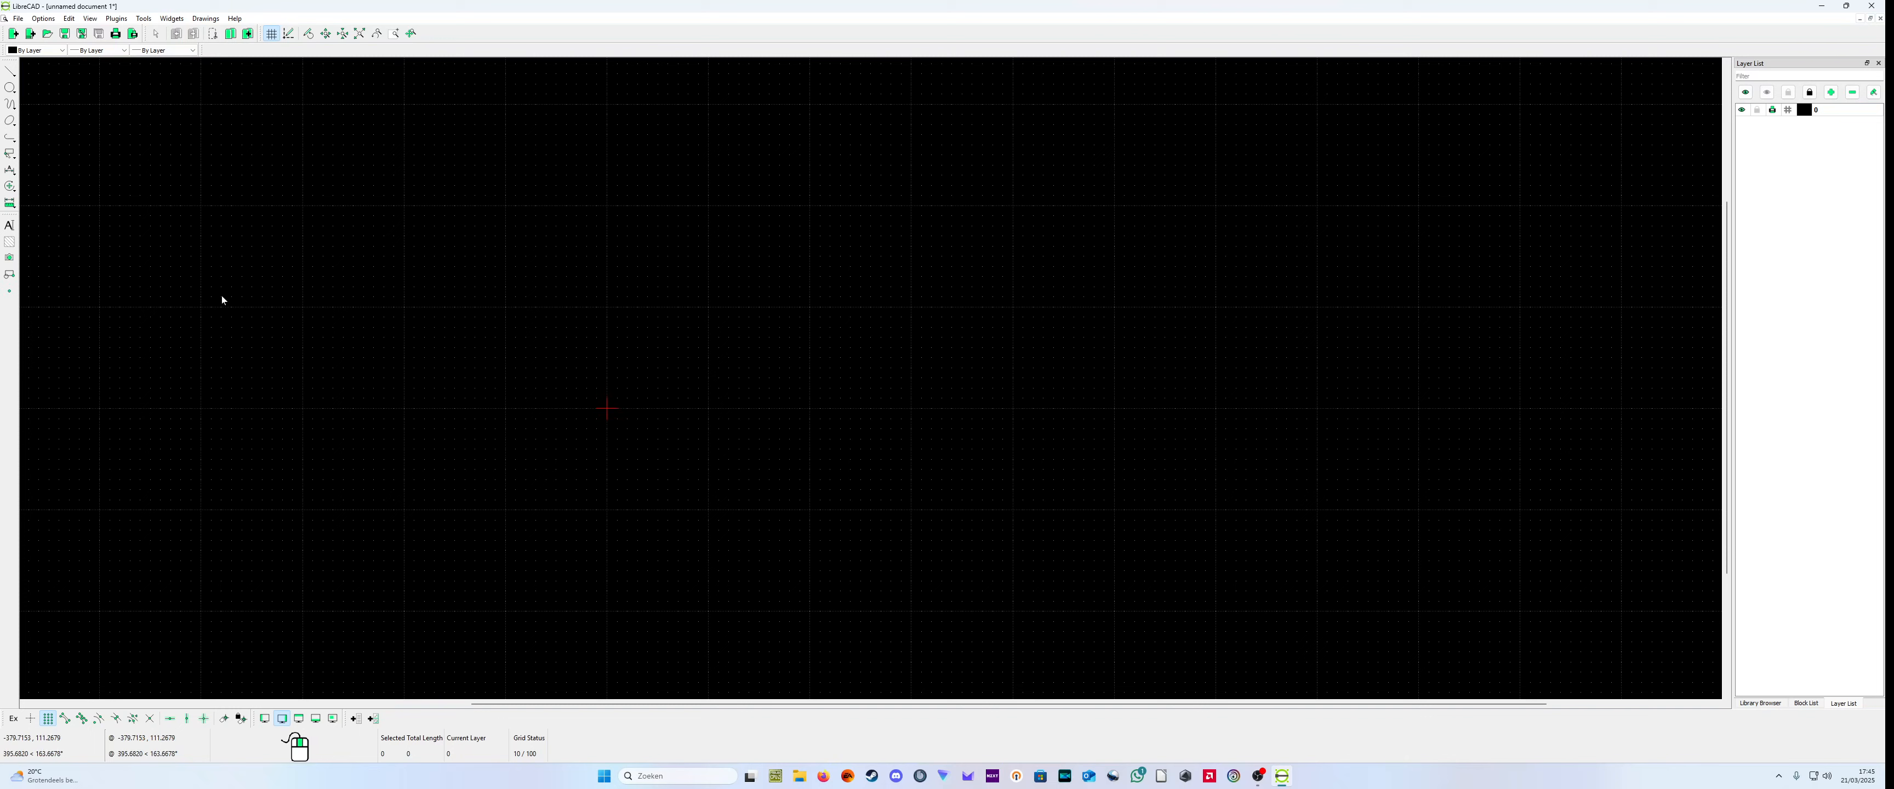
Step: Set the length precision of the current drawing to two decimals (0.00) in its drawing preferences
left_click(68, 20)
mouse_move(51, 21)
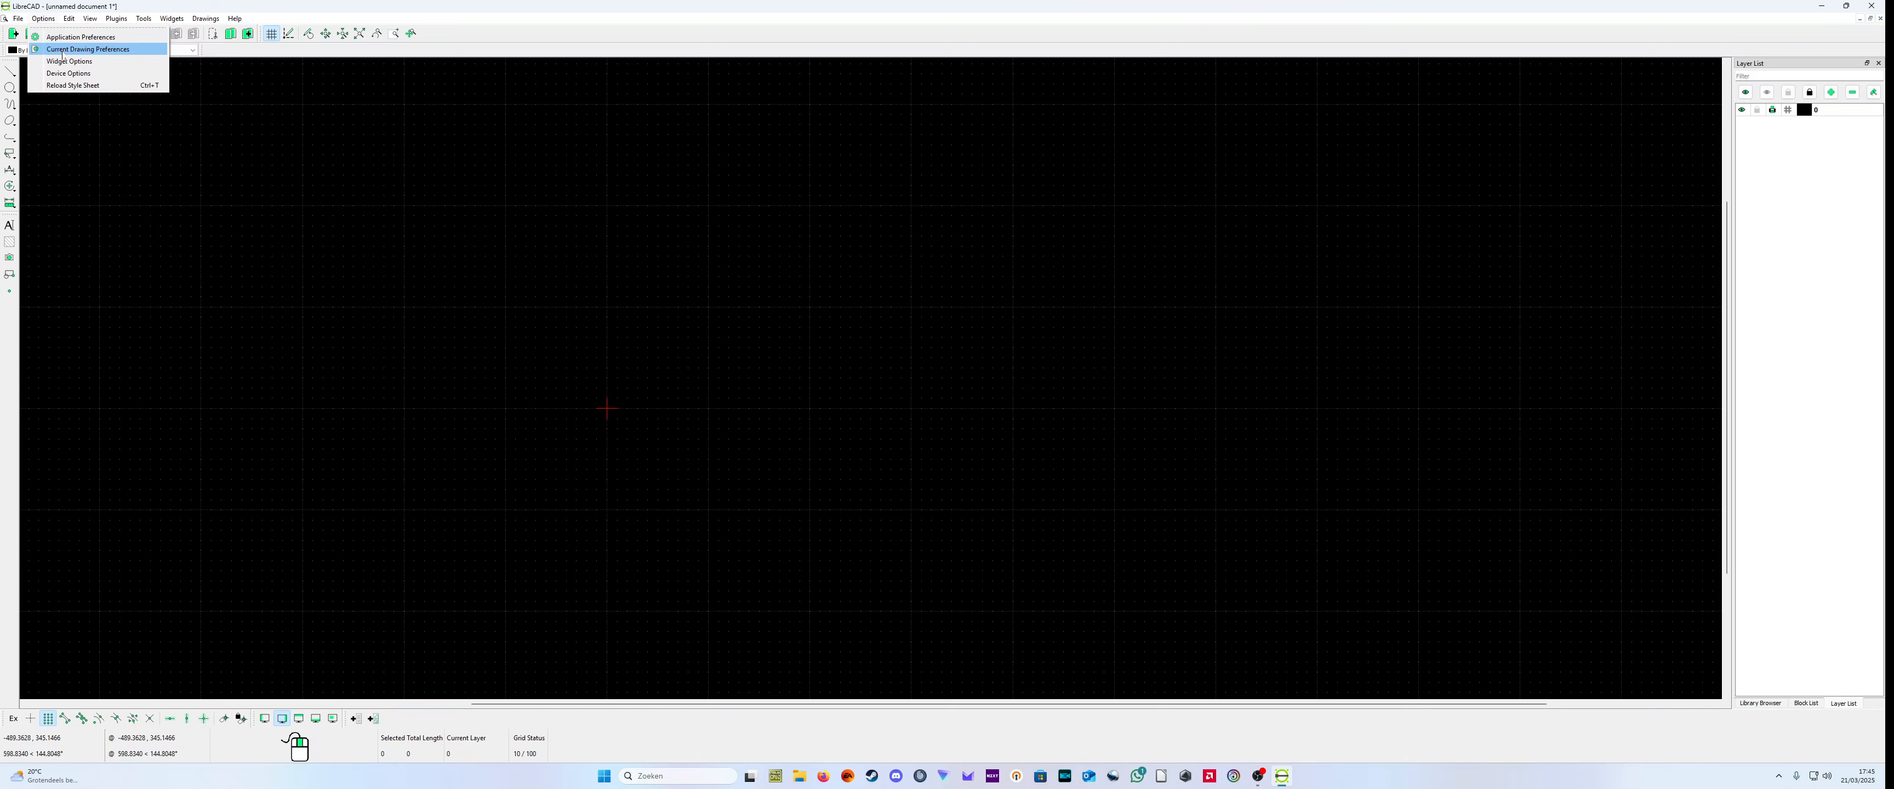
left_click(62, 49)
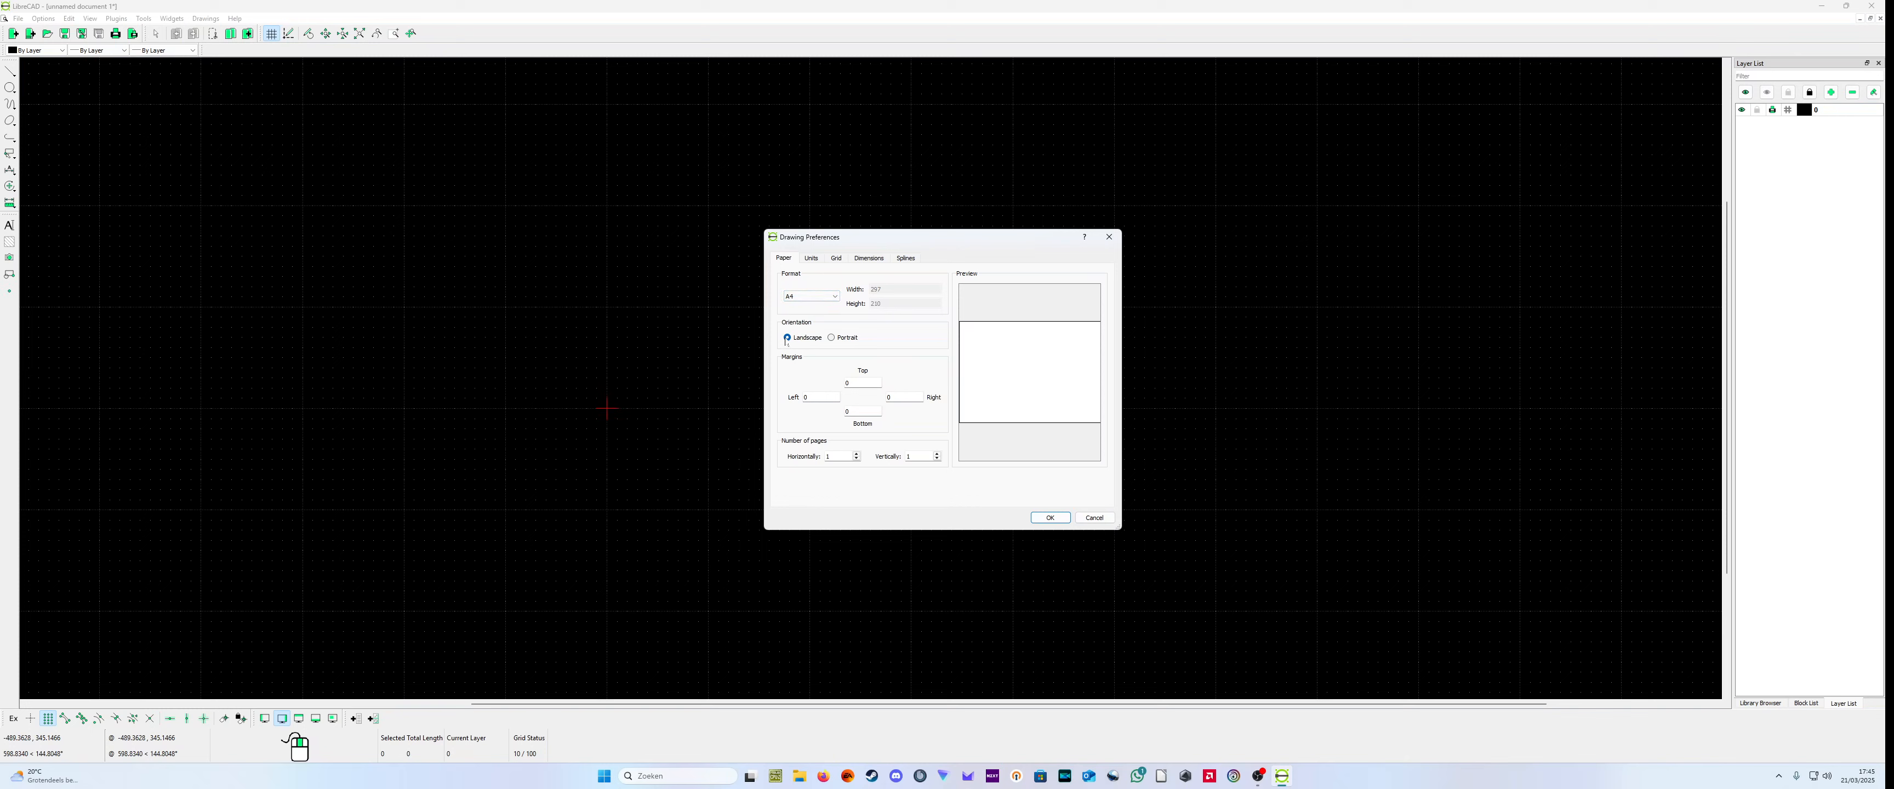
left_click(815, 261)
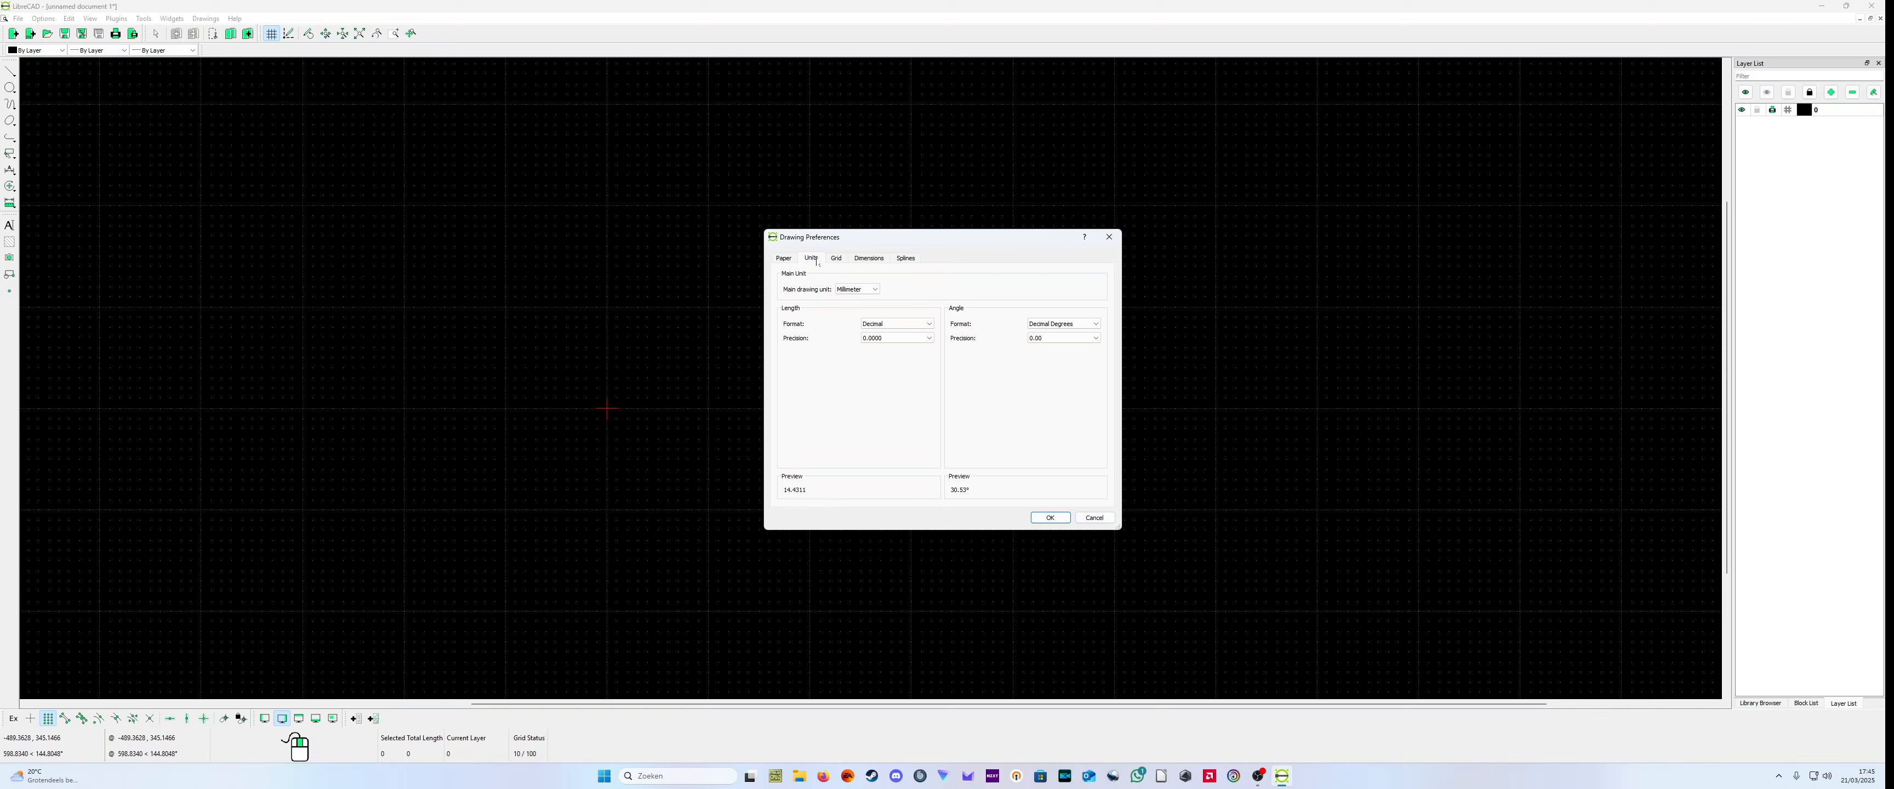
left_click(912, 339)
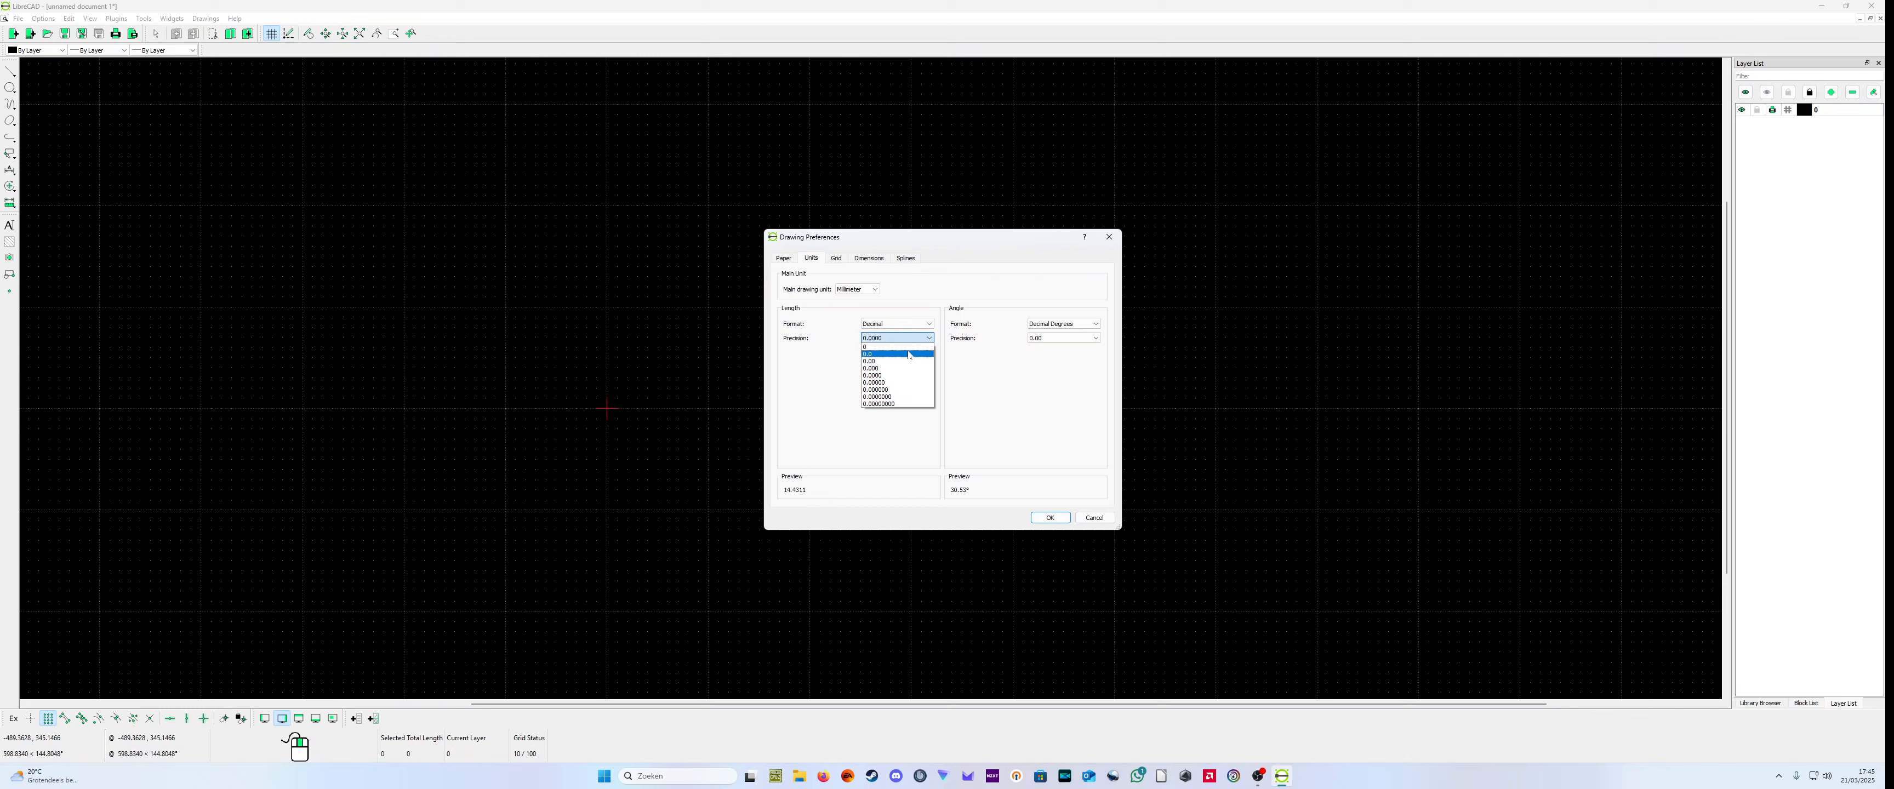
left_click(904, 361)
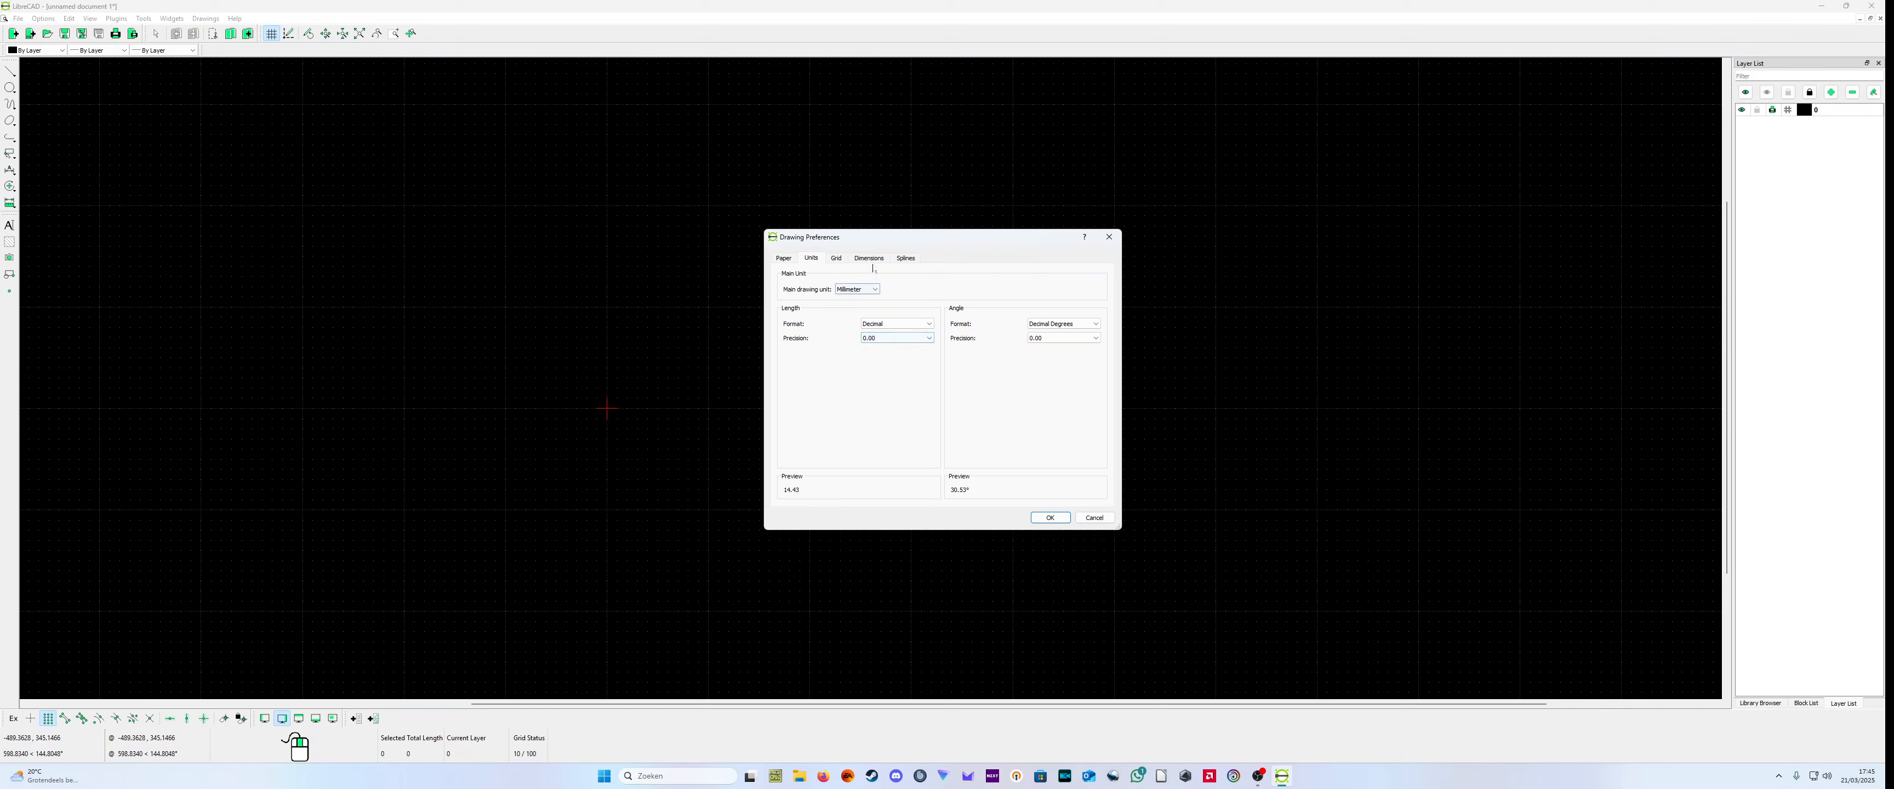
Step: Set the dimension length factor to 2 and apply the drawing preferences
left_click(837, 259)
left_click(867, 258)
left_click(918, 300)
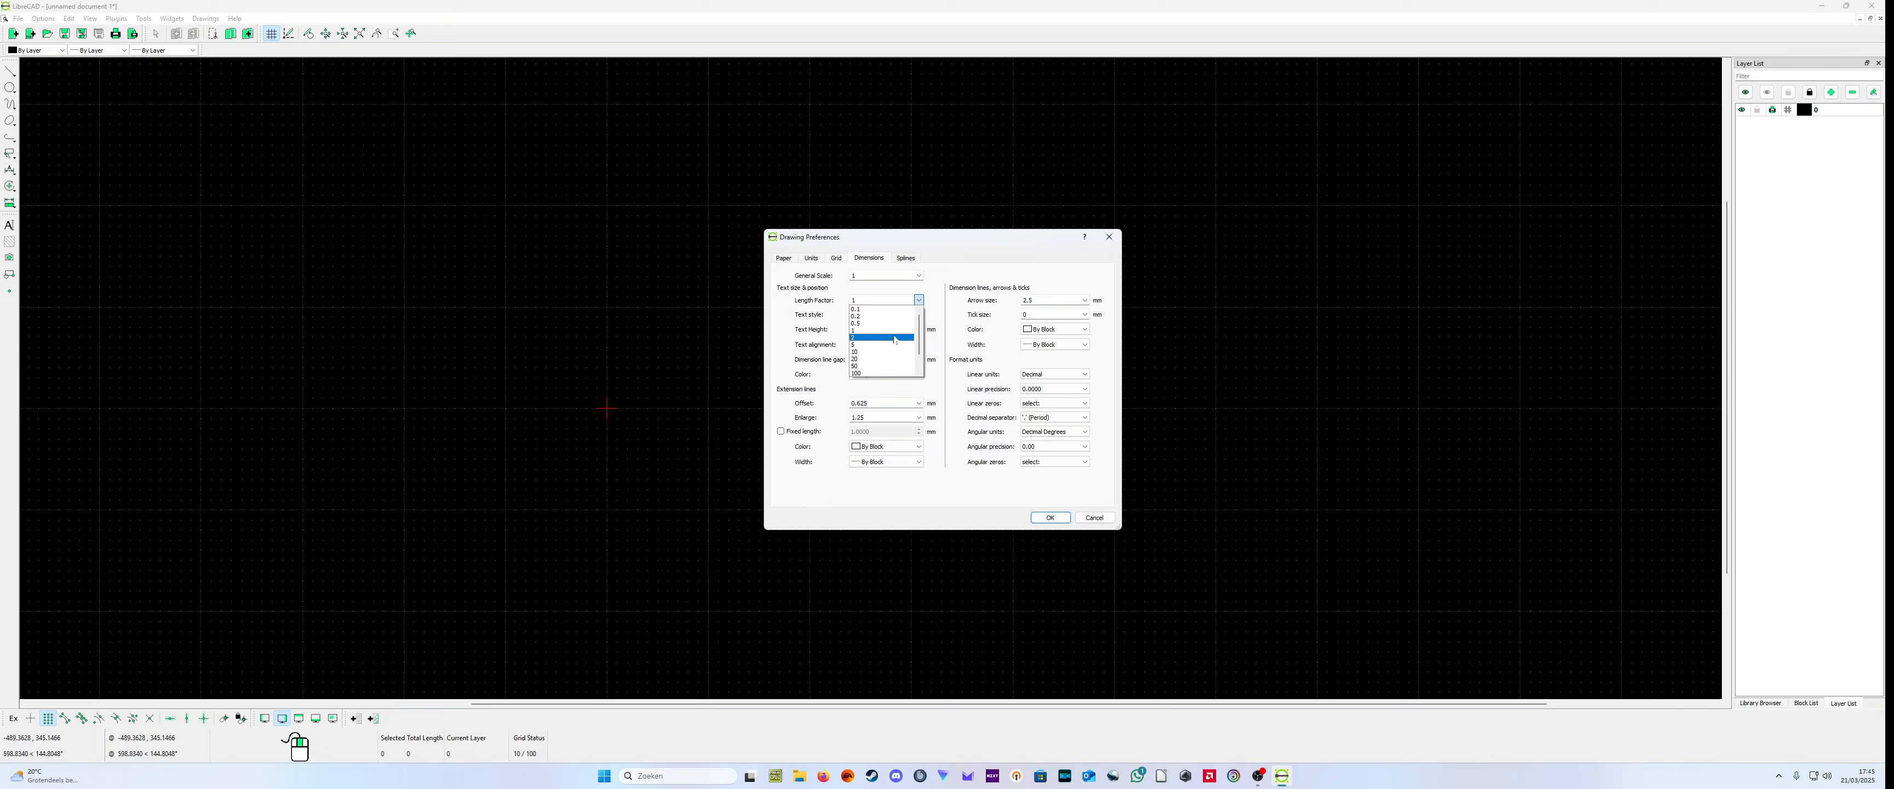
left_click(875, 337)
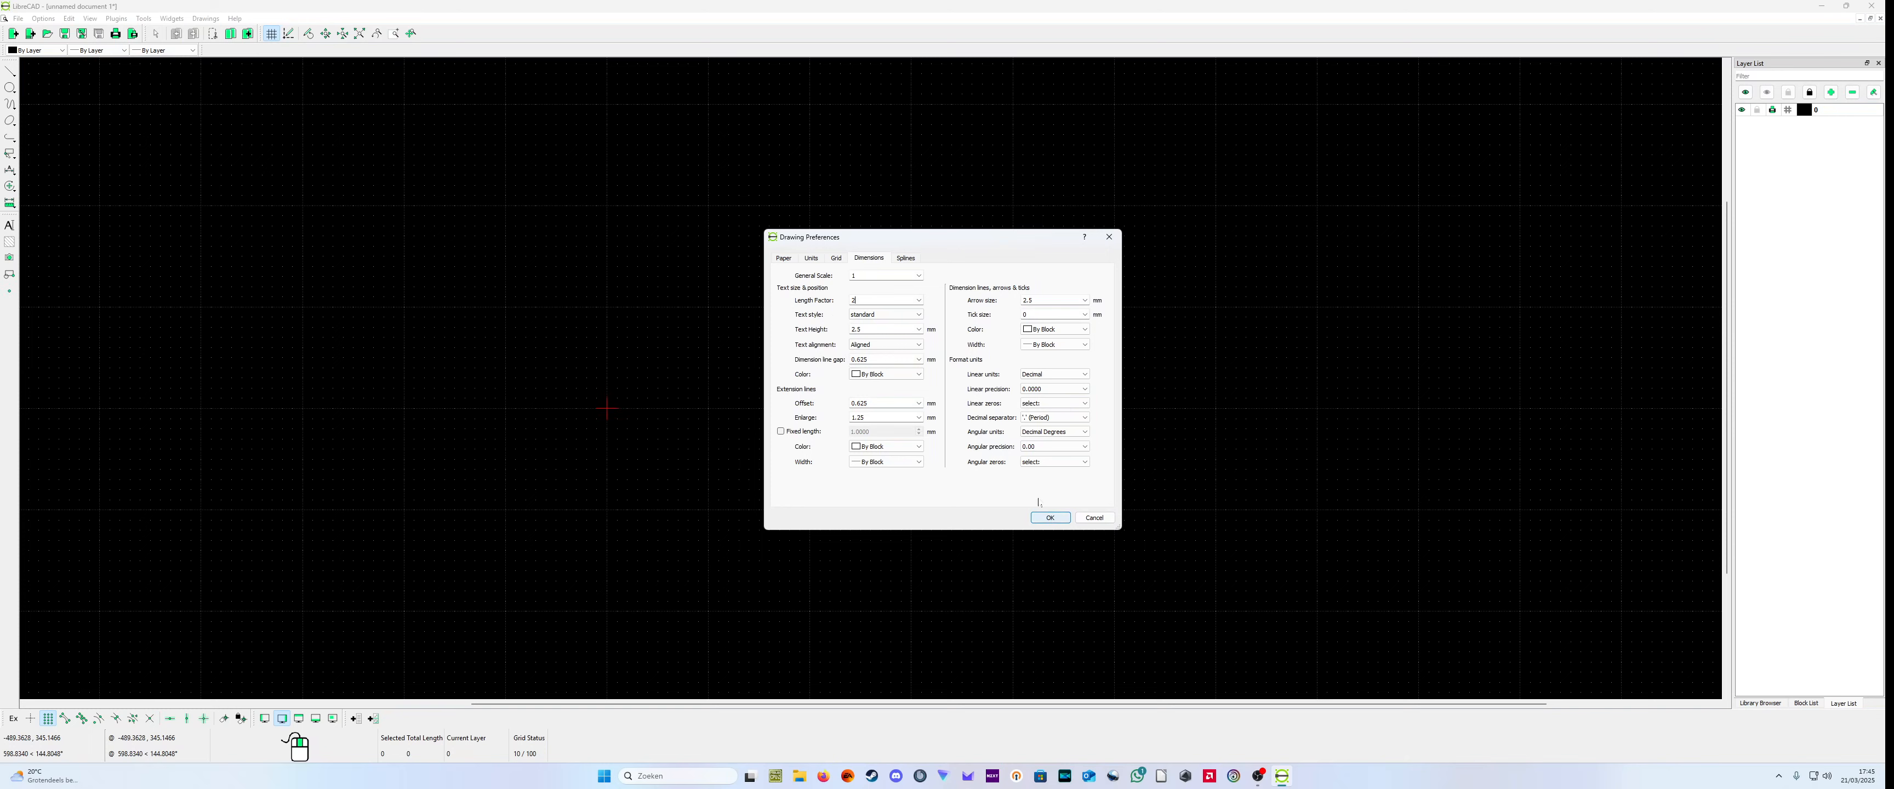
left_click(906, 260)
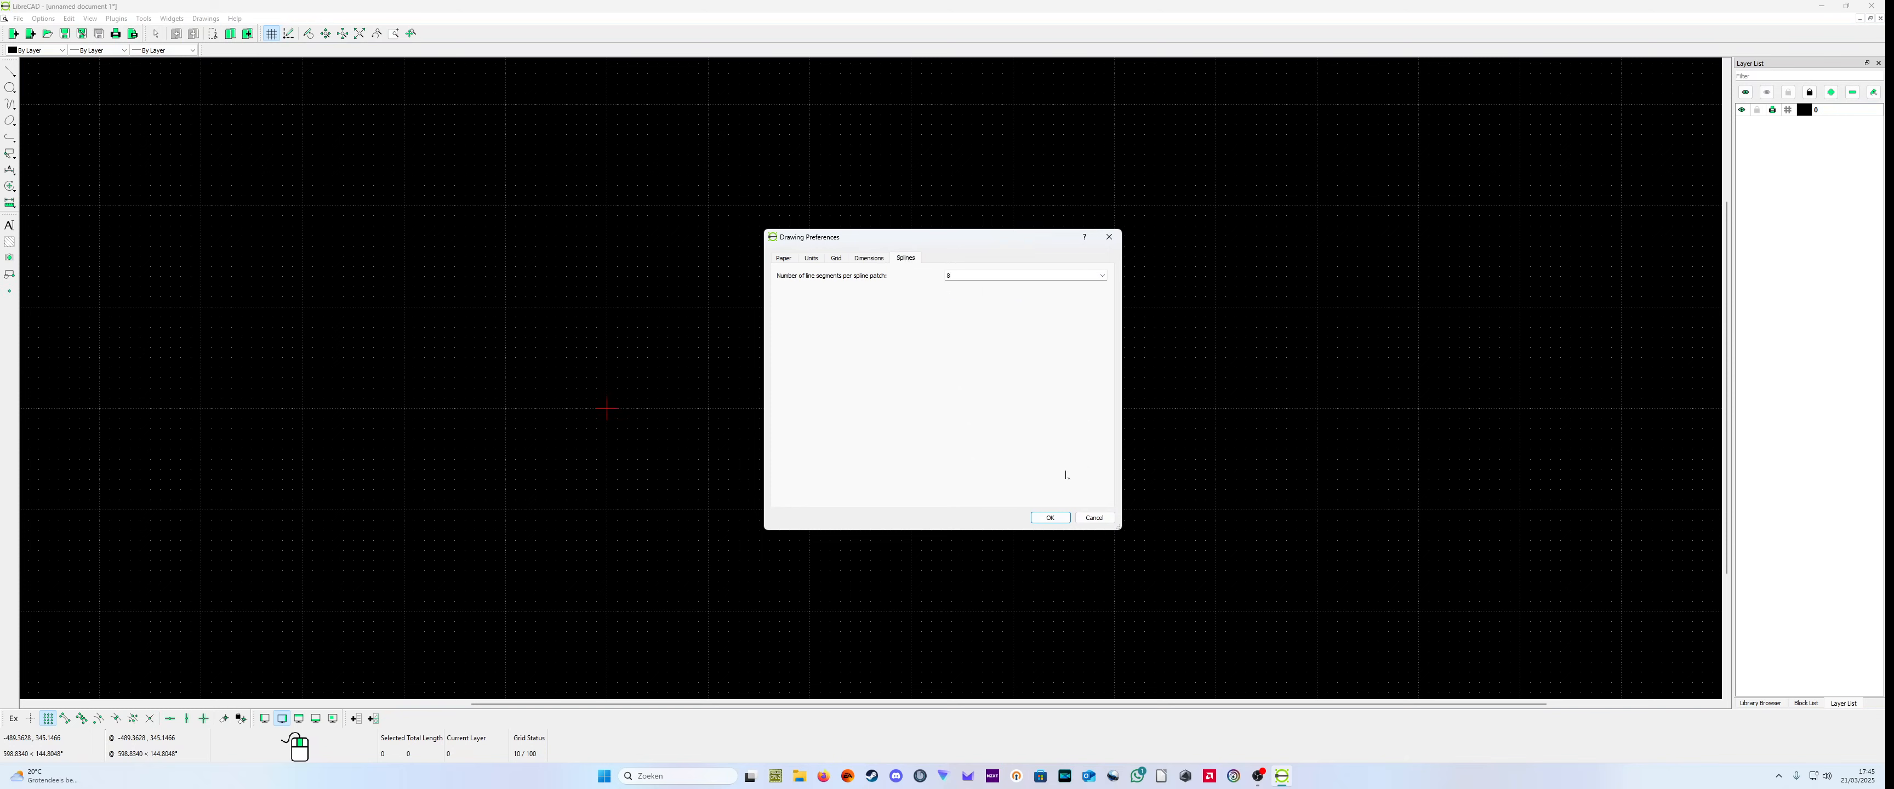
left_click(1048, 518)
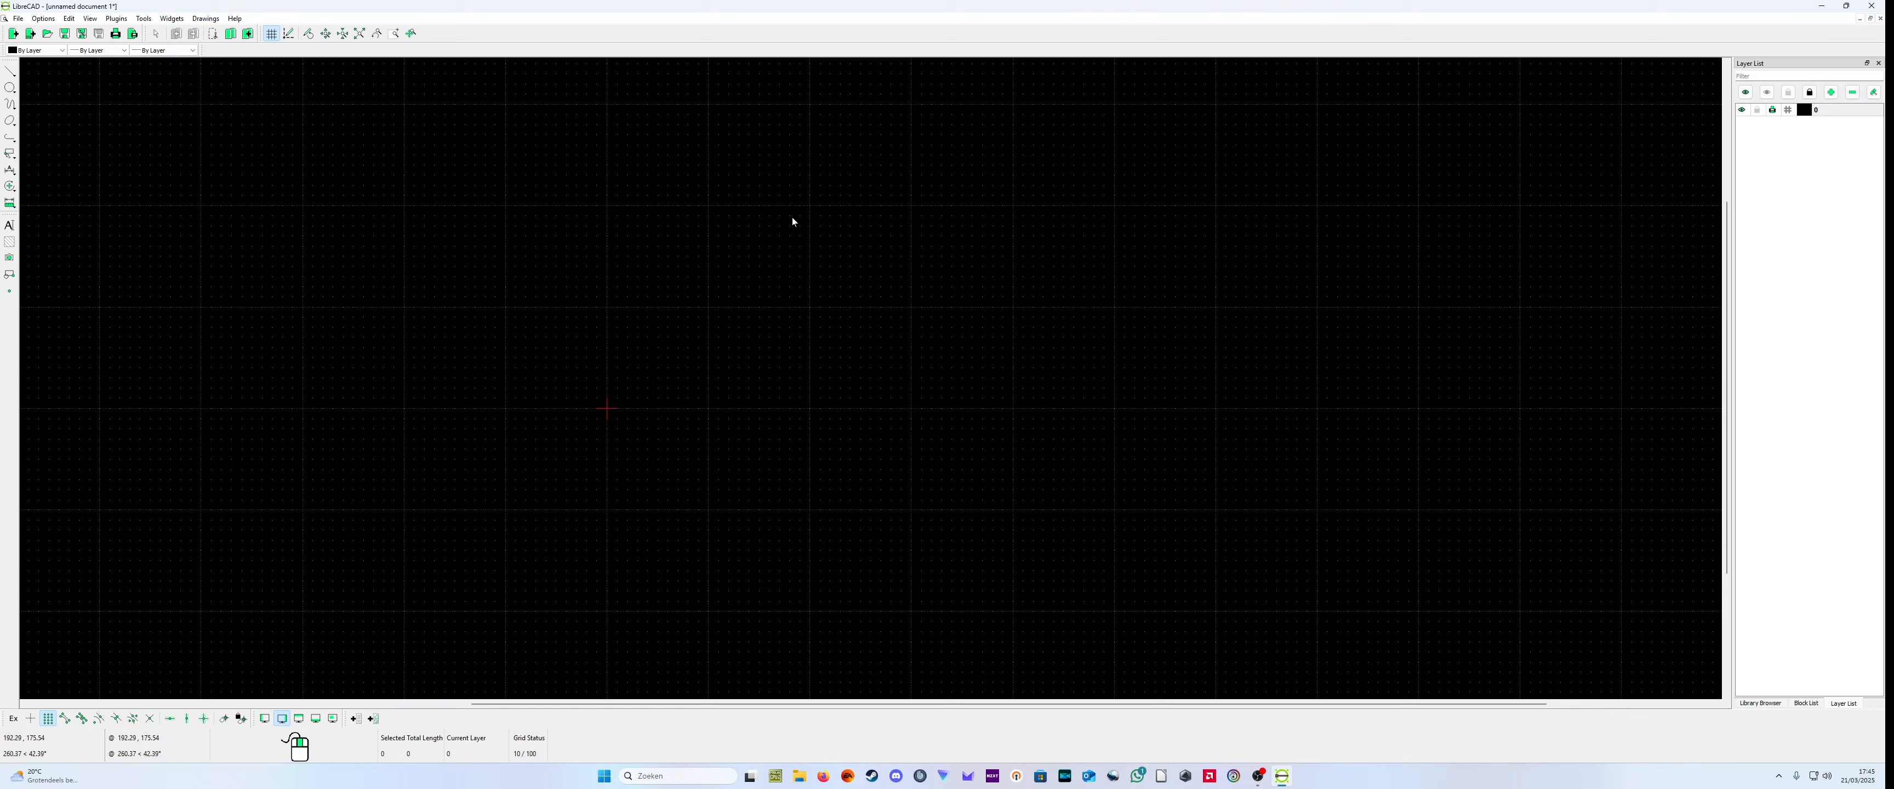
Step: Hide the Layer List dock widget, then restore it and bring it to the front
left_click(181, 21)
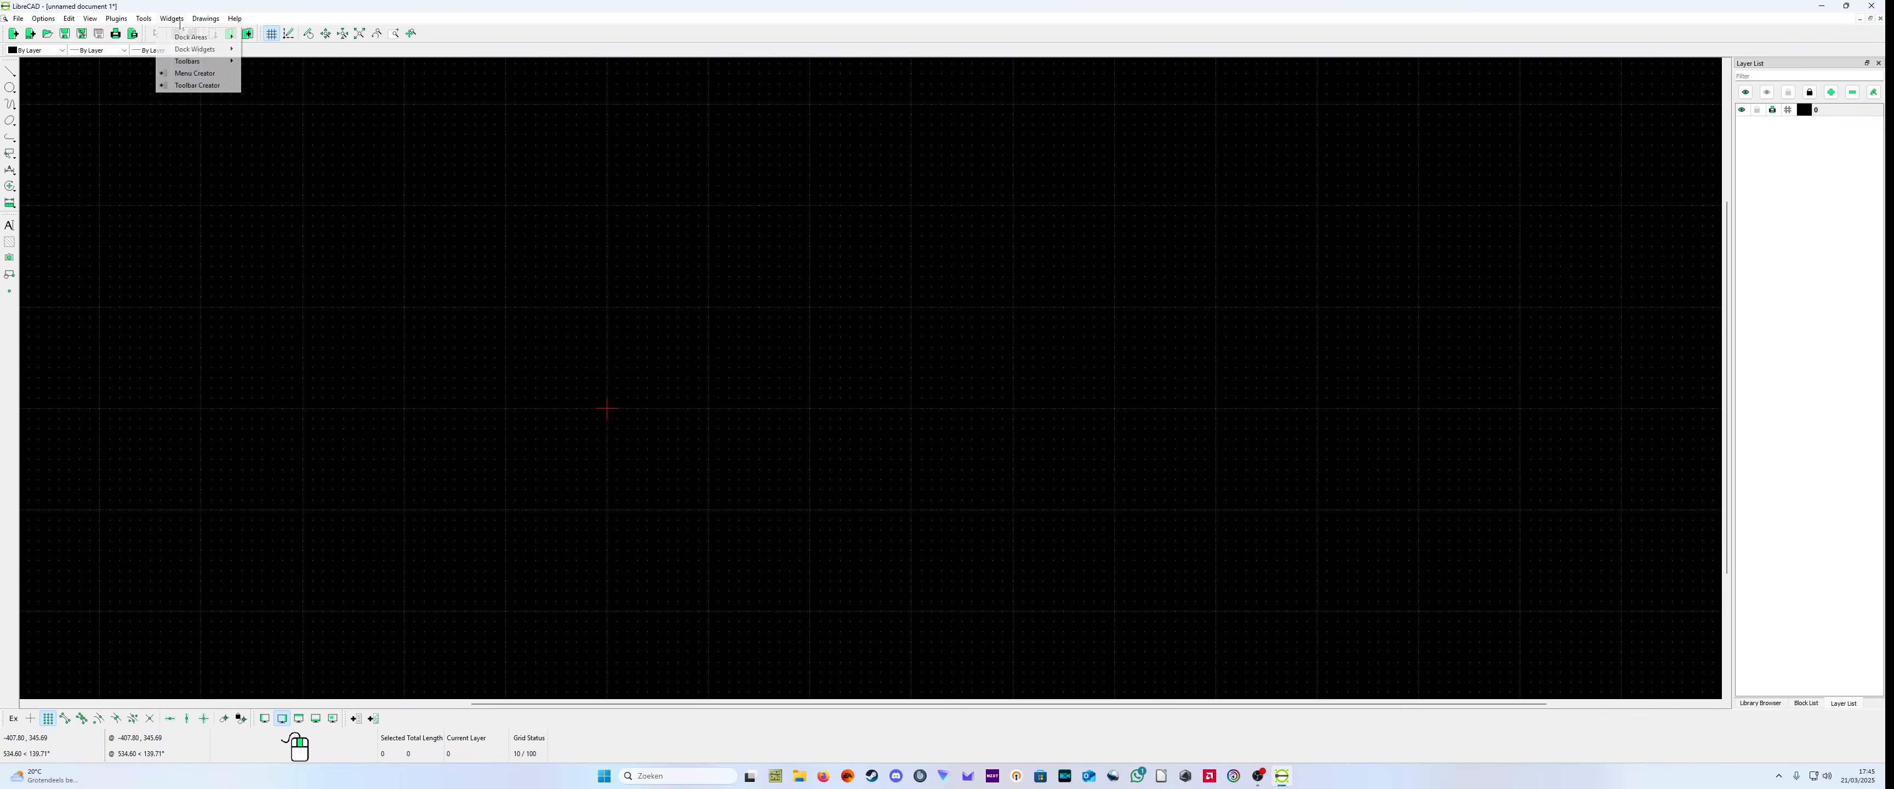
mouse_move(195, 44)
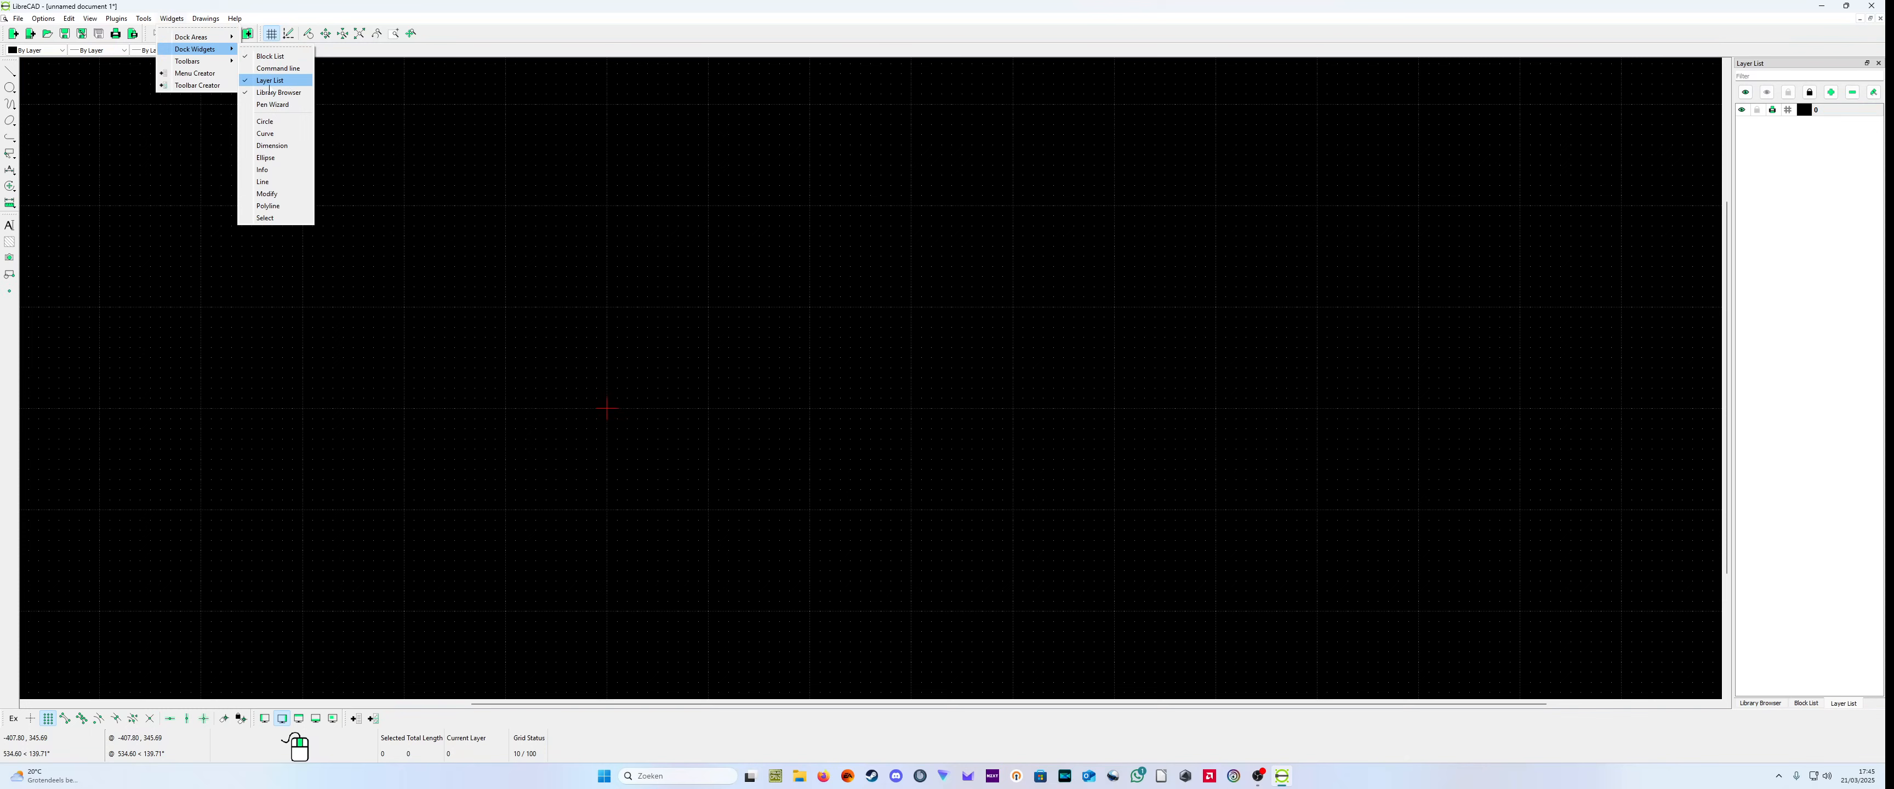
left_click(270, 82)
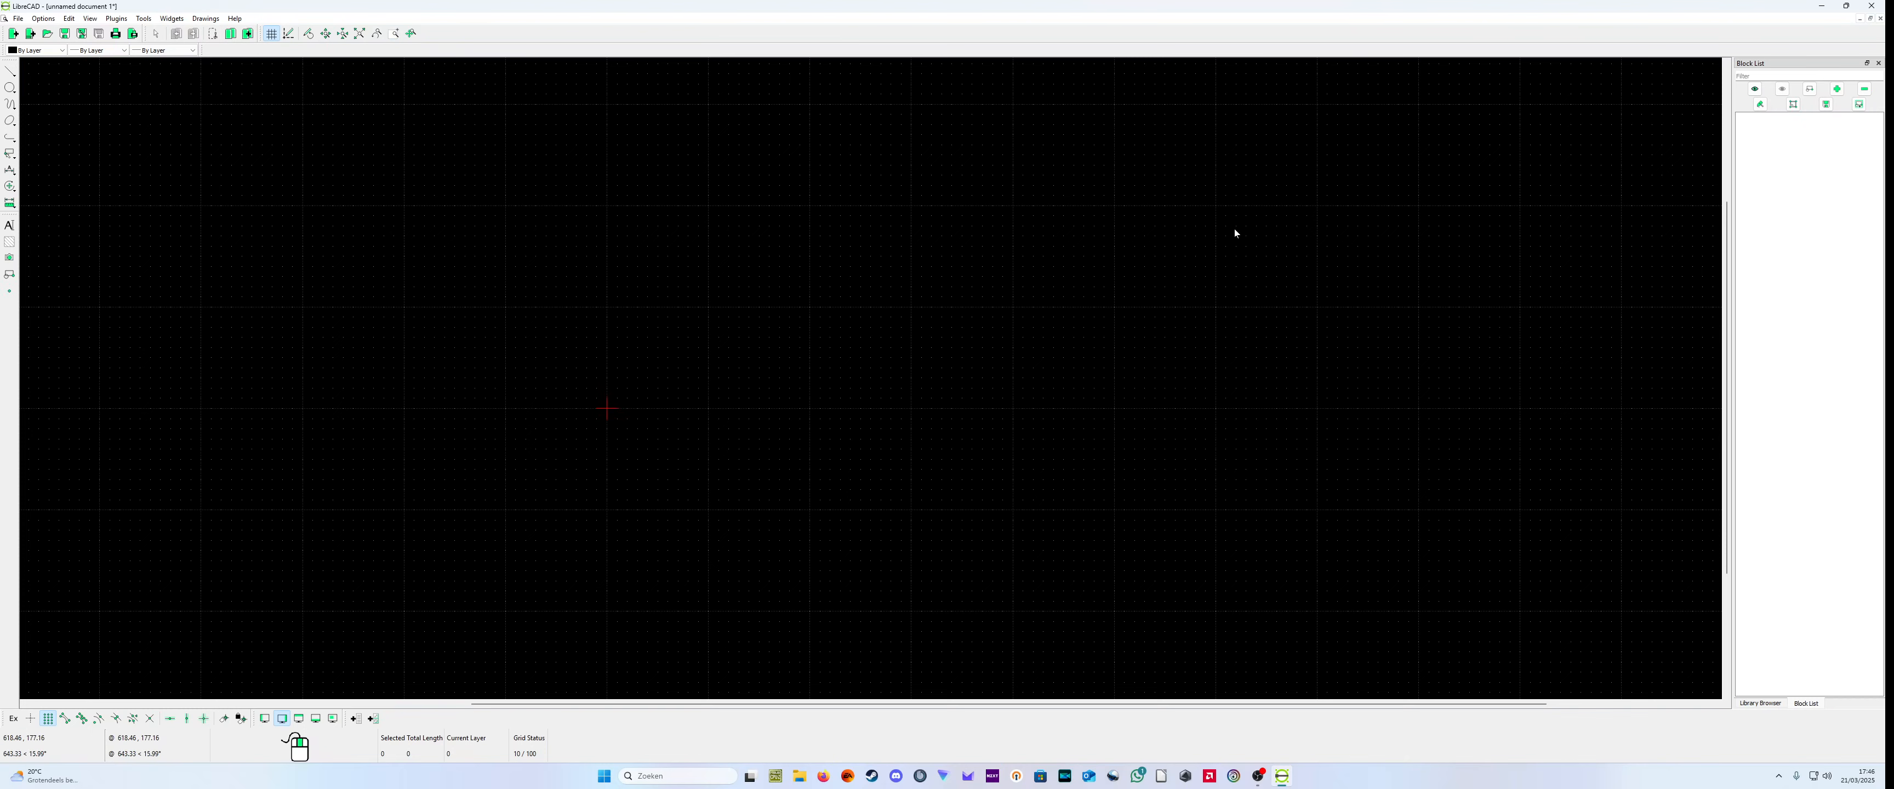
left_click(173, 19)
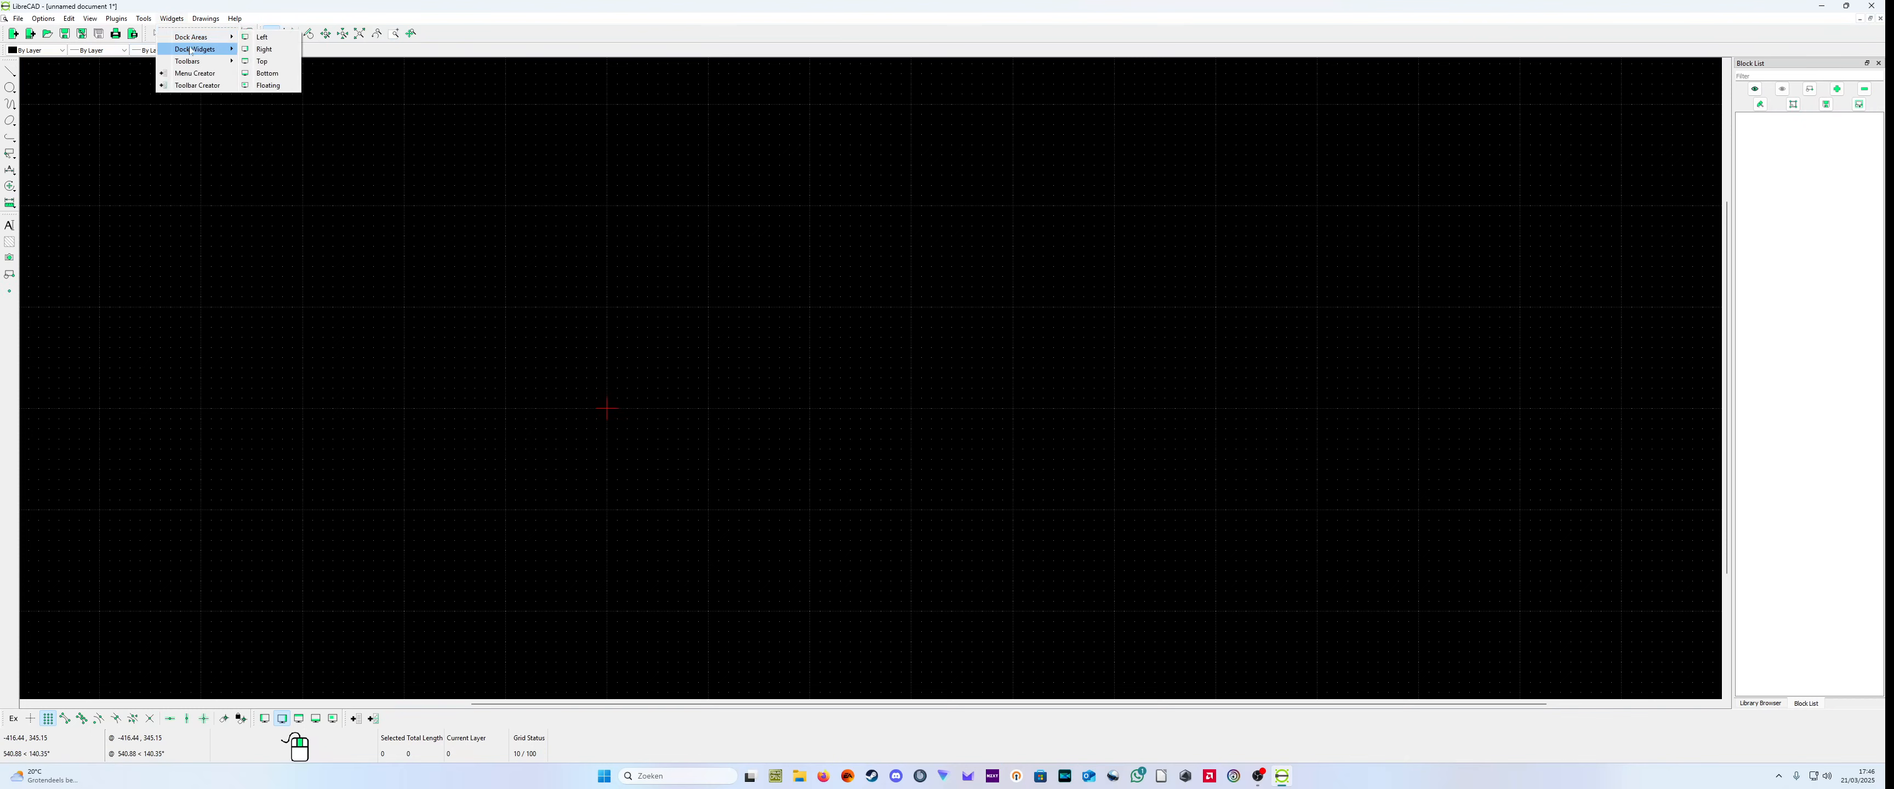
mouse_move(198, 48)
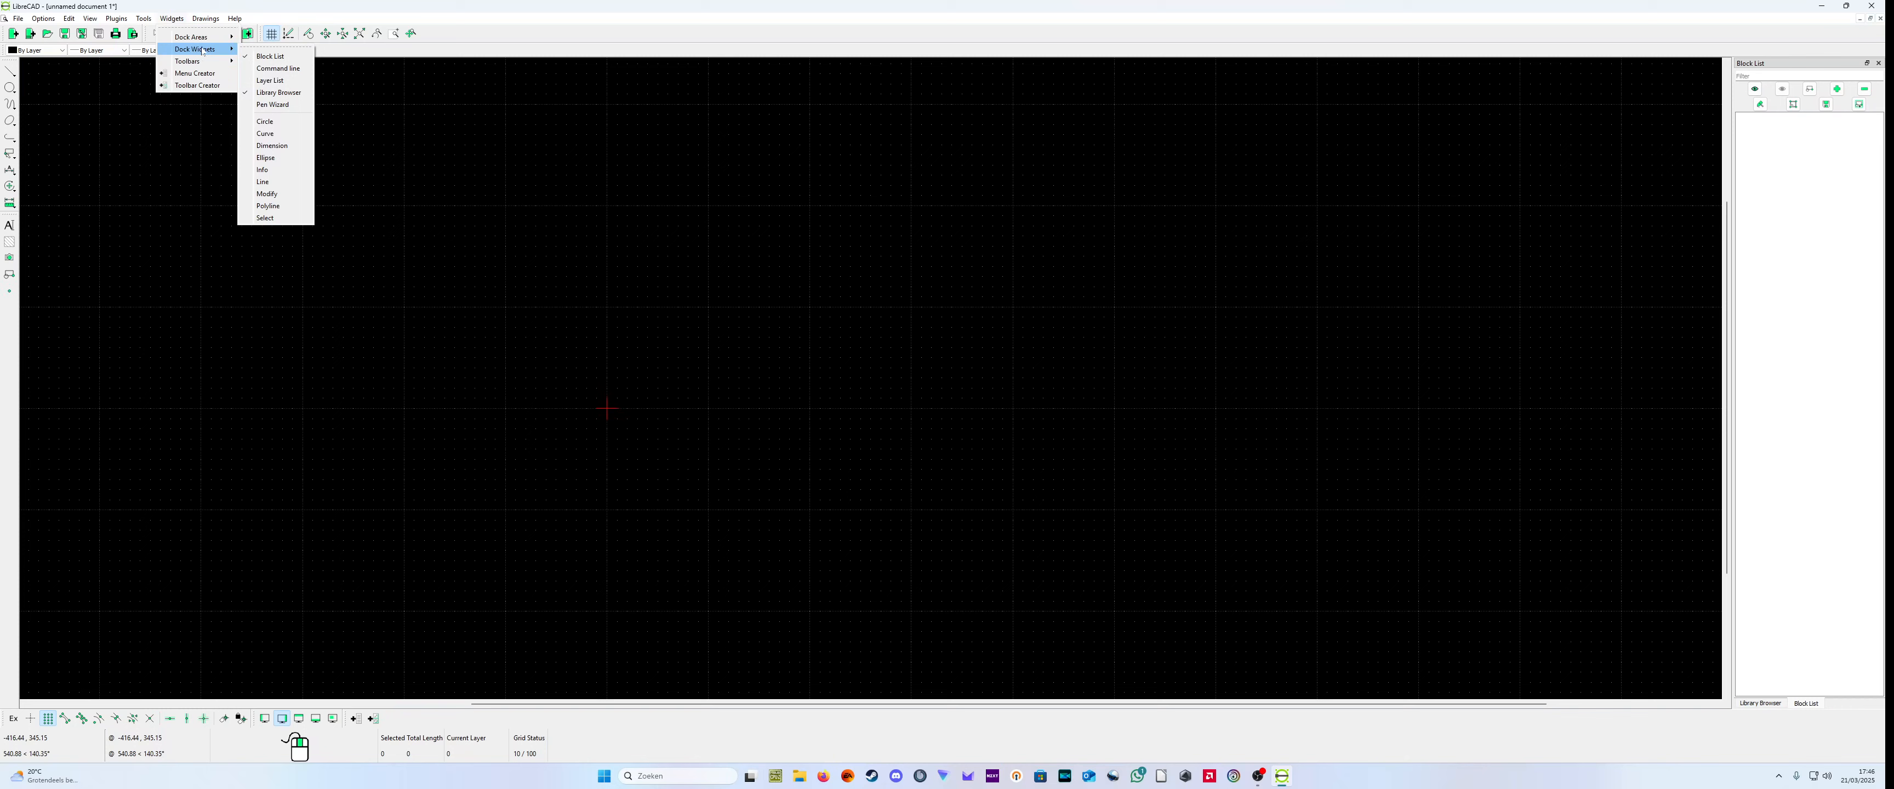
left_click(277, 80)
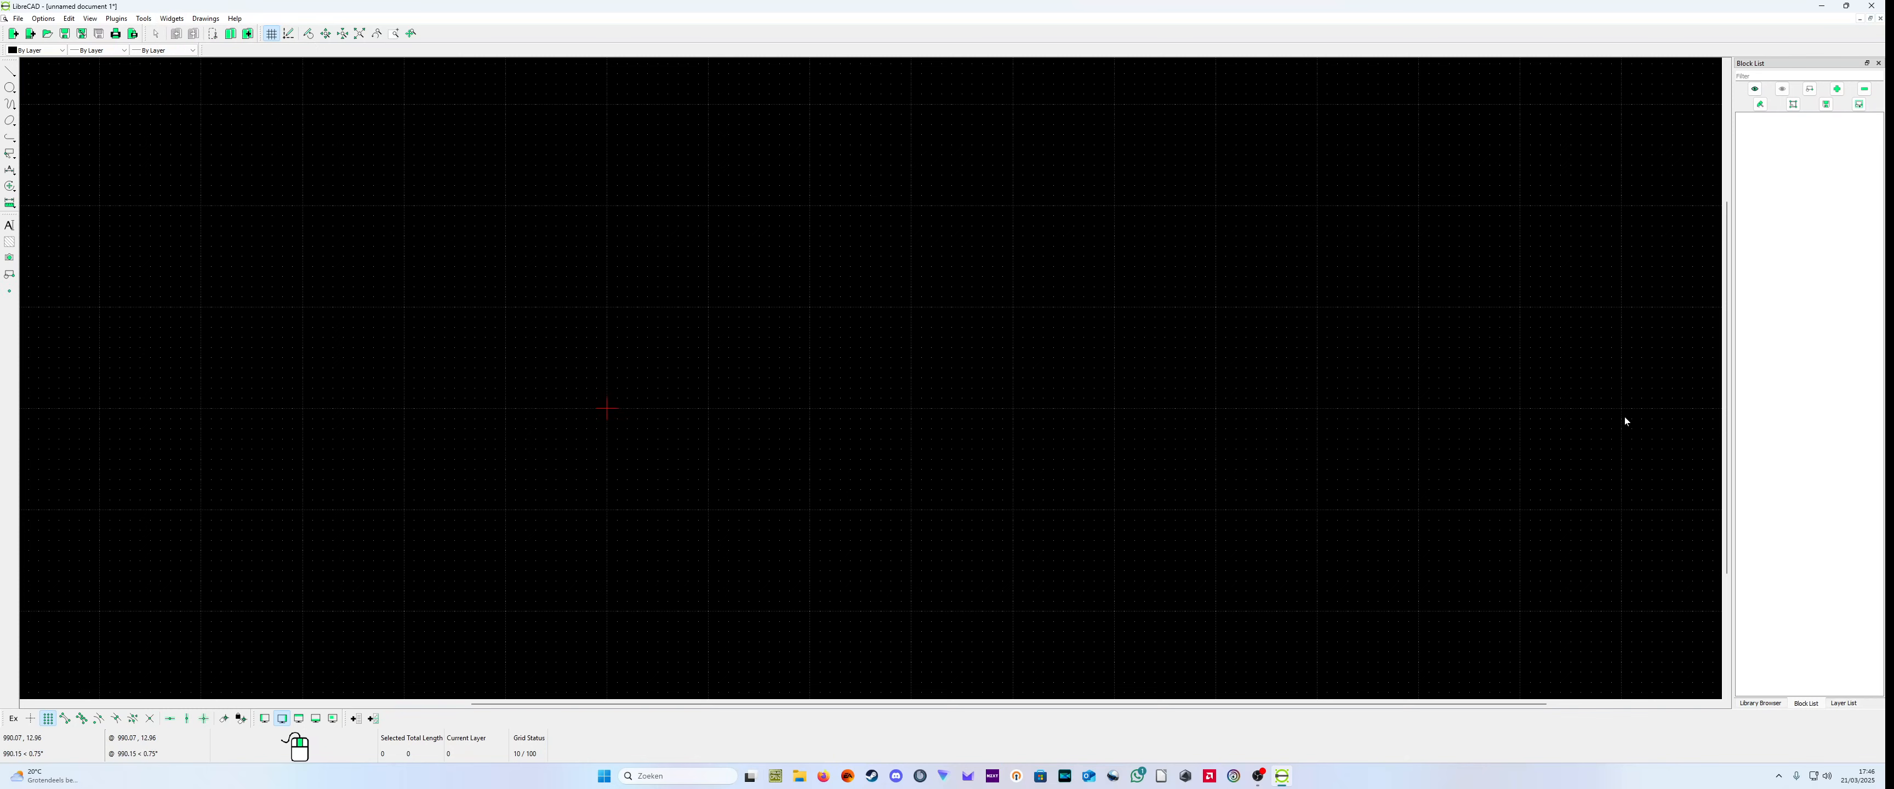
left_click(1849, 705)
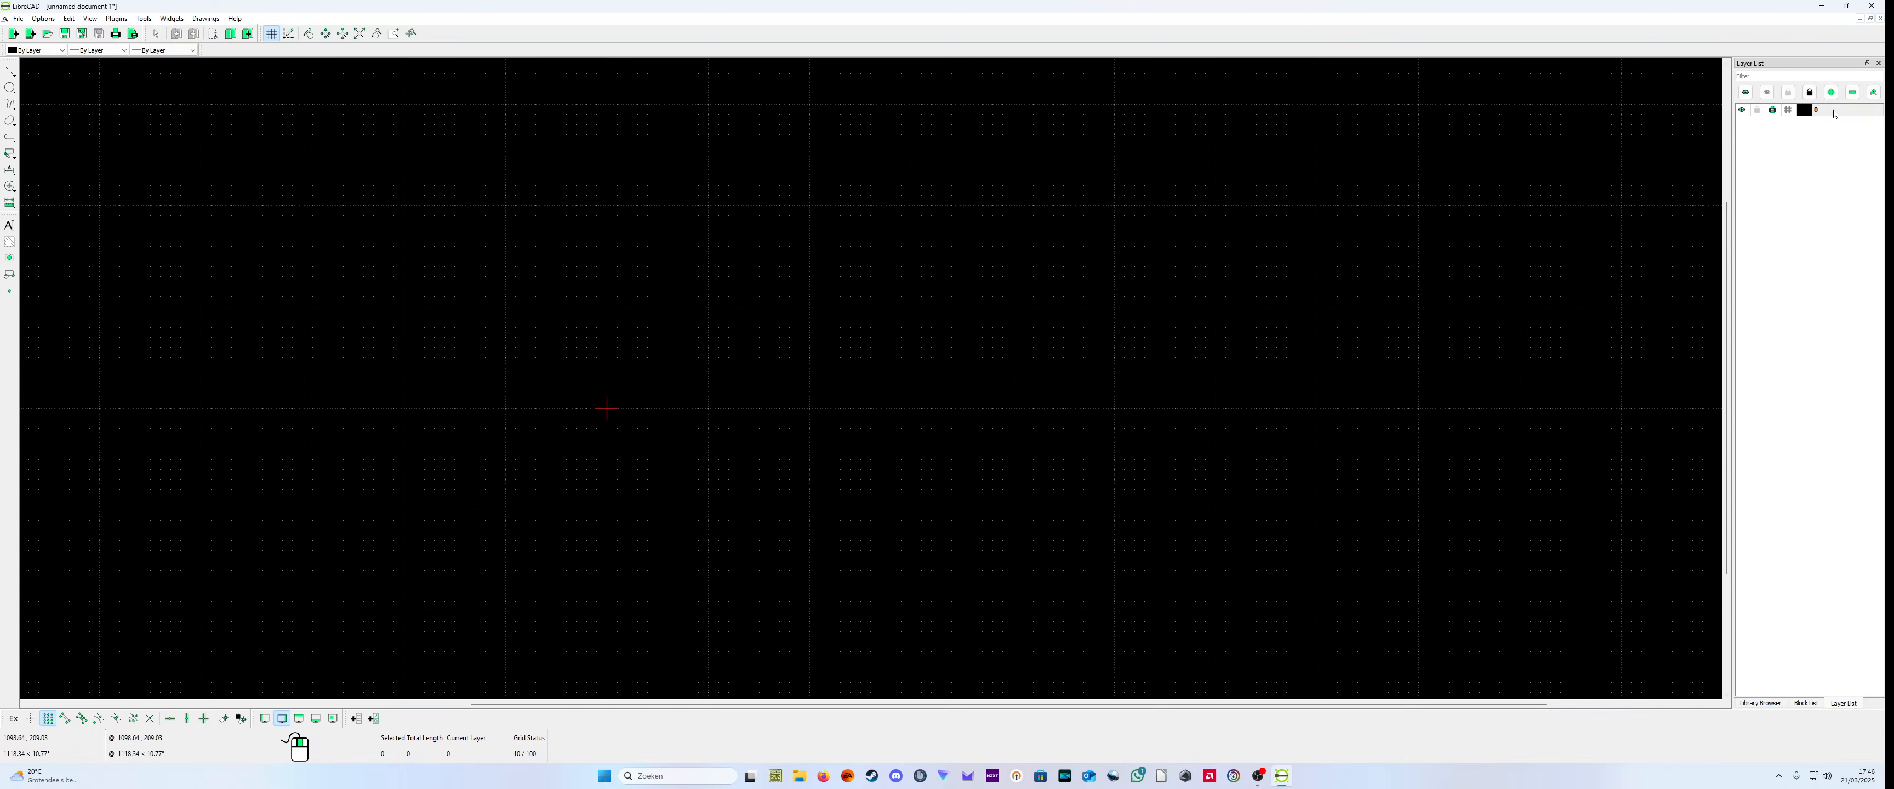
Step: Set the default pen width of layer 0 to 0.35mm (ISO)
left_click(1873, 93)
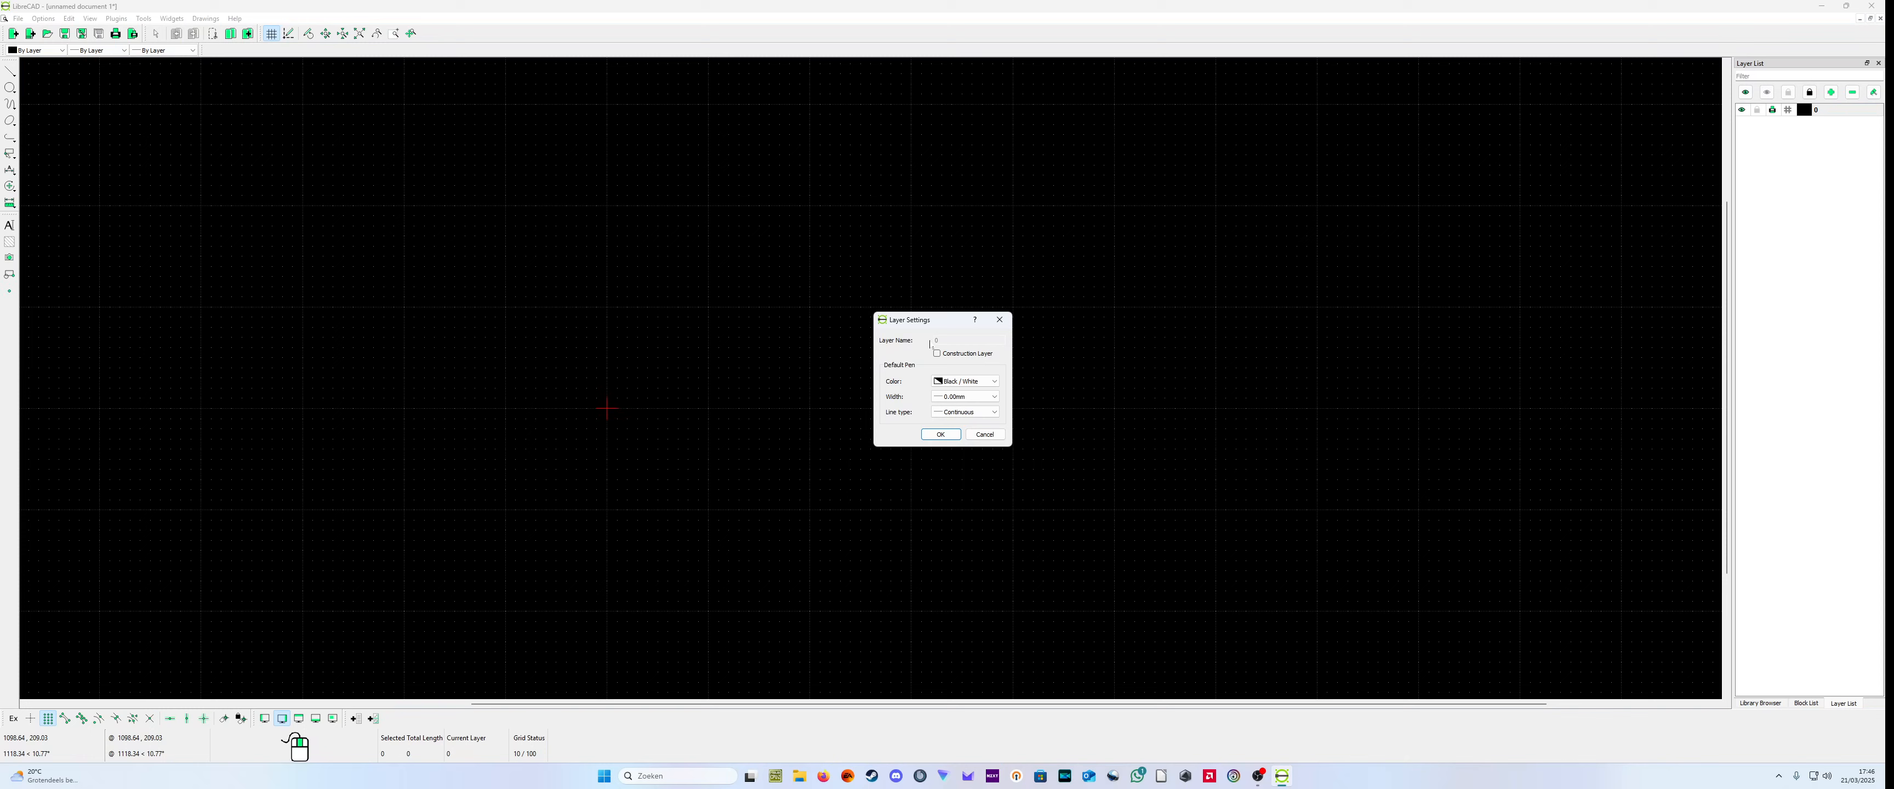
left_click(968, 397)
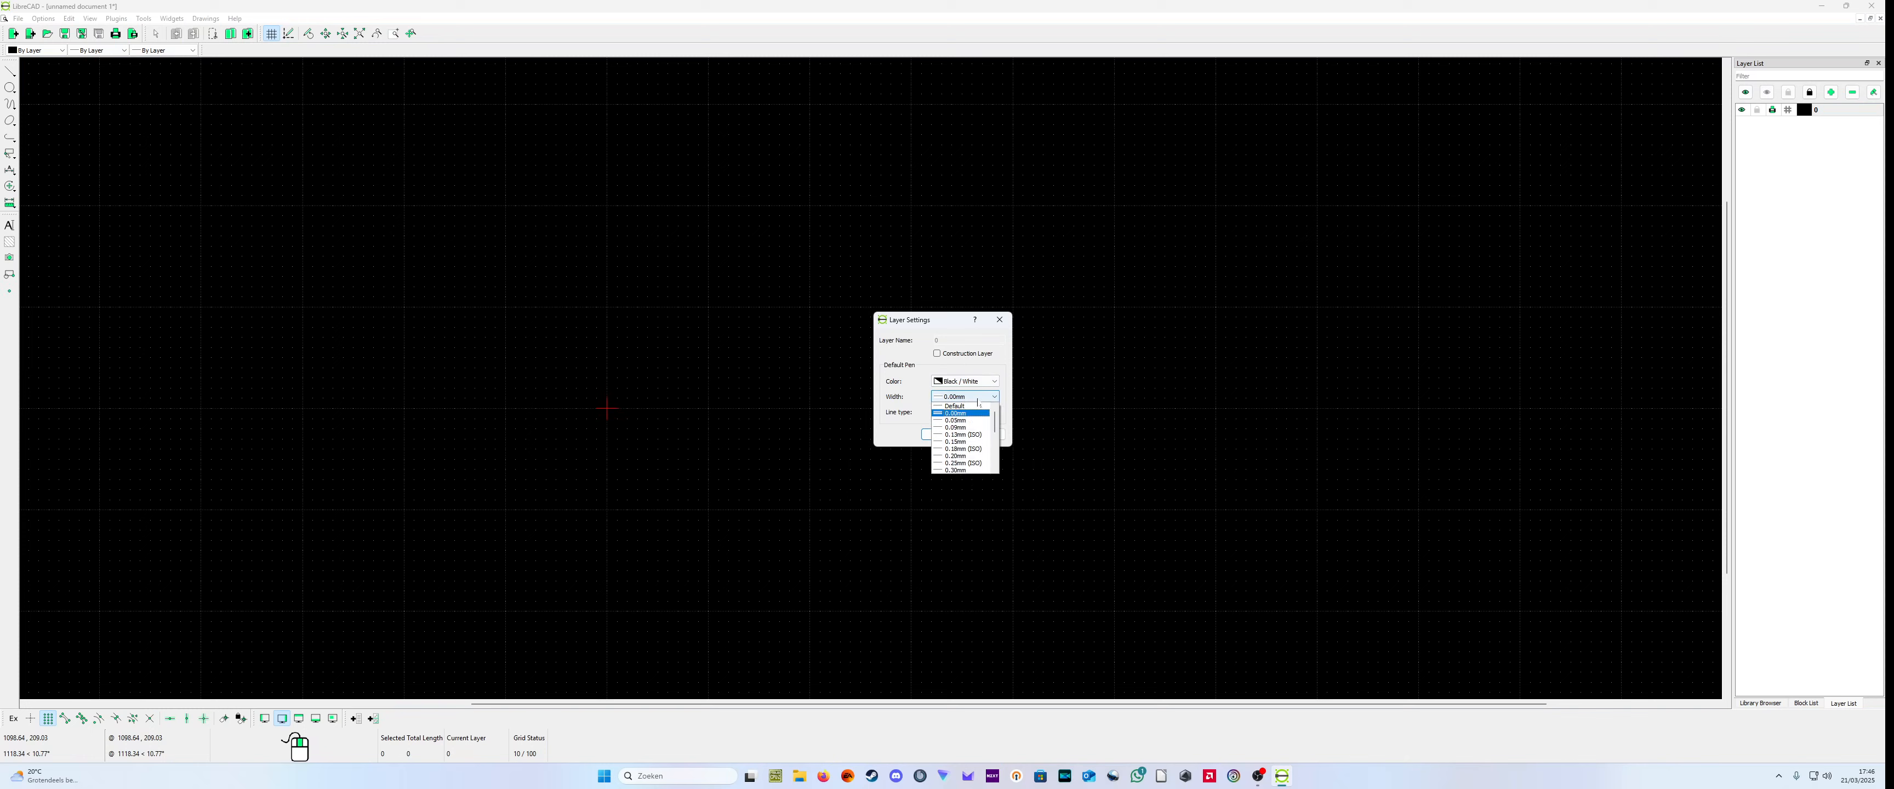
scroll(975, 448, "down", 2)
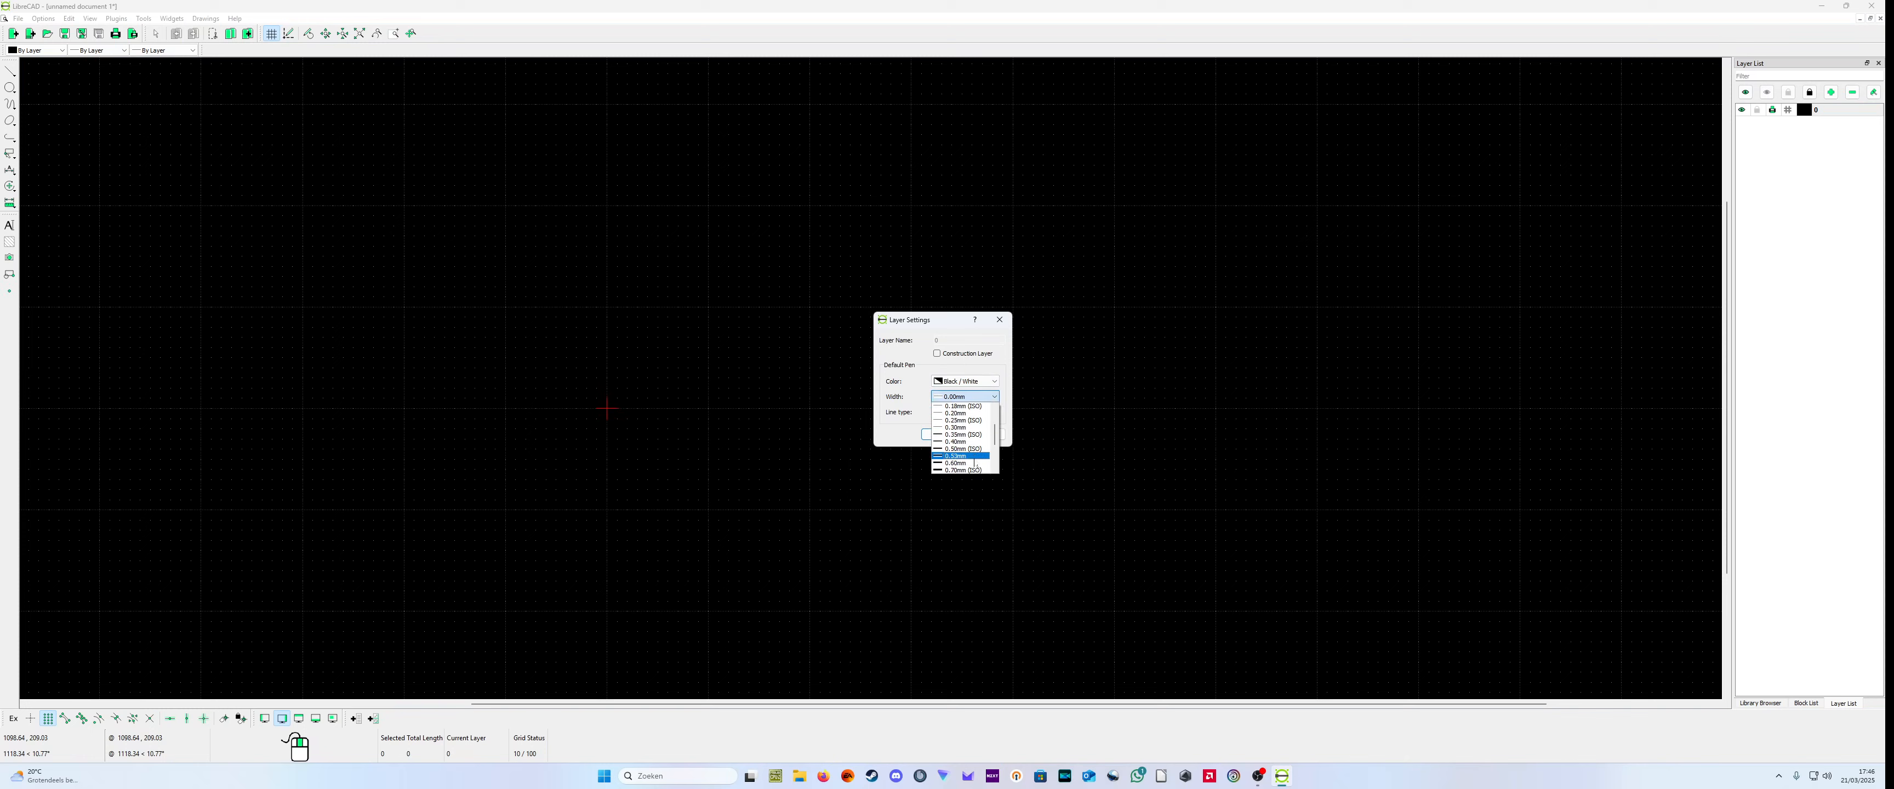
left_click(969, 436)
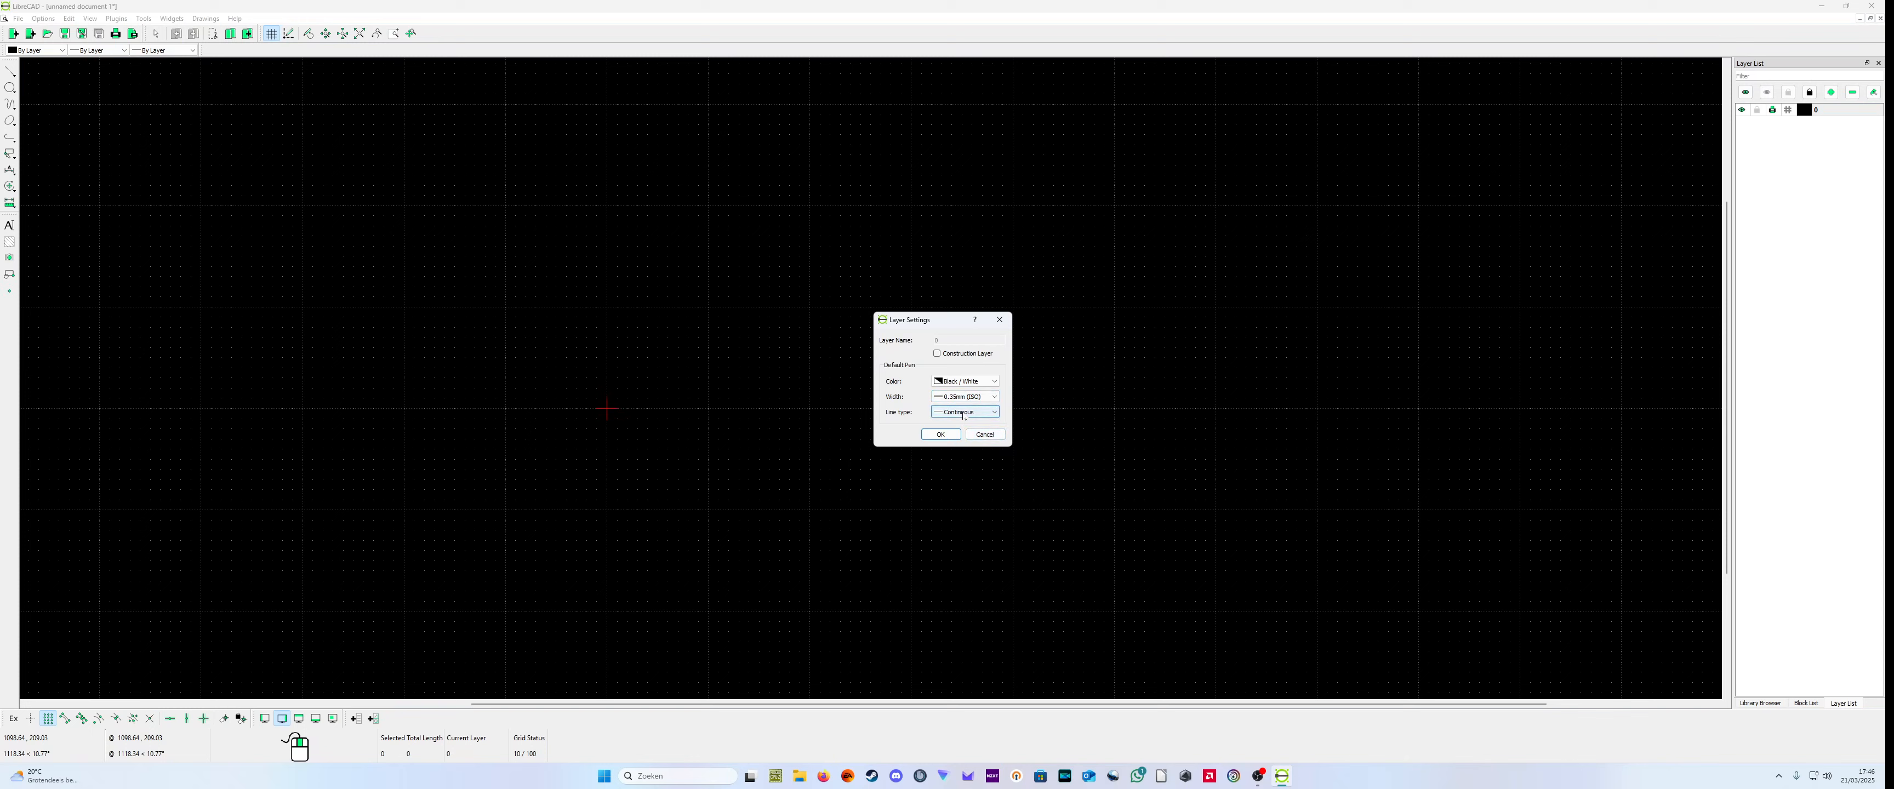
left_click(941, 434)
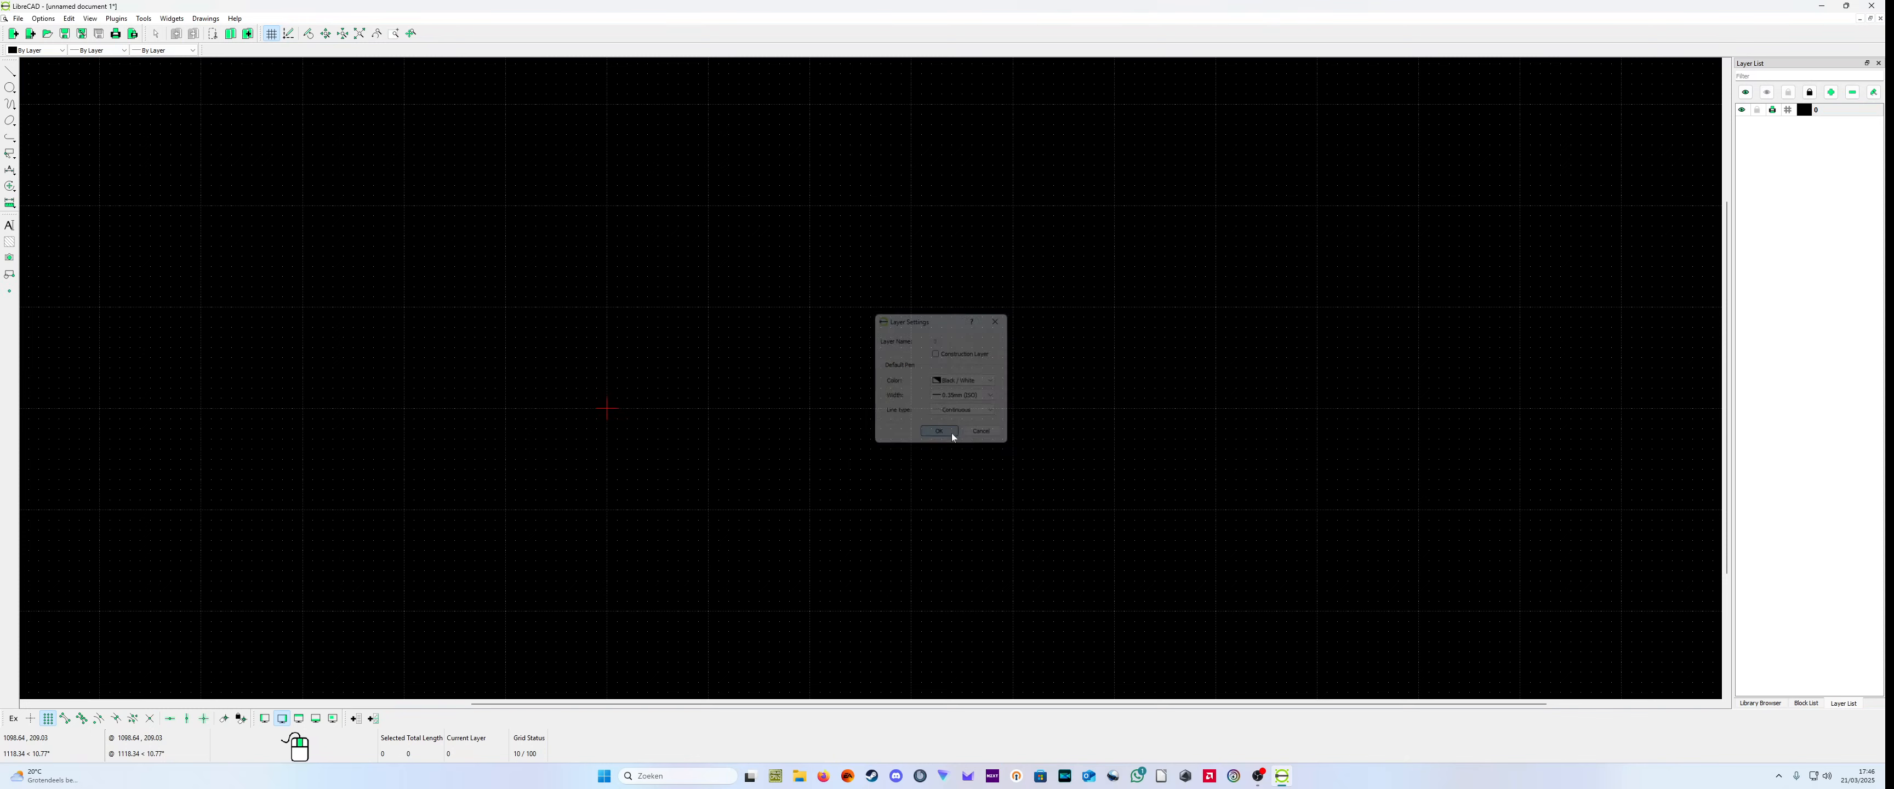
Step: Add a layer named "centerline" with a default pen width of 0.09mm
left_click(1831, 92)
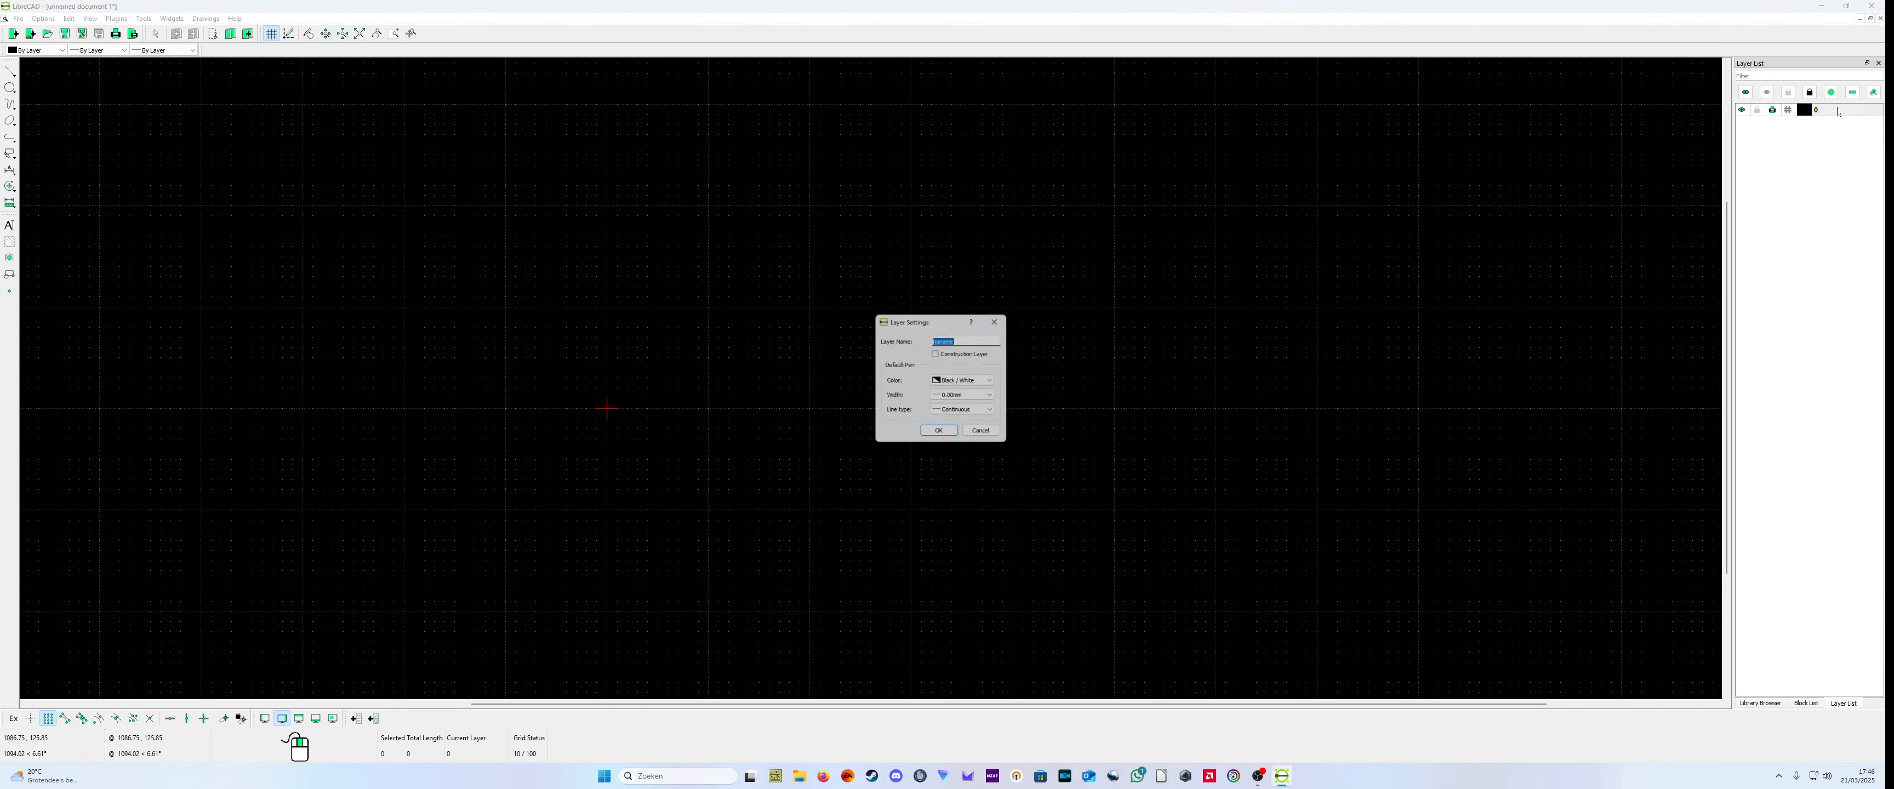
key("BackSpace")
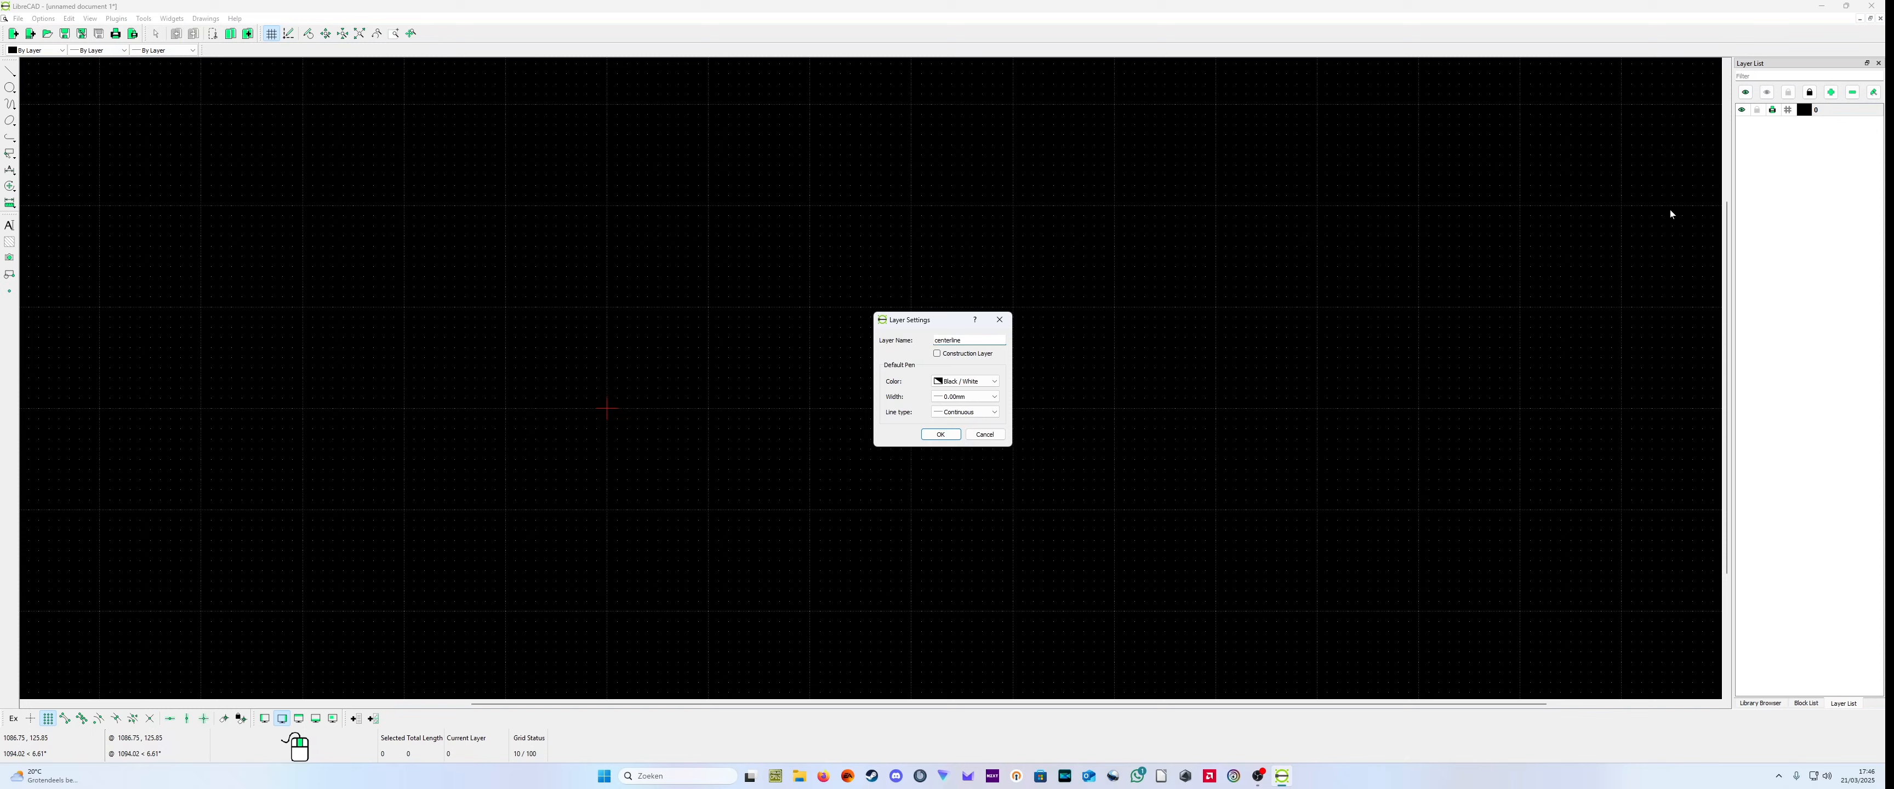
left_click(972, 397)
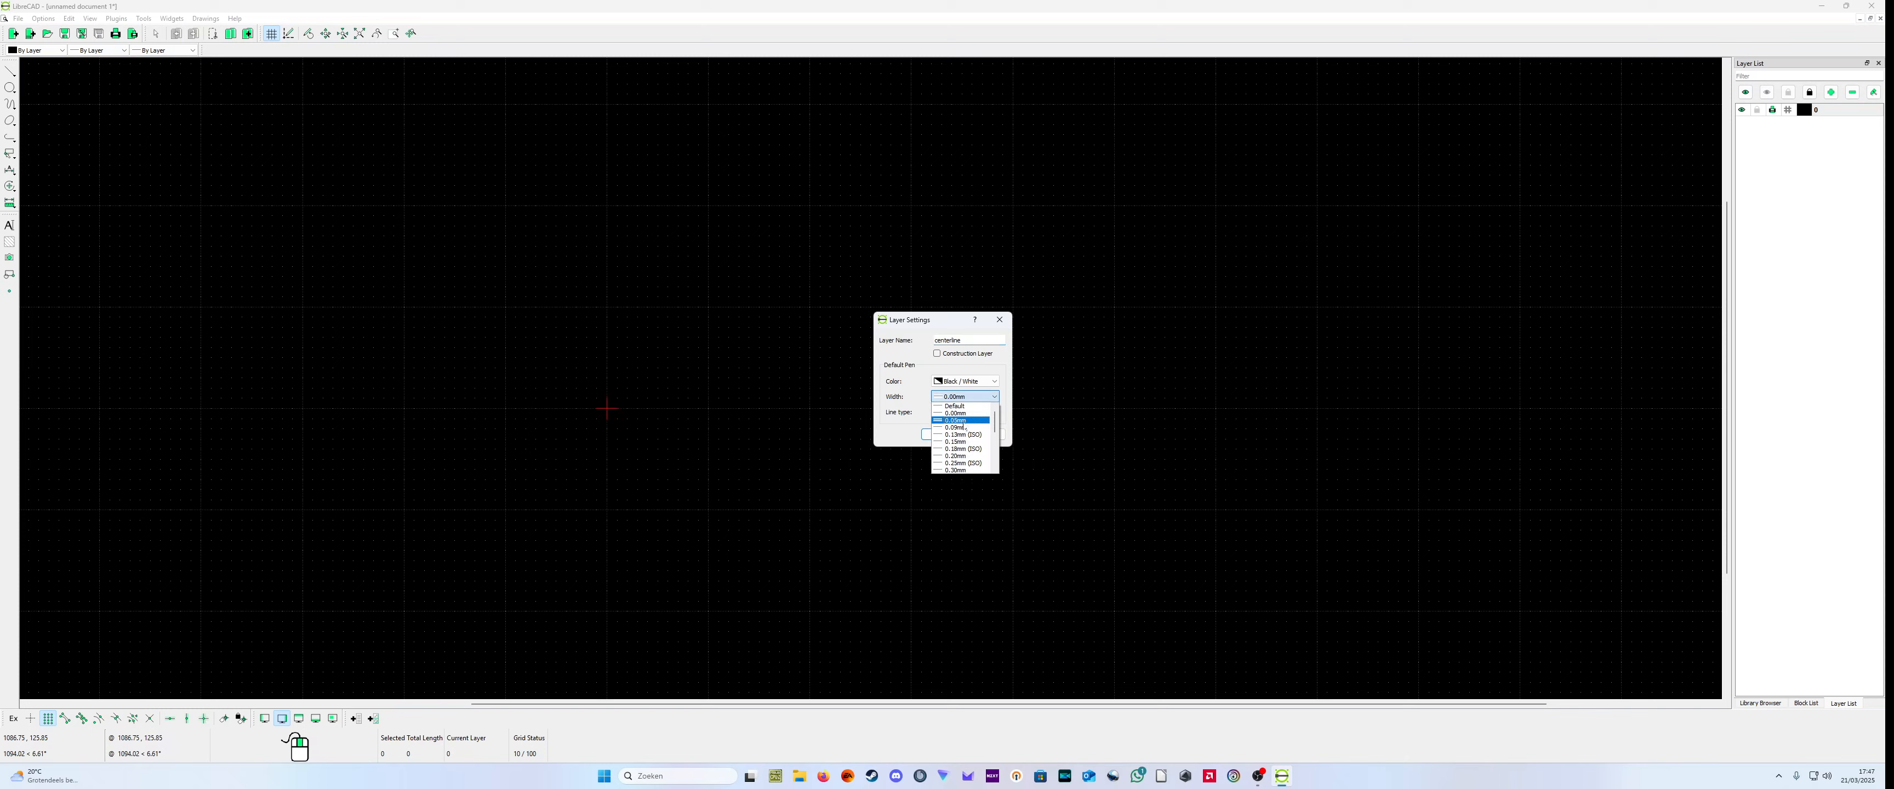
left_click(964, 427)
left_click(946, 433)
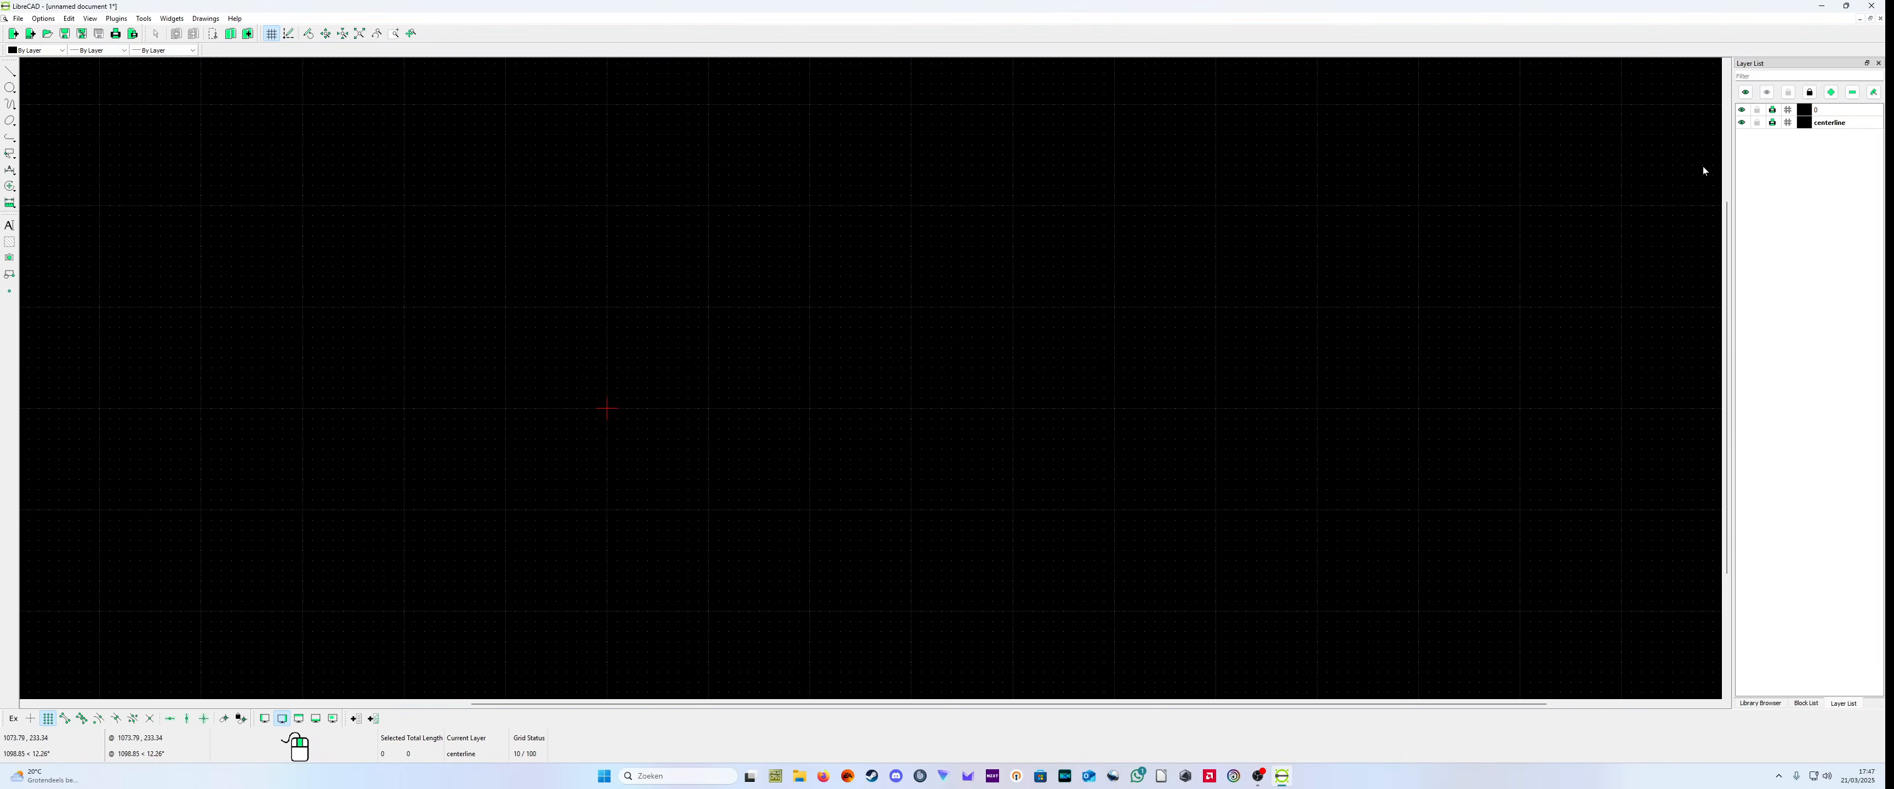
Step: Add a layer named "measurement line" with a thin default pen width
left_click(1831, 92)
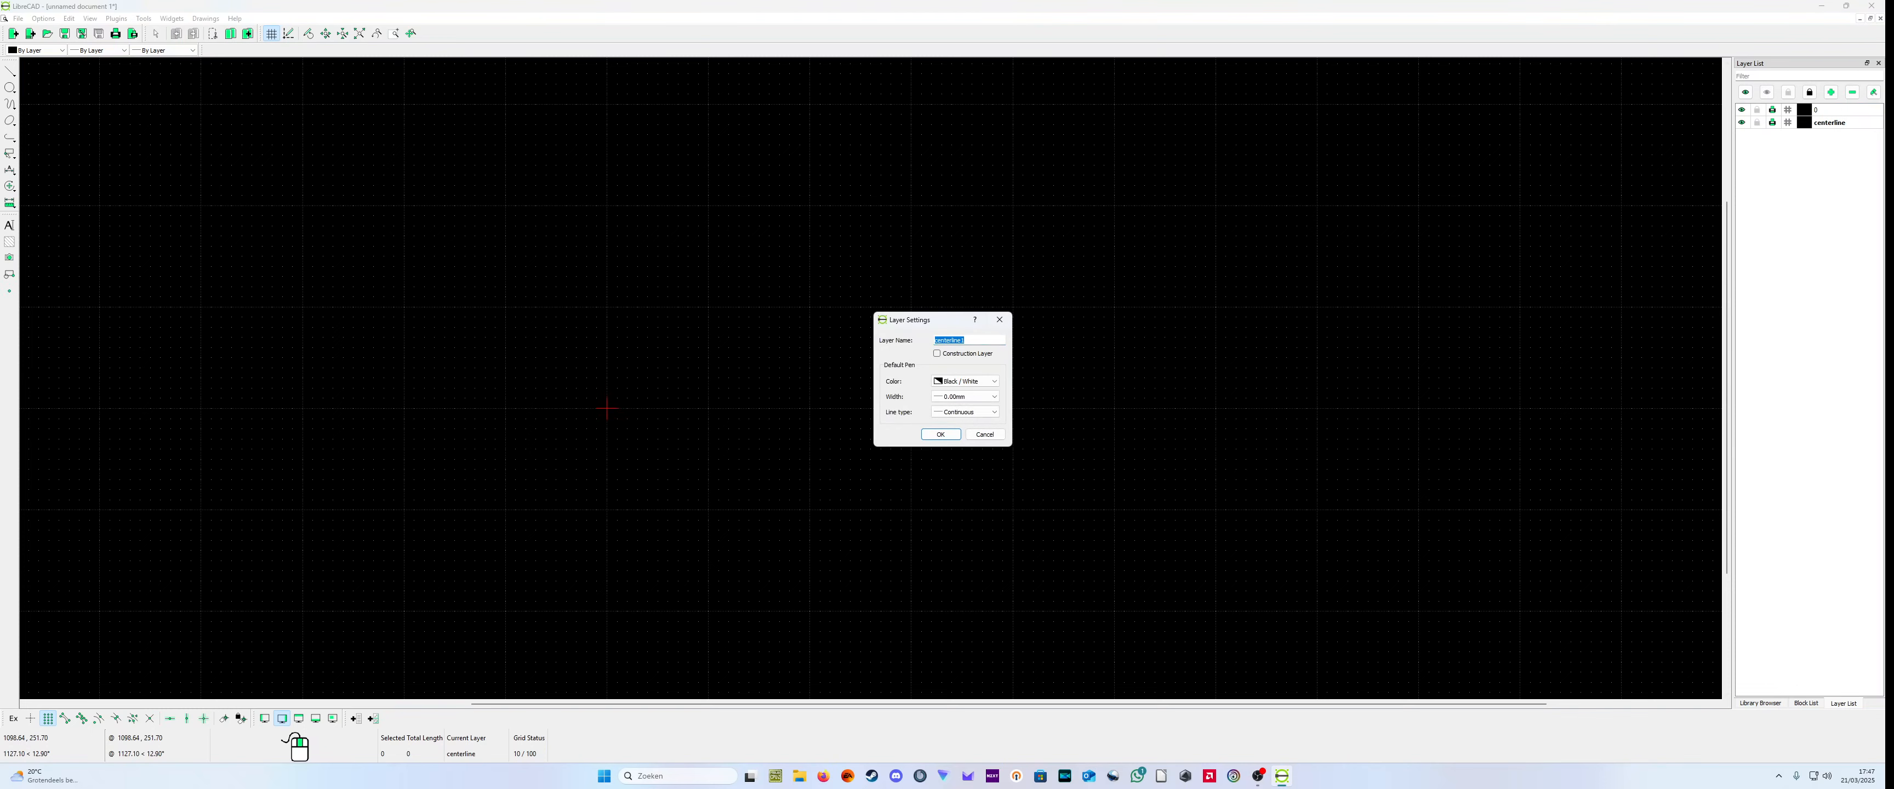
key("BackSpace")
left_click(970, 396)
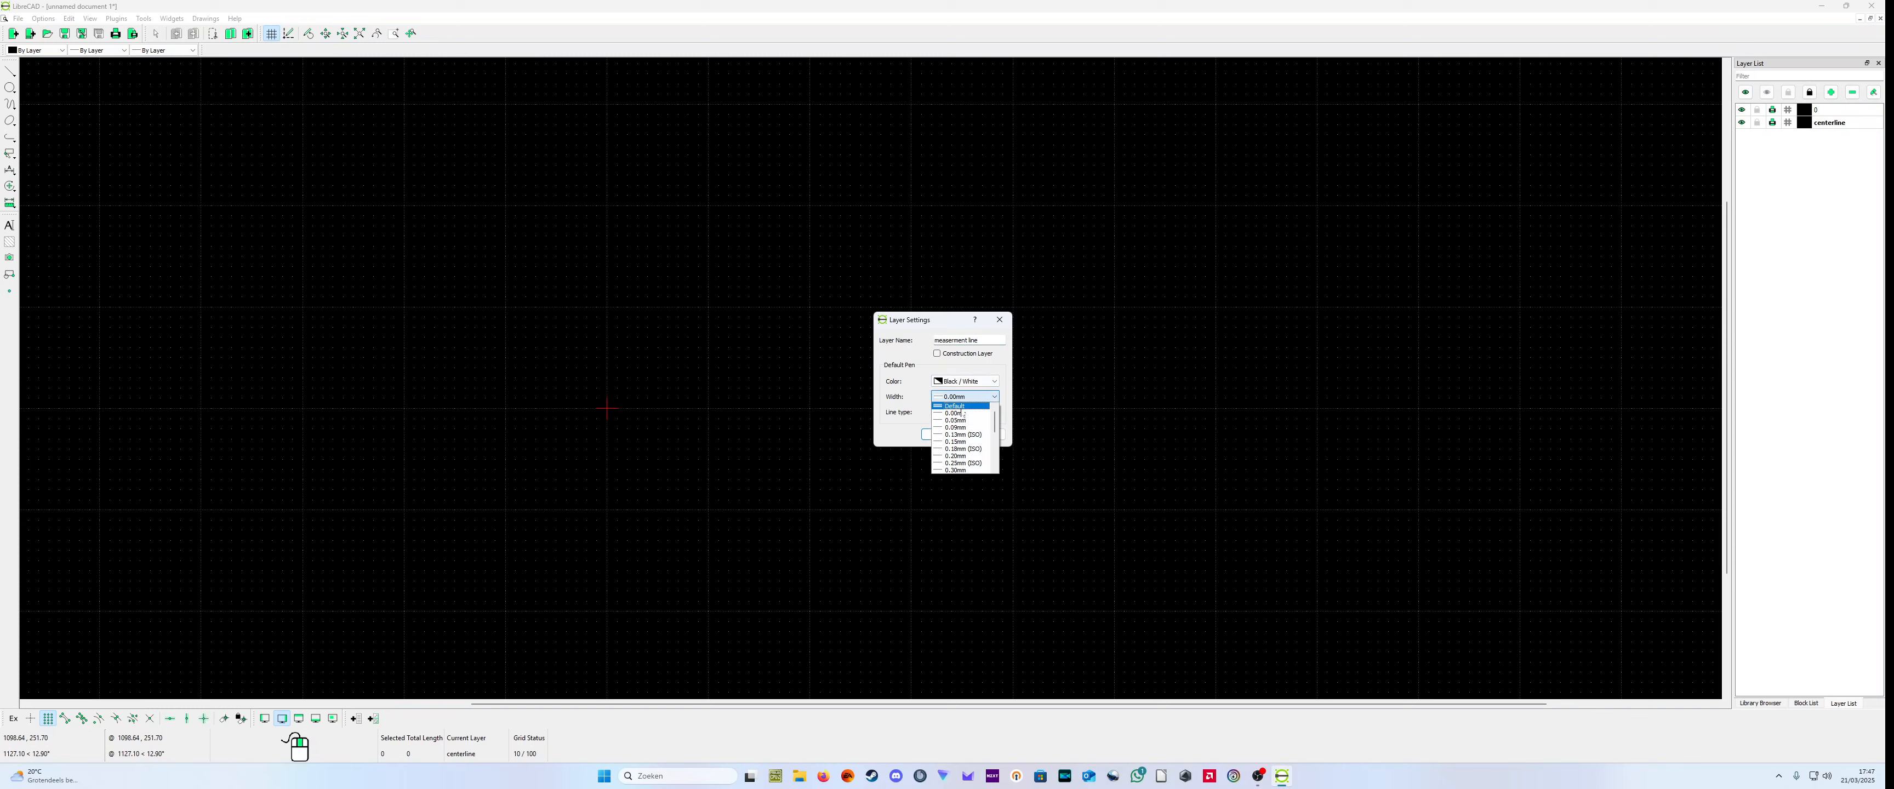
left_click(967, 435)
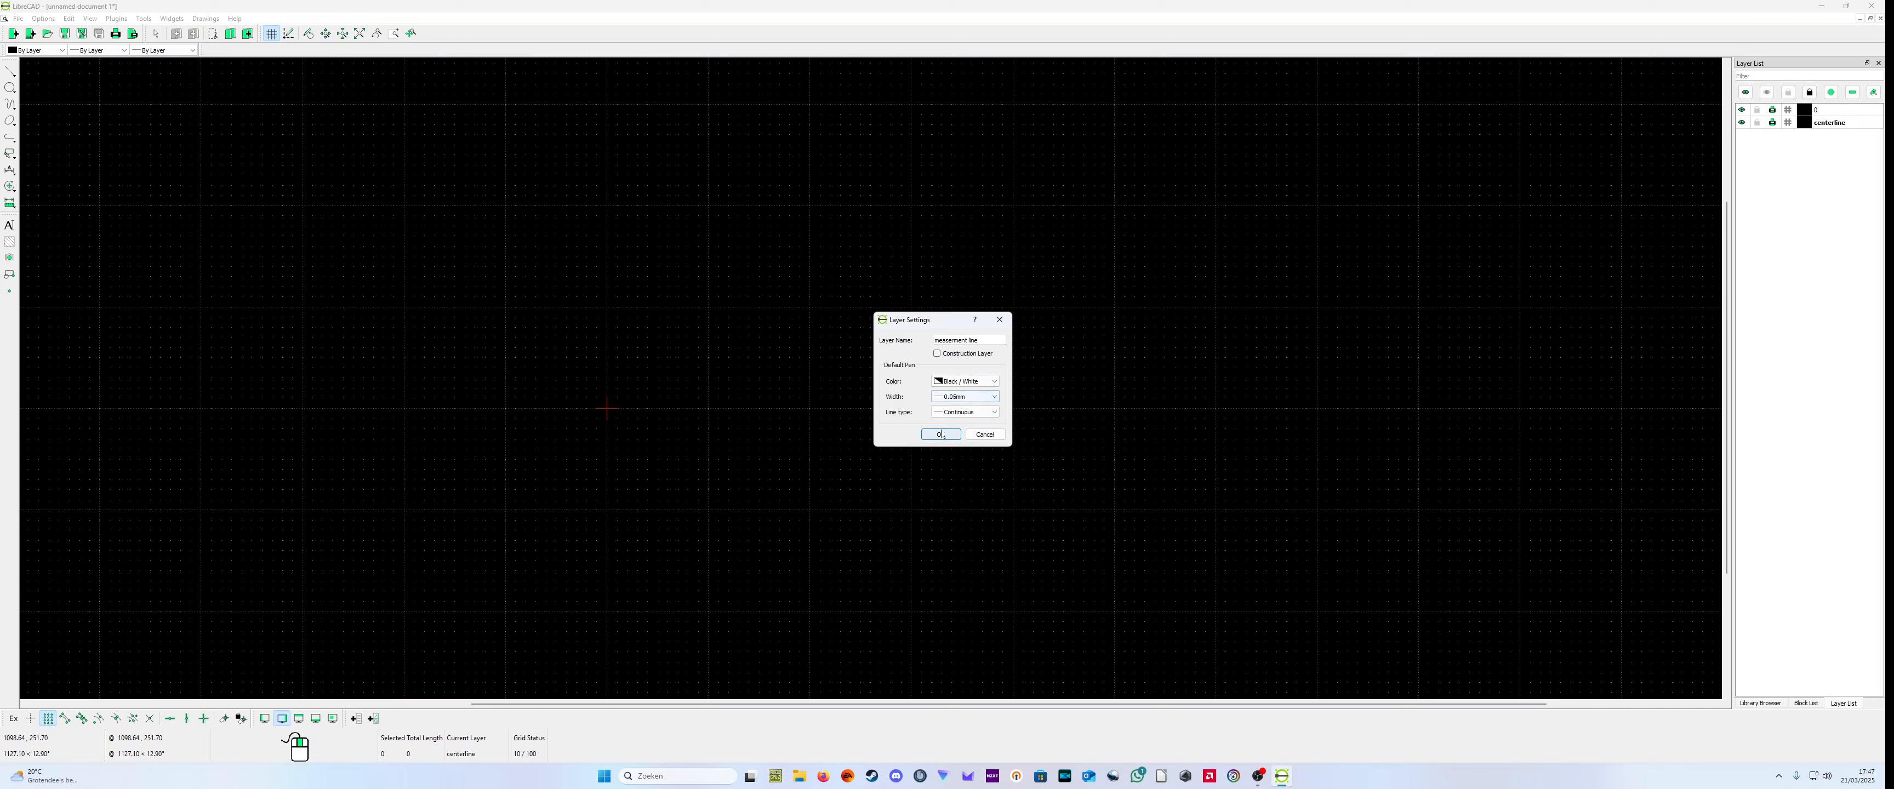
left_click(941, 434)
Step: Change the line type of the centerline layer to one of the Center patterns
double_click(1843, 129)
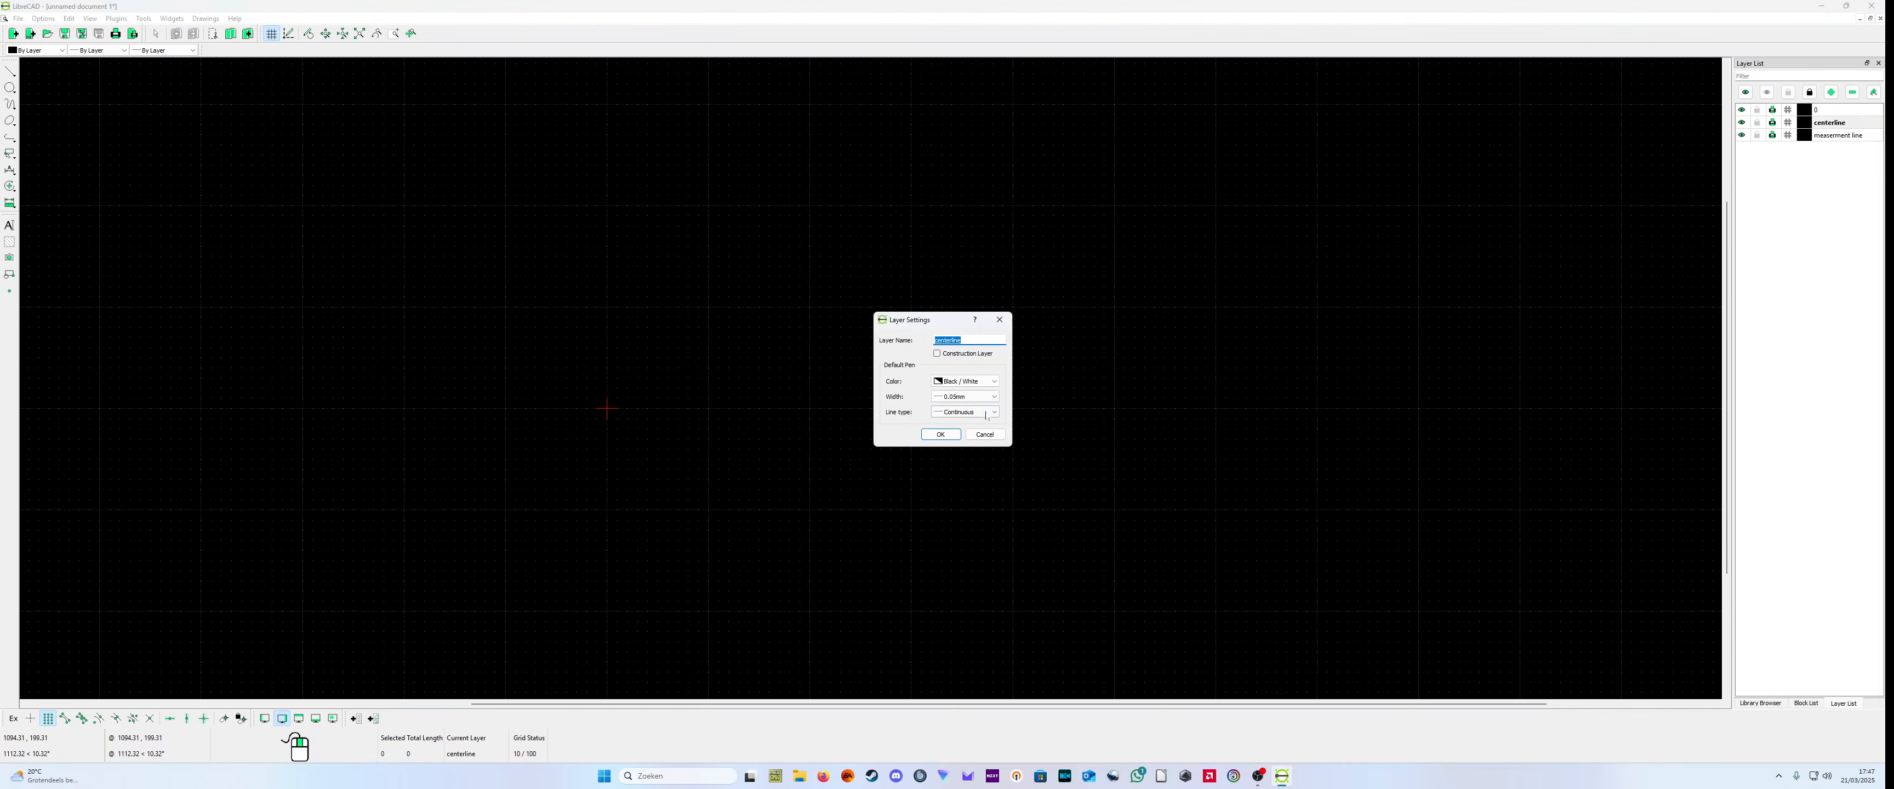
left_click(985, 414)
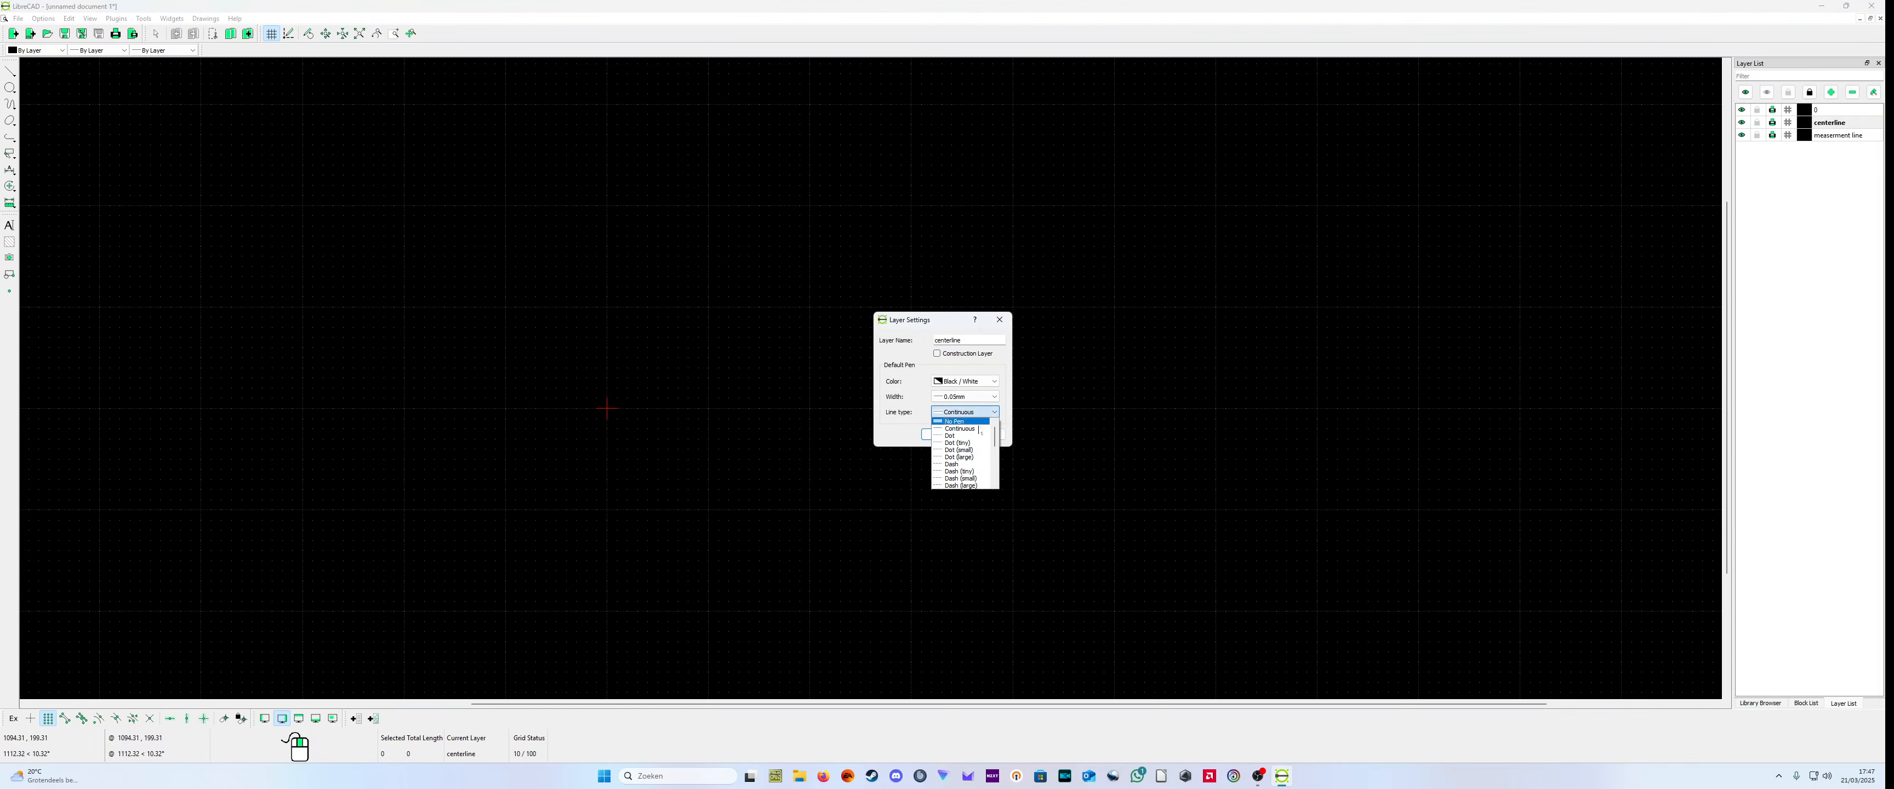
scroll(979, 431, "down", 3)
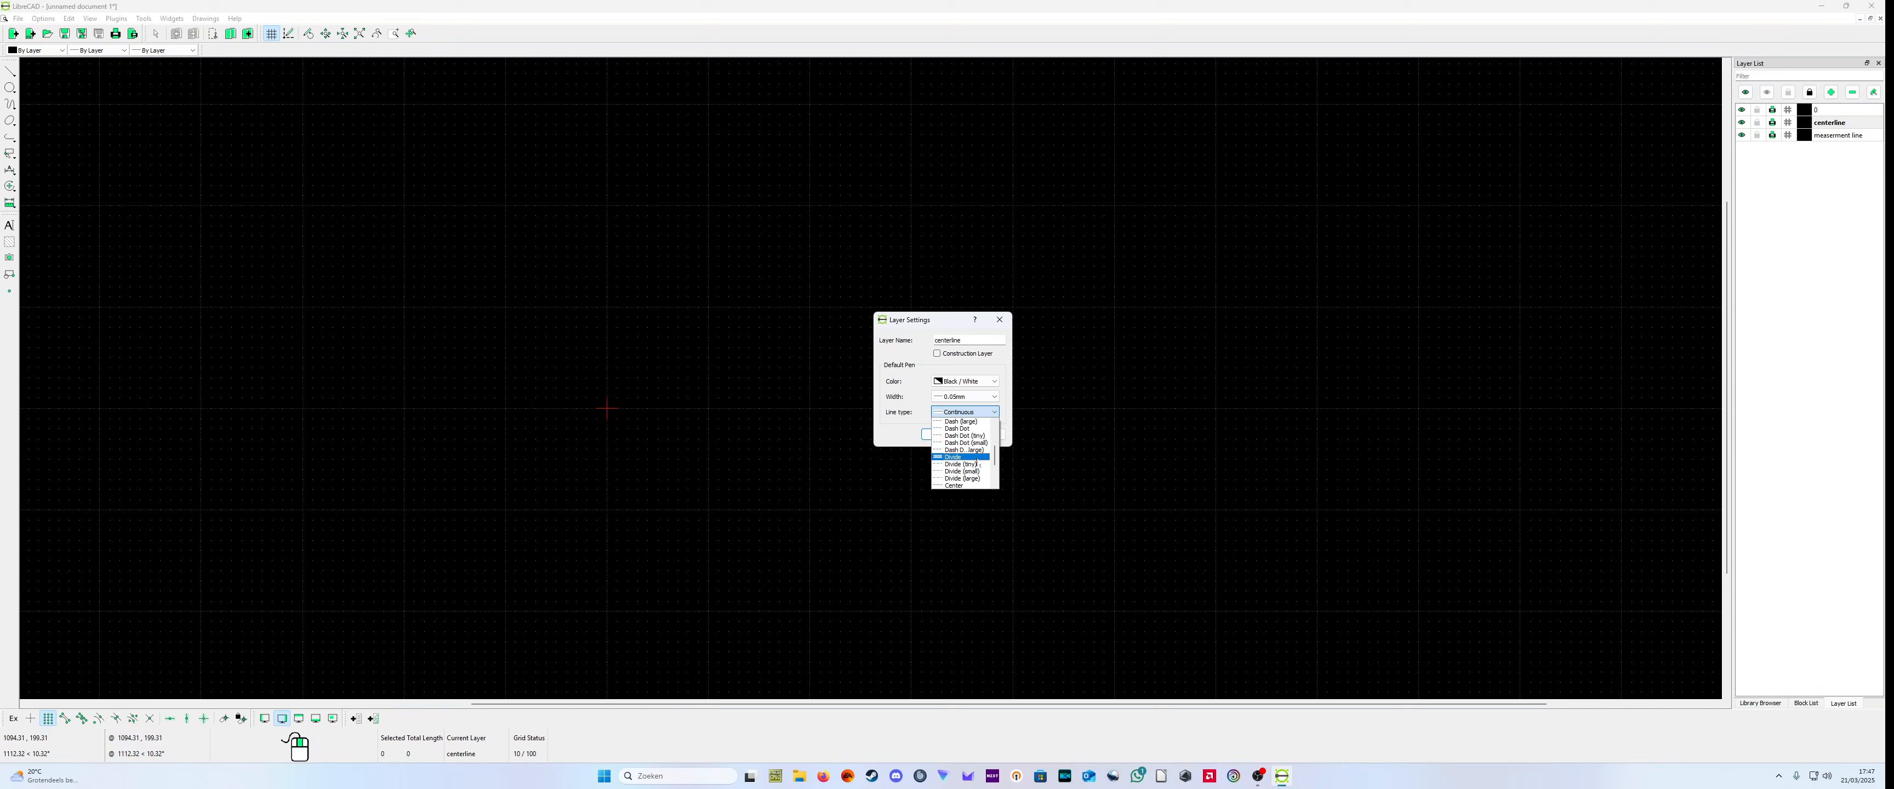
scroll(977, 464, "down", 1)
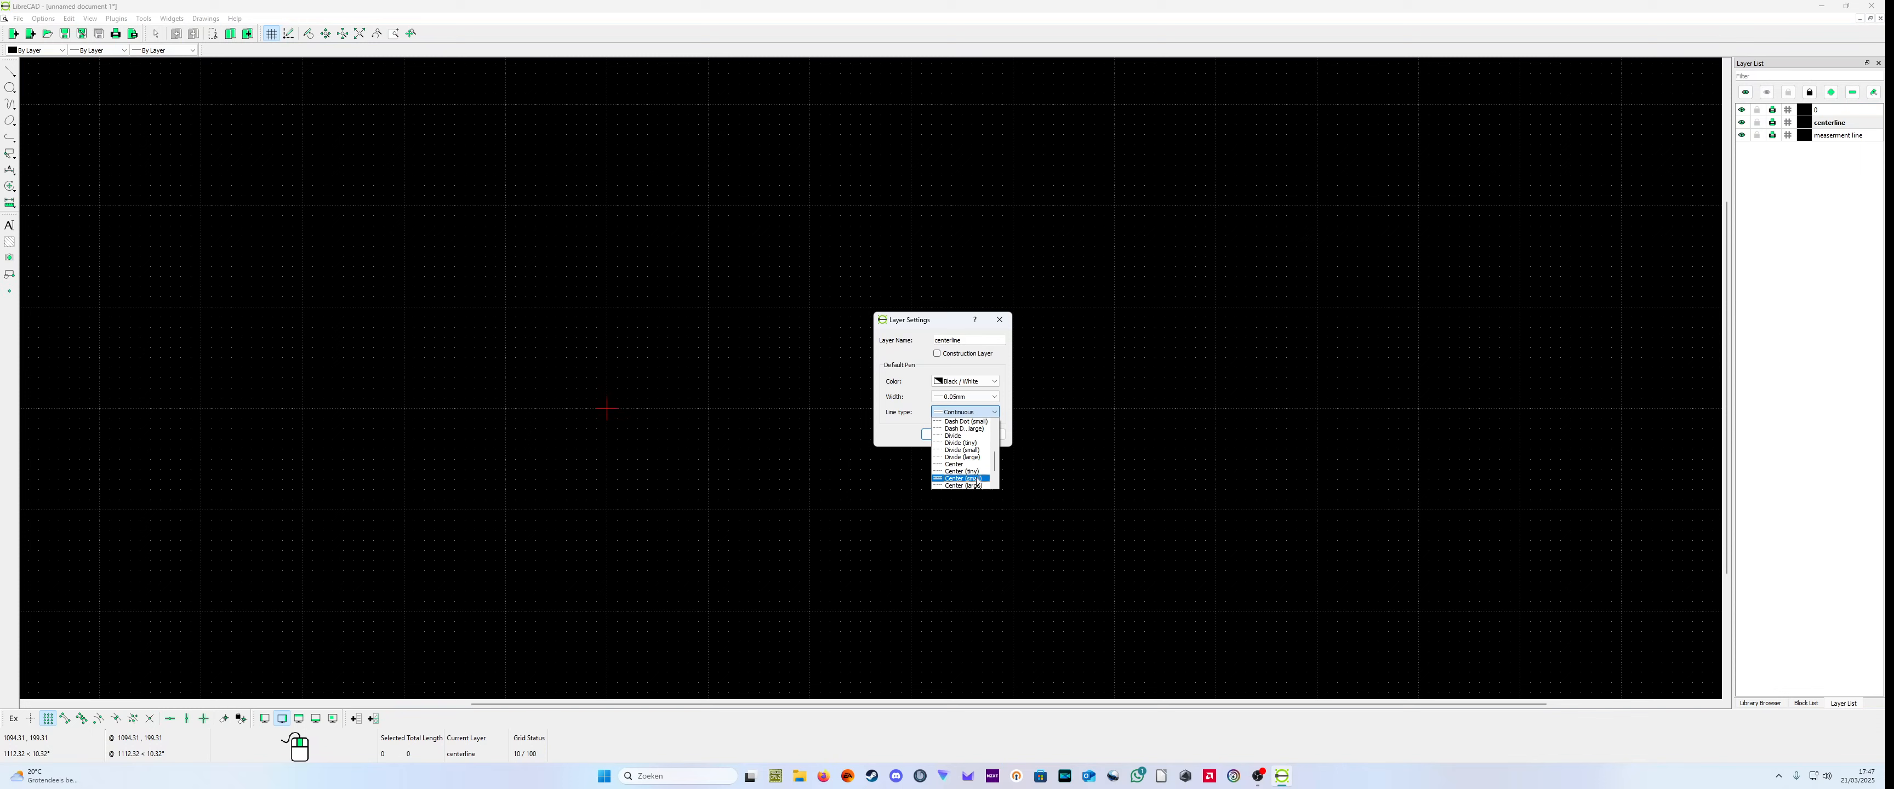
left_click(977, 479)
left_click(986, 411)
left_click(963, 470)
left_click(949, 434)
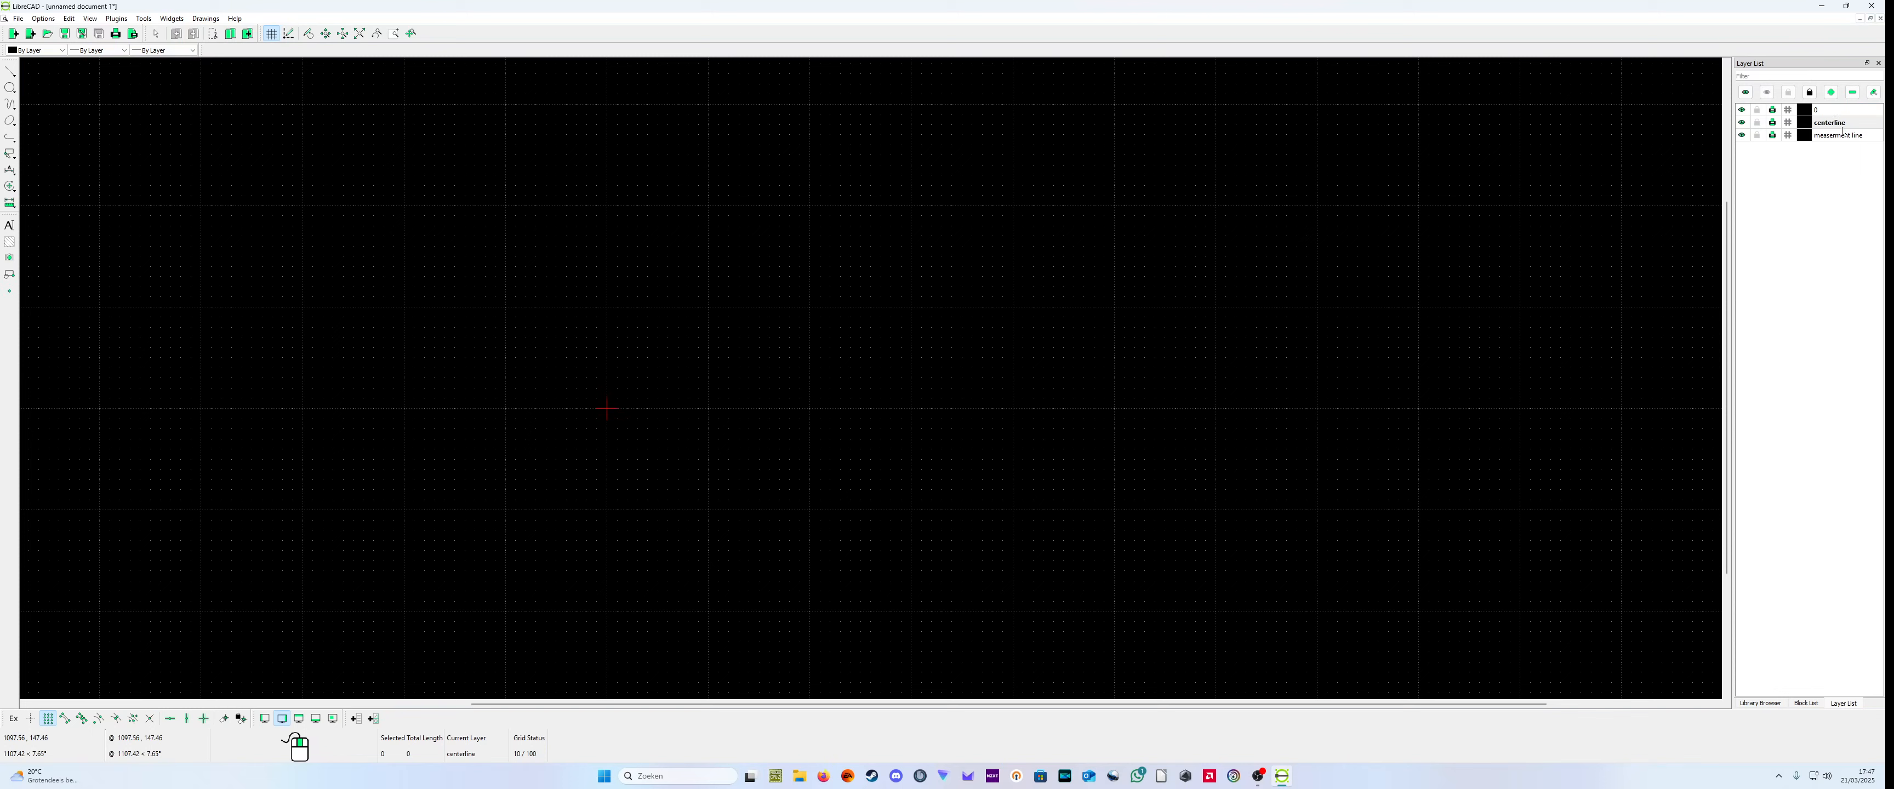
Step: Add a layer named "dash line" with a thin default pen width and a Dash line type
left_click(1831, 92)
key("BackSpace")
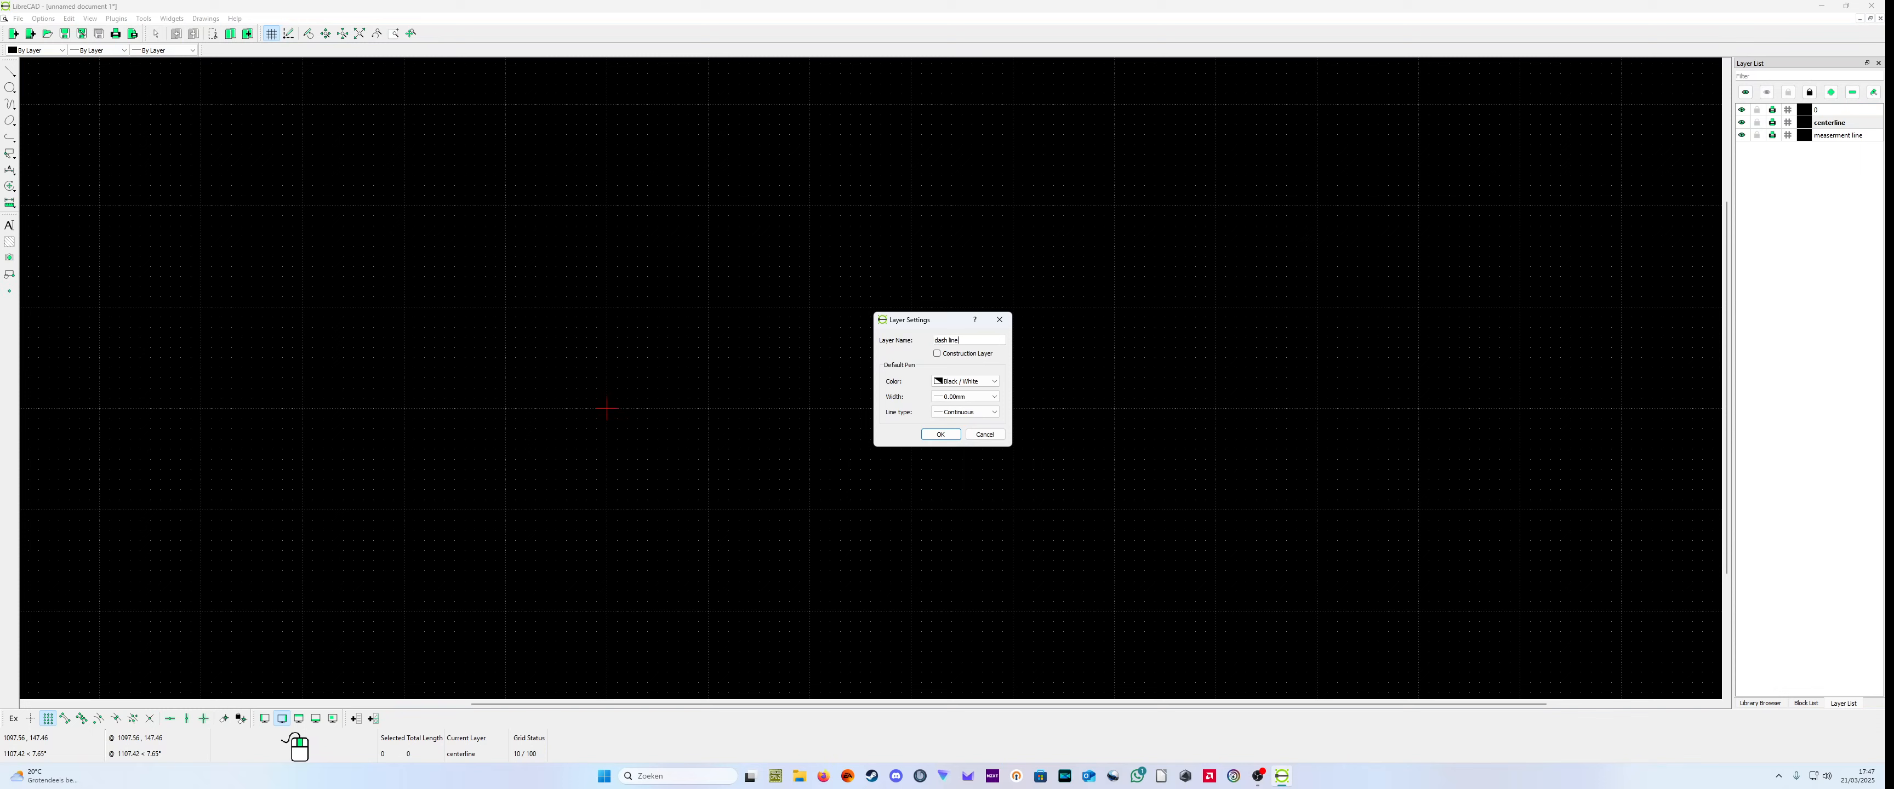
left_click(970, 395)
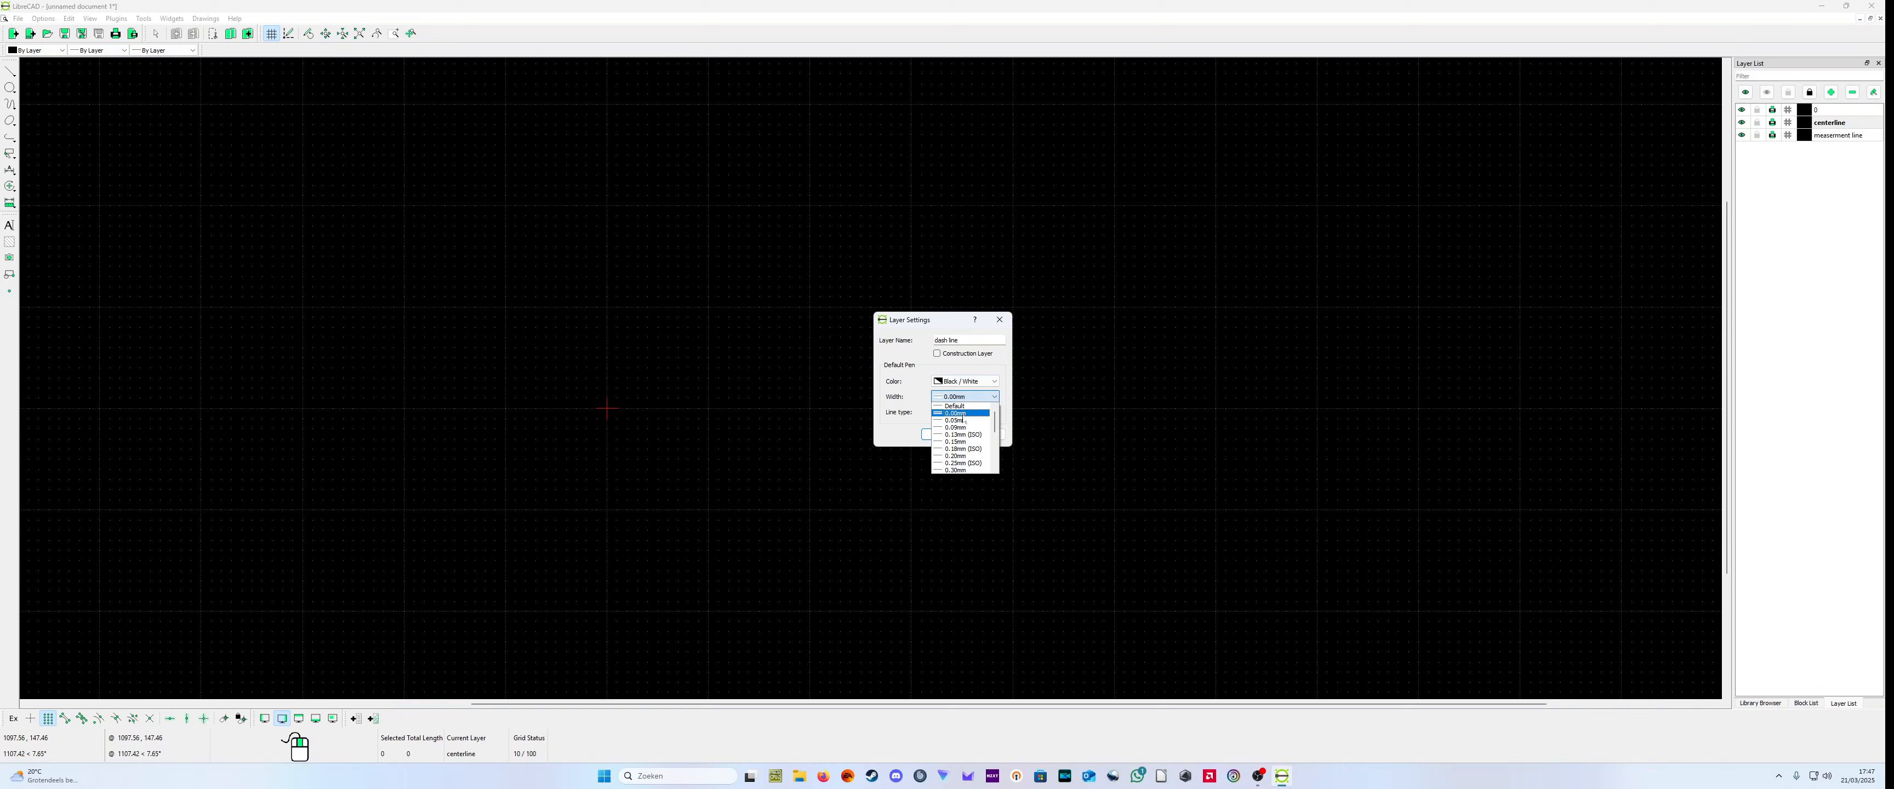
left_click(959, 422)
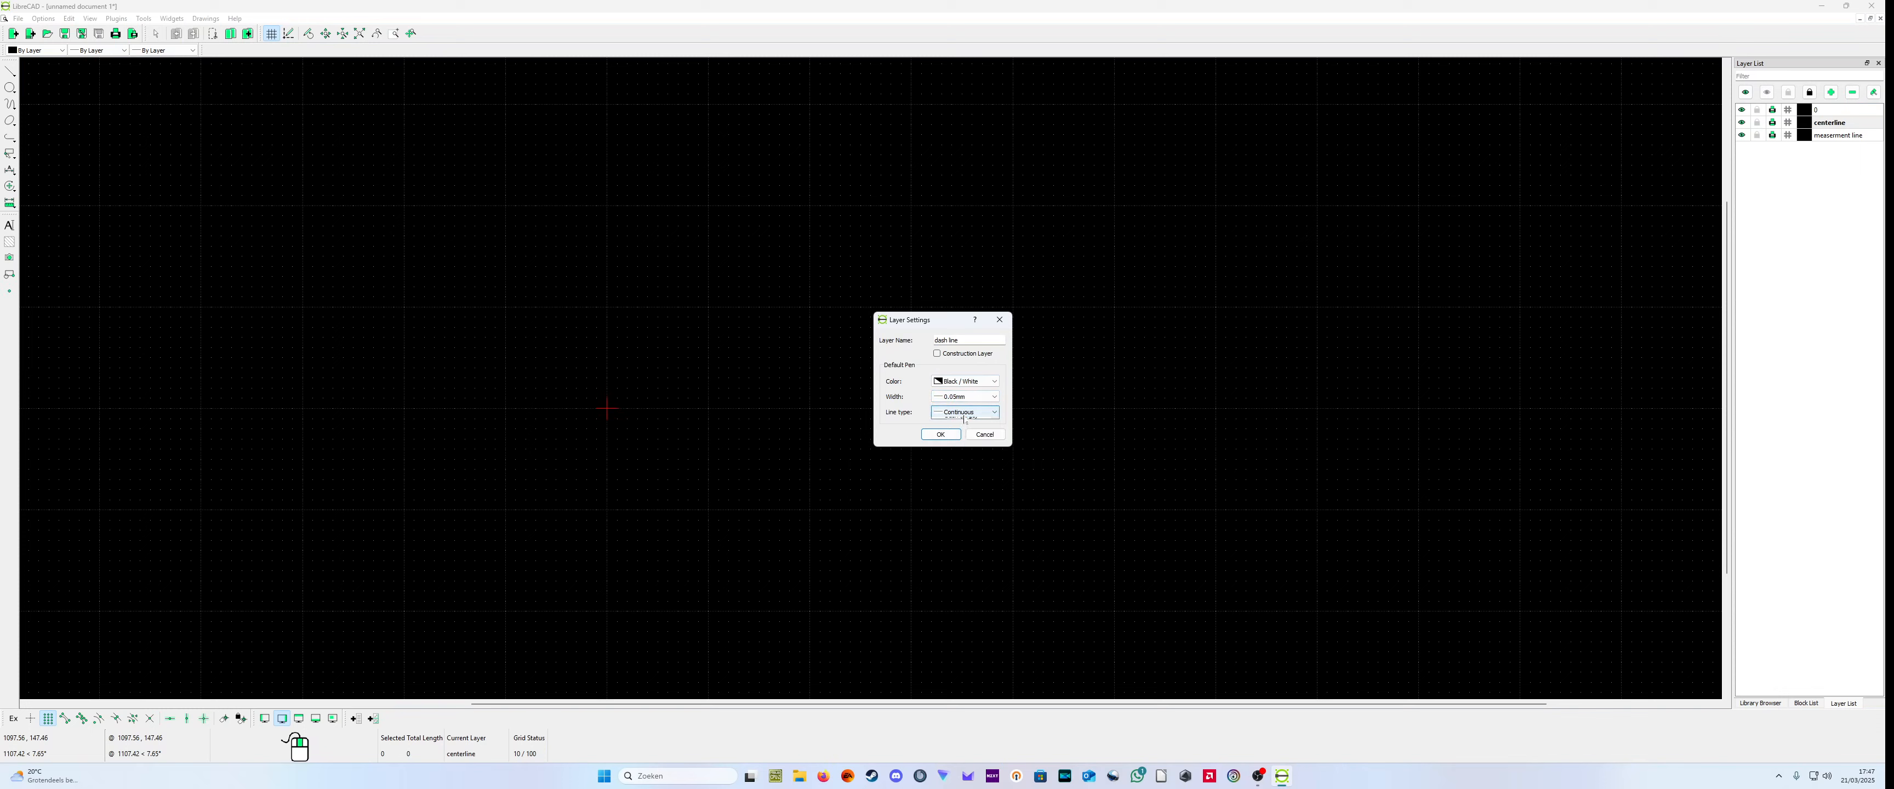
left_click(965, 411)
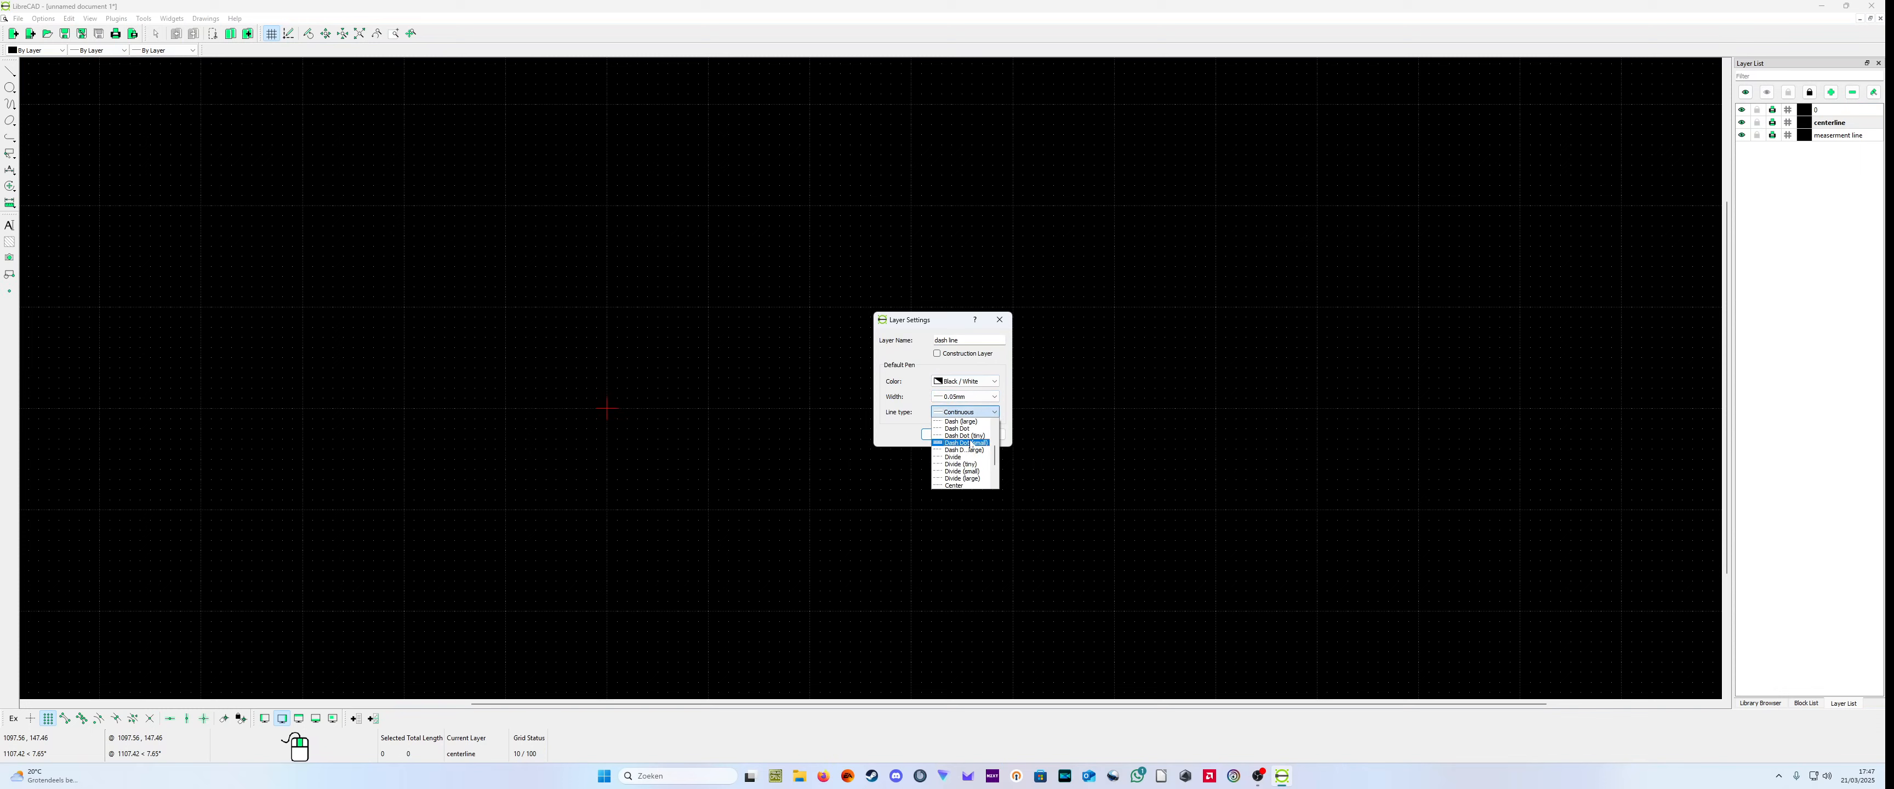
scroll(975, 453, "up", 1)
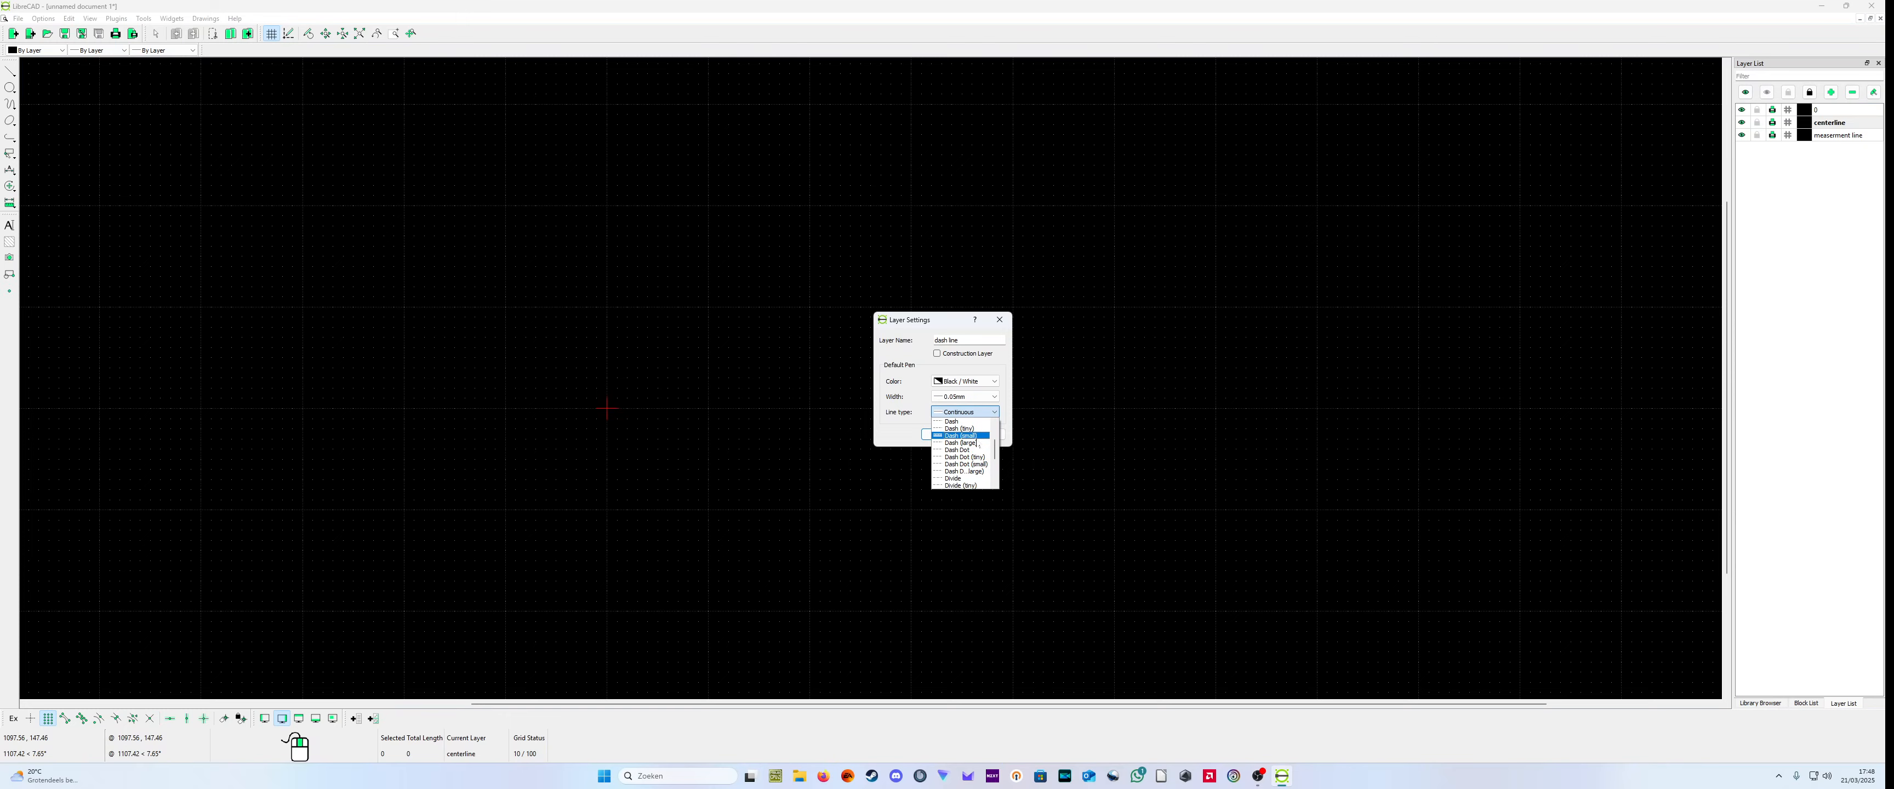
left_click(964, 443)
left_click(939, 434)
scroll(986, 450, "down", 2)
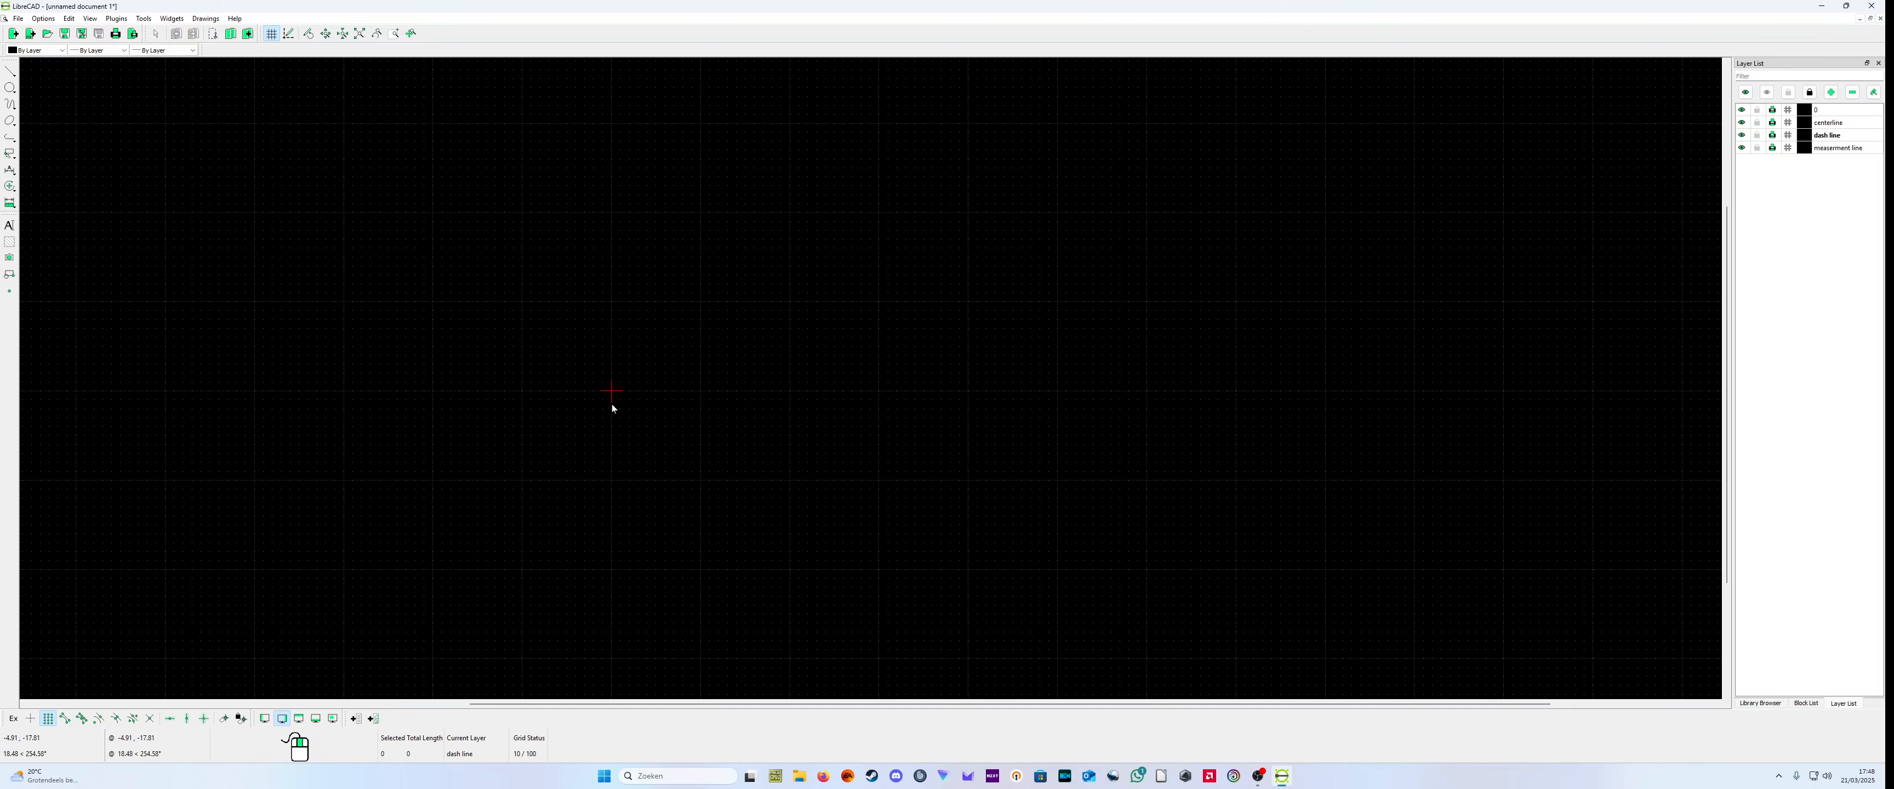
left_click_drag(608, 391, 674, 431)
left_click(10, 70)
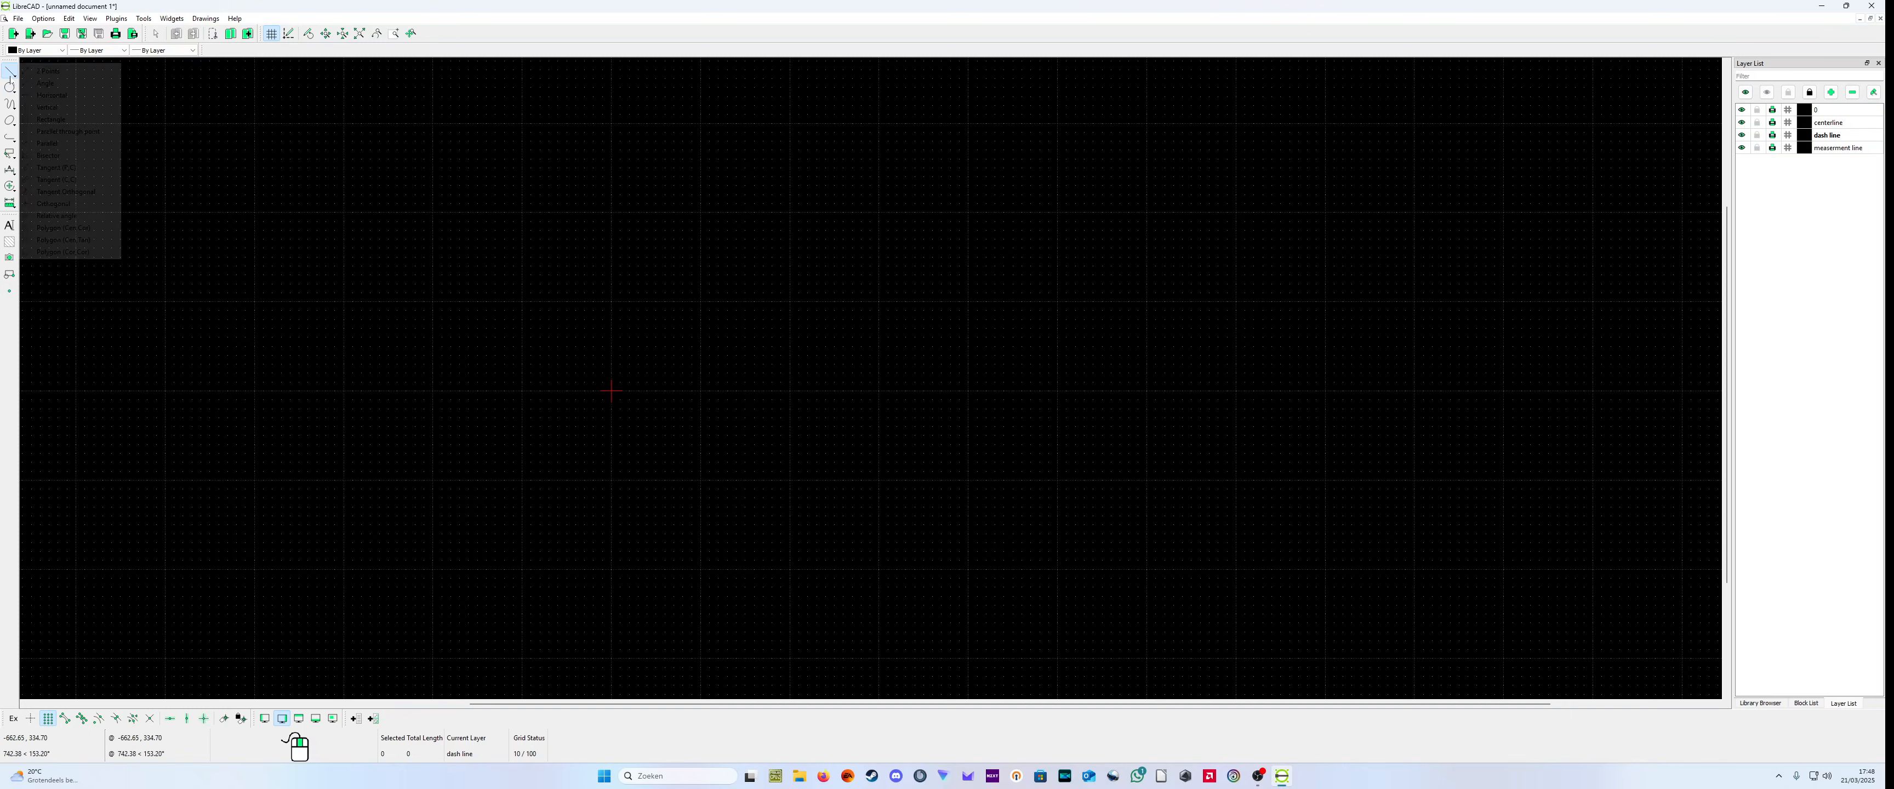
left_click(44, 71)
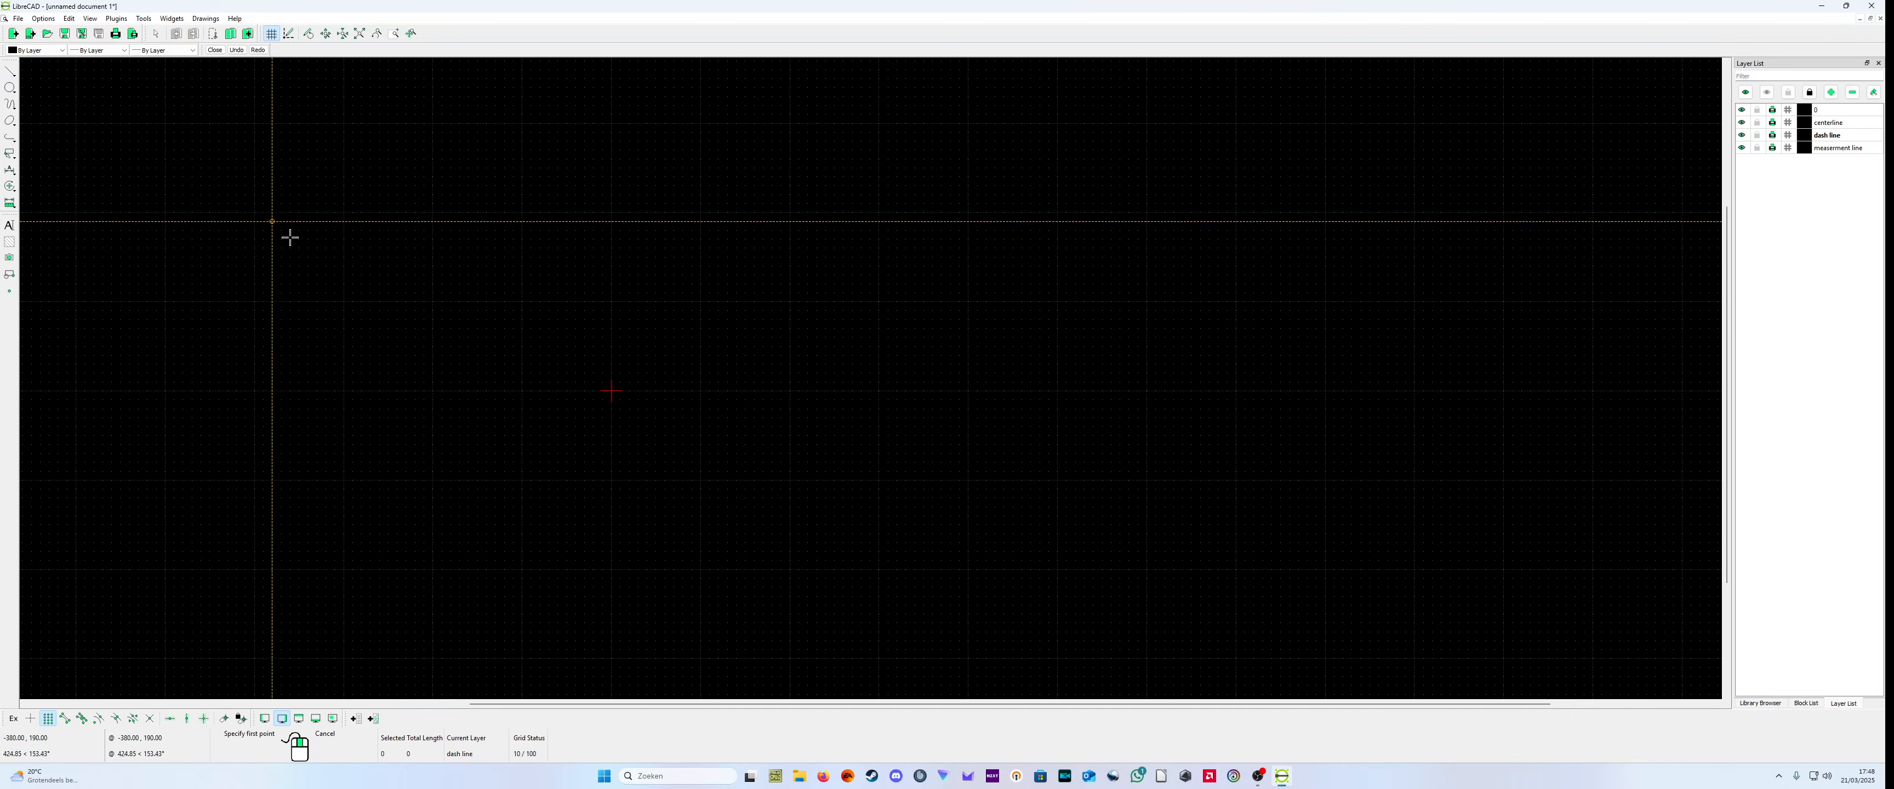
left_click(609, 390)
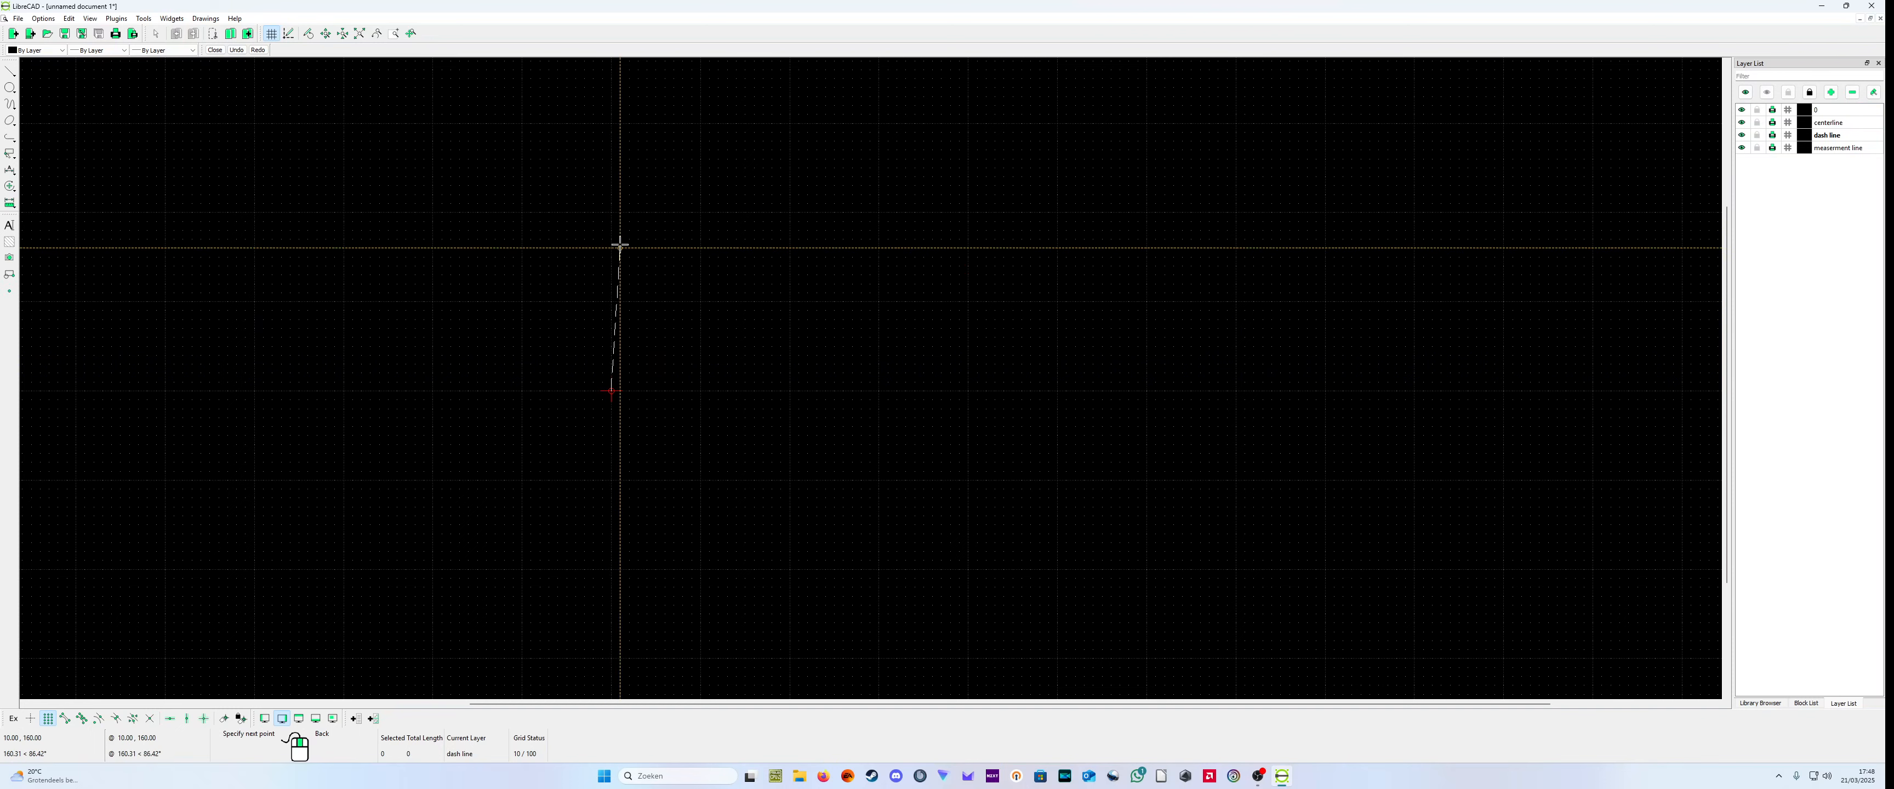
right_click(698, 316)
right_click(778, 388)
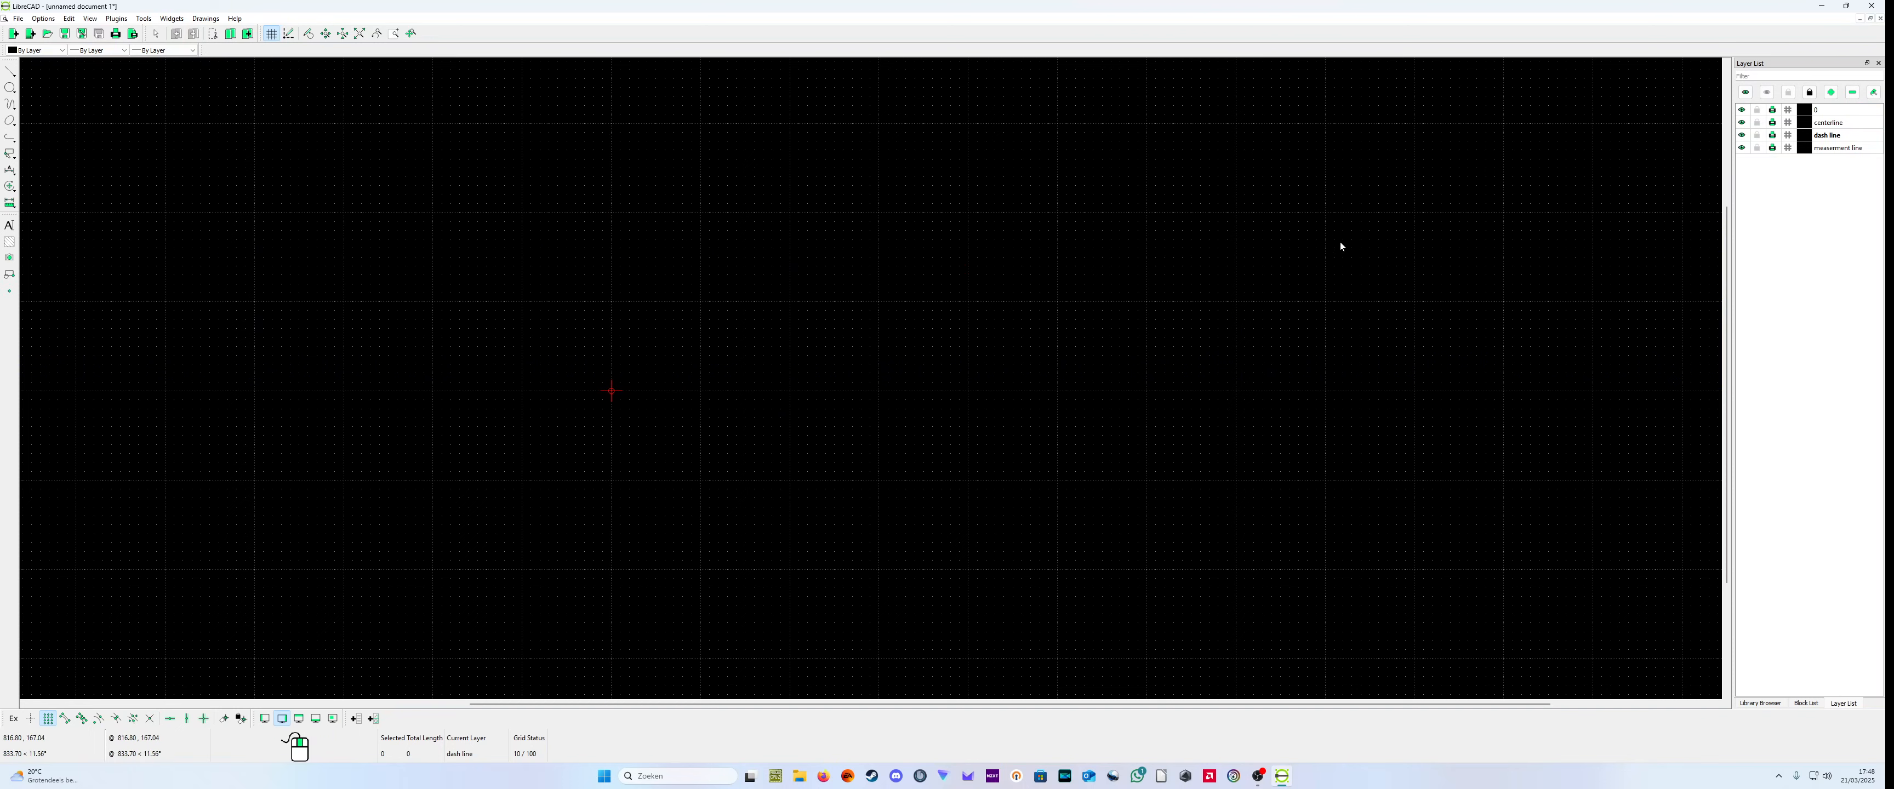
Step: Make layer 0 current and draw connected lines through (0,0), (0,200), (60,200) and (60,120)
left_click(1841, 109)
left_click(11, 71)
left_click(37, 70)
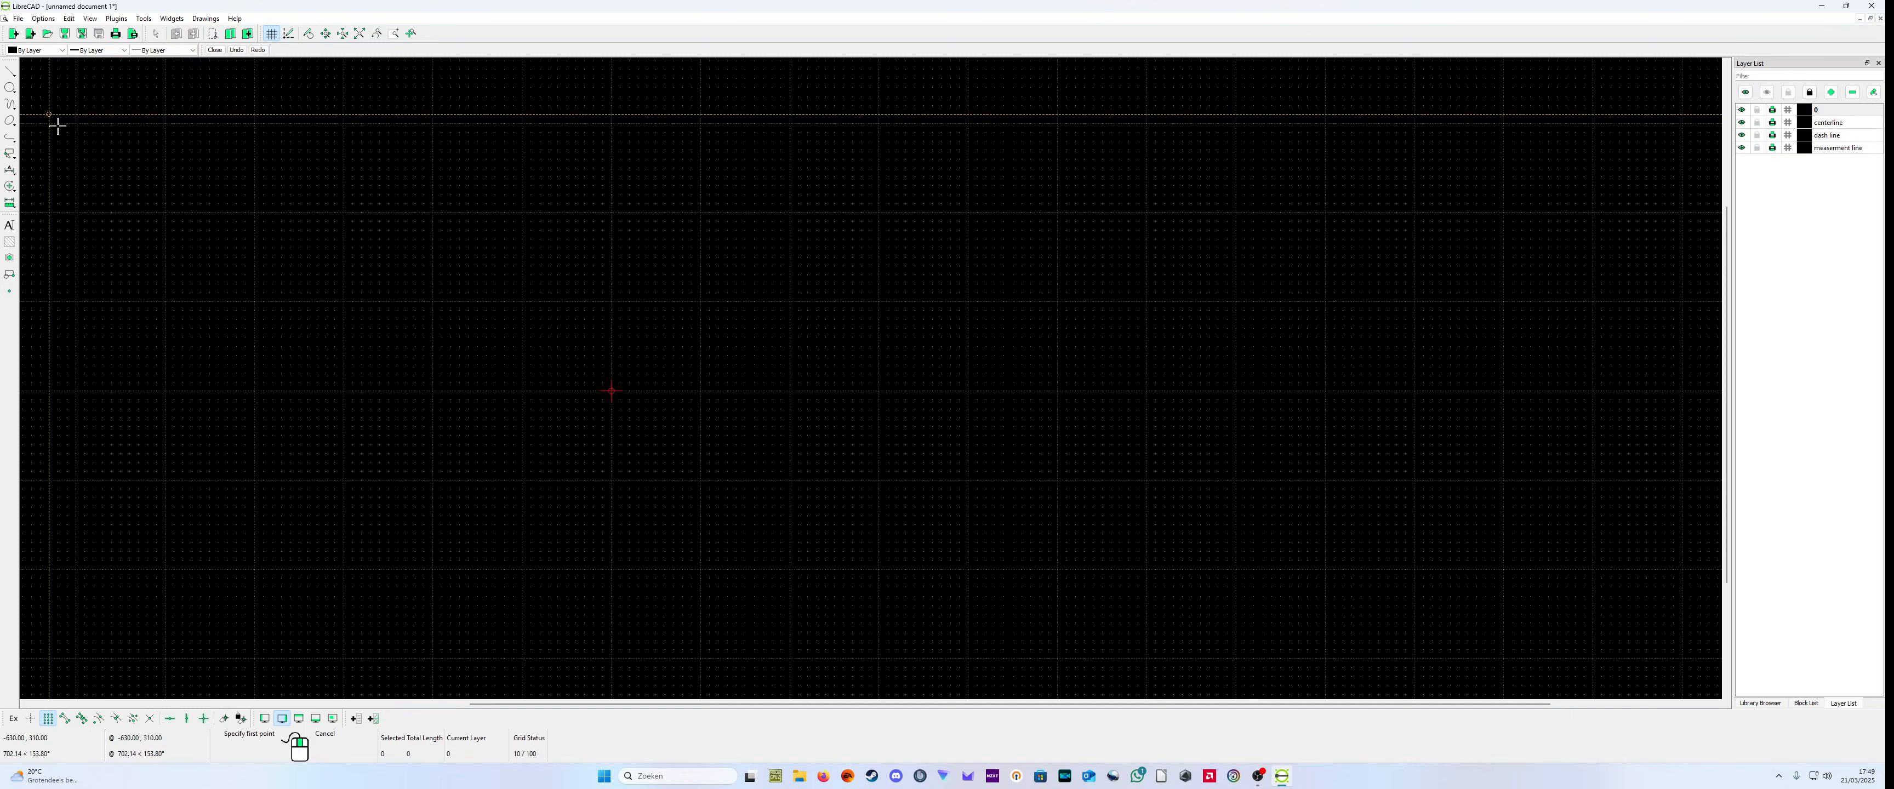
left_click(611, 390)
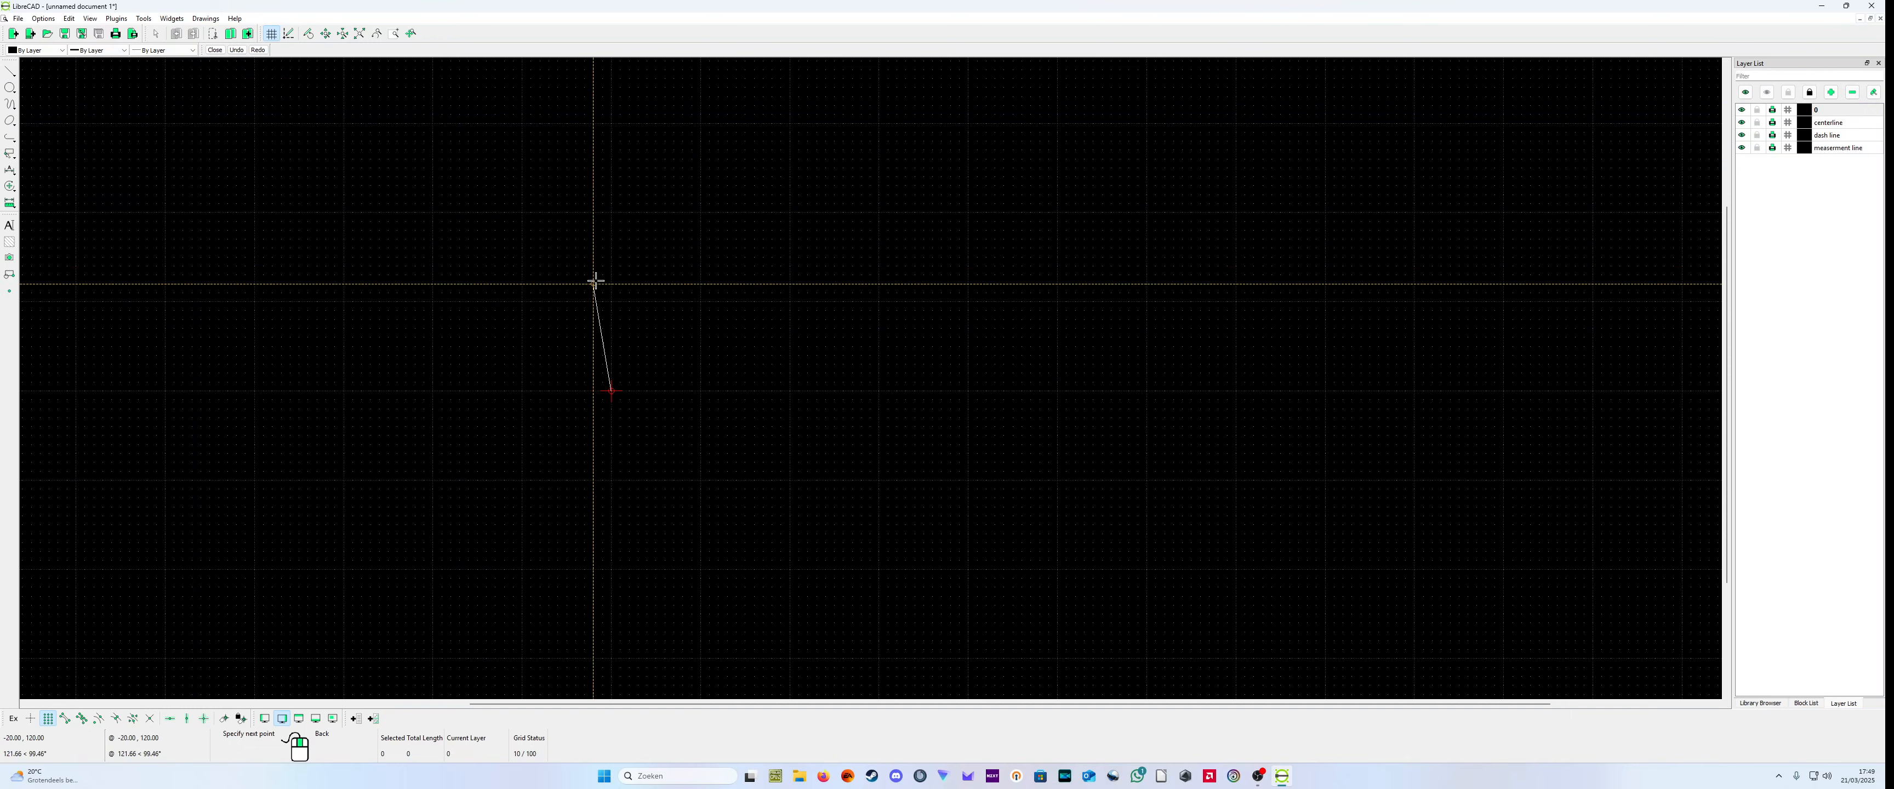
left_click(611, 212)
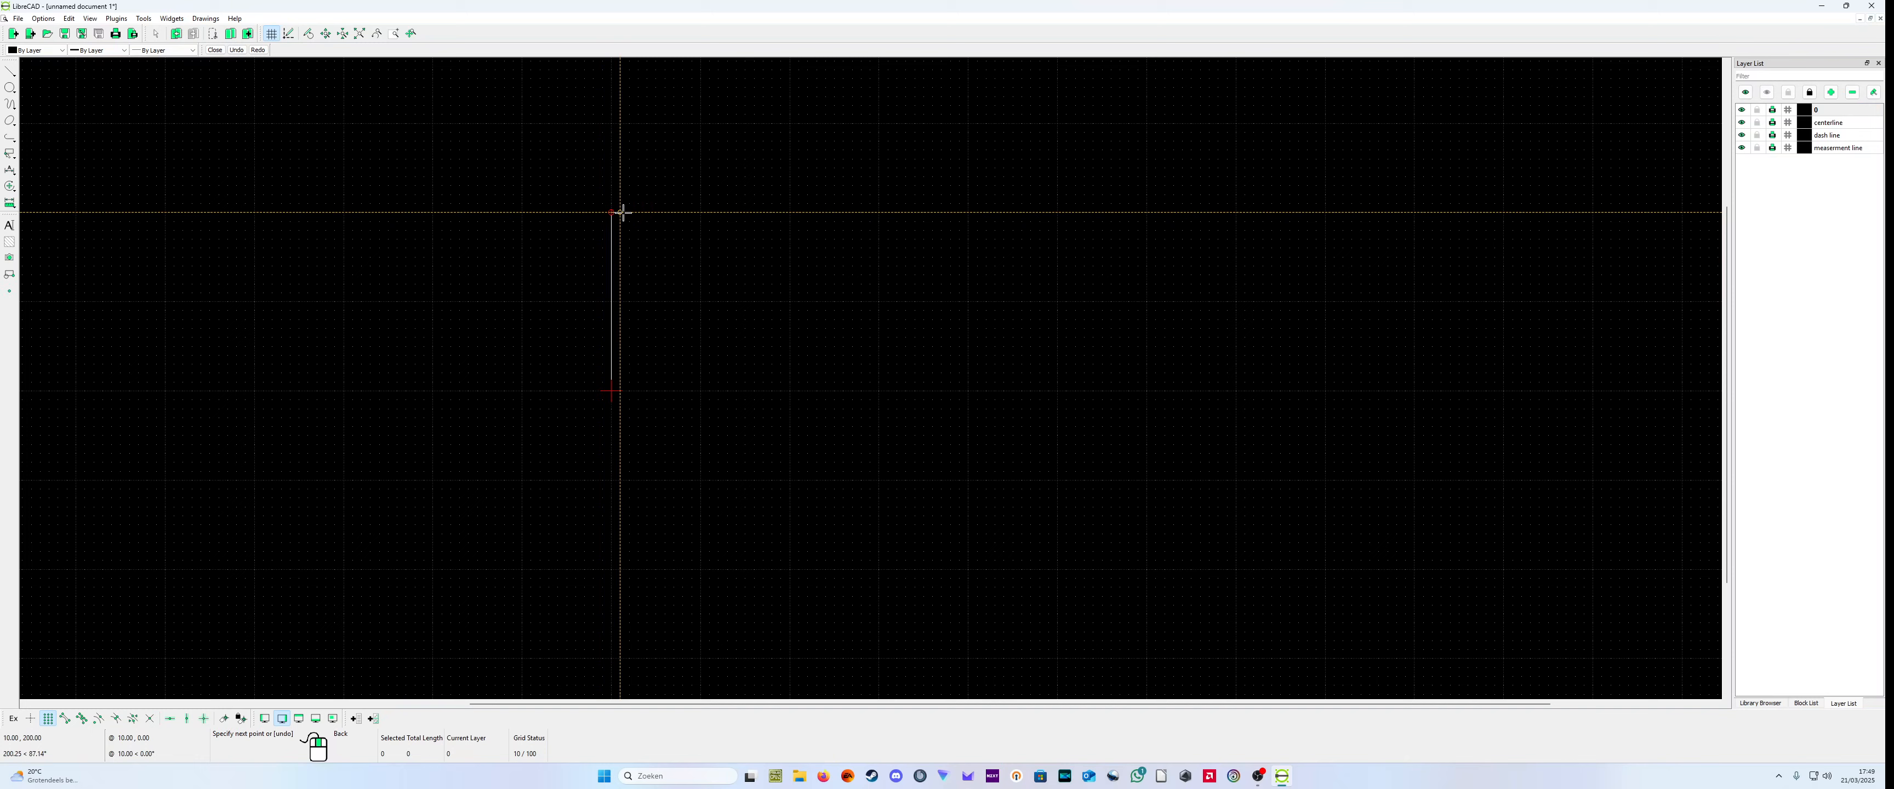
left_click(663, 212)
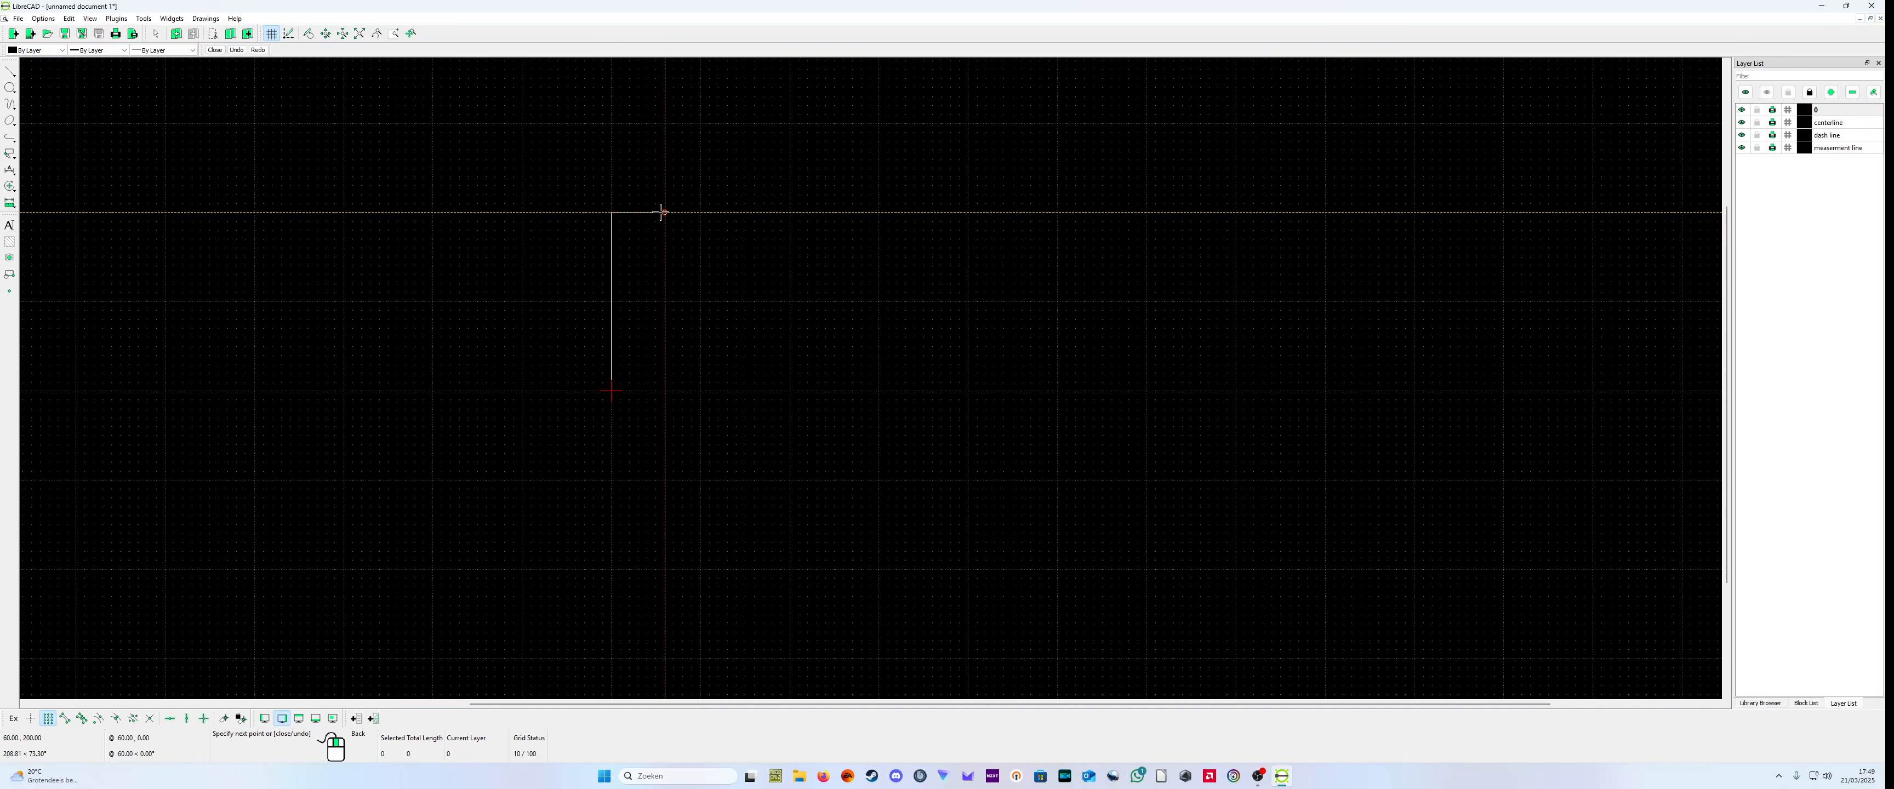
left_click(661, 283)
right_click(661, 283)
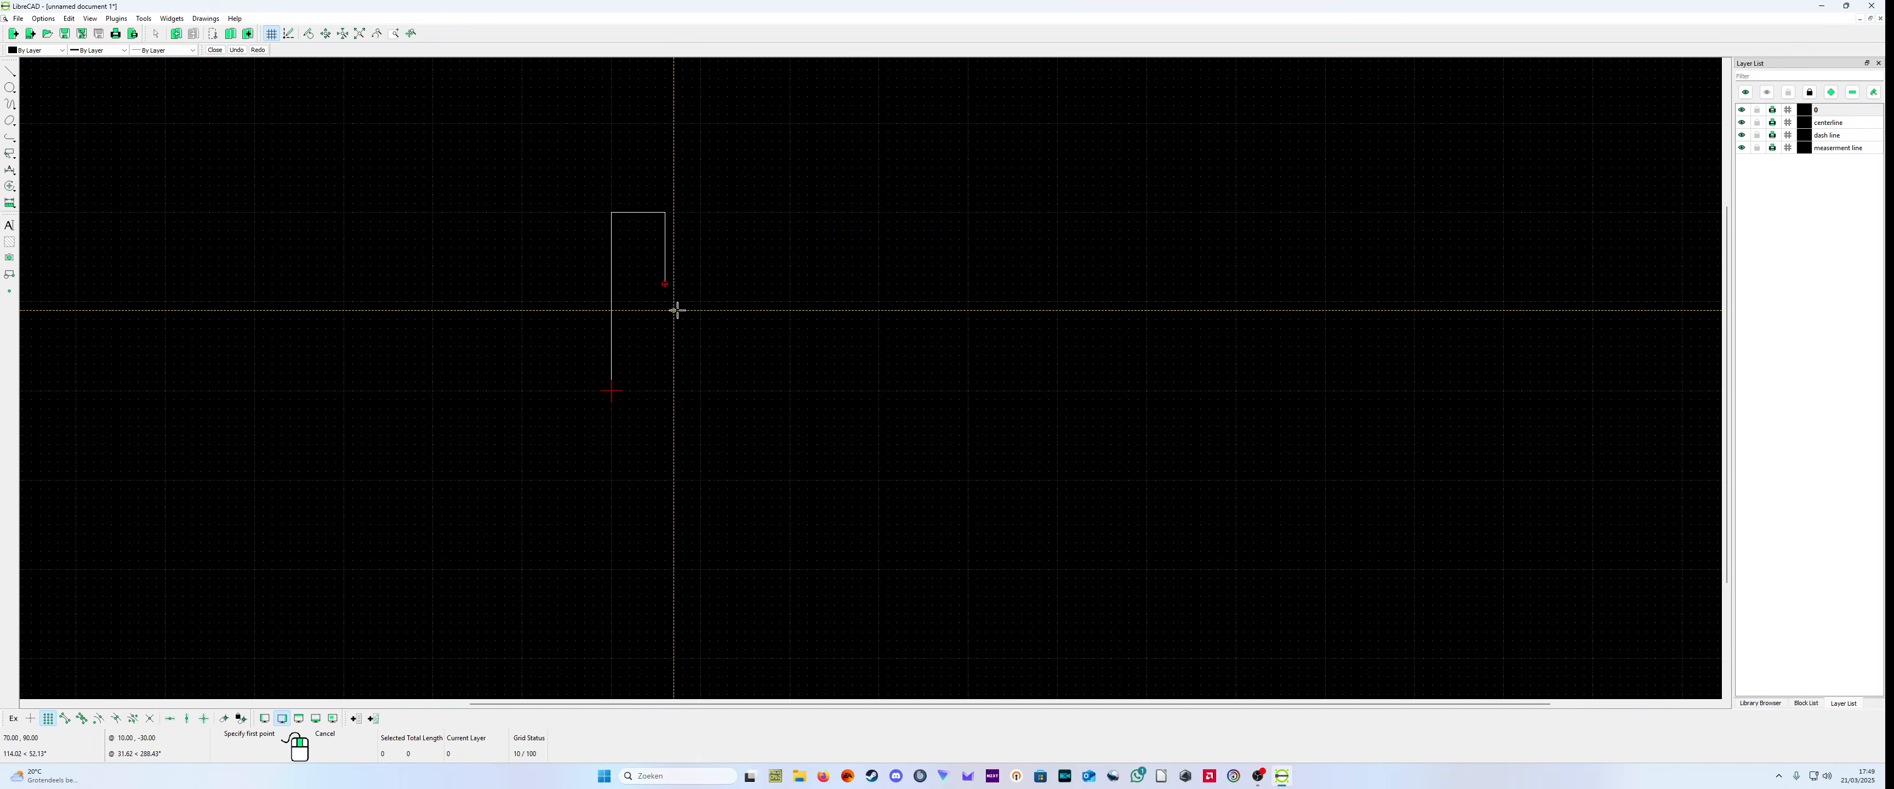
Step: Draw a separate horizontal line from (80,100) to (400,100)
left_click(682, 301)
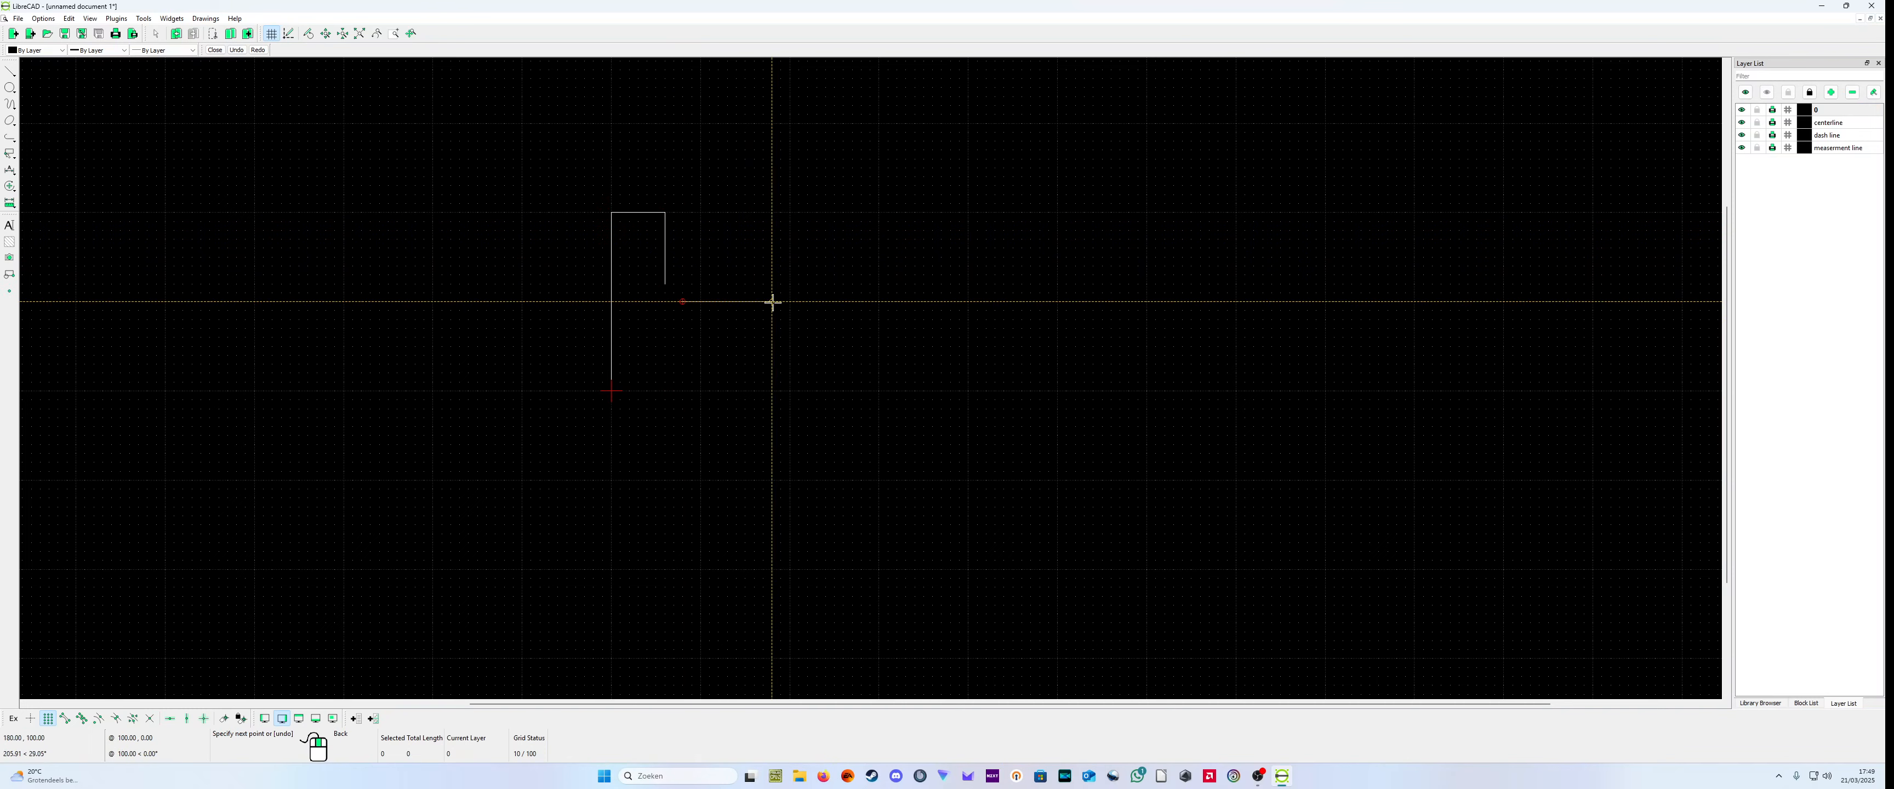
left_click(968, 302)
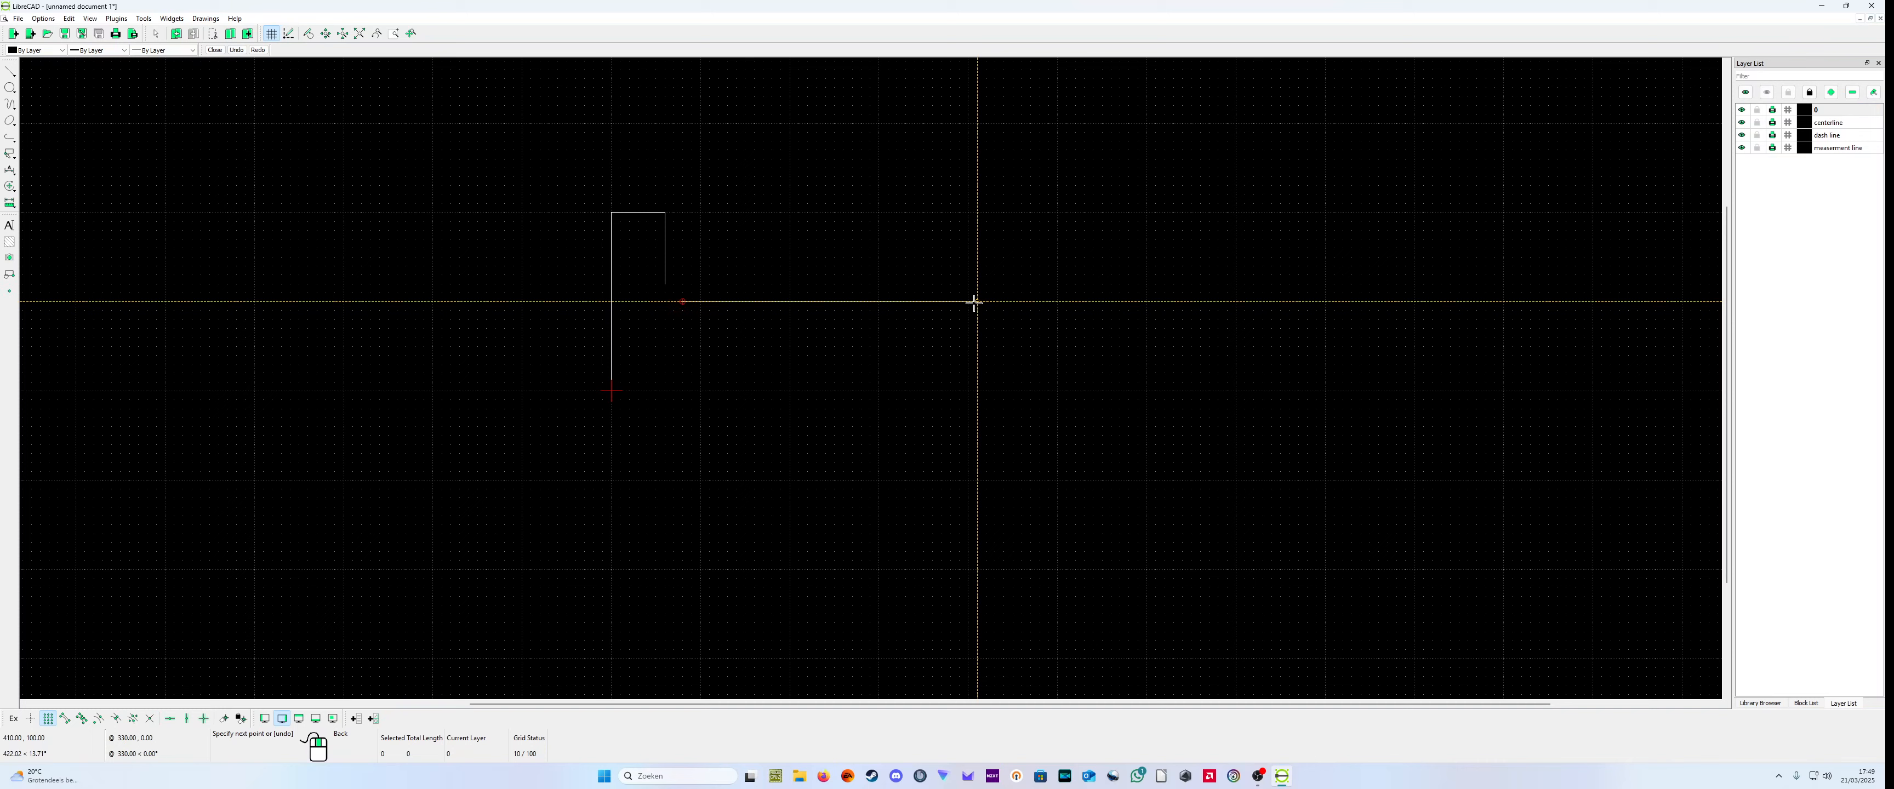
right_click(967, 300)
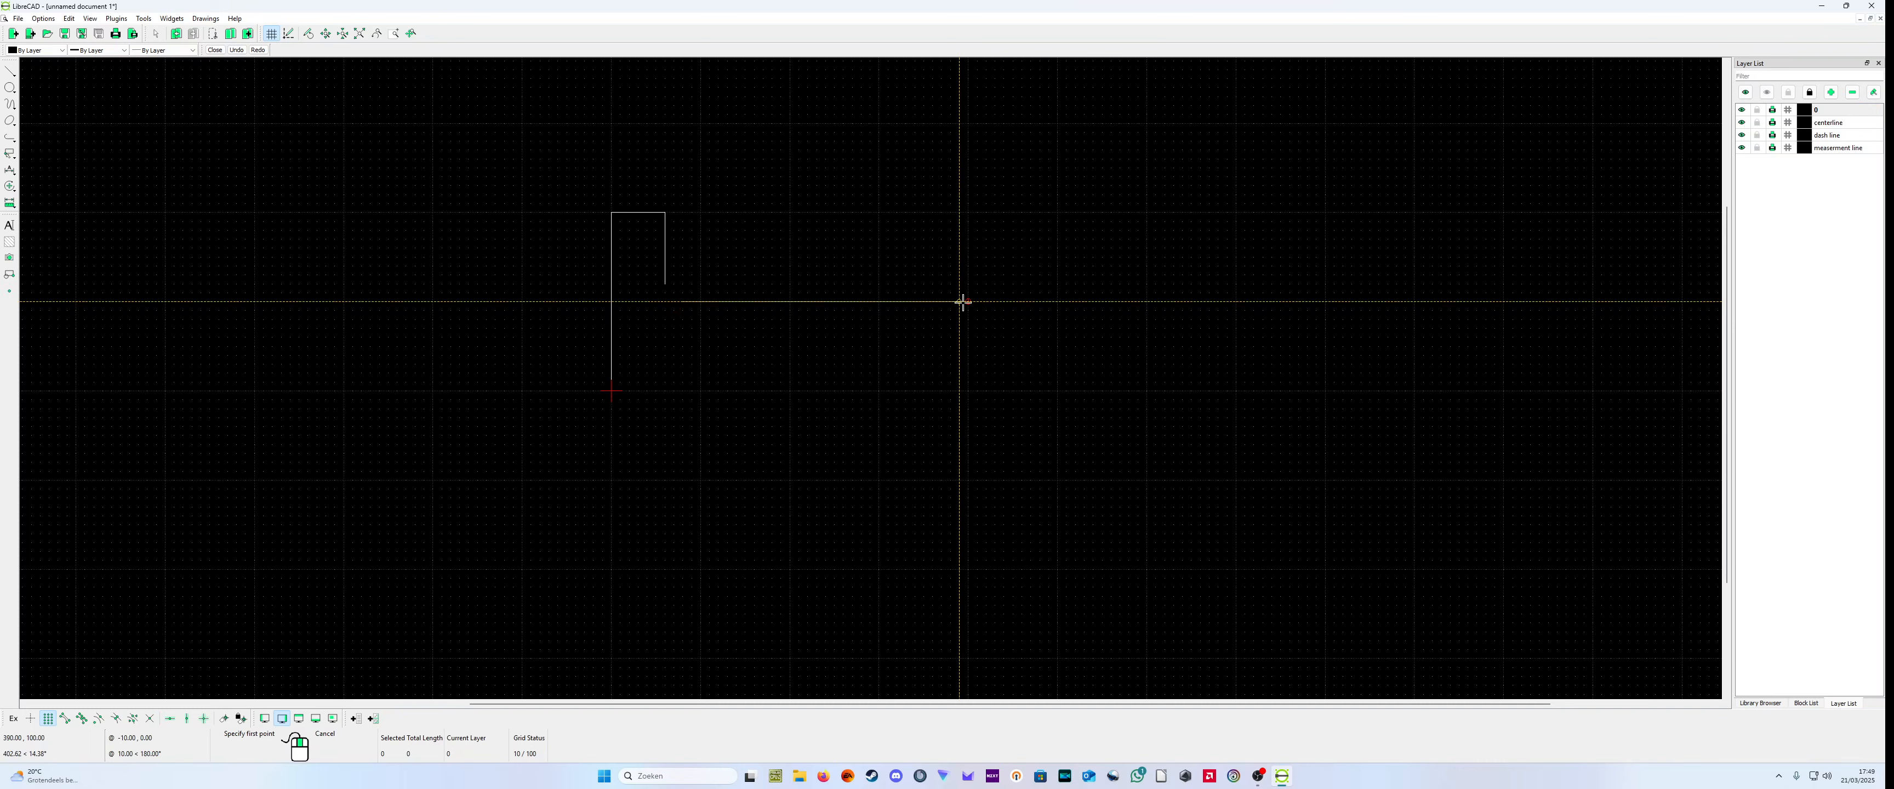
Step: Draw the right-hand outline as connected lines through (420,120), (420,300), (500,300) and (500,0)
left_click(985, 283)
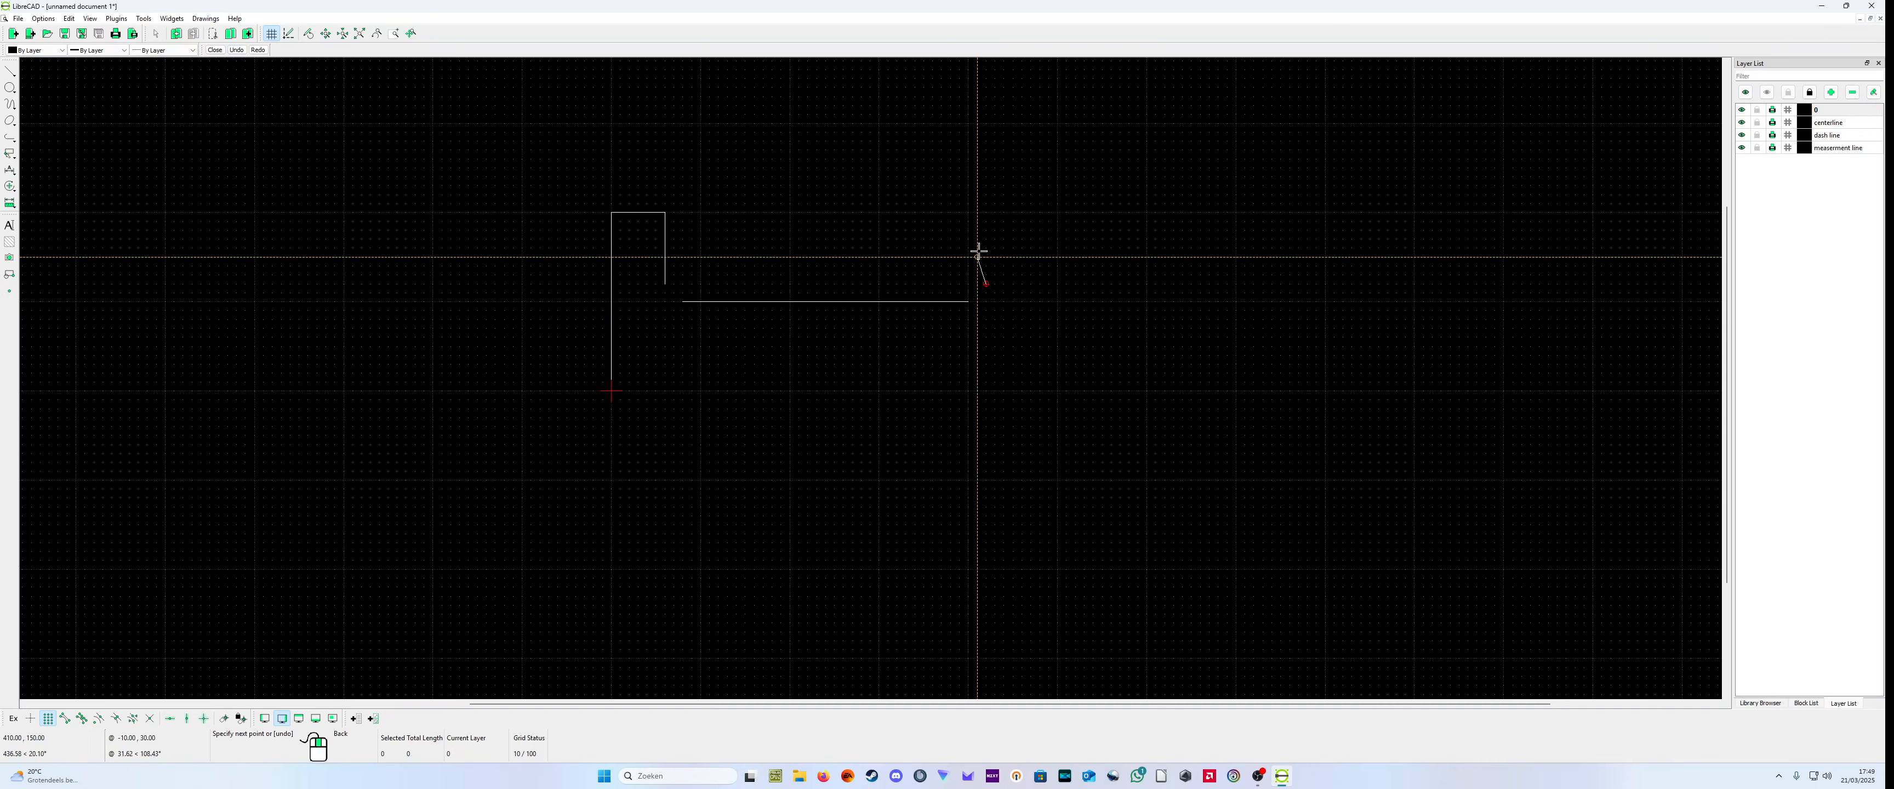
left_click(986, 122)
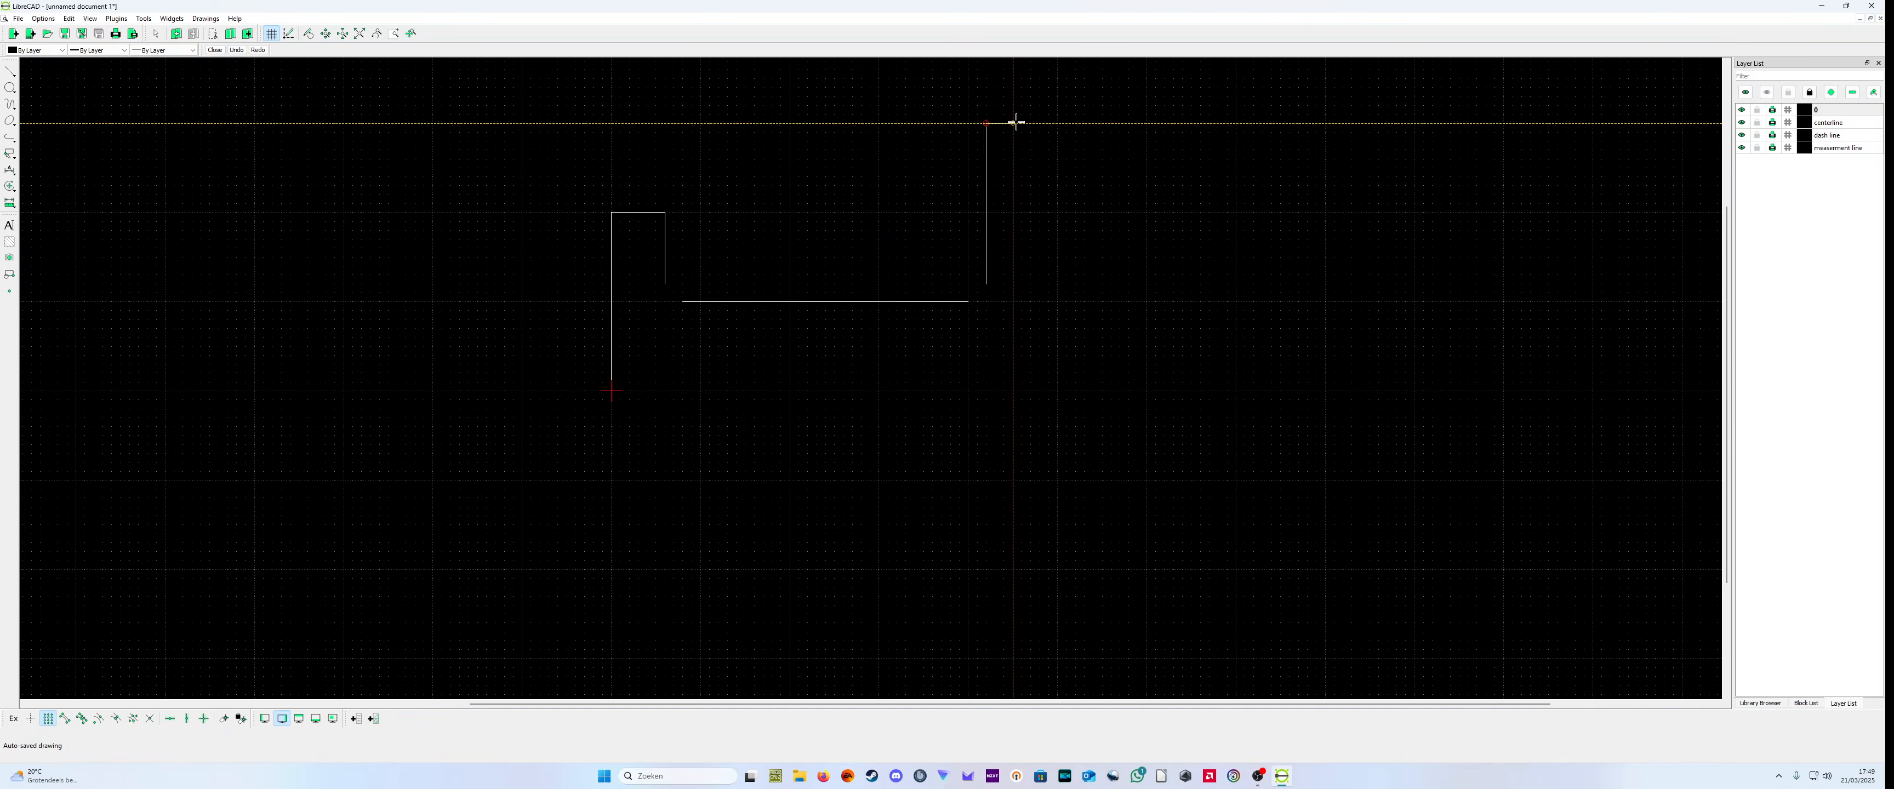
left_click(1057, 123)
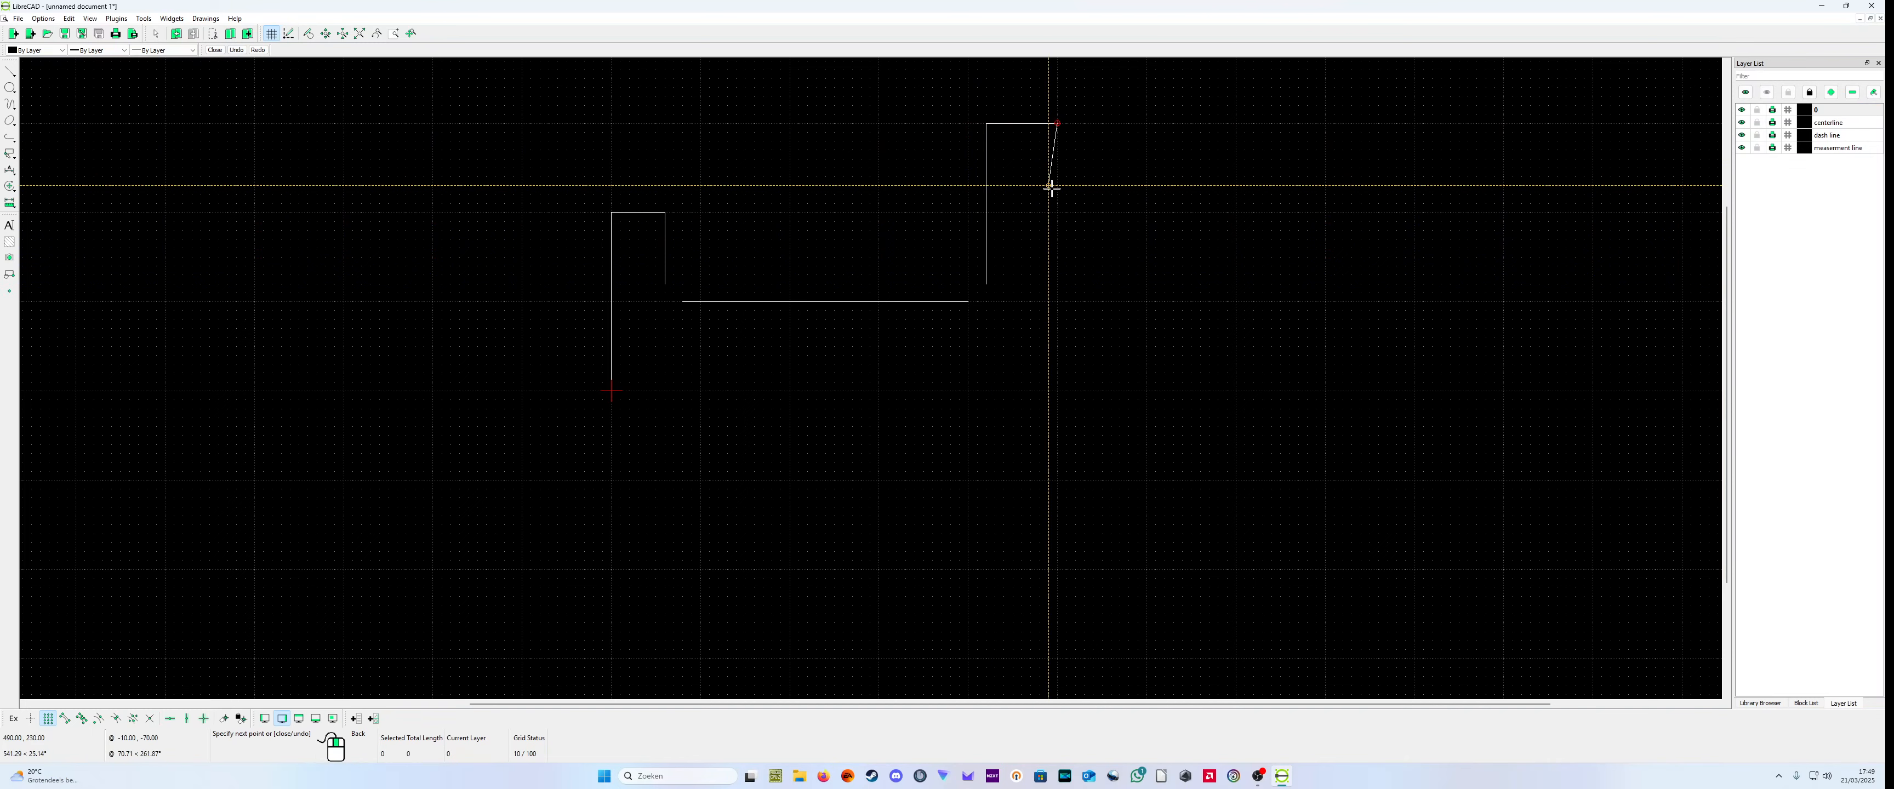
left_click(1059, 391)
right_click(1059, 390)
right_click(1051, 392)
Step: Make the centerline layer current and draw a horizontal line from about (-60,0) to (550,0) through the origin
scroll(720, 328, "up", 5)
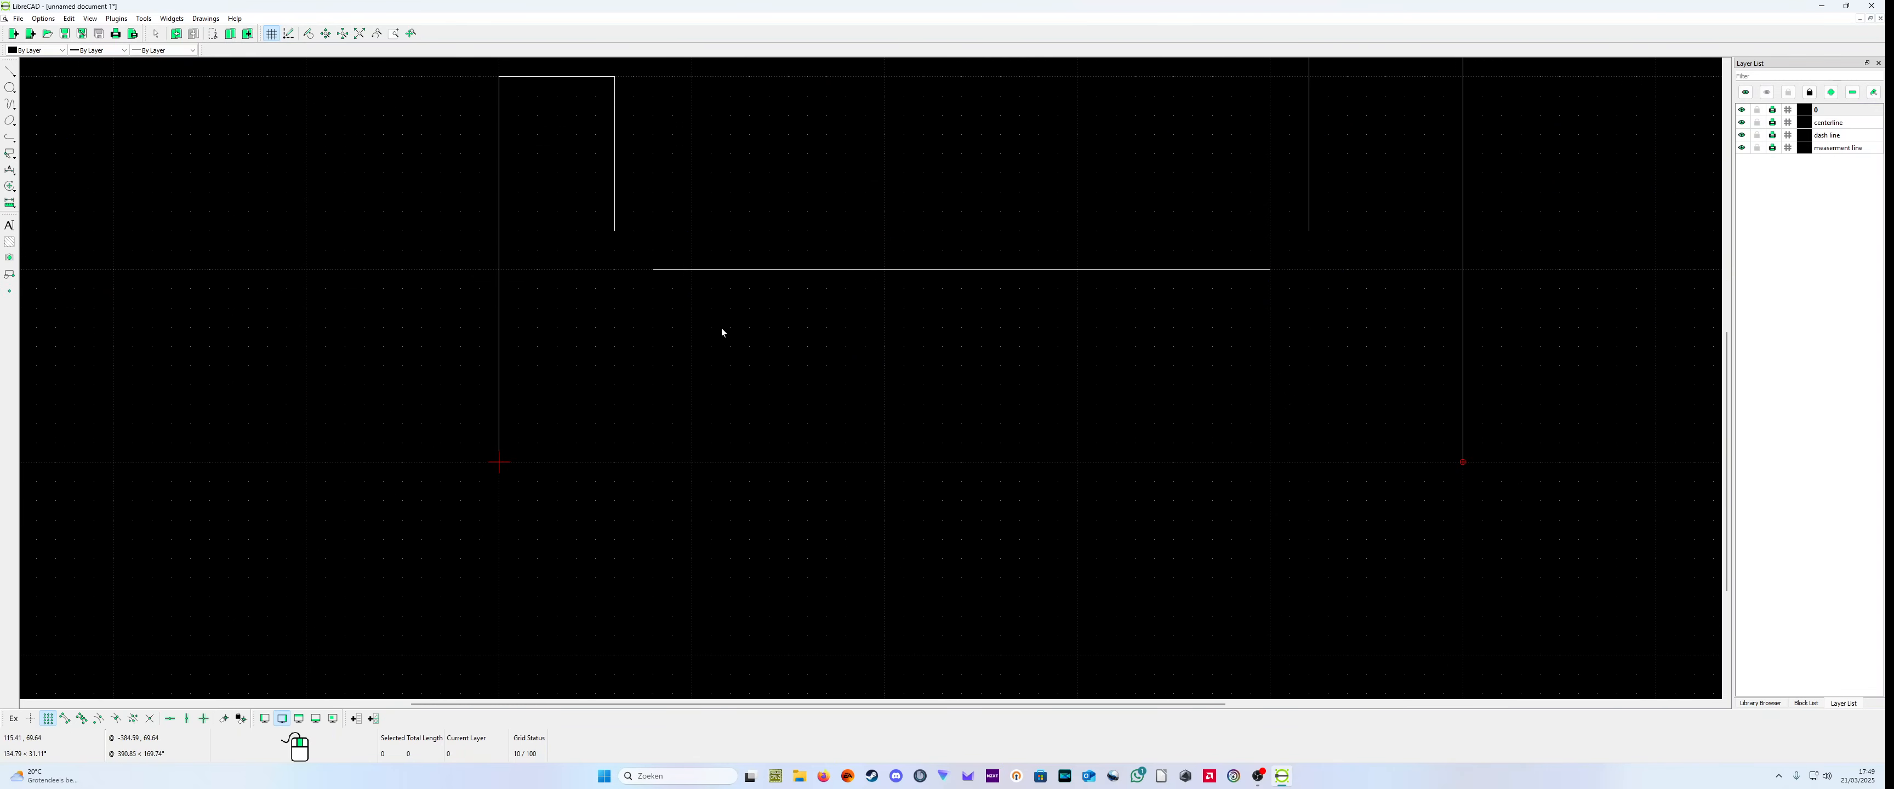
scroll(729, 330, "down", 1)
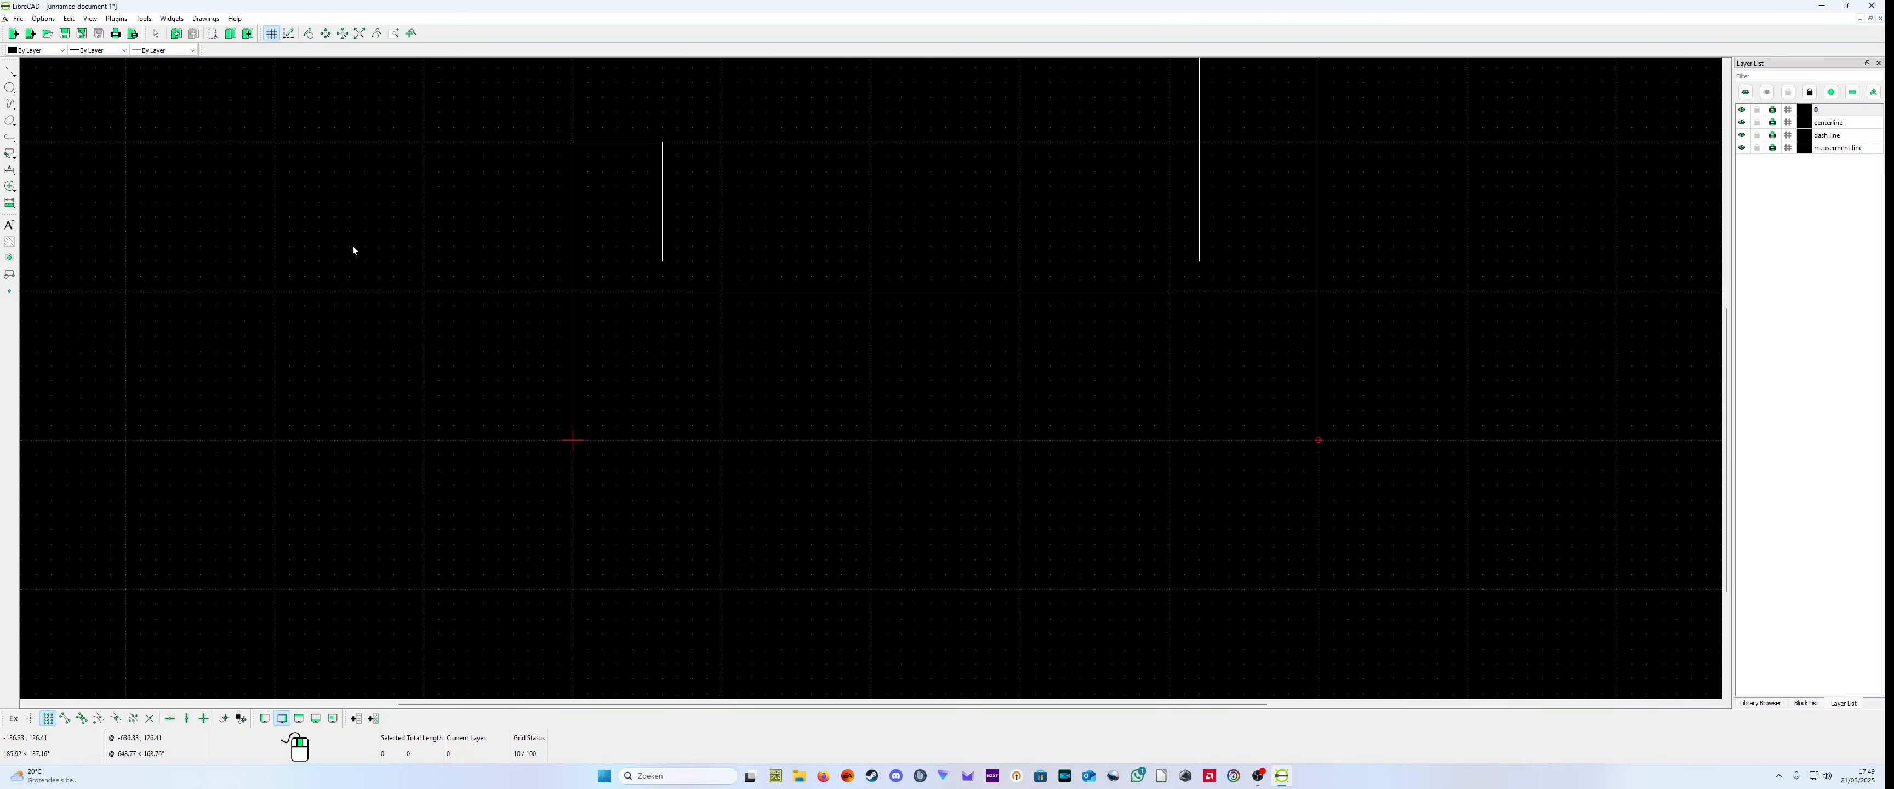
left_click(1838, 123)
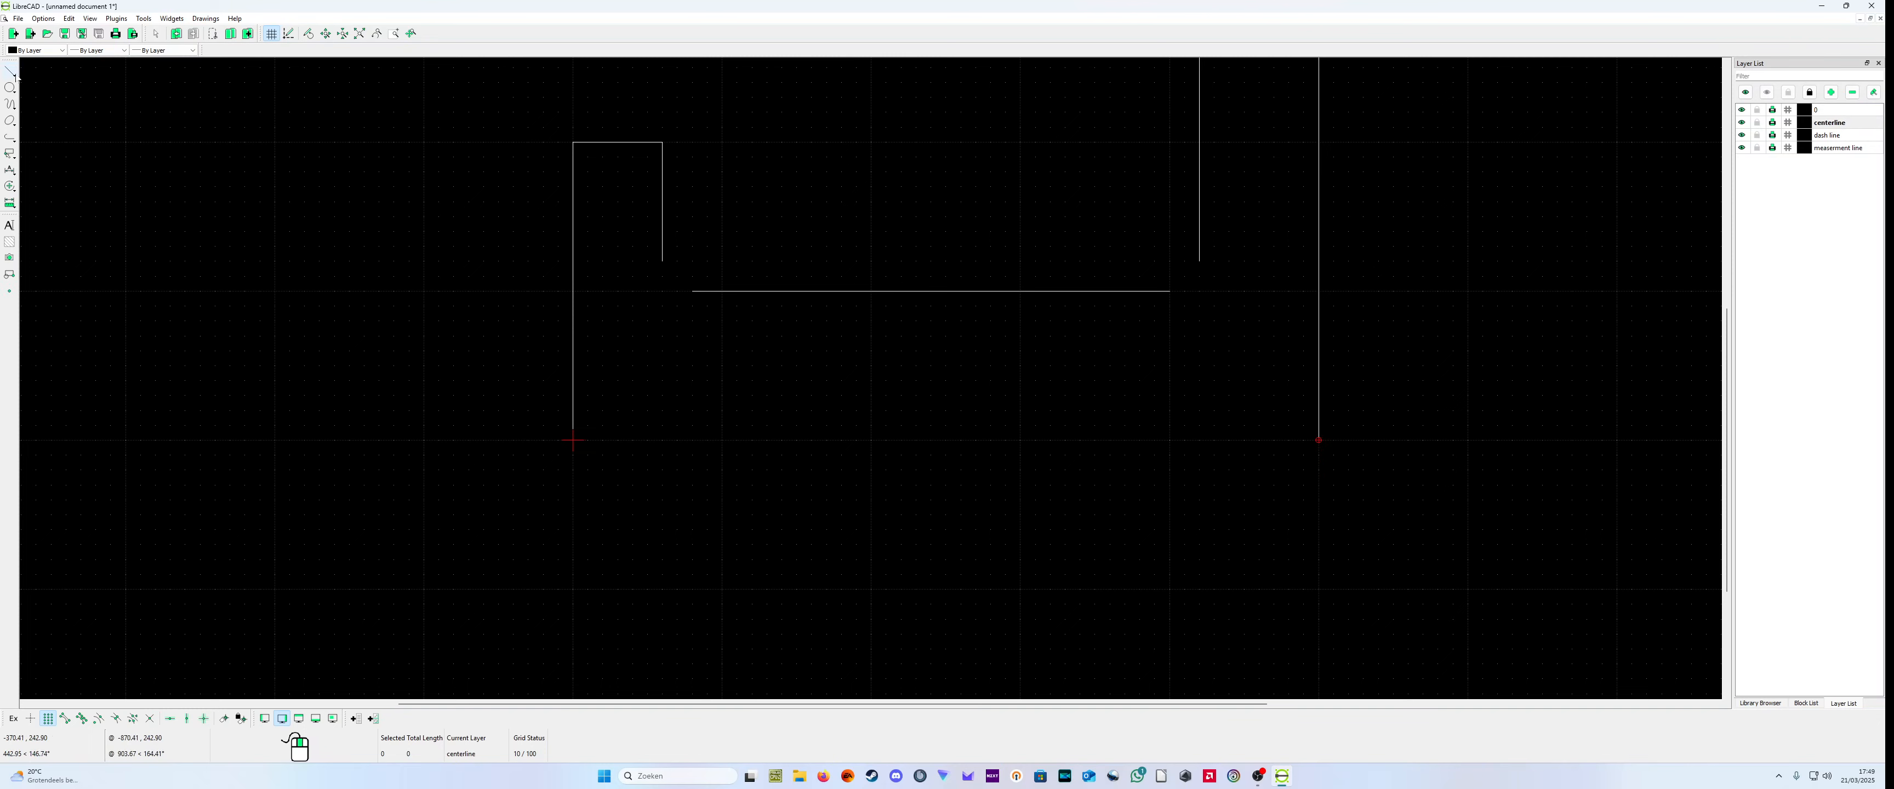
left_click(15, 73)
left_click(83, 69)
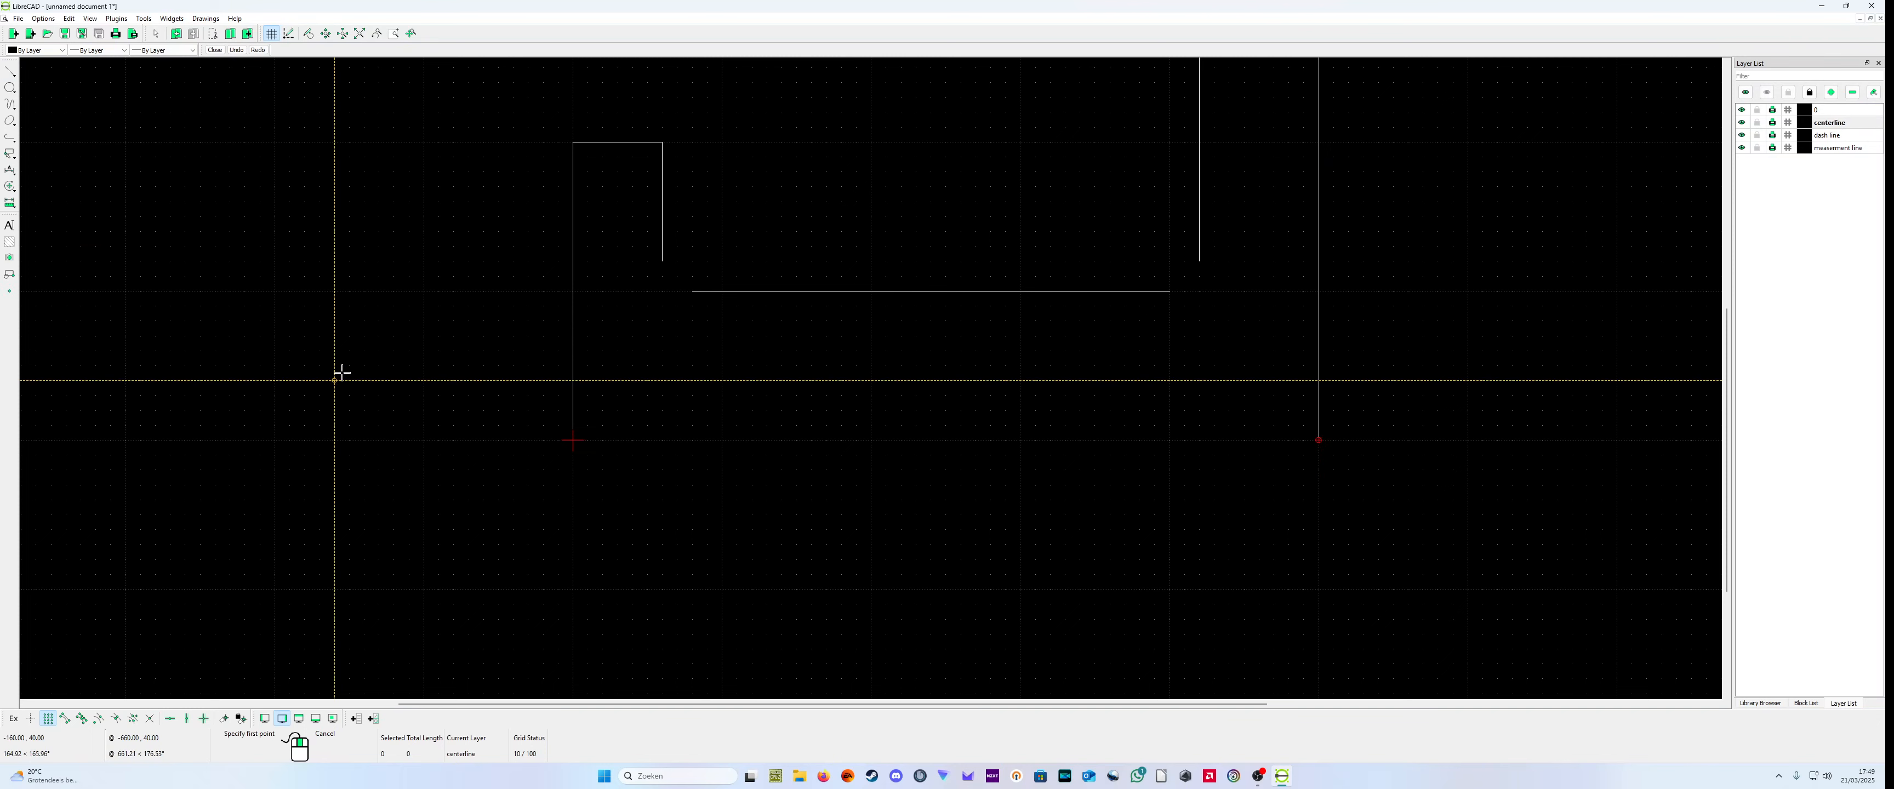
left_click(484, 440)
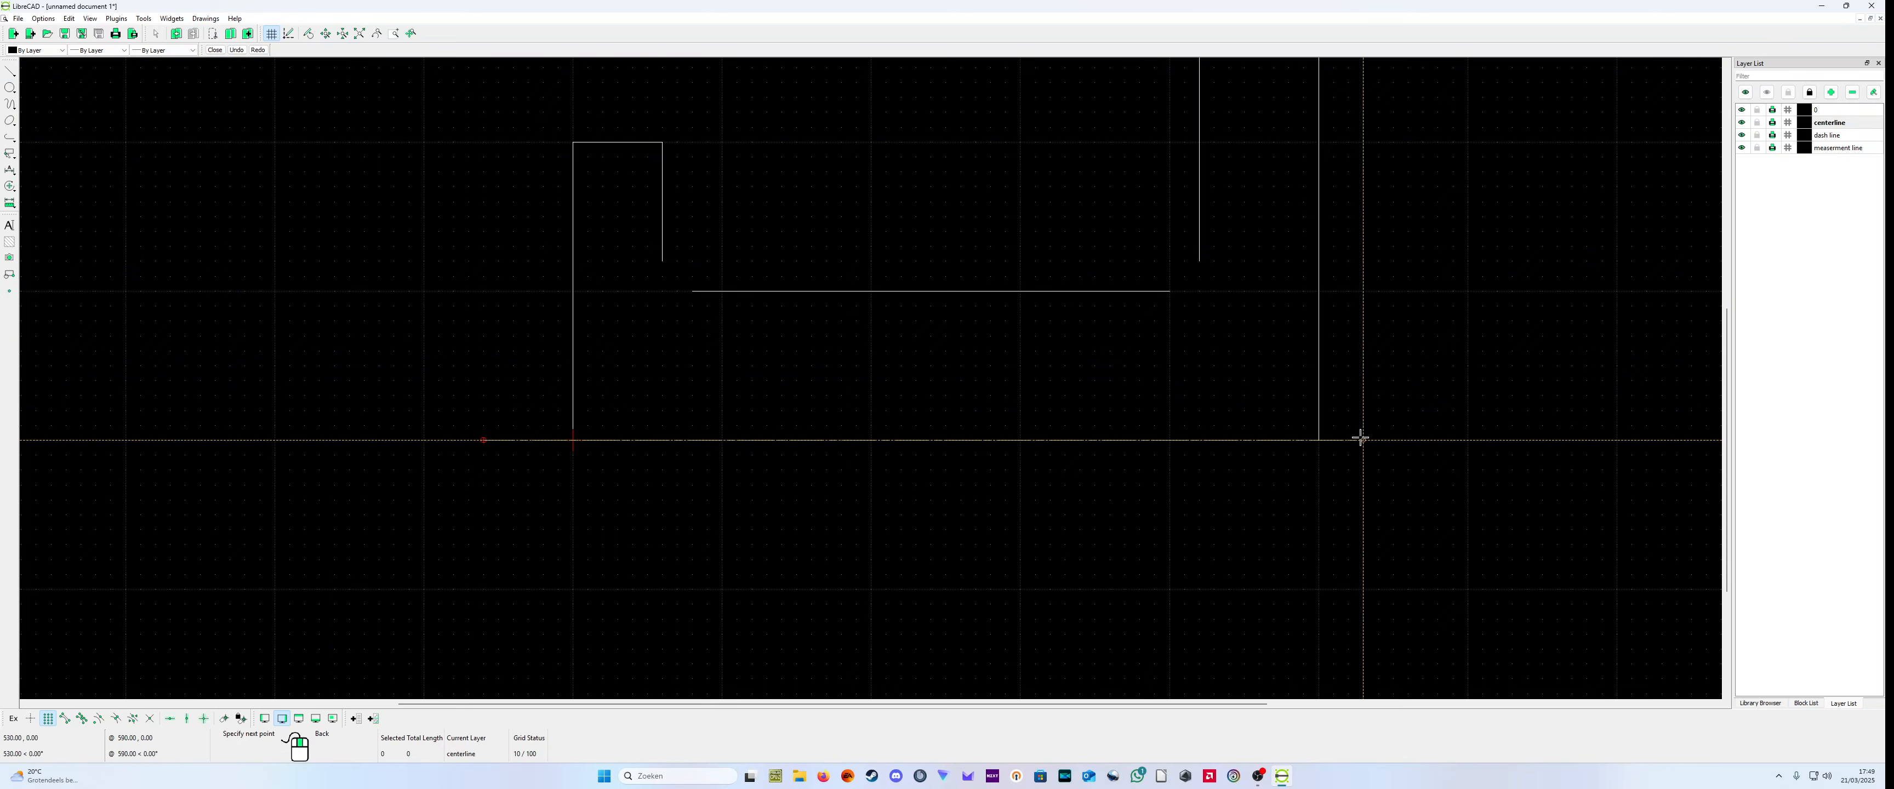
left_click(1393, 440)
right_click(1395, 450)
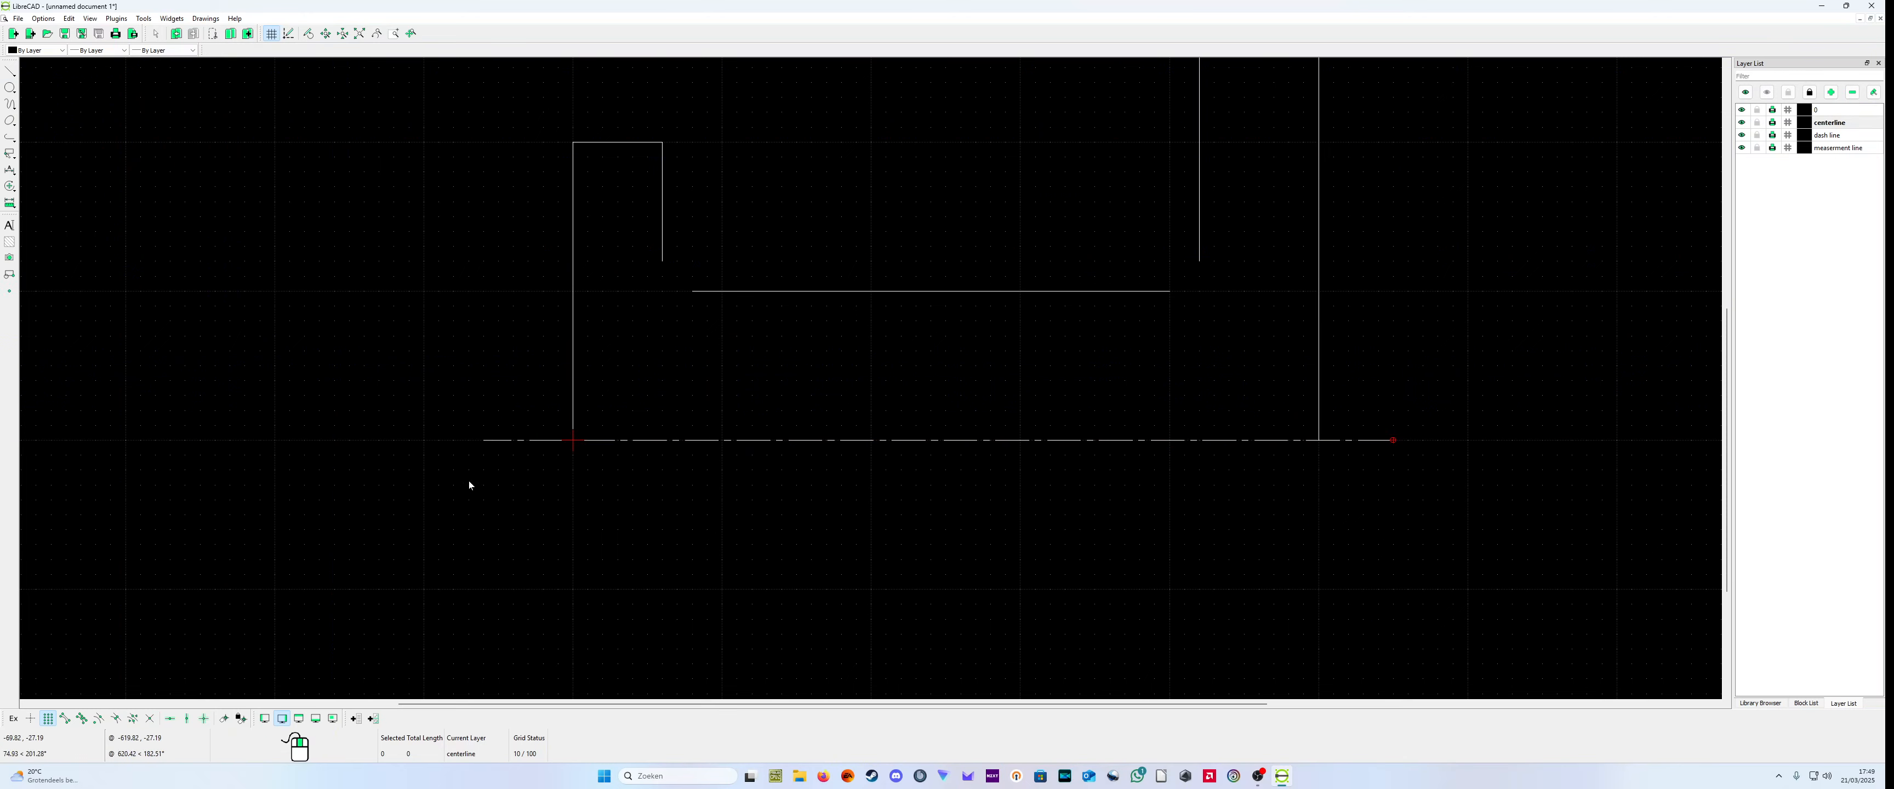
left_click_drag(345, 483, 305, 329)
Step: Extend the two short inner vertical lines down to the centerline with the Trim command
left_click(144, 18)
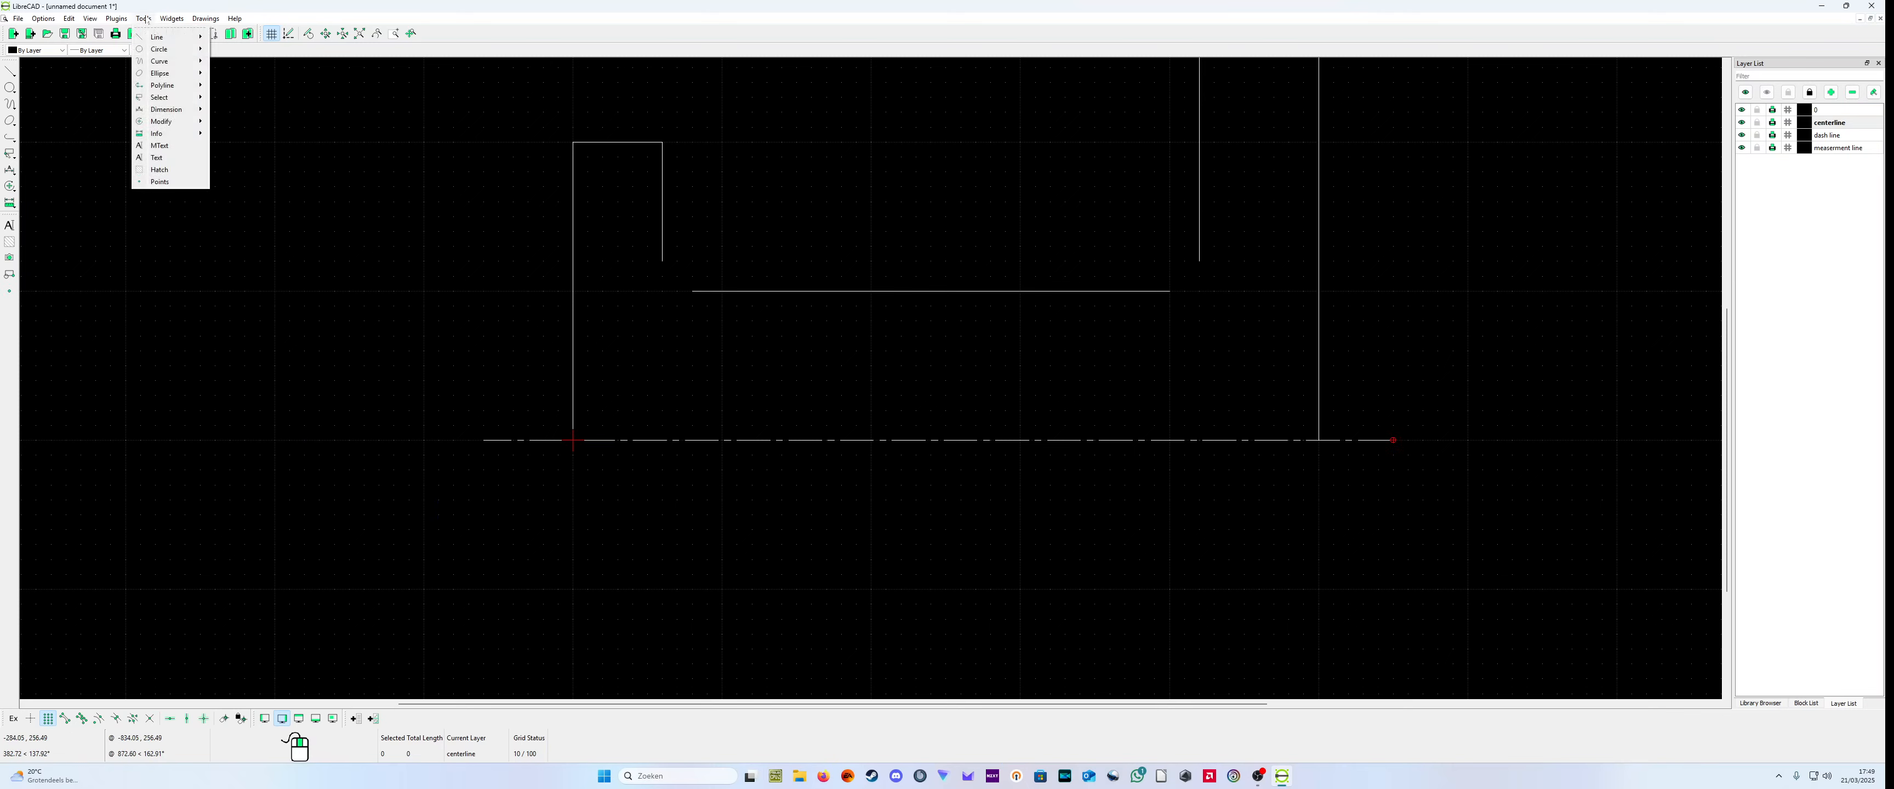
mouse_move(181, 122)
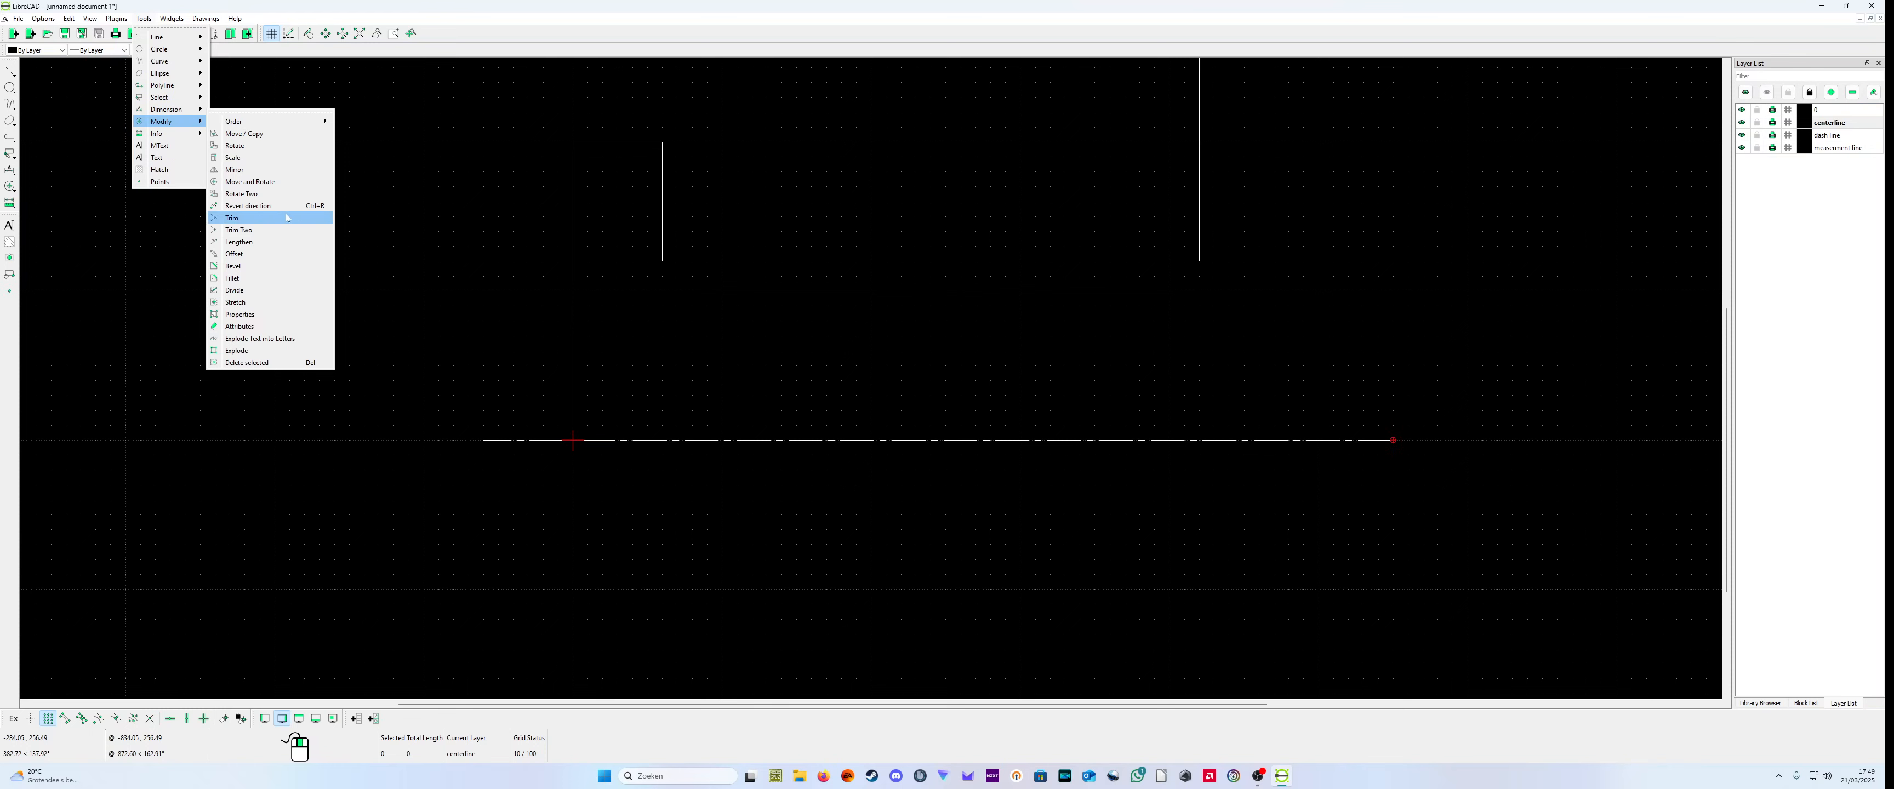
left_click(233, 217)
left_click(711, 440)
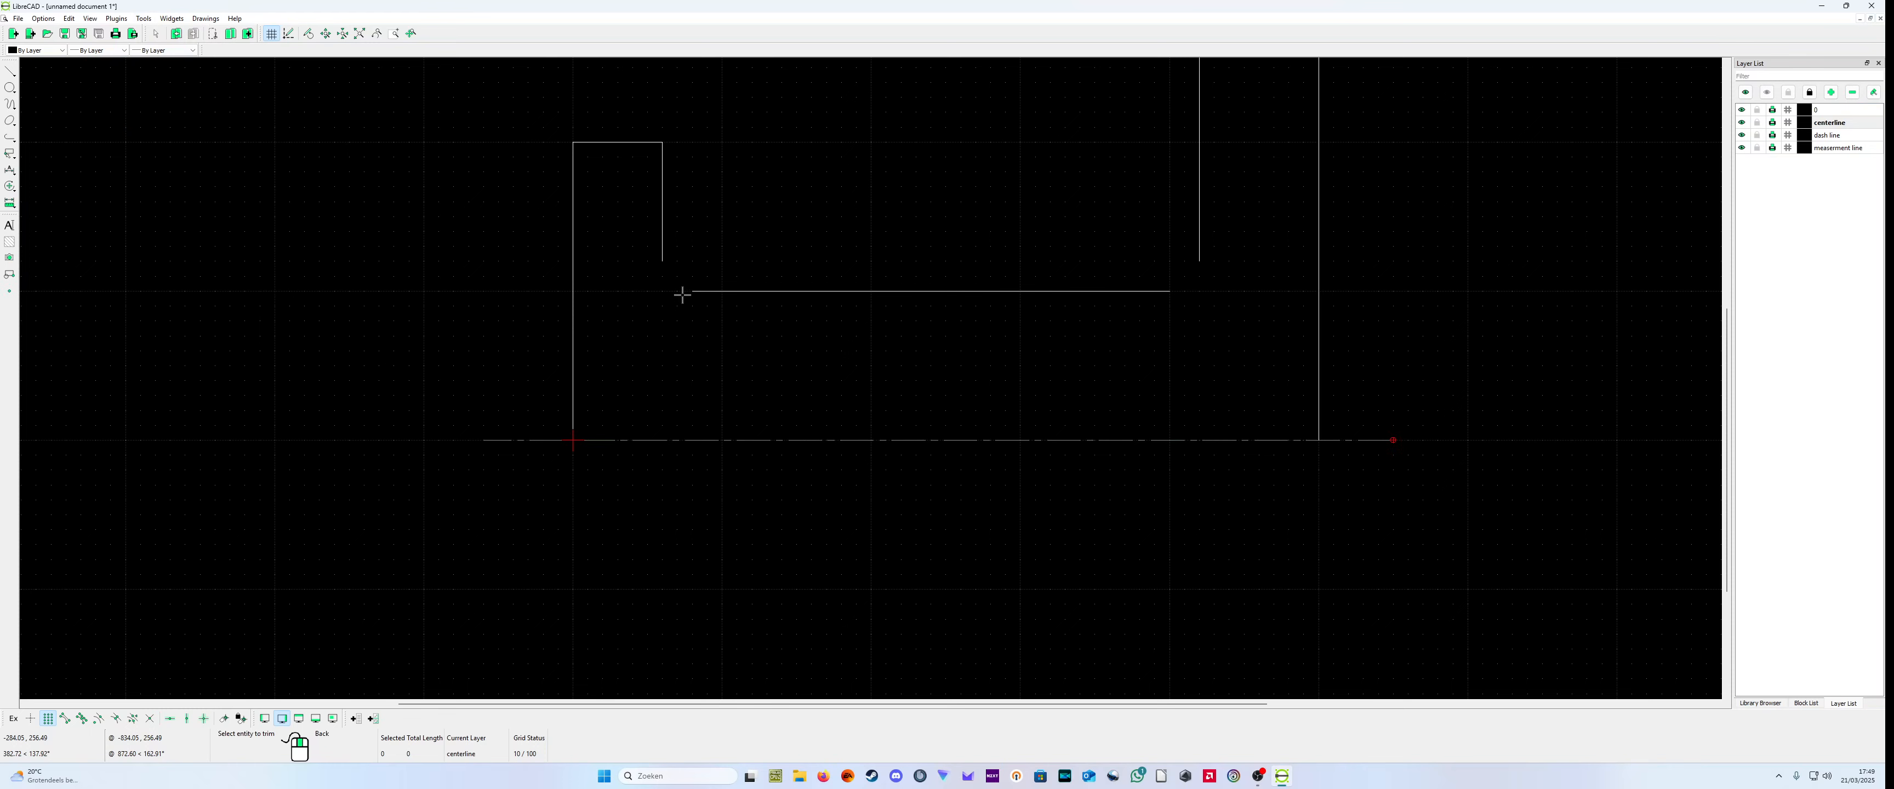
left_click(663, 242)
left_click(1200, 224)
right_click(1105, 339)
Step: Draw a radius 20 quarter arc centred at (80,120), joining the left inner vertical line to the horizontal line's left end
scroll(710, 329, "up", 2)
scroll(676, 283, "down", 2)
scroll(715, 296, "up", 4)
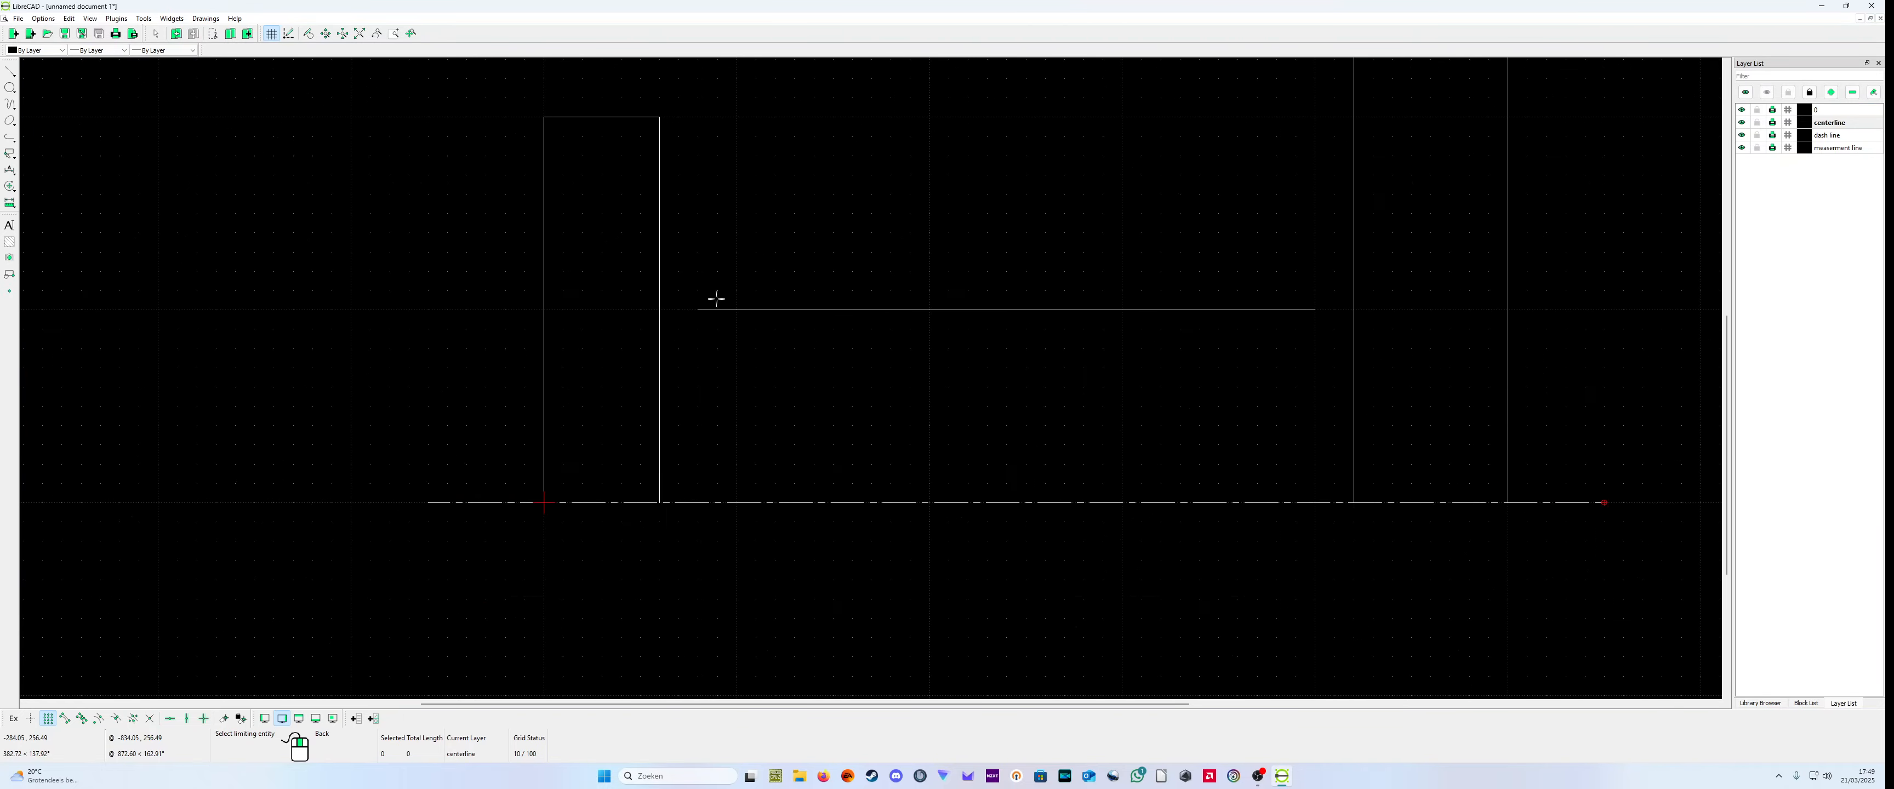
scroll(735, 264, "up", 2)
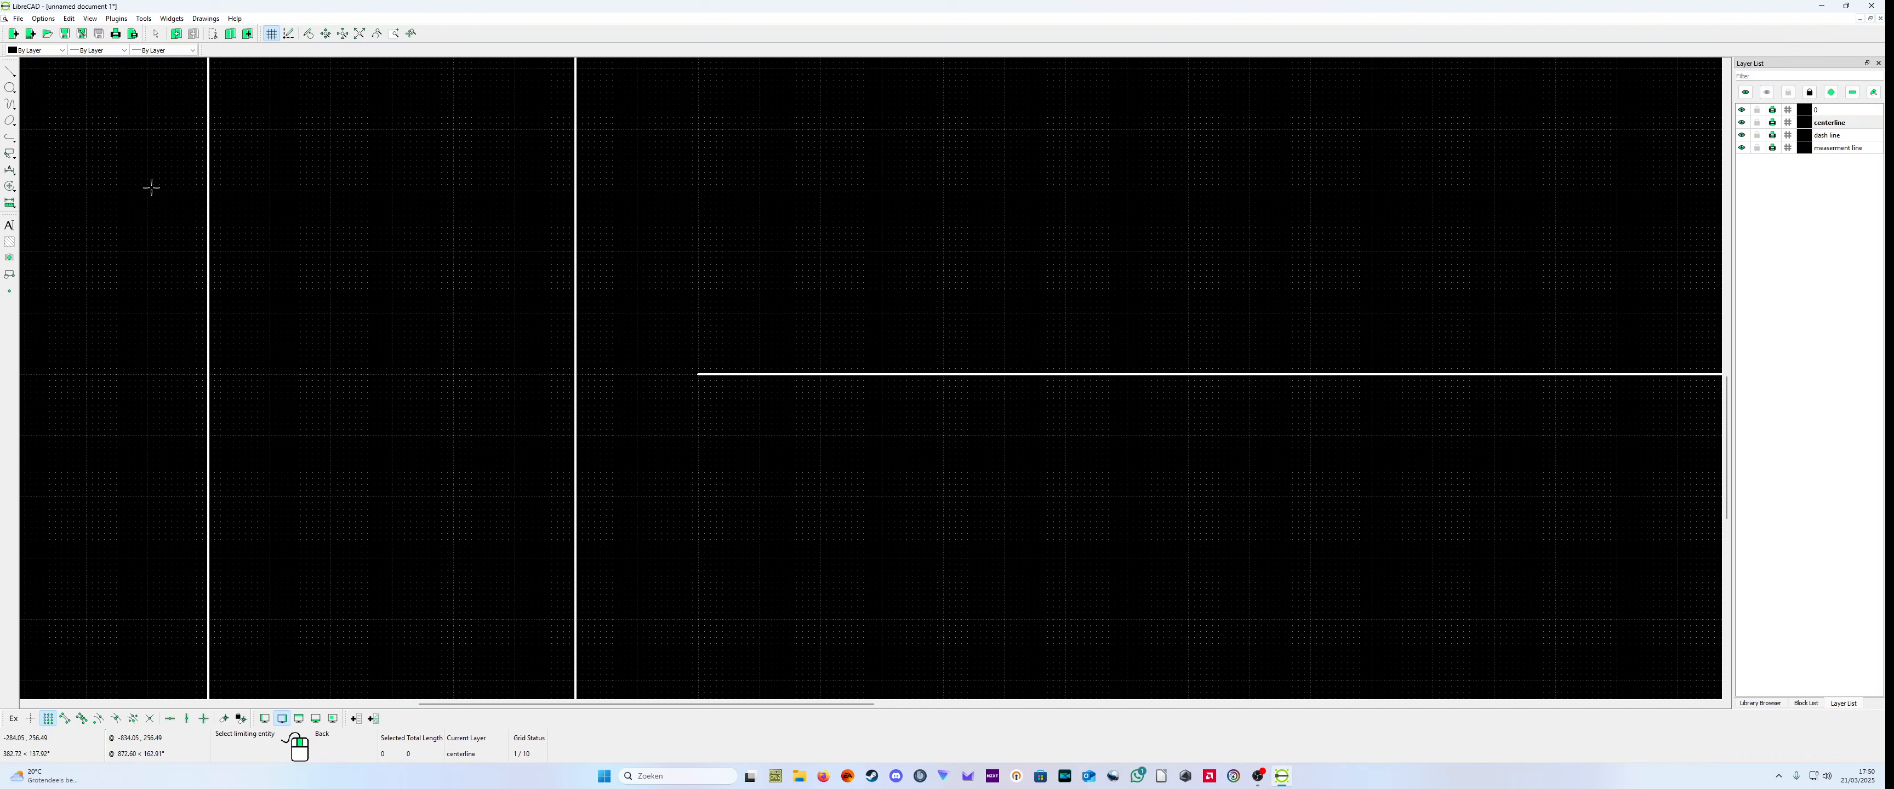
left_click(16, 110)
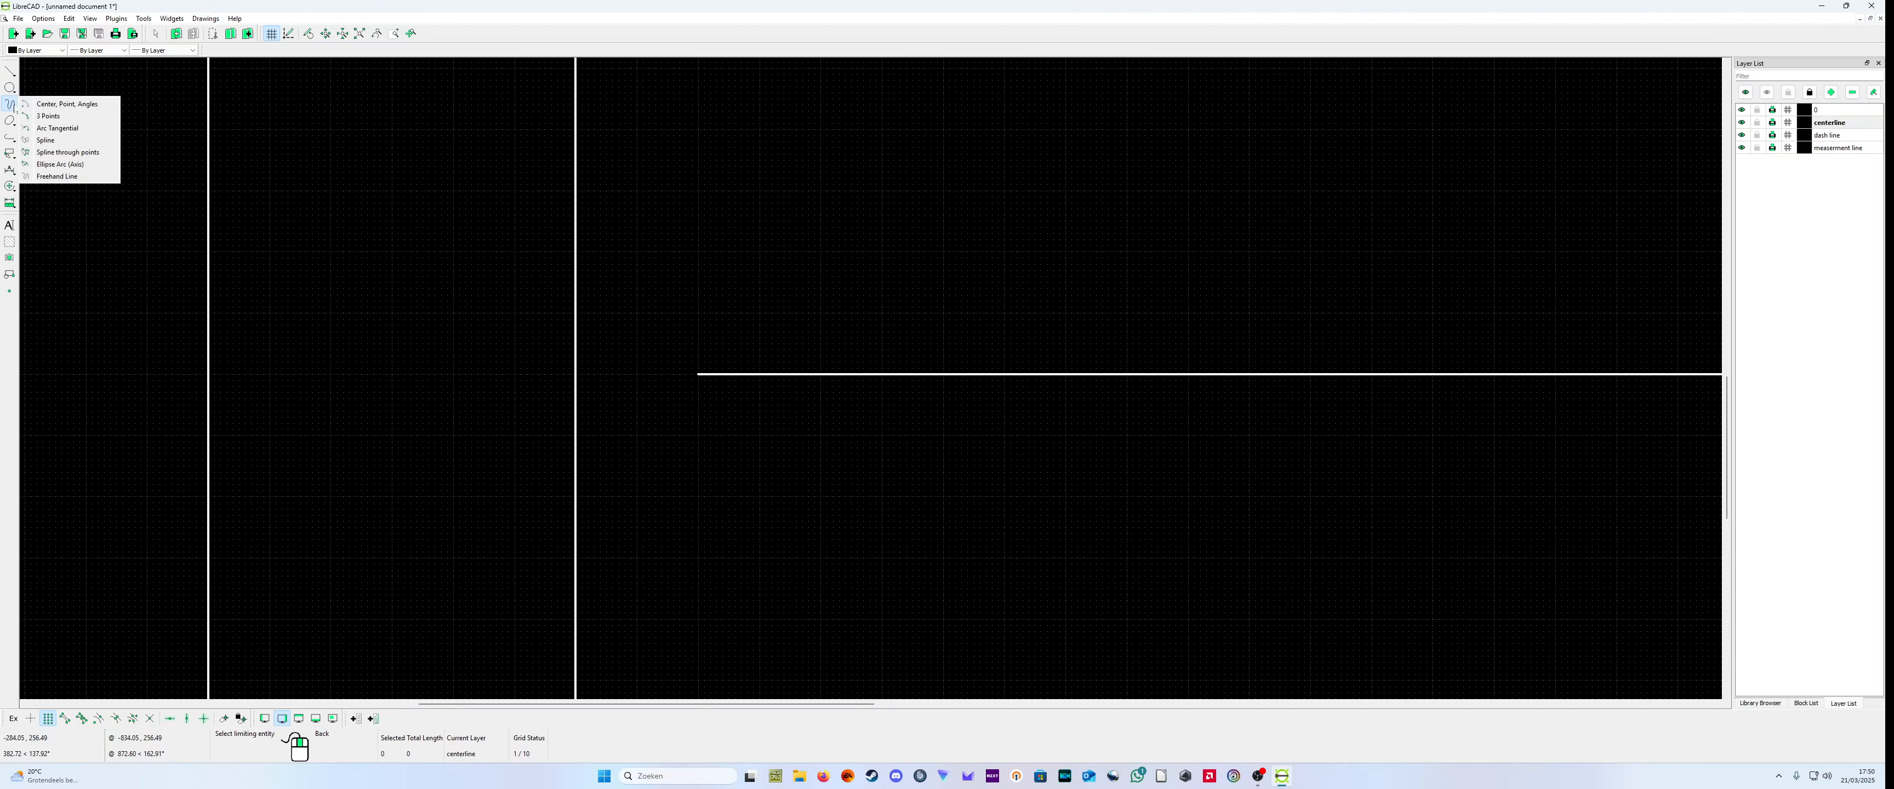
left_click(65, 105)
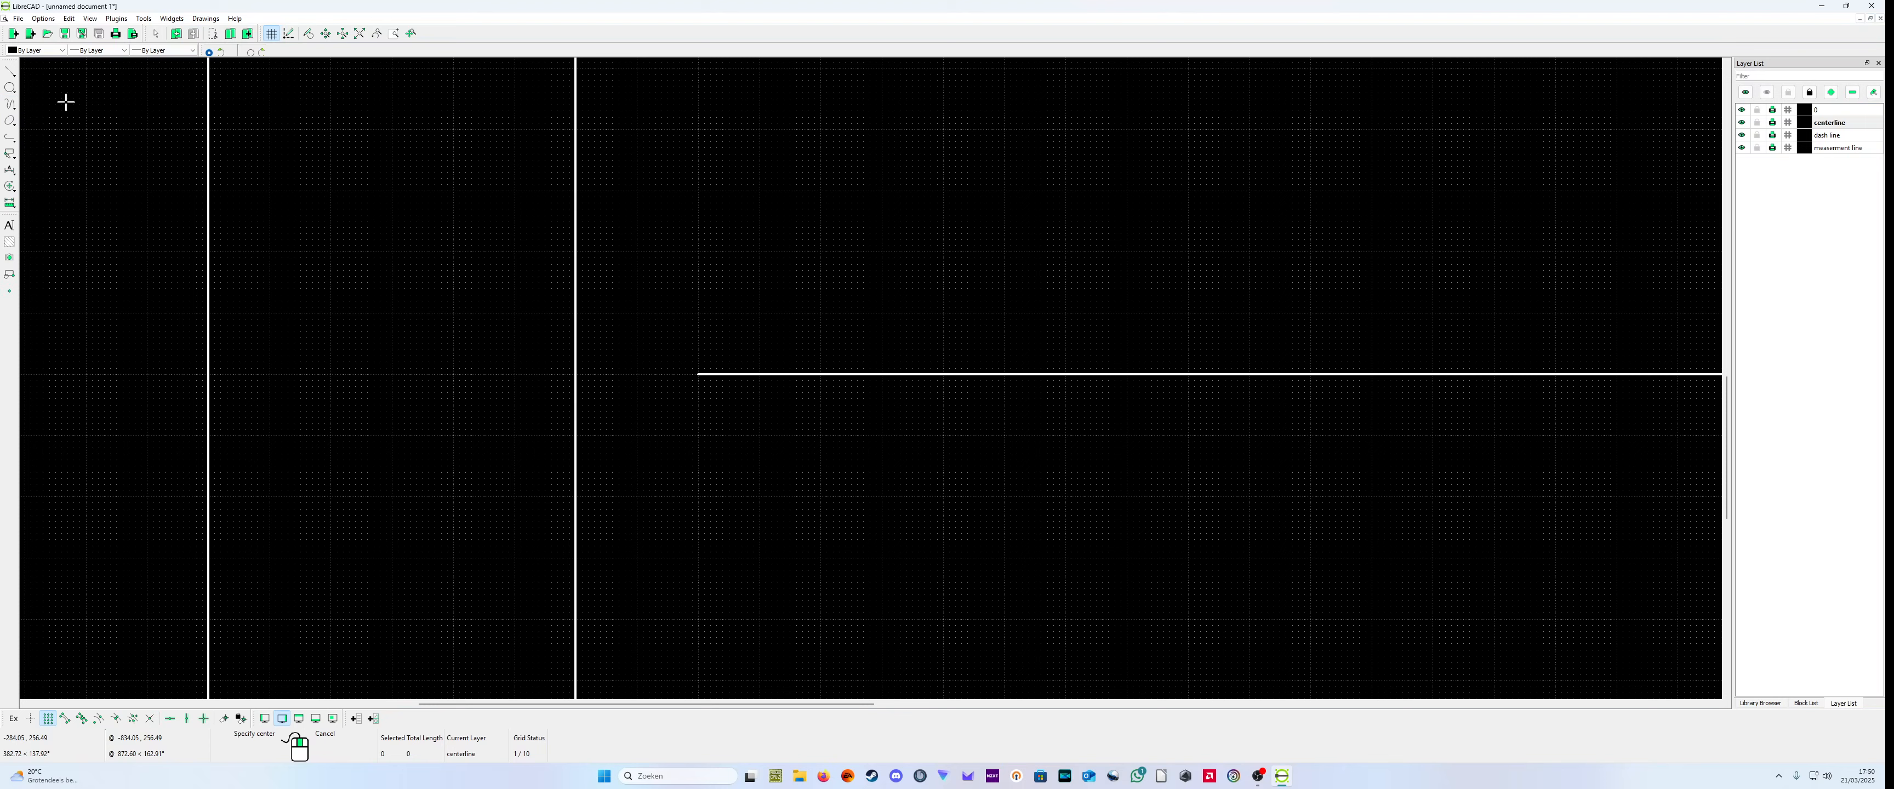
left_click(698, 252)
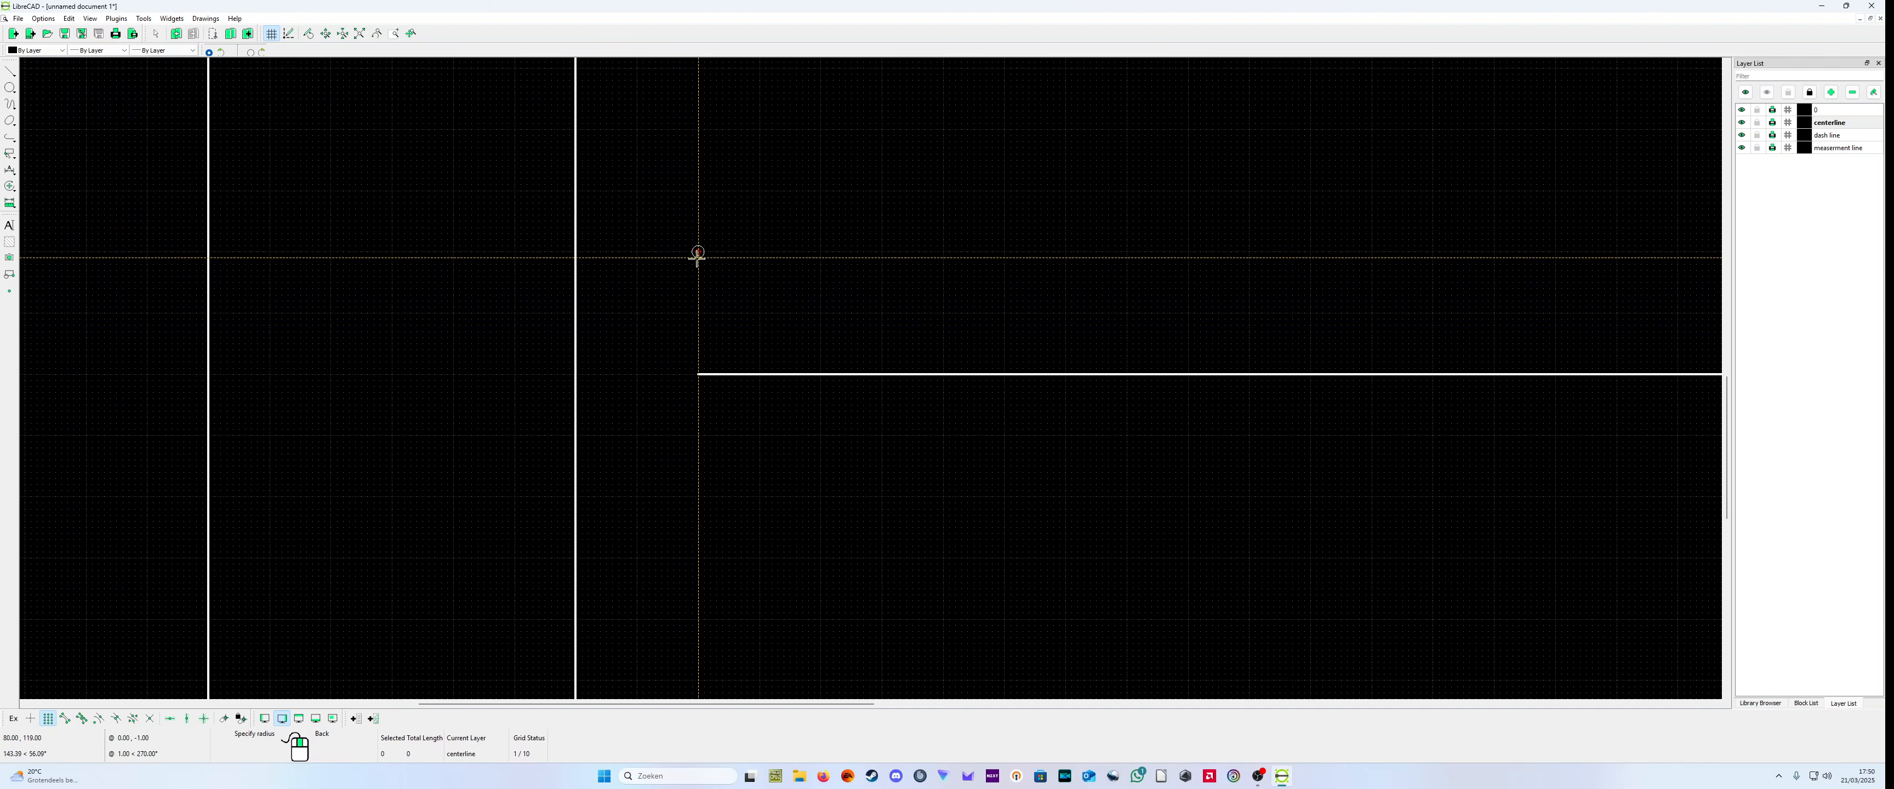
left_click(695, 373)
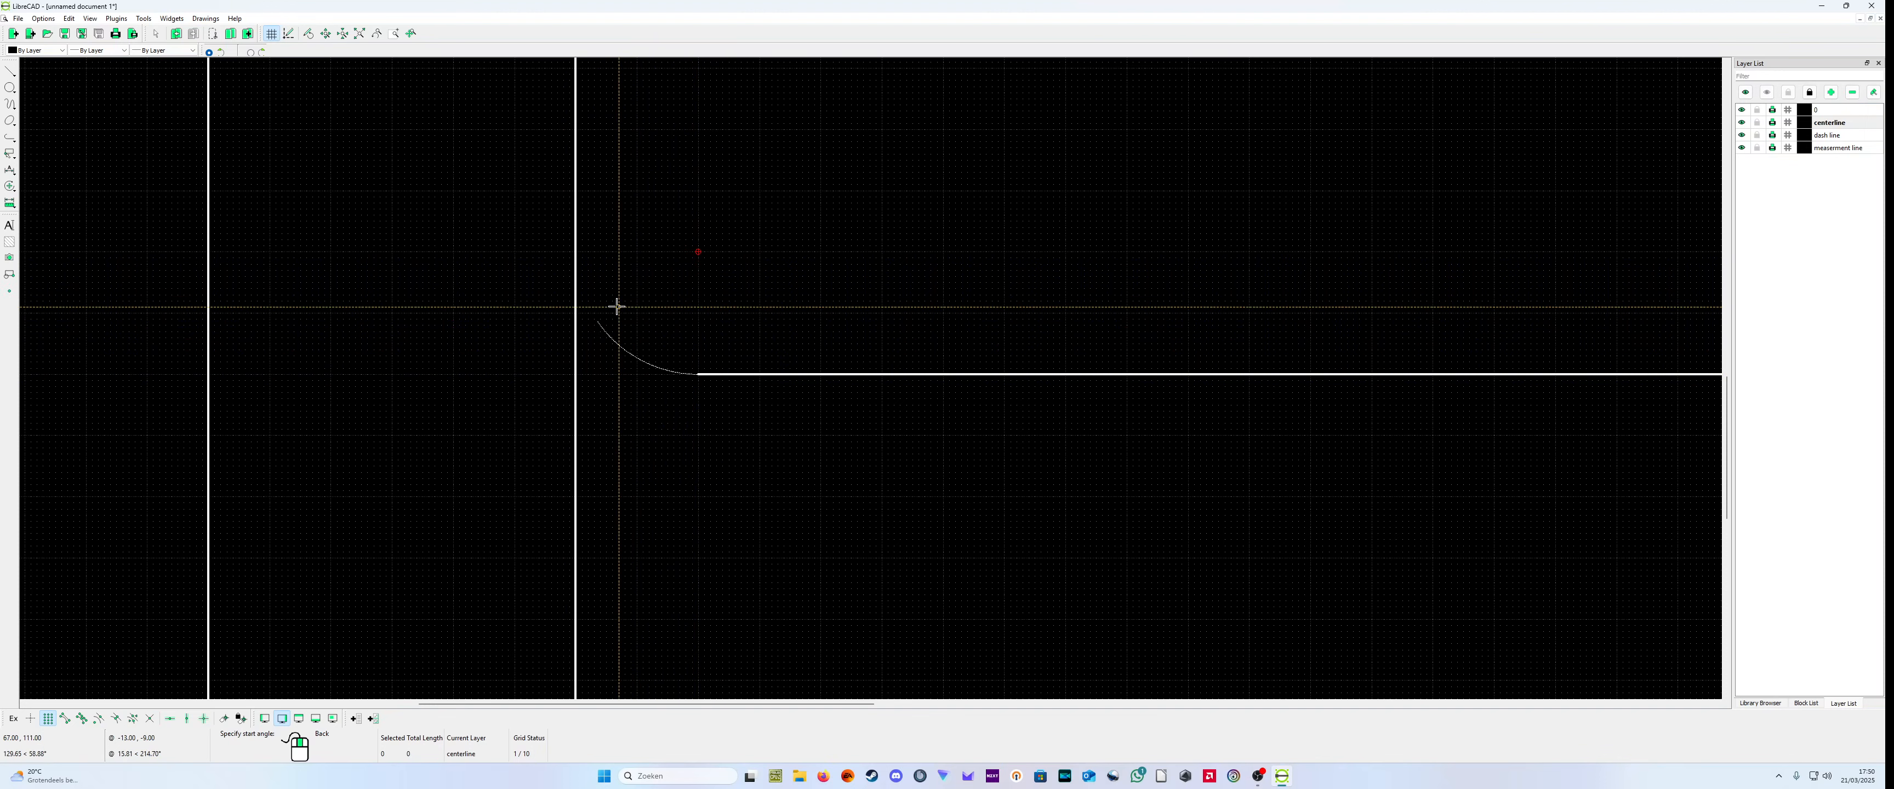
left_click(575, 250)
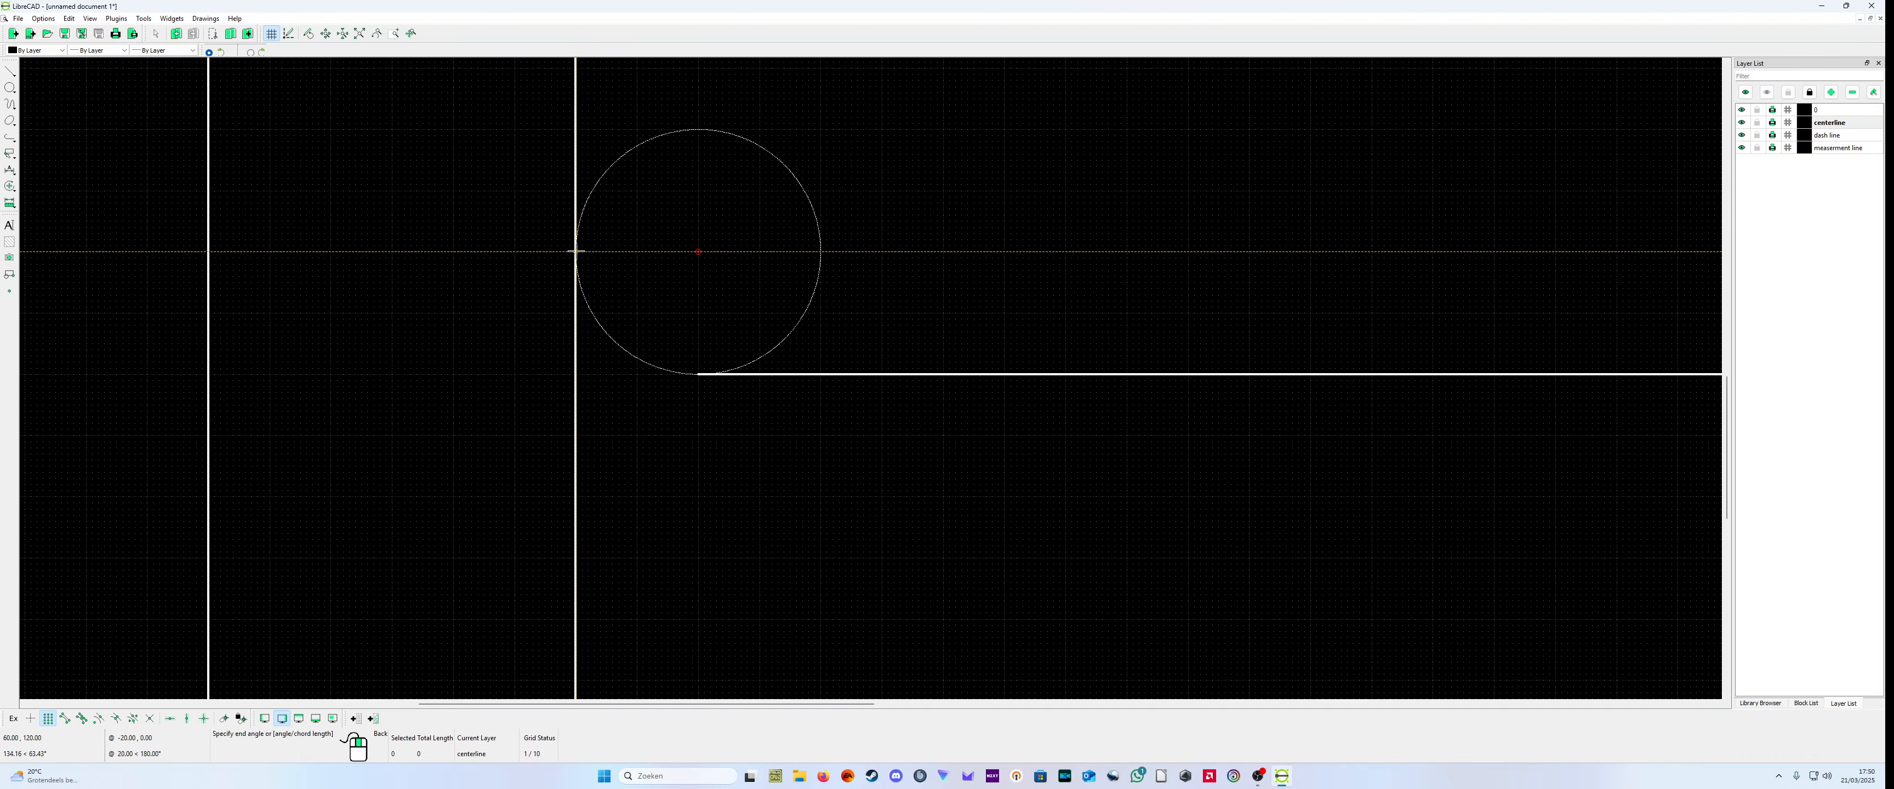
left_click(699, 373)
right_click(699, 376)
right_click(686, 487)
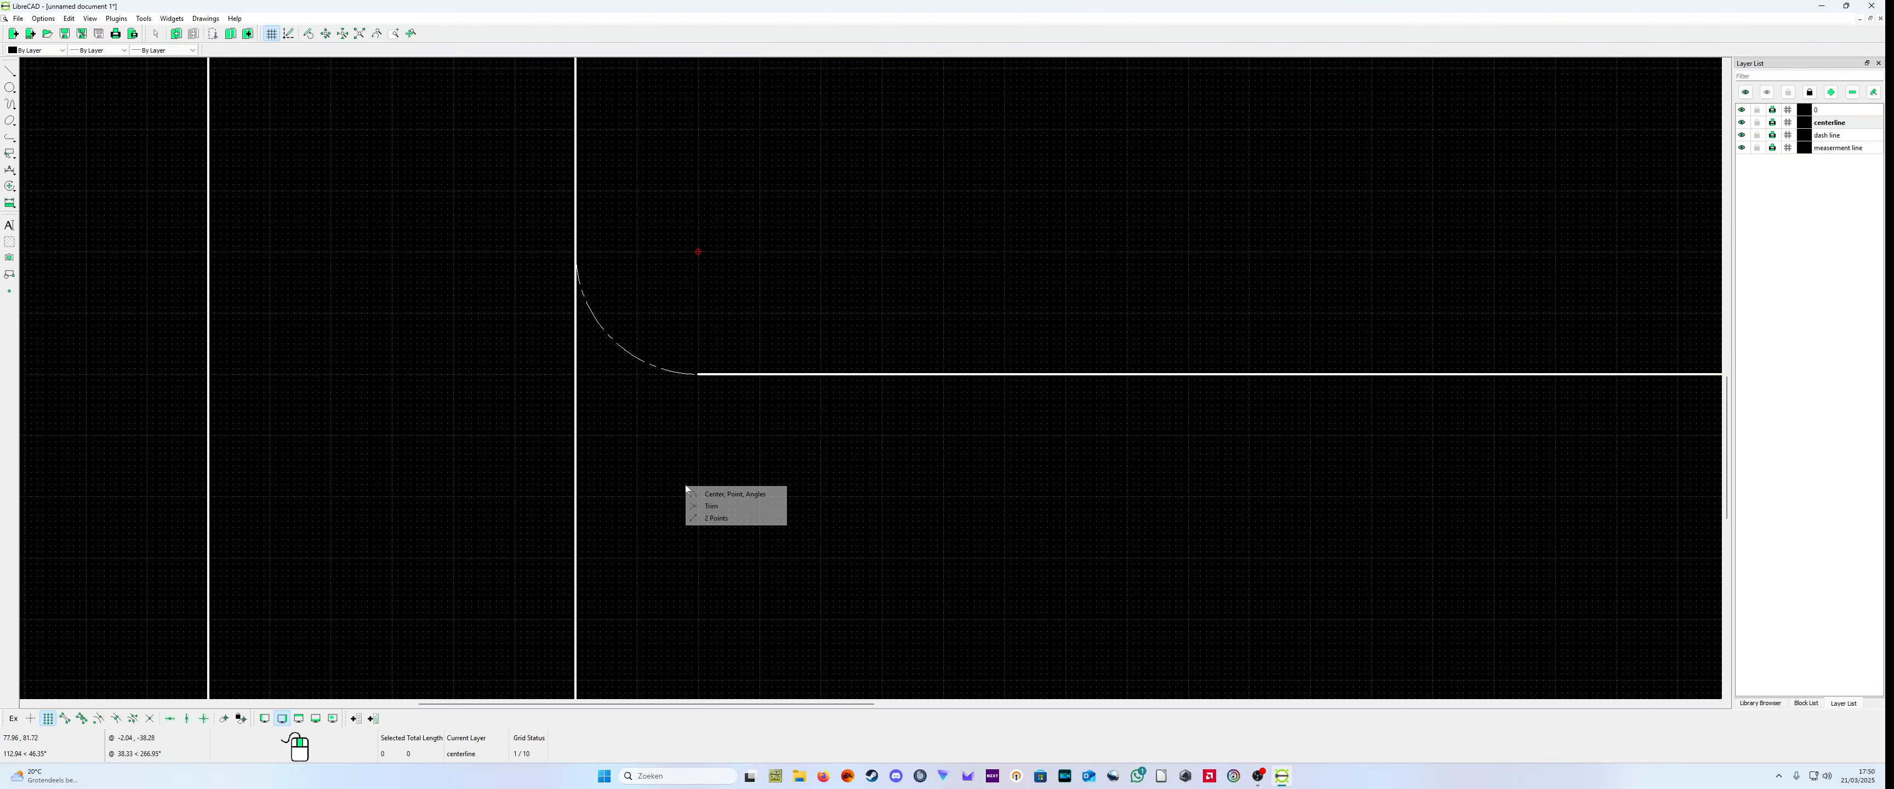
left_click(1102, 533)
left_click_drag(1123, 524, 1613, 523)
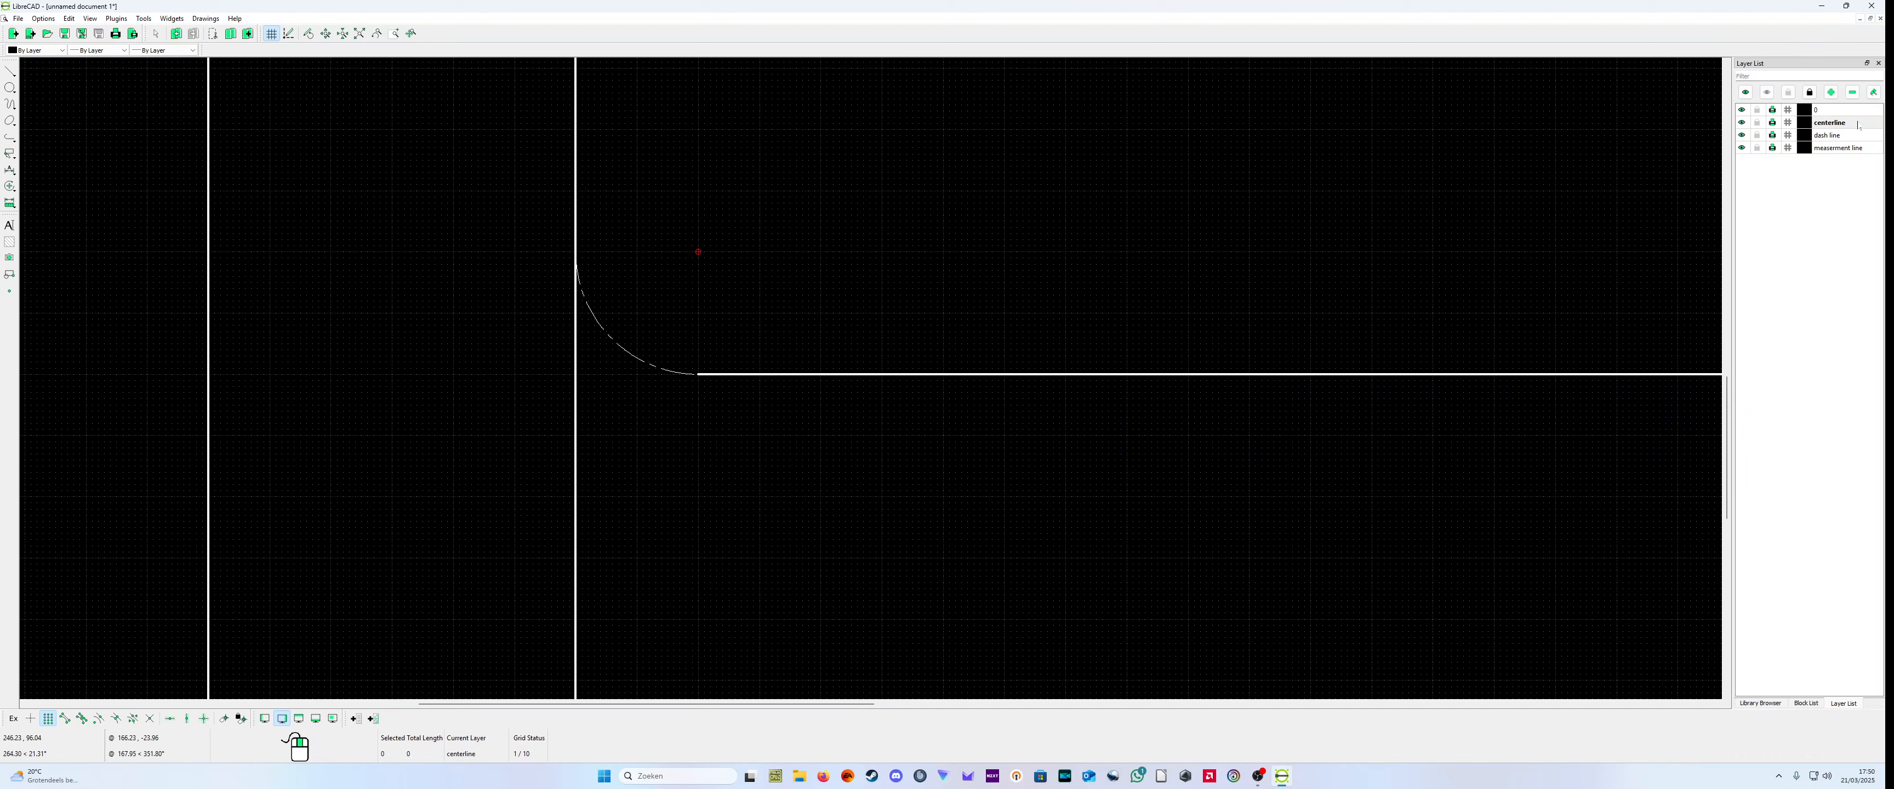
Step: Make layer 0 the current layer
left_click(1838, 109)
right_click(725, 433)
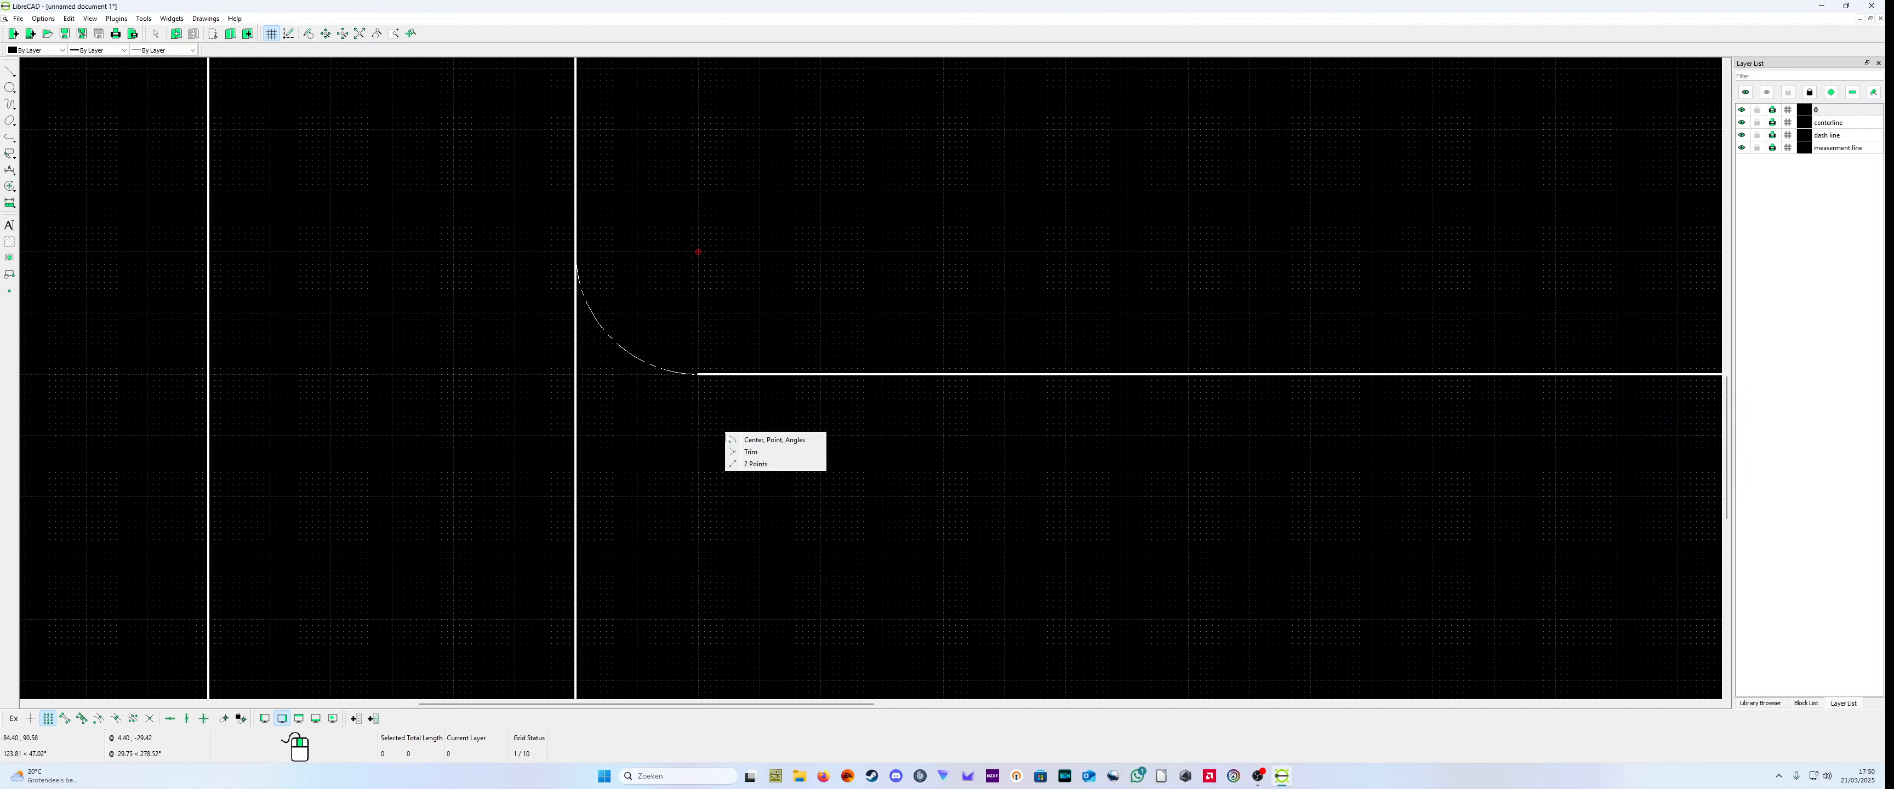
left_click(670, 438)
left_click_drag(669, 436, 647, 418)
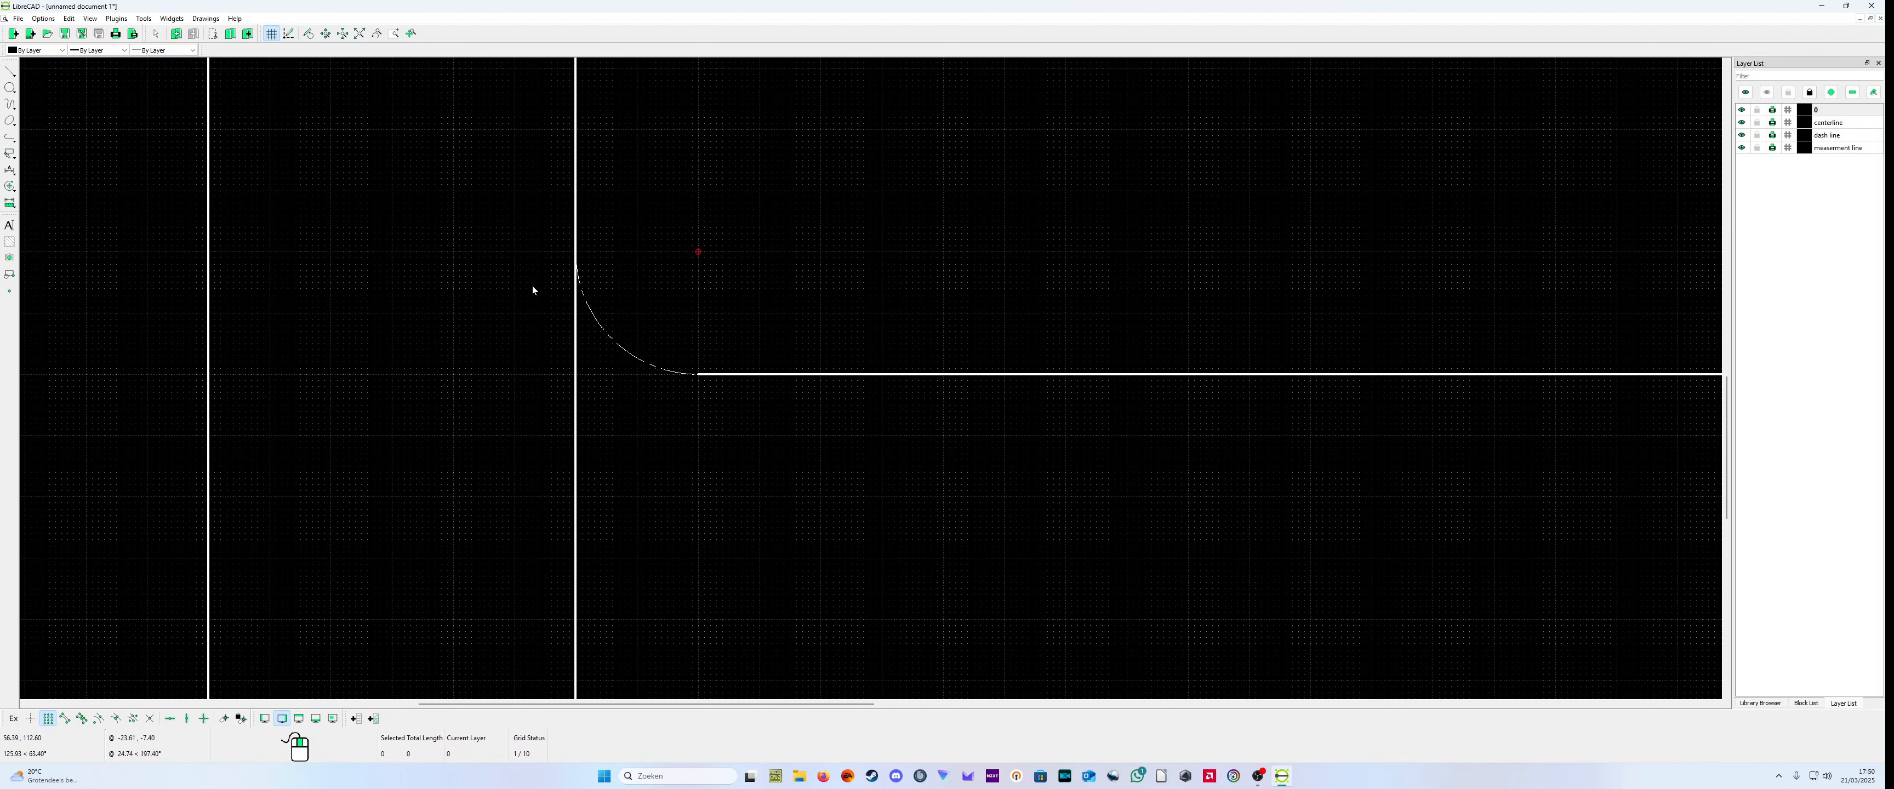
Step: Change the left corner arc's layer from centerline to 0 in its properties
left_click(145, 19)
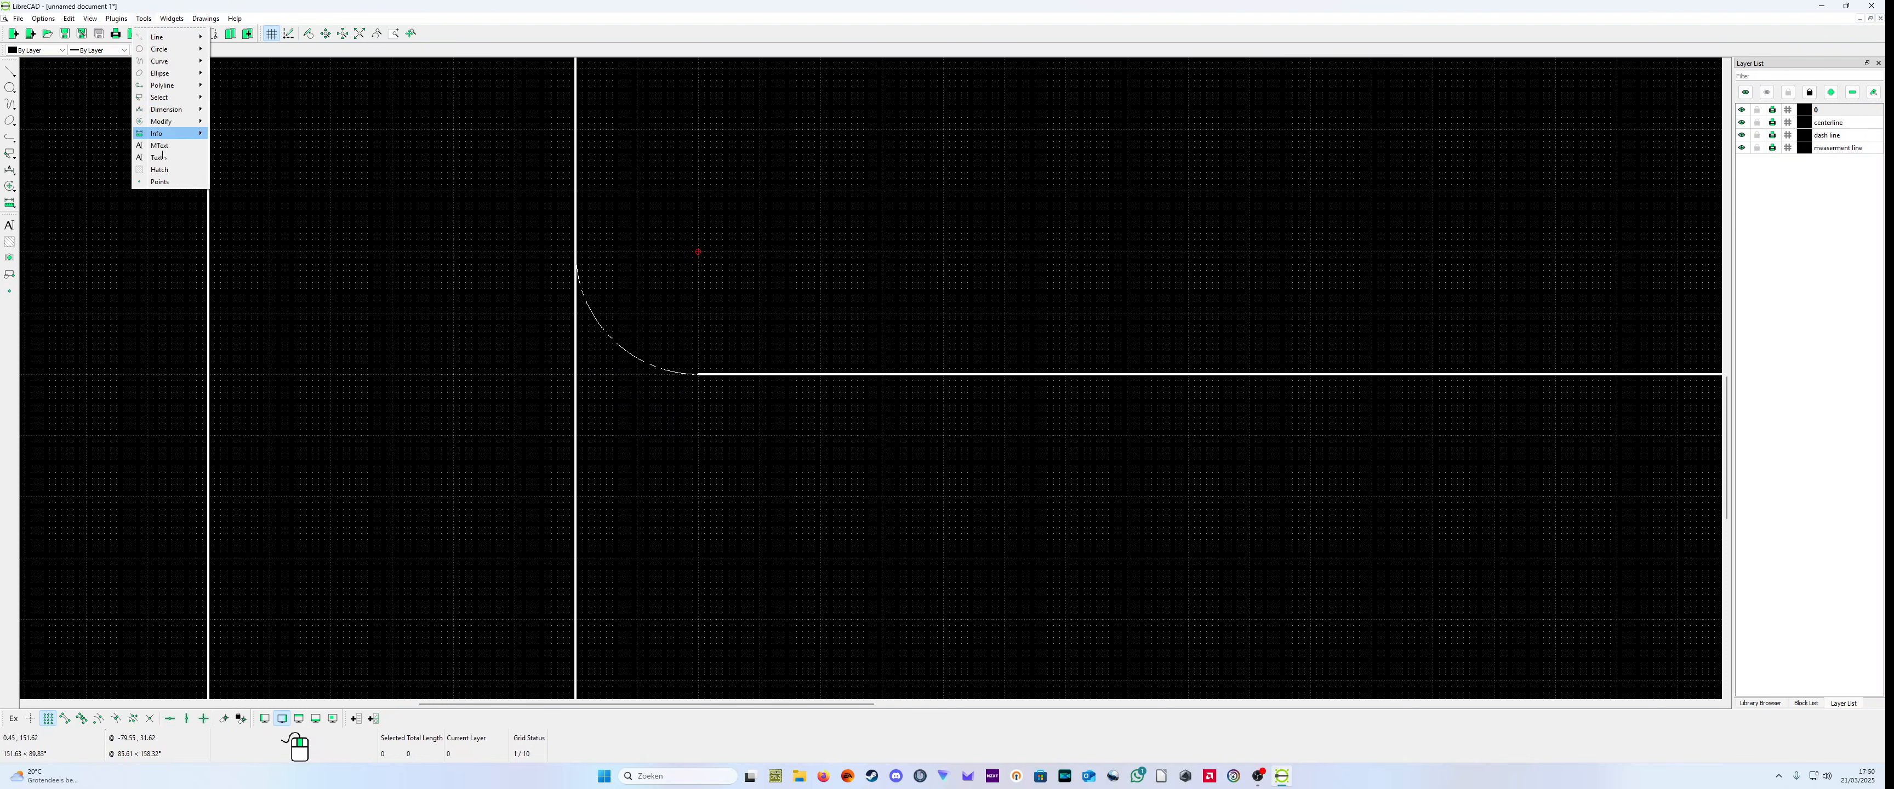
mouse_move(177, 121)
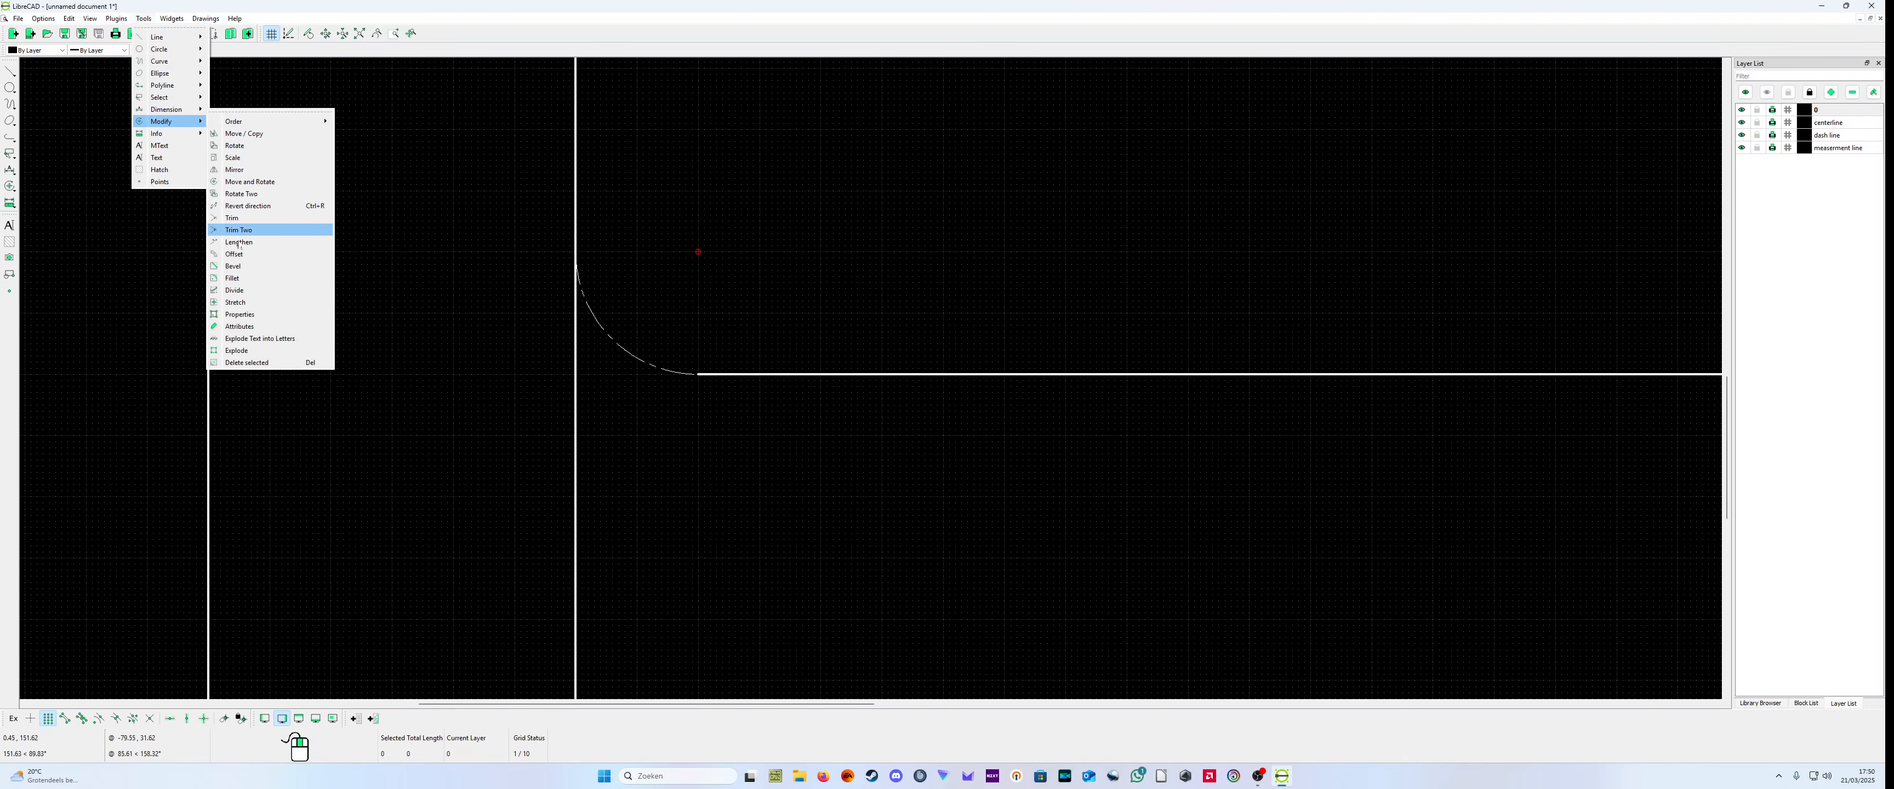
left_click(249, 322)
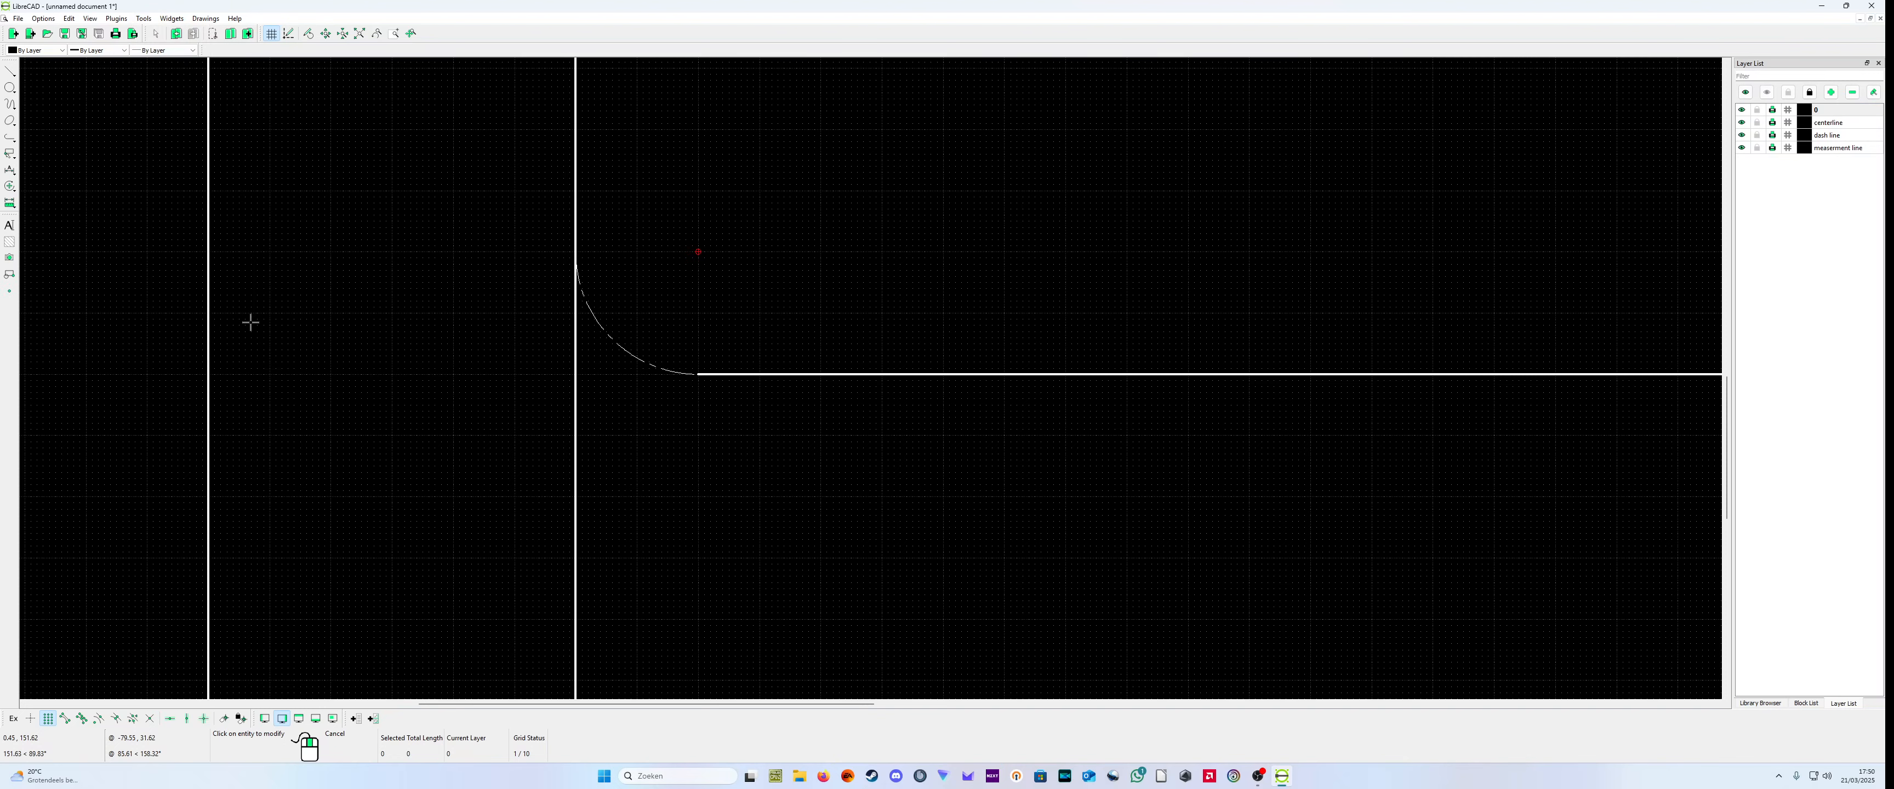
left_click(634, 355)
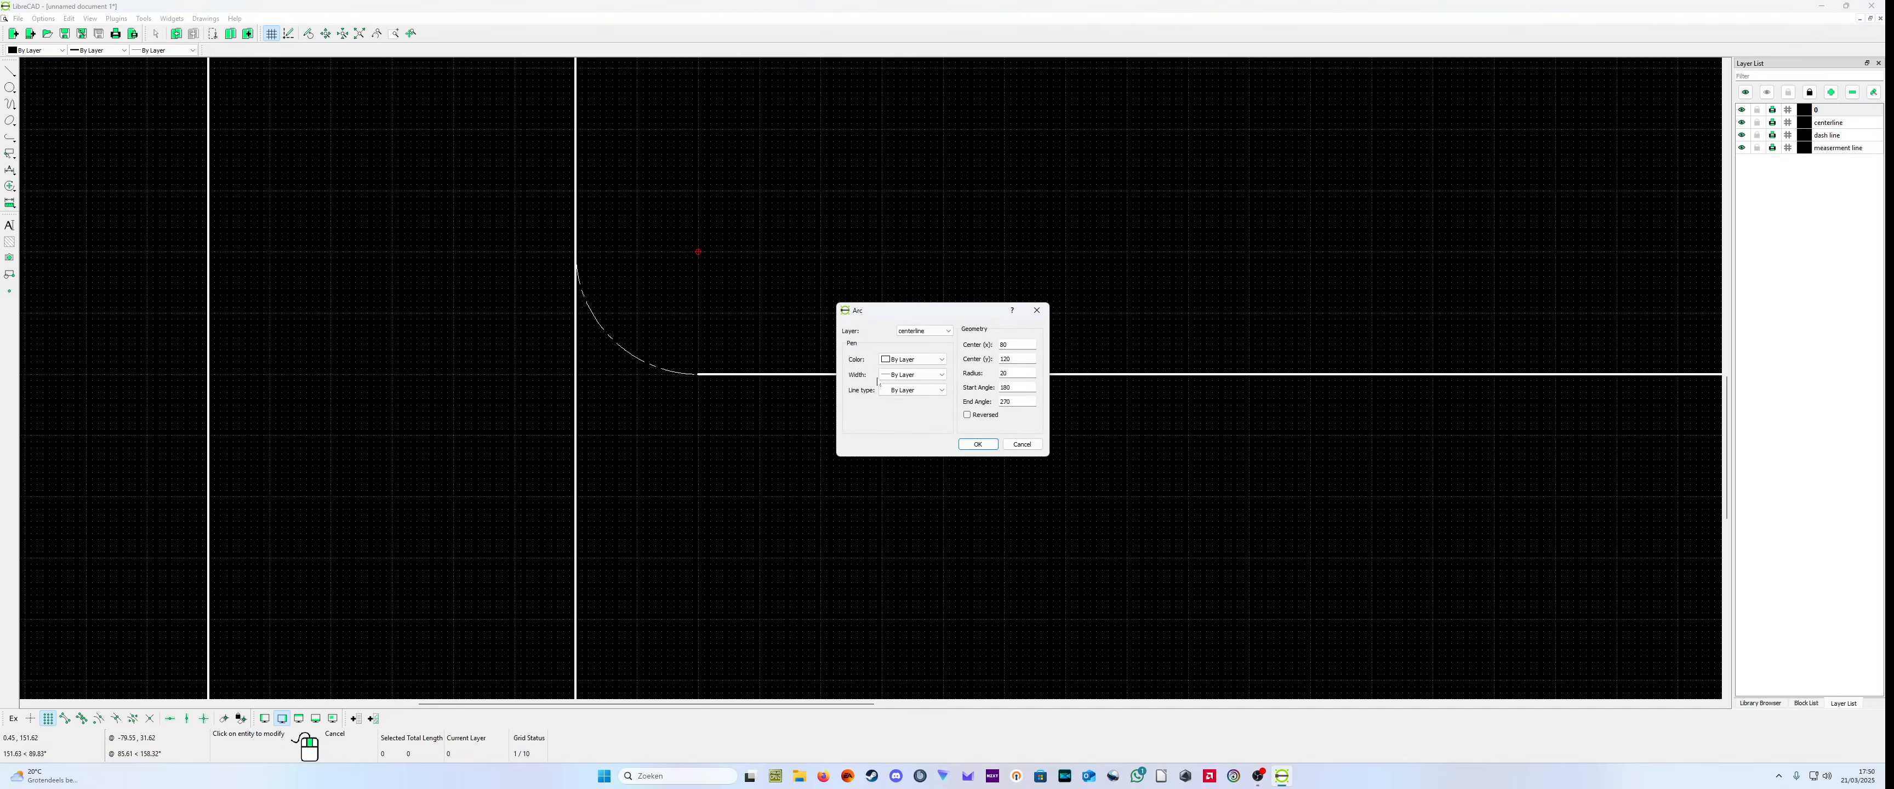
left_click(930, 330)
left_click(936, 339)
left_click(978, 445)
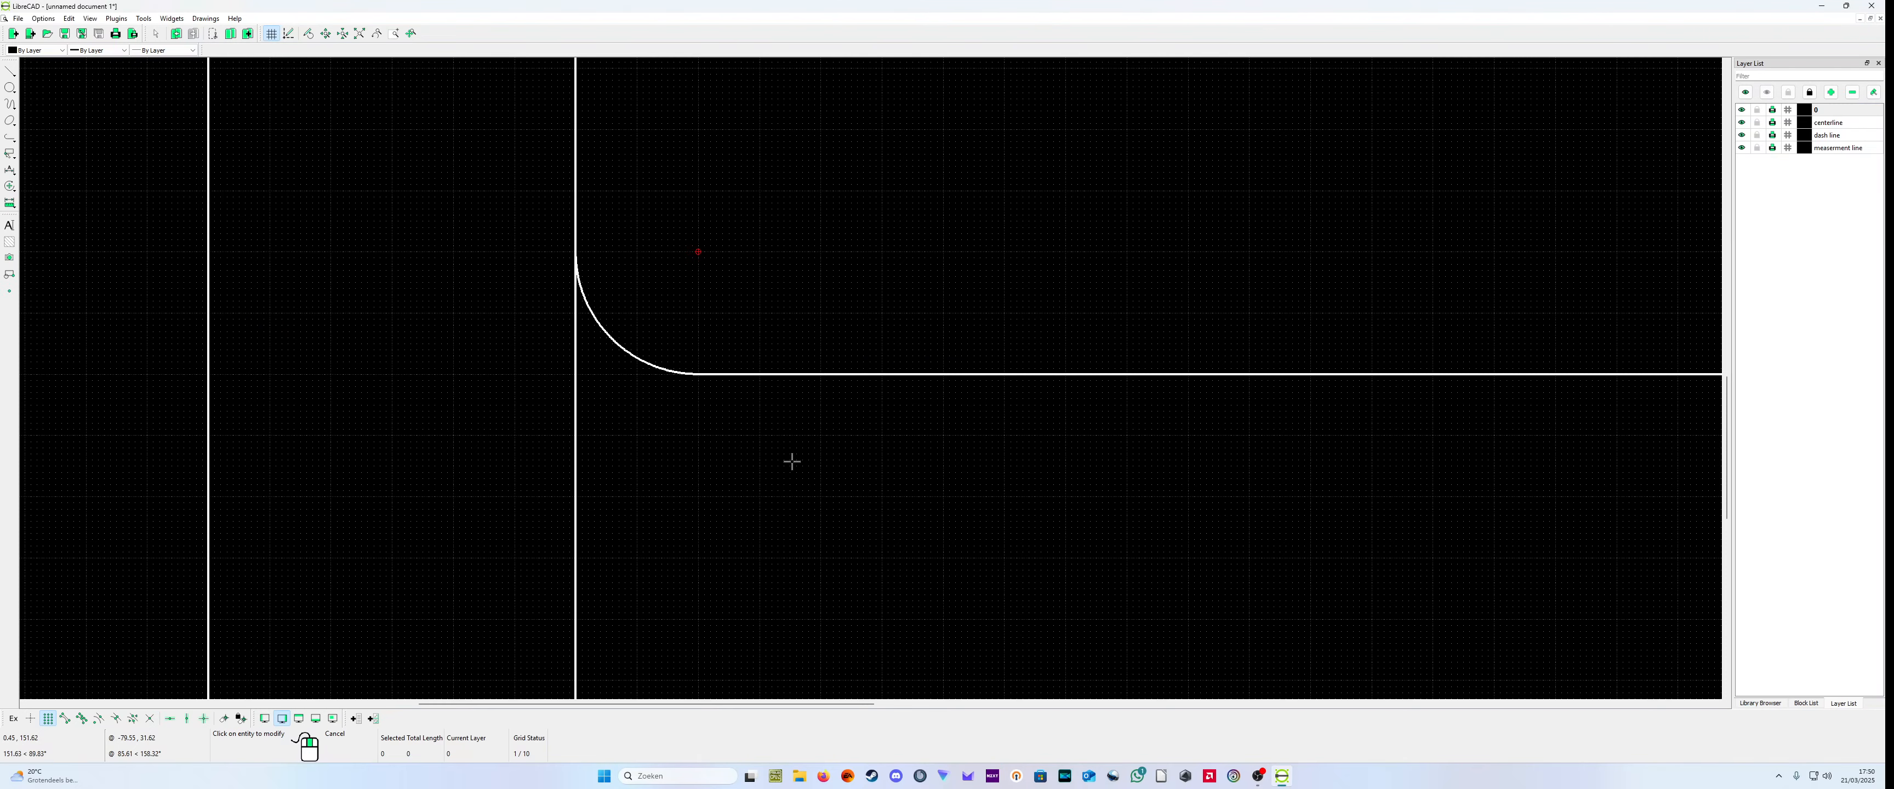
Step: Draw a radius 20 quarter arc centred at (400,120), from (400,100) to (420,120) on the right inner vertical line
scroll(790, 457, "down", 5)
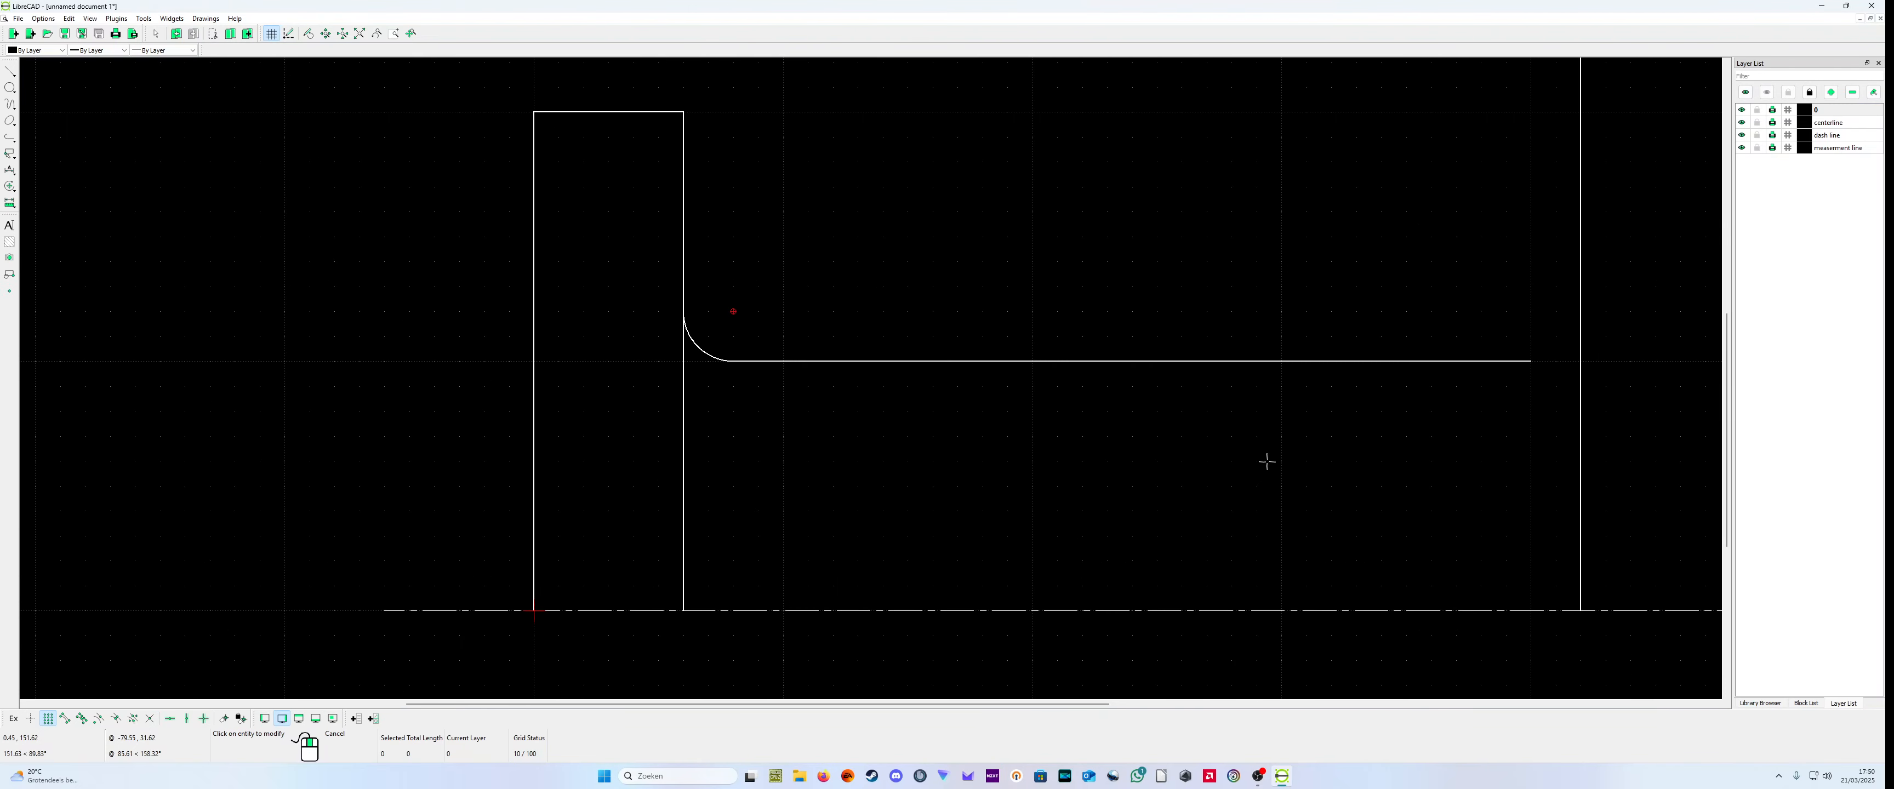
scroll(1484, 384, "up", 5)
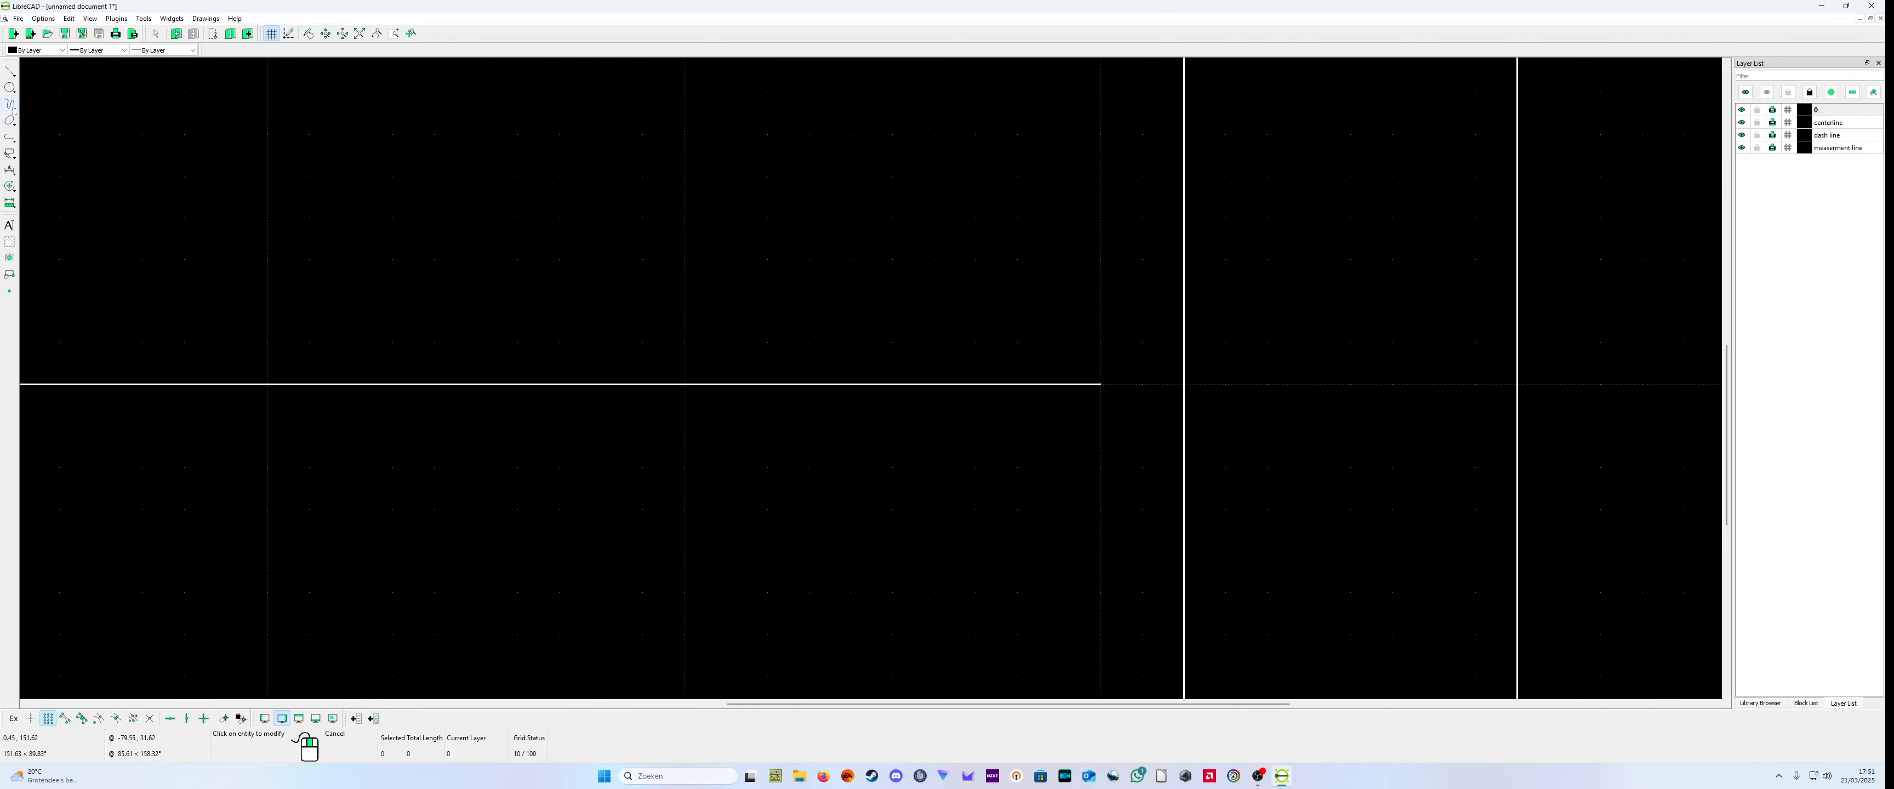
left_click(11, 105)
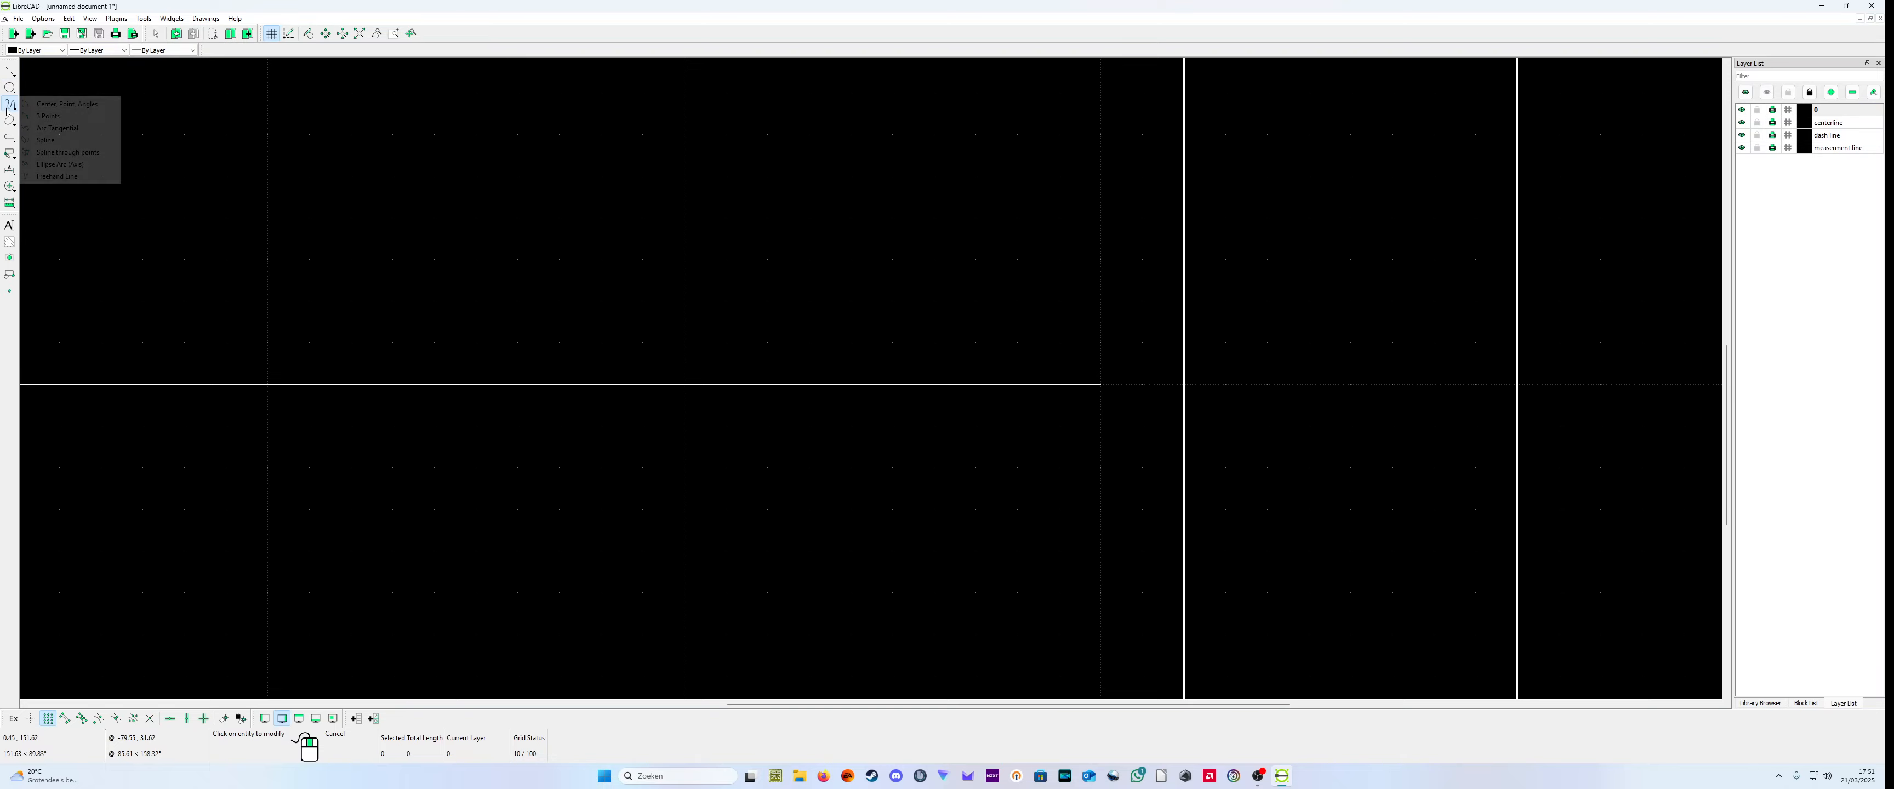
left_click(109, 105)
left_click(1120, 320)
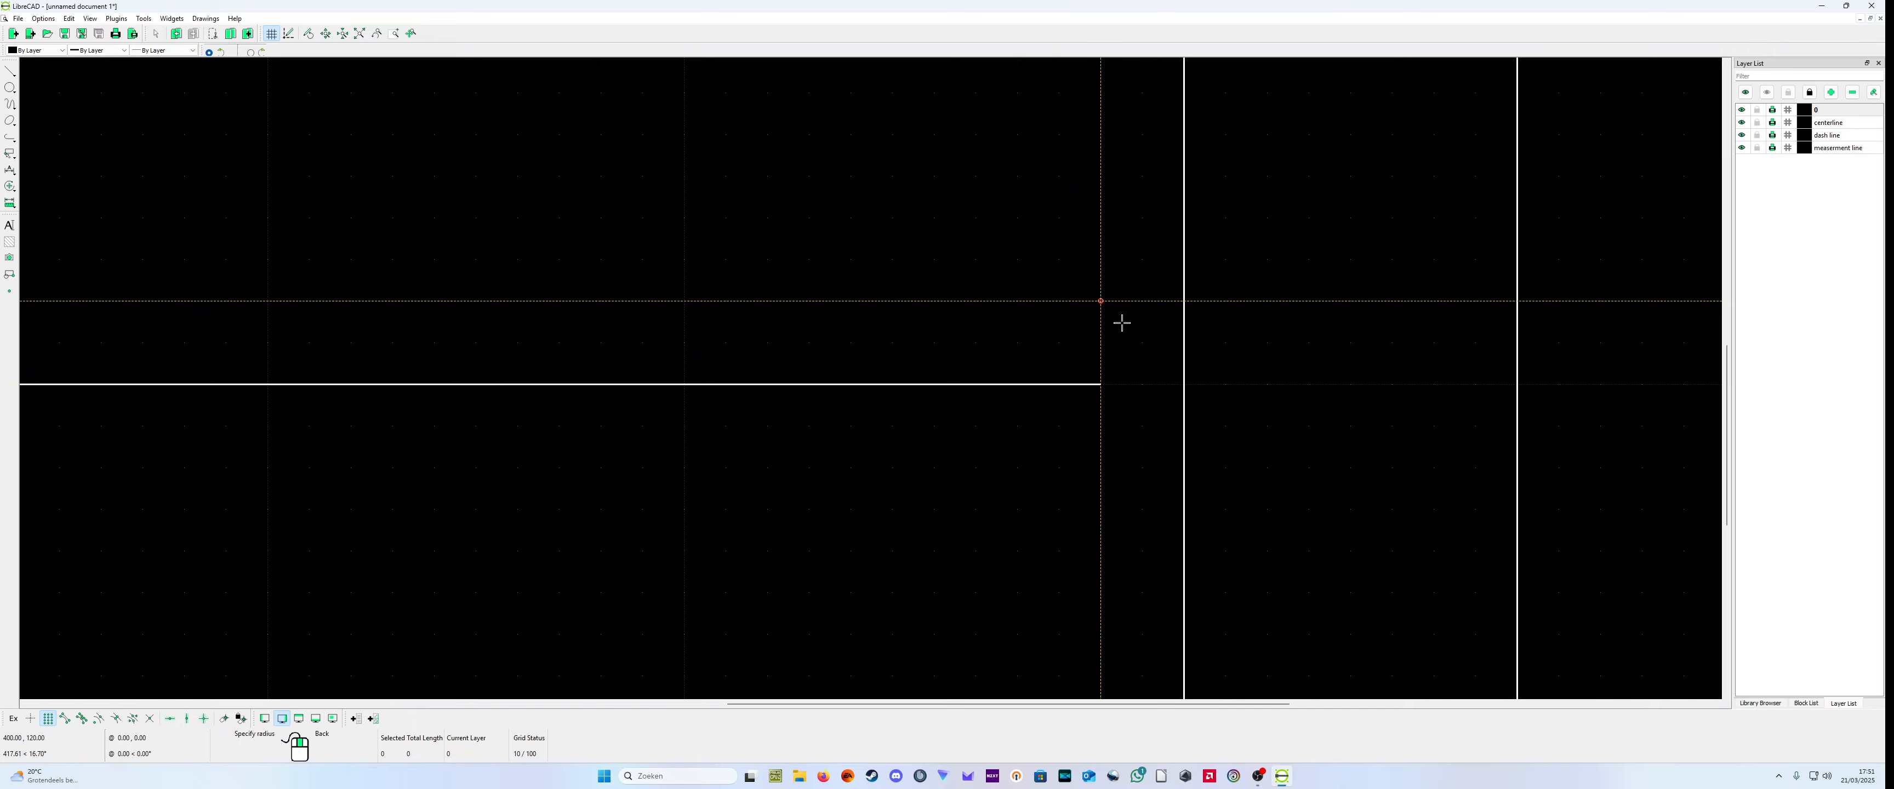
left_click(1182, 288)
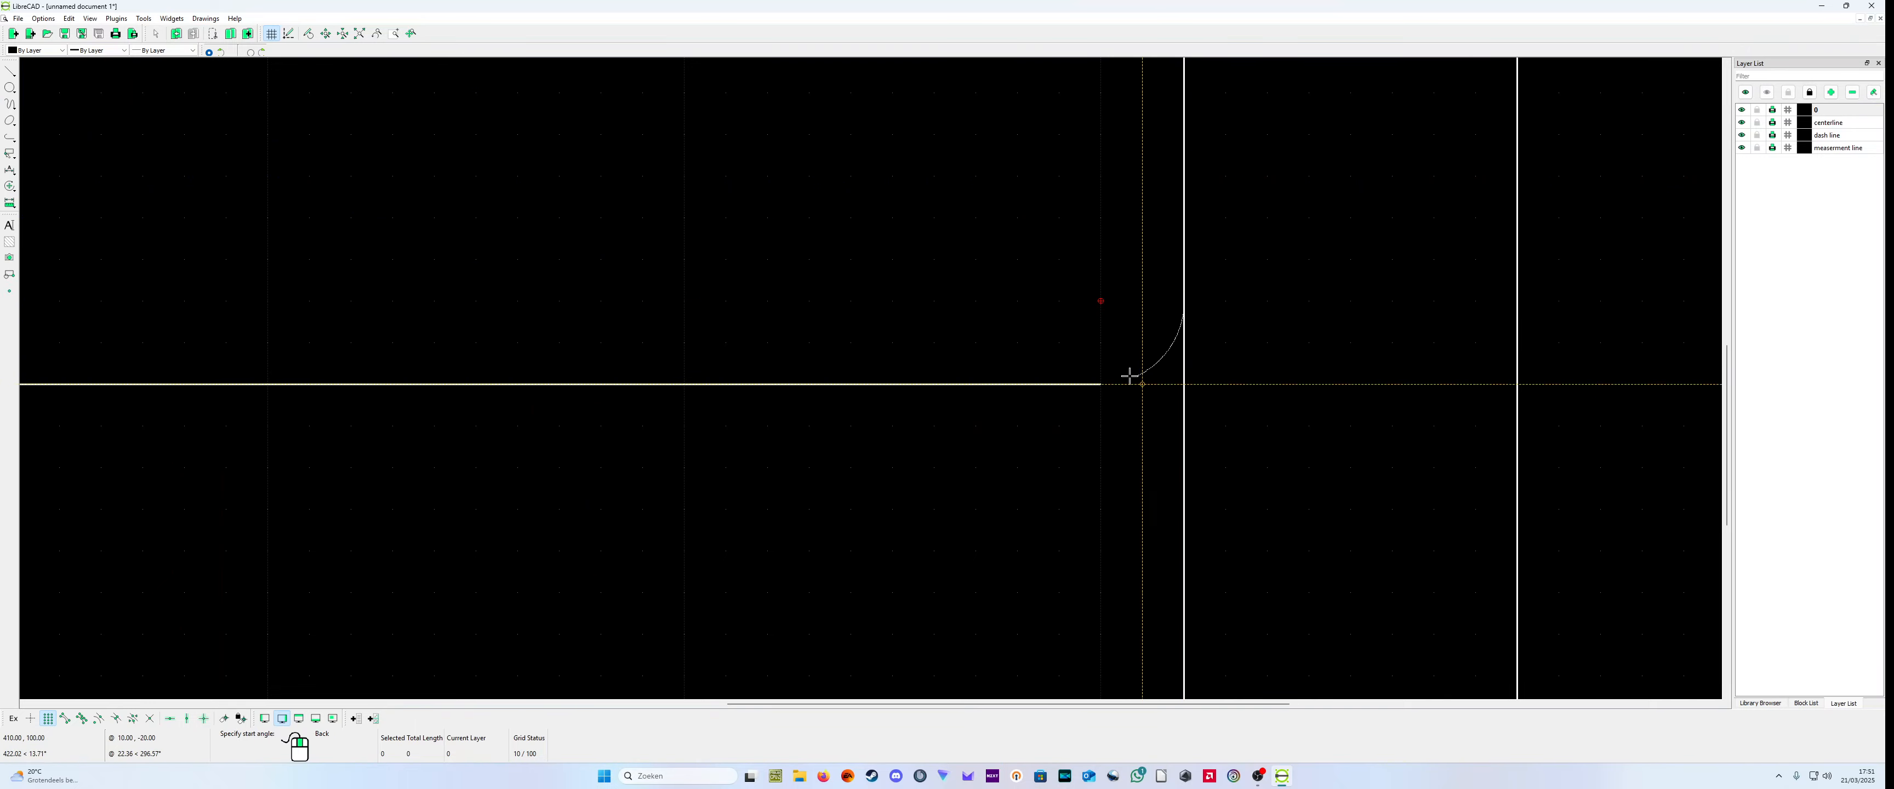
left_click(1098, 383)
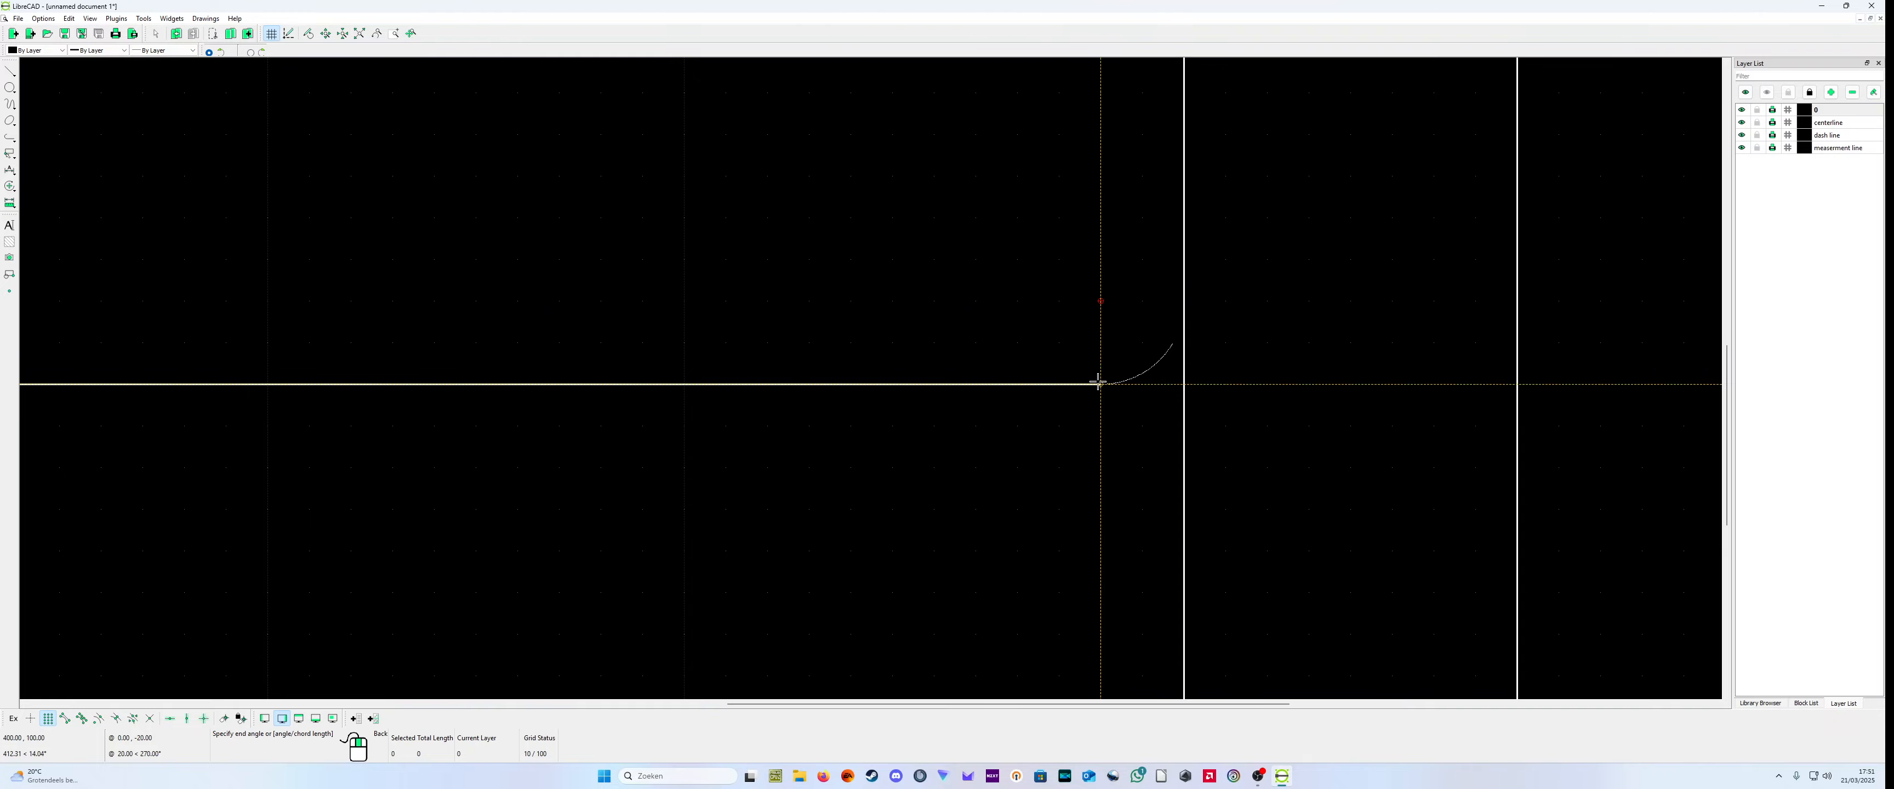
left_click(1188, 294)
right_click(1187, 294)
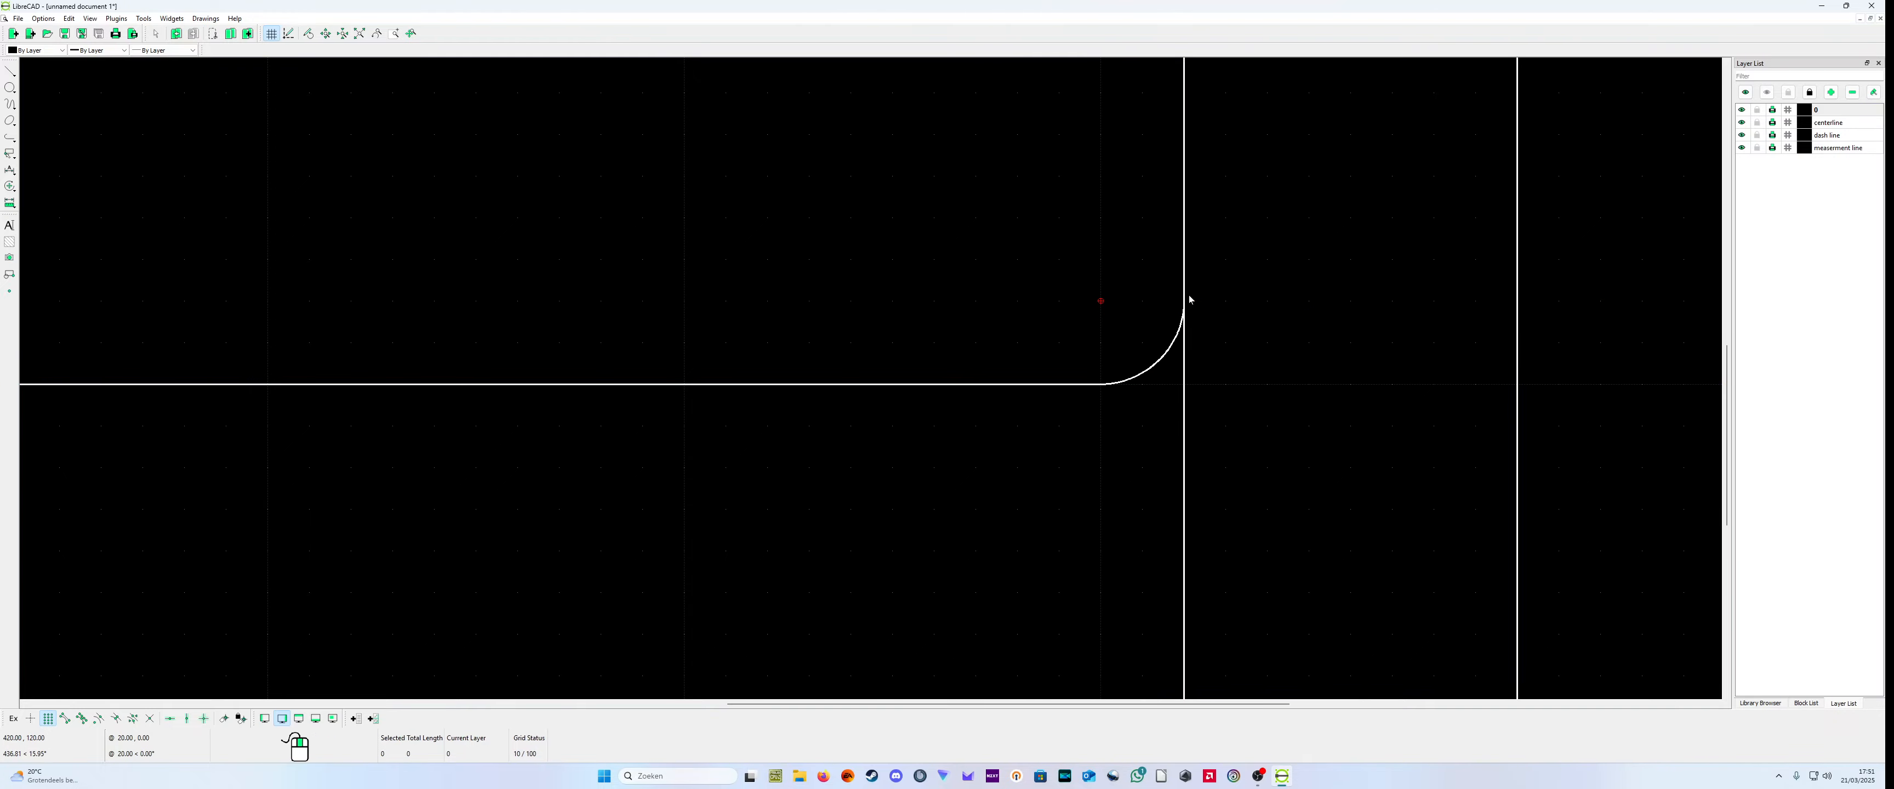
Step: Make the centerline layer current and draw a horizontal line from (-20,160) to about (80,160) across the left block
scroll(996, 524, "down", 10)
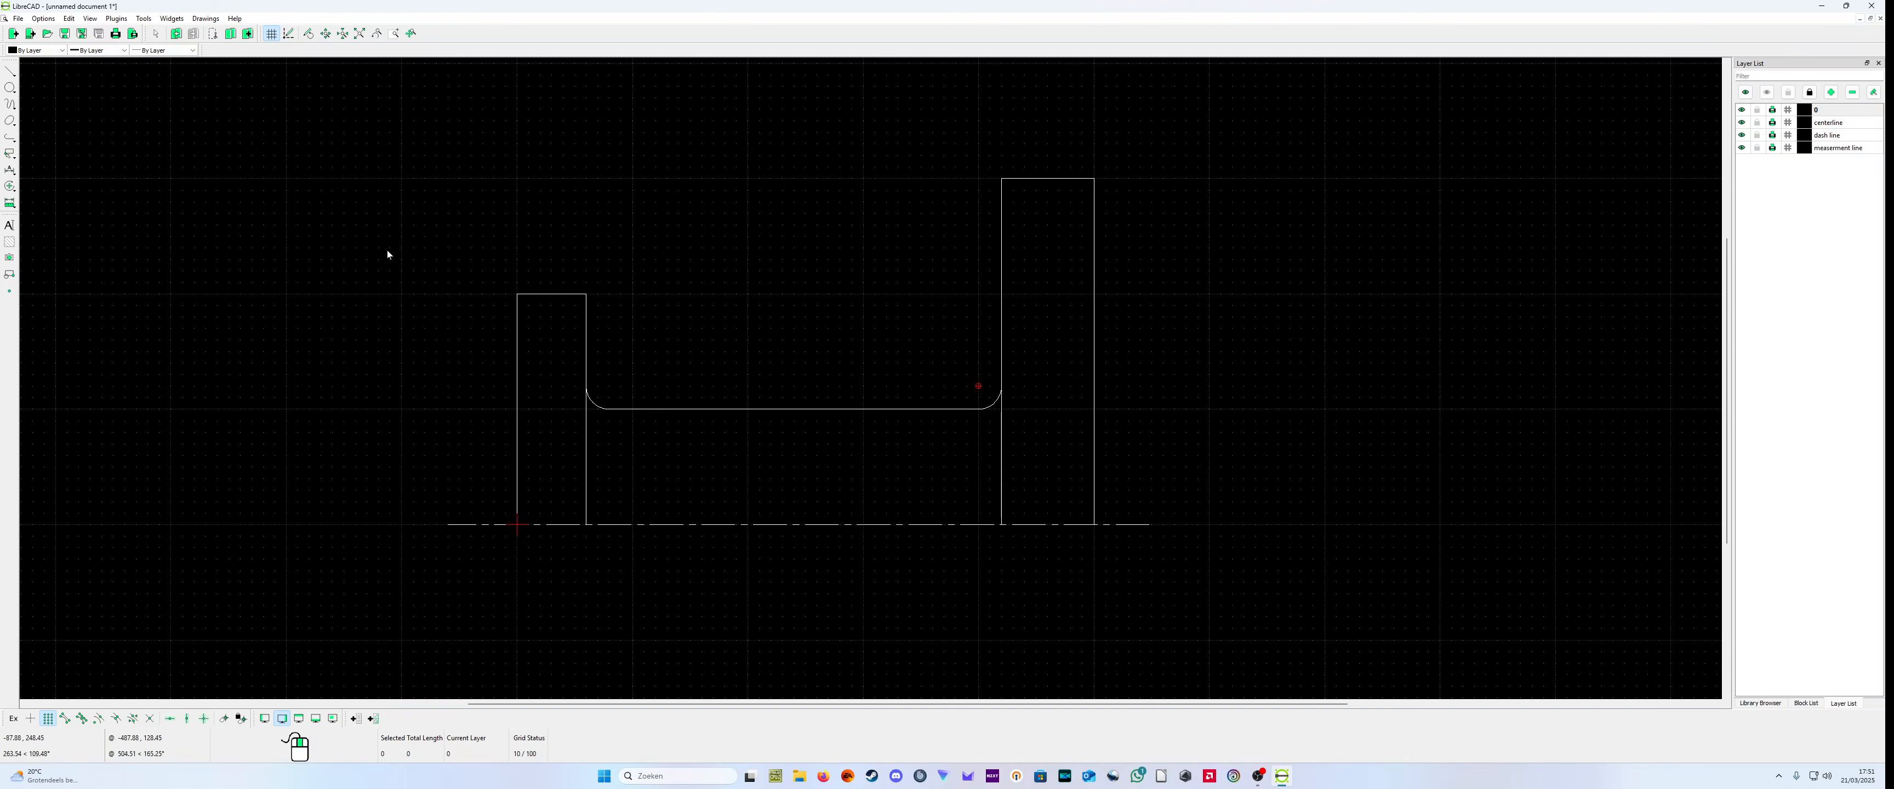
scroll(666, 324, "up", 3)
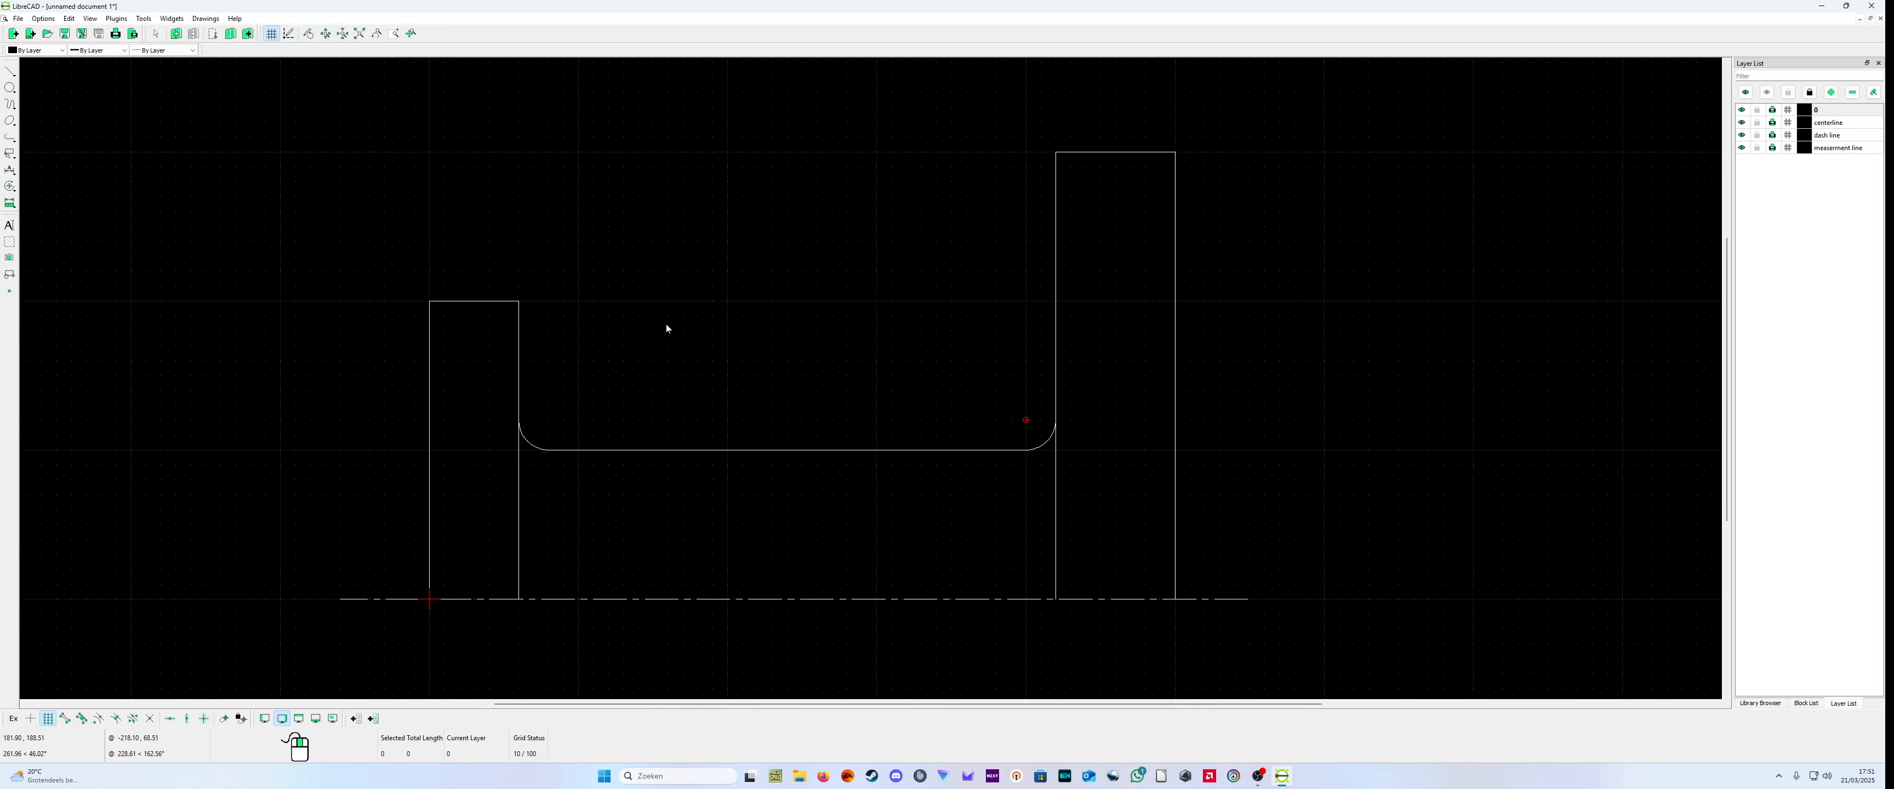
scroll(493, 397, "down", 1)
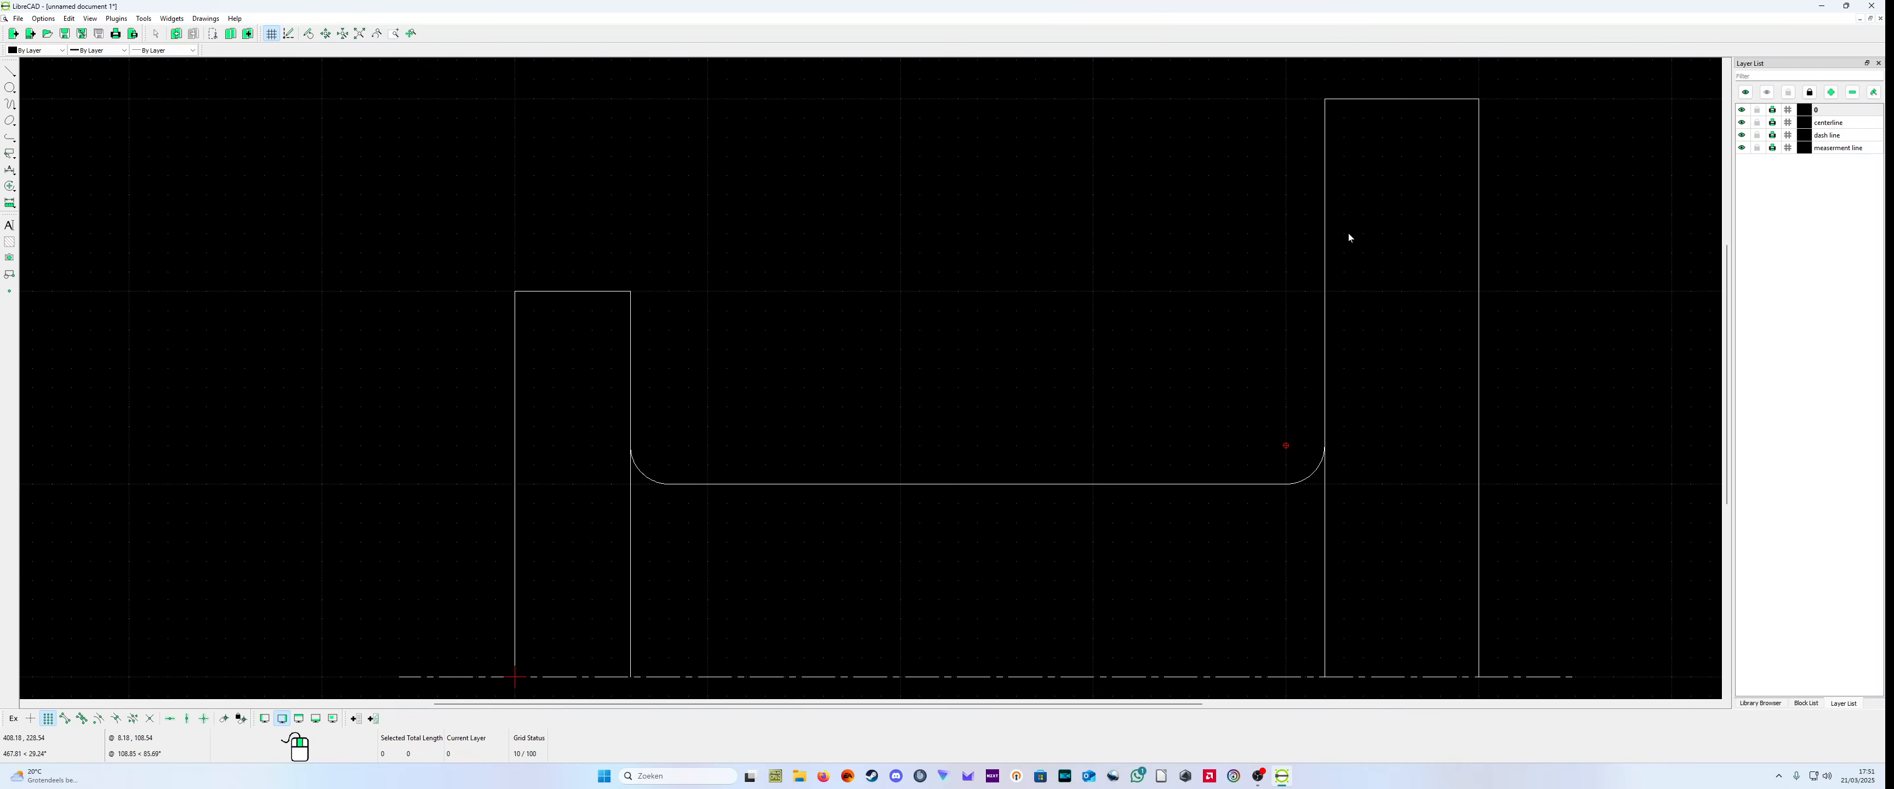
left_click(1840, 127)
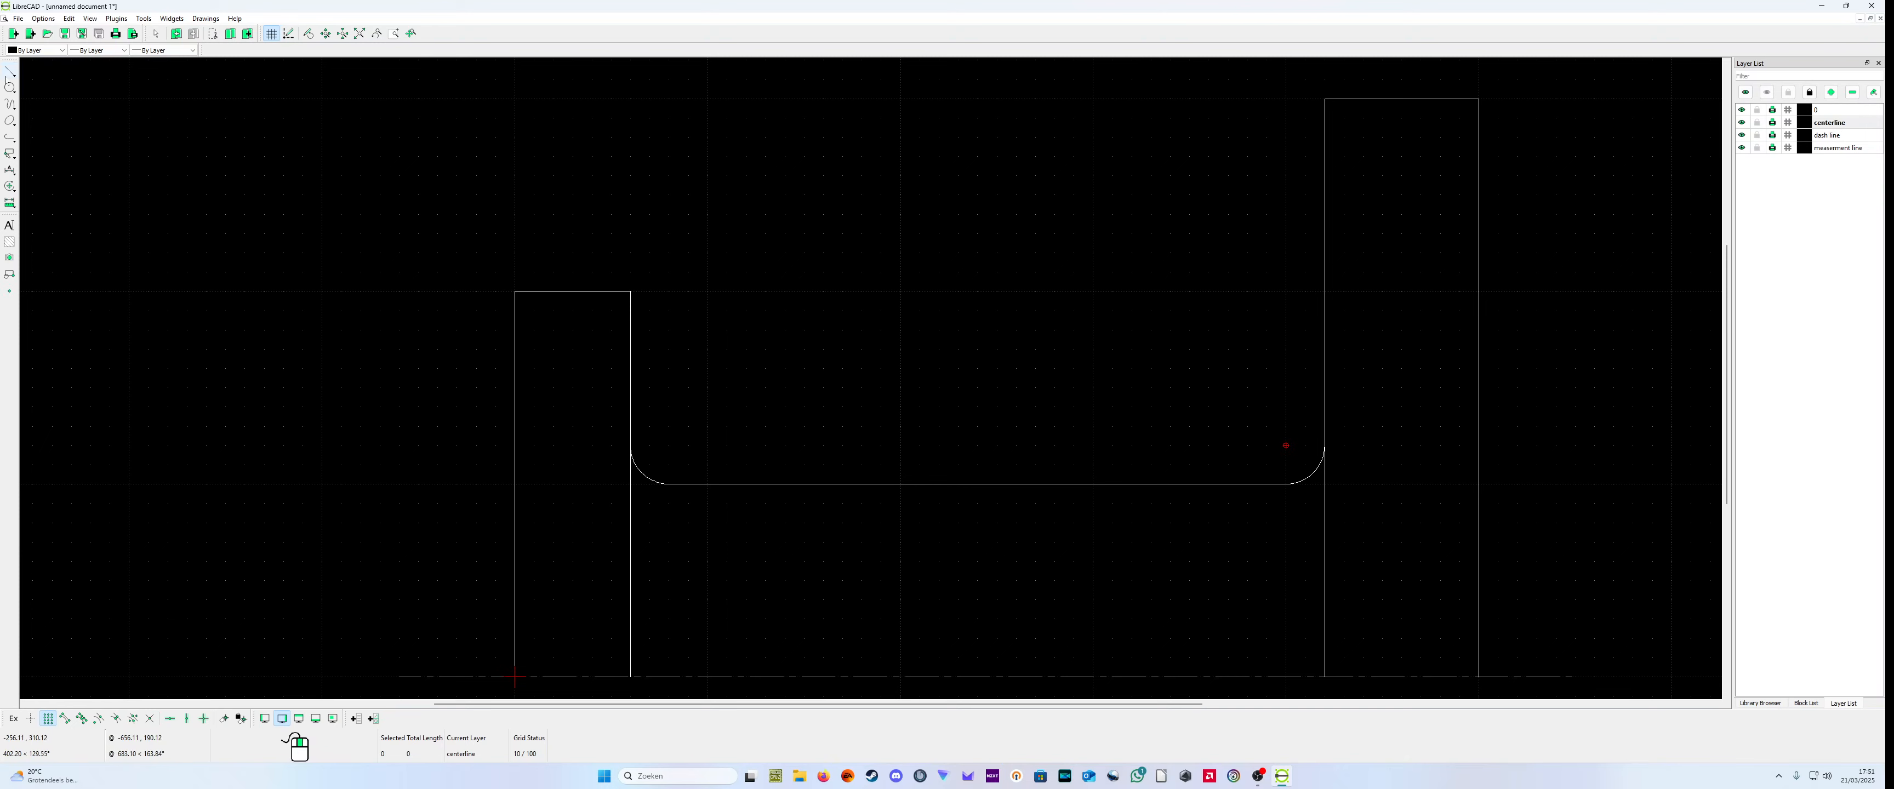
left_click(9, 71)
left_click(30, 72)
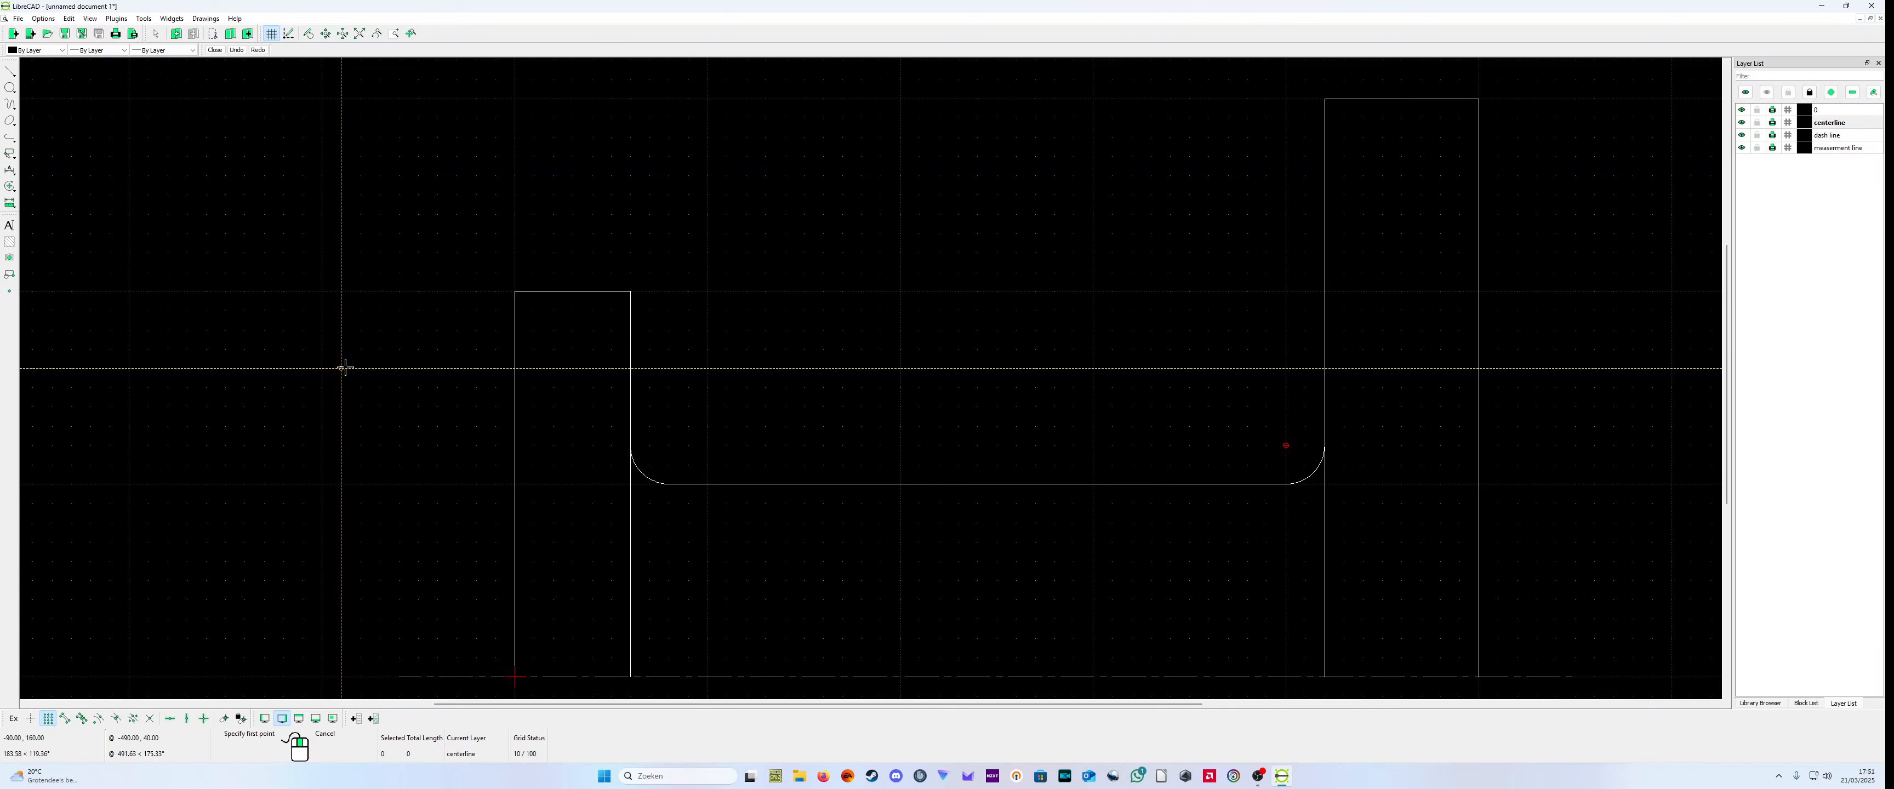
left_click(476, 368)
left_click(669, 372)
right_click(669, 371)
Step: Draw a horizontal centerline from about (400,260) to (520,260) across the right block
left_click(1293, 177)
left_click(1519, 175)
right_click(1500, 243)
right_click(1481, 312)
scroll(1309, 379, "down", 2)
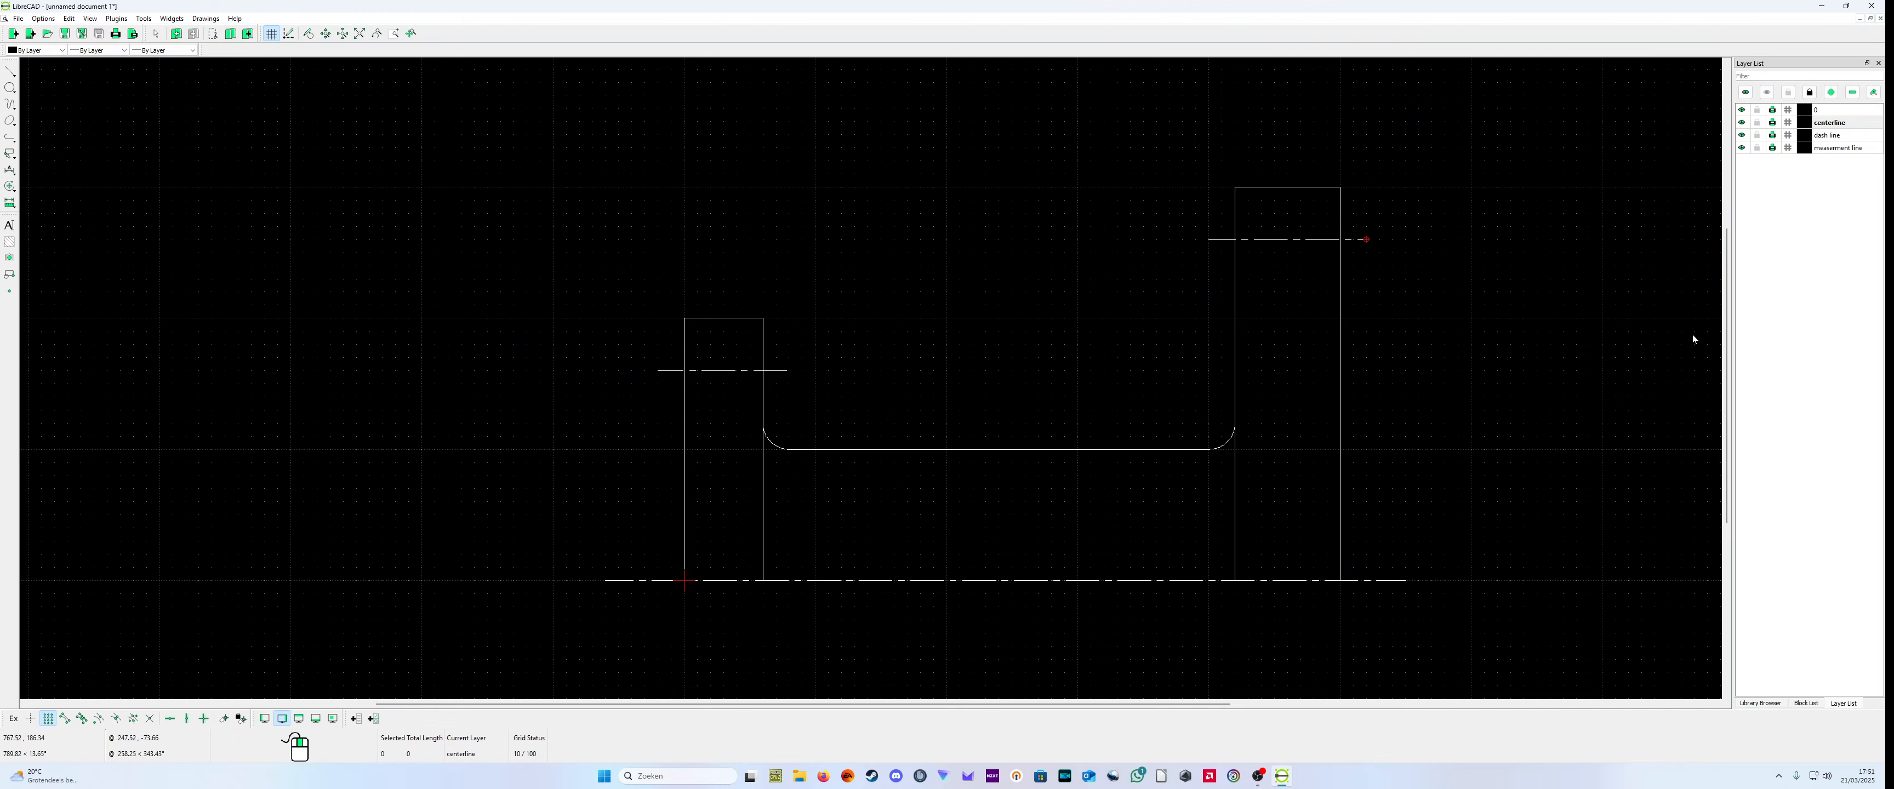
Step: Make the dash line layer current and draw a horizontal line from about (0,180) to (60,180) across the left block
left_click(1840, 136)
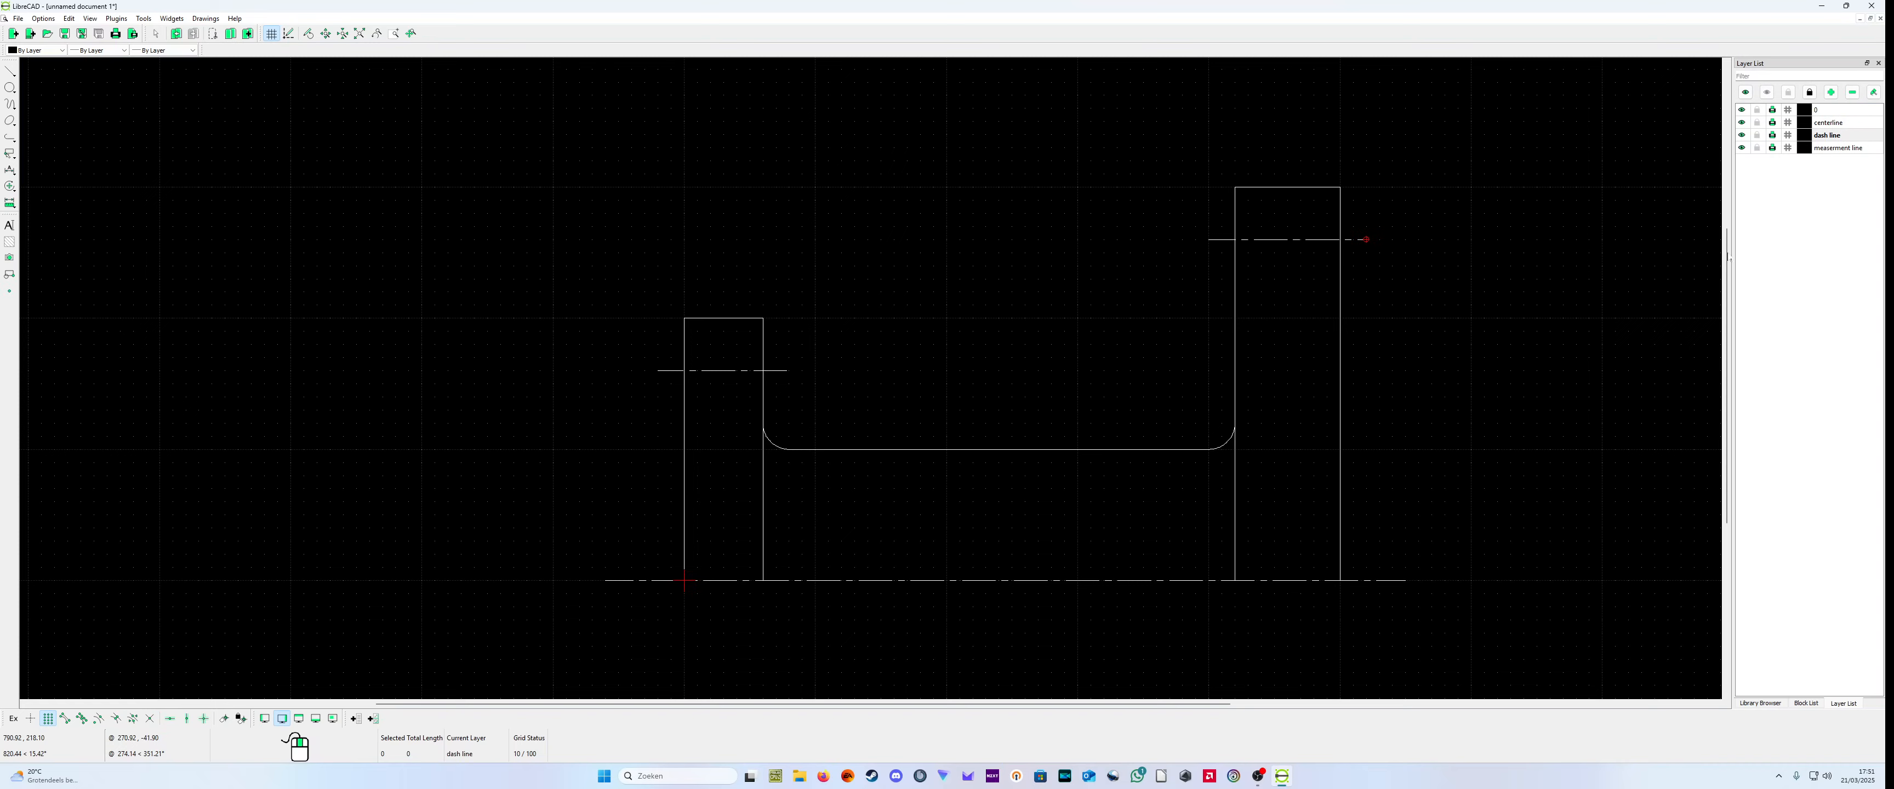
left_click(9, 71)
left_click(51, 71)
scroll(635, 414, "up", 3)
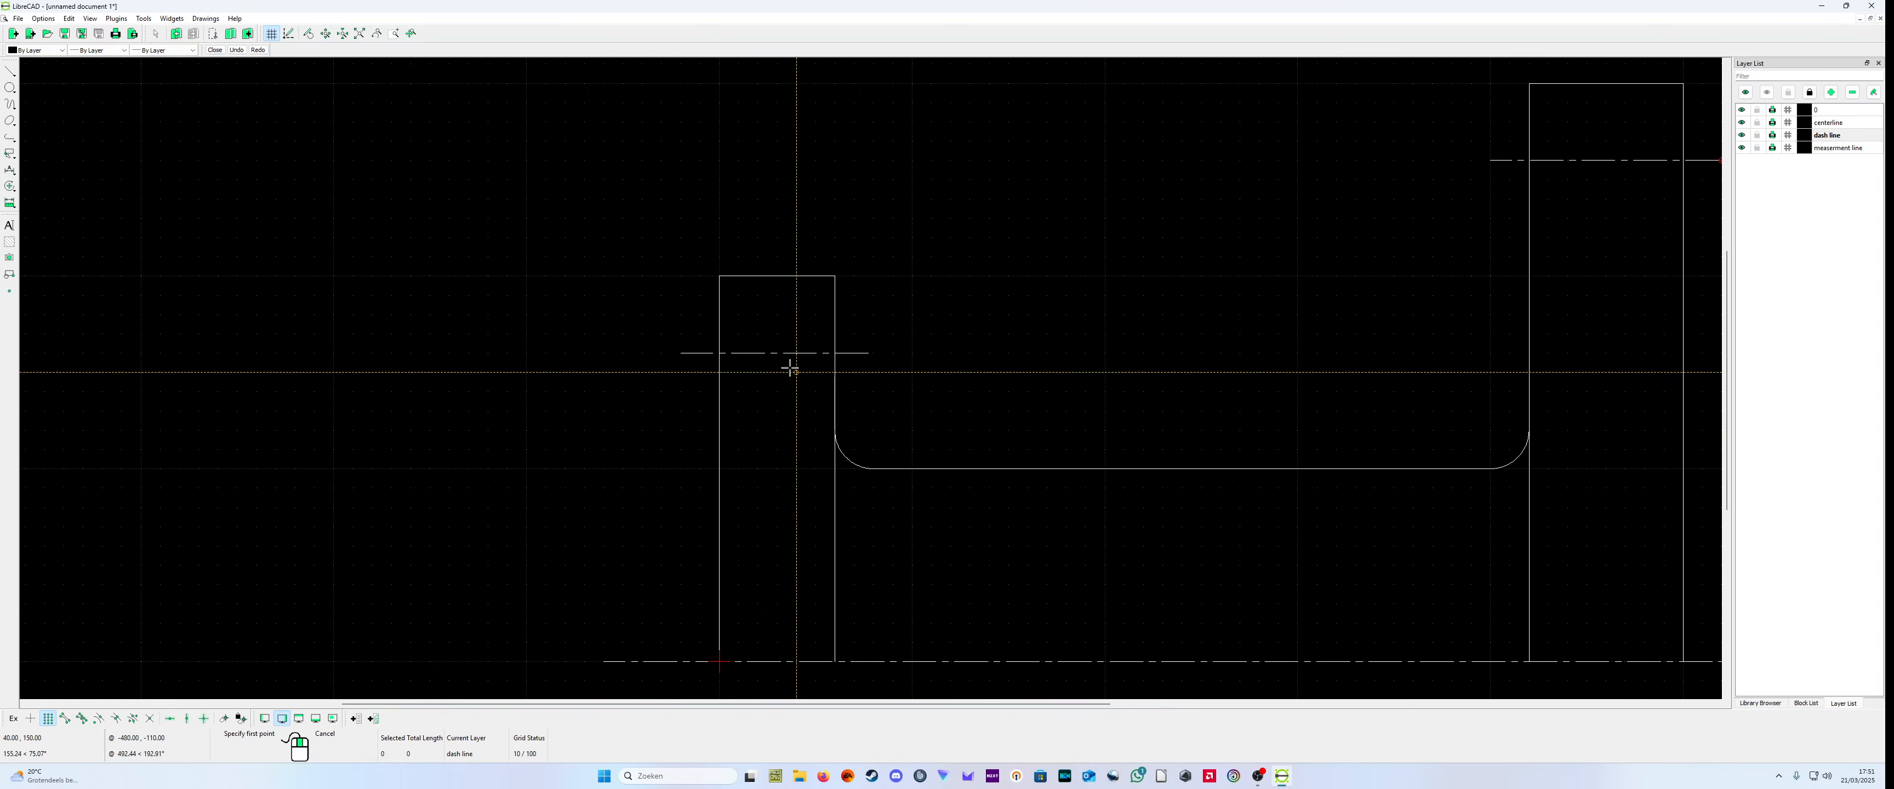
left_click(719, 315)
left_click(835, 315)
right_click(835, 314)
Step: Draw a second dashed horizontal line from (0,140) to about (60,140) below the left block's hole centerline
left_click(718, 391)
key("Escape")
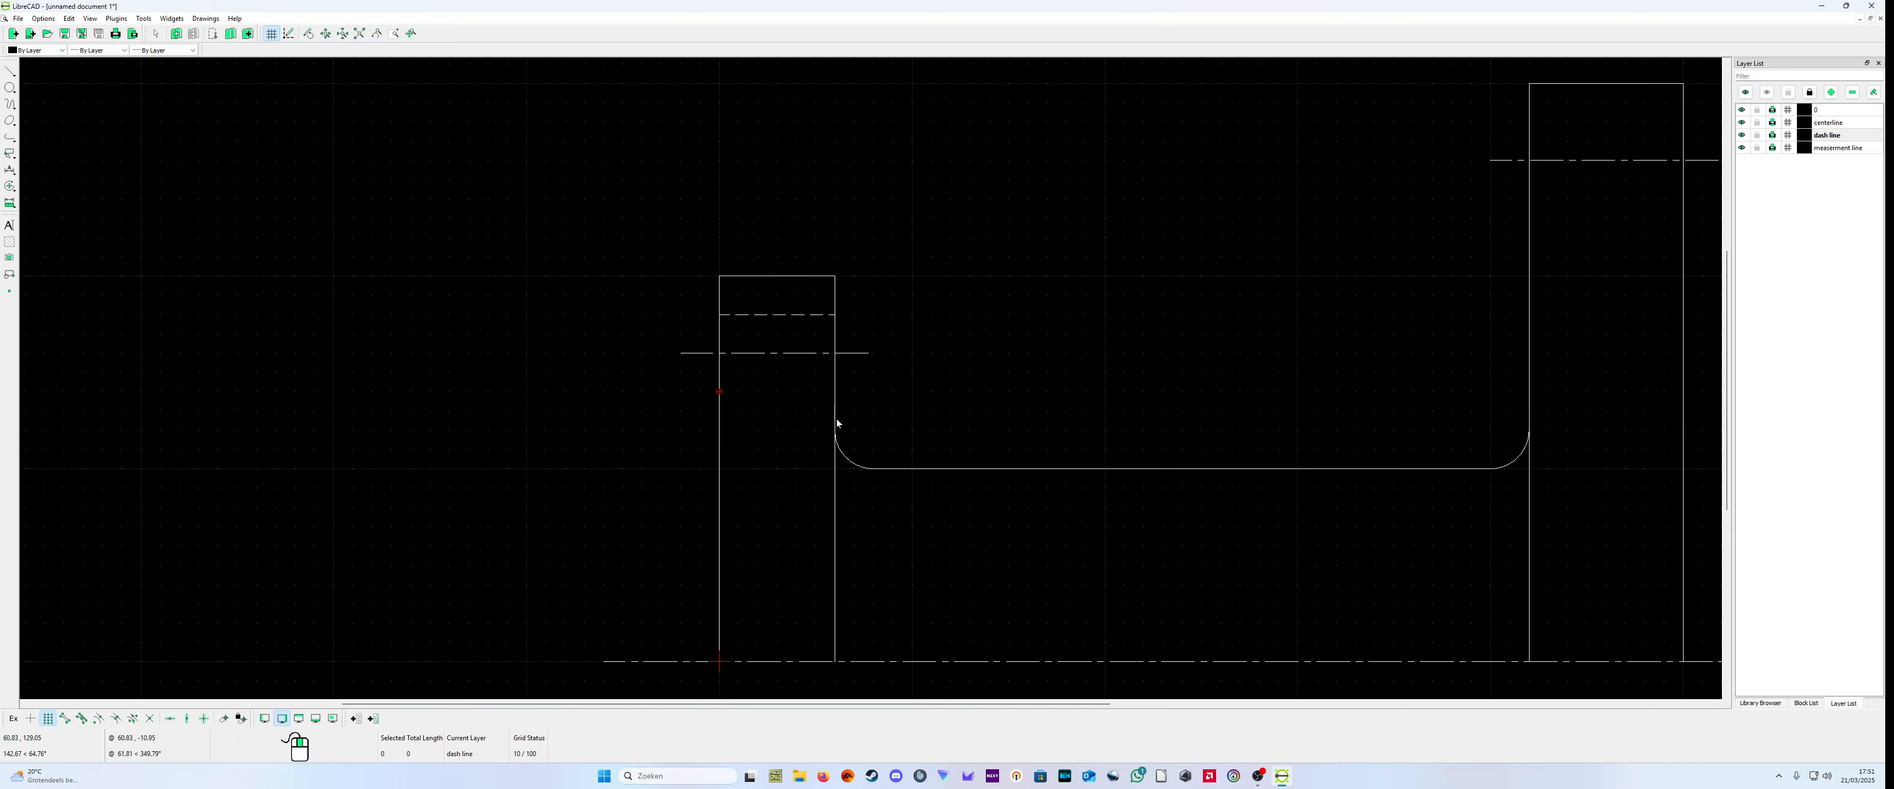
left_click(11, 70)
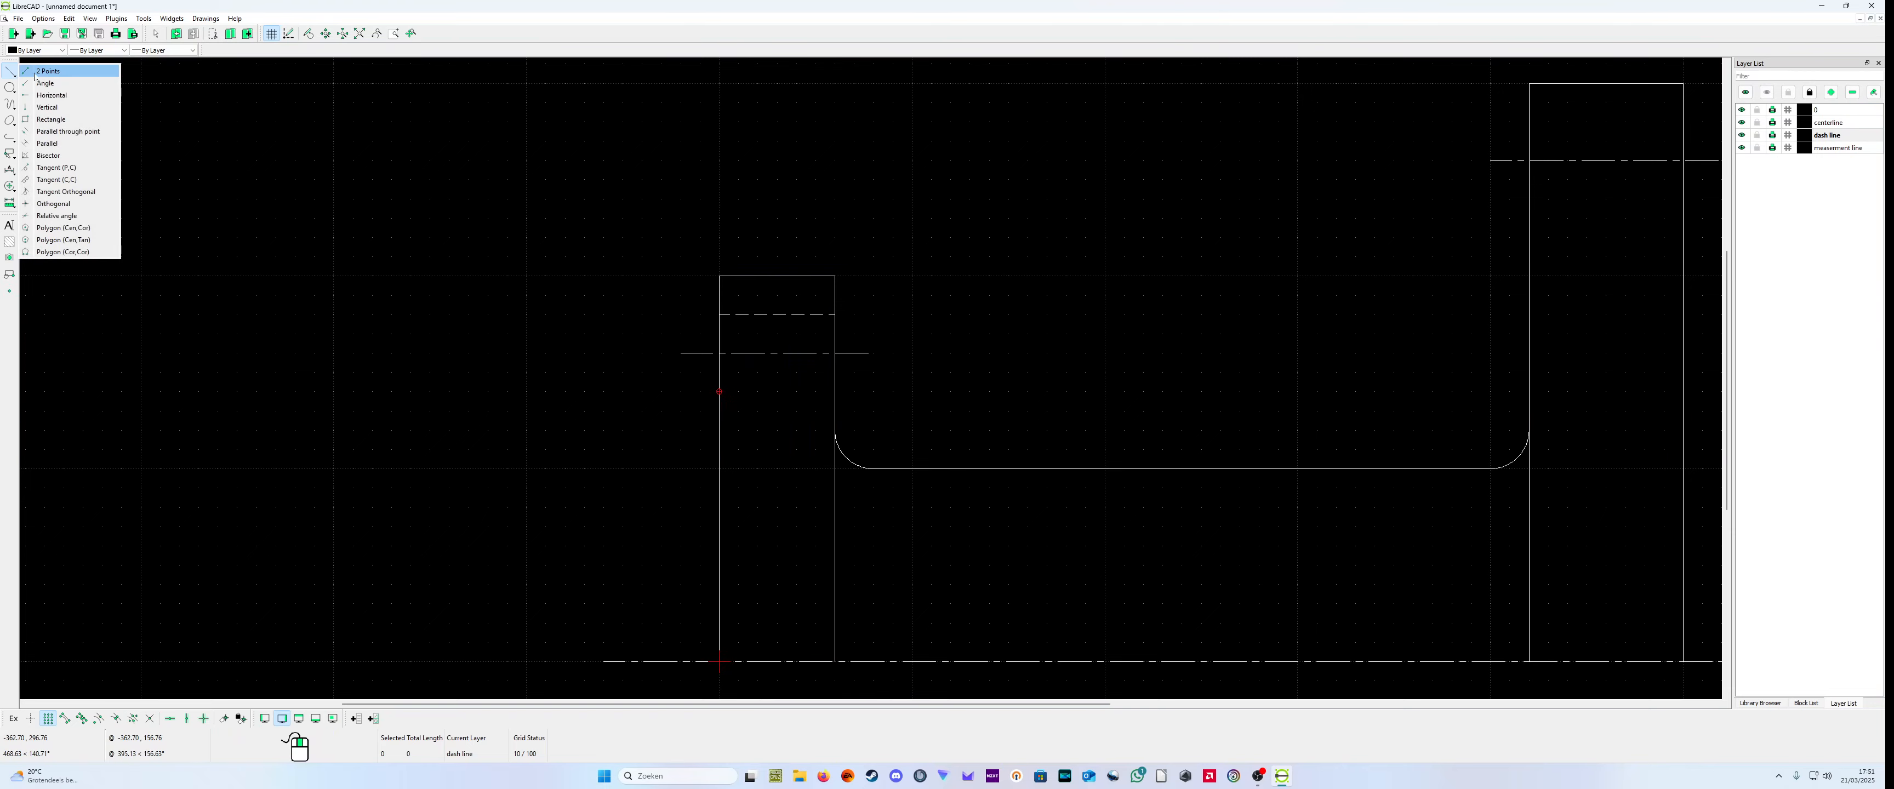
left_click(37, 68)
left_click(719, 390)
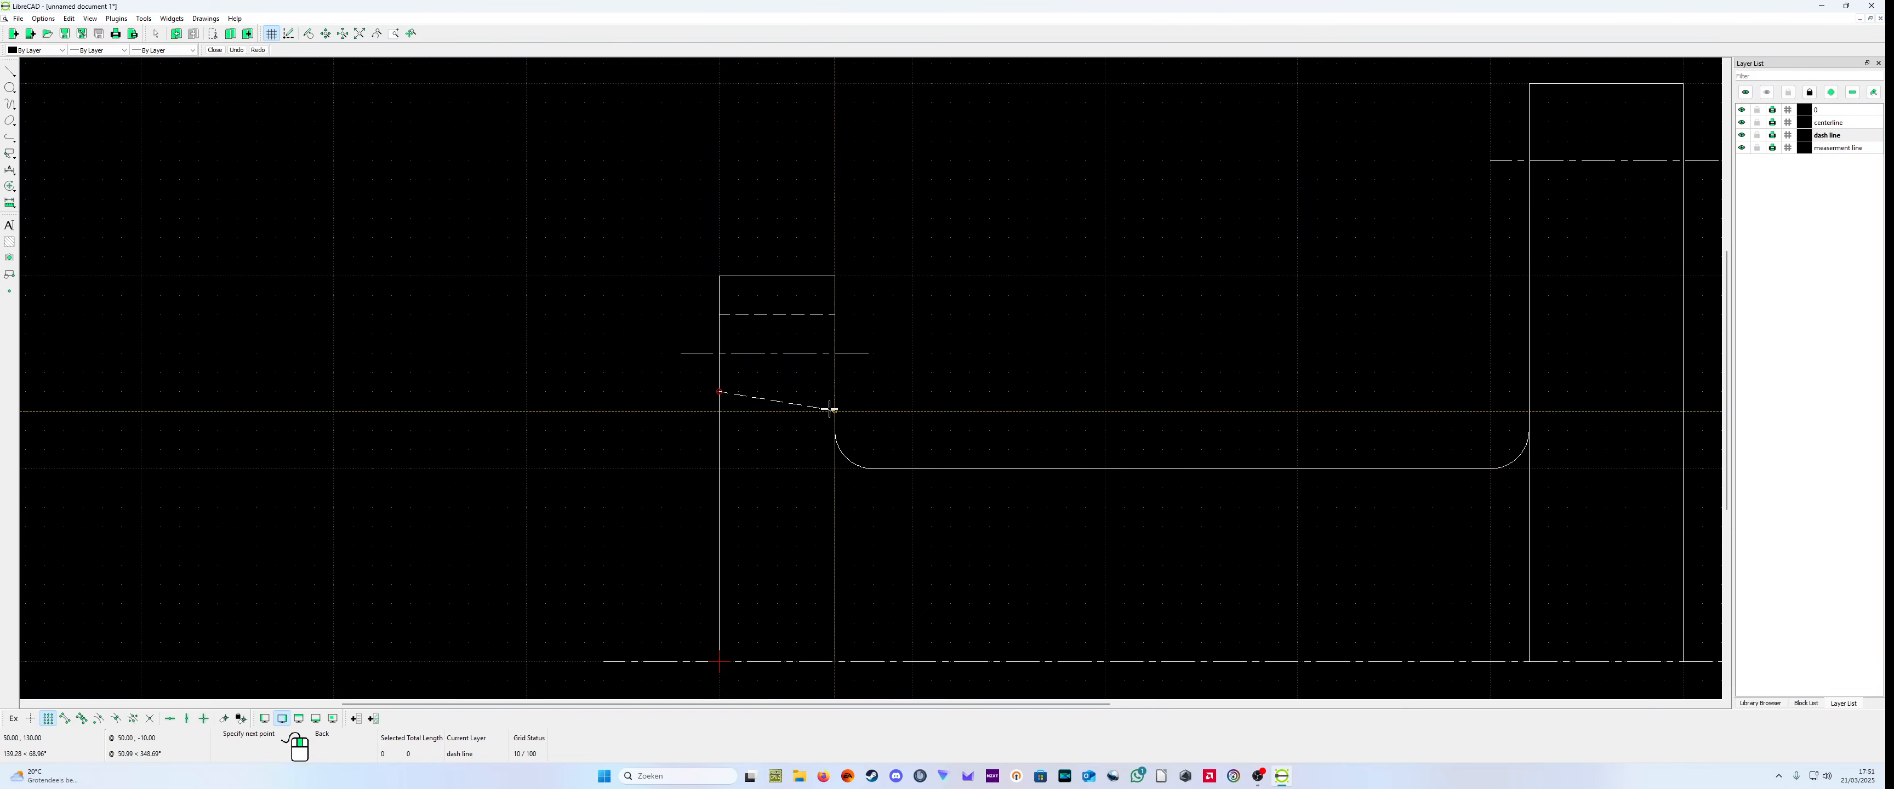
left_click(834, 391)
right_click(835, 391)
scroll(1556, 254, "up", 1)
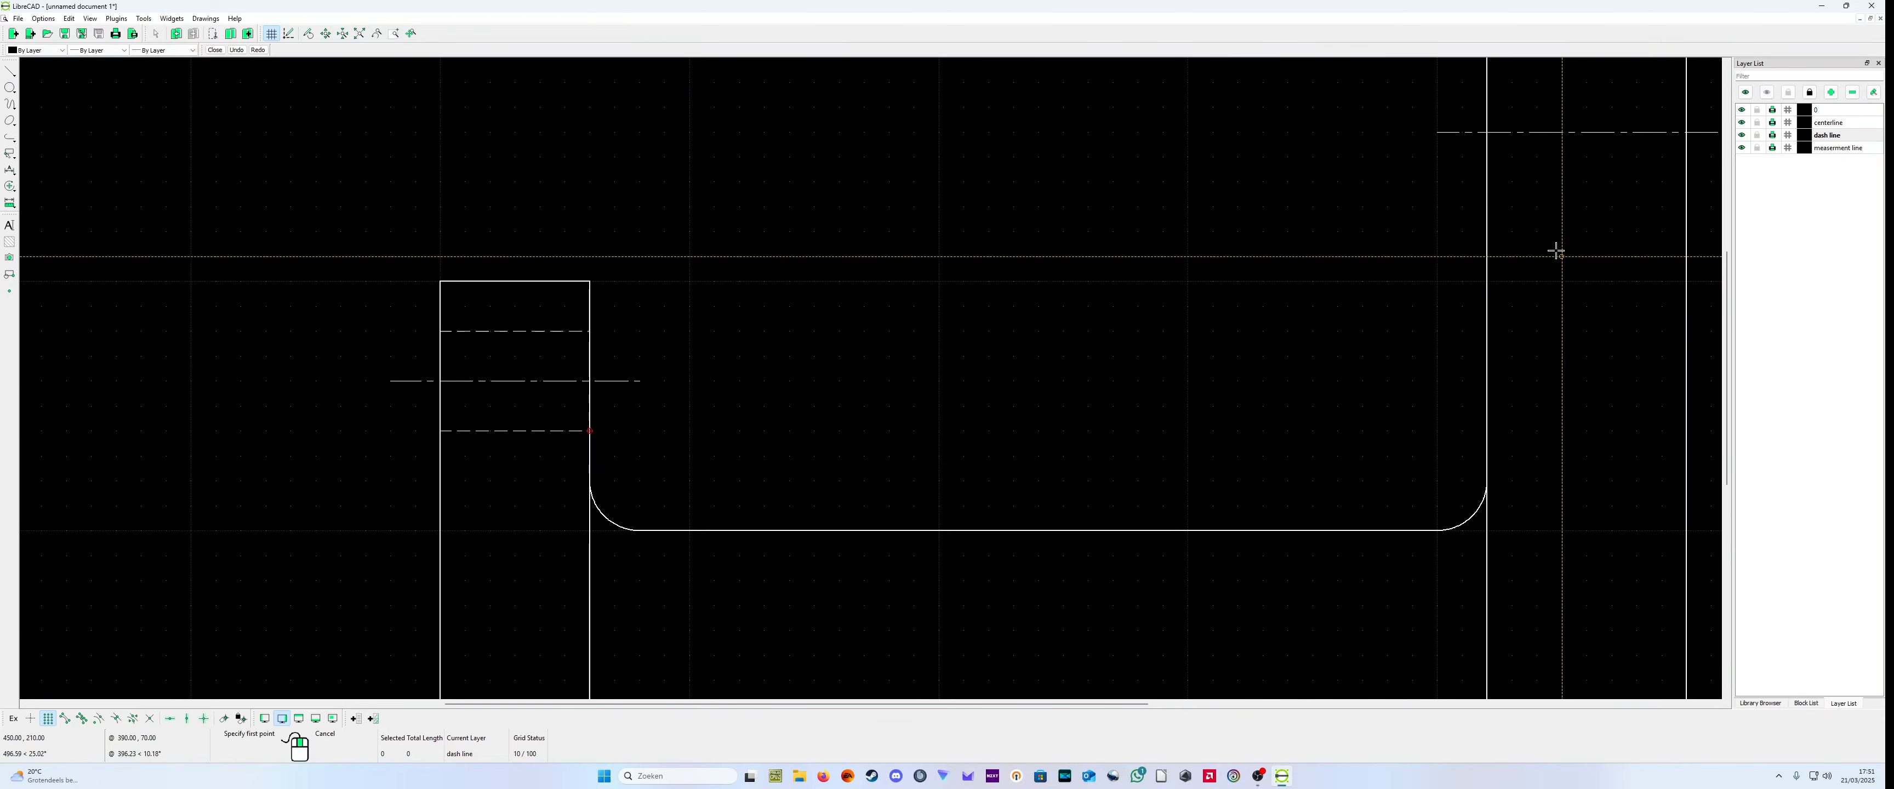
Step: Draw a horizontal dashed line from (420,280) to (500,280) across the right block, above its hole centerline
scroll(1577, 190, "down", 3)
scroll(1315, 174, "up", 1)
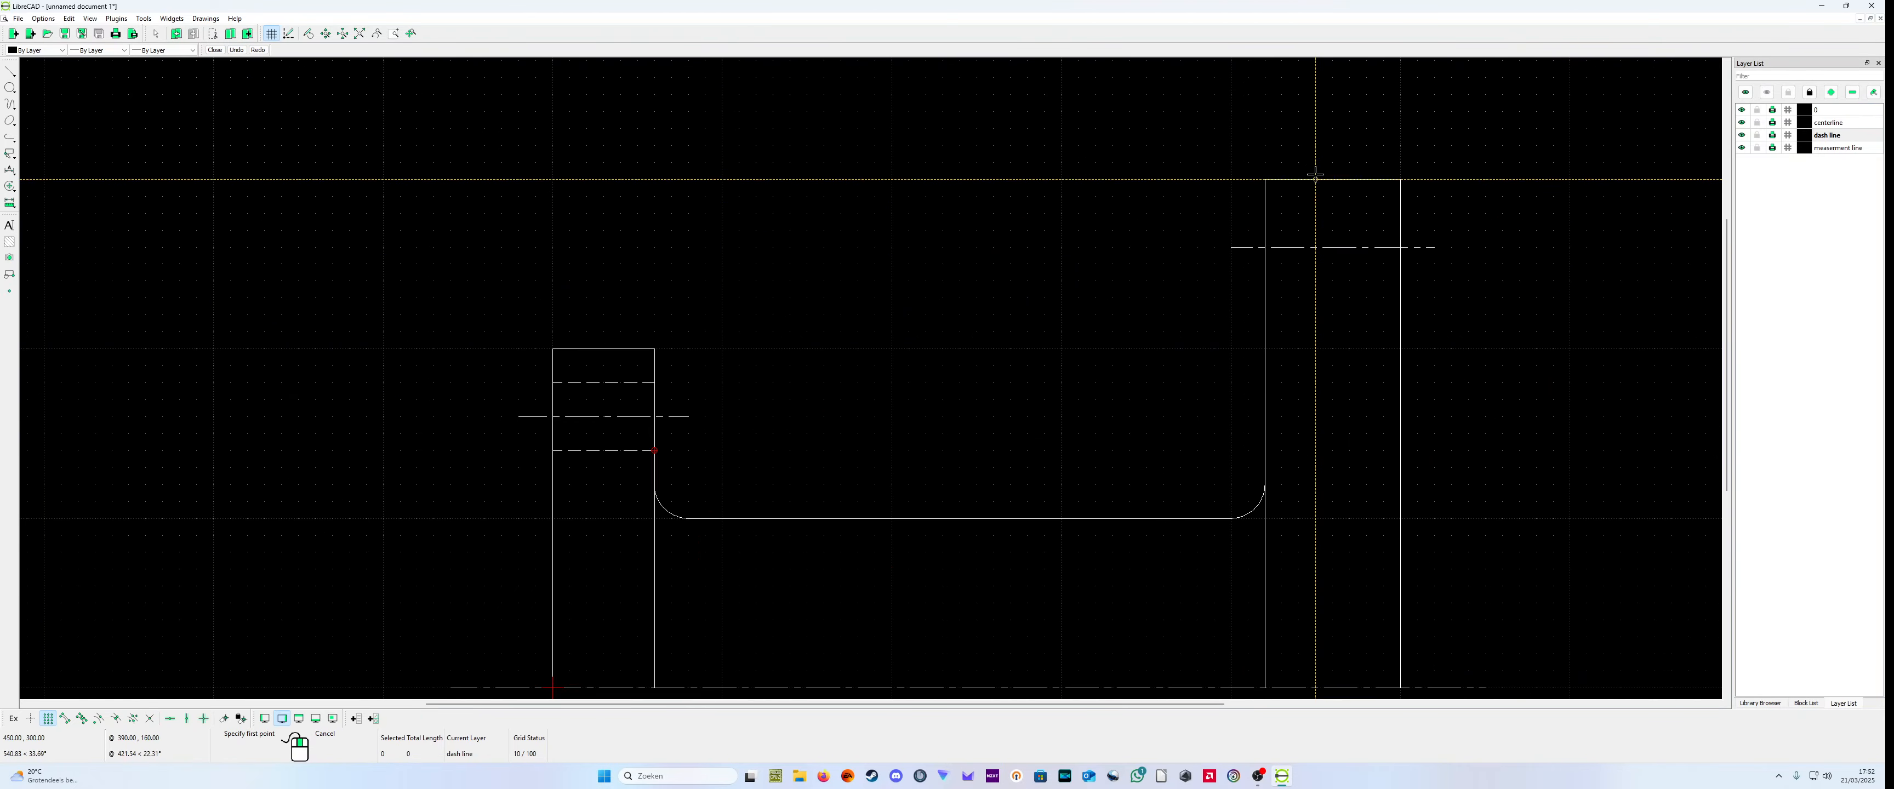
left_click(1265, 211)
left_click(1400, 214)
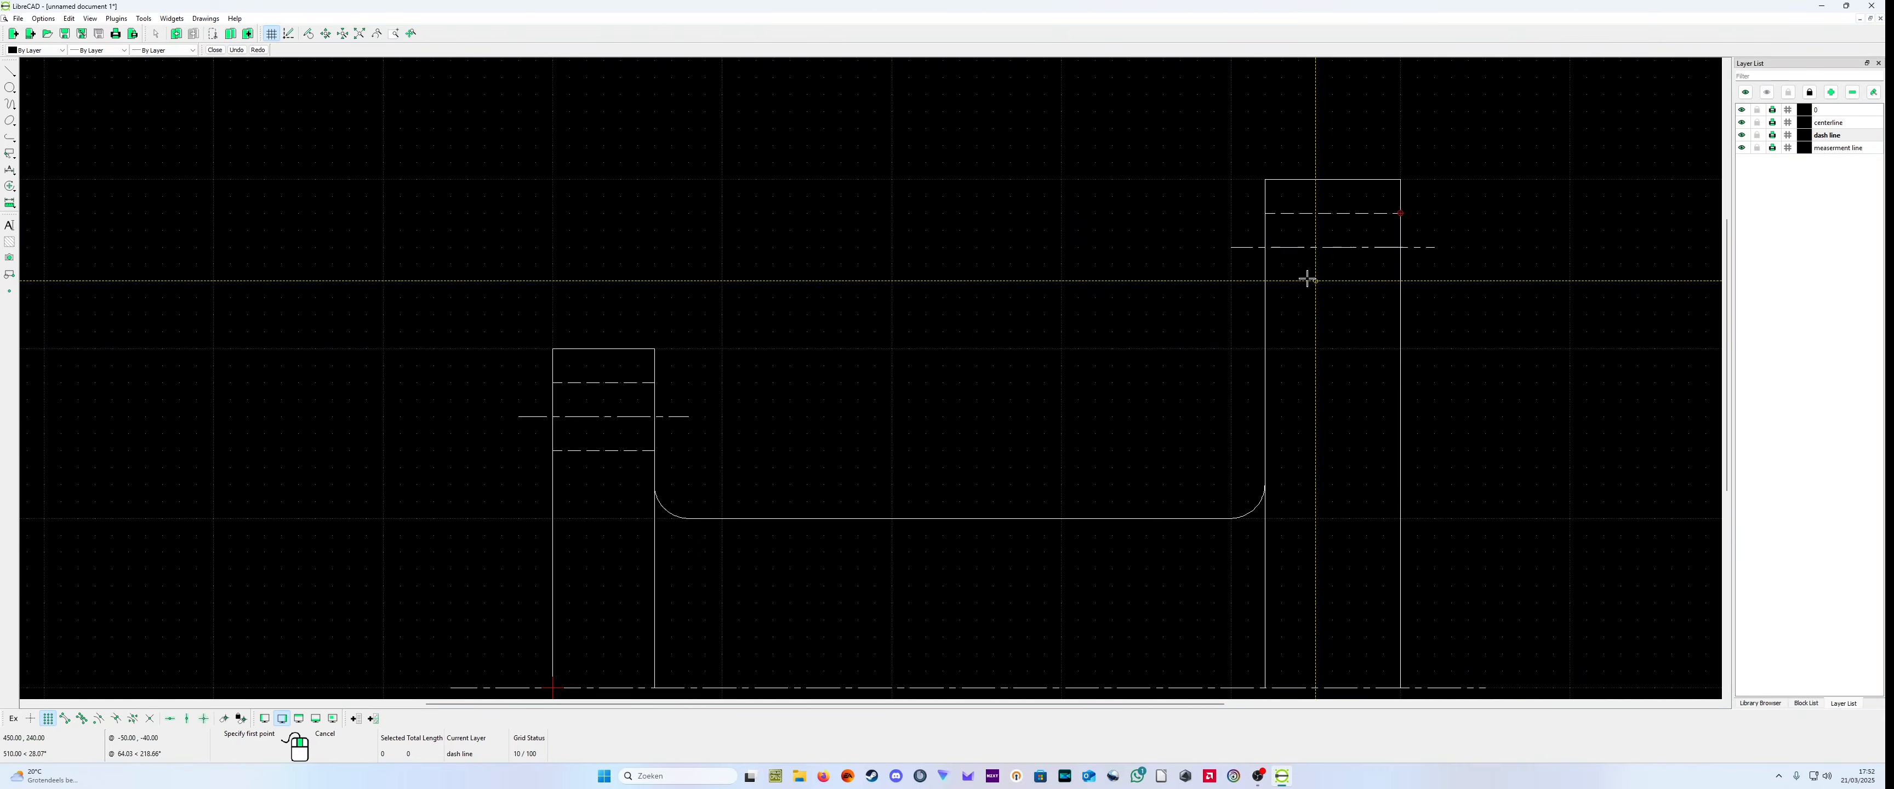
right_click(1268, 291)
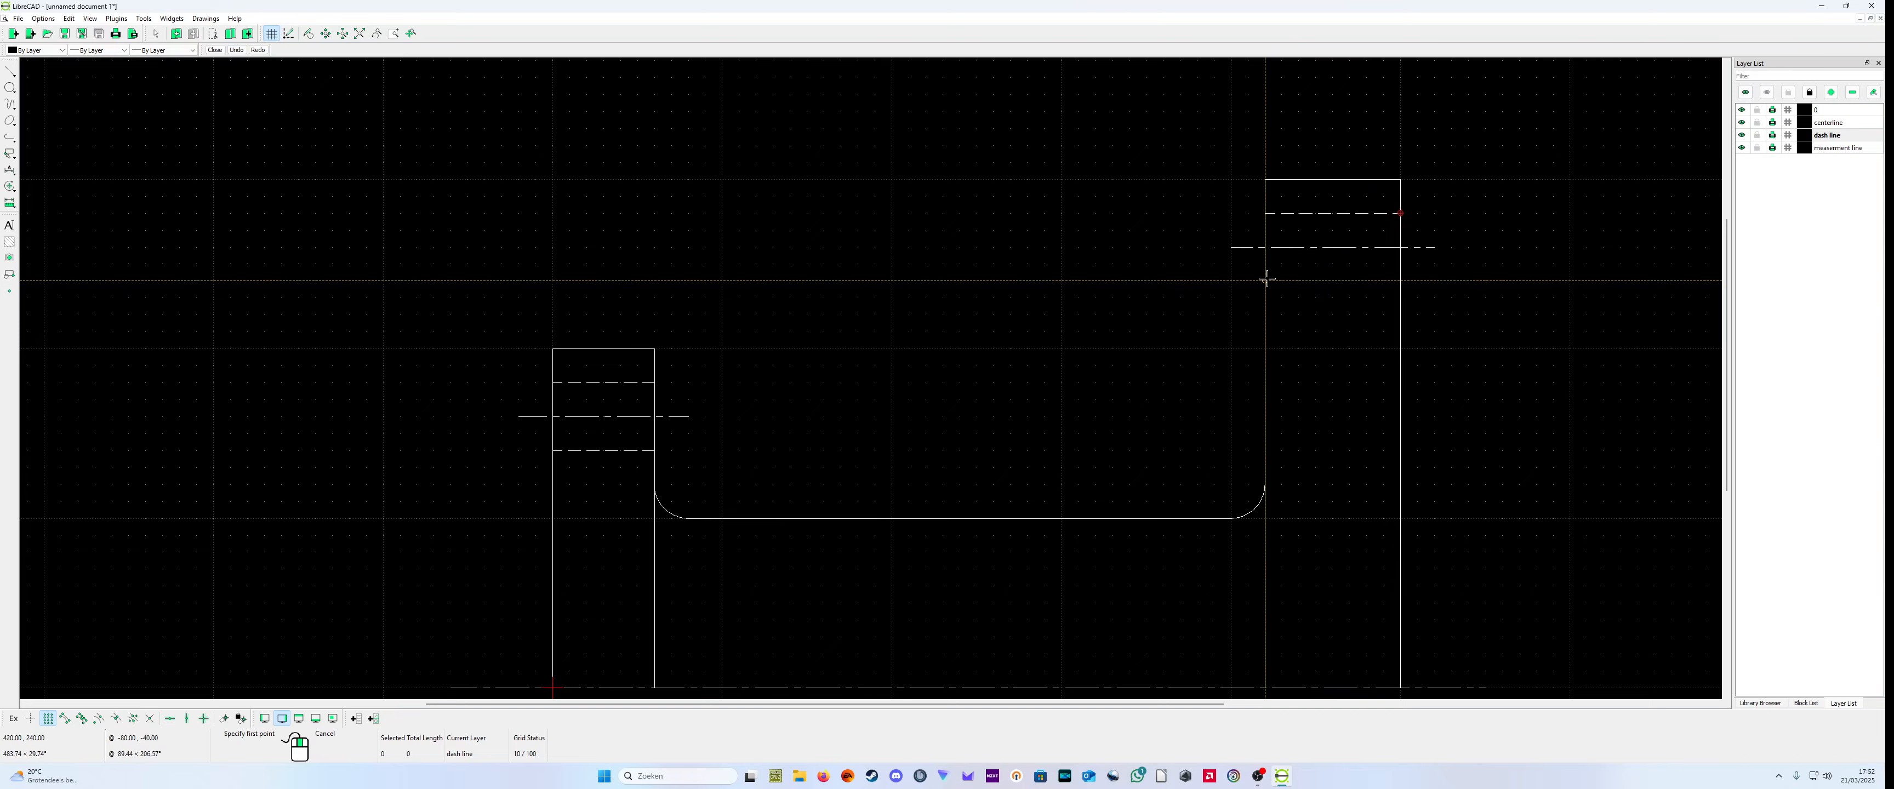
Step: Draw a second dashed horizontal line from (420,240) to (500,240) below the right block's hole centerline
left_click(1265, 280)
left_click(1400, 282)
right_click(1423, 282)
scroll(1441, 338, "down", 3)
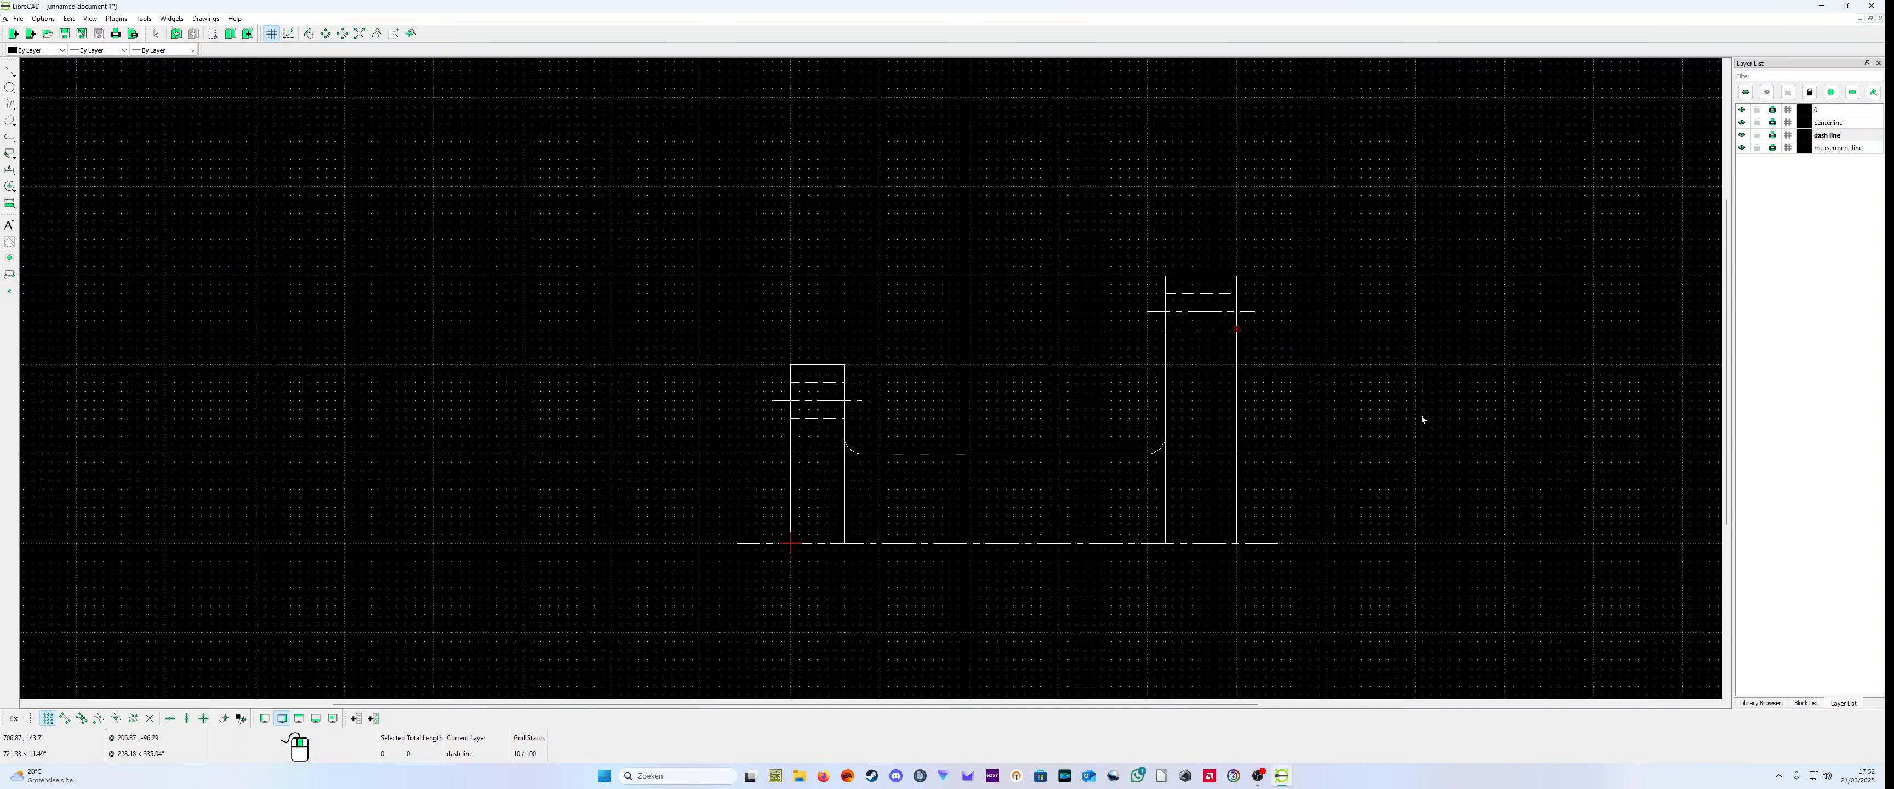
scroll(1397, 412, "up", 3)
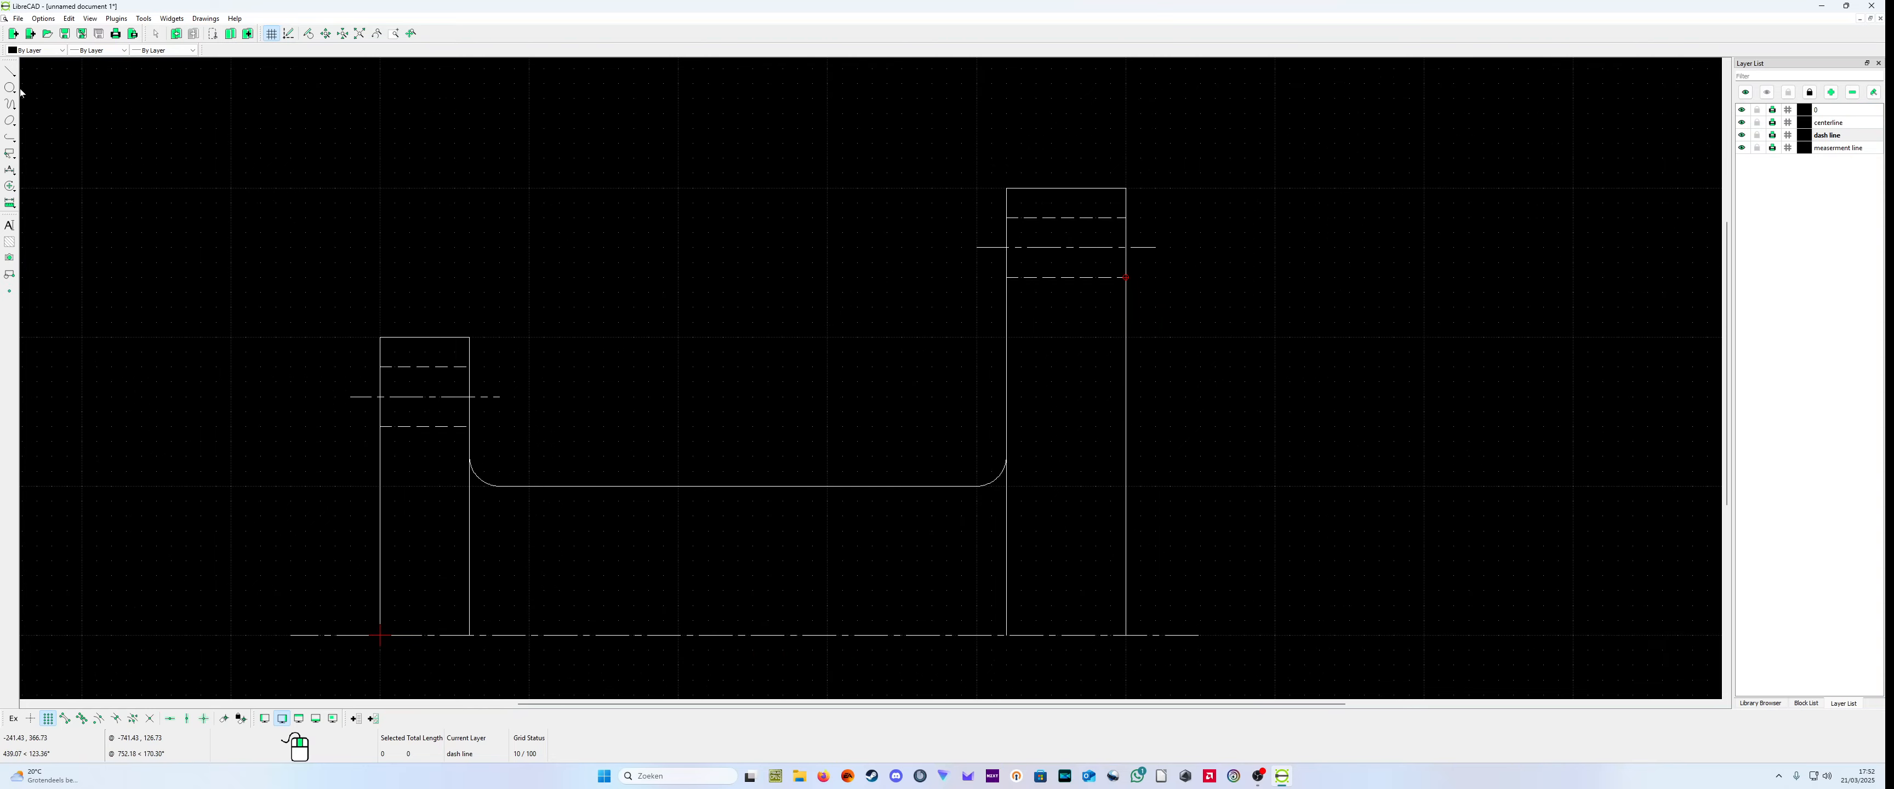
left_click(10, 72)
left_click(48, 70)
scroll(1217, 349, "up", 4)
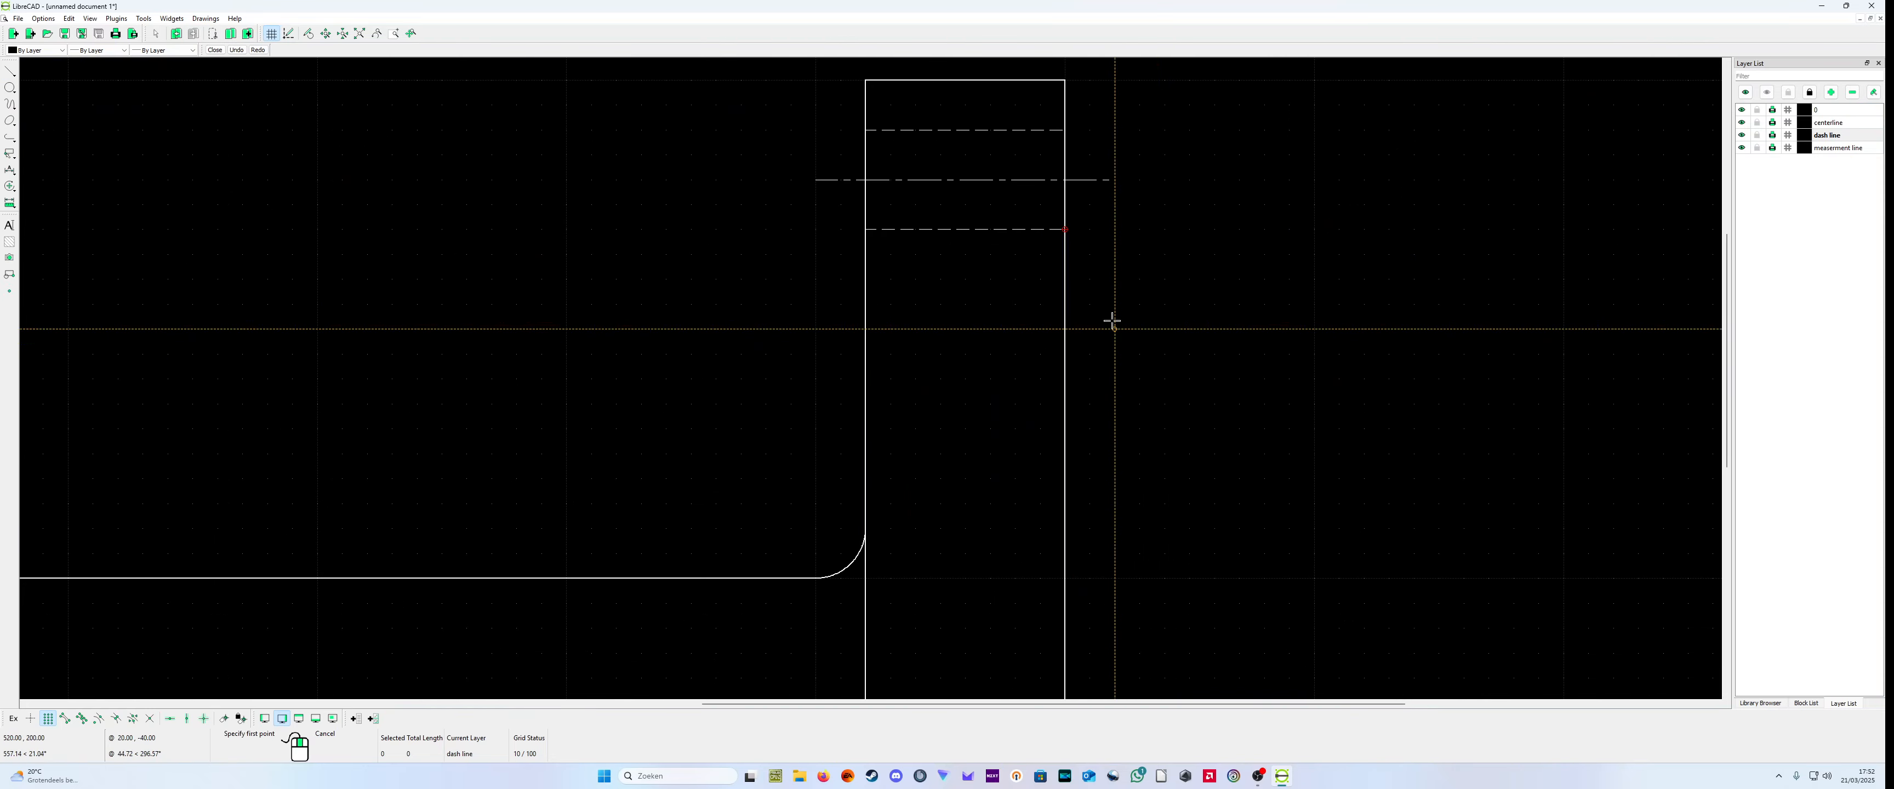
left_click(1065, 280)
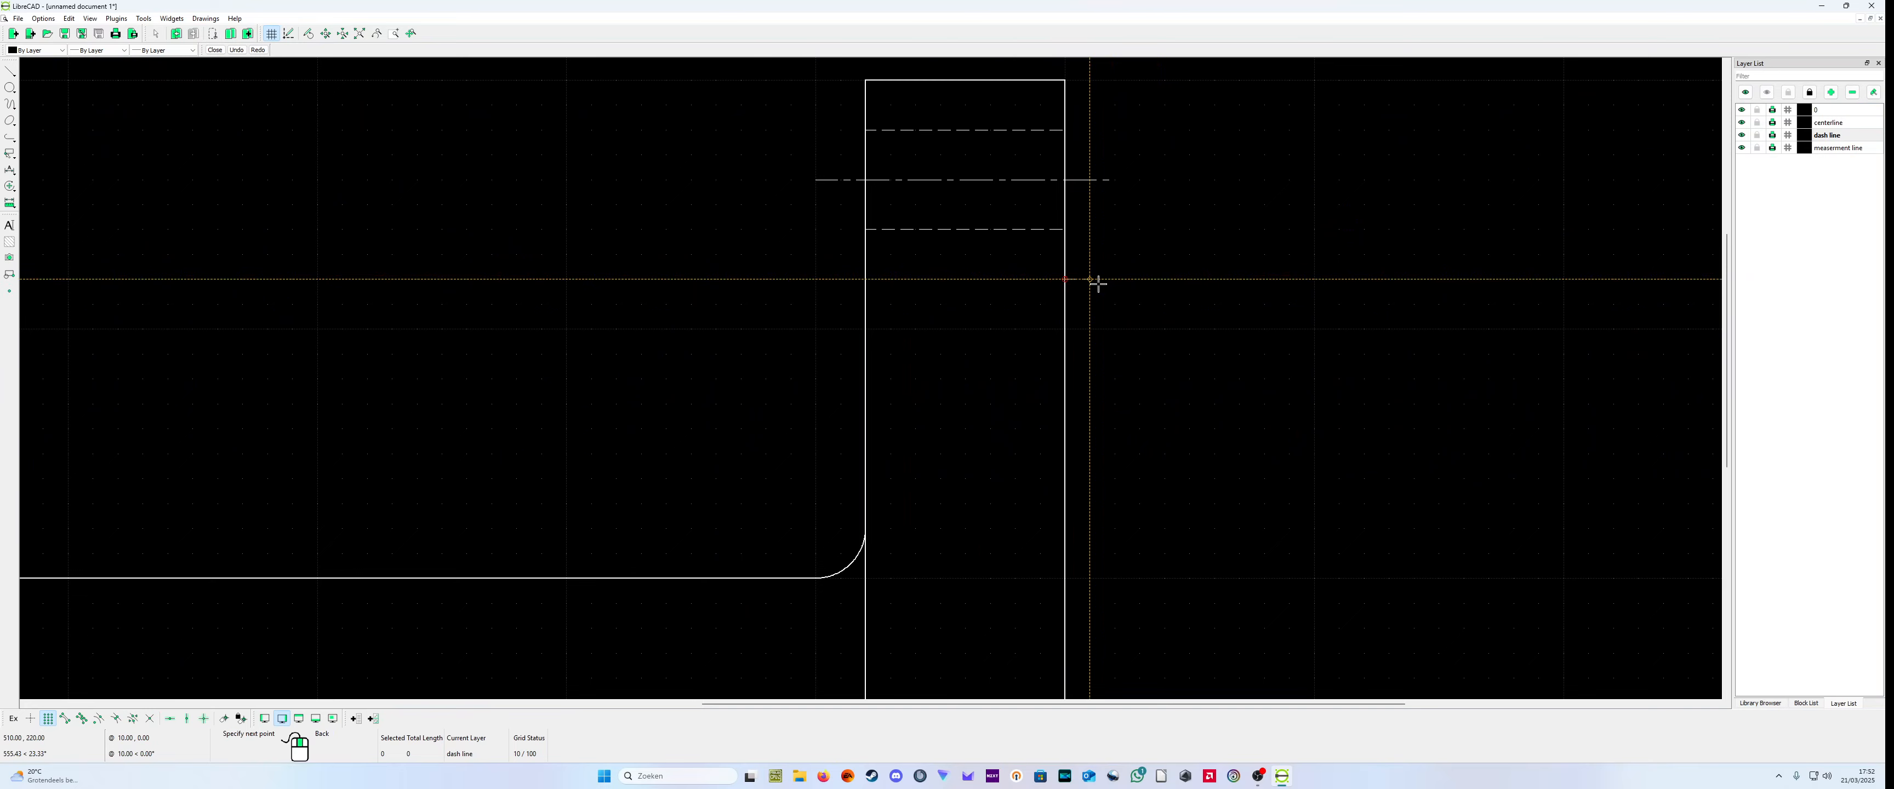
scroll(1076, 609, "down", 2)
right_click(1087, 570)
right_click(1055, 450)
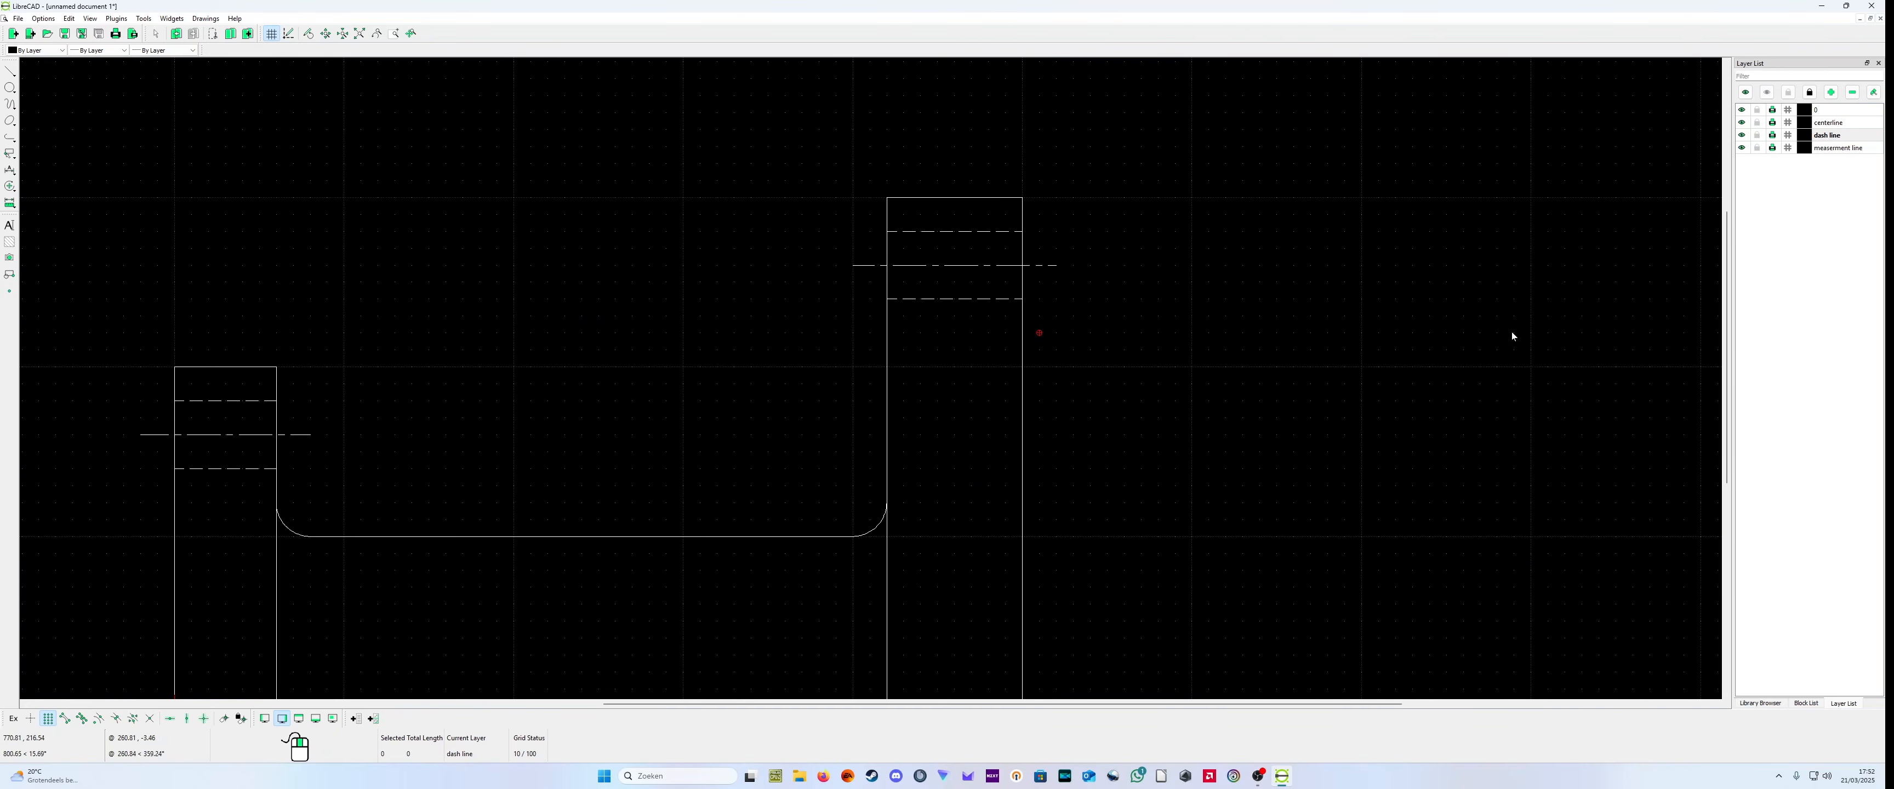
Step: Make layer 0 current and draw connected lines from (500,220) to (510,220) and down to (510,0) beside the right block
left_click(1829, 115)
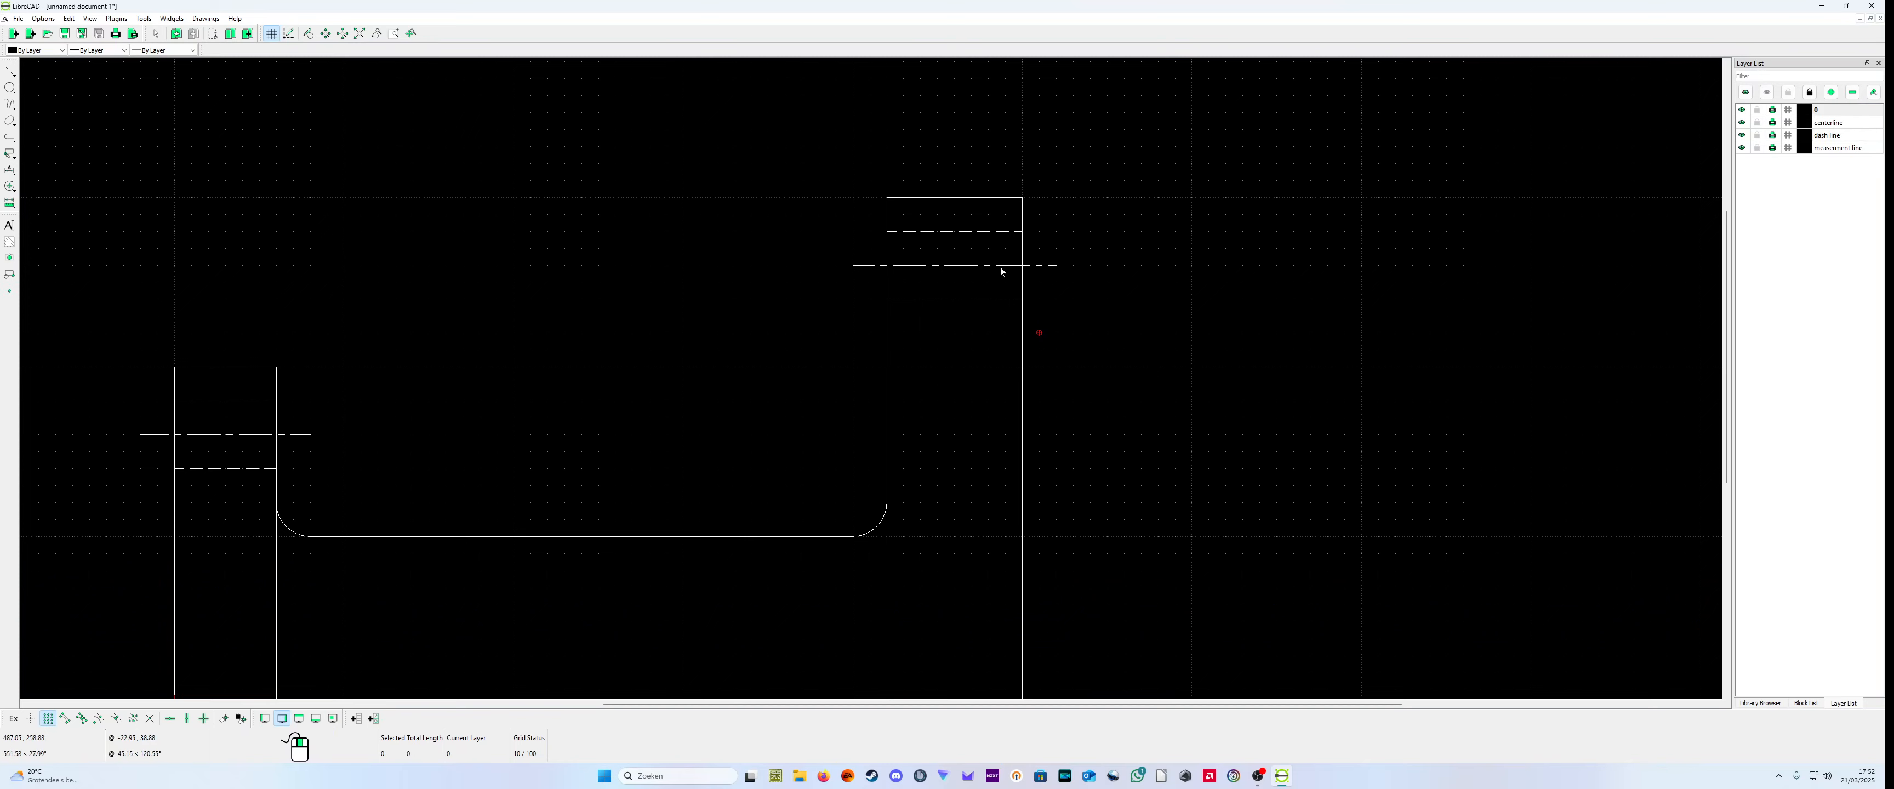
left_click(14, 72)
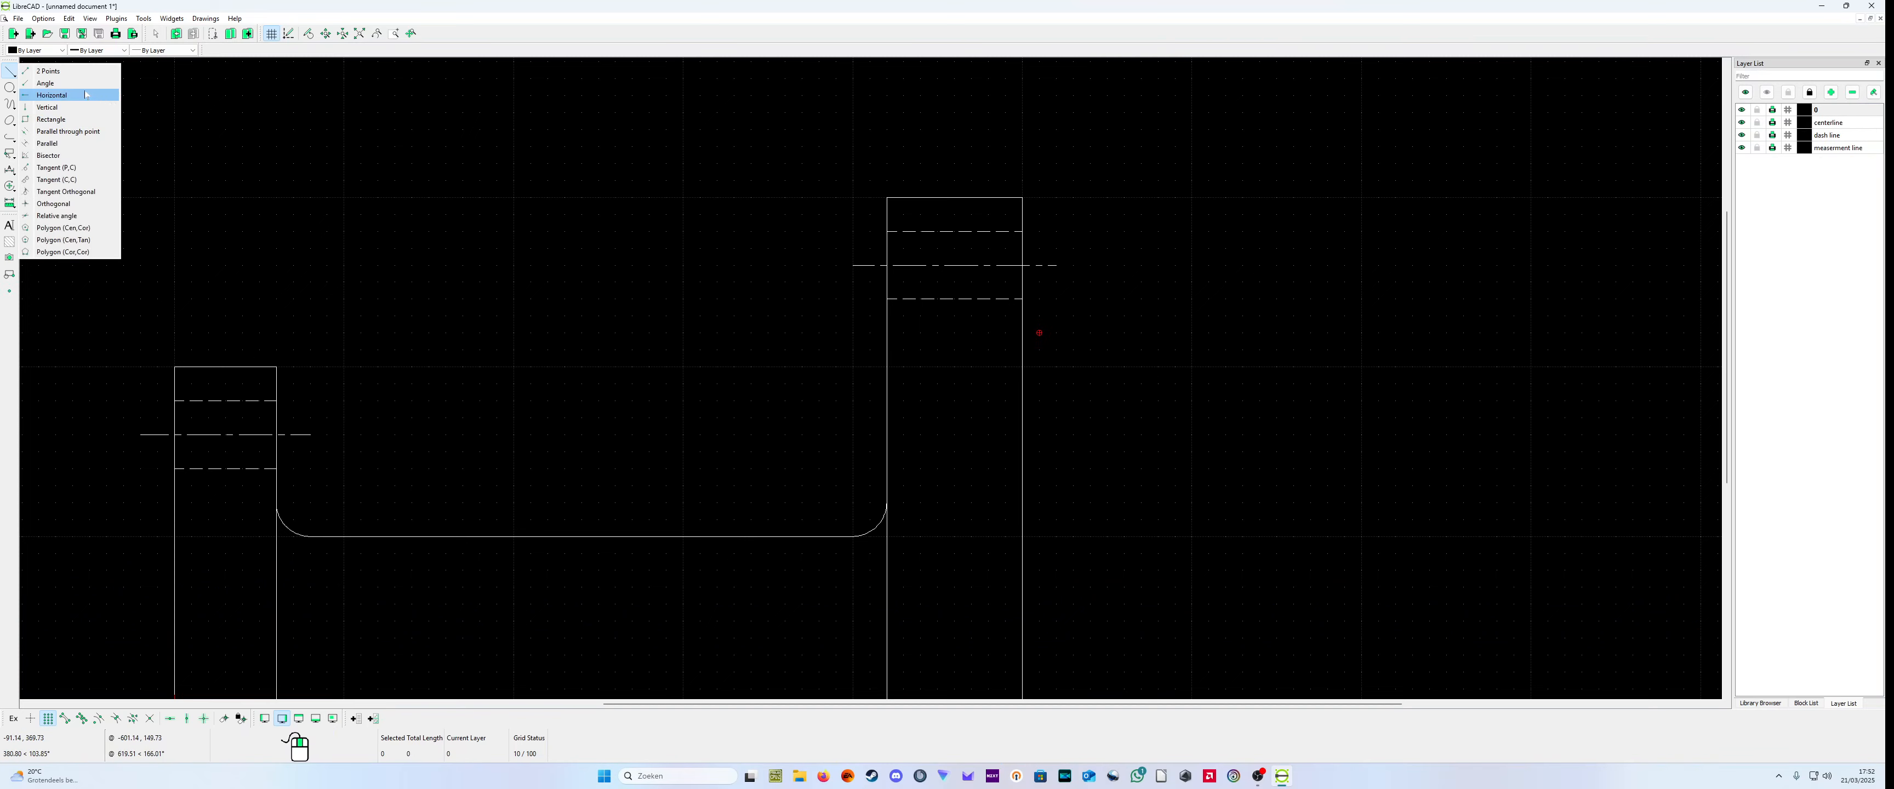
left_click(44, 73)
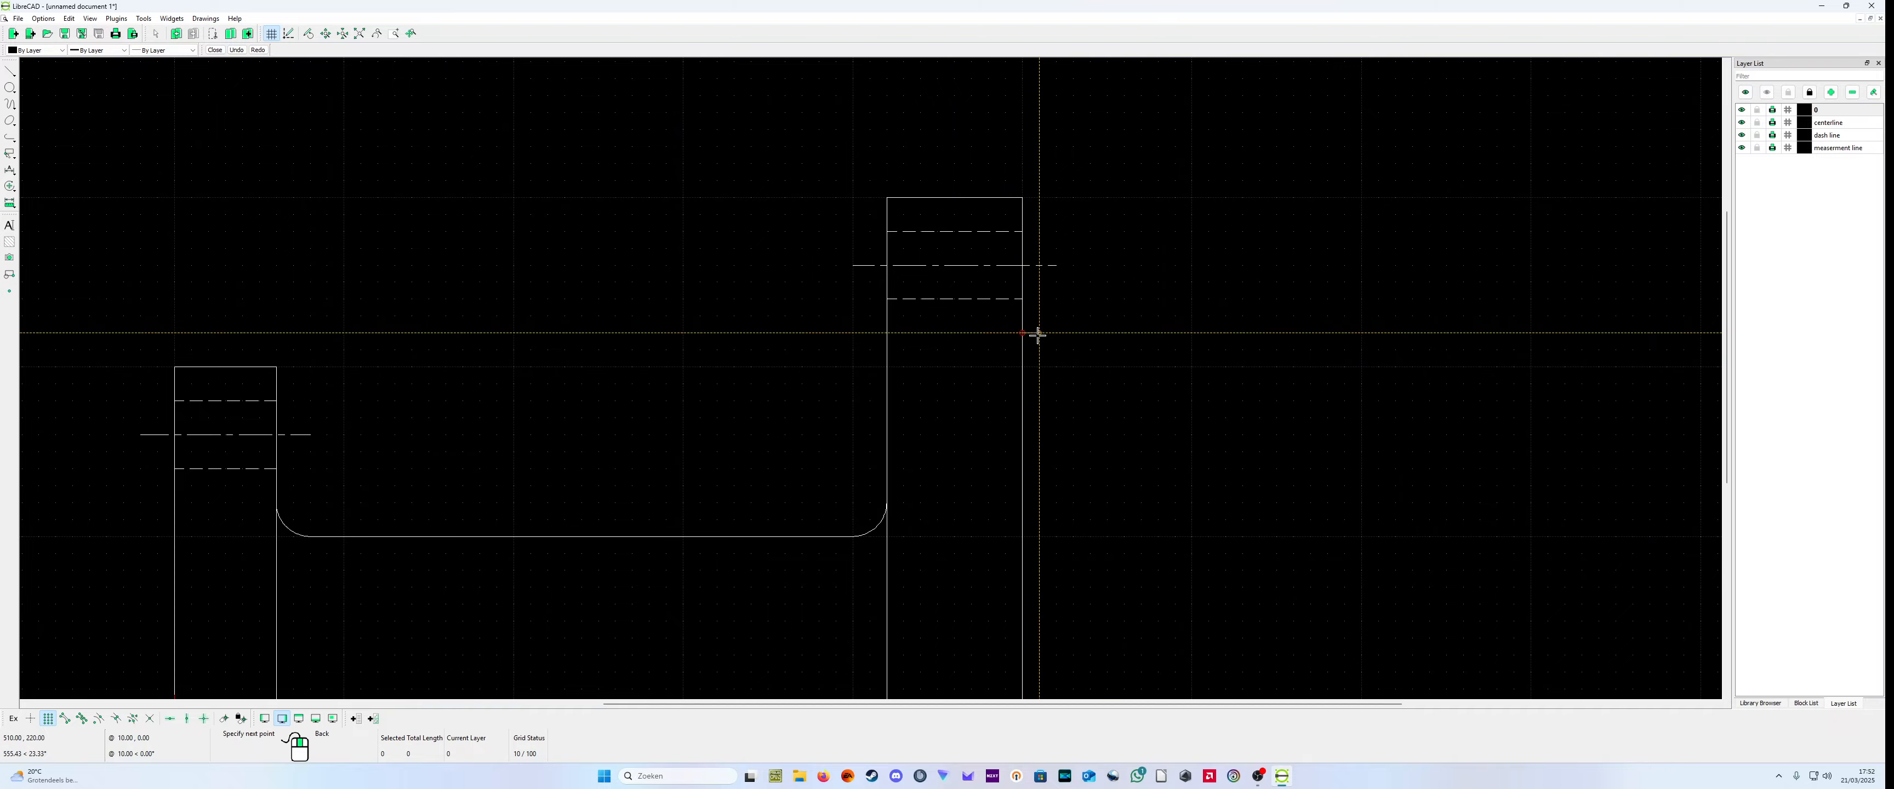
left_click(1039, 332)
scroll(1056, 619, "down", 3)
scroll(952, 552, "up", 3)
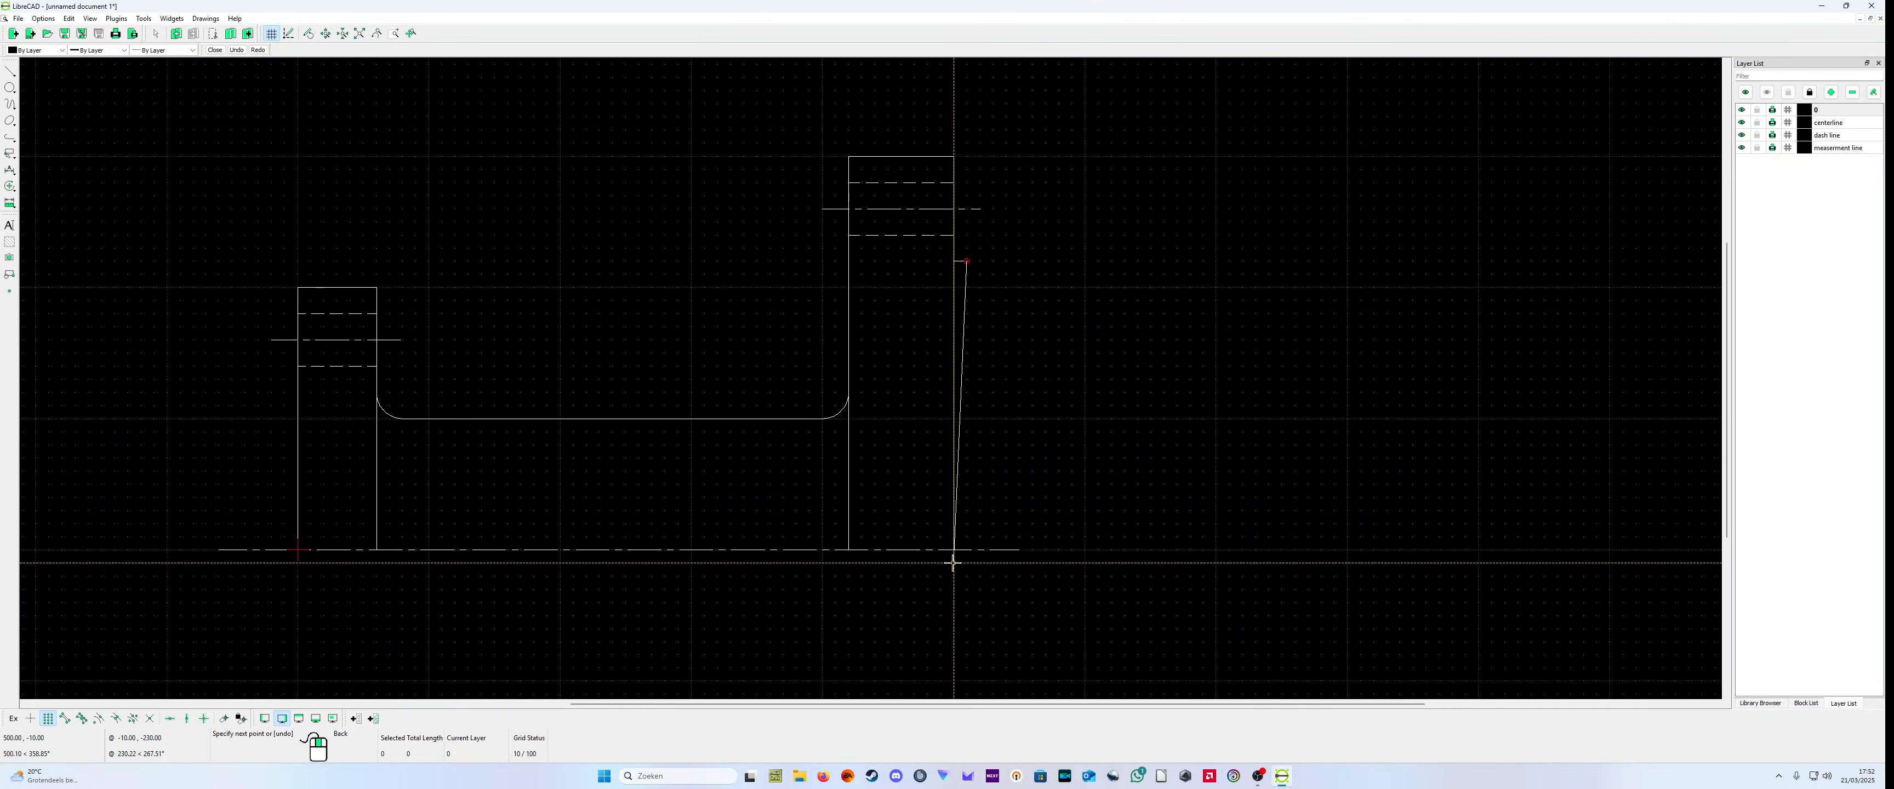
left_click(962, 546)
right_click(962, 546)
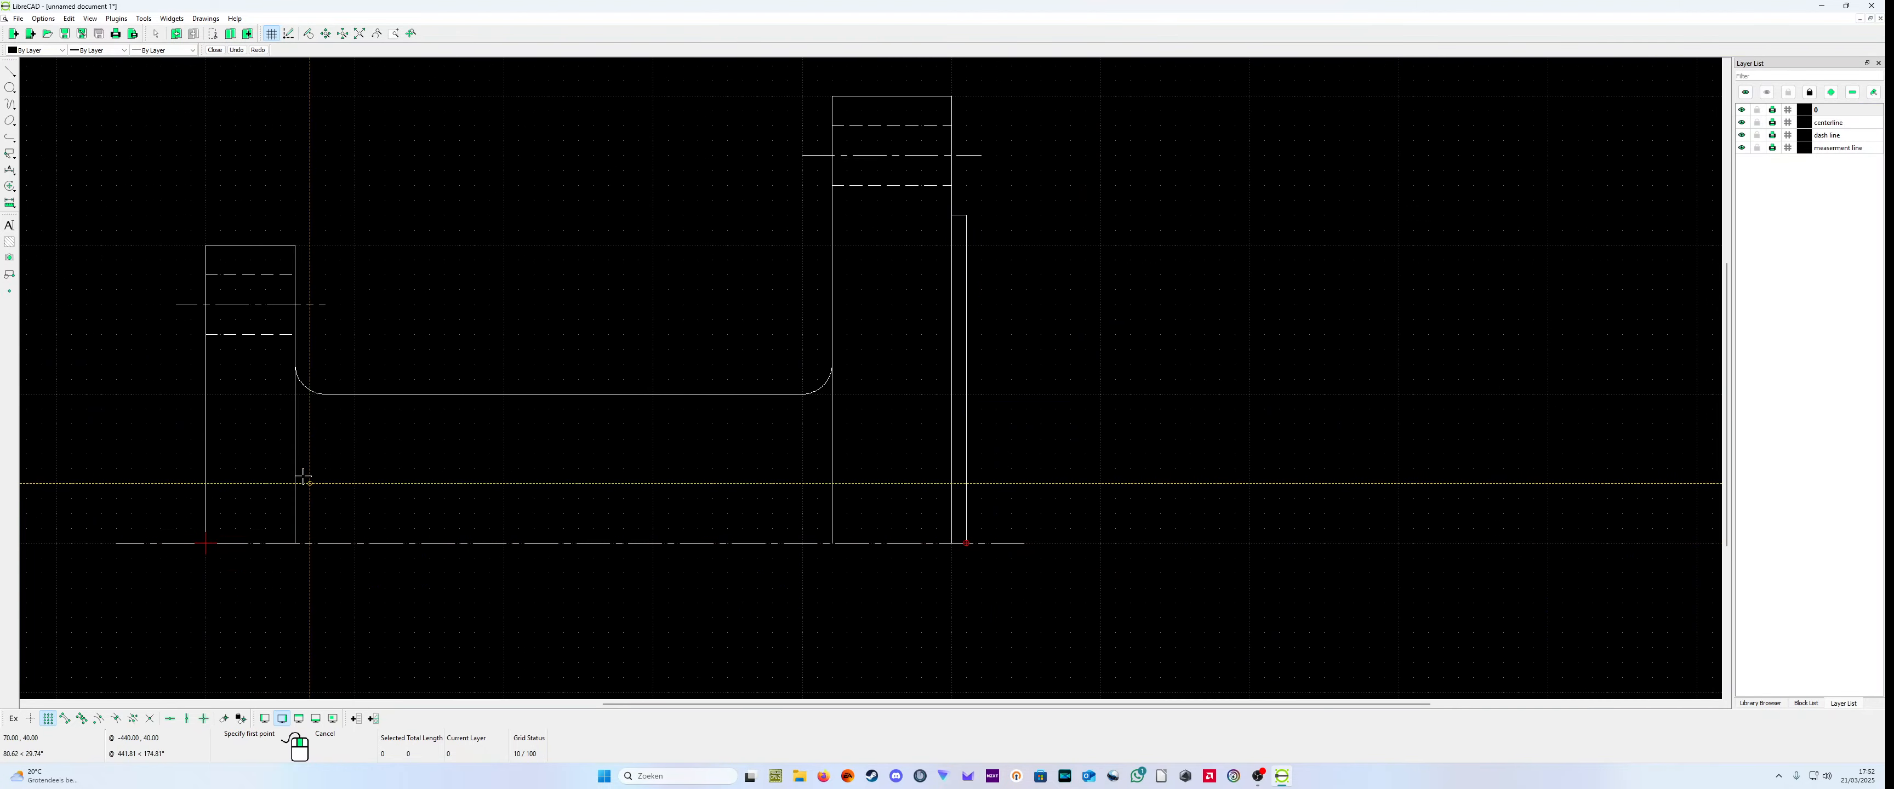
Step: Draw connected lines from (0,120) to (-10,120) and down to (-10,0) along the left block's outer face
middle_click_drag(178, 390, 241, 381)
left_click(254, 355)
left_click(250, 535)
right_click(249, 528)
right_click(250, 528)
scroll(198, 419, "down", 1)
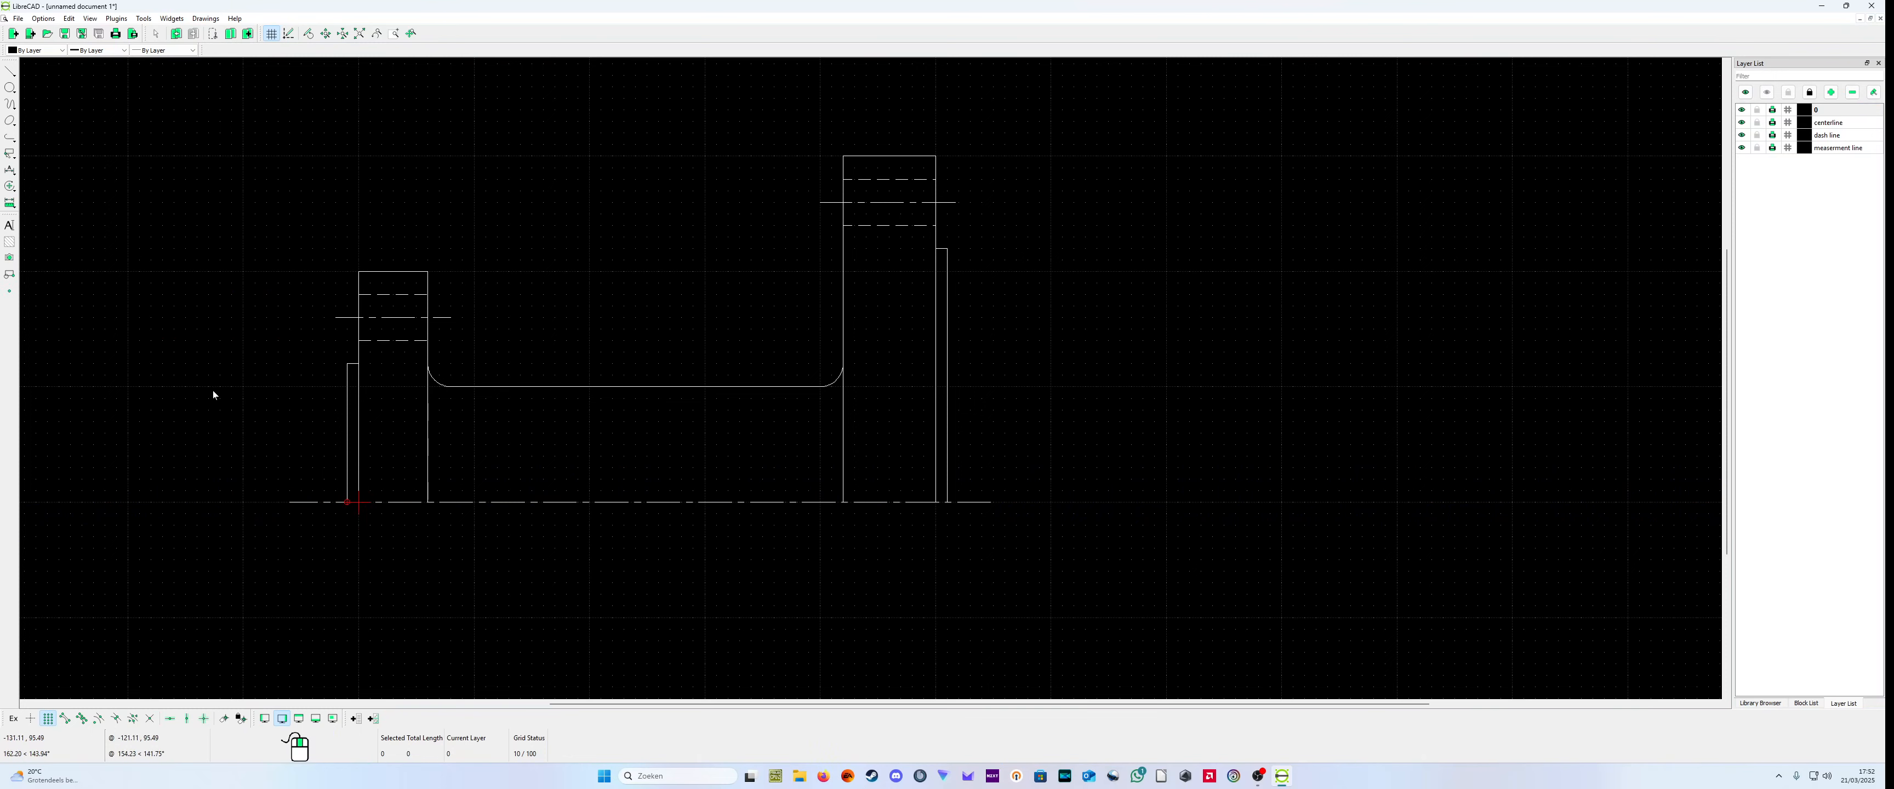
Step: Mirror all of the half-profile except the long main centerline about that centerline, from (120,0) to (430,0), keeping the original
mouse_move(190, 213)
left_mouse_down()
mouse_move(254, 261)
mouse_move(1026, 446)
mouse_move(1091, 532)
left_mouse_up()
left_click(844, 290)
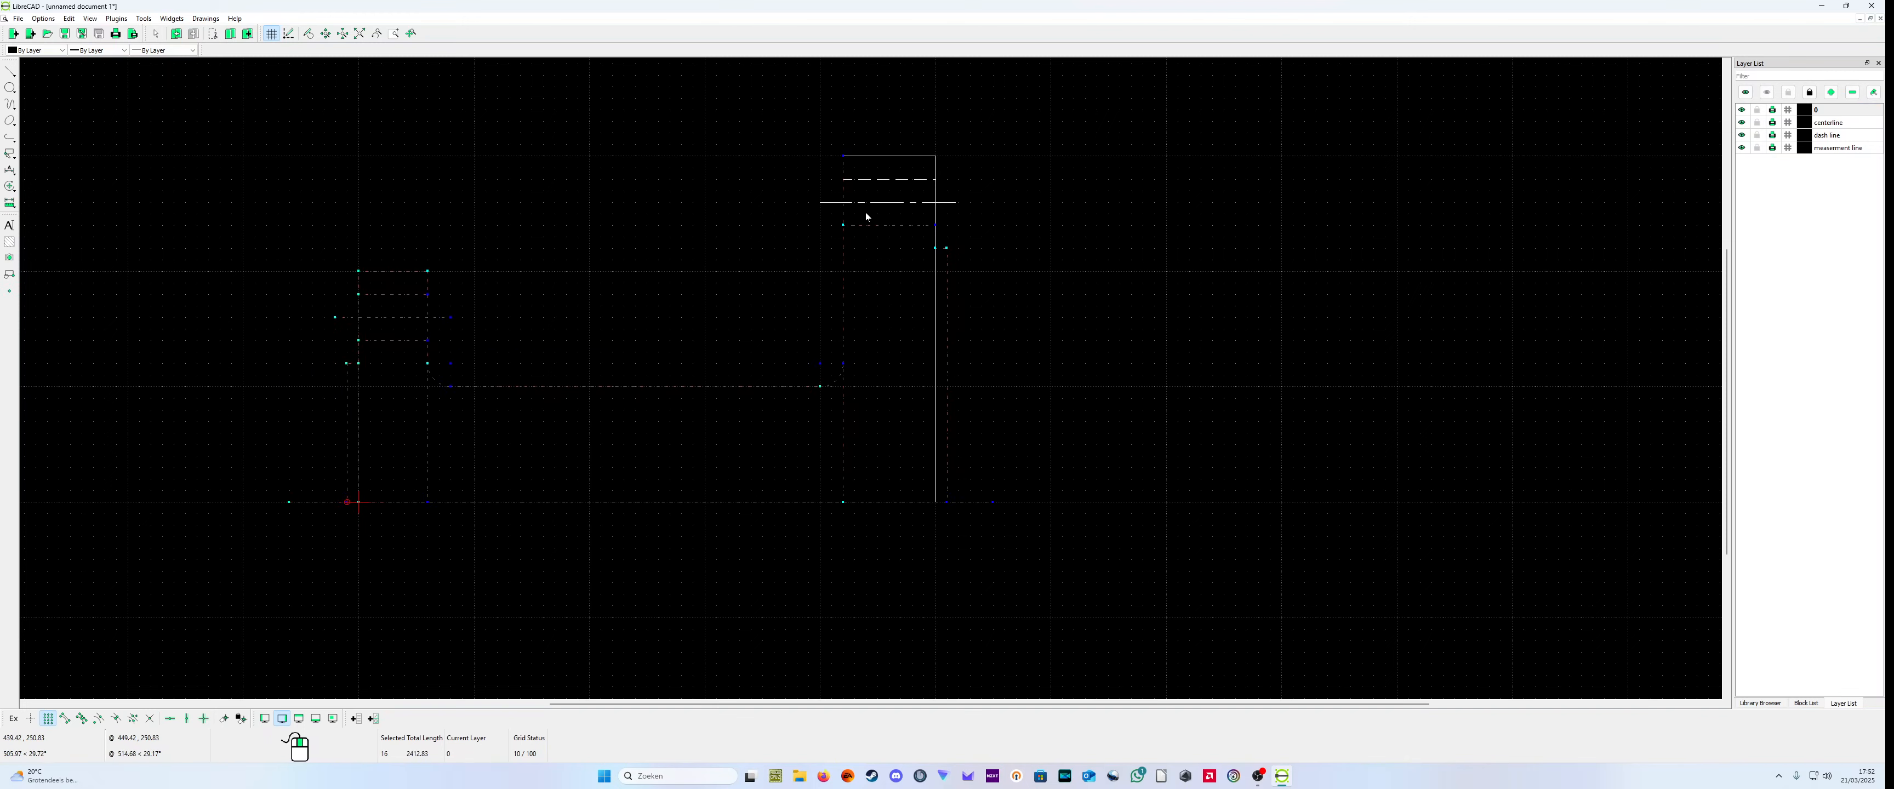
left_click(900, 180)
left_click(916, 156)
left_click(936, 199)
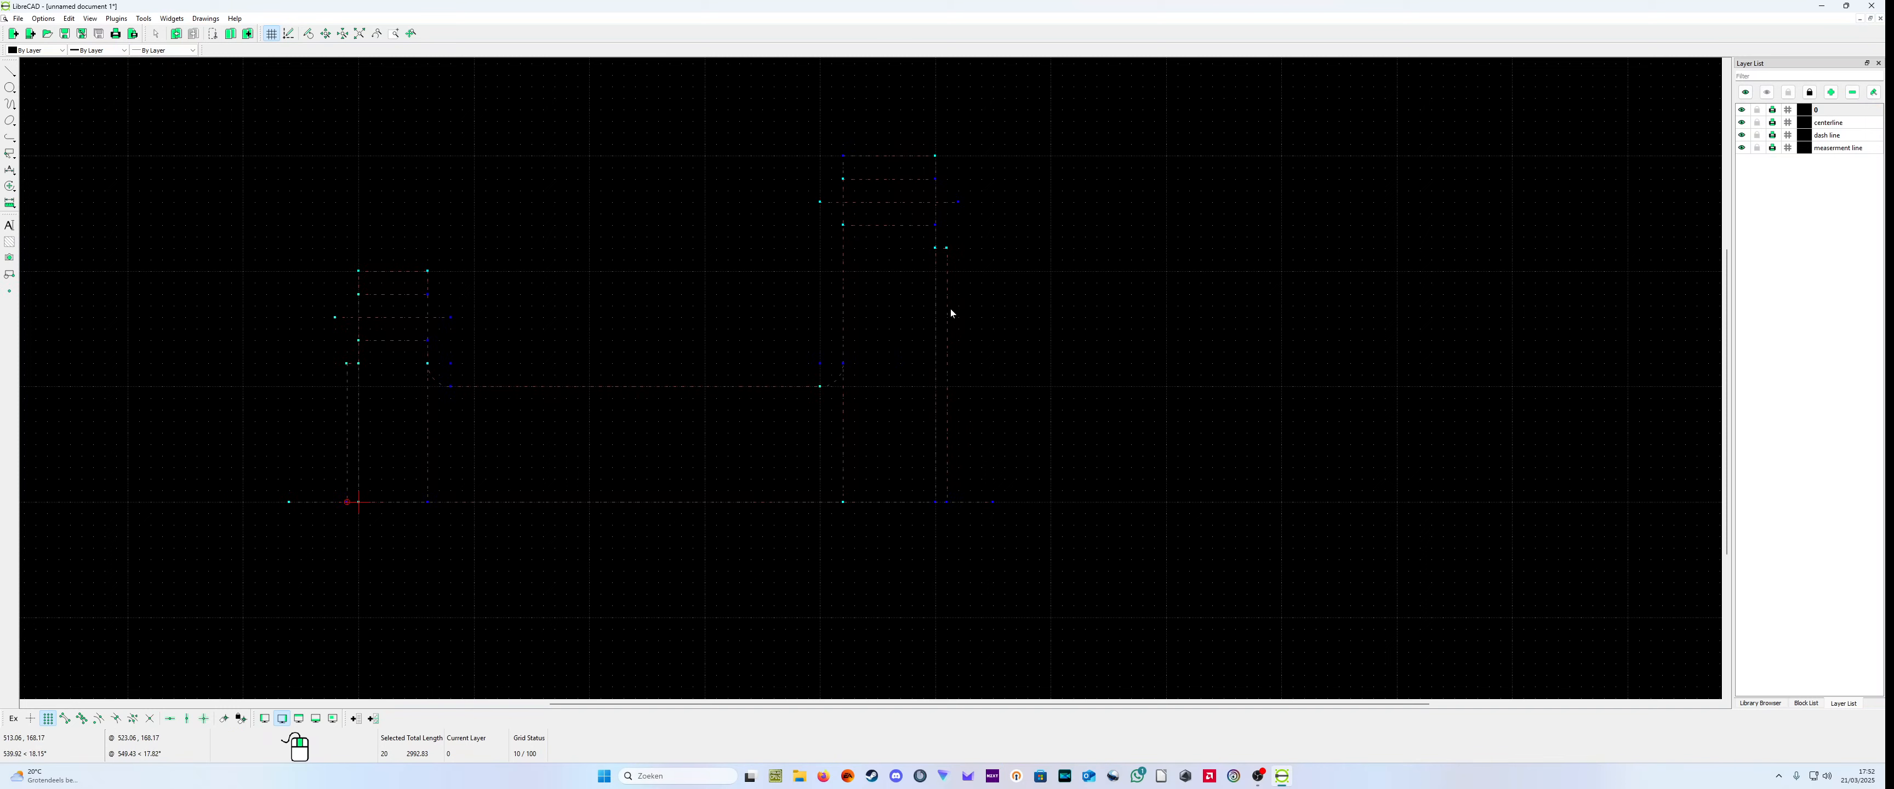
left_click(695, 502)
left_click(145, 19)
mouse_move(167, 125)
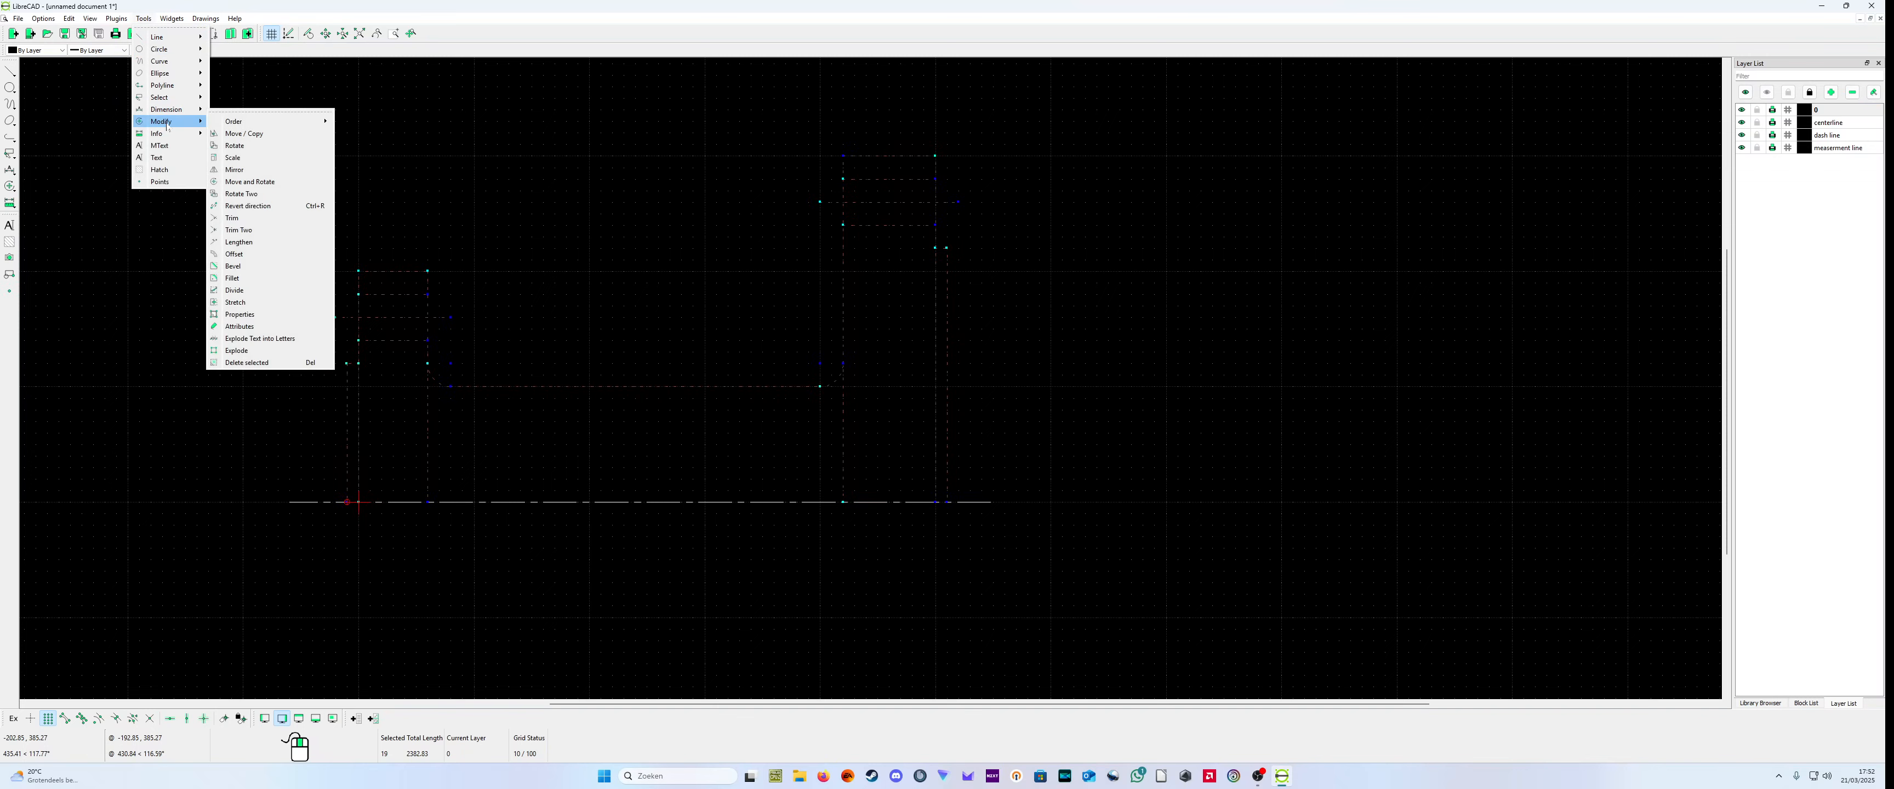
left_click(285, 174)
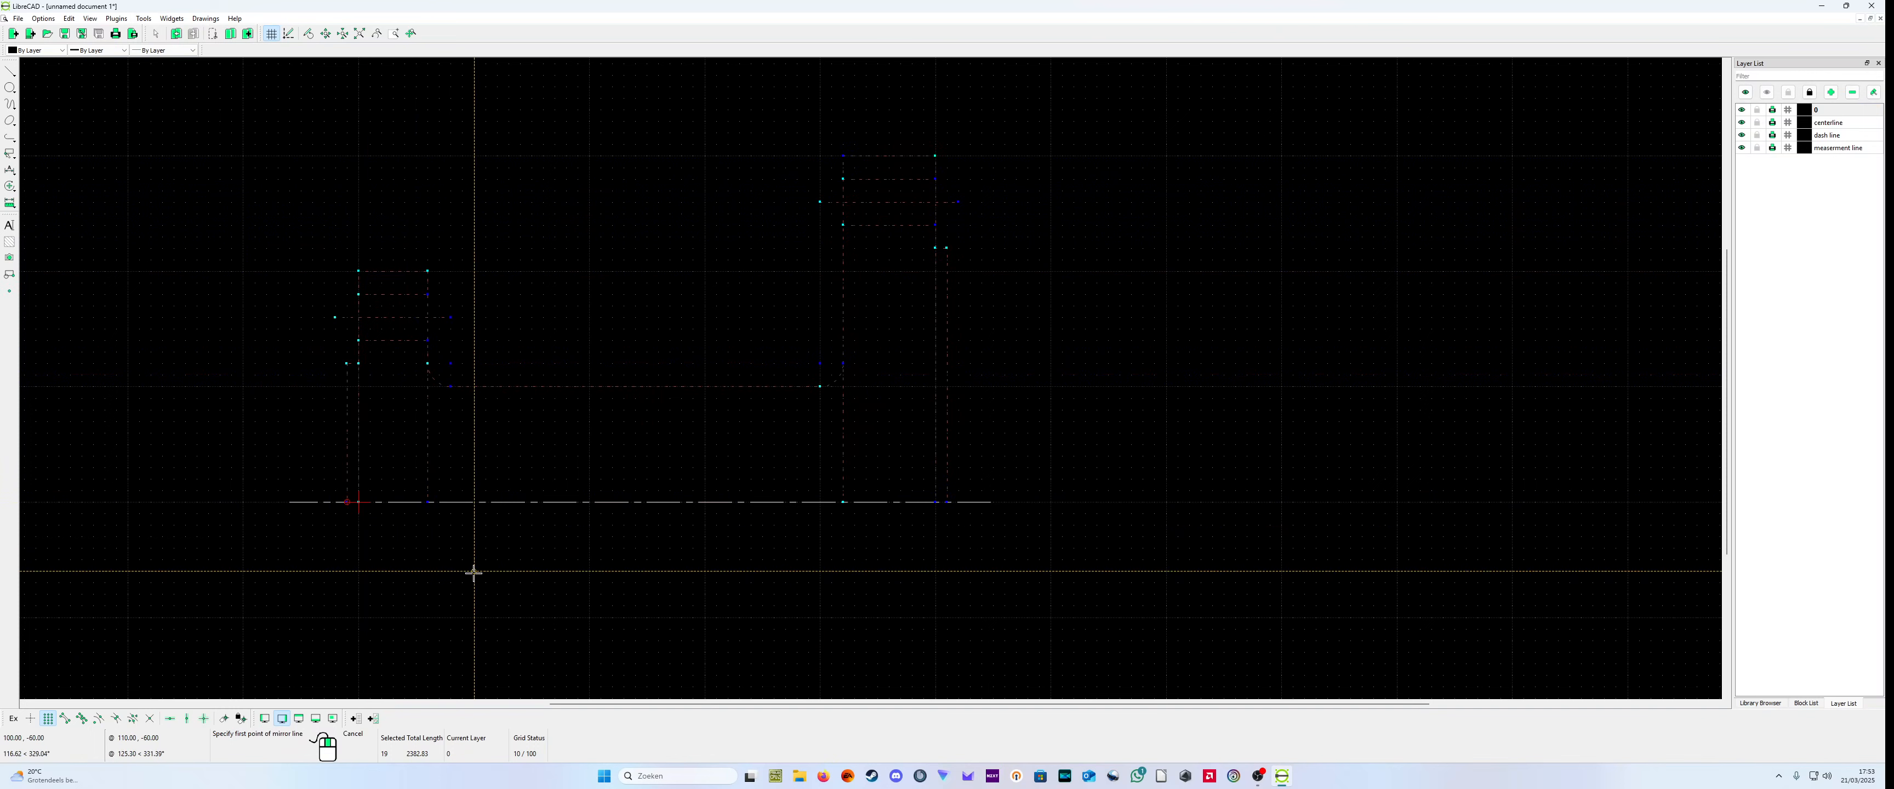
left_click(499, 502)
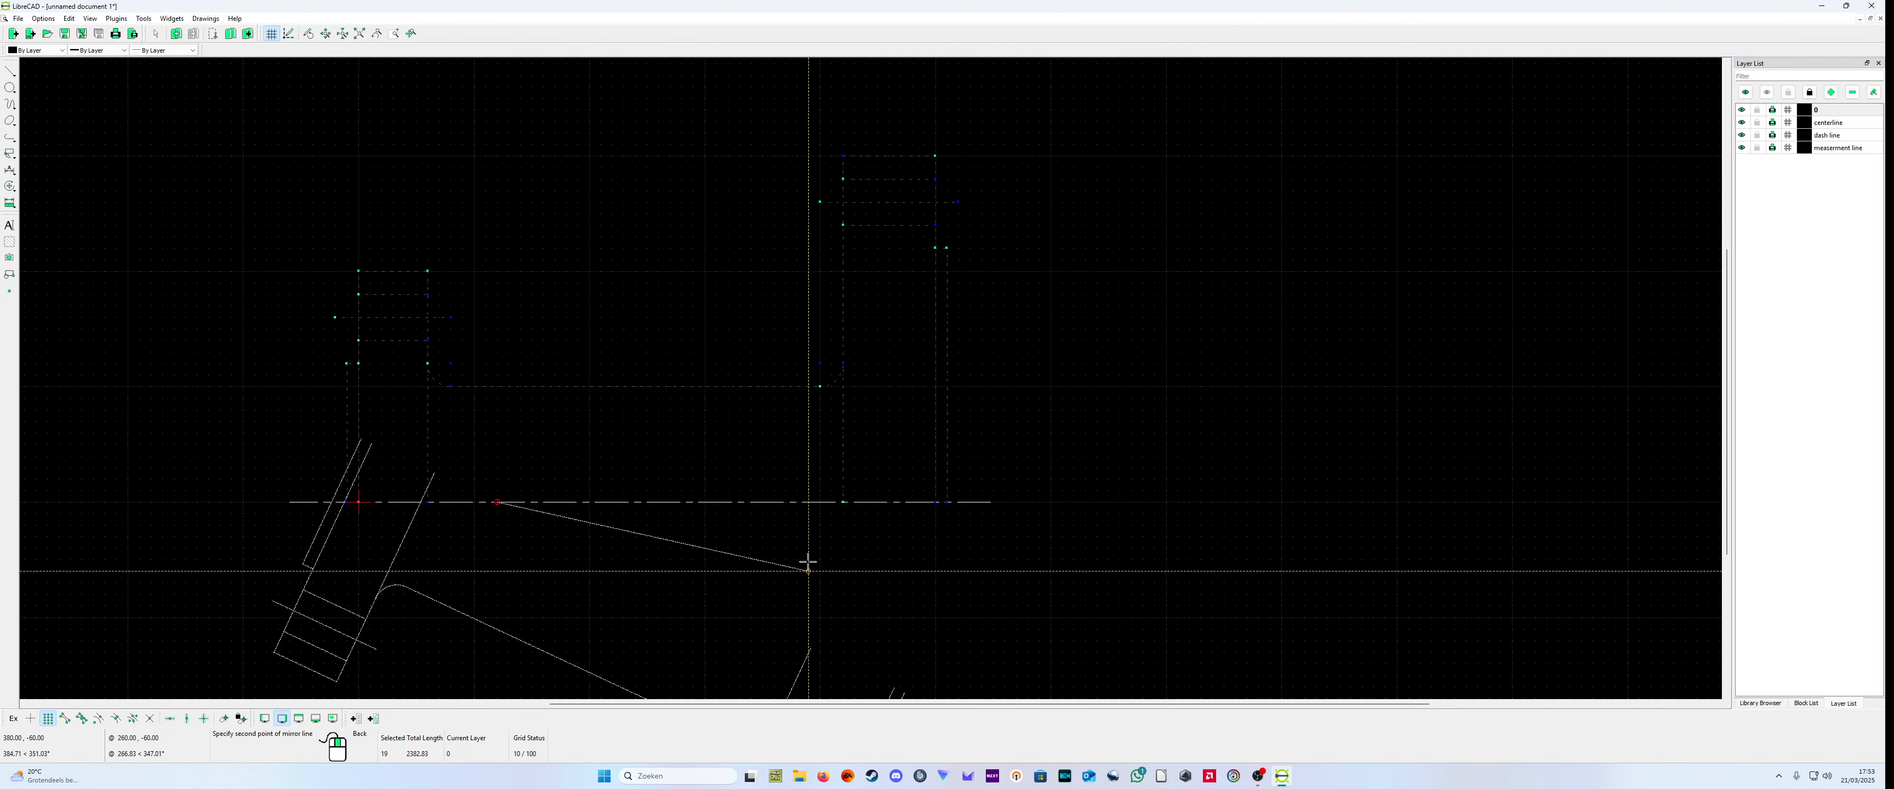
left_click(850, 502)
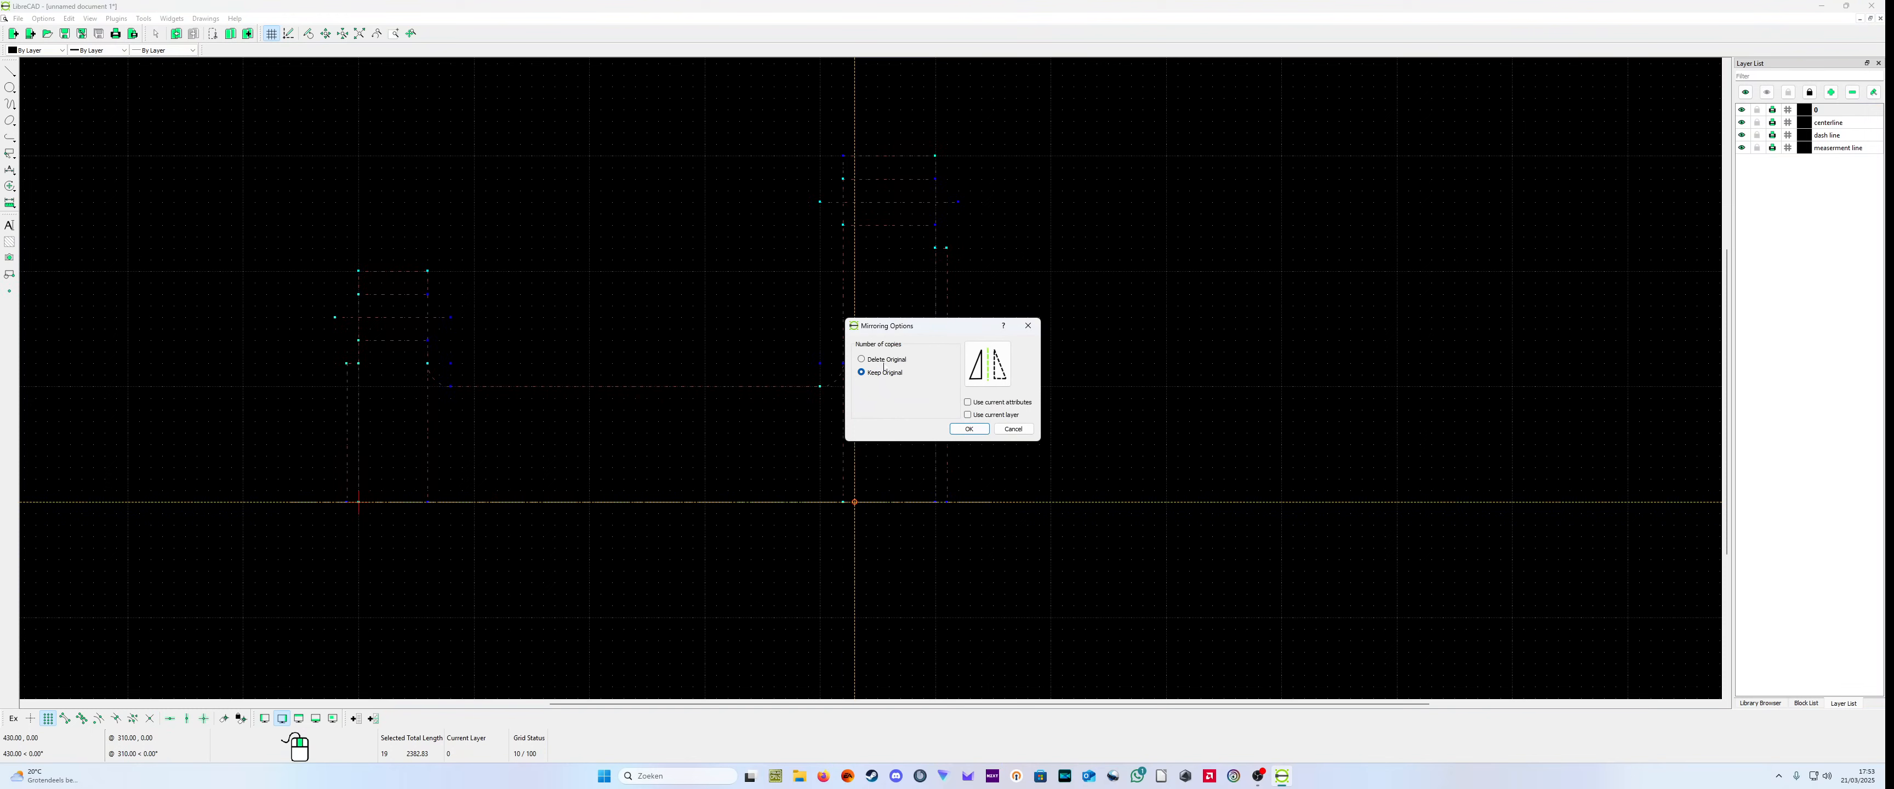
left_click(968, 429)
scroll(1029, 451, "down", 3)
scroll(1044, 586, "down", 2)
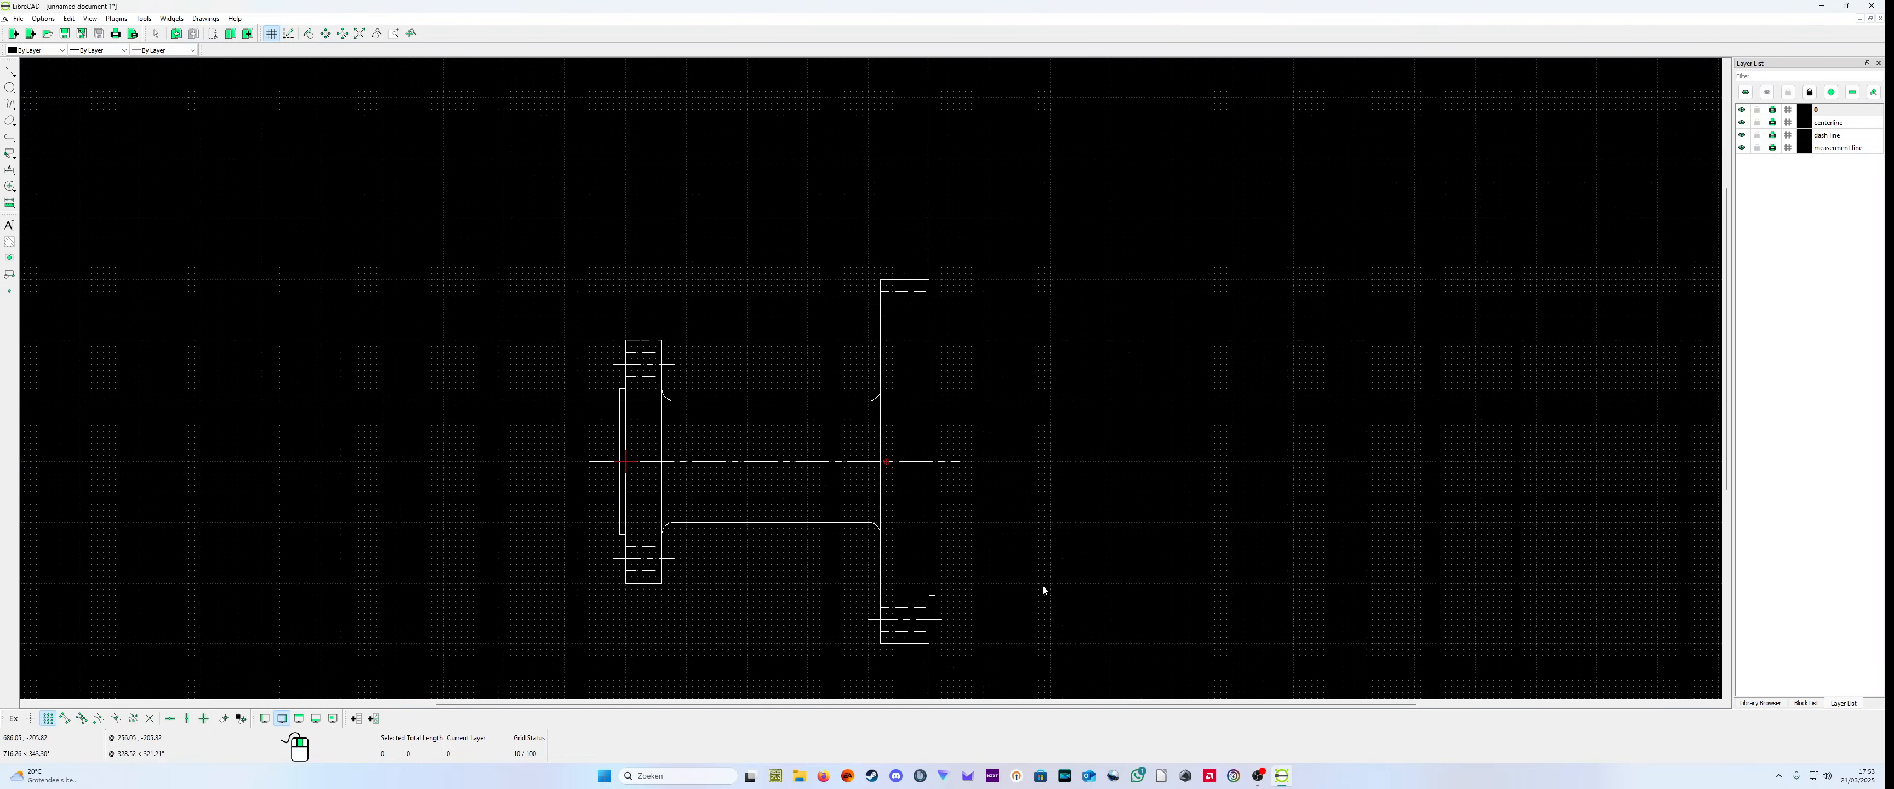
scroll(1050, 583, "up", 2)
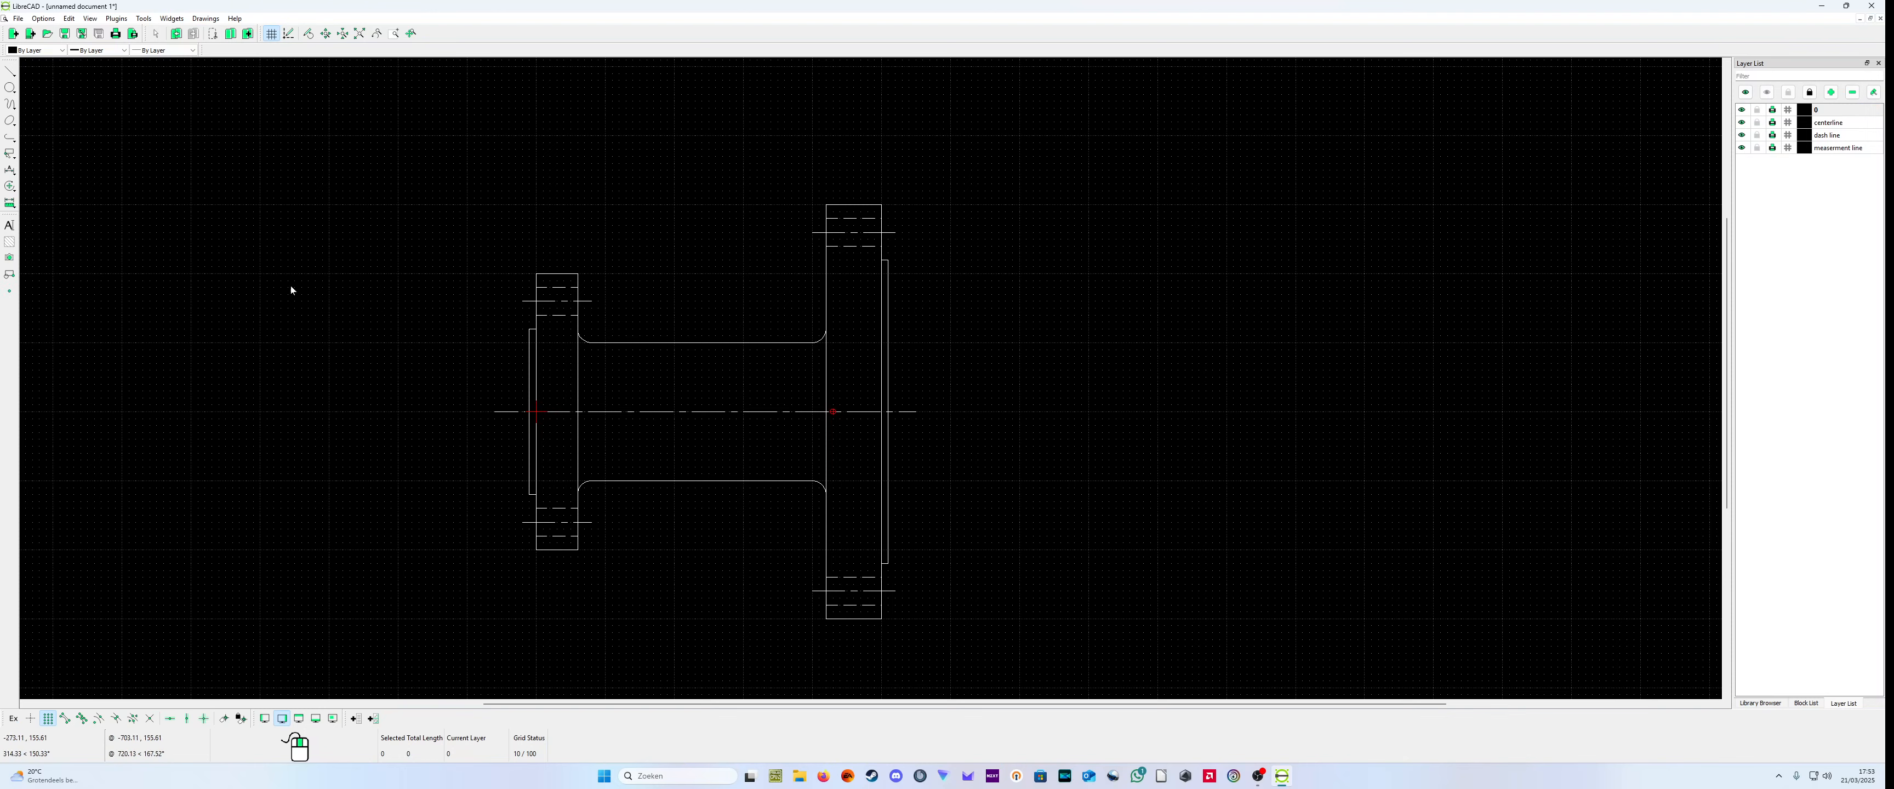
left_click(9, 87)
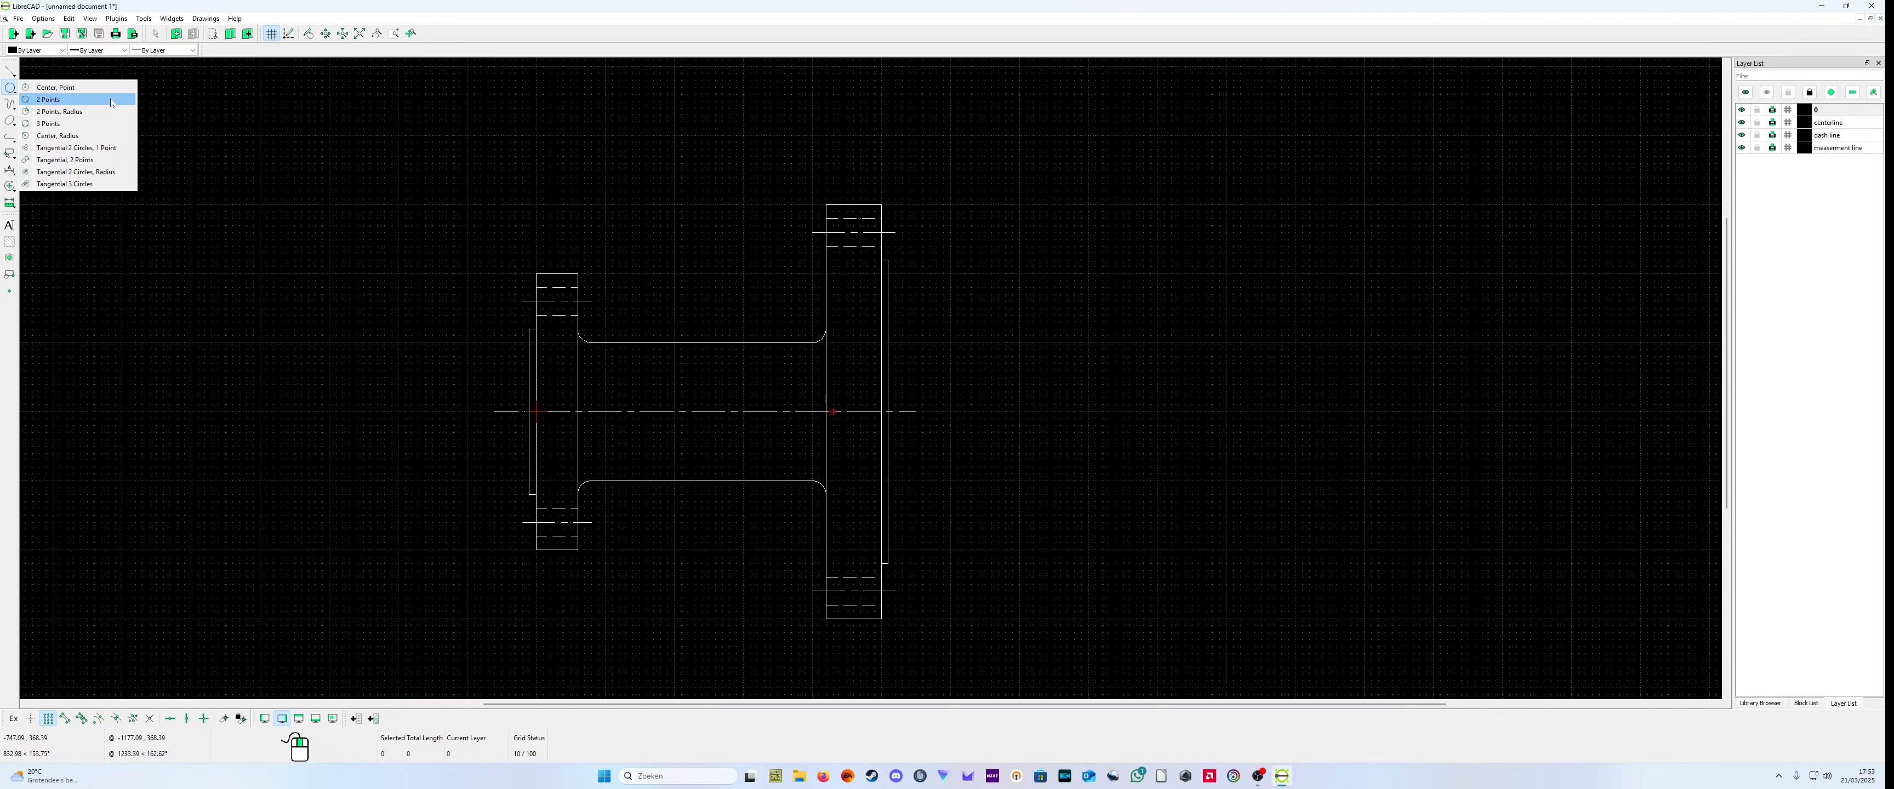
left_click(65, 99)
left_click_drag(159, 115, 47, 99)
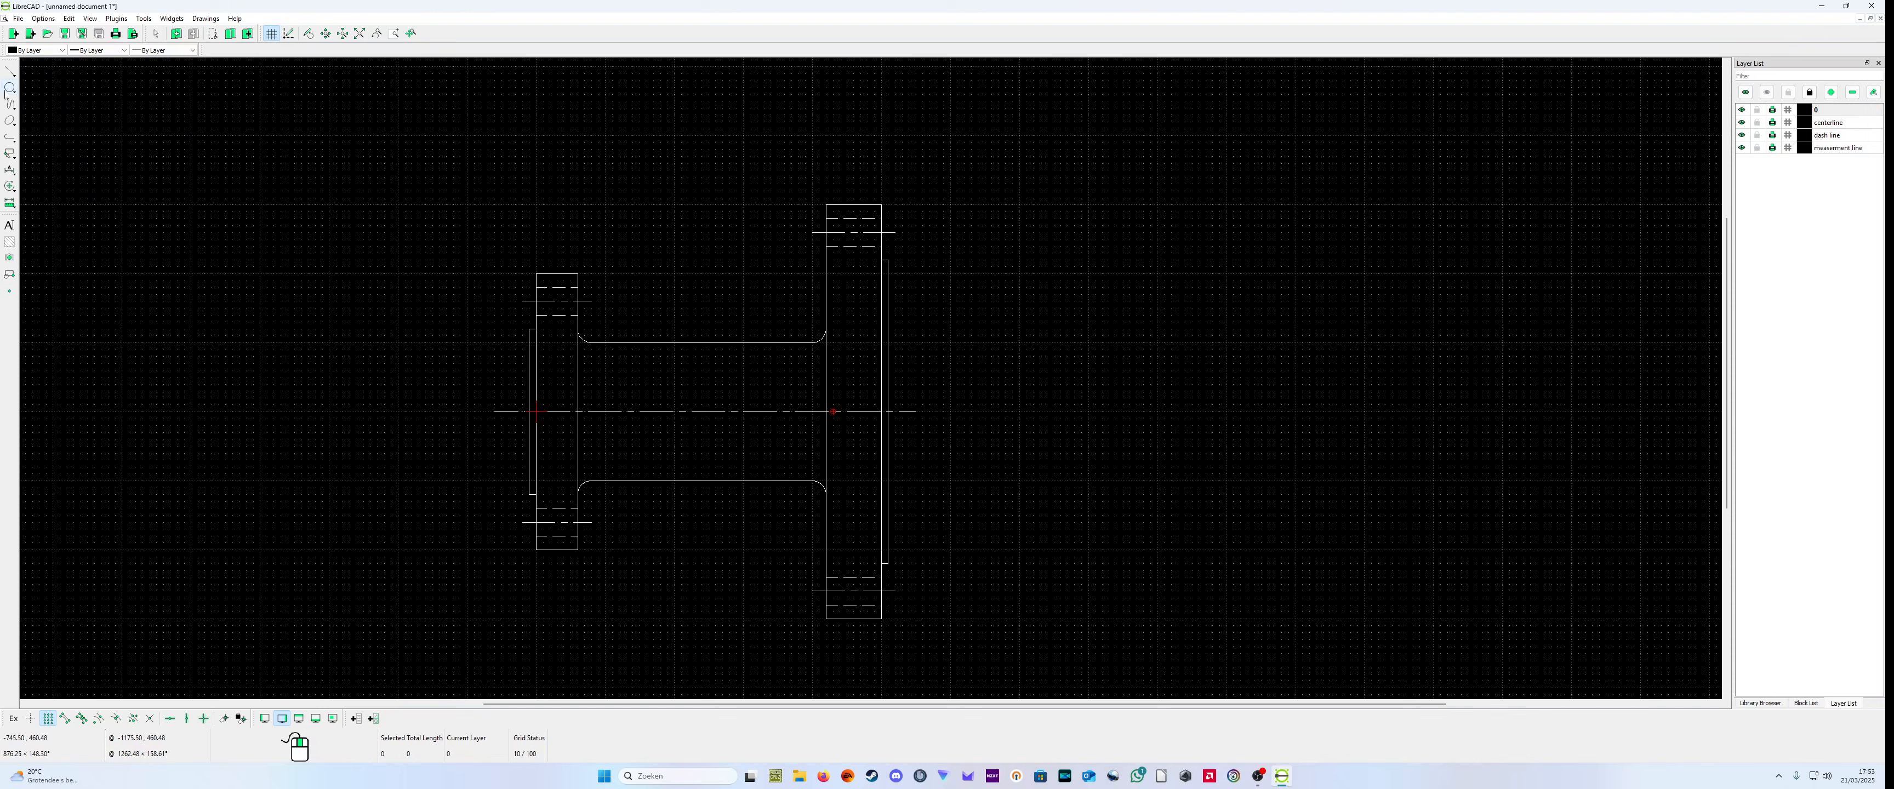
Step: Draw a circle centered at (1100,0) with radius 300, aligned with the main centerline beside the flanged part
left_click(9, 87)
left_click(51, 86)
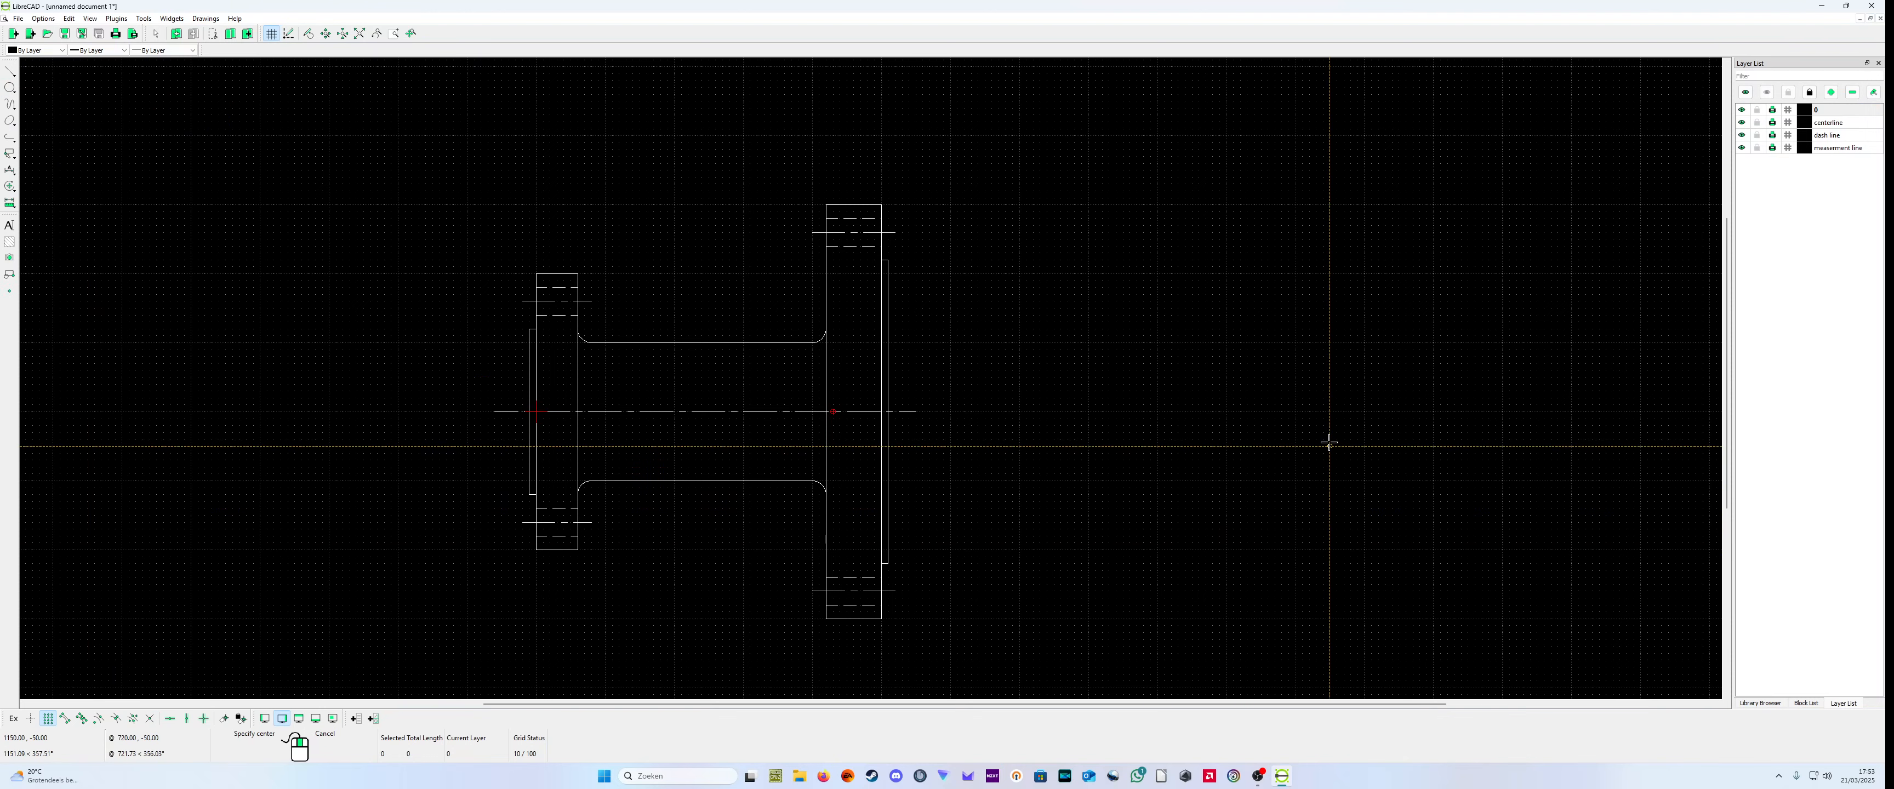
left_click(1296, 410)
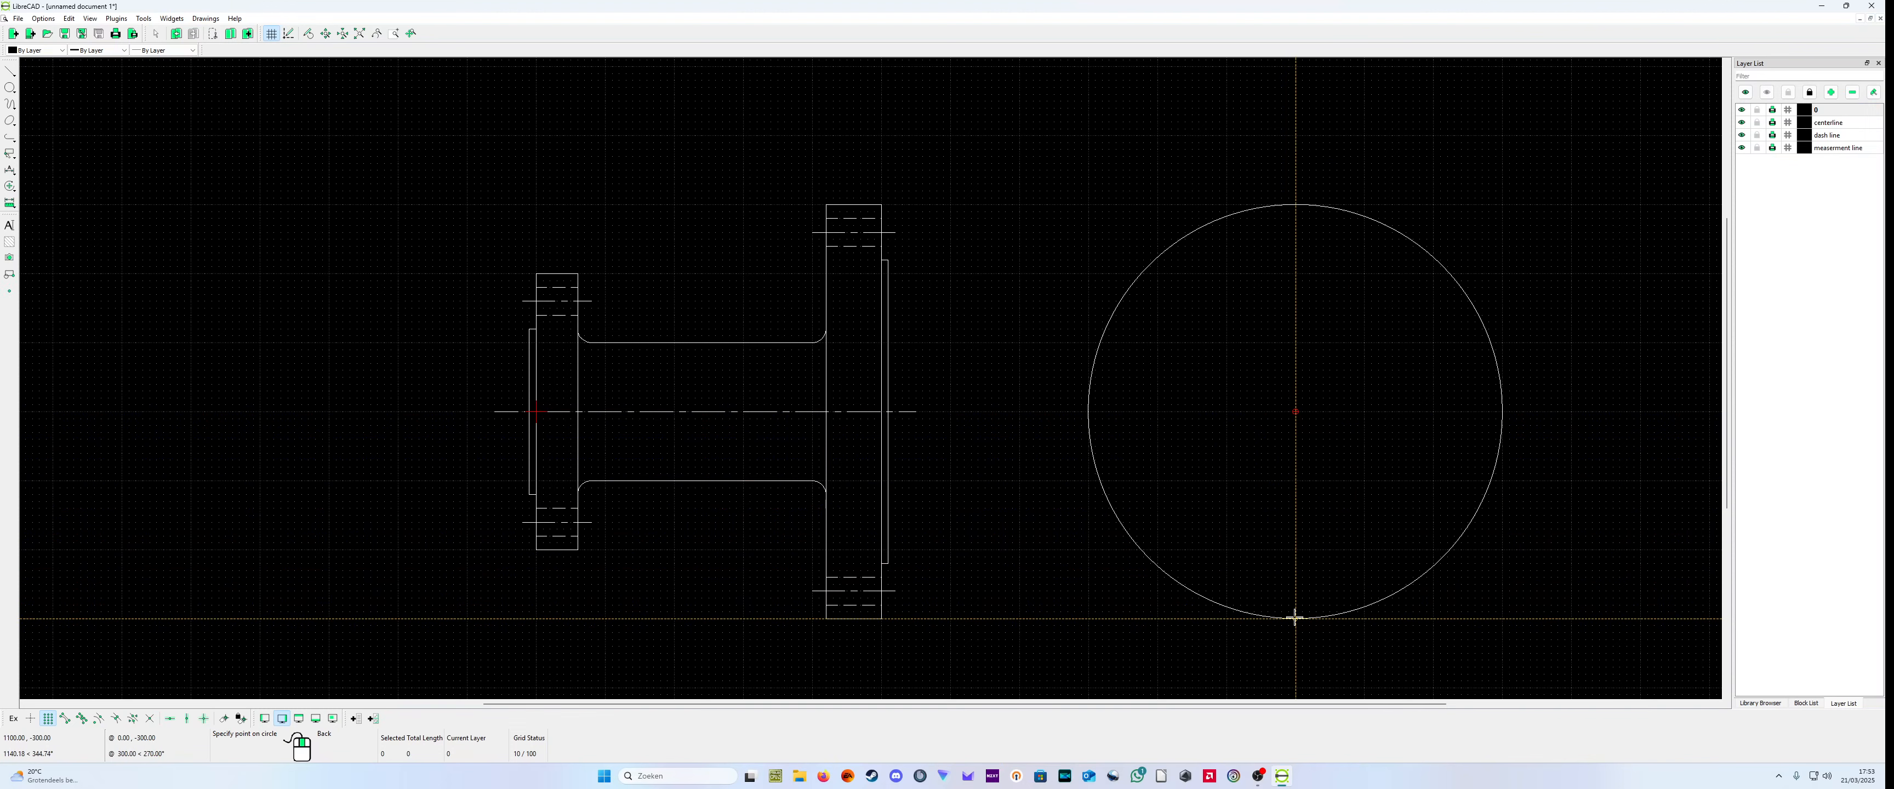
left_click(1295, 617)
right_click(1294, 617)
scroll(1250, 703, "right", 3)
scroll(1168, 670, "up", 3)
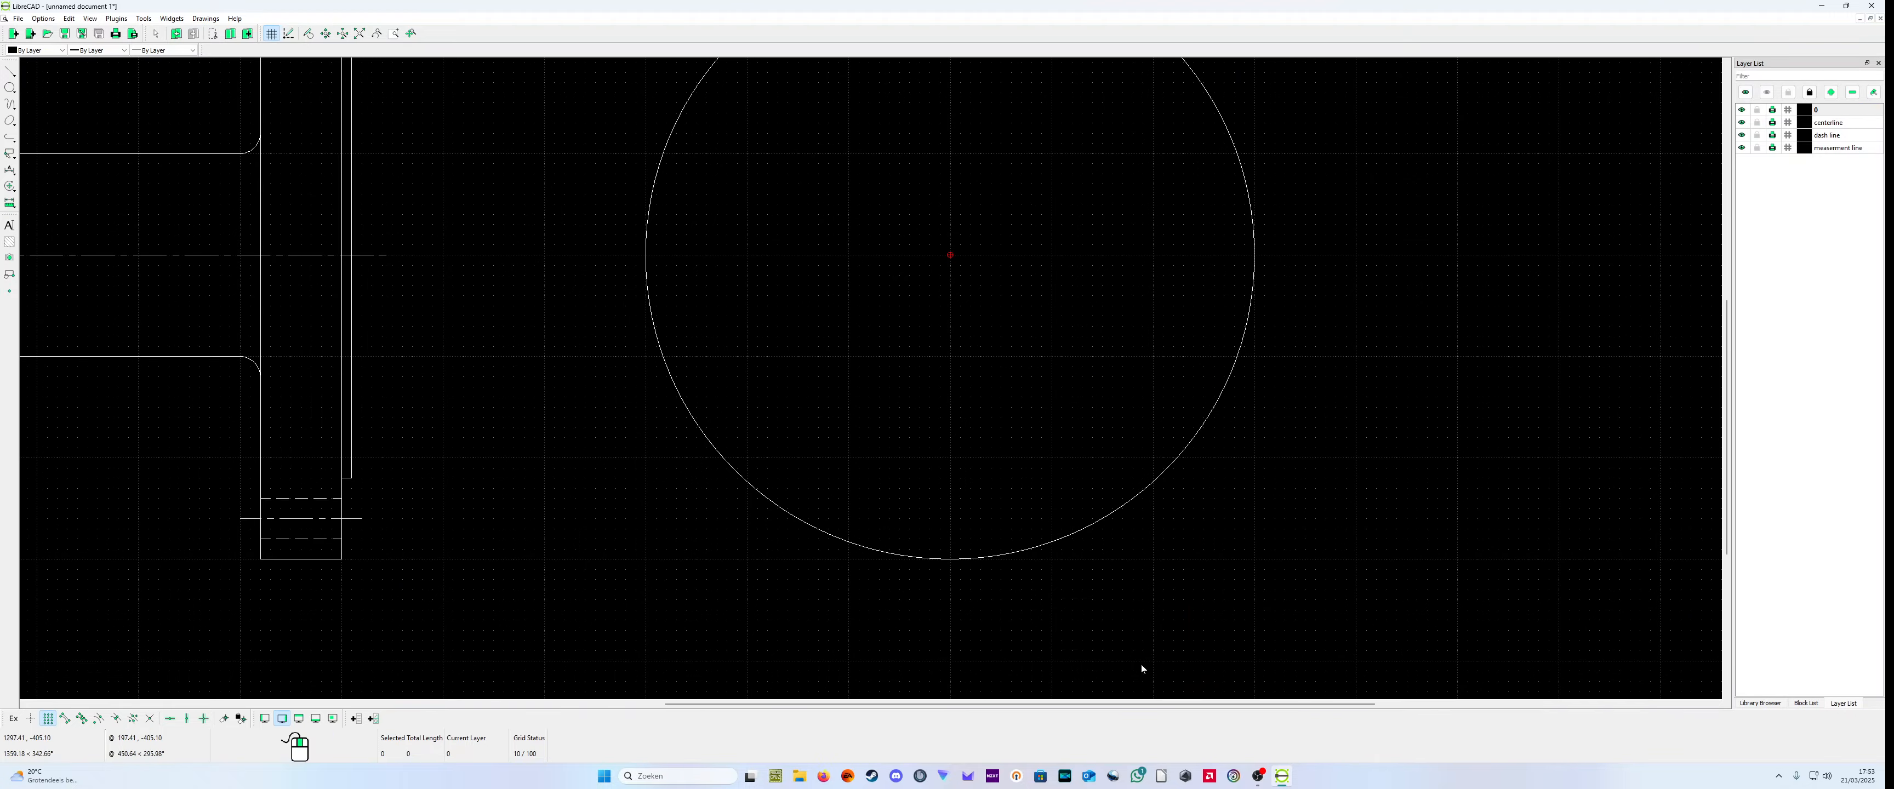
scroll(872, 425, "down", 5)
scroll(424, 242, "up", 2)
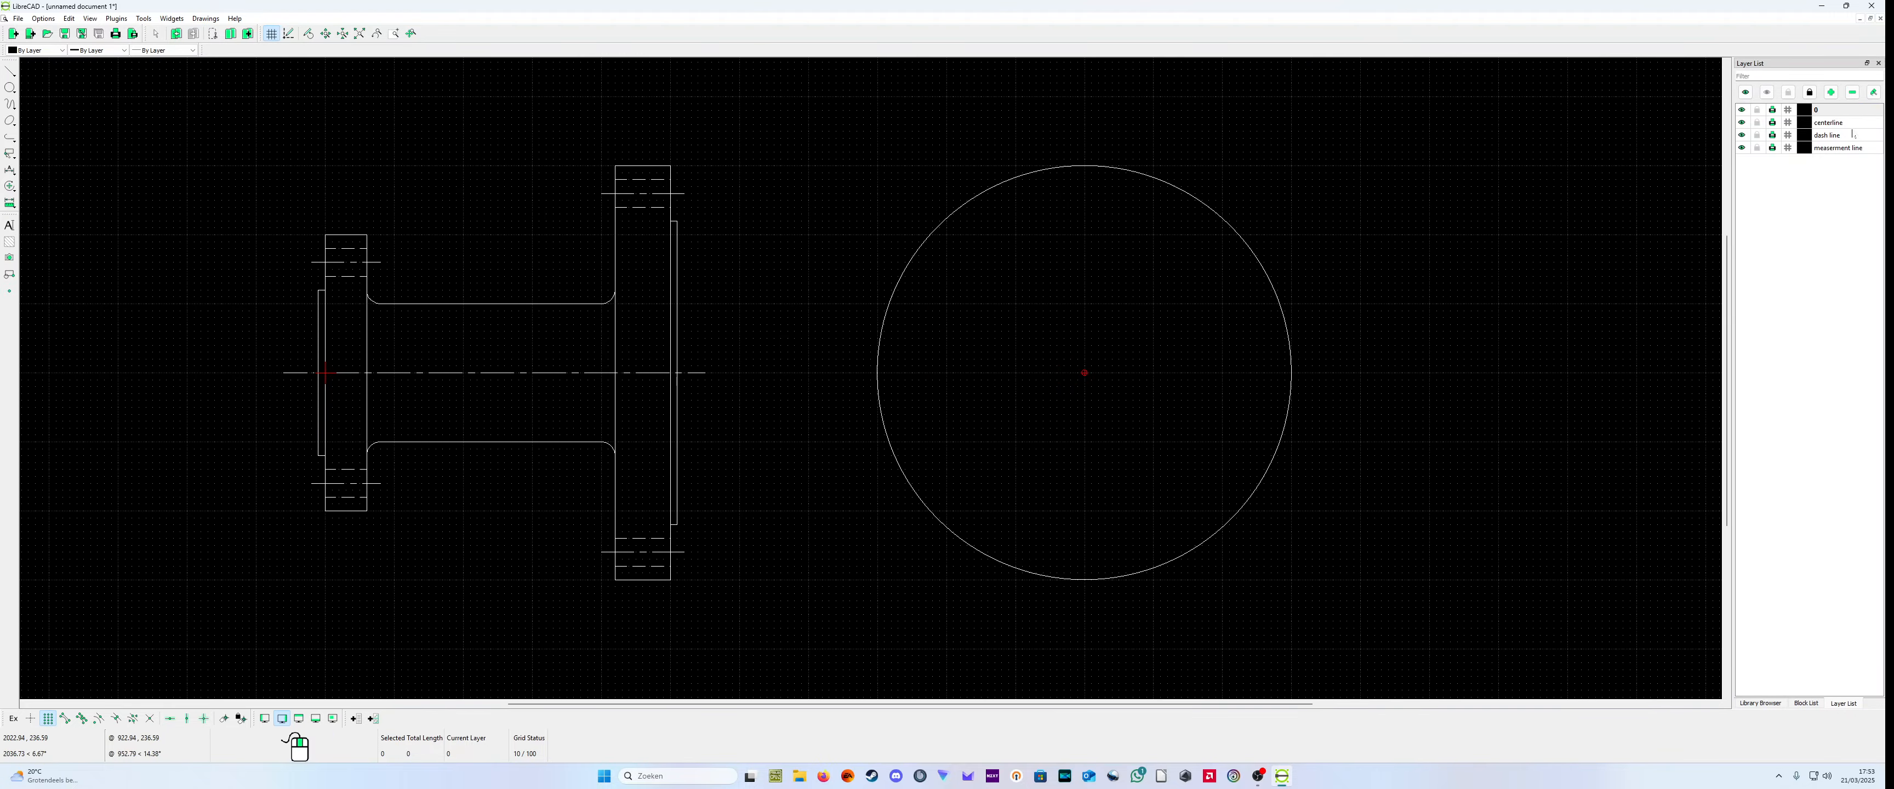
Step: Make the centerline layer current and draw a circle centered at (460,0) through (460,260) on the large flange's hole centerline
left_click(1830, 123)
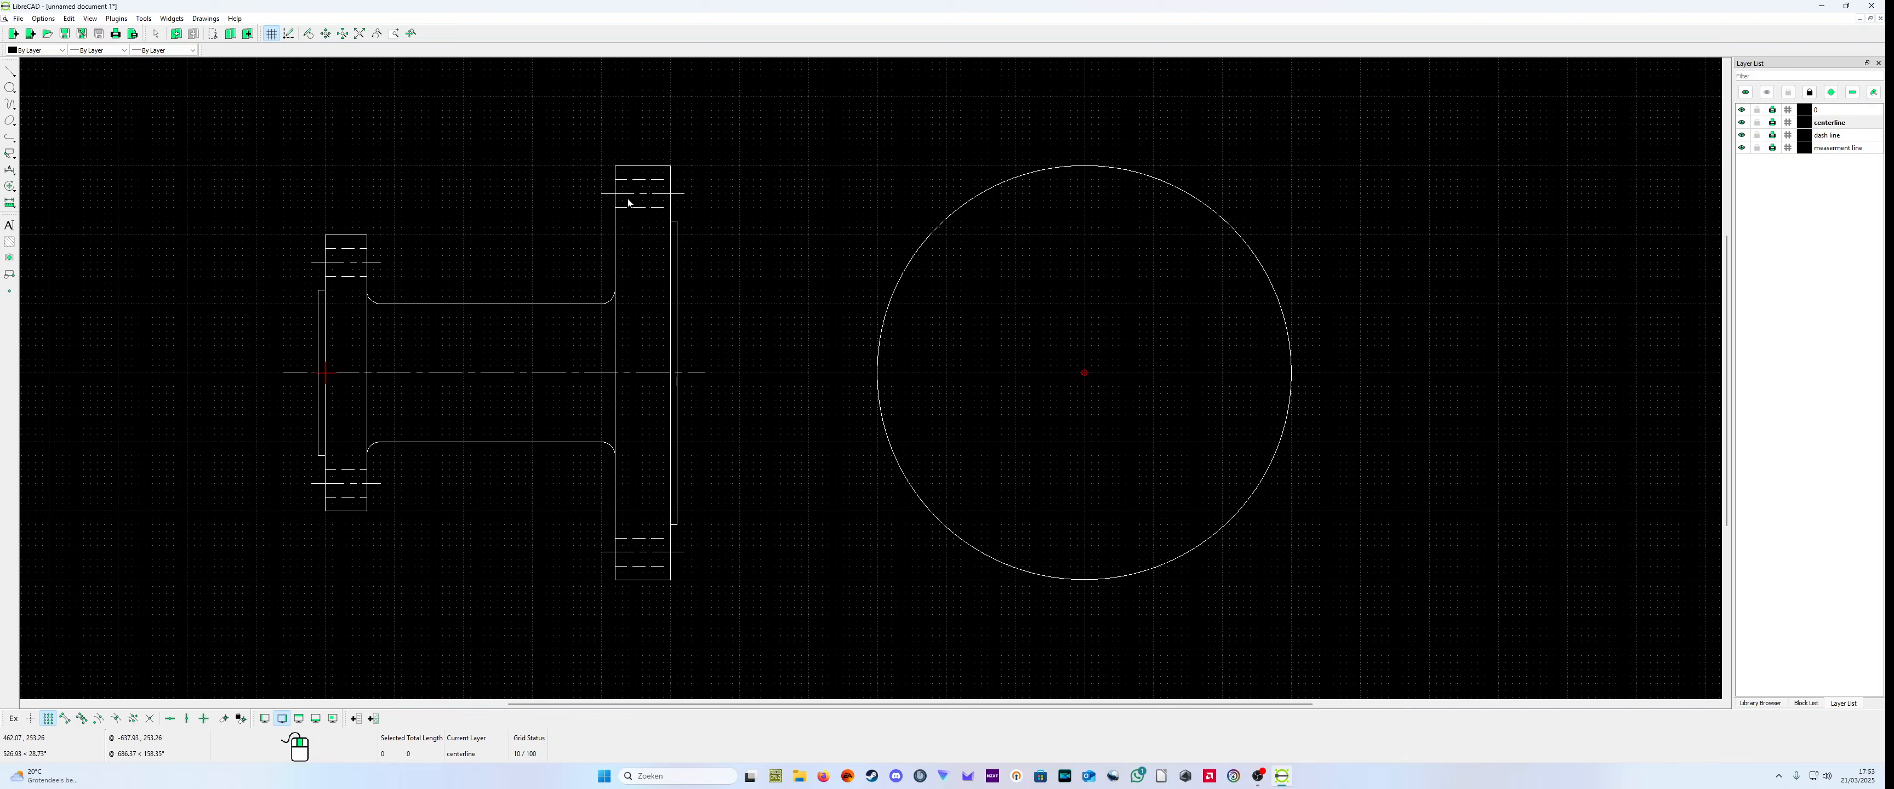
left_click(9, 87)
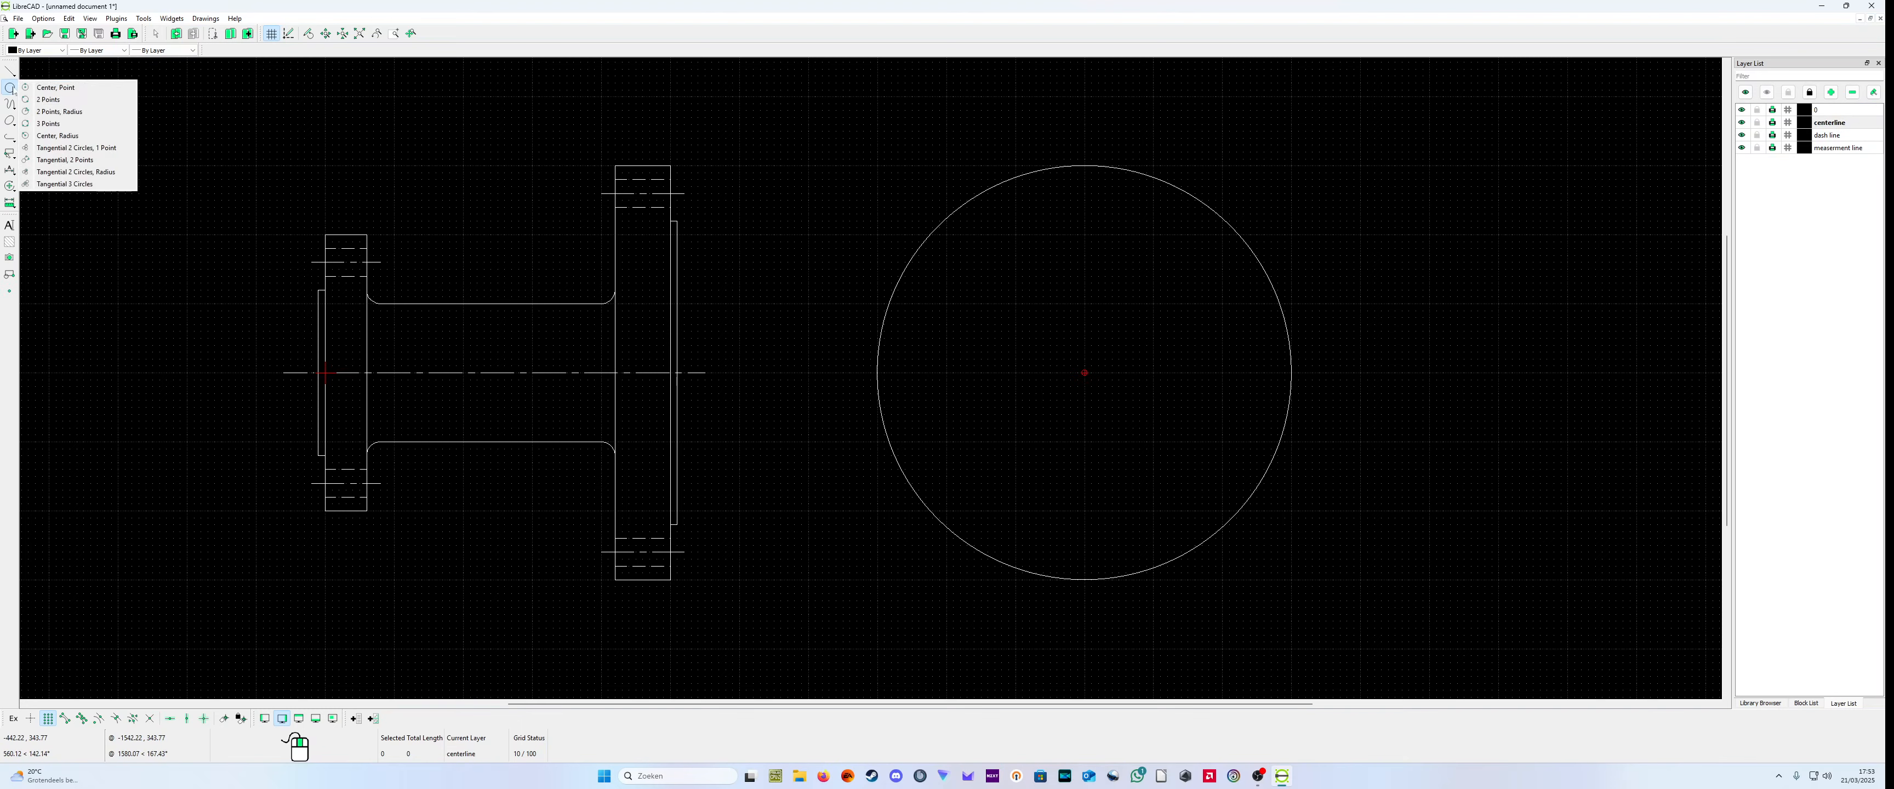
left_click(33, 88)
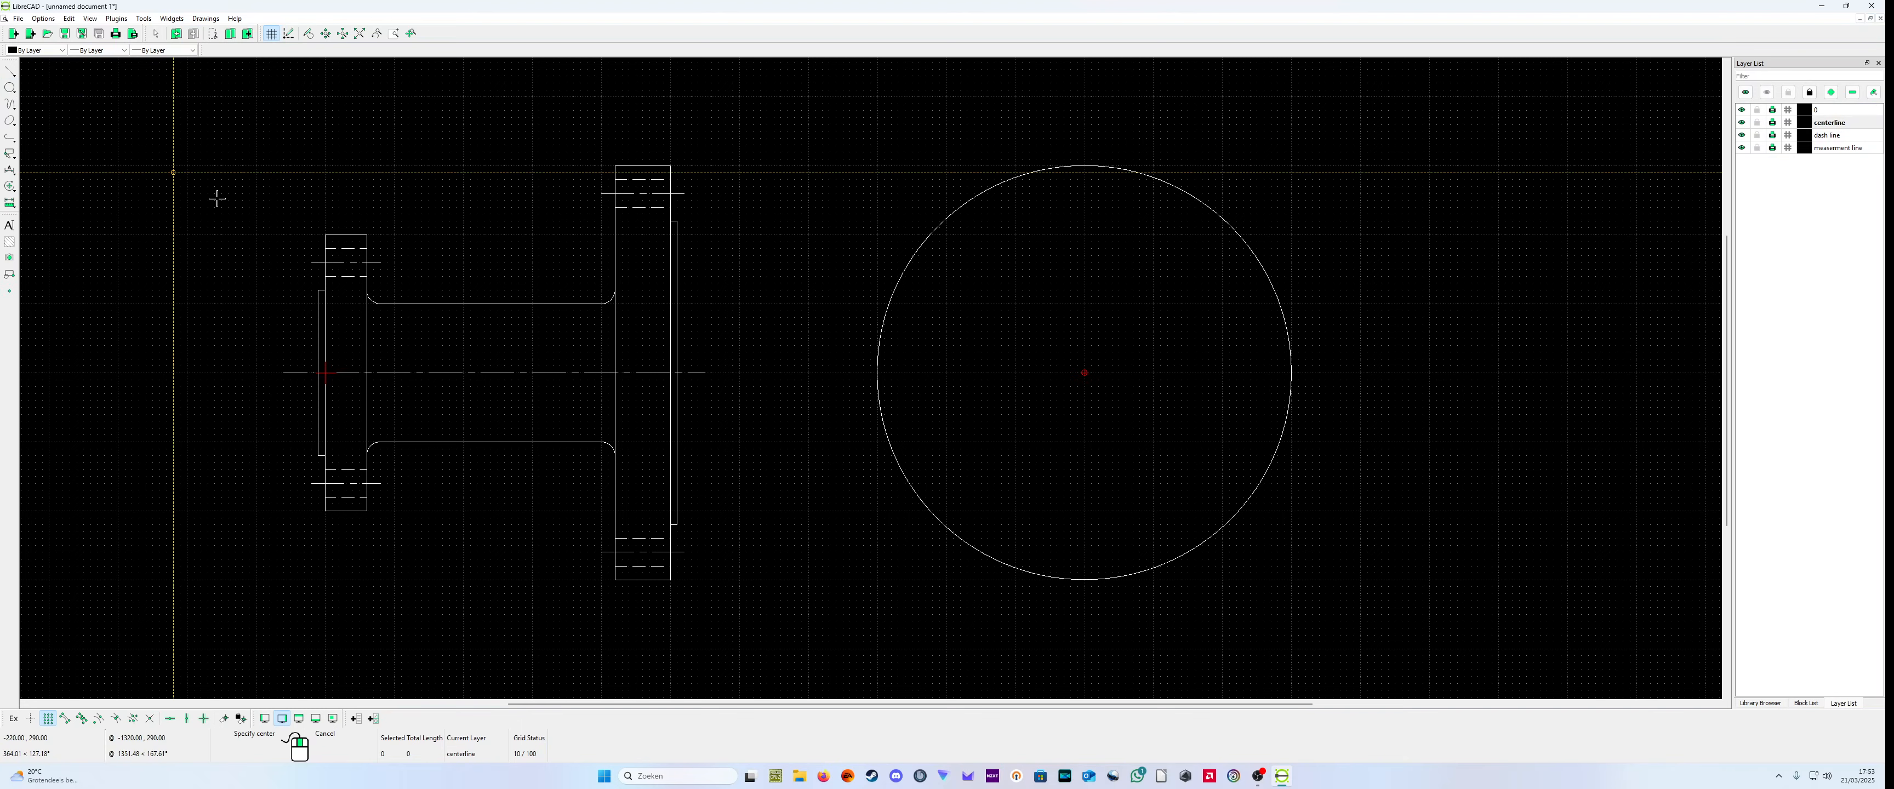
left_click(642, 373)
scroll(654, 296, "up", 3)
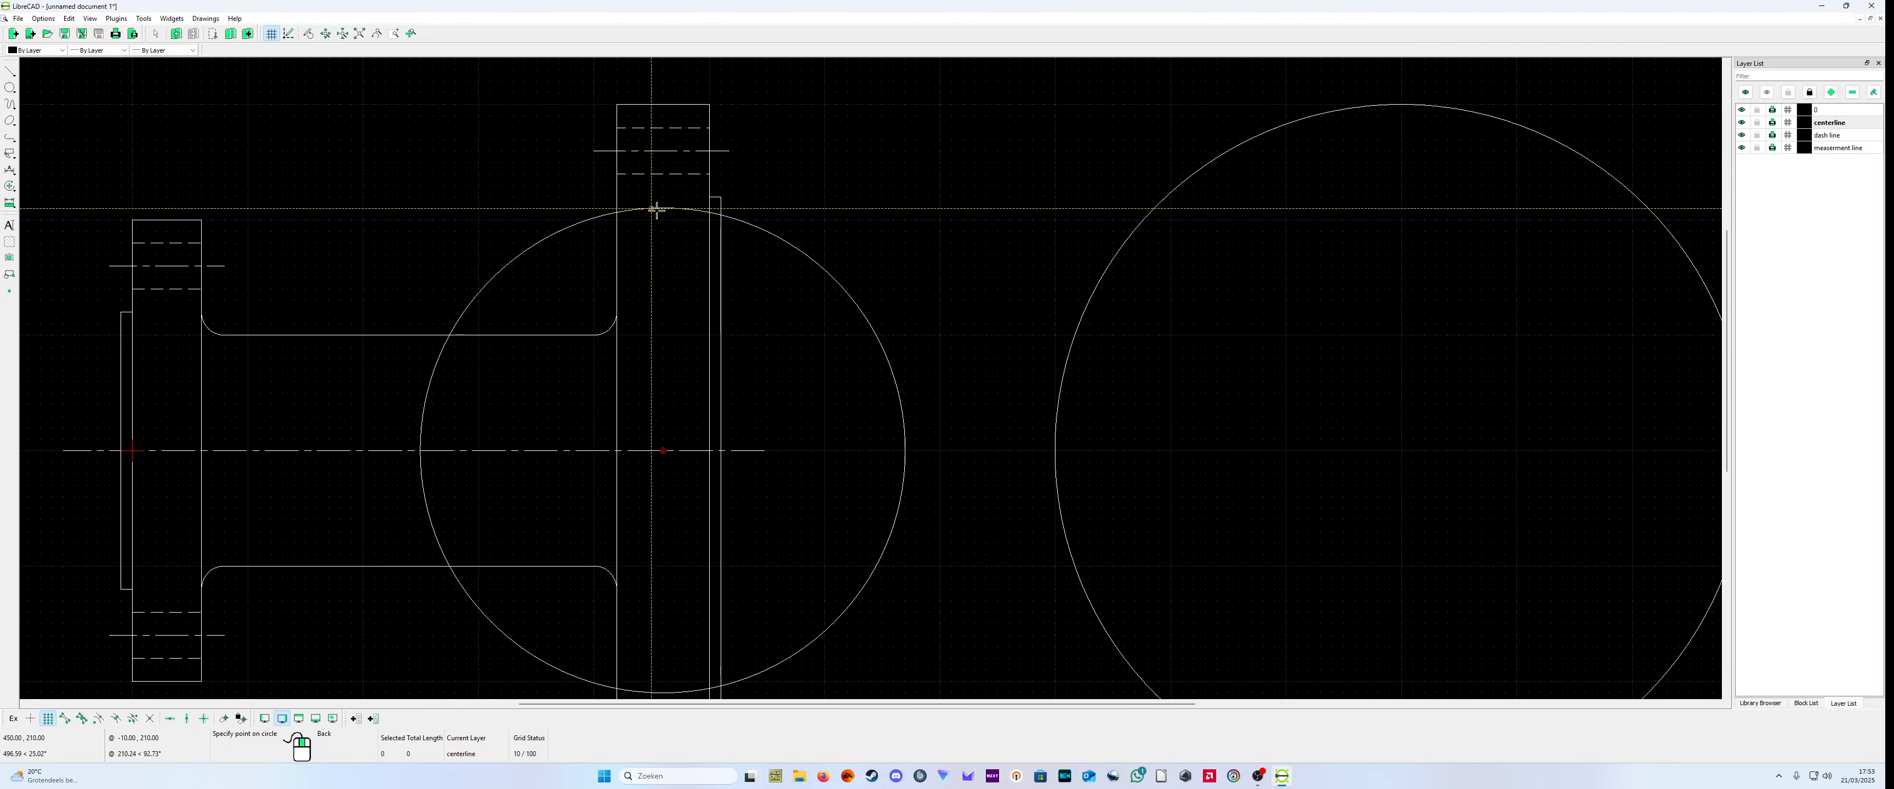
left_click(663, 152)
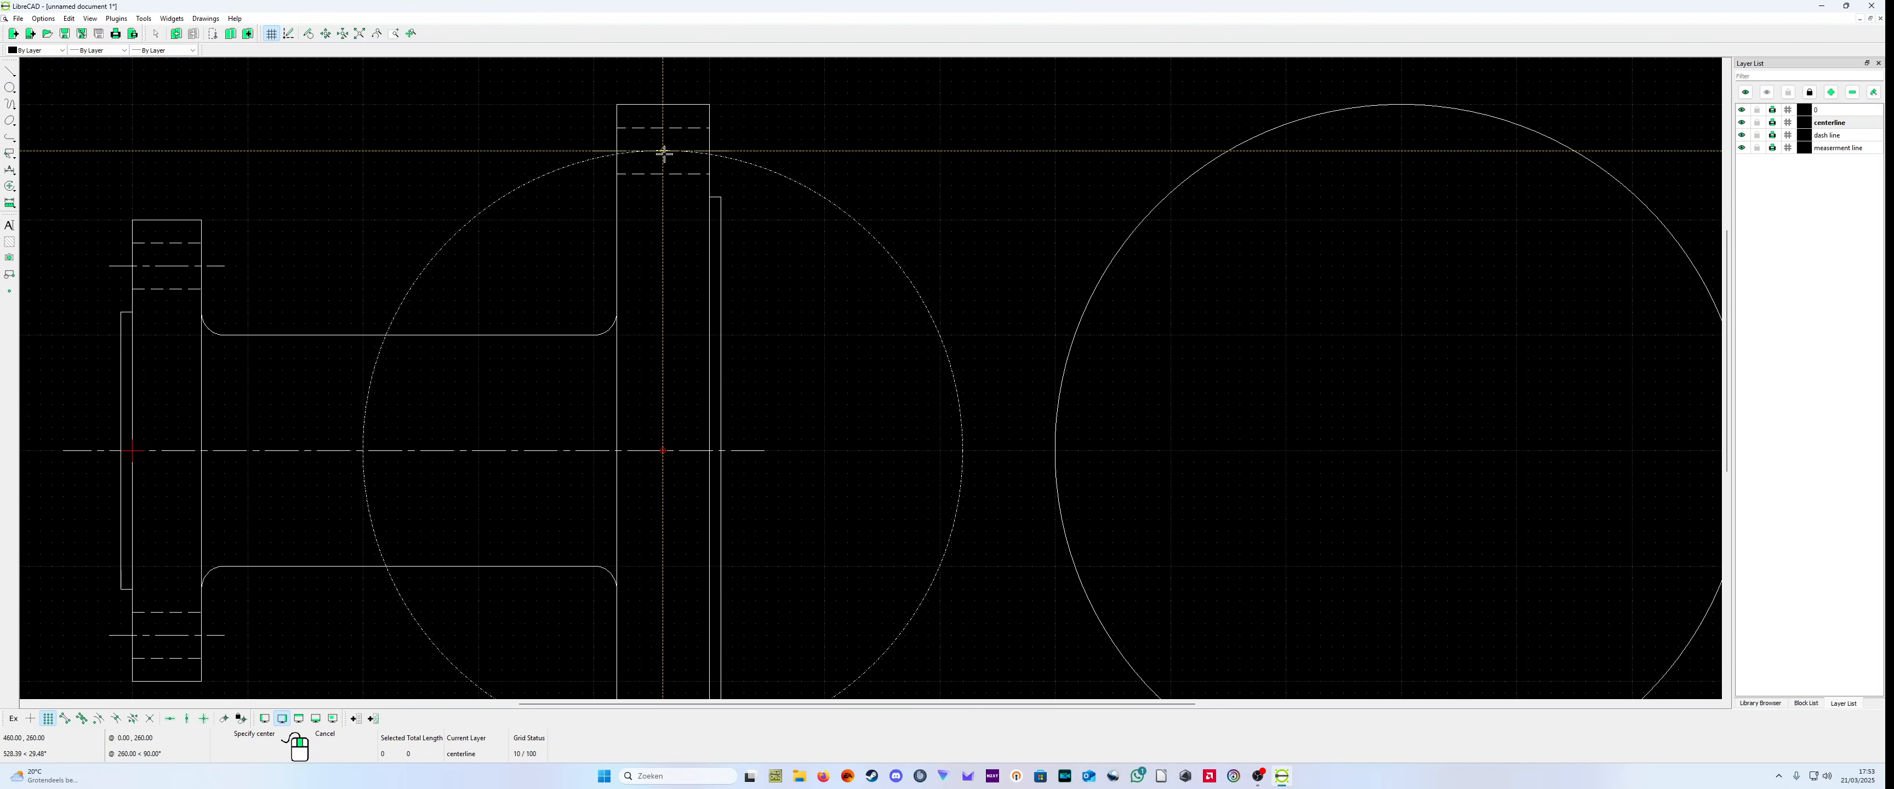
key("Escape")
scroll(869, 558, "down", 3)
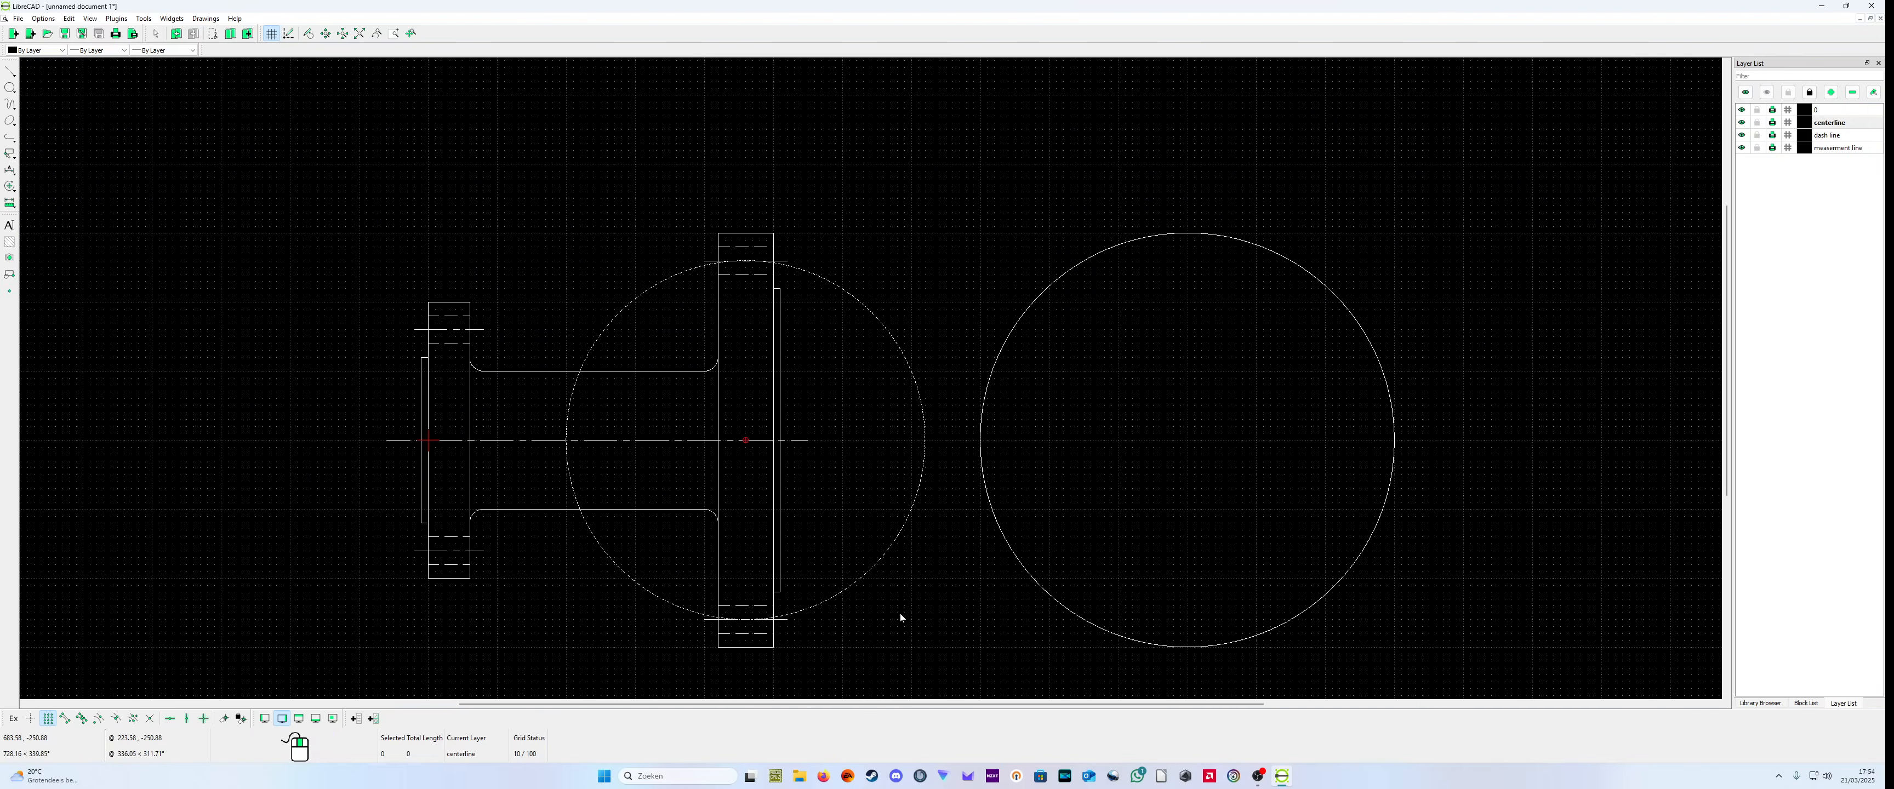
Step: Move the centerline circle from (460,0) to (1100,0), the center of the end view, deleting the original
left_click(863, 578)
left_click(144, 18)
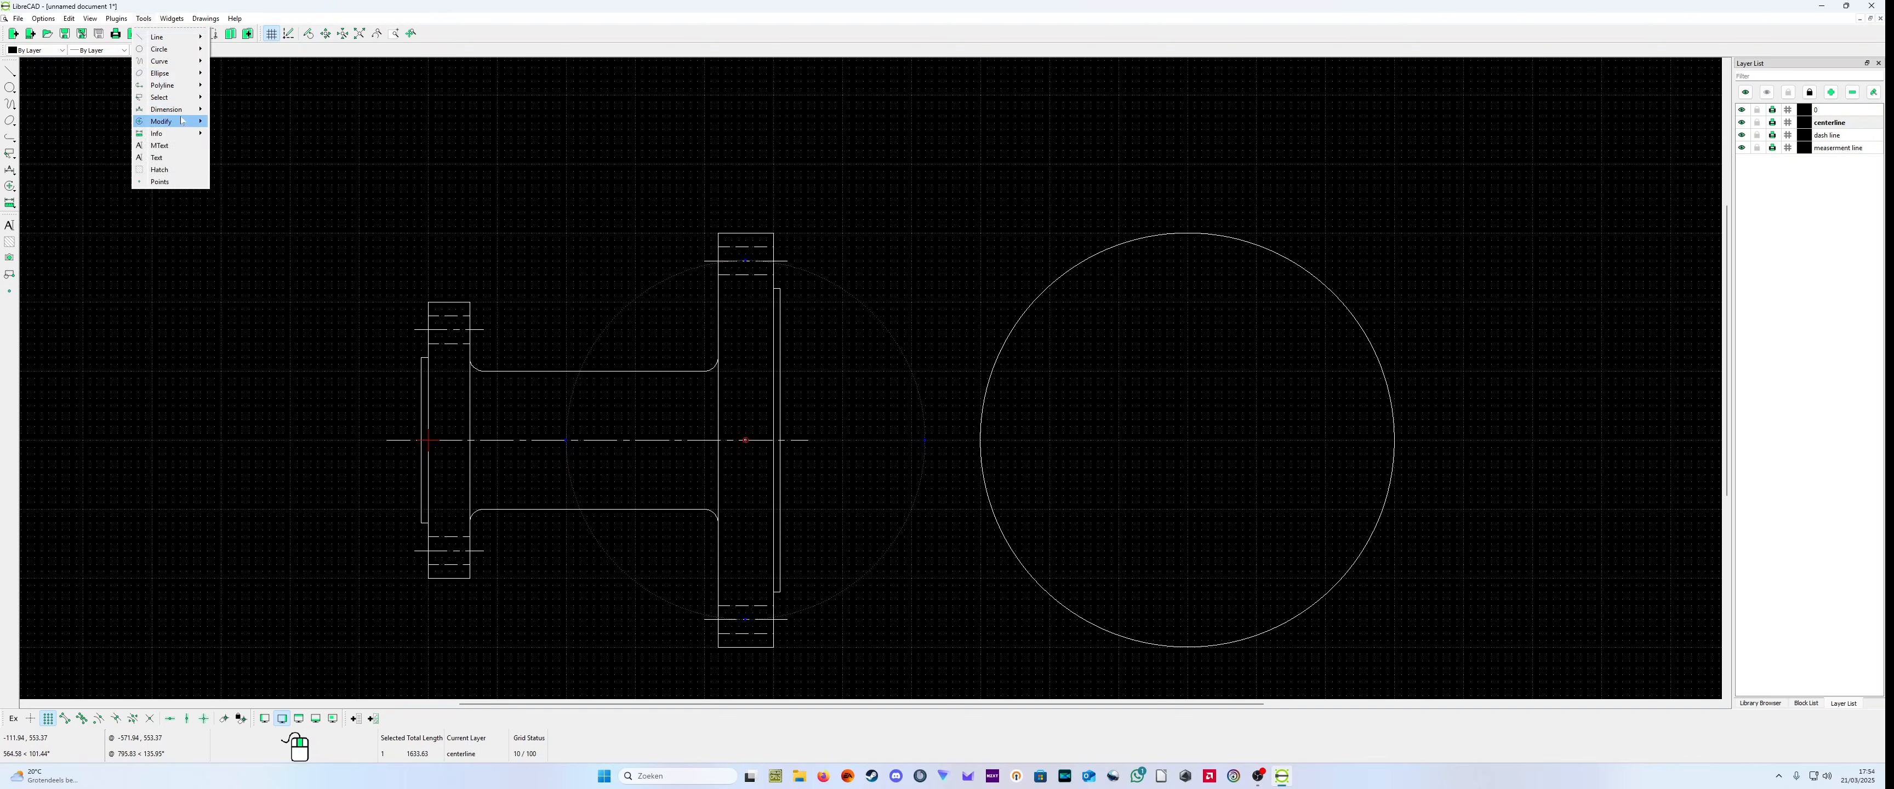
mouse_move(175, 122)
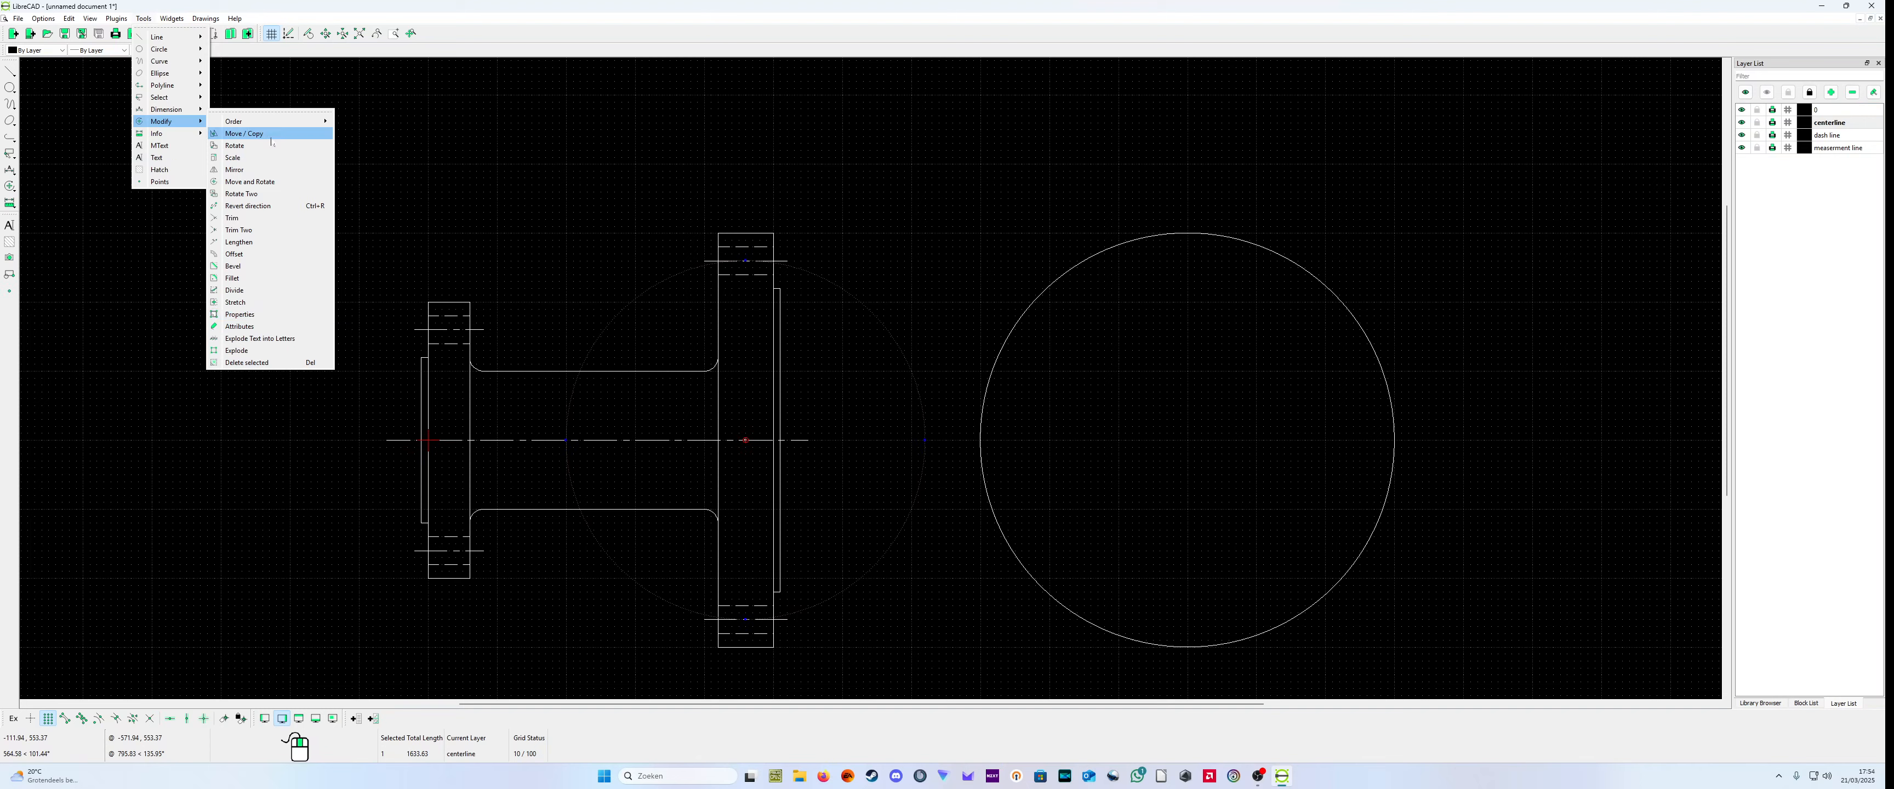
left_click(242, 133)
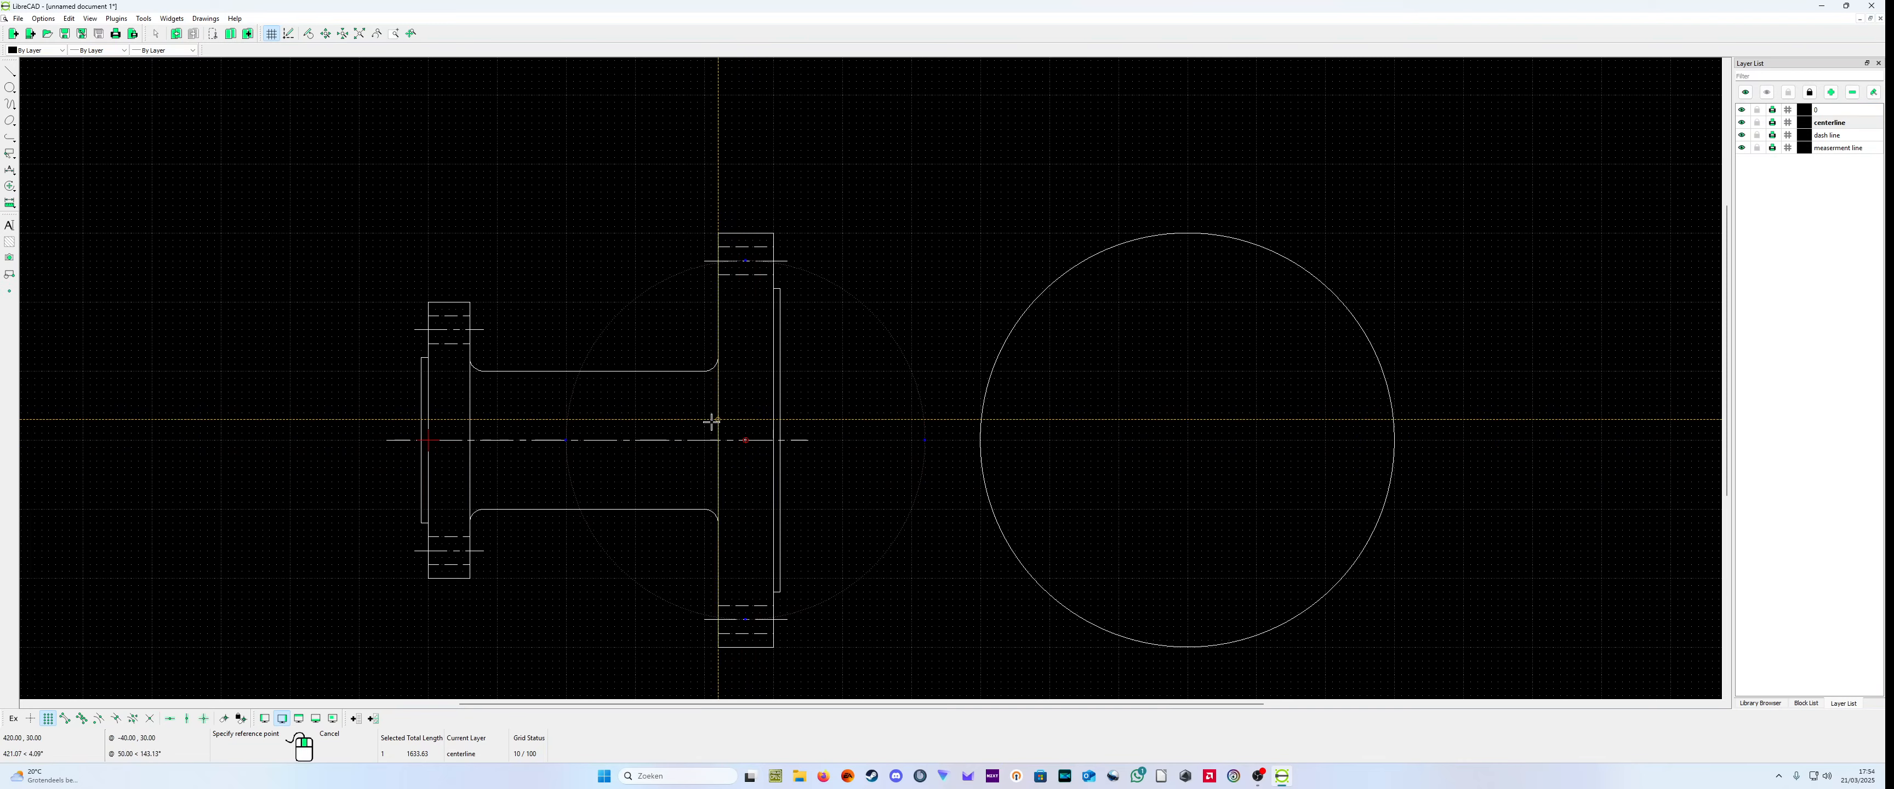
scroll(746, 438, "up", 5)
scroll(805, 380, "down", 1)
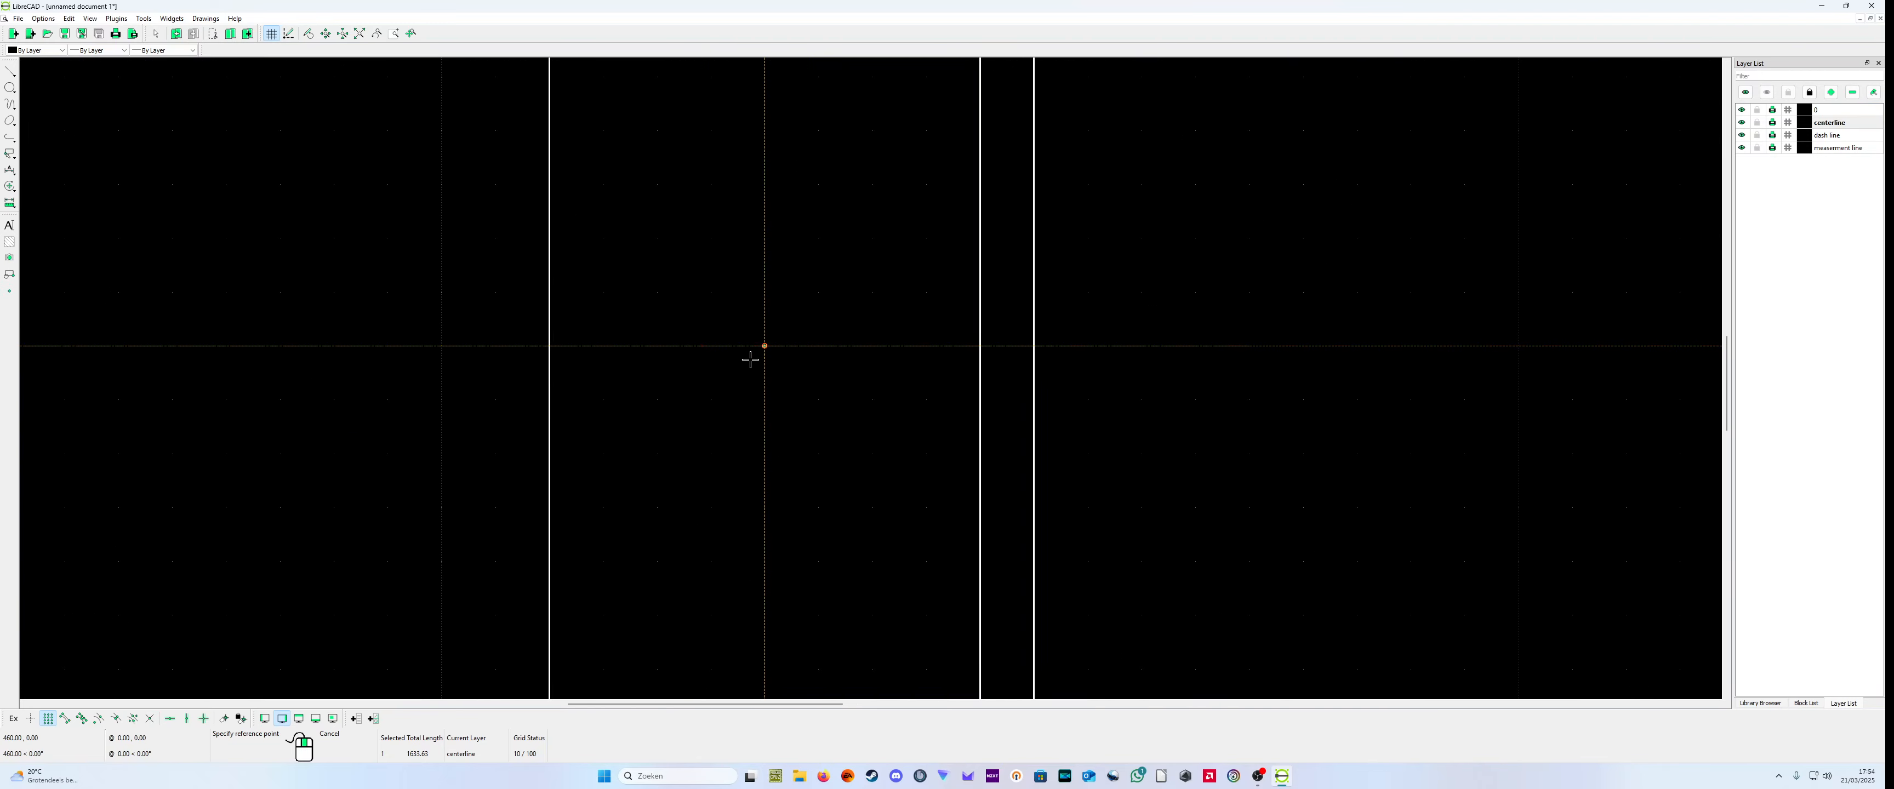
scroll(752, 355, "down", 3)
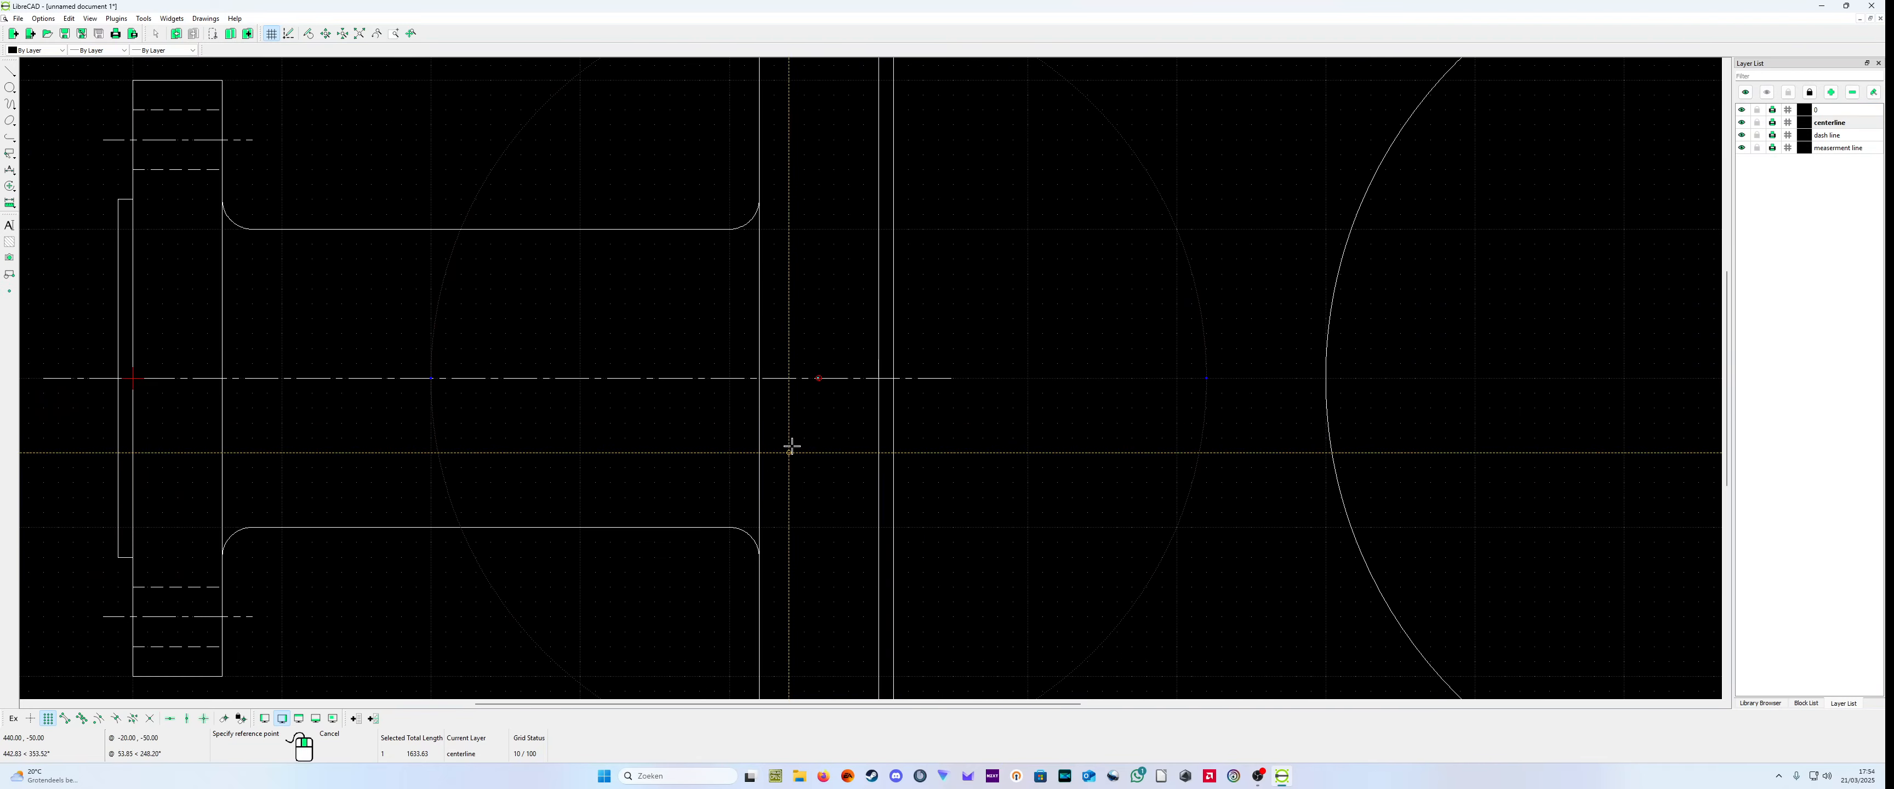
left_click(818, 375)
scroll(1399, 478, "down", 4)
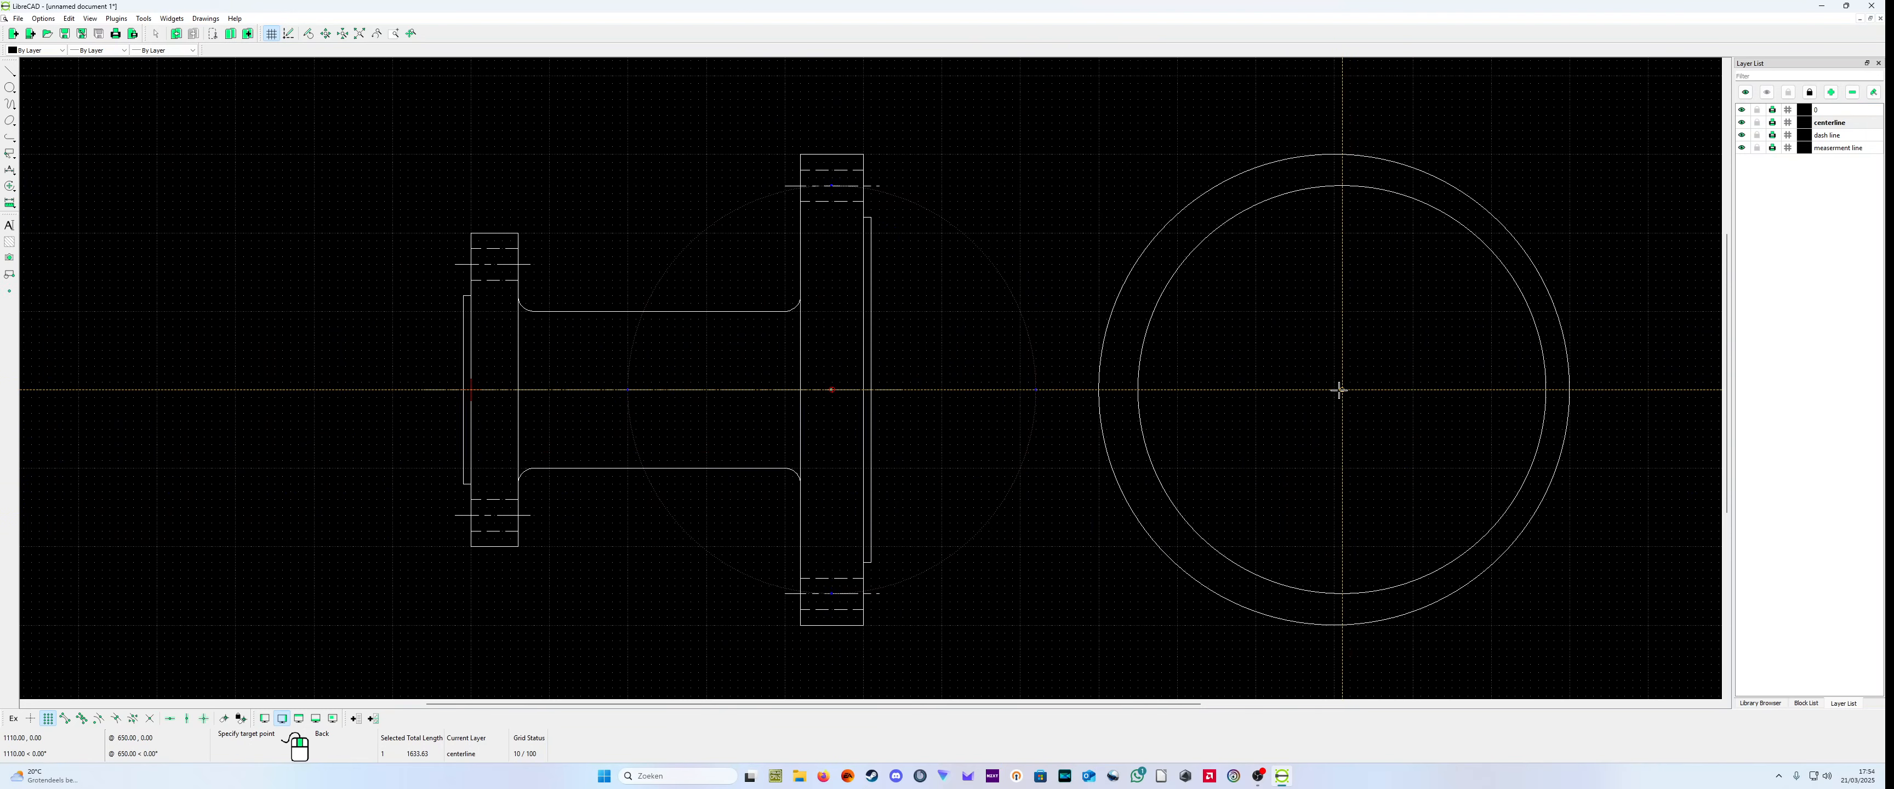
left_click(1334, 390)
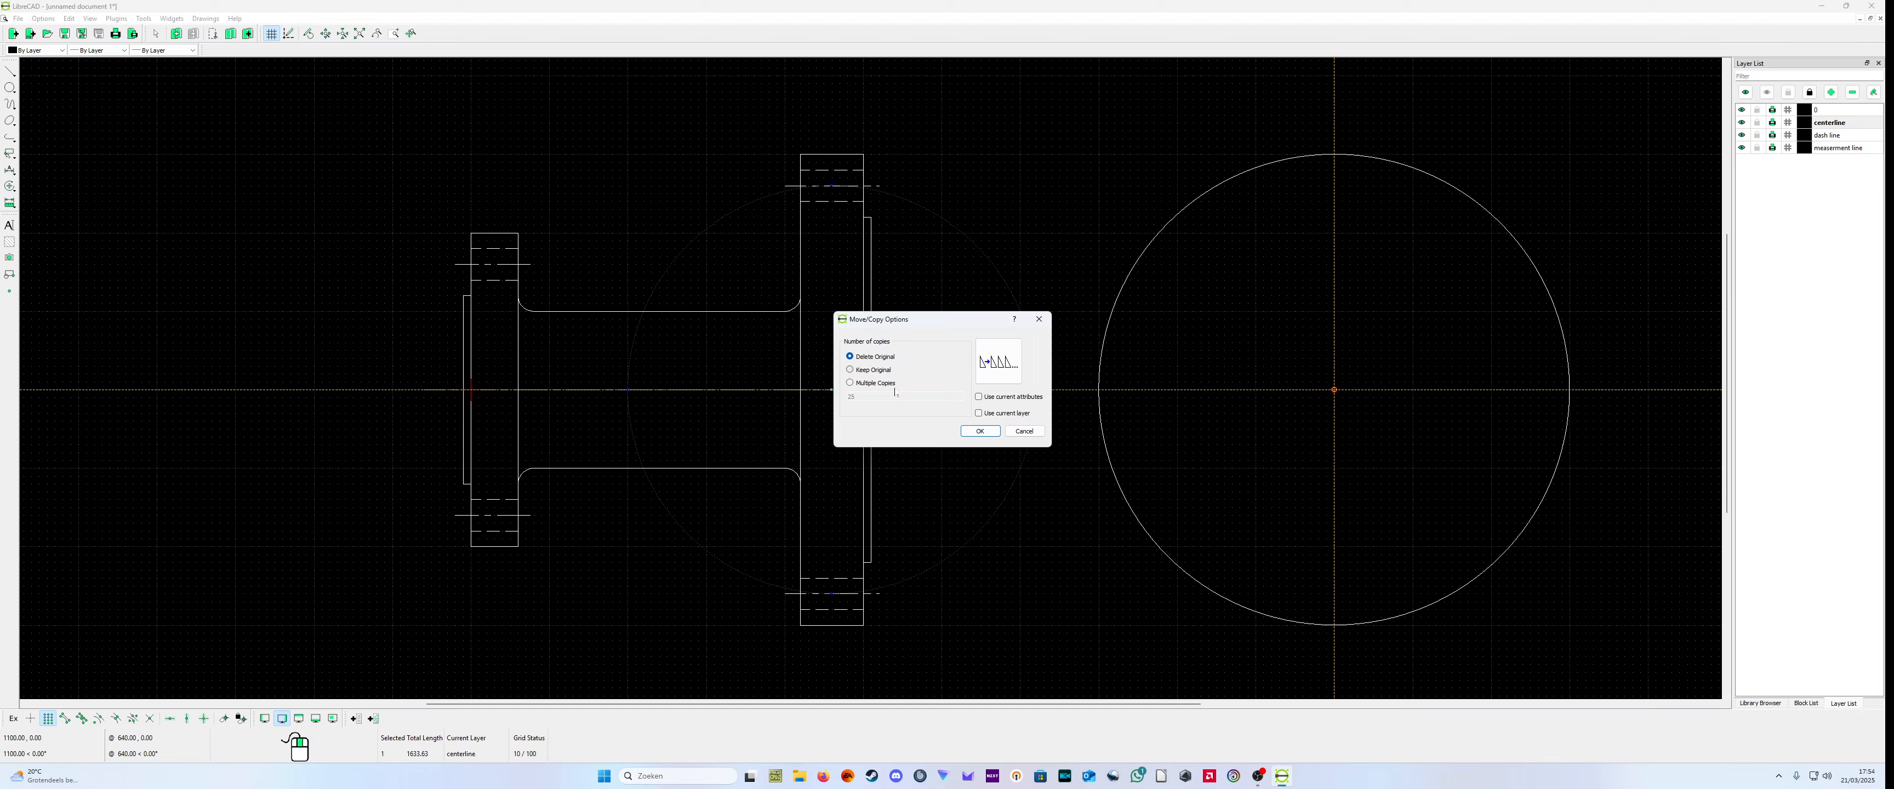
left_click(979, 432)
scroll(1235, 558, "up", 3)
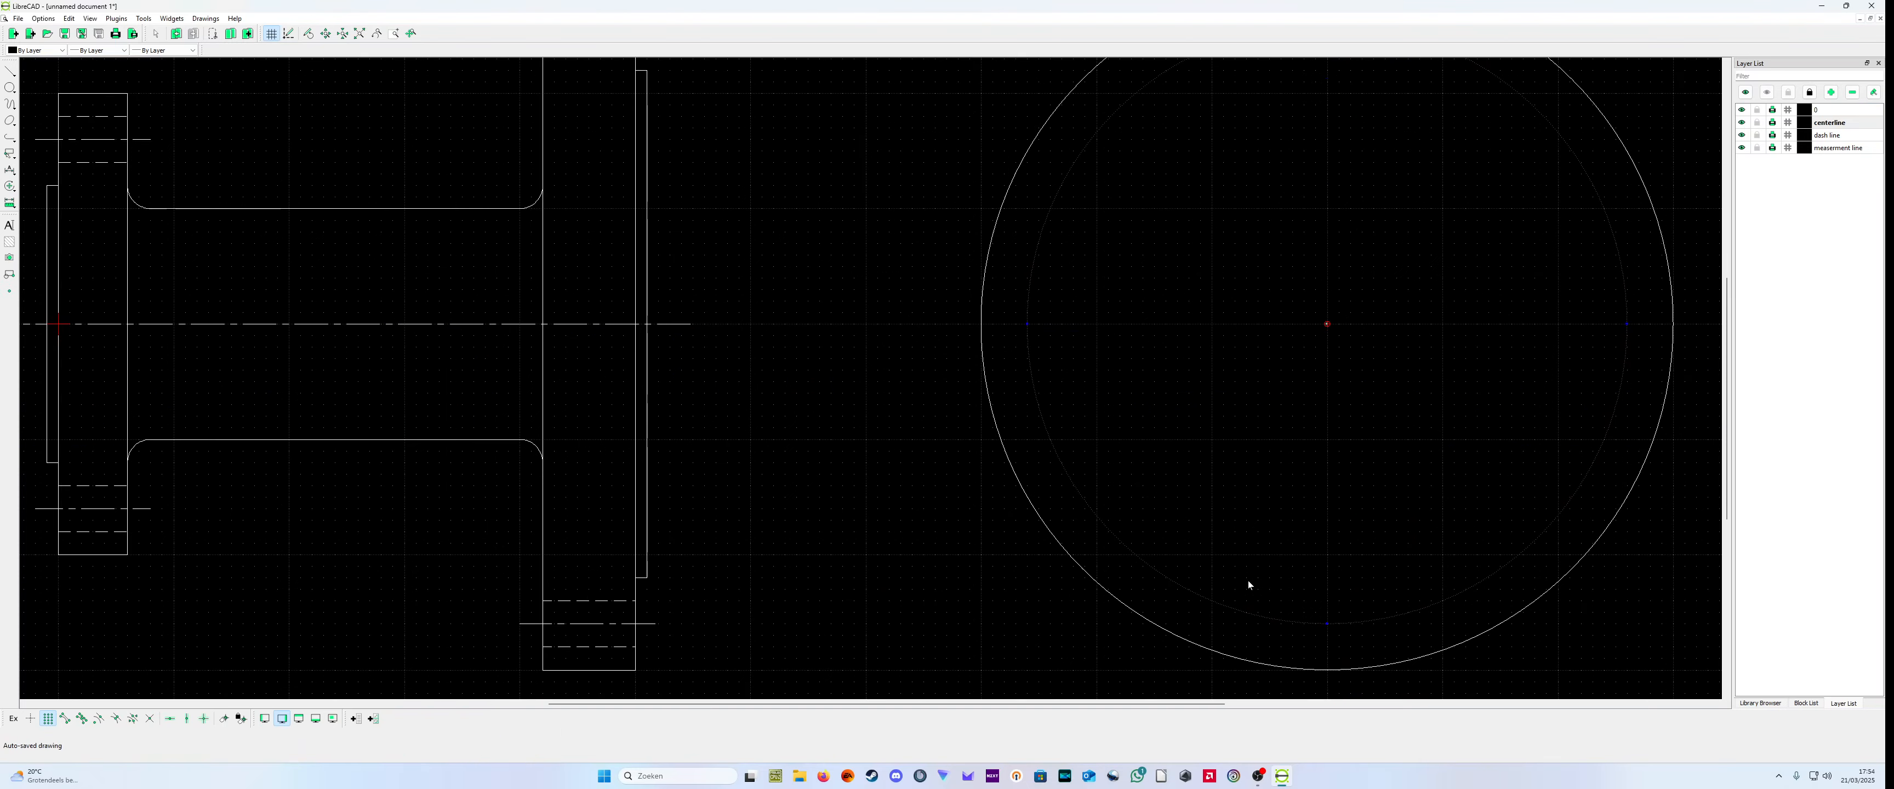
scroll(1107, 623, "down", 1)
scroll(1054, 593, "down", 2)
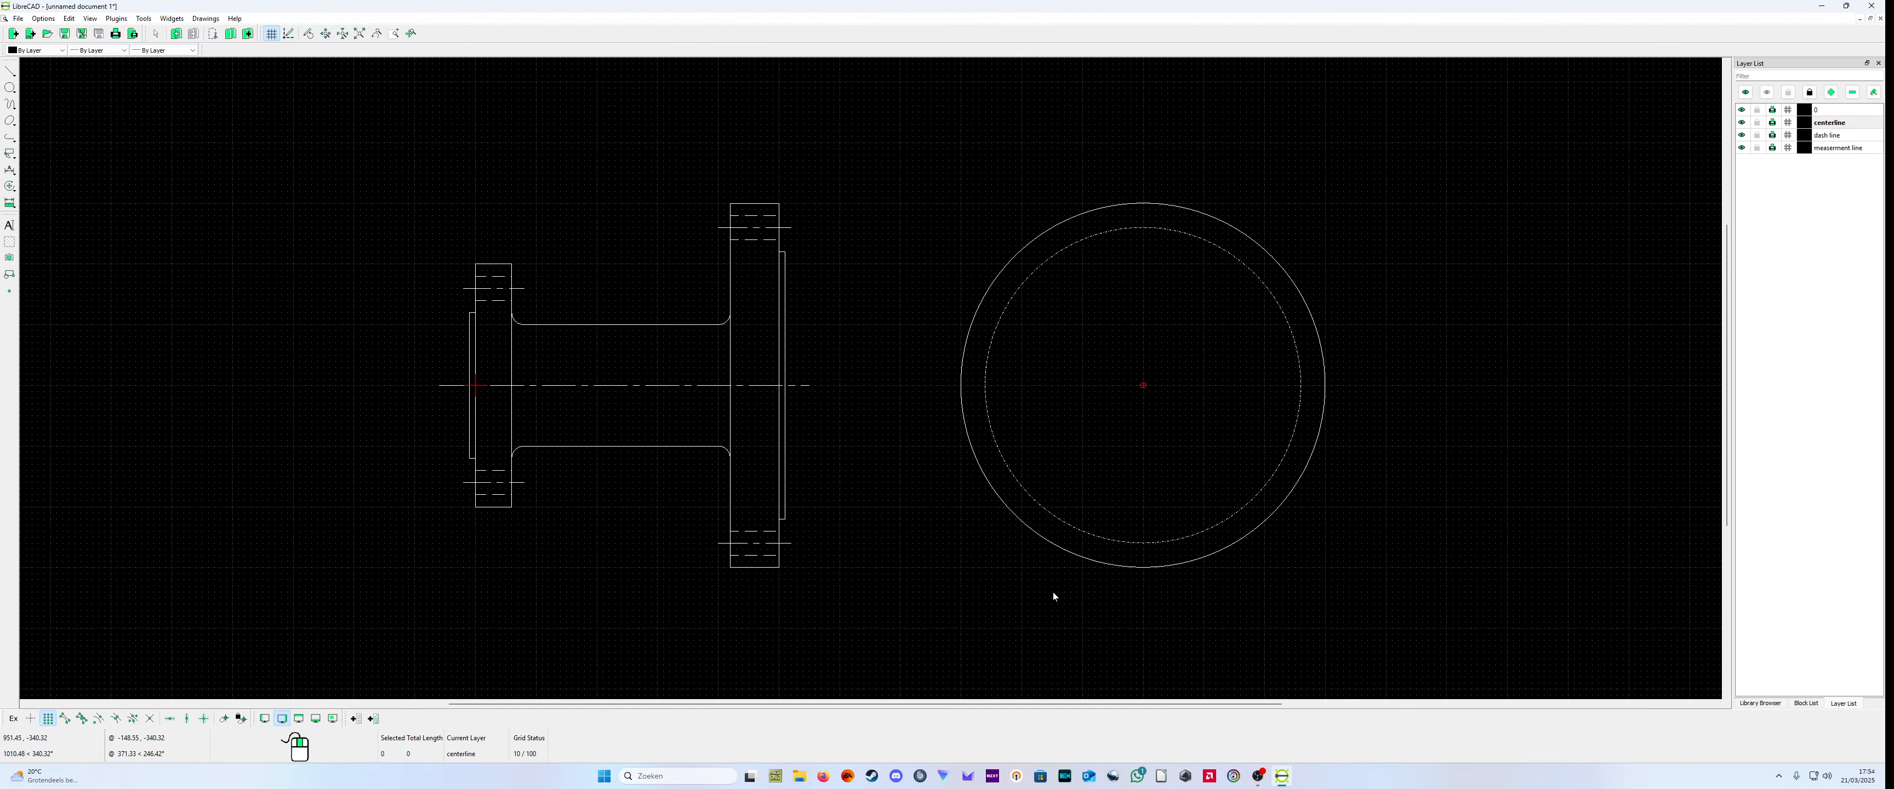
Step: Draw a circle centered at (1100,0) through (1100,220), matching the raised face of the large flange
scroll(930, 507, "up", 2)
scroll(845, 391, "down", 1)
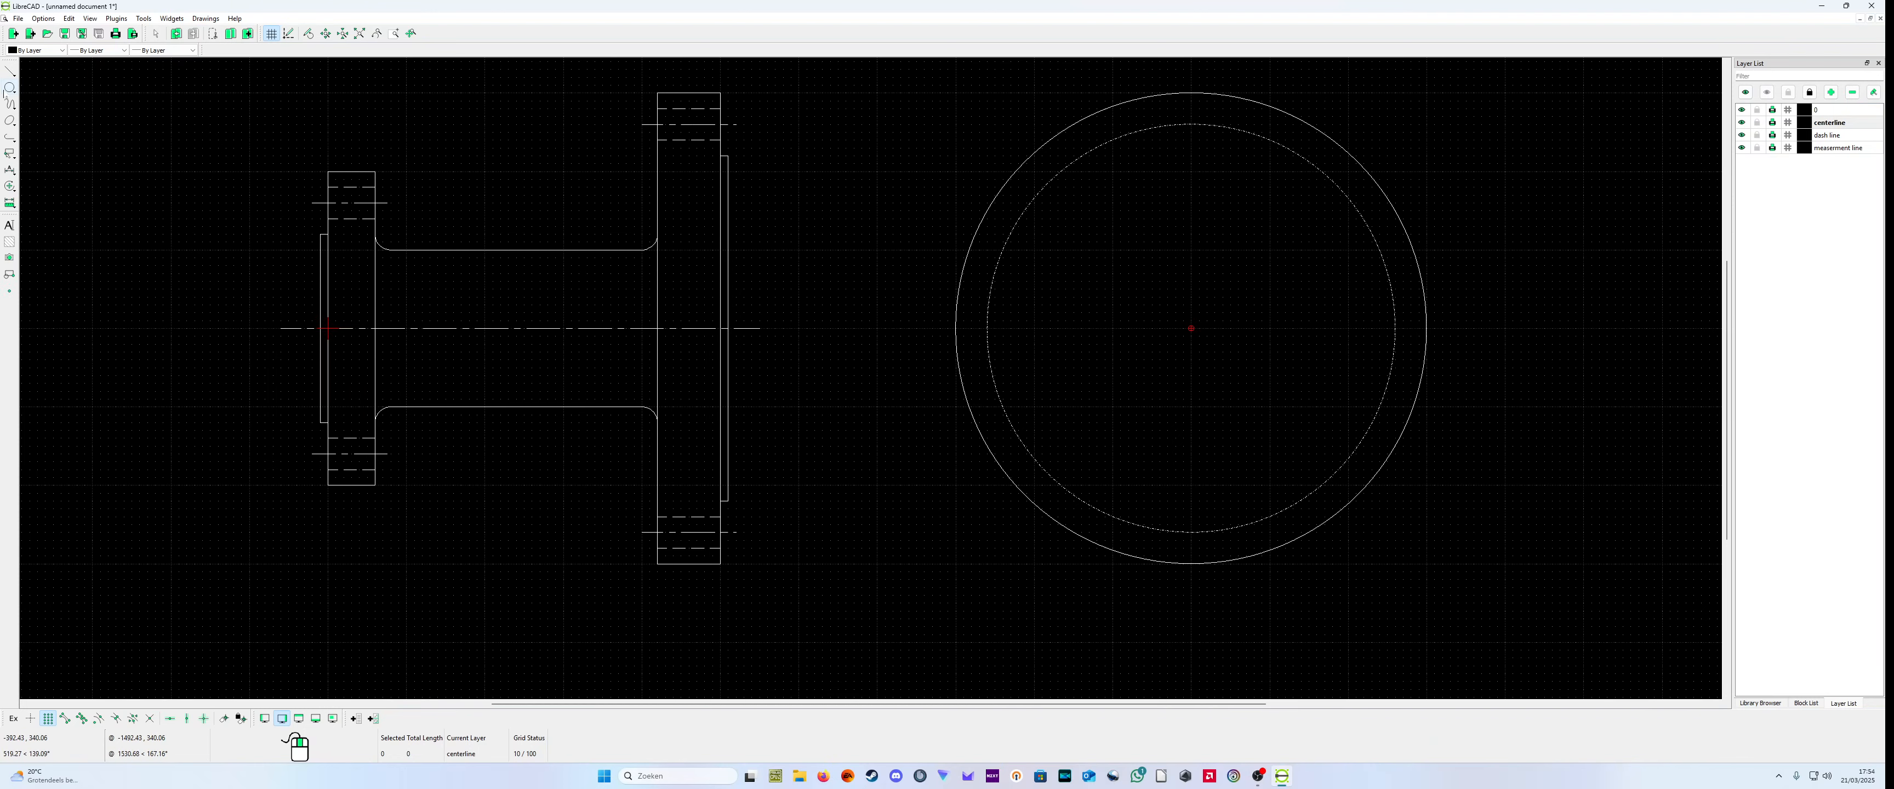
left_click(9, 88)
left_click(44, 86)
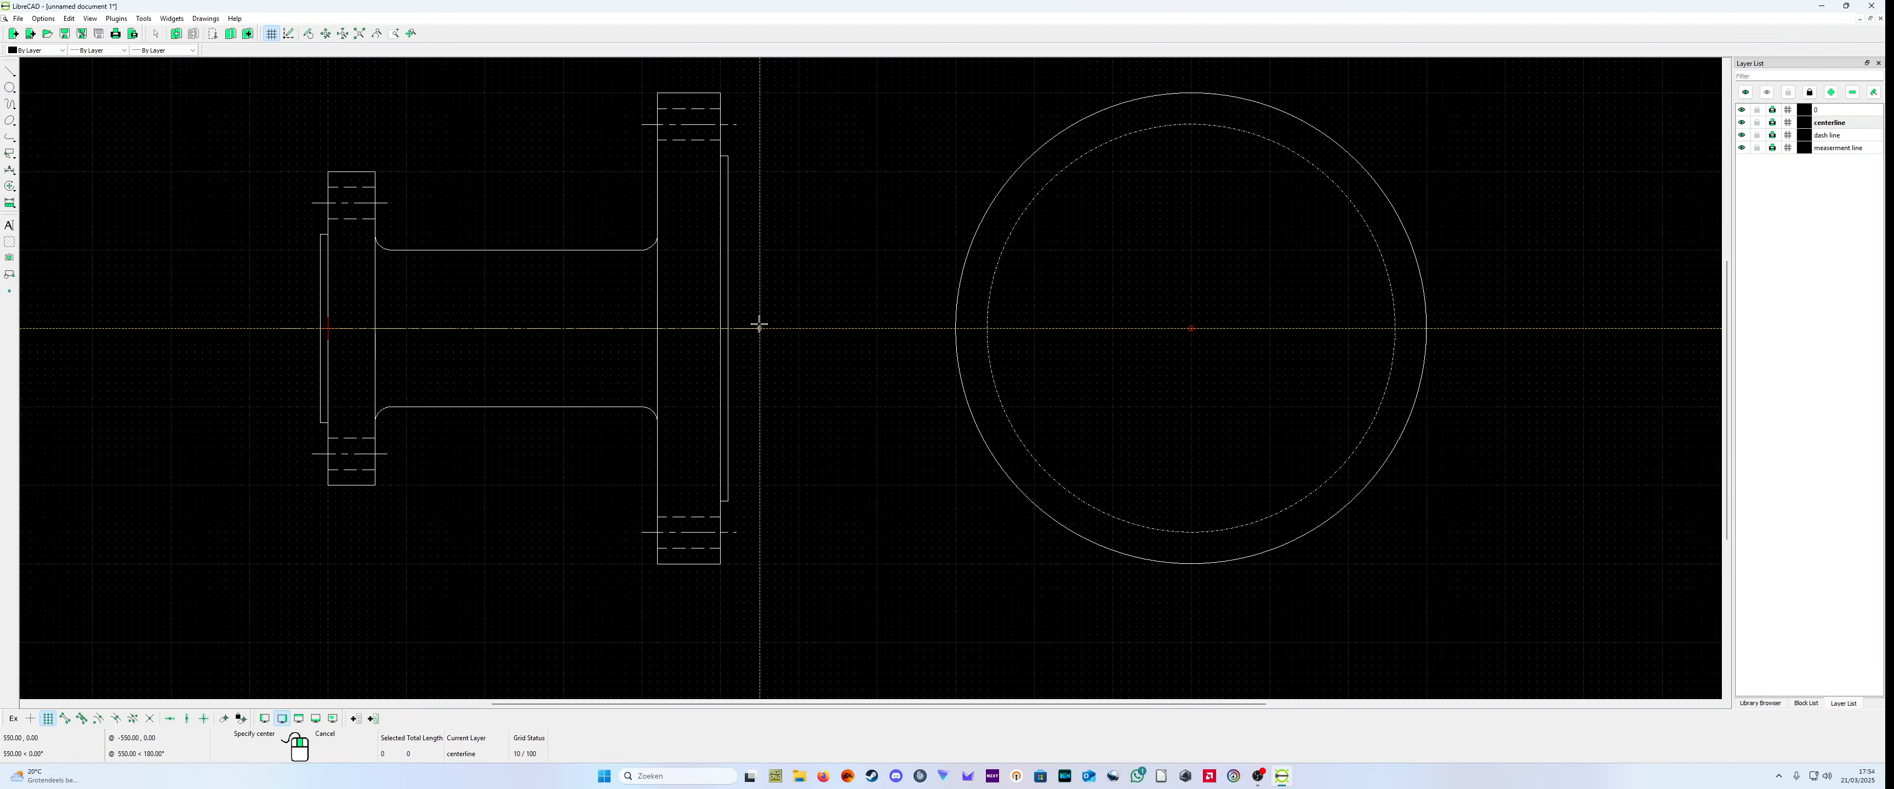
left_click(1191, 329)
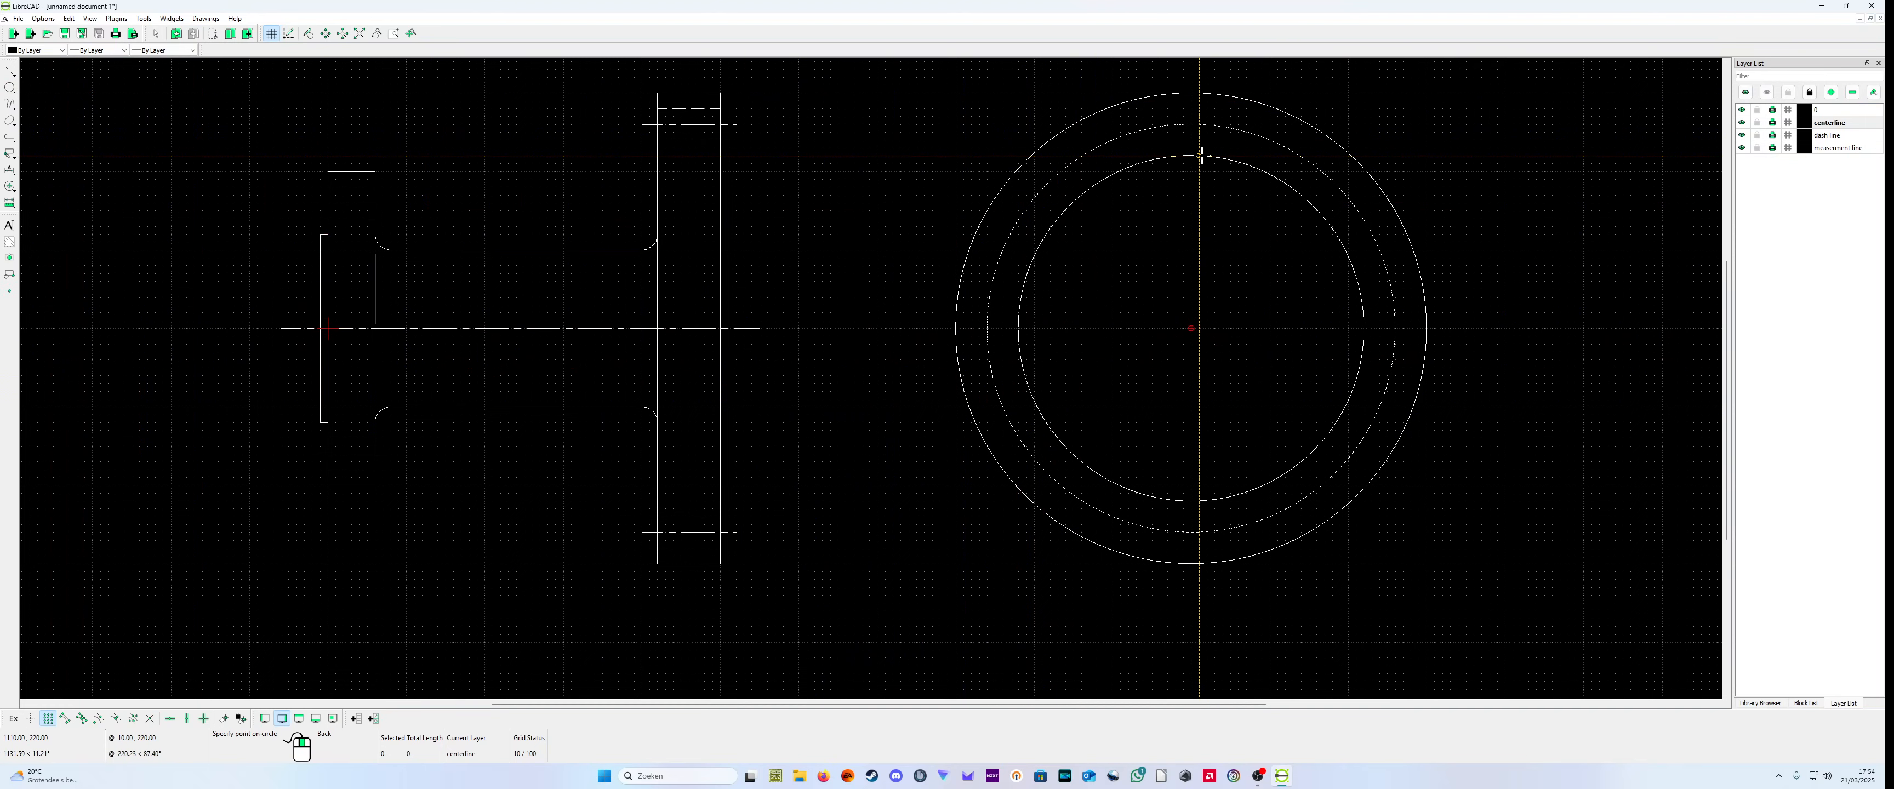
left_click(1190, 156)
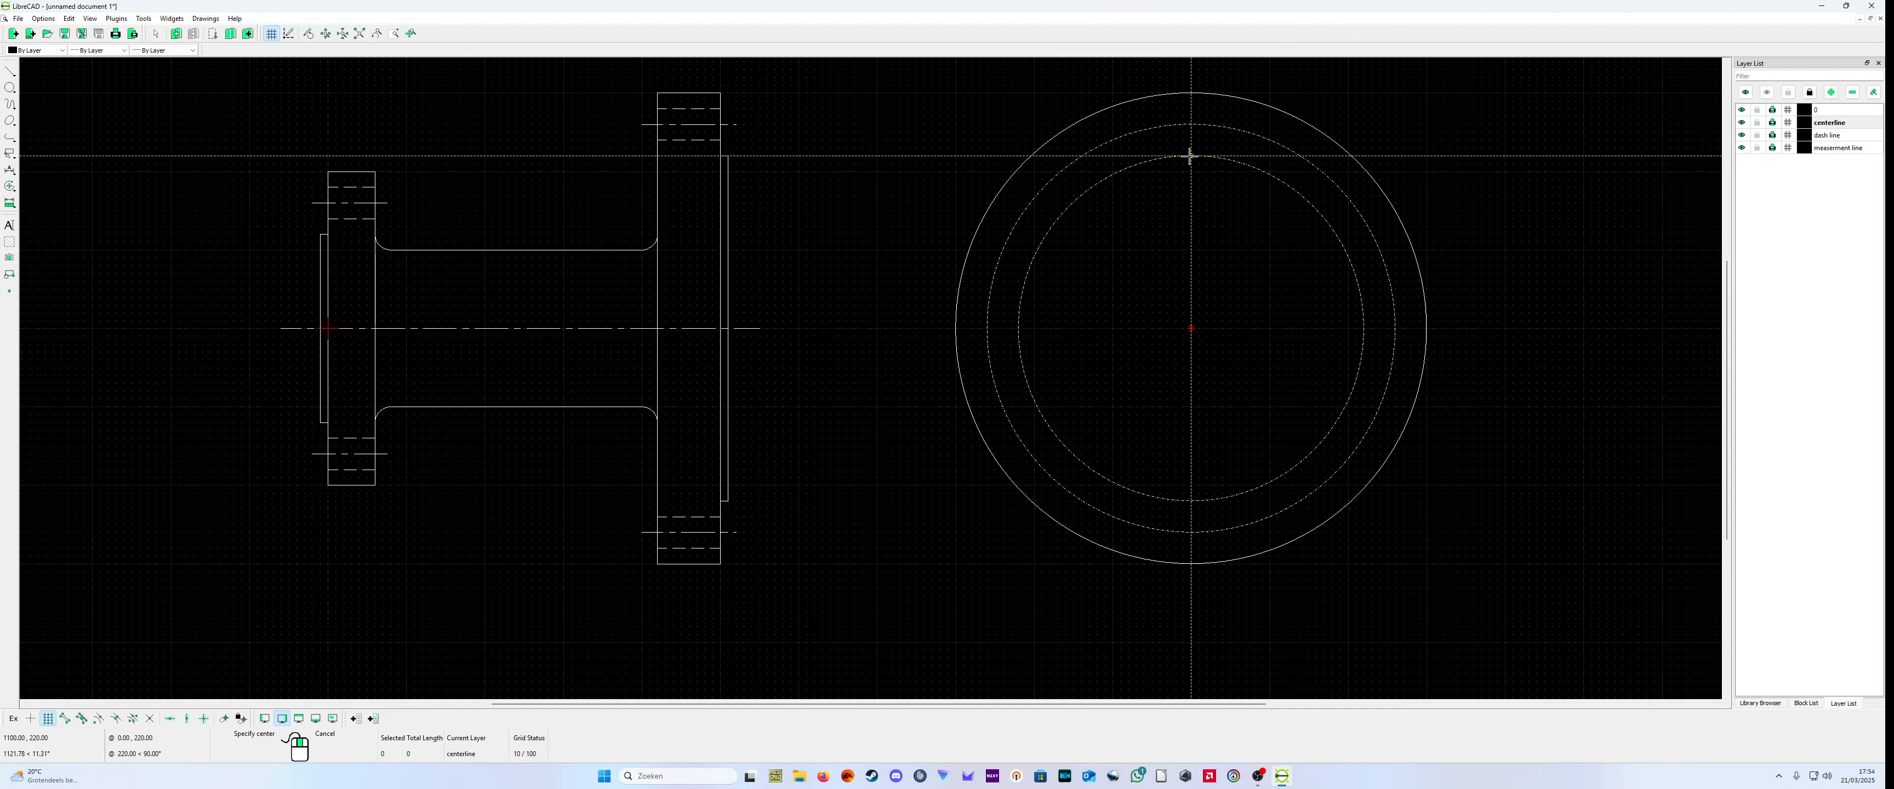
right_click(1188, 157)
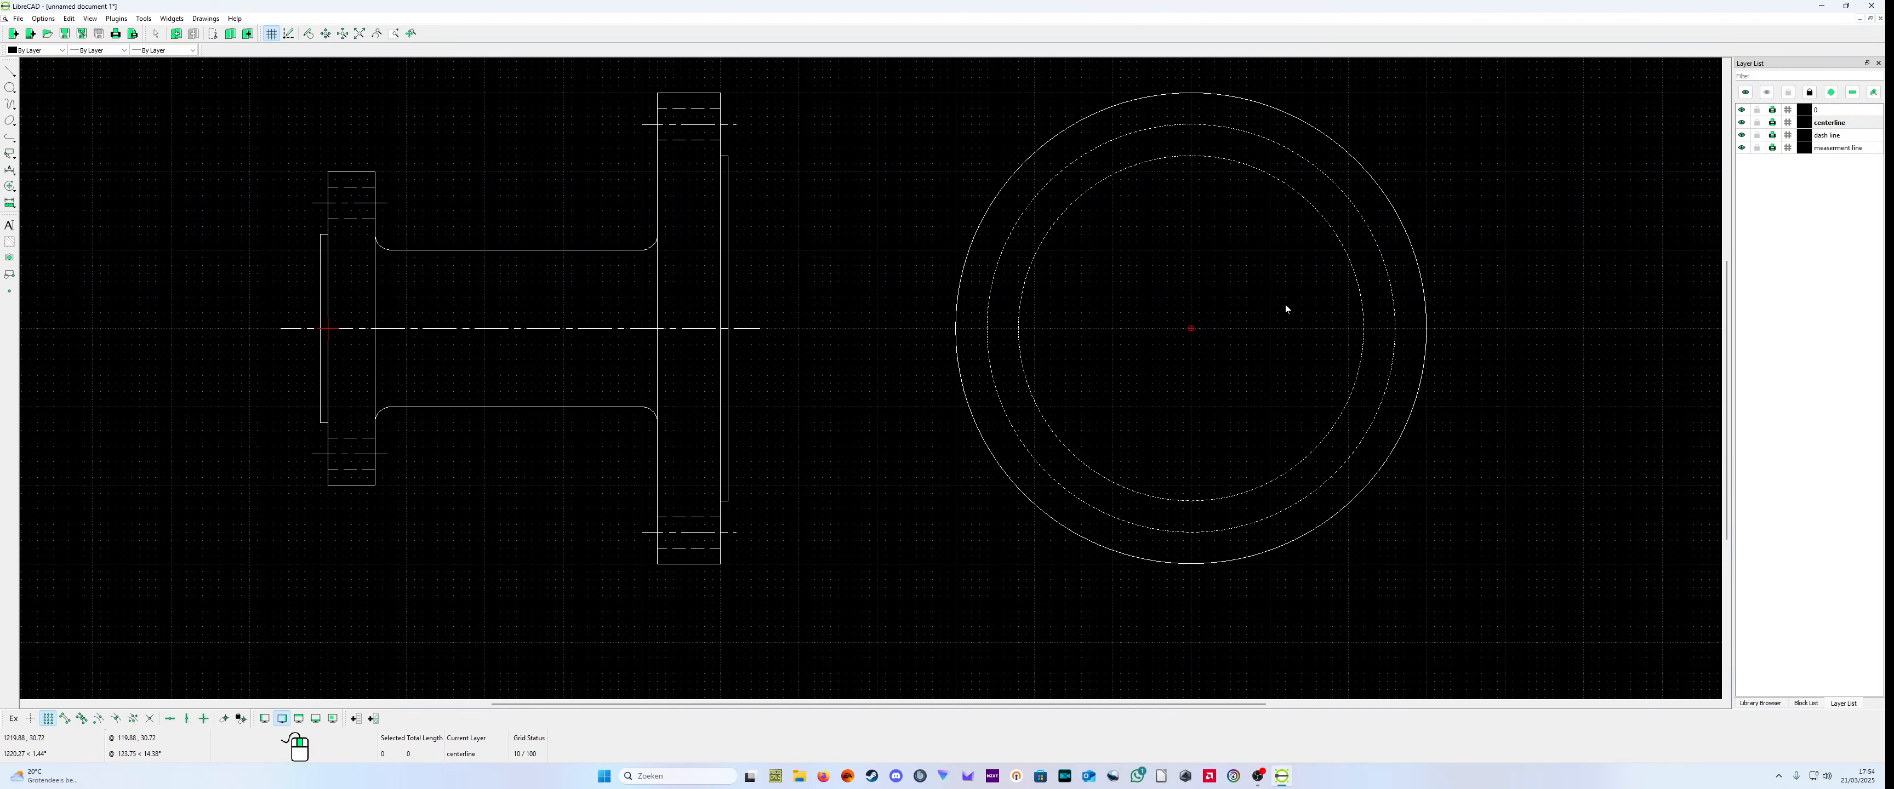
Step: Change the layer of the 220-radius circle in the end view to 0
right_click(1243, 274)
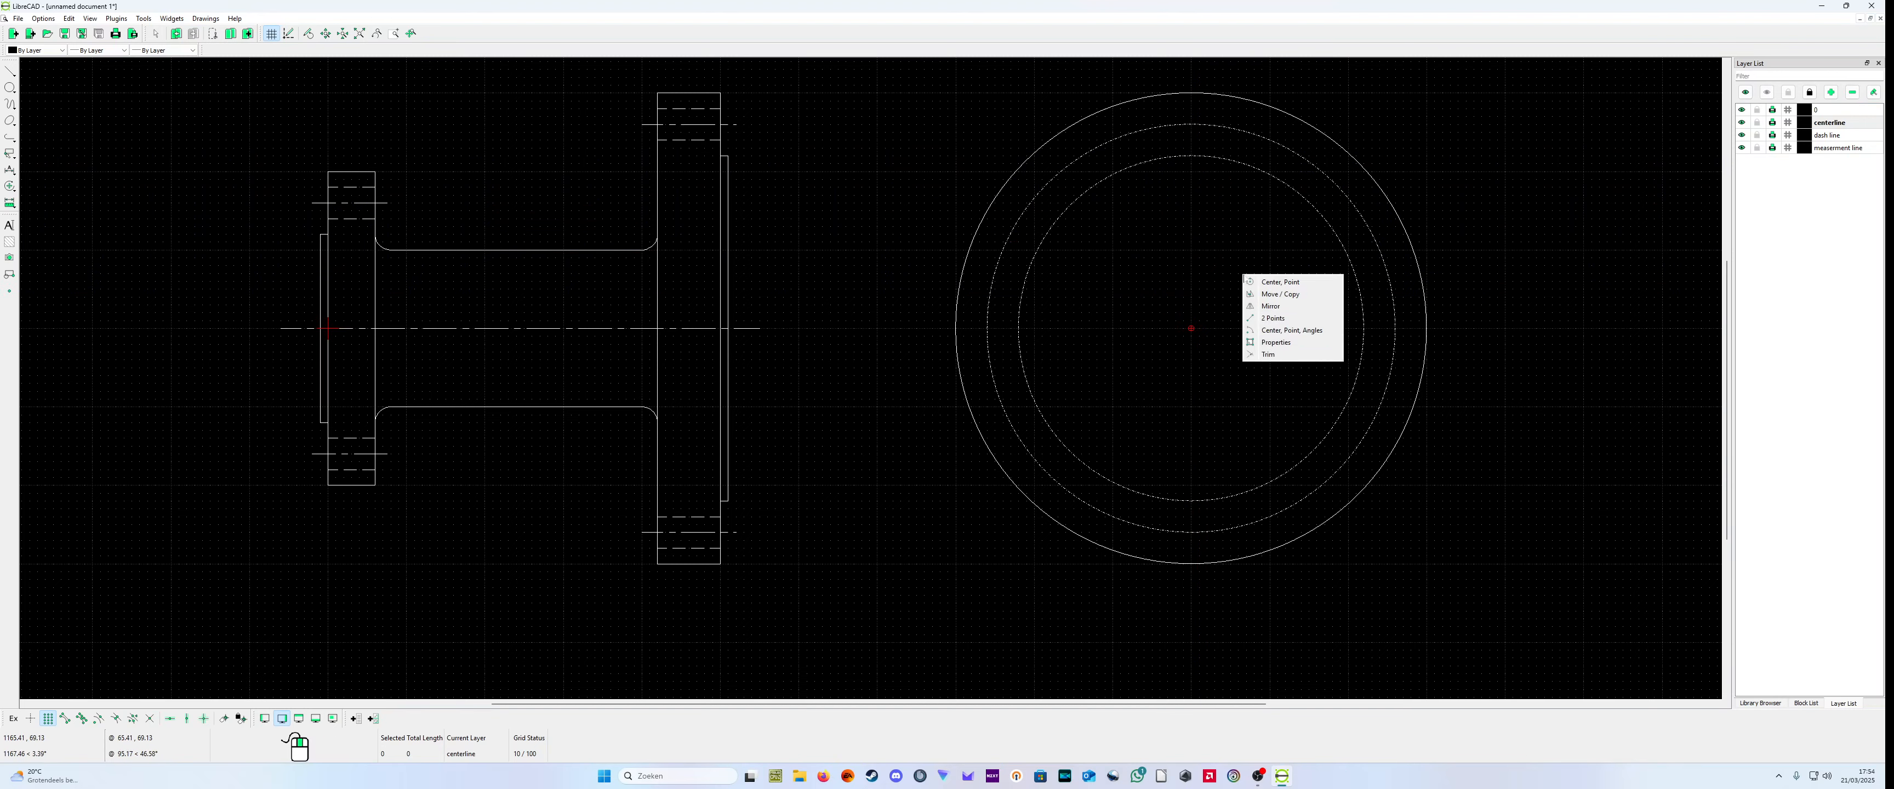
left_click(1283, 343)
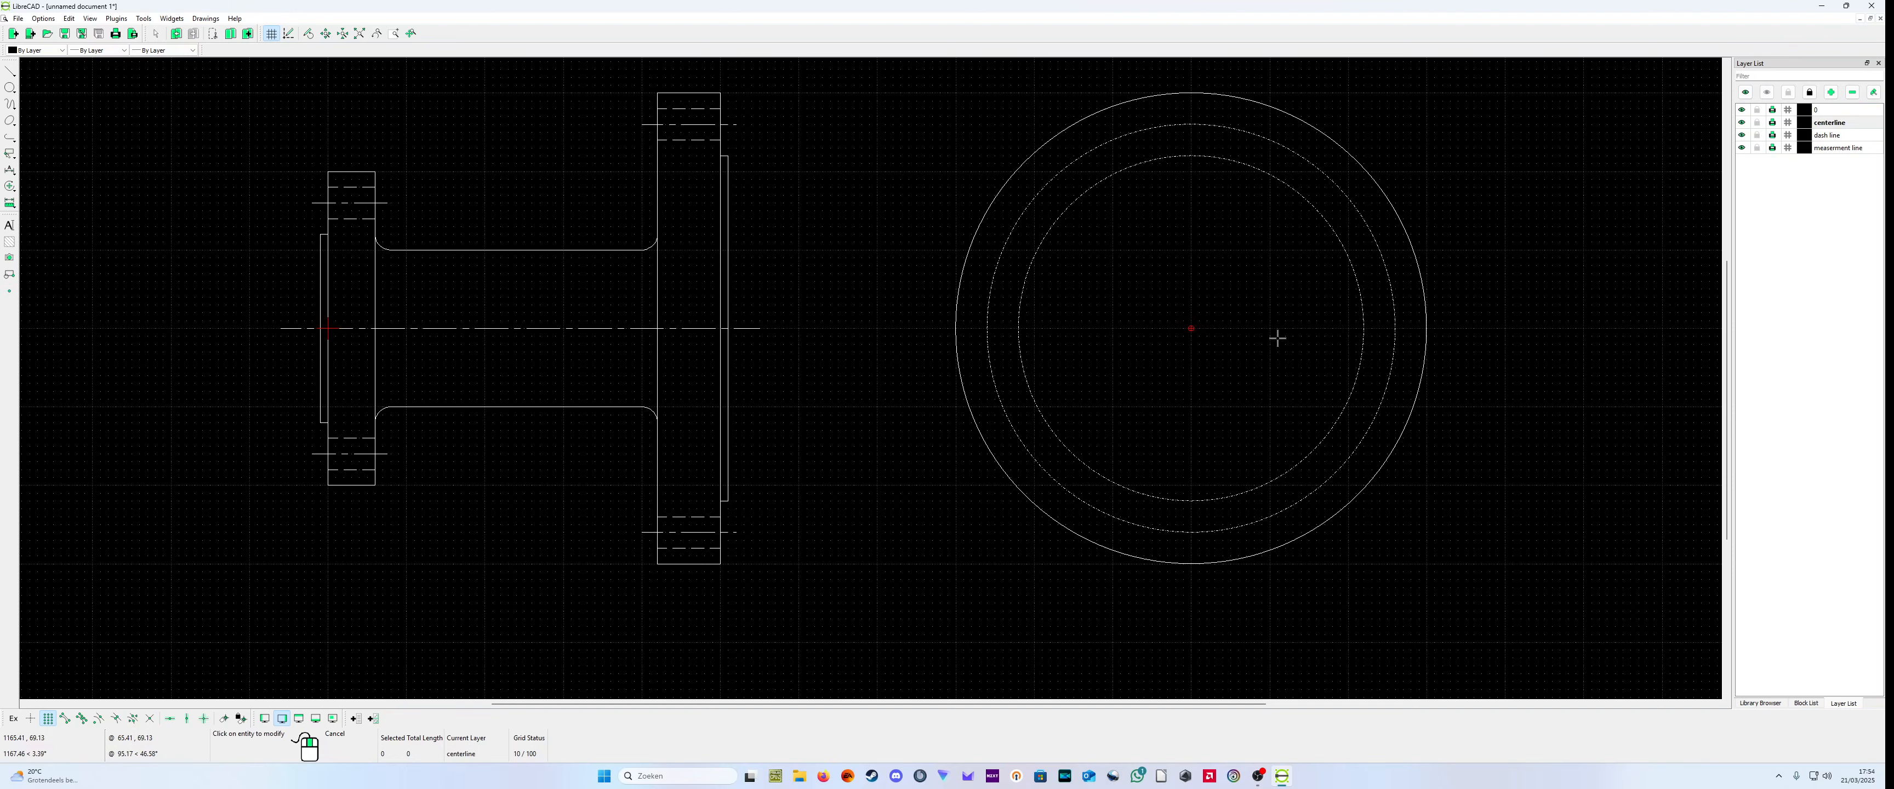
left_click(1191, 155)
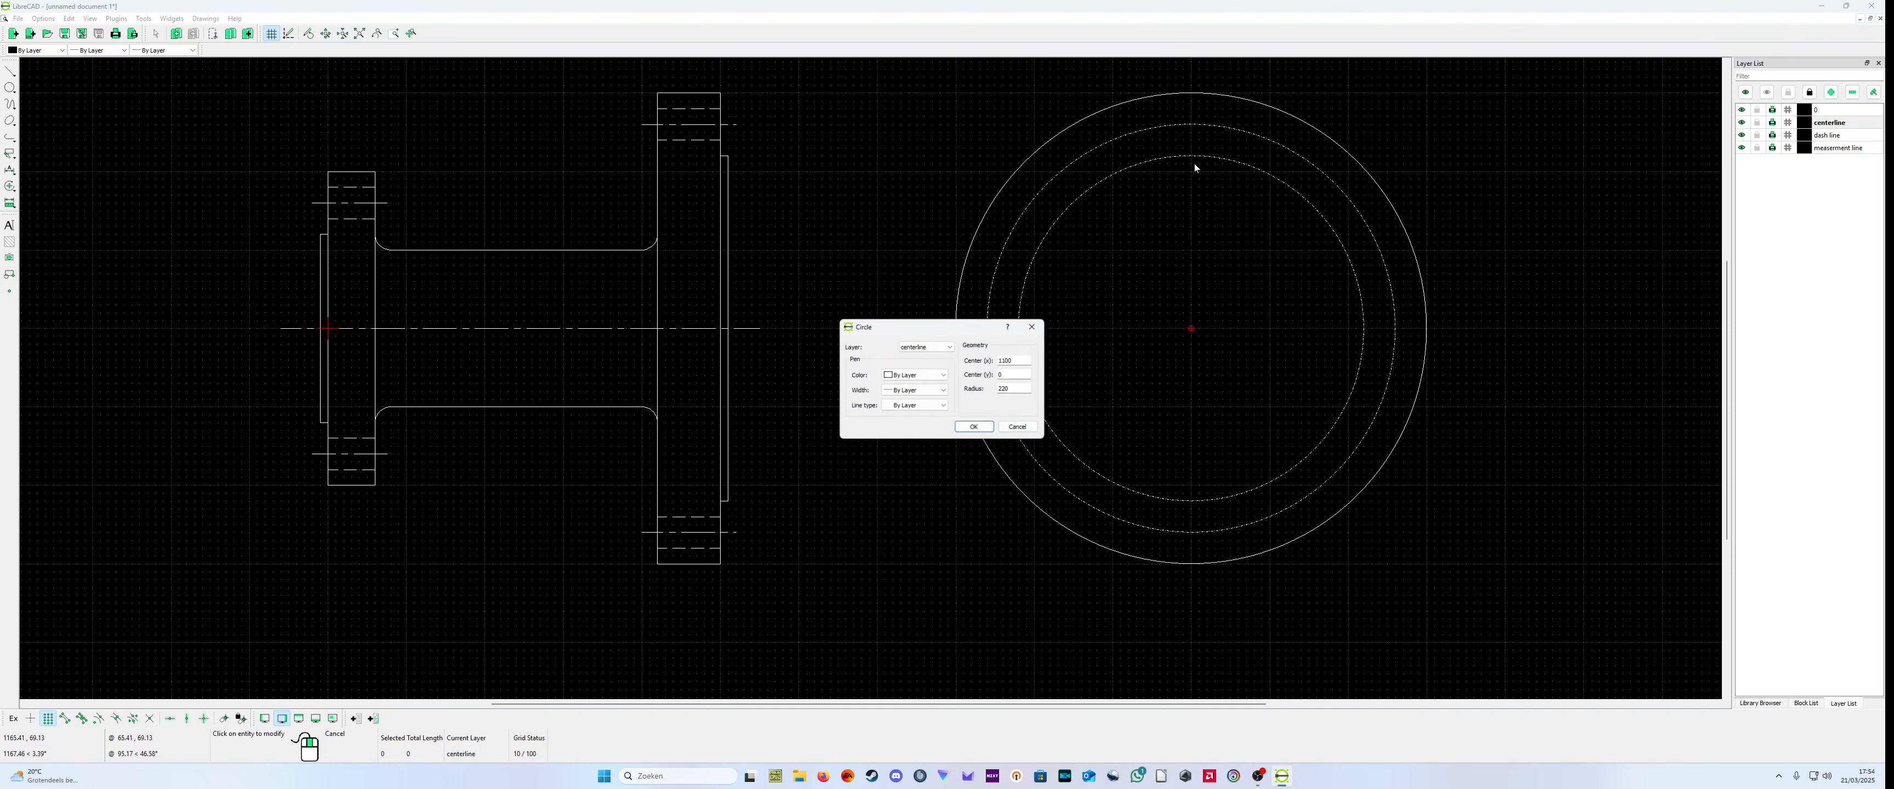
left_click(926, 346)
left_click(919, 356)
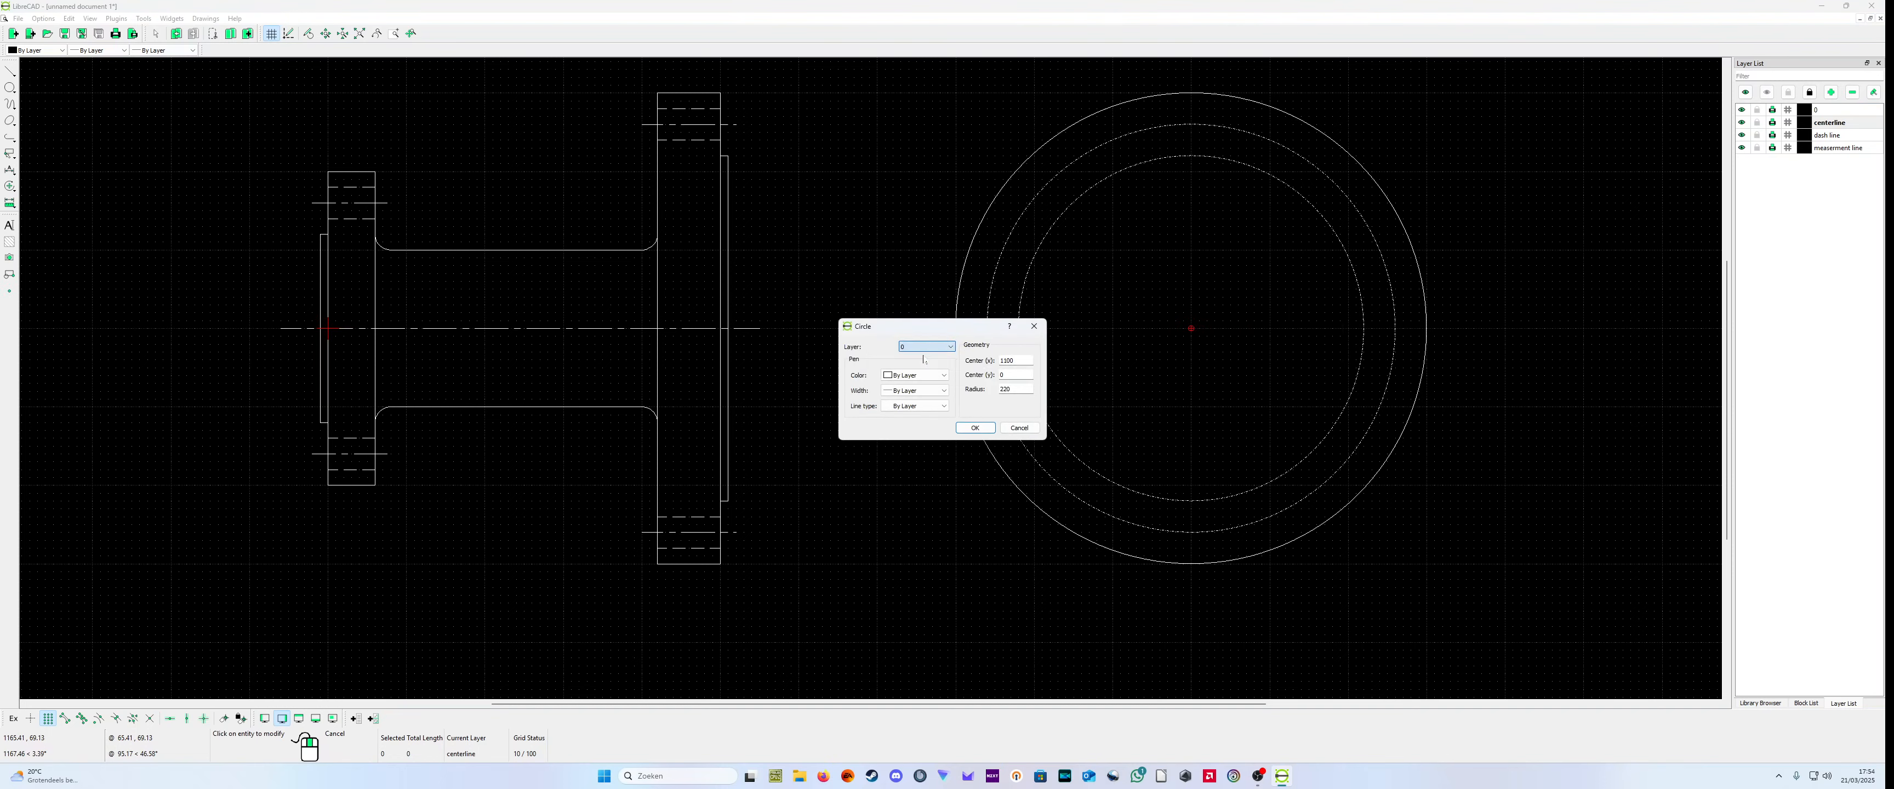
left_click(968, 429)
scroll(1196, 160, "up", 2)
scroll(1190, 175, "down", 2)
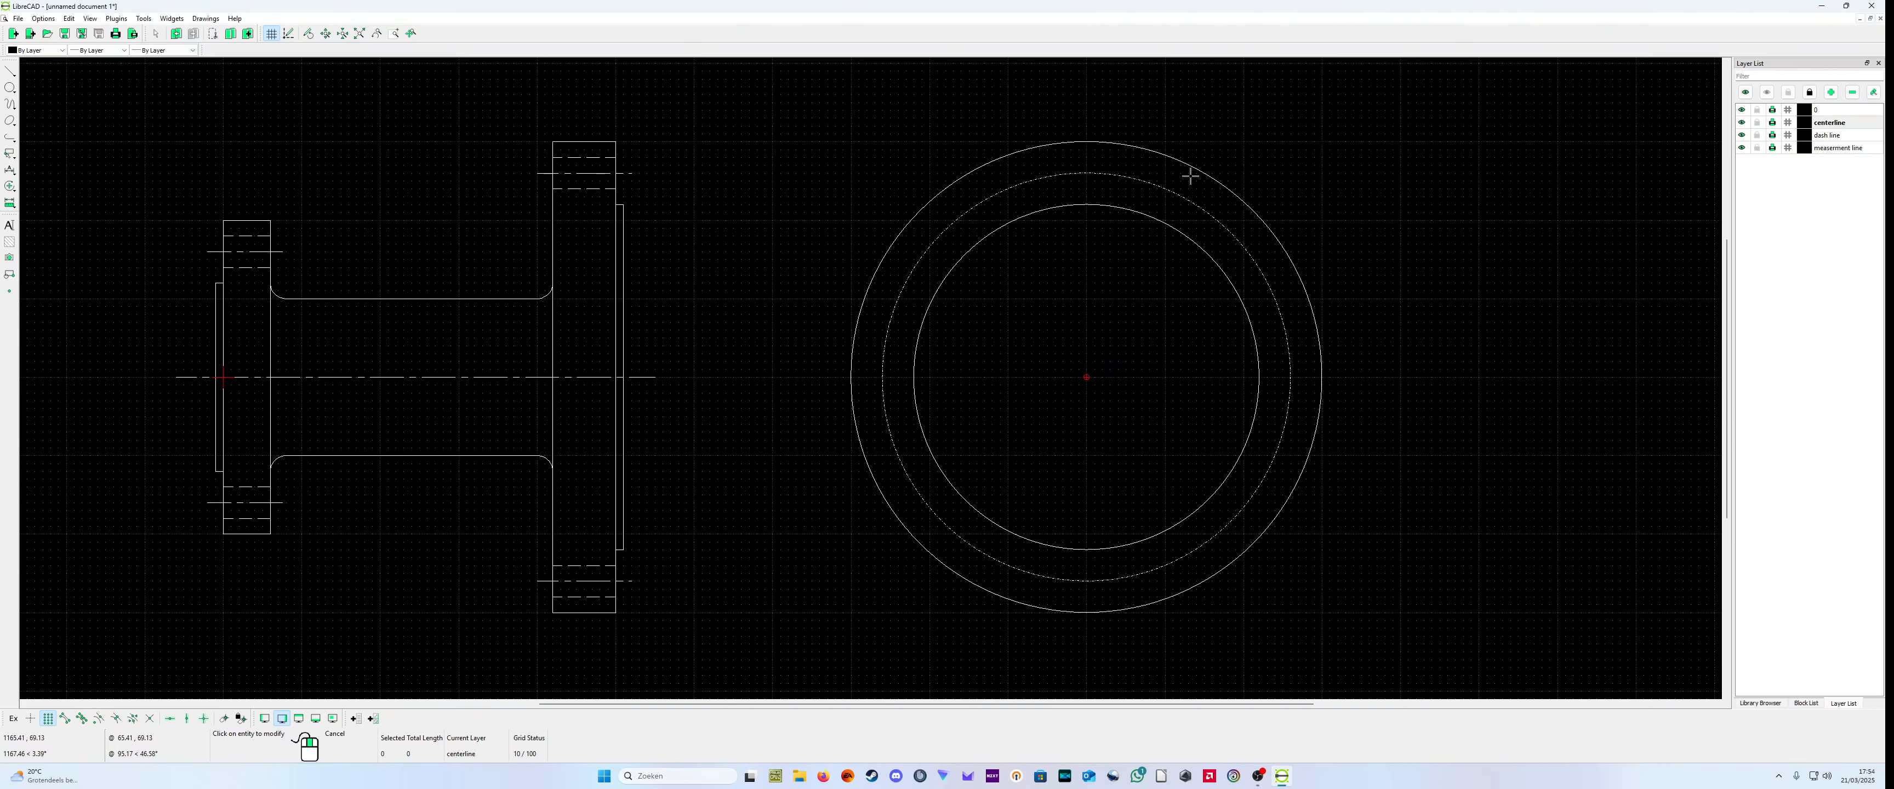
Step: Draw a short vertical centerline from (1100,290) to (1100,230) across the end view's bolt circle
scroll(1087, 117, "up", 2)
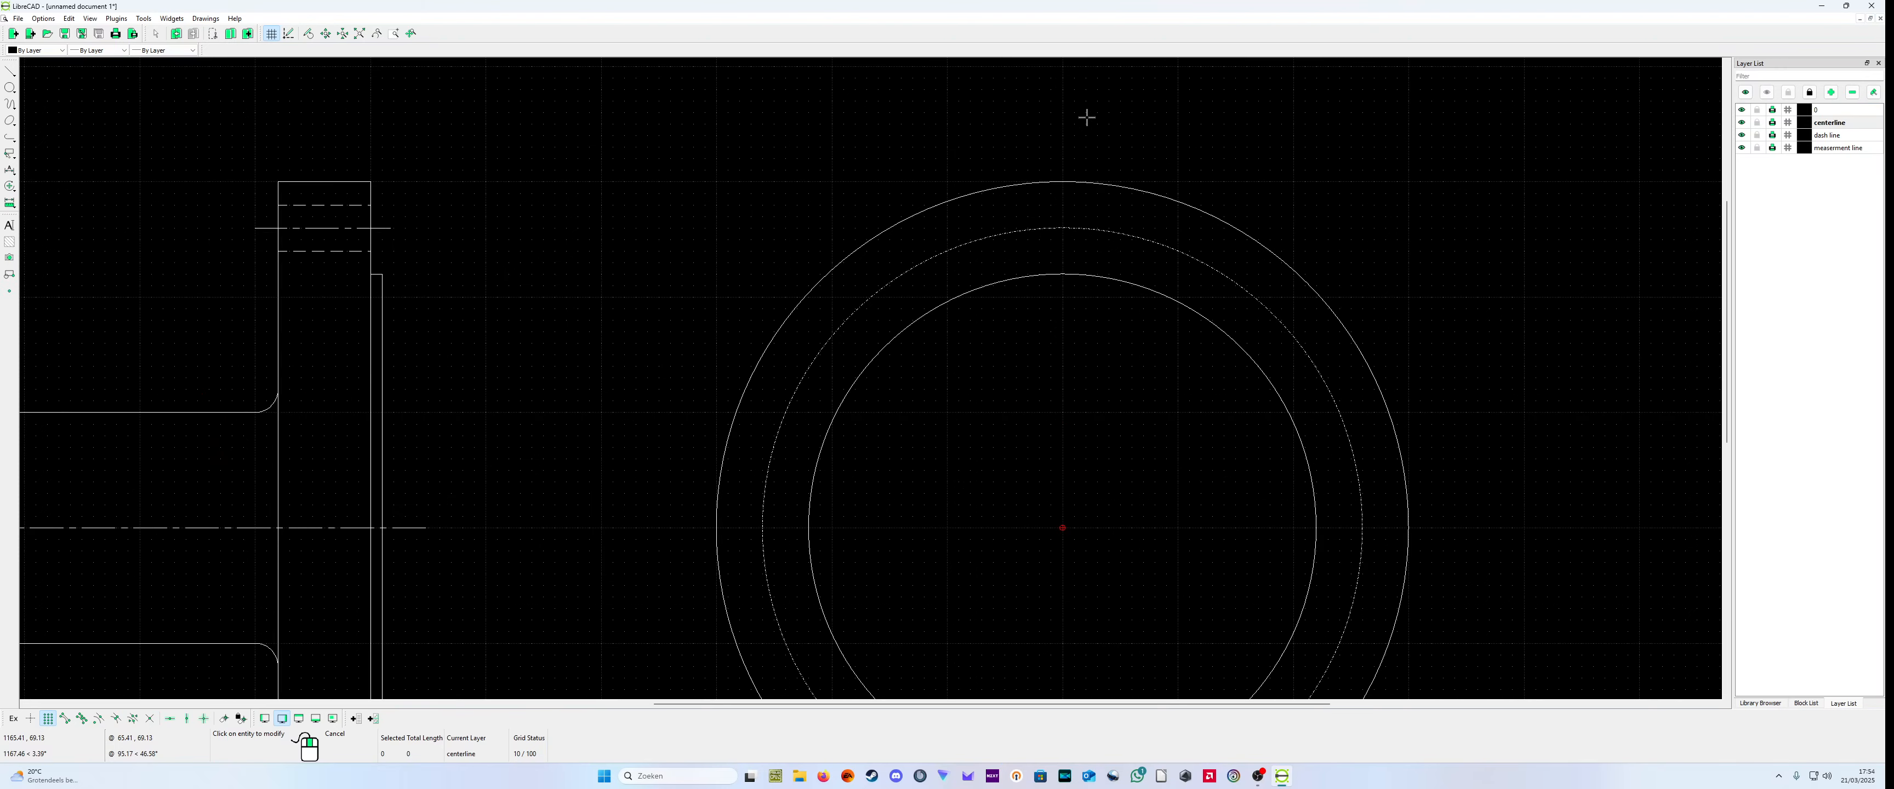
scroll(600, 211, "down", 2)
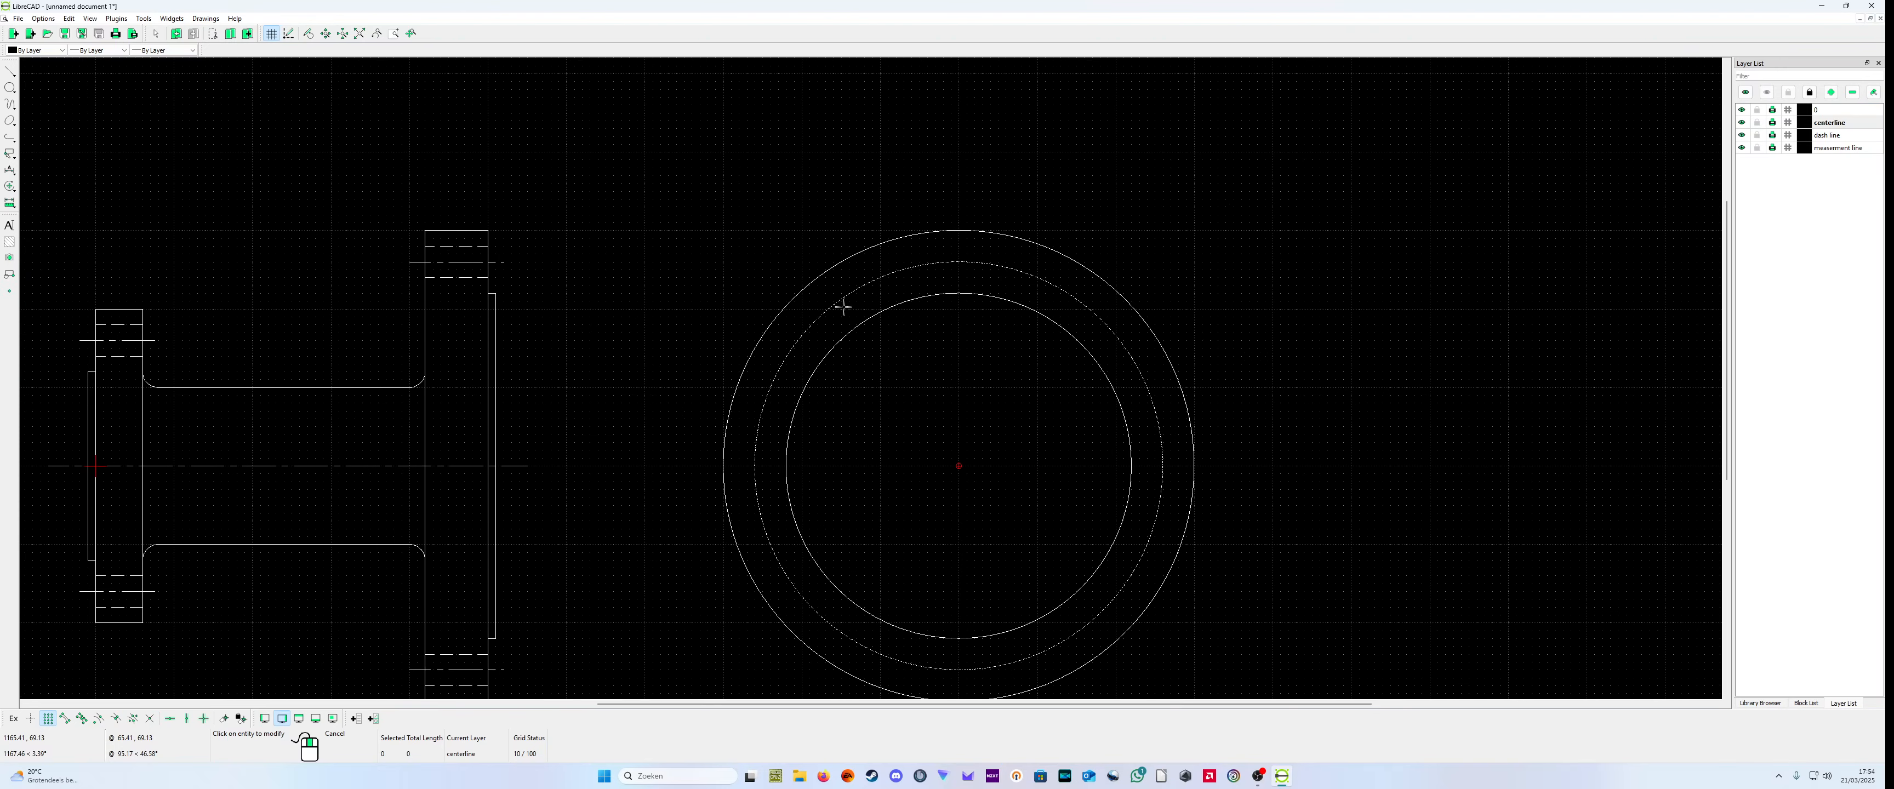
scroll(742, 507, "down", 2)
scroll(790, 539, "up", 1)
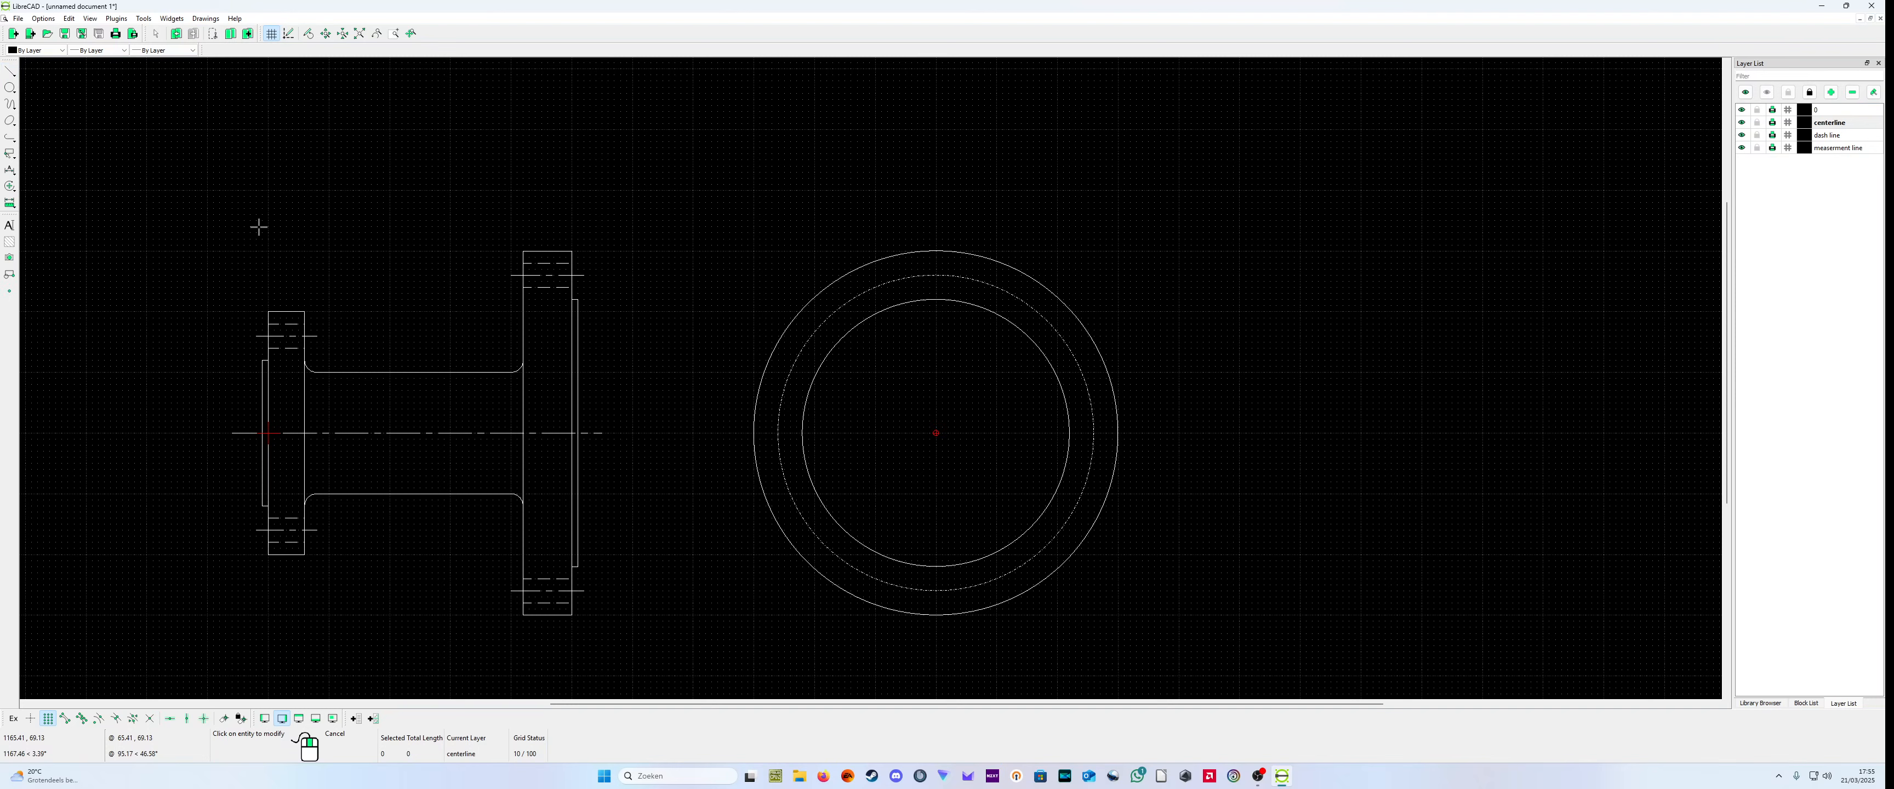
left_click(11, 73)
left_click(47, 71)
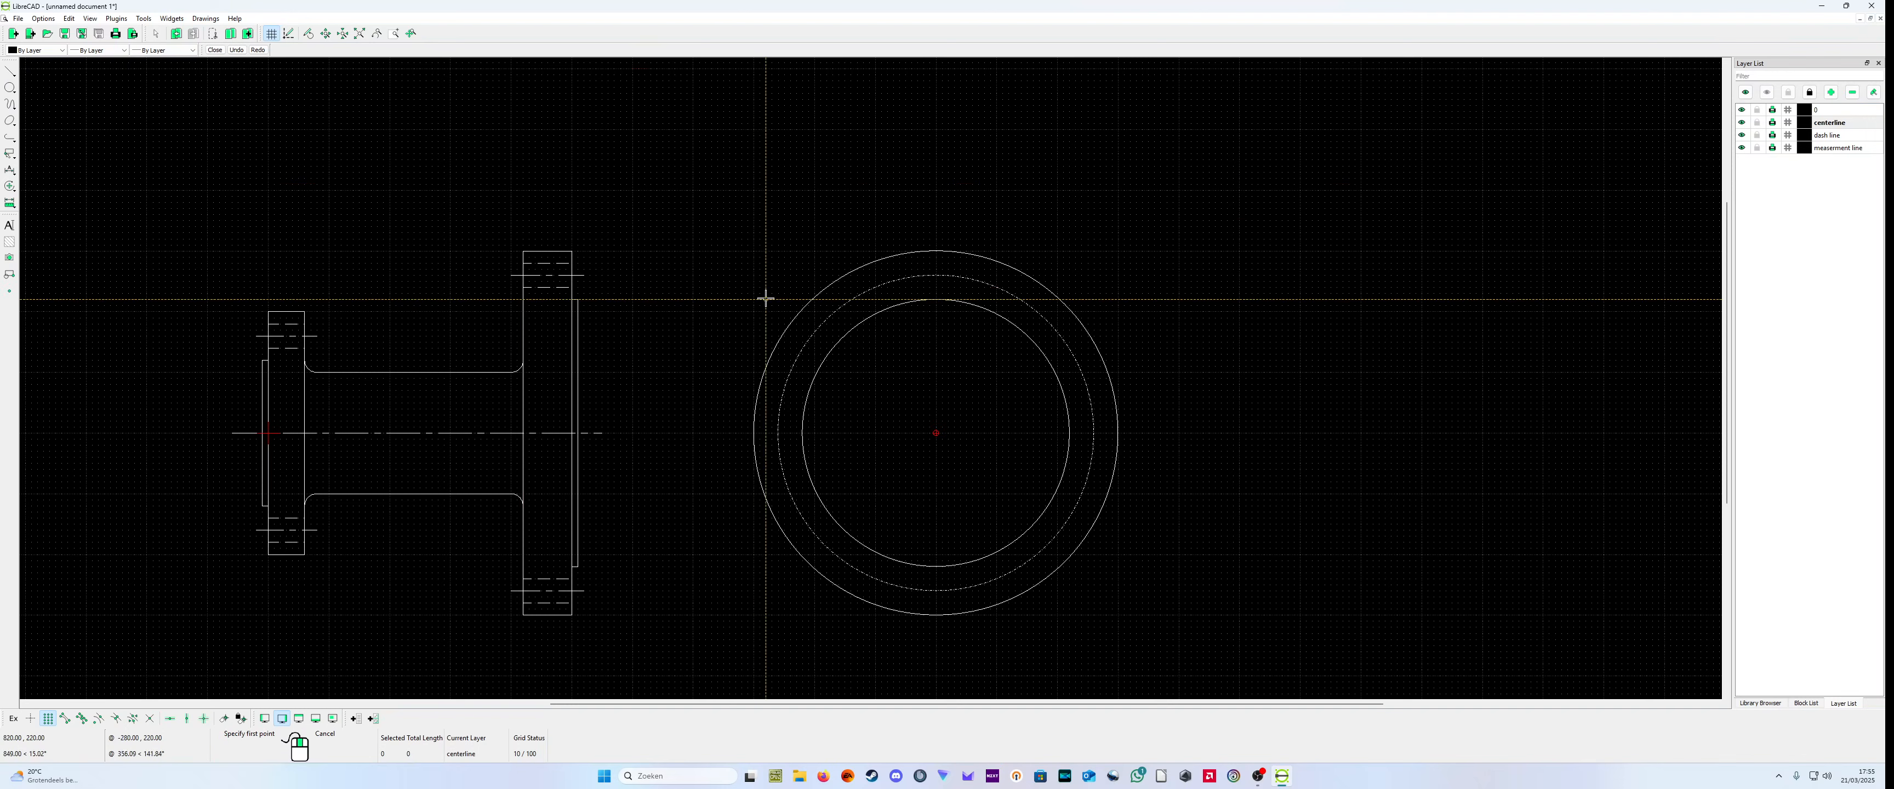
scroll(870, 250, "up", 3)
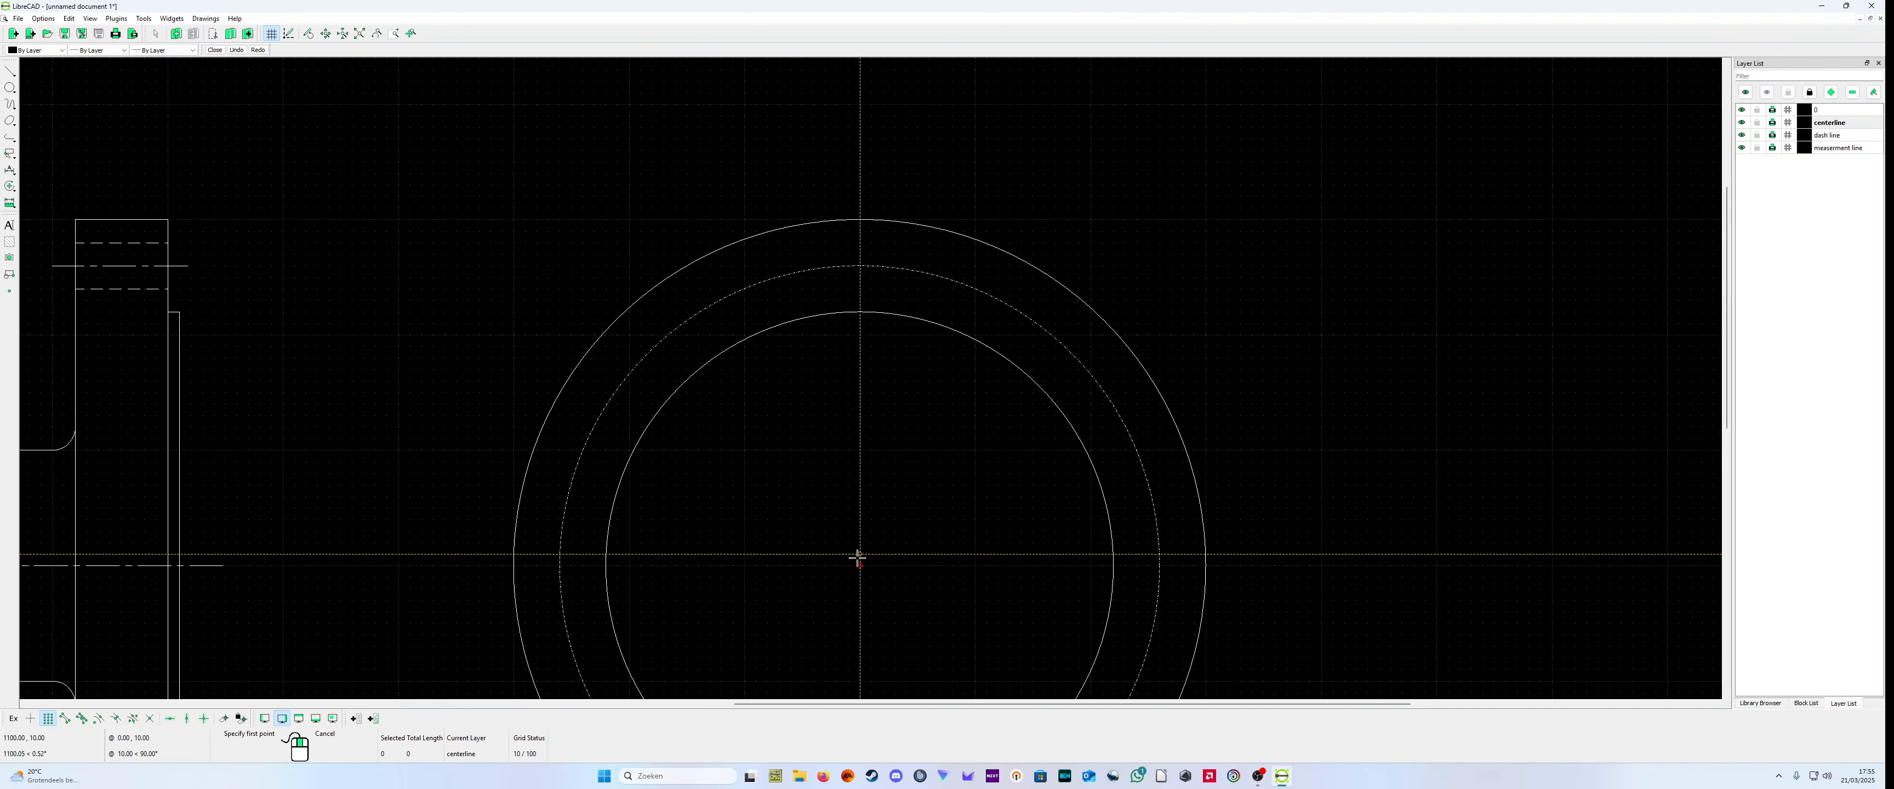
left_click(860, 230)
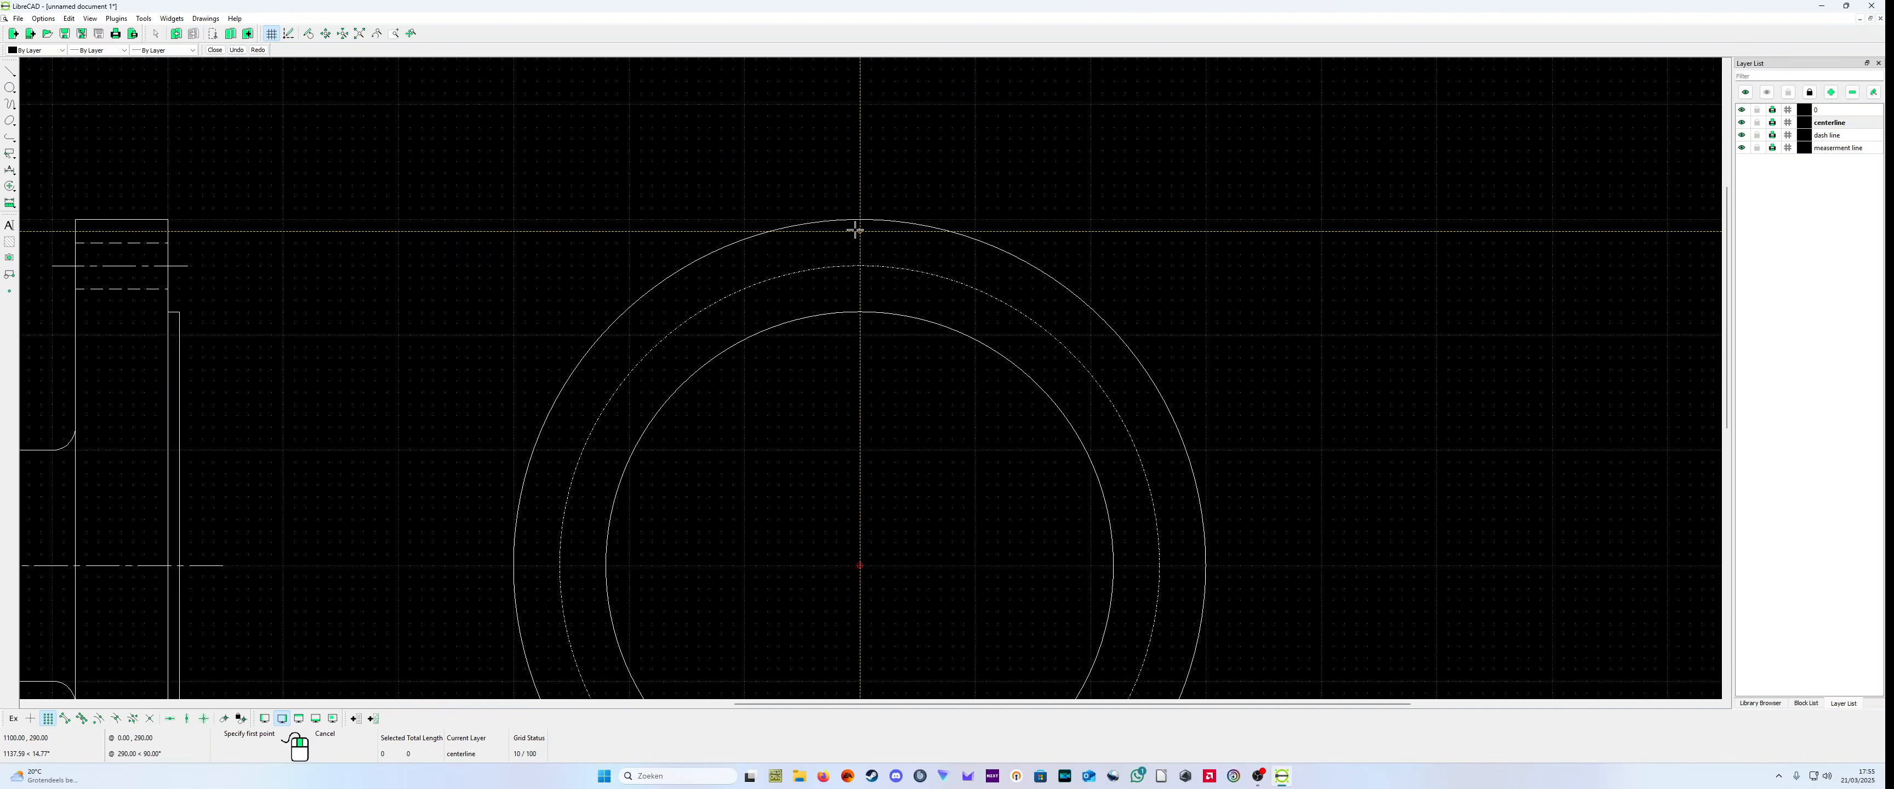
left_click(858, 298)
right_click(858, 298)
right_click(859, 300)
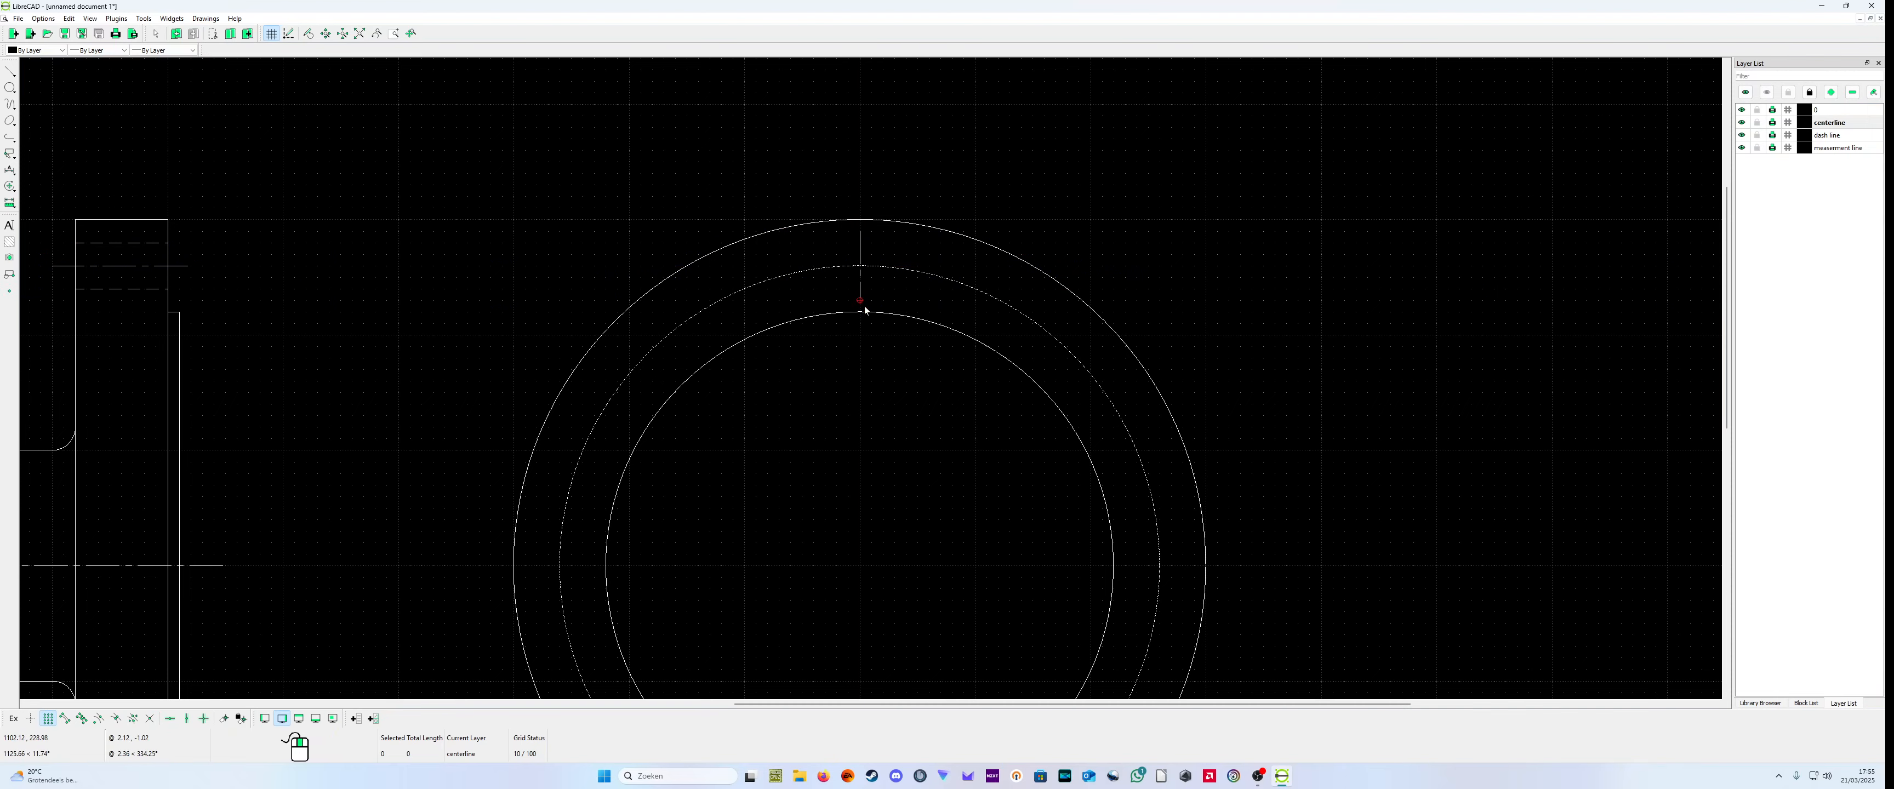
Step: Draw a bolt hole circle of radius 20 centered at (1100,260) on the end view's bolt circle
scroll(877, 382, "up", 3)
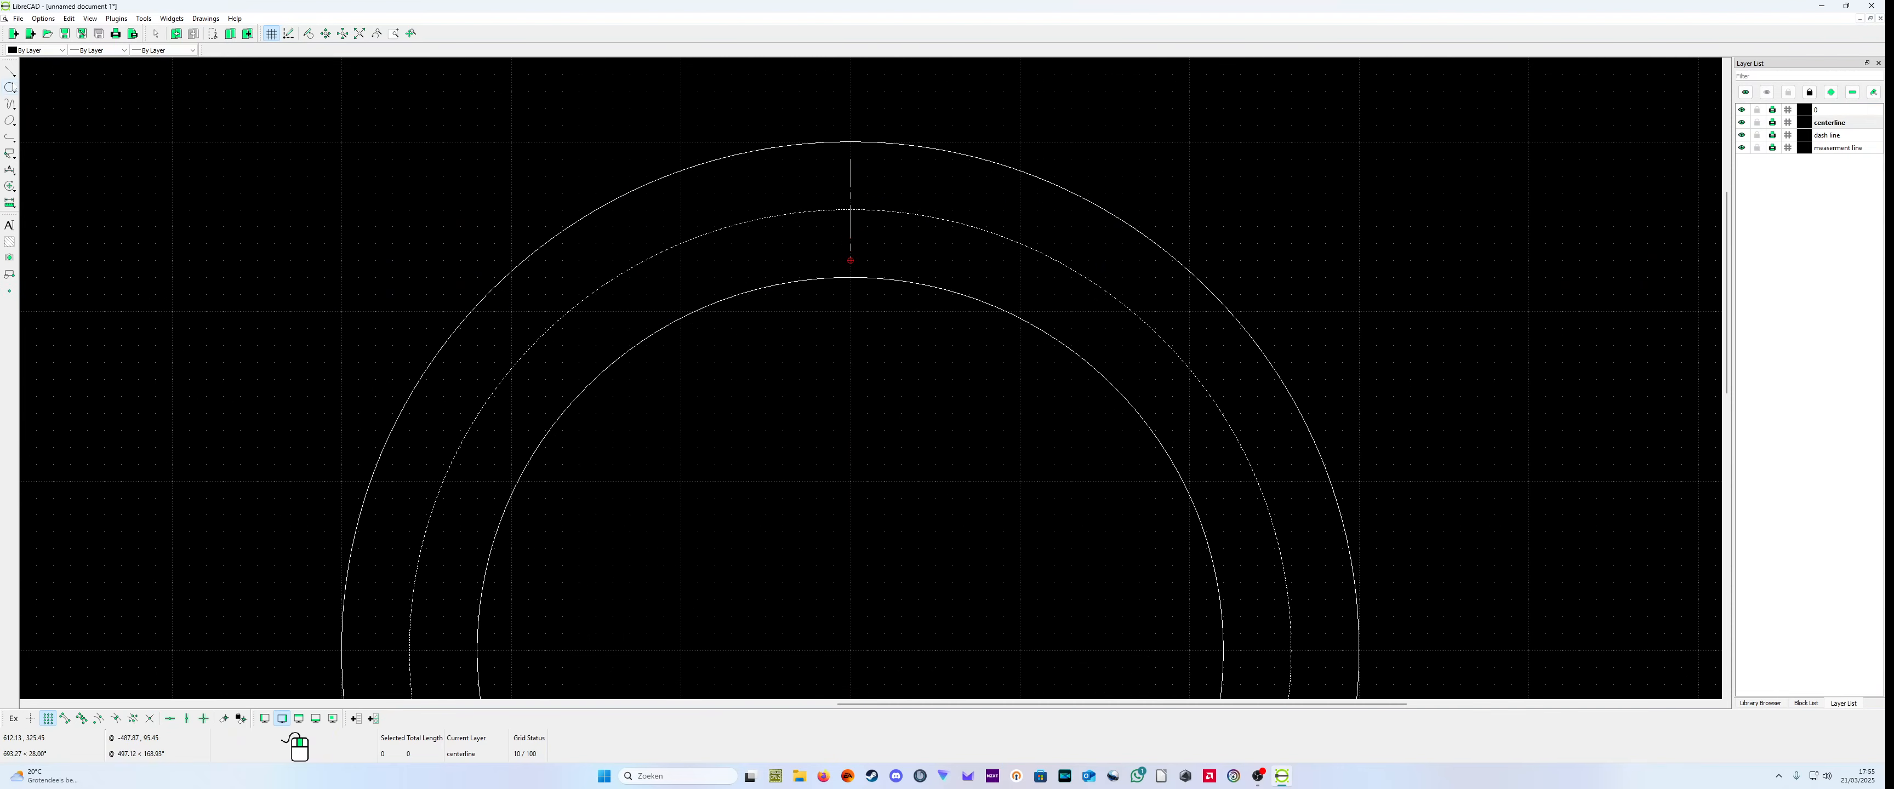
left_click(11, 88)
left_click(44, 89)
left_click(850, 211)
left_click(851, 243)
right_click(850, 244)
Step: Change the layer of the small bolt hole circle to 0
right_click(873, 376)
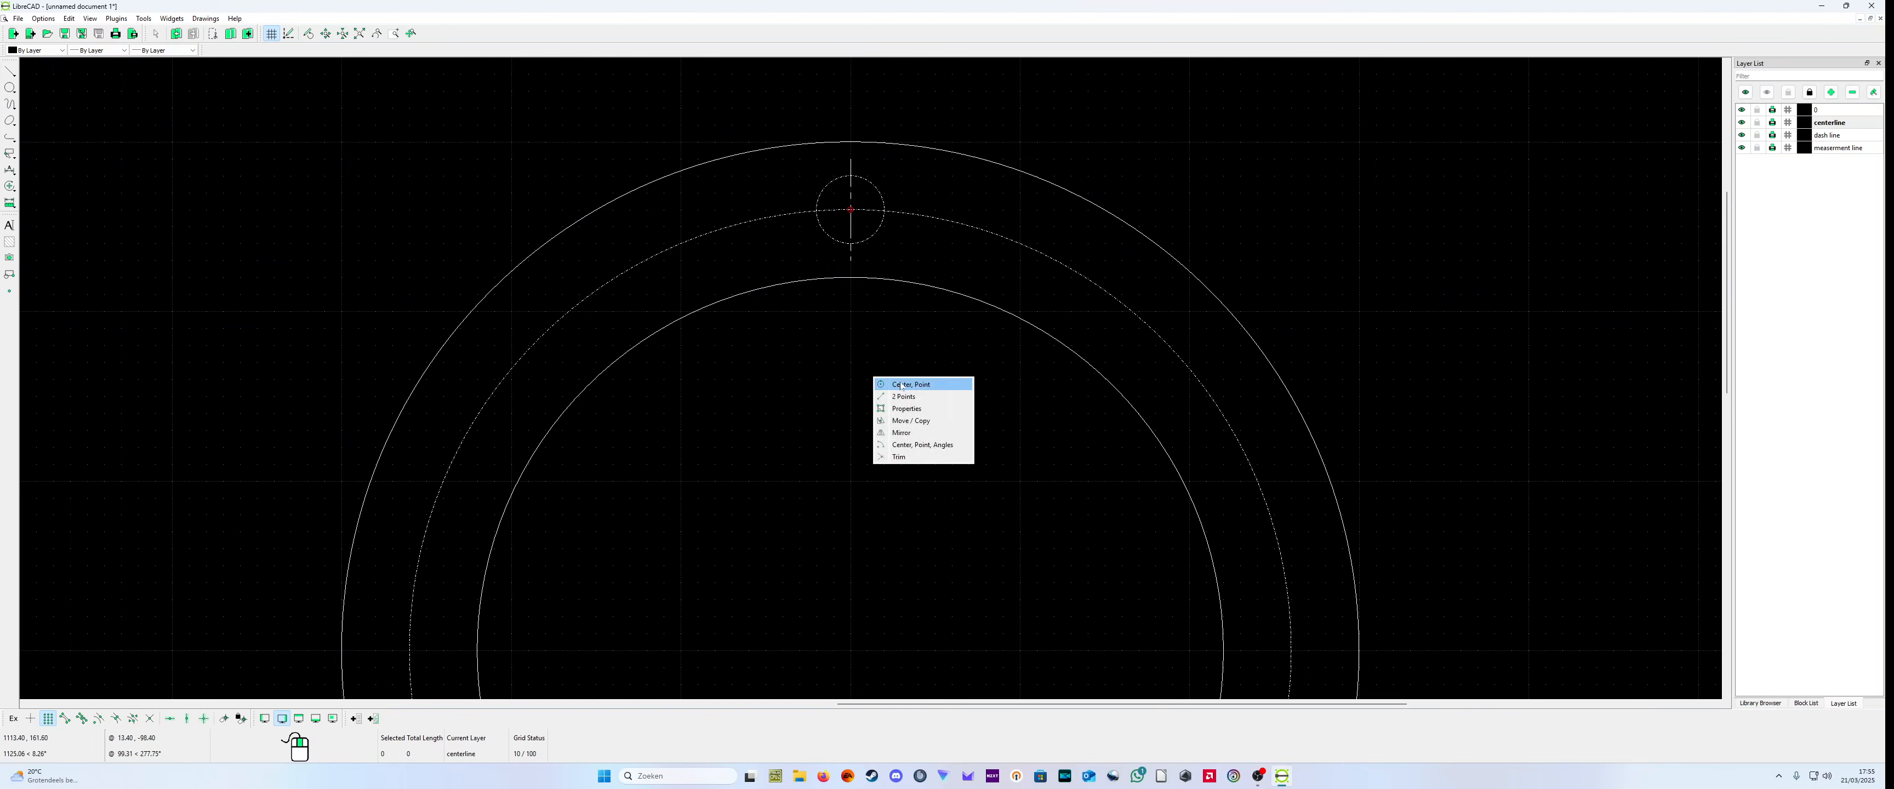
left_click(905, 408)
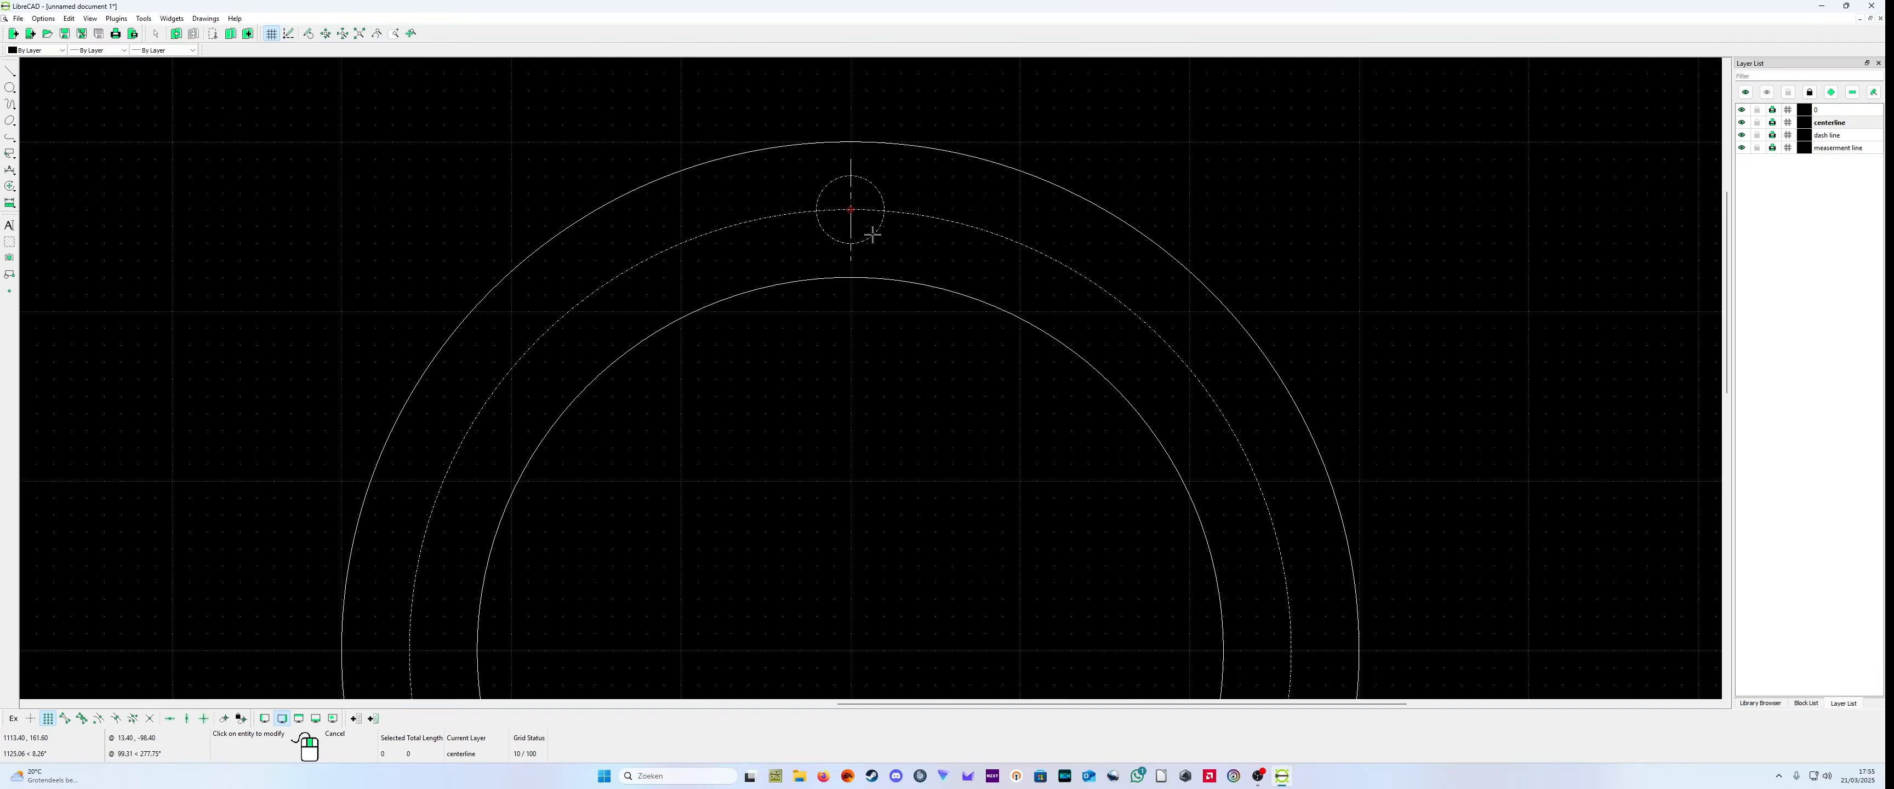
left_click(872, 236)
left_click(925, 347)
left_click(915, 335)
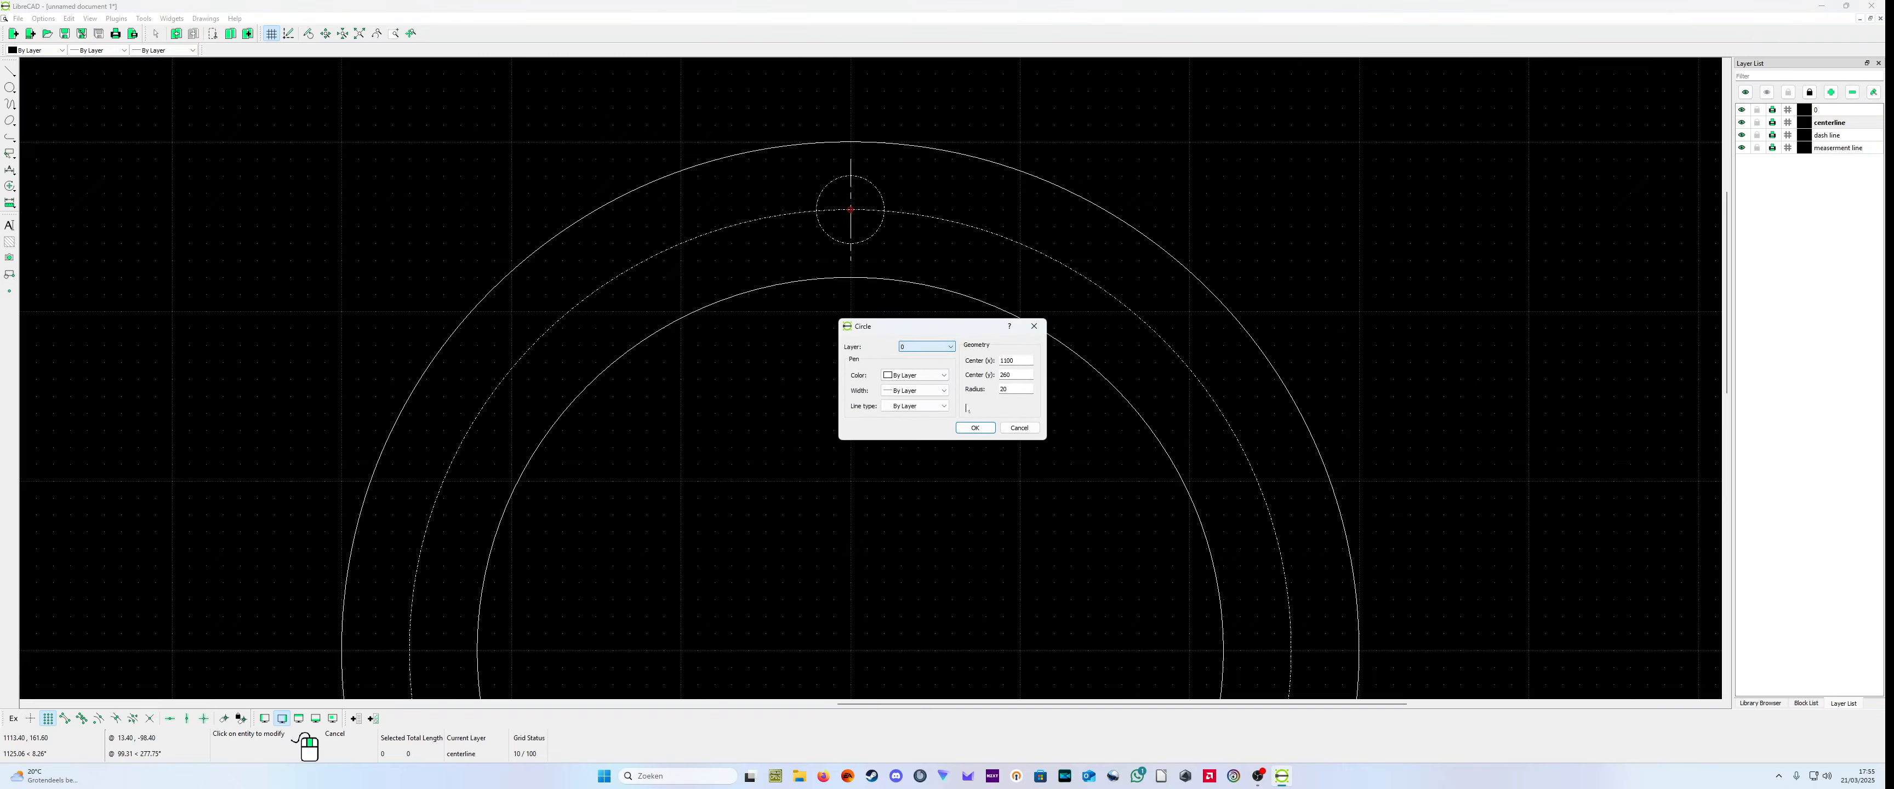
left_click(975, 427)
scroll(883, 396, "down", 6)
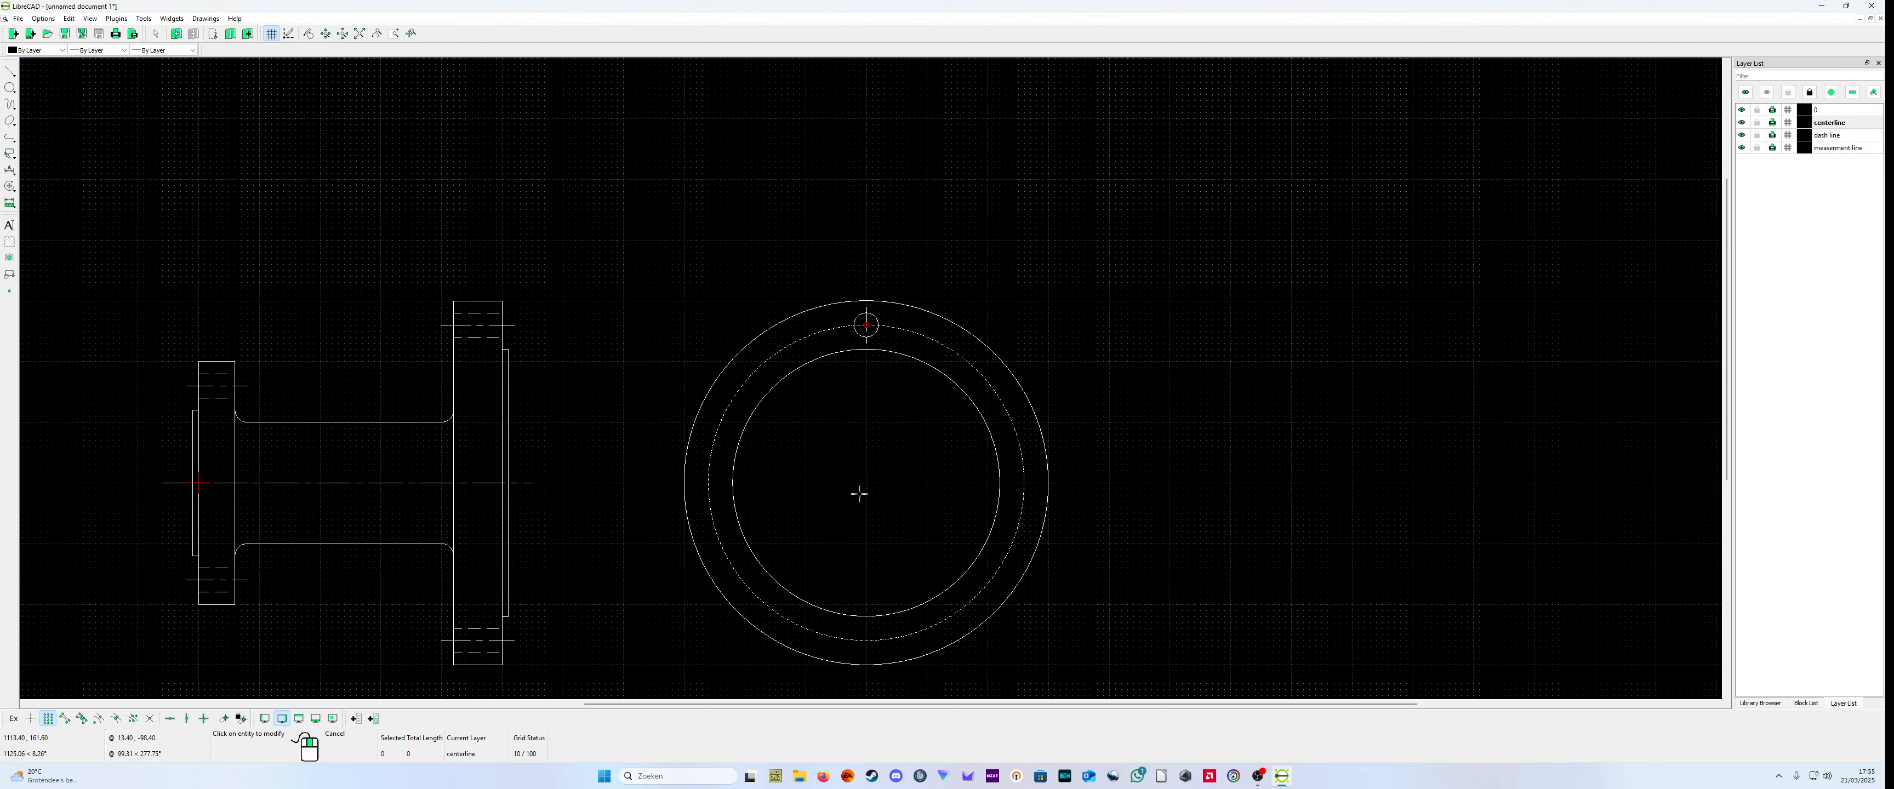
right_click(909, 416)
left_click(878, 304)
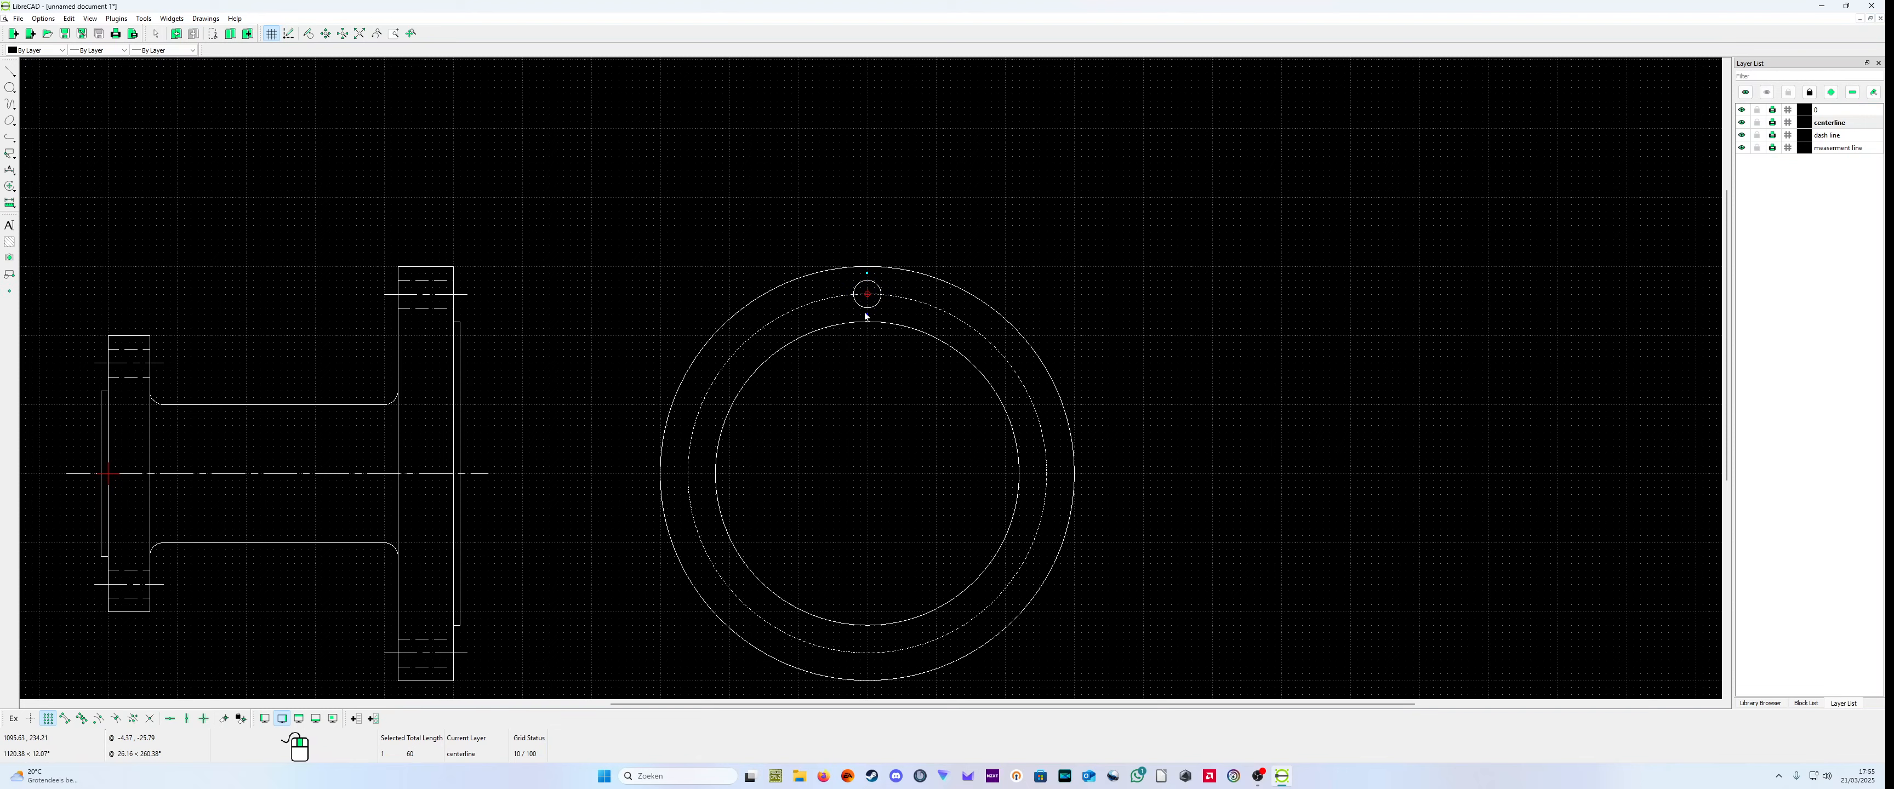
Step: Draw crossing centerlines at the end view's center, from (1010,0) to (1170,0) and from (1100,90) to (1100,-60)
left_click(11, 72)
left_click(43, 66)
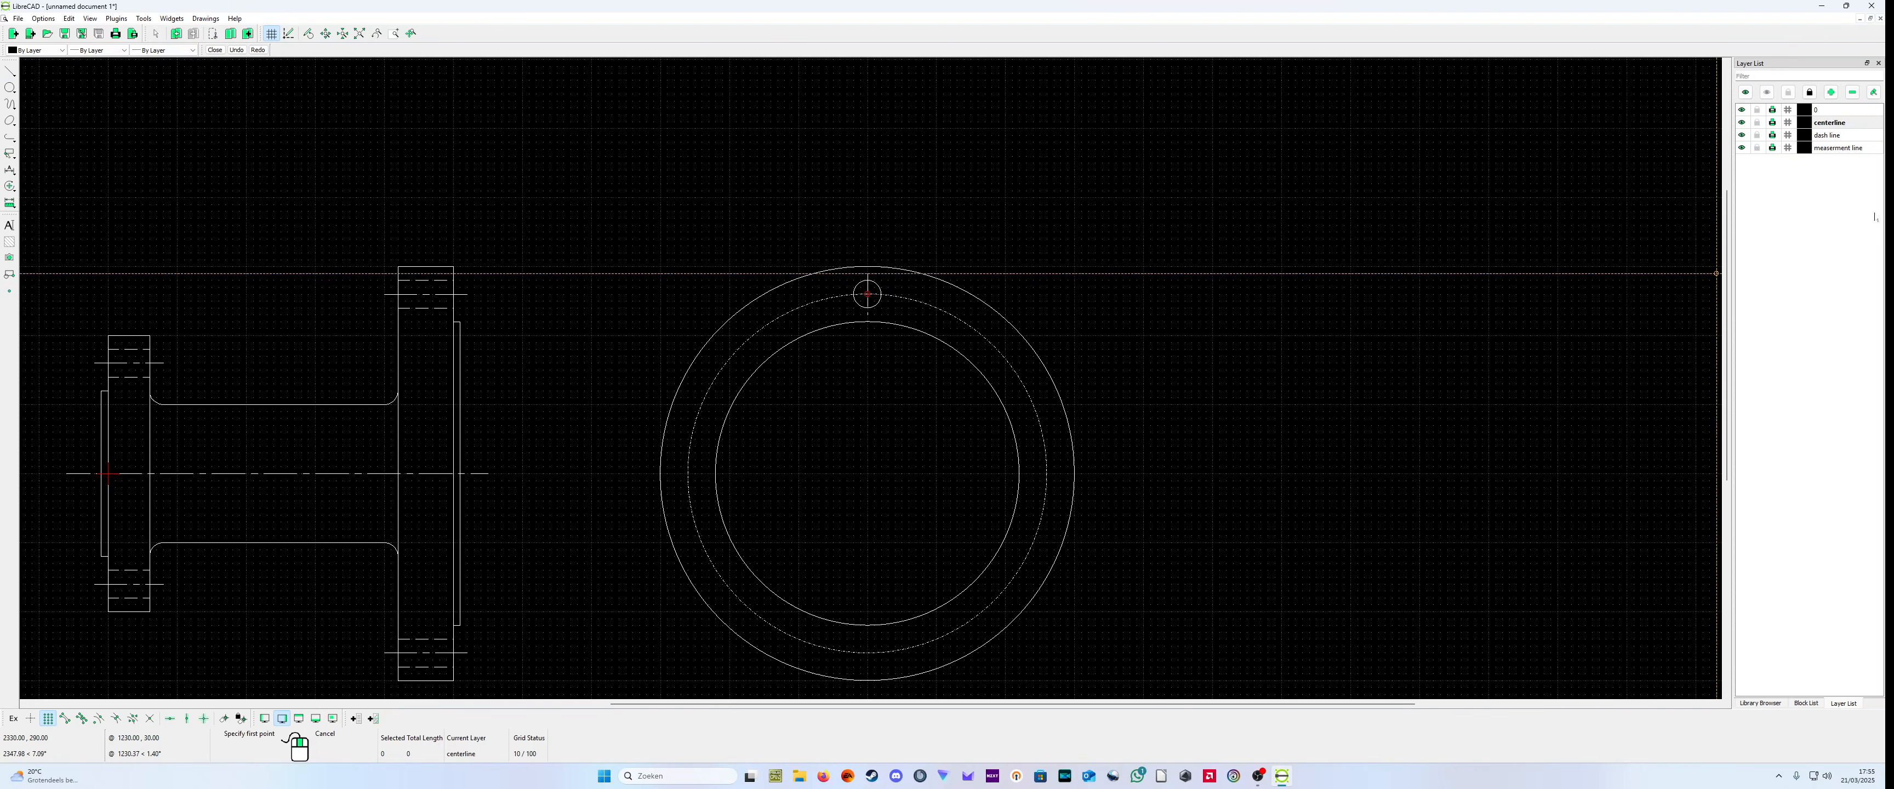
left_click(807, 474)
left_click(916, 474)
right_click(916, 474)
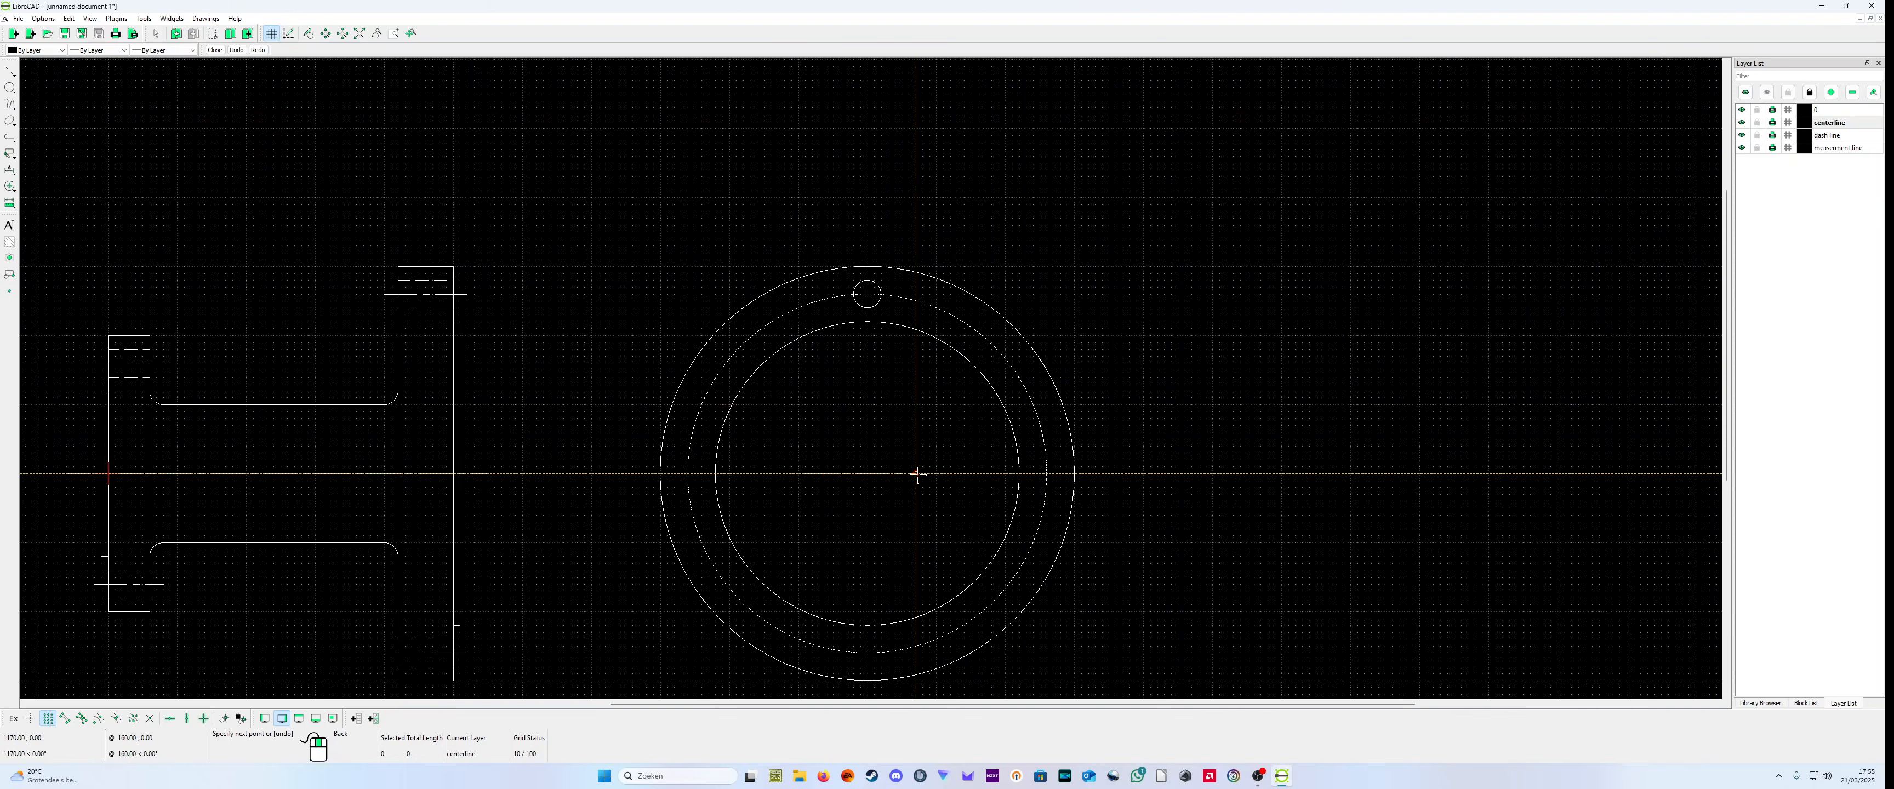
left_click(864, 409)
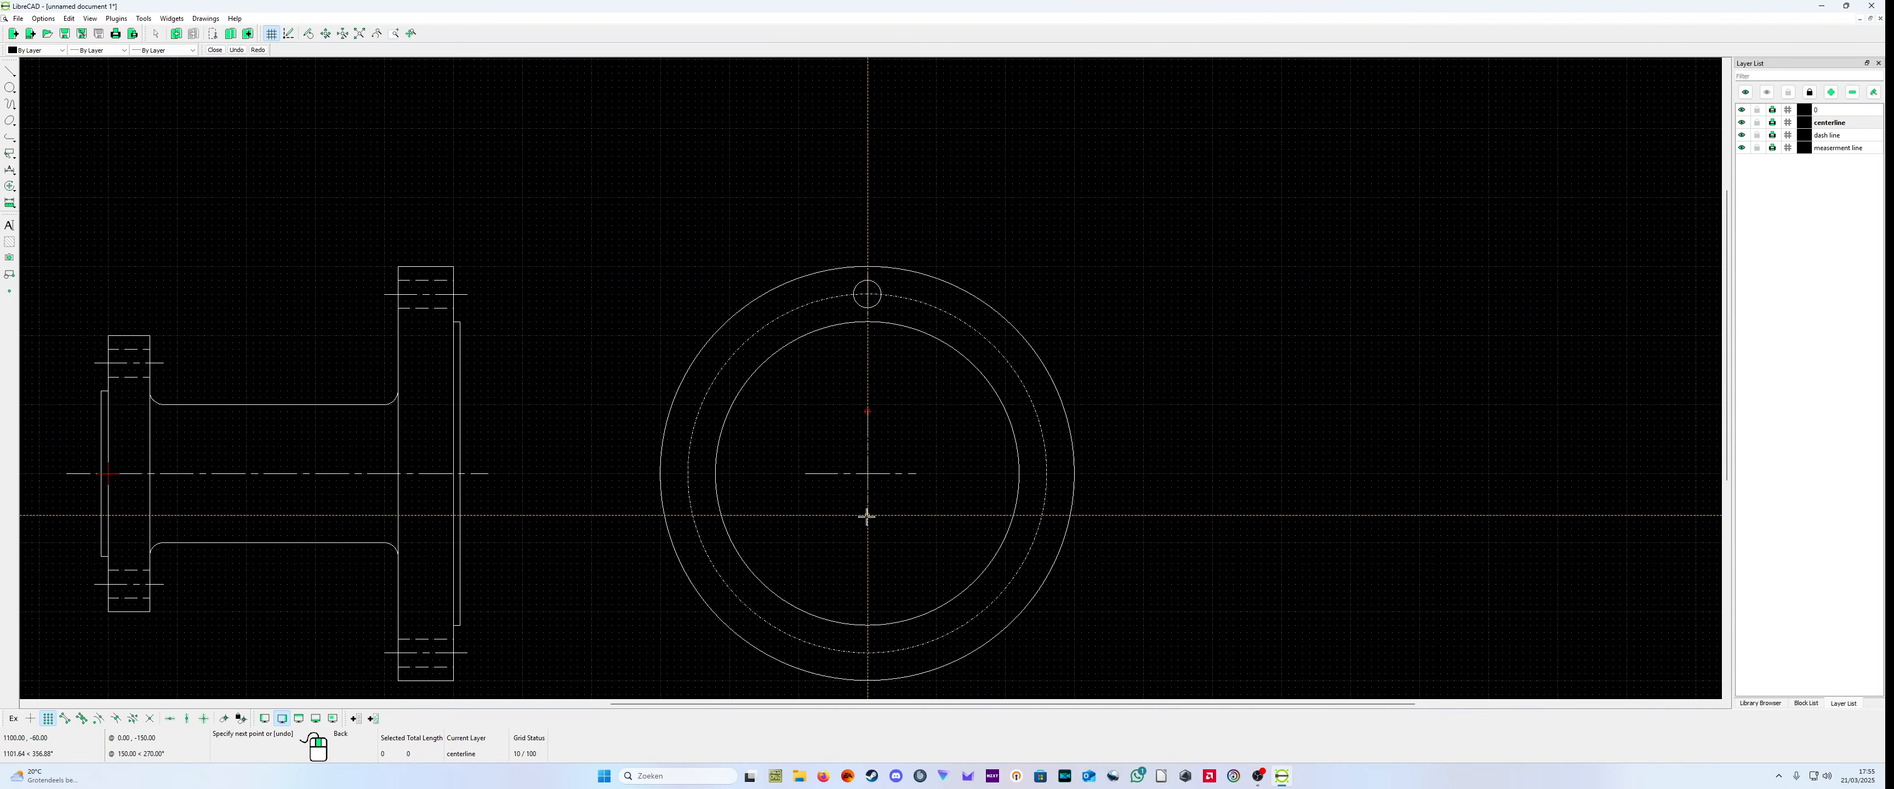
left_click(868, 515)
right_click(867, 515)
right_click(904, 540)
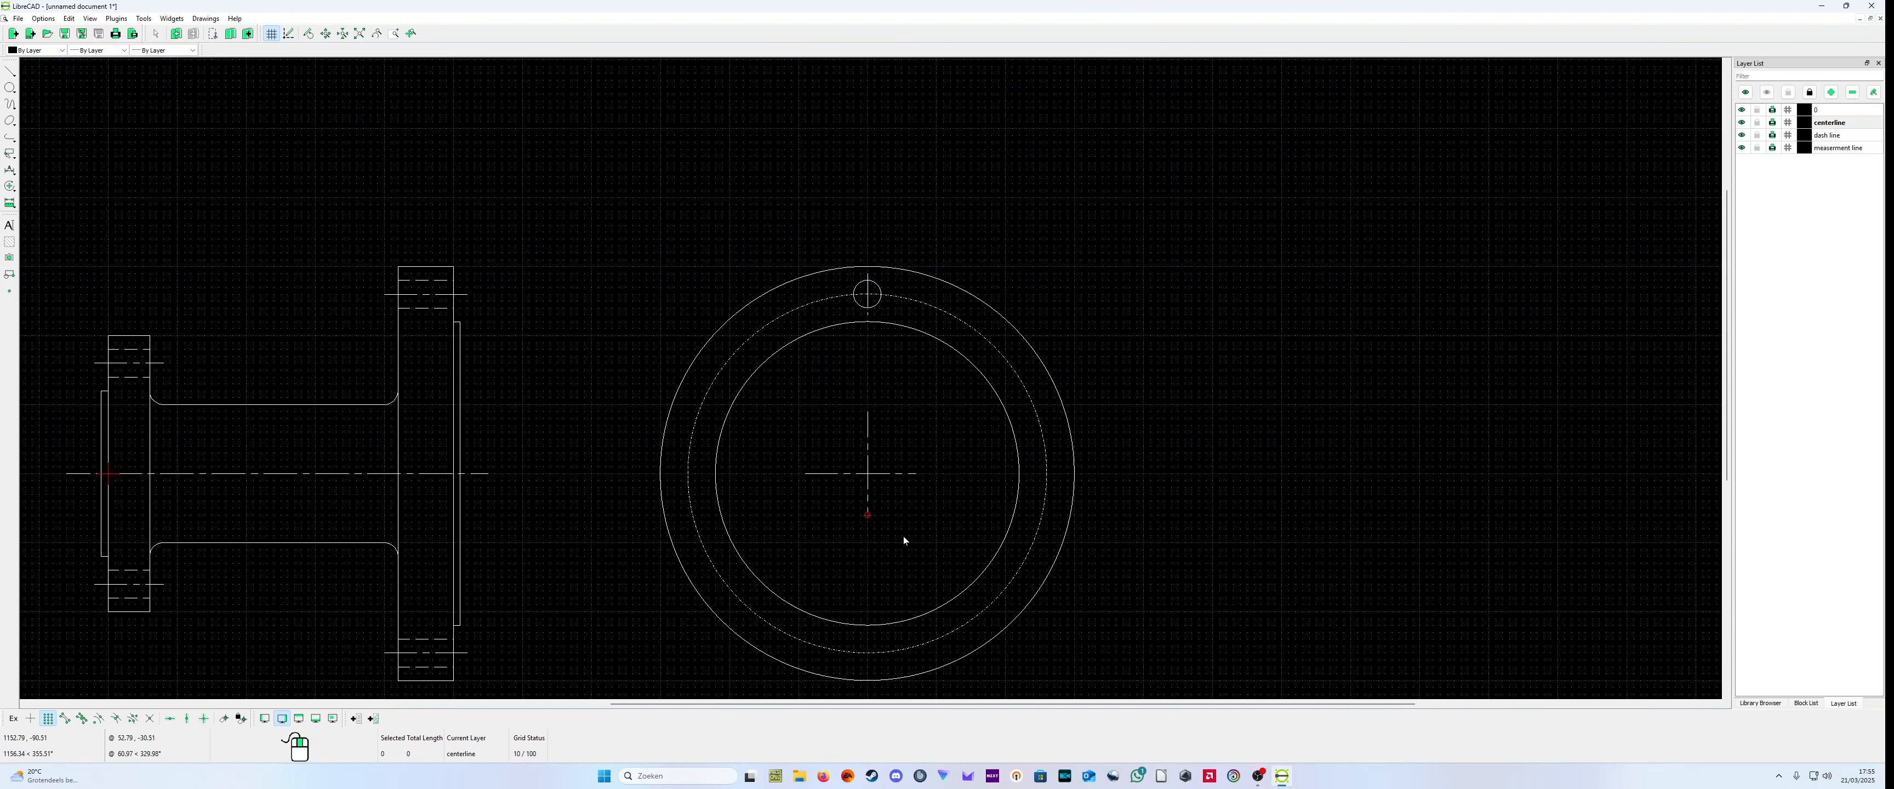
Step: Rotate the bolt hole and its short centerline about (1100,0), making 5 additional copies at 60° intervals
left_click(876, 307)
left_click(868, 315)
left_click(144, 19)
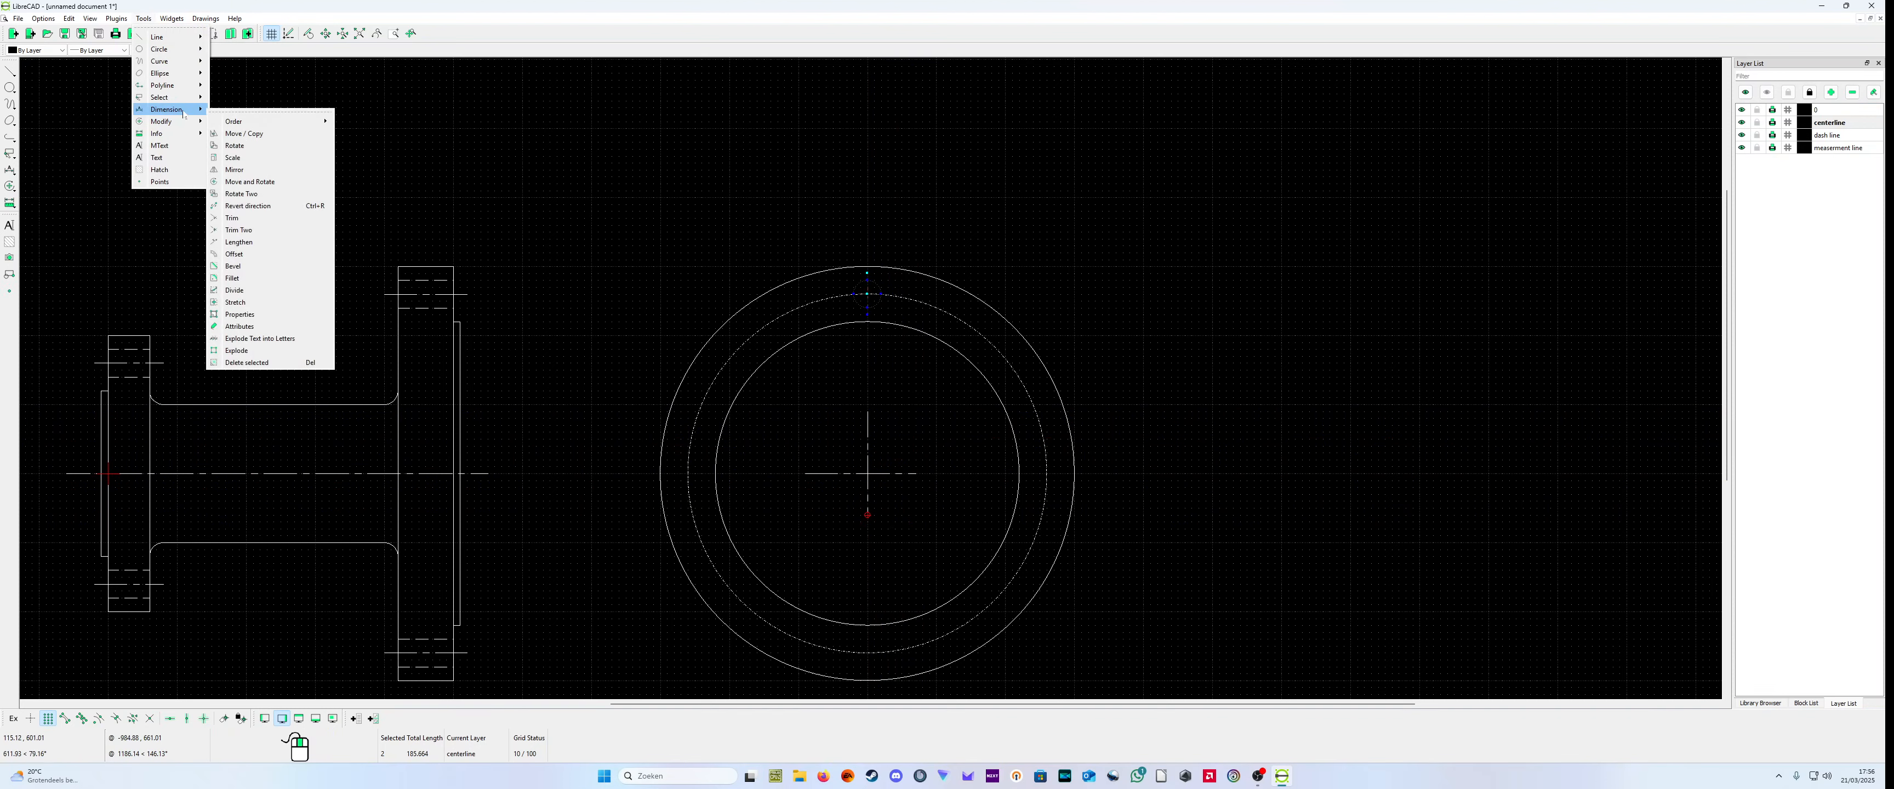
mouse_move(183, 123)
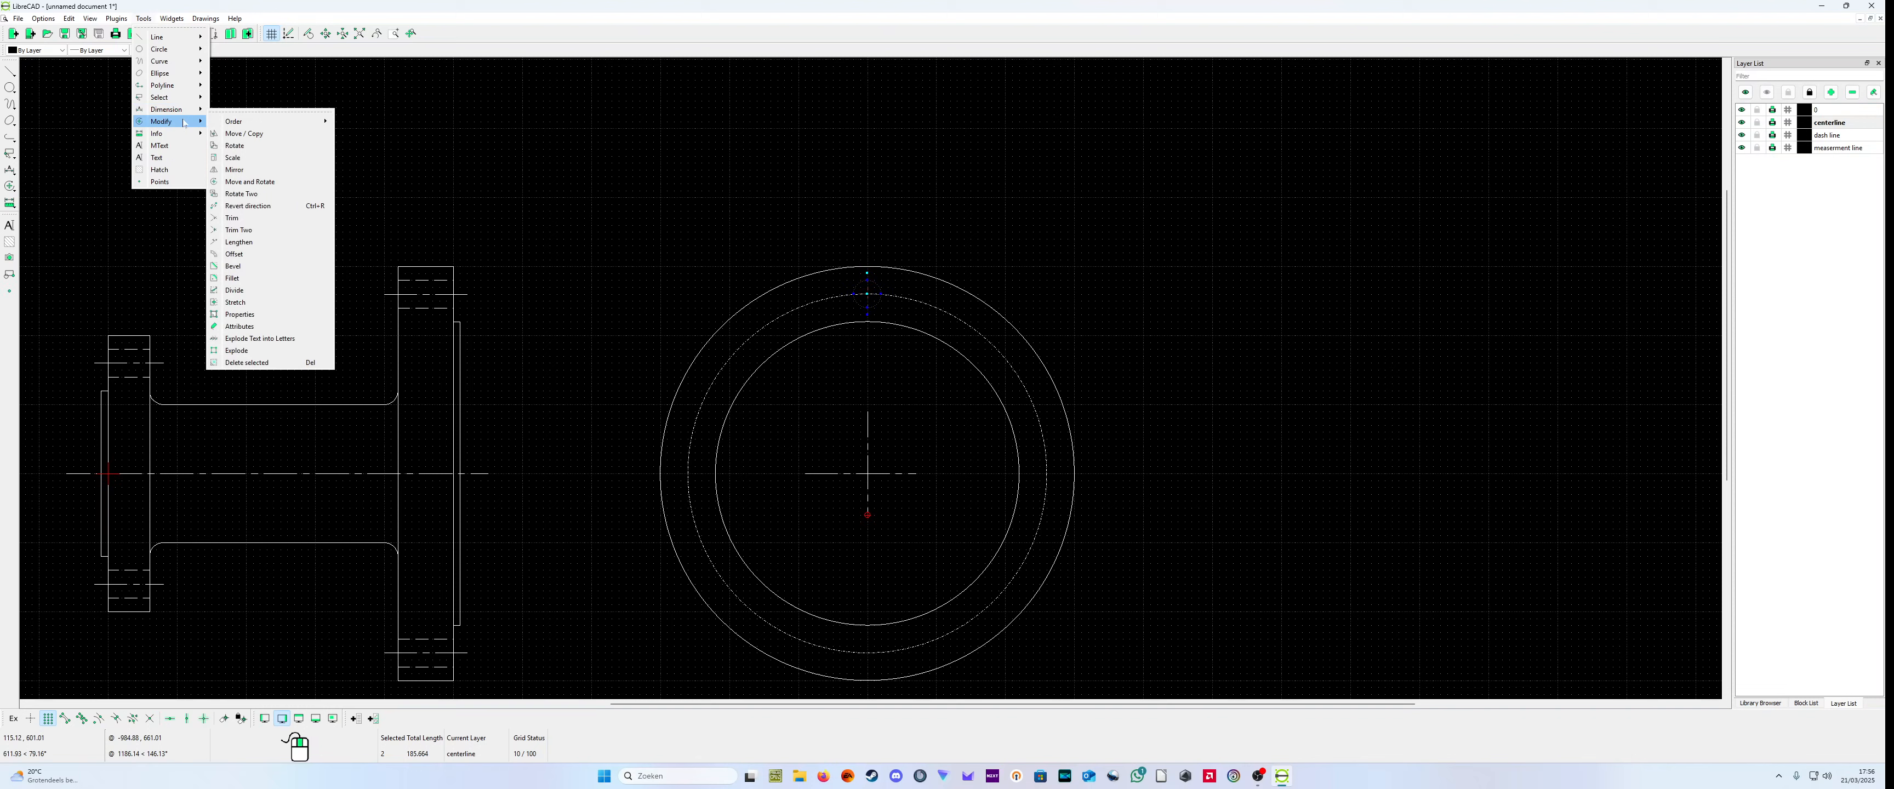
left_click(253, 147)
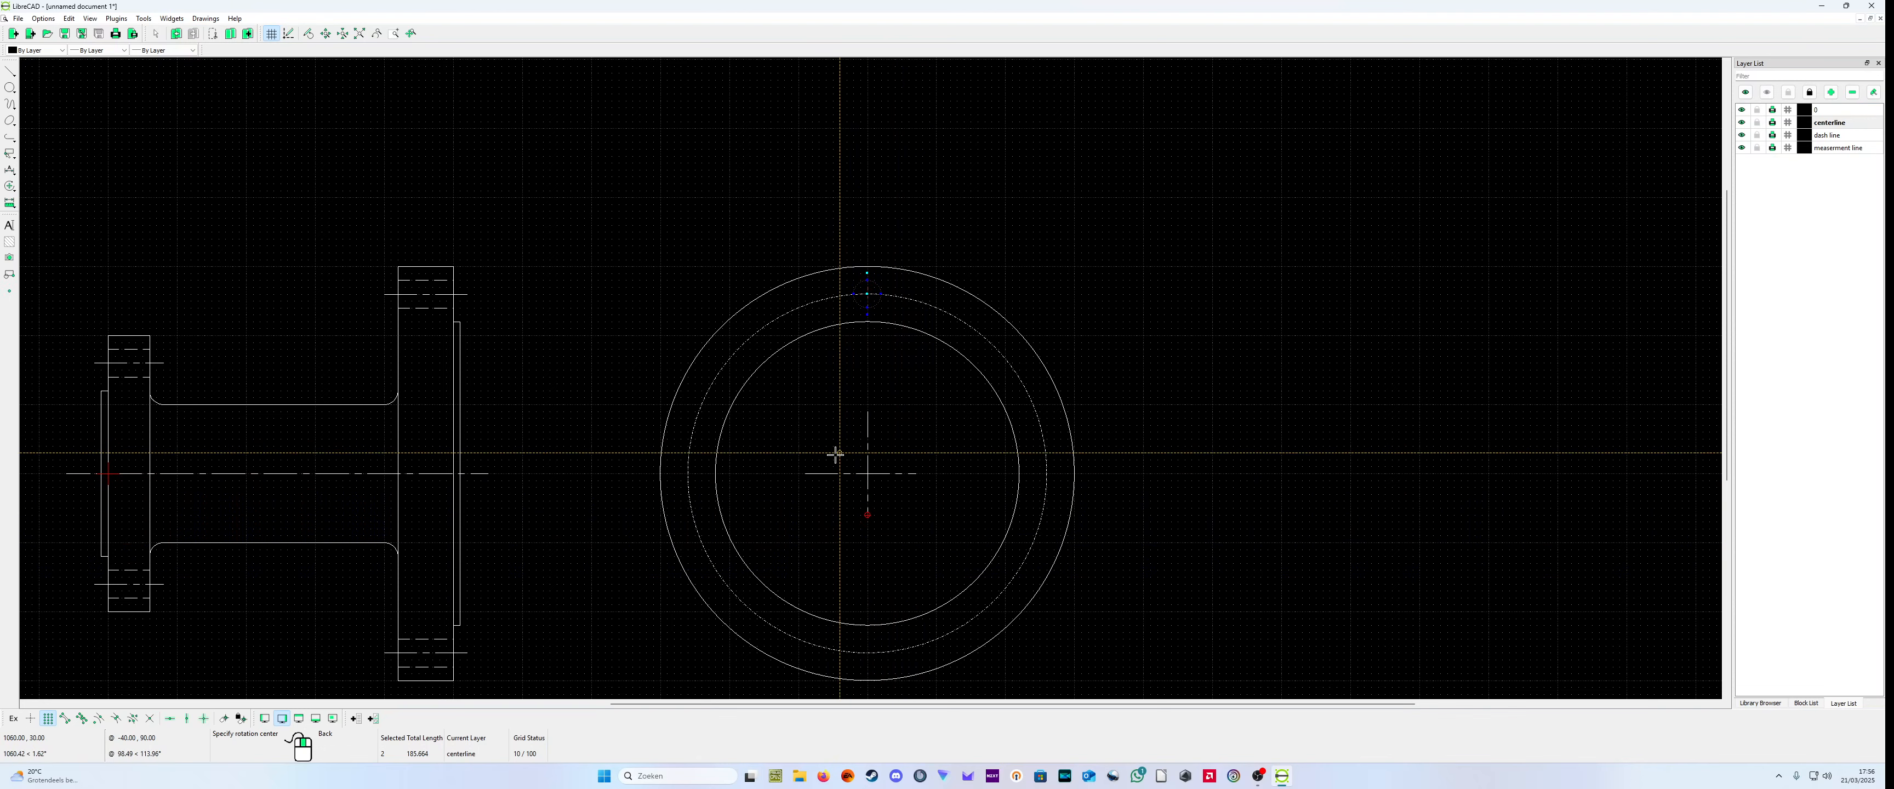
left_click(867, 475)
left_click(868, 474)
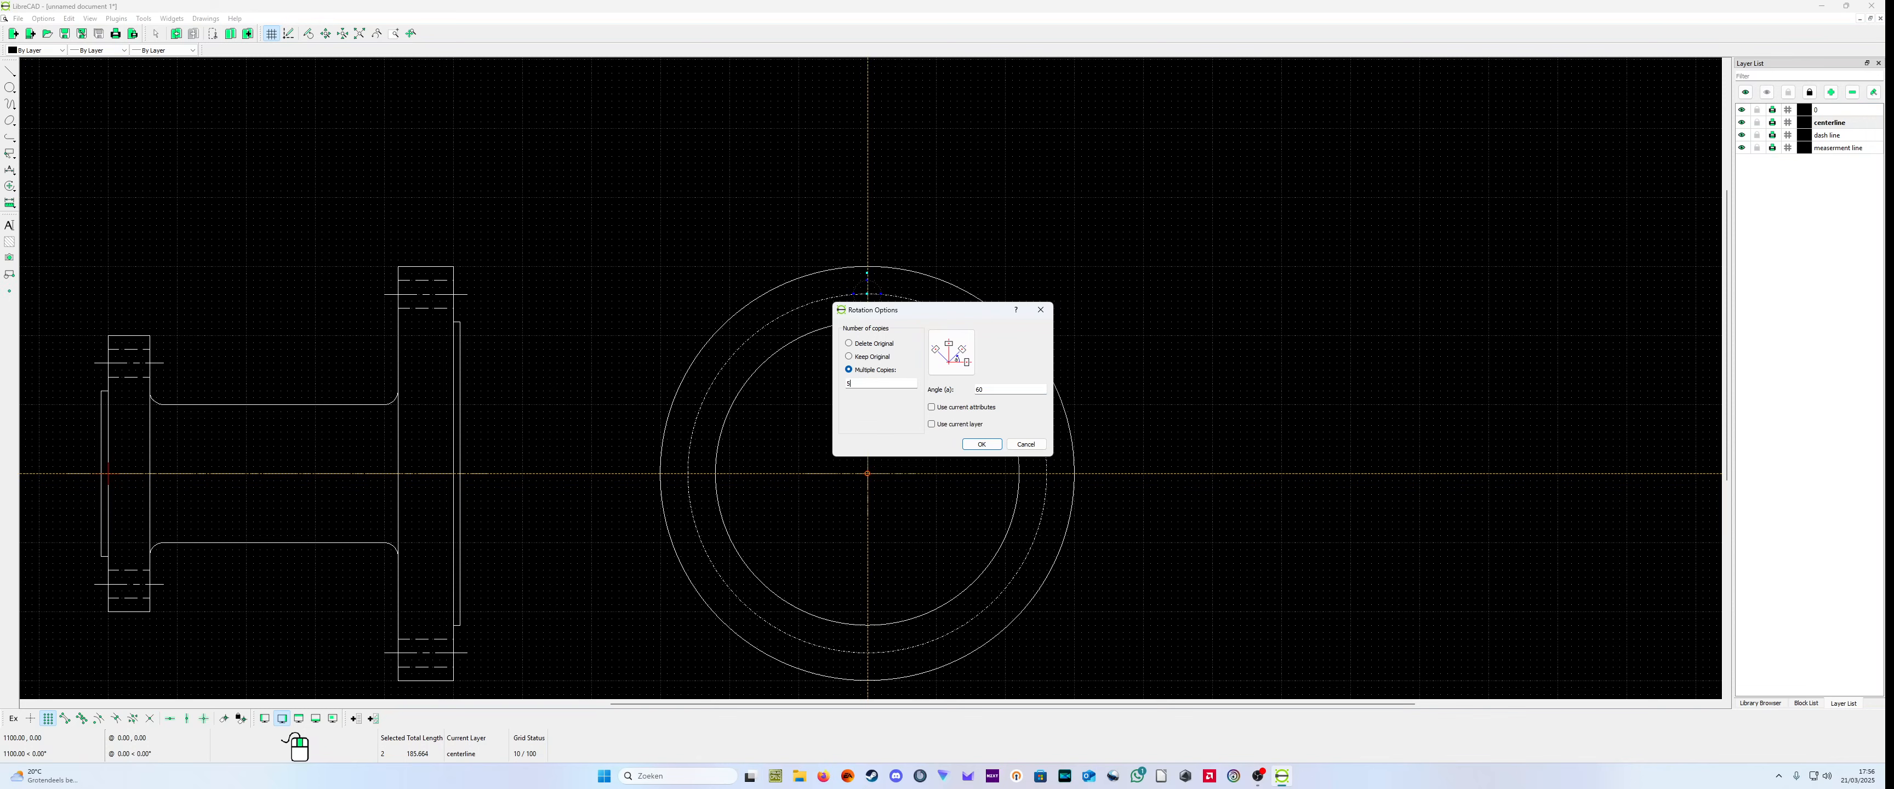
left_click(981, 444)
scroll(1250, 437, "down", 2)
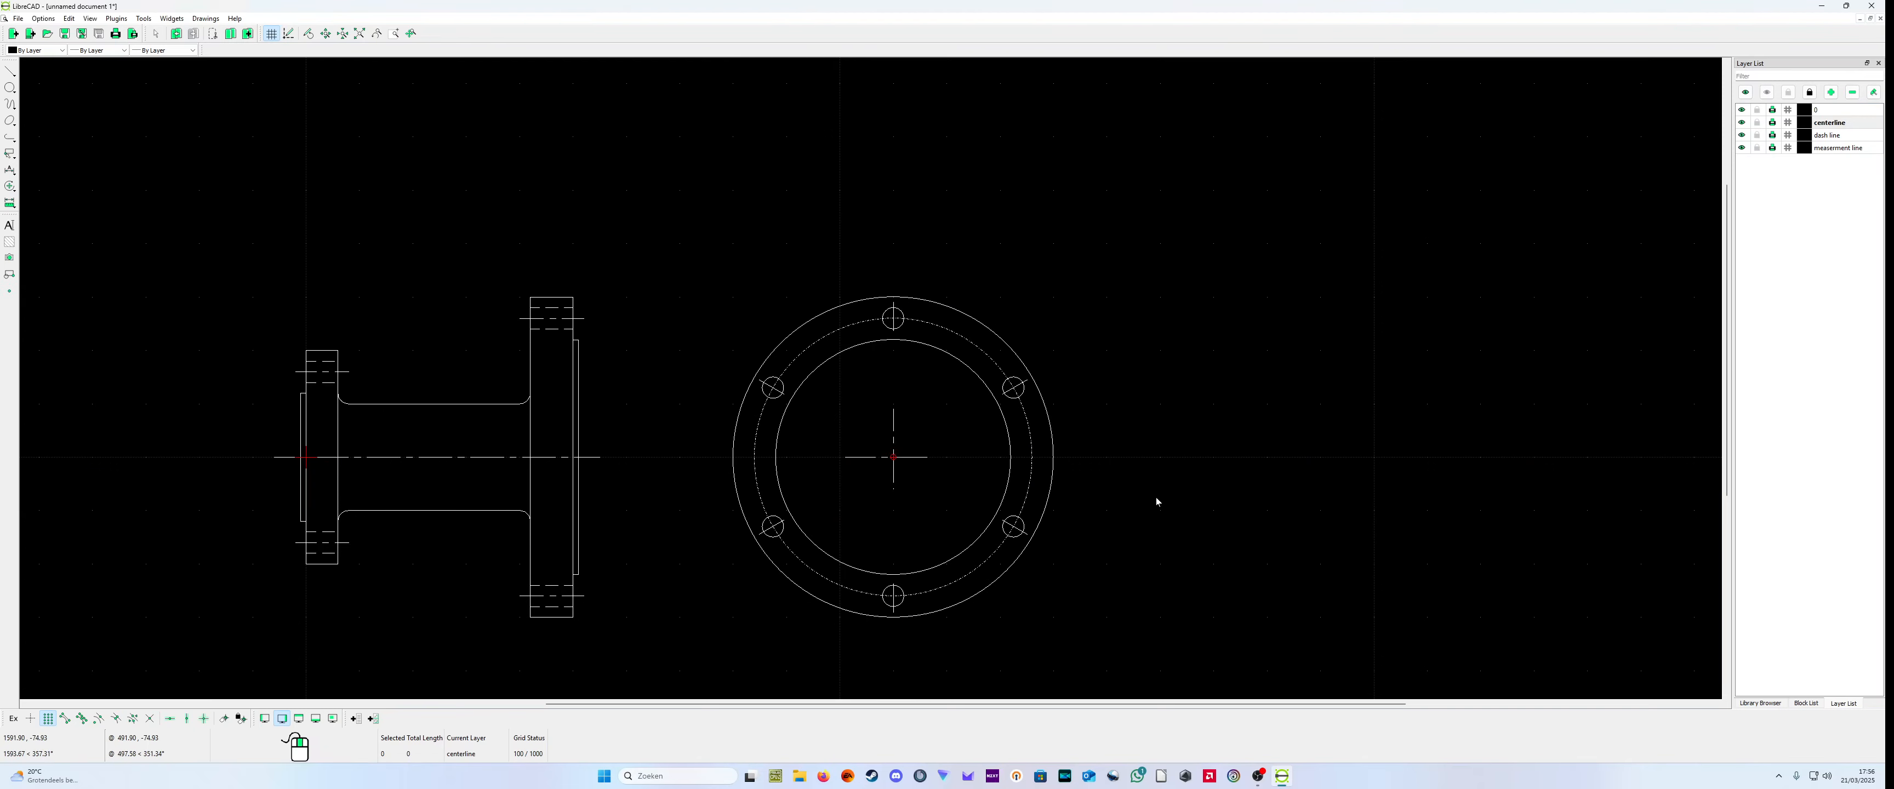
middle_click_drag(1016, 574, 966, 510)
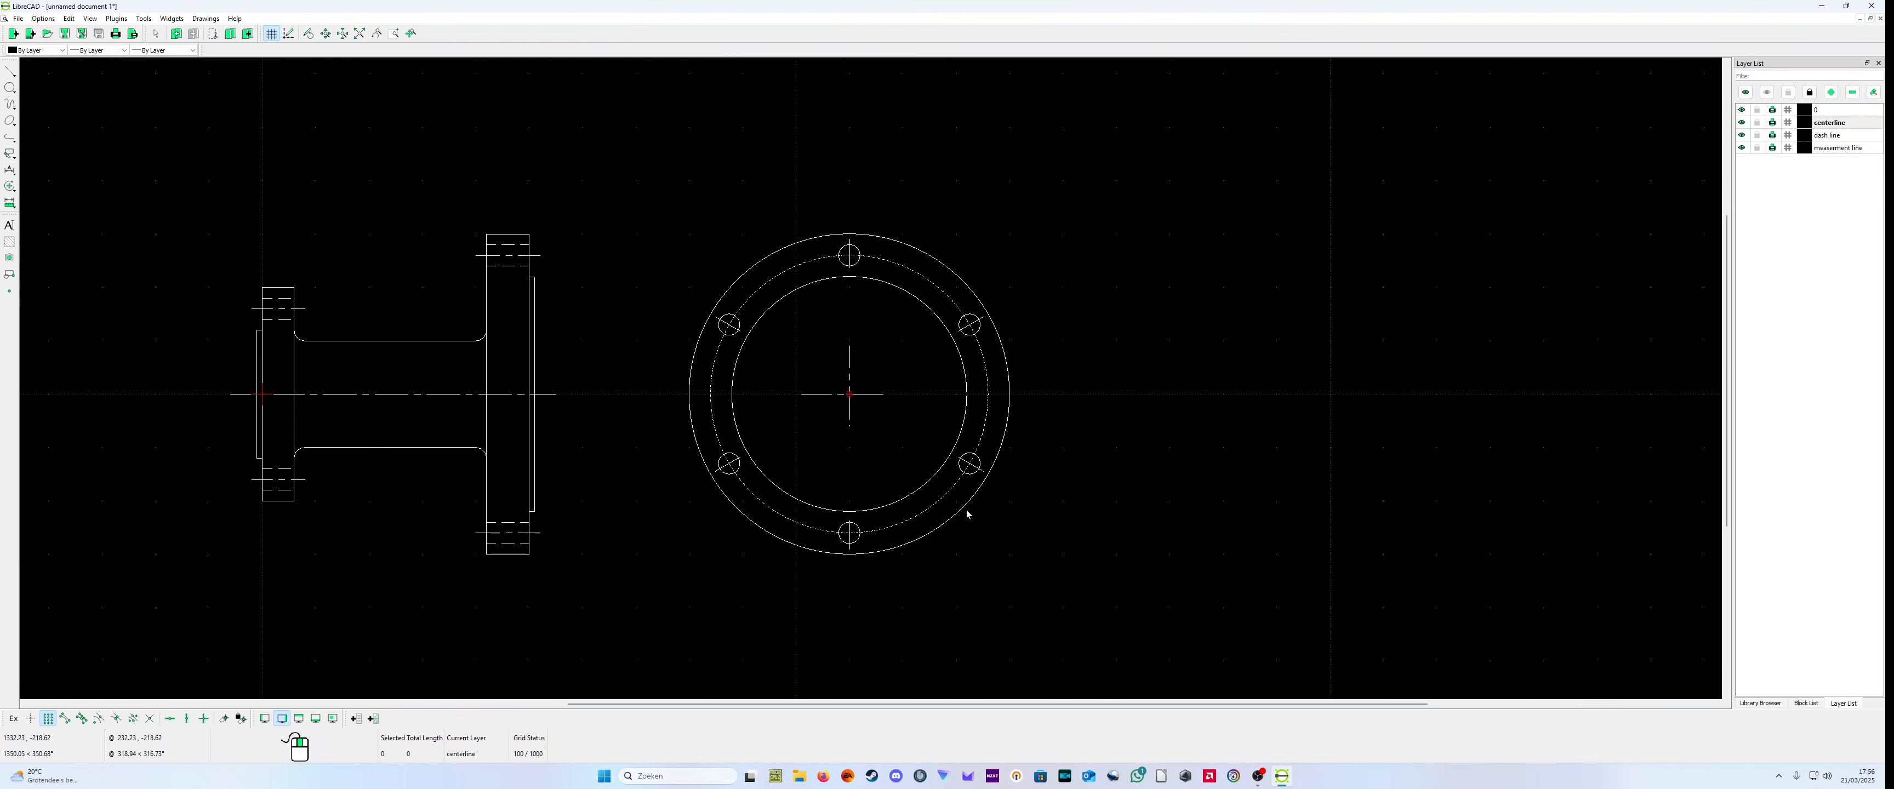
scroll(811, 464, "up", 3)
scroll(818, 461, "down", 2)
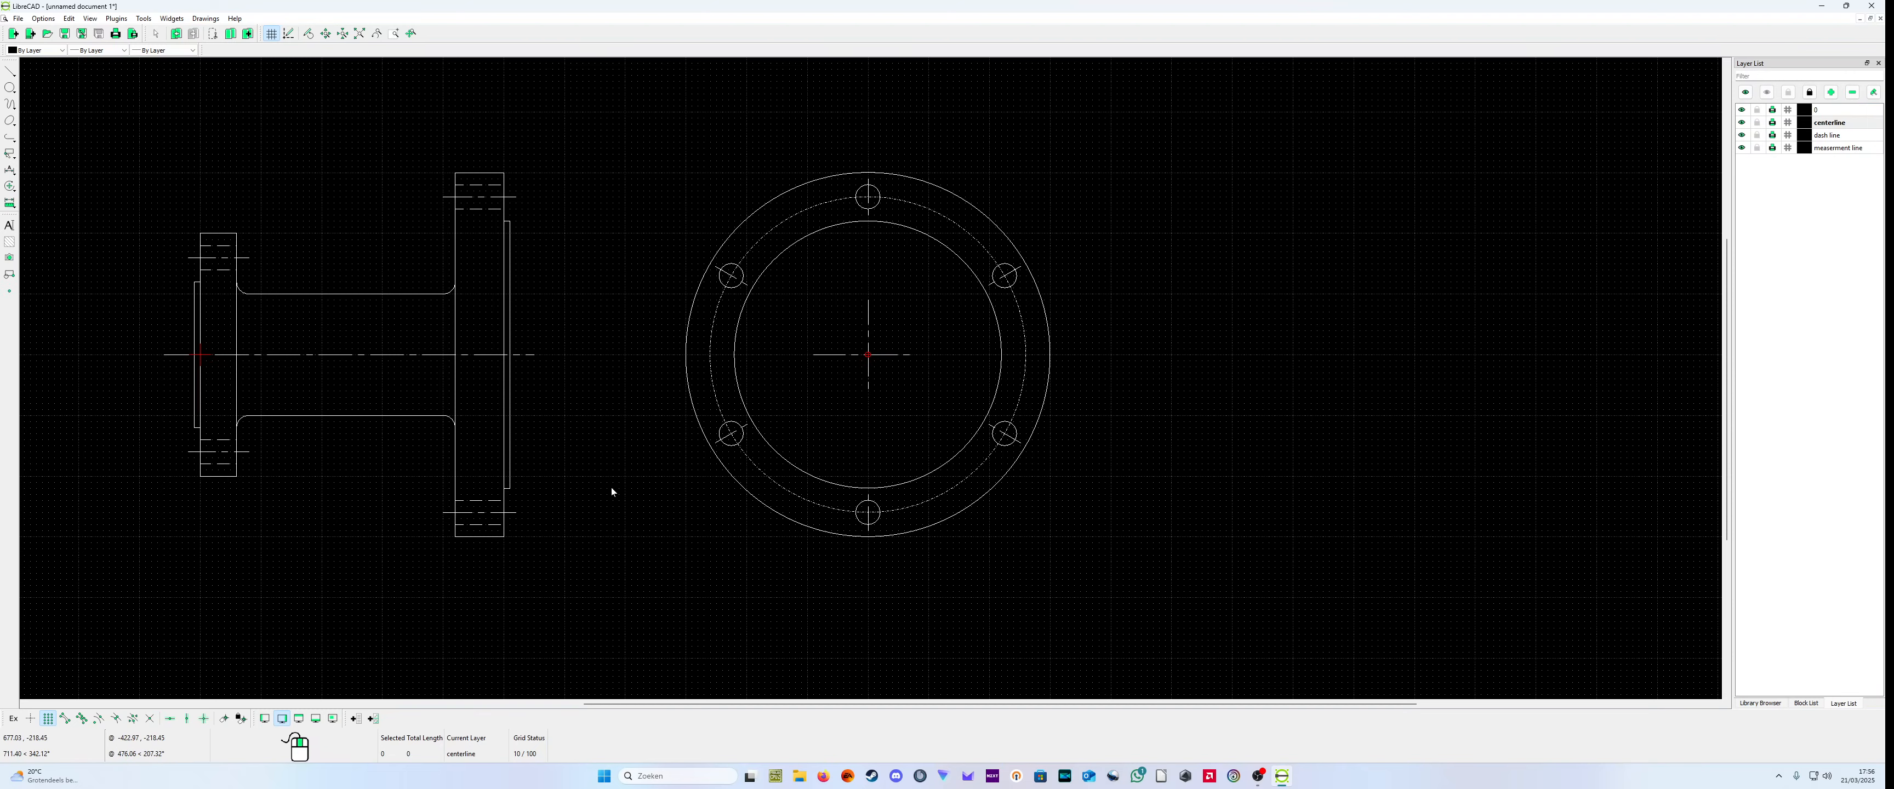
scroll(621, 478, "down", 1)
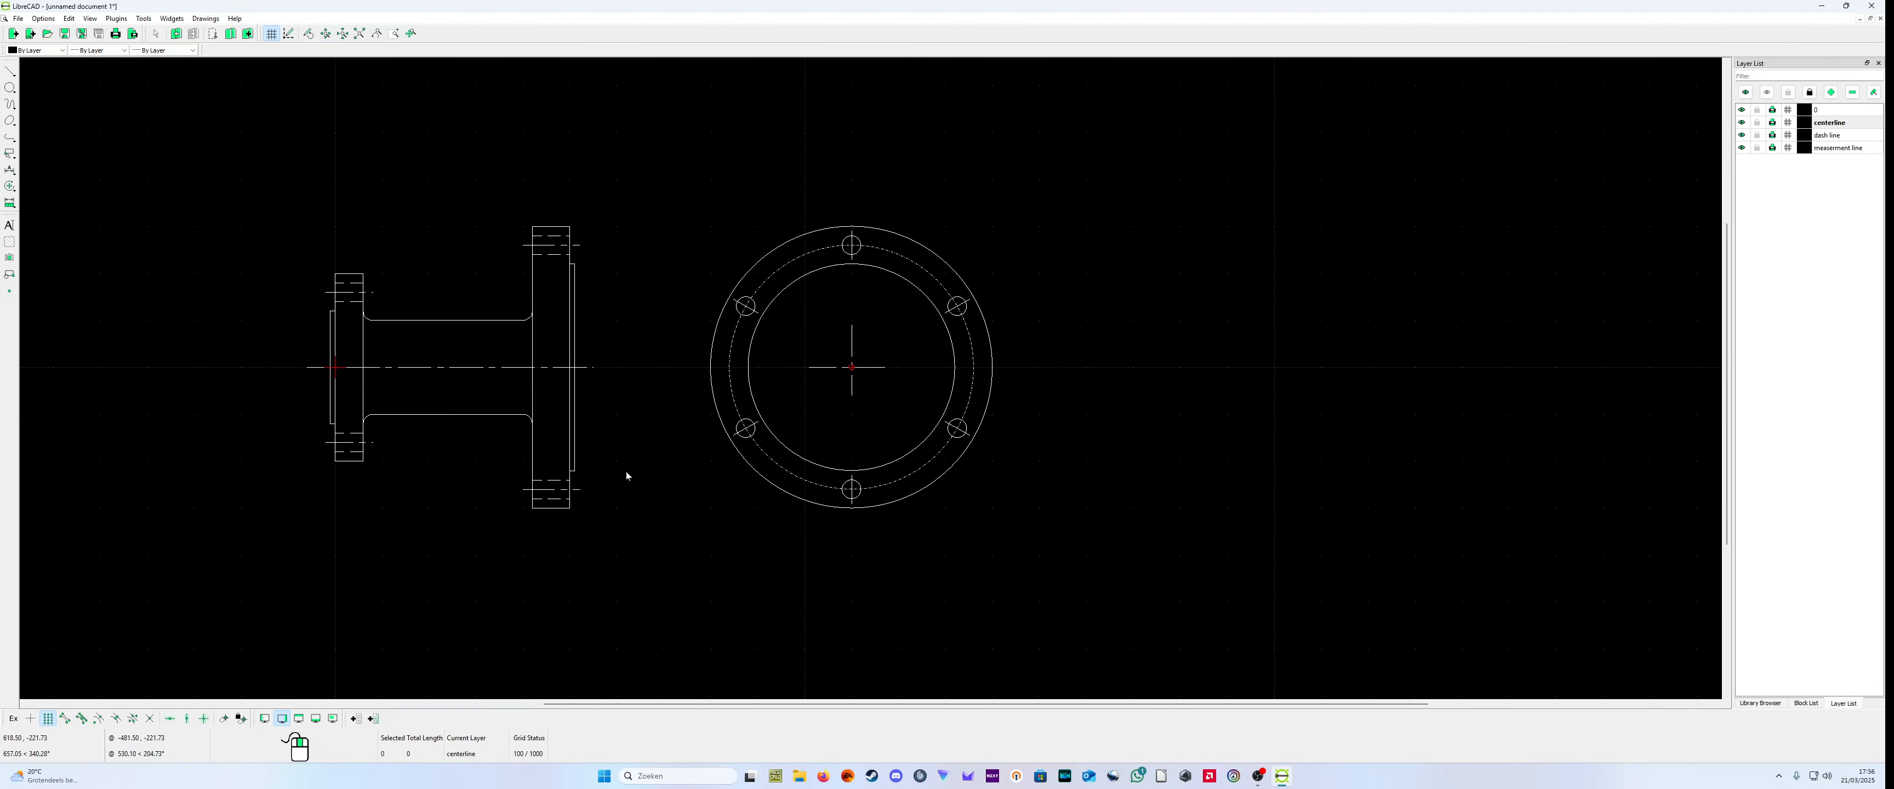
scroll(626, 471, "up", 1)
scroll(735, 419, "down", 1)
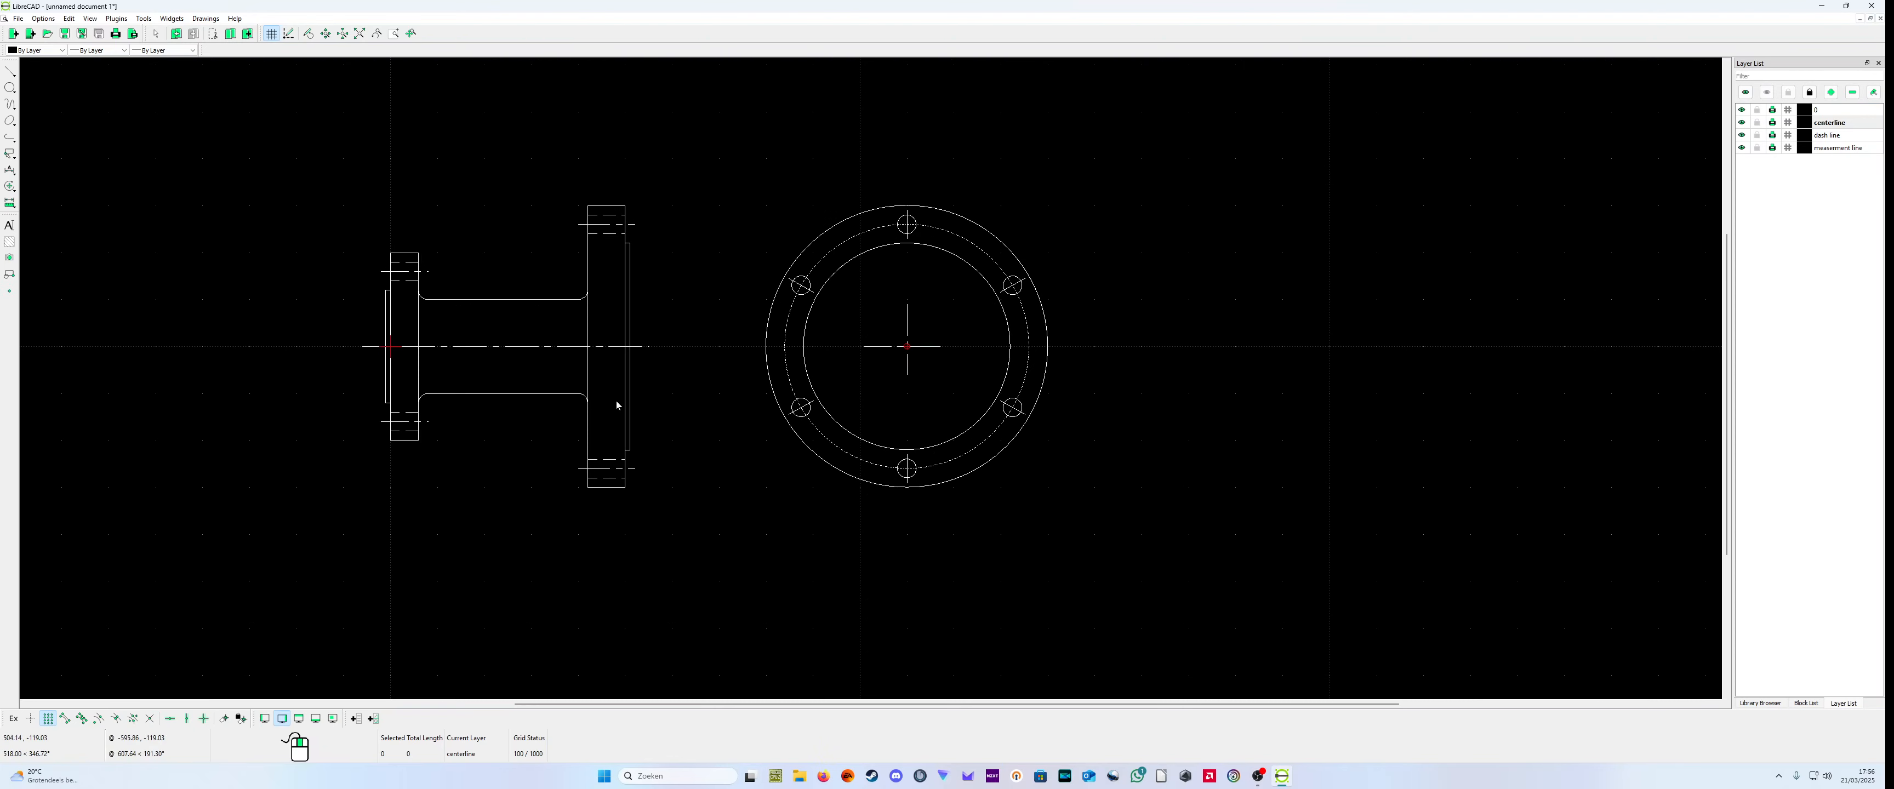
scroll(754, 346, "up", 1)
scroll(691, 385, "down", 1)
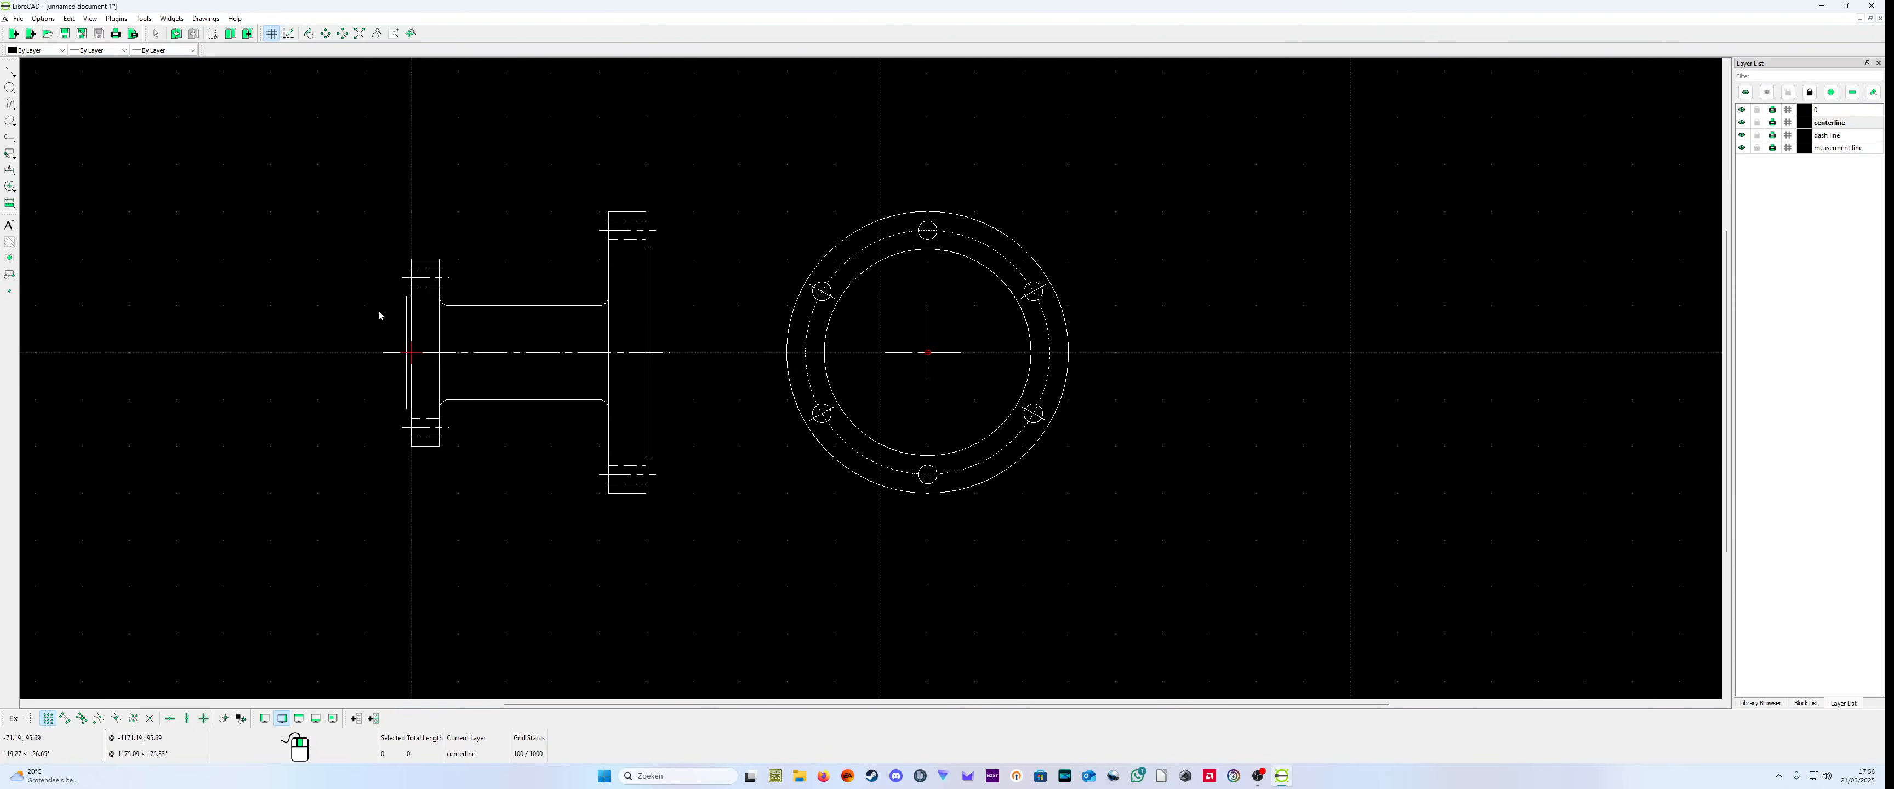
Step: Draw a circle of radius 200 centered at (-500,0), beside the small flange of the pipe
scroll(295, 310, "up", 4)
scroll(420, 365, "down", 3)
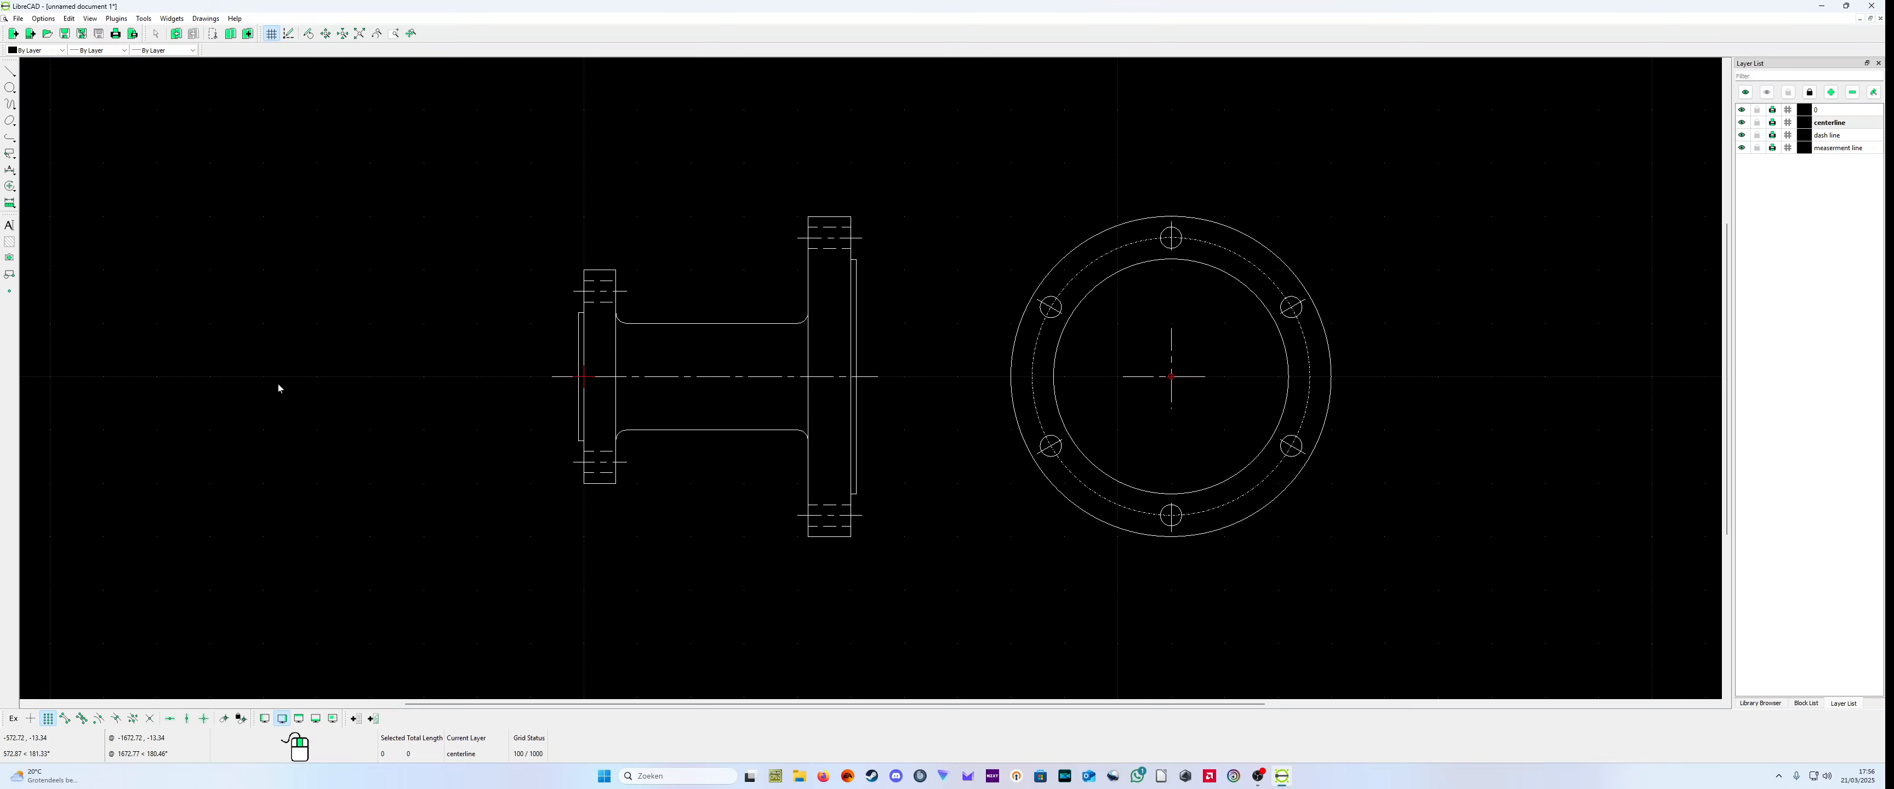
left_click(9, 89)
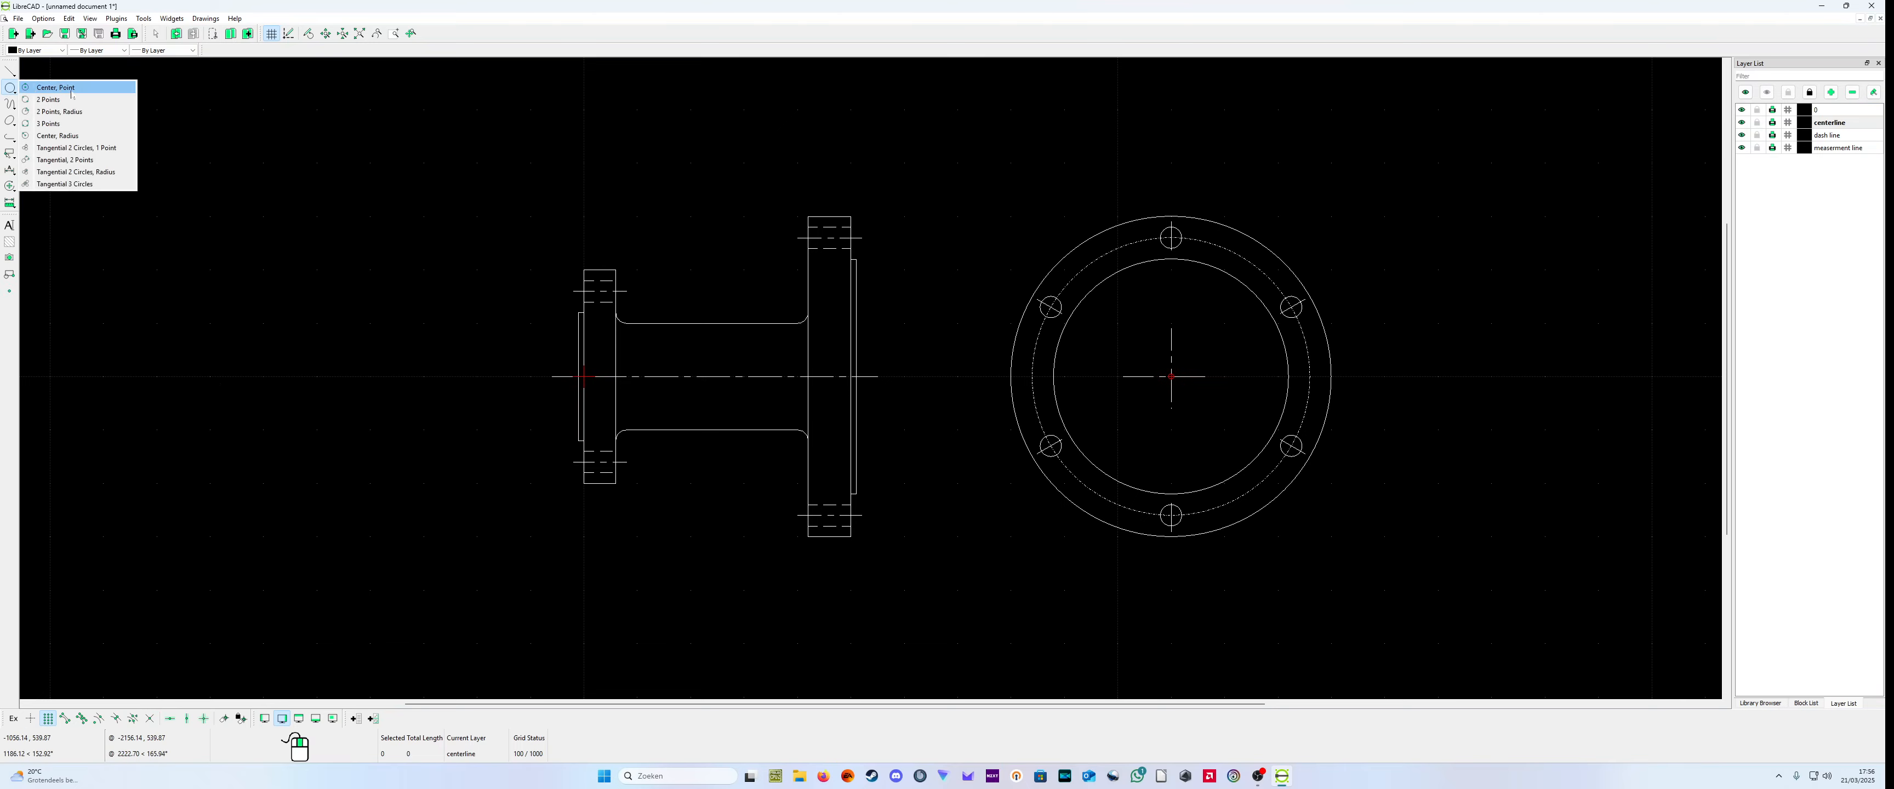
left_click(44, 90)
left_click(318, 377)
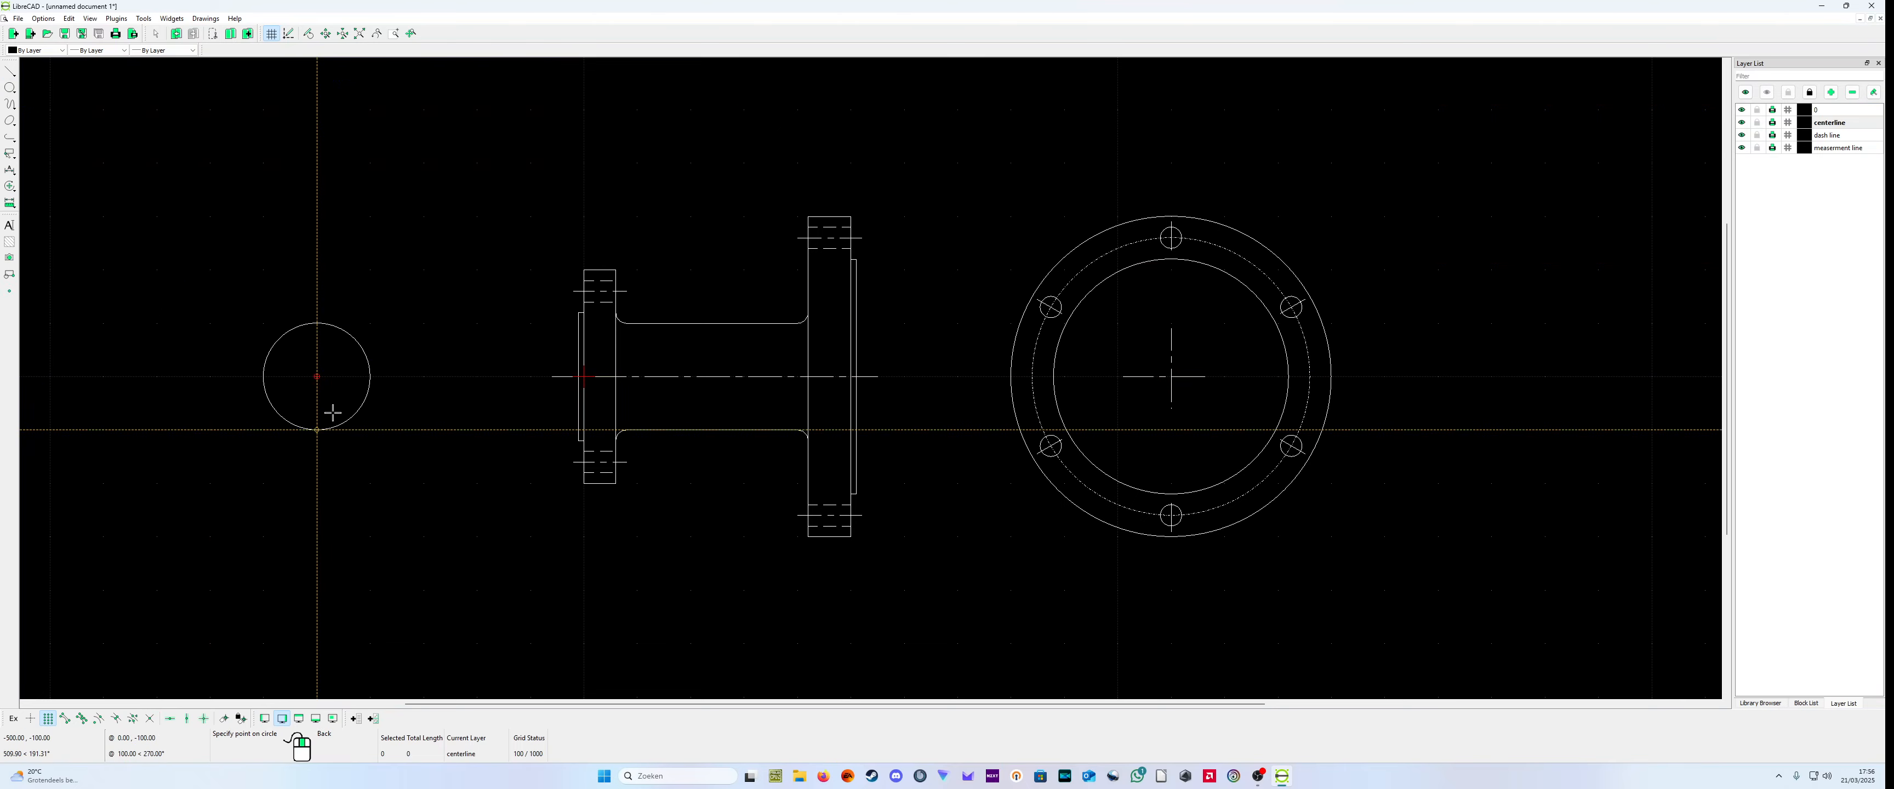
left_click(310, 495)
right_click(317, 488)
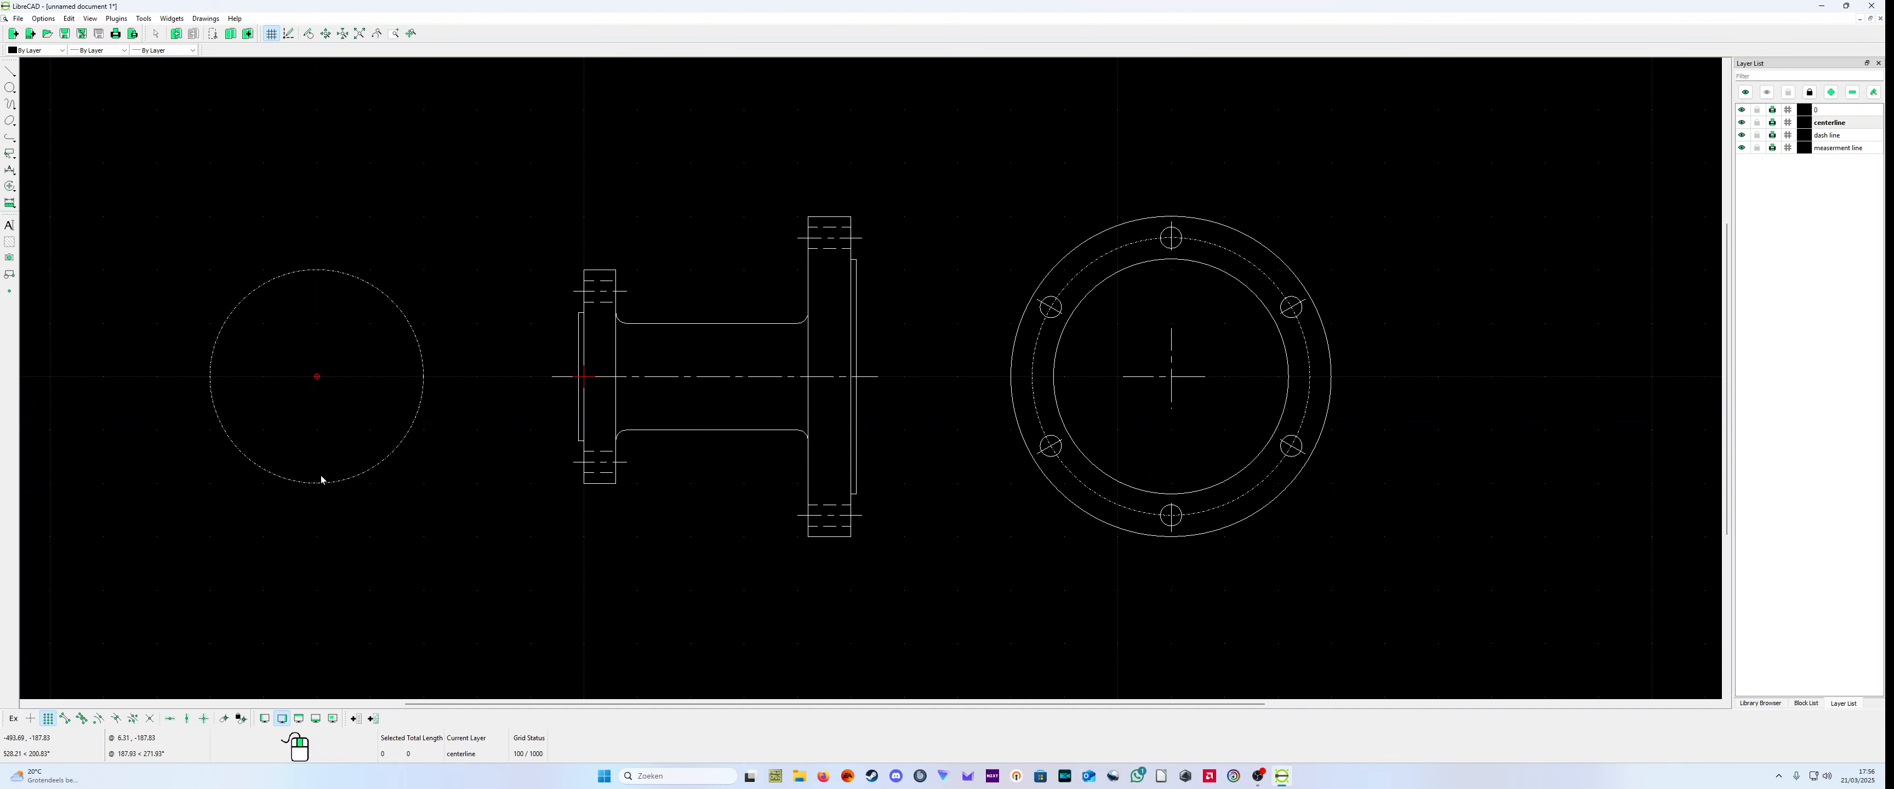
Step: Make layer 0 active and change the layer of the new radius 200 circle to 0
left_click(1831, 109)
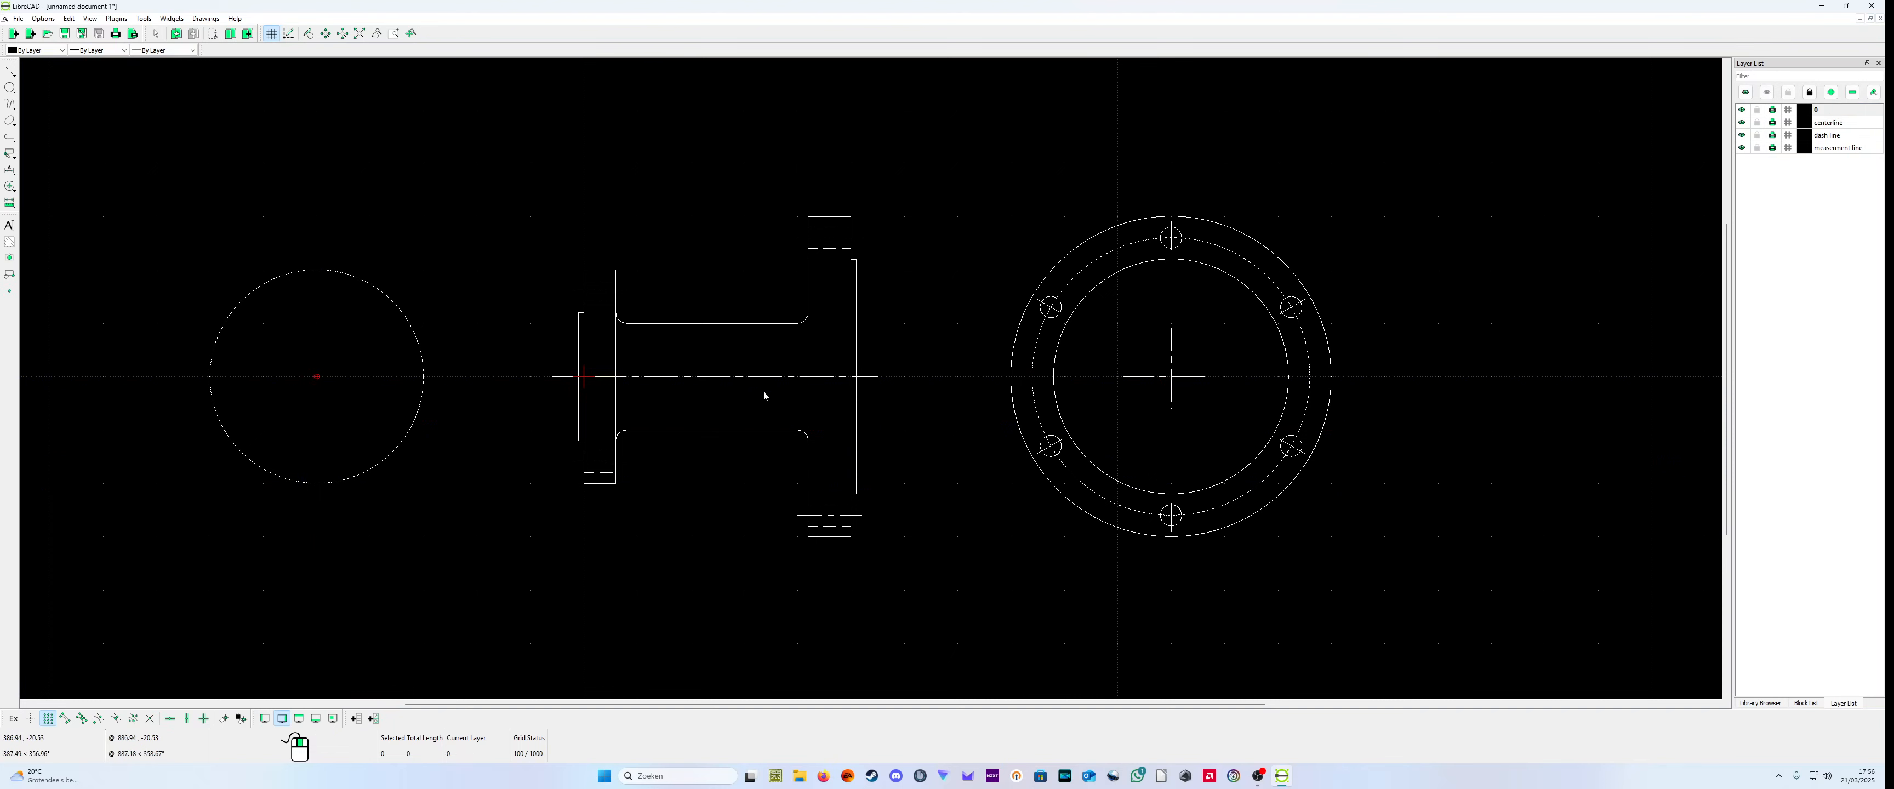
right_click(337, 478)
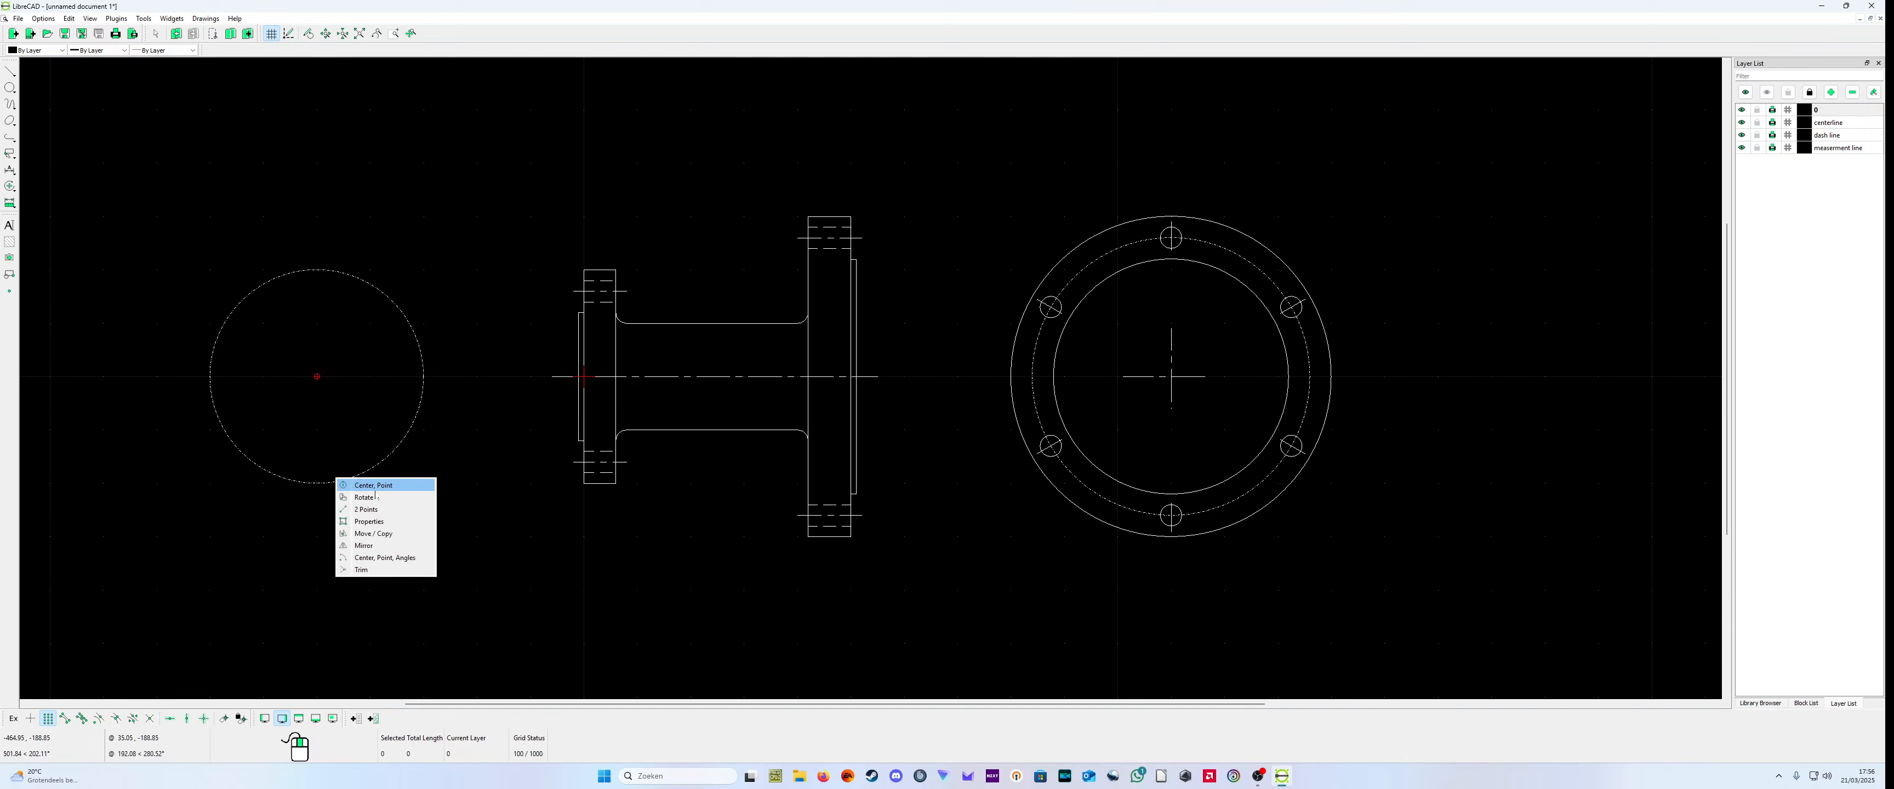
left_click(368, 522)
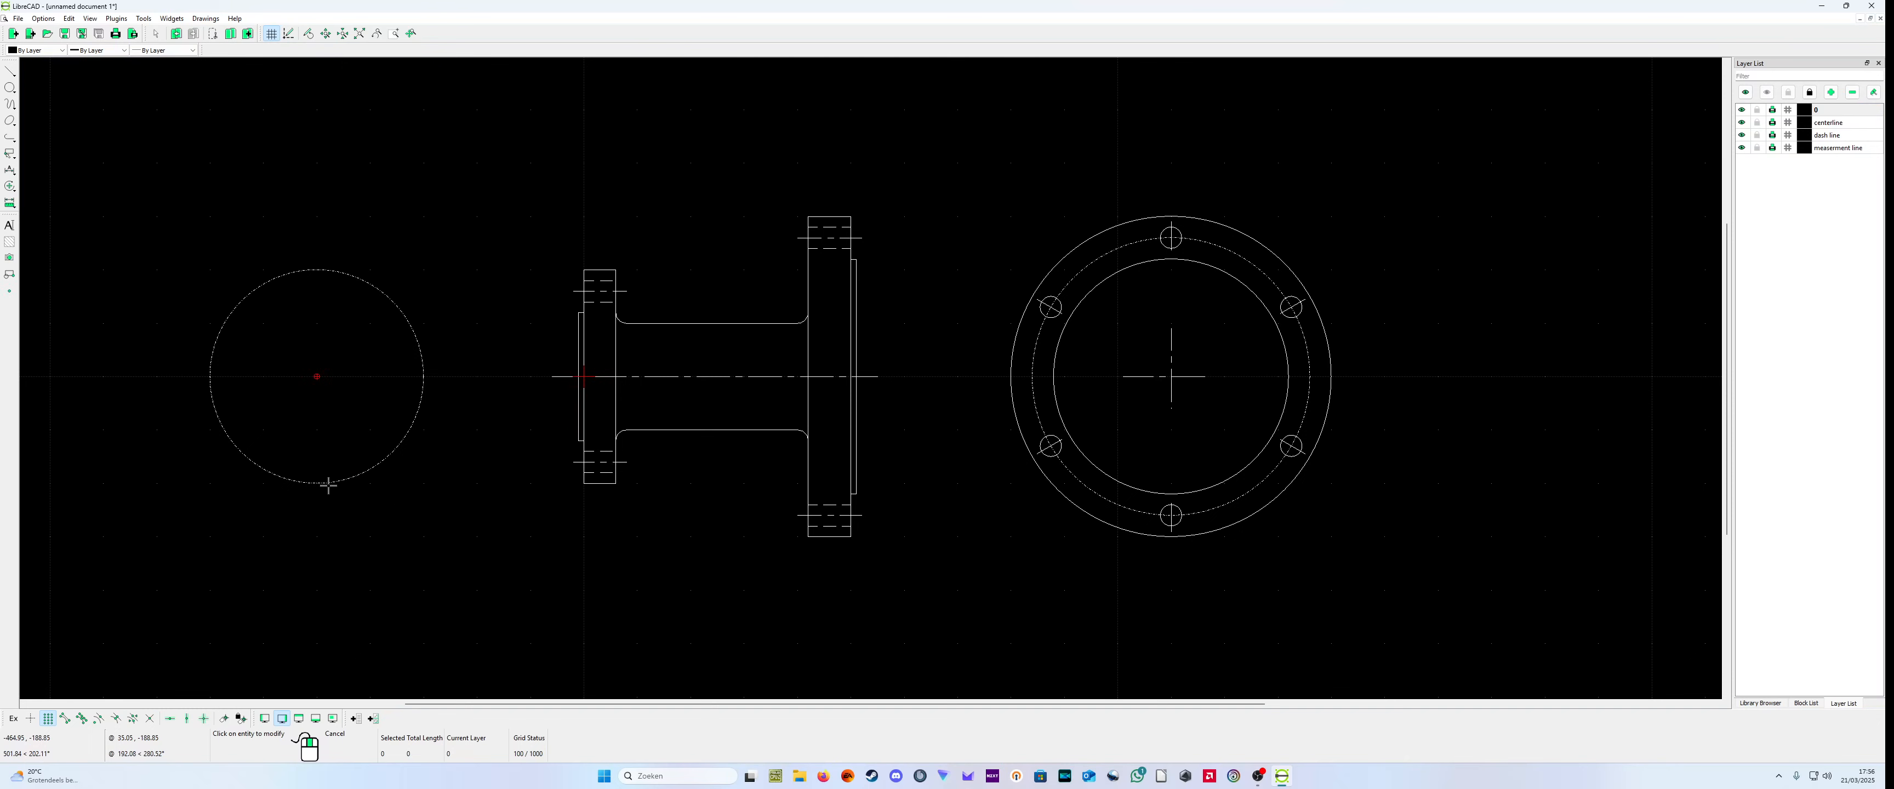
left_click(318, 483)
left_click(925, 347)
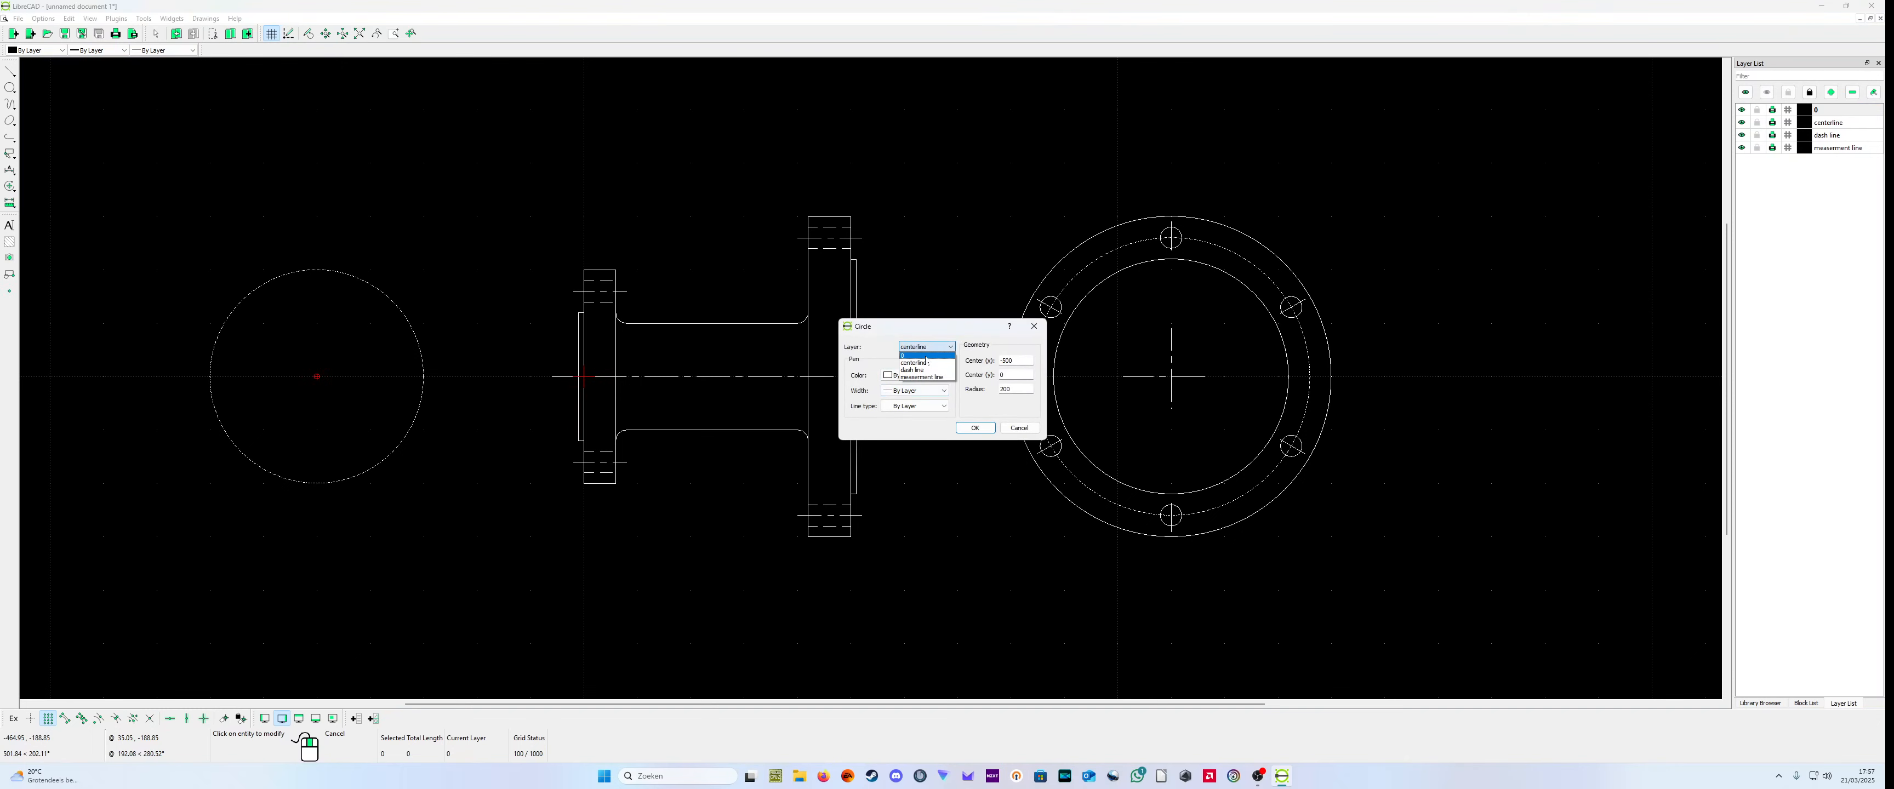
left_click(919, 357)
left_click(975, 428)
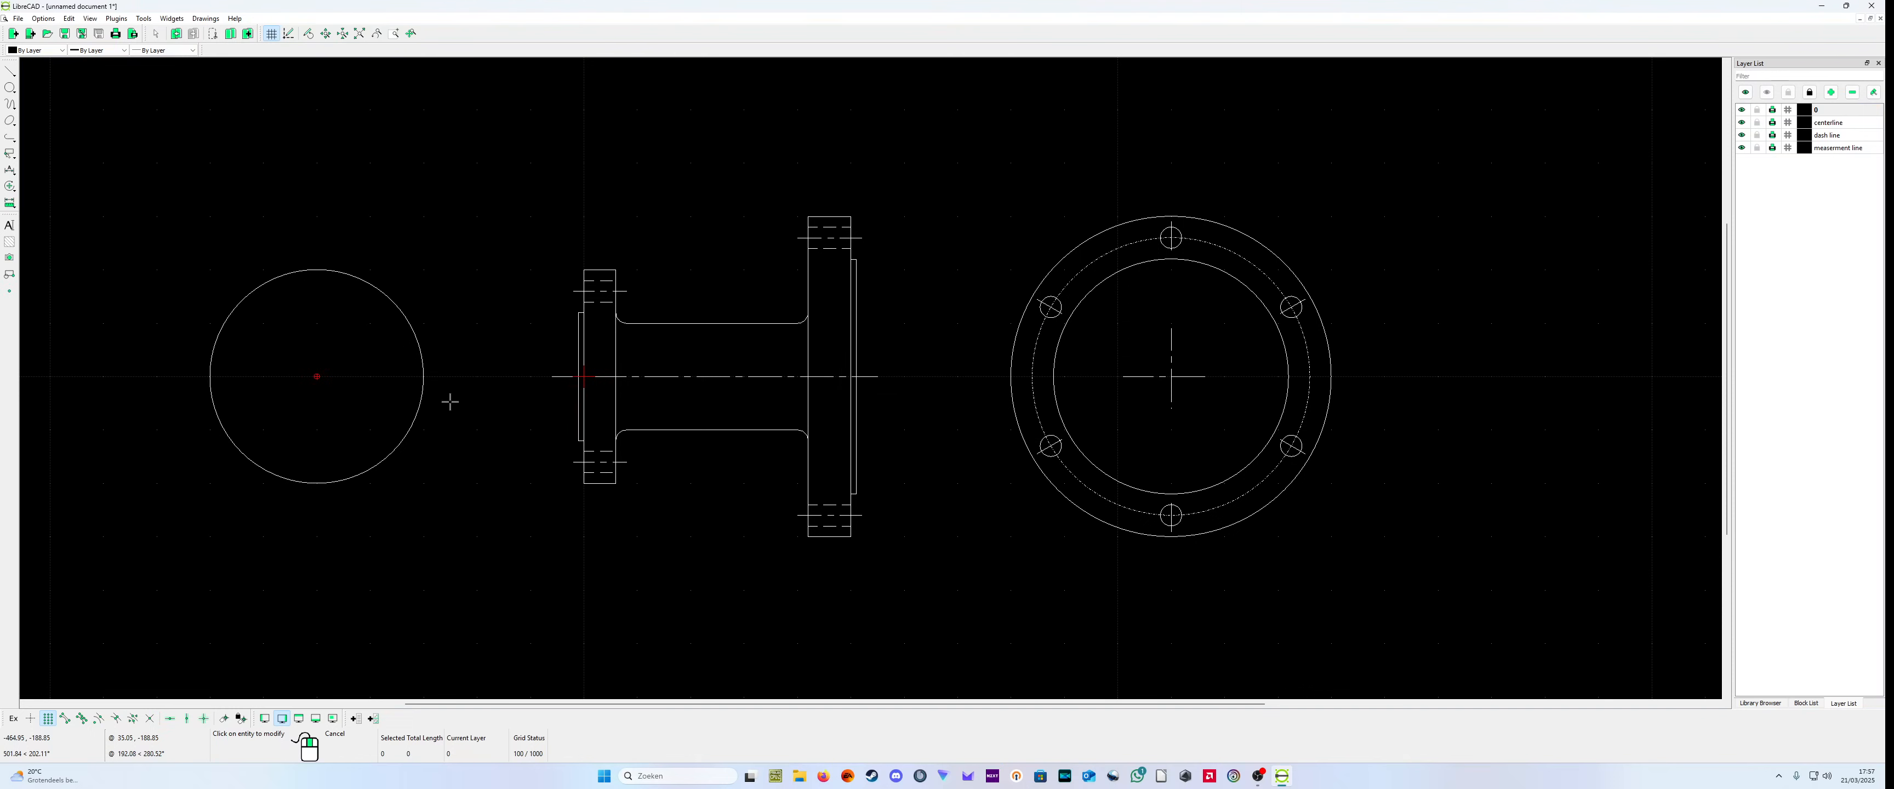
Step: Draw a bolt circle of radius 160 centered at (-500,0) on the centerline layer
left_click(1828, 122)
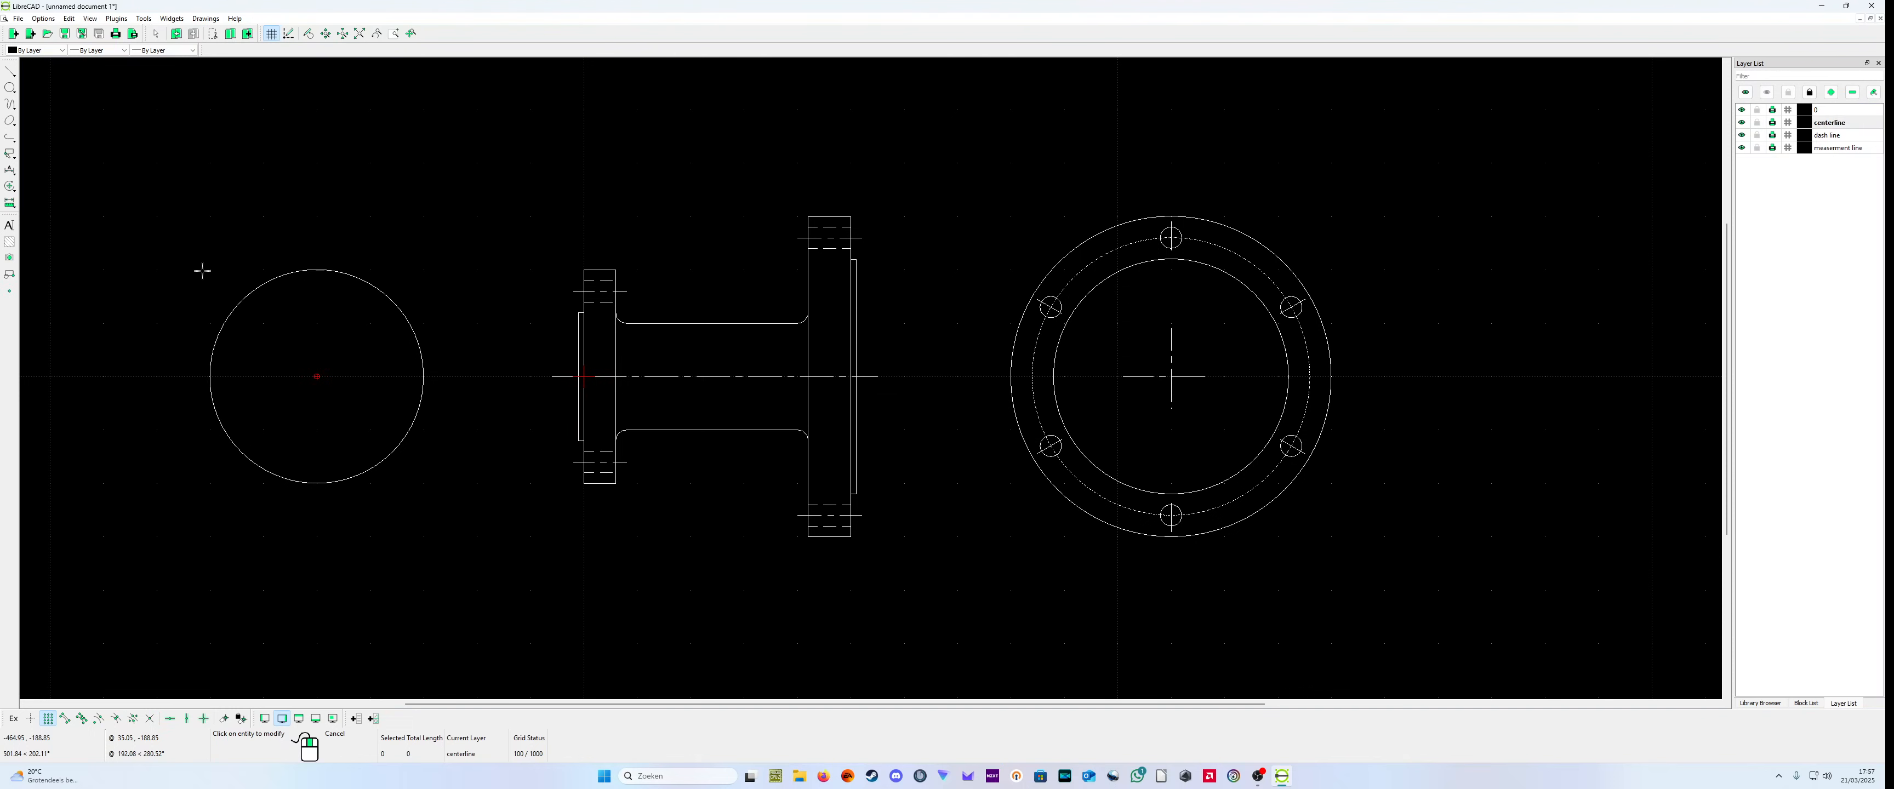
left_click(10, 88)
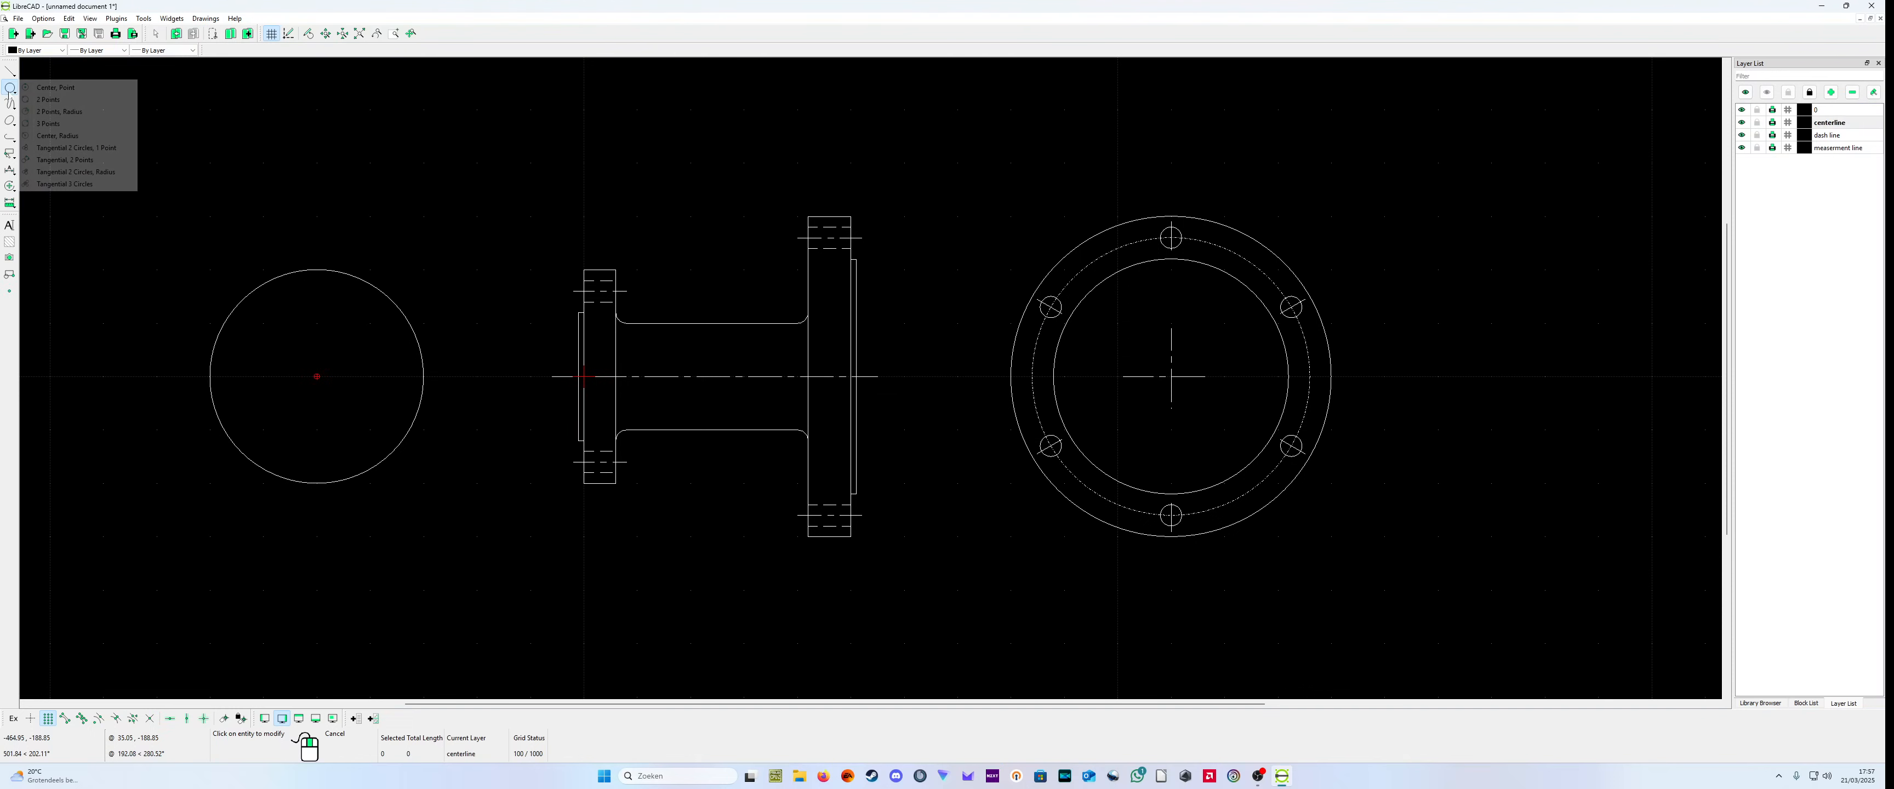
left_click(51, 84)
left_click(309, 375)
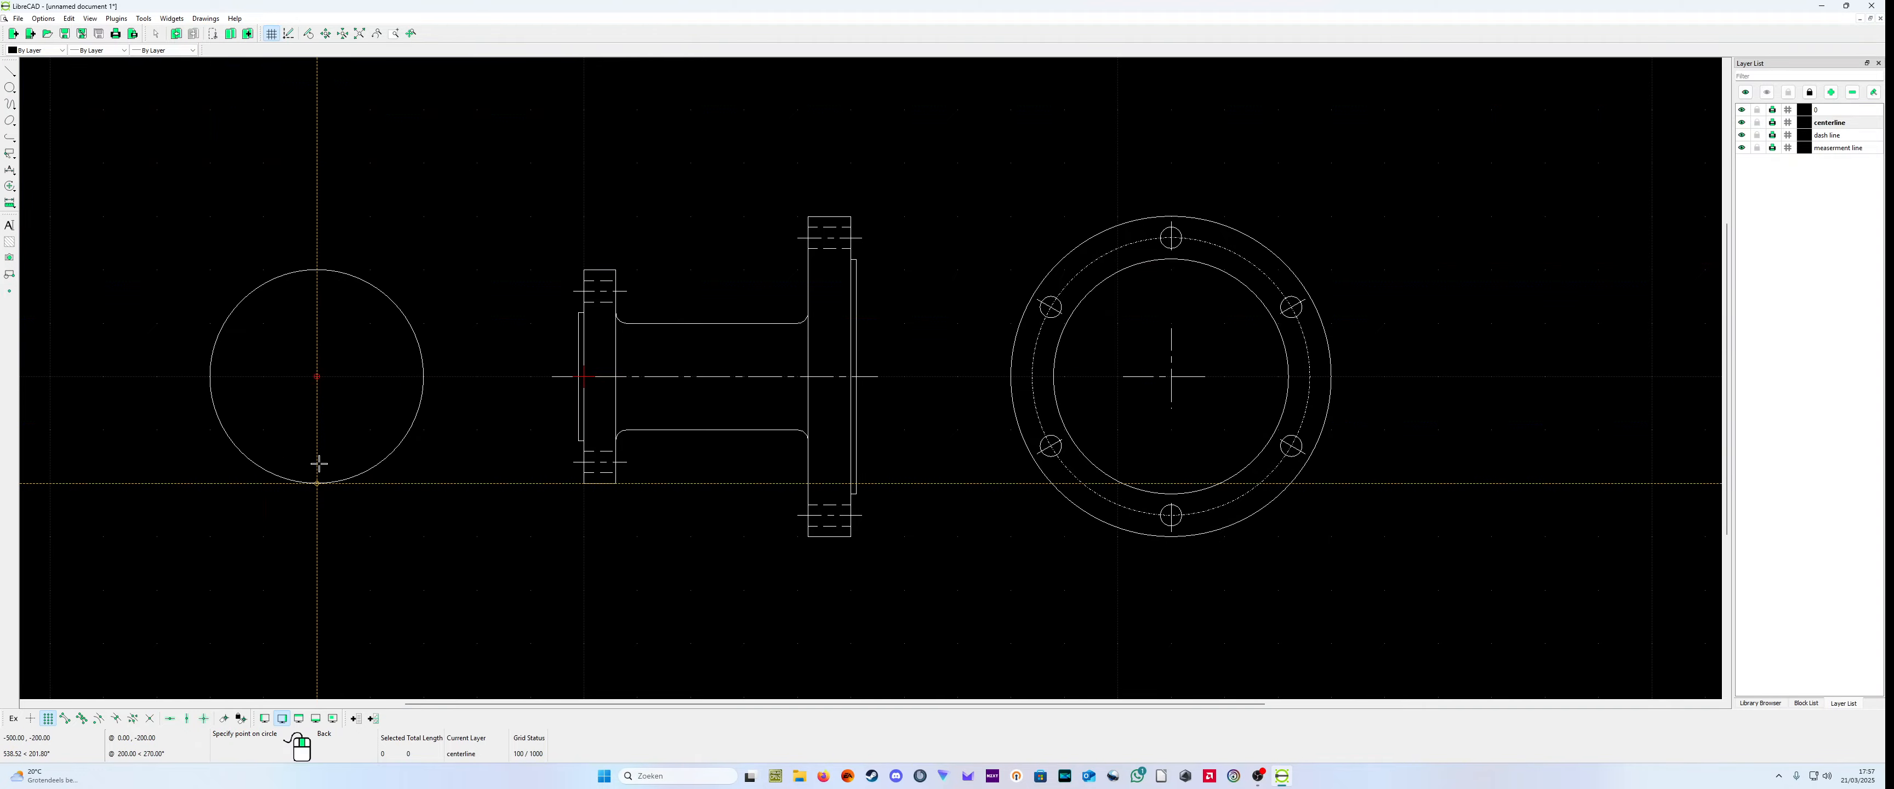
scroll(322, 281, "up", 2)
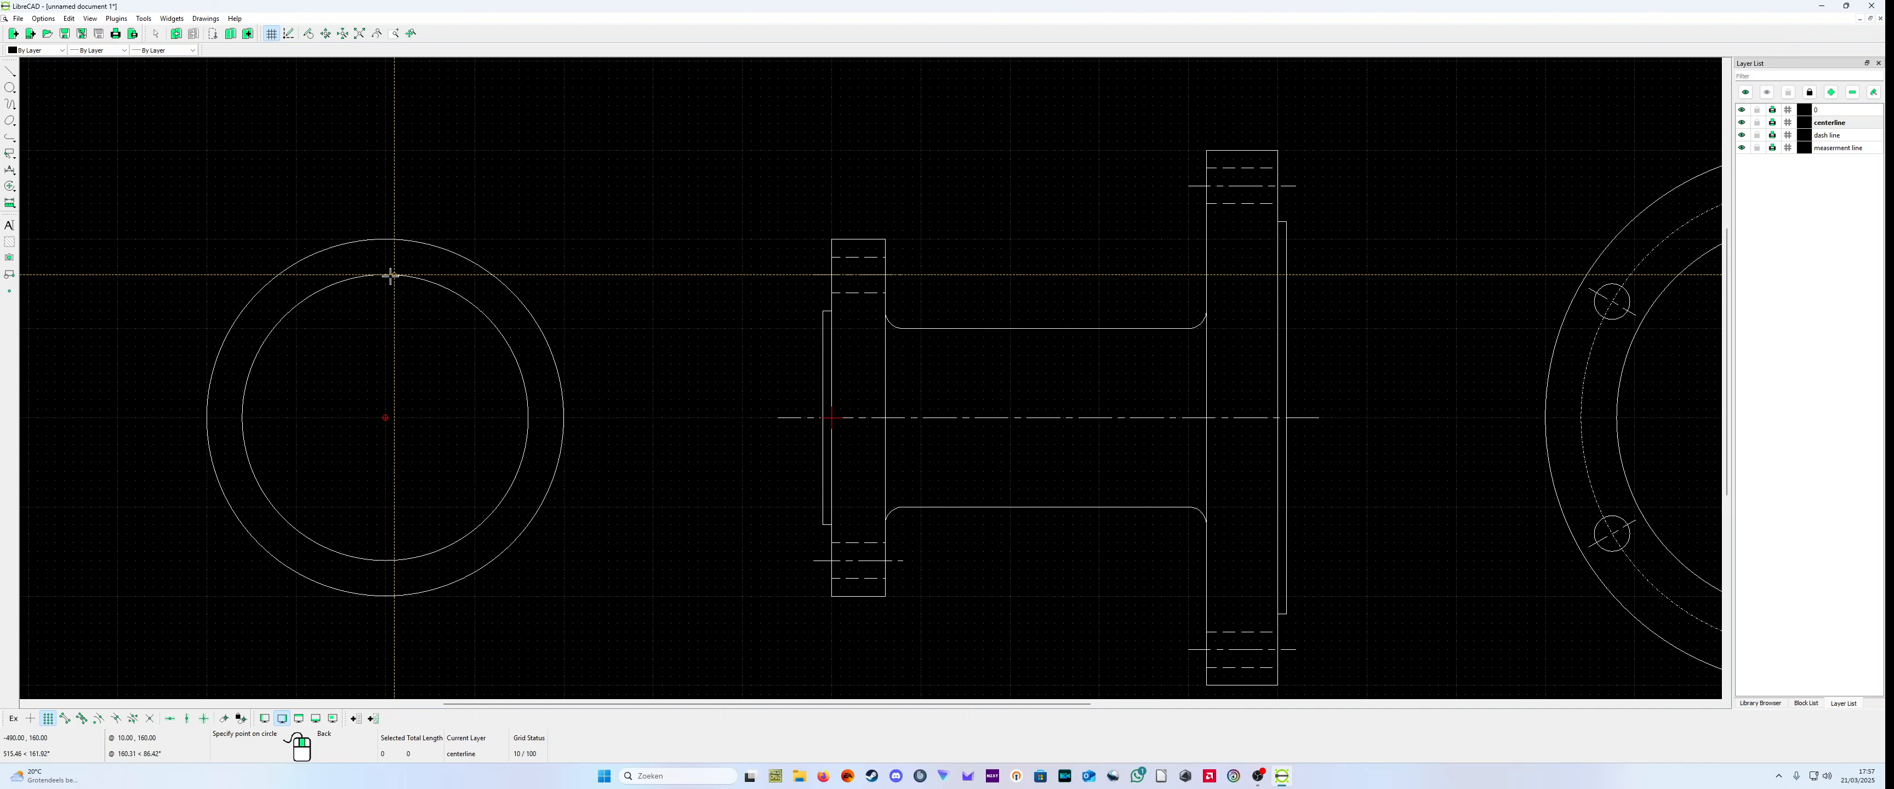
left_click(383, 274)
right_click(384, 274)
right_click(398, 388)
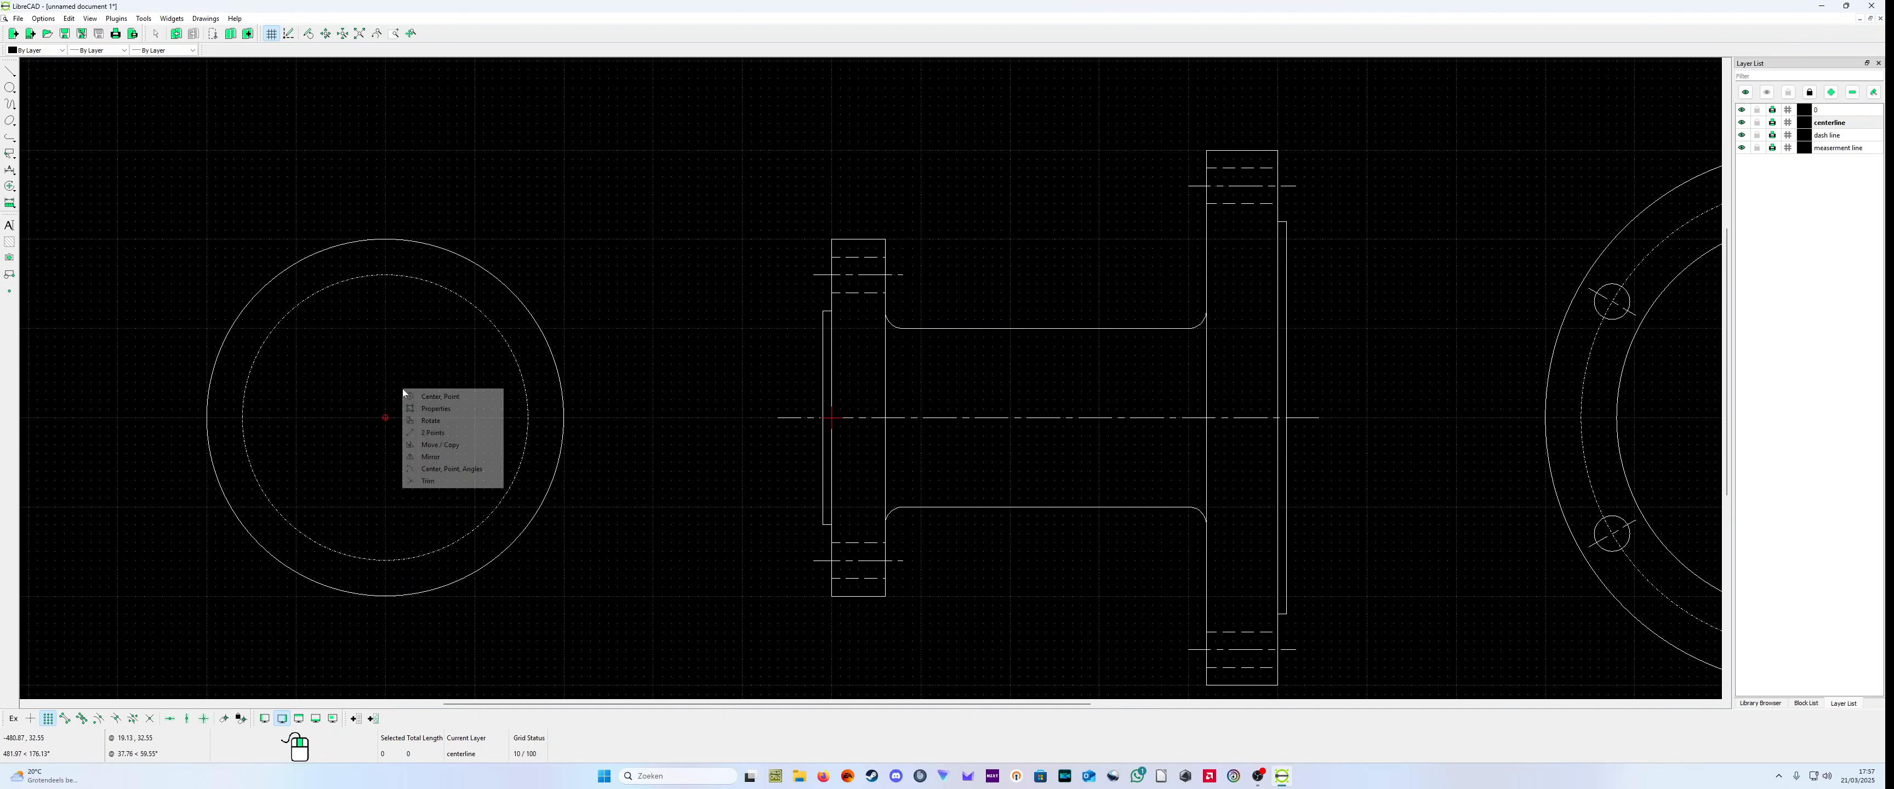
left_click(430, 417)
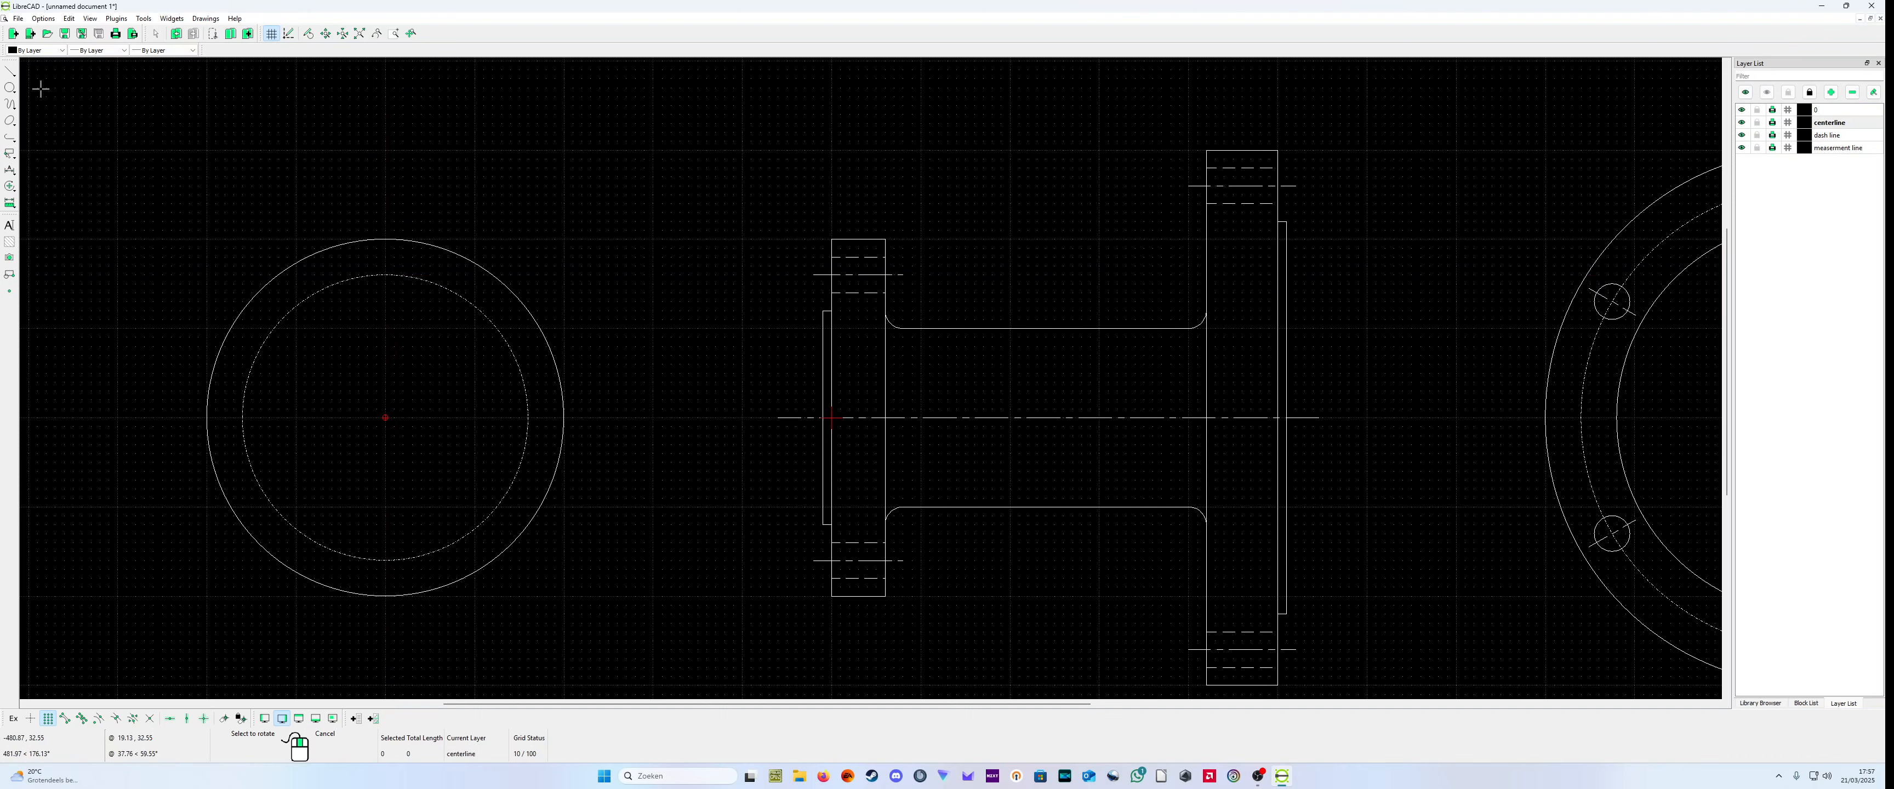
Step: Draw an inner circle of radius 120 centered at (-500,0) on layer 0
left_click(1822, 110)
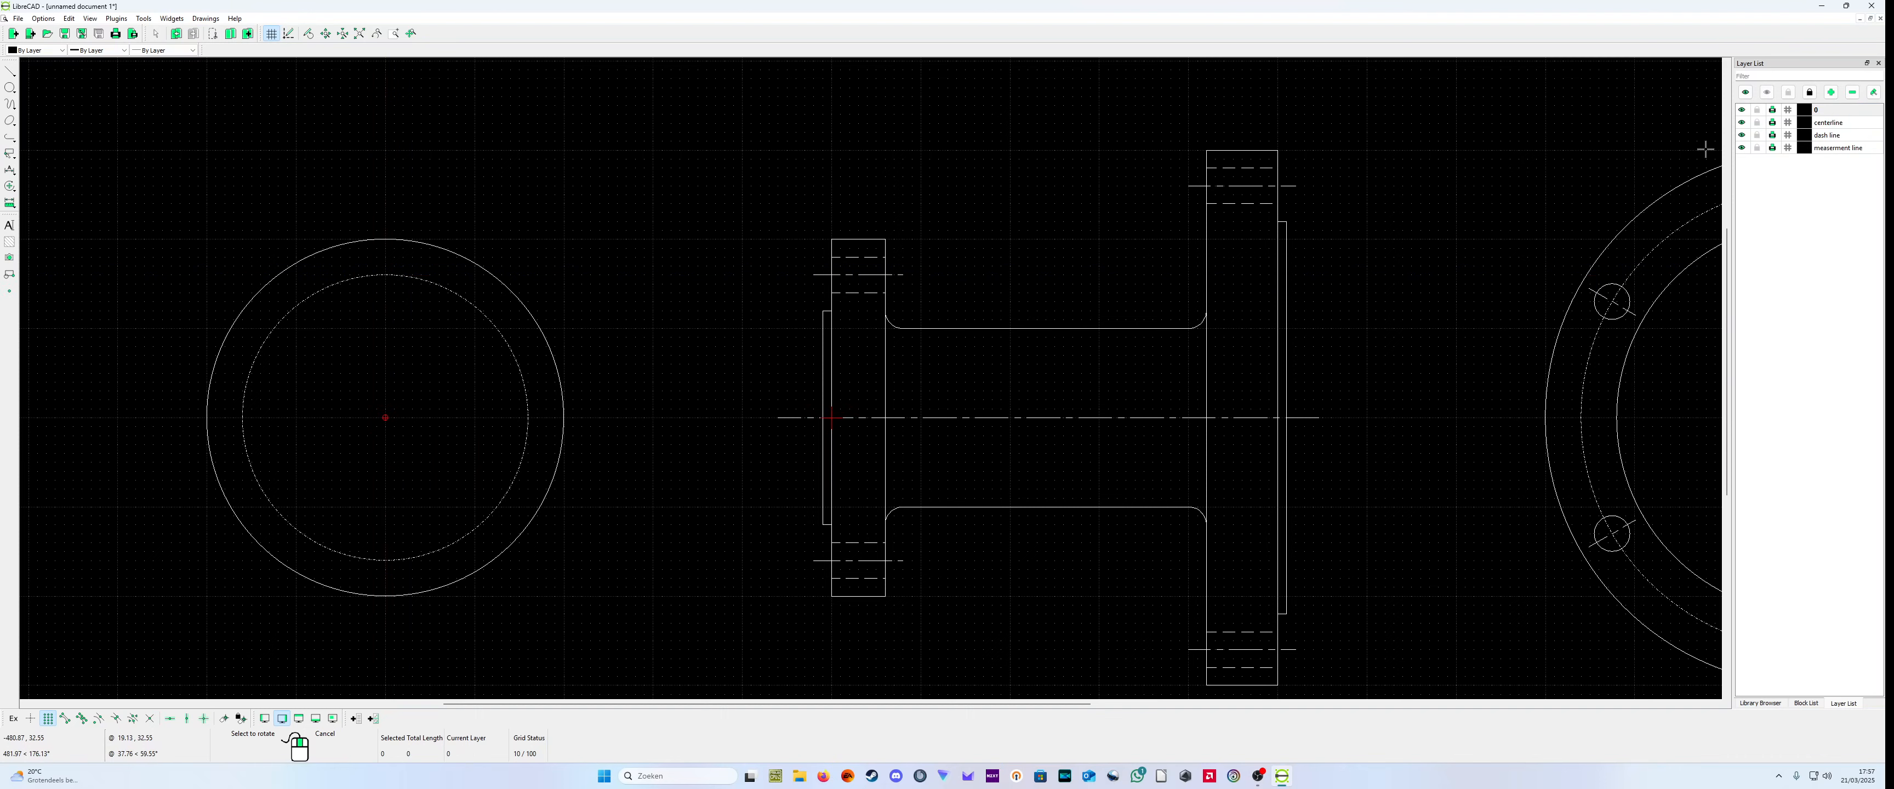
left_click(13, 79)
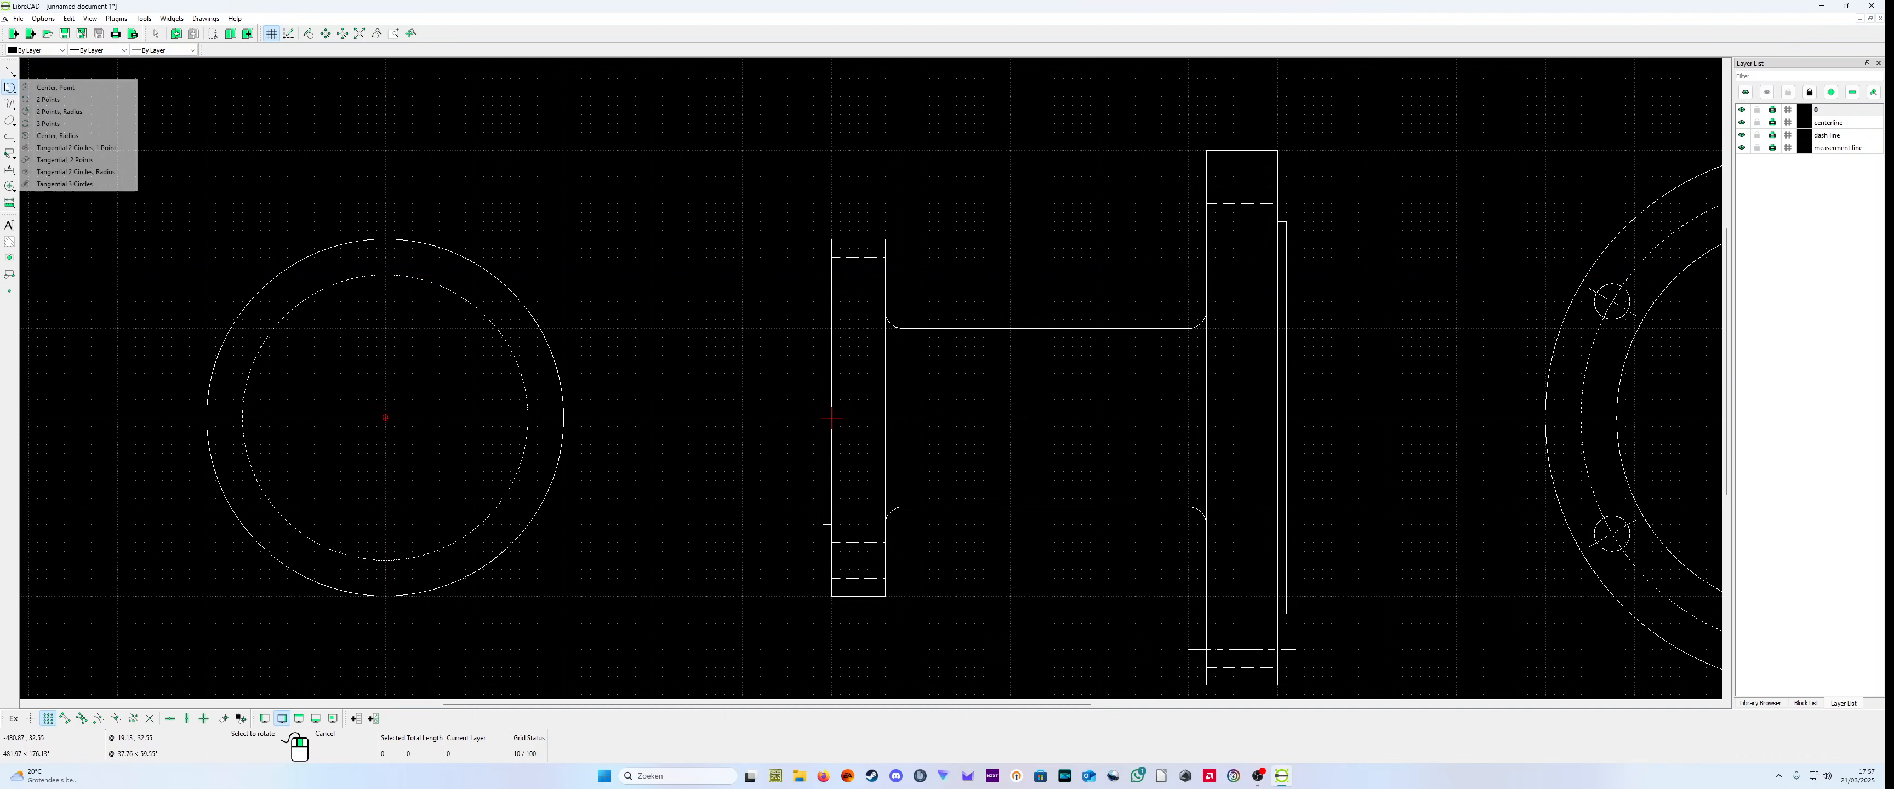
left_click(66, 85)
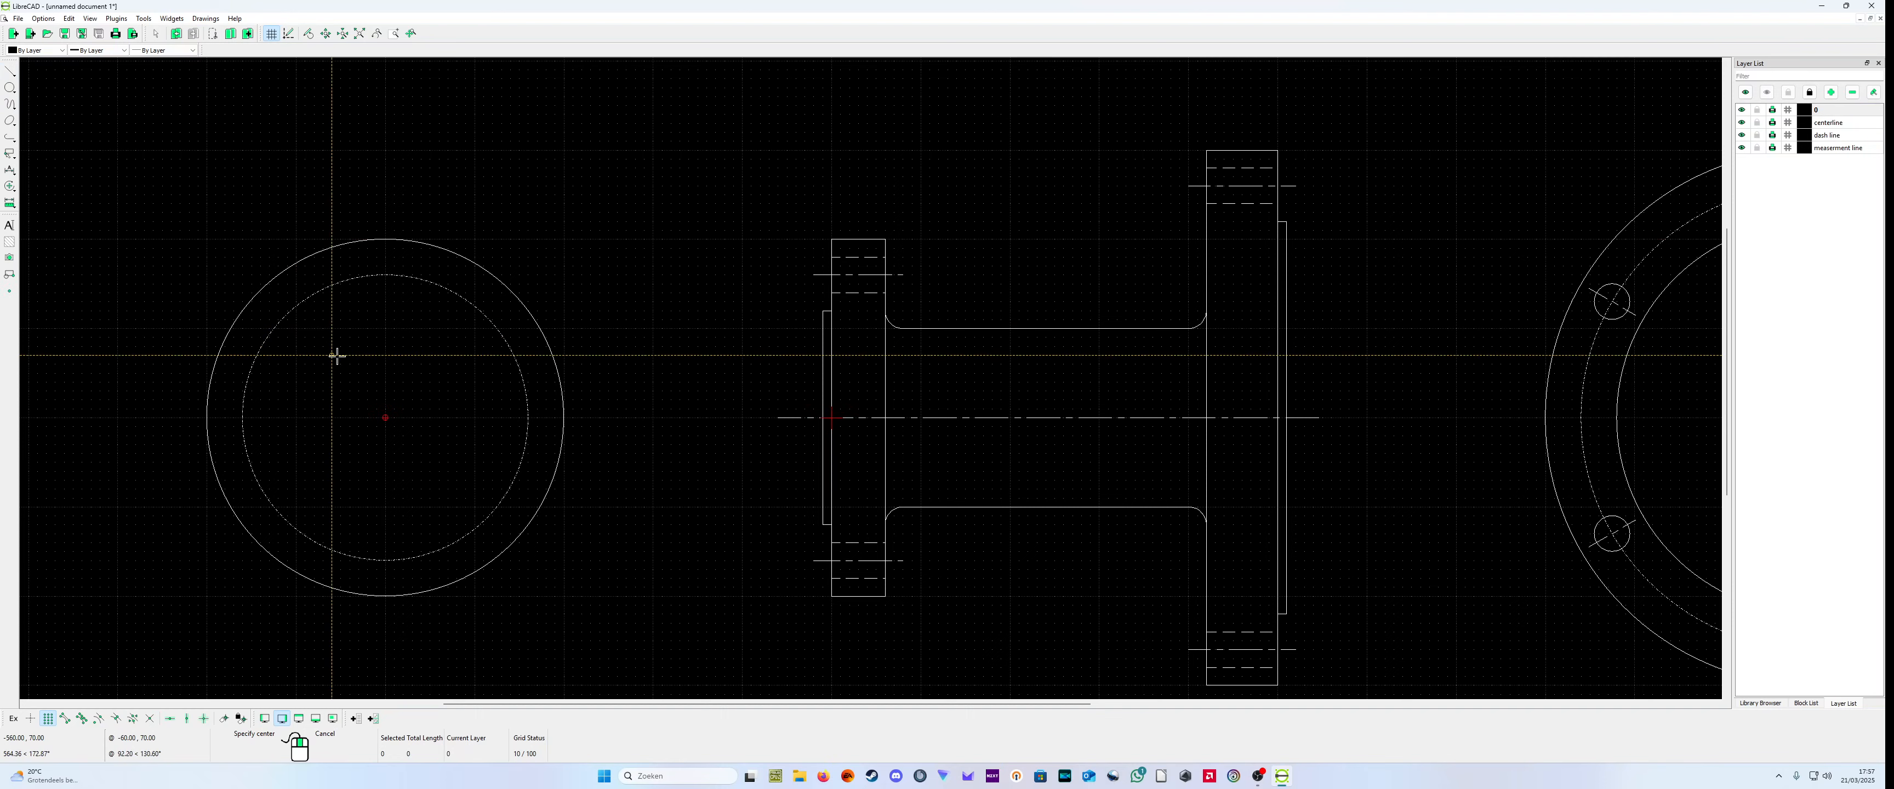
left_click(385, 418)
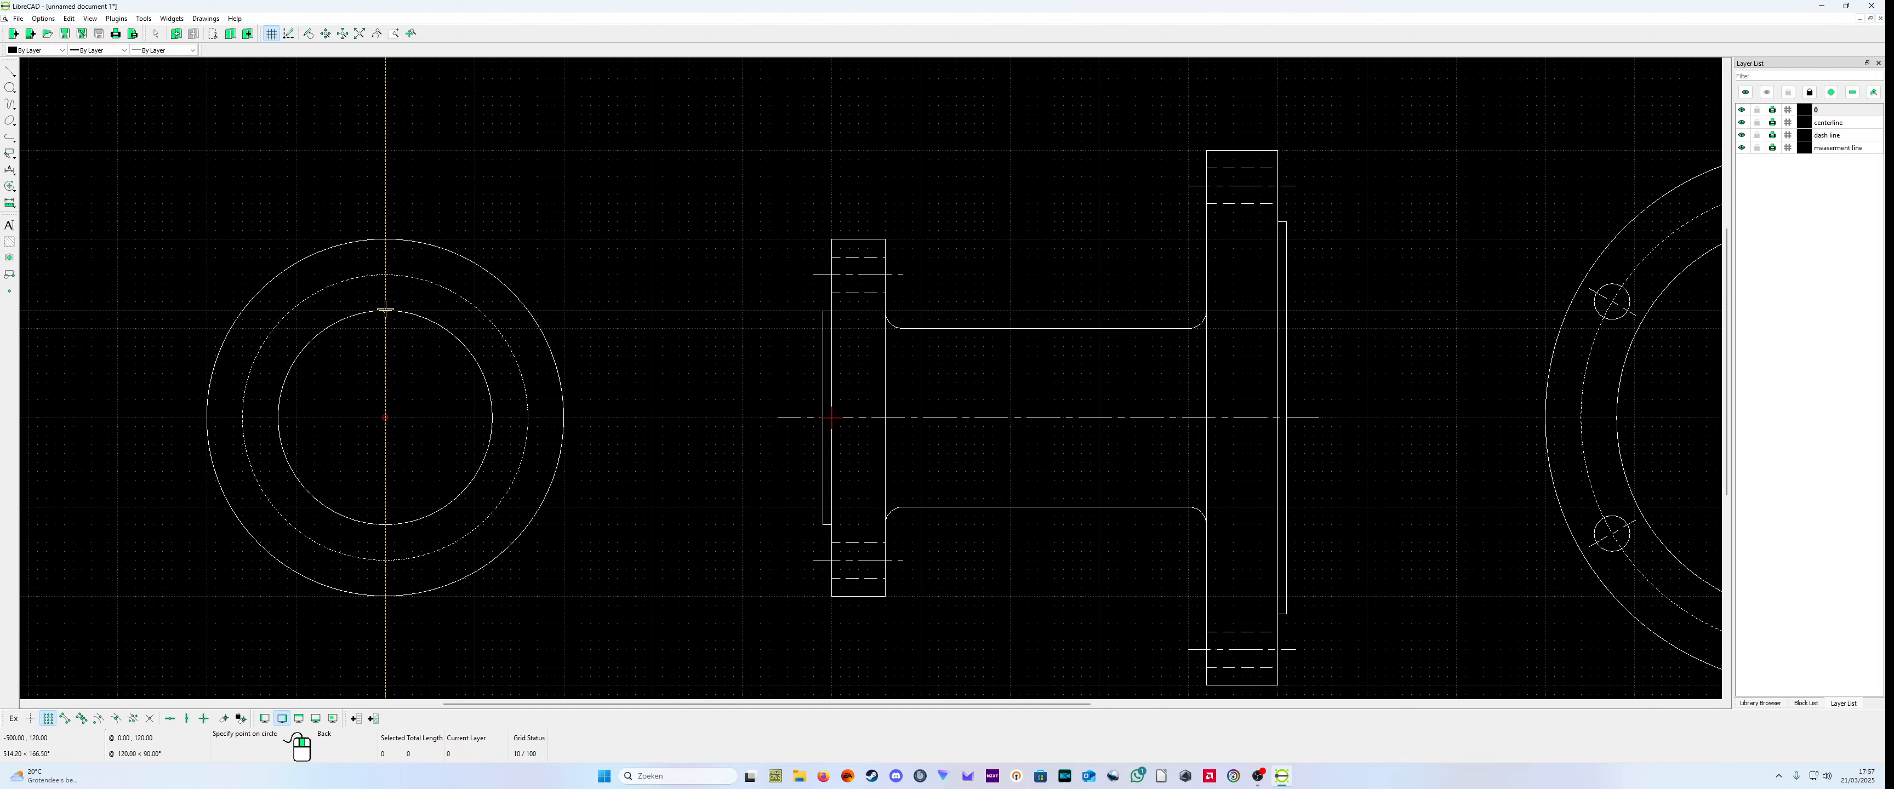
left_click(385, 309)
scroll(390, 316, "down", 3)
scroll(720, 308, "up", 4)
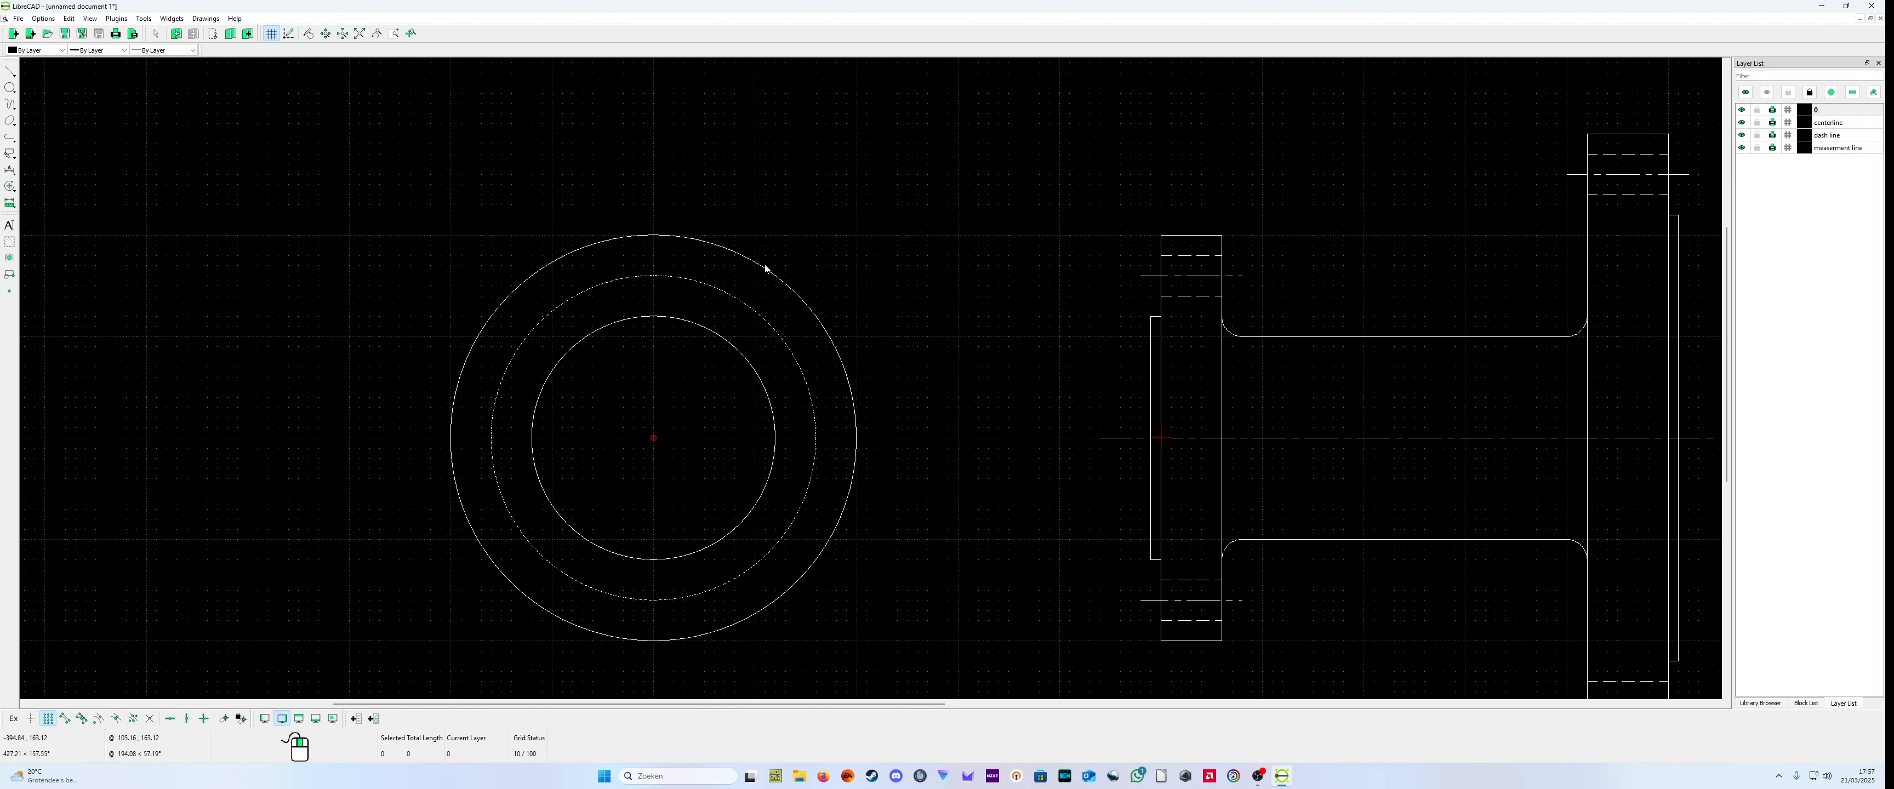
Step: Draw a short vertical line on the centerline layer from (-500,190) to (-500,130), across the small flange's bolt circle
left_click(1836, 124)
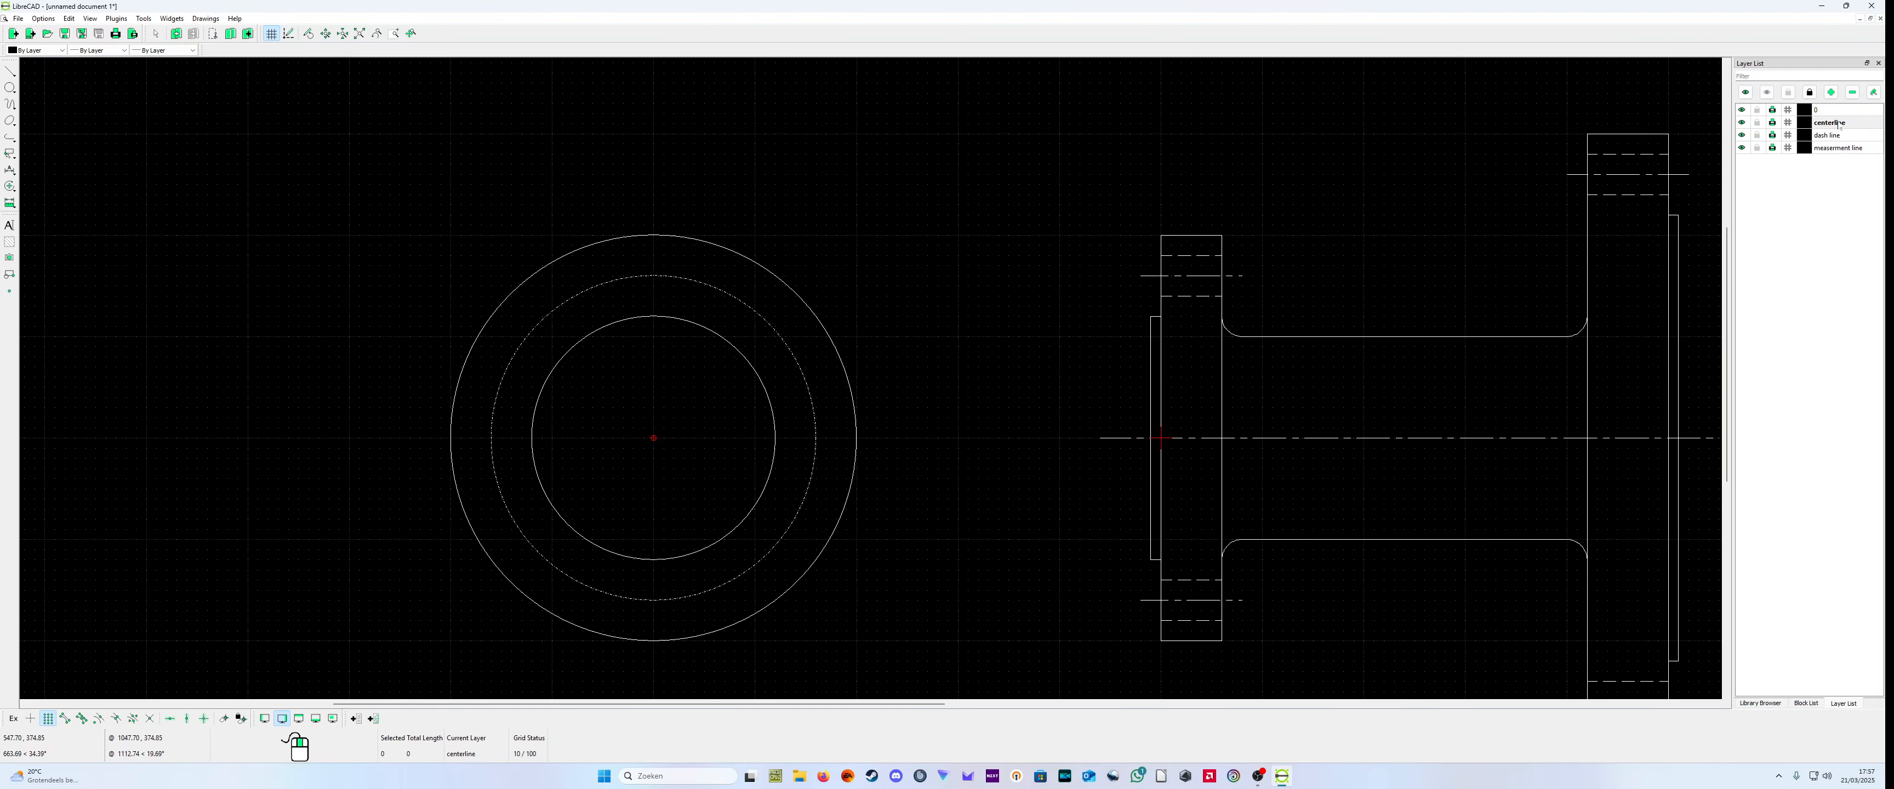
left_click(10, 71)
left_click(44, 71)
left_click(651, 244)
left_click(653, 304)
right_click(654, 305)
right_click(654, 305)
Step: Draw a bolt hole circle of radius 20 centered at (-500,160) on the small flange's bolt circle
left_click(11, 87)
left_click(43, 89)
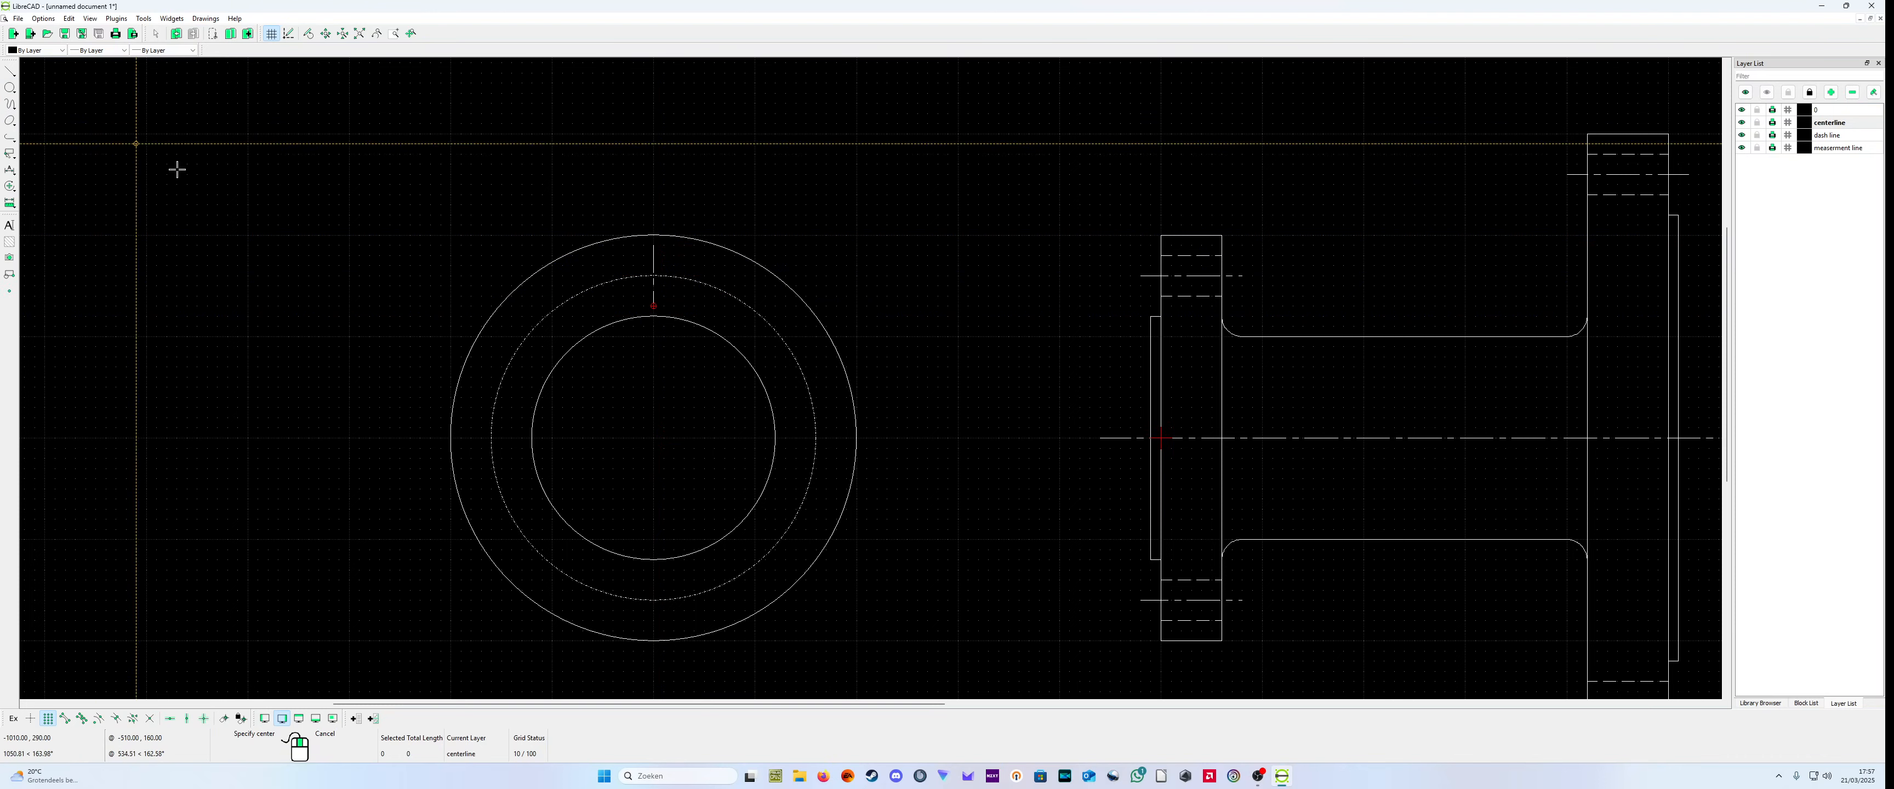
left_click(654, 275)
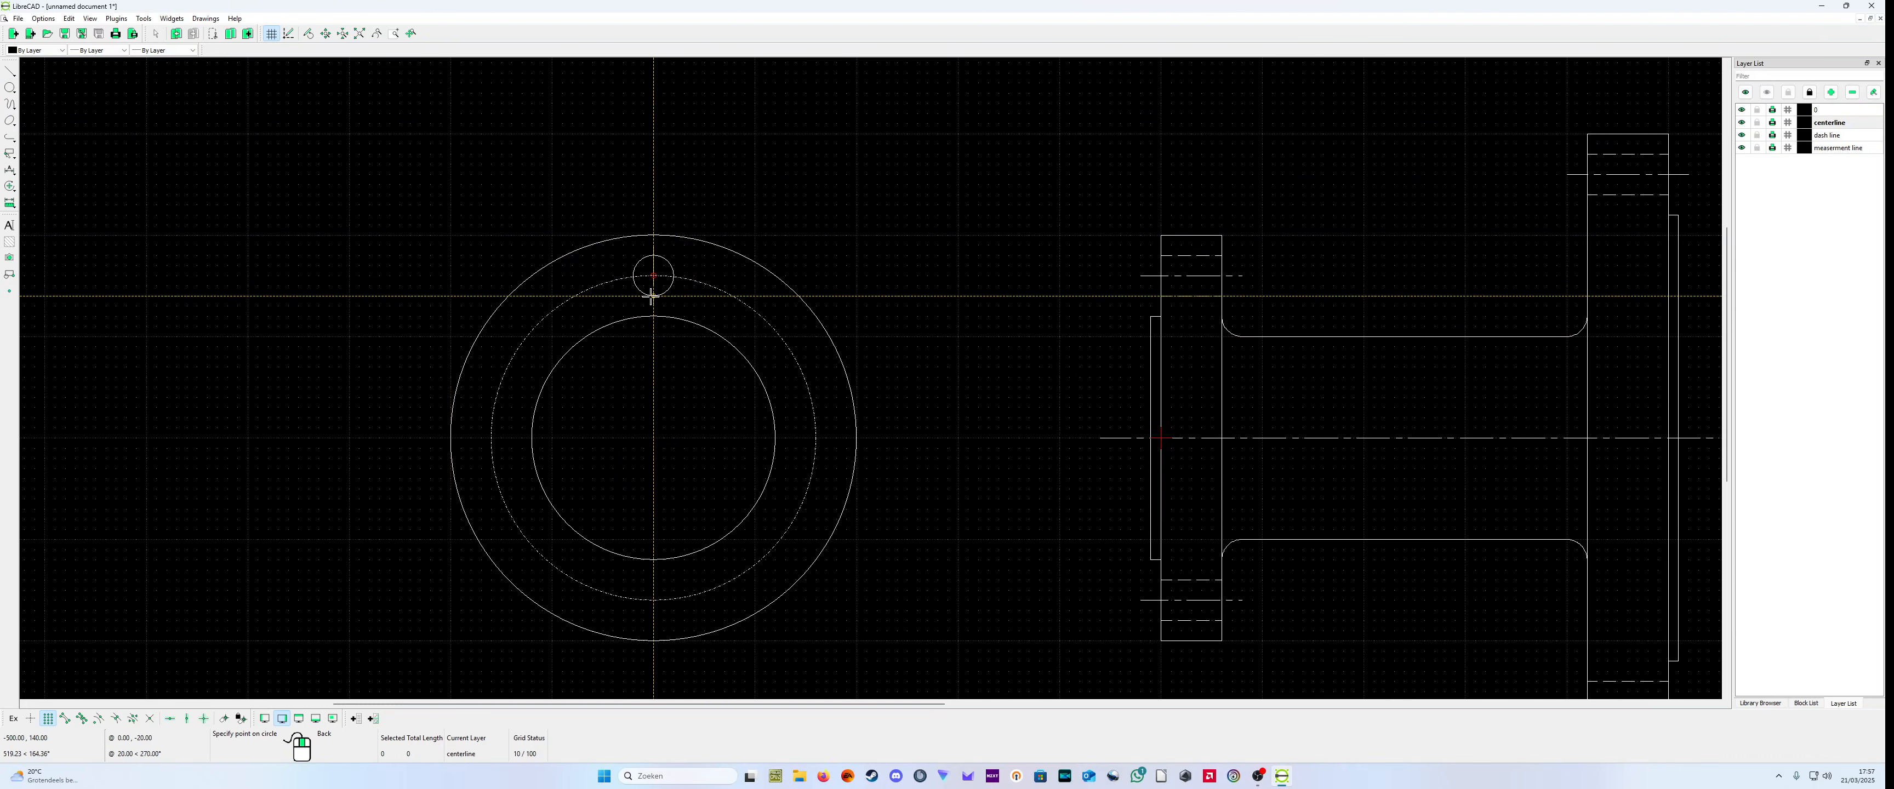
left_click(652, 297)
right_click(652, 297)
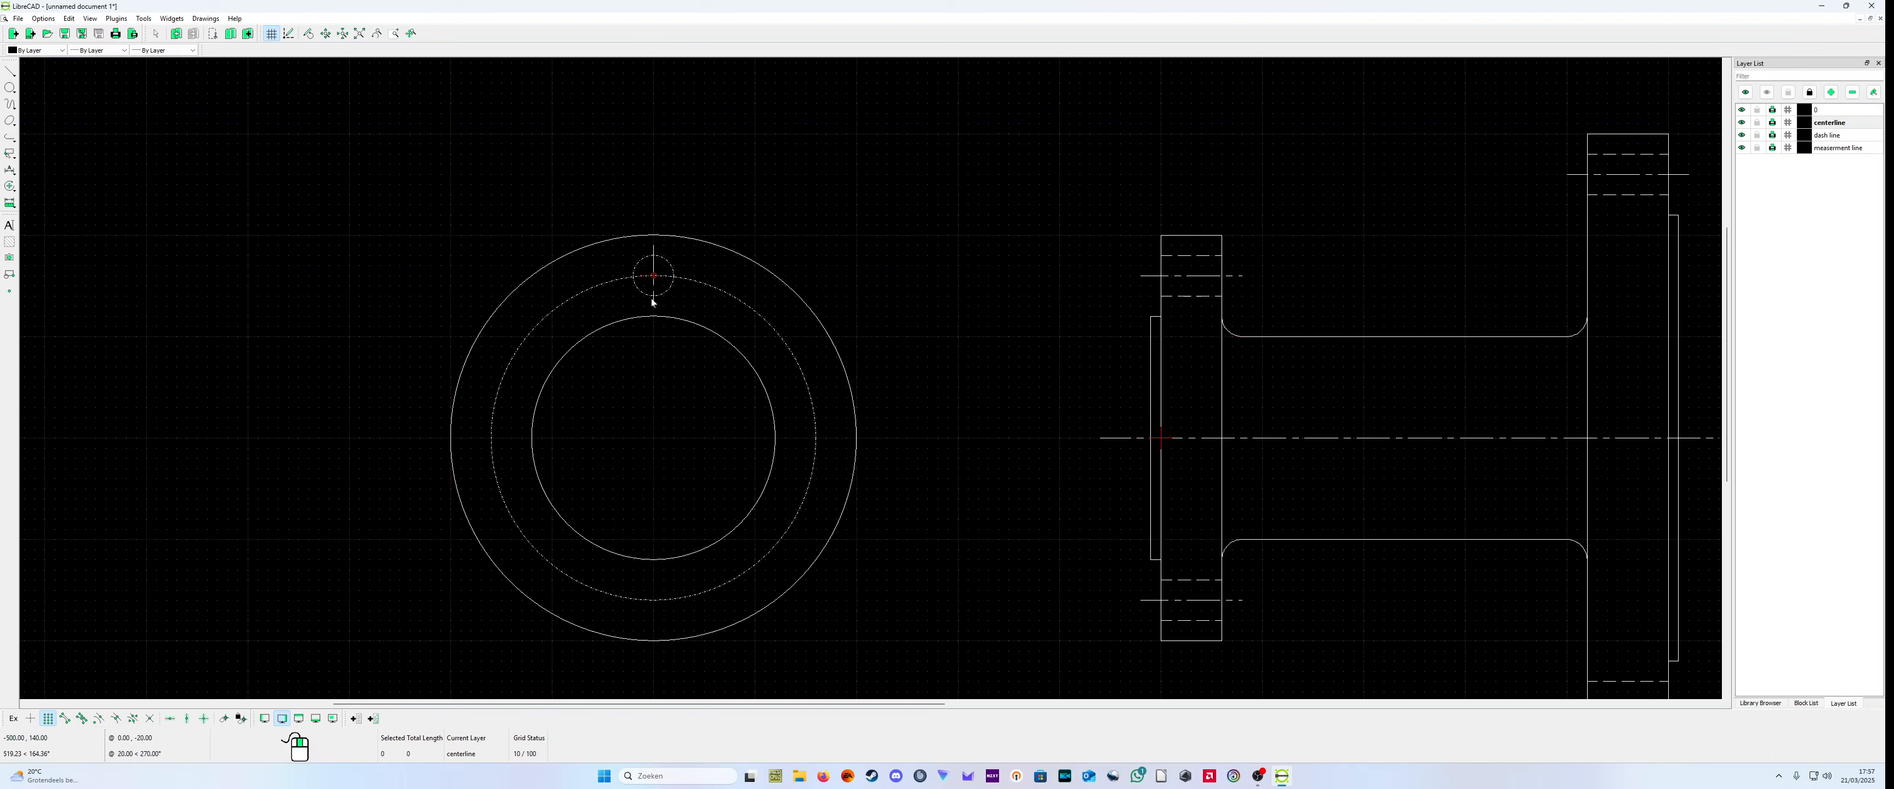
Step: Move the bolt hole circle on the small flange's bolt circle to layer 0, and make layer 0 current
right_click(694, 300)
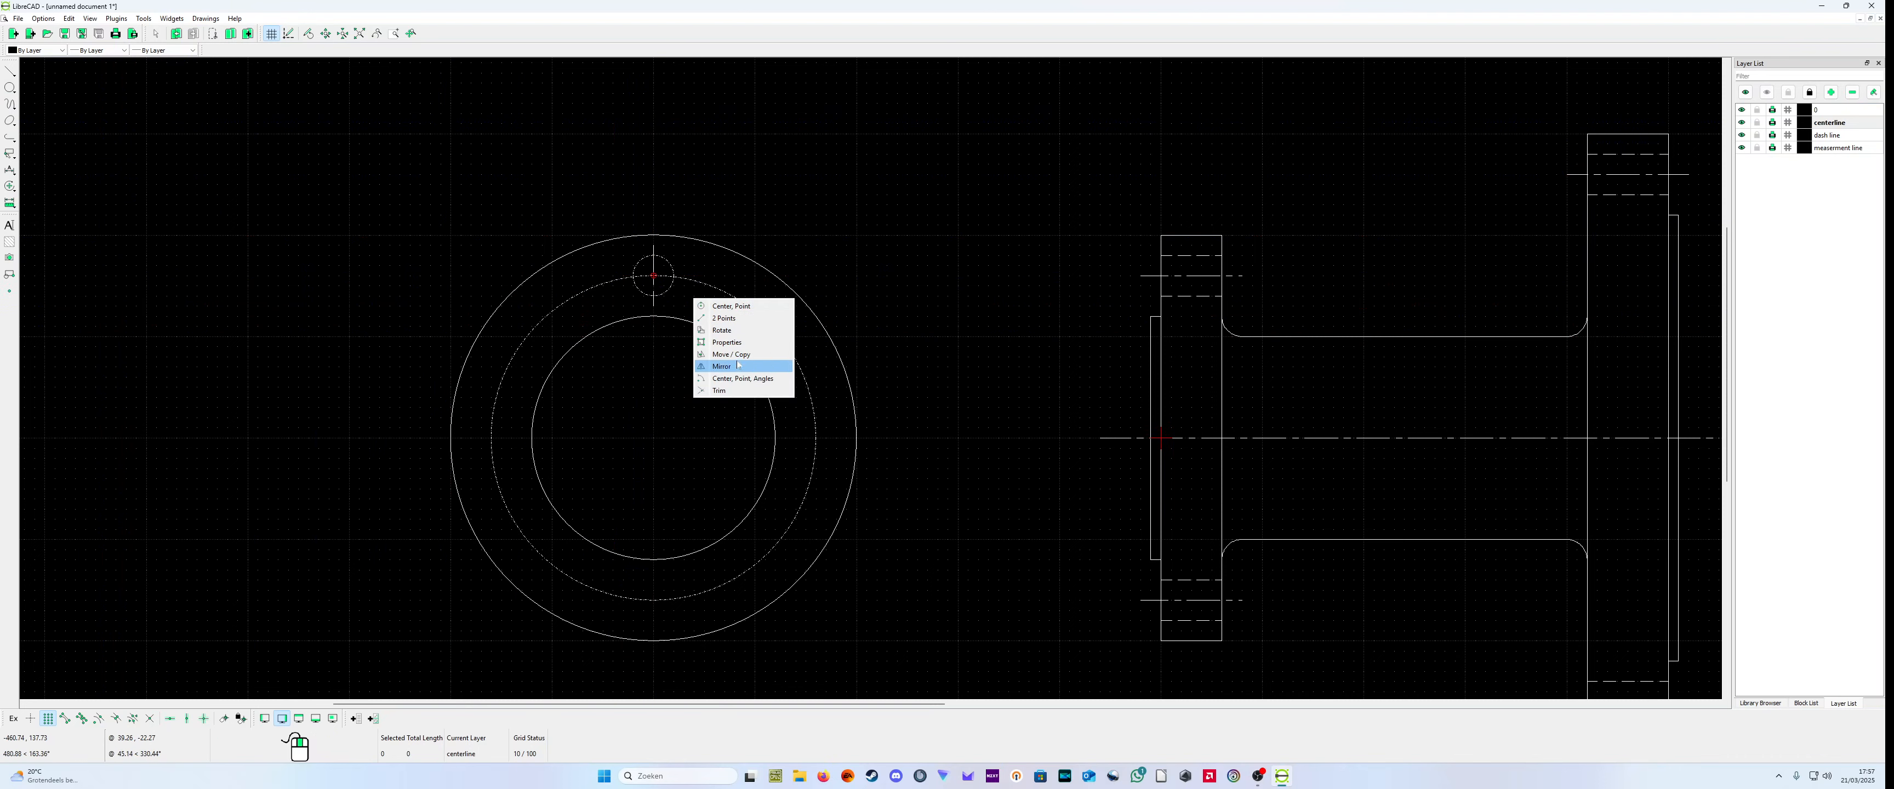
left_click(728, 343)
left_click(668, 290)
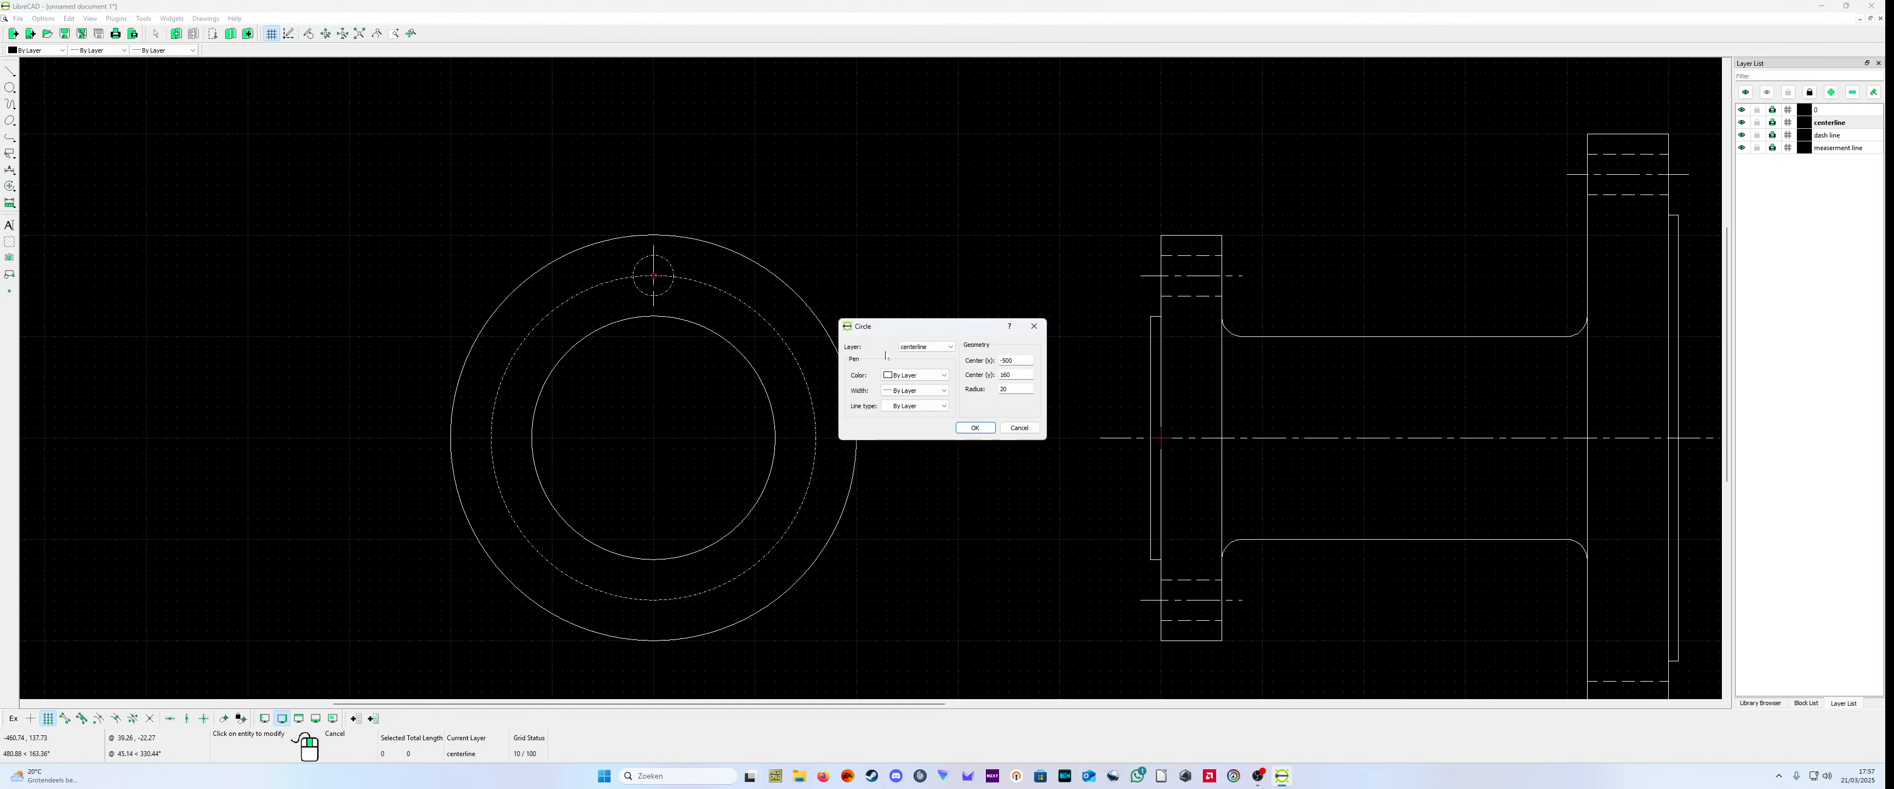
left_click(936, 351)
left_click(932, 356)
left_click(966, 425)
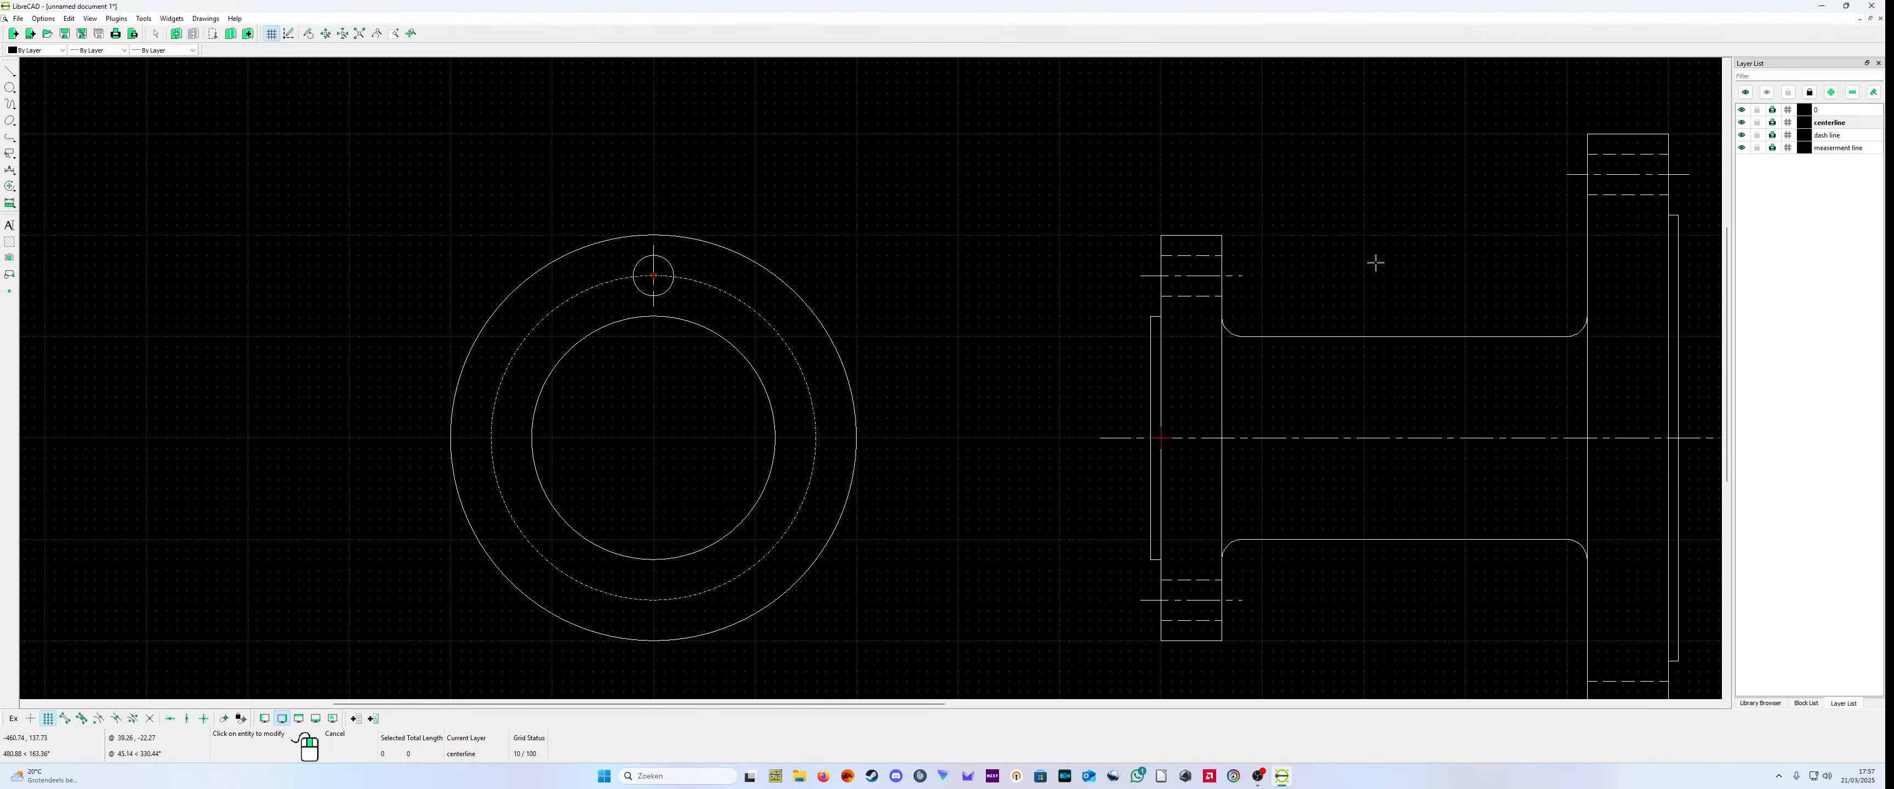
left_click(1833, 110)
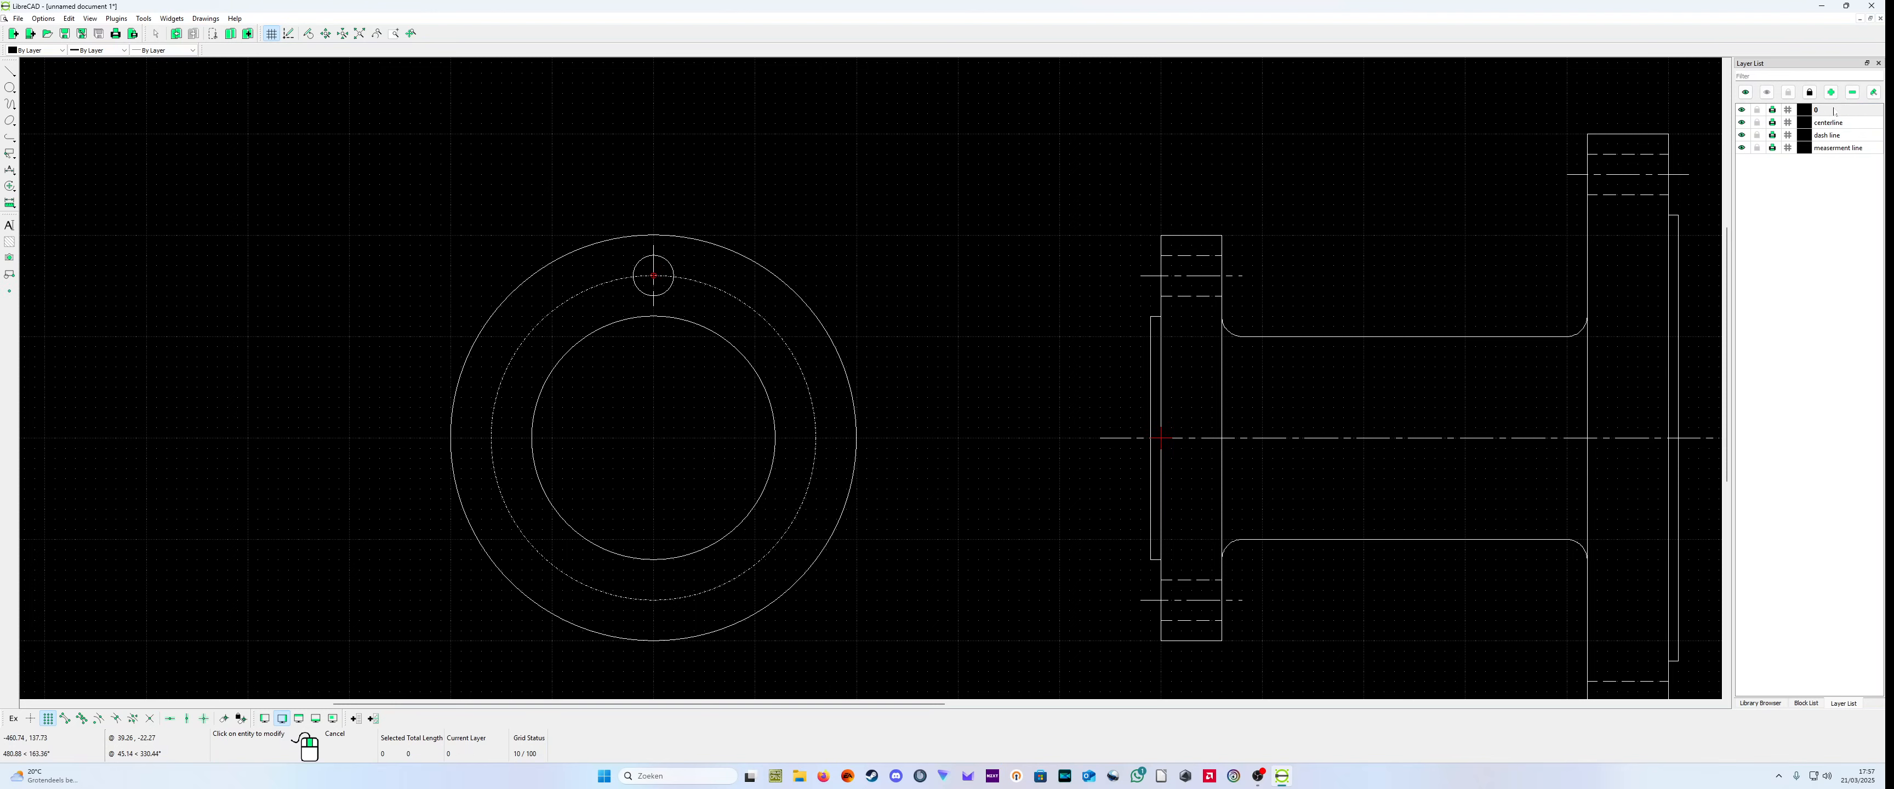
Step: Try to rotate-copy the bolt hole and its centerline around the small flange center at (-500,0), and undo the copies
right_click(674, 296)
left_click(666, 295)
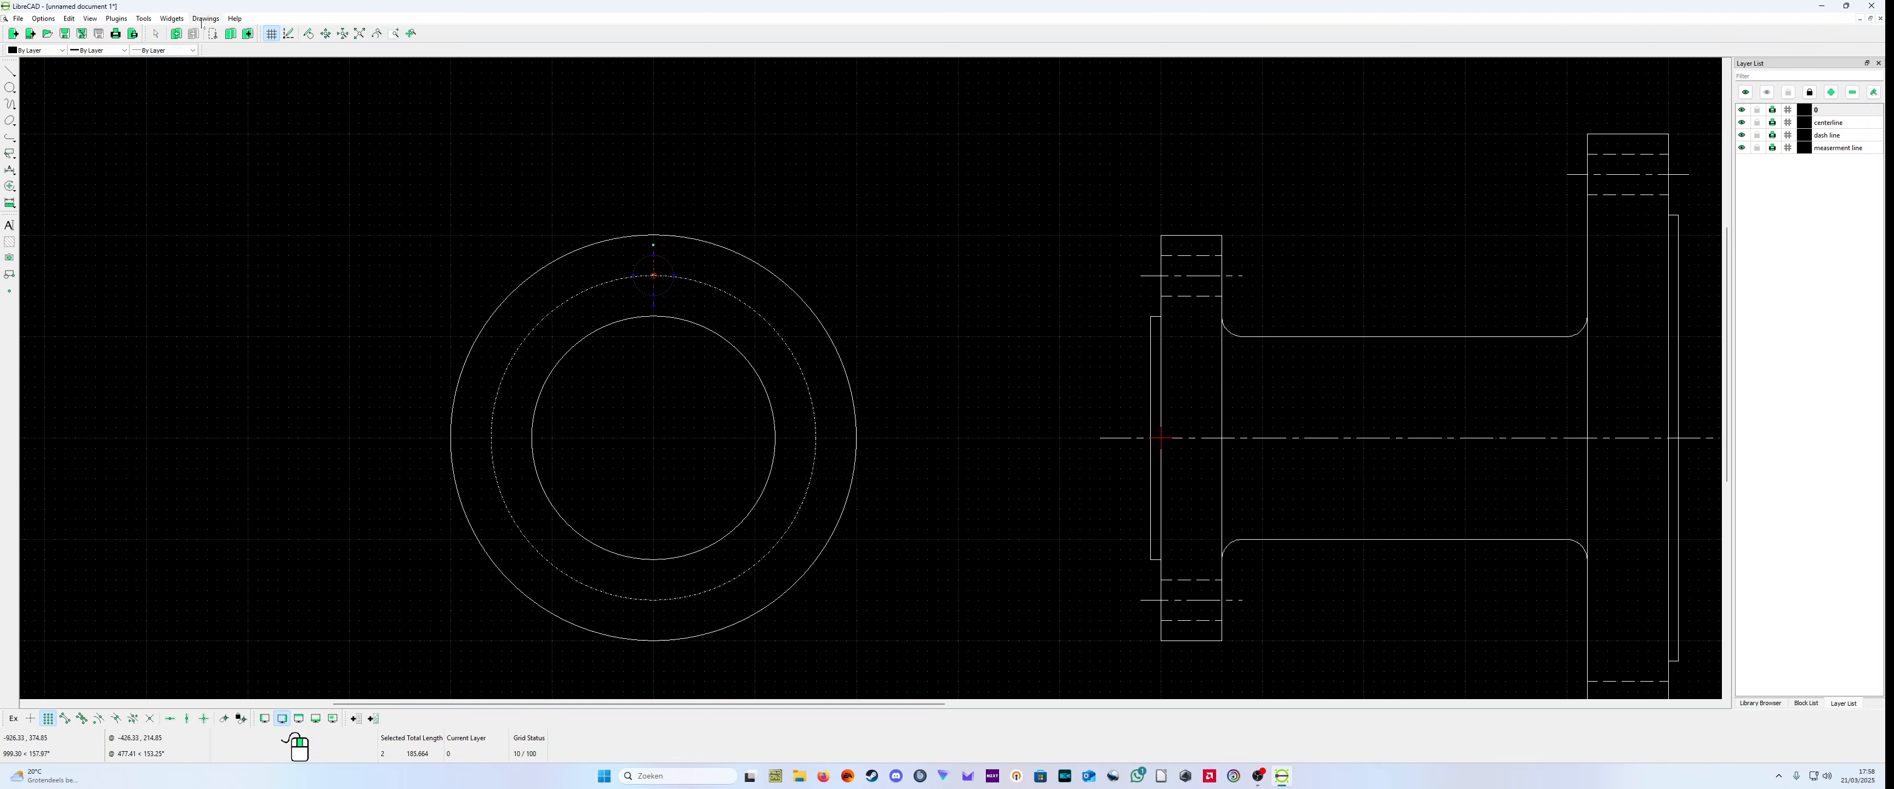
left_click(144, 19)
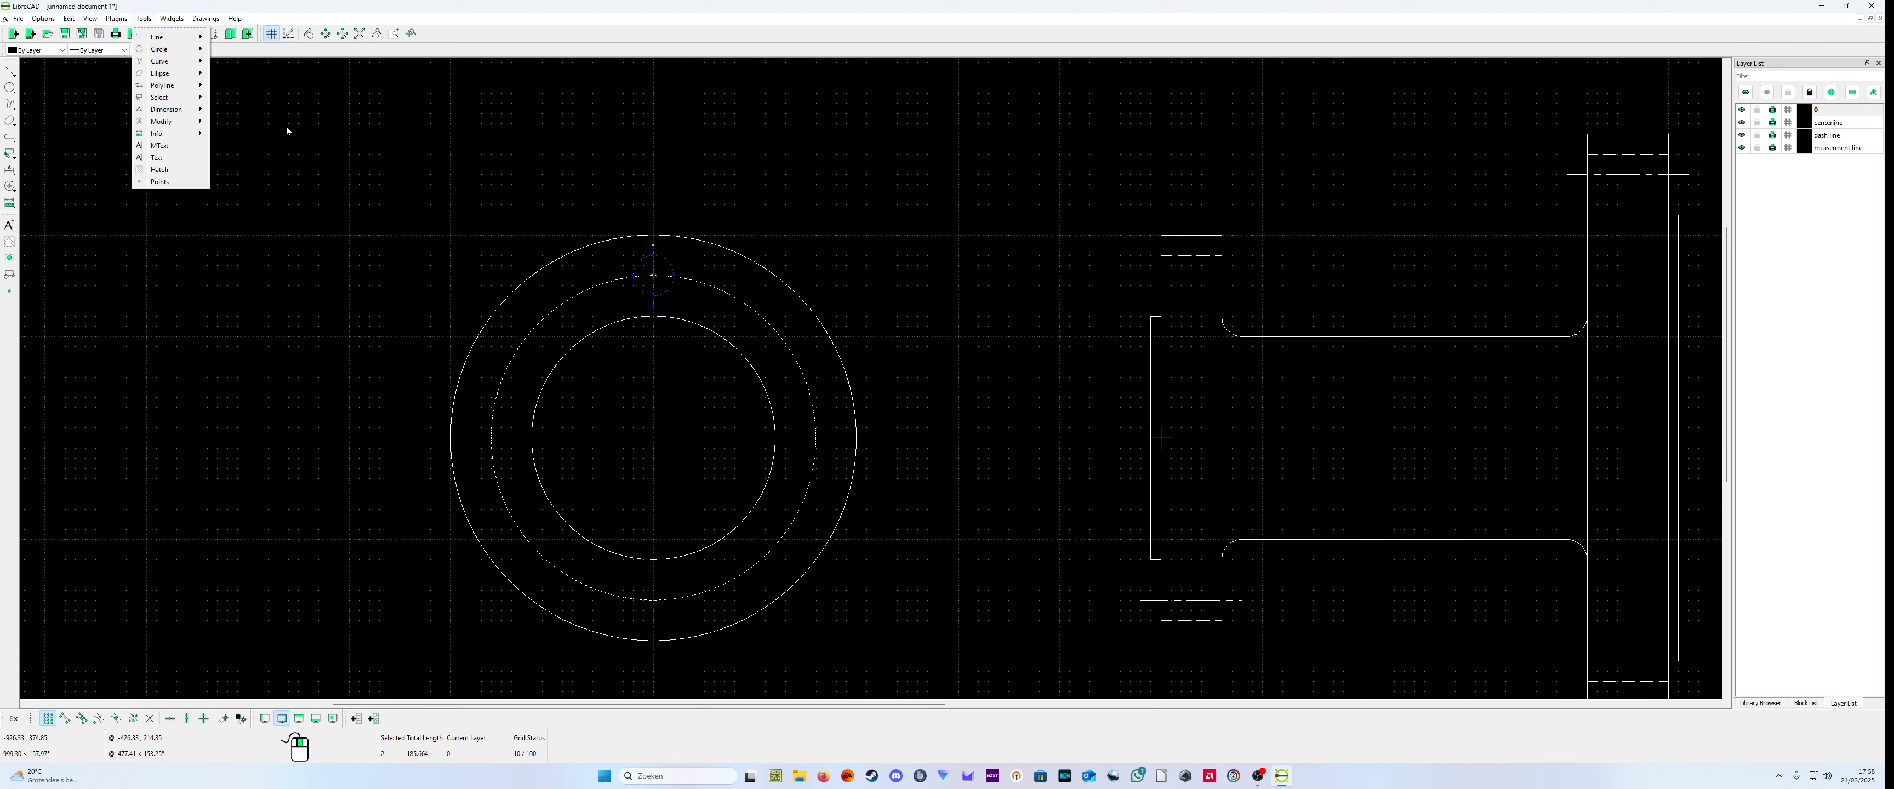
left_click(304, 220)
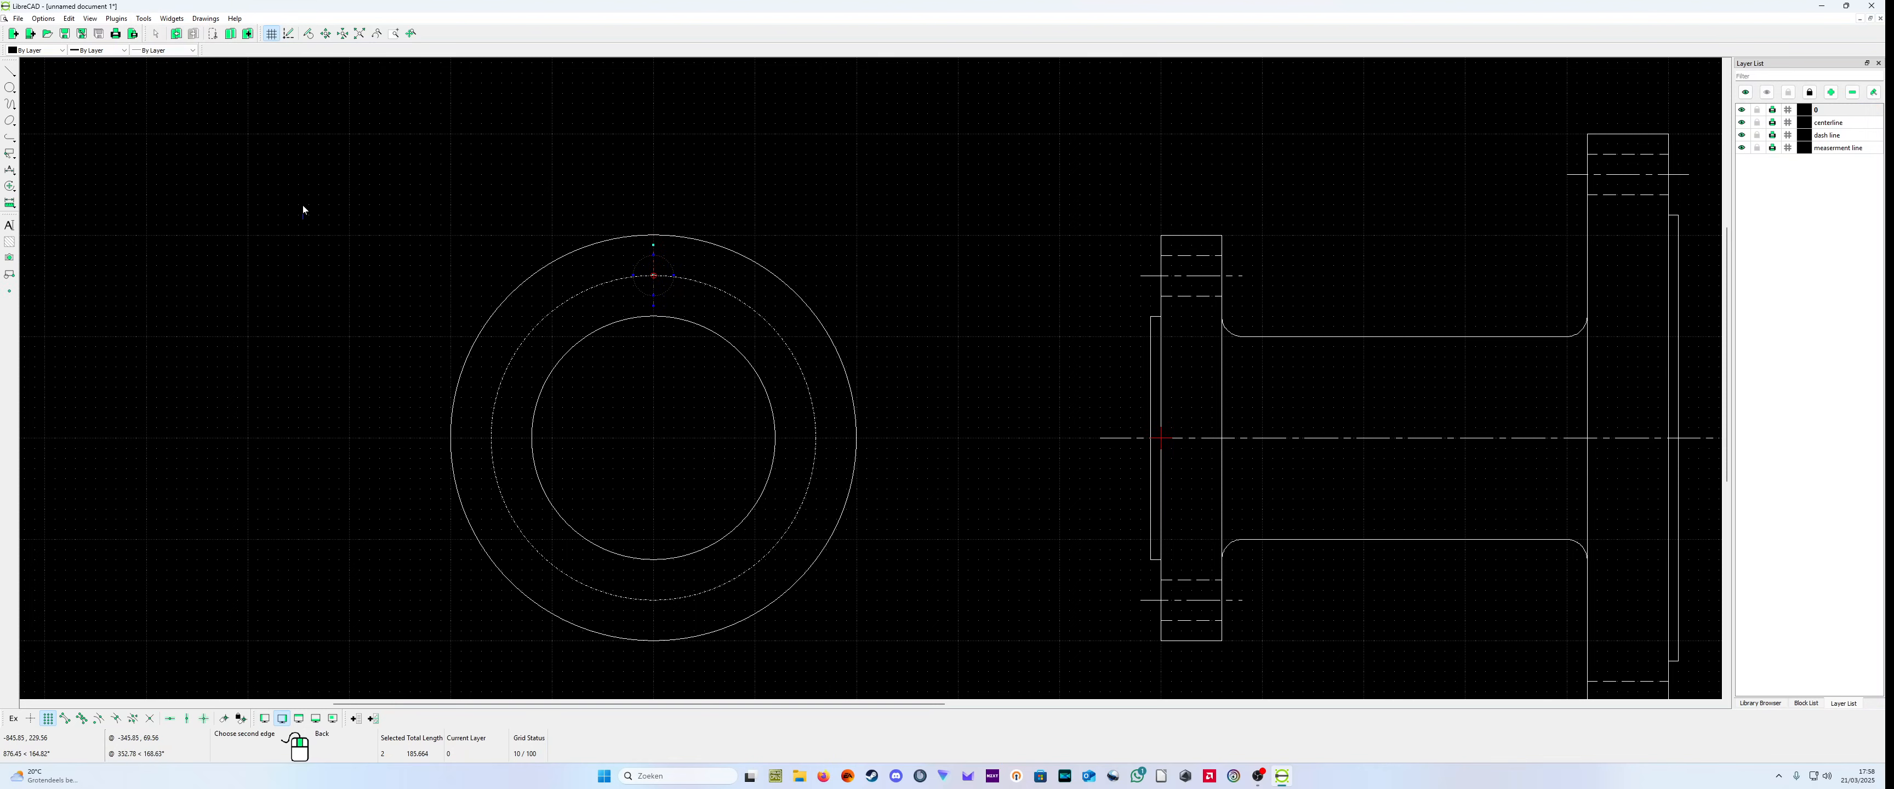
mouse_move(276, 274)
left_mouse_down()
mouse_move(304, 314)
mouse_move(265, 284)
left_mouse_up()
right_click(383, 284)
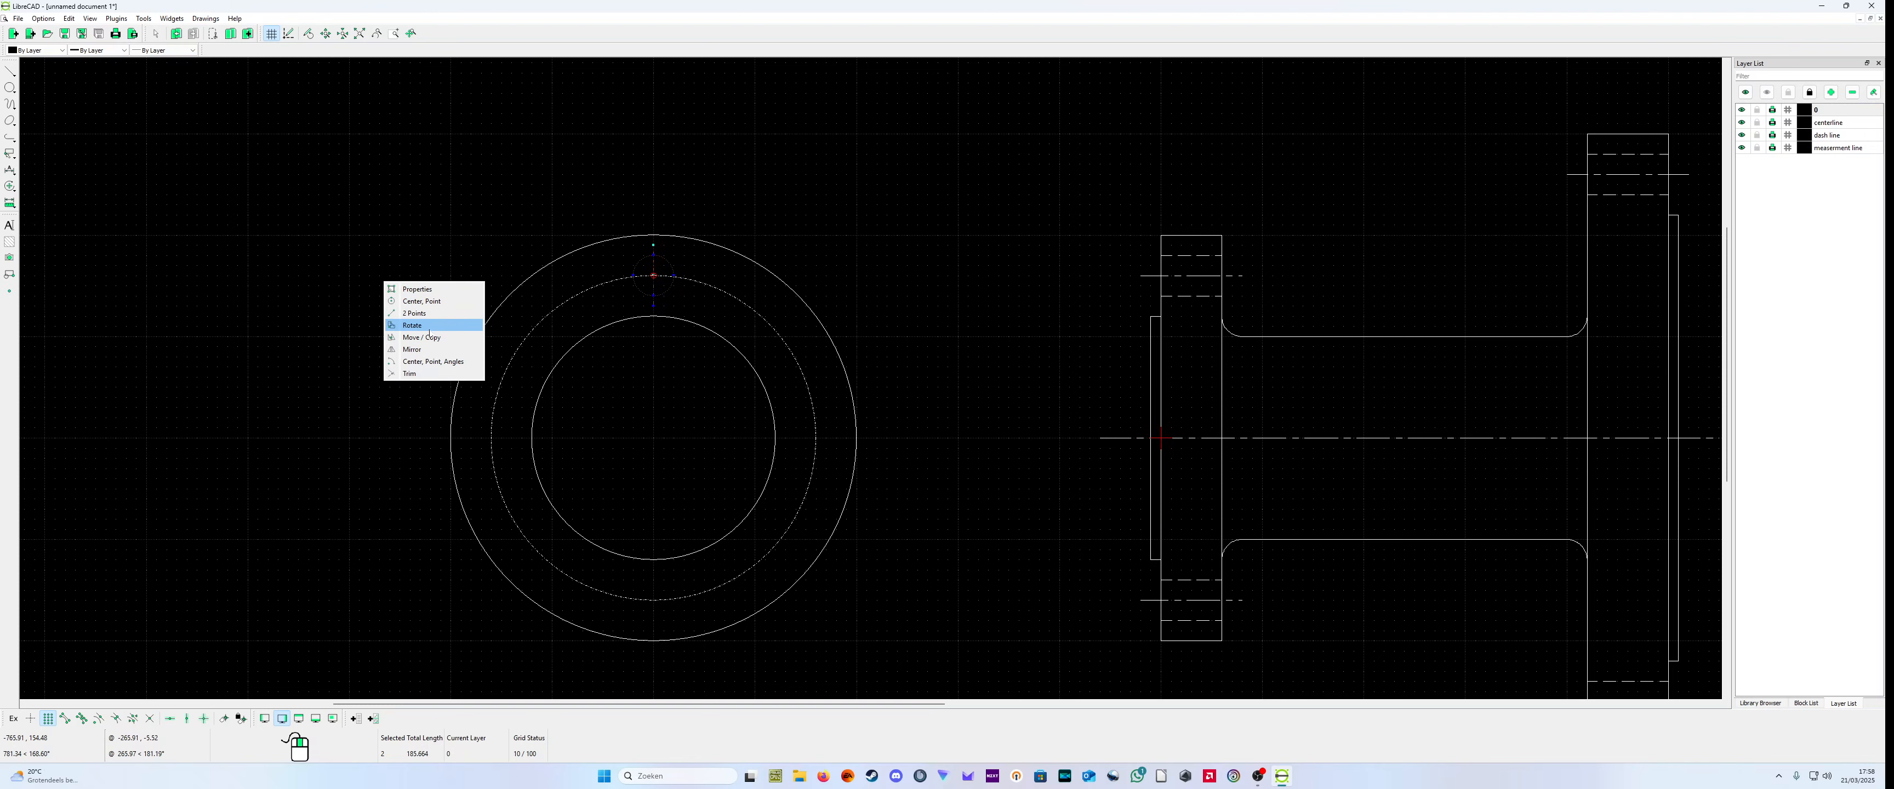
left_click(413, 326)
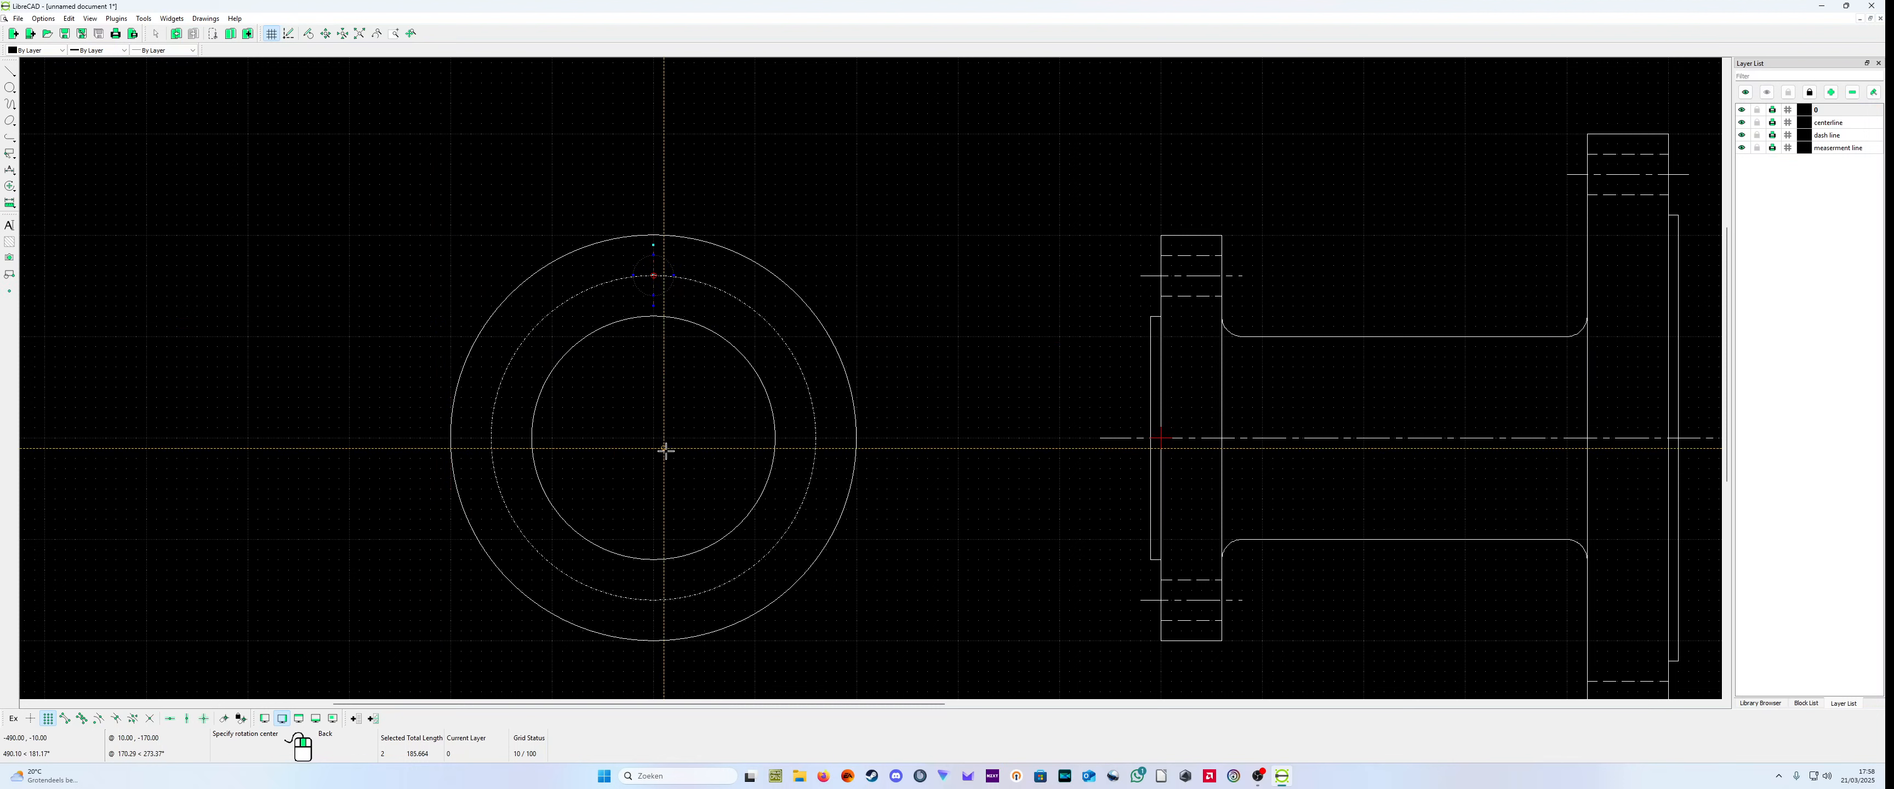
left_click(653, 438)
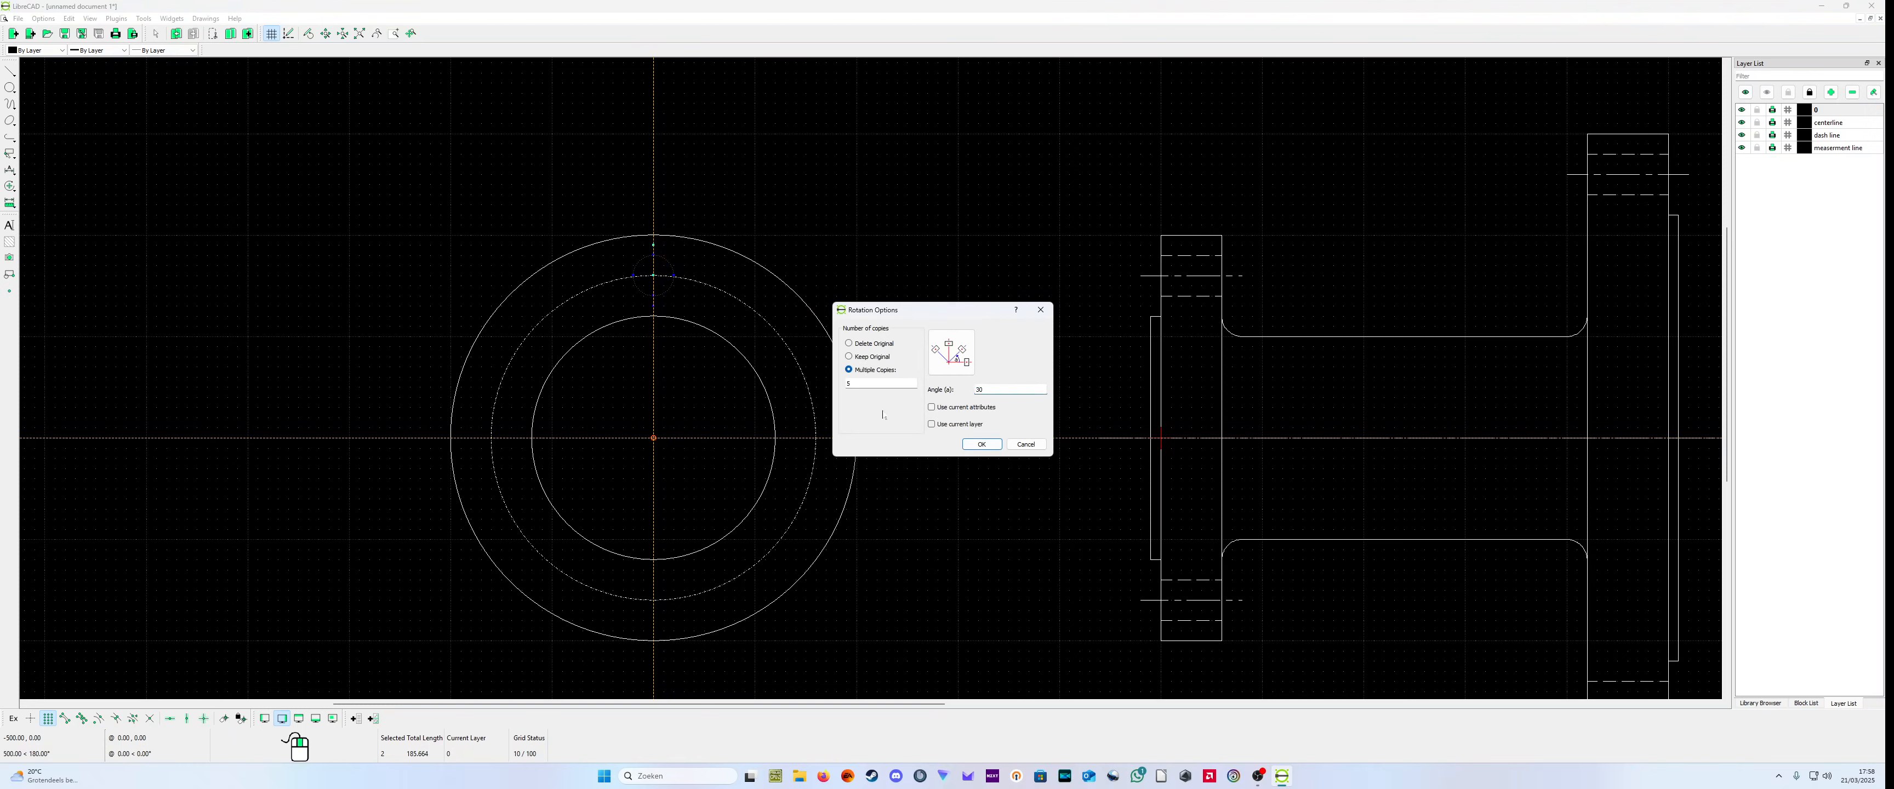
left_click(852, 383)
left_click(975, 442)
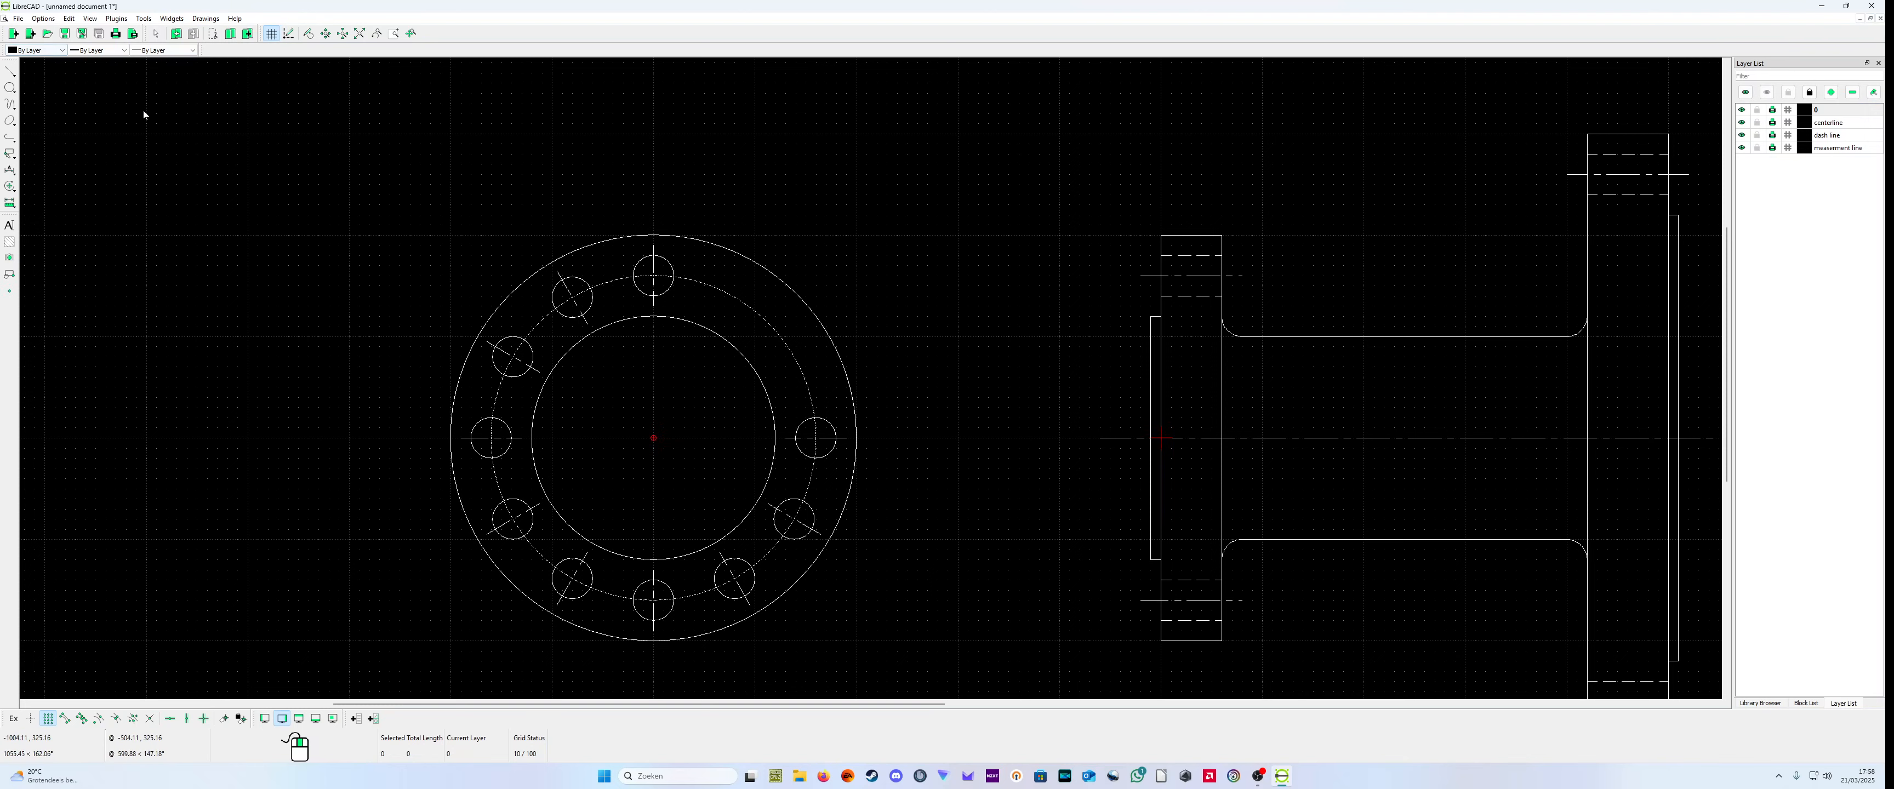
left_click(69, 19)
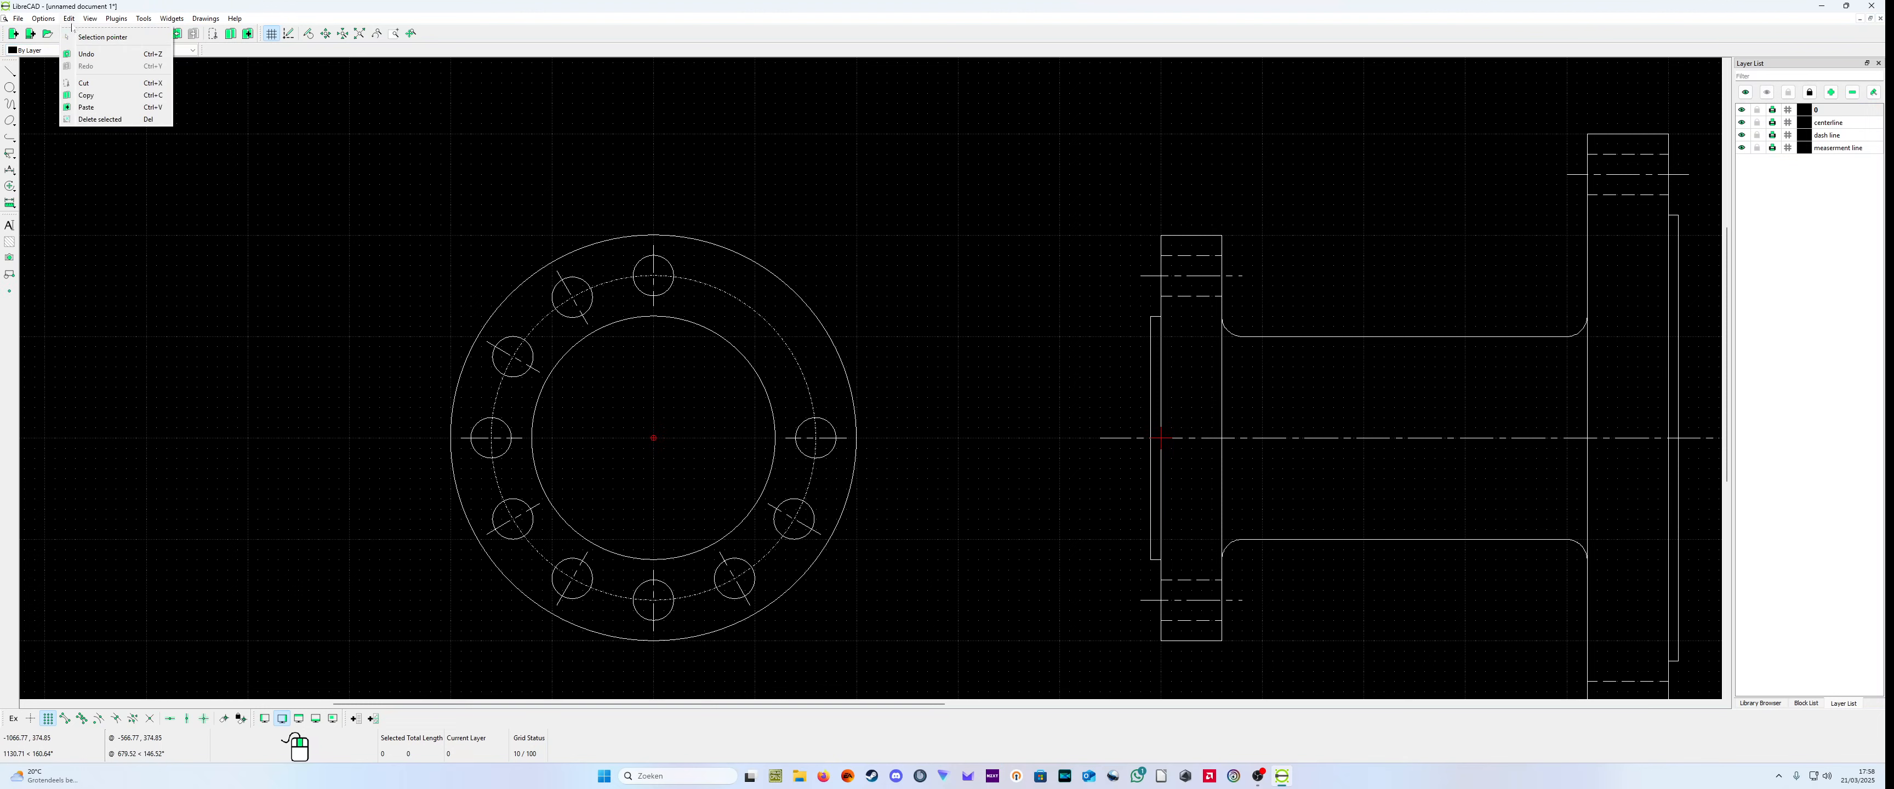
left_click(106, 54)
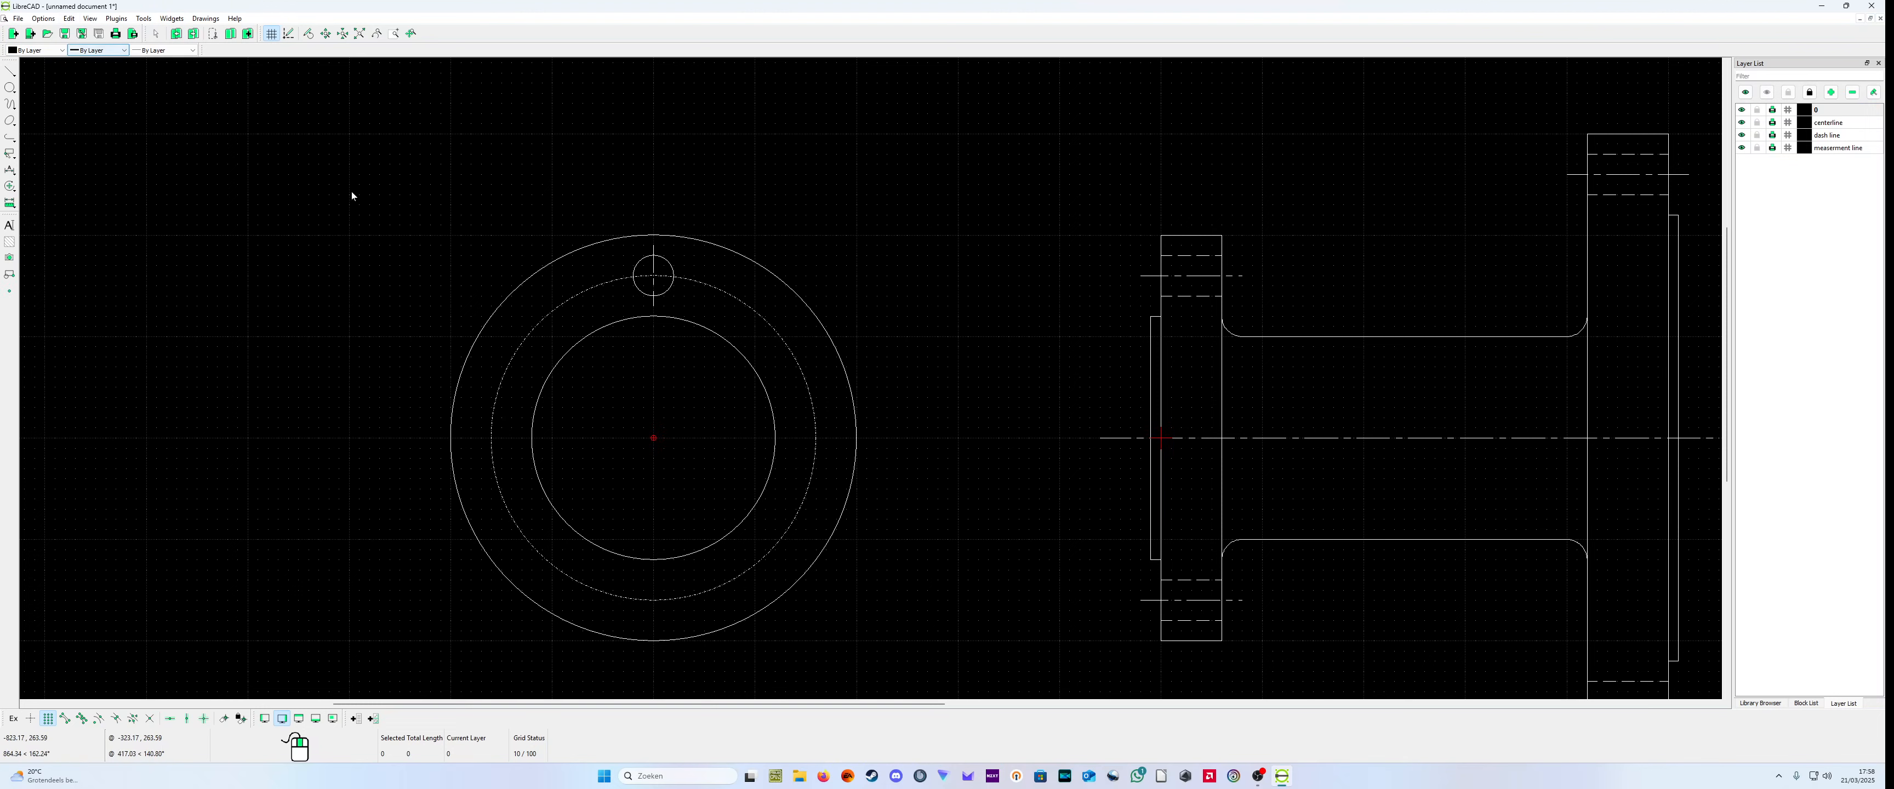
Step: Rotate the bolt hole and its centerline around (-500,0) as 11 multiple copies at 30 degrees
left_click(670, 287)
left_click(654, 299)
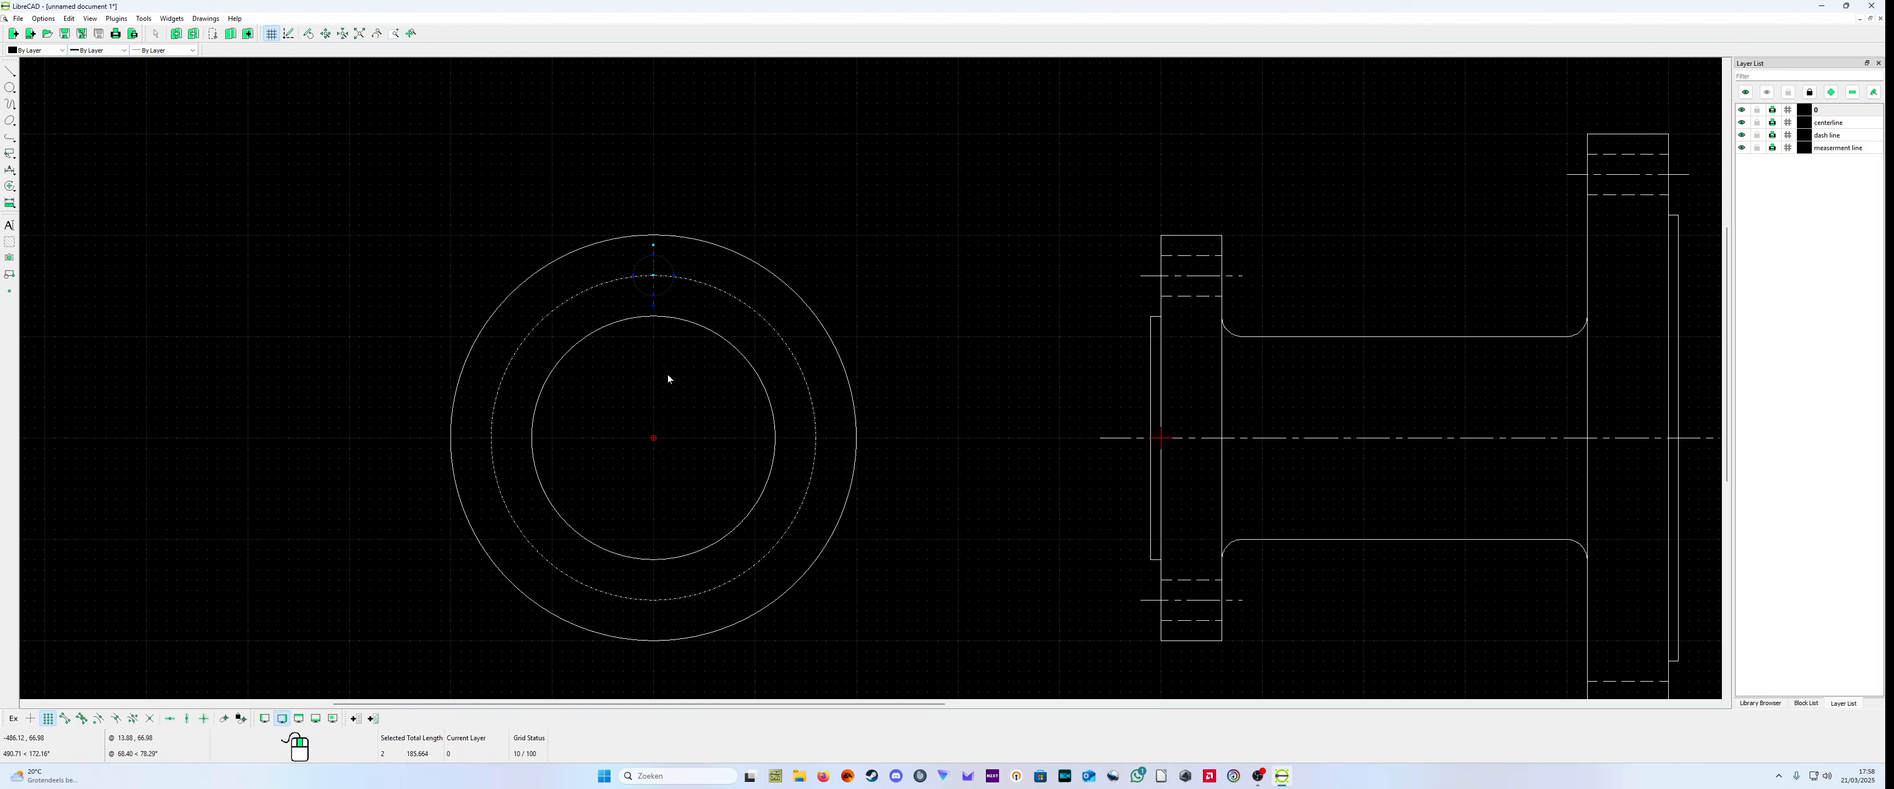
right_click(668, 381)
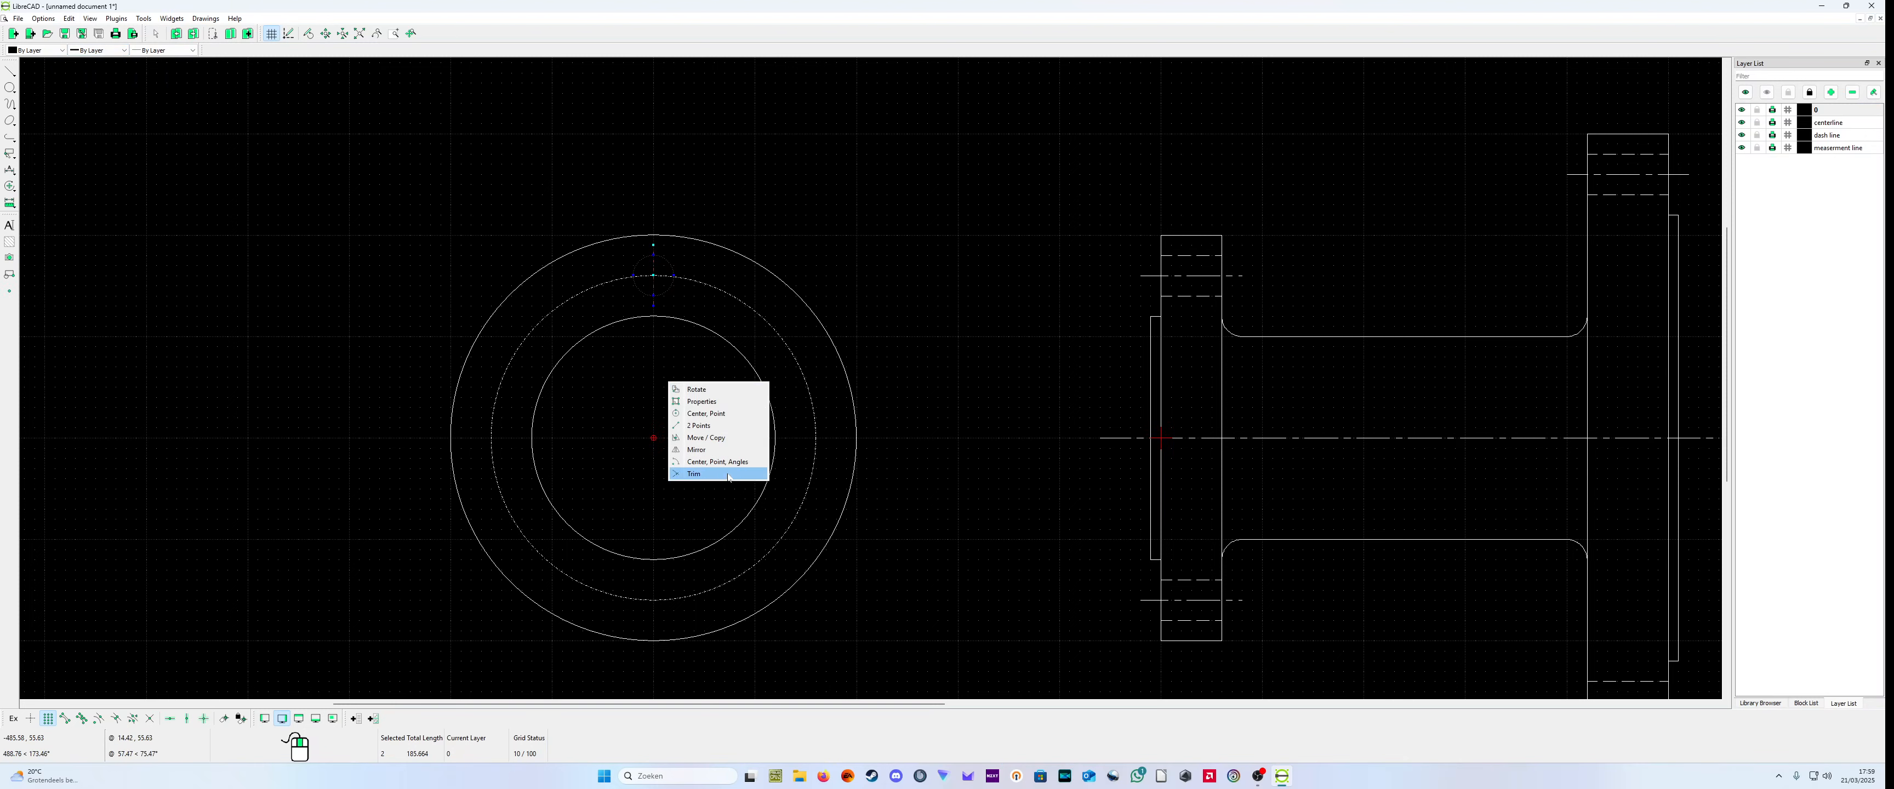
left_click(728, 388)
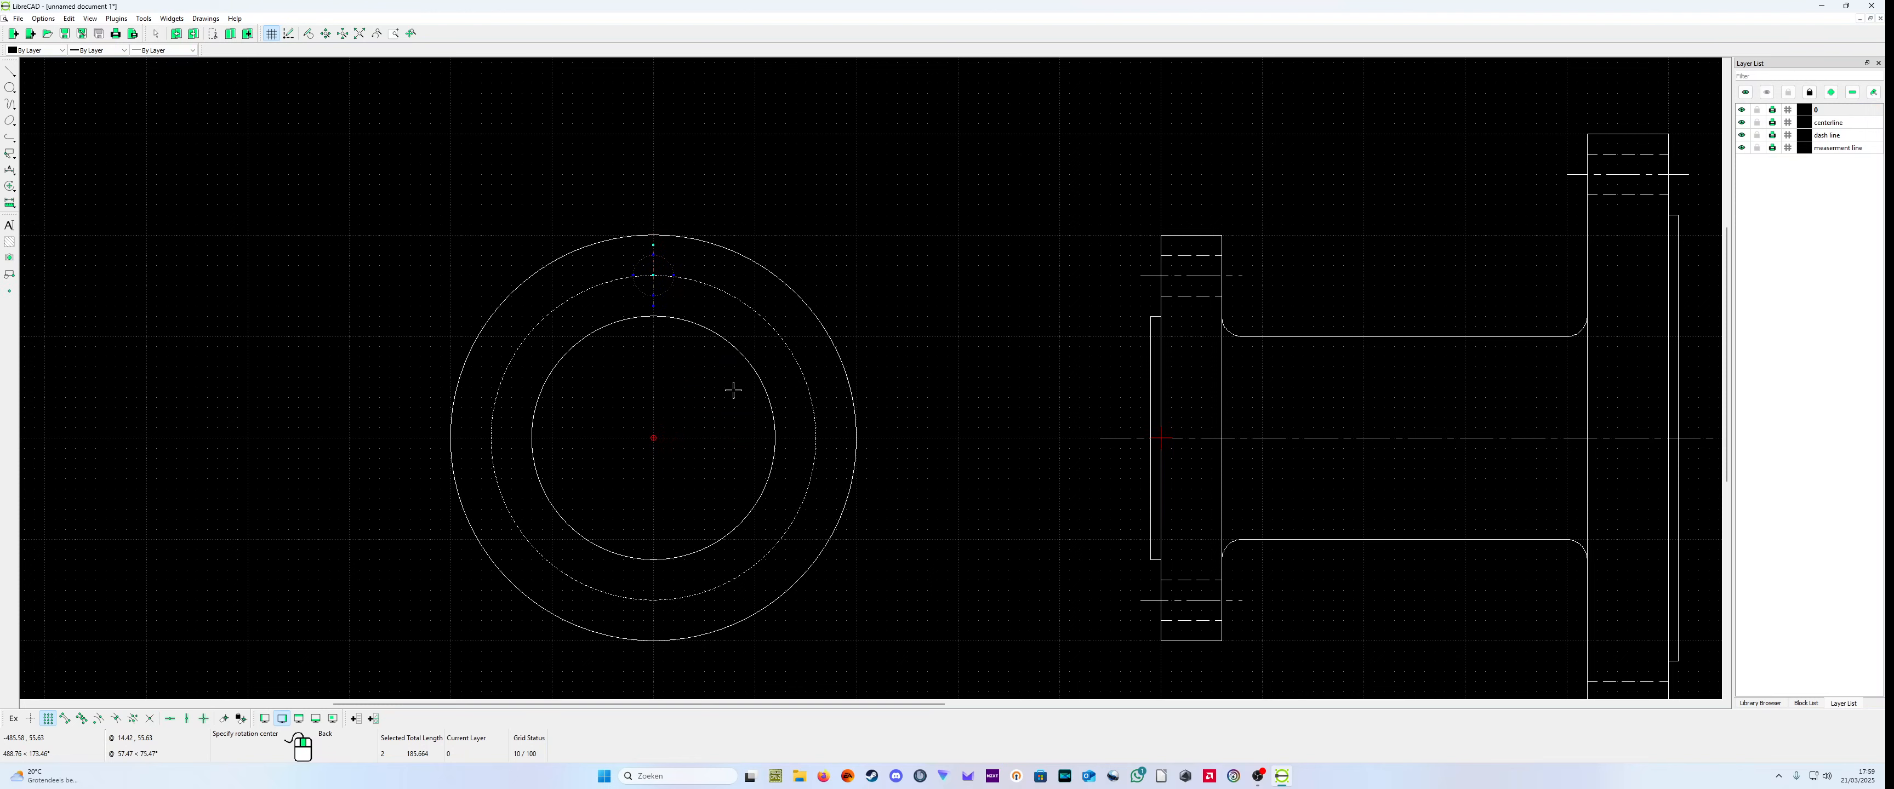
left_click(652, 440)
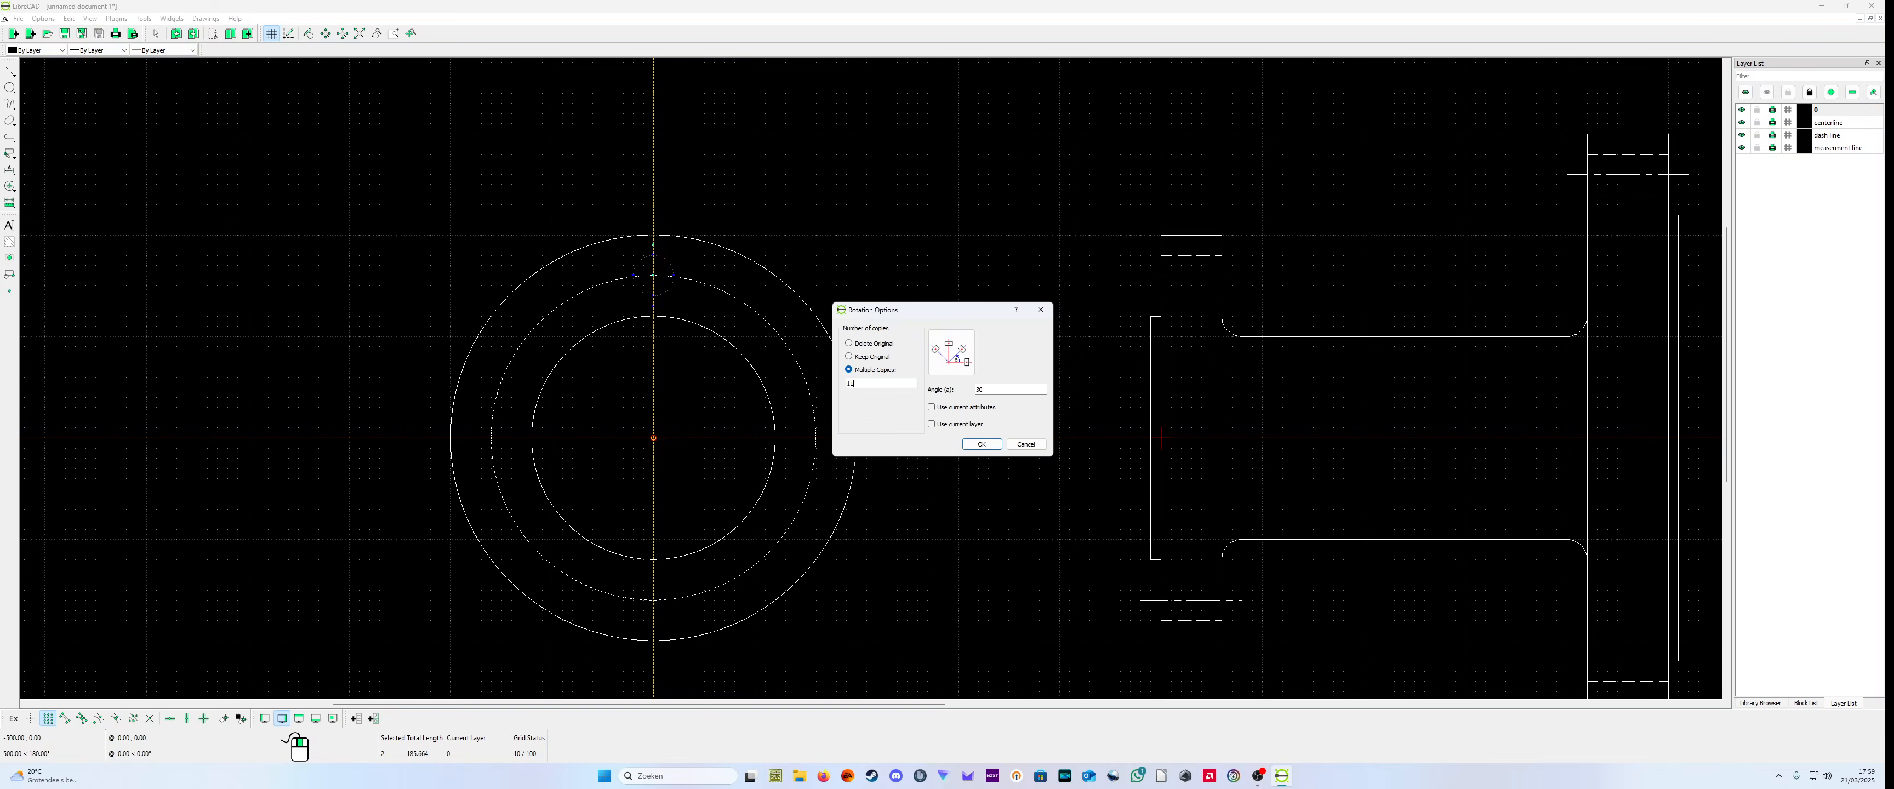
left_click(982, 445)
Step: Examine the whole drawing with the side view and both flange end views
scroll(986, 441, "down", 2)
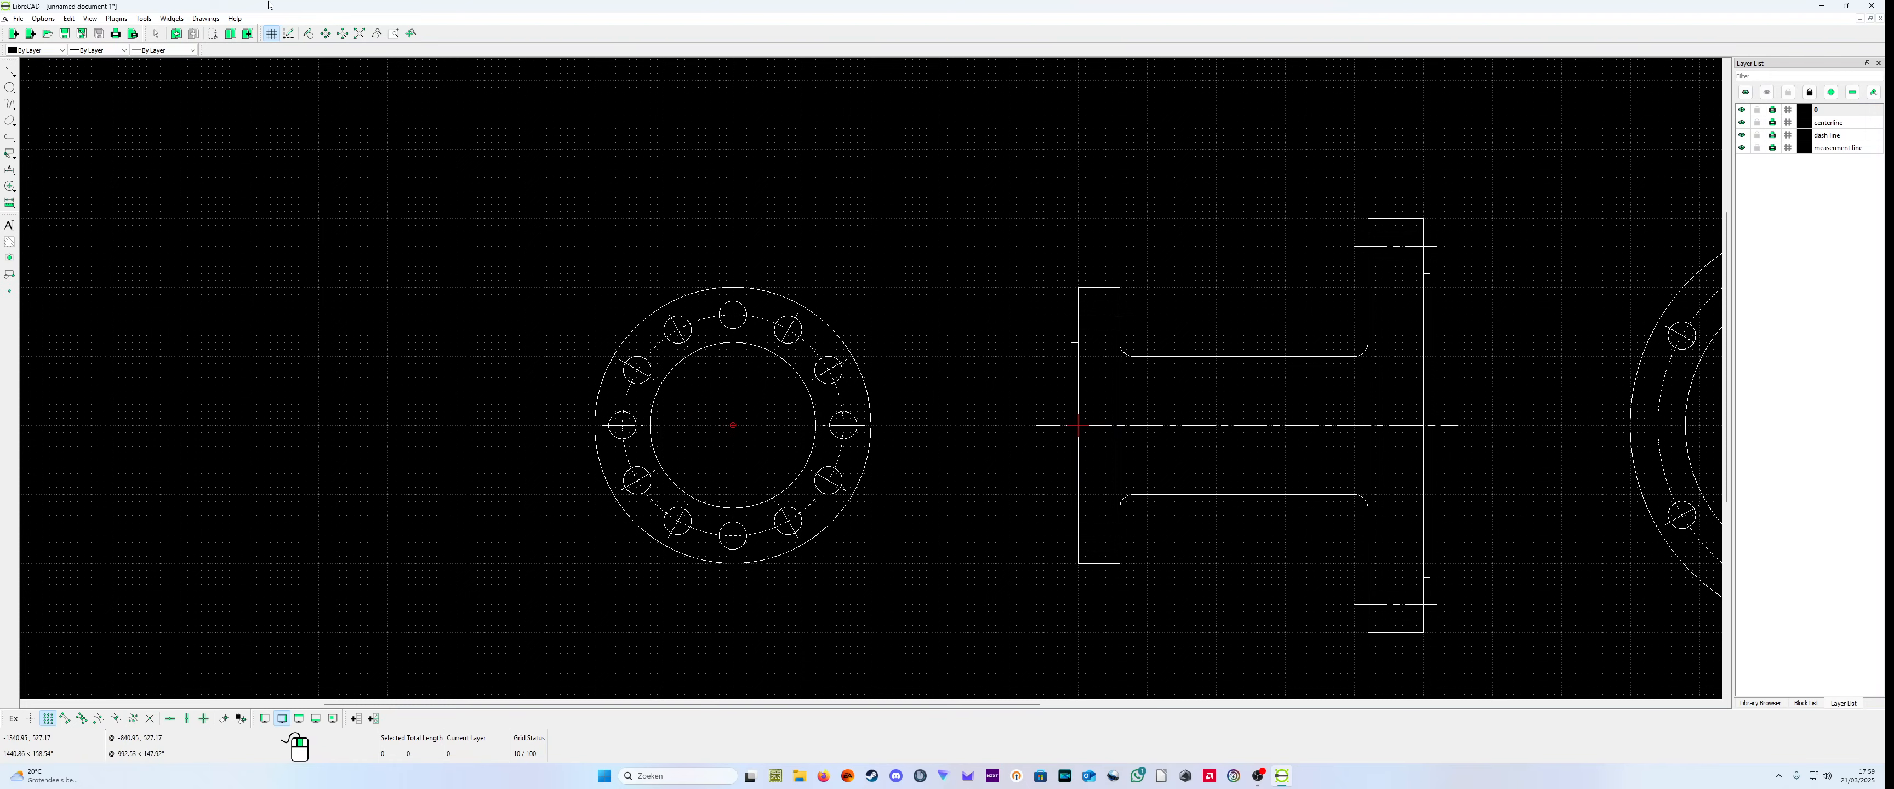
scroll(344, 257, "down", 2)
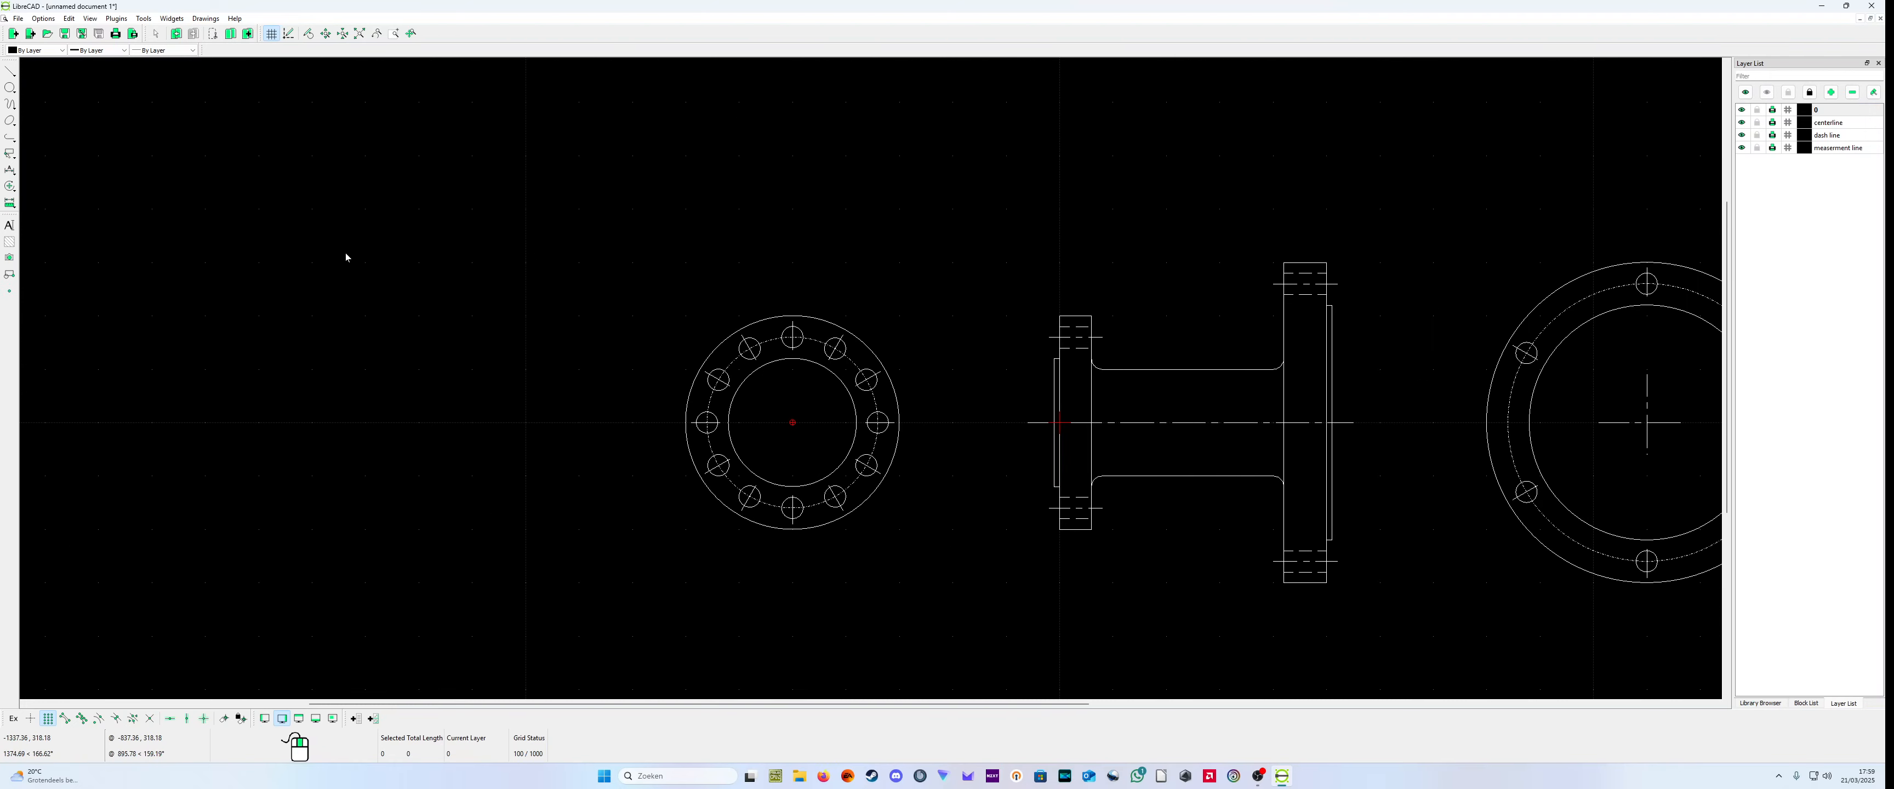
scroll(345, 256, "up", 4)
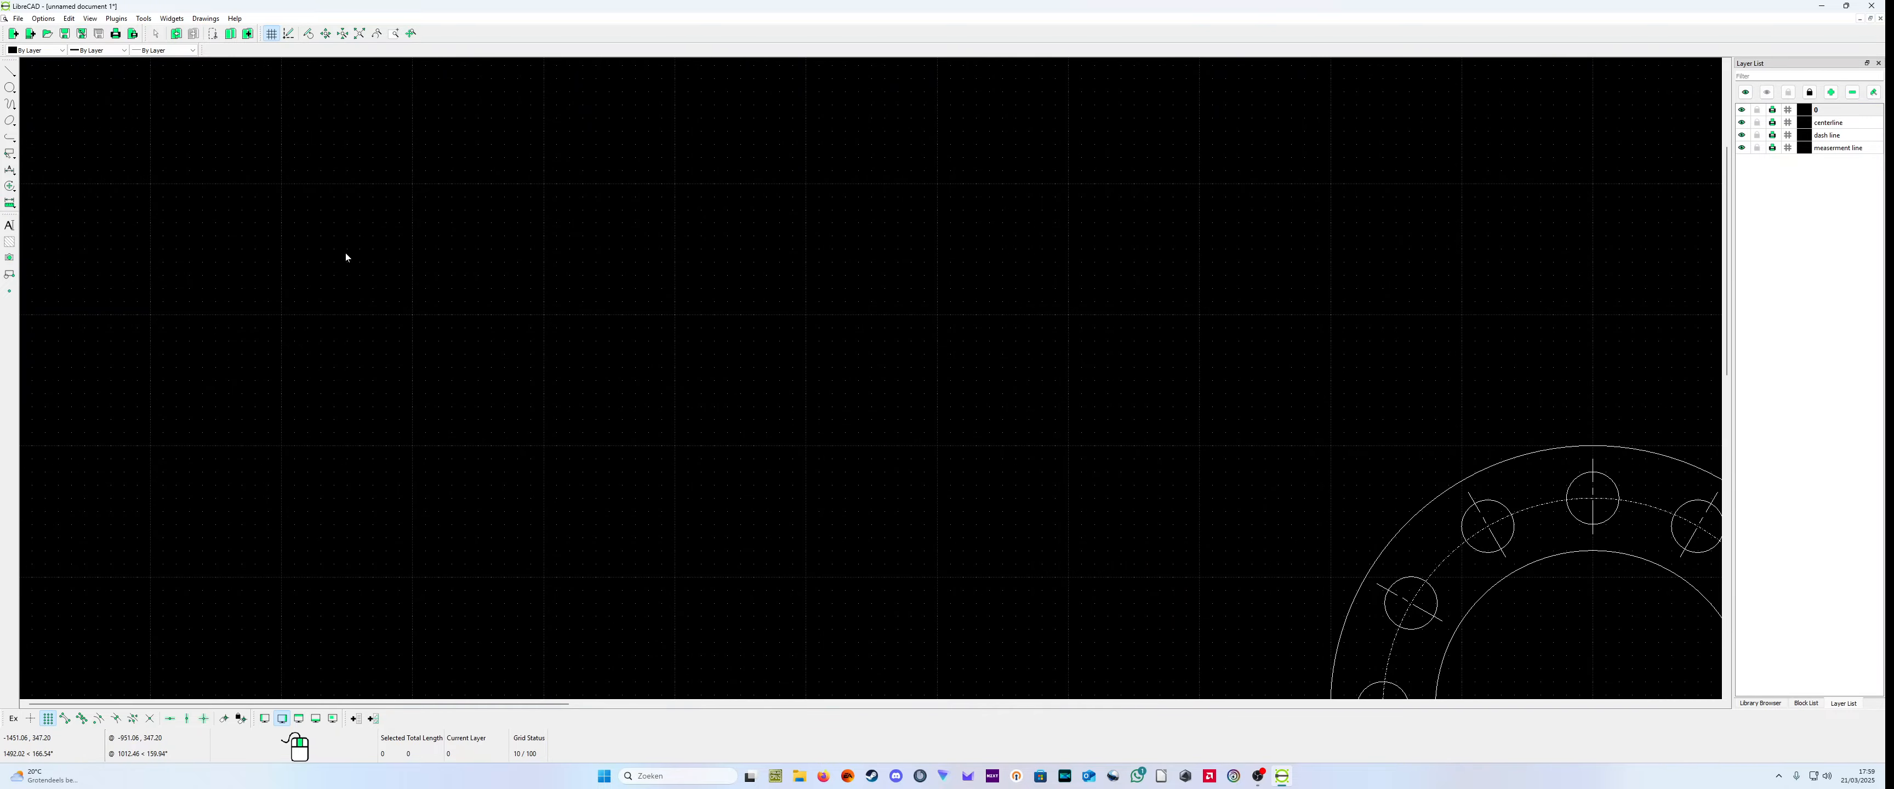
scroll(346, 256, "down", 1)
scroll(397, 242, "down", 2)
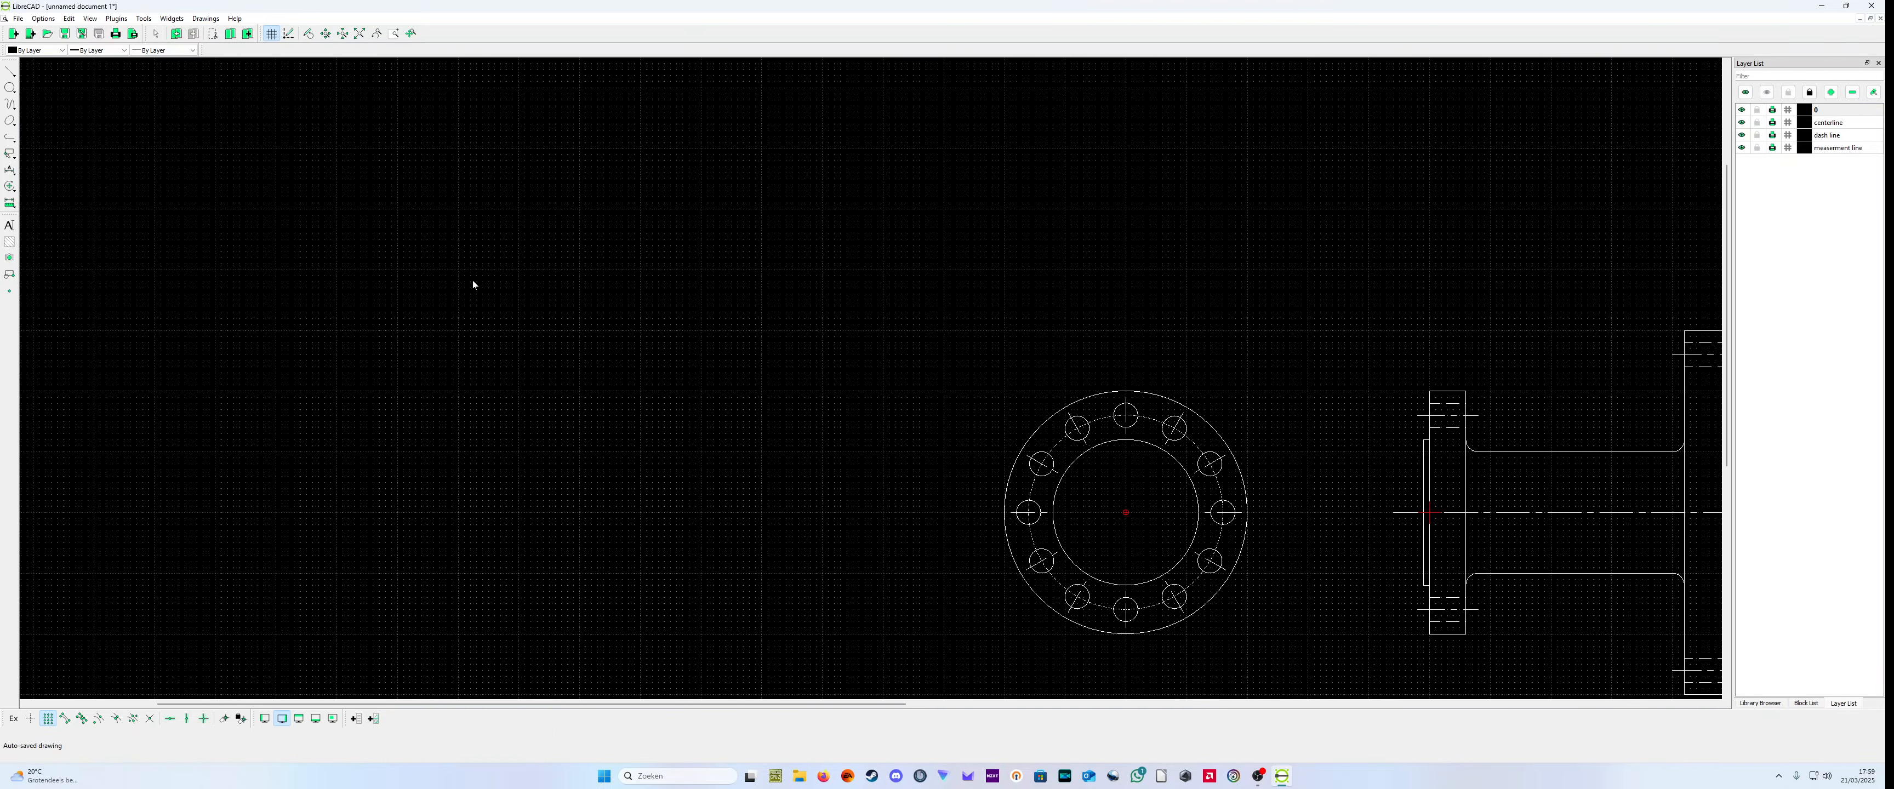
scroll(1117, 485, "down", 1)
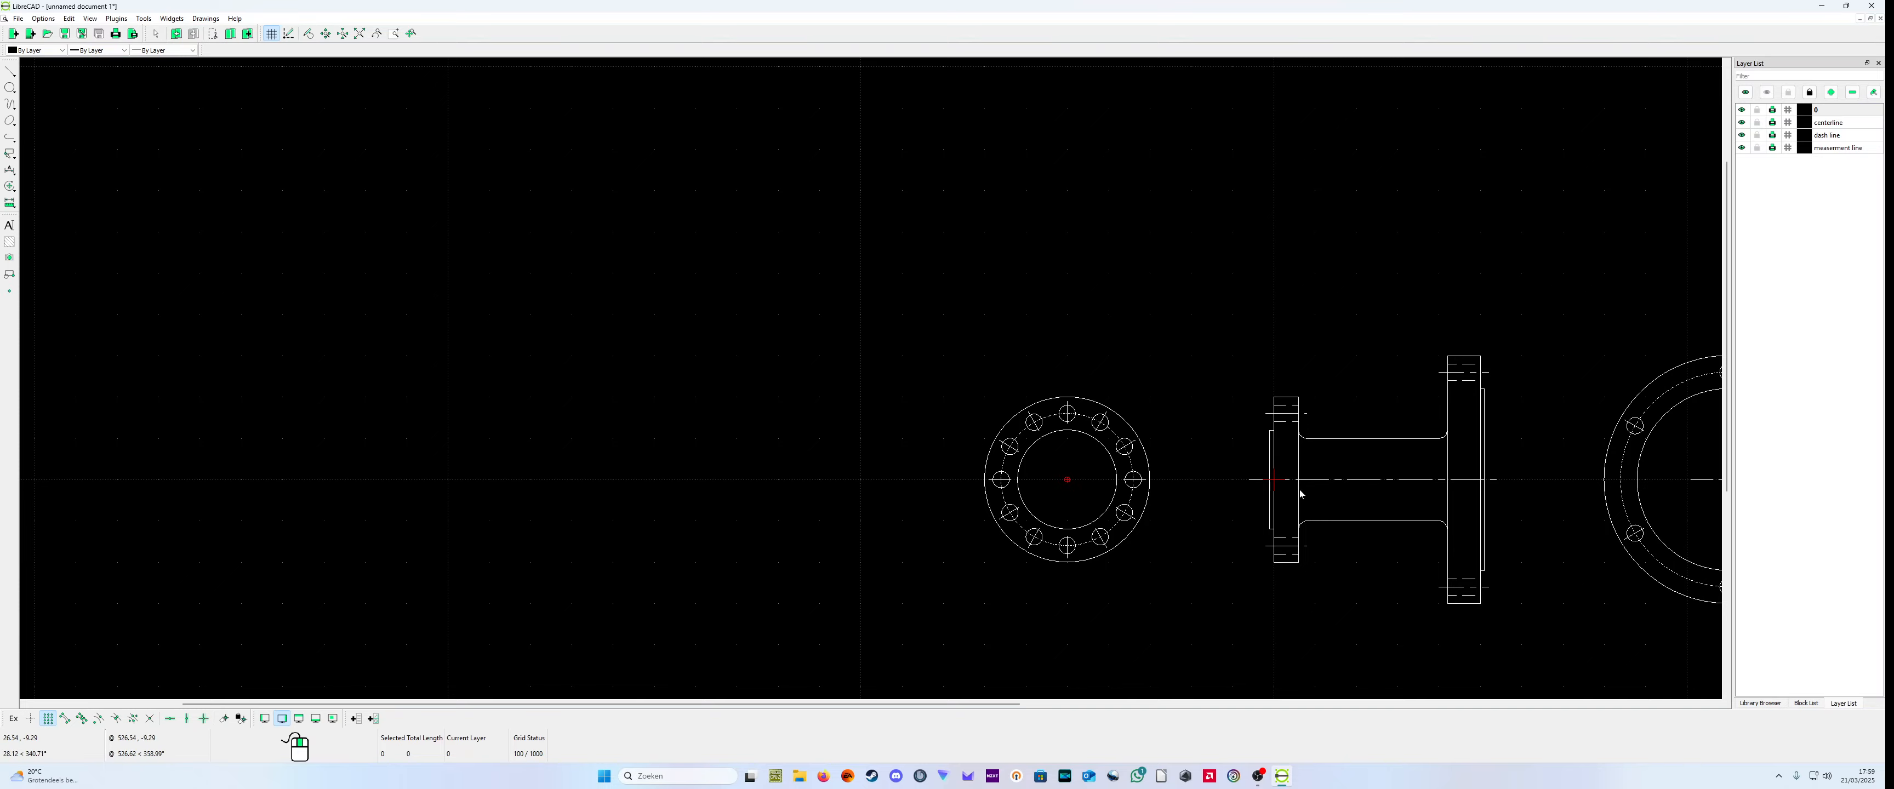
scroll(1299, 490, "down", 2)
scroll(1431, 513, "up", 2)
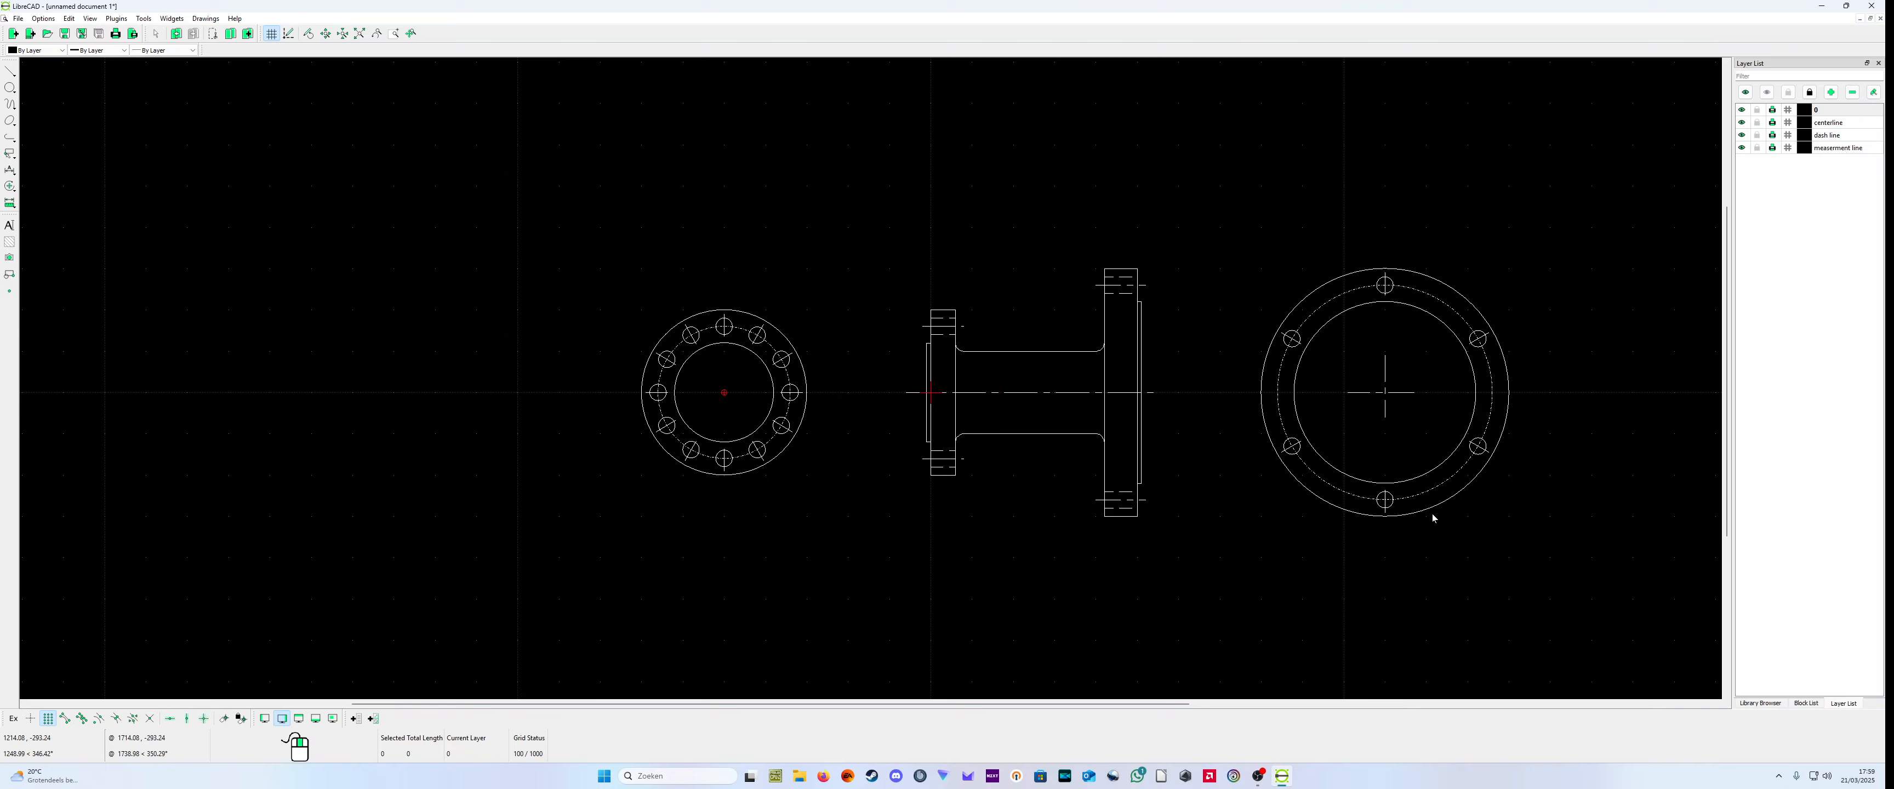
Step: Select the large flange end view's circles, bolt holes and hole centerlines, and move them from (1100,0) to (-500,0)
left_click(1359, 513)
left_click(1377, 508)
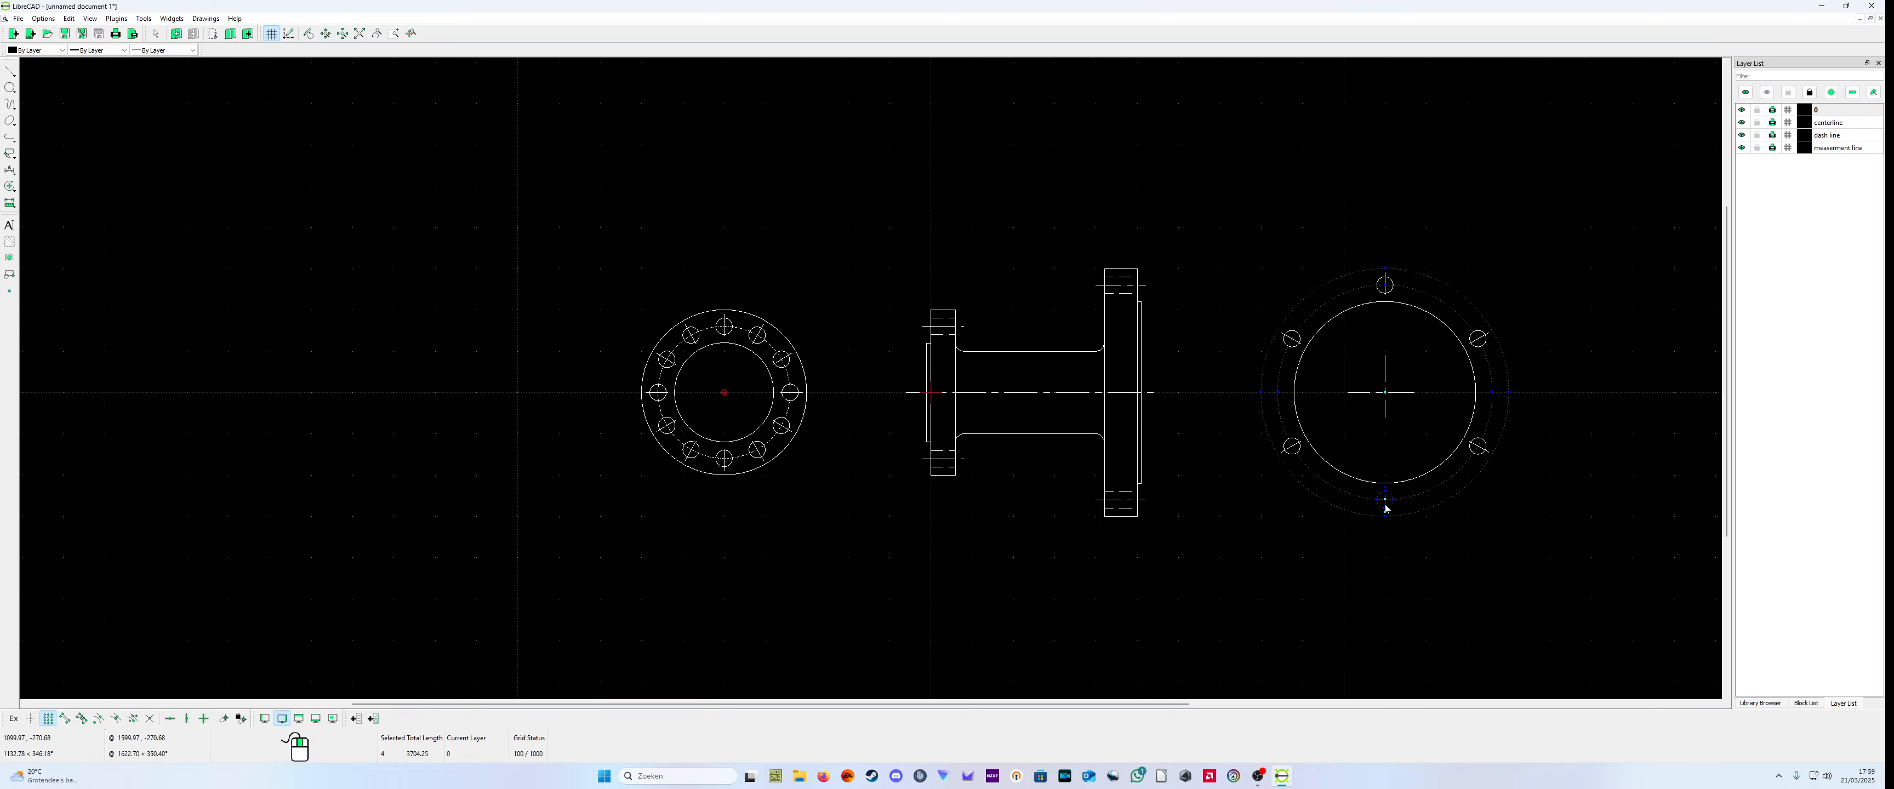
left_click(1474, 457)
left_click(1463, 460)
left_click(1478, 375)
left_click(1482, 345)
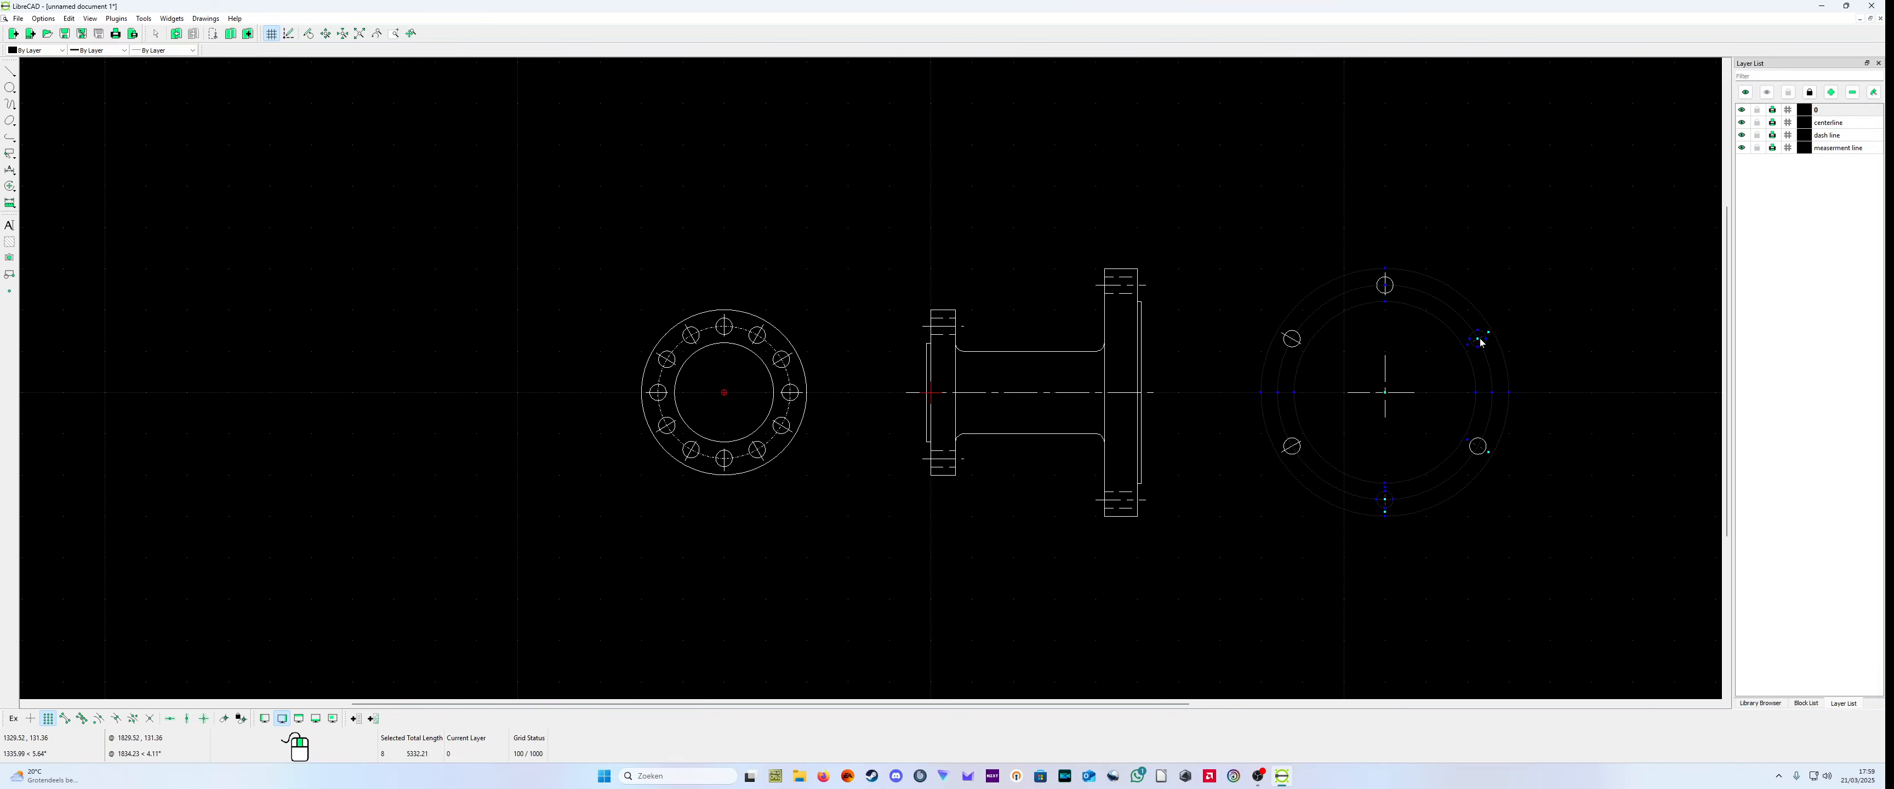
left_click(1394, 291)
left_click(1291, 342)
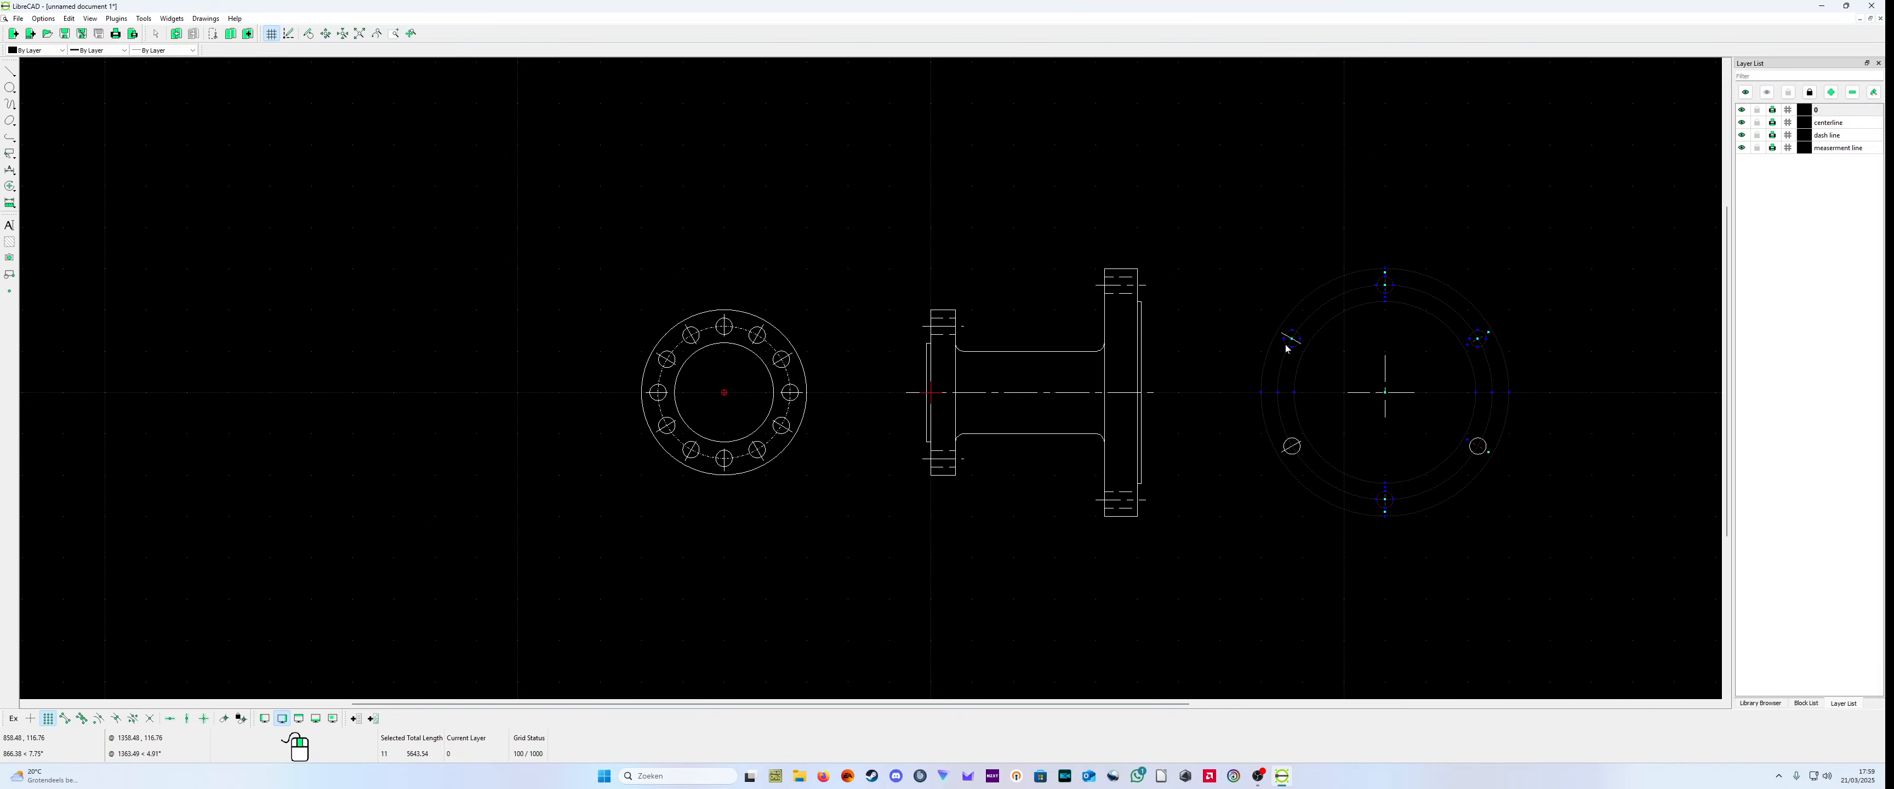
left_click(1291, 439)
right_click(1237, 536)
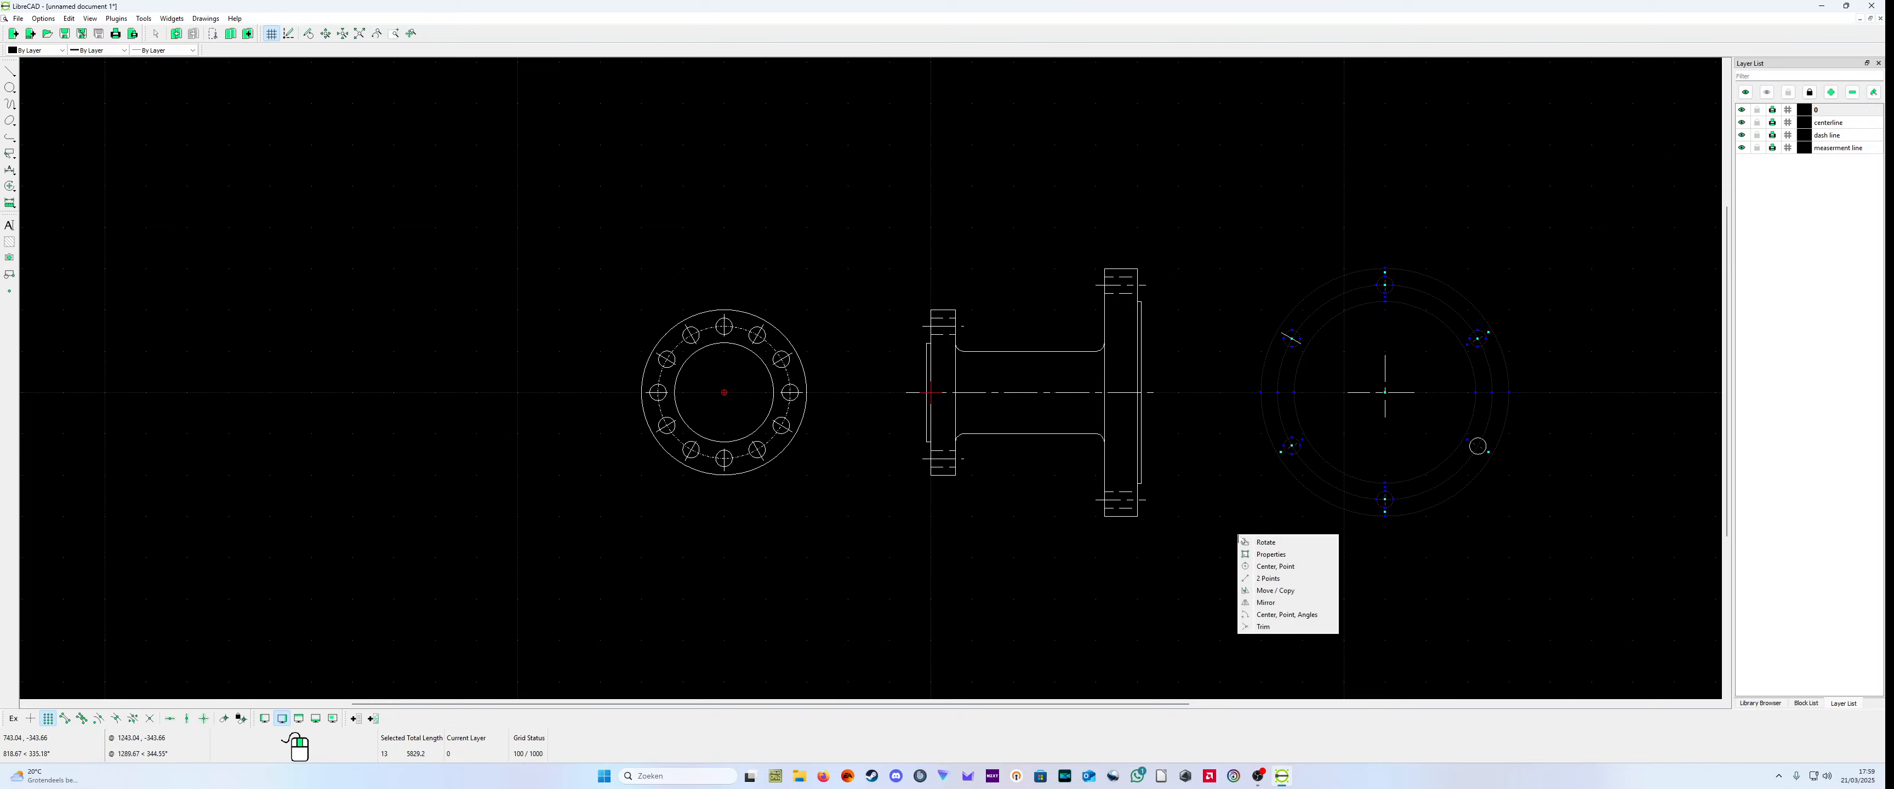
left_click(1294, 591)
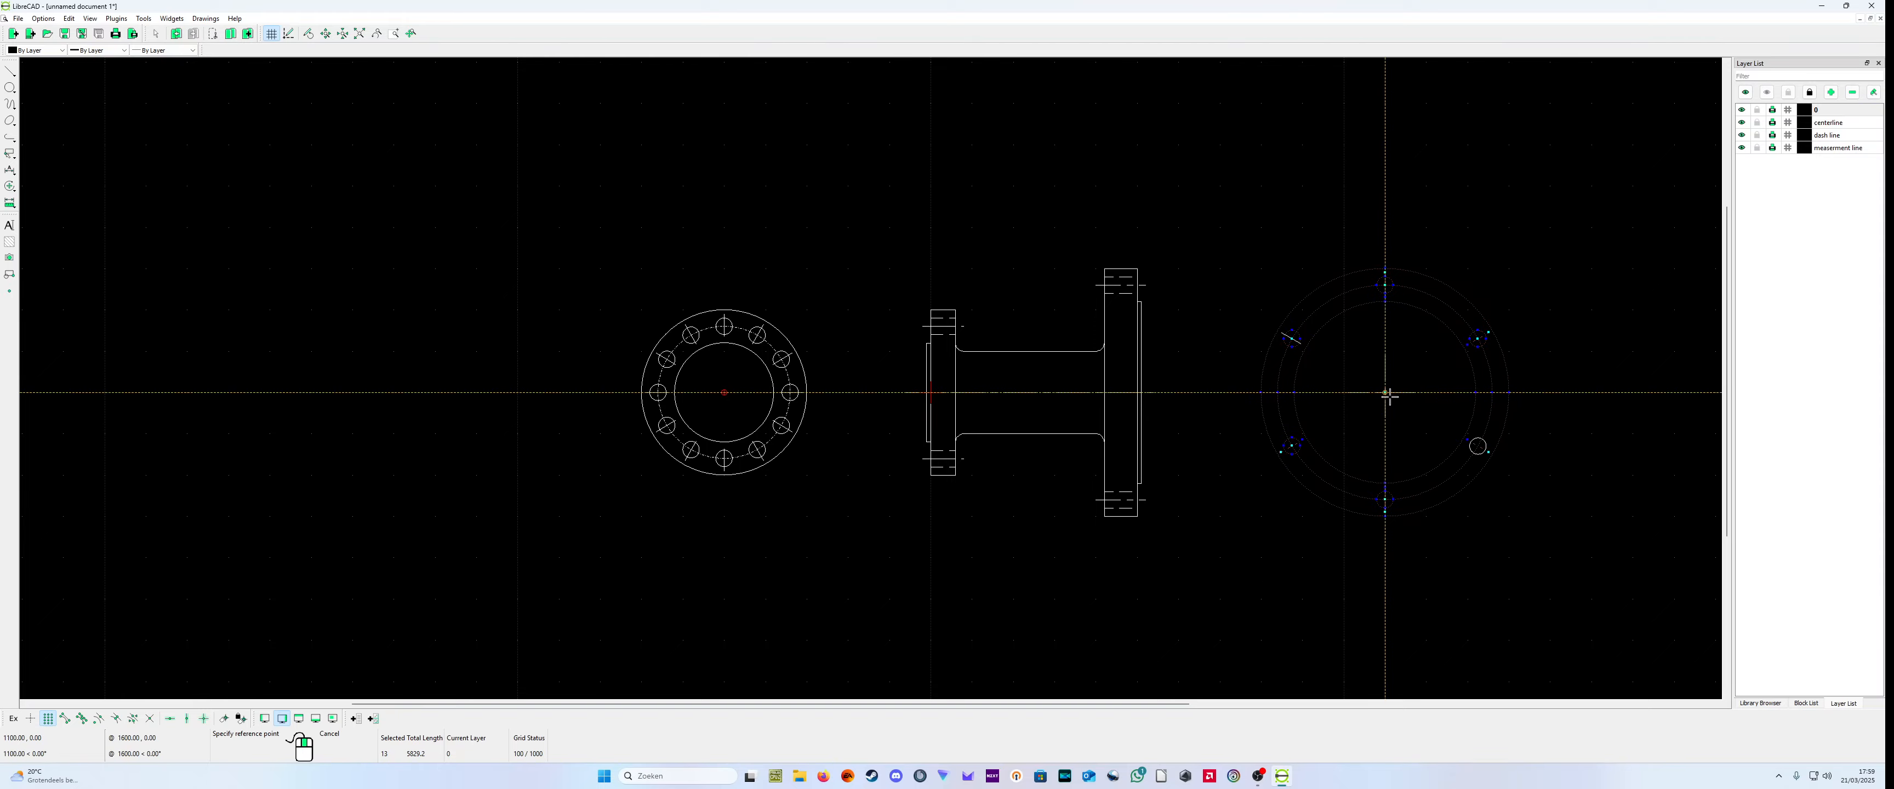
left_click(1387, 394)
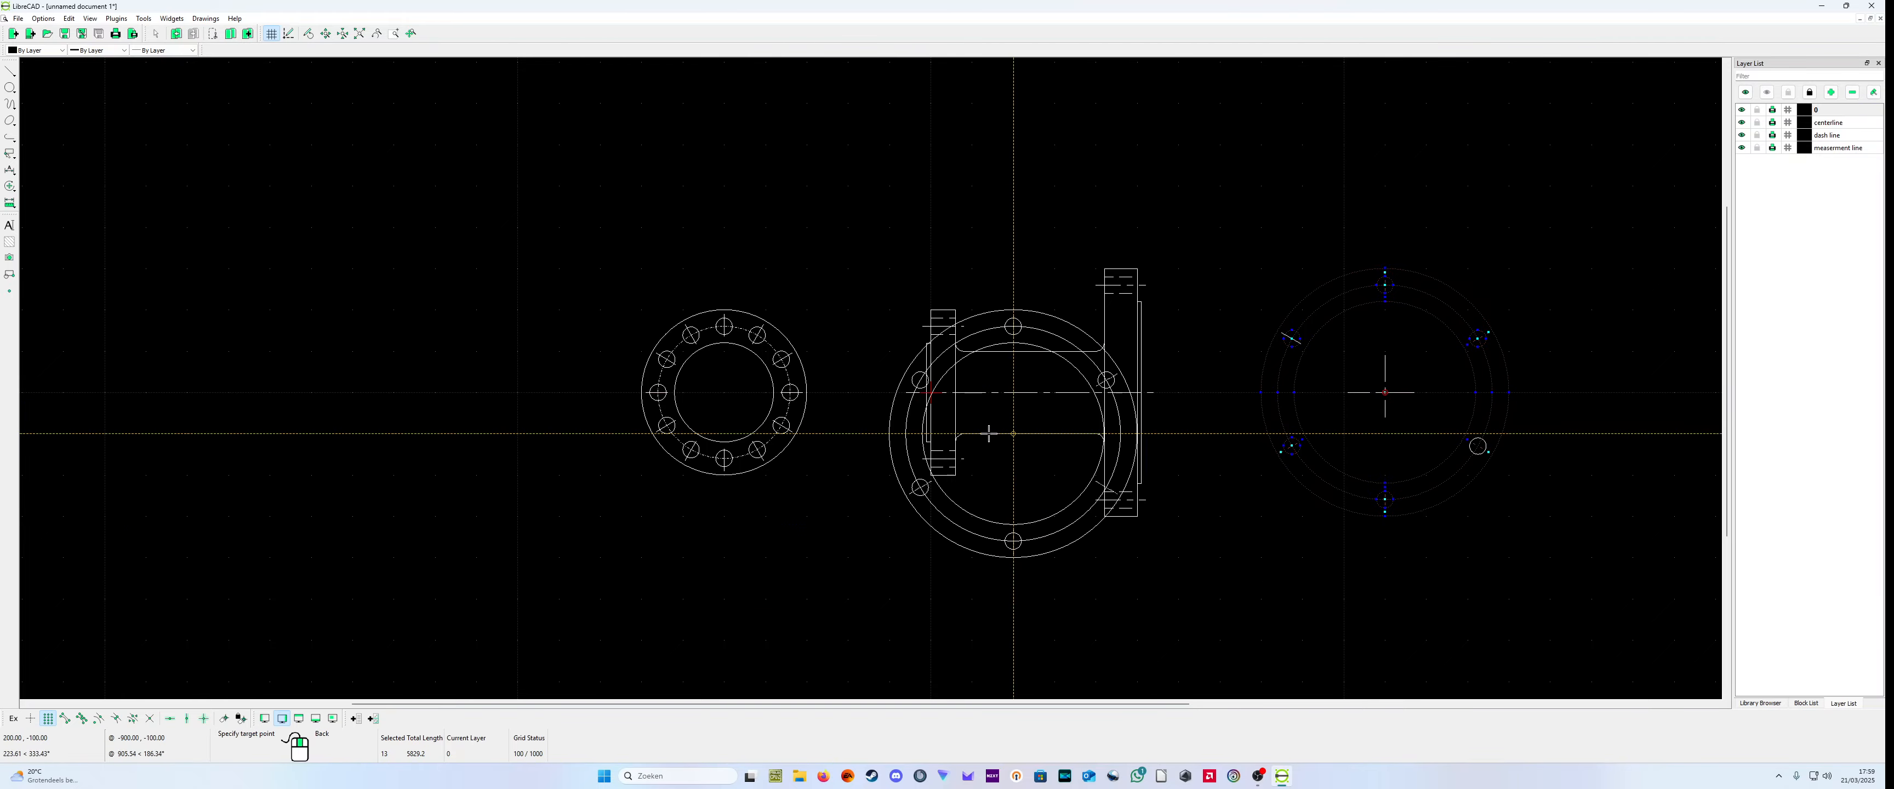
left_click(726, 397)
left_click(979, 431)
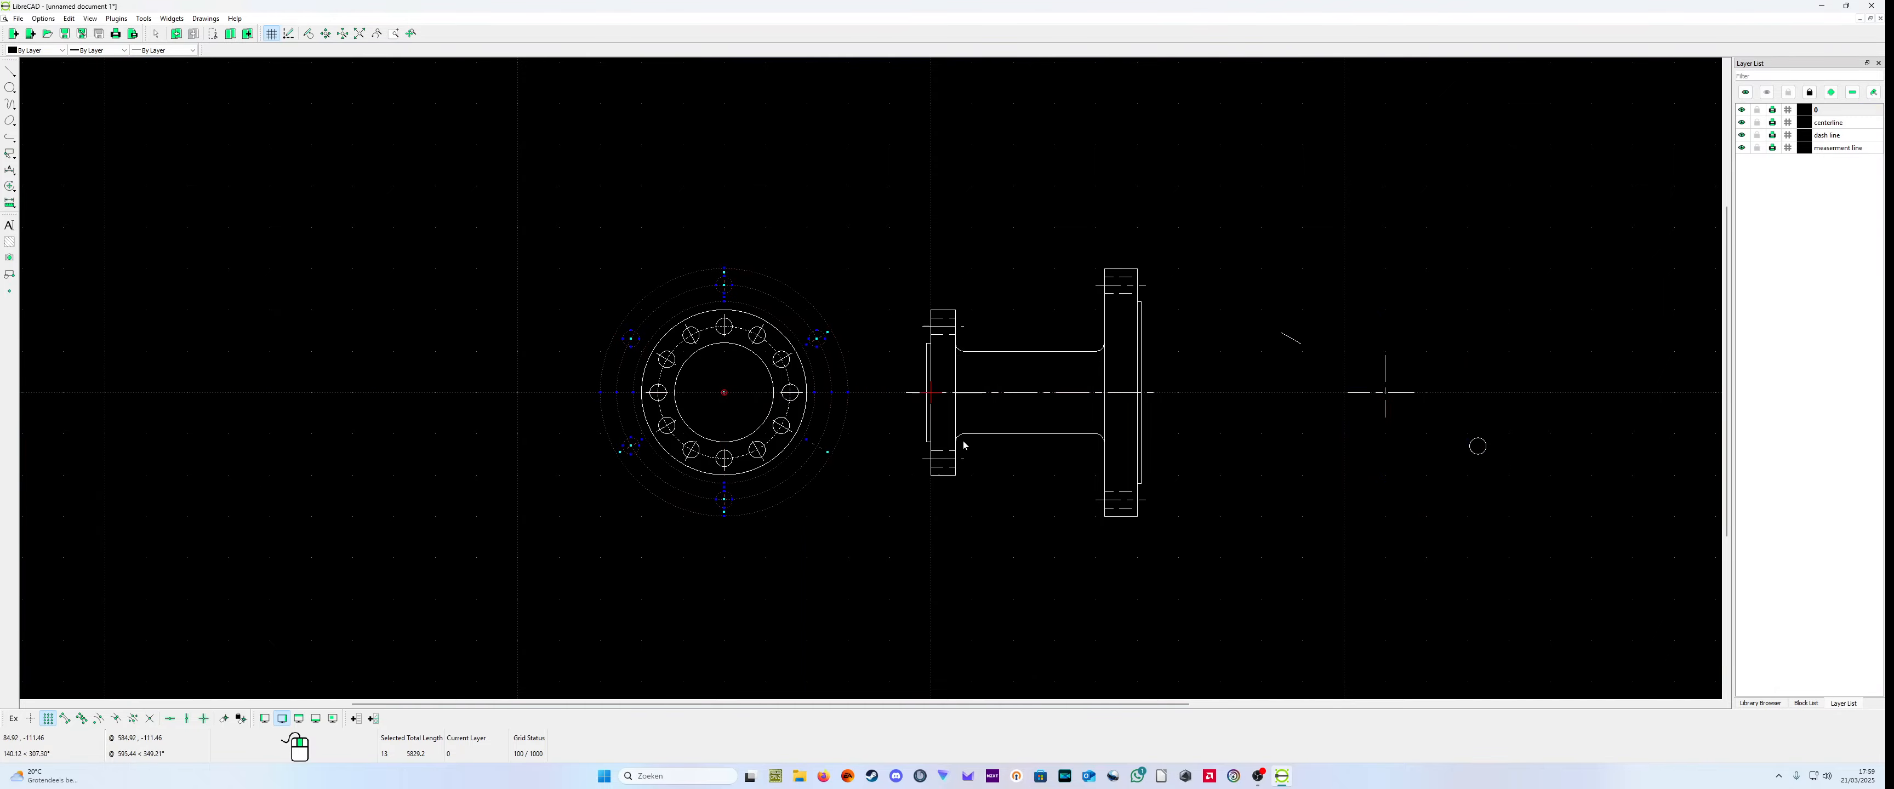
scroll(843, 410, "up", 2)
scroll(819, 356, "up", 2)
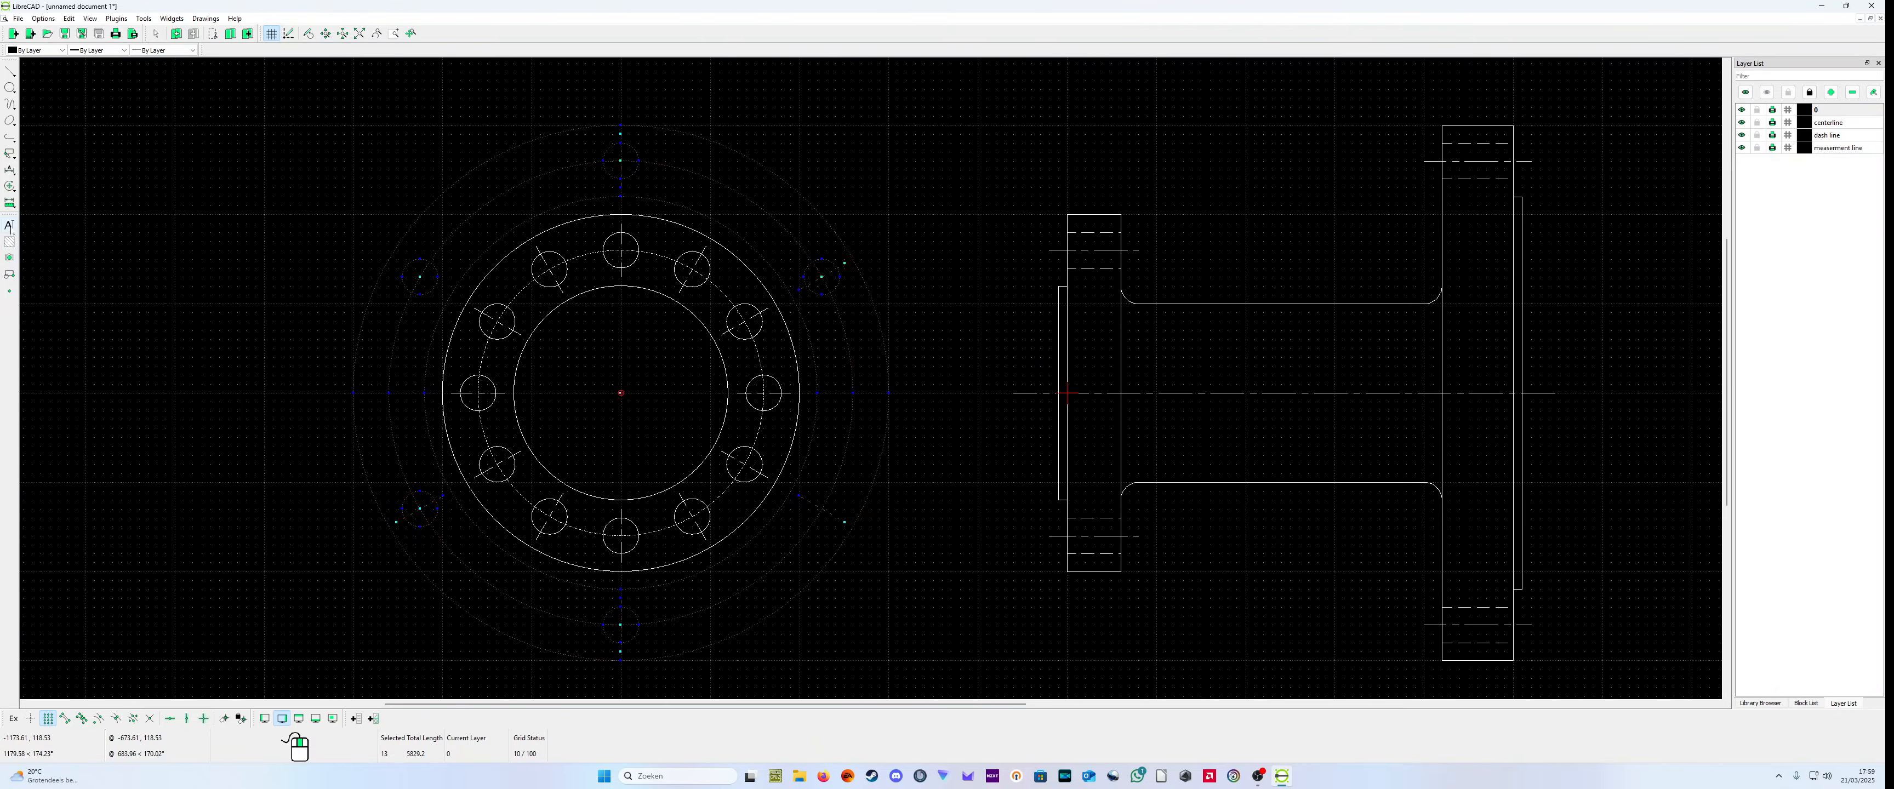
left_click(15, 175)
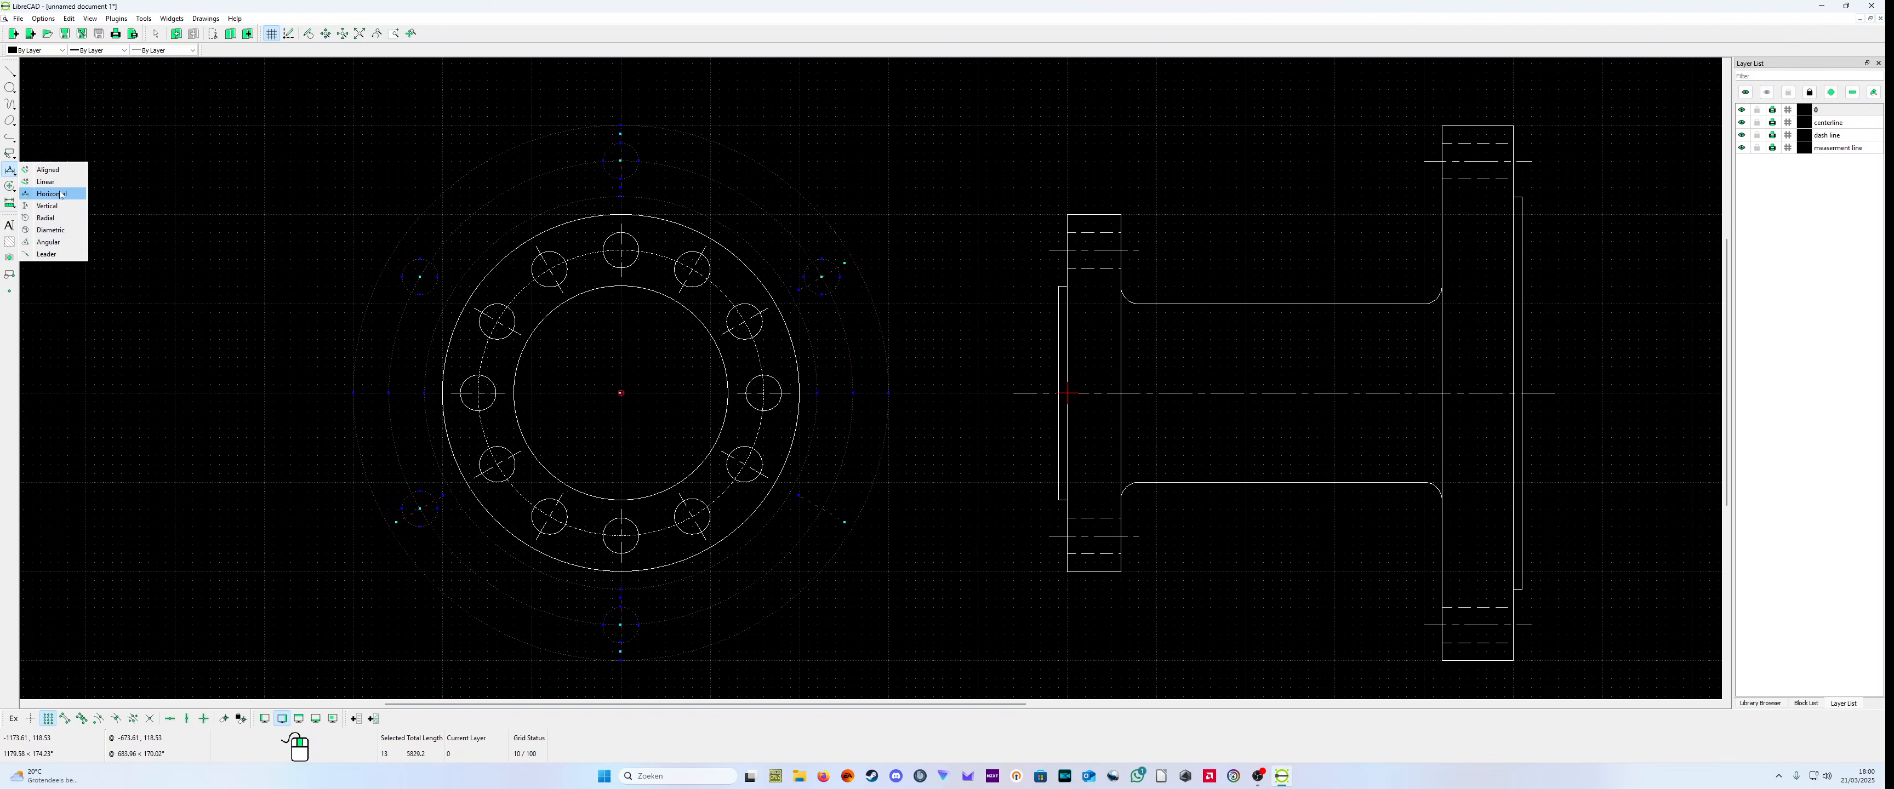
left_click(9, 276)
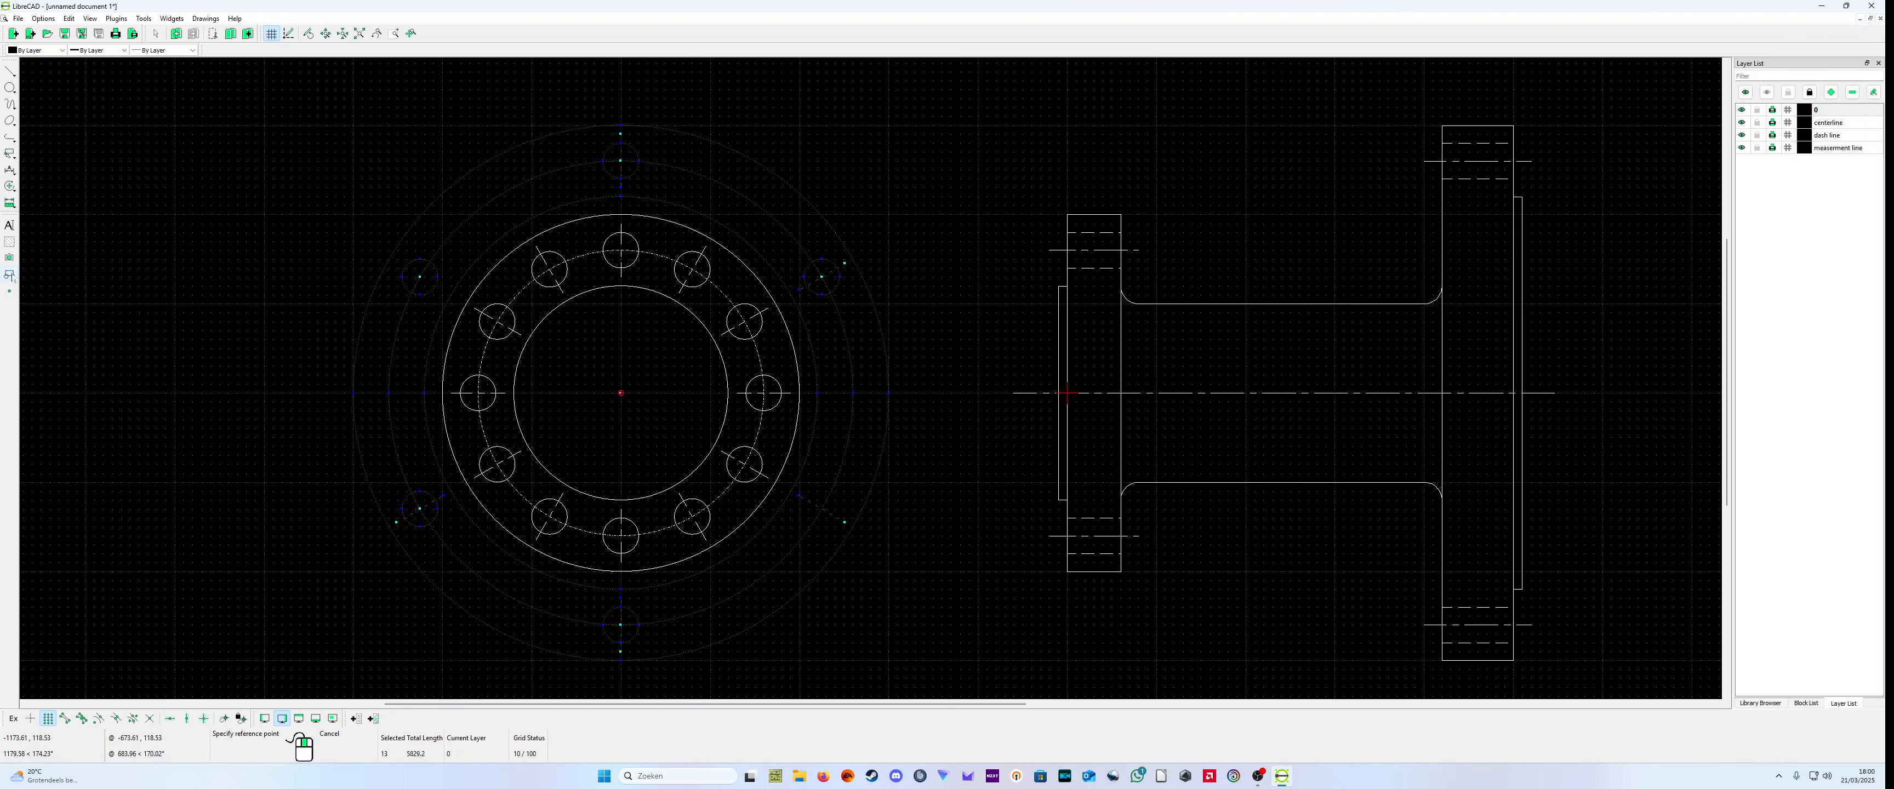
left_click(135, 286)
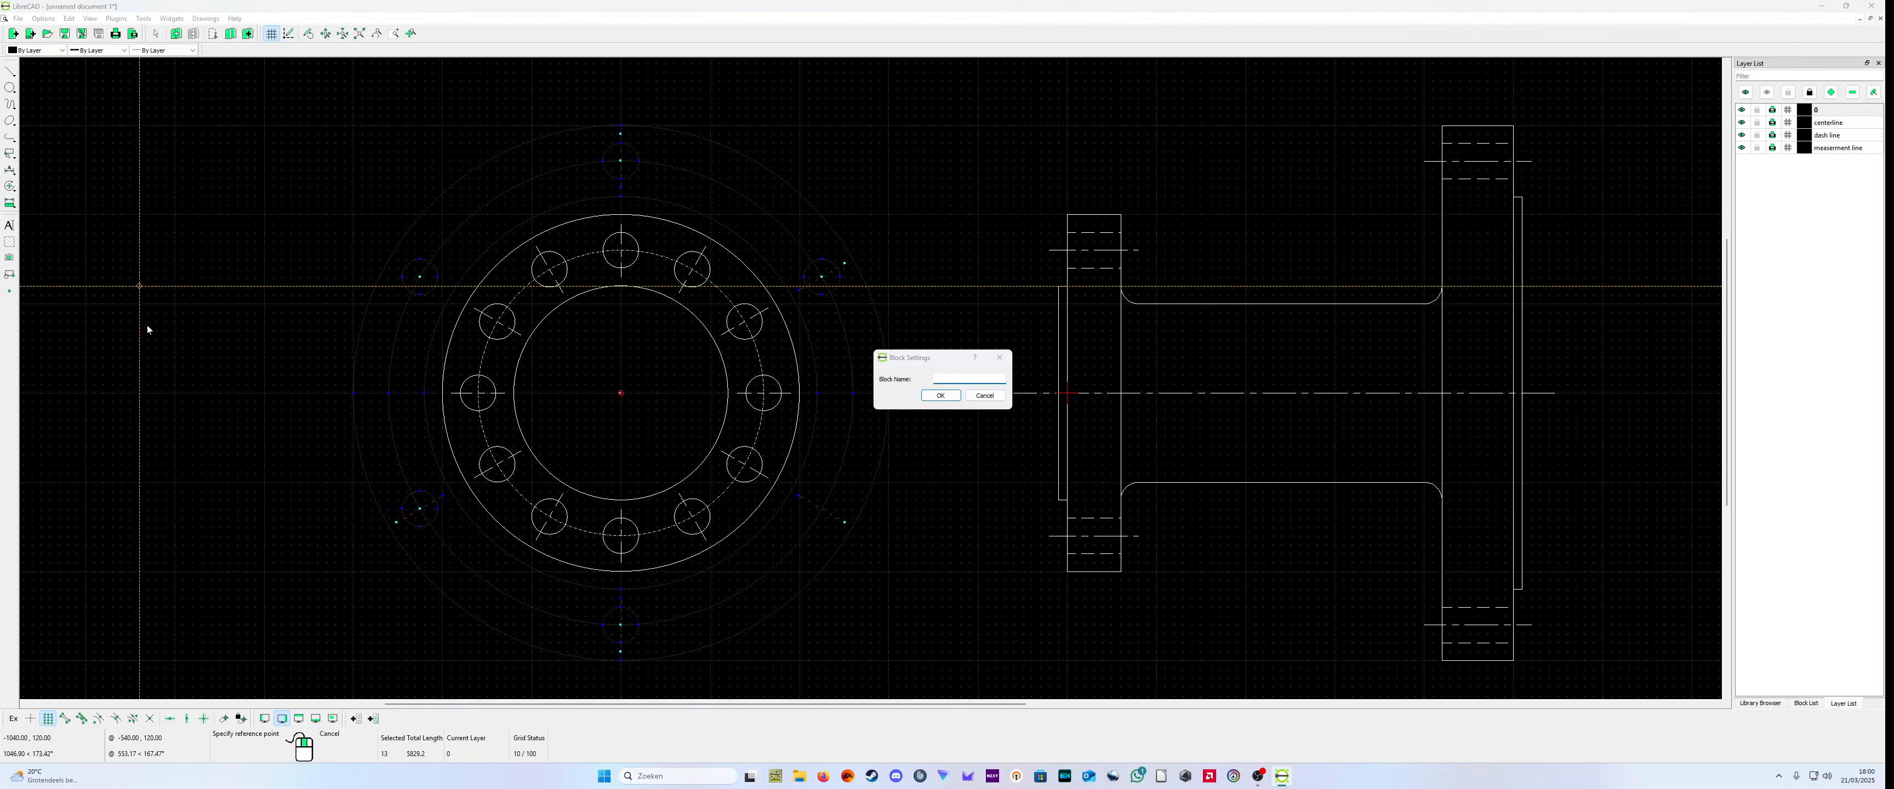
key("Escape")
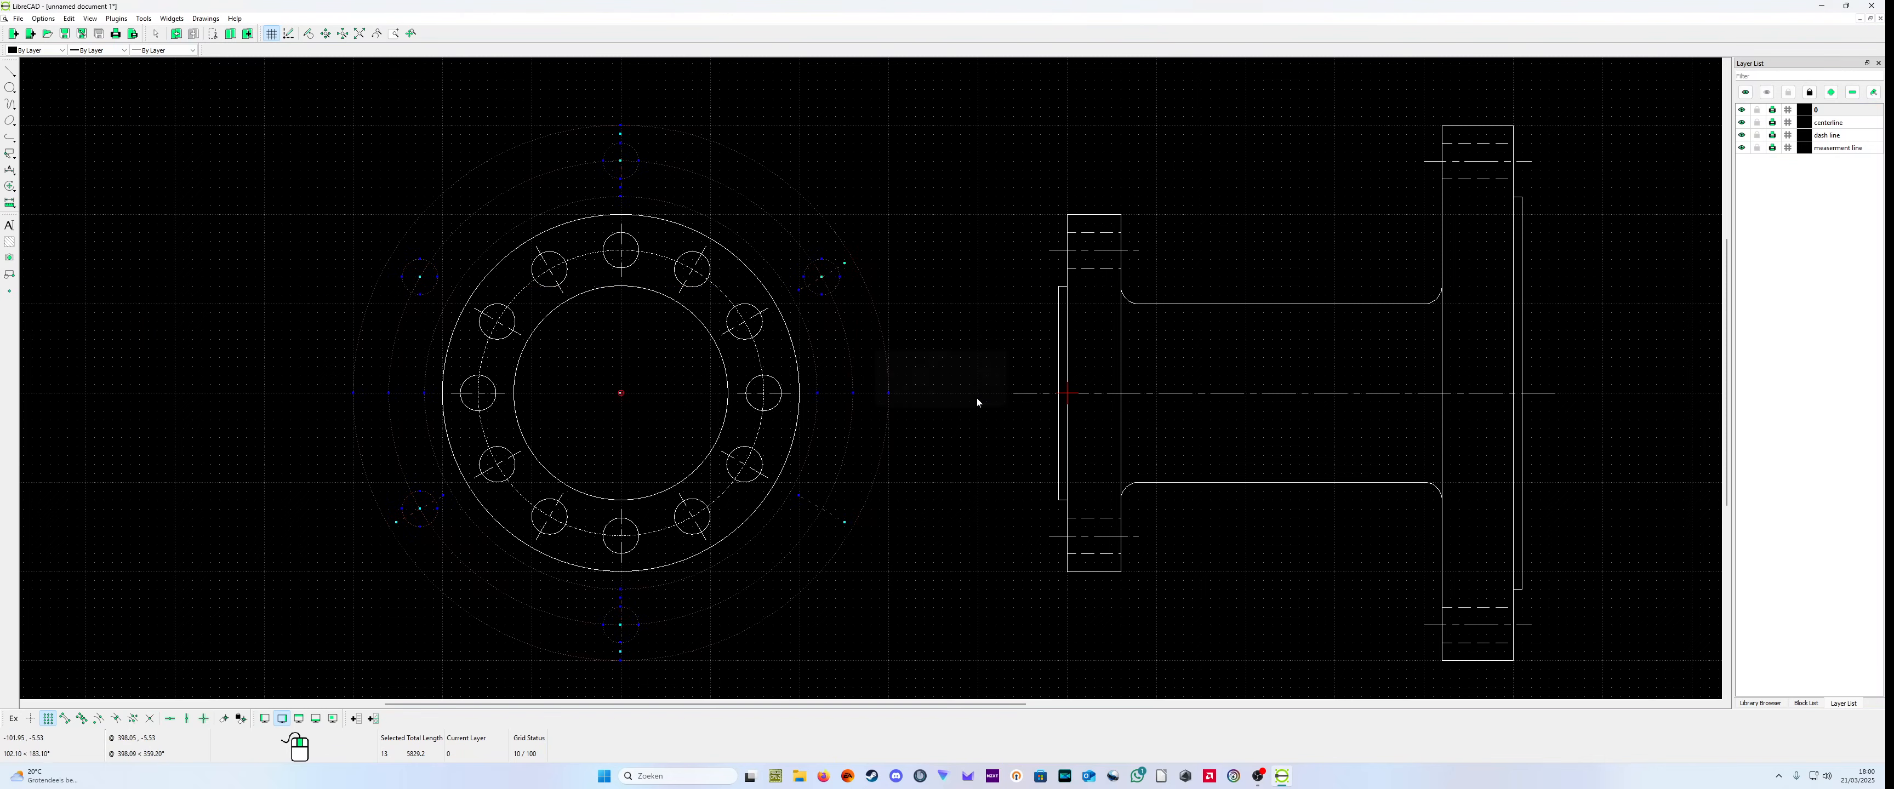
left_click(9, 275)
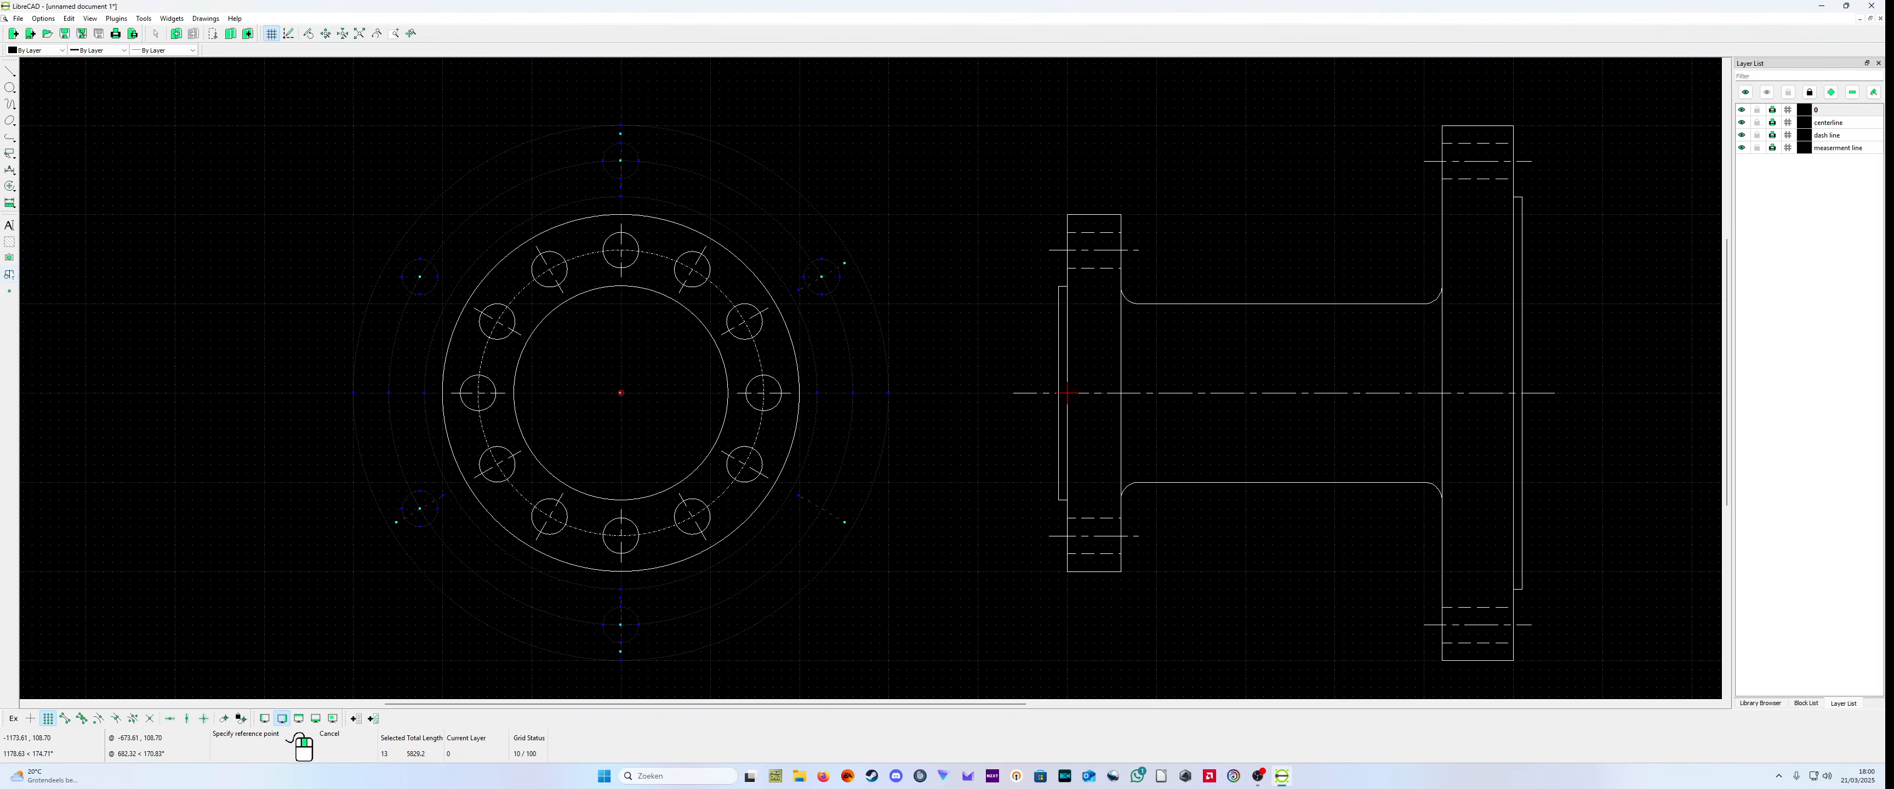
right_click(218, 434)
left_click(10, 275)
left_click(147, 277)
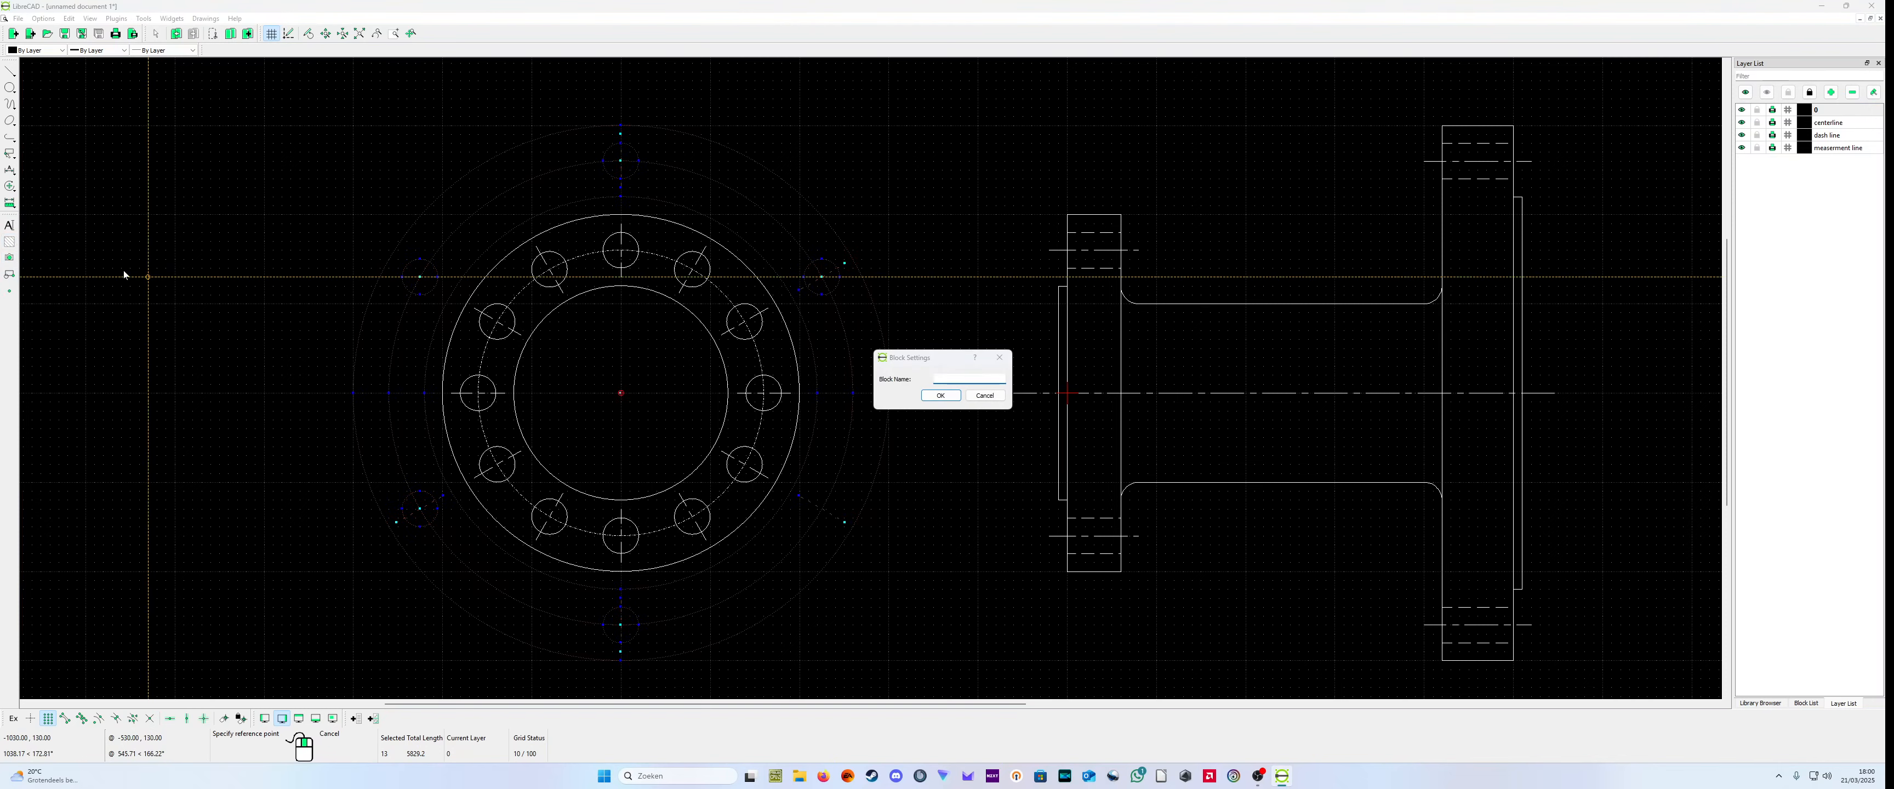
left_click(984, 395)
Step: Deselect the large flange's circles, bolt holes and hole centerlines in the combined end view
left_click(806, 588)
left_click(787, 560)
left_click(840, 526)
left_click(816, 411)
left_click(818, 282)
left_click(627, 185)
left_click(433, 285)
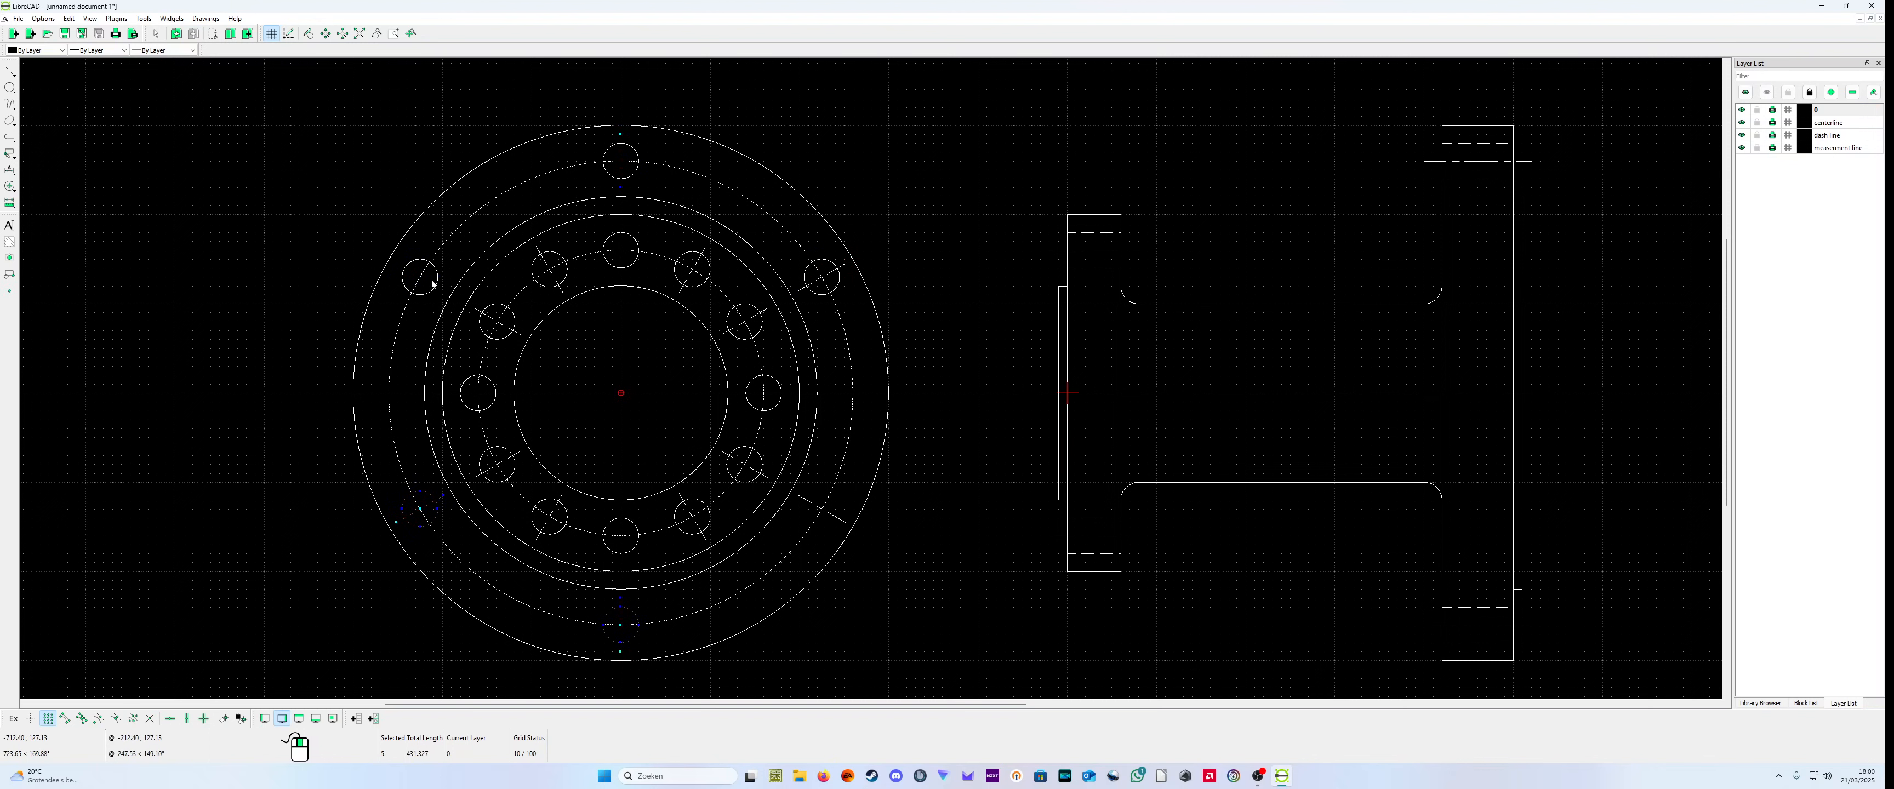
left_click(615, 189)
left_click(424, 518)
left_click(605, 637)
left_click(624, 649)
Step: Select the large flange's upper-right bolt hole circle in the end view and start a Move/Copy of it
scroll(864, 302, "up", 3)
scroll(823, 269, "up", 3)
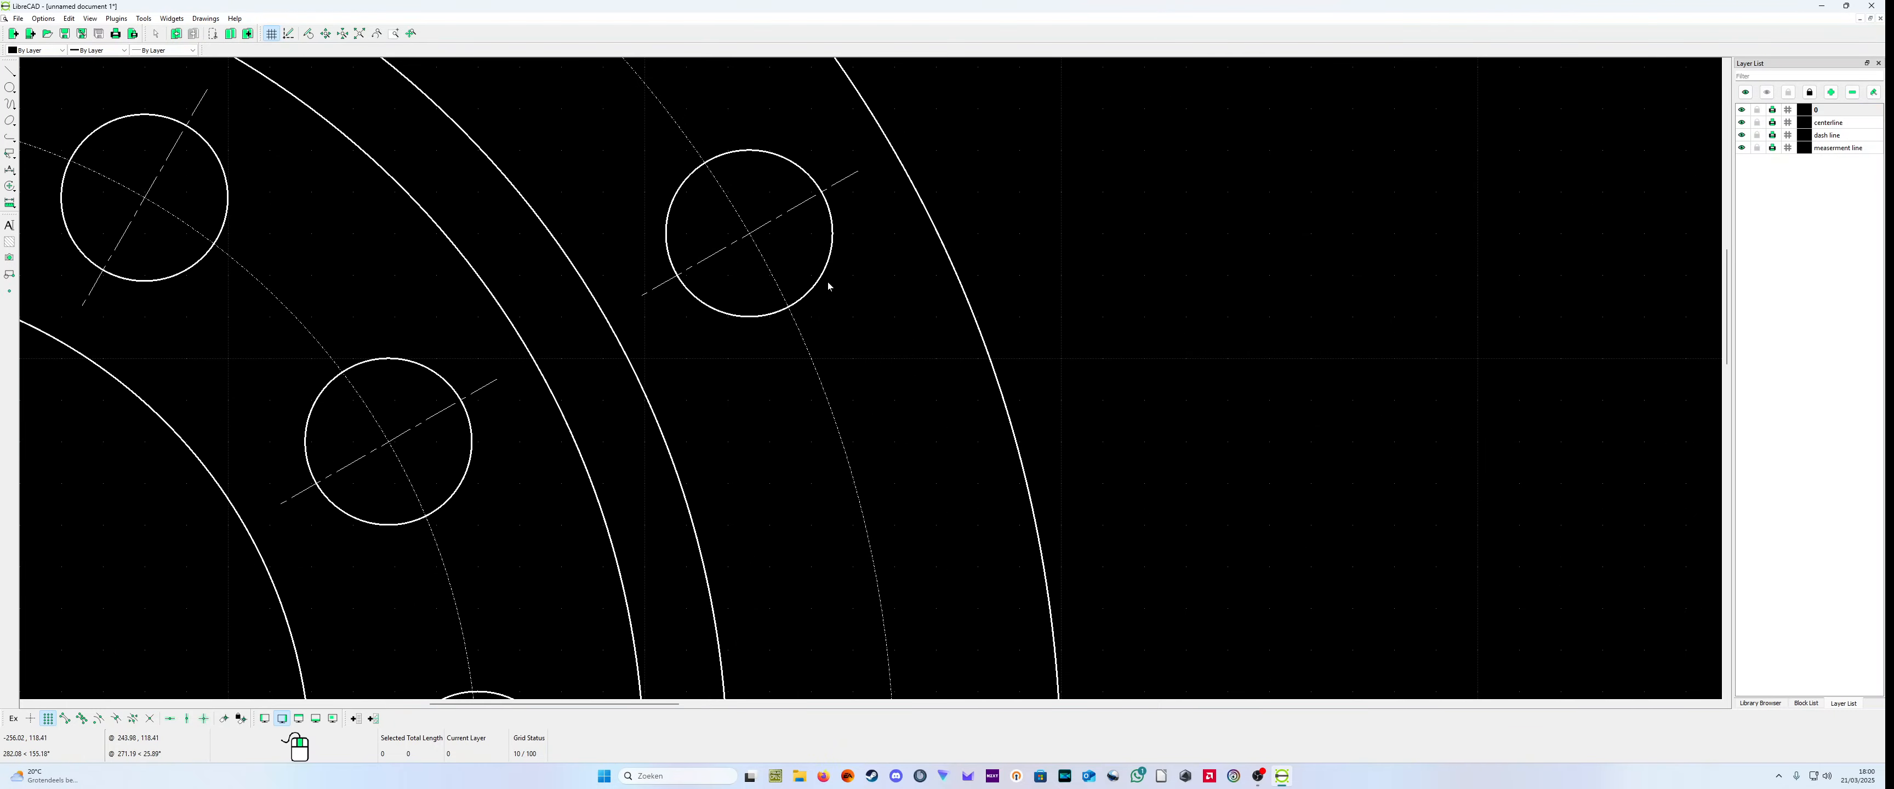
right_click(867, 323)
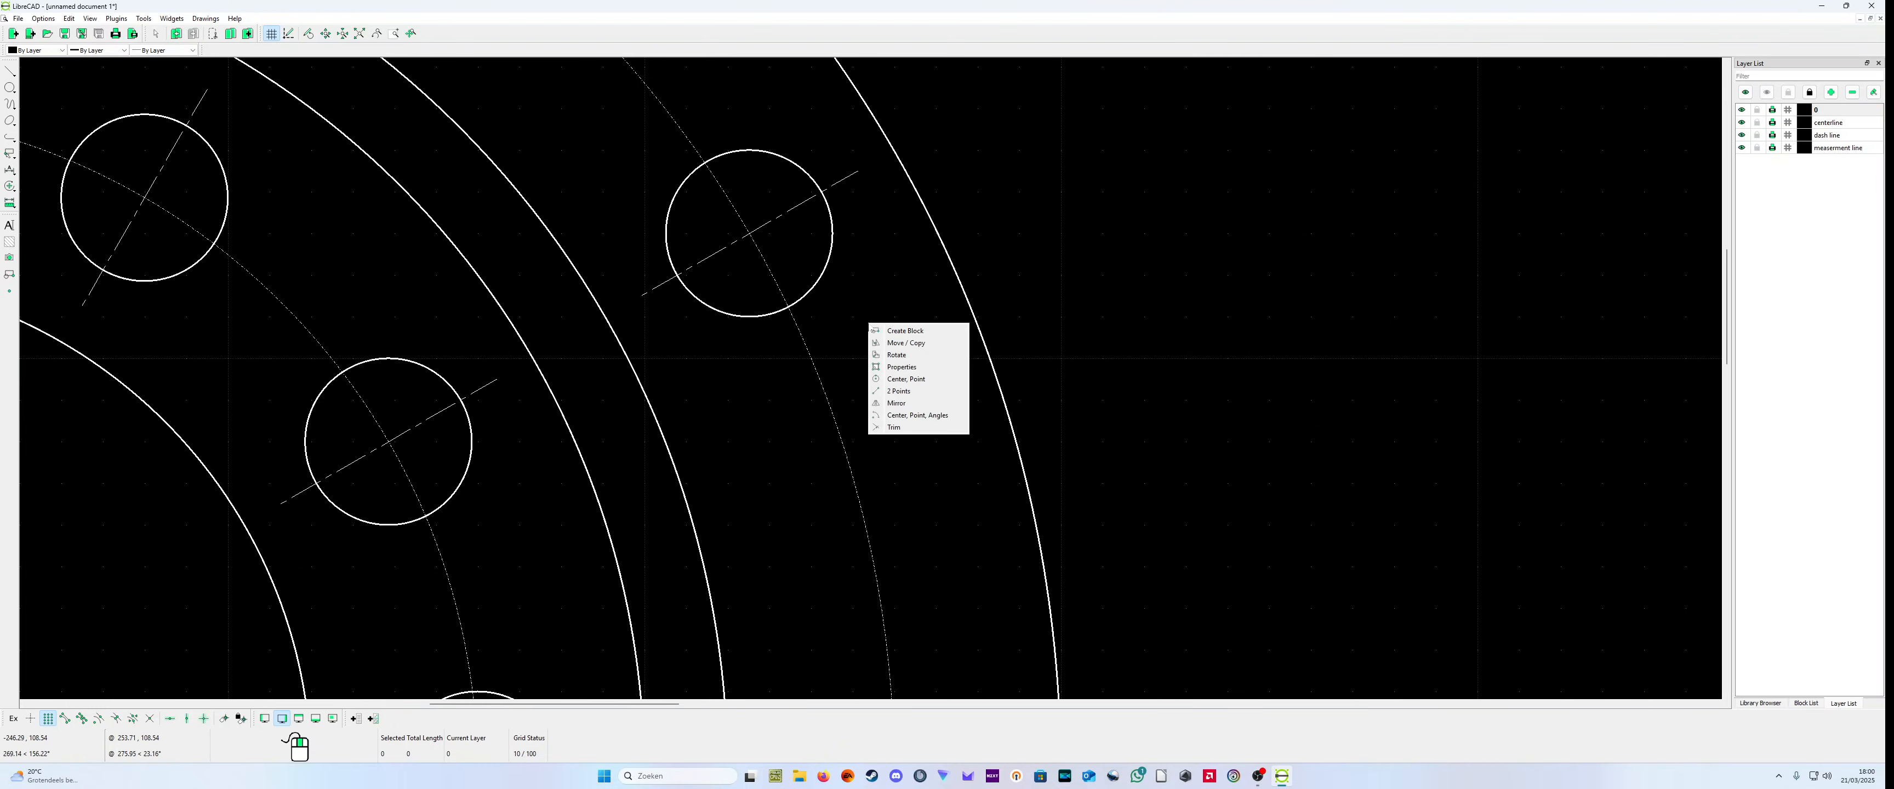
left_click(807, 293)
right_click(871, 315)
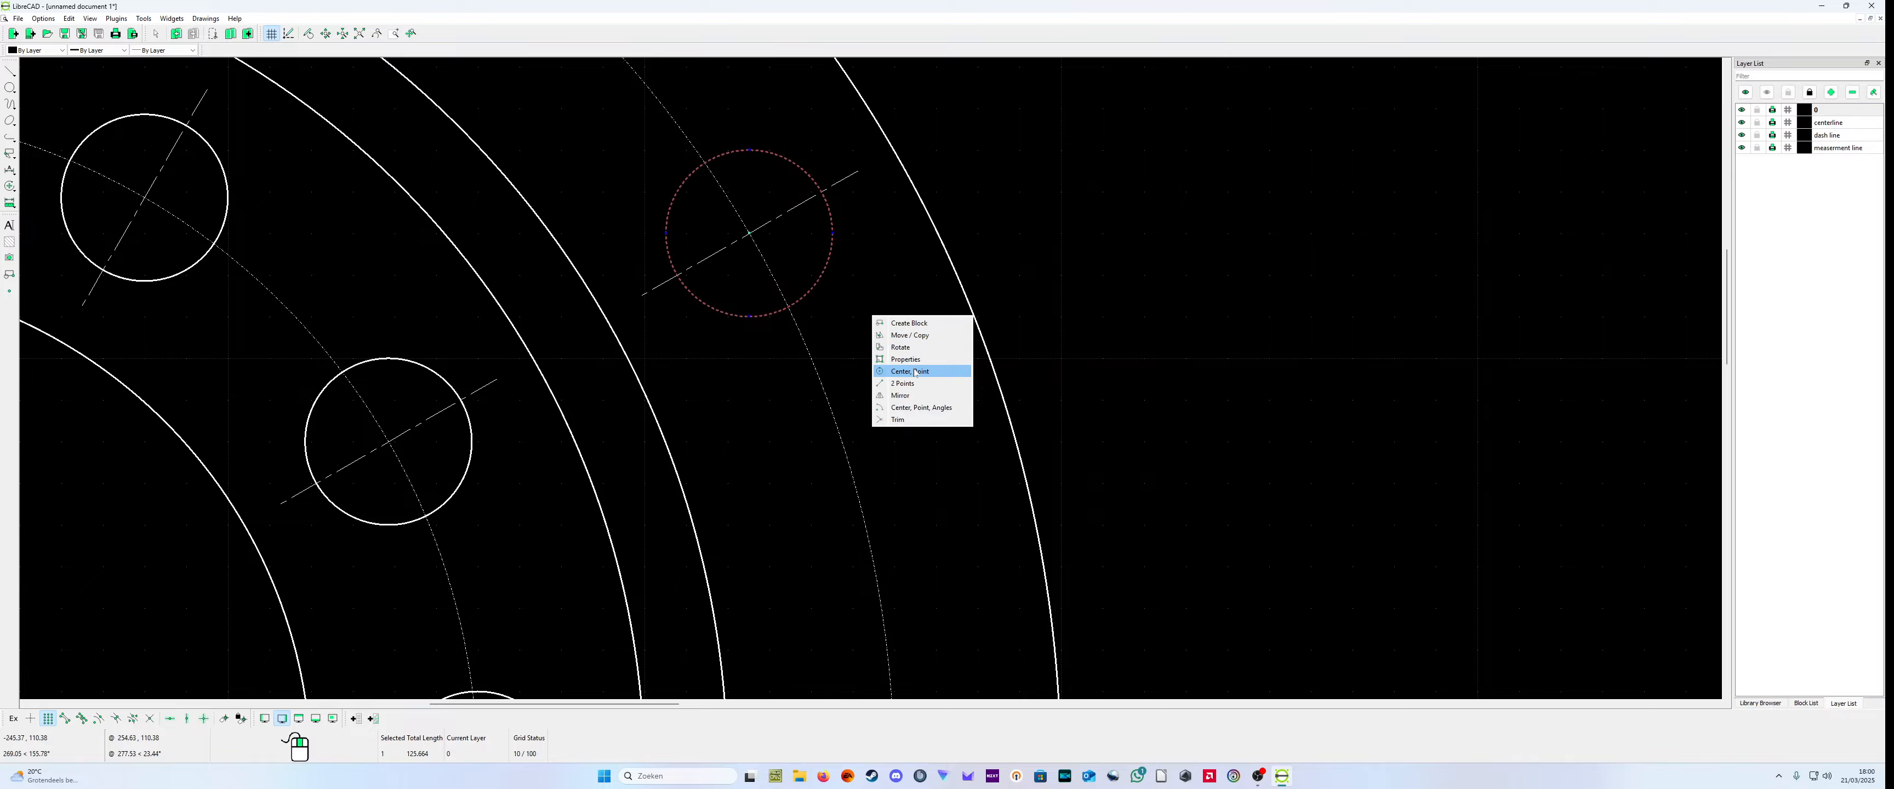
left_click(909, 336)
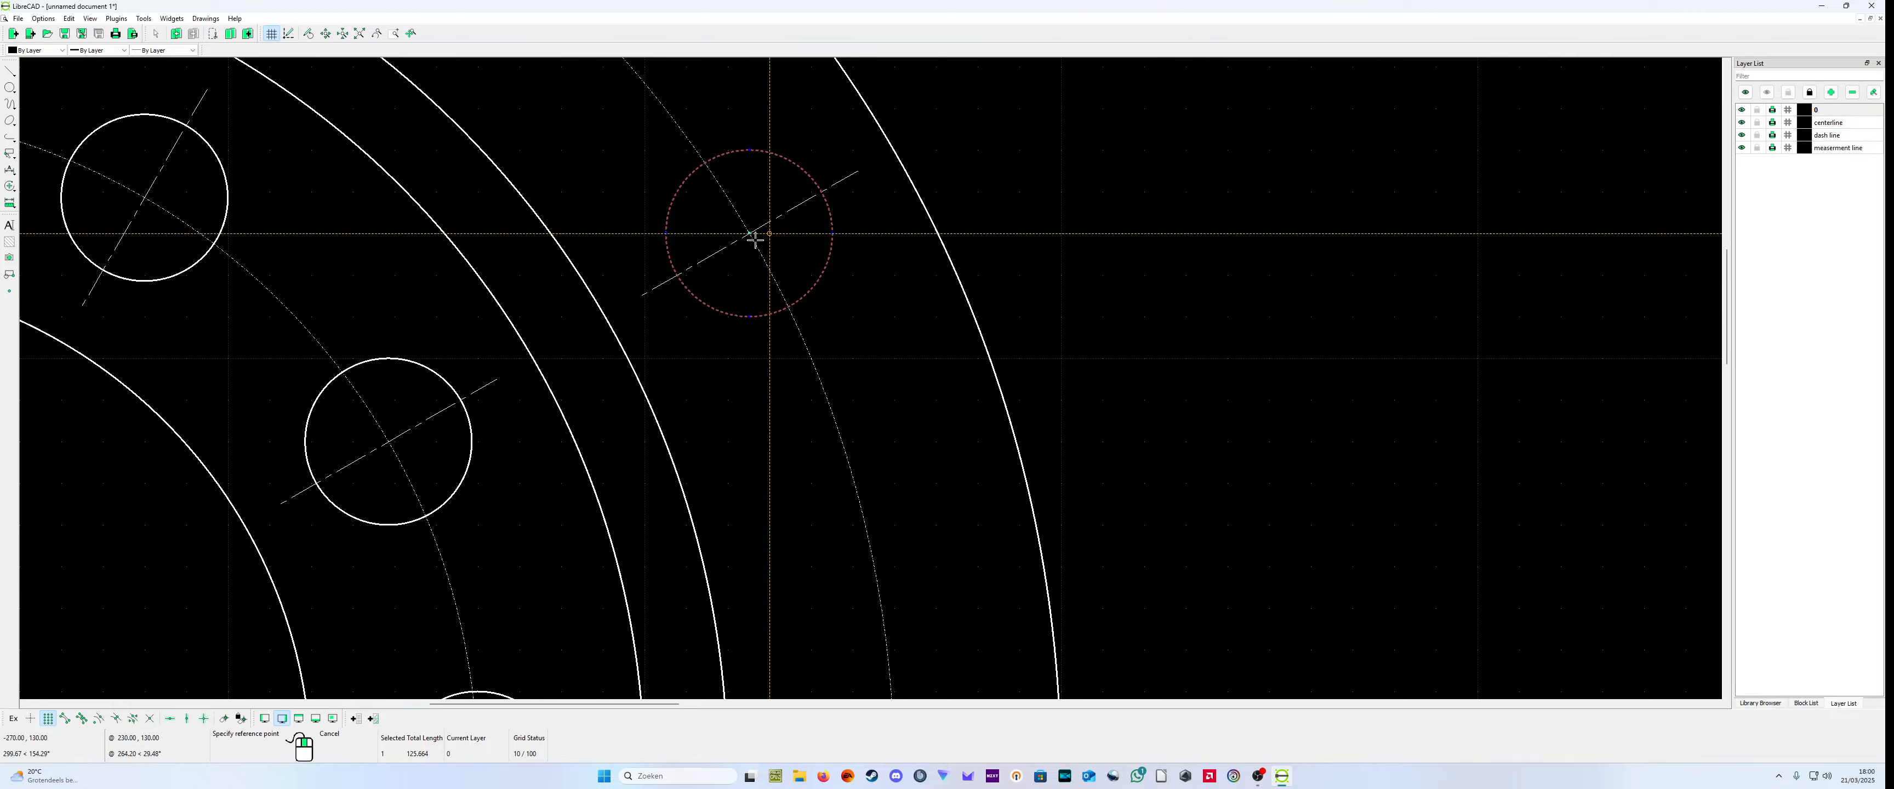
scroll(755, 239, "up", 8)
scroll(854, 308, "down", 2)
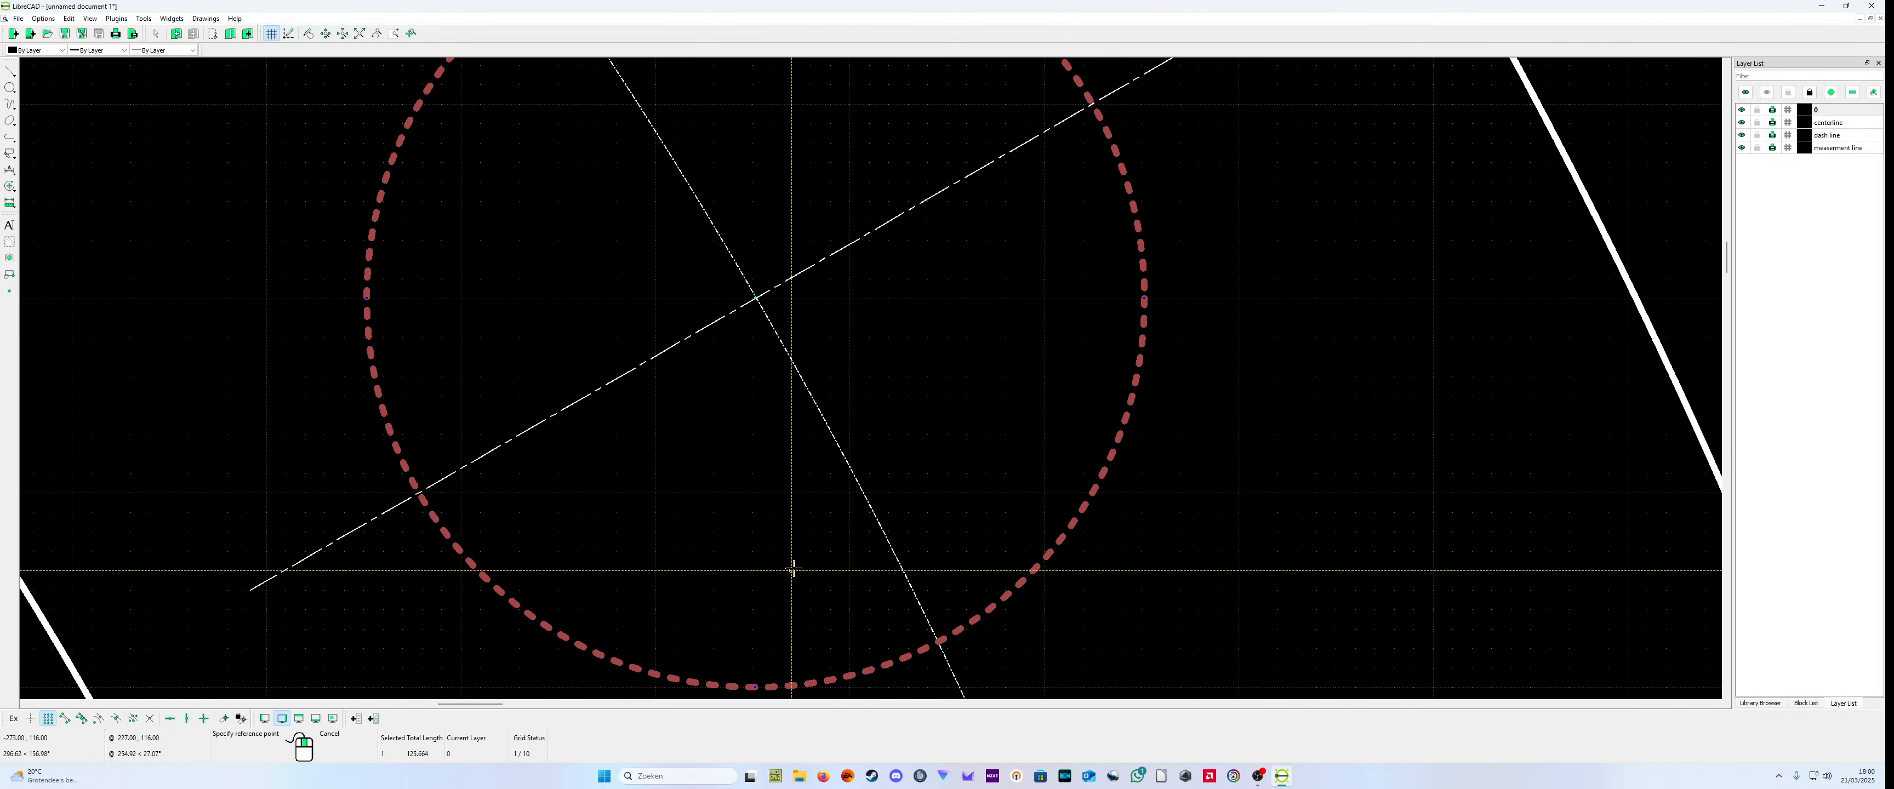
scroll(792, 568, "down", 2)
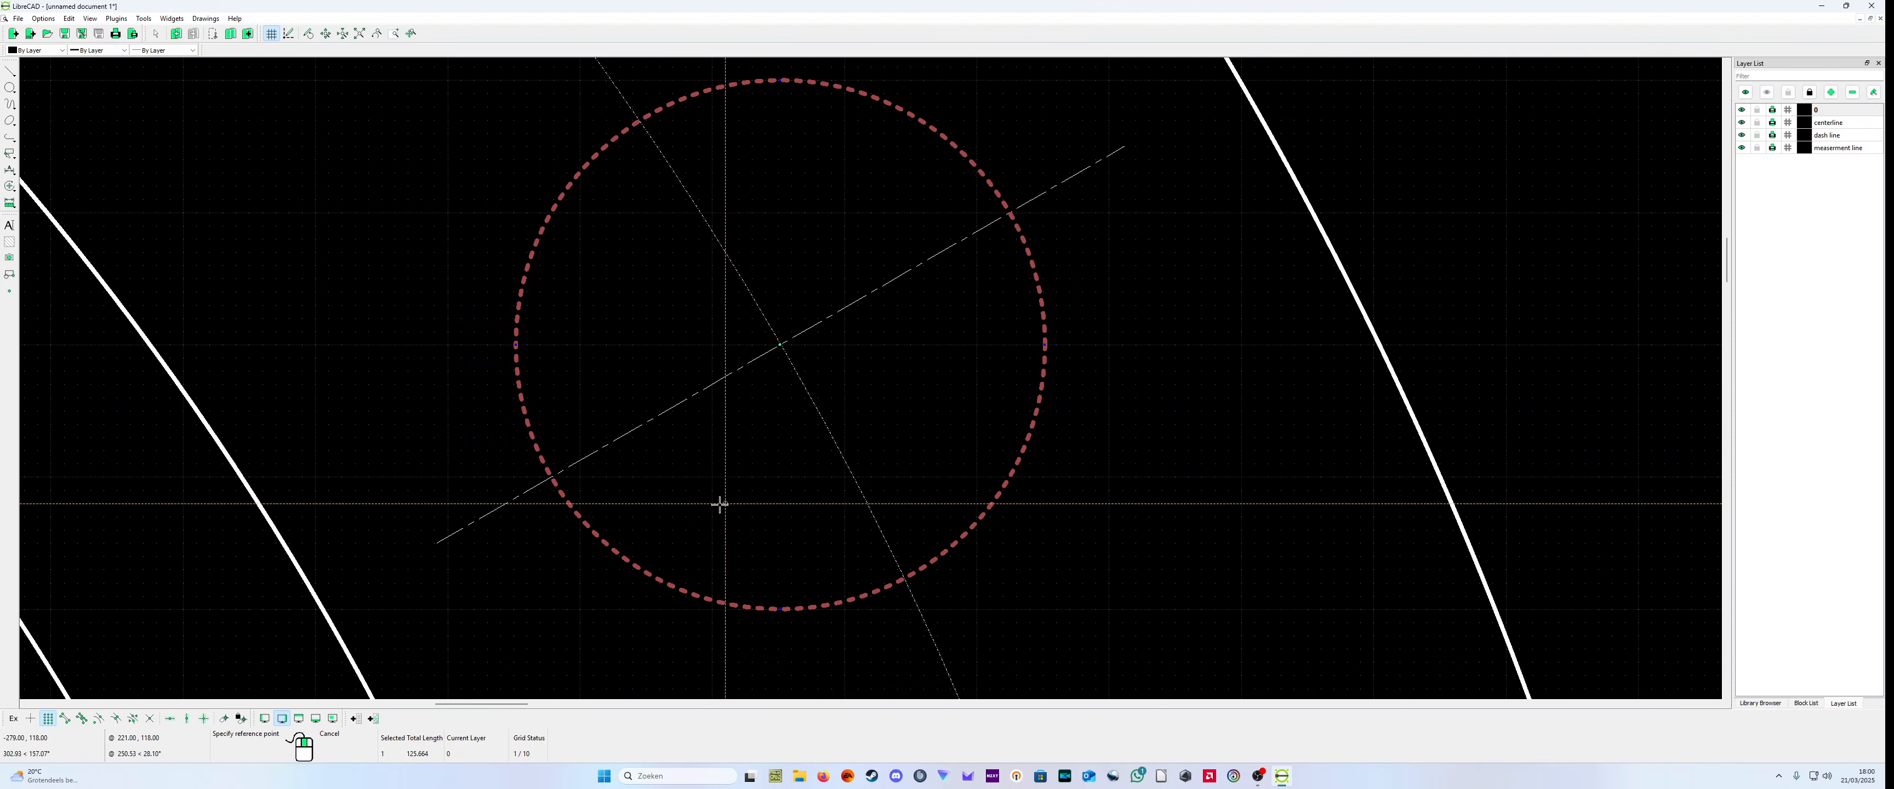
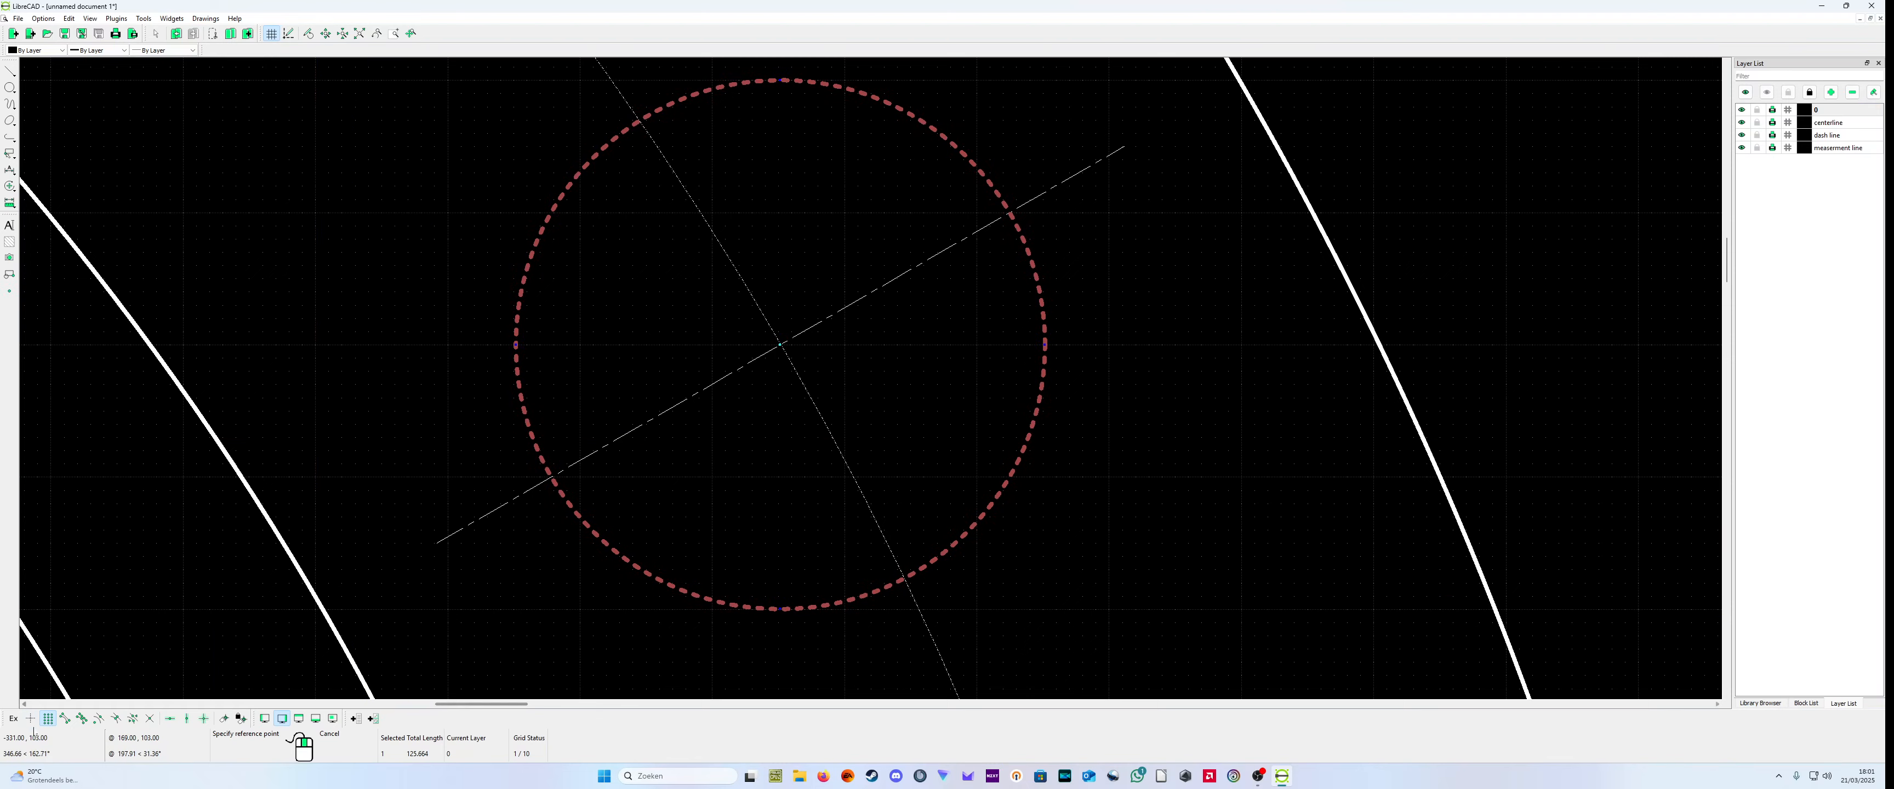
Step: Copy the large flange's upper-right bolt hole circle from its centerline intersection to the lower-right bolt hole position, keeping the original
left_click(47, 717)
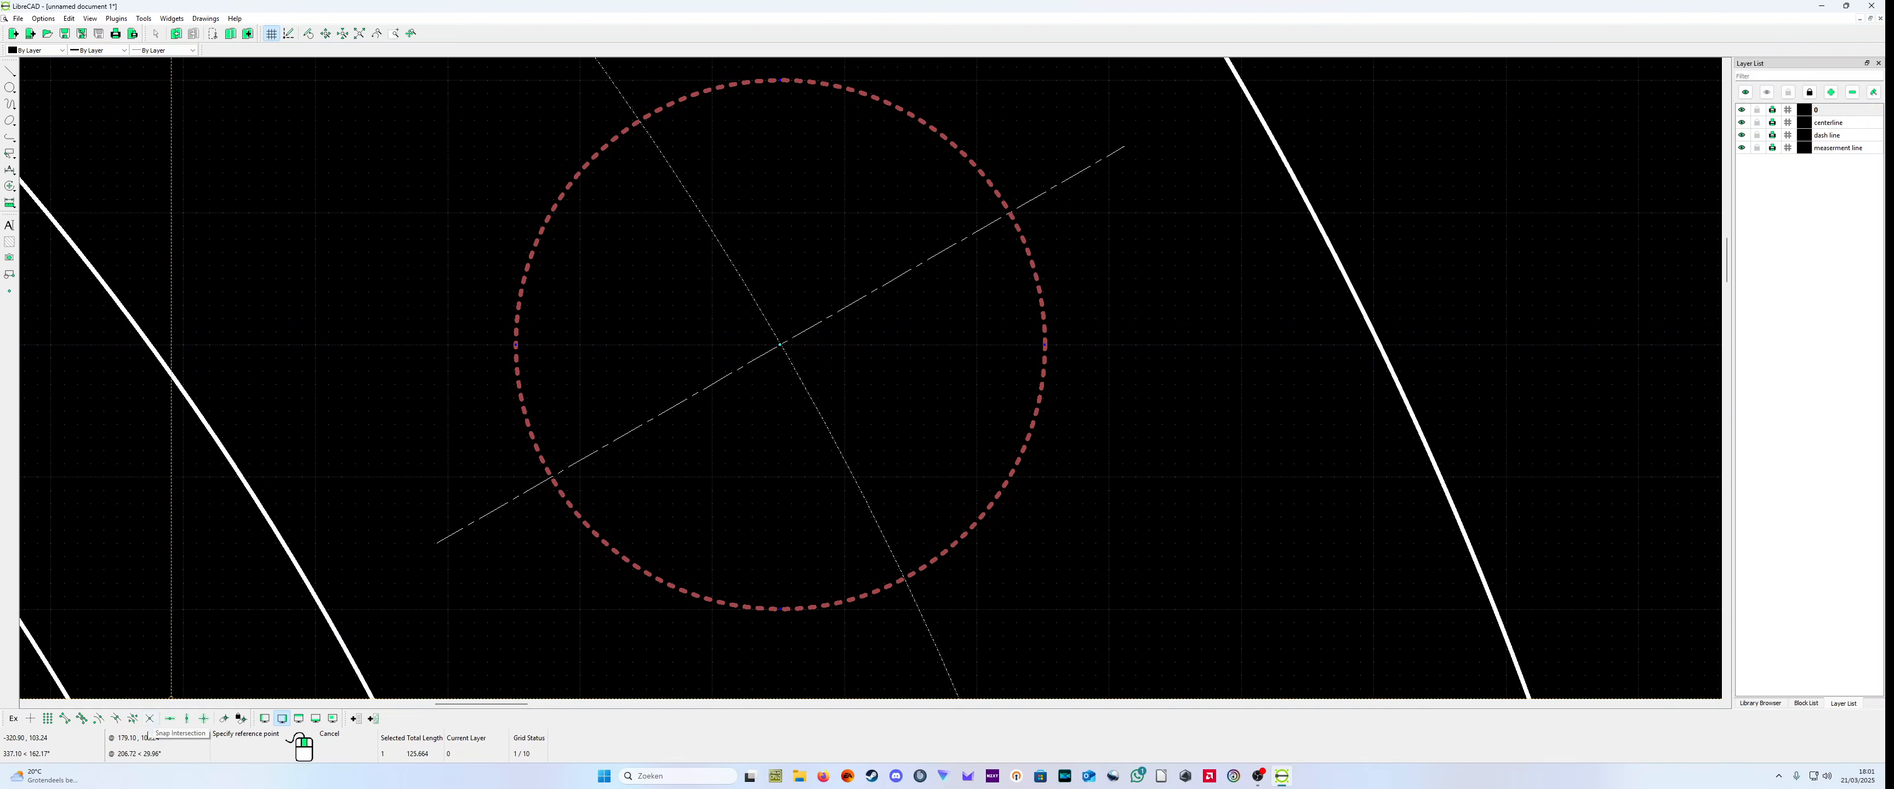
left_click(148, 724)
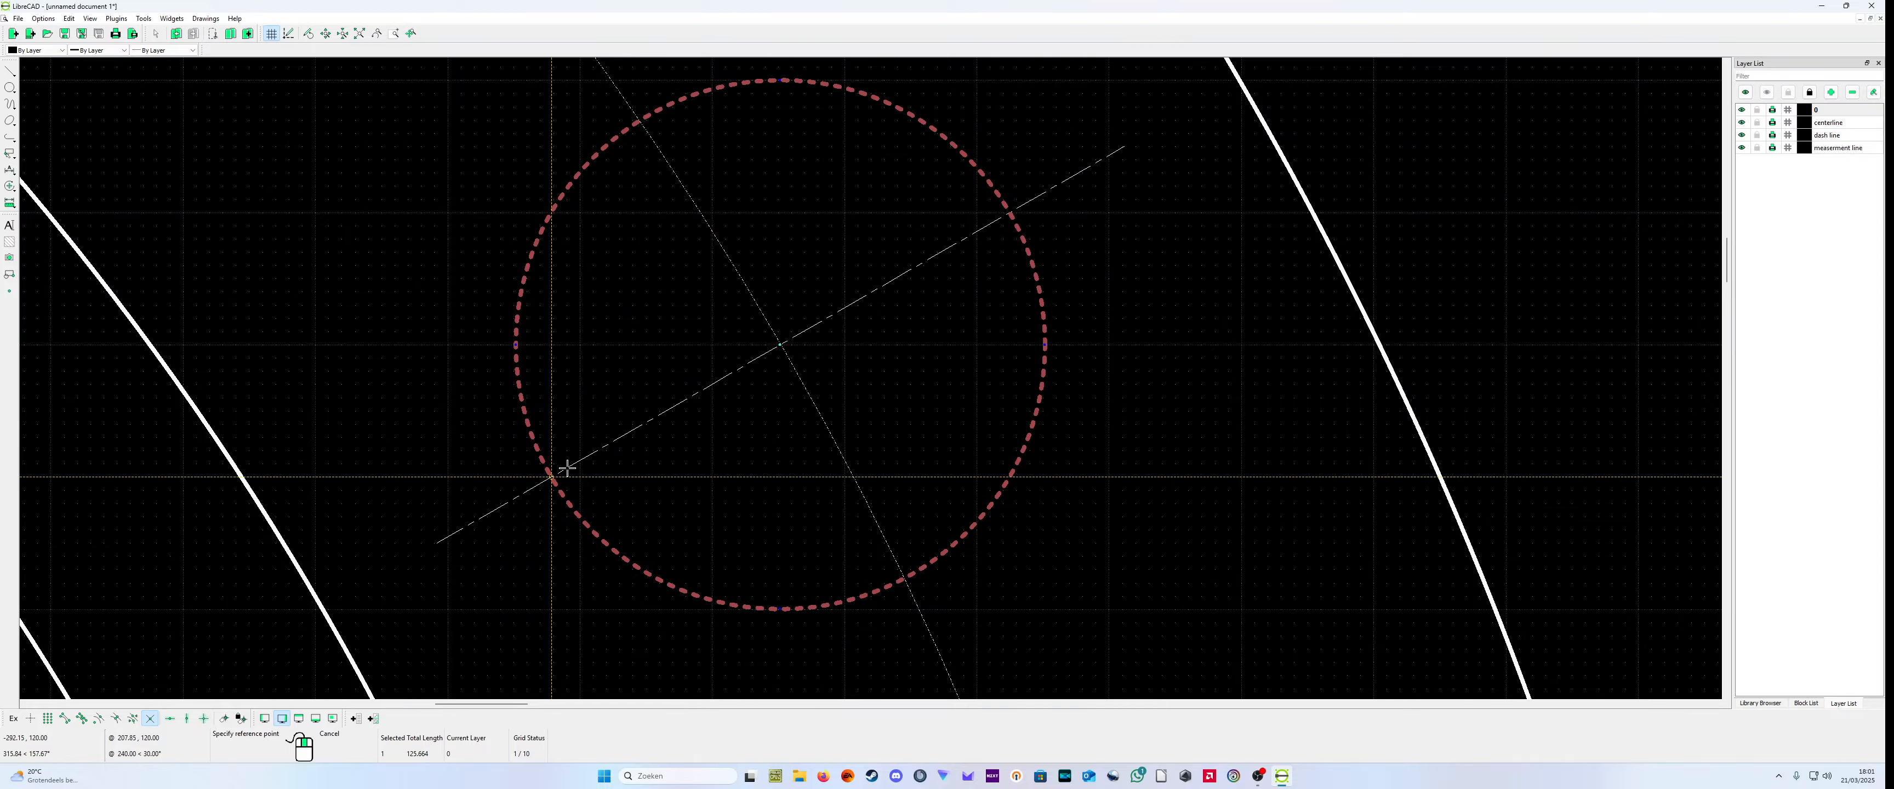
left_click(793, 358)
scroll(862, 388, "down", 20)
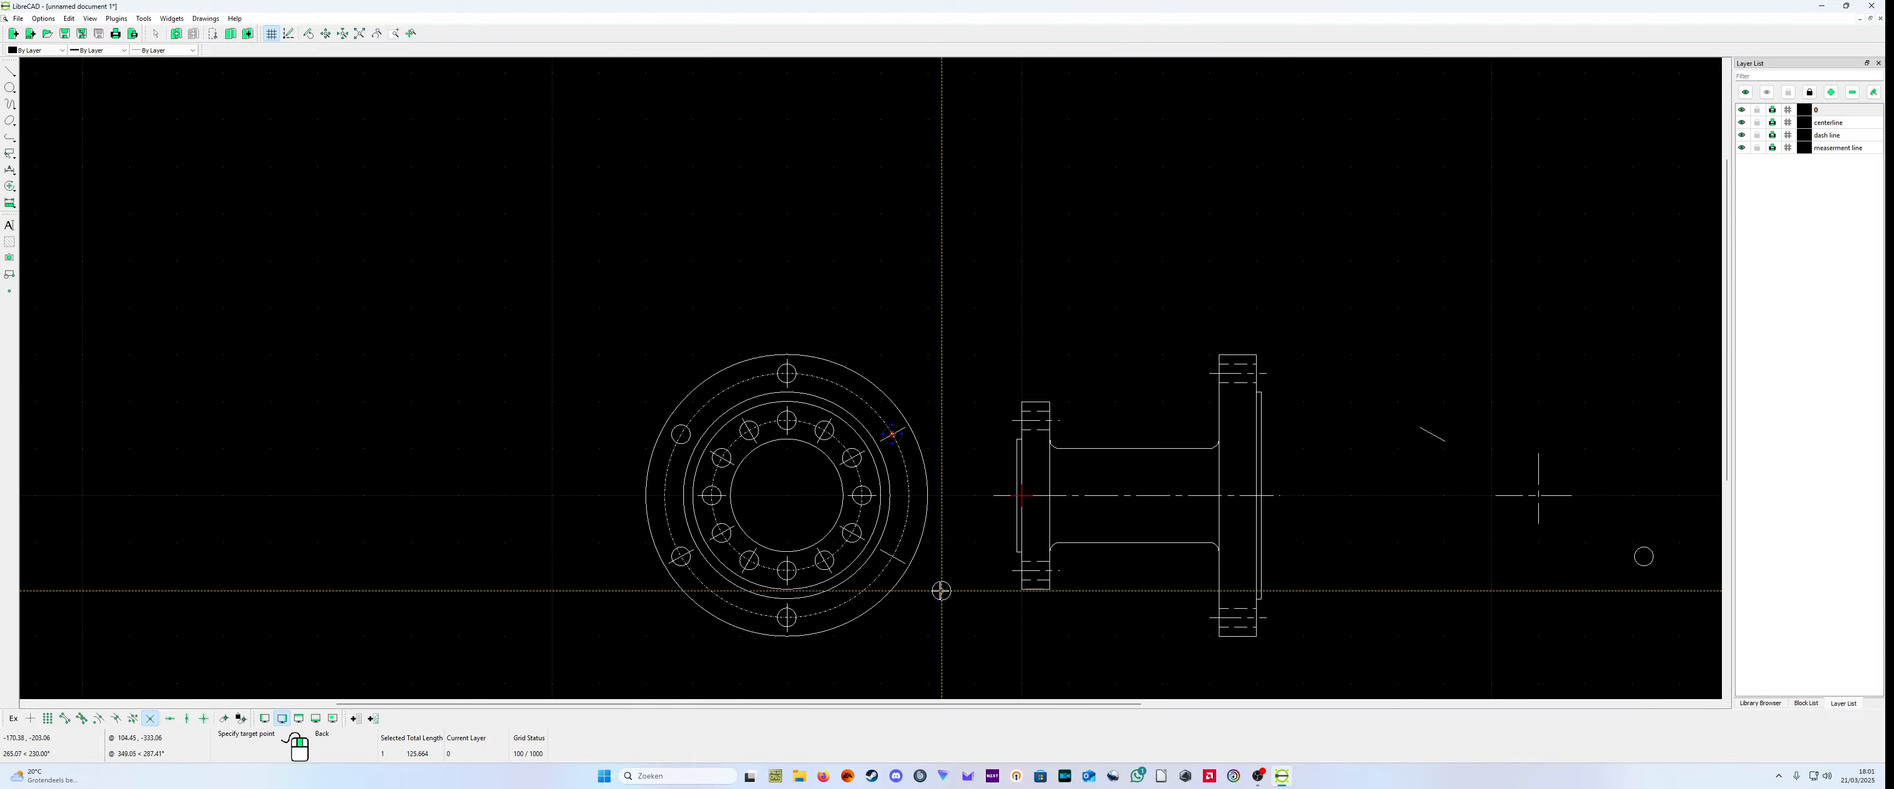
scroll(941, 590, "up", 12)
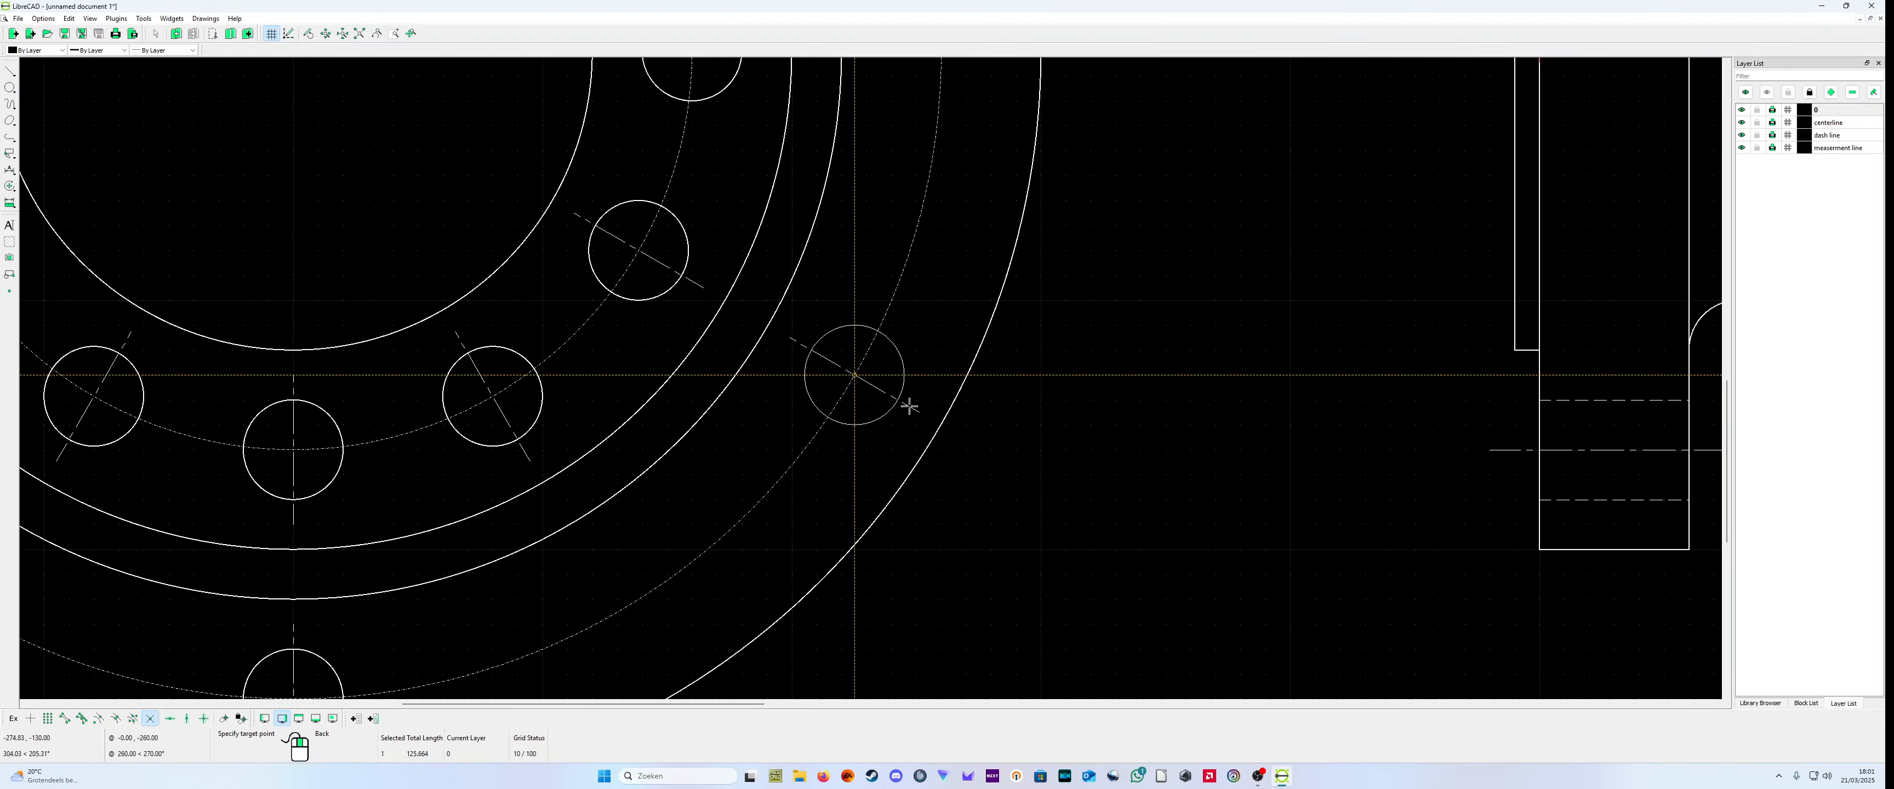
left_click(855, 375)
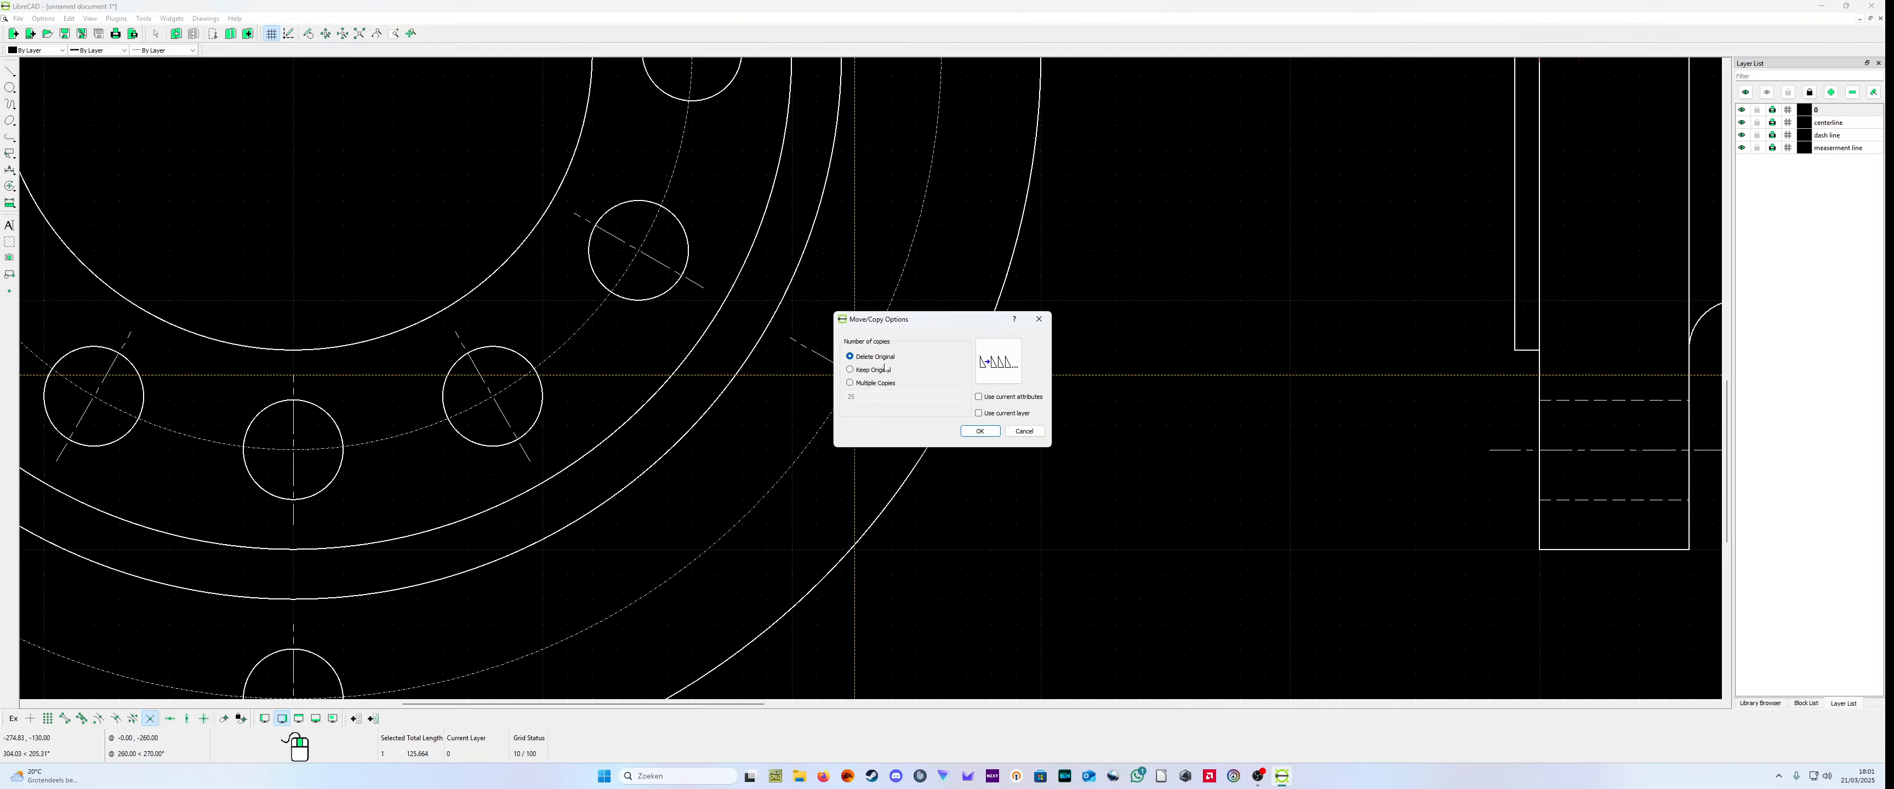
left_click(979, 432)
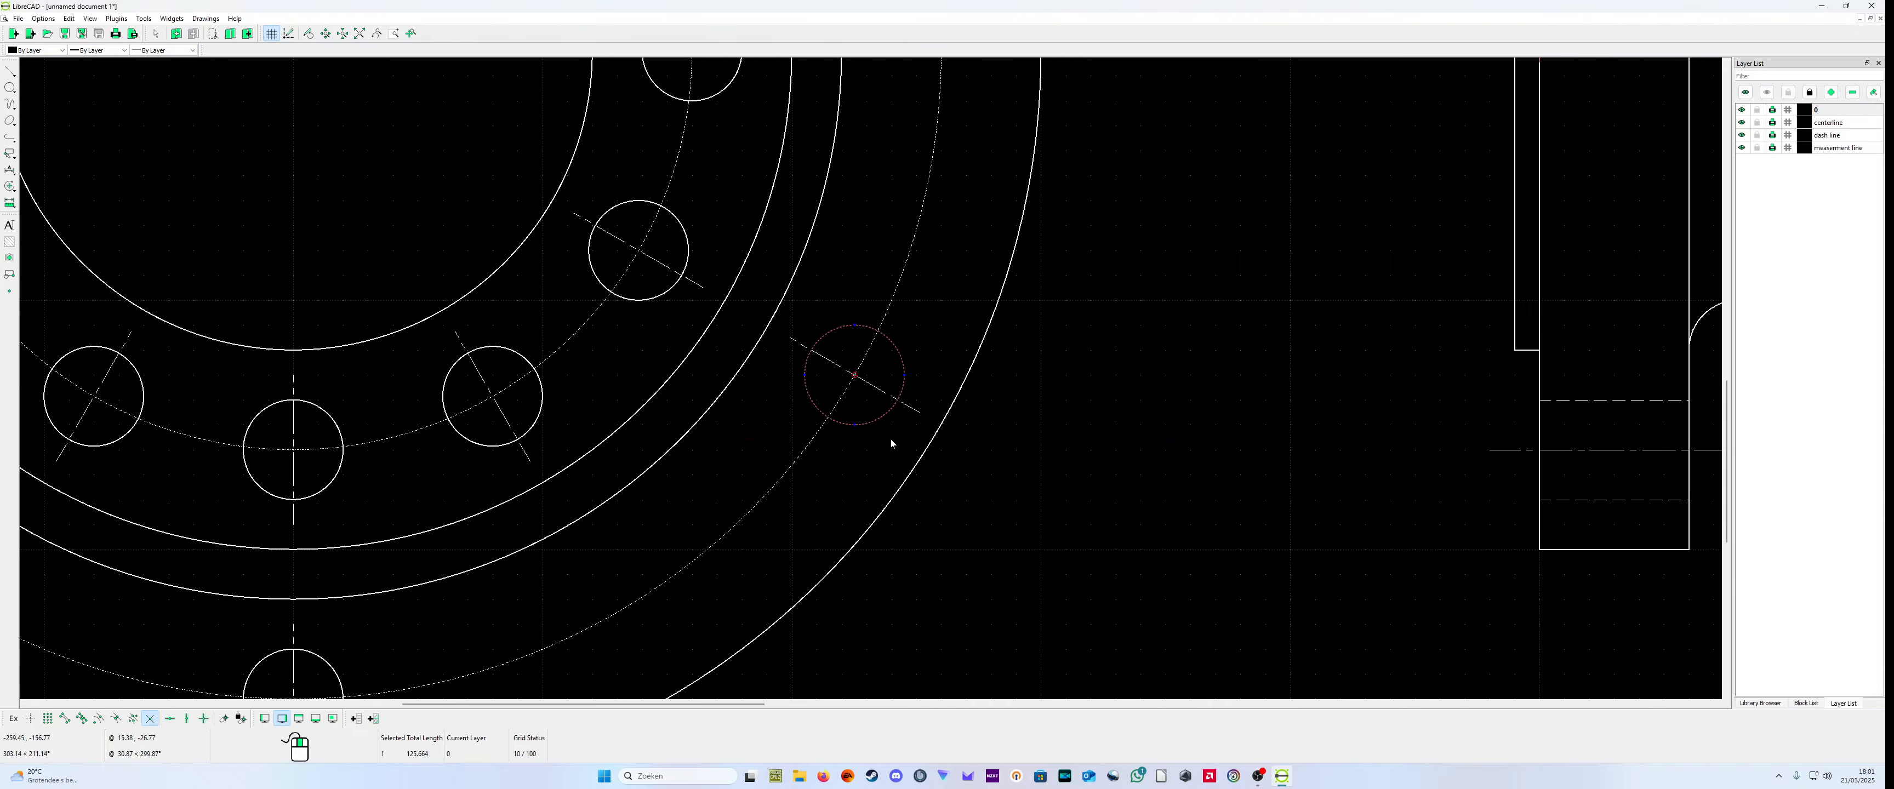
scroll(897, 435, "down", 4)
scroll(899, 234, "up", 1)
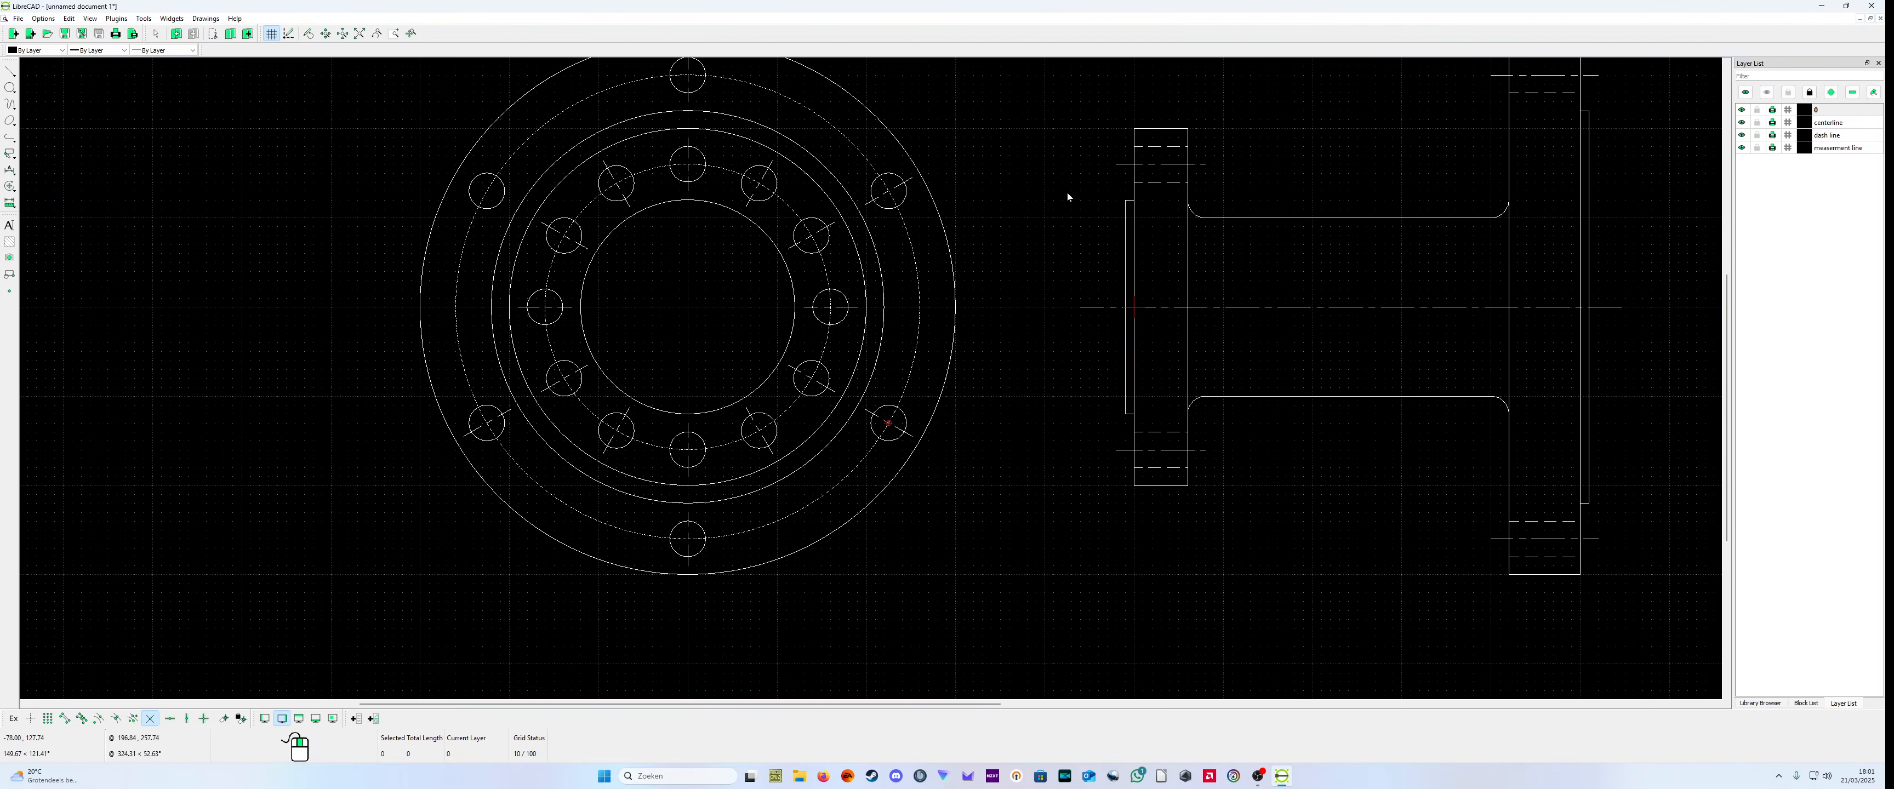
Step: Examine the combined end view, its large raised-face circle and the stray pieces remaining beyond the side view
scroll(1067, 192, "up", 2)
scroll(685, 149, "down", 2)
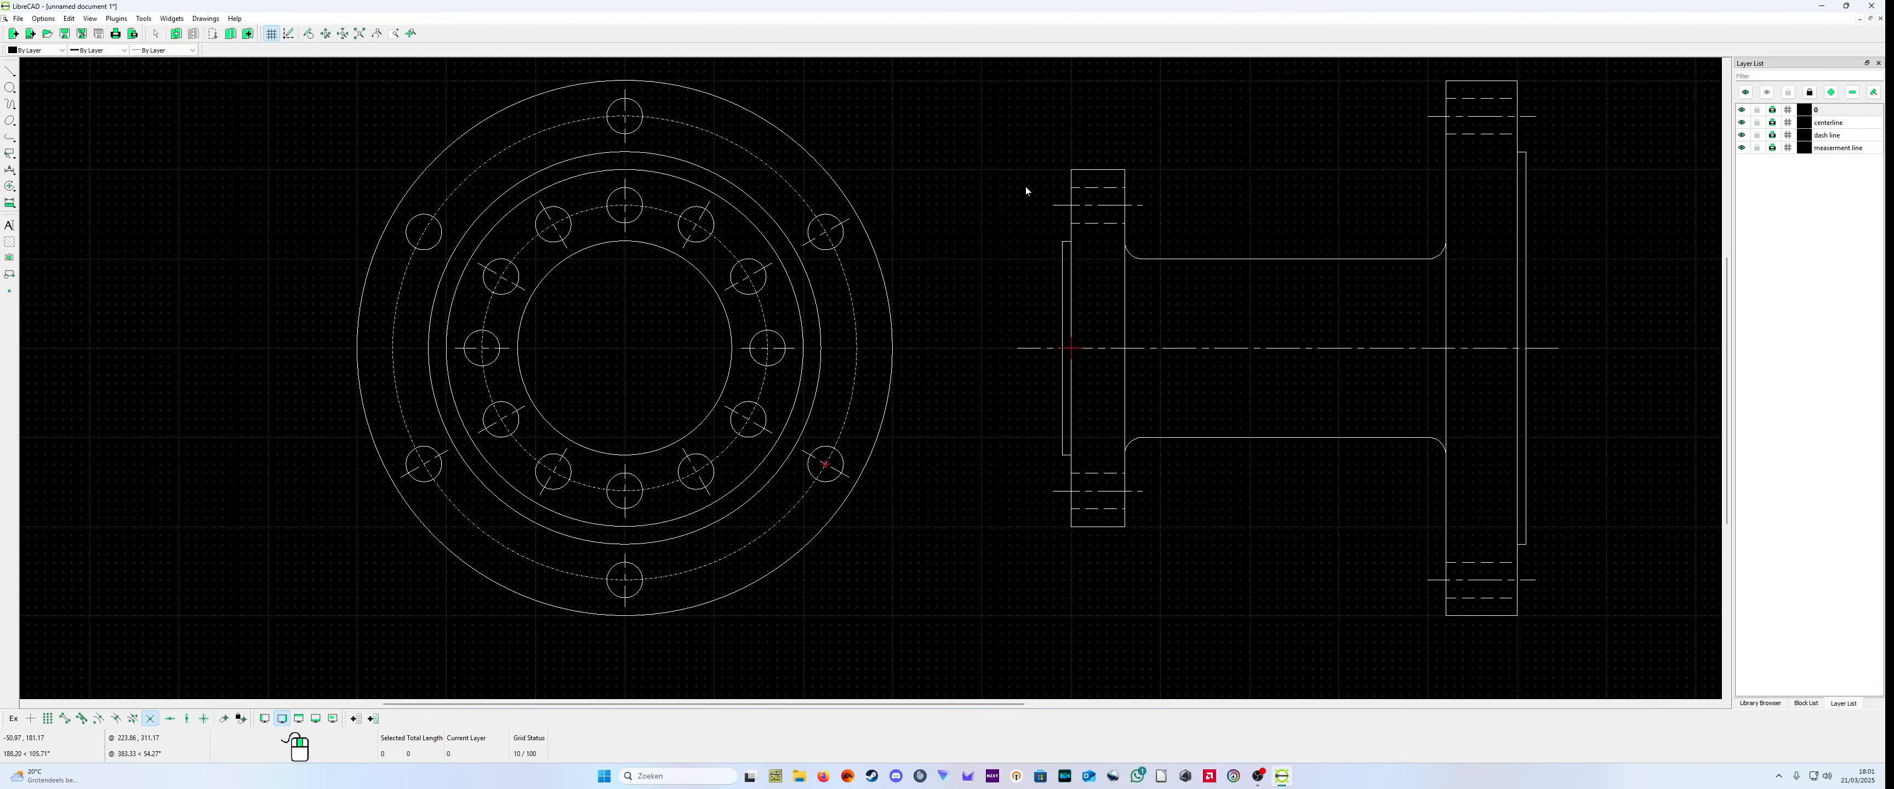
scroll(536, 126, "up", 5)
scroll(880, 289, "down", 4)
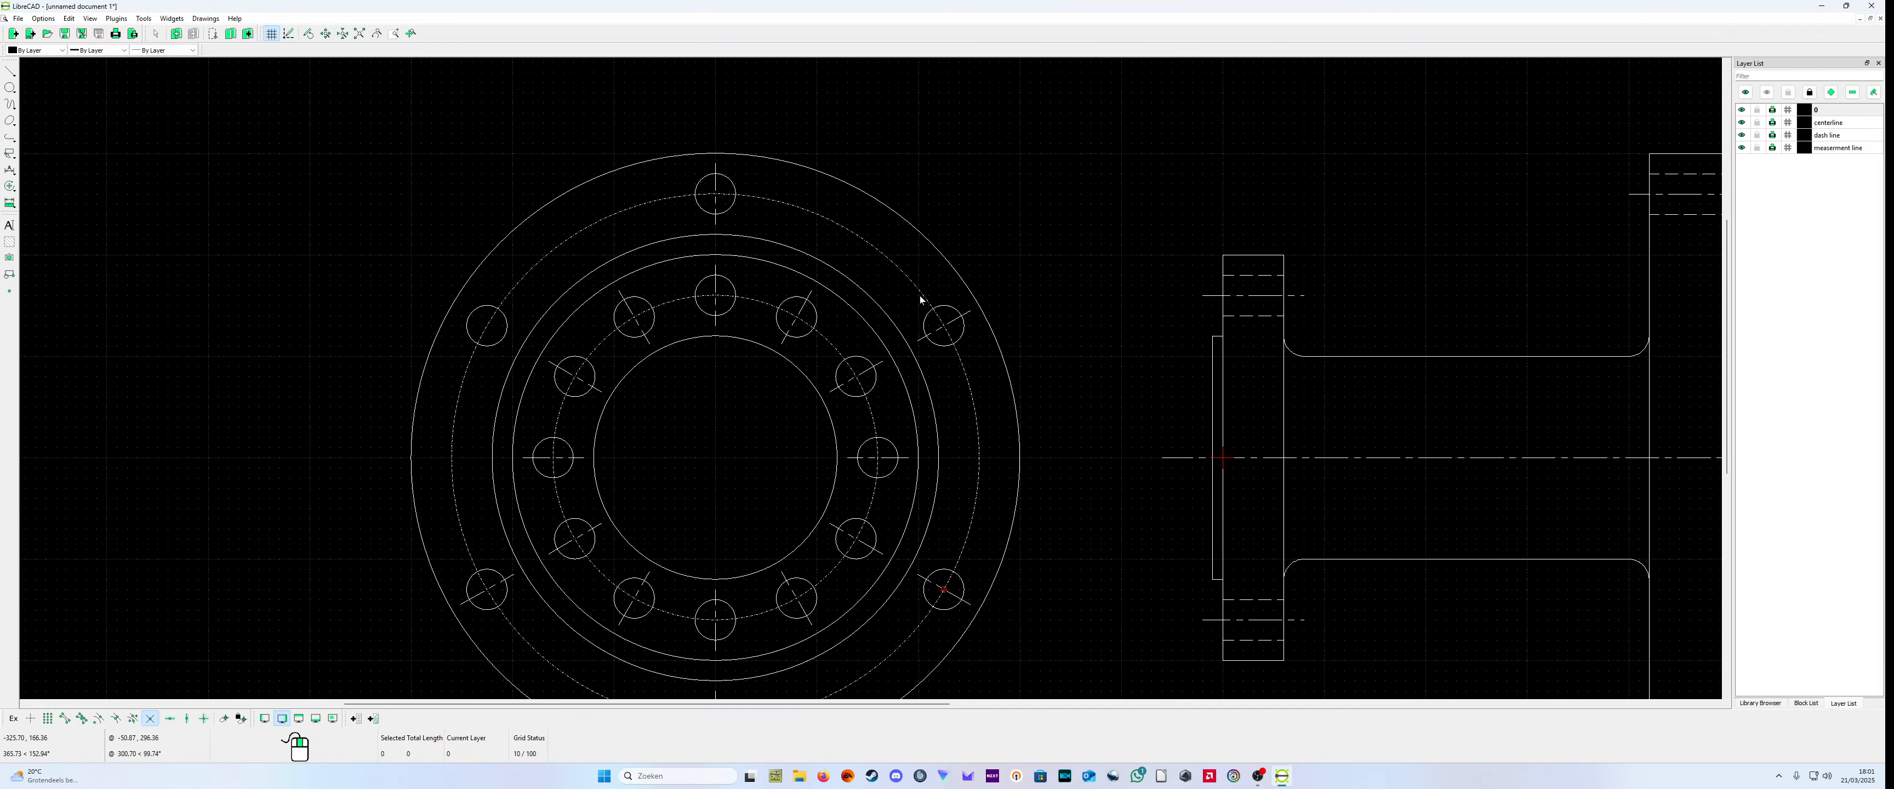
scroll(1286, 315, "down", 2)
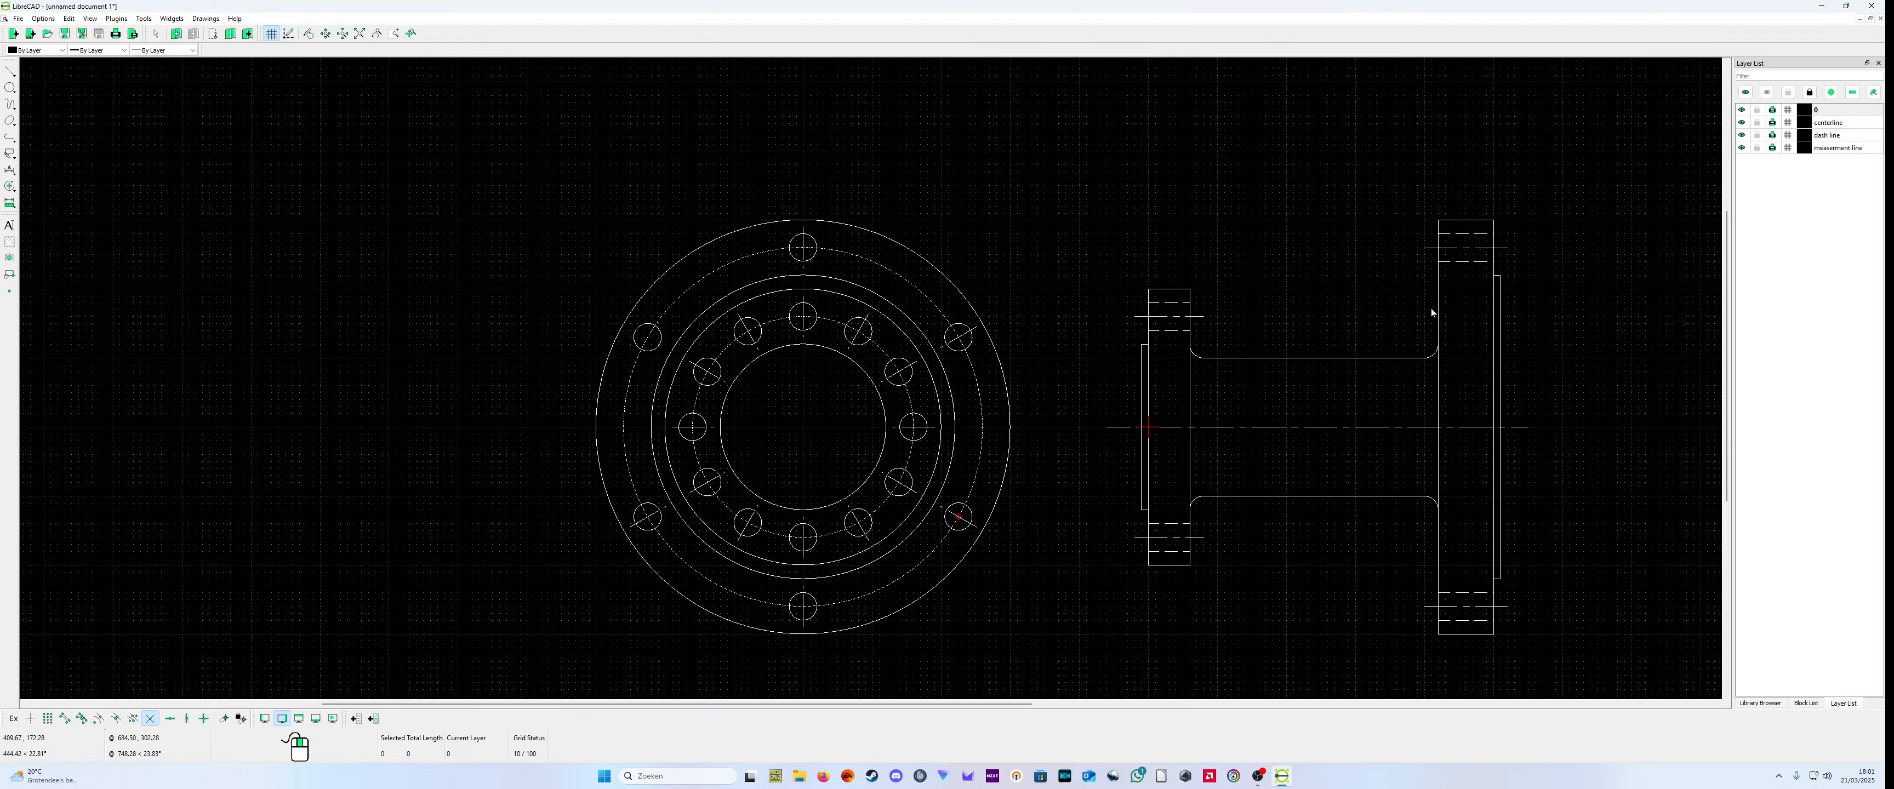
left_click(817, 280)
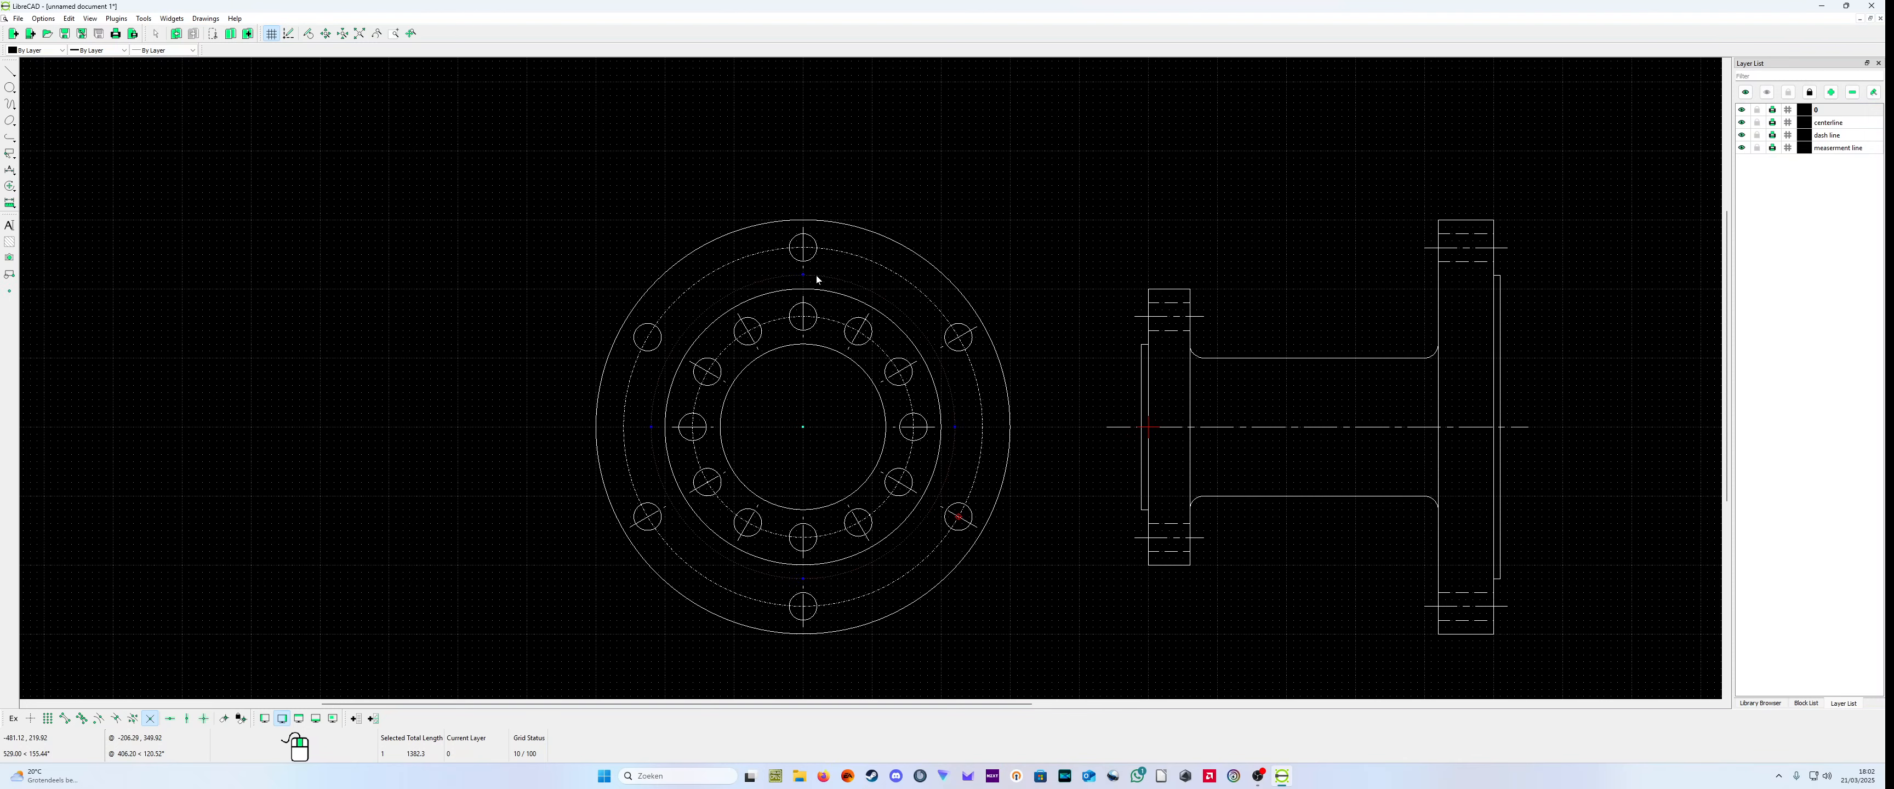
left_click(817, 277)
left_click(817, 277)
left_click(817, 276)
left_click(802, 278)
left_click(802, 279)
left_click(803, 279)
scroll(1601, 360, "down", 4)
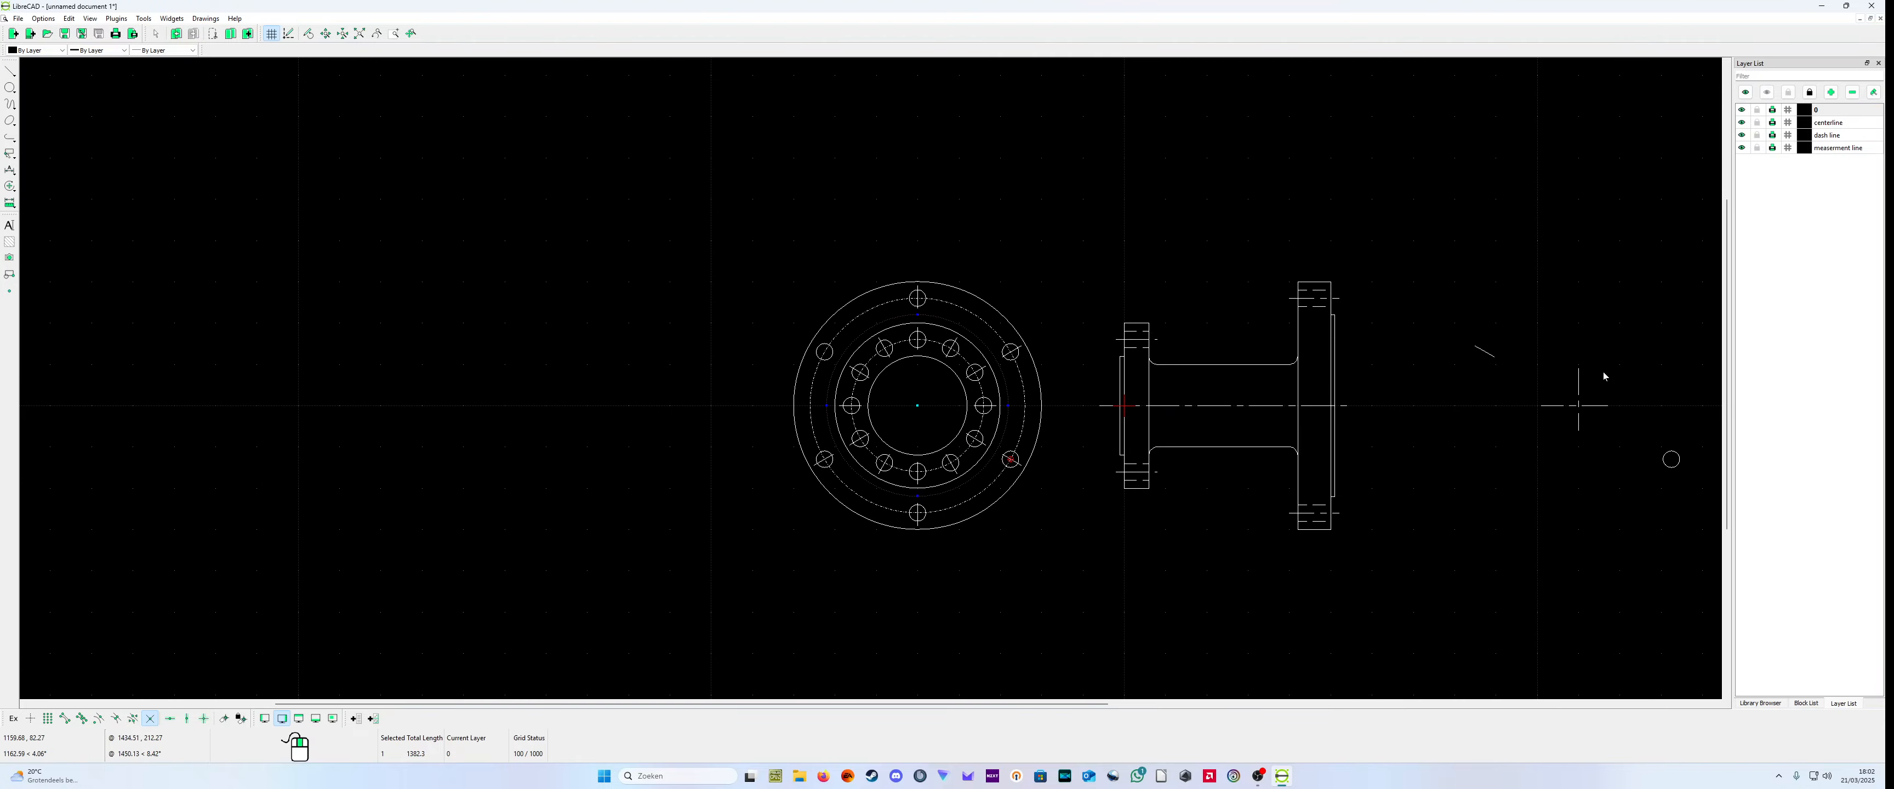
scroll(1580, 401, "up", 2)
scroll(1566, 410, "down", 4)
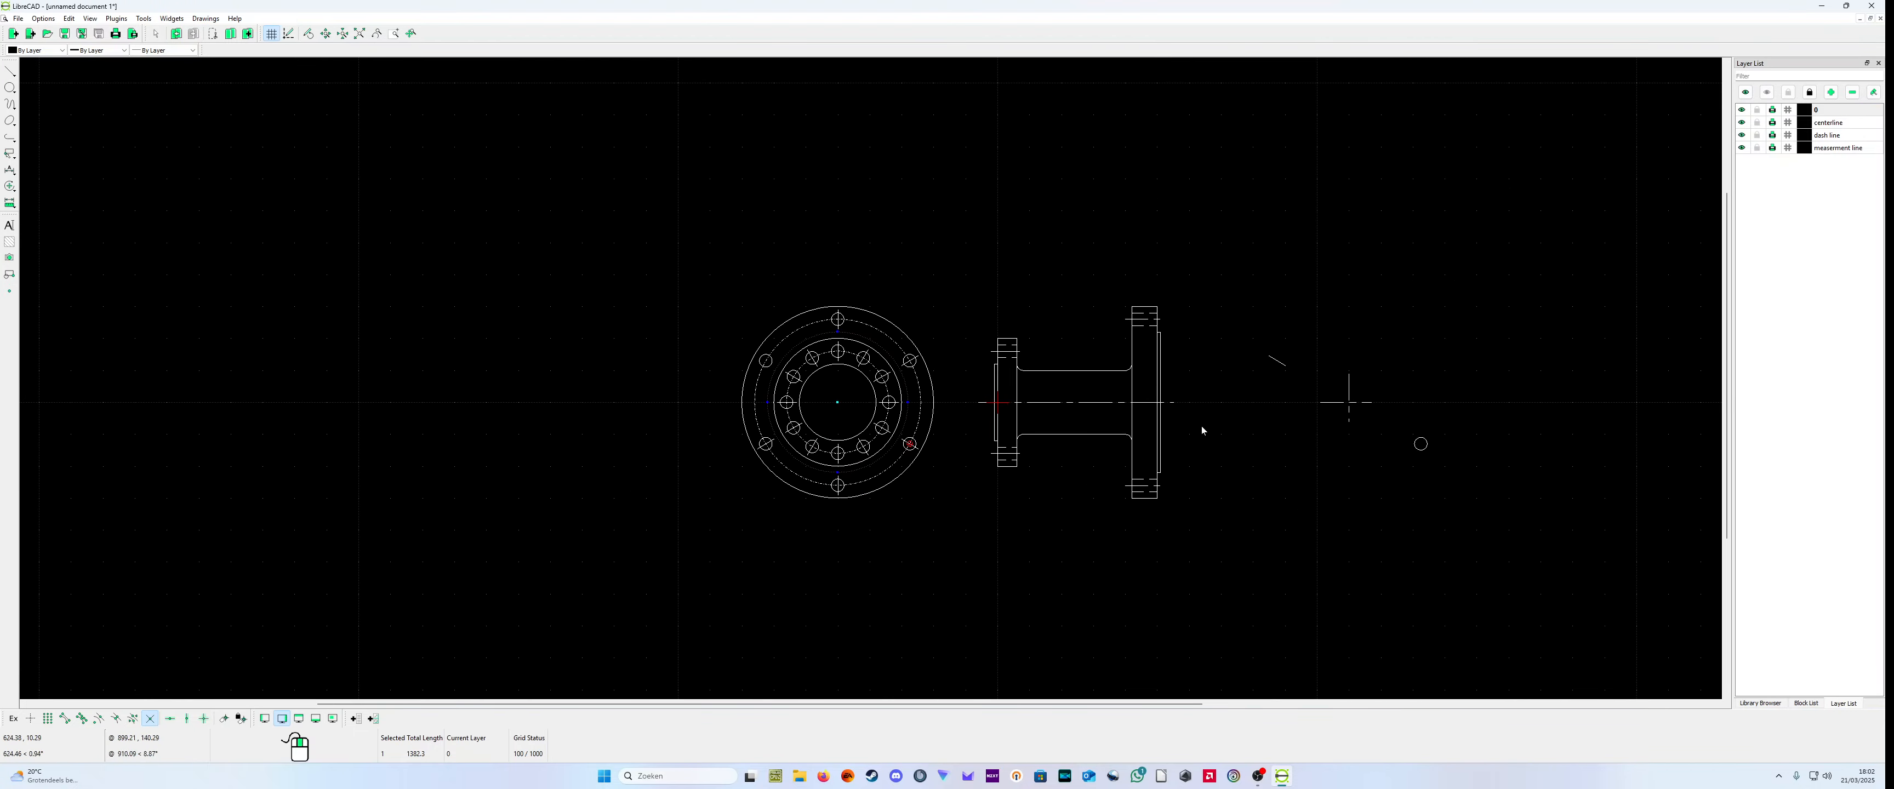
Step: Undo the bolt hole copy and the large flange's move into the combined end view
left_click(47, 19)
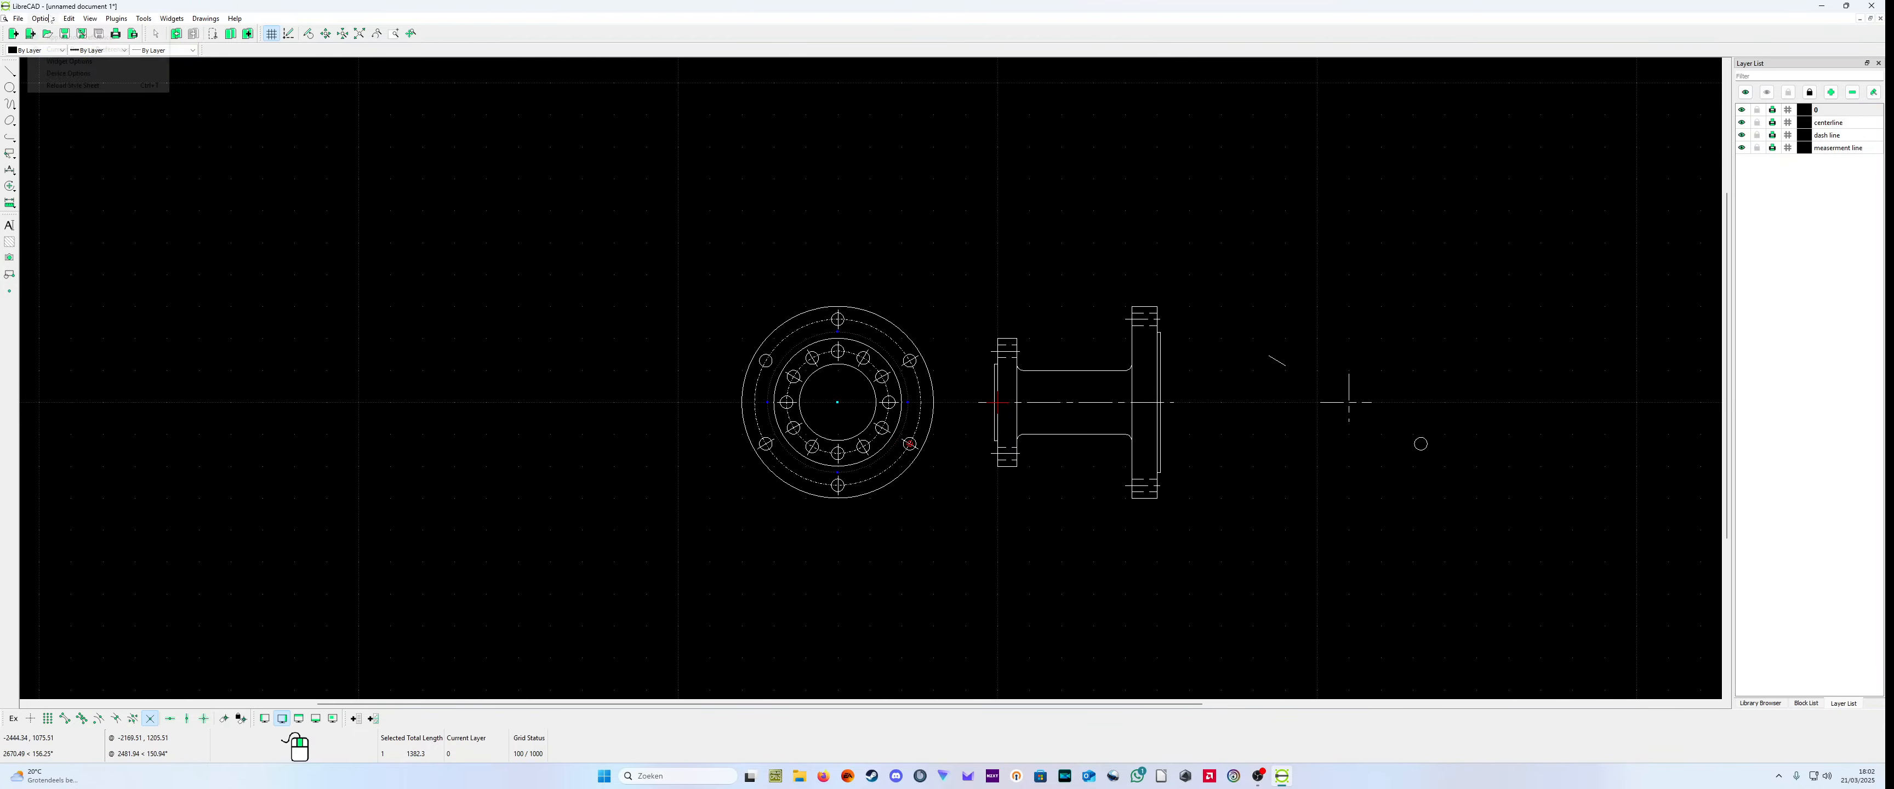
mouse_move(67, 20)
left_click(79, 54)
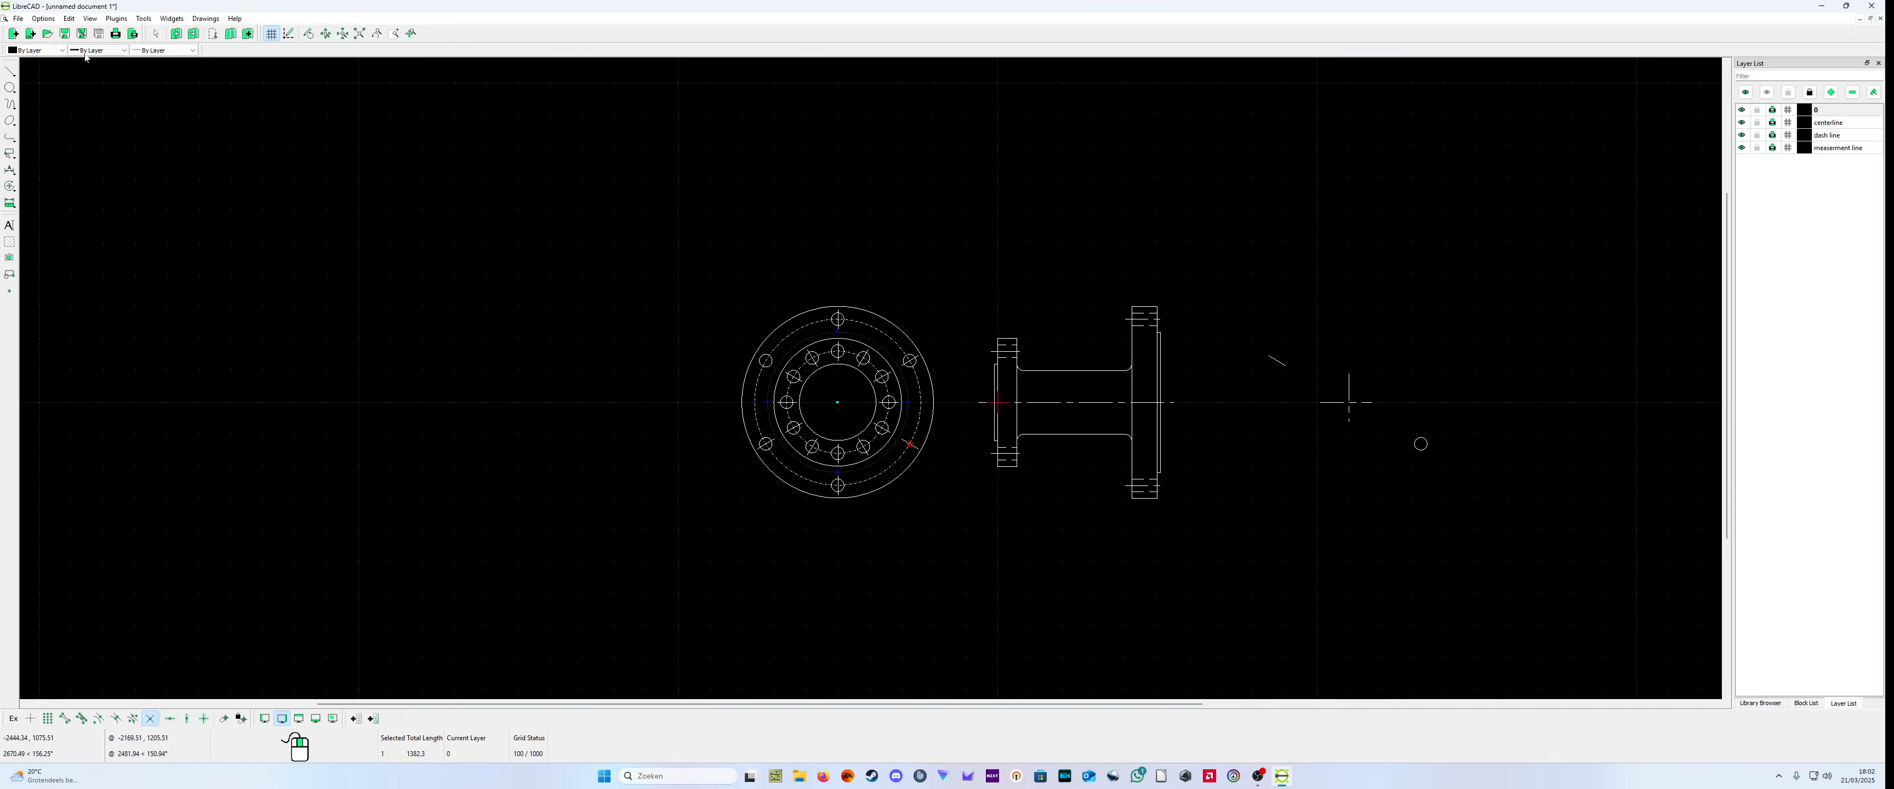
left_click(70, 20)
left_click(81, 54)
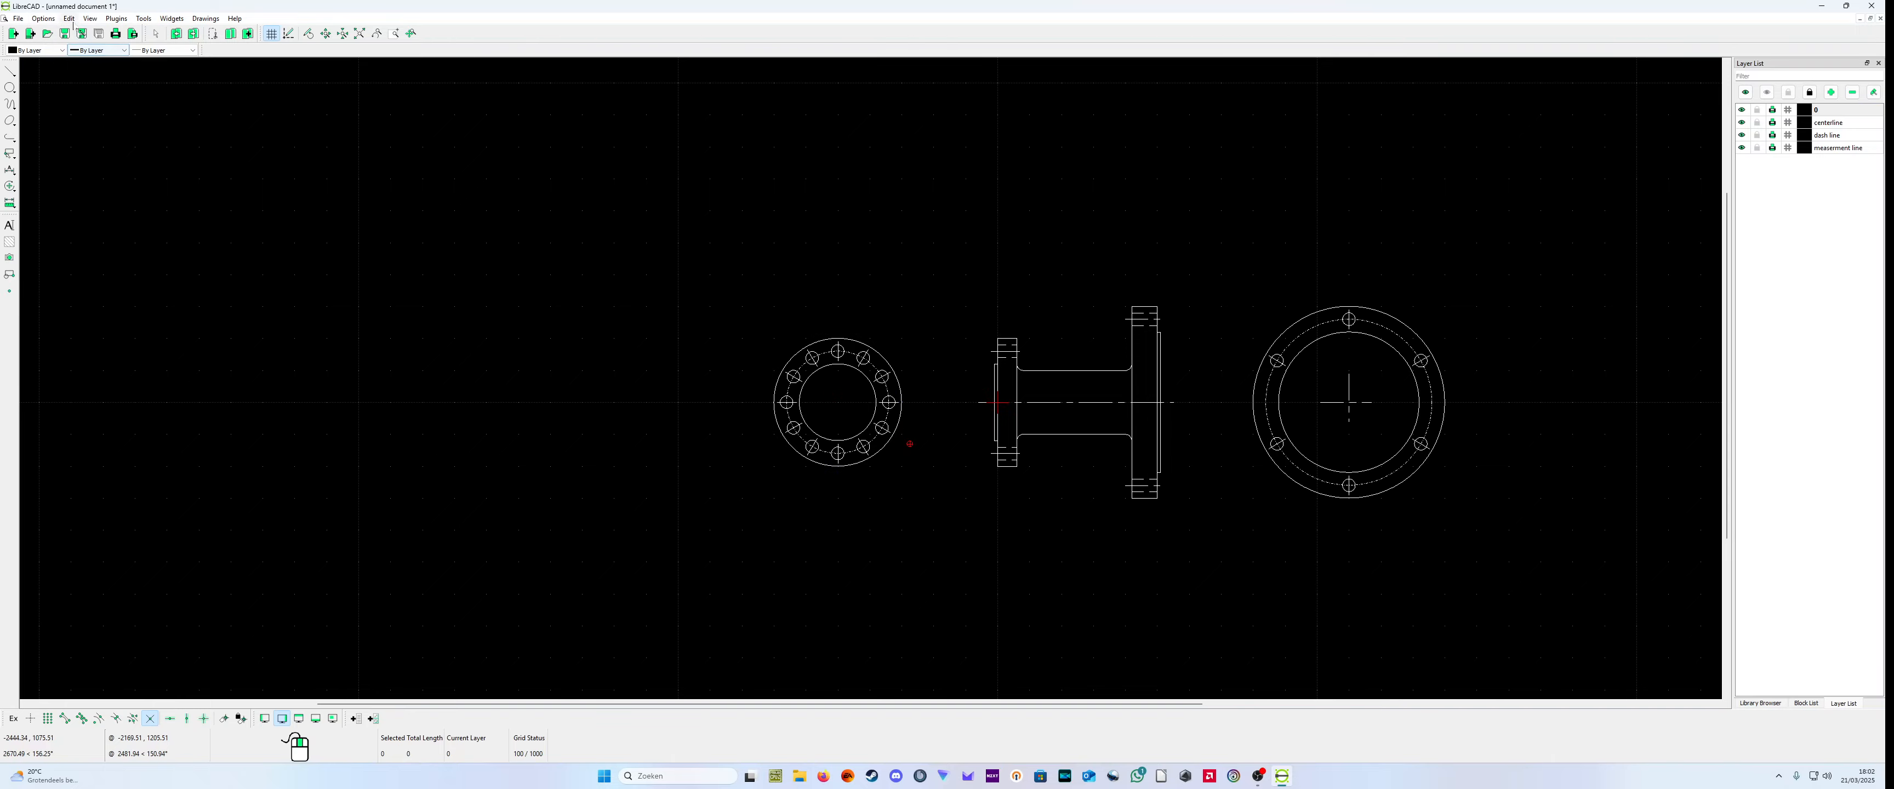
Step: Undo the rotated copies of the small flange's bolt holes and redo them
scroll(1372, 461, "up", 5)
scroll(1405, 457, "down", 3)
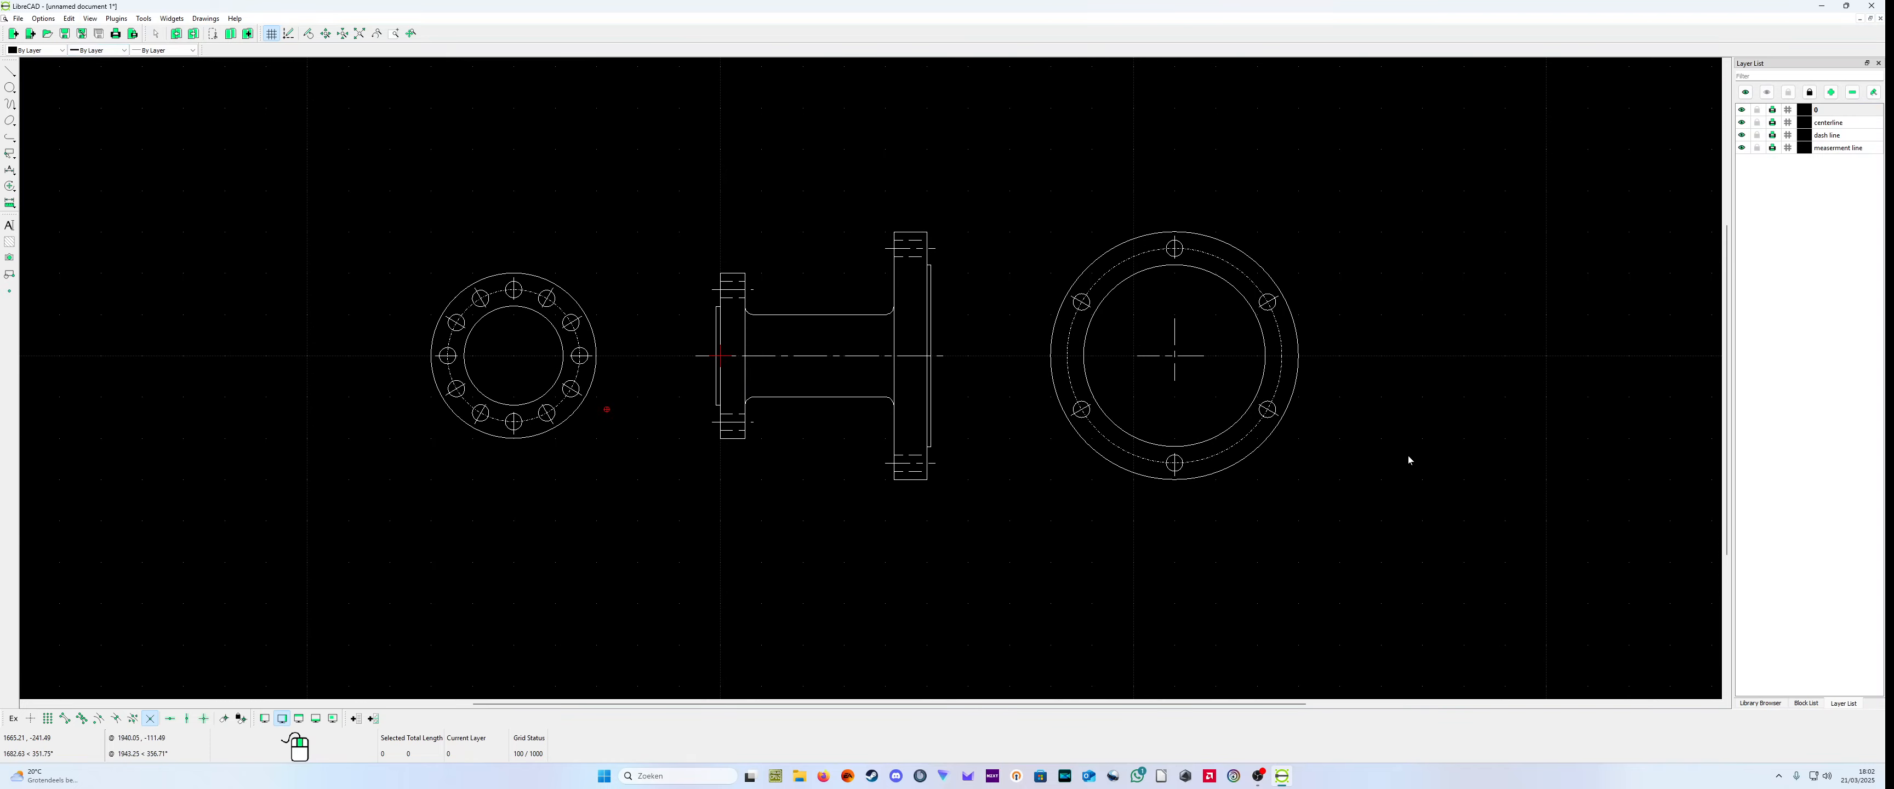
left_click(67, 19)
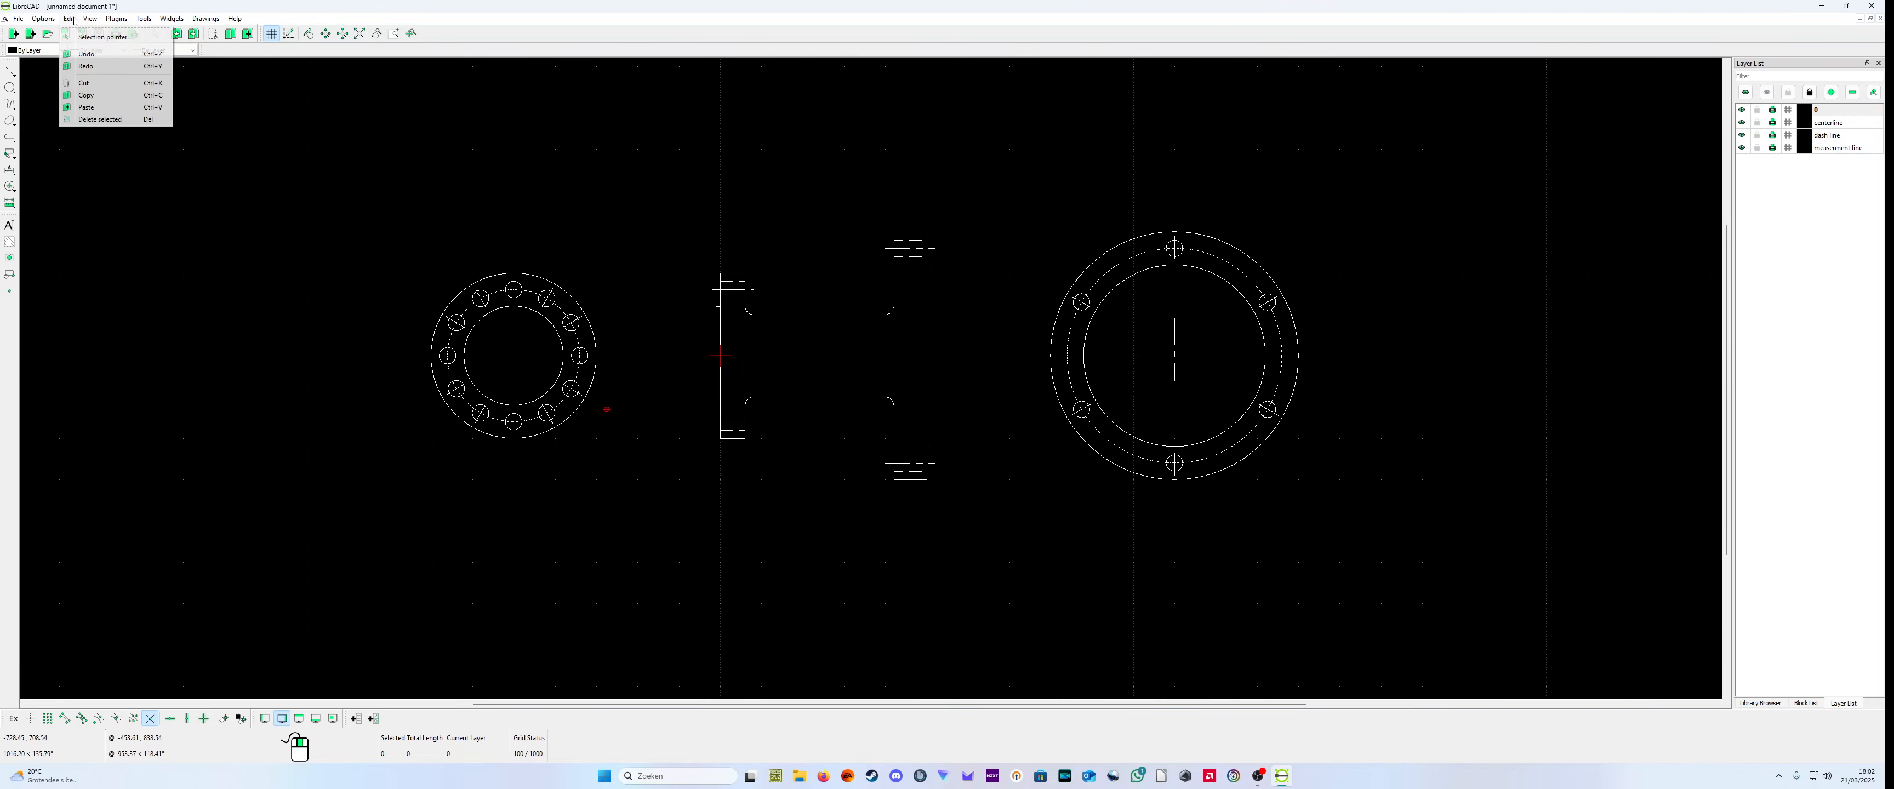
left_click(86, 55)
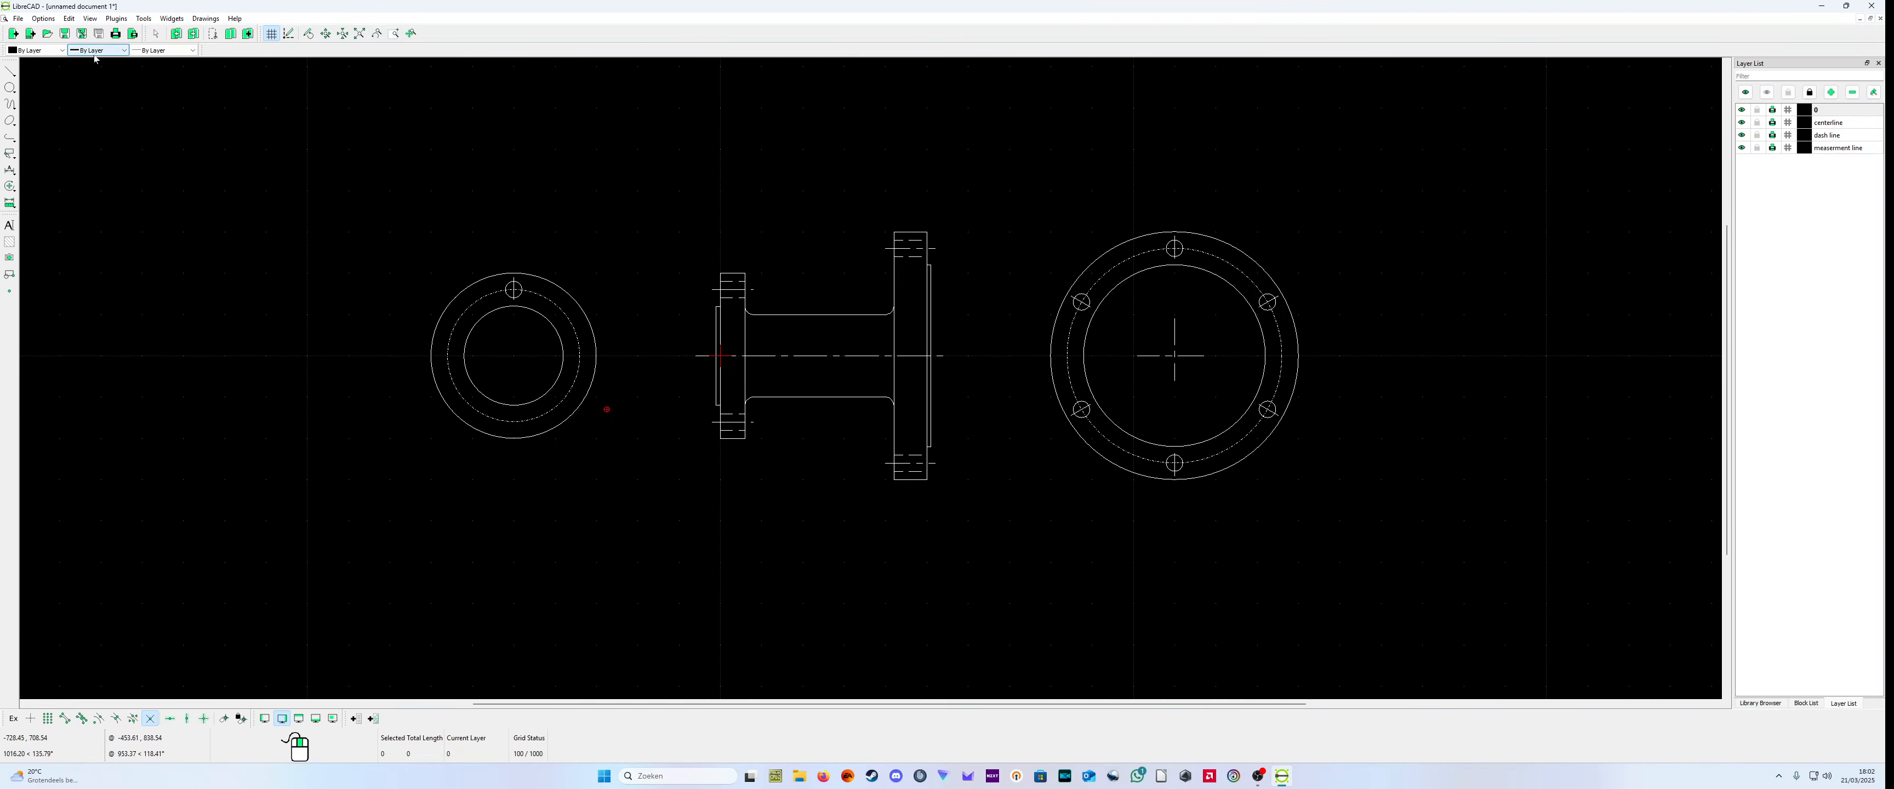
left_click(68, 19)
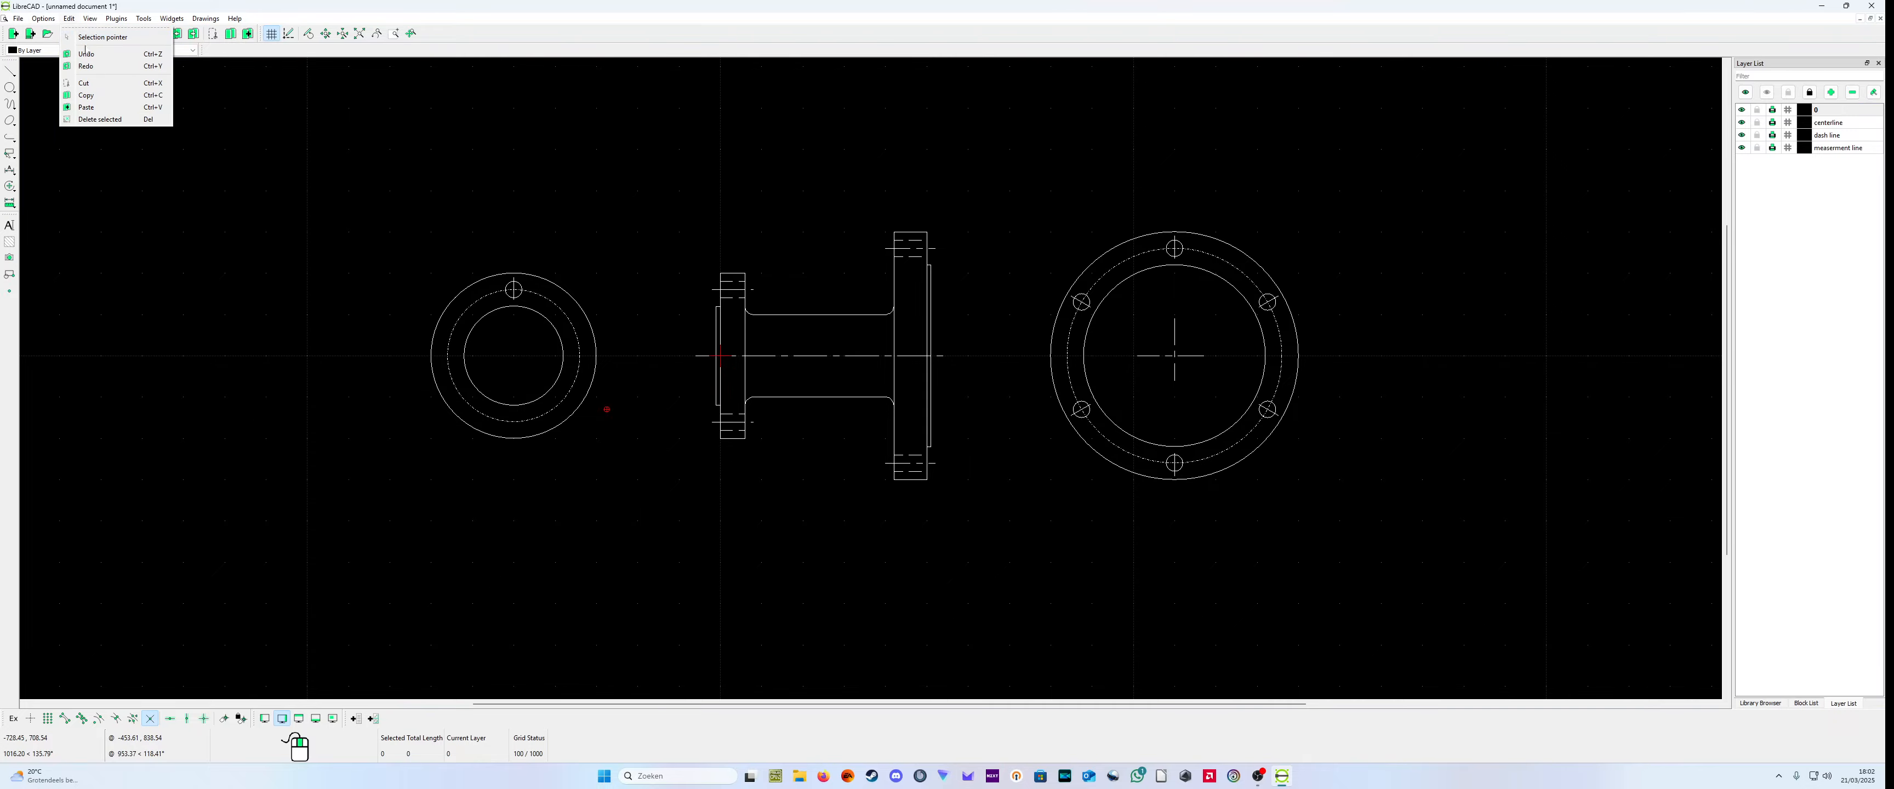
left_click(87, 67)
Step: Copy the large flange's complete end view from its center at (1100,0) to (-500,0) over the small flange, keeping the original
scroll(1138, 376, "up", 2)
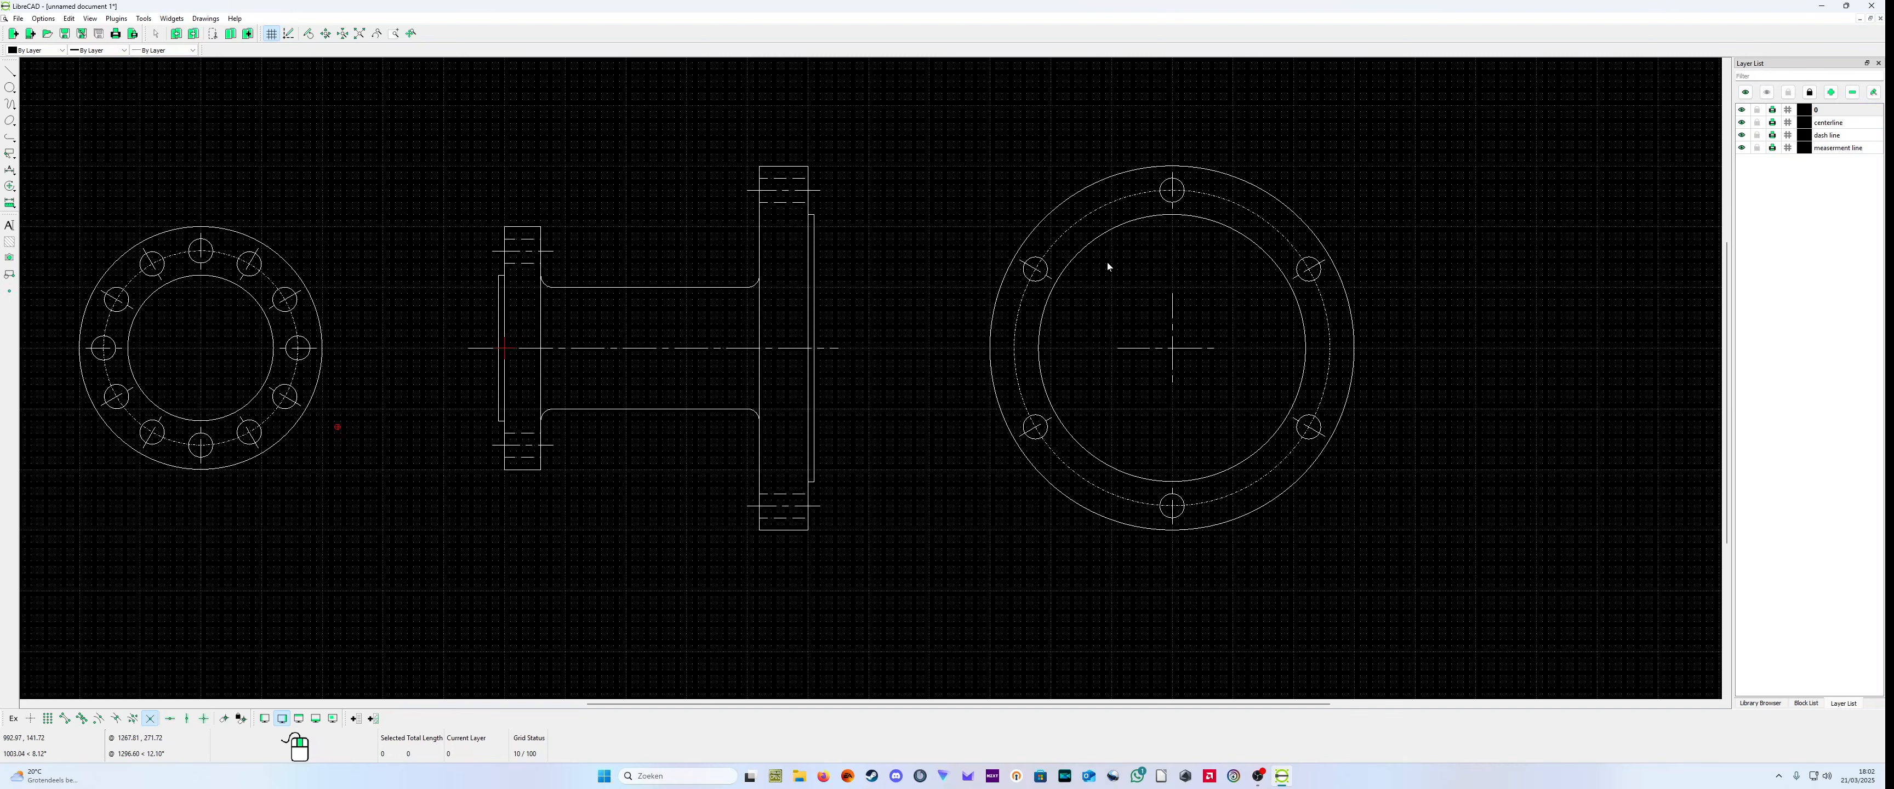
left_click(1086, 255)
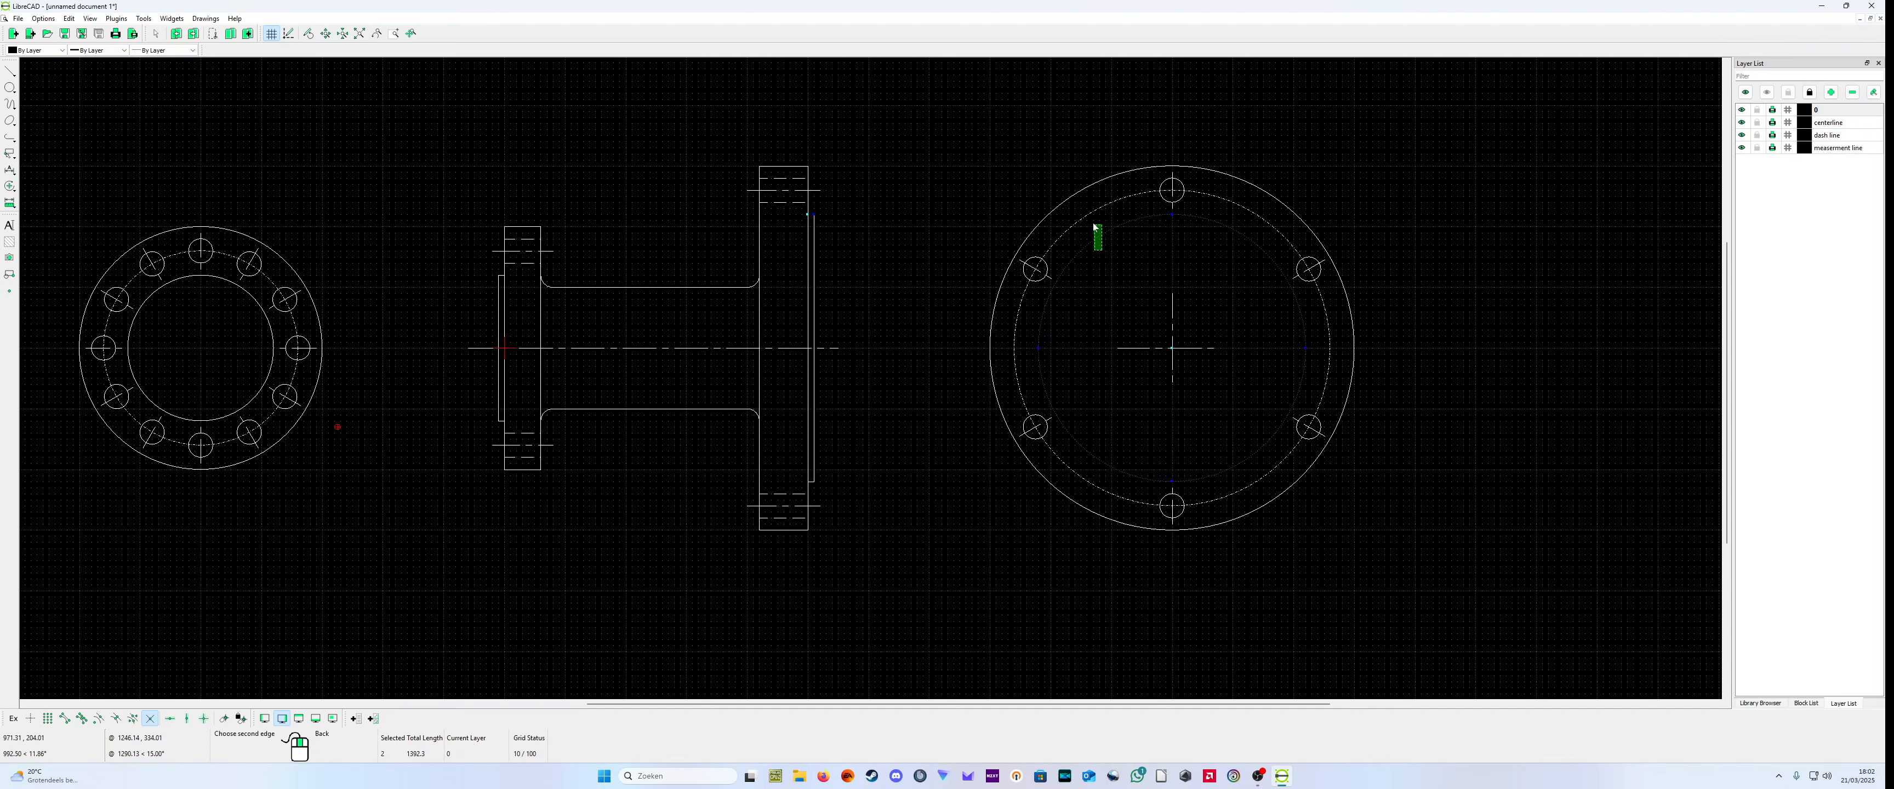
left_click(1111, 234)
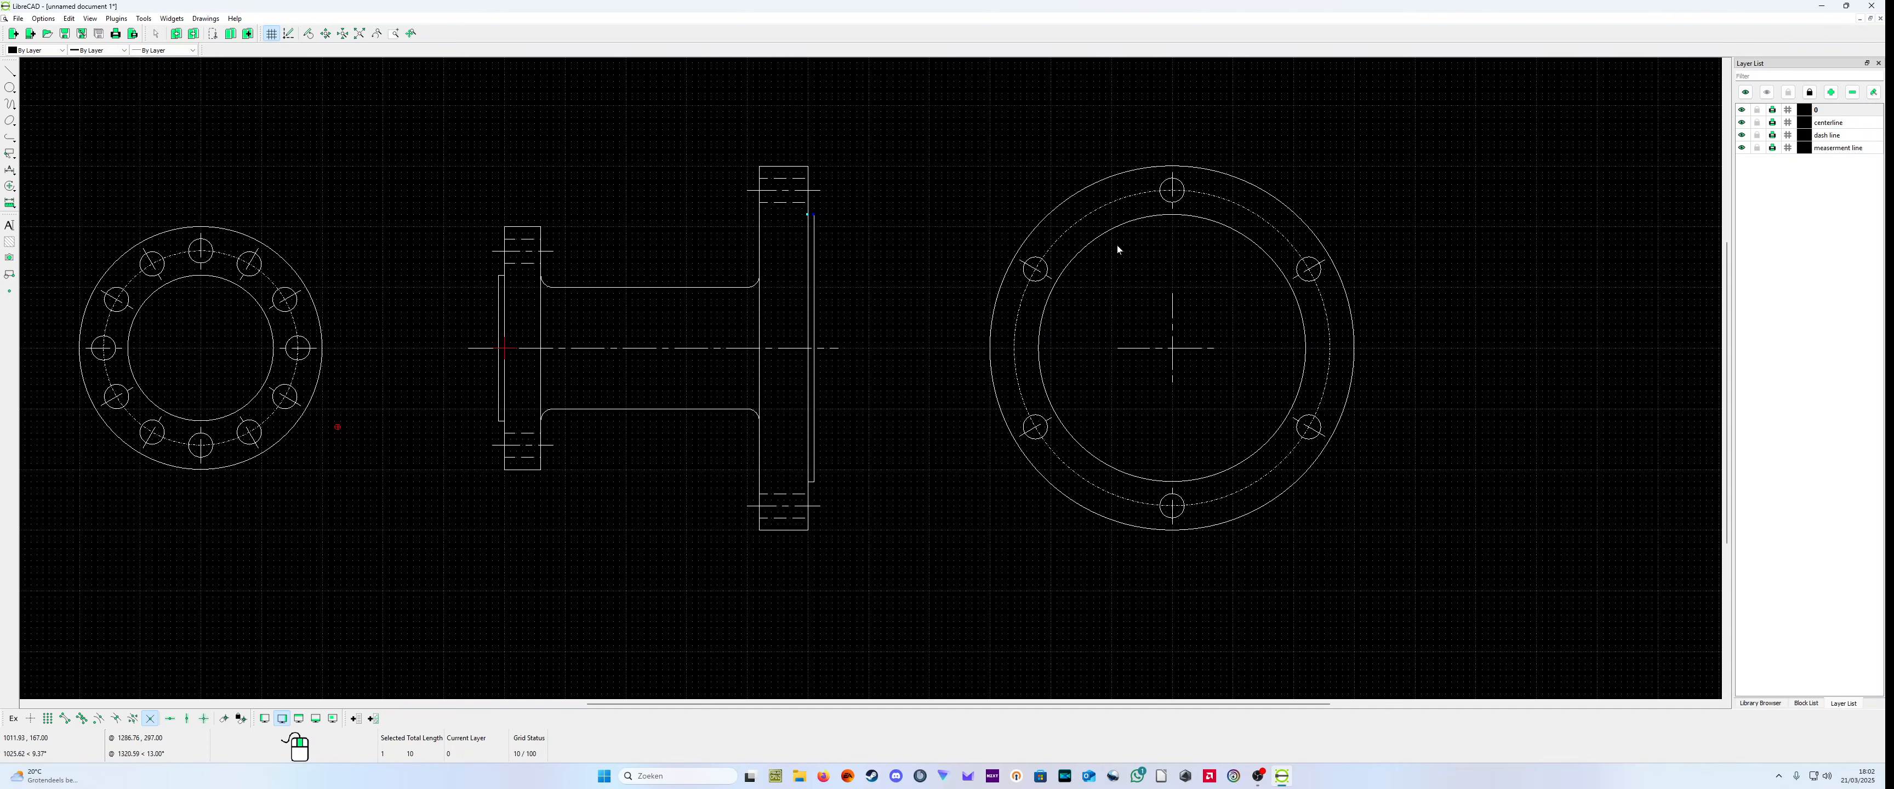
left_click_drag(943, 153, 1435, 554)
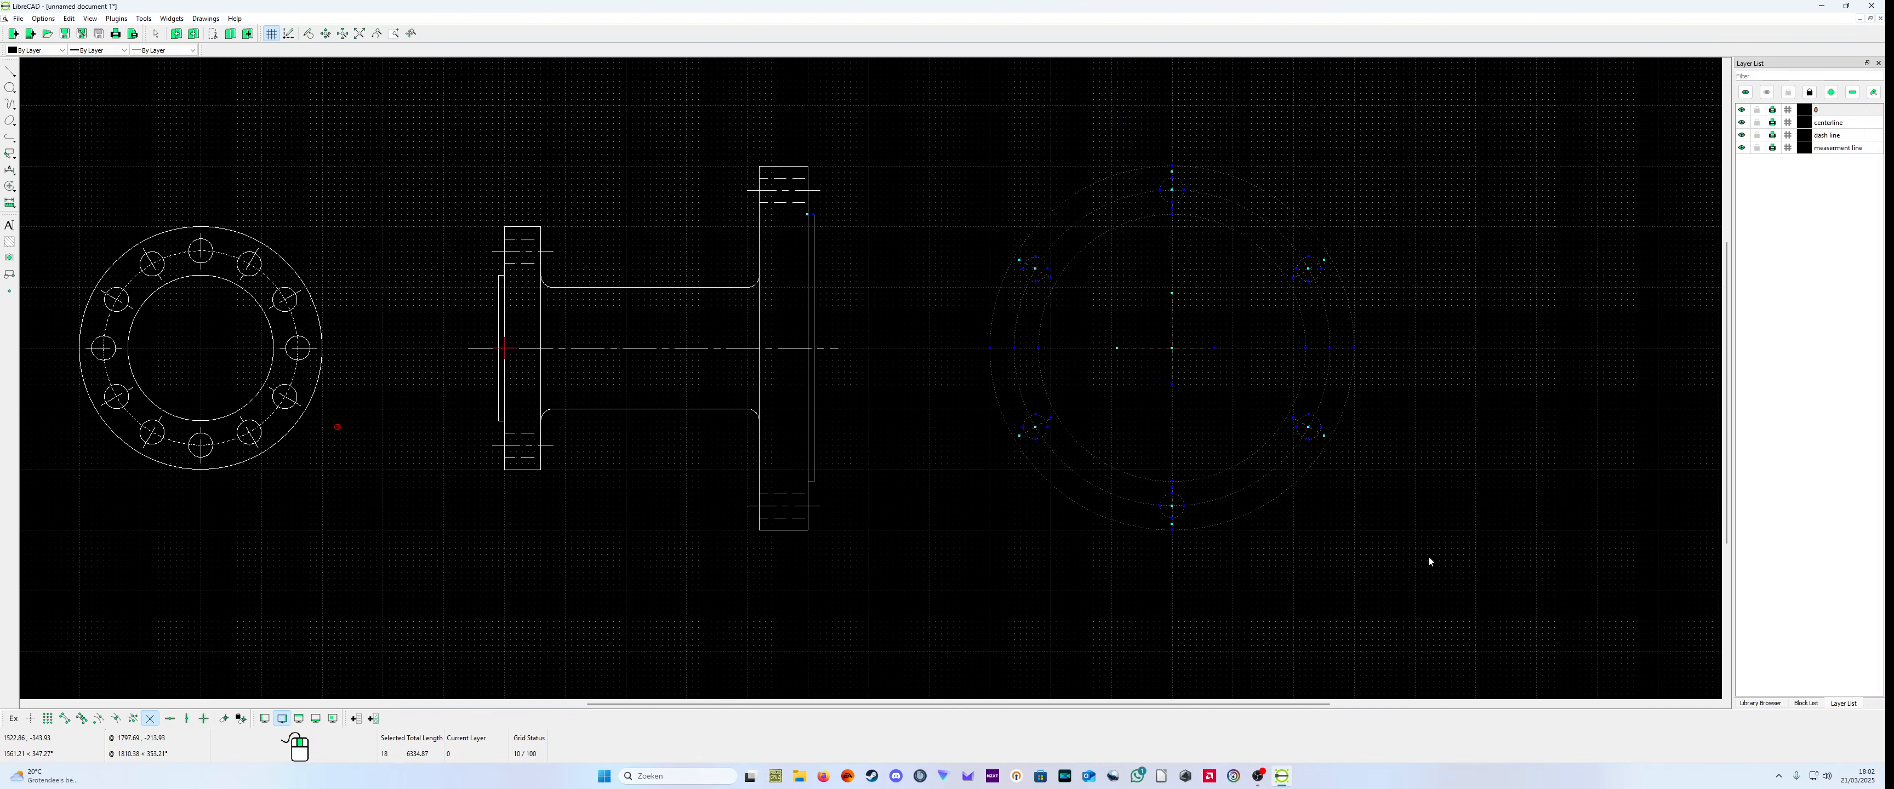
right_click(1434, 552)
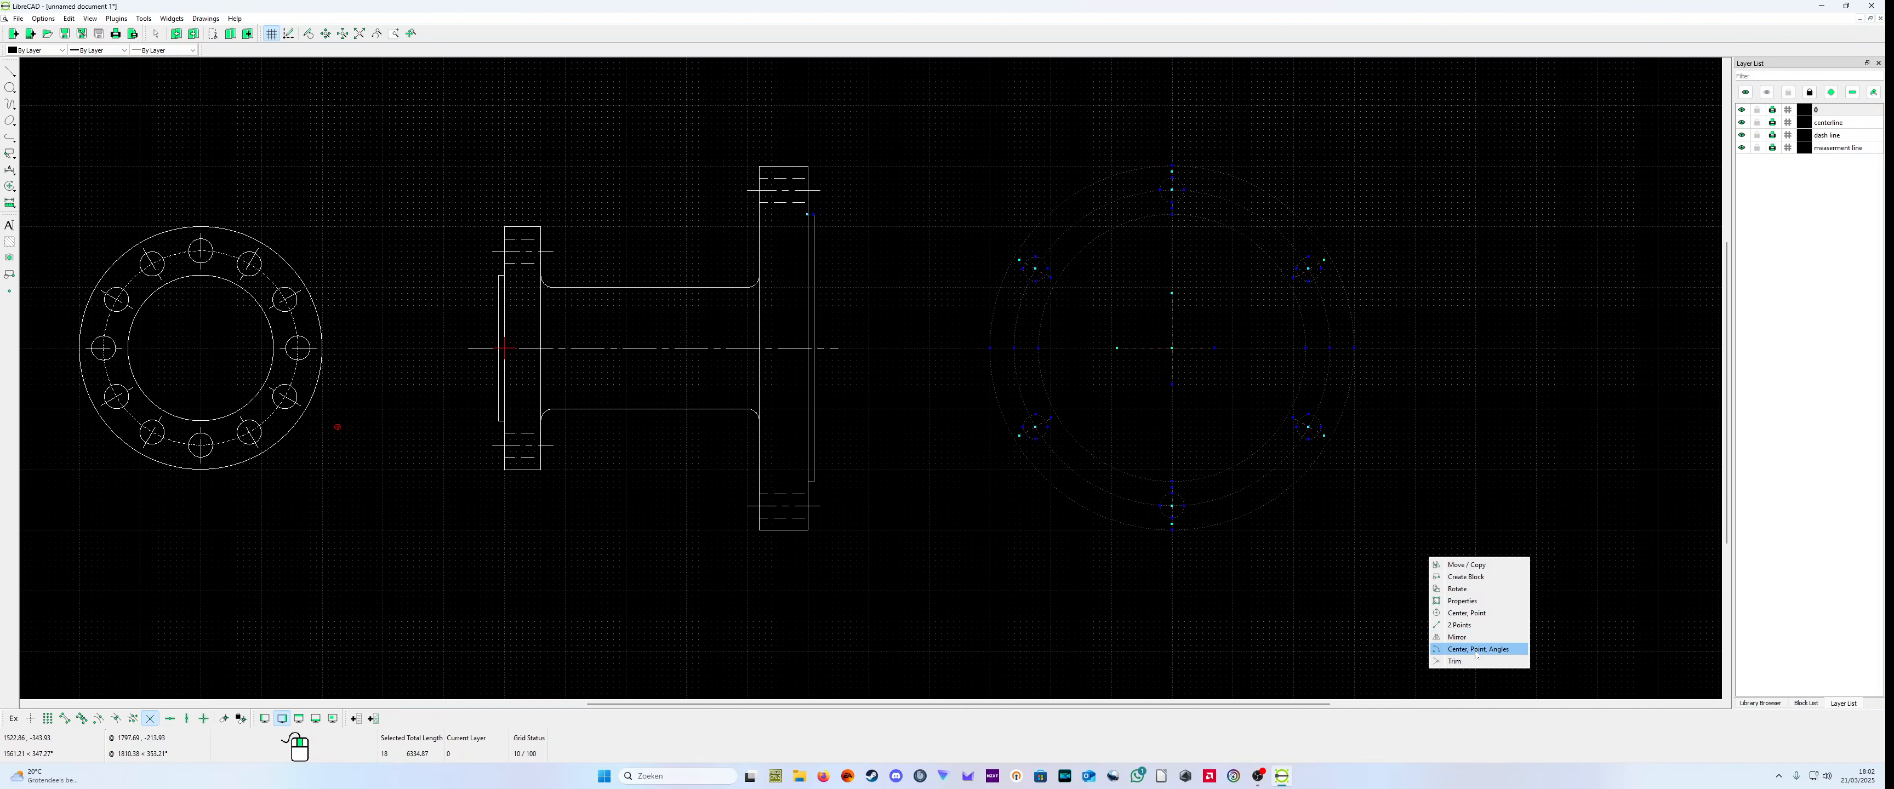
left_click(1470, 564)
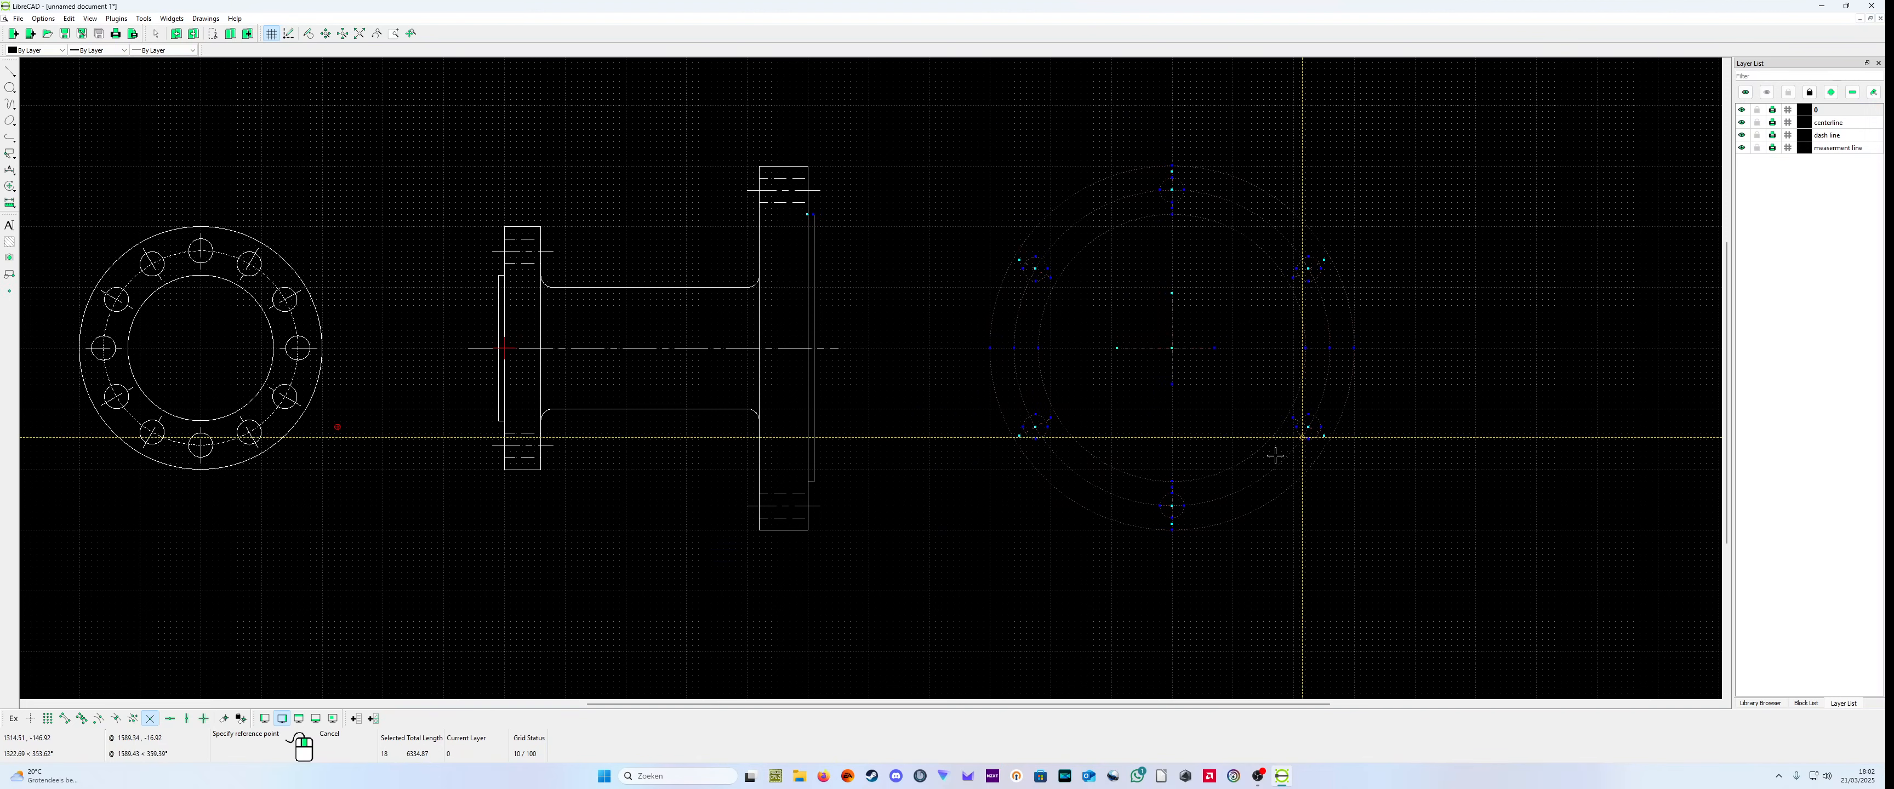
left_click(1172, 349)
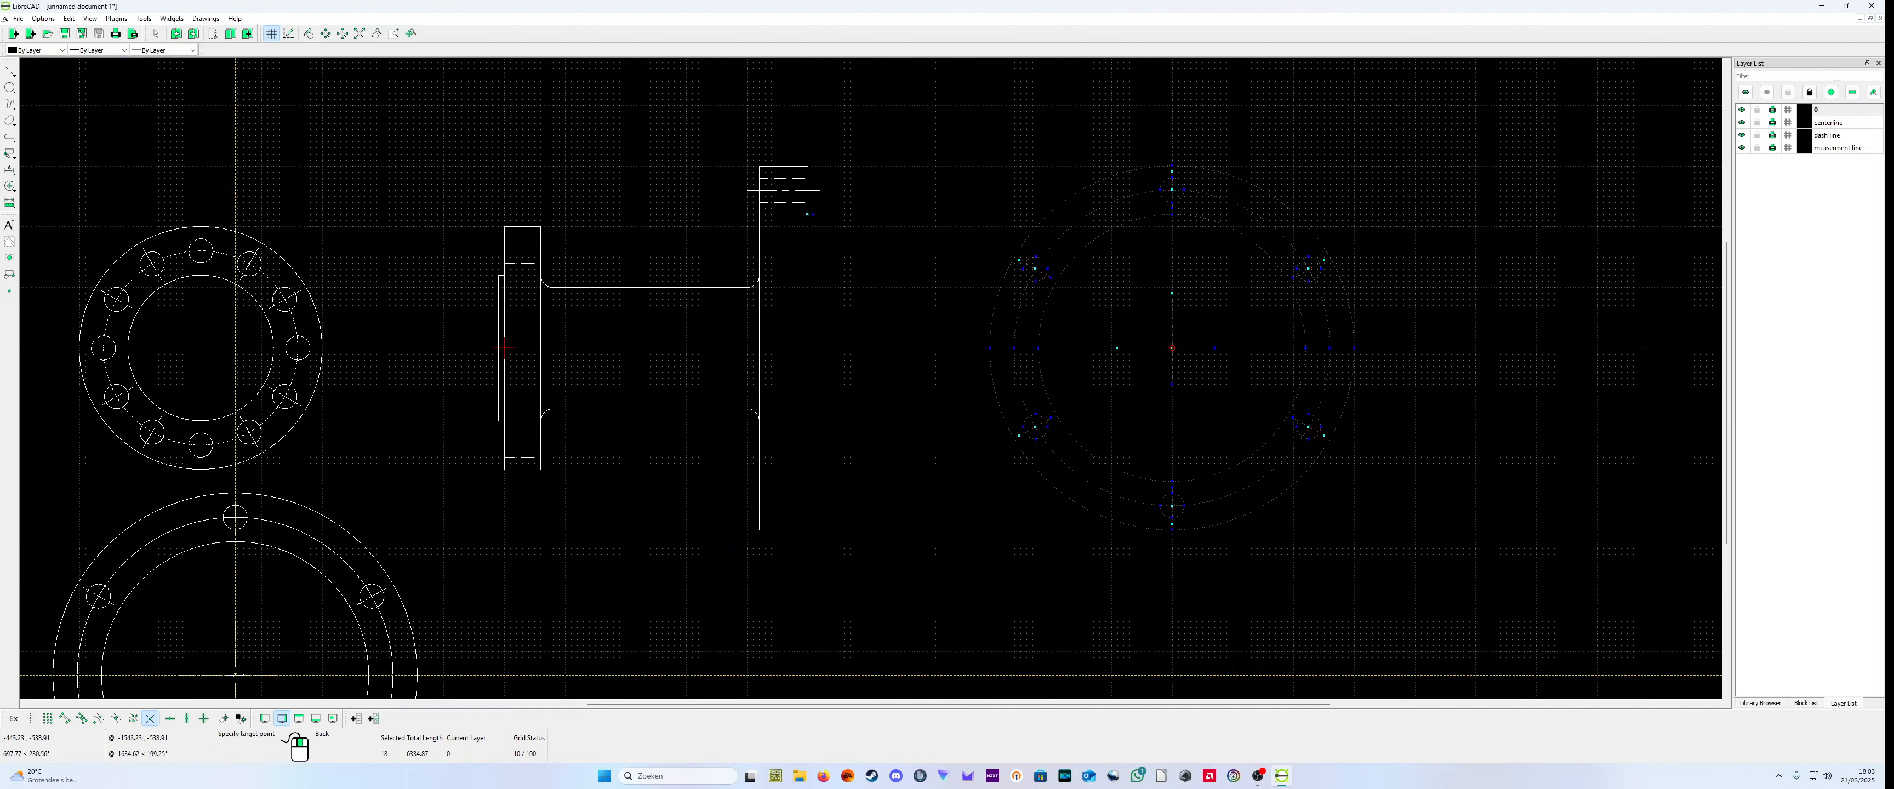
left_click(47, 719)
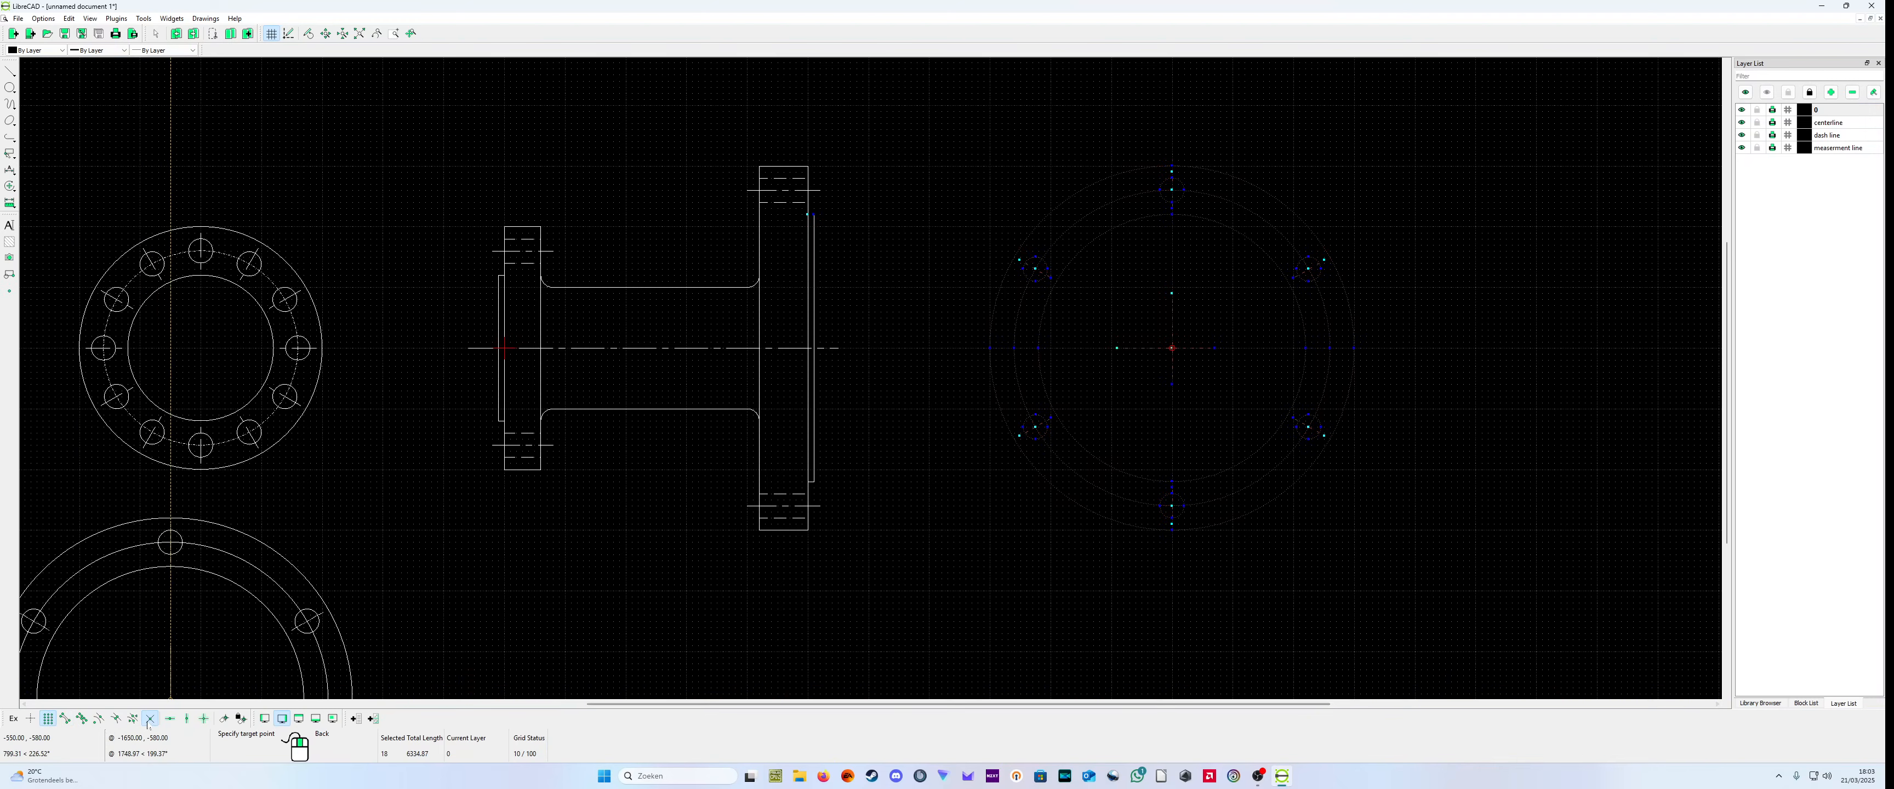
left_click(201, 348)
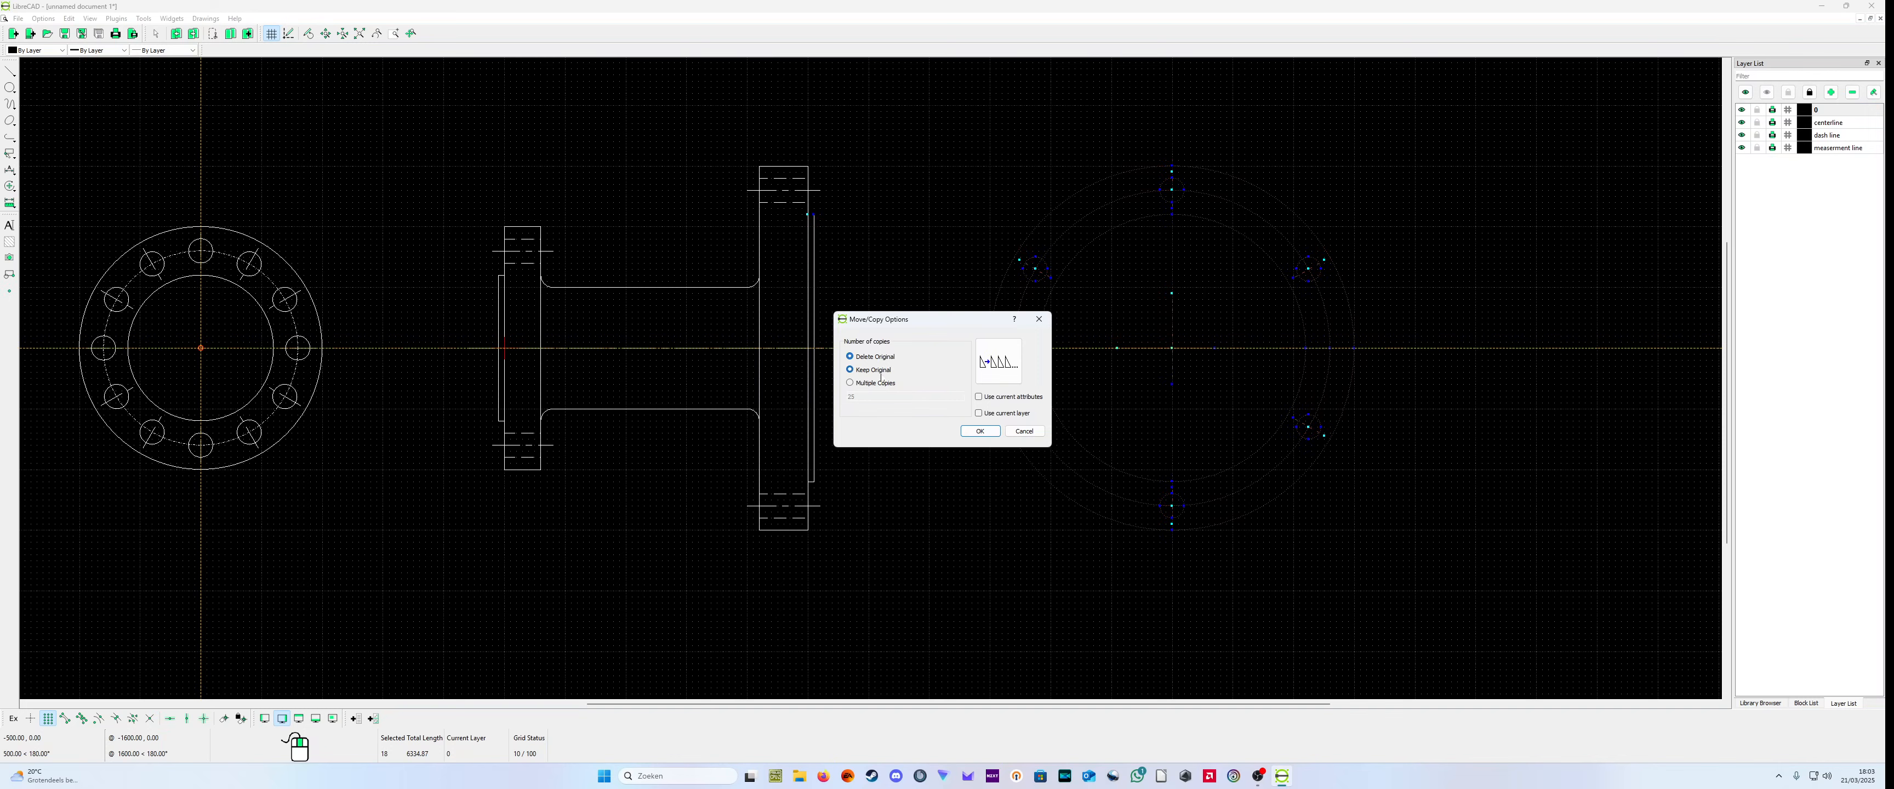
left_click(979, 431)
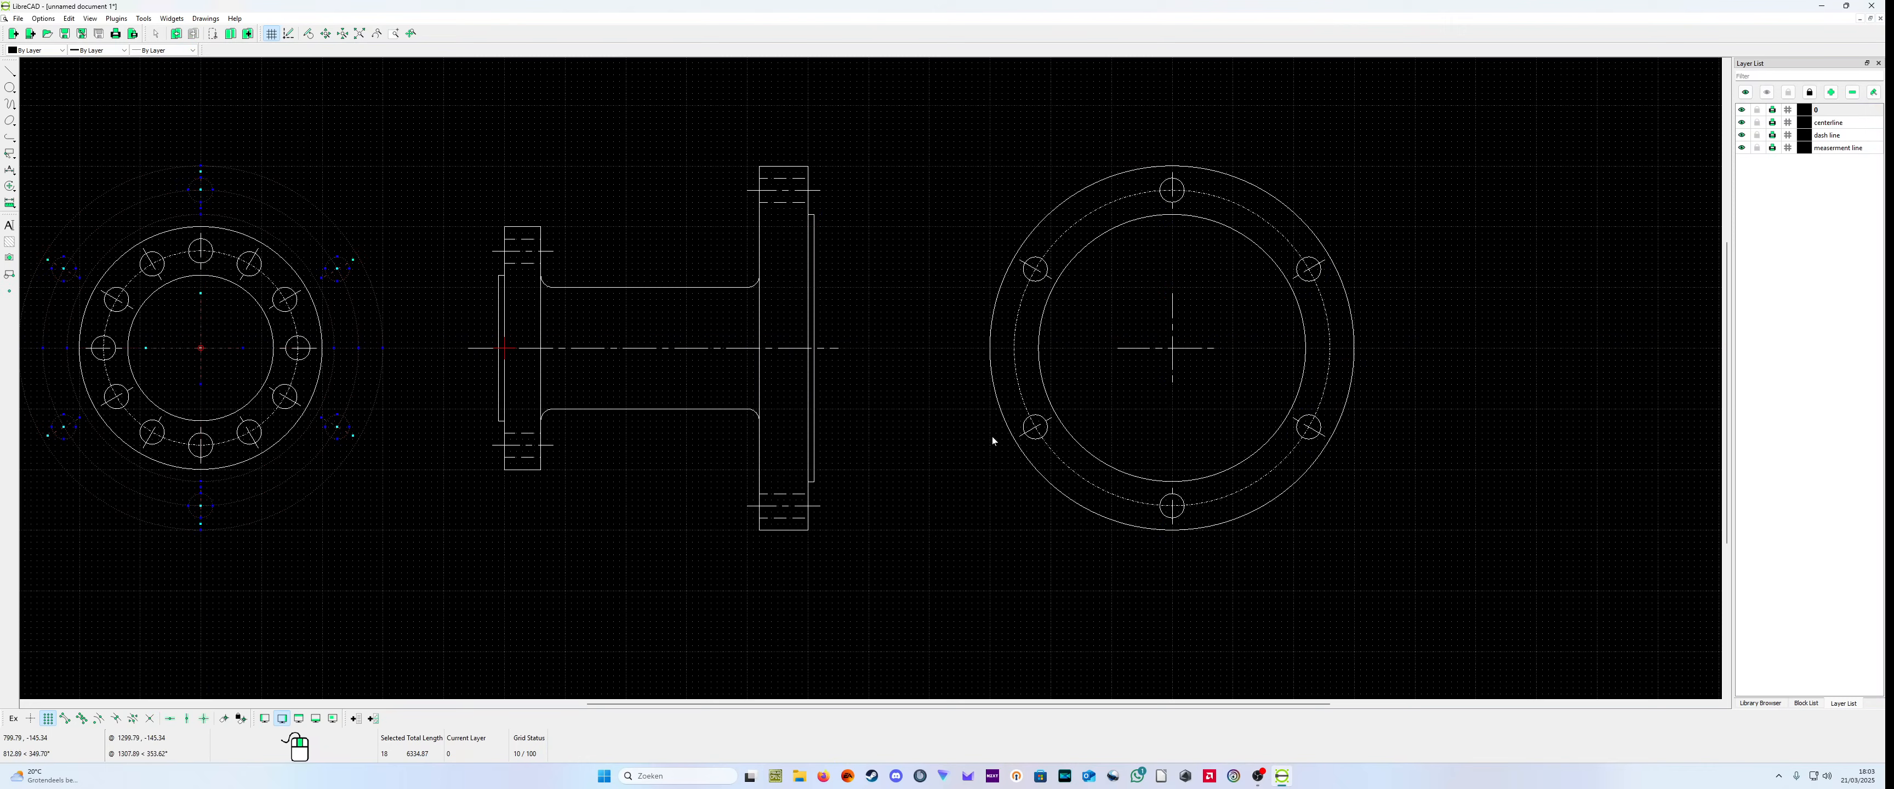
scroll(821, 402, "down", 2)
scroll(351, 372, "up", 3)
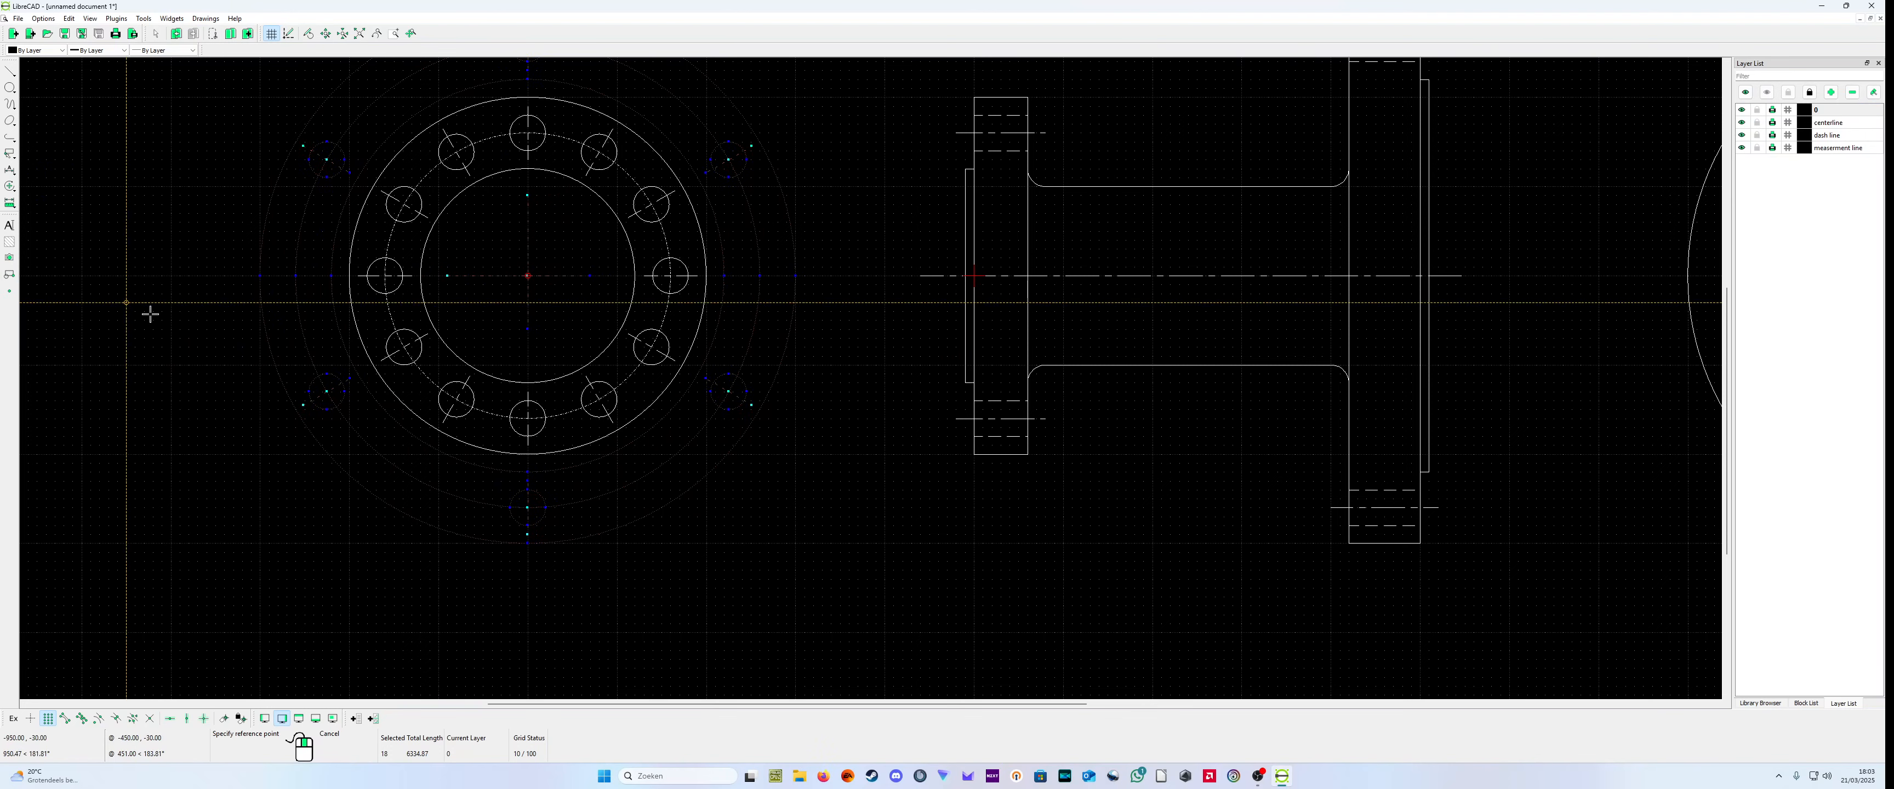
right_click(240, 464)
right_click(254, 462)
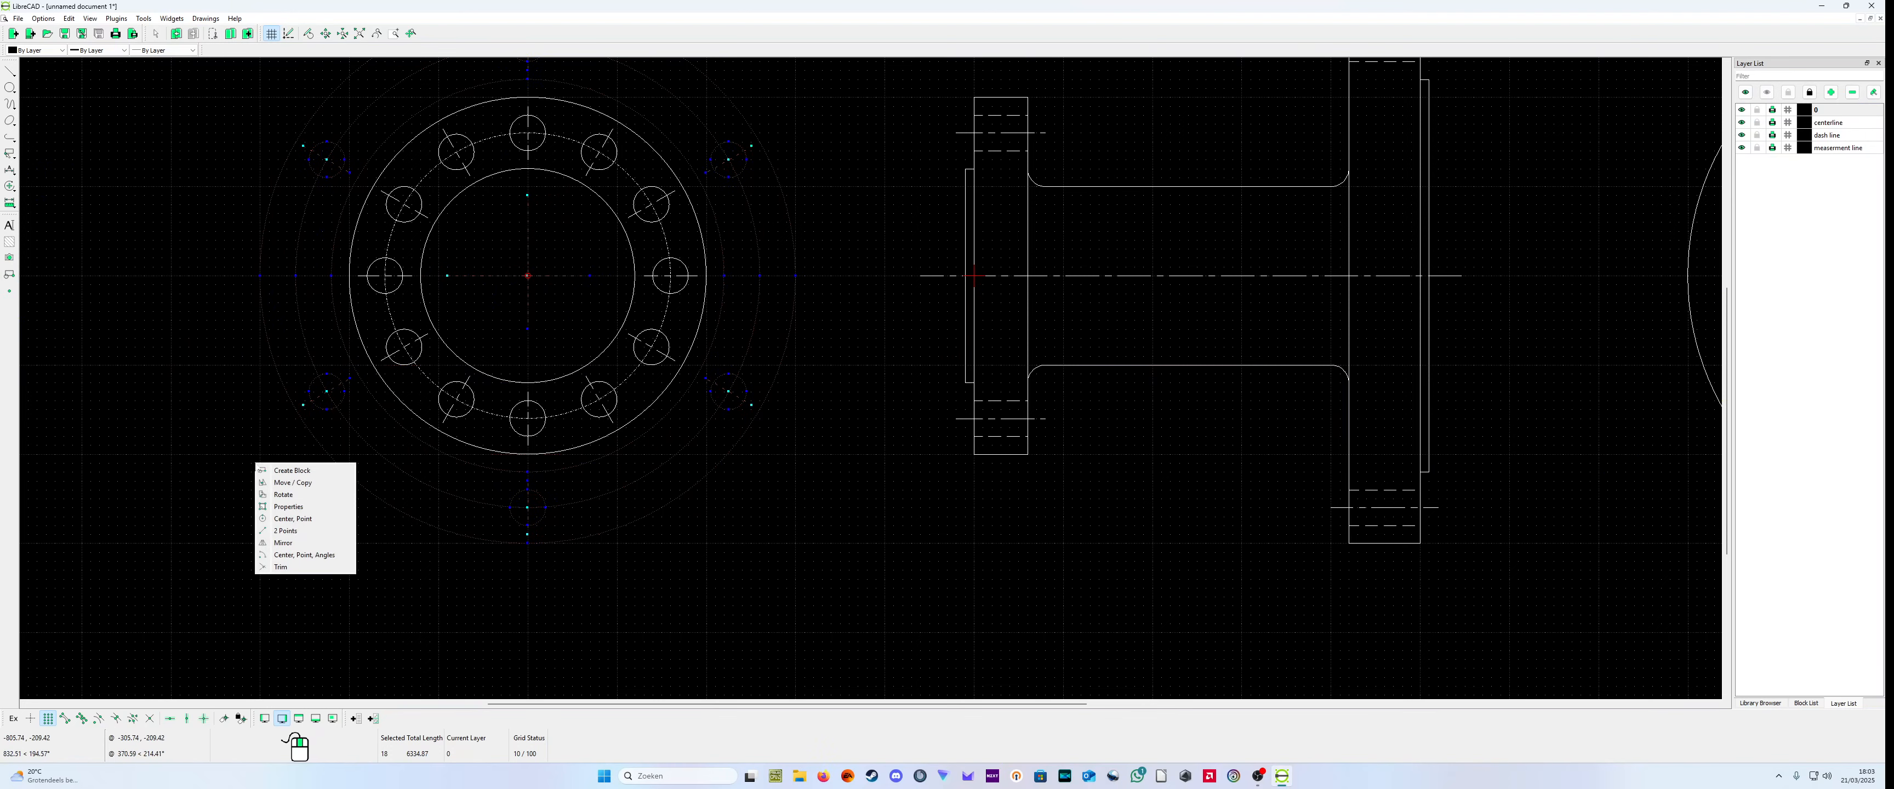
left_click(240, 463)
left_click_drag(313, 479, 331, 481)
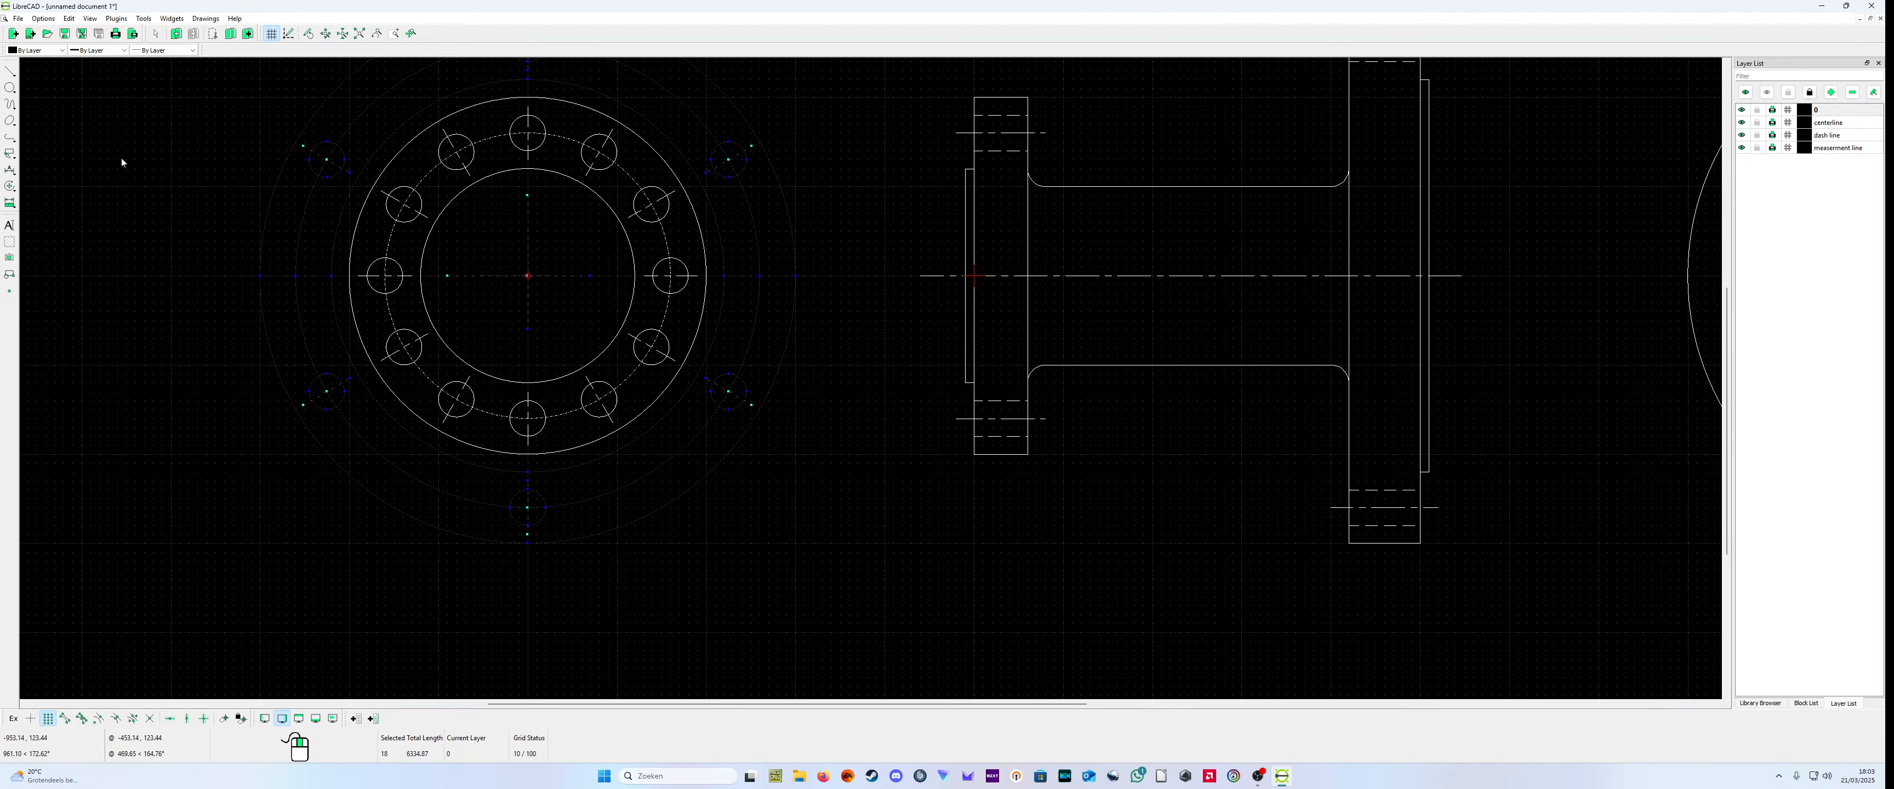
Step: Select all entities of the combined end view together with the stray piece lying outside it
scroll(240, 292, "down", 2)
left_click_drag(275, 121, 784, 507)
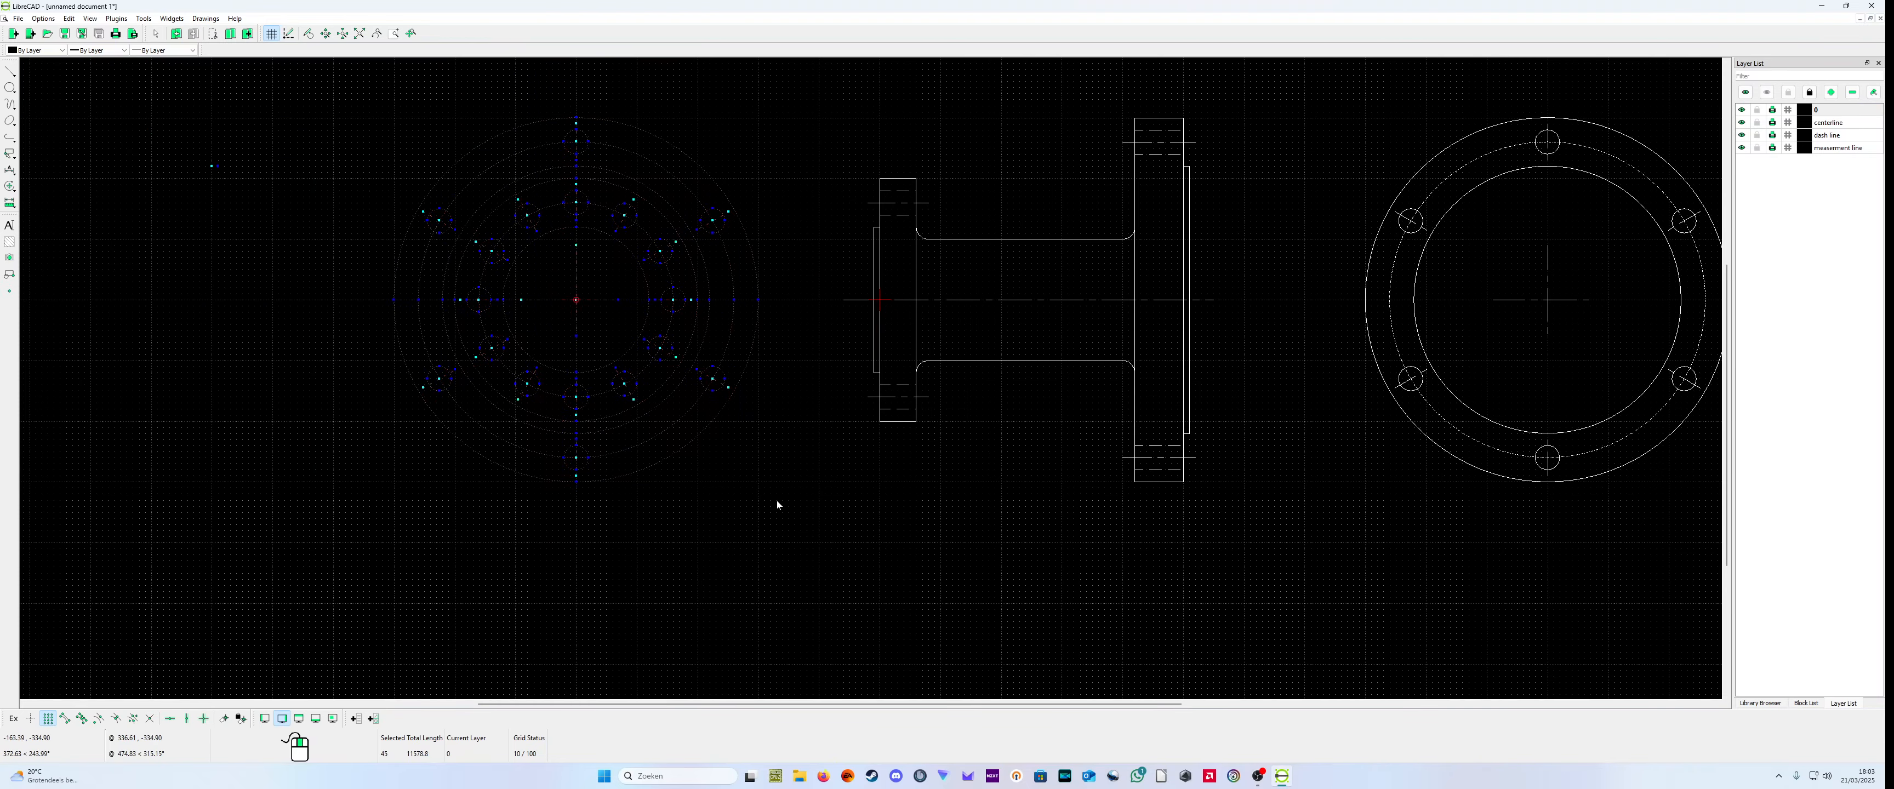
right_click(709, 488)
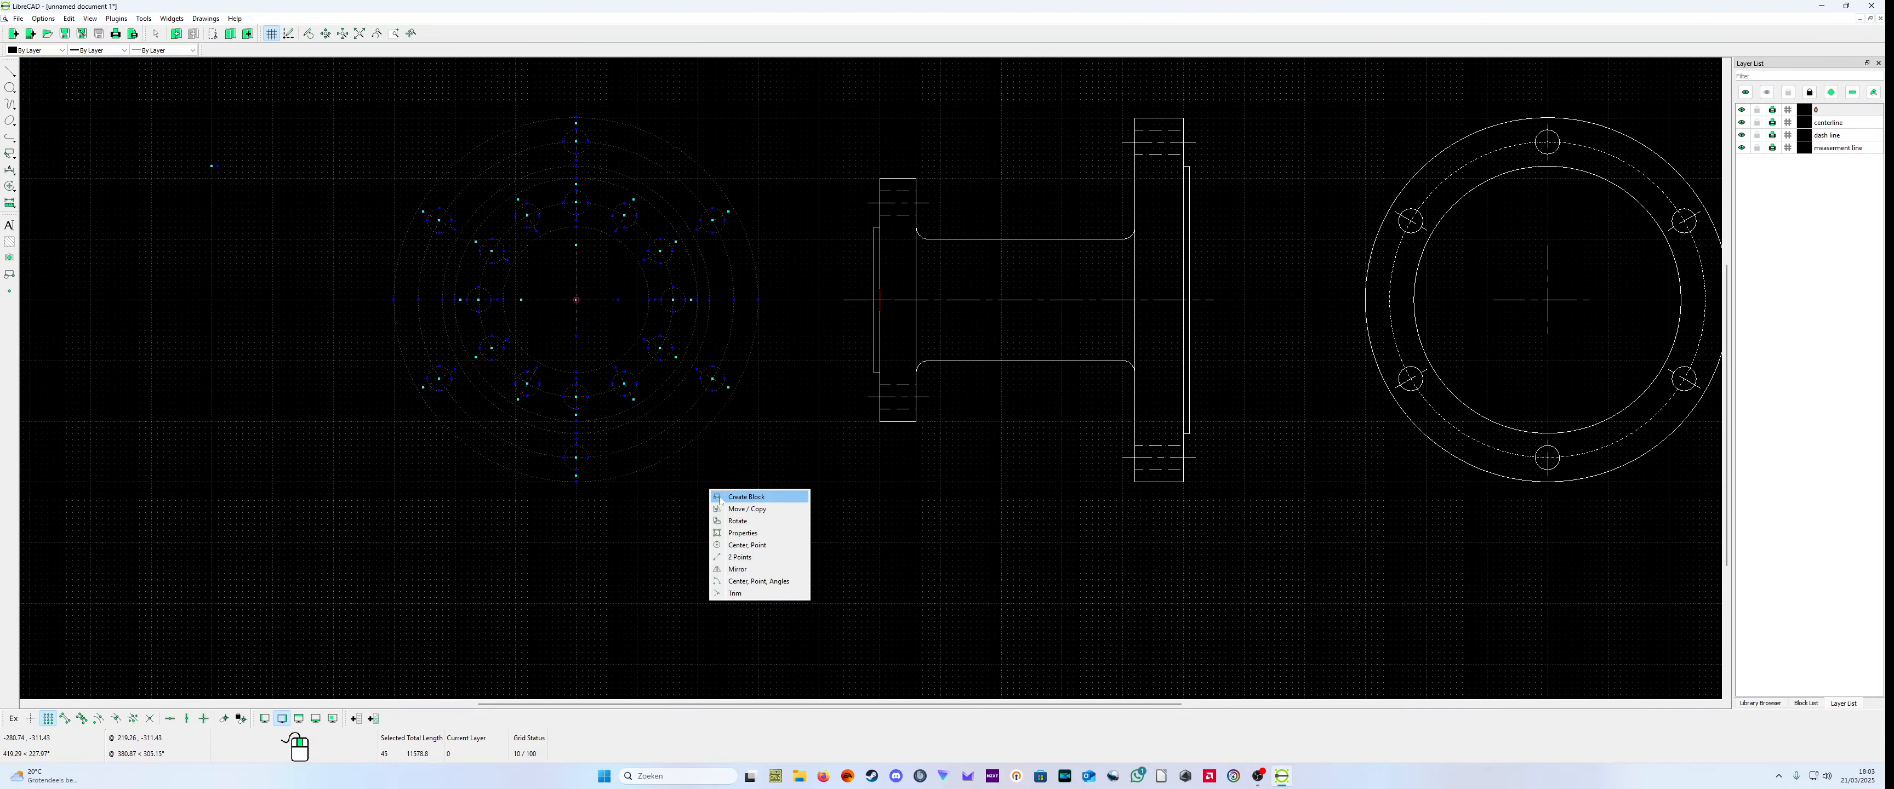
left_click(659, 501)
left_click(599, 537)
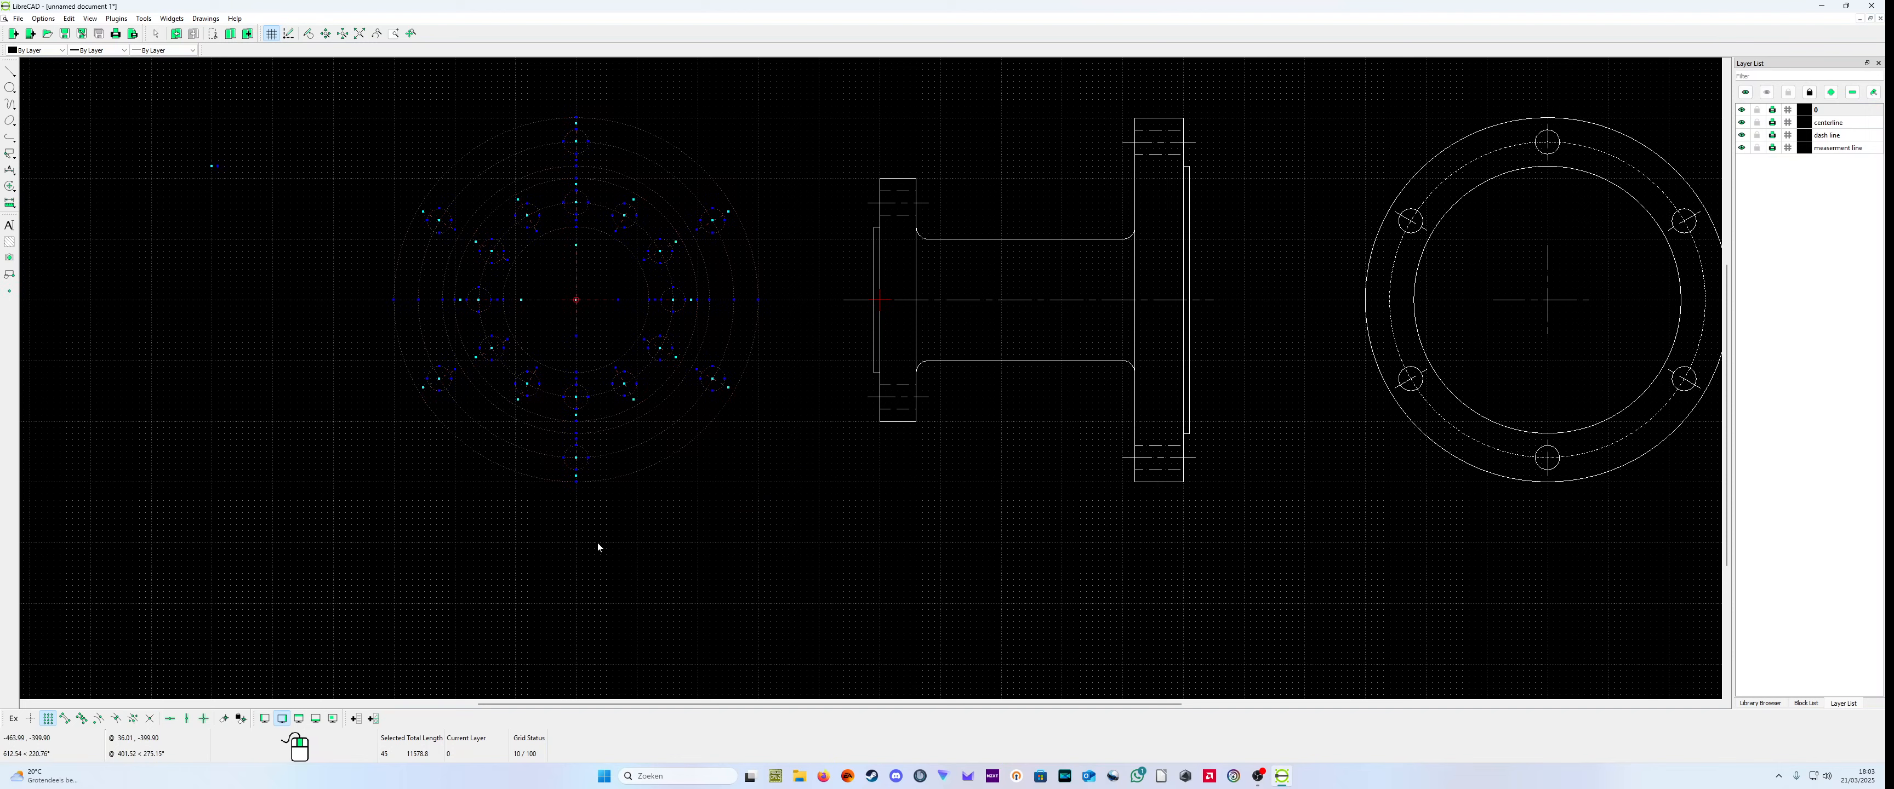
left_click(214, 166)
left_click_drag(184, 149, 258, 202)
left_click(11, 274)
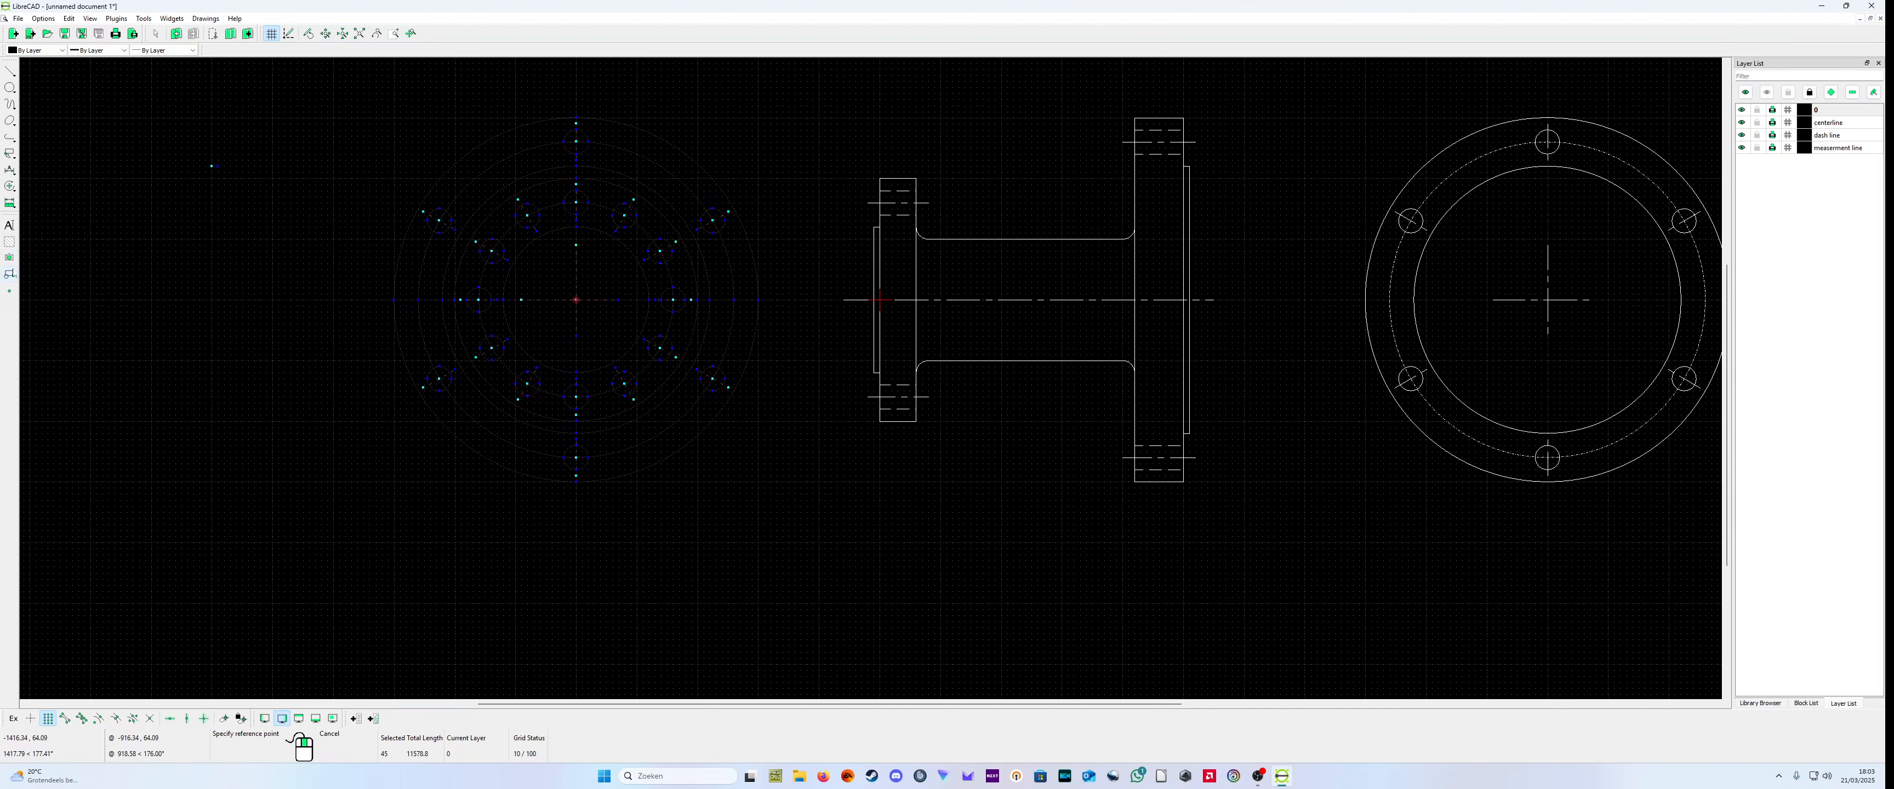
right_click(574, 300)
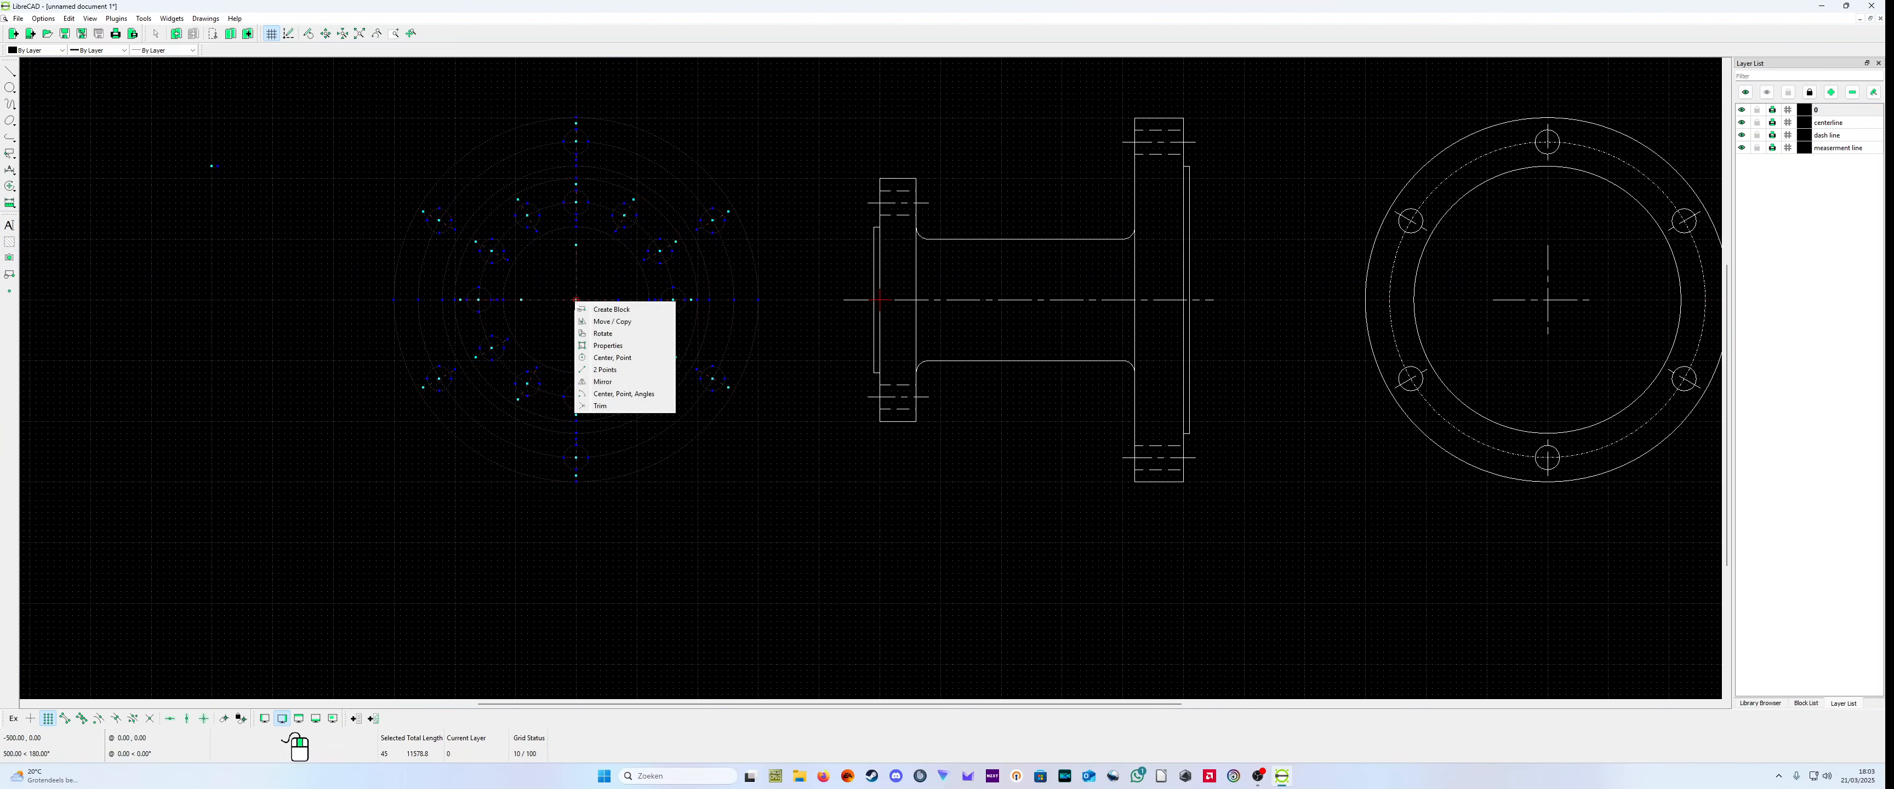
left_click_drag(721, 493, 902, 289)
scroll(733, 487, "up", 3)
scroll(744, 470, "down", 10)
scroll(773, 204, "up", 7)
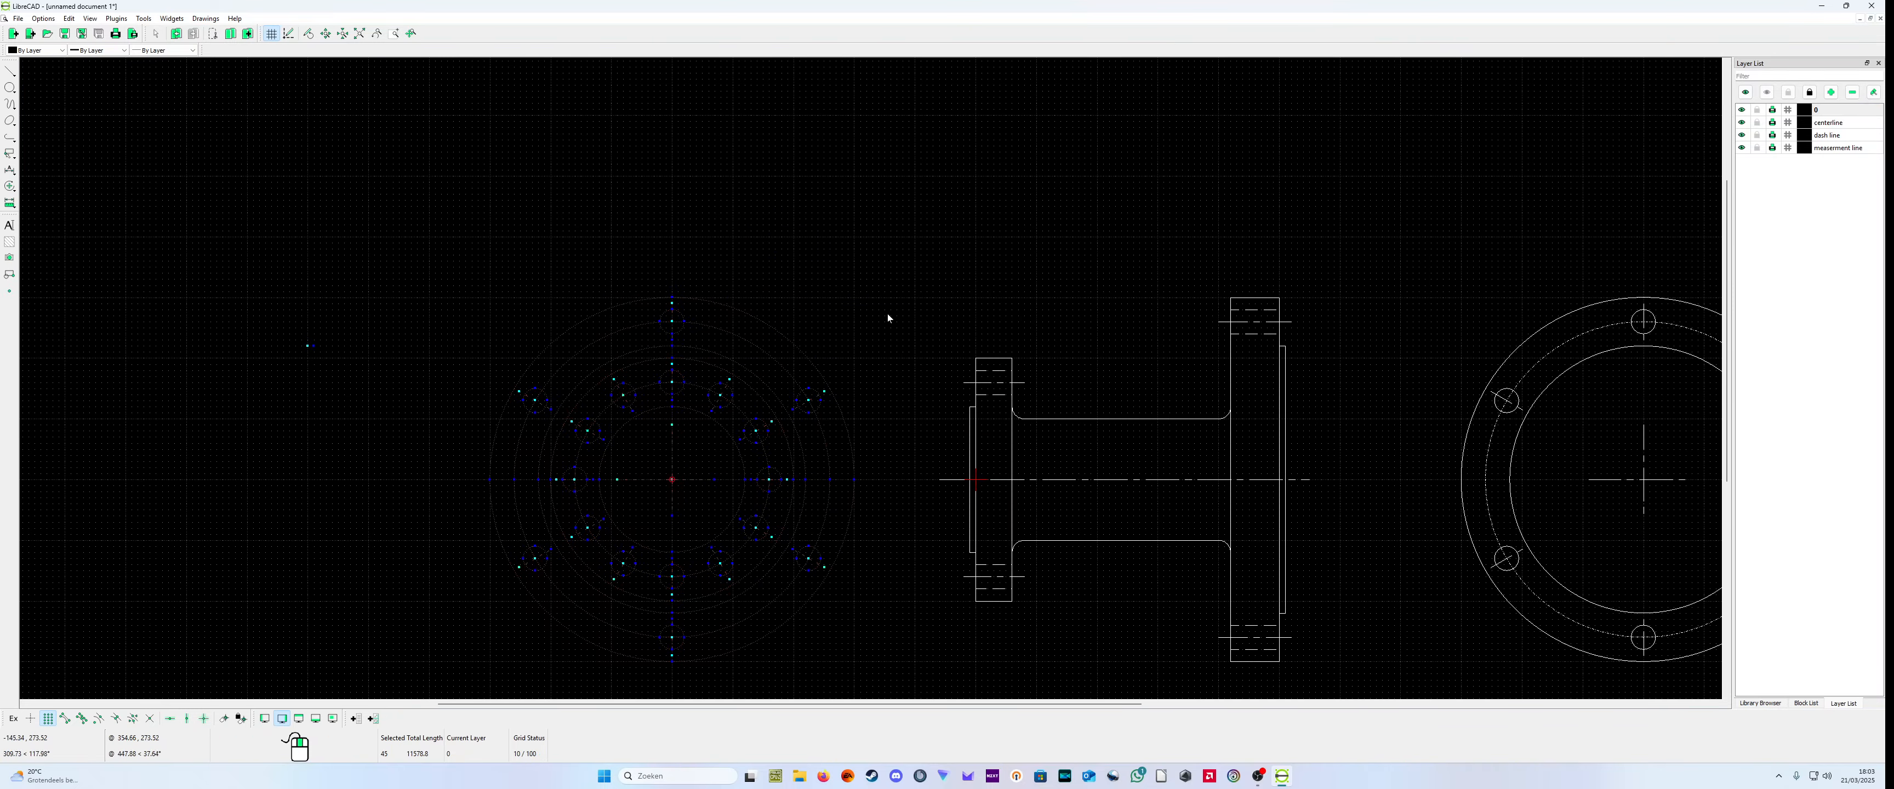
scroll(888, 317, "down", 3)
left_click_drag(539, 367, 577, 357)
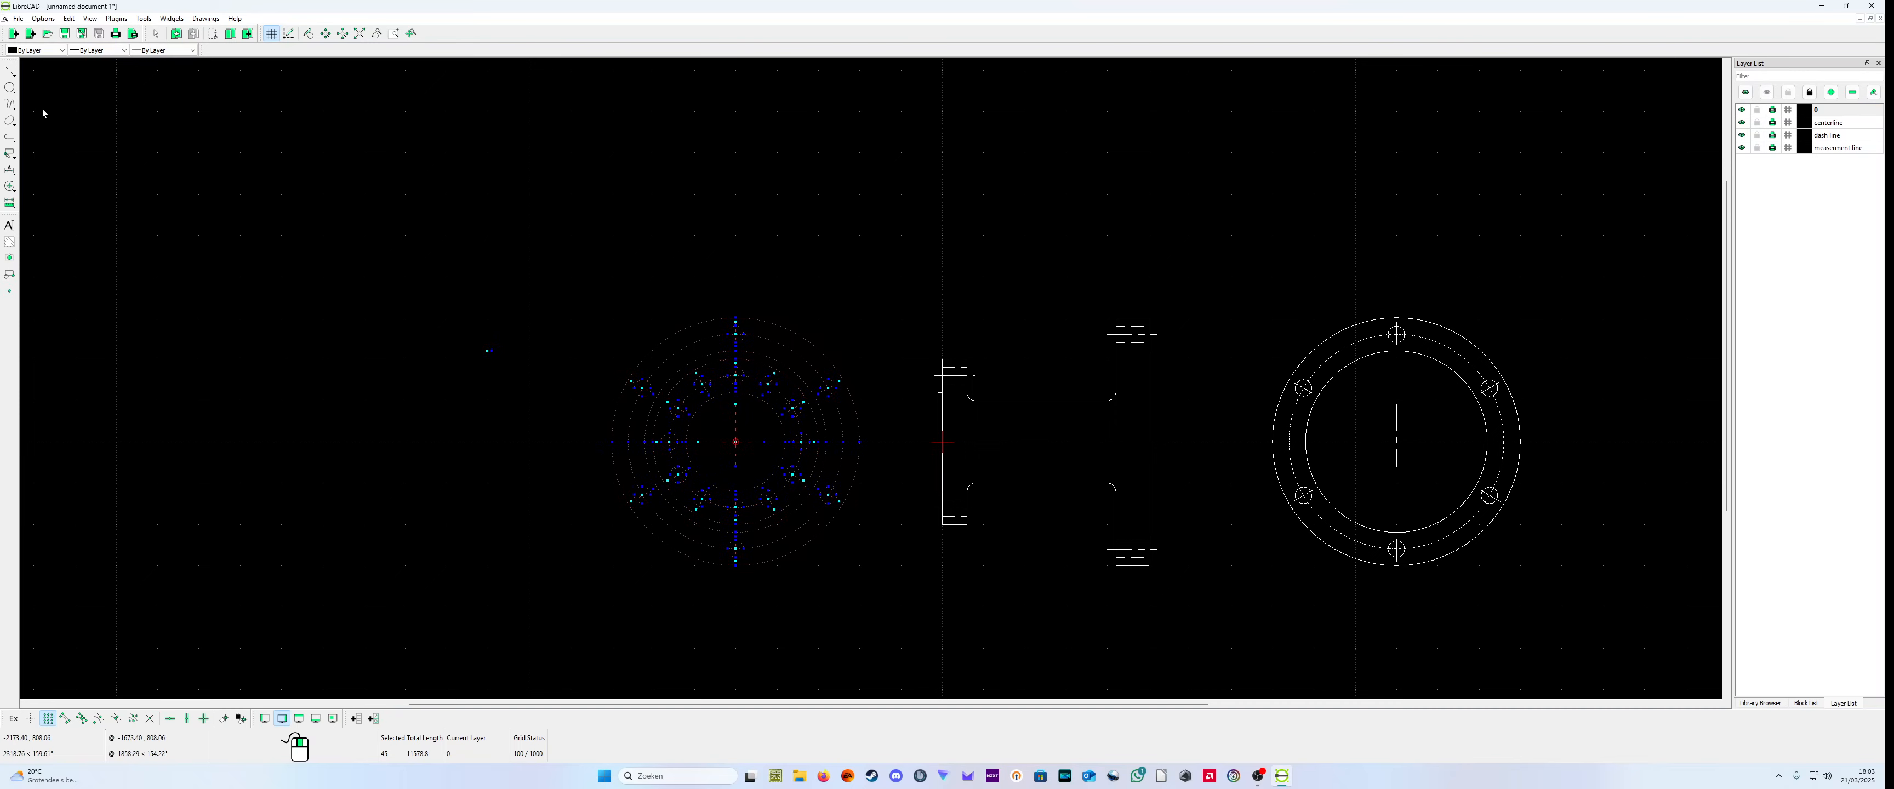
left_click(10, 70)
left_click(36, 72)
left_click(9, 274)
right_click(13, 277)
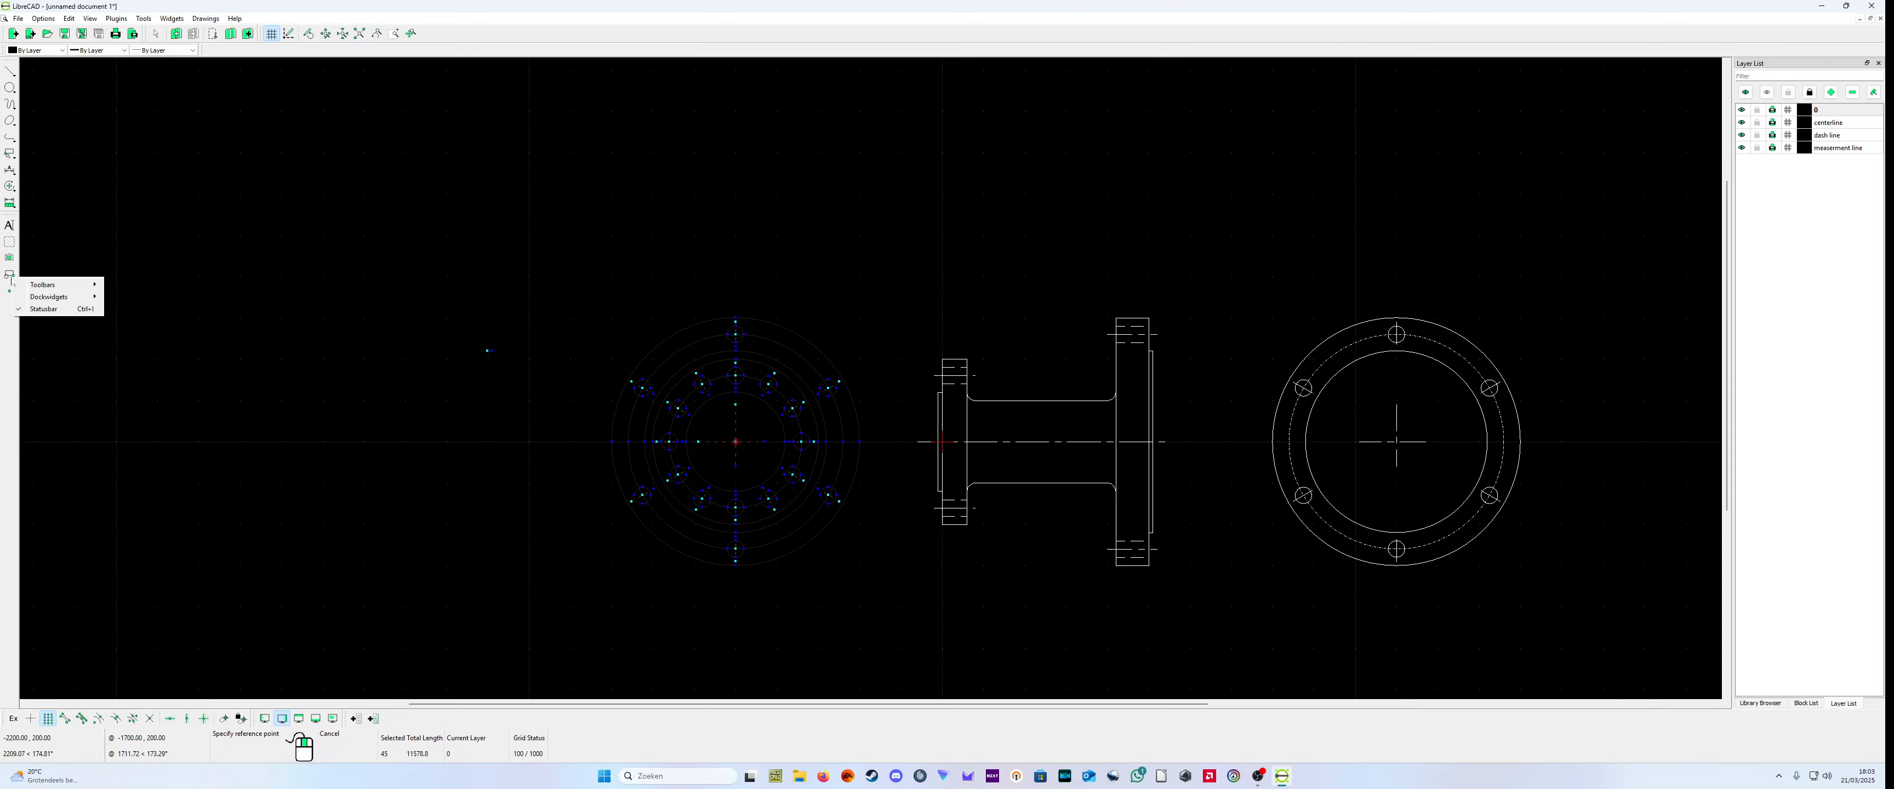
left_click(11, 278)
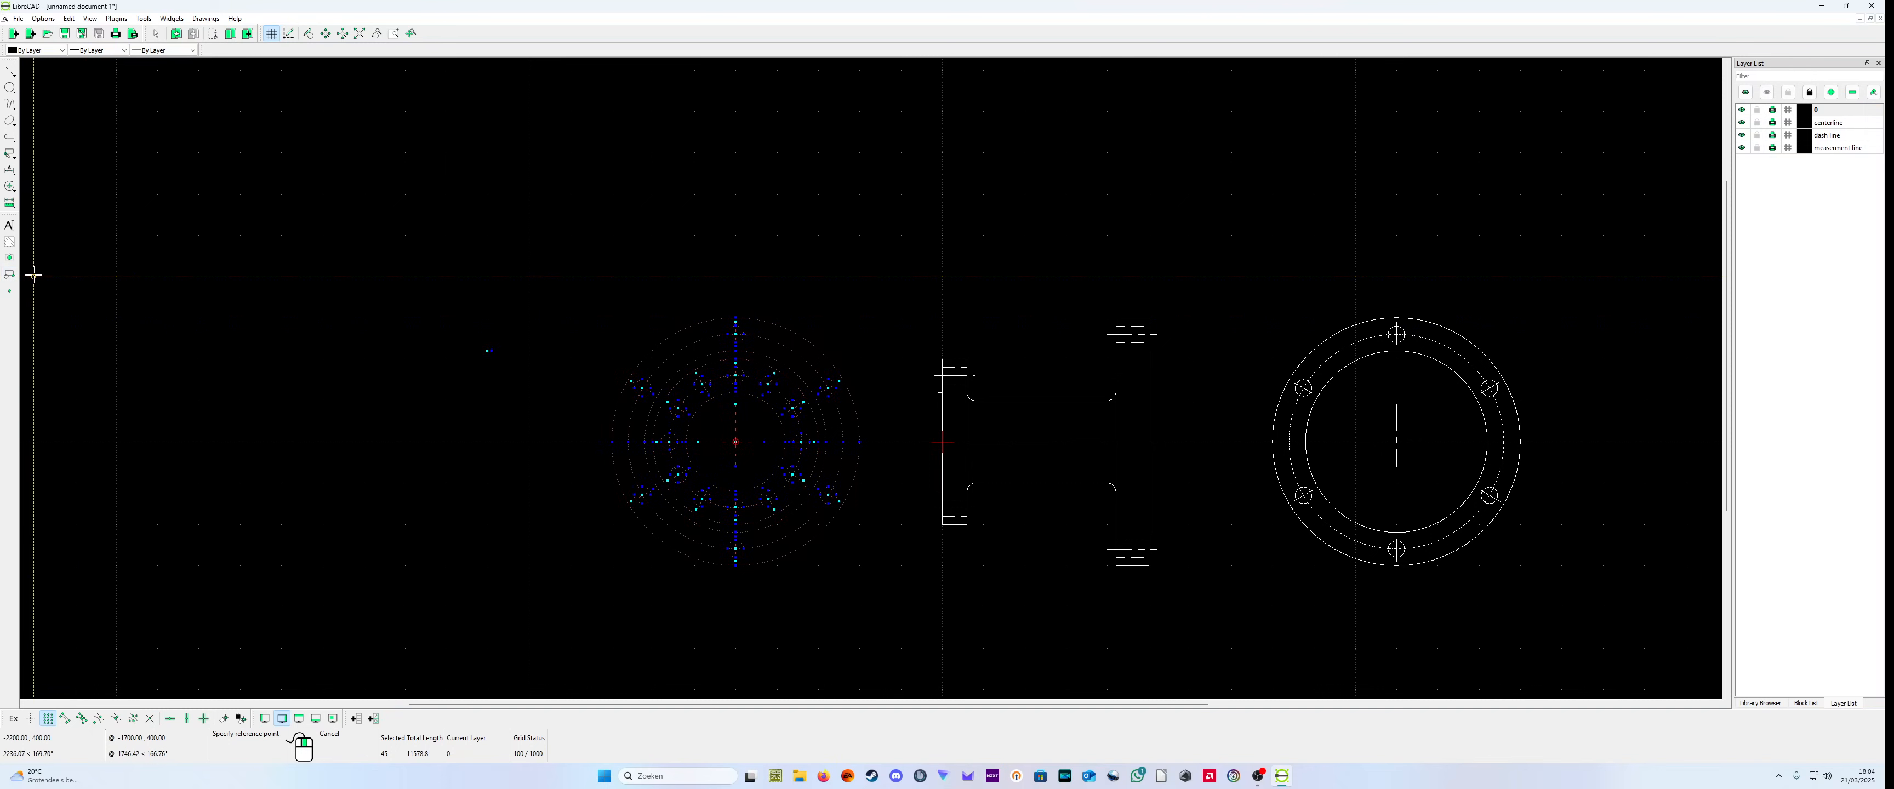
left_click(158, 317)
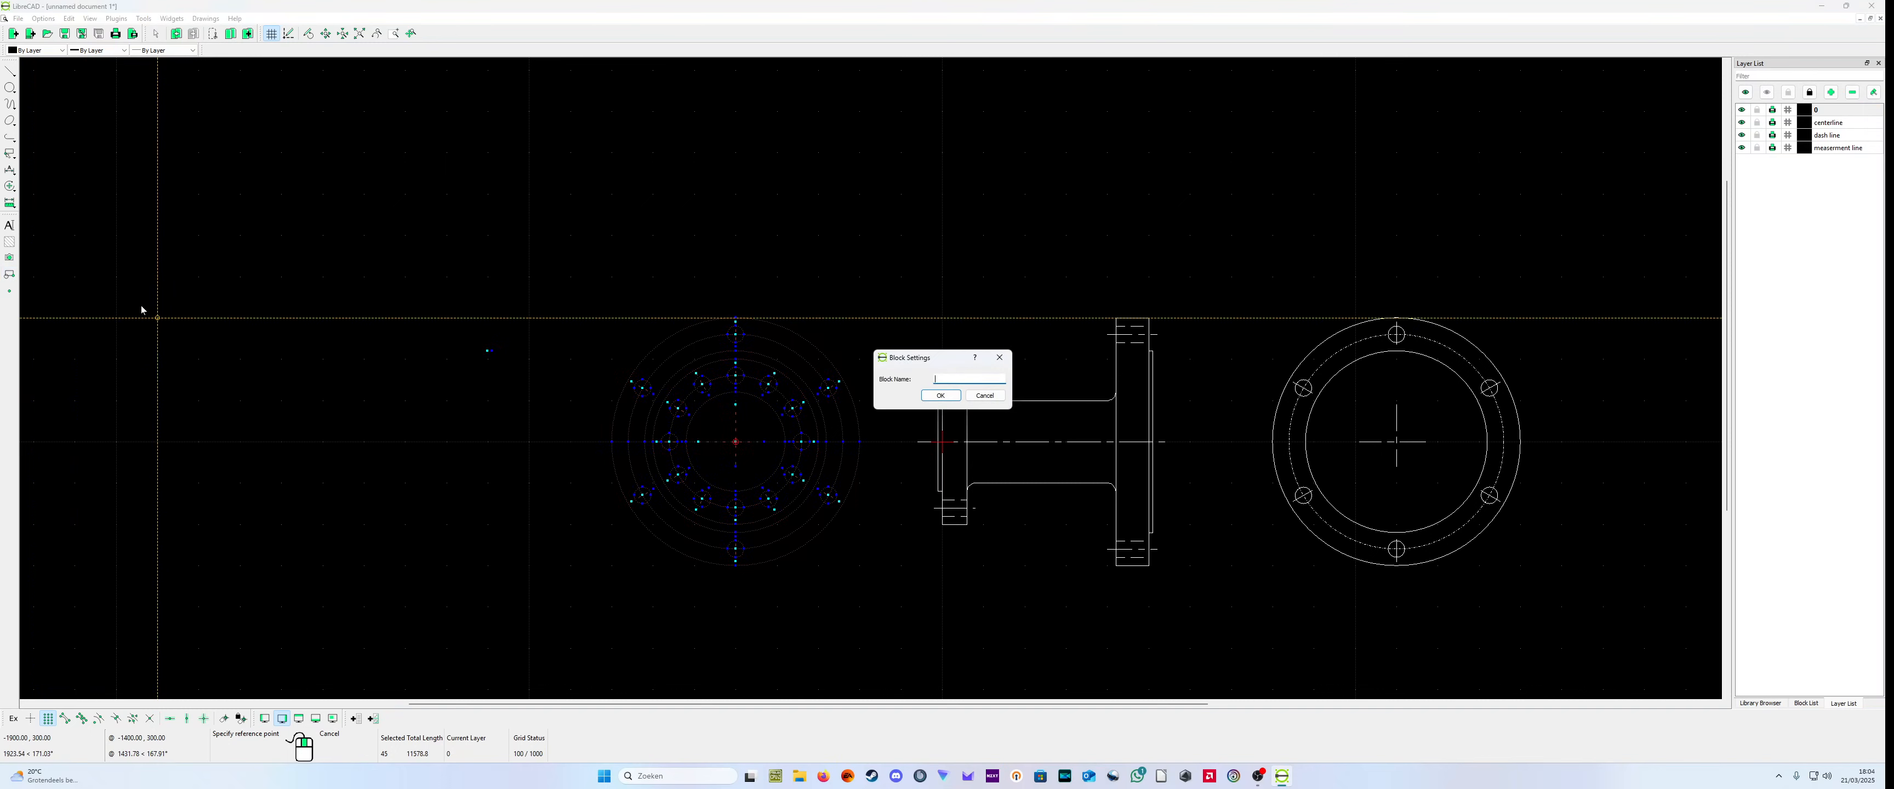
left_click(984, 395)
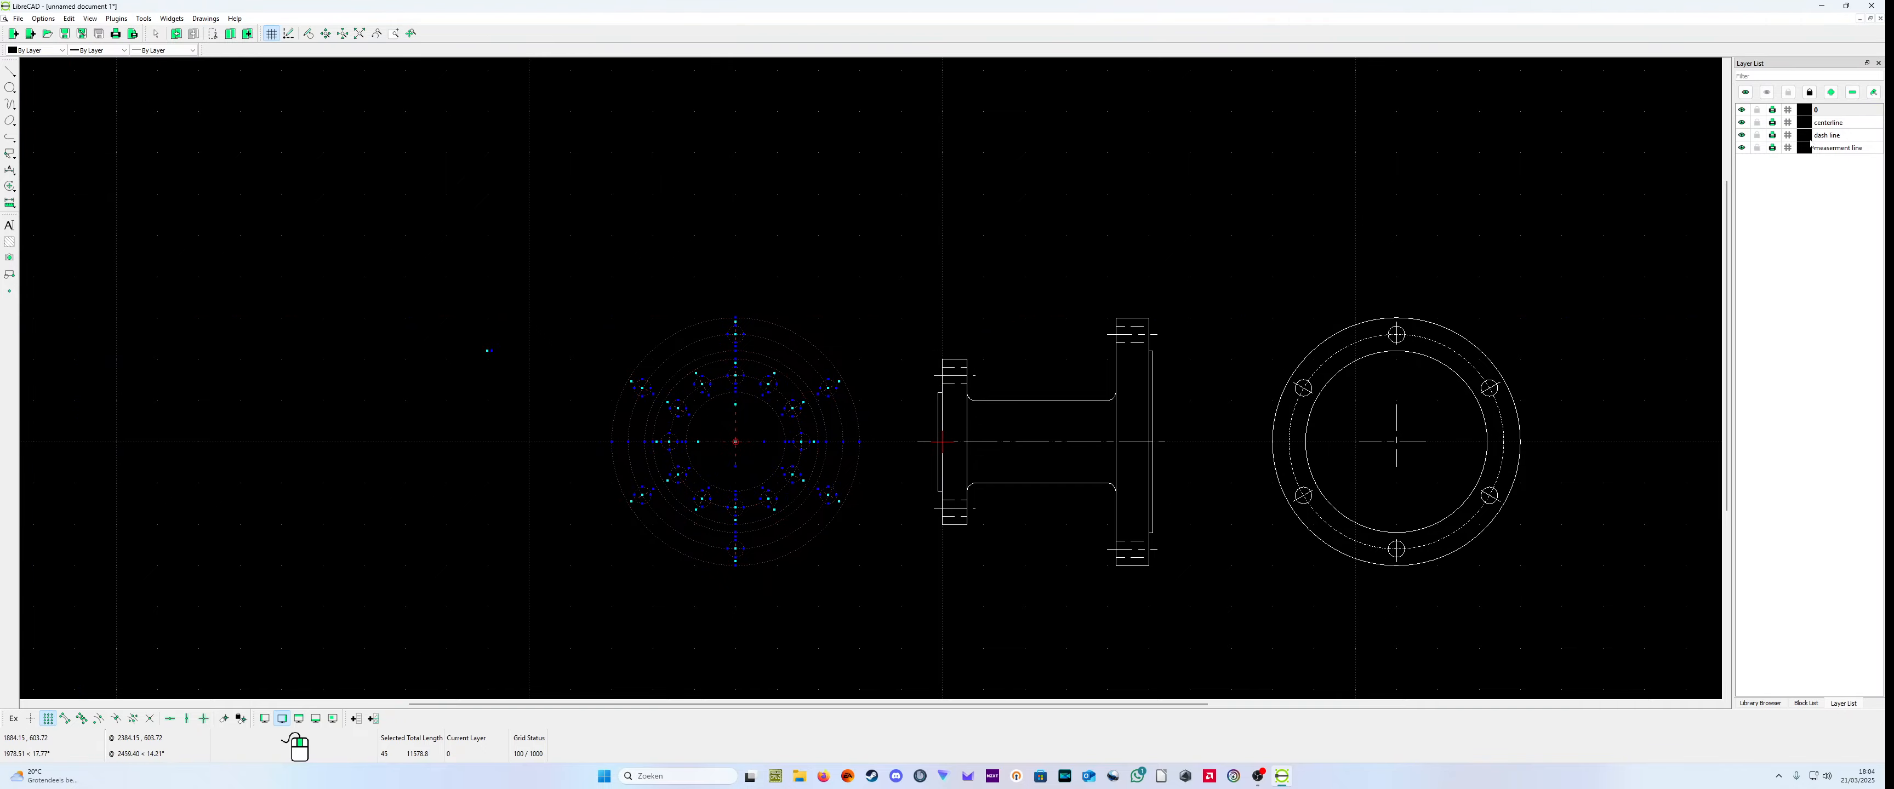
Step: Deselect the large concentric circles, both bolt pitch circles and the large flange's three lower bolt holes in the combined end view
scroll(807, 415, "up", 3)
left_click(779, 496)
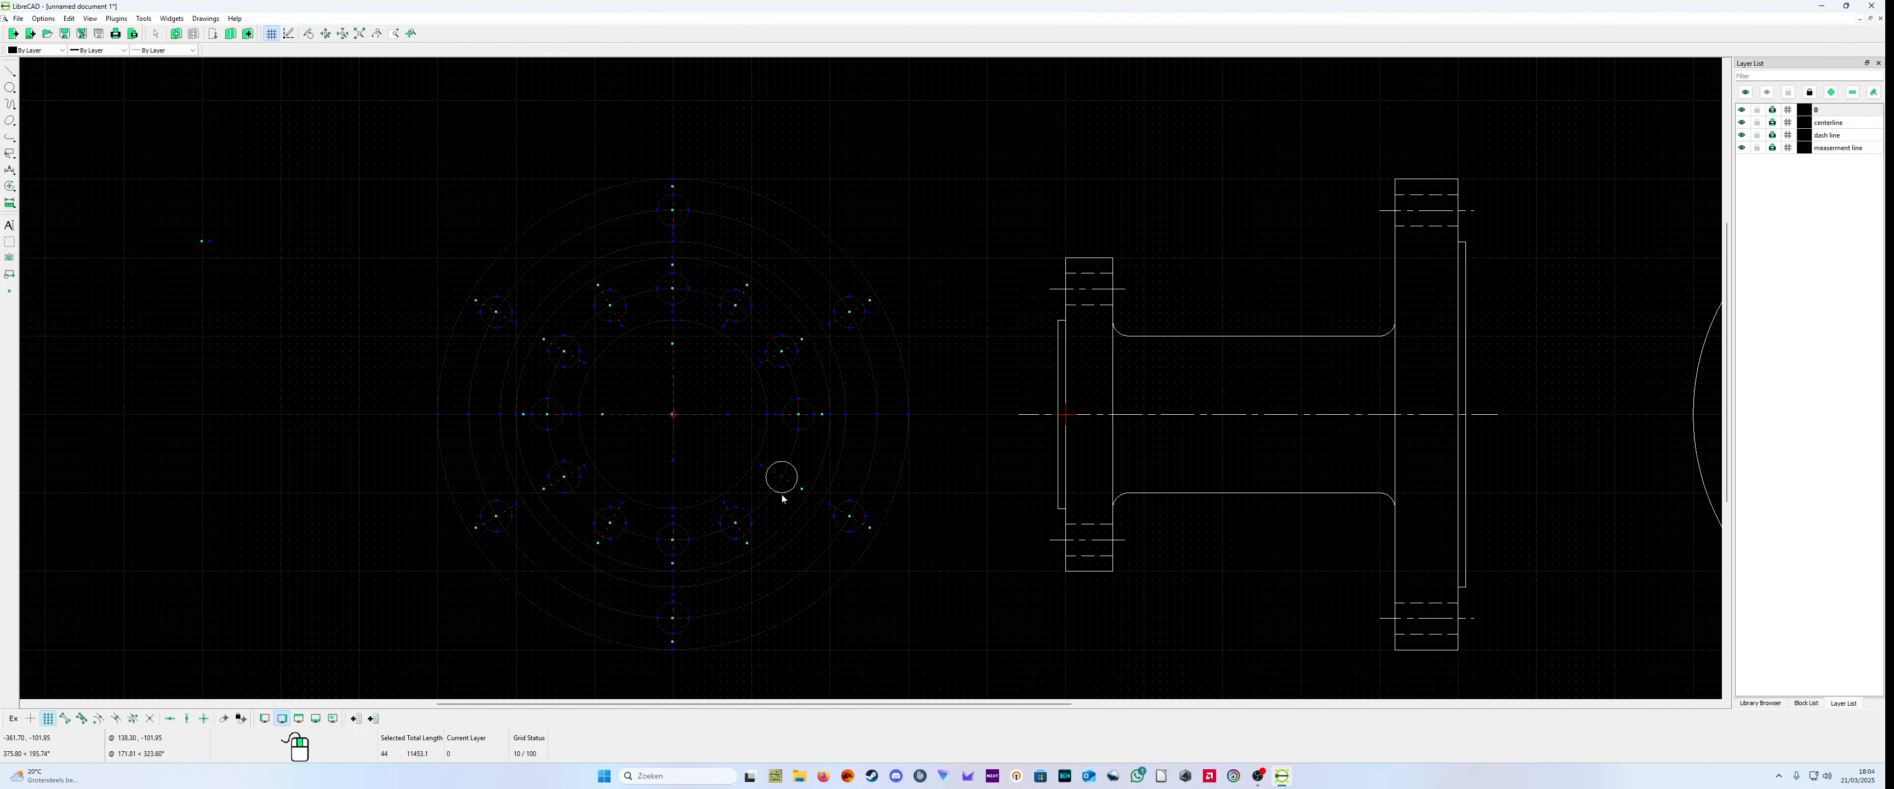
left_click(766, 500)
left_click(738, 524)
left_click(764, 555)
left_click(776, 554)
left_click(789, 575)
left_click(817, 604)
left_click(860, 526)
left_click(857, 521)
left_click(680, 632)
left_click(673, 639)
left_click(485, 528)
left_click(480, 526)
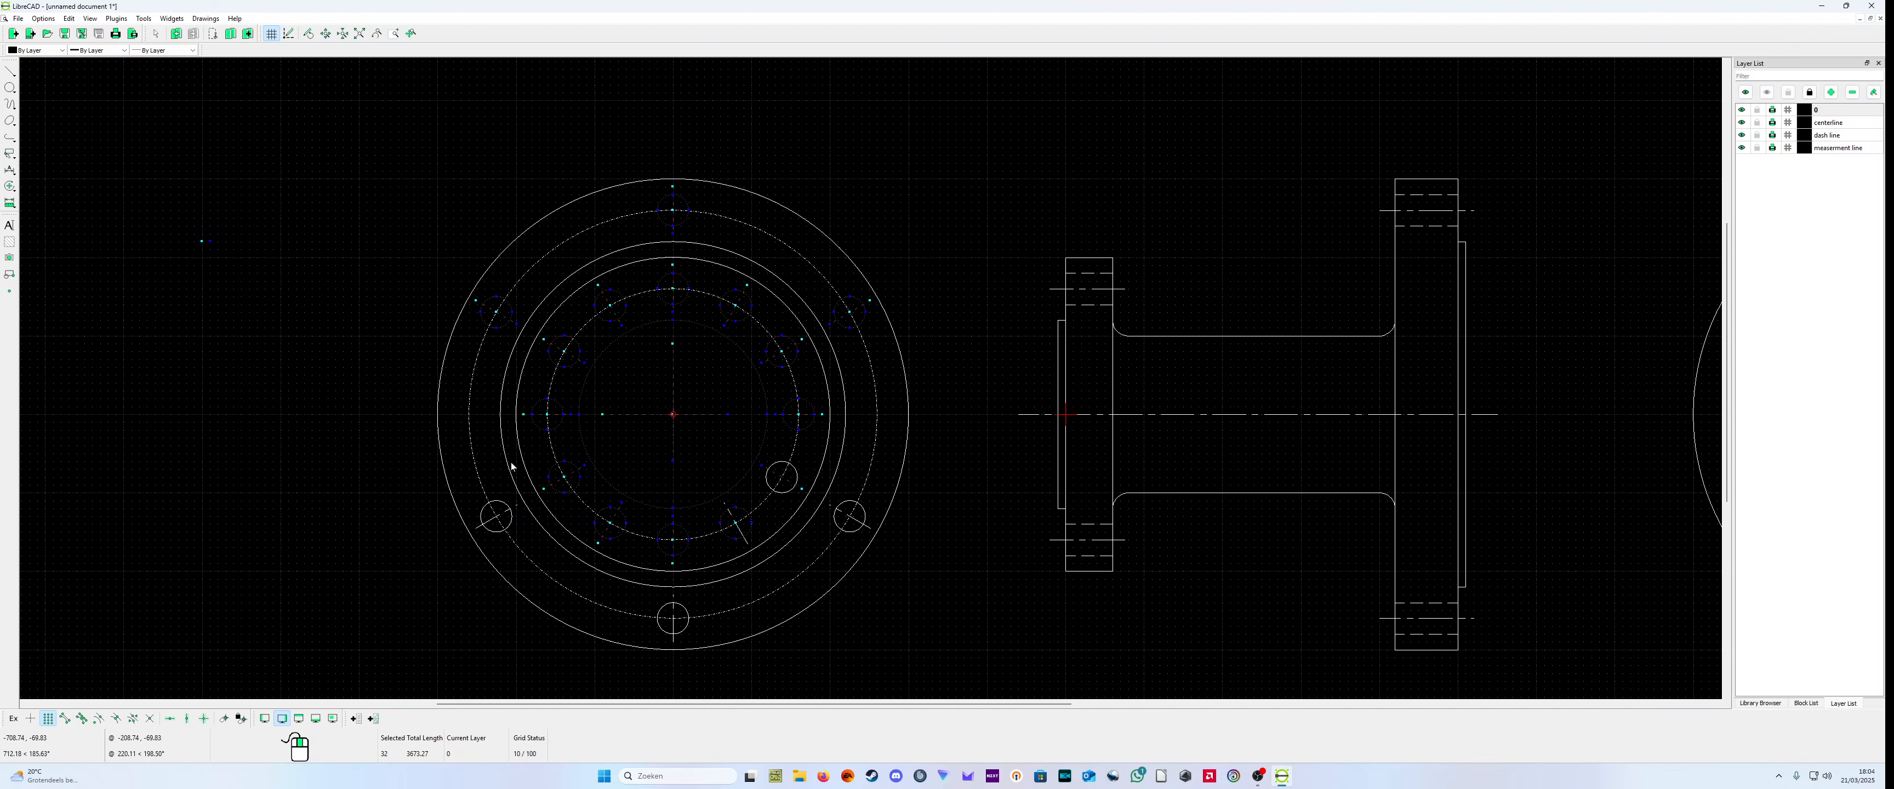
Step: Deselect the bore circle, the large flange's upper-left bolt hole and the small flange's left and lower bolt holes with their center marks
left_click(504, 326)
left_click(588, 375)
left_click(565, 366)
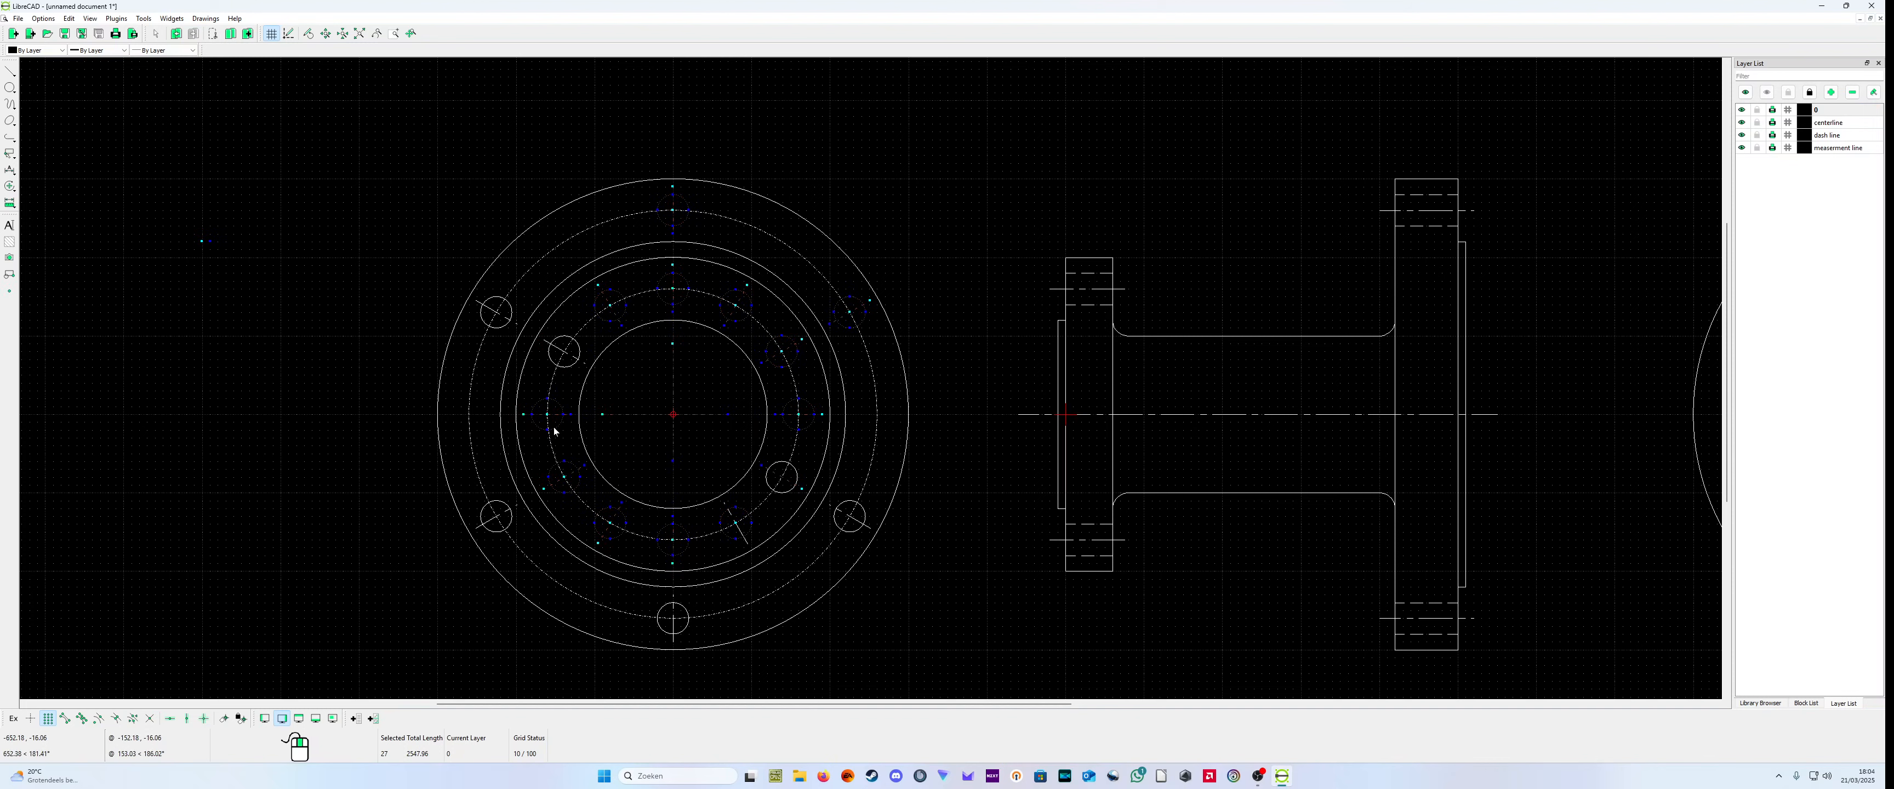
left_click(554, 431)
left_click(533, 414)
left_click(580, 487)
left_click(610, 510)
left_click(613, 520)
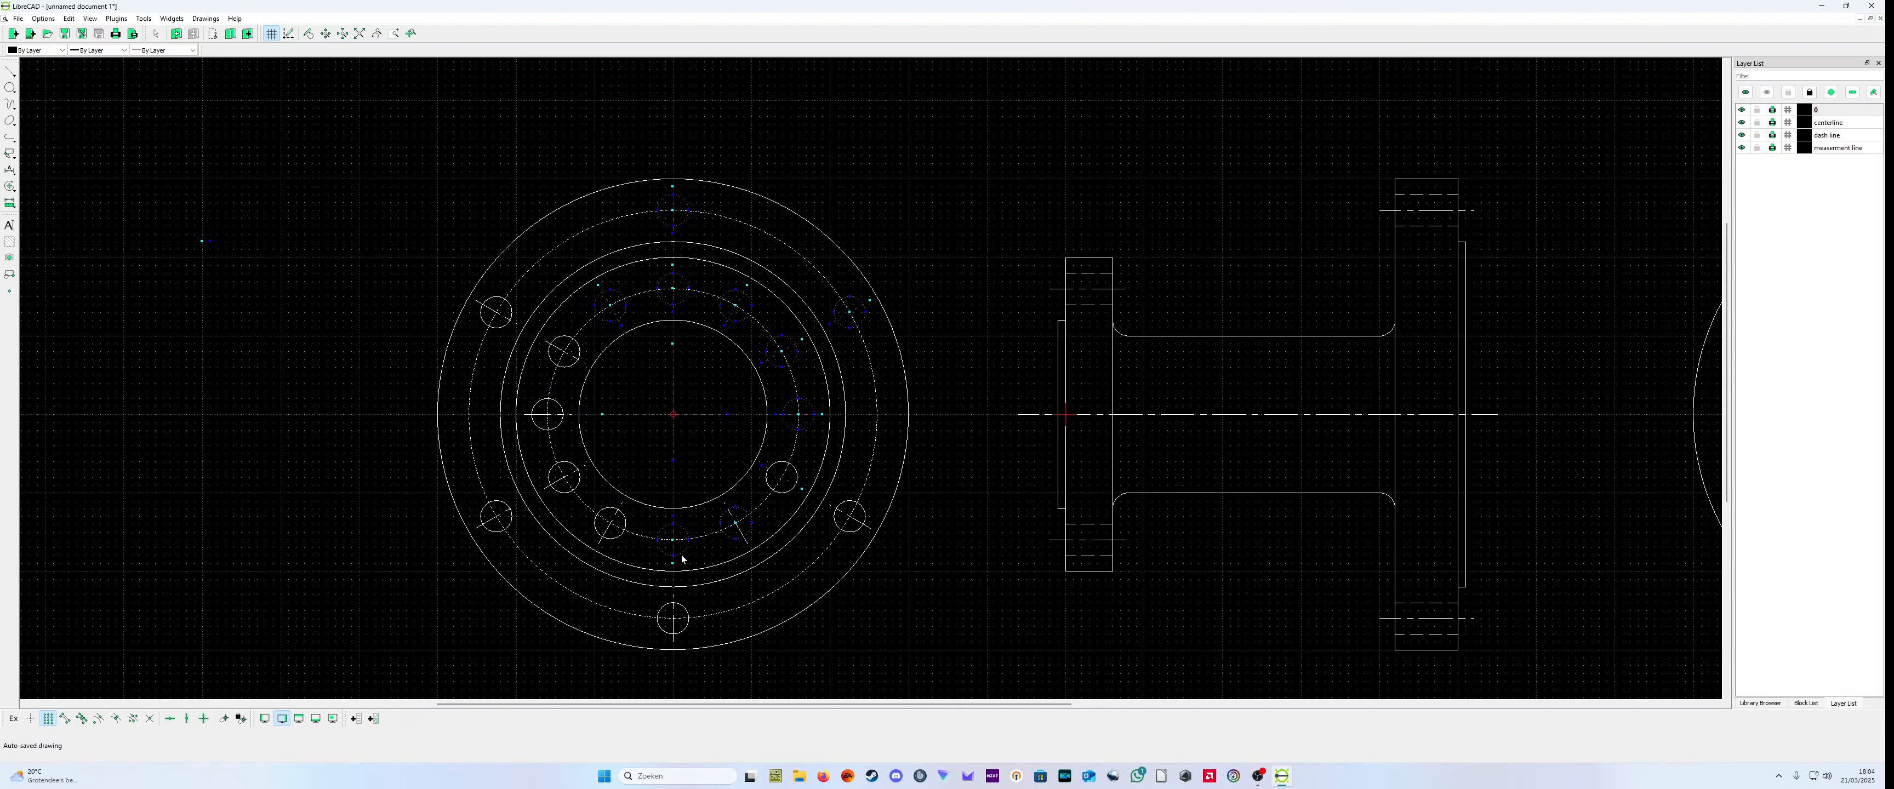
left_click(682, 556)
left_click(750, 537)
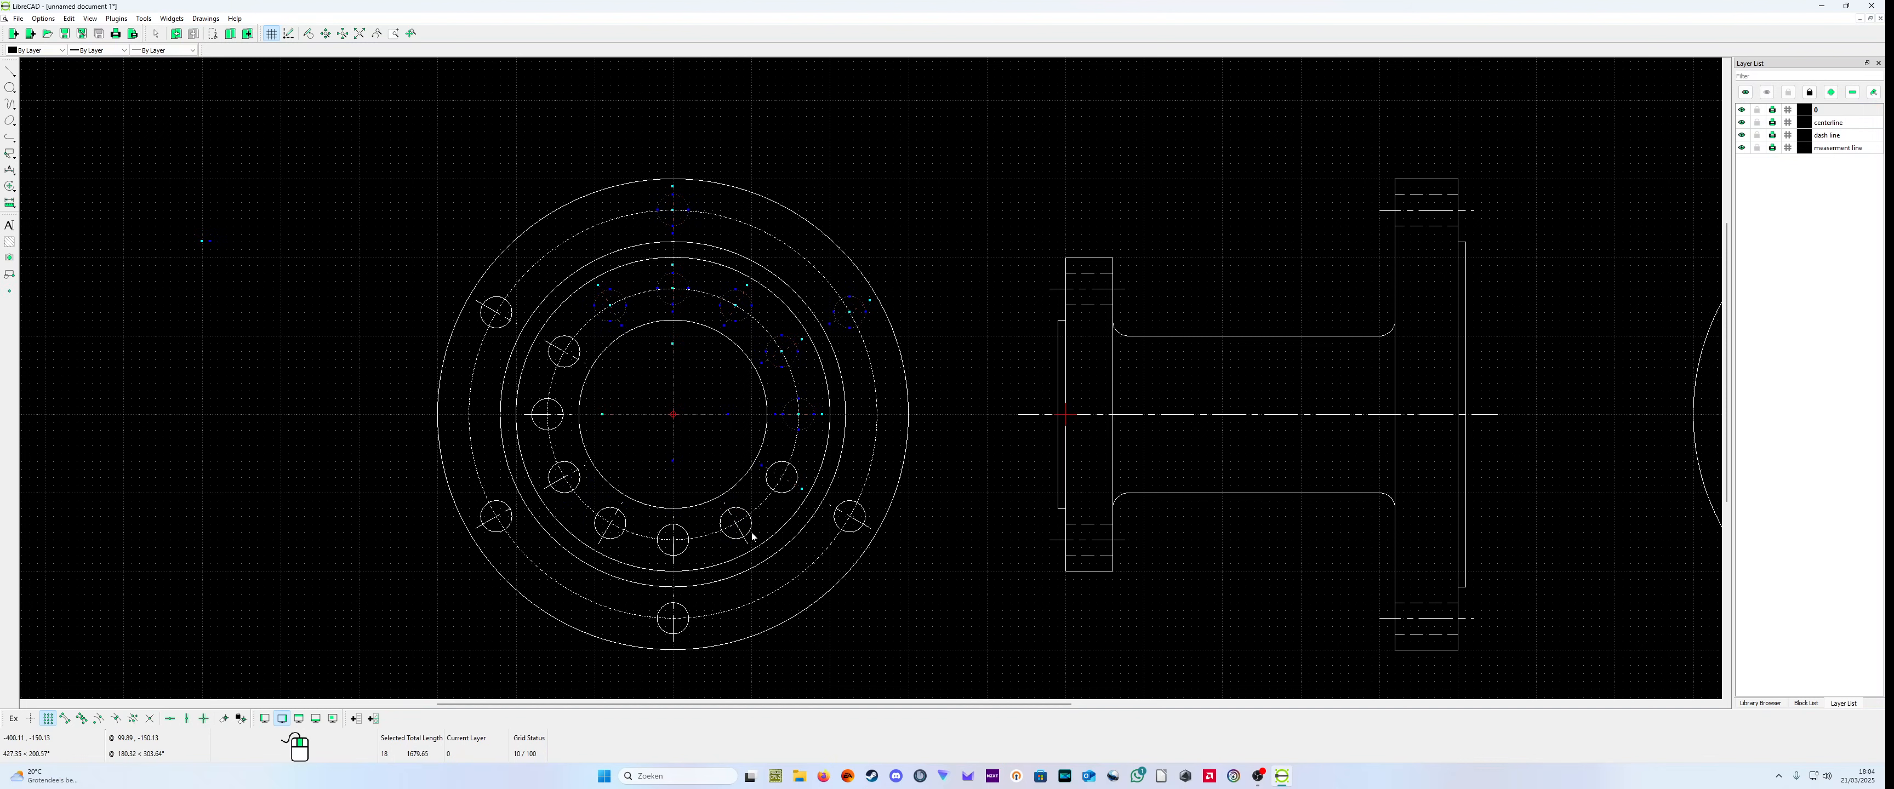
Step: Deselect the remaining right and upper bolt holes and the center lines, leaving only the stray pieces selected
left_click(807, 415)
left_click(796, 359)
left_click(800, 342)
left_click(843, 327)
left_click(731, 319)
left_click(735, 314)
left_click(735, 315)
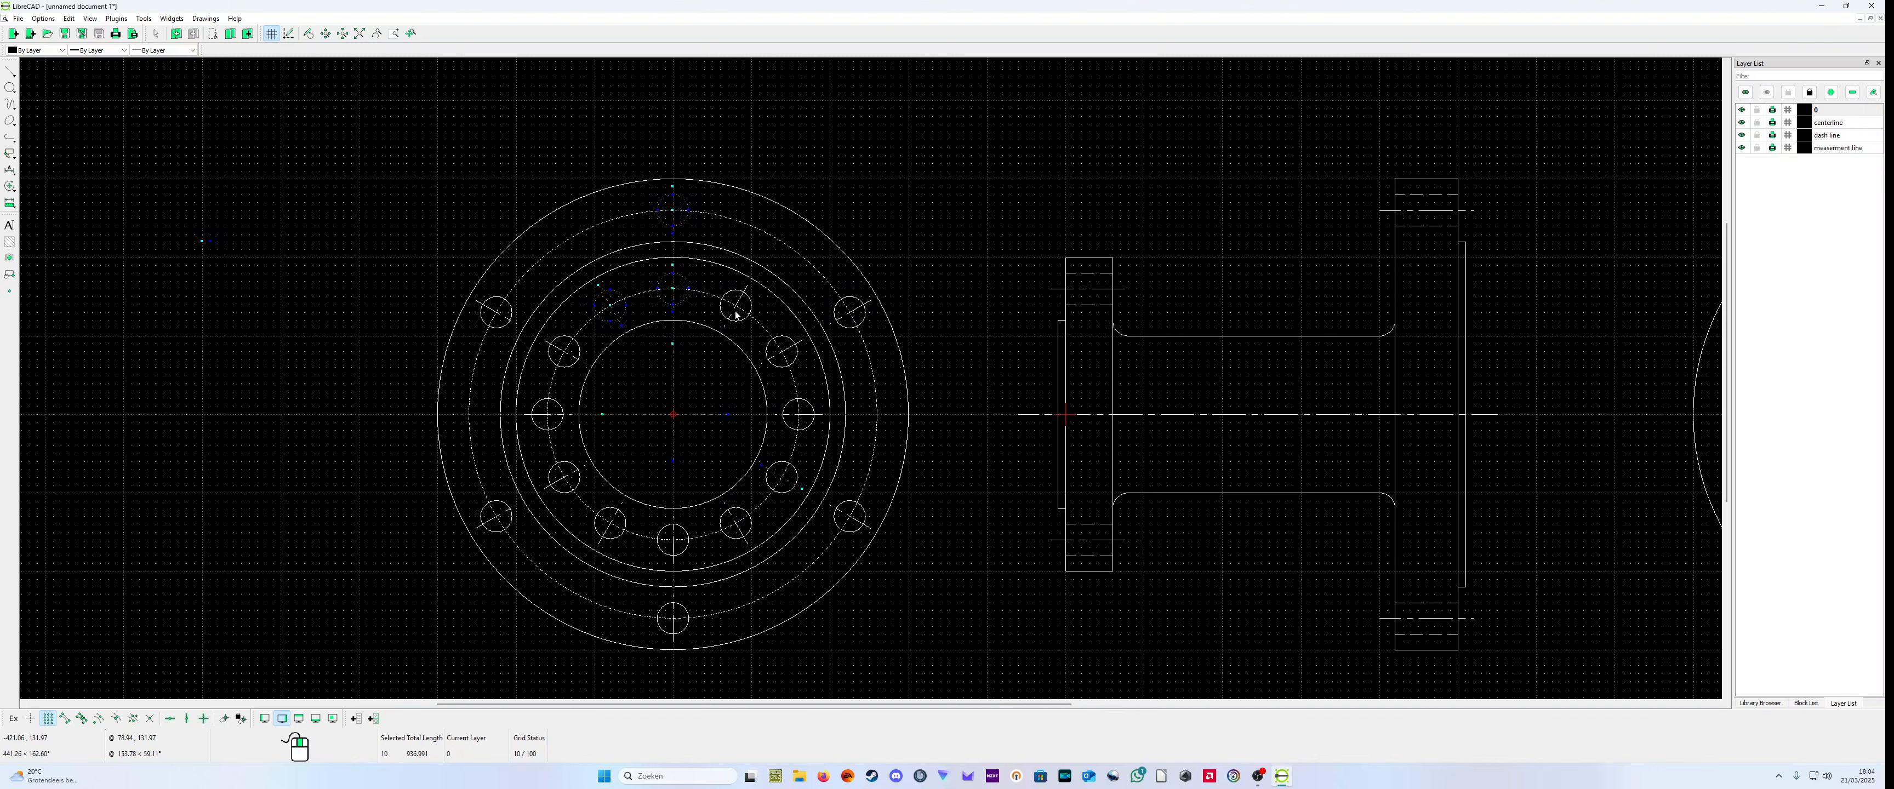
left_click(665, 298)
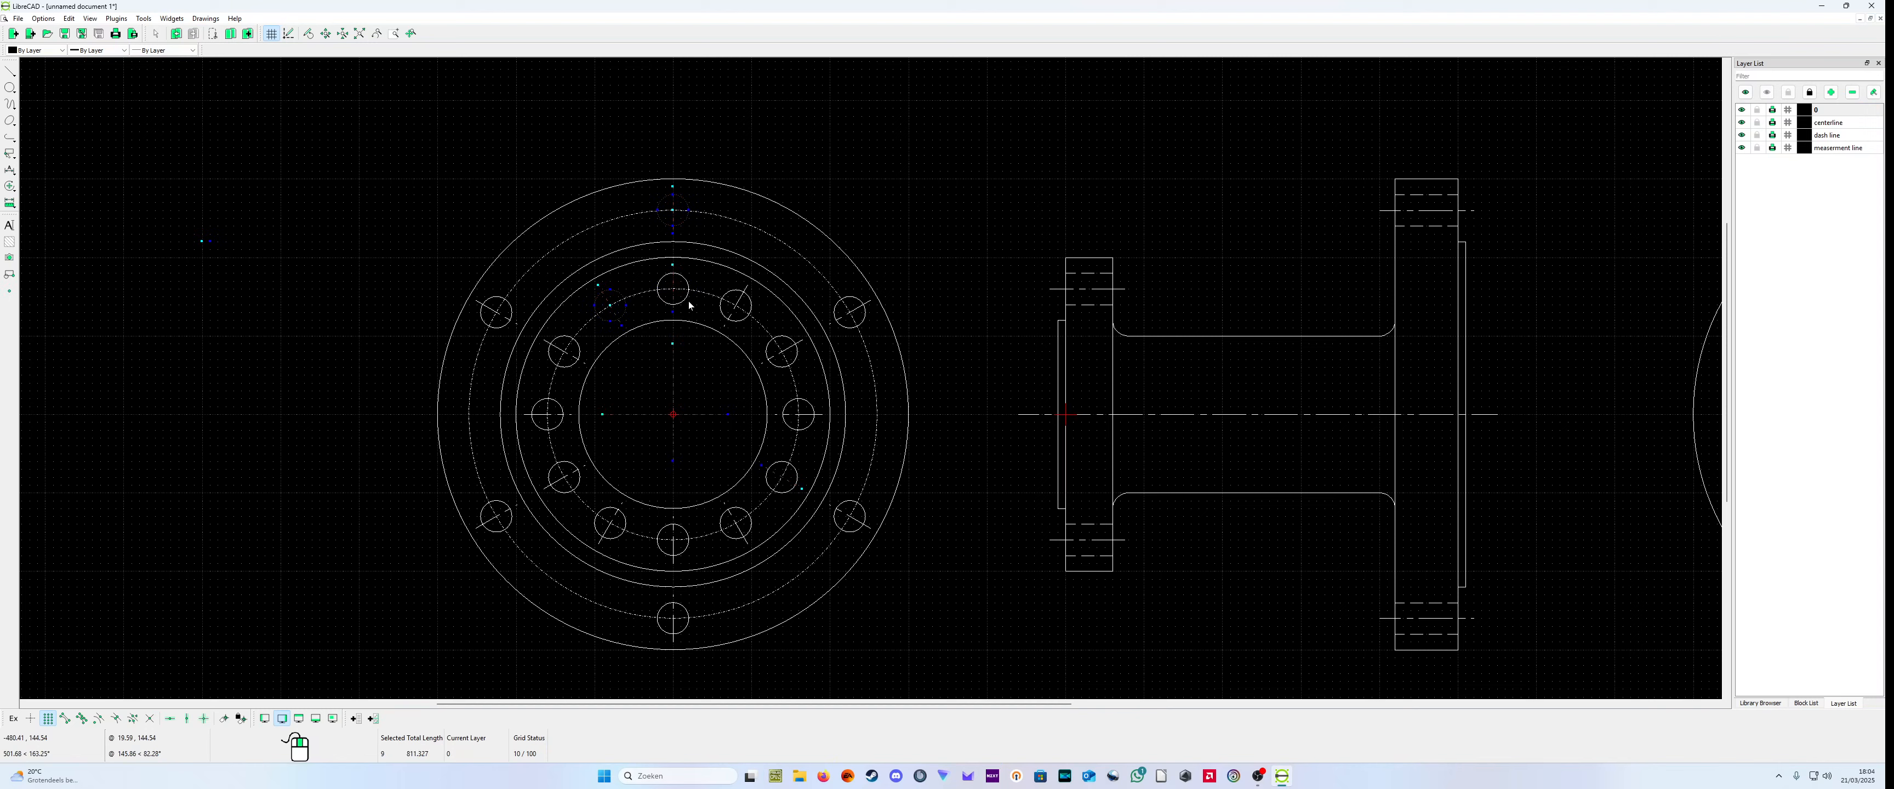
left_click(678, 394)
left_click(617, 321)
left_click(671, 224)
Step: Delete the stray pieces together with the large flange's raised-face circle in the combined end view
scroll(904, 360, "down", 2)
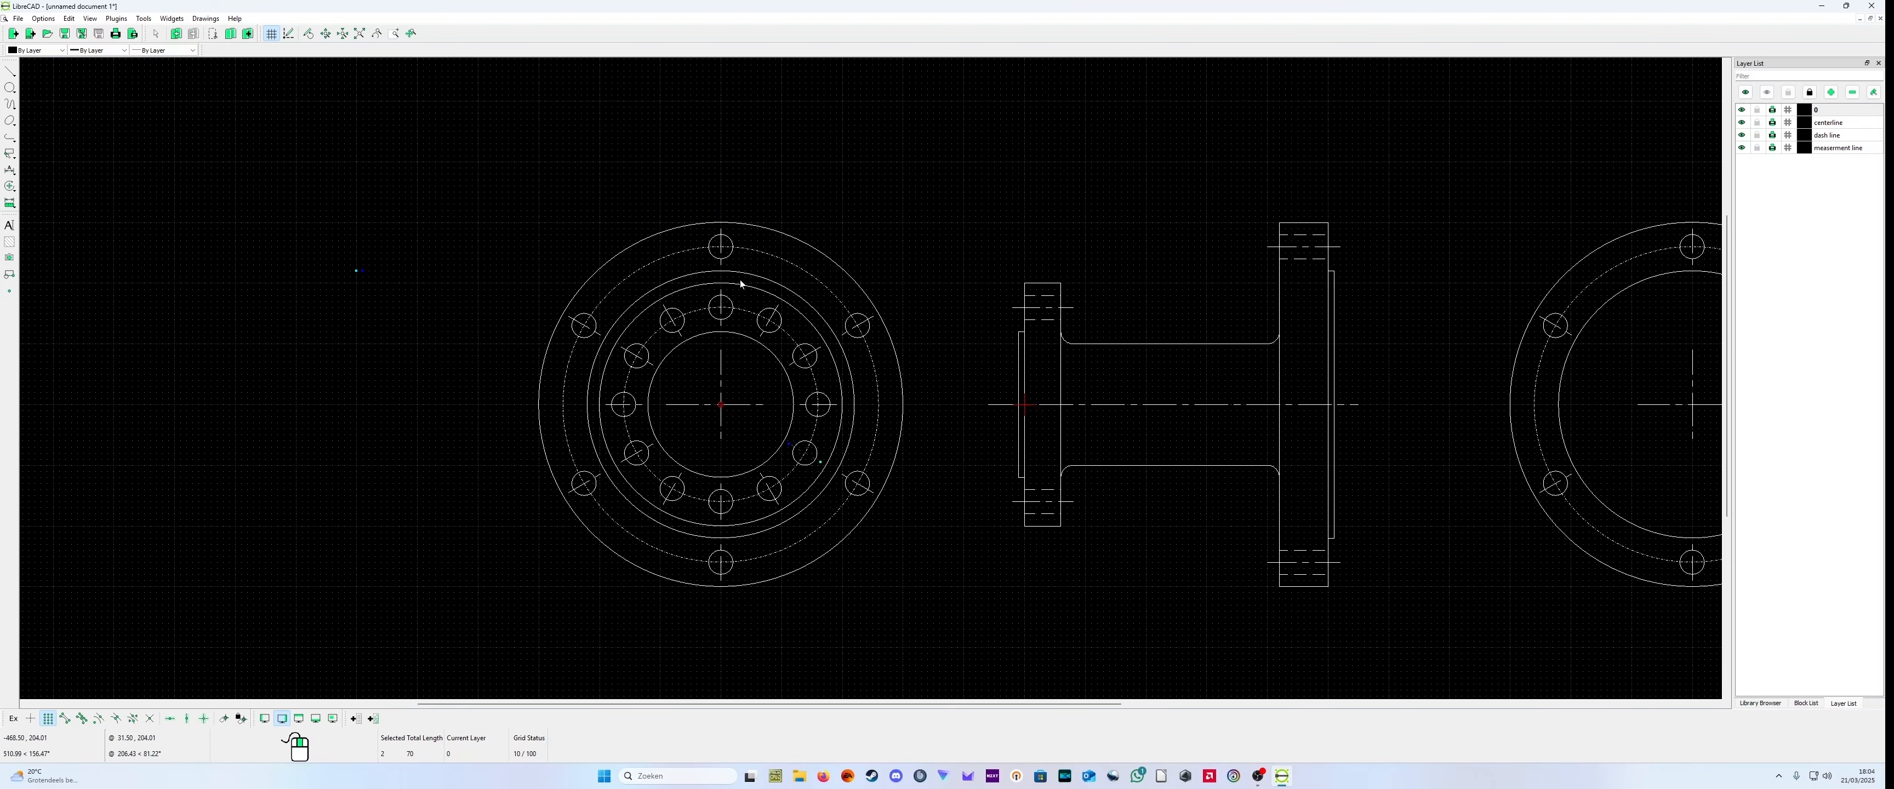
left_click(1608, 304)
left_click(1608, 304)
left_click(707, 276)
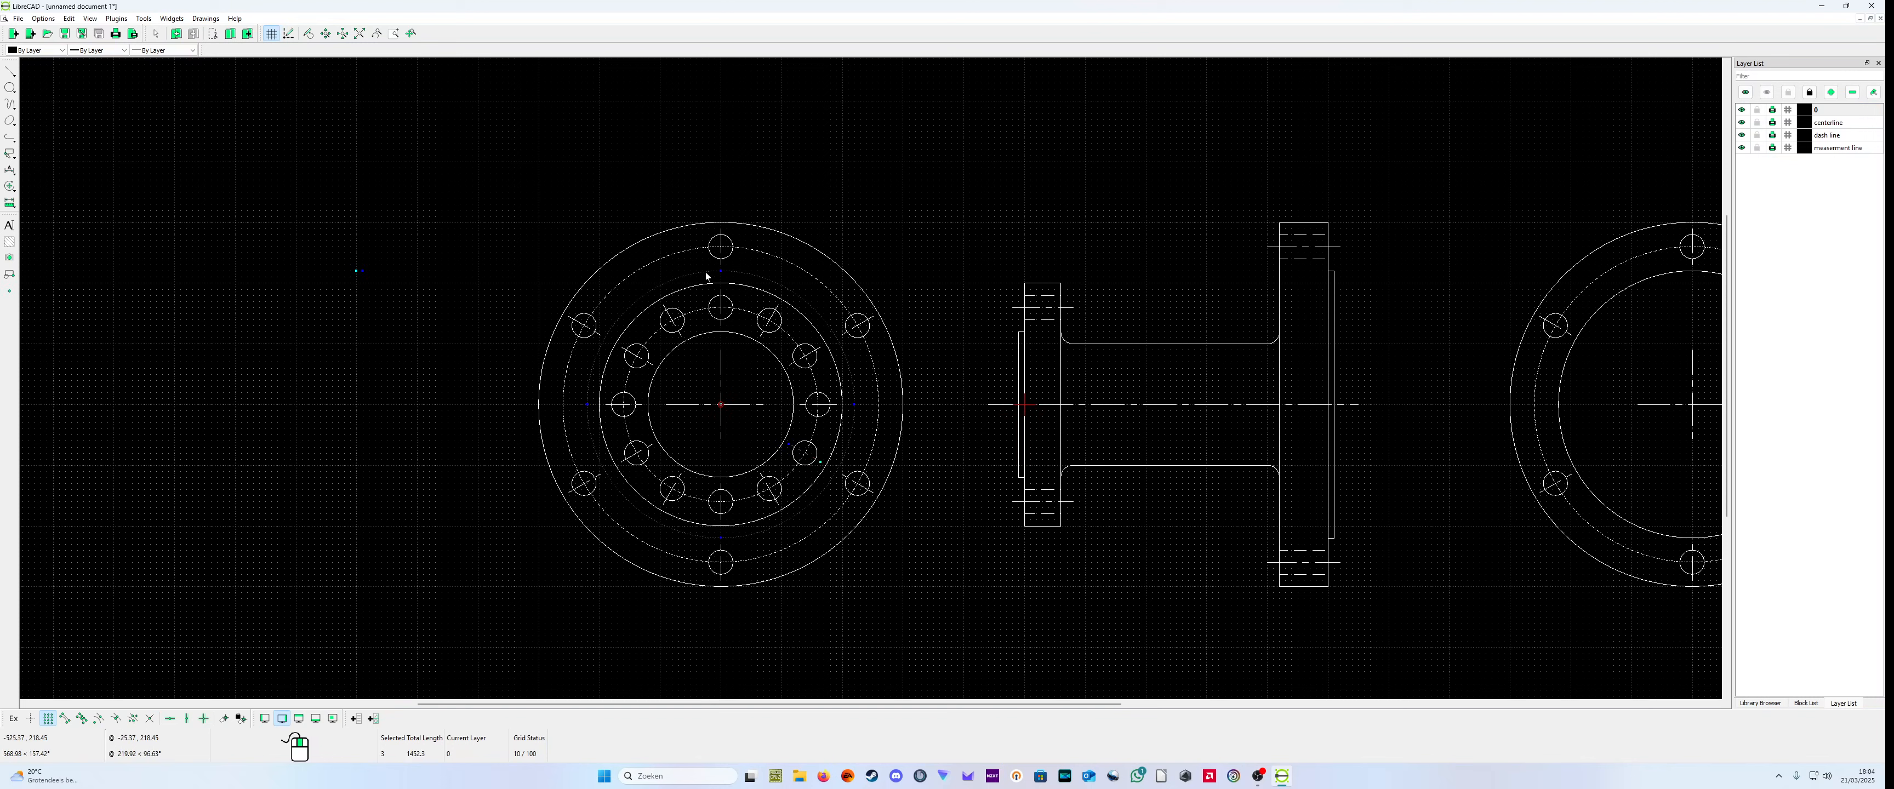
key("Delete")
Step: Examine the cleaned combined end view alongside the side view and the separate large-flange end view
scroll(736, 330, "down", 4)
scroll(753, 418, "up", 4)
scroll(974, 489, "up", 1)
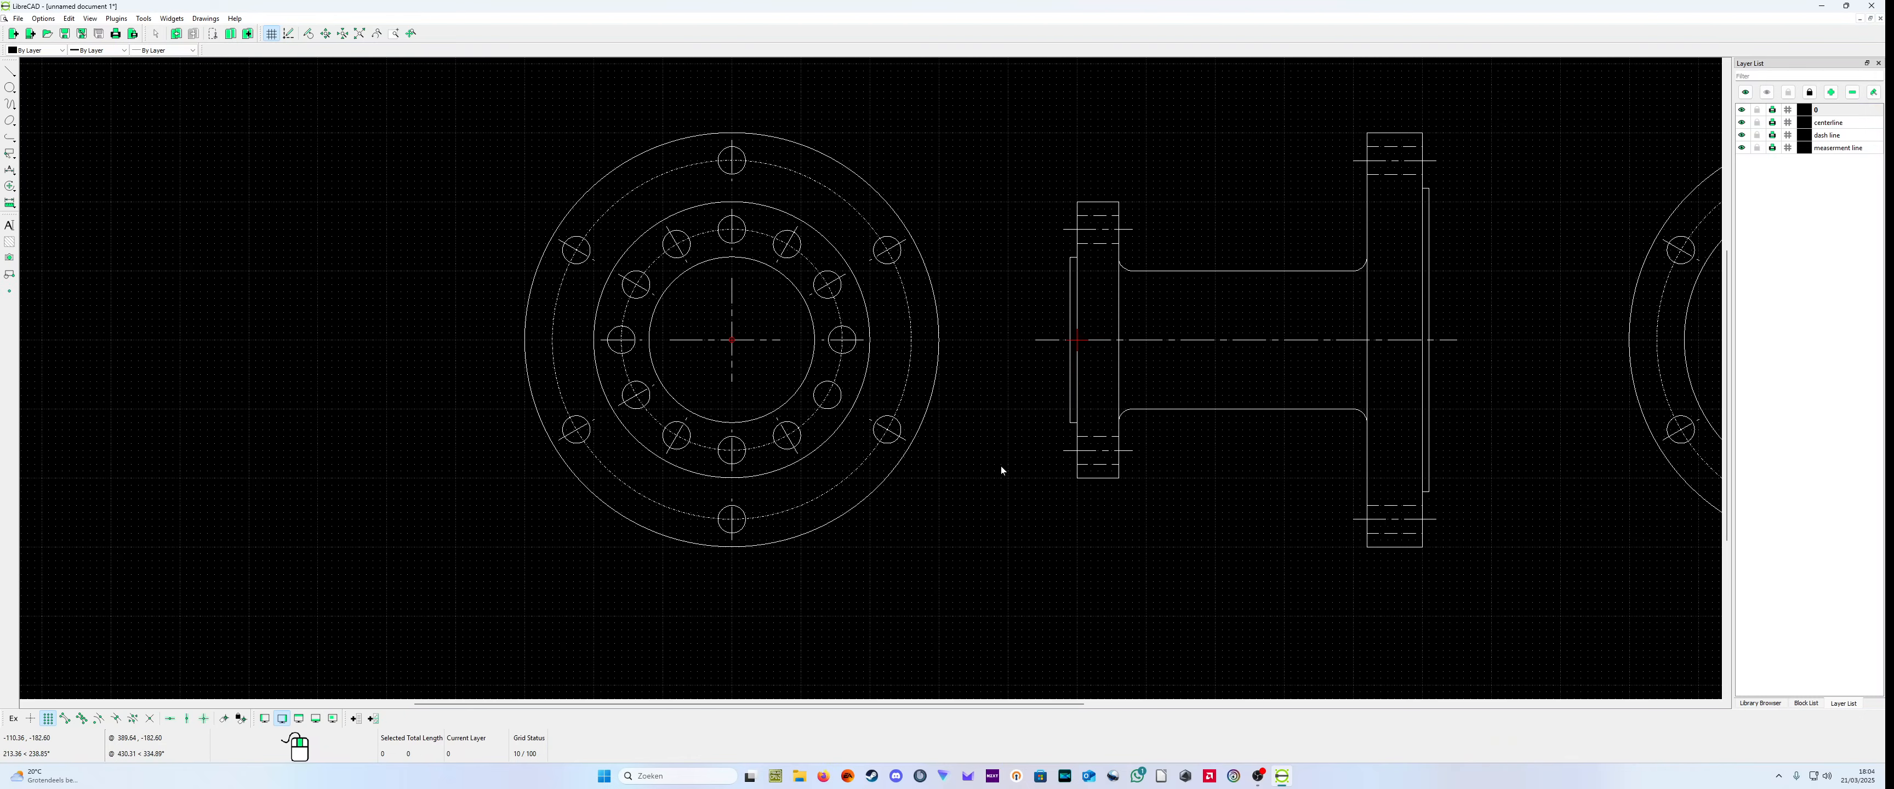
scroll(1003, 472, "down", 1)
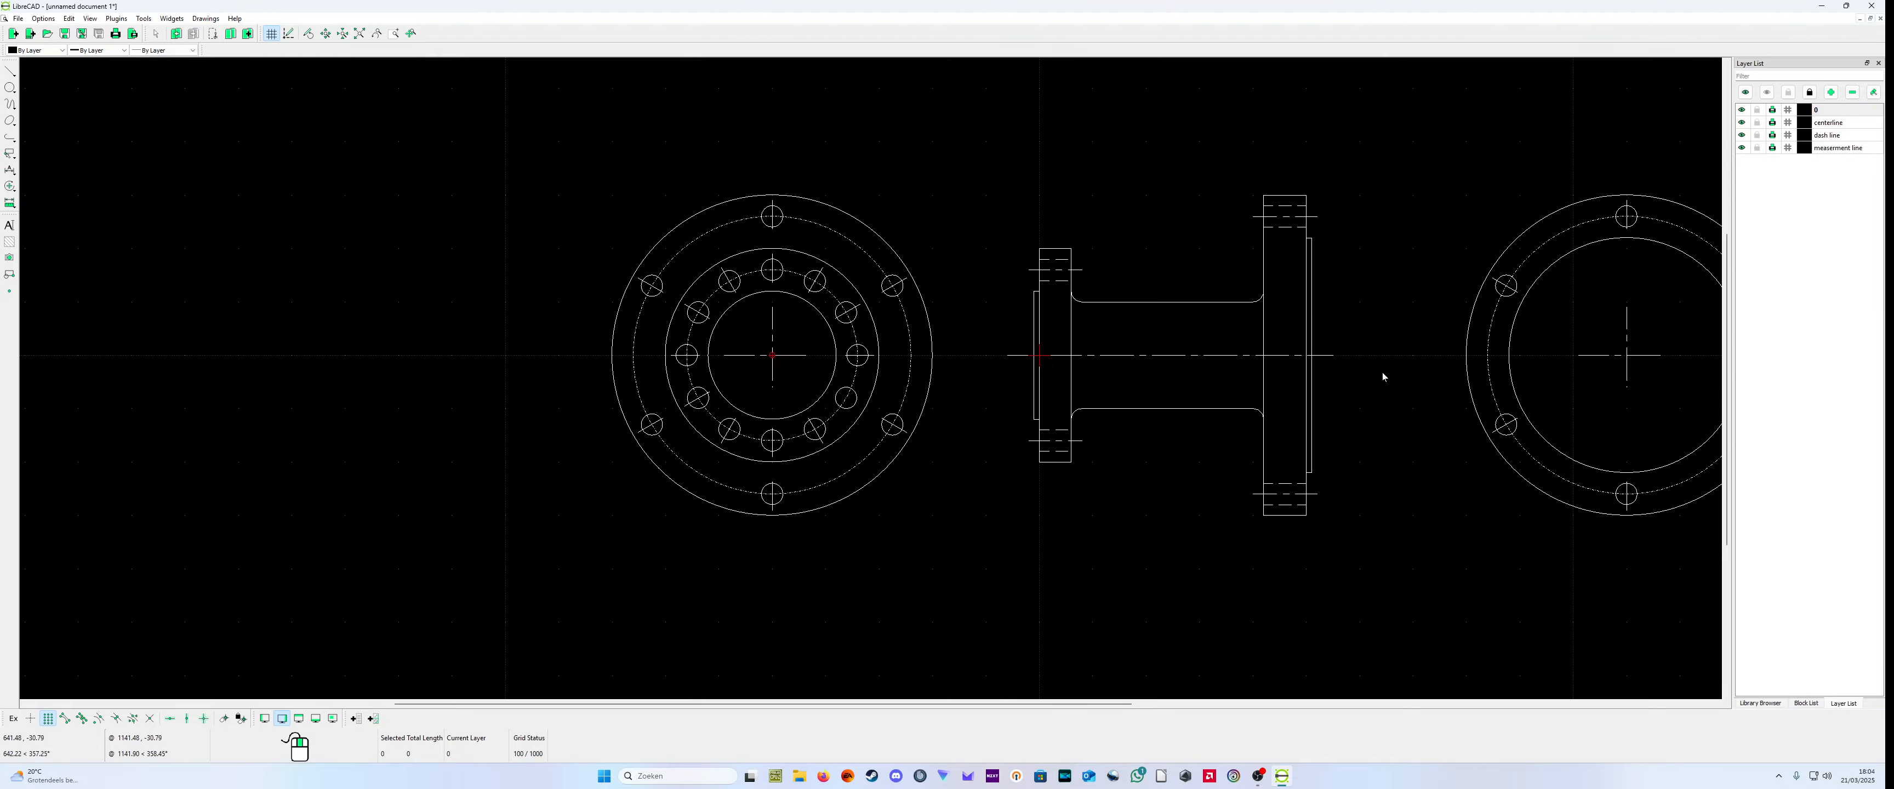
scroll(1610, 383, "up", 1)
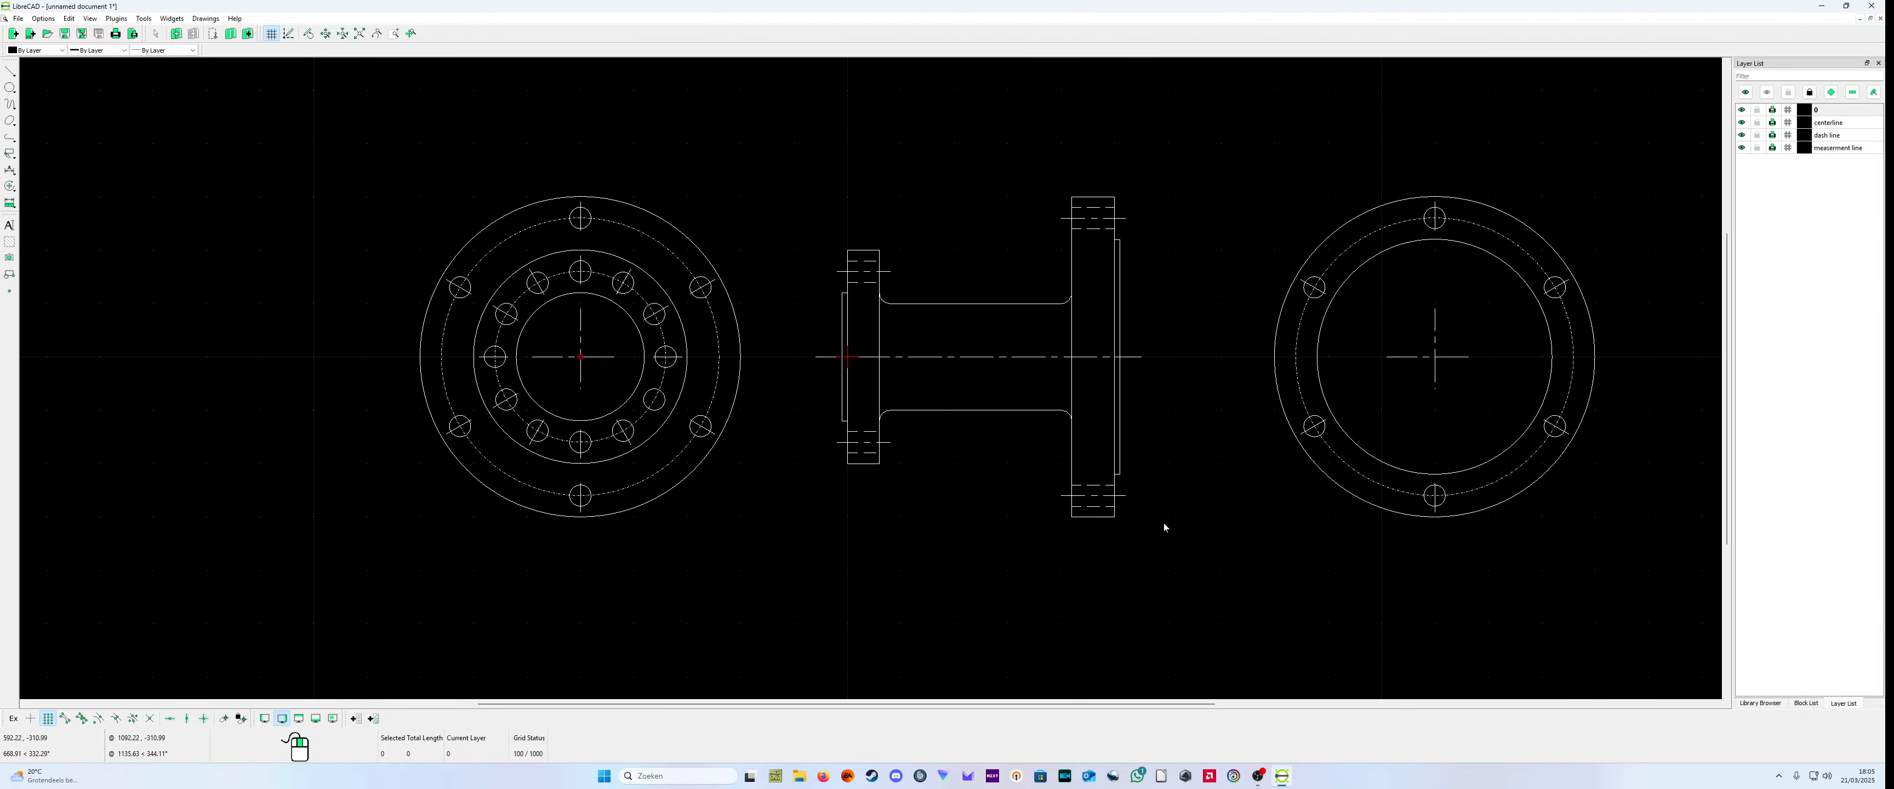
scroll(780, 450, "up", 1)
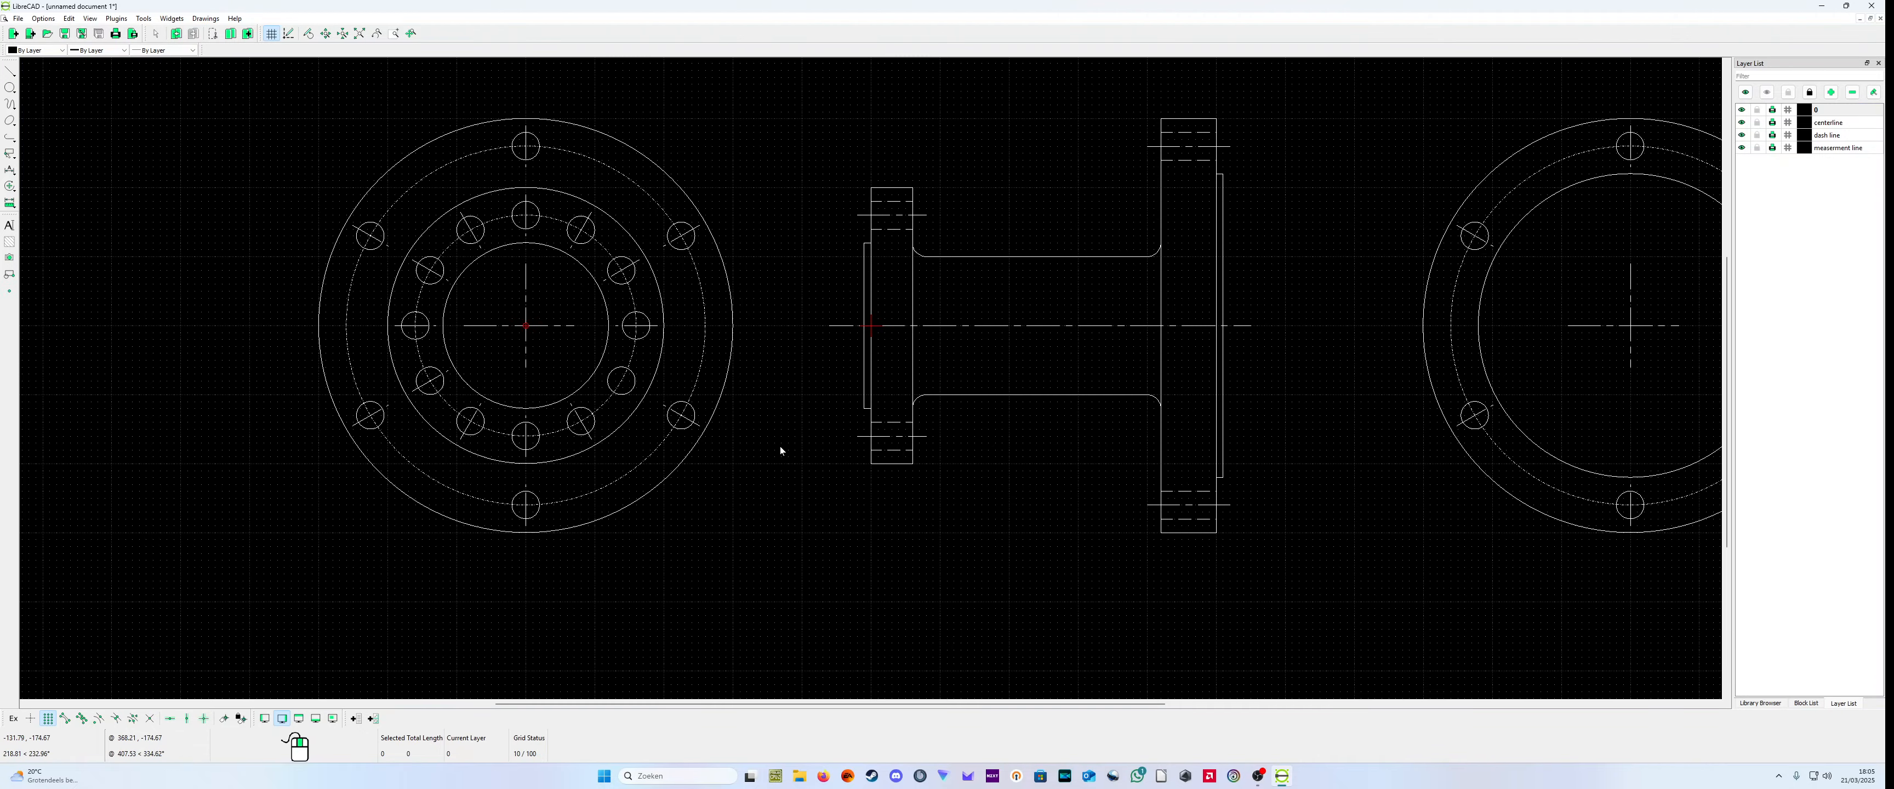
scroll(780, 445, "down", 1)
scroll(1071, 446, "down", 1)
scroll(1053, 448, "up", 1)
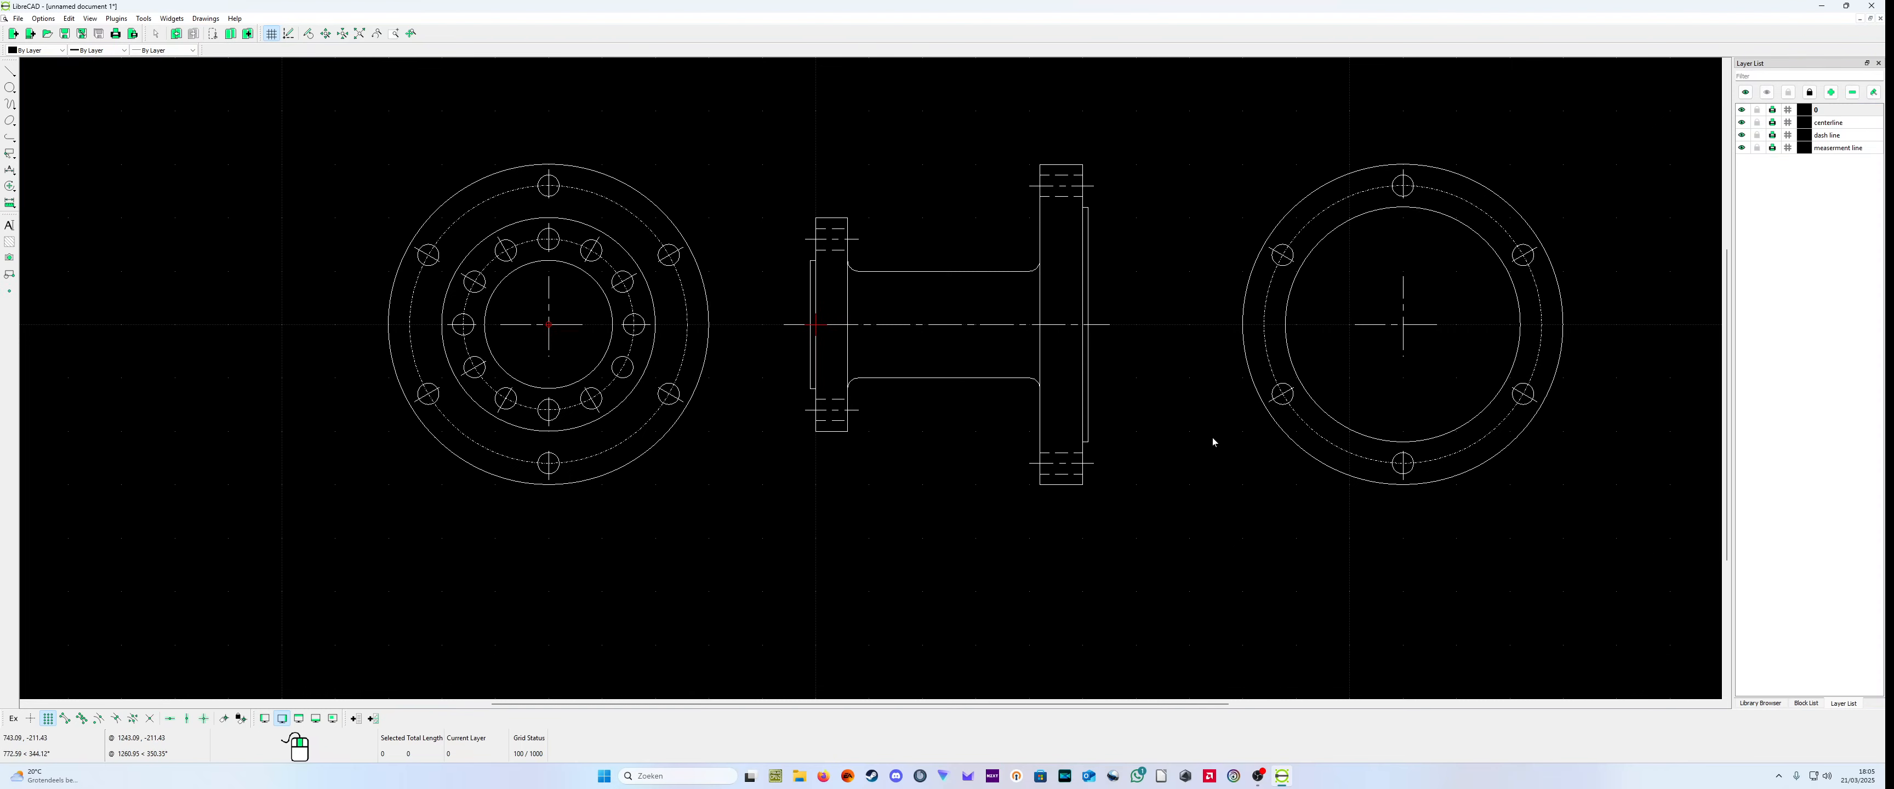
scroll(677, 390, "down", 3)
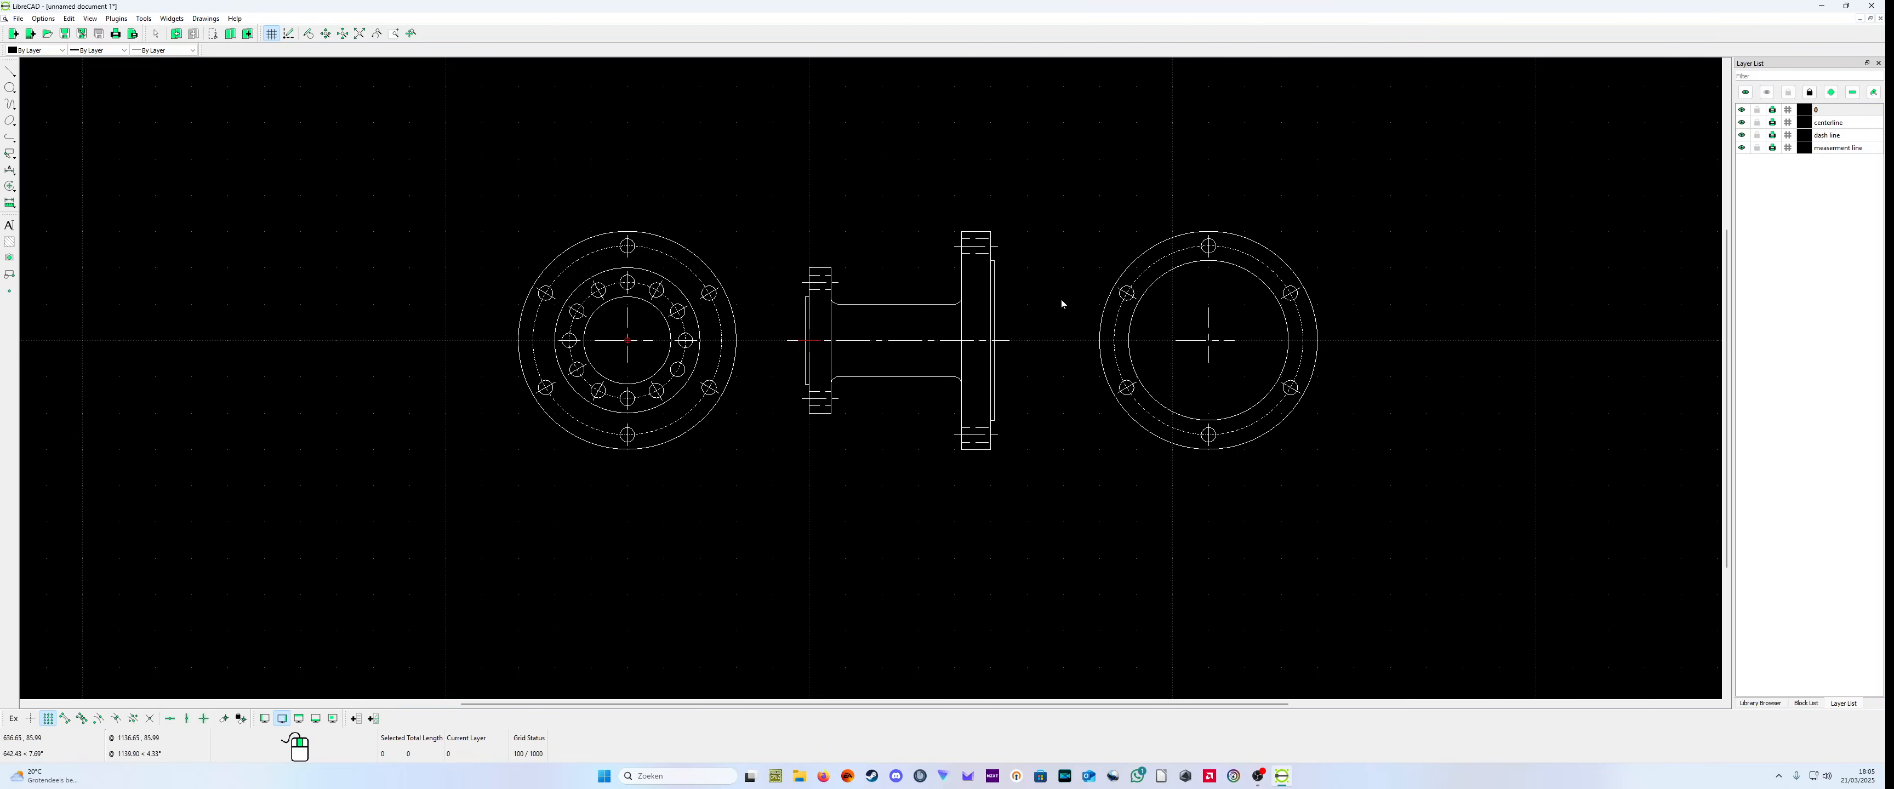
Step: Move the whole combined end view from its center at (-500,0) to (-600,0), deleting the original
left_click_drag(358, 127, 769, 493)
right_click(652, 520)
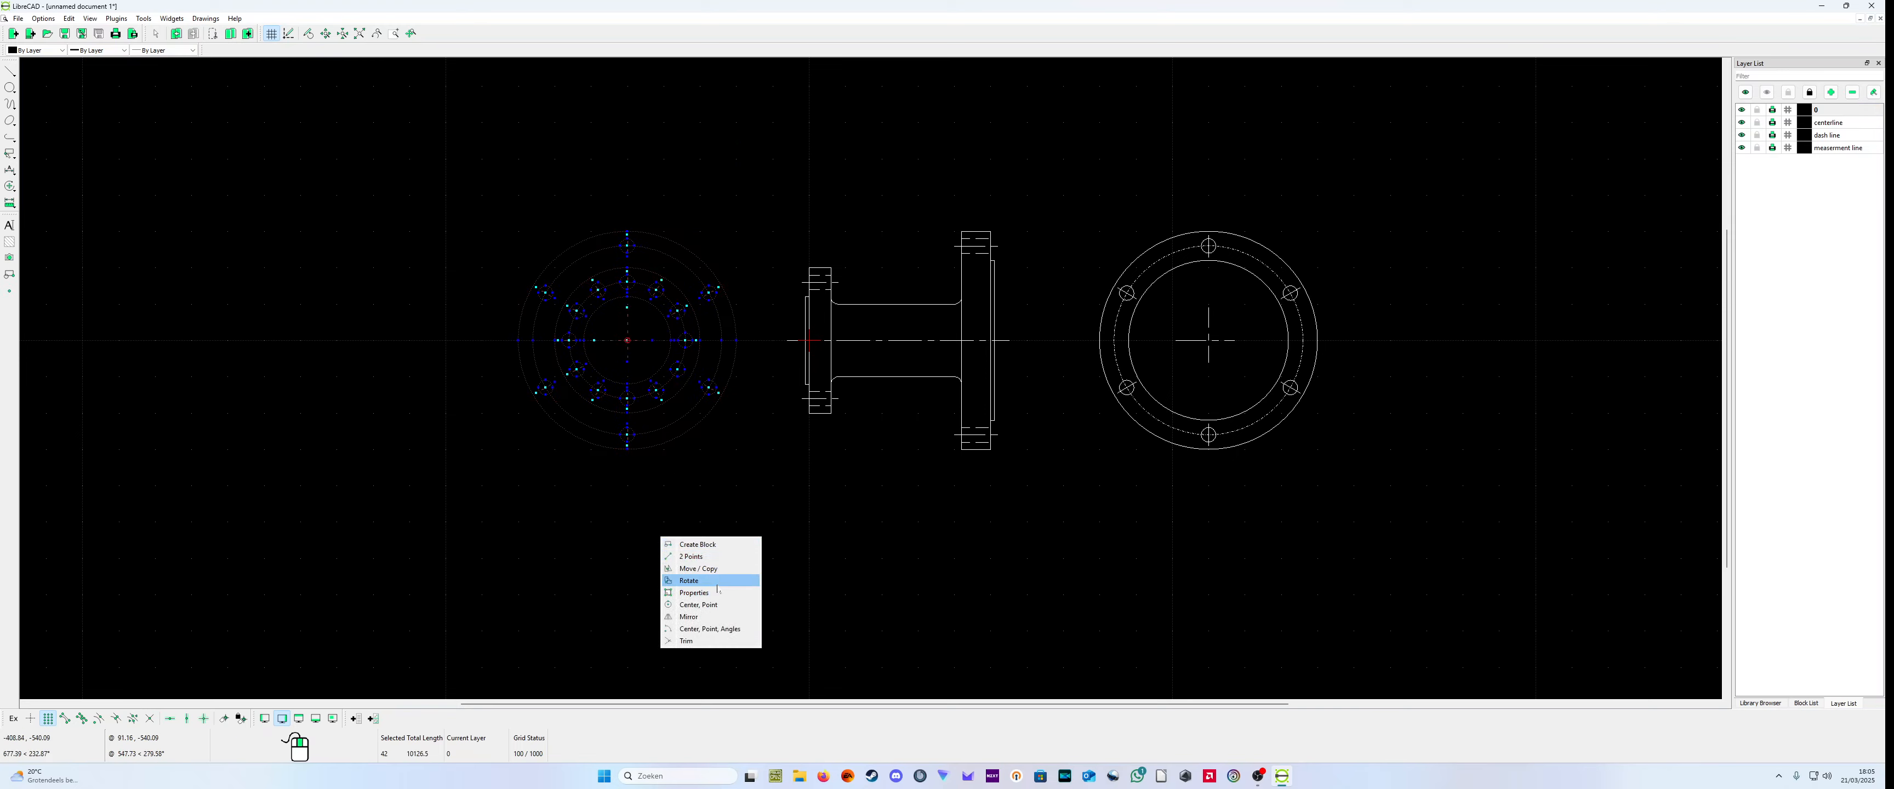
left_click(684, 578)
left_click(636, 352)
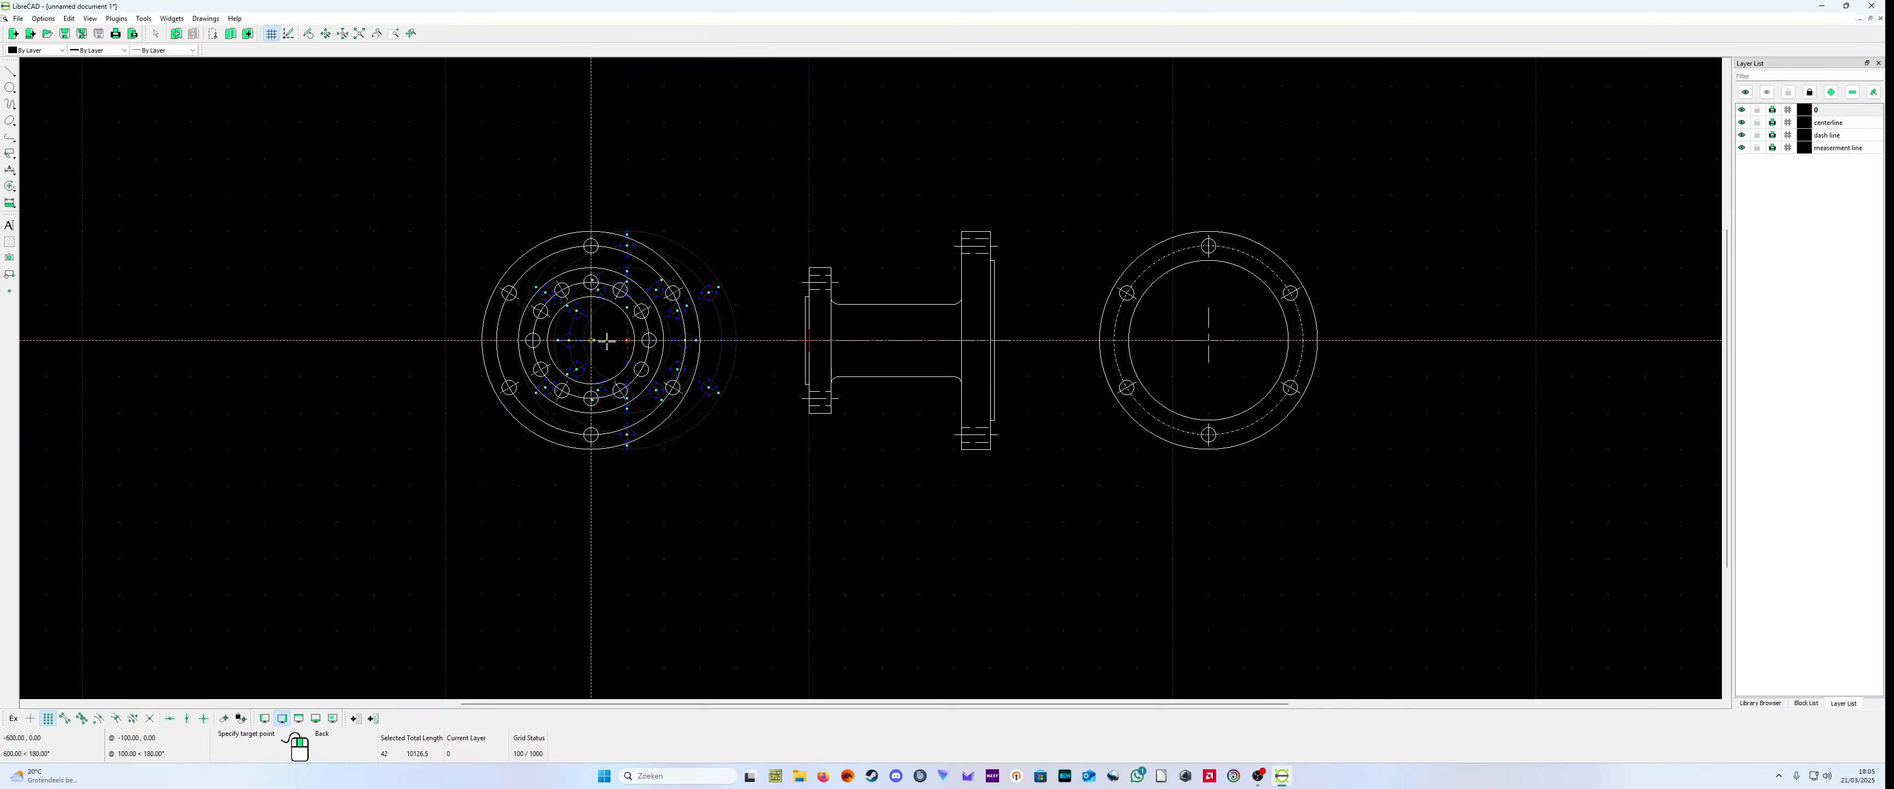
left_click(608, 353)
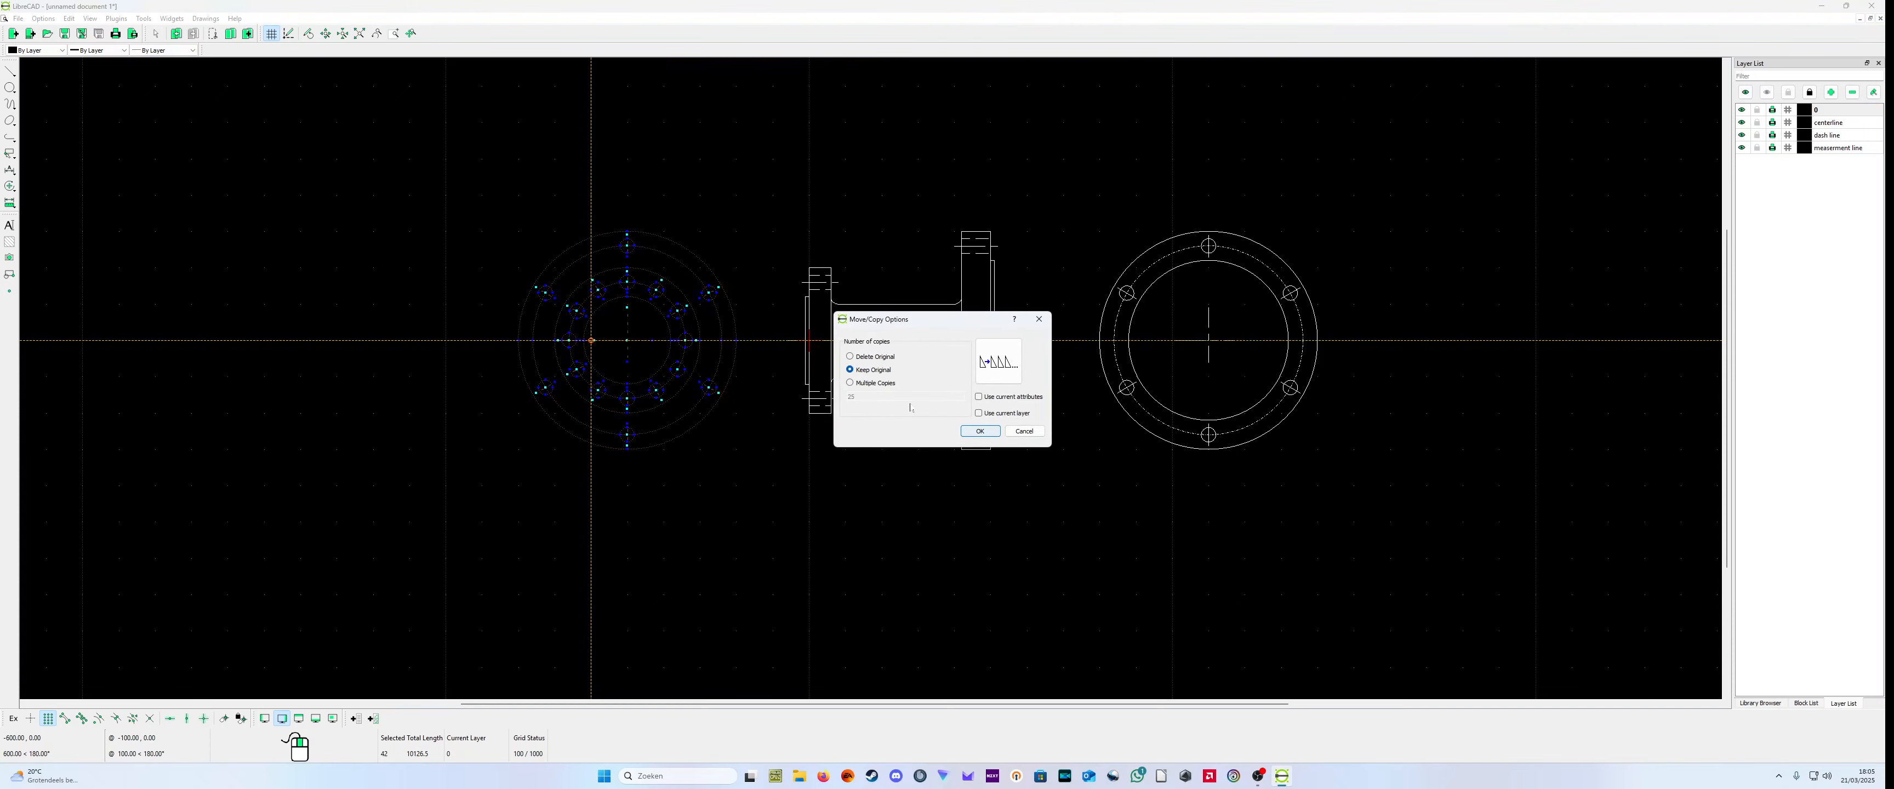
left_click(972, 432)
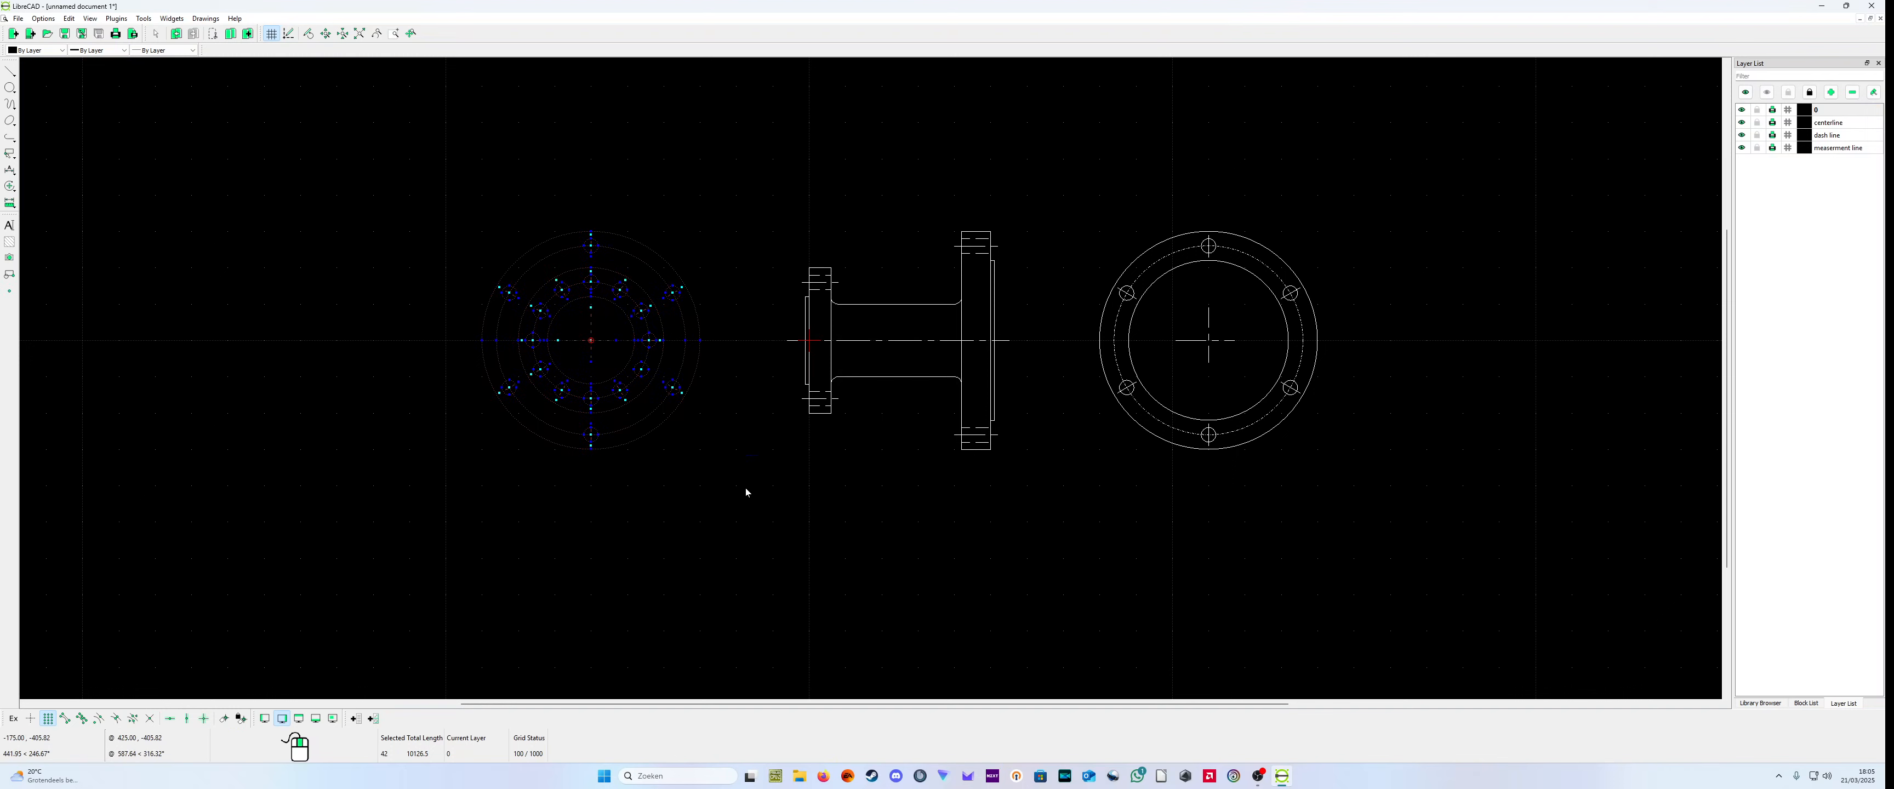
right_click(9, 276)
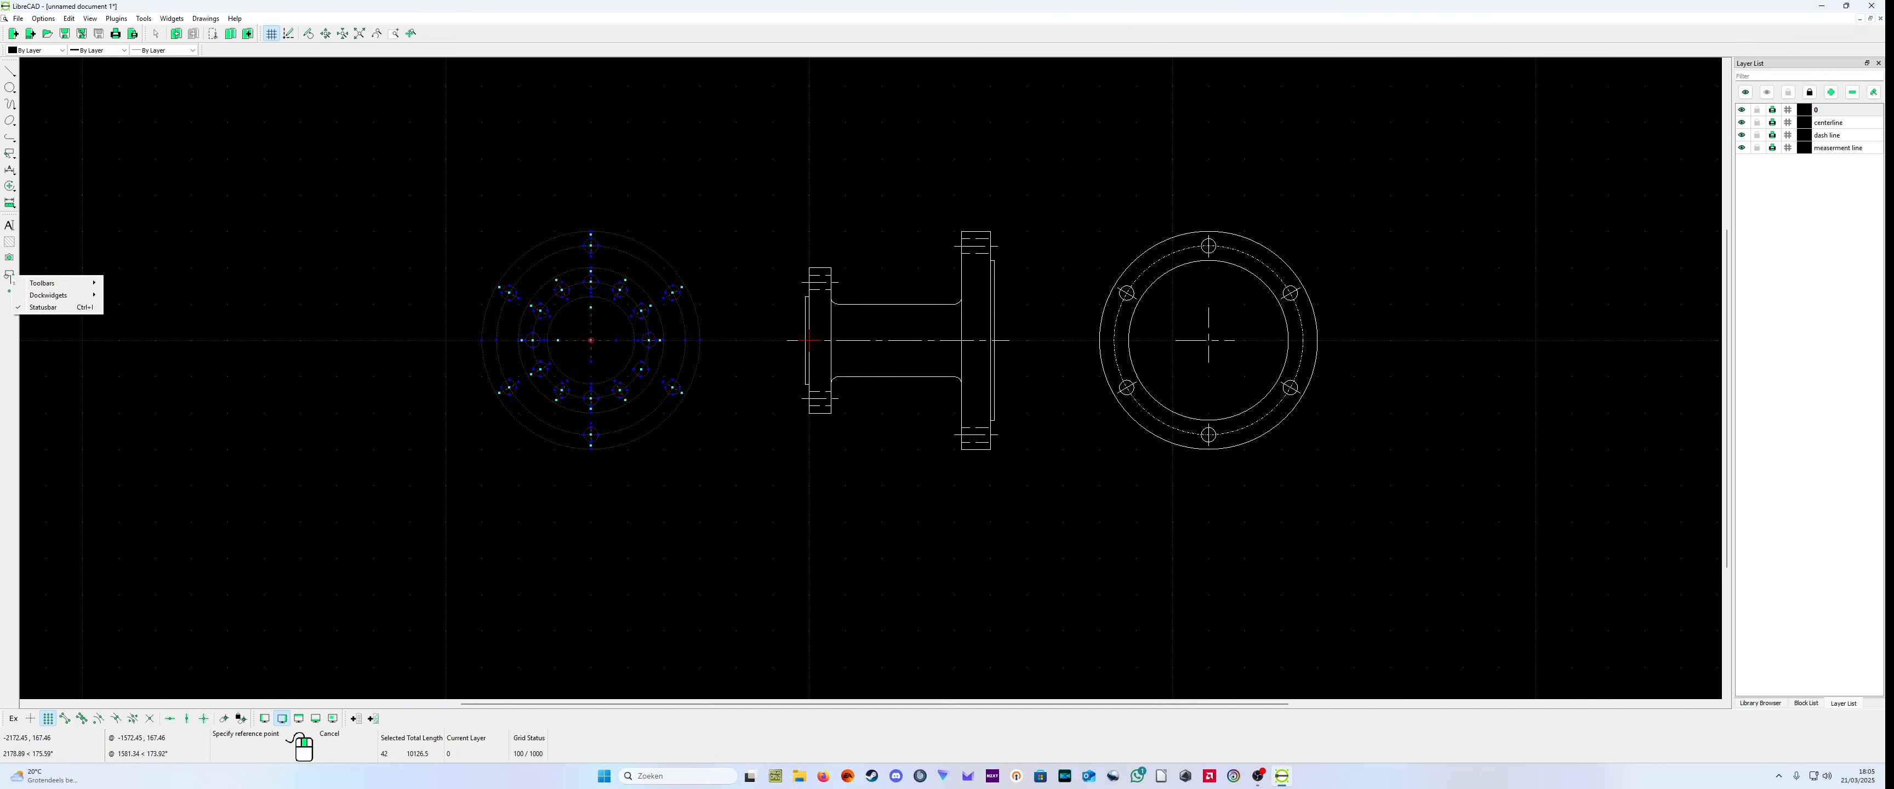
left_click(139, 264)
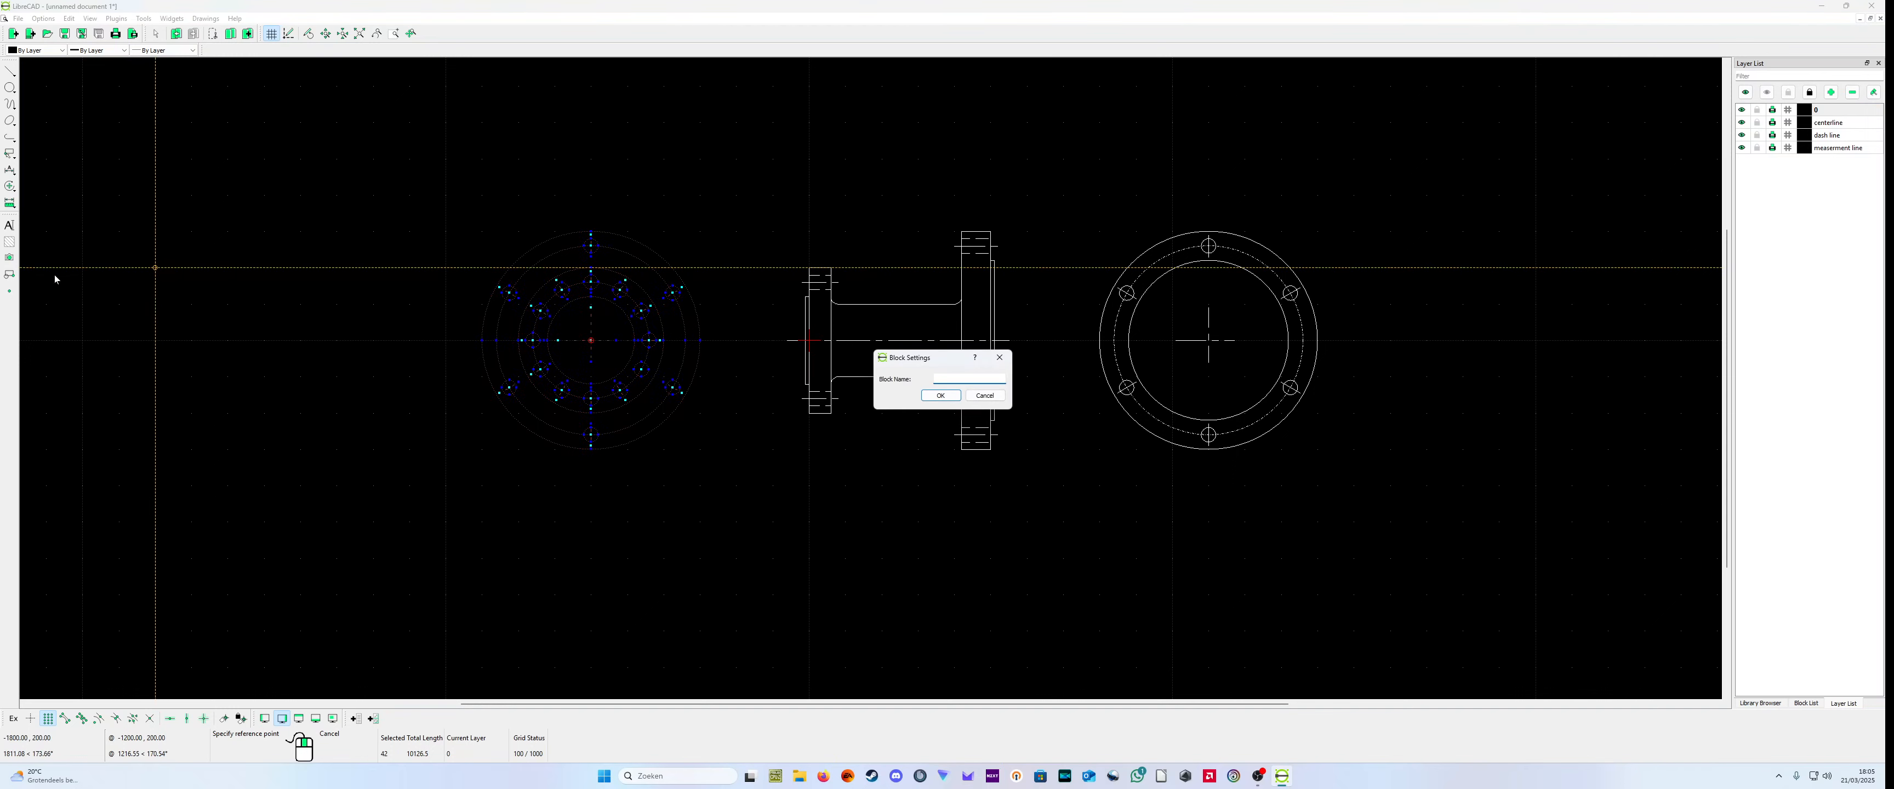
left_click(986, 395)
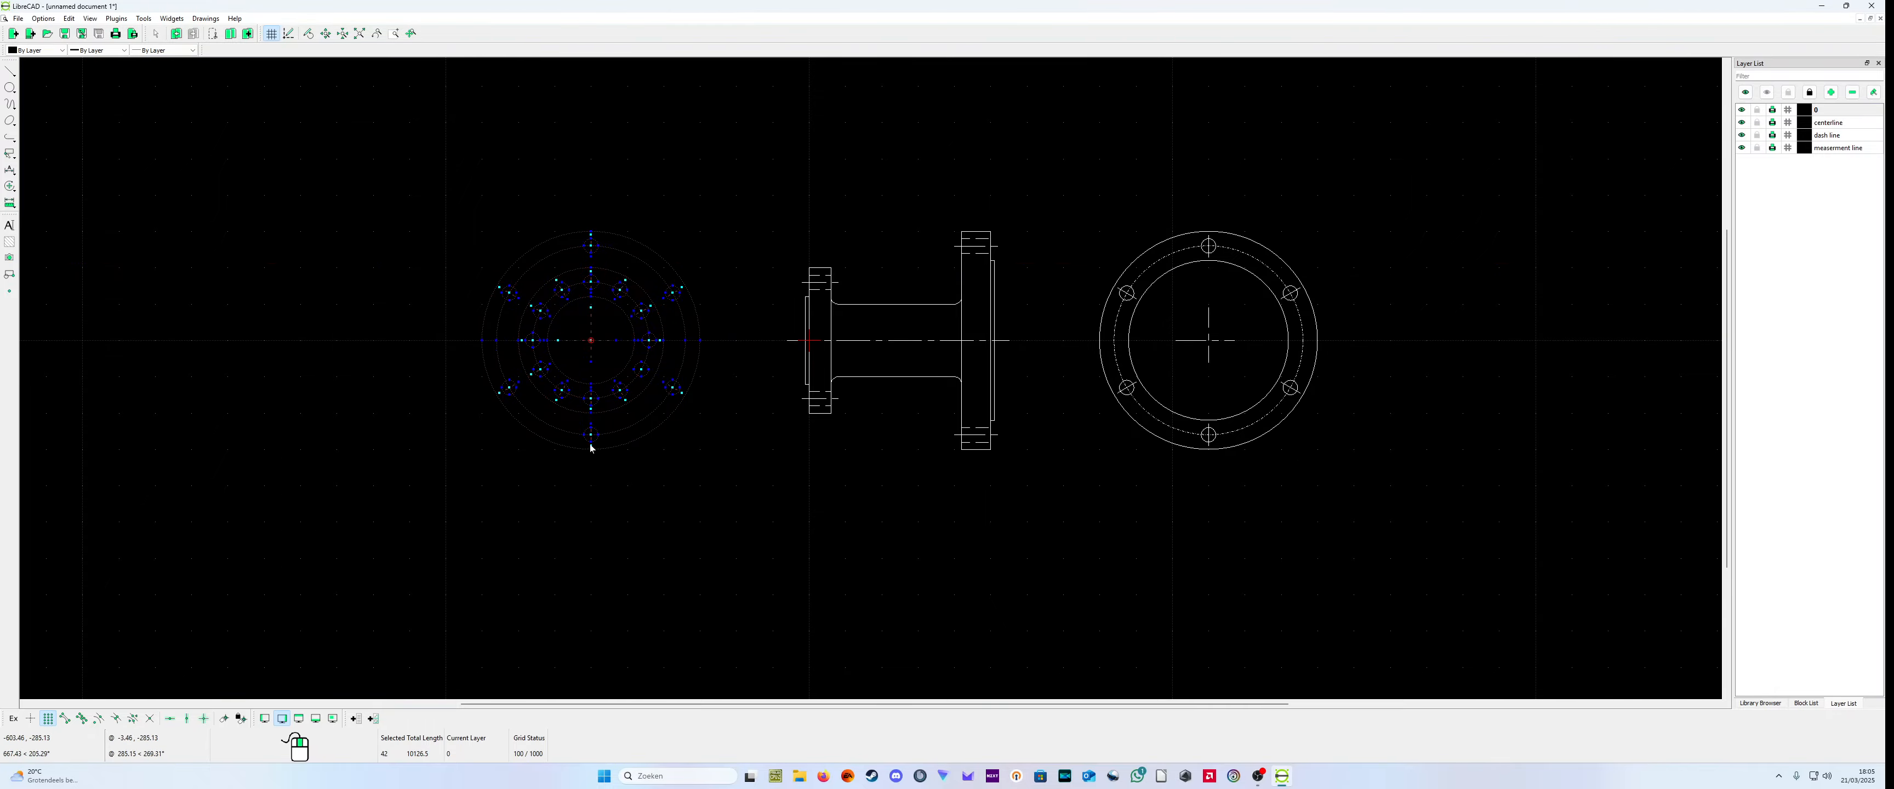
Step: Deselect the innermost circle and the small flange's dashed bolt circle in the combined end view
scroll(599, 435, "up", 6)
scroll(691, 319, "down", 3)
left_click(707, 342)
left_click(724, 362)
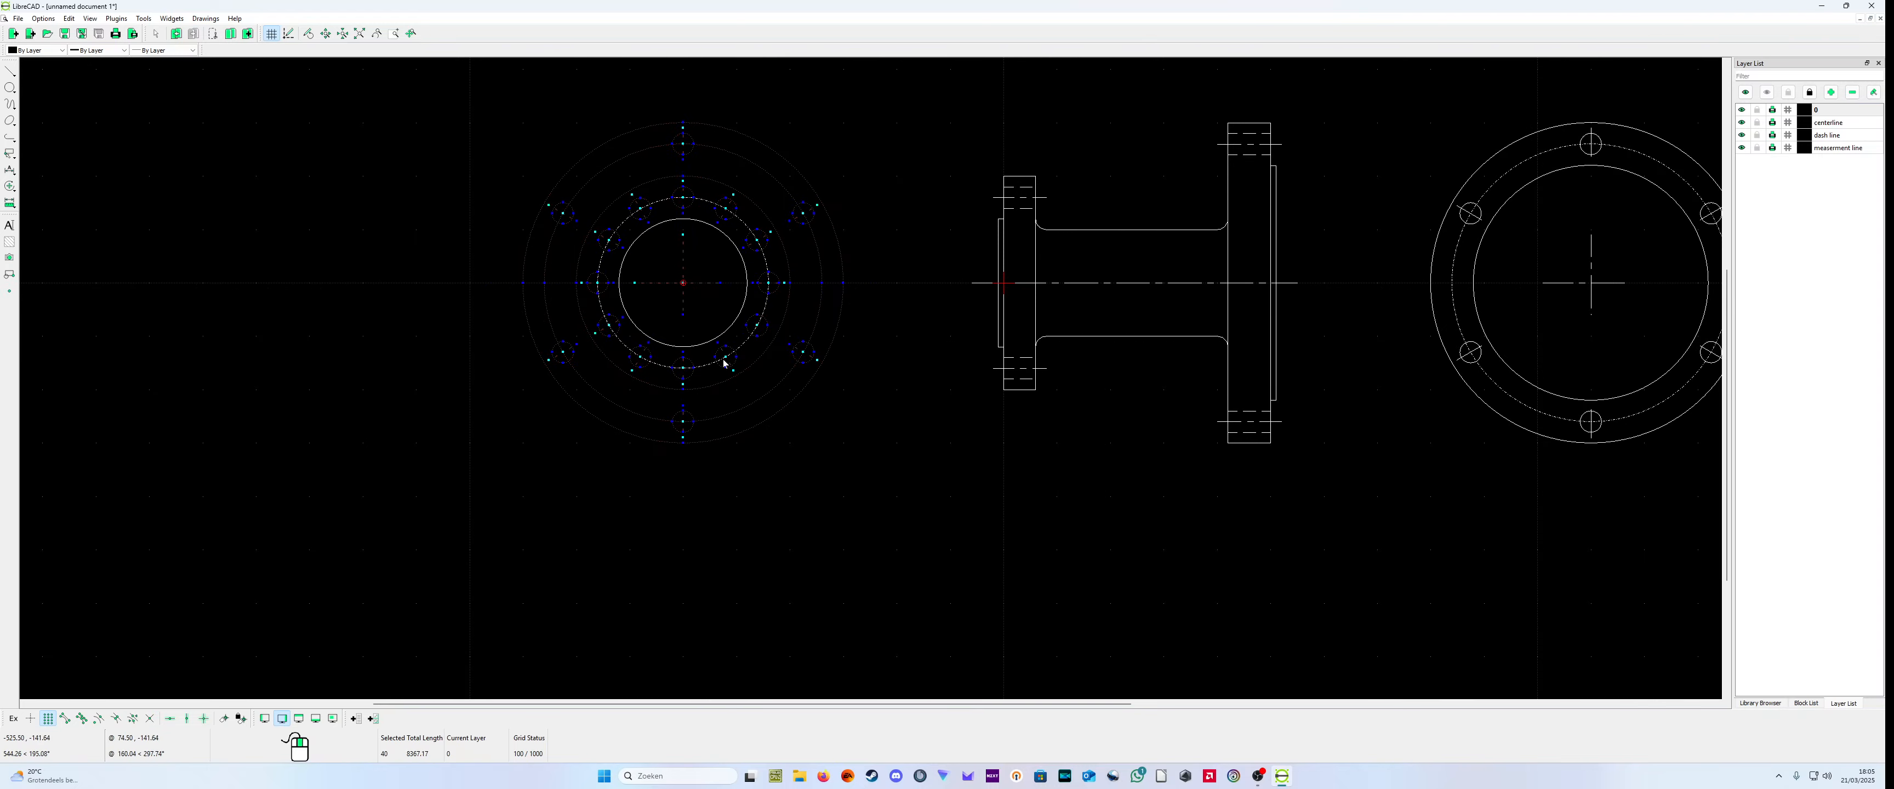
Step: Deselect the small flange's bottom, lower-left and left bolt holes, its outer circle and the large flange's dashed bolt circle
left_click(691, 375)
left_click(683, 377)
left_click(637, 366)
left_click(637, 362)
left_click(604, 335)
left_click(607, 328)
left_click(594, 293)
left_click(579, 317)
left_click(548, 324)
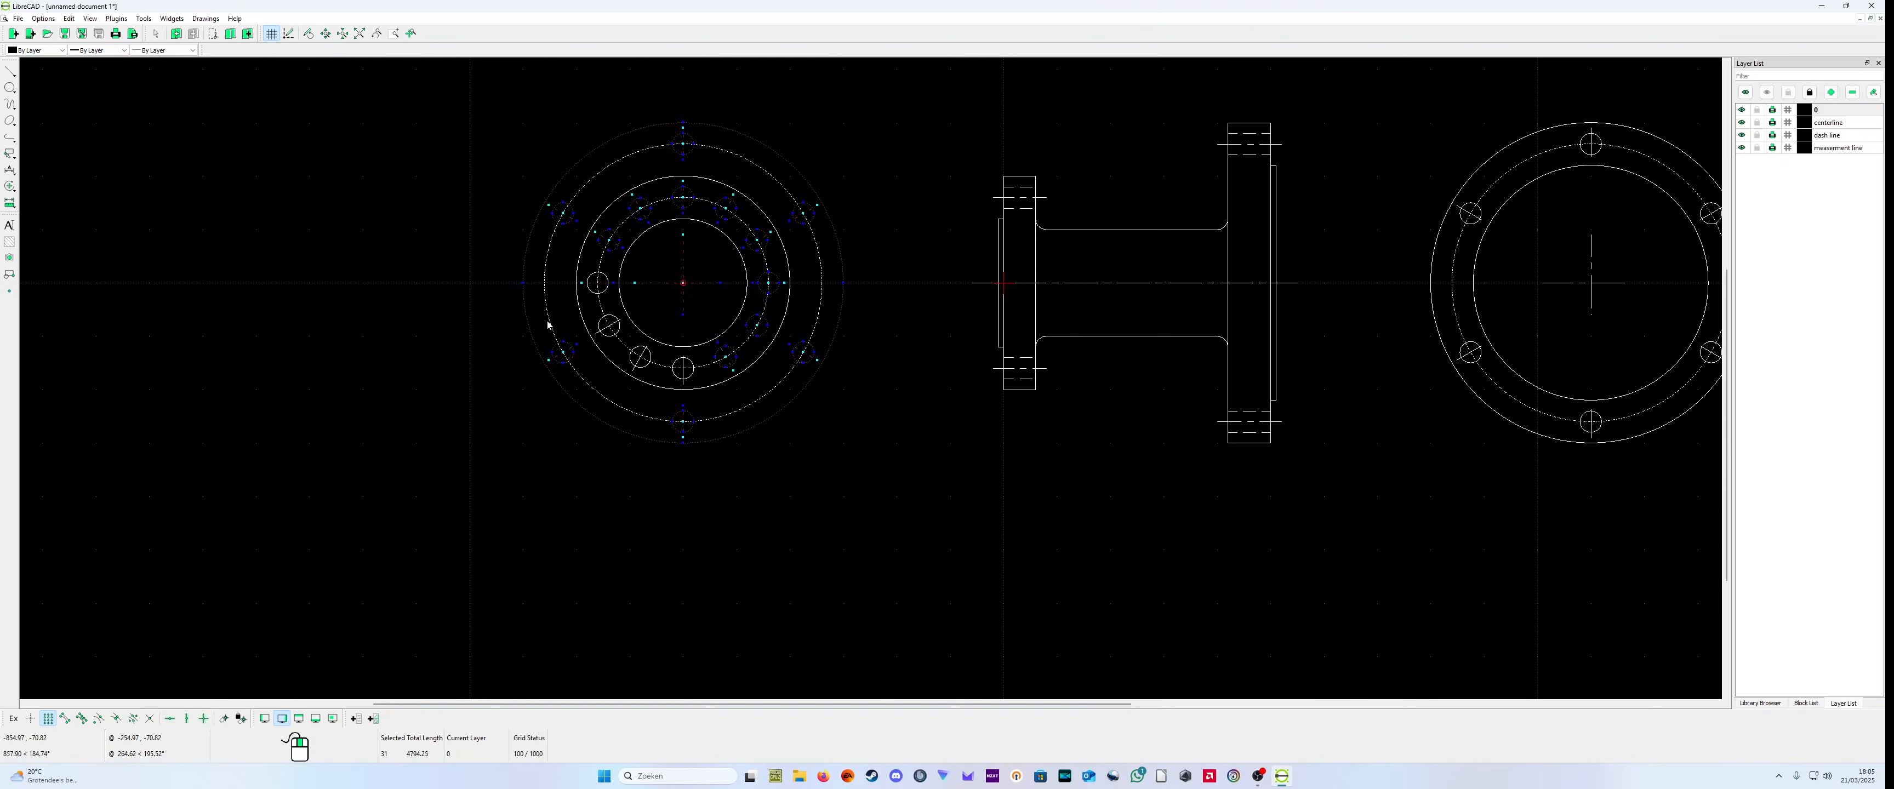
Step: Deselect the large flange's outer circle and its lower-left, bottom and lower-right bolt holes with their center lines
left_click(563, 354)
left_click(607, 429)
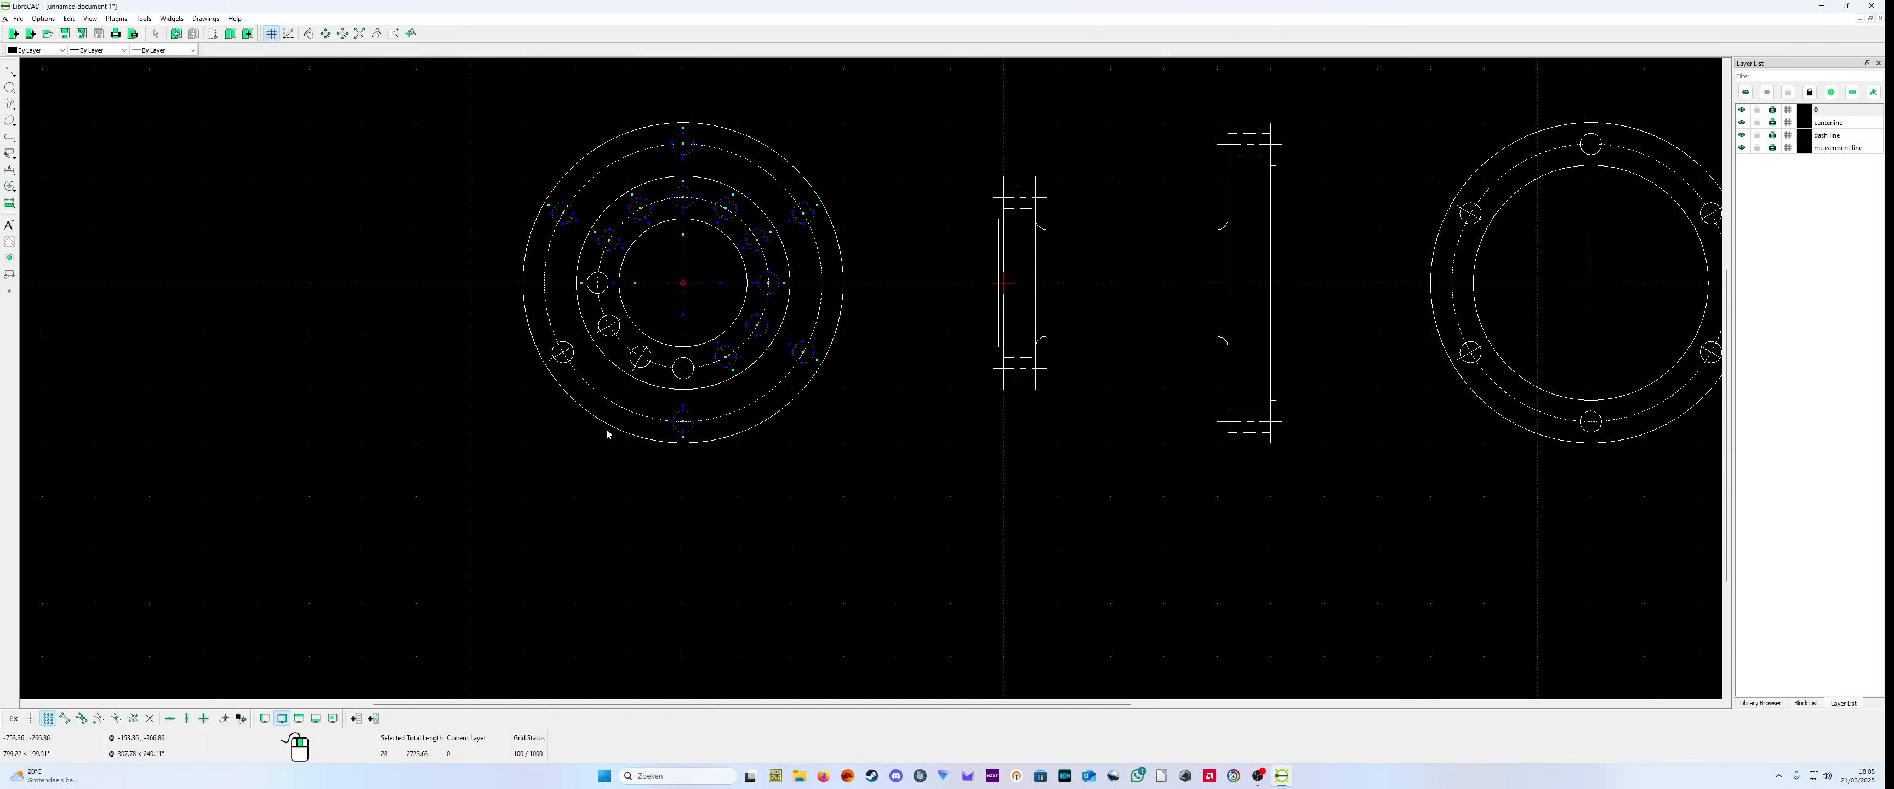
left_click(682, 431)
left_click(686, 431)
left_click(693, 434)
left_click(807, 363)
left_click(812, 360)
Step: Deselect the large flange's upper-right, top and upper-left bolt holes with their center lines
left_click(805, 229)
left_click(803, 220)
left_click(684, 156)
left_click(557, 220)
left_click(565, 215)
Step: Deselect the small flange's upper-left and top bolt holes with their center lines
left_click(603, 239)
left_click(604, 240)
left_click(639, 220)
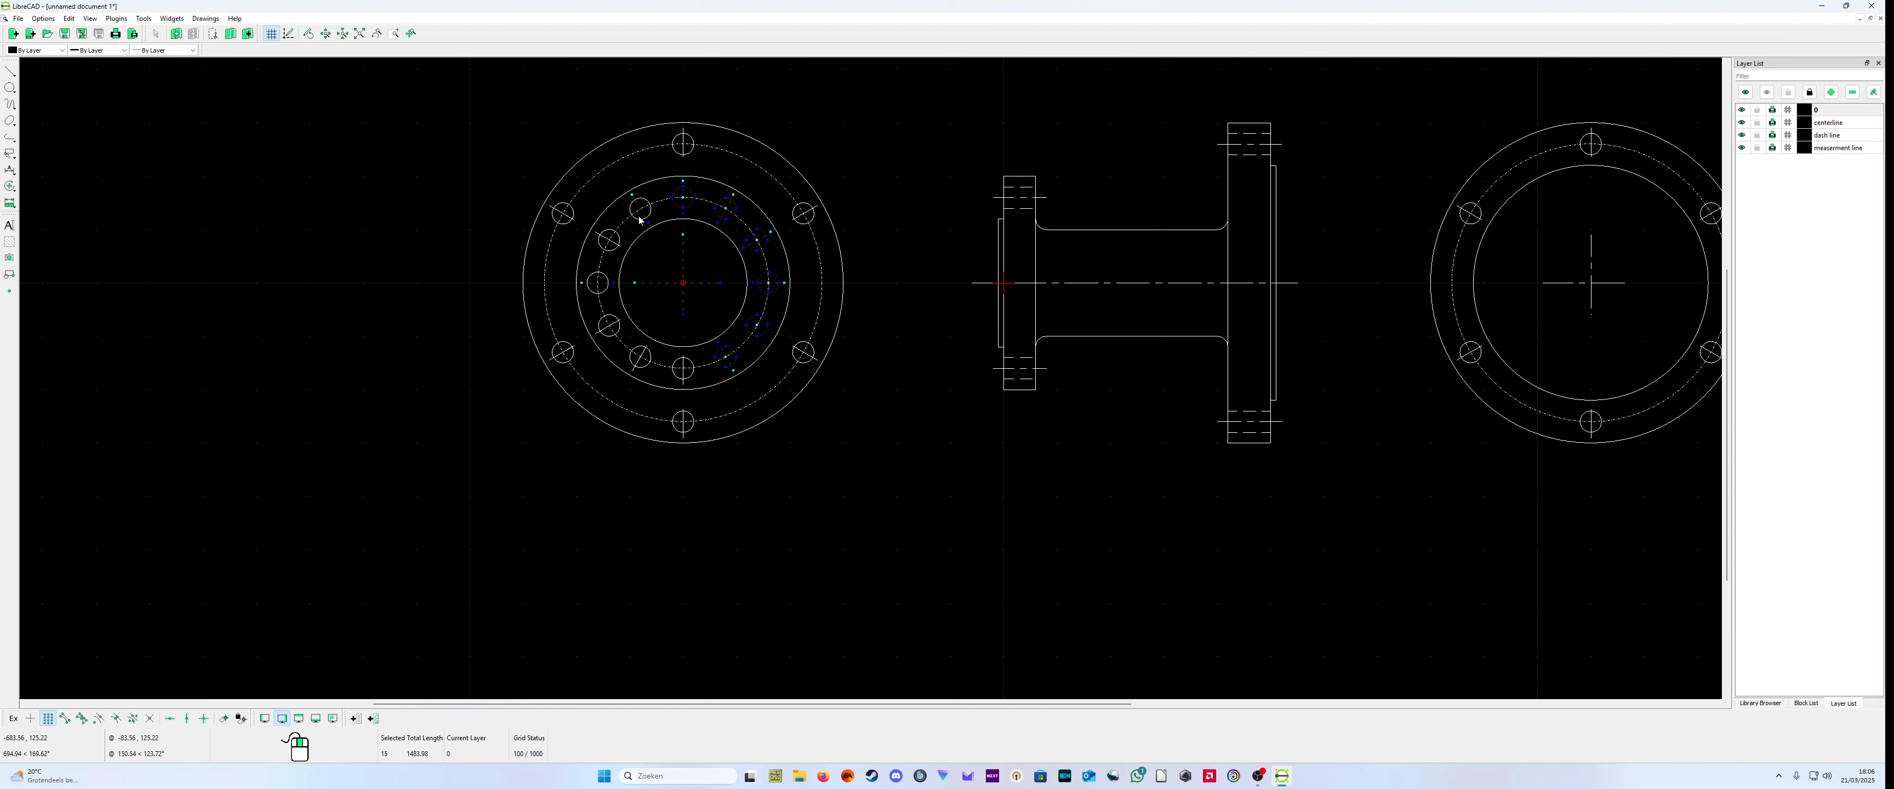
left_click(643, 217)
left_click(680, 208)
Step: Deselect the small flange's upper-right, right and lower-right bolt holes with their center lines
left_click(726, 218)
left_click(727, 217)
left_click(750, 240)
left_click(753, 244)
left_click(768, 285)
left_click(750, 317)
left_click(755, 330)
left_click(736, 360)
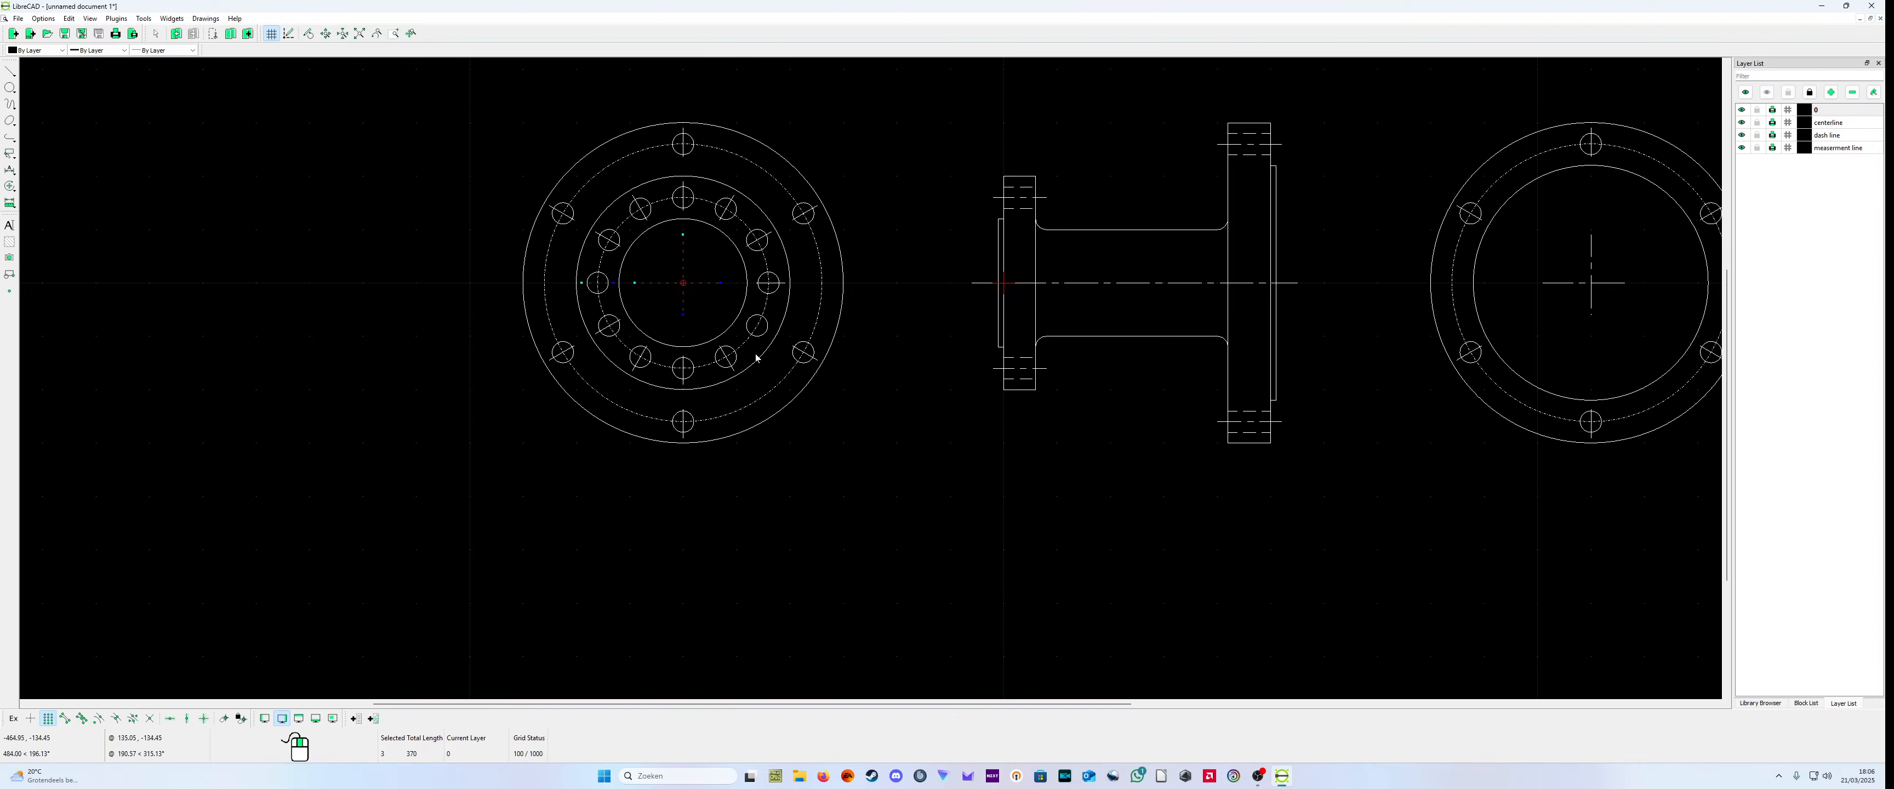
Step: Rotate copies of only the small flange's left and right bolt-hole center lines 30° about (-600,0), keeping the originals
scroll(772, 302, "up", 4)
scroll(783, 358, "down", 1)
scroll(787, 360, "up", 6)
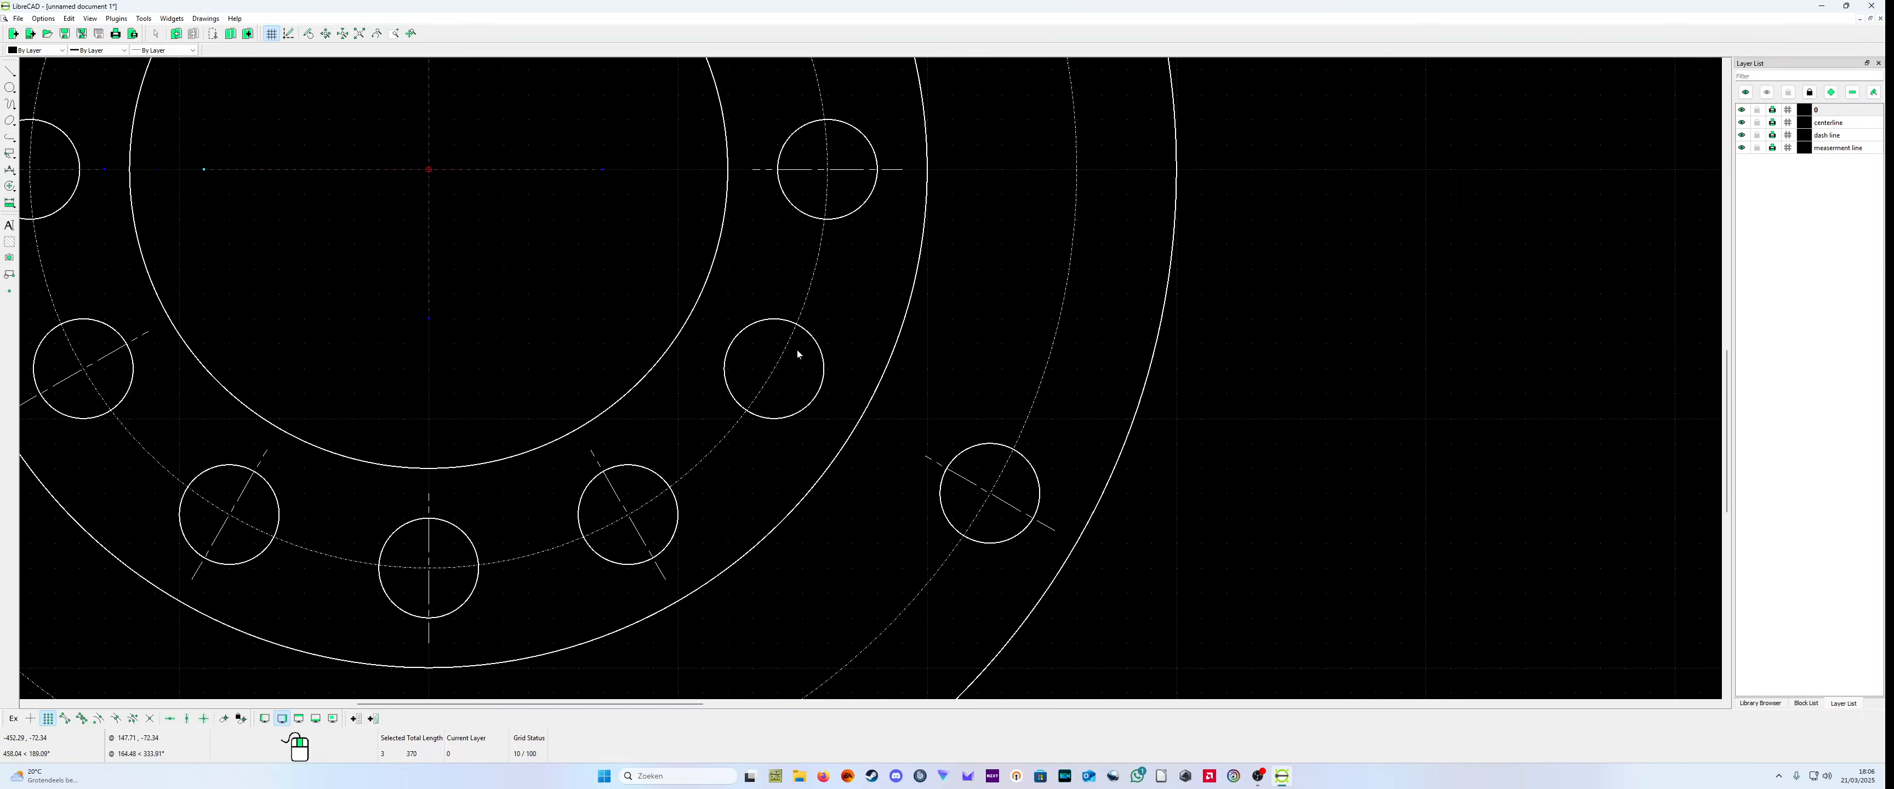
scroll(800, 360, "down", 3)
scroll(832, 310, "down", 3)
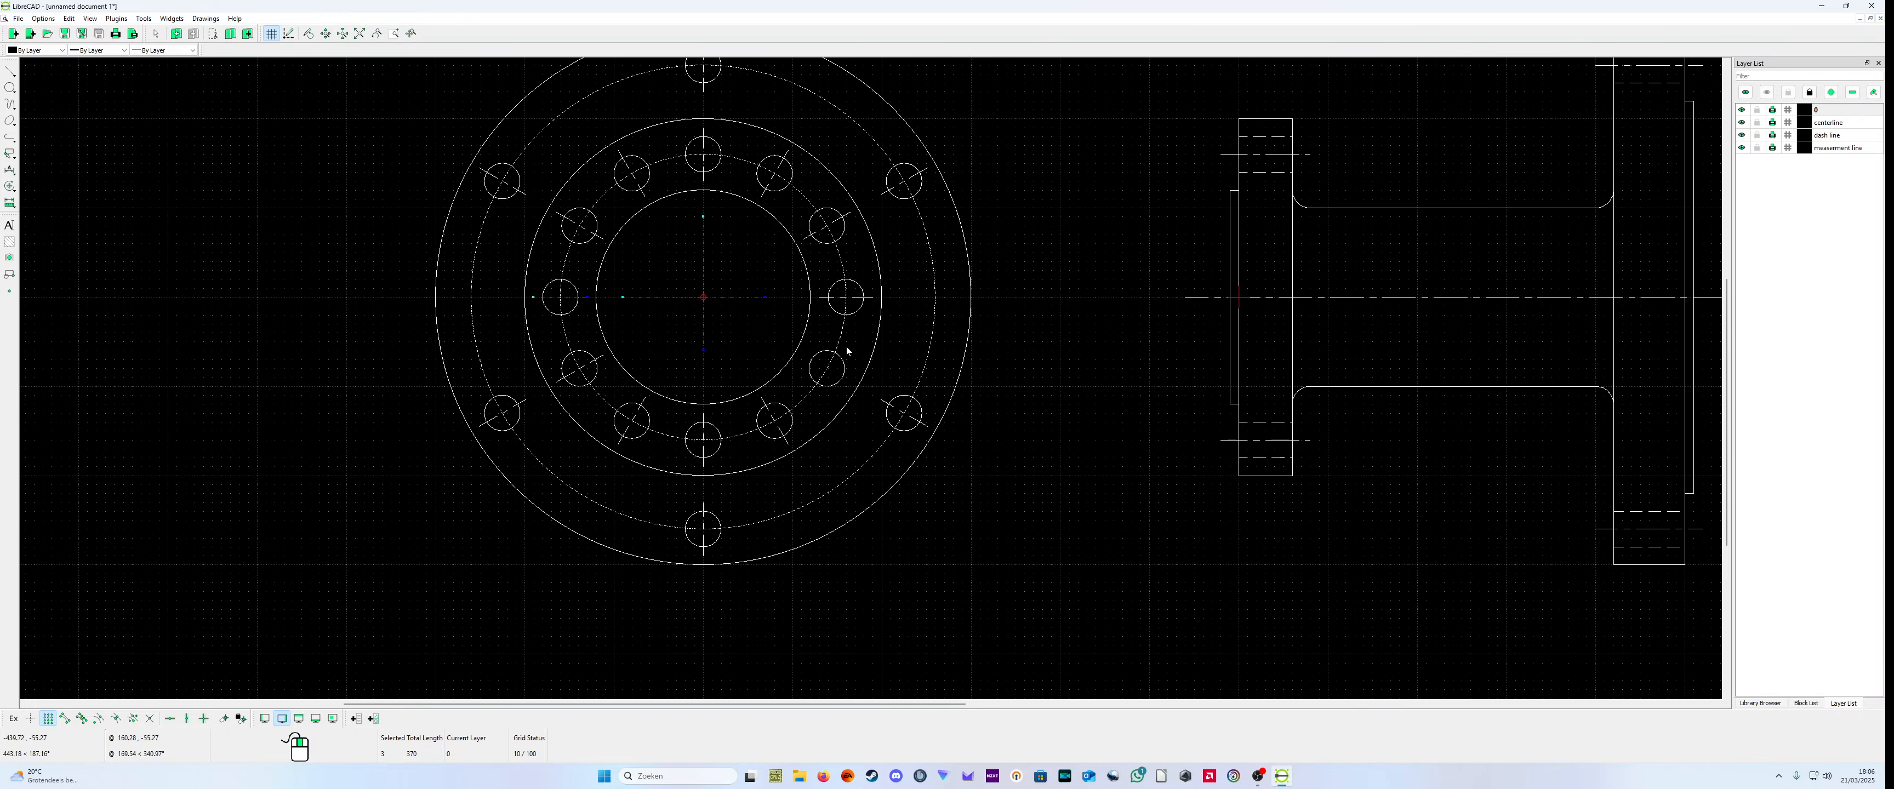
left_click(859, 309)
left_click(855, 297)
right_click(857, 341)
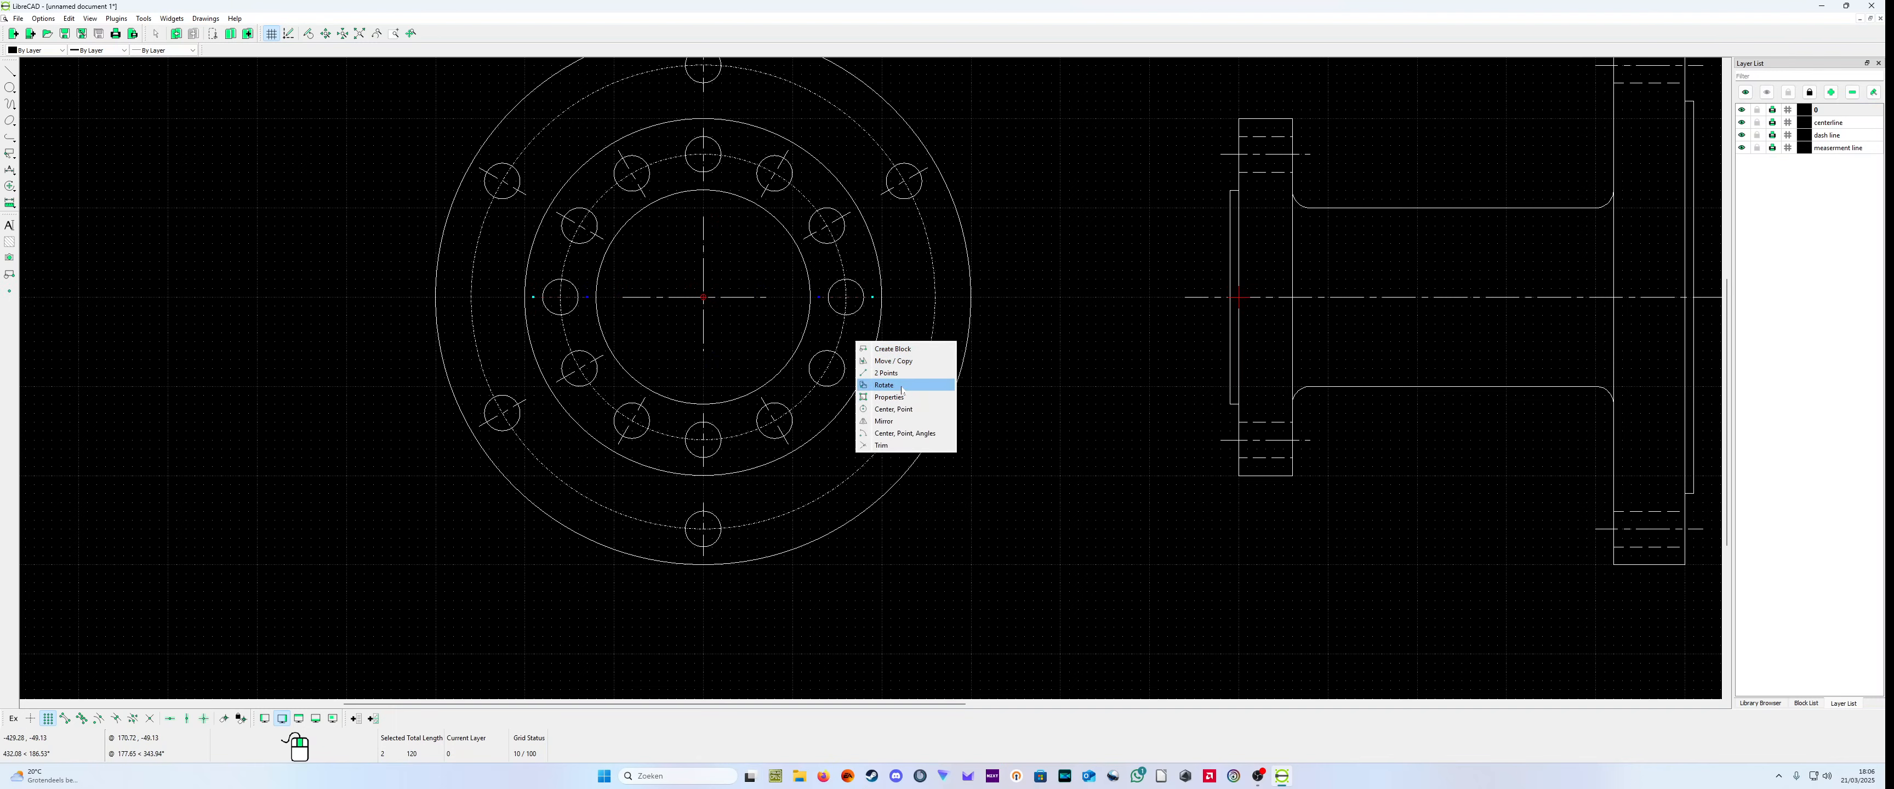
left_click(901, 385)
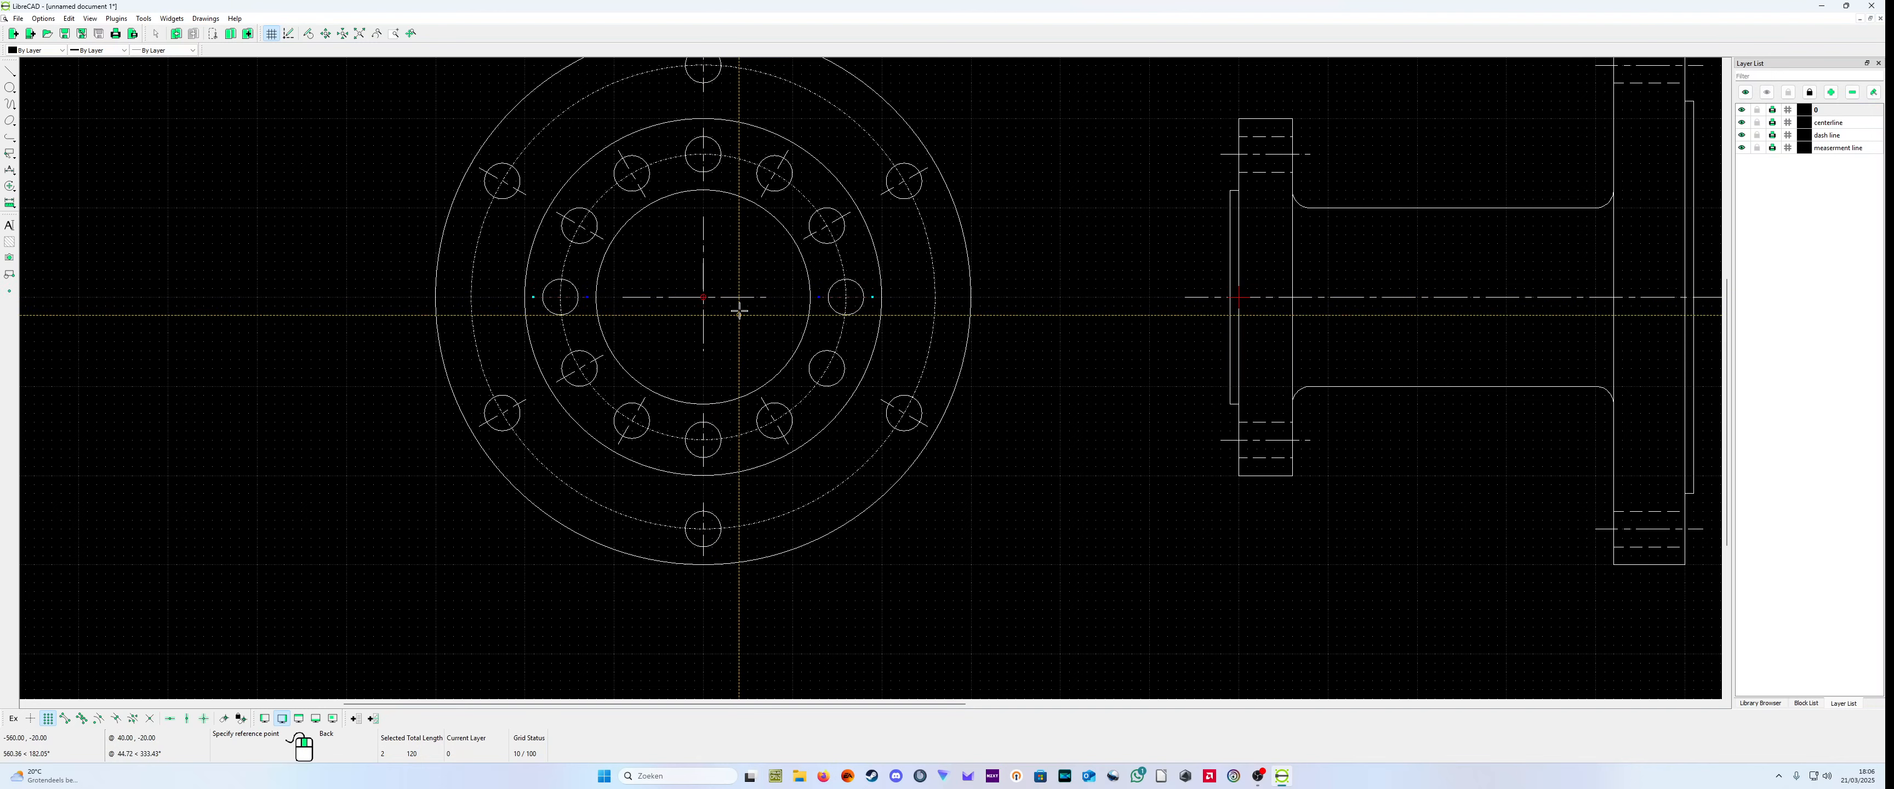
left_click(703, 297)
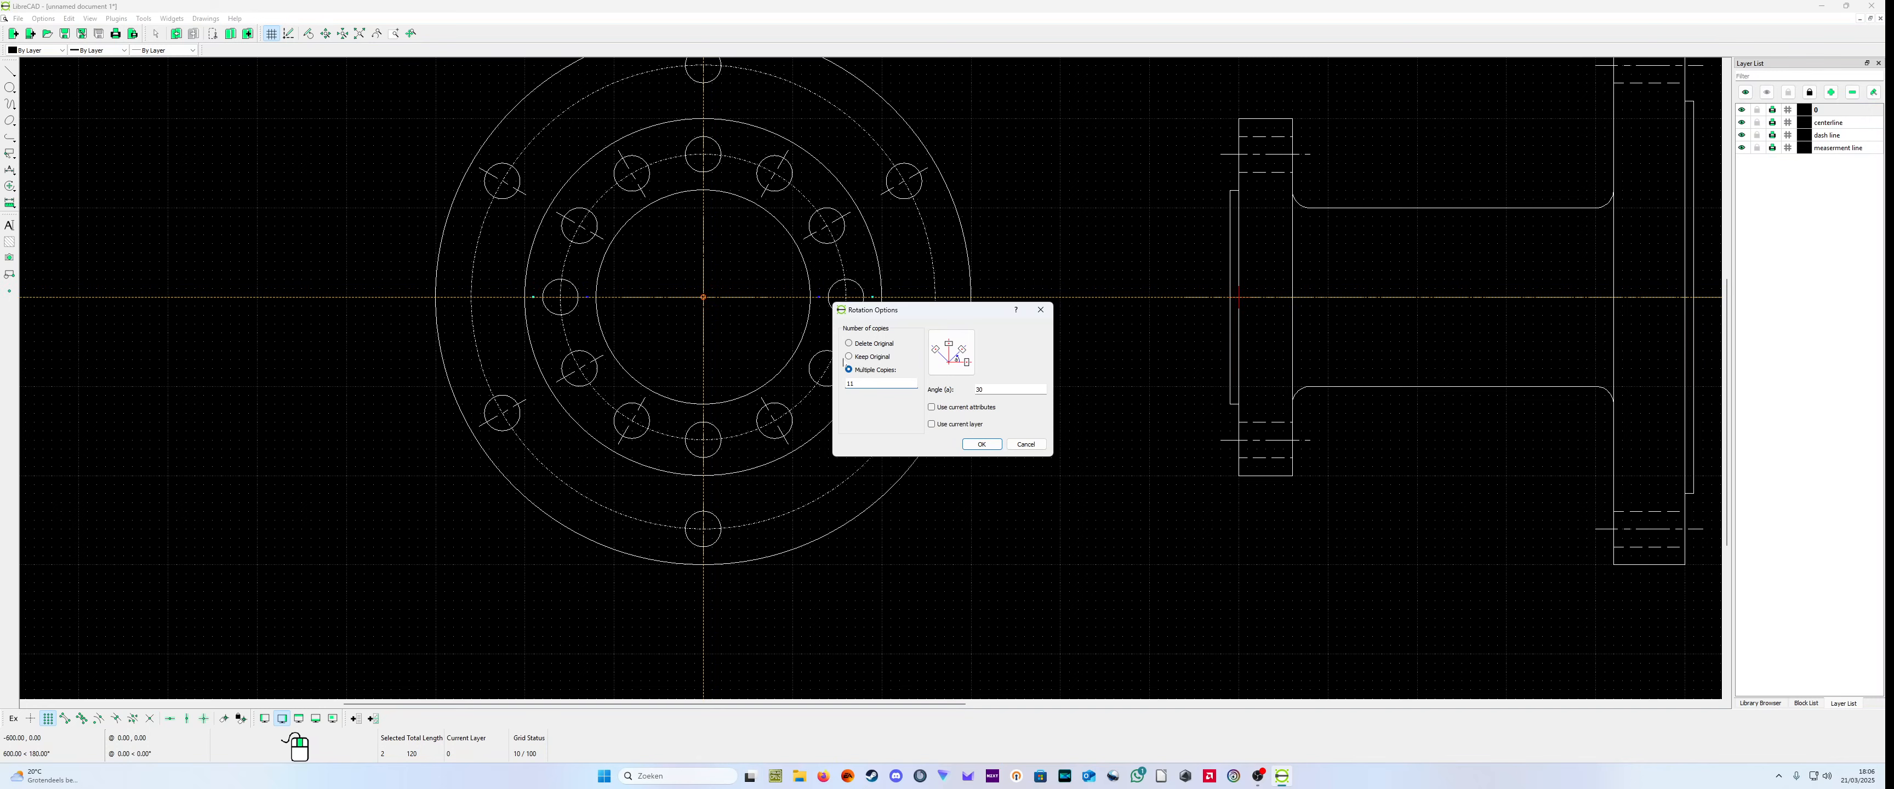
left_click(848, 356)
left_click(987, 447)
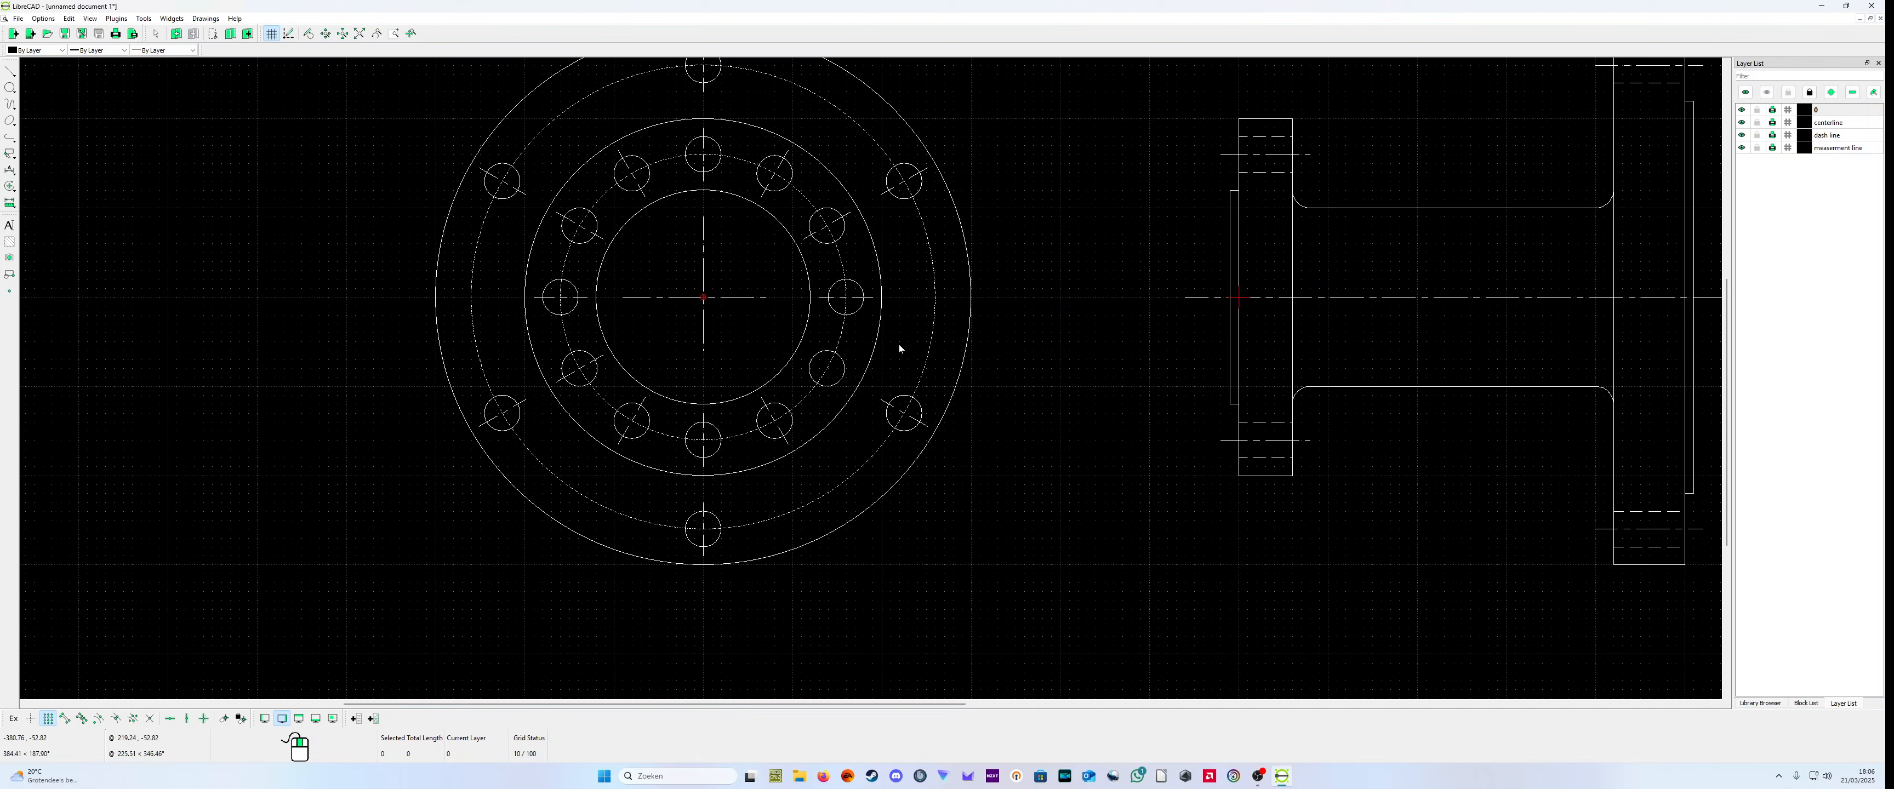
Step: Rotate a copy of the center line from the neighboring lower hole 30° about (-600,0) onto the unmarked lower-right small-flange hole
left_click(788, 420)
left_click(785, 425)
left_click(788, 427)
left_click(790, 429)
right_click(752, 354)
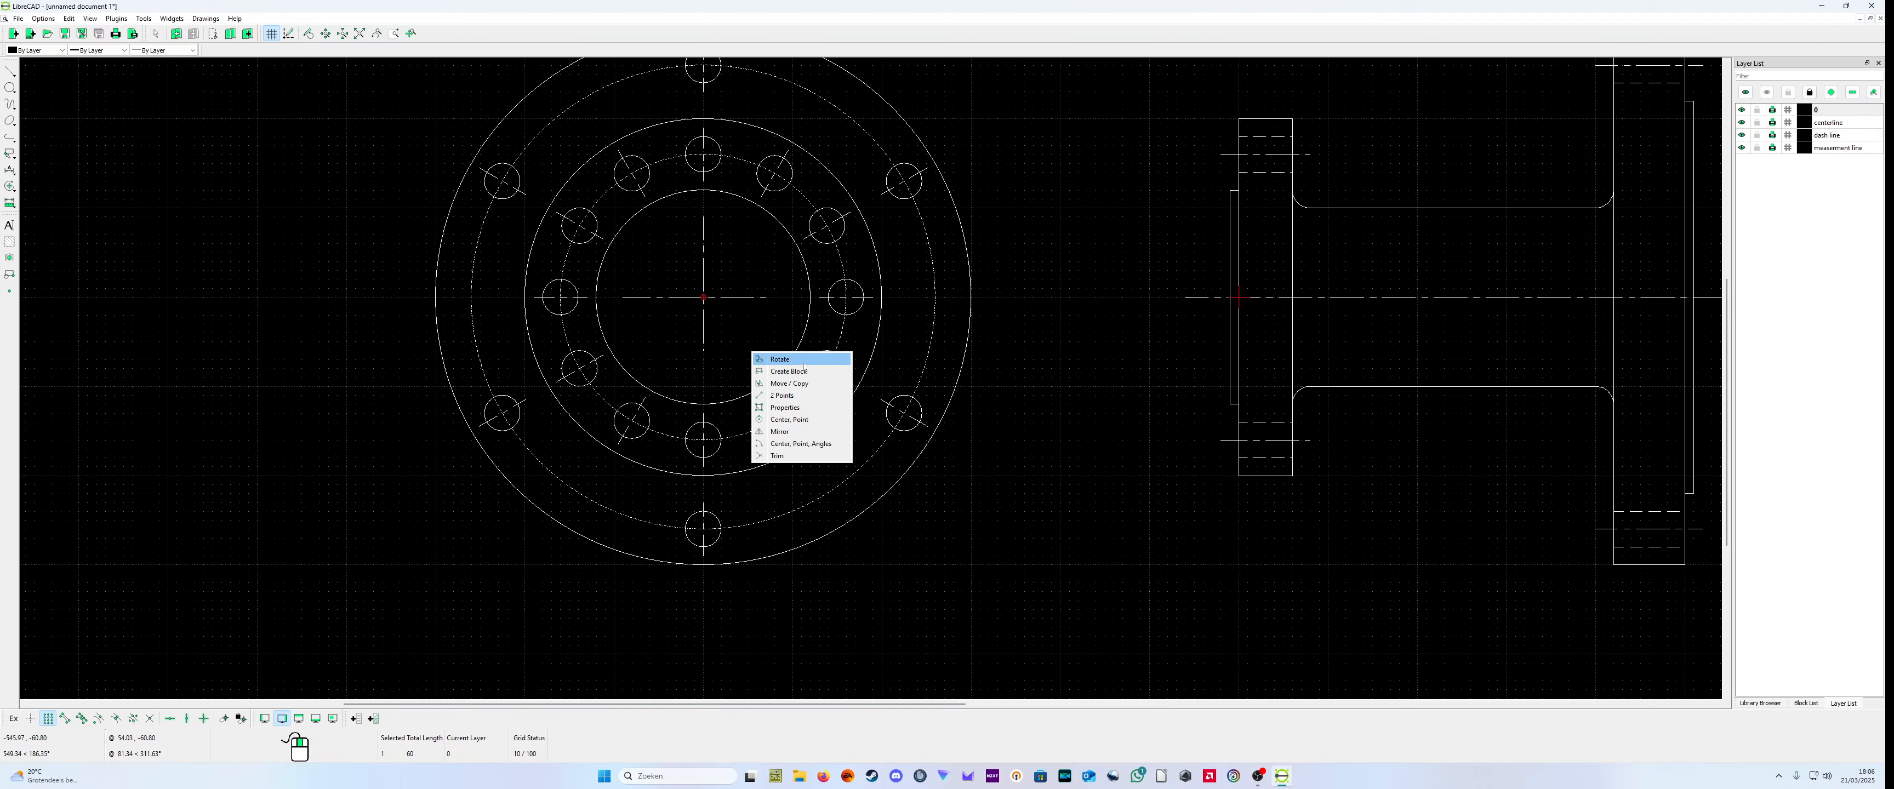
left_click(779, 358)
left_click(703, 295)
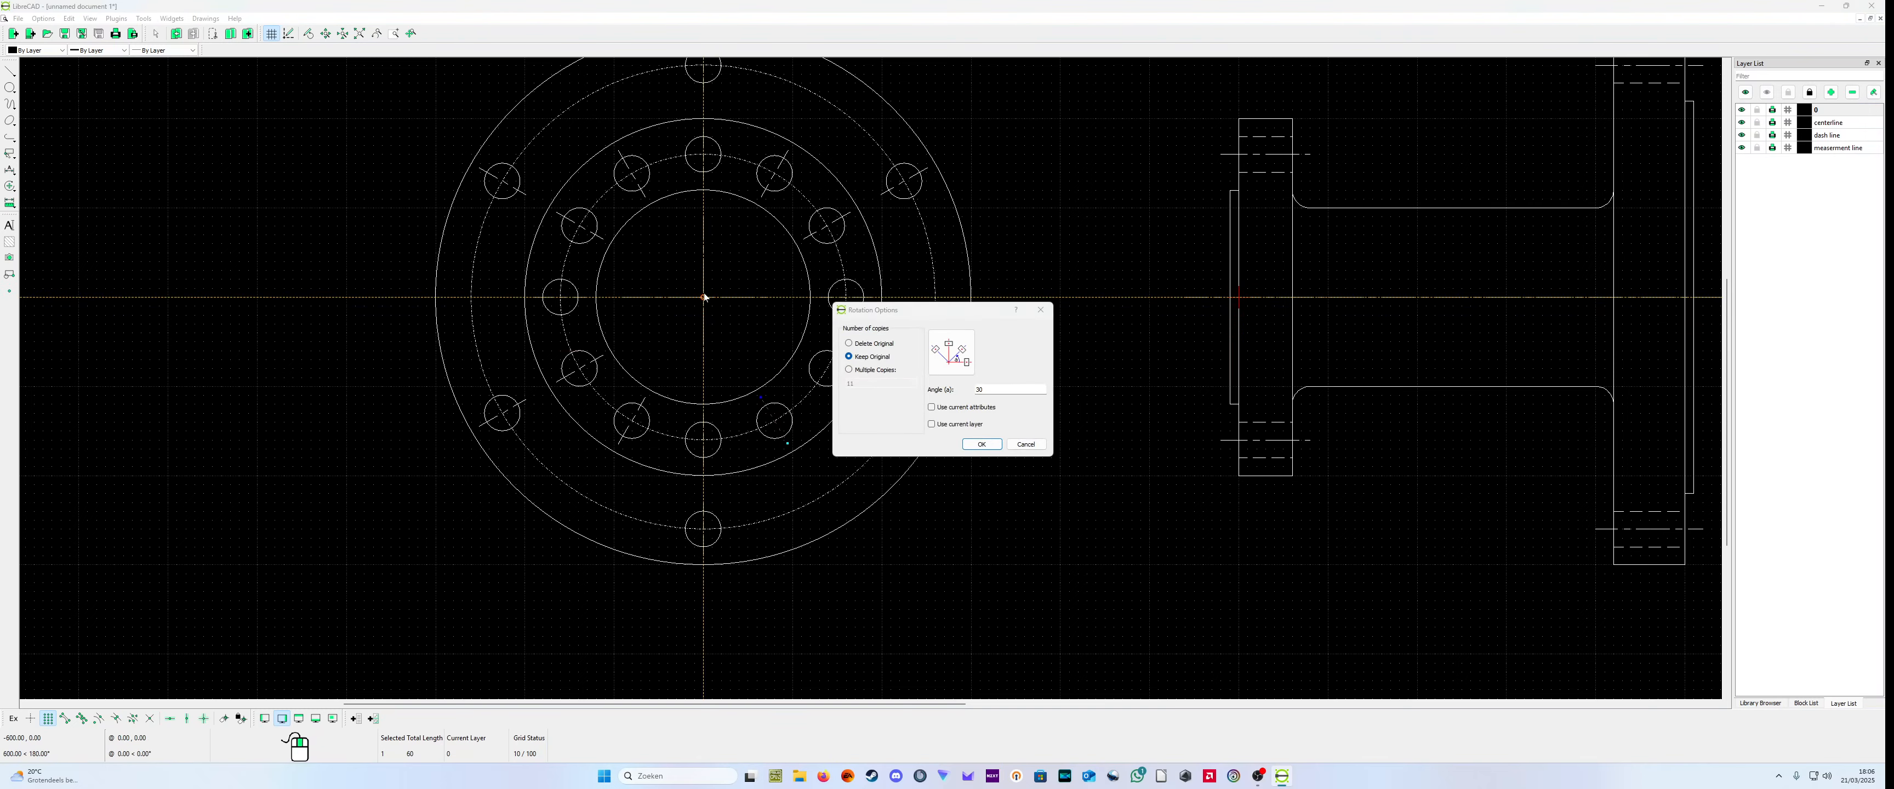
left_click(982, 444)
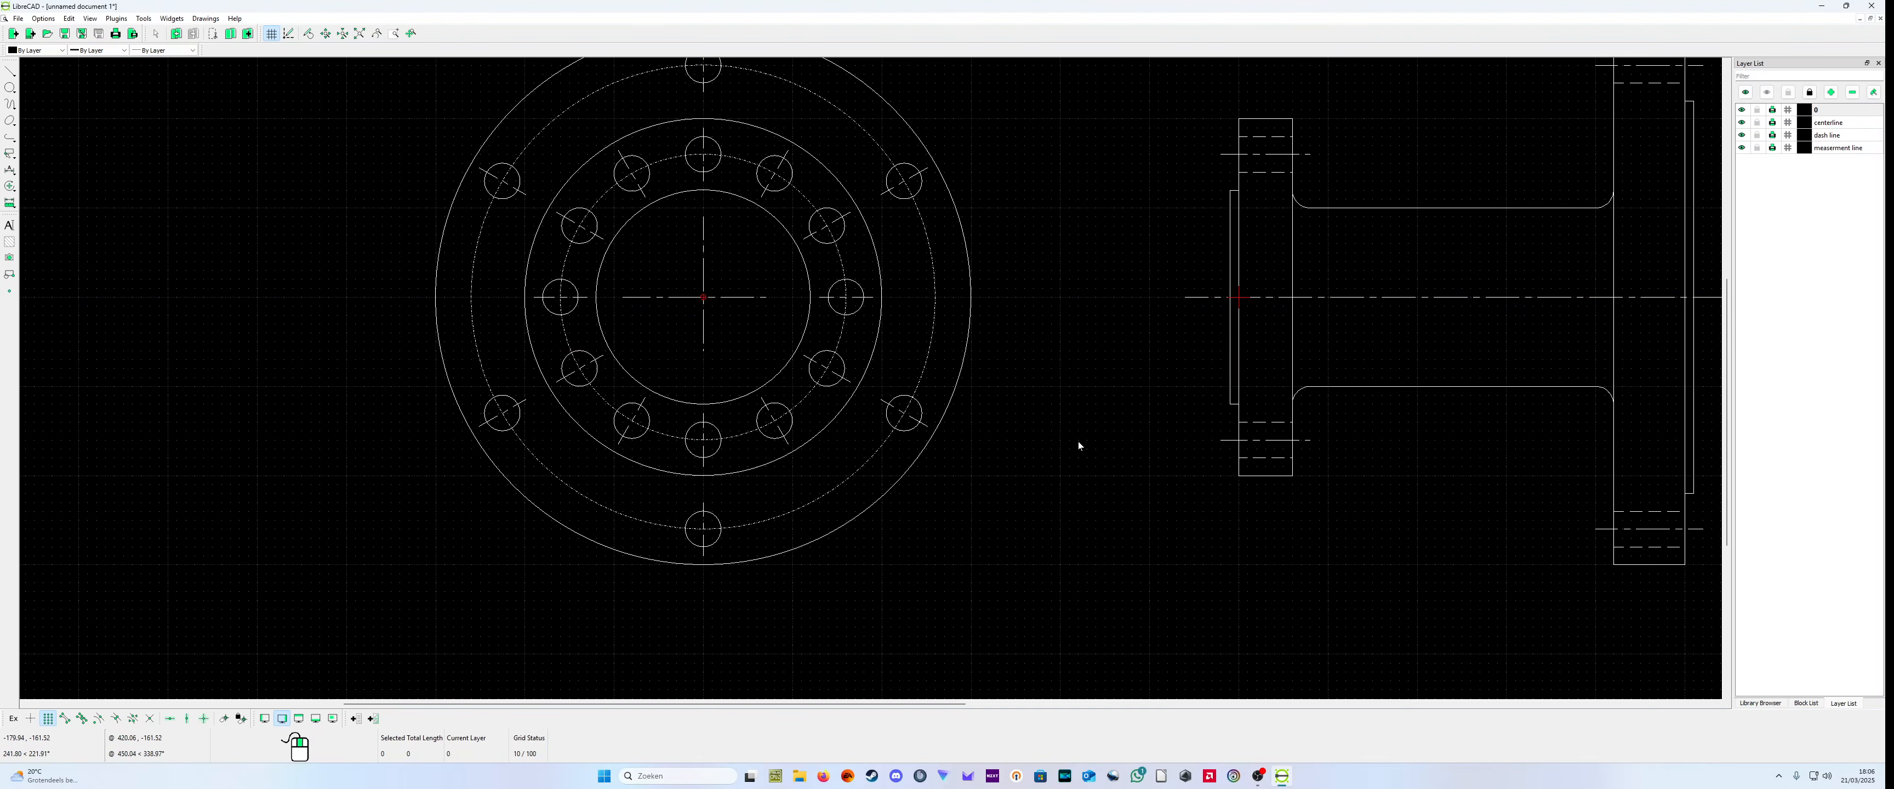
Step: Examine the combined end view, the side view and the large-flange end view for completeness
scroll(1059, 441, "down", 3)
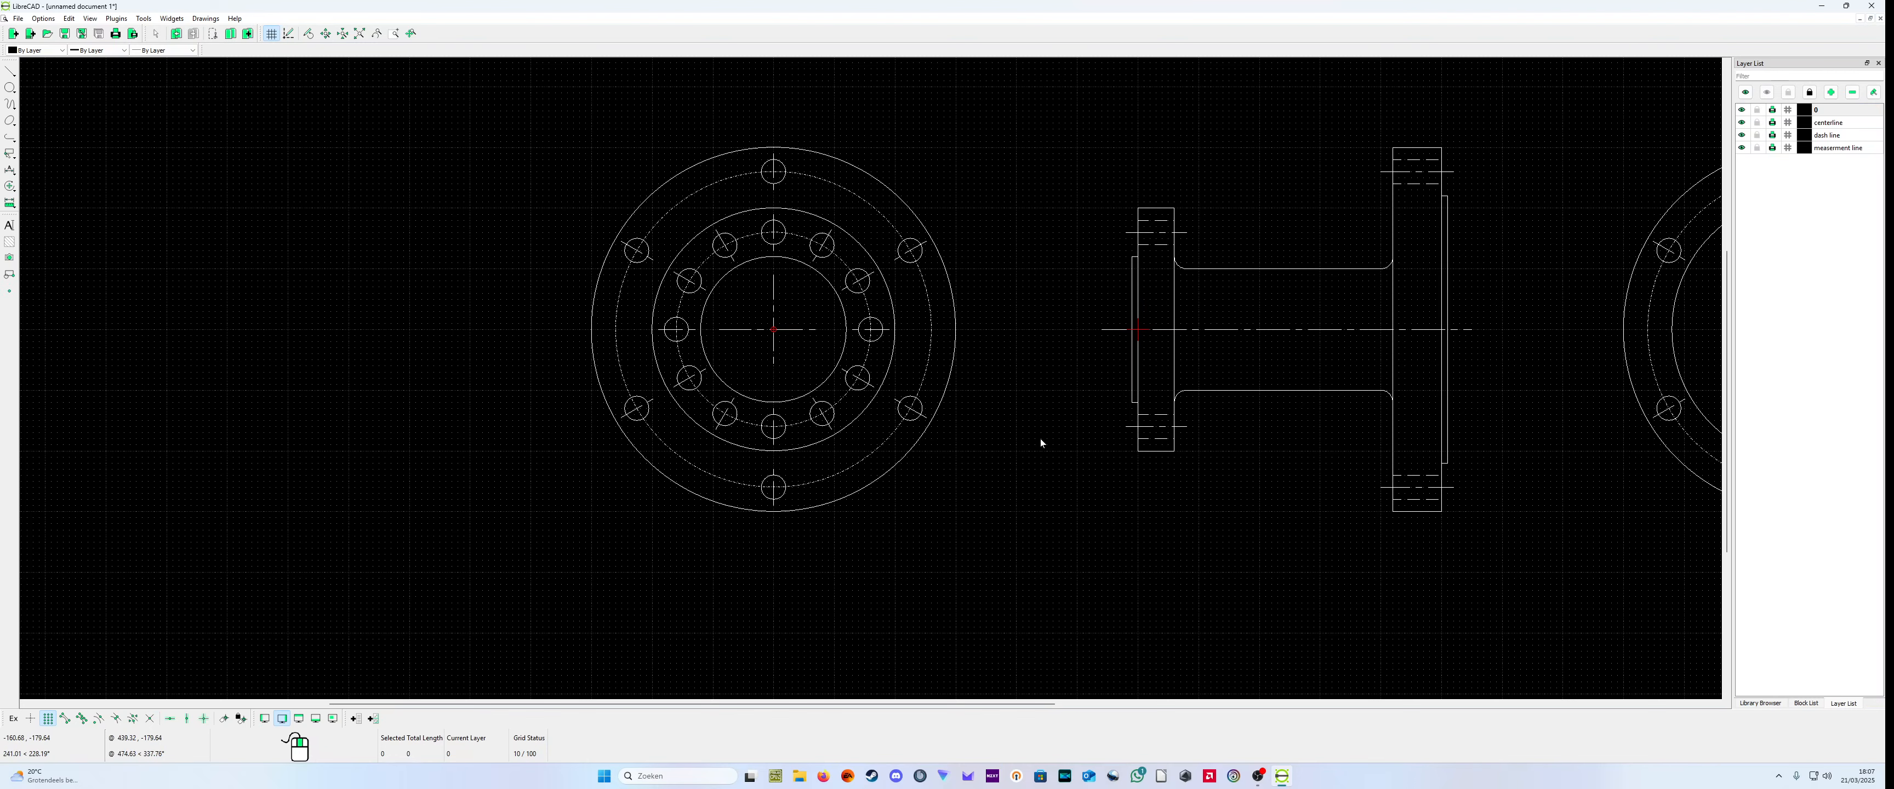
scroll(1040, 441, "down", 2)
scroll(890, 324, "up", 3)
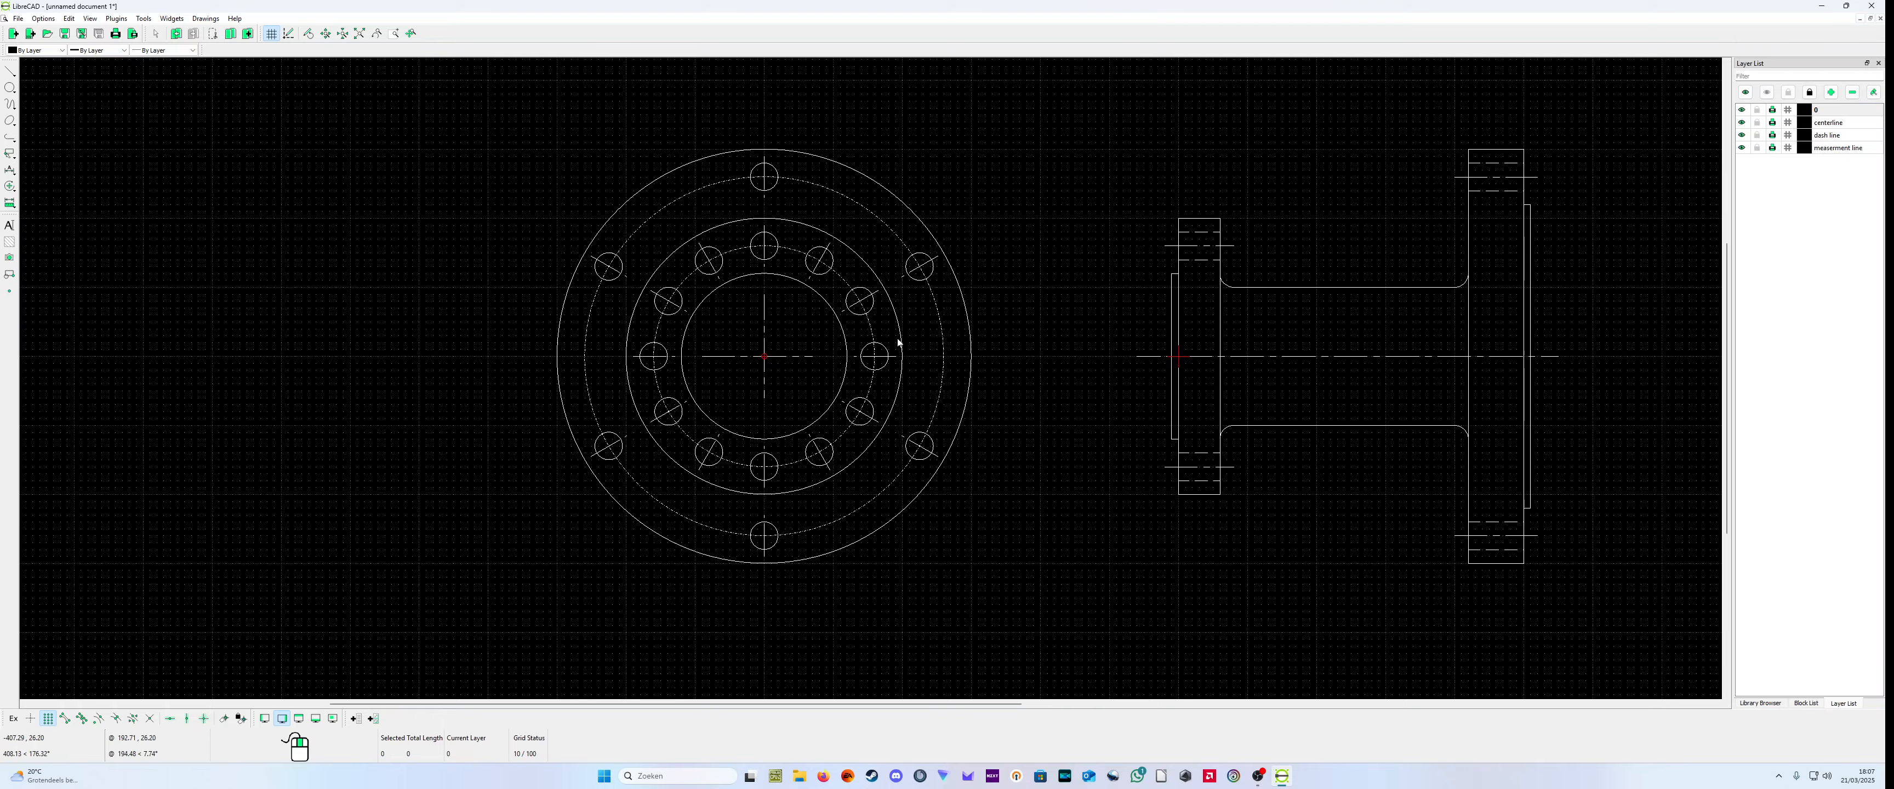
scroll(1088, 382, "down", 1)
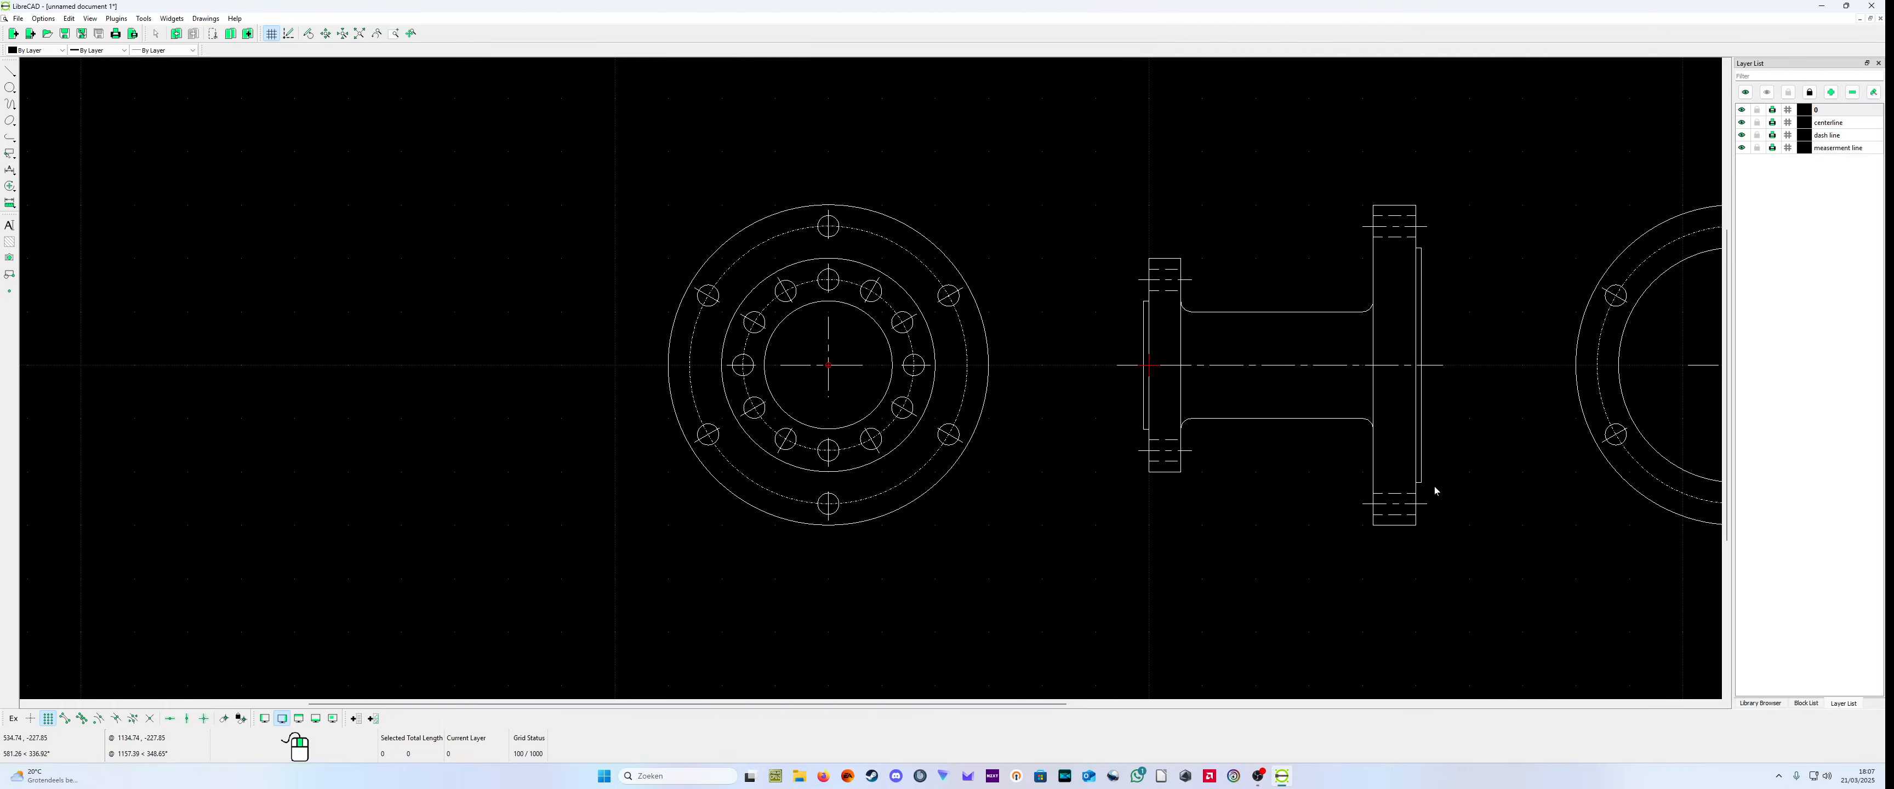
scroll(1440, 490, "down", 3)
scroll(1621, 433, "up", 1)
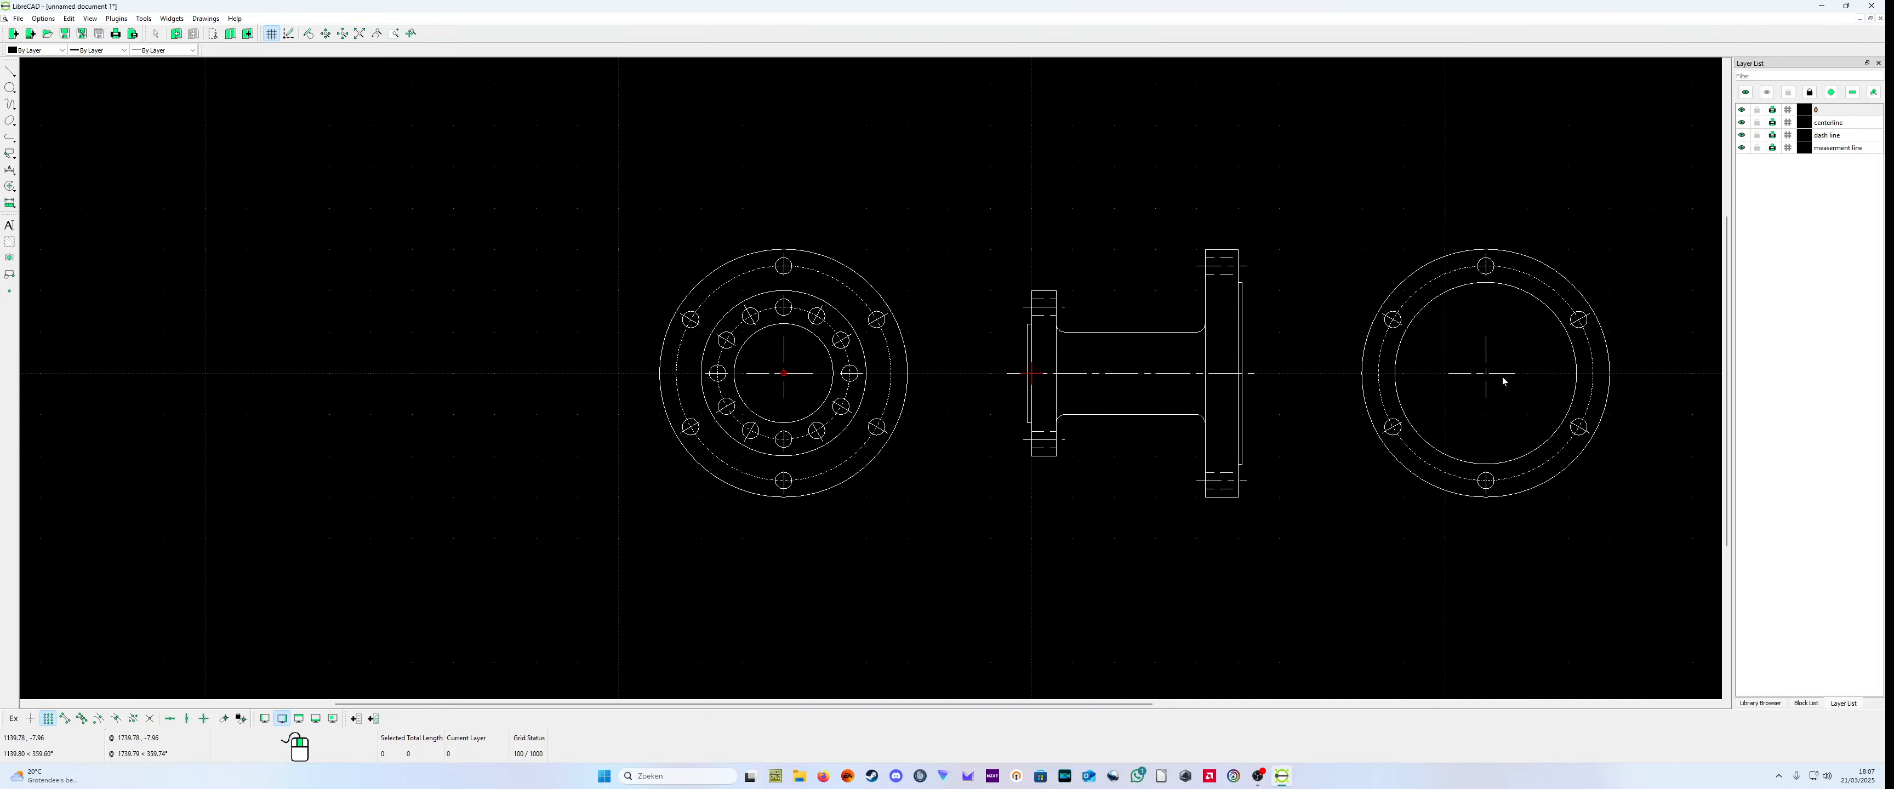
scroll(1595, 370, "up", 4)
scroll(1598, 371, "down", 2)
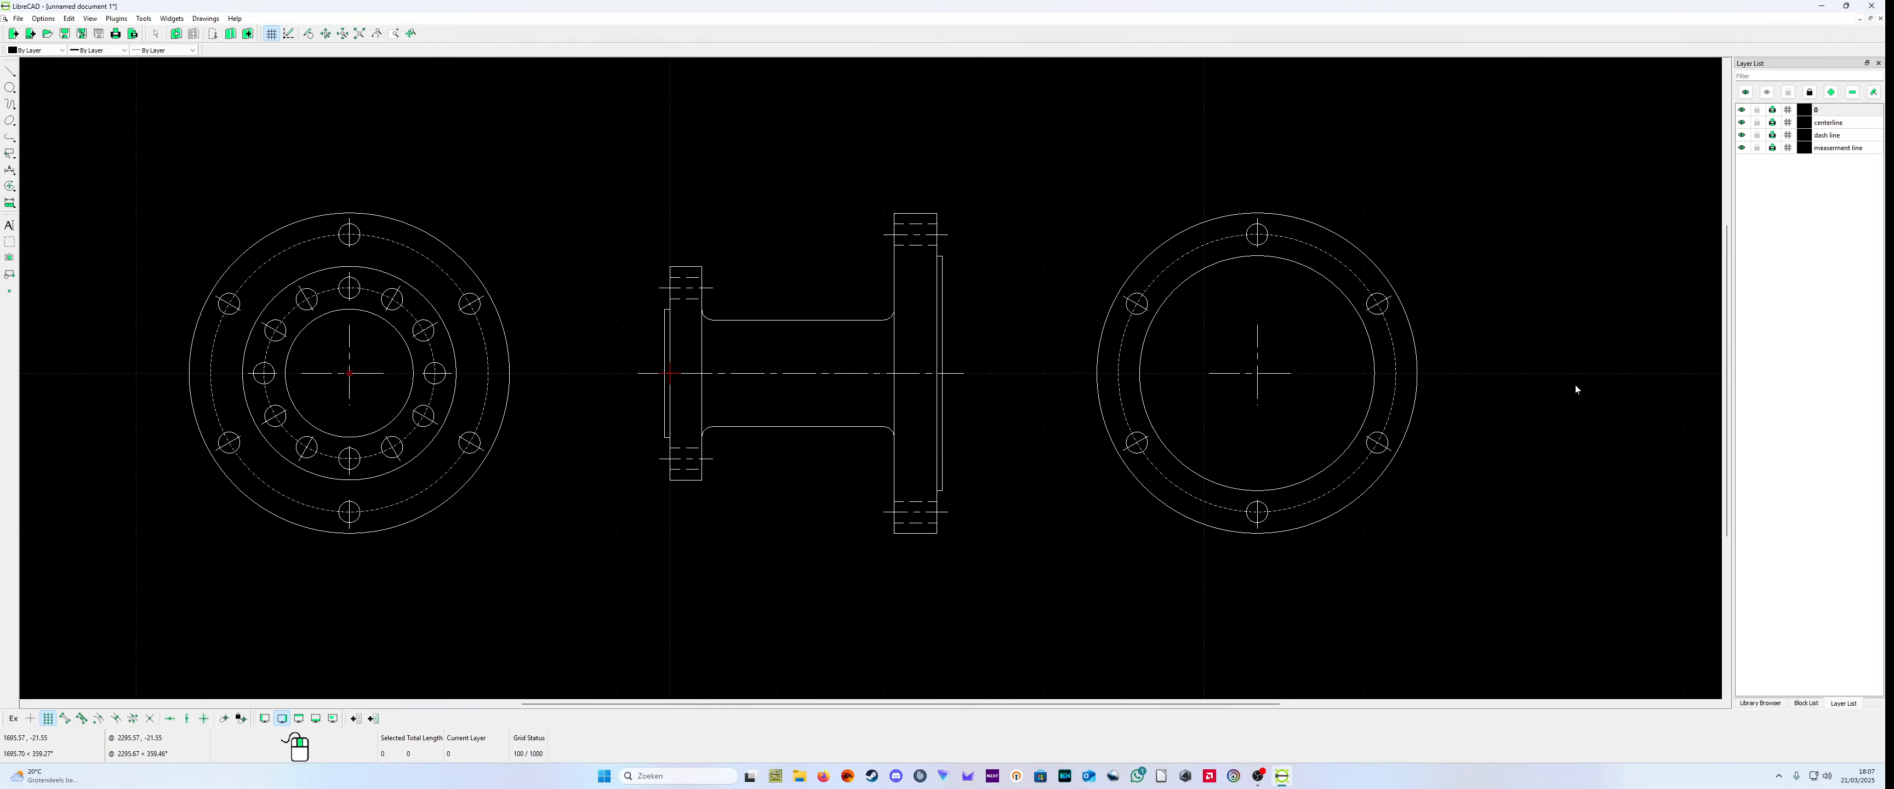
scroll(846, 465, "down", 1)
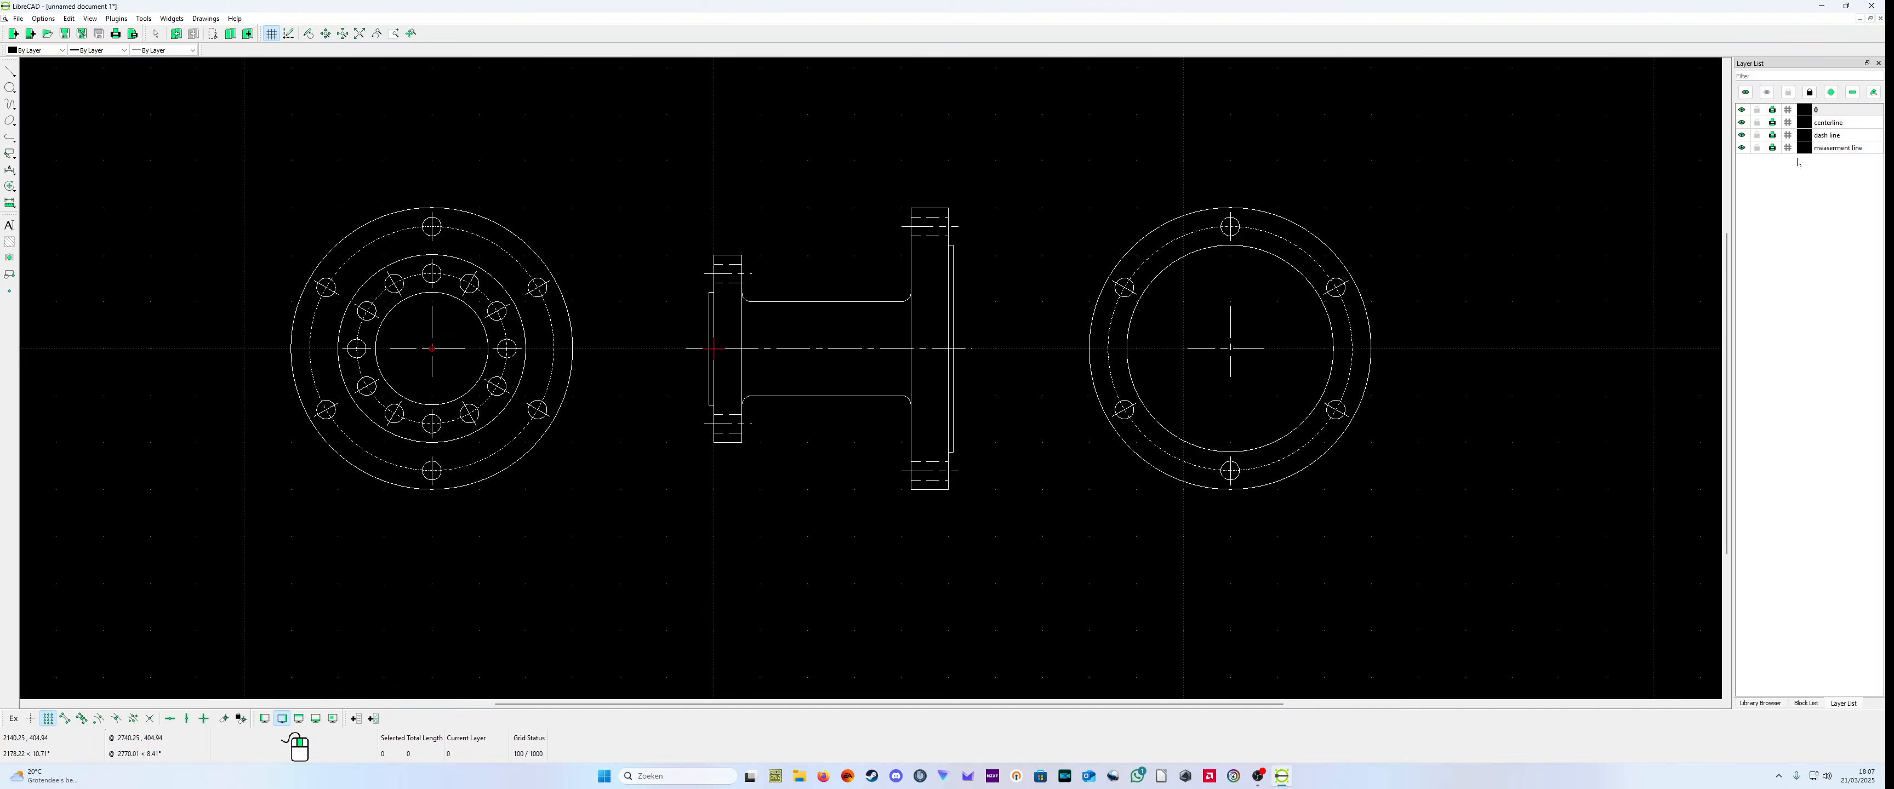
Step: On the measurement line layer, add a vertical dimension across the small flange's outer diameter, about 180 units left of the side view
left_click(1836, 150)
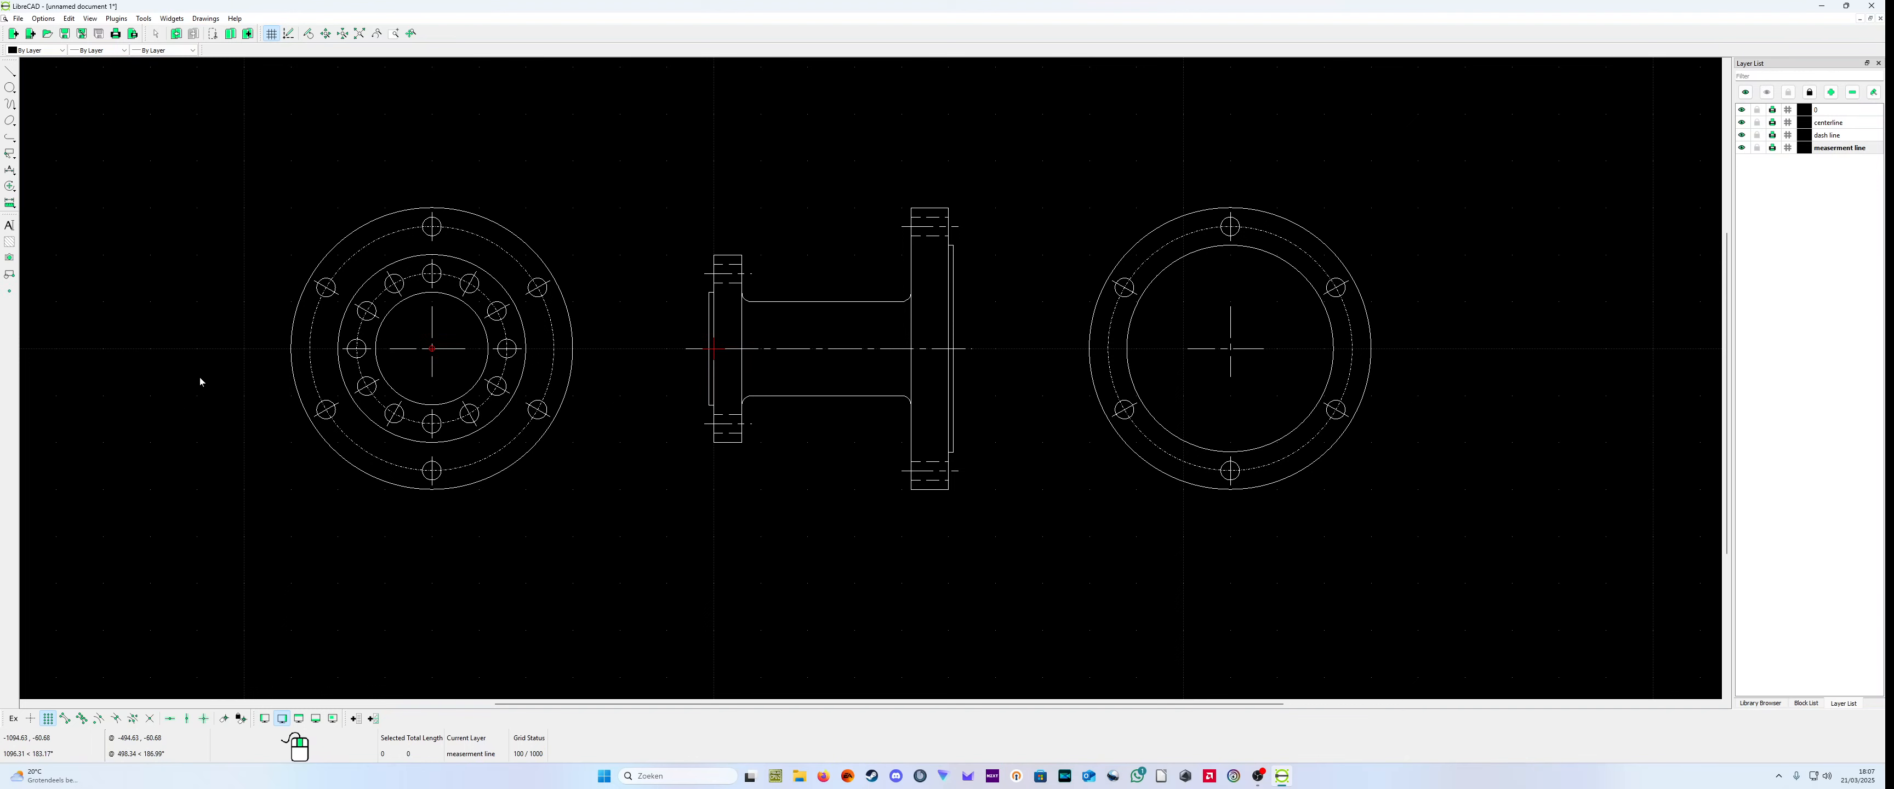
left_click(10, 170)
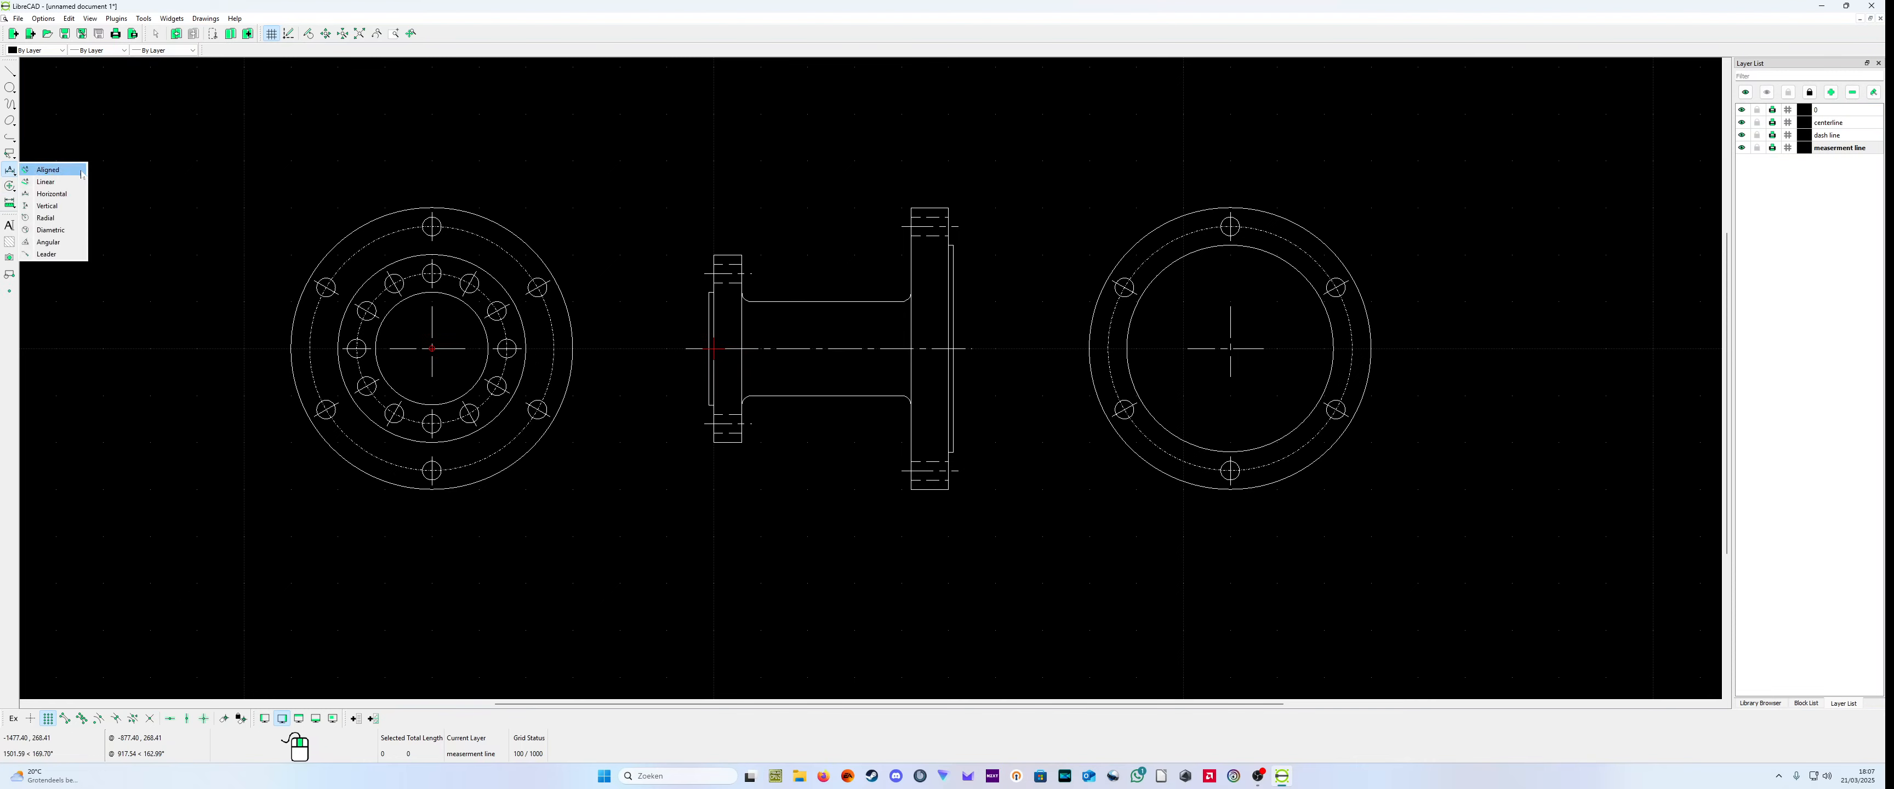
left_click(46, 218)
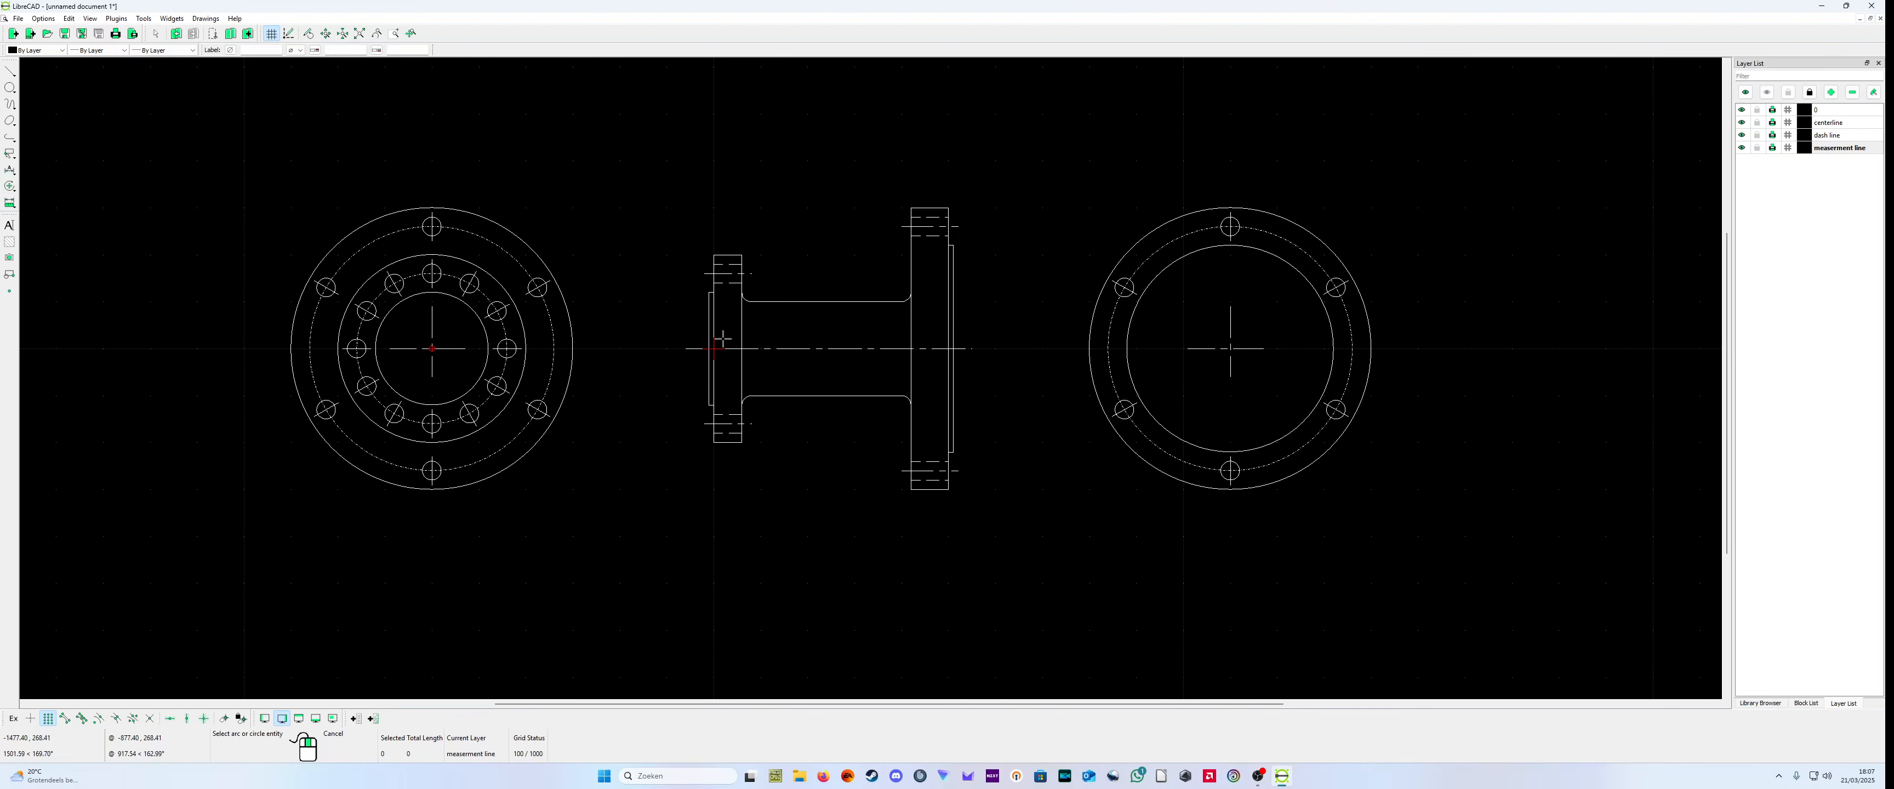
scroll(700, 327, "up", 1)
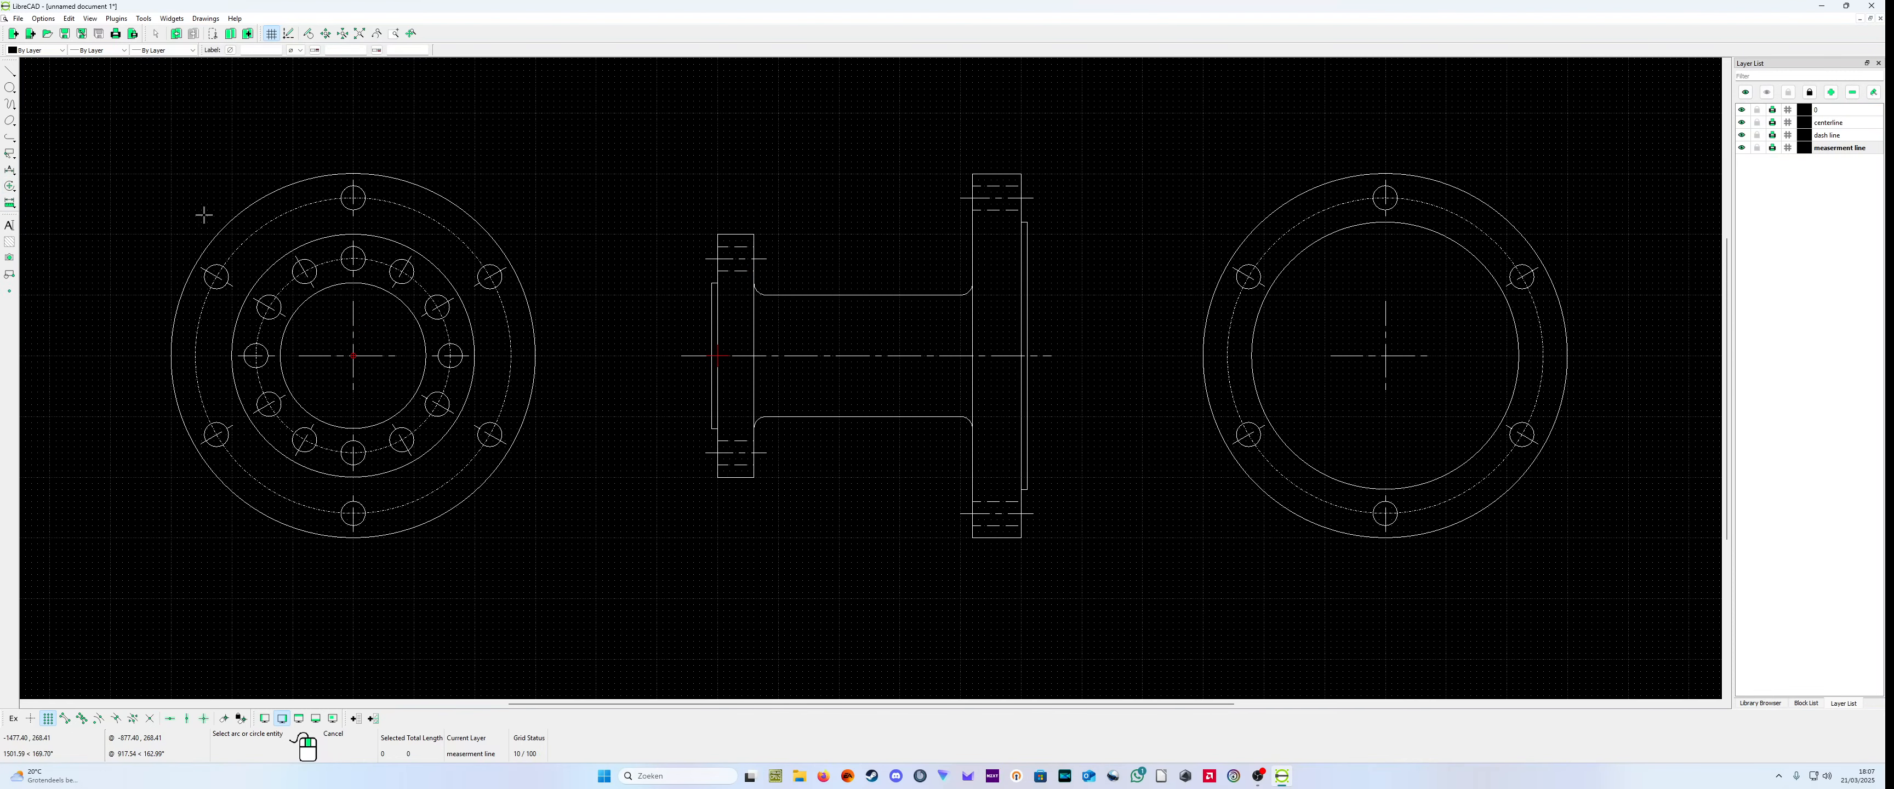
left_click(11, 170)
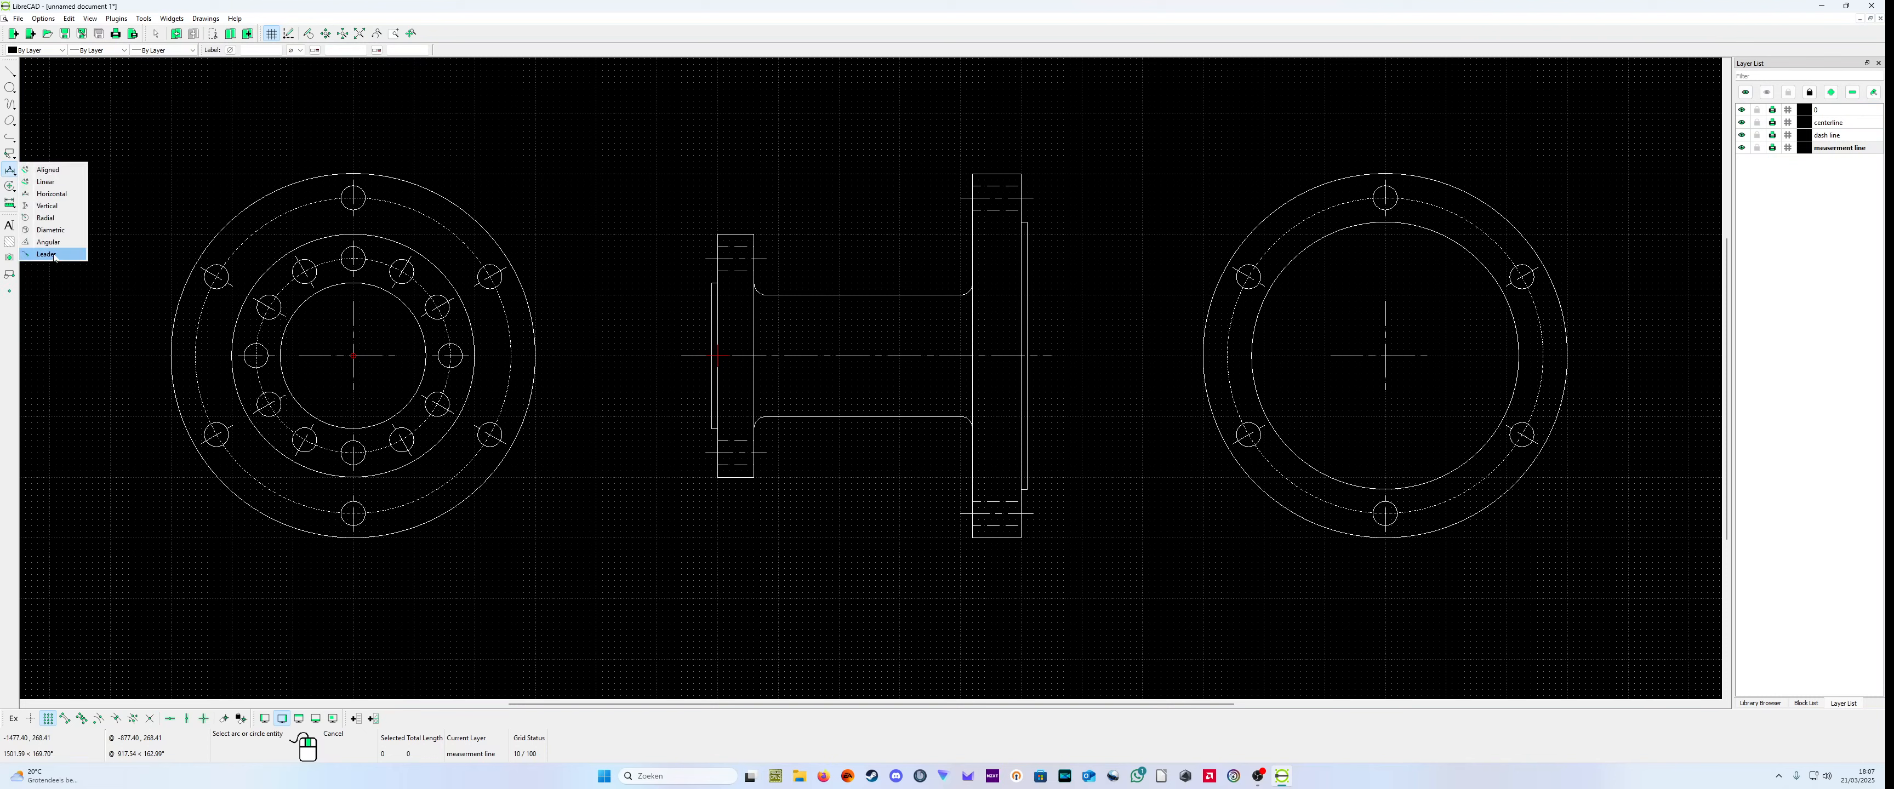
left_click(46, 205)
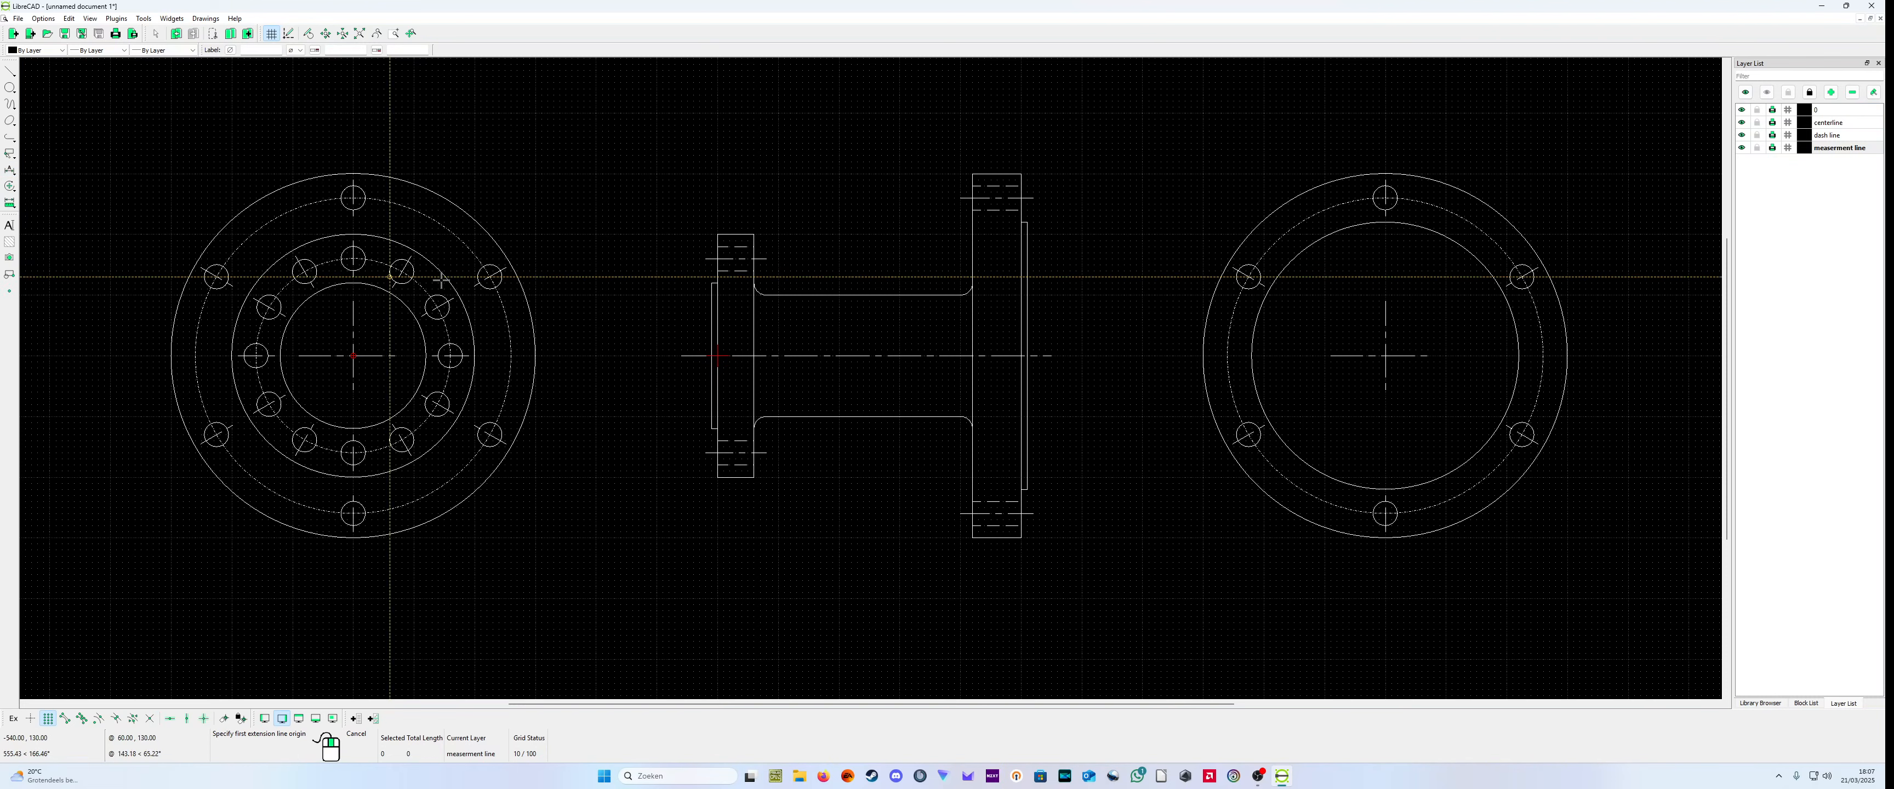
left_click(717, 235)
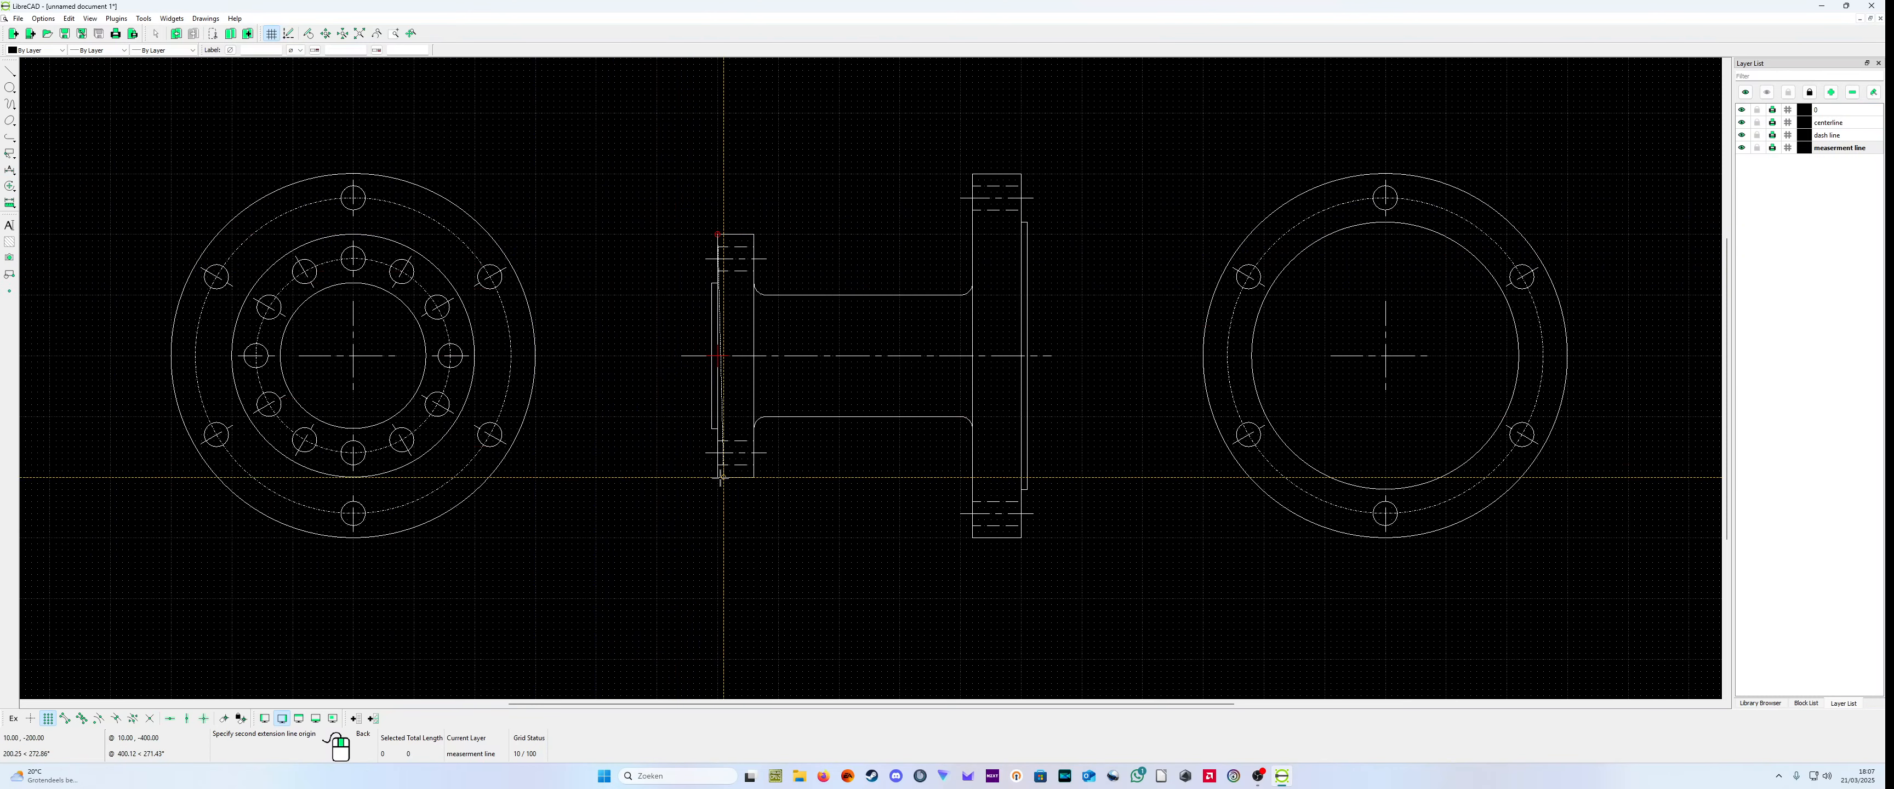
left_click(720, 479)
left_click(610, 474)
right_click(612, 476)
Step: Examine the size and legibility of the new vertical dimension's text beside the small flange
scroll(677, 537, "down", 2)
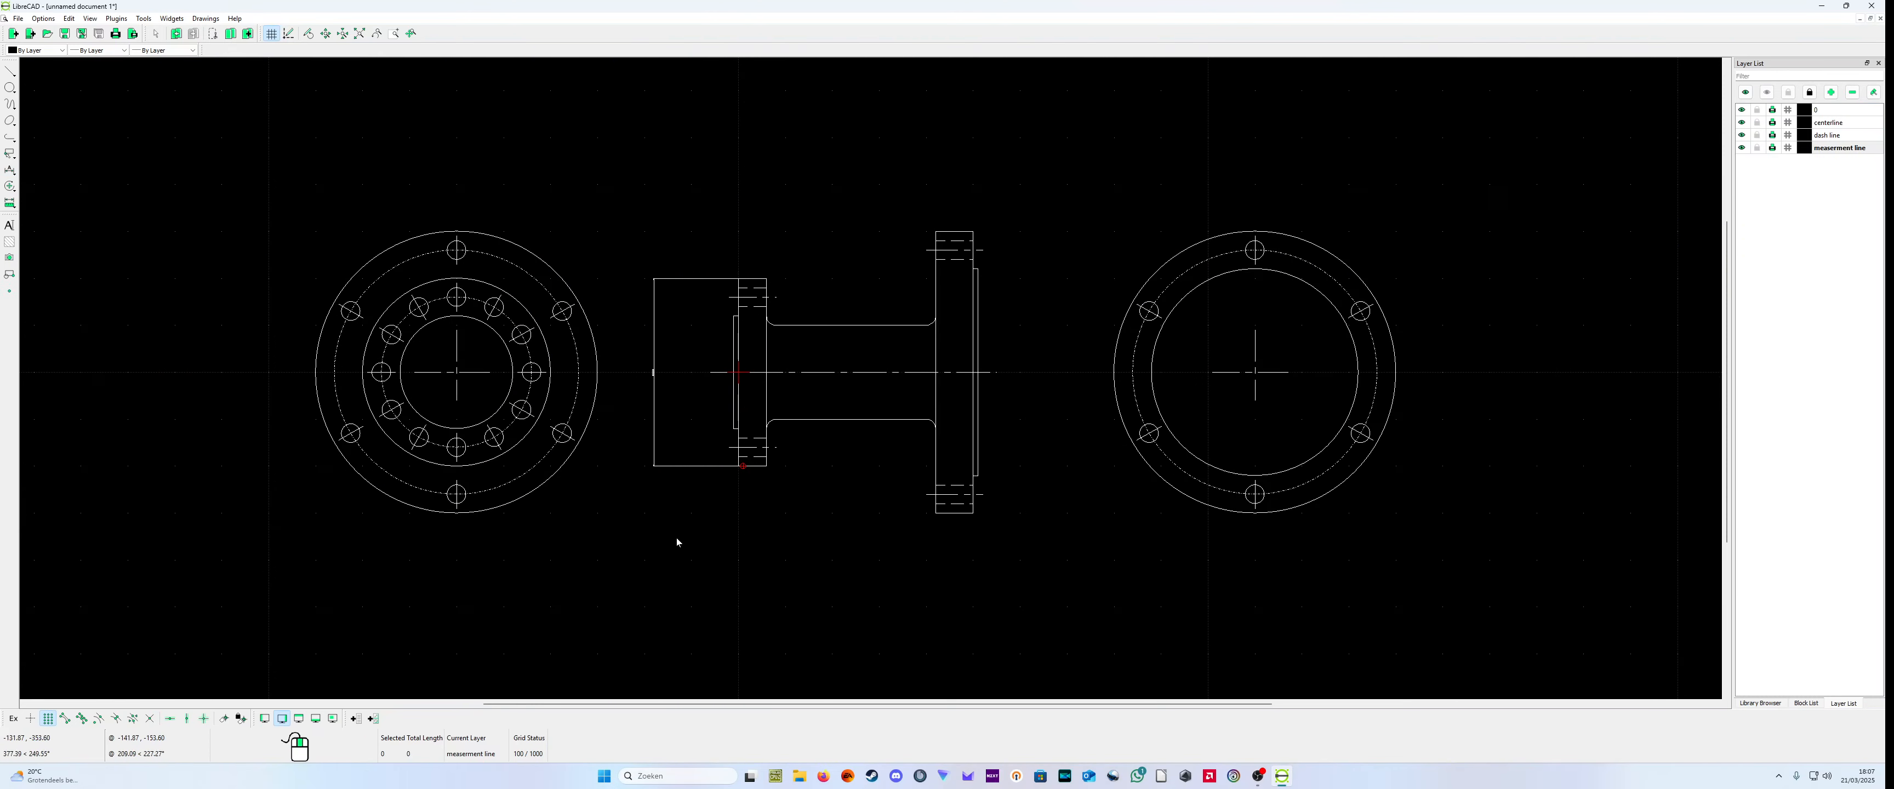
scroll(633, 525, "up", 7)
scroll(802, 287, "down", 5)
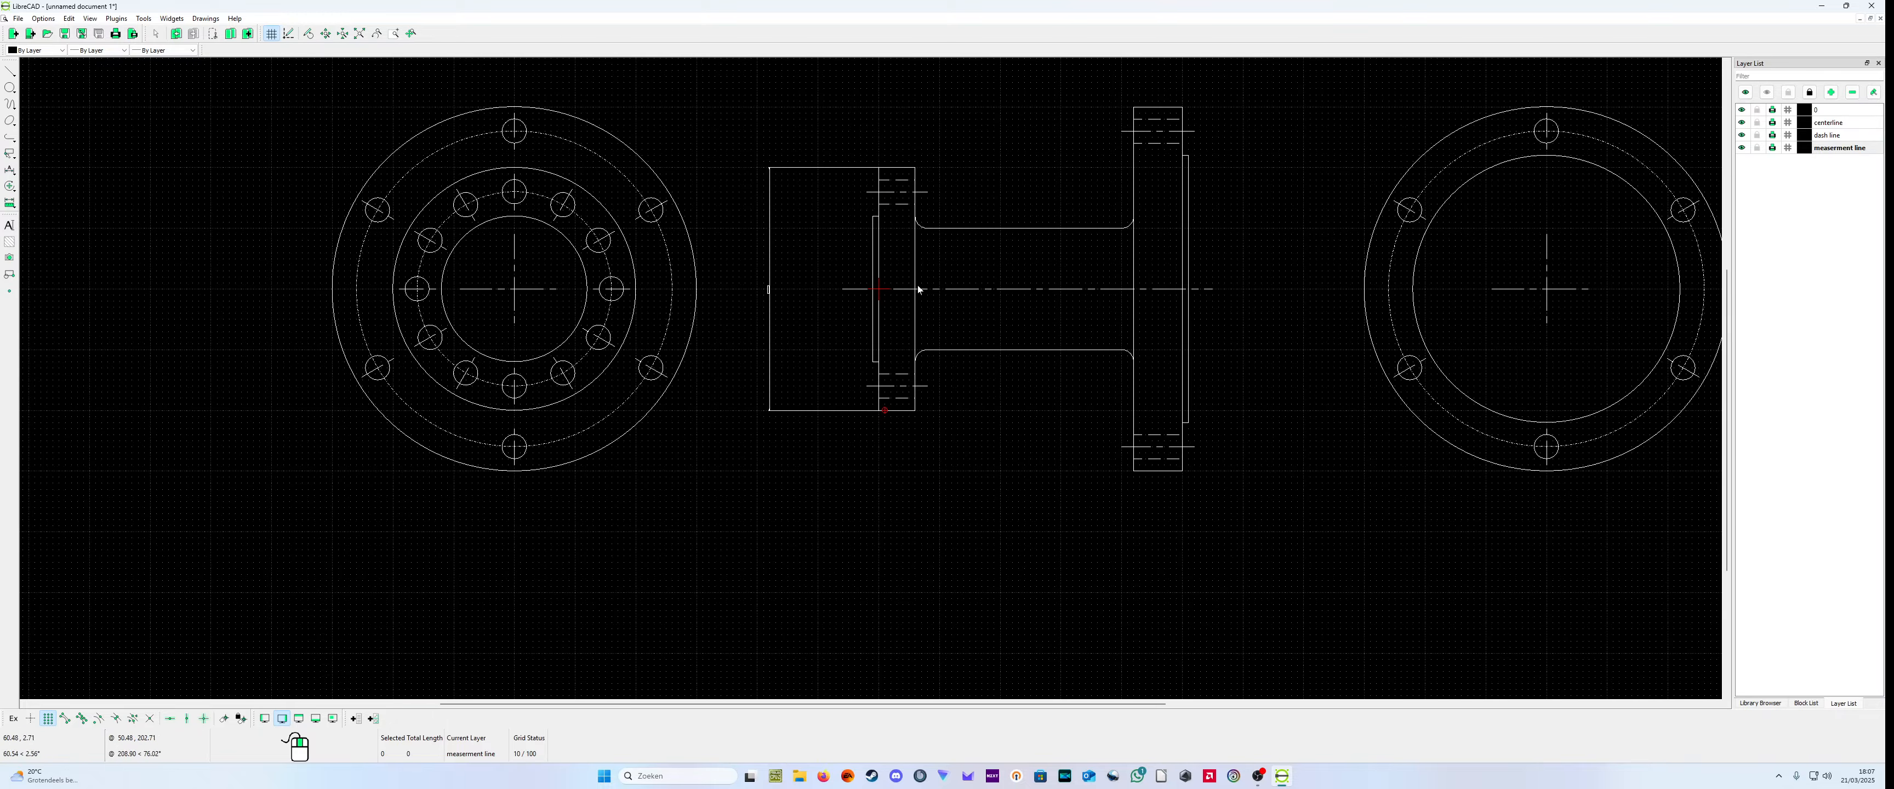
scroll(789, 256, "up", 6)
scroll(800, 349, "down", 3)
scroll(801, 354, "down", 3)
scroll(952, 418, "up", 2)
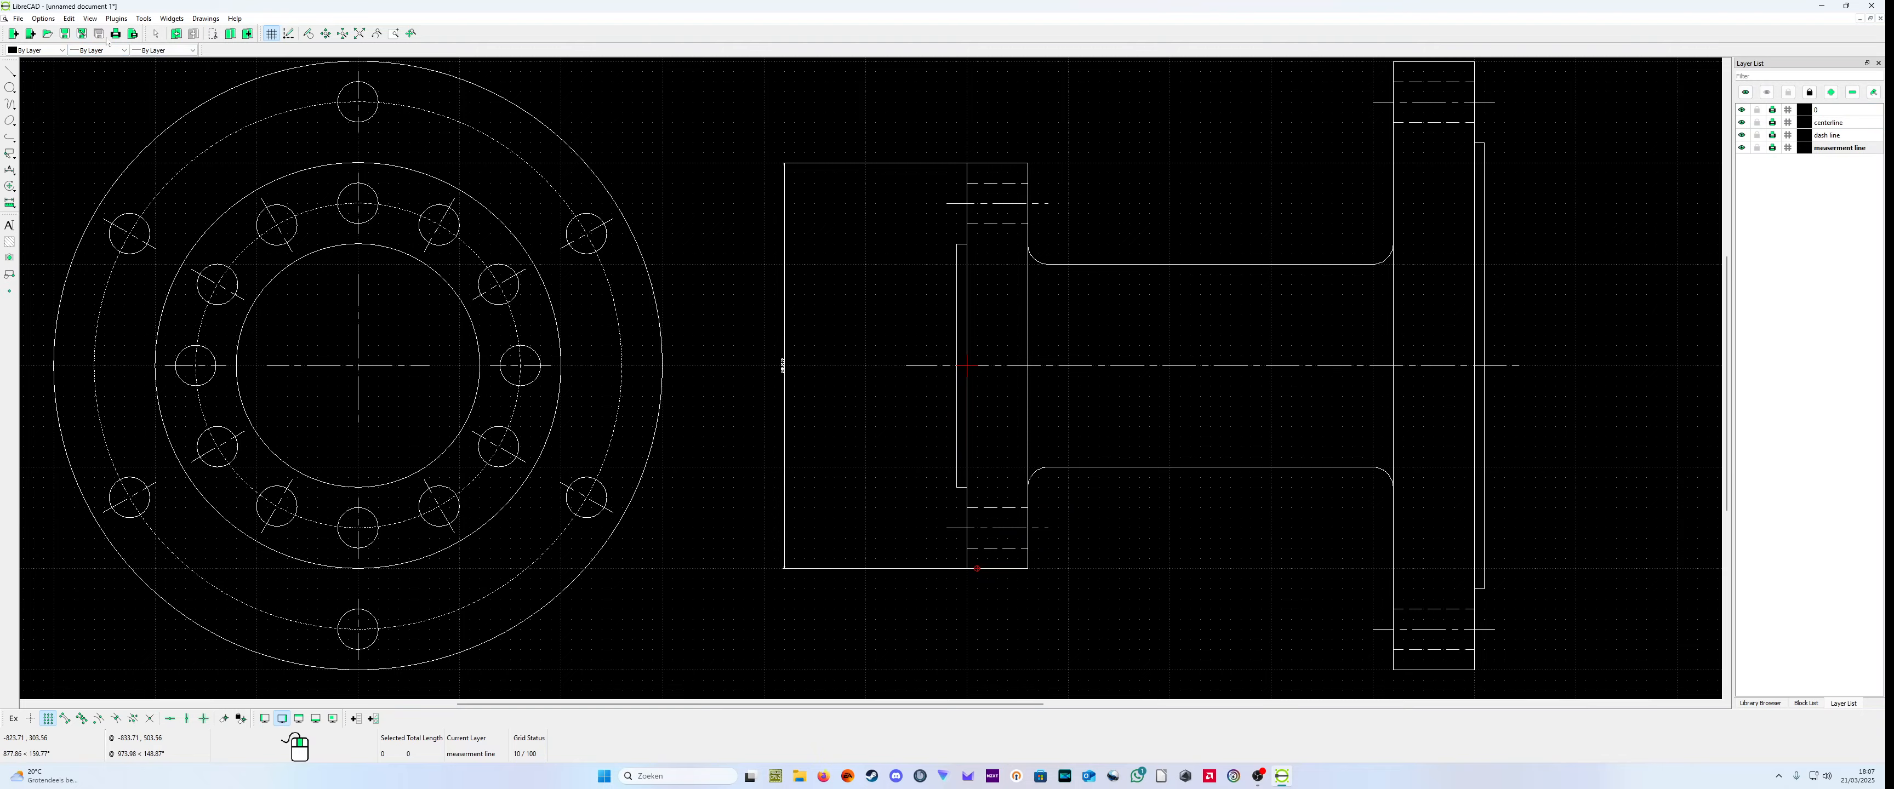
scroll(862, 397, "up", 3)
scroll(1256, 532, "up", 2)
scroll(1184, 513, "down", 7)
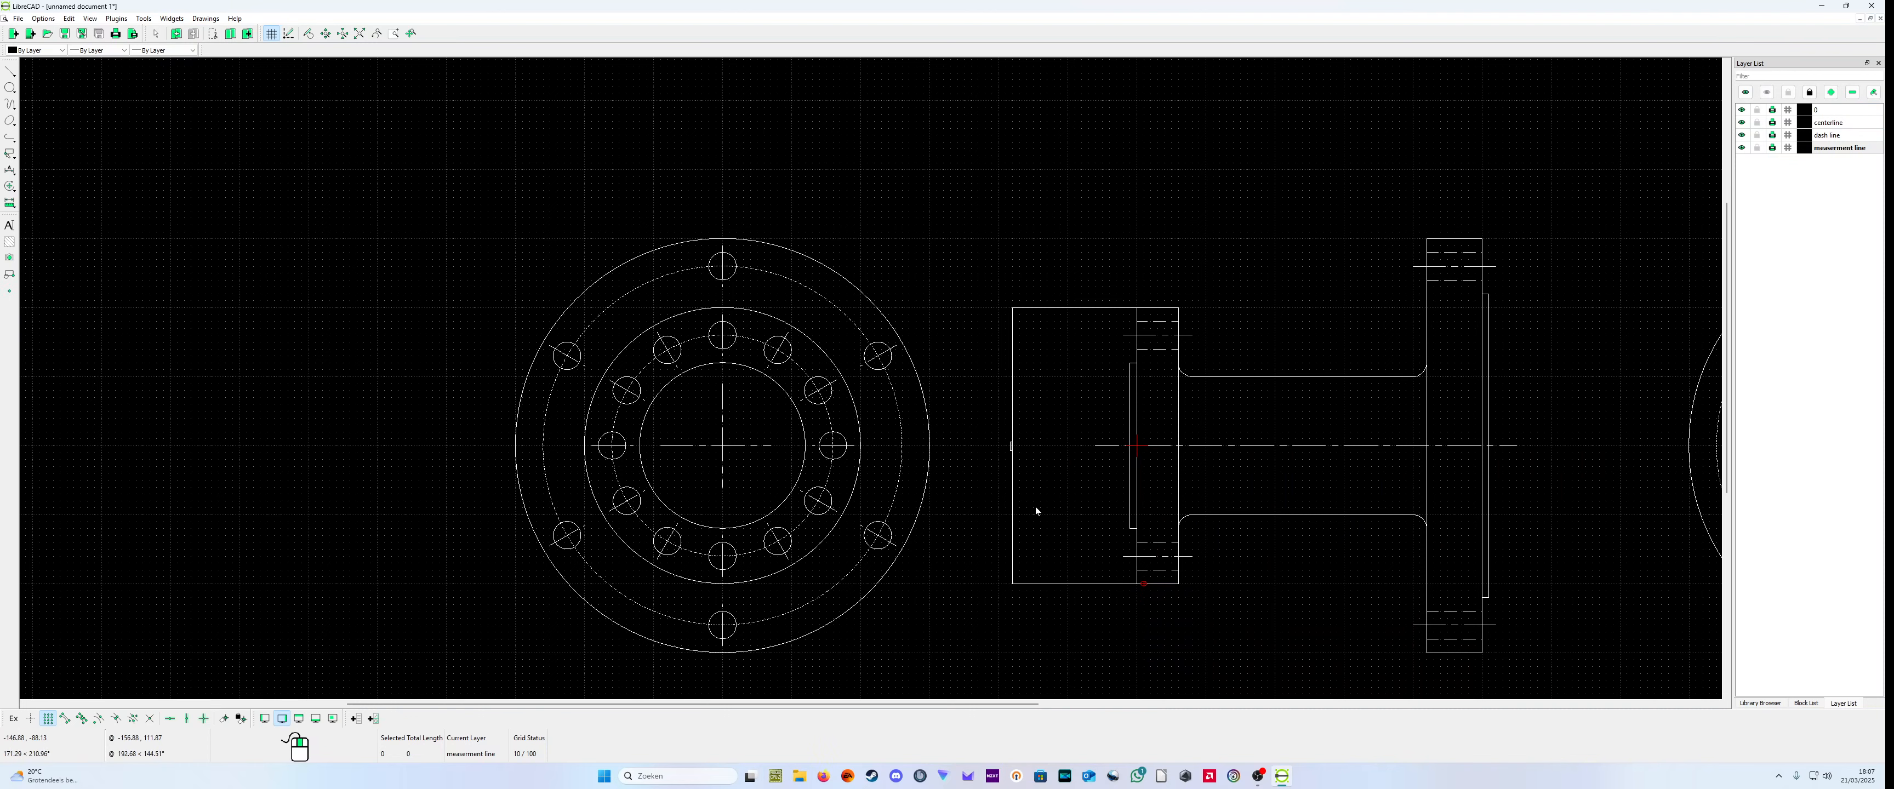
left_click(69, 19)
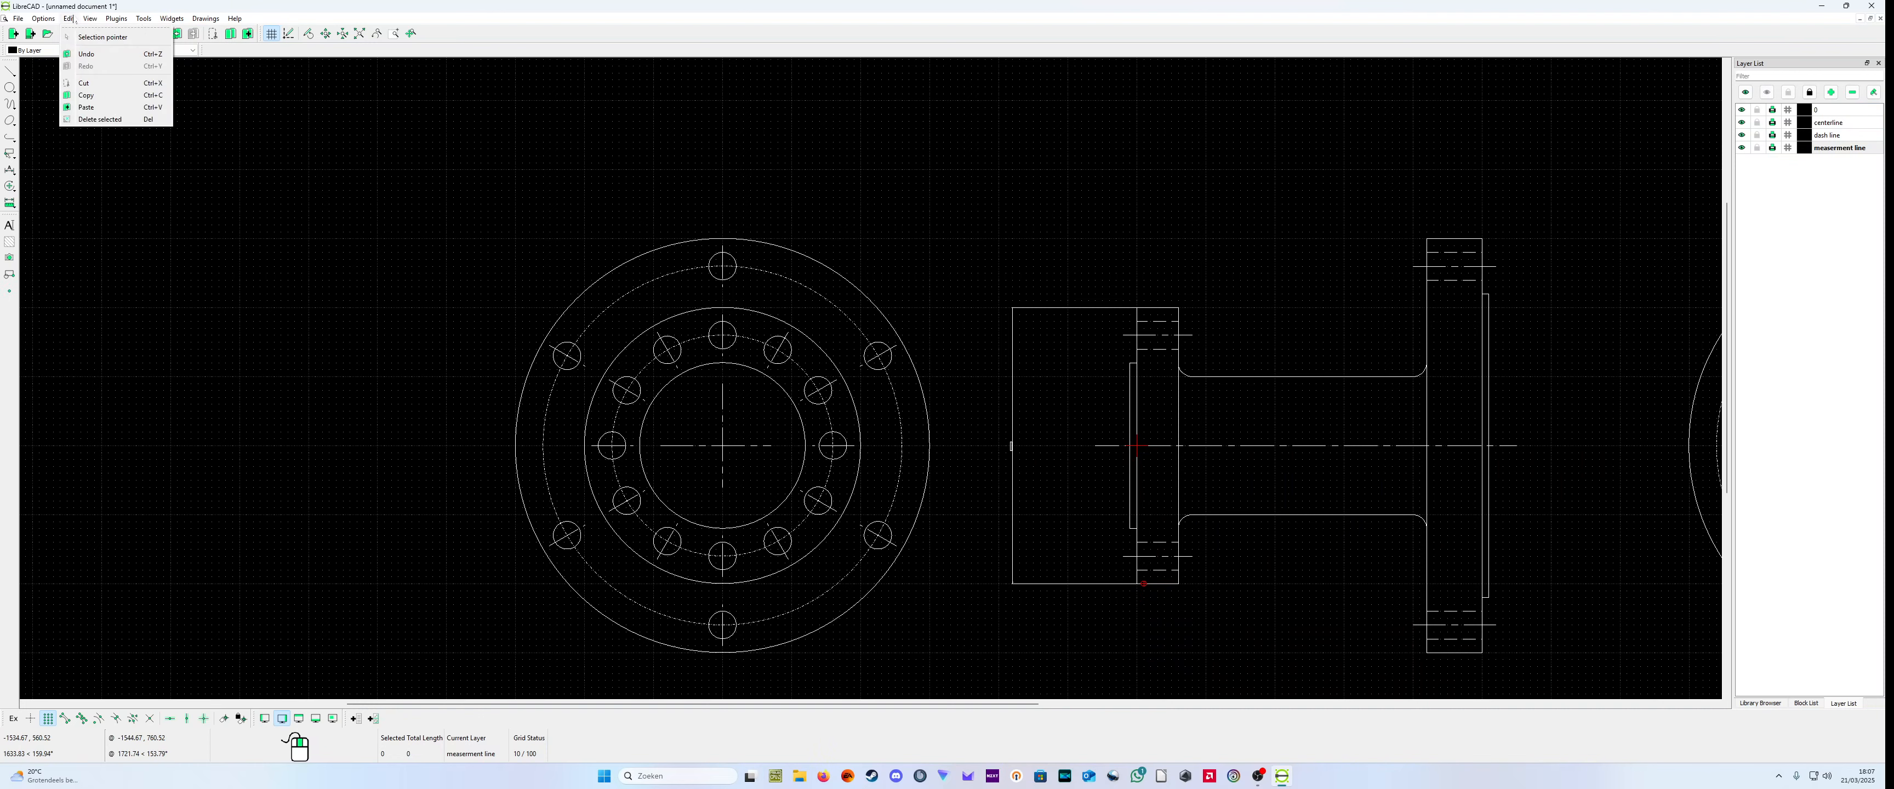
Step: Set the general scale of the drawing's dimensions to 5
mouse_move(55, 23)
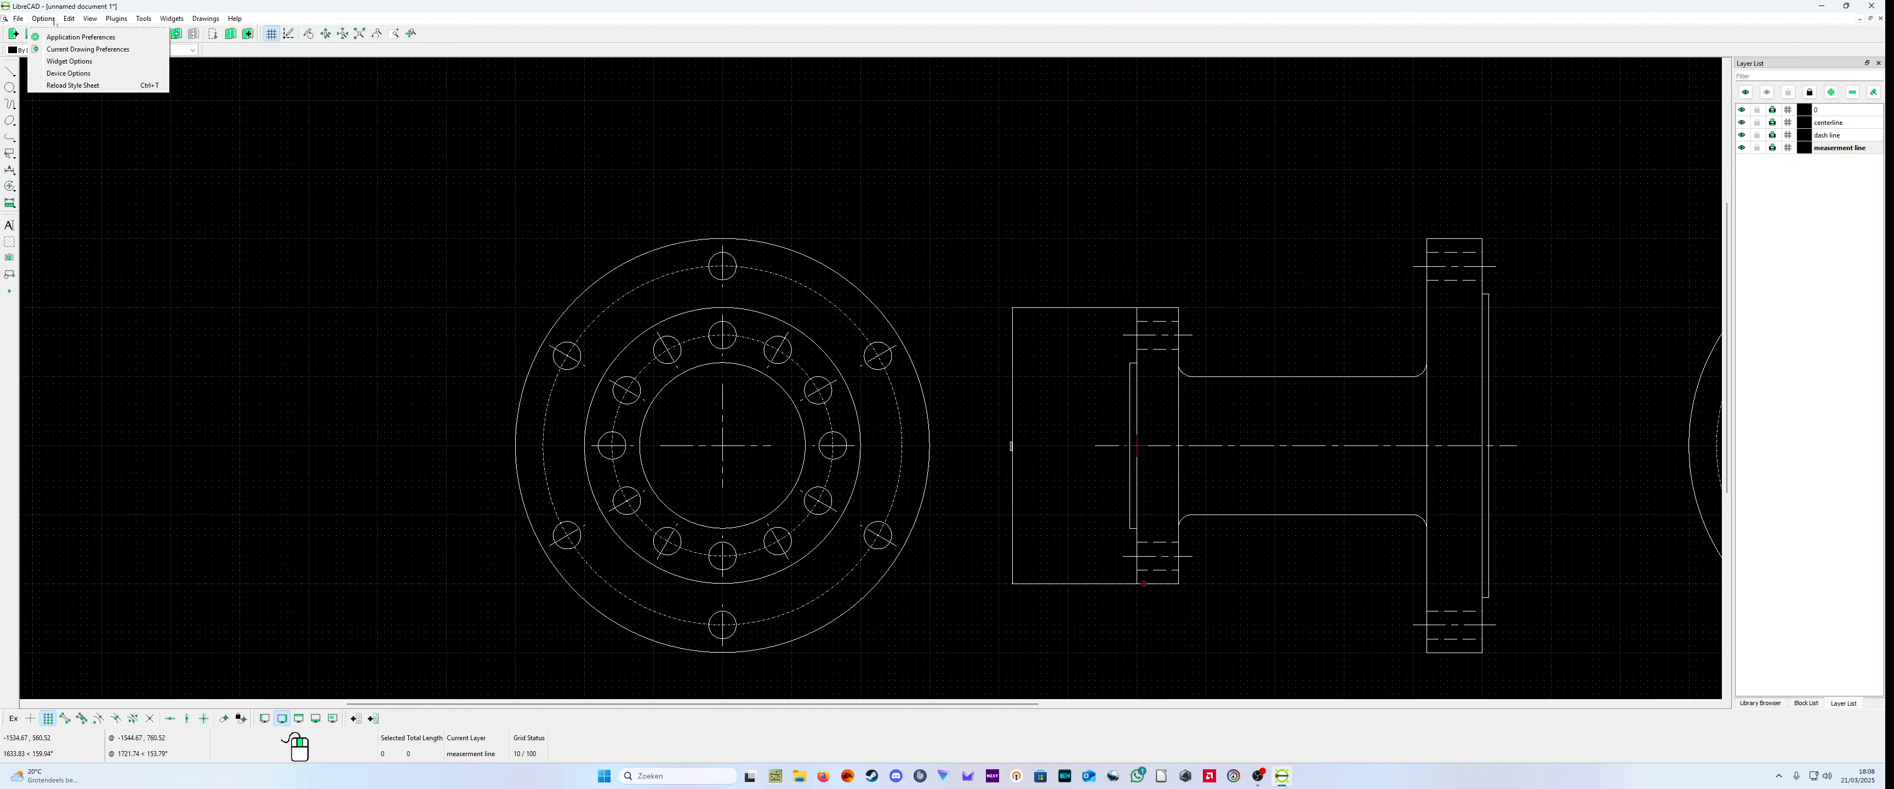
left_click(88, 50)
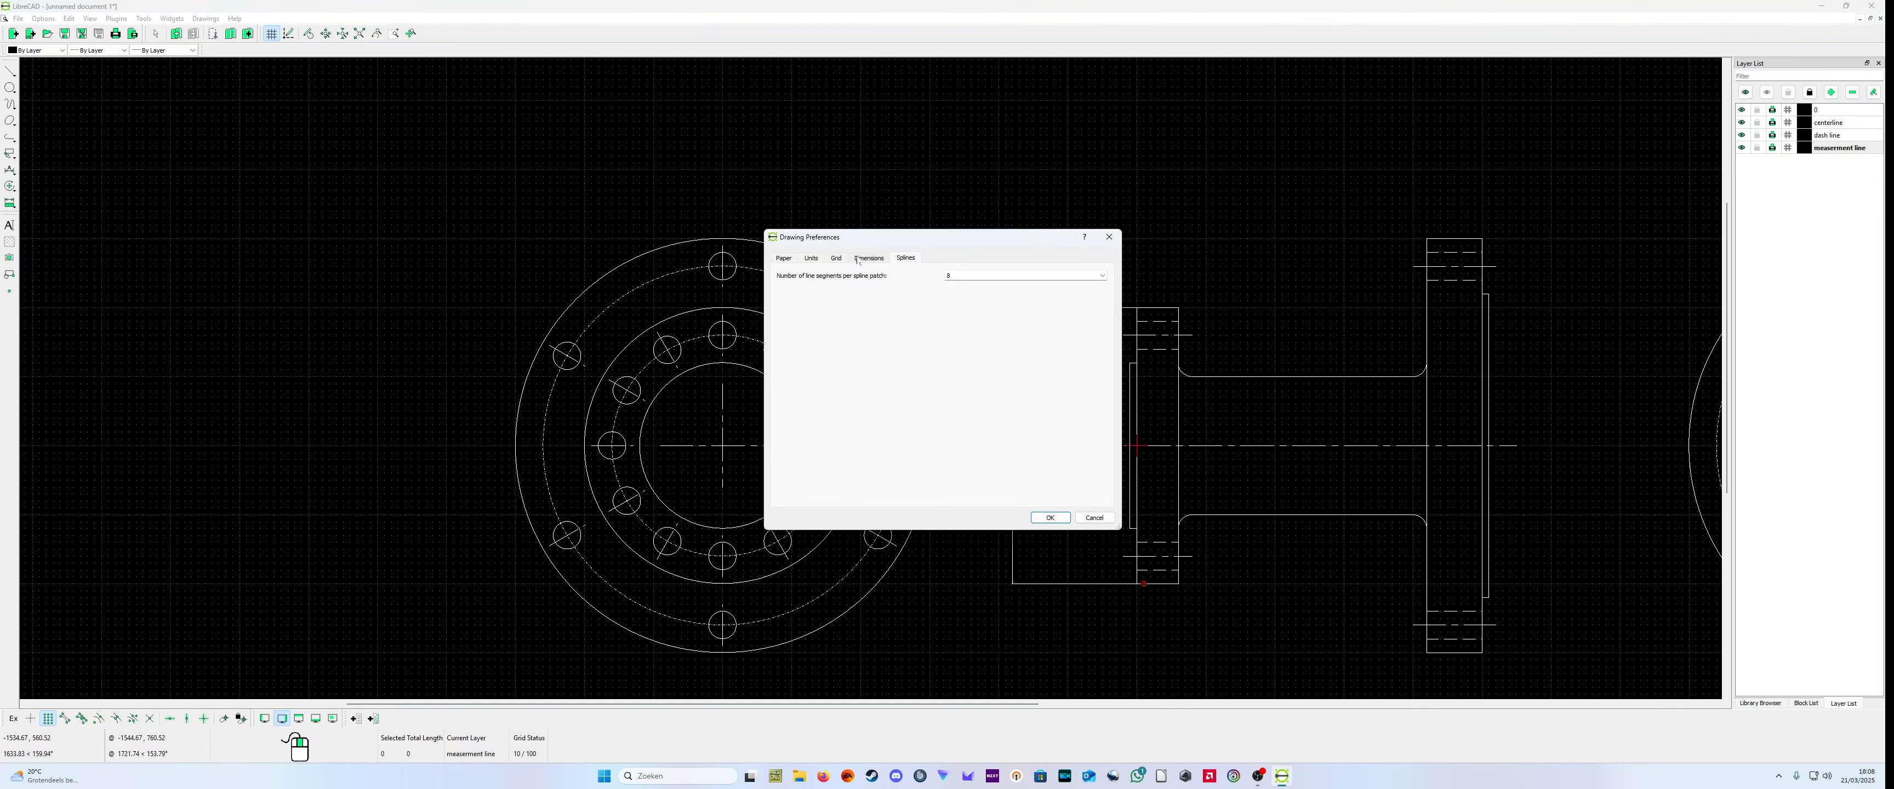
left_click(811, 258)
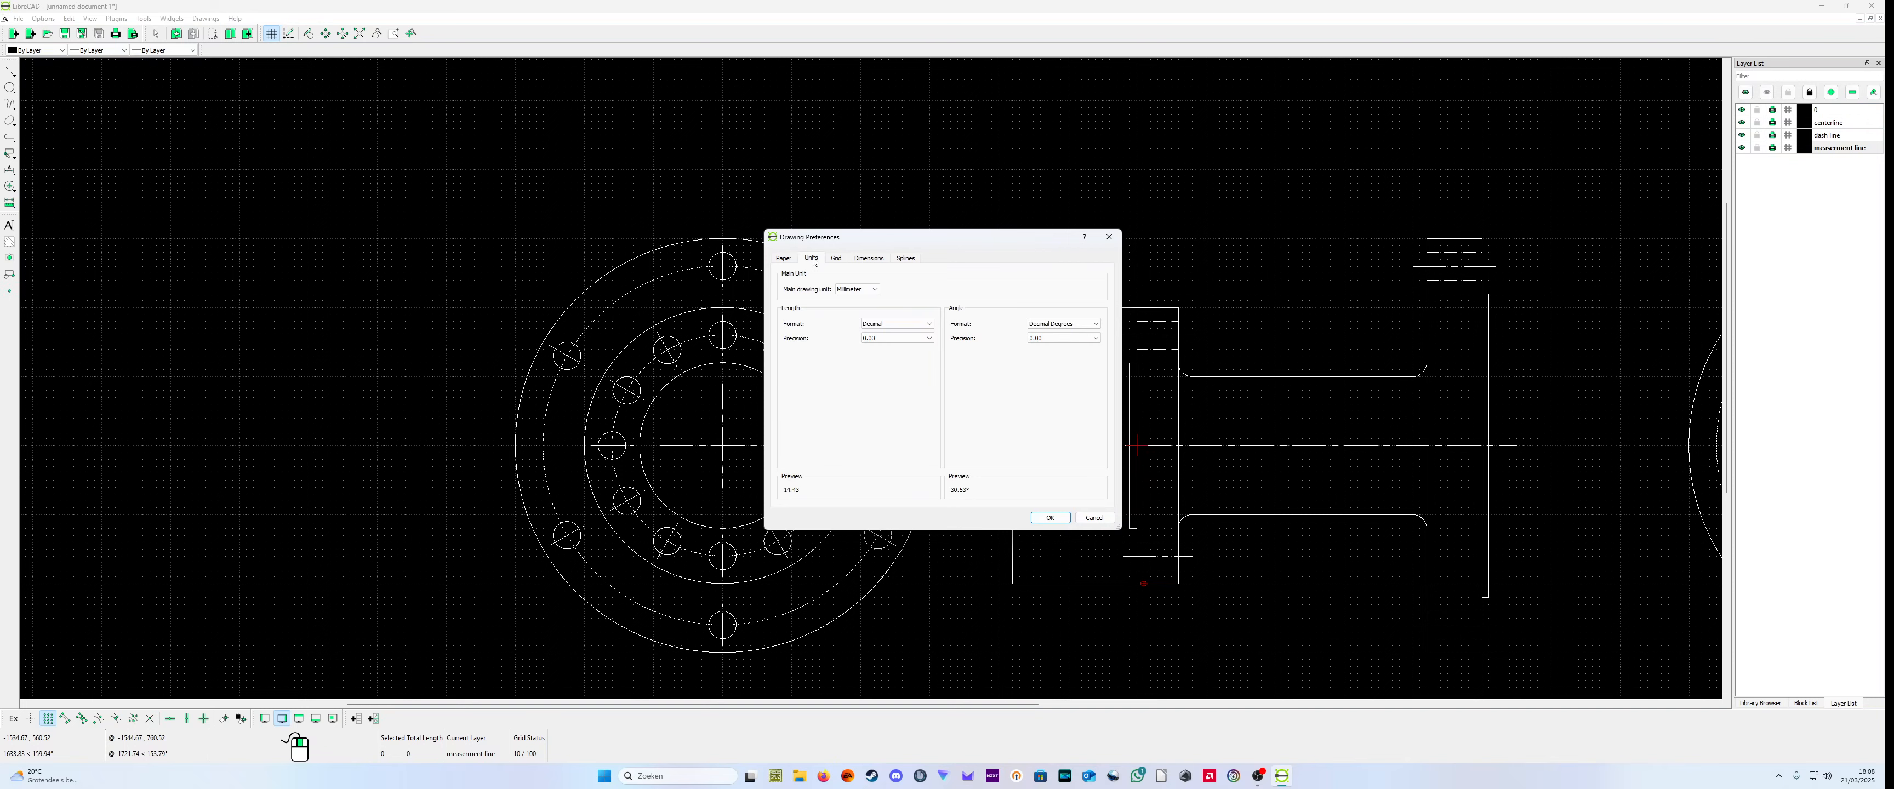
left_click(869, 259)
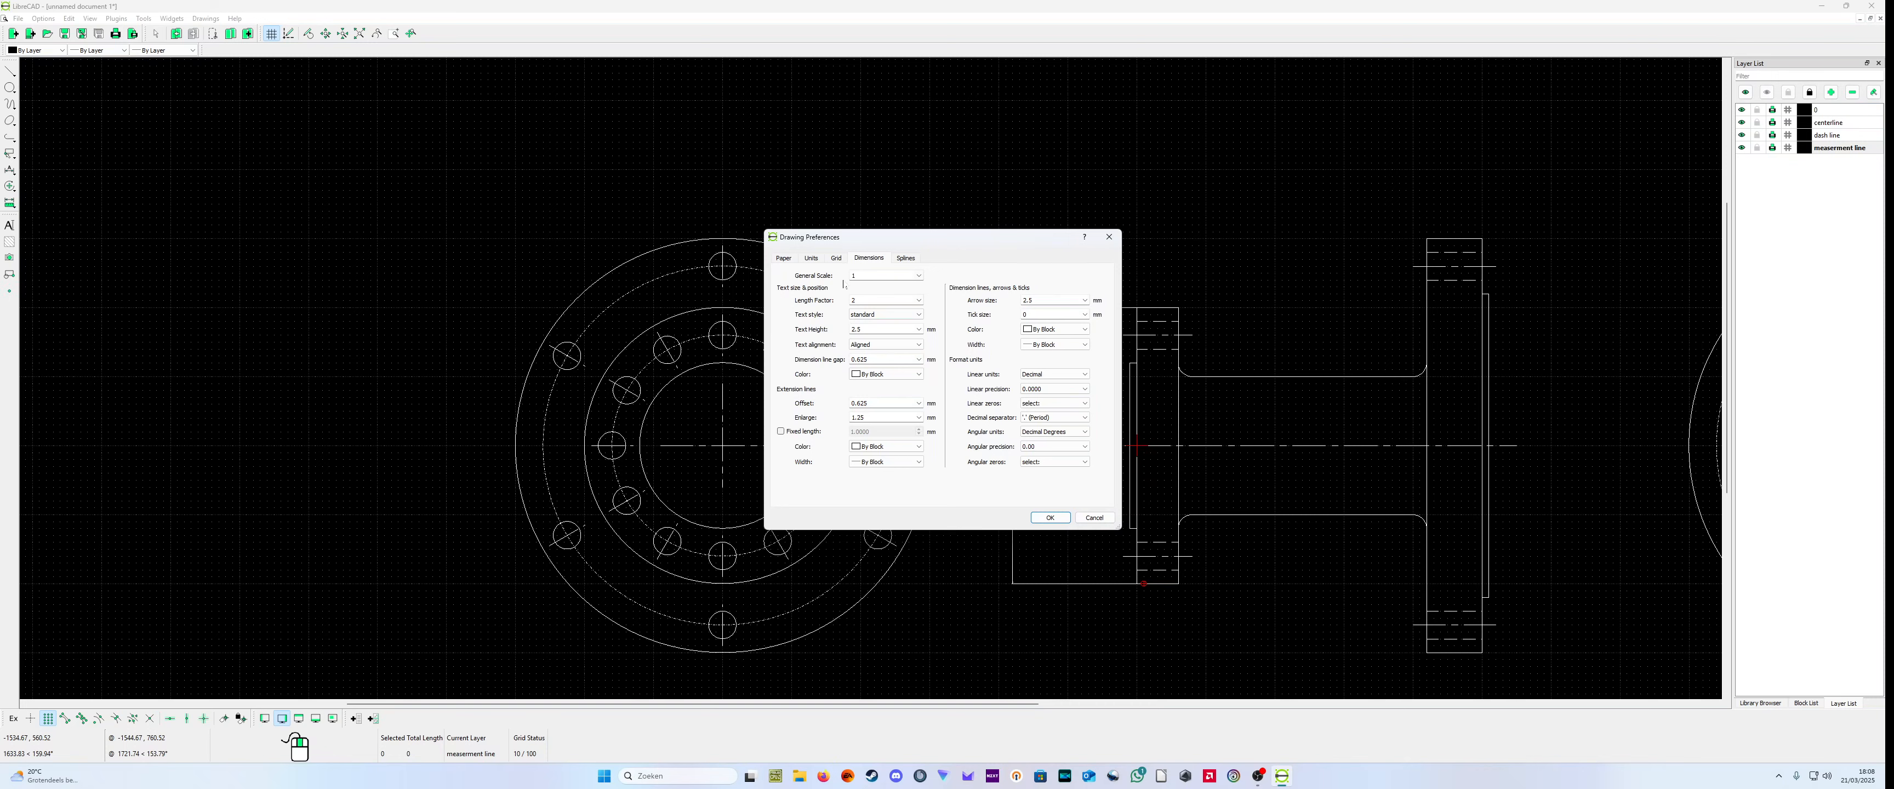
left_click(918, 275)
left_click(902, 322)
left_click(1056, 518)
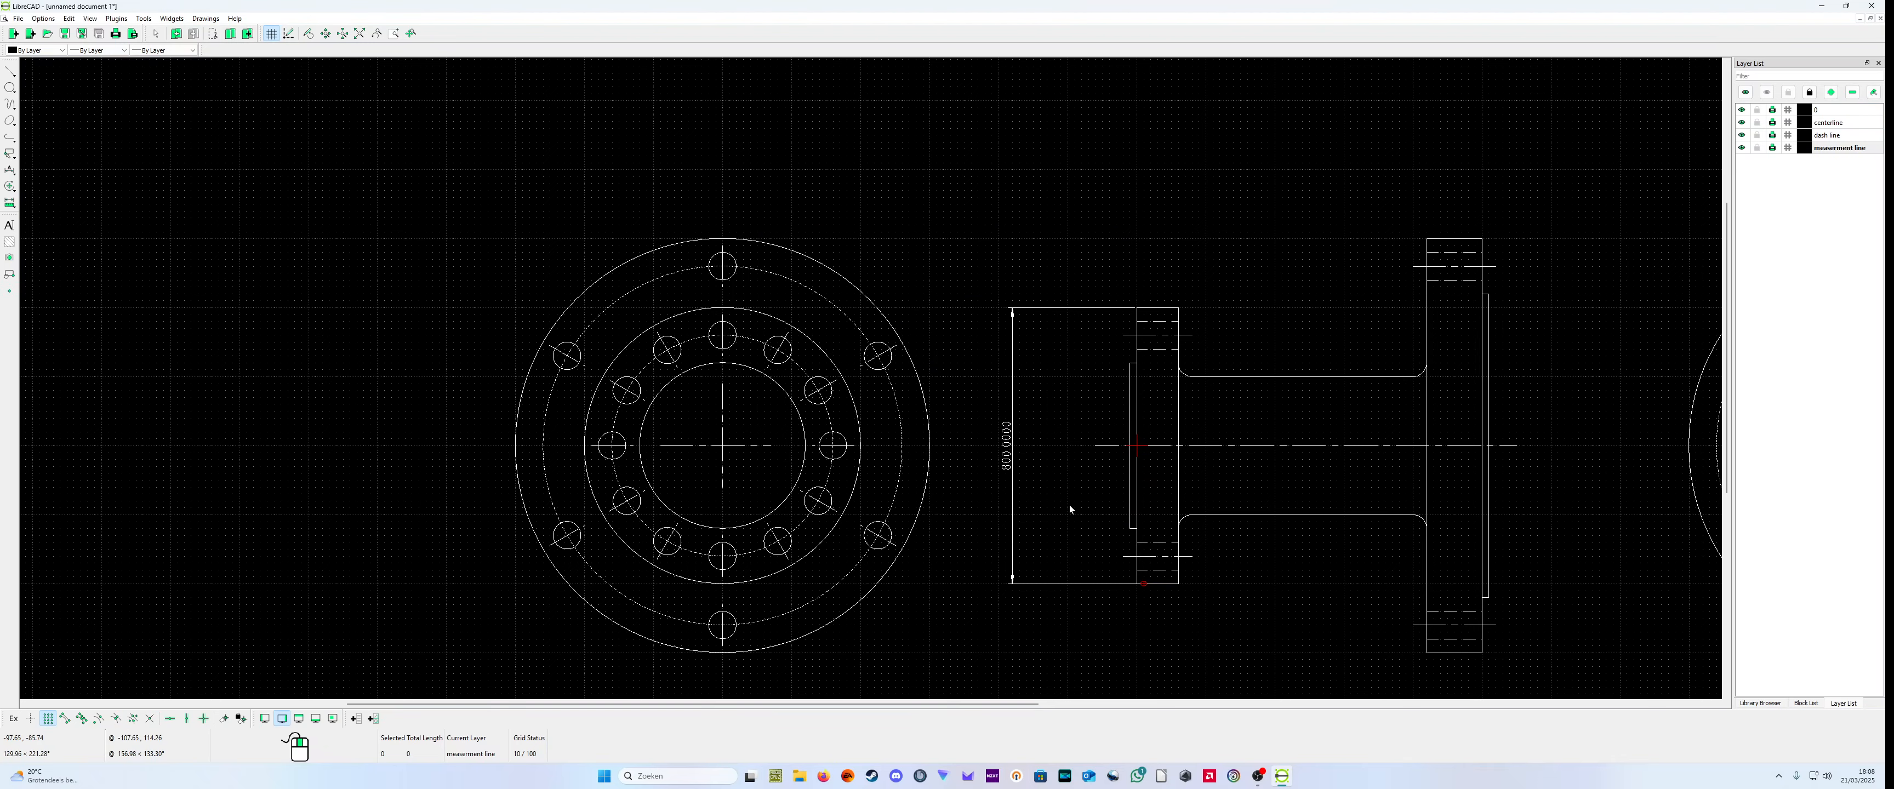
Step: Set the dimensions' linear precision to 0.00 and their angular precision to 0
scroll(1014, 470, "down", 2)
scroll(912, 382, "up", 3)
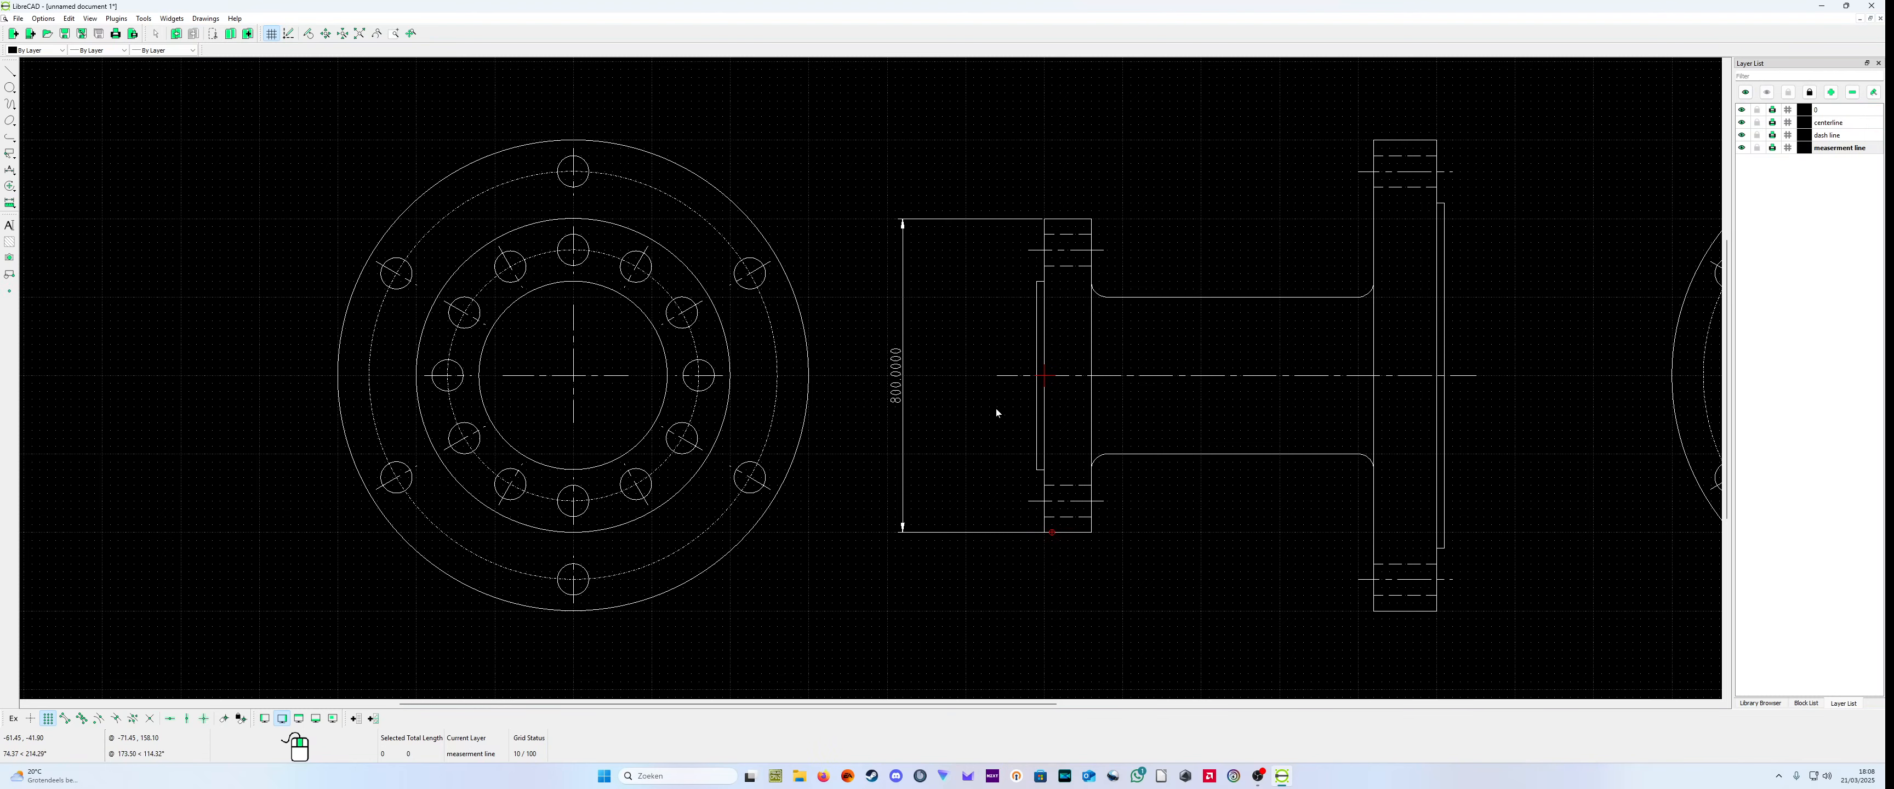
left_click(47, 19)
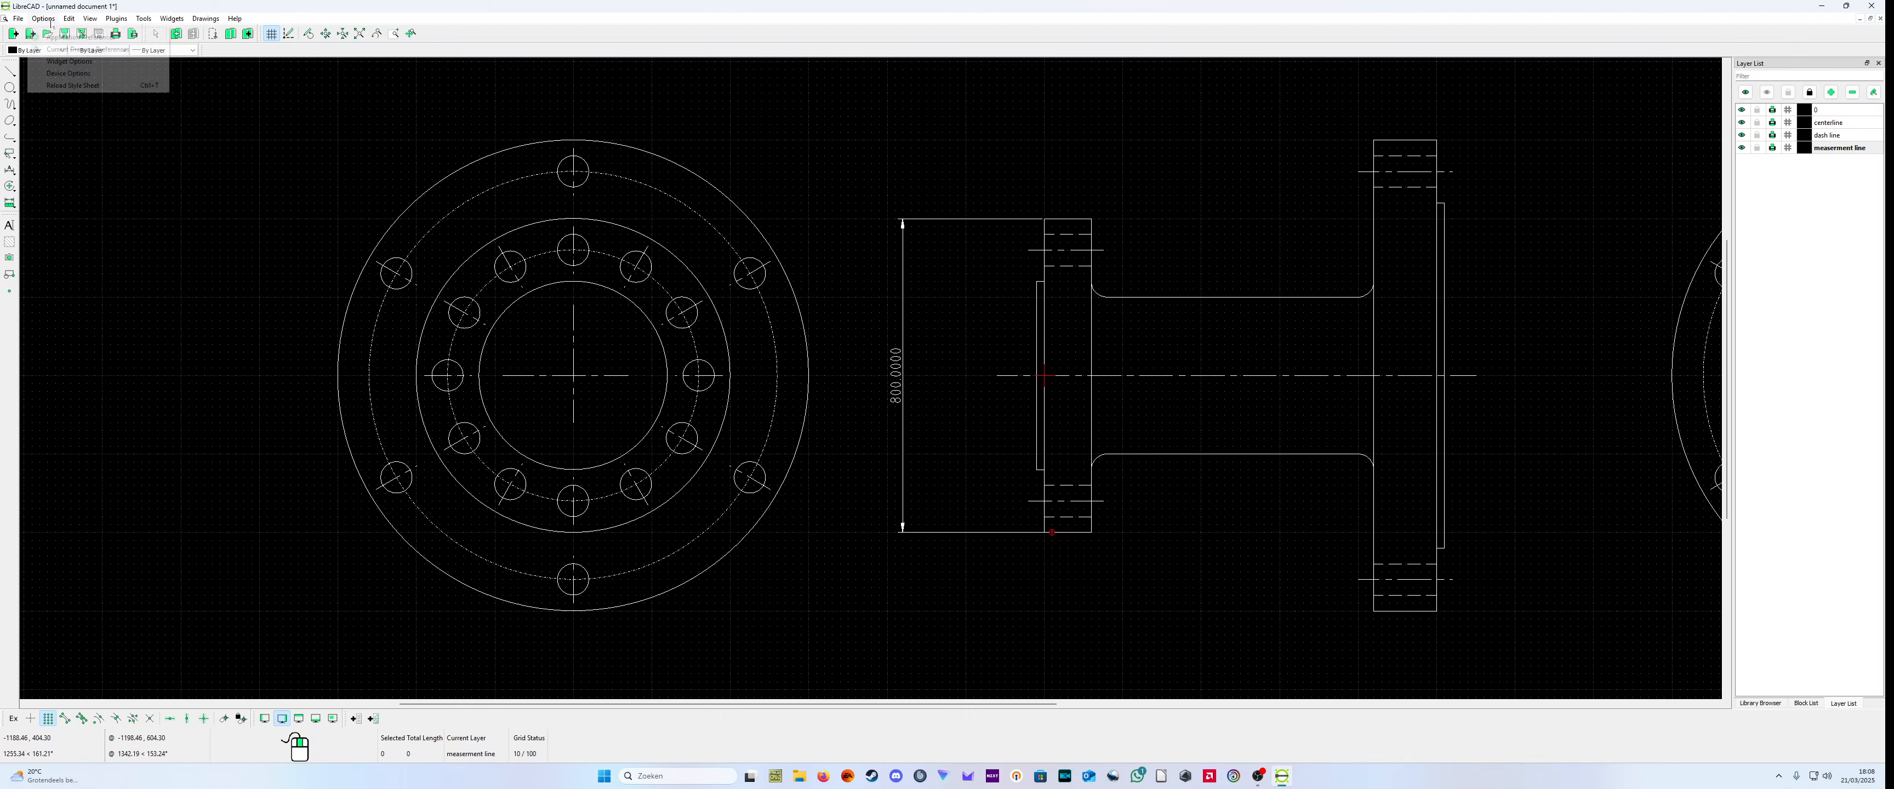
left_click(71, 49)
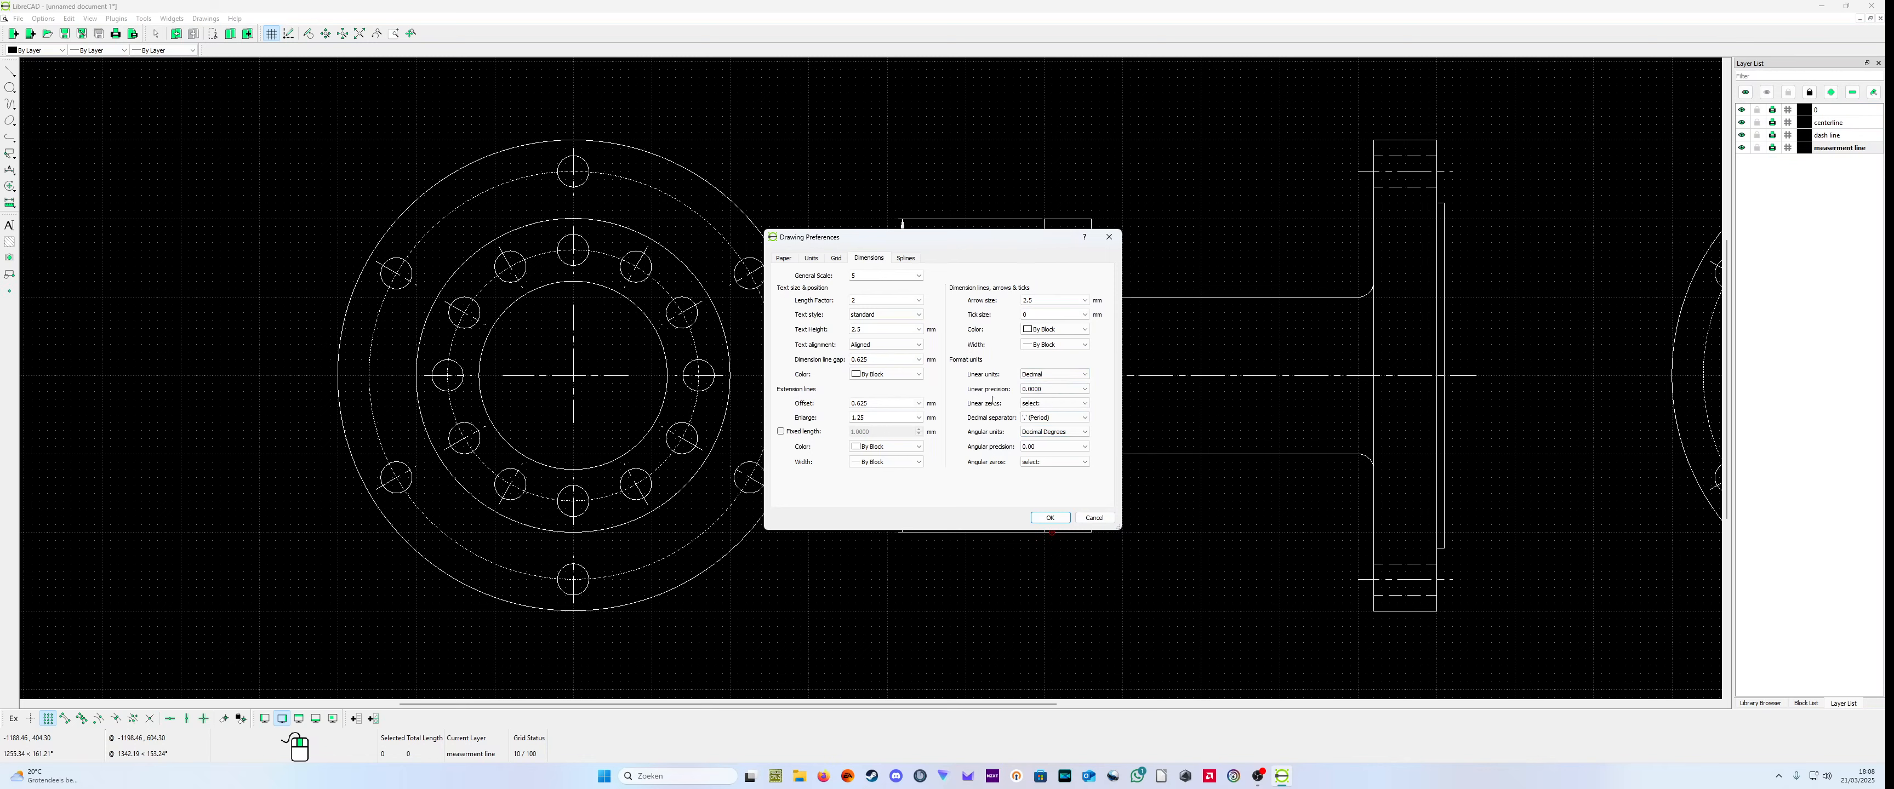
left_click(1044, 392)
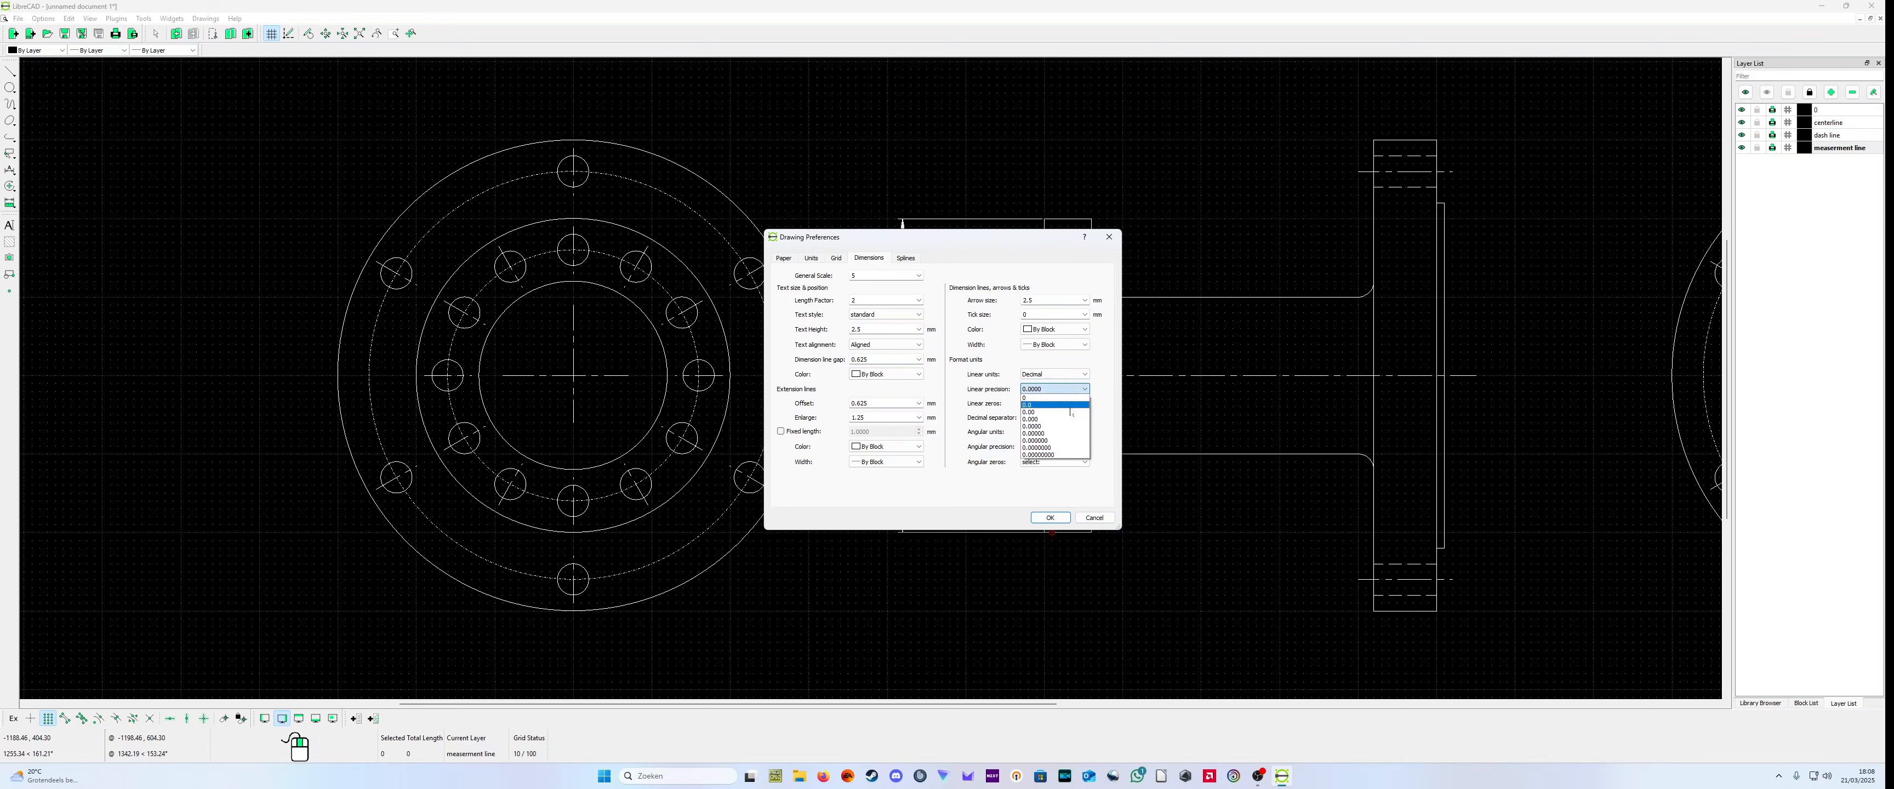
left_click(1070, 414)
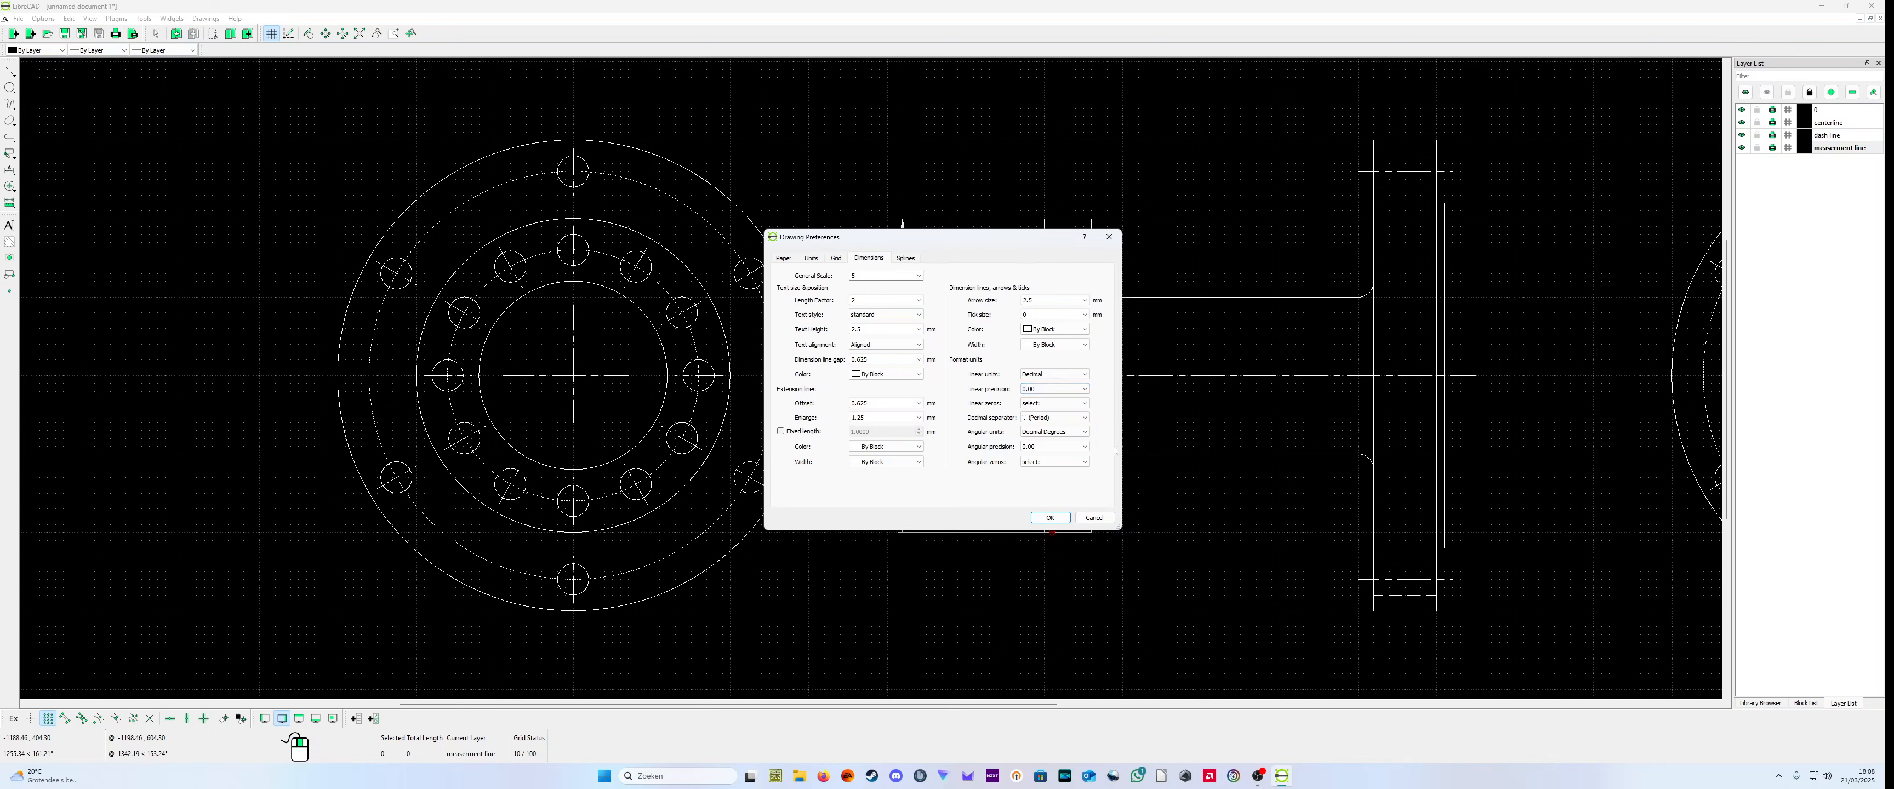
left_click(1058, 447)
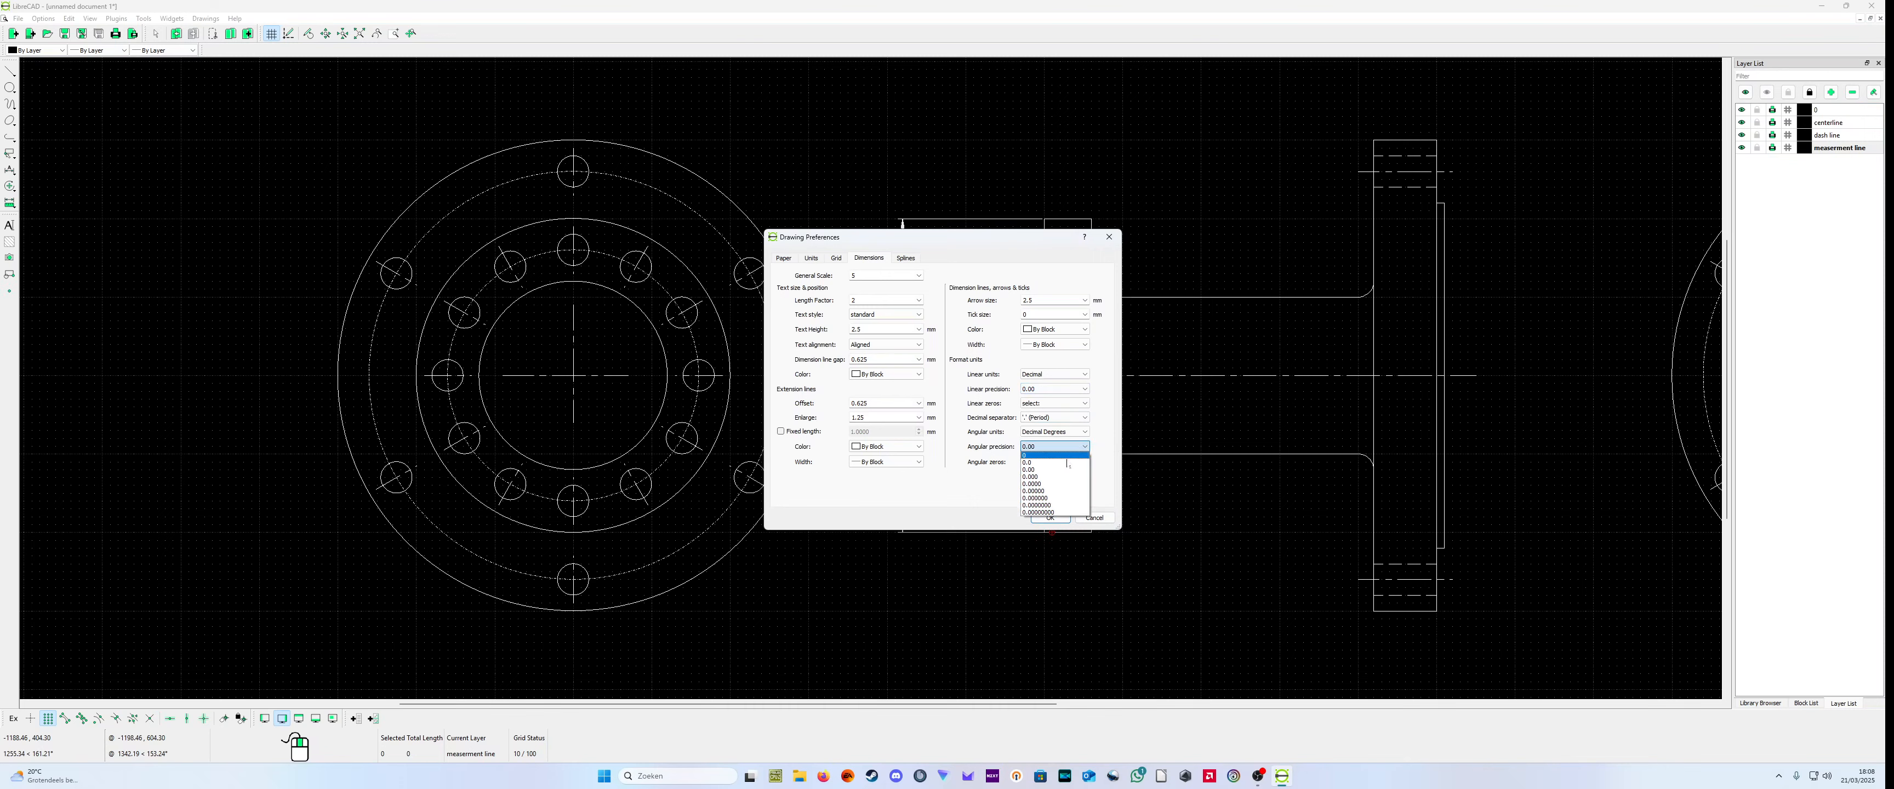
left_click(1051, 456)
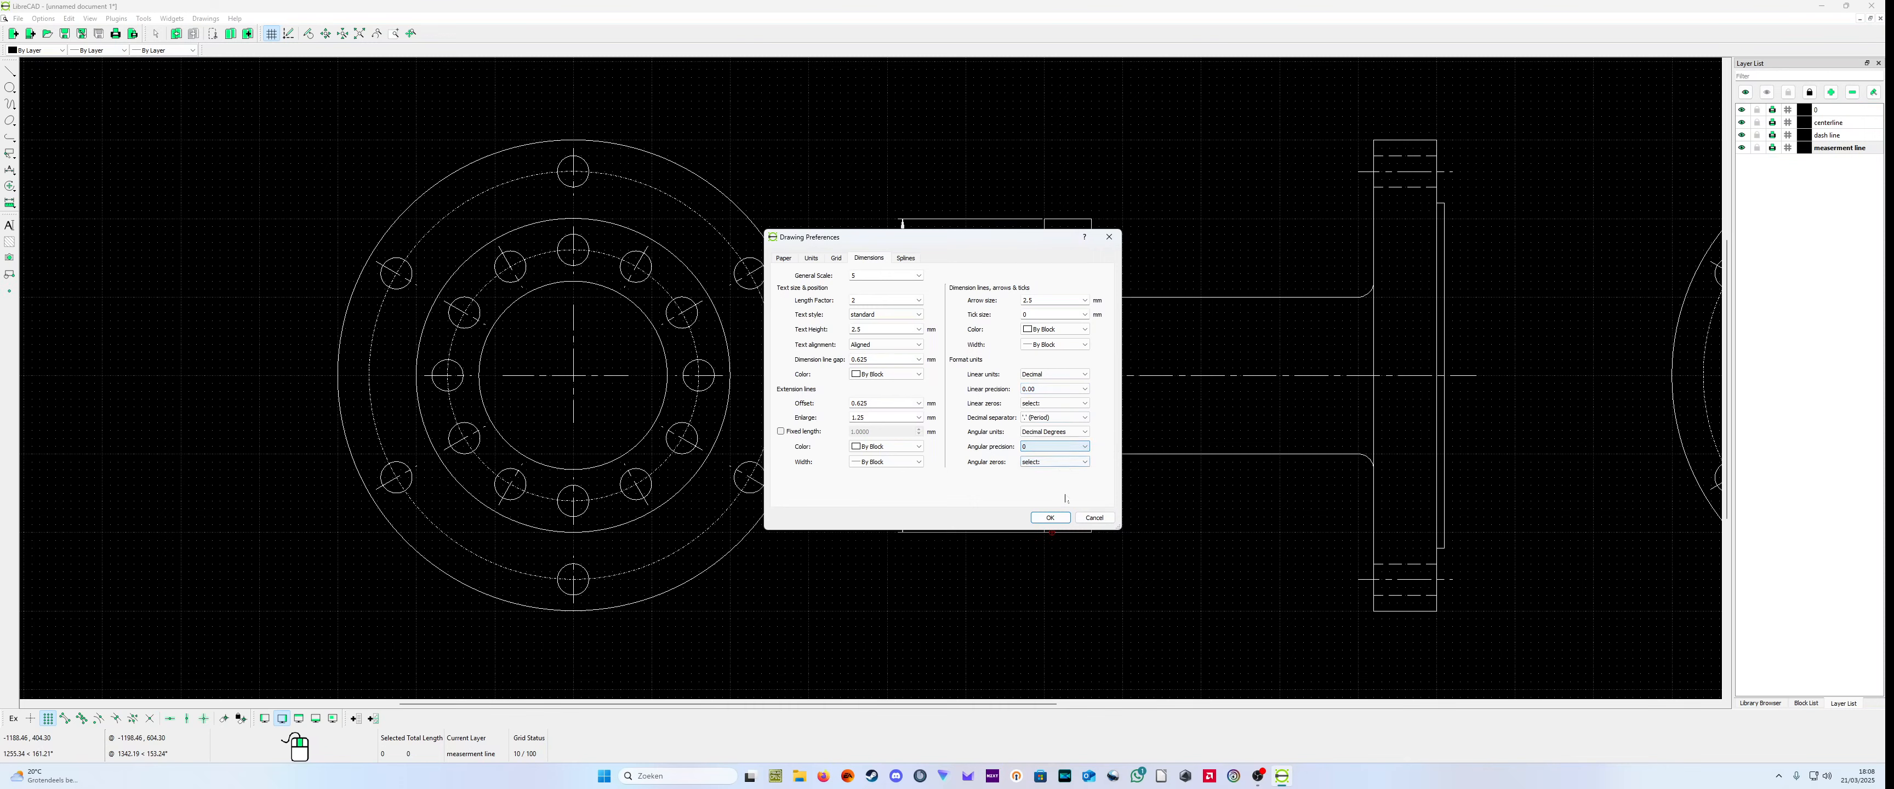
left_click(1046, 519)
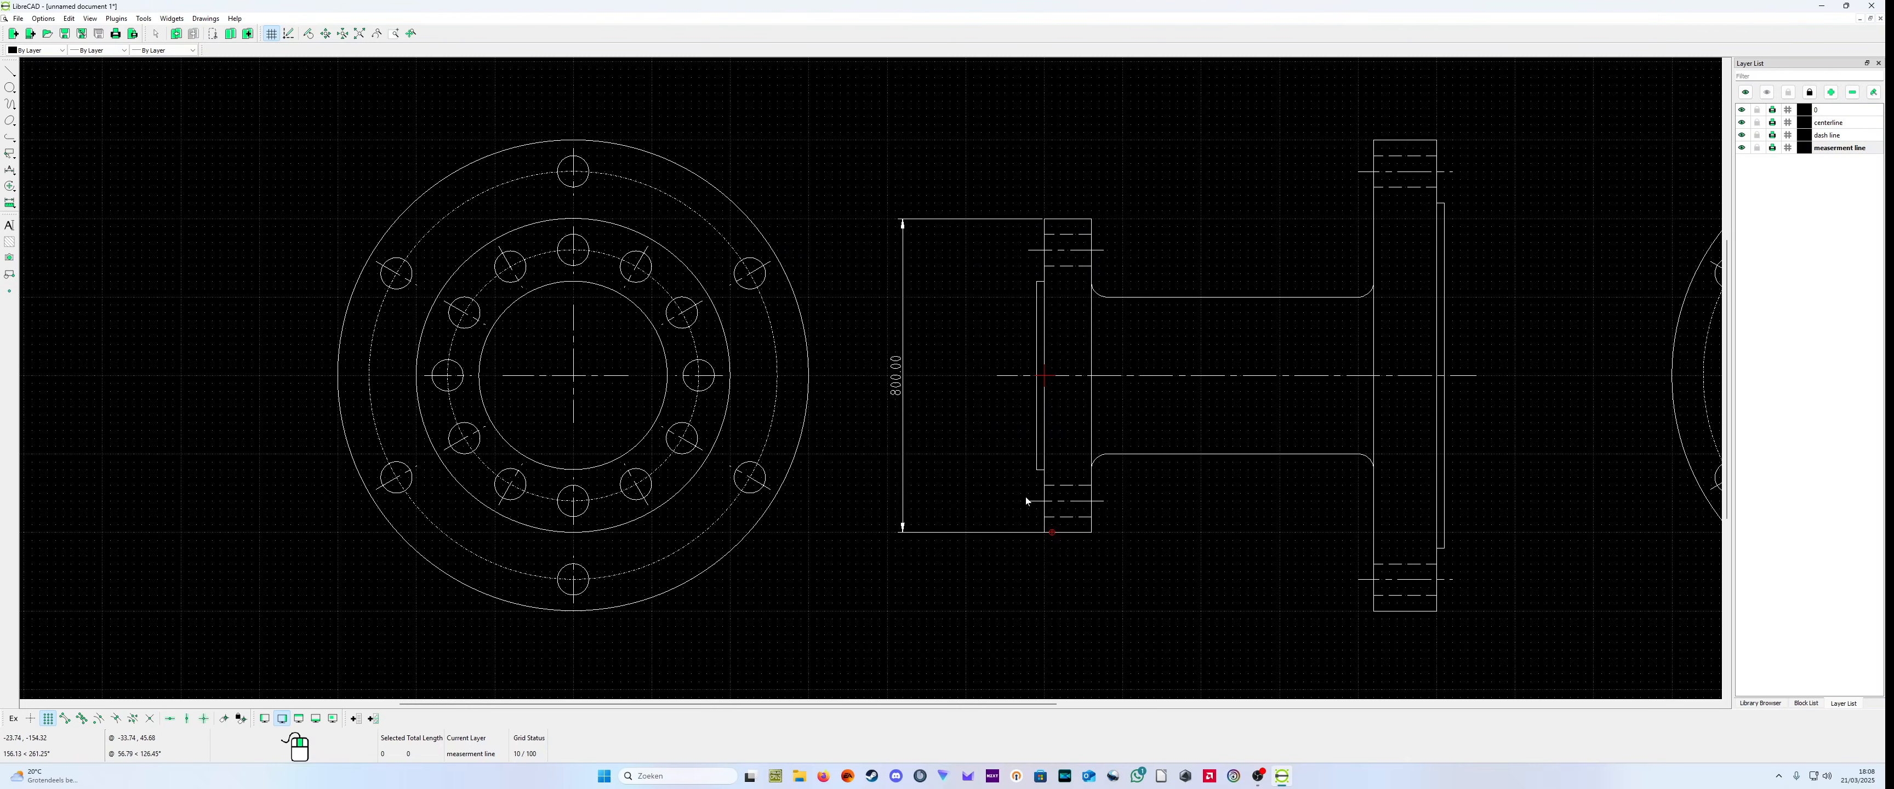
Step: Add a vertical dimension between the small flange's upper and lower hole center lines, about 120 units left of the flange face
scroll(1027, 494, "down", 2)
scroll(1126, 521, "down", 3)
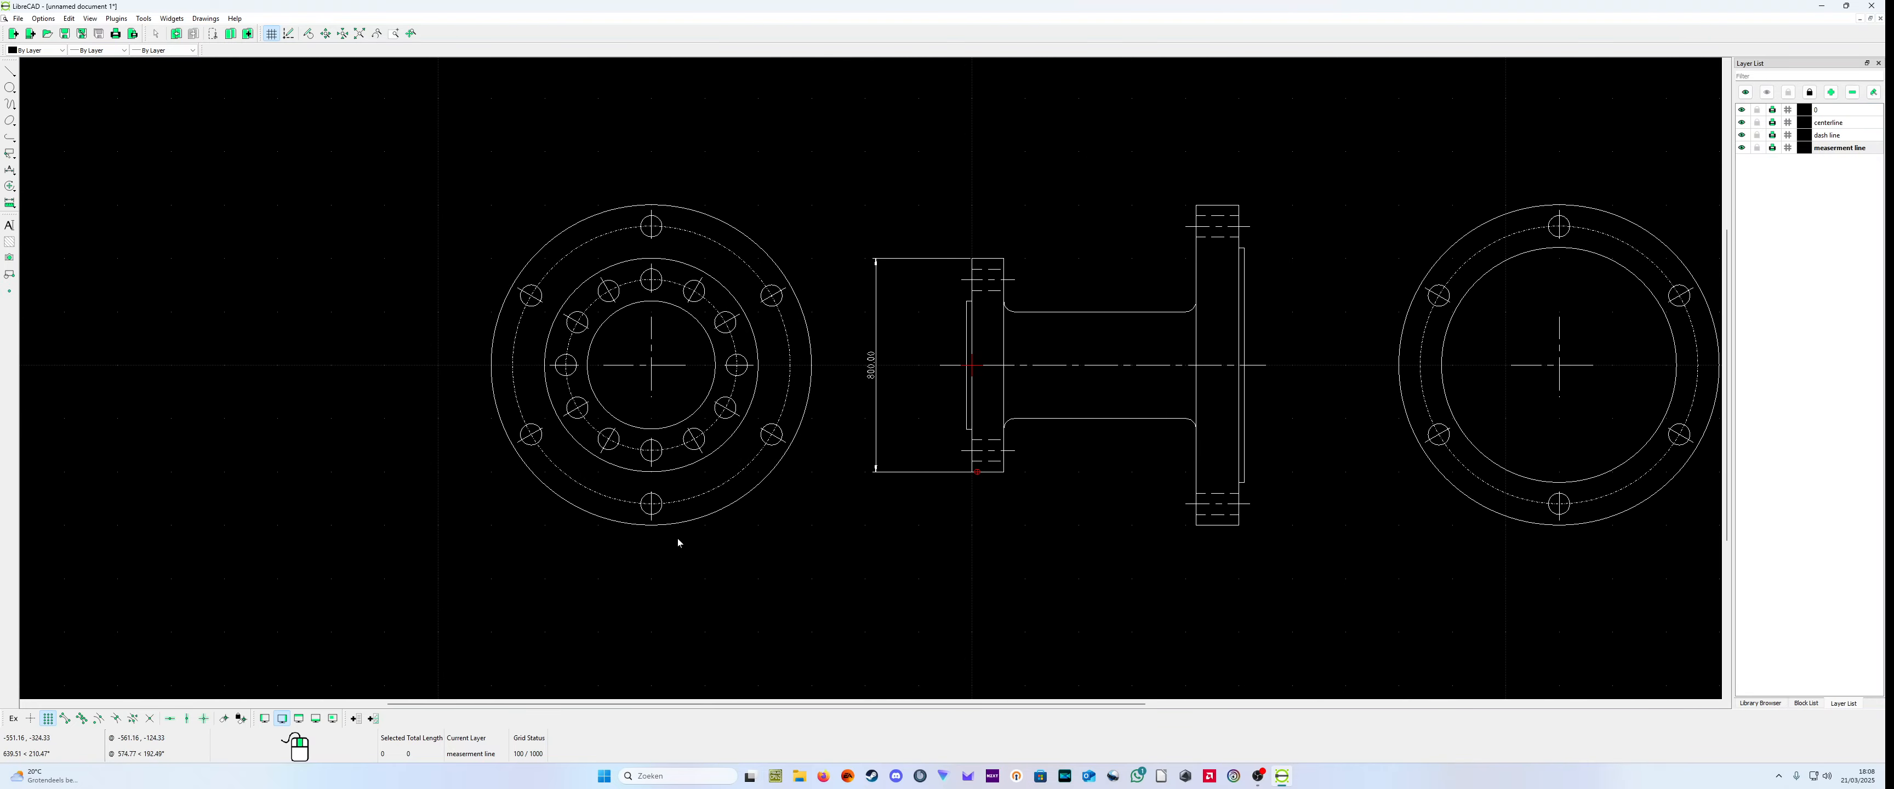
left_click(15, 171)
left_click(44, 198)
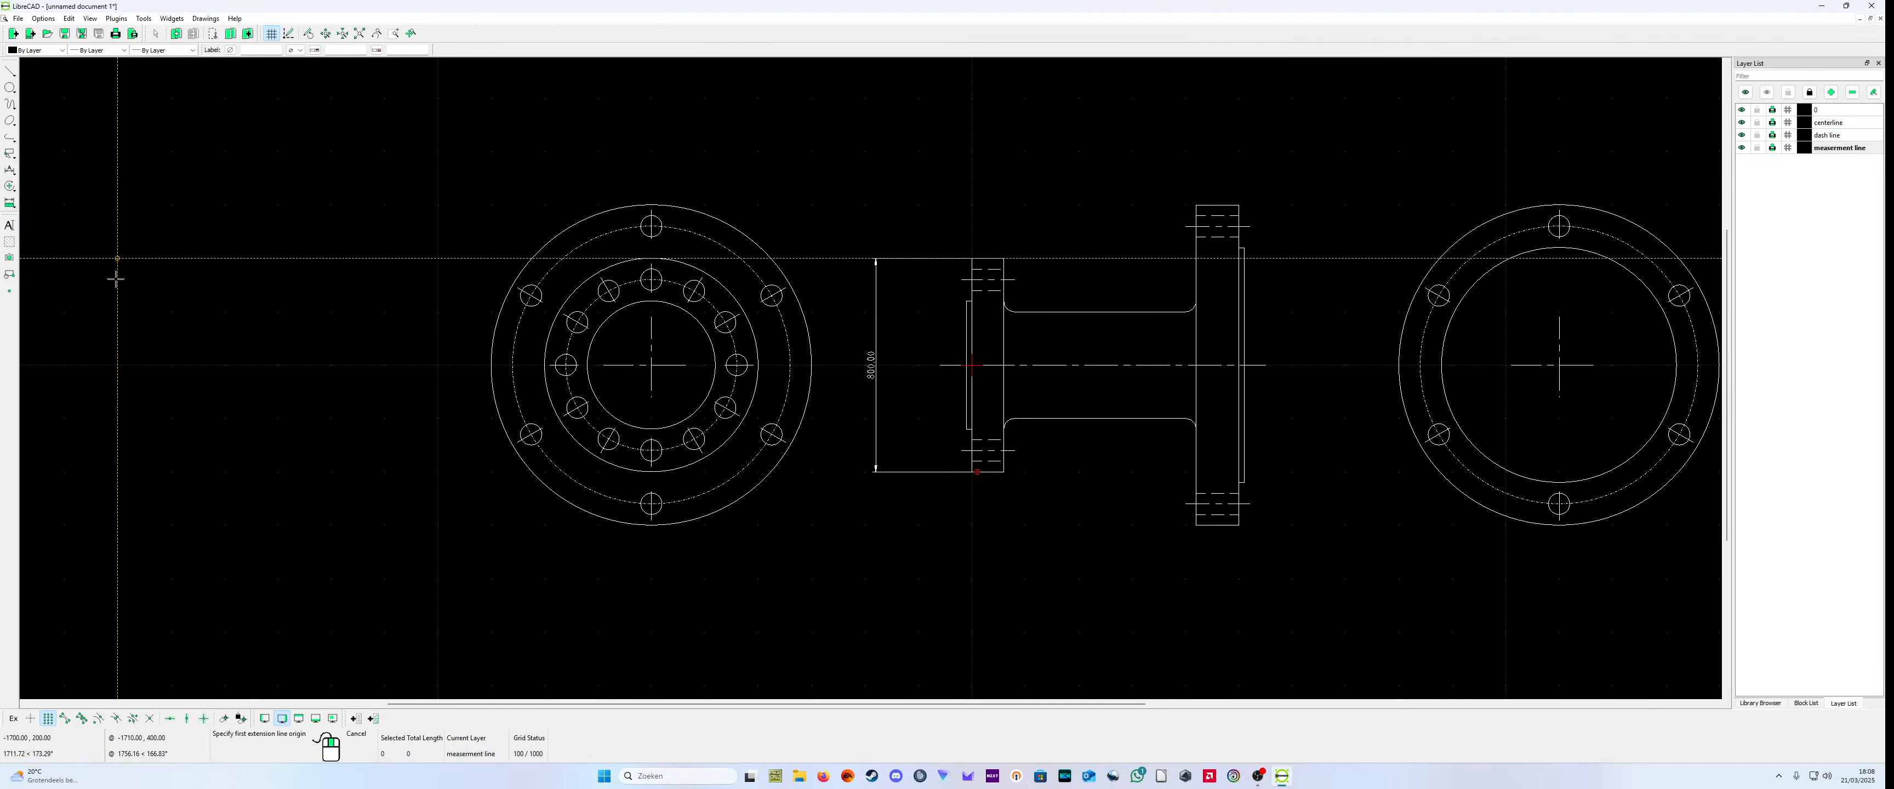
scroll(958, 343, "up", 3)
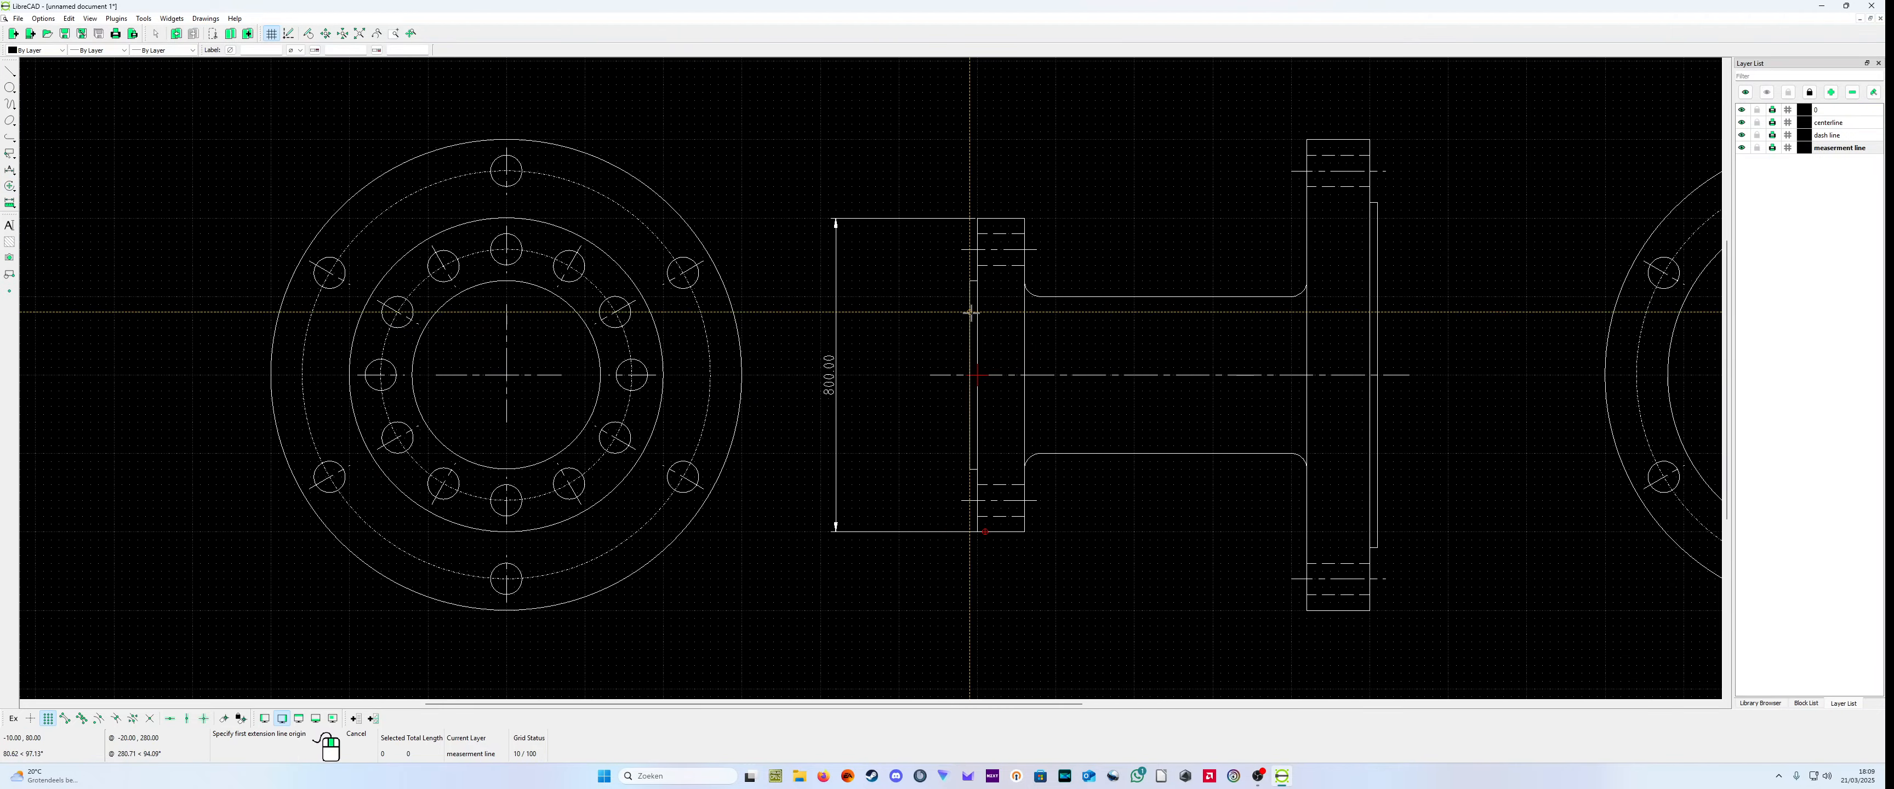
left_click(965, 251)
left_click(961, 500)
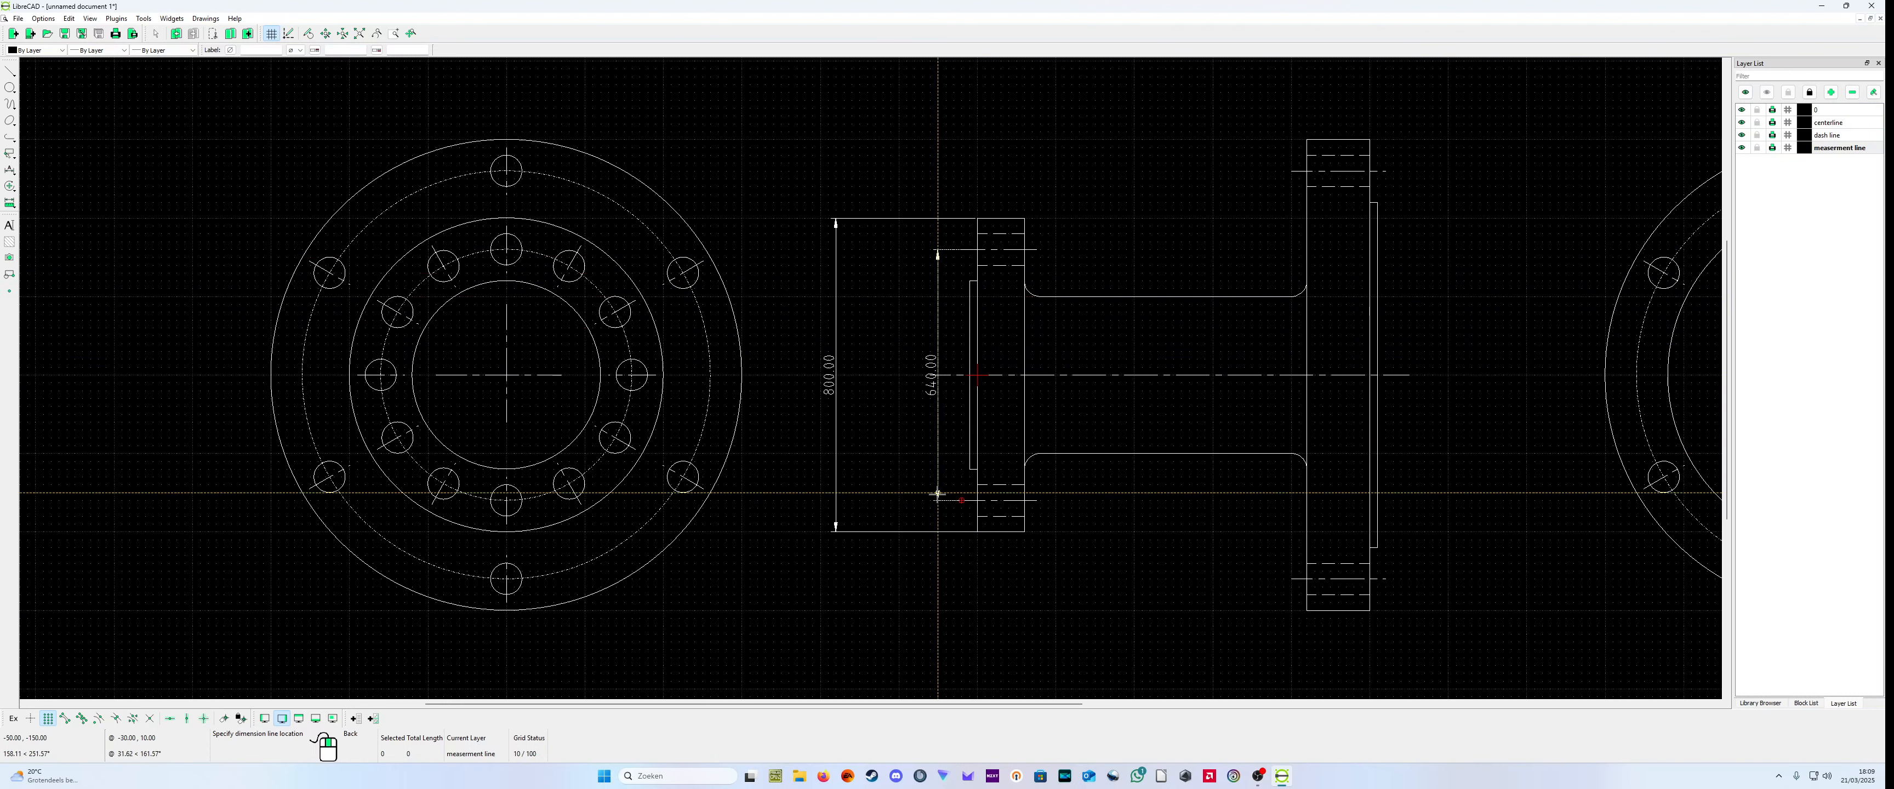
left_click(882, 492)
right_click(913, 563)
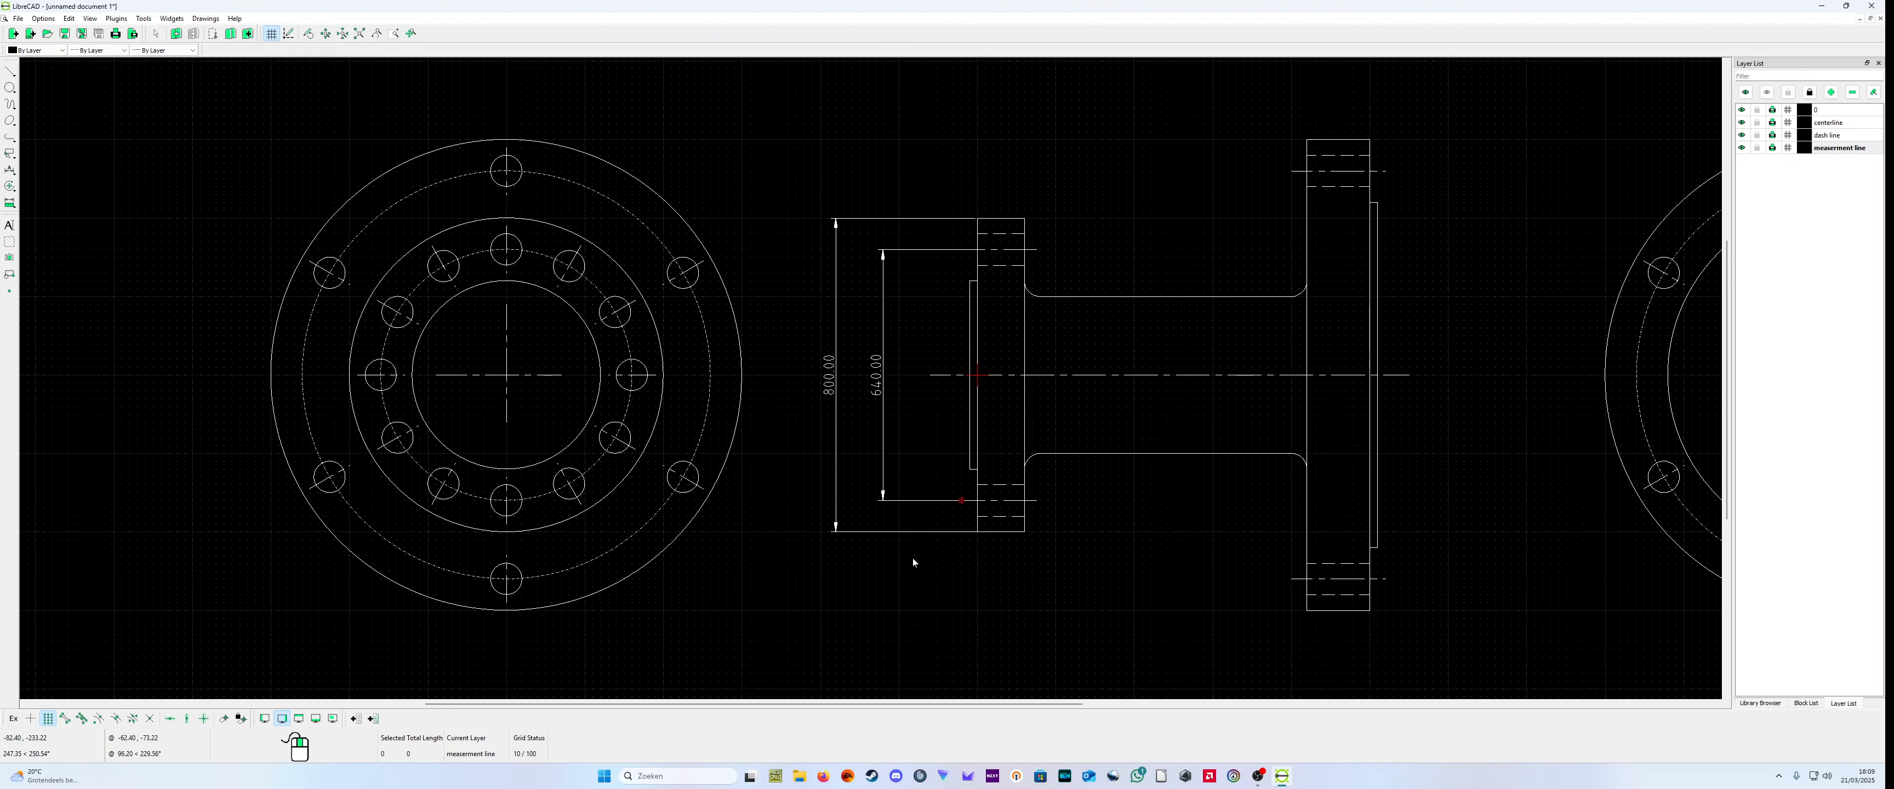
Step: Add the diameter symbol to the label of the small flange's outer diameter dimension
right_click(913, 562)
left_click(859, 567)
left_click(878, 609)
right_click(854, 418)
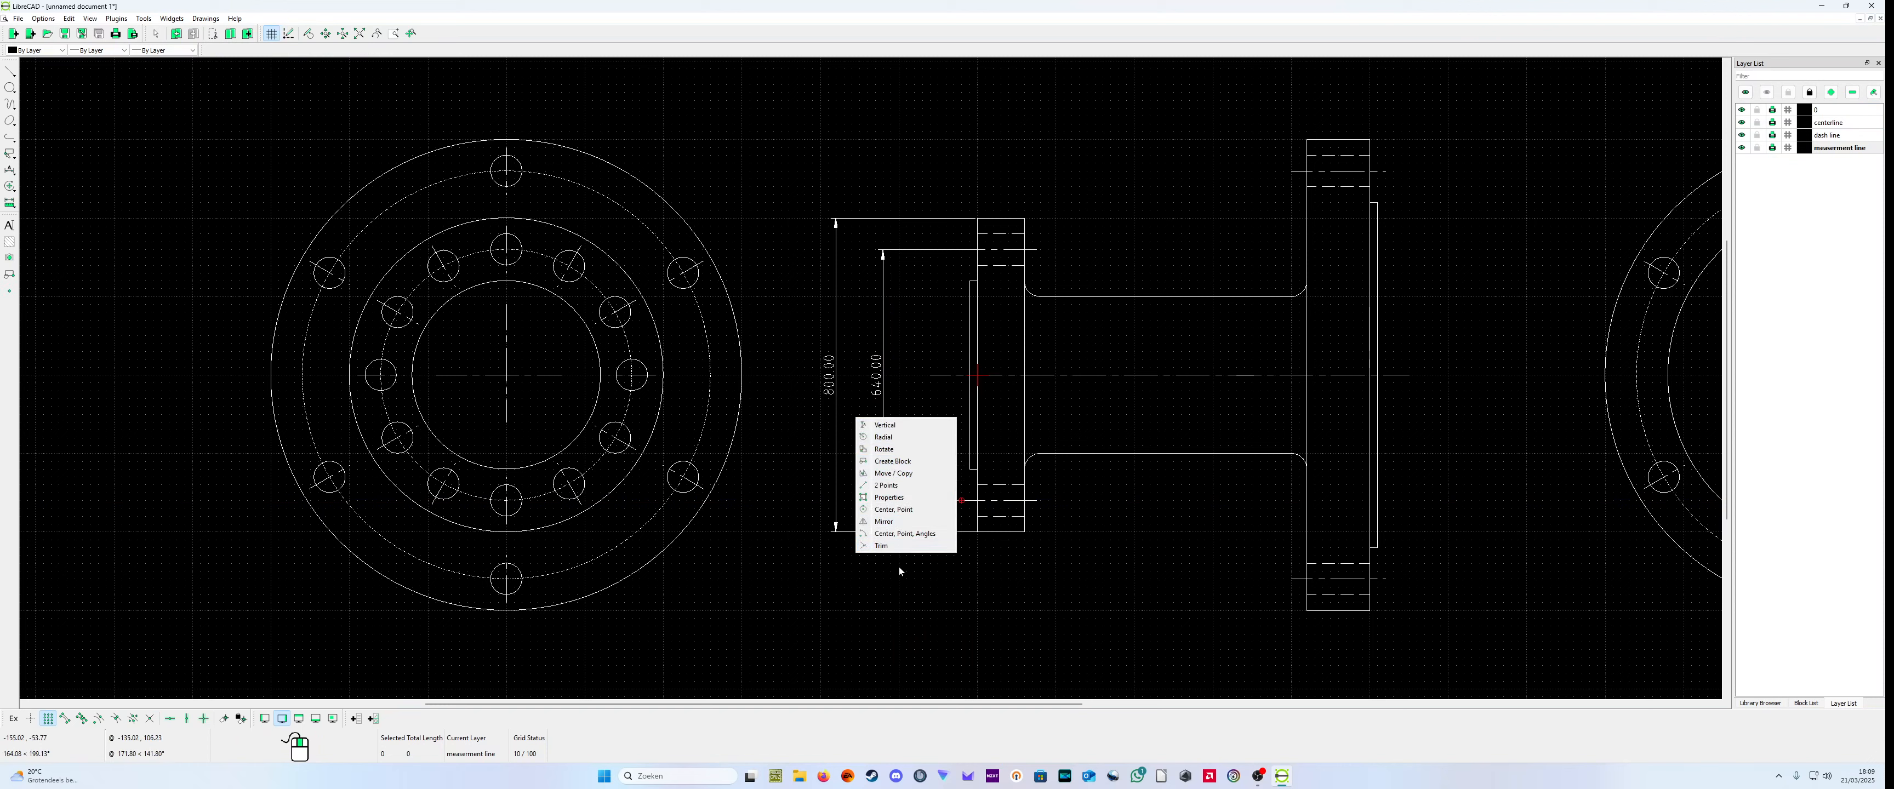
left_click(888, 498)
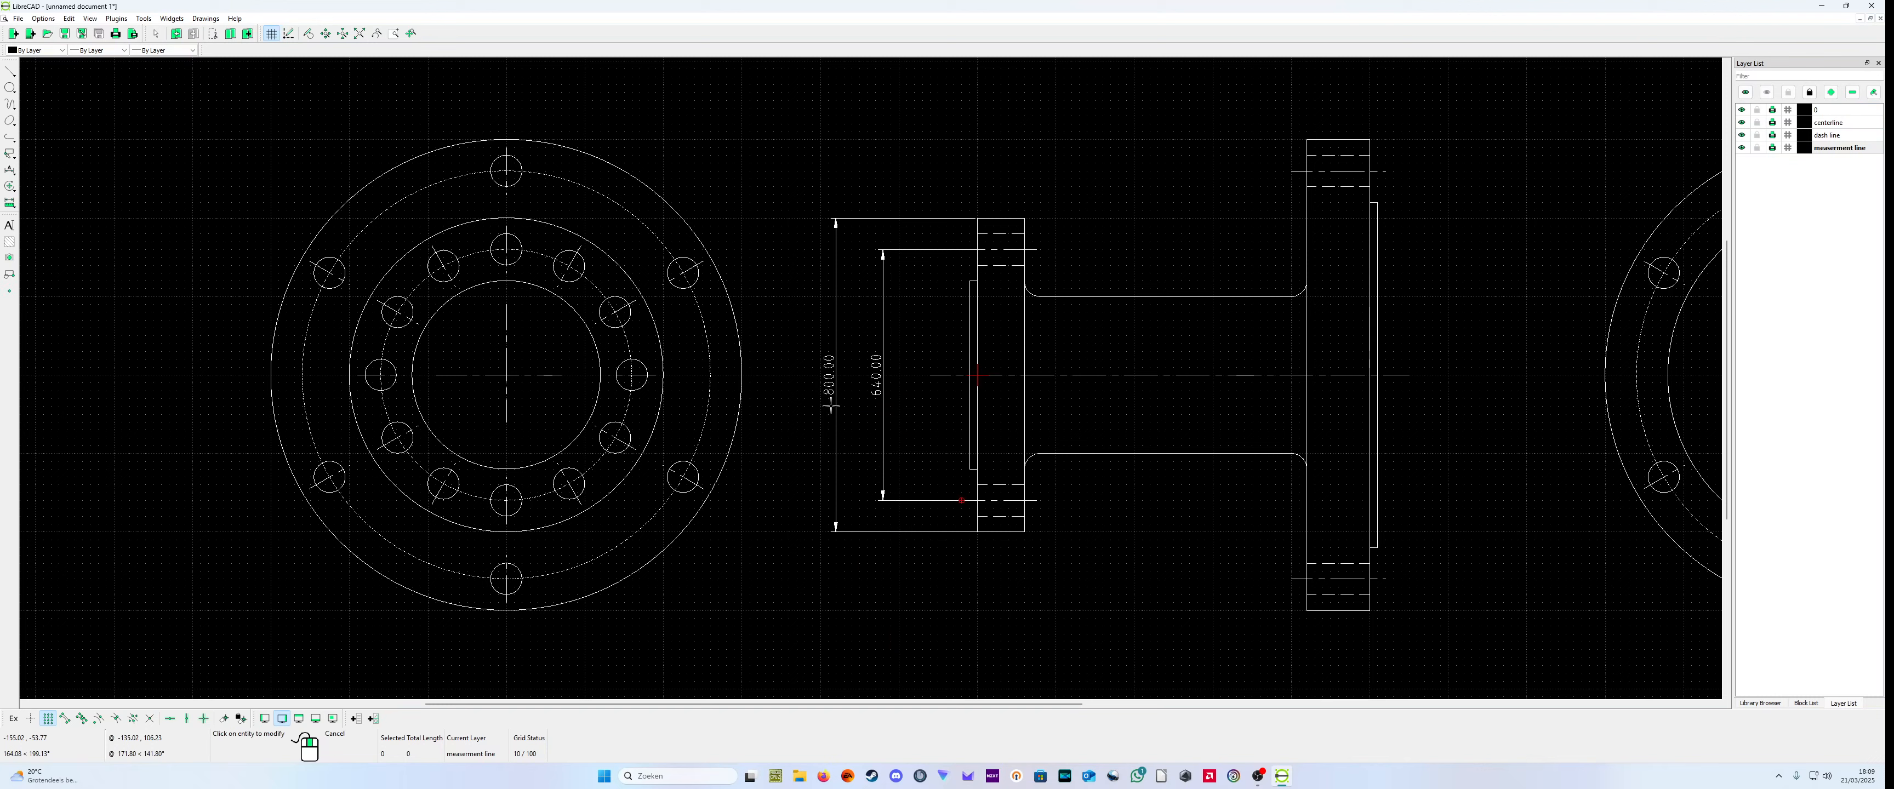
left_click(834, 406)
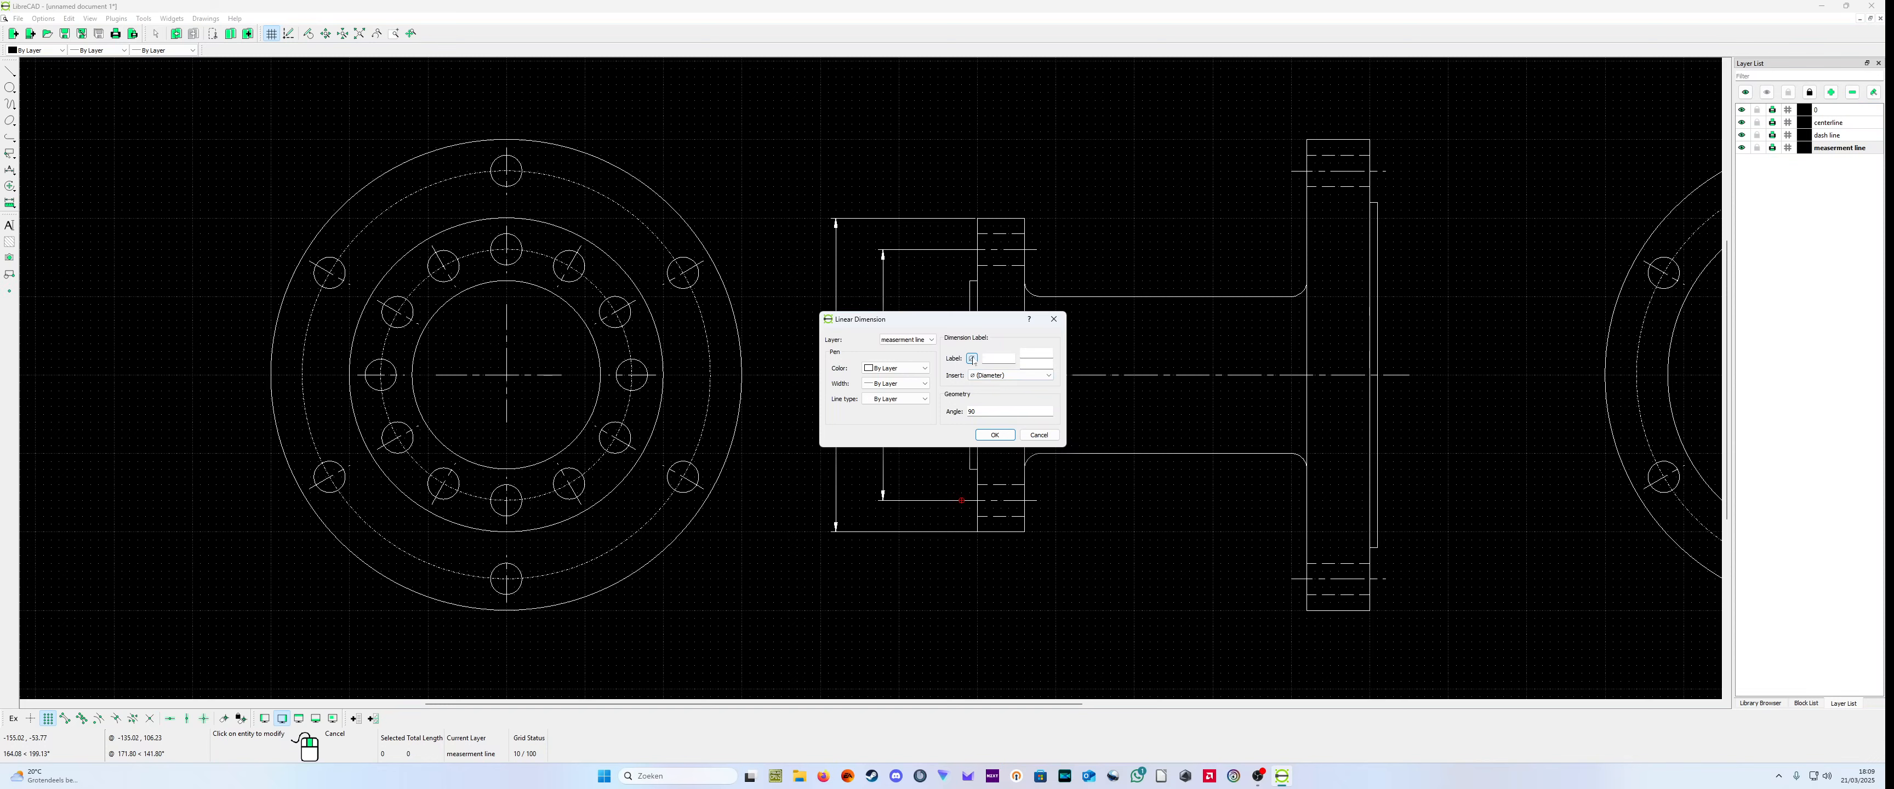
left_click(995, 436)
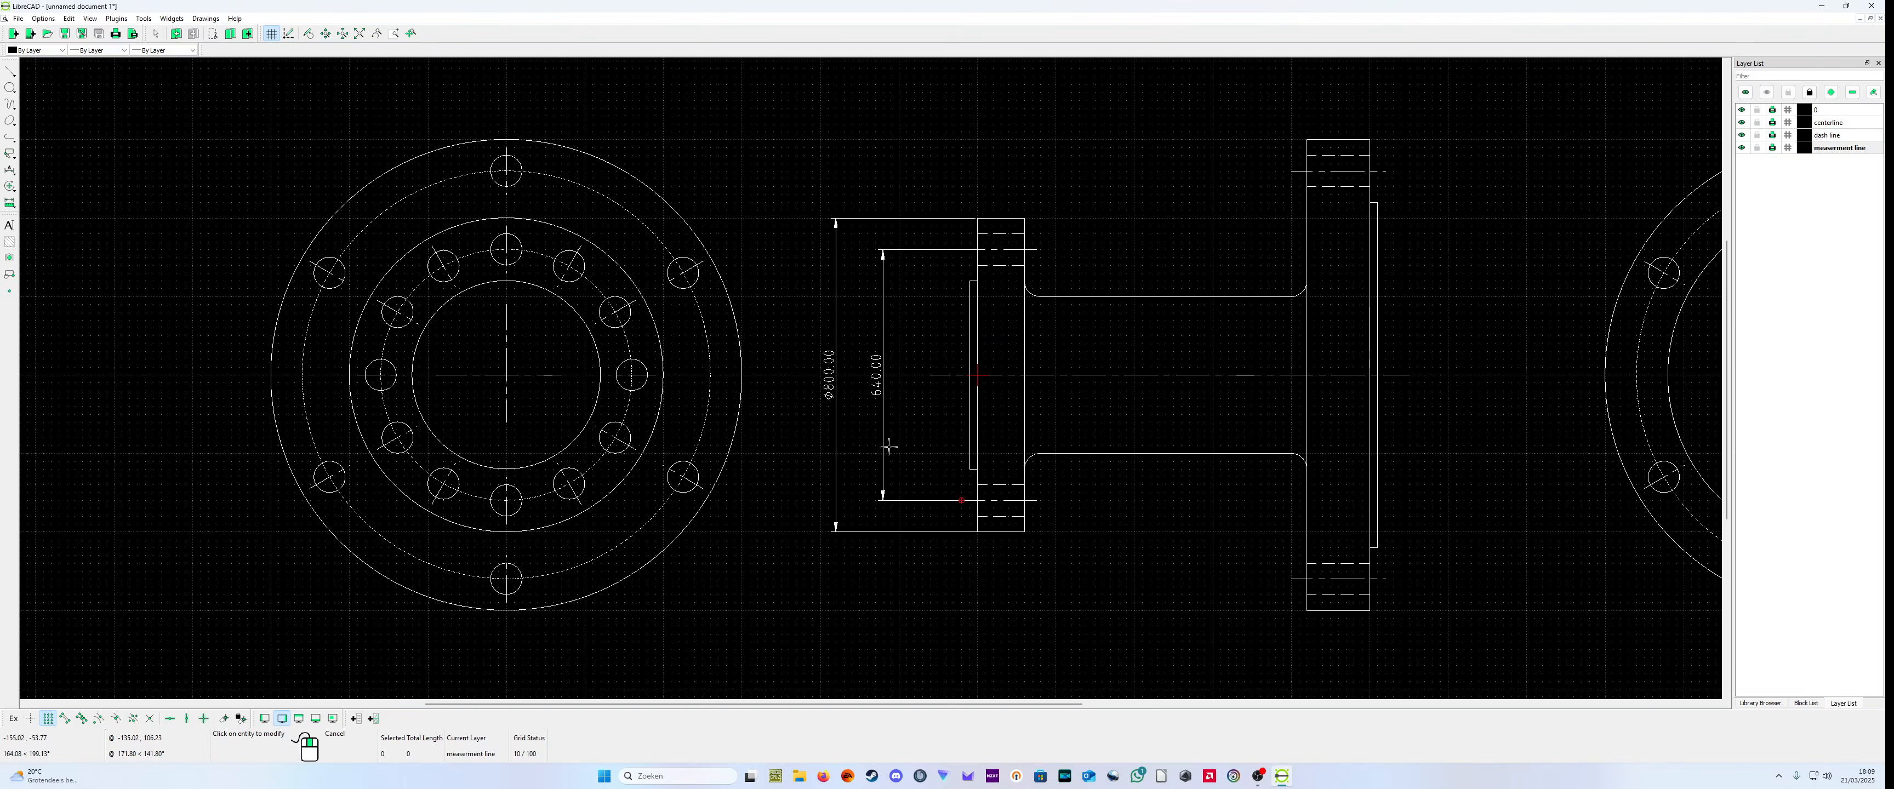
Step: Add the diameter symbol to the label of the small flange's bolt circle dimension
left_click(884, 420)
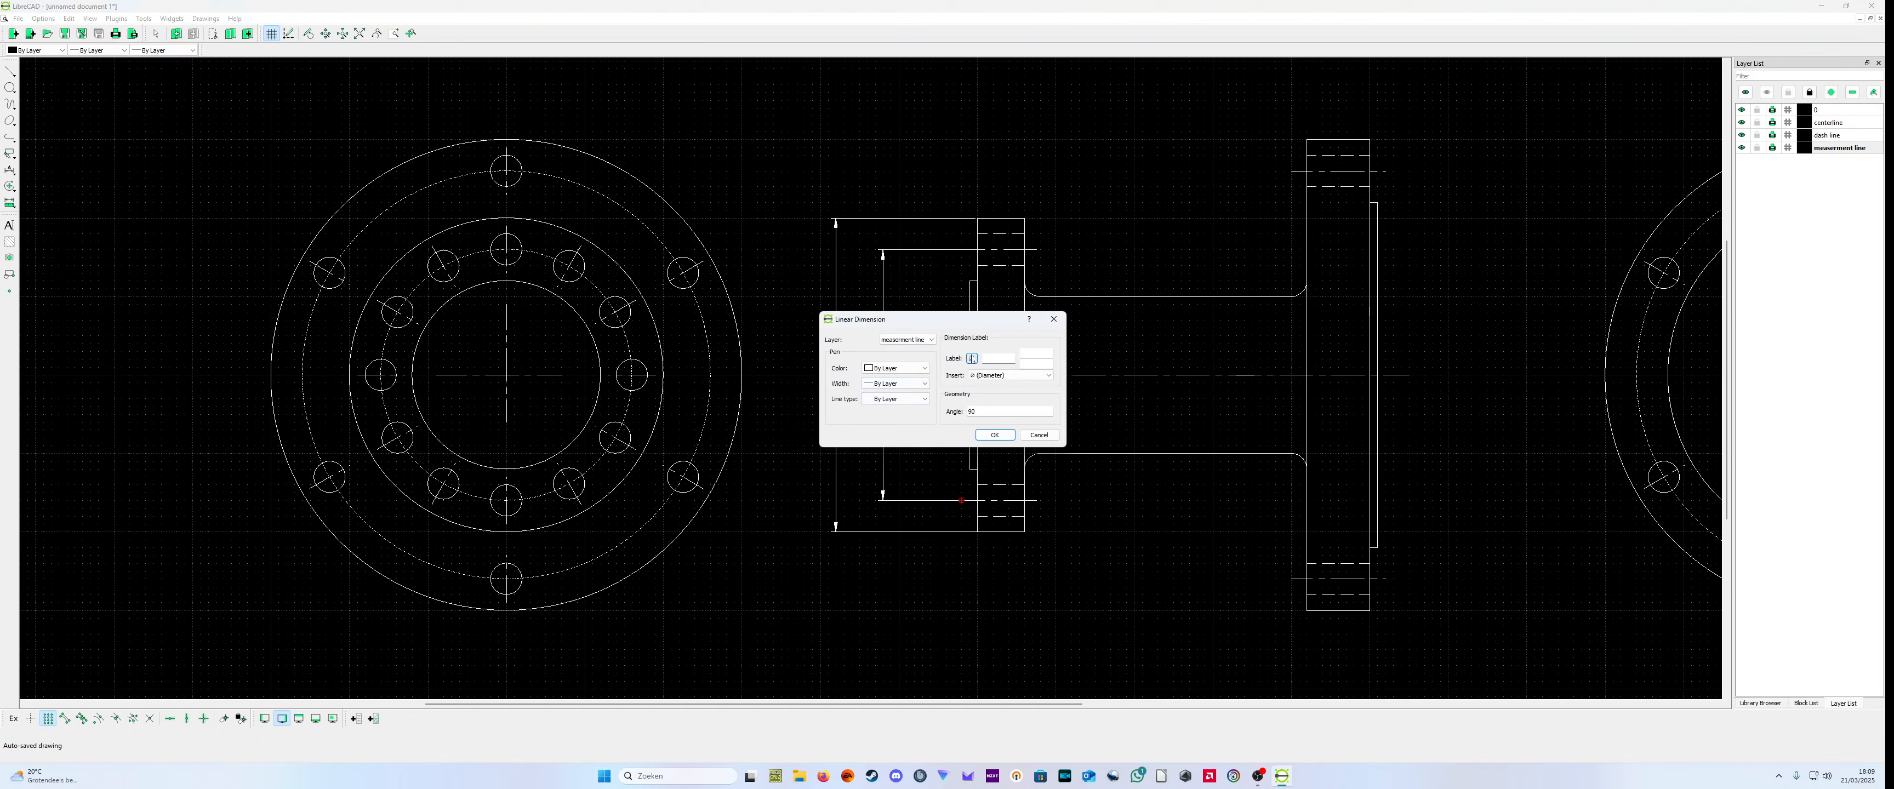
left_click(995, 434)
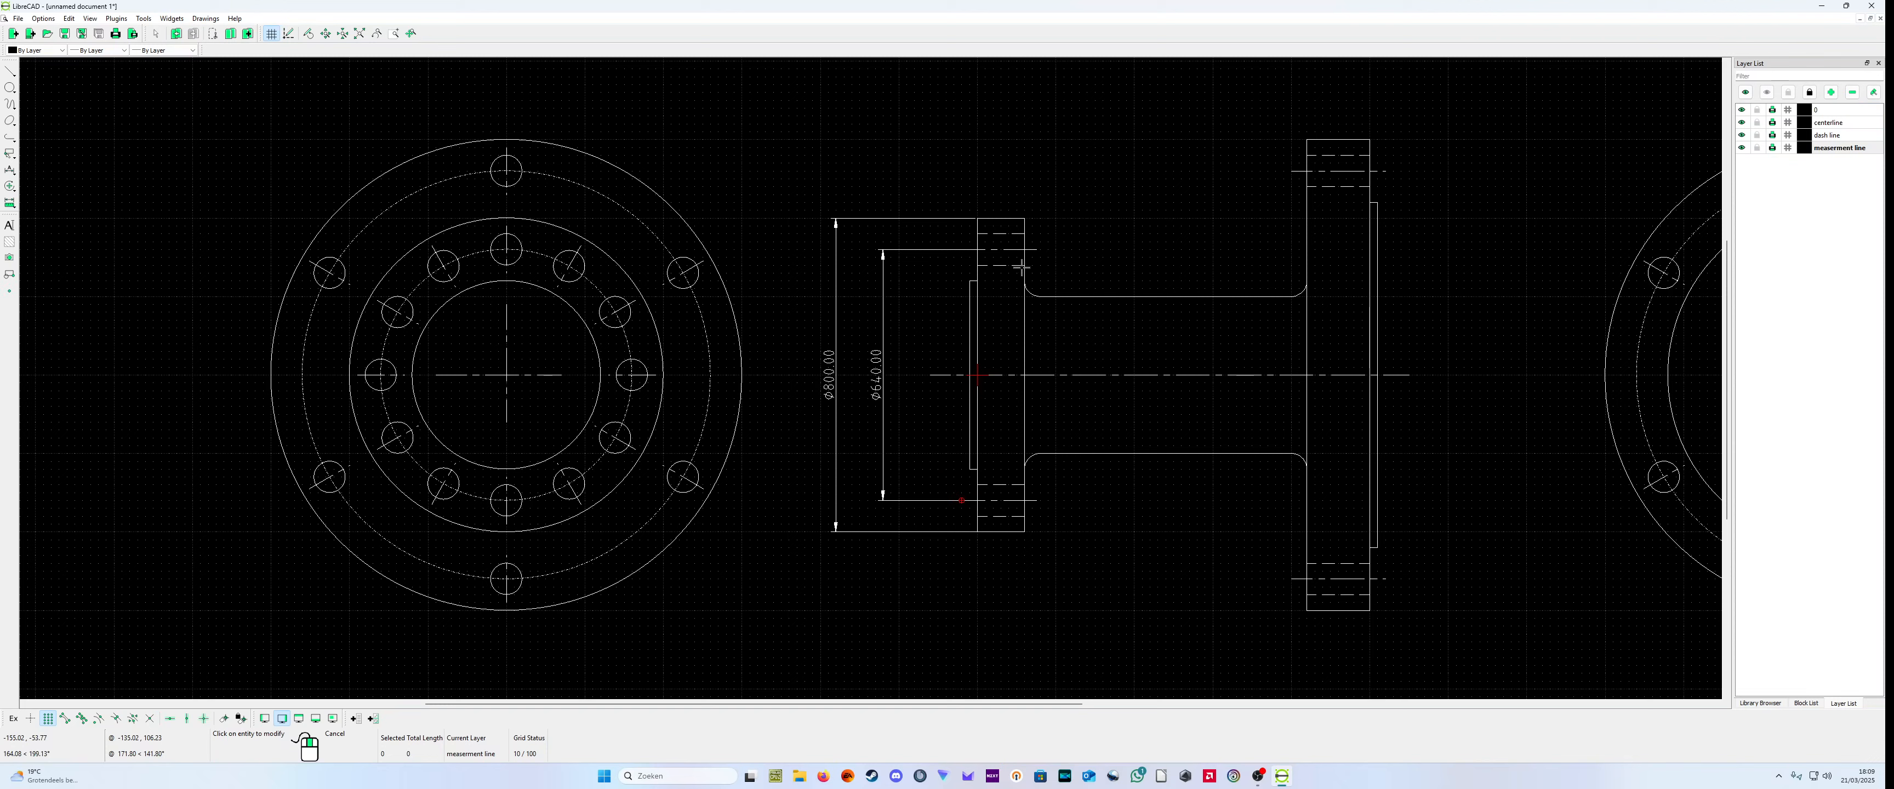
right_click(929, 445)
Step: Replace the label text of the small flange's bolt circle dimension with "STC 640"
right_click(929, 446)
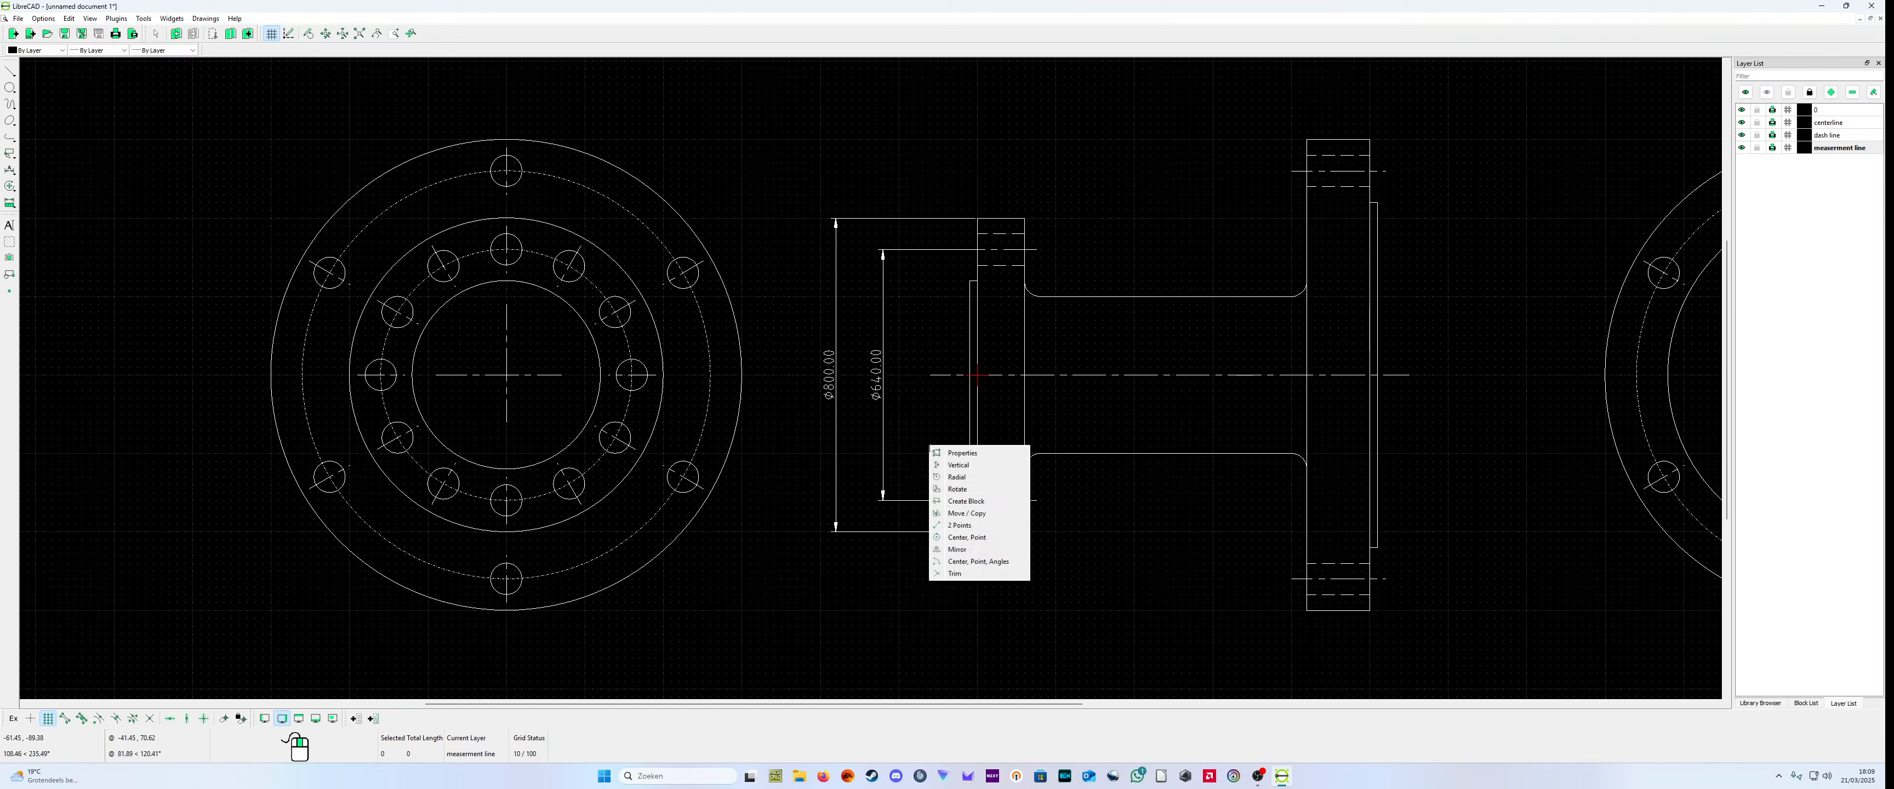
left_click(956, 452)
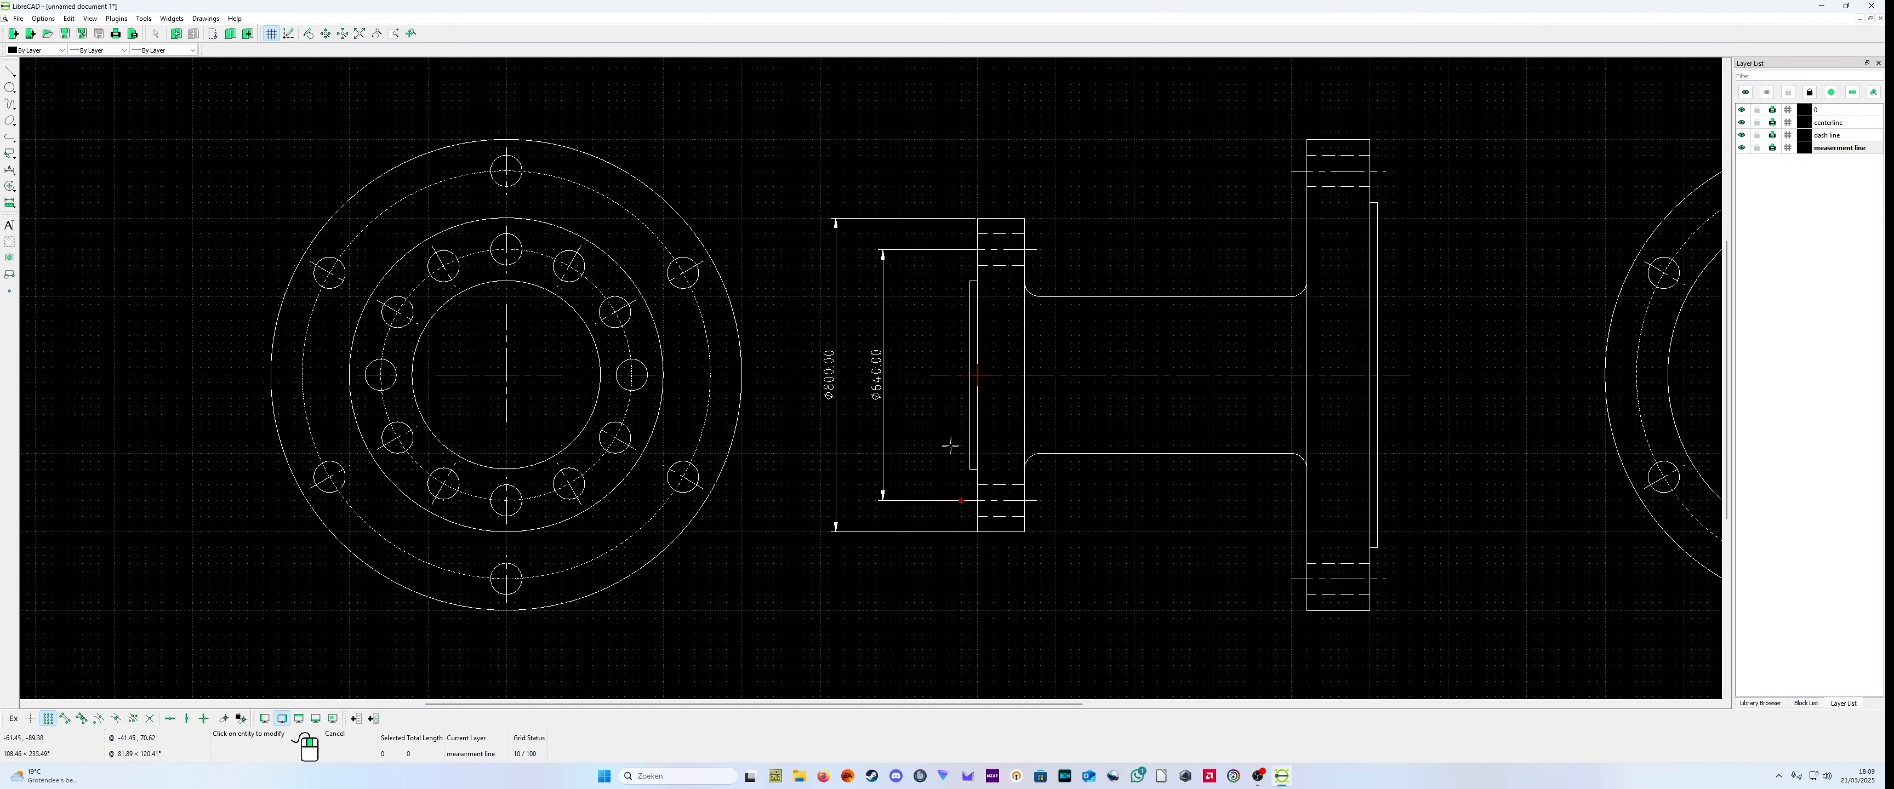
left_click(877, 379)
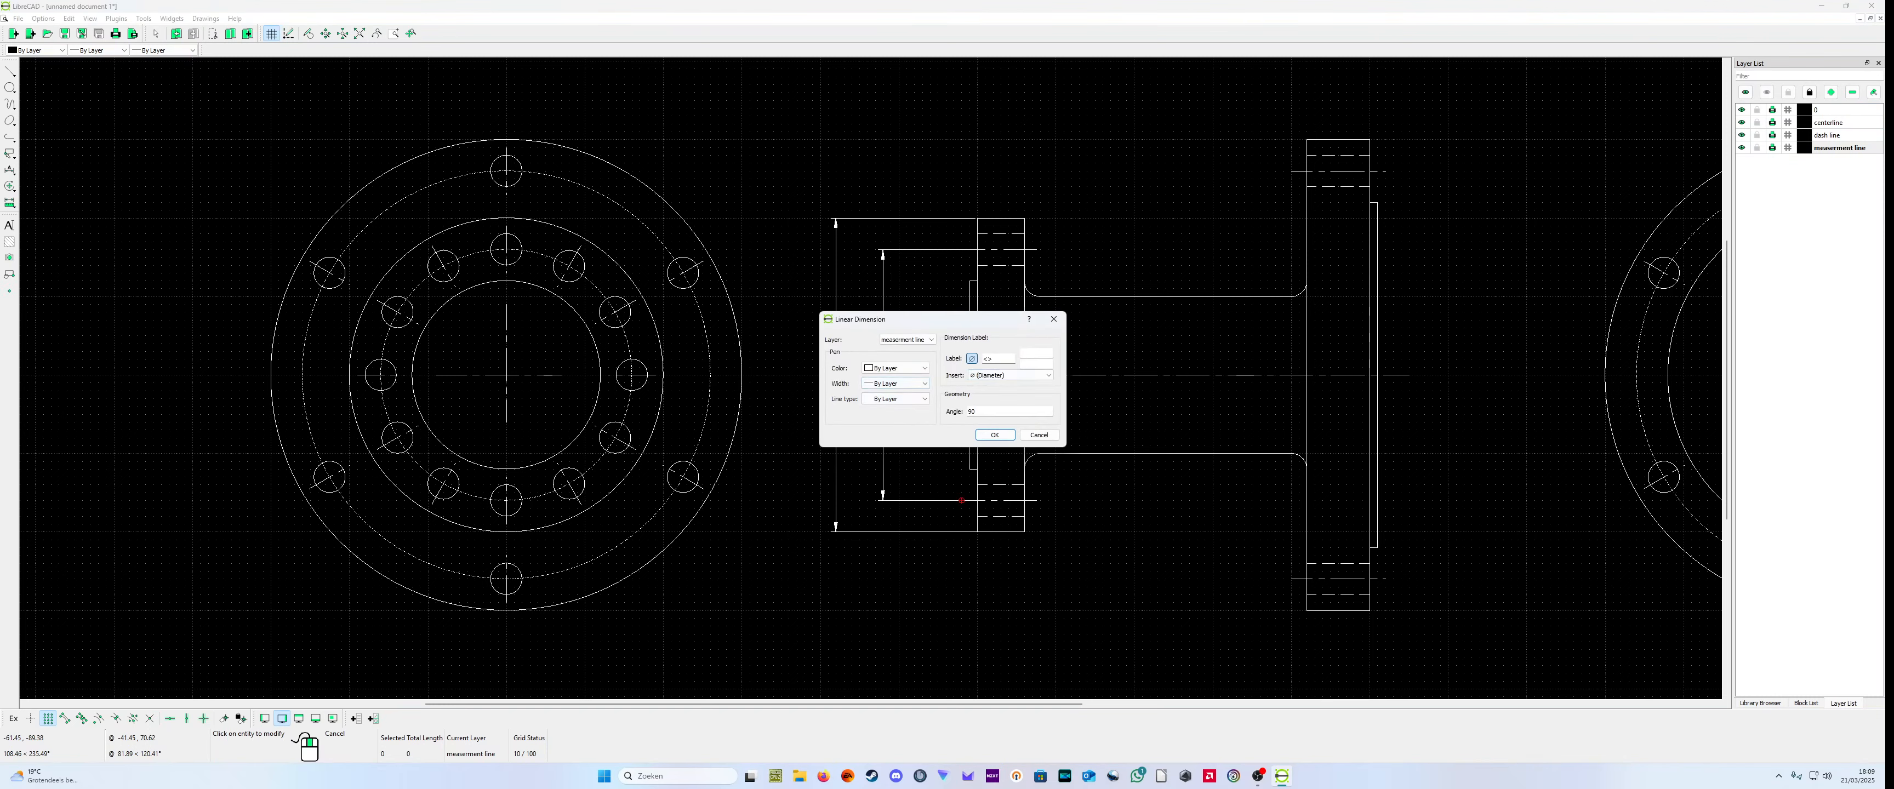
left_click_drag(981, 320, 1270, 441)
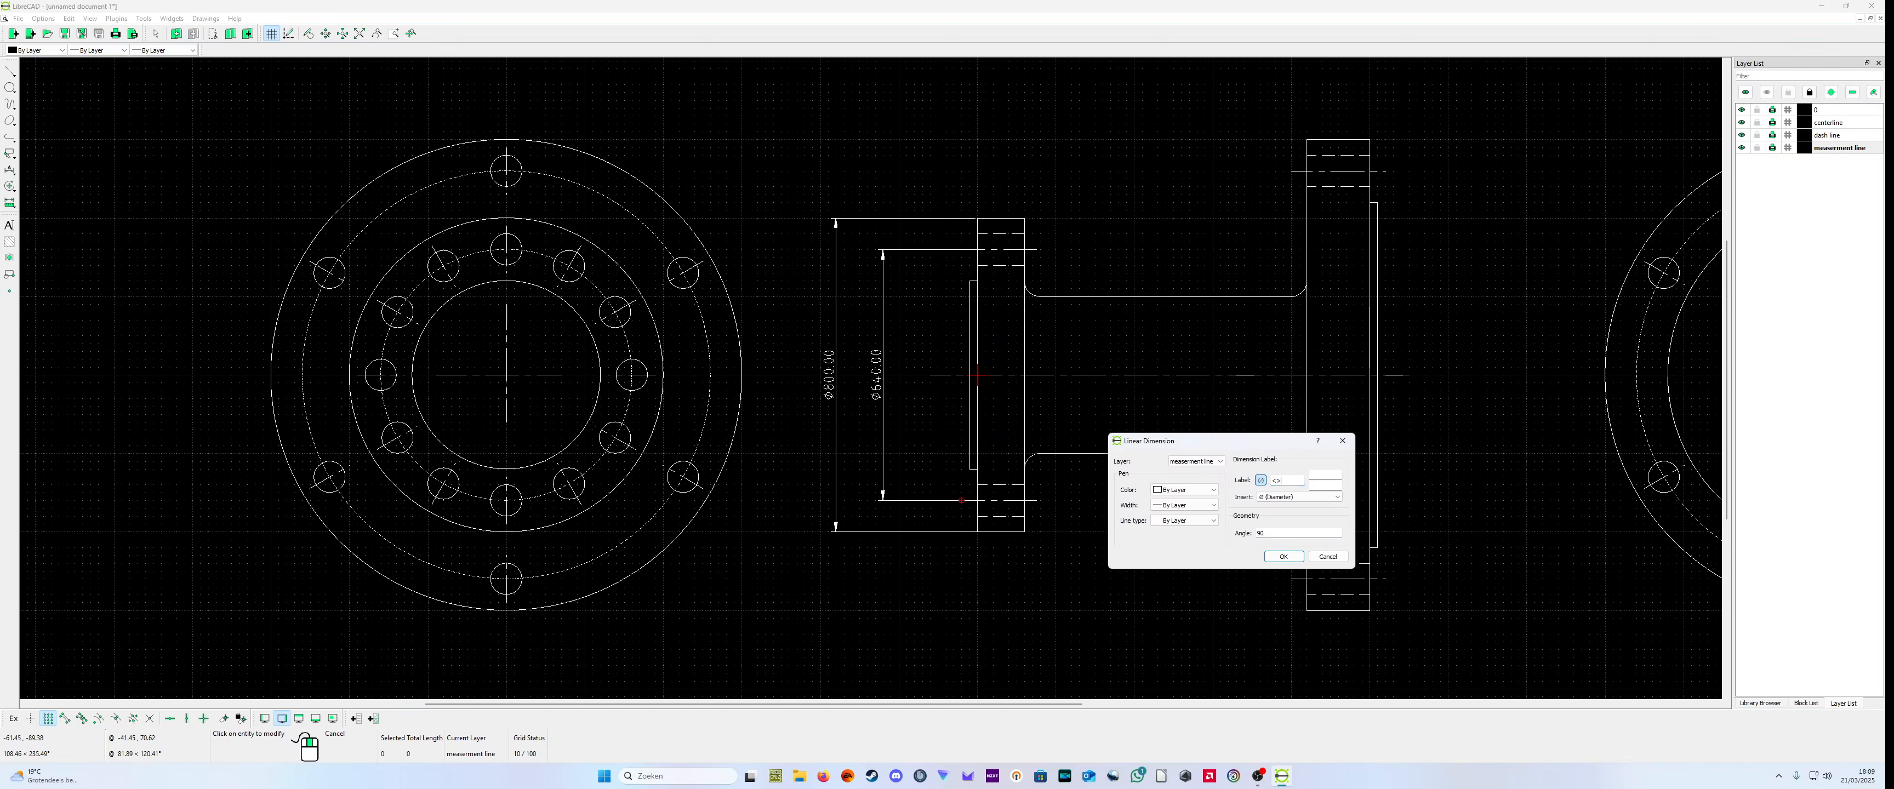
type("5")
type("40")
left_click(1282, 556)
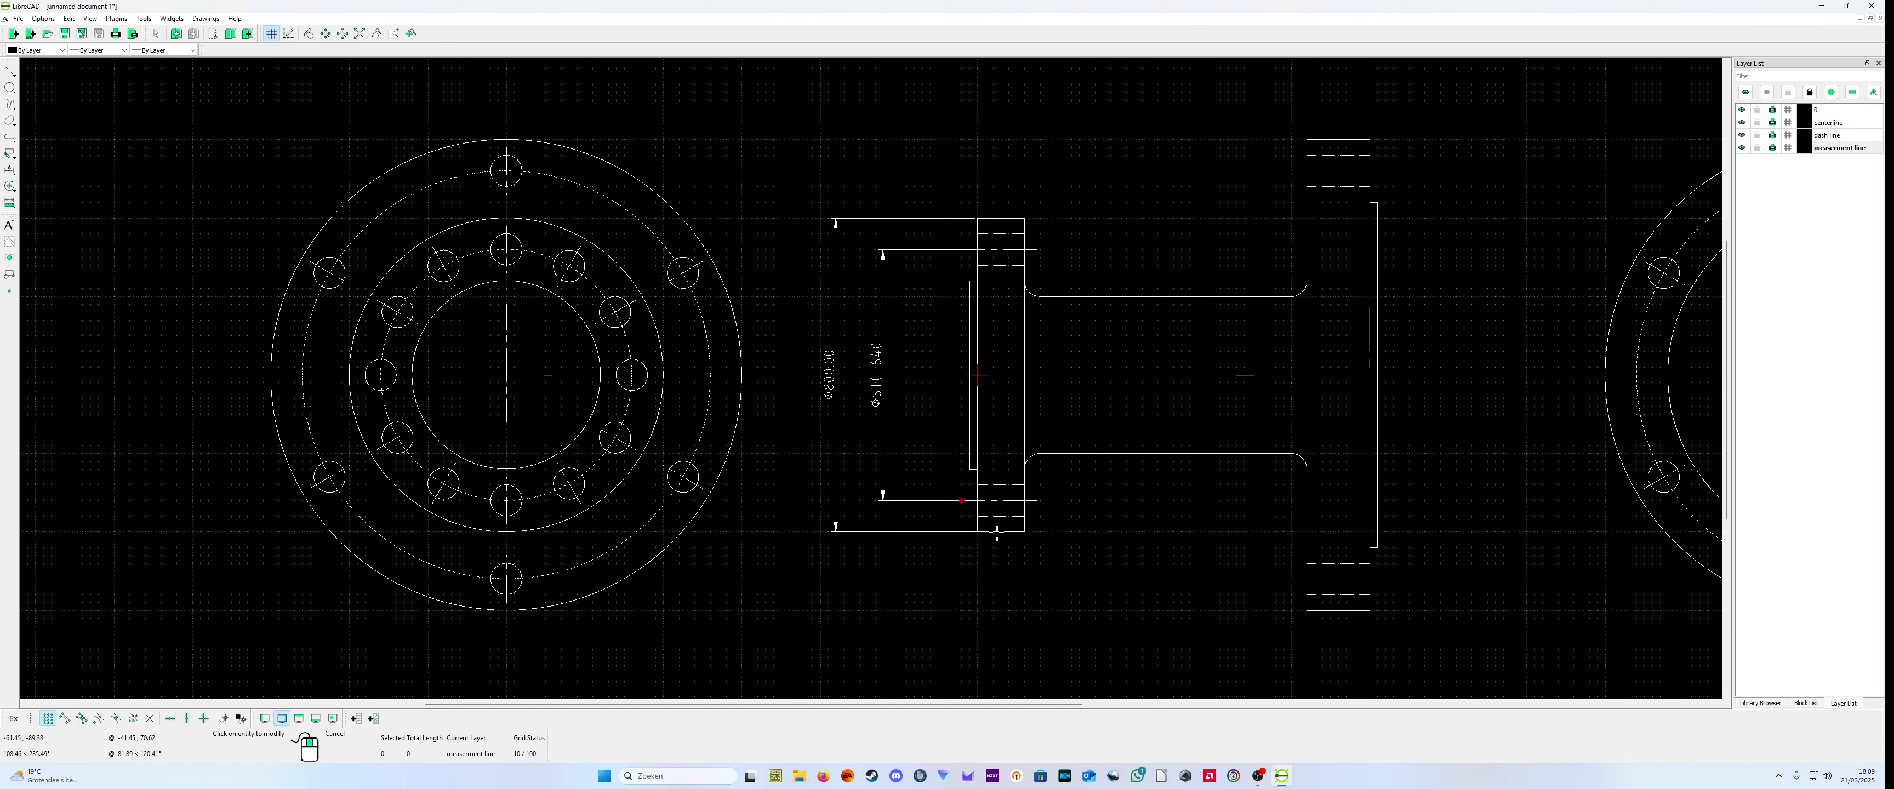
Step: Remove the diameter symbol from the small flange's bolt circle dimension and shorten its label to "STC640"
left_click(886, 382)
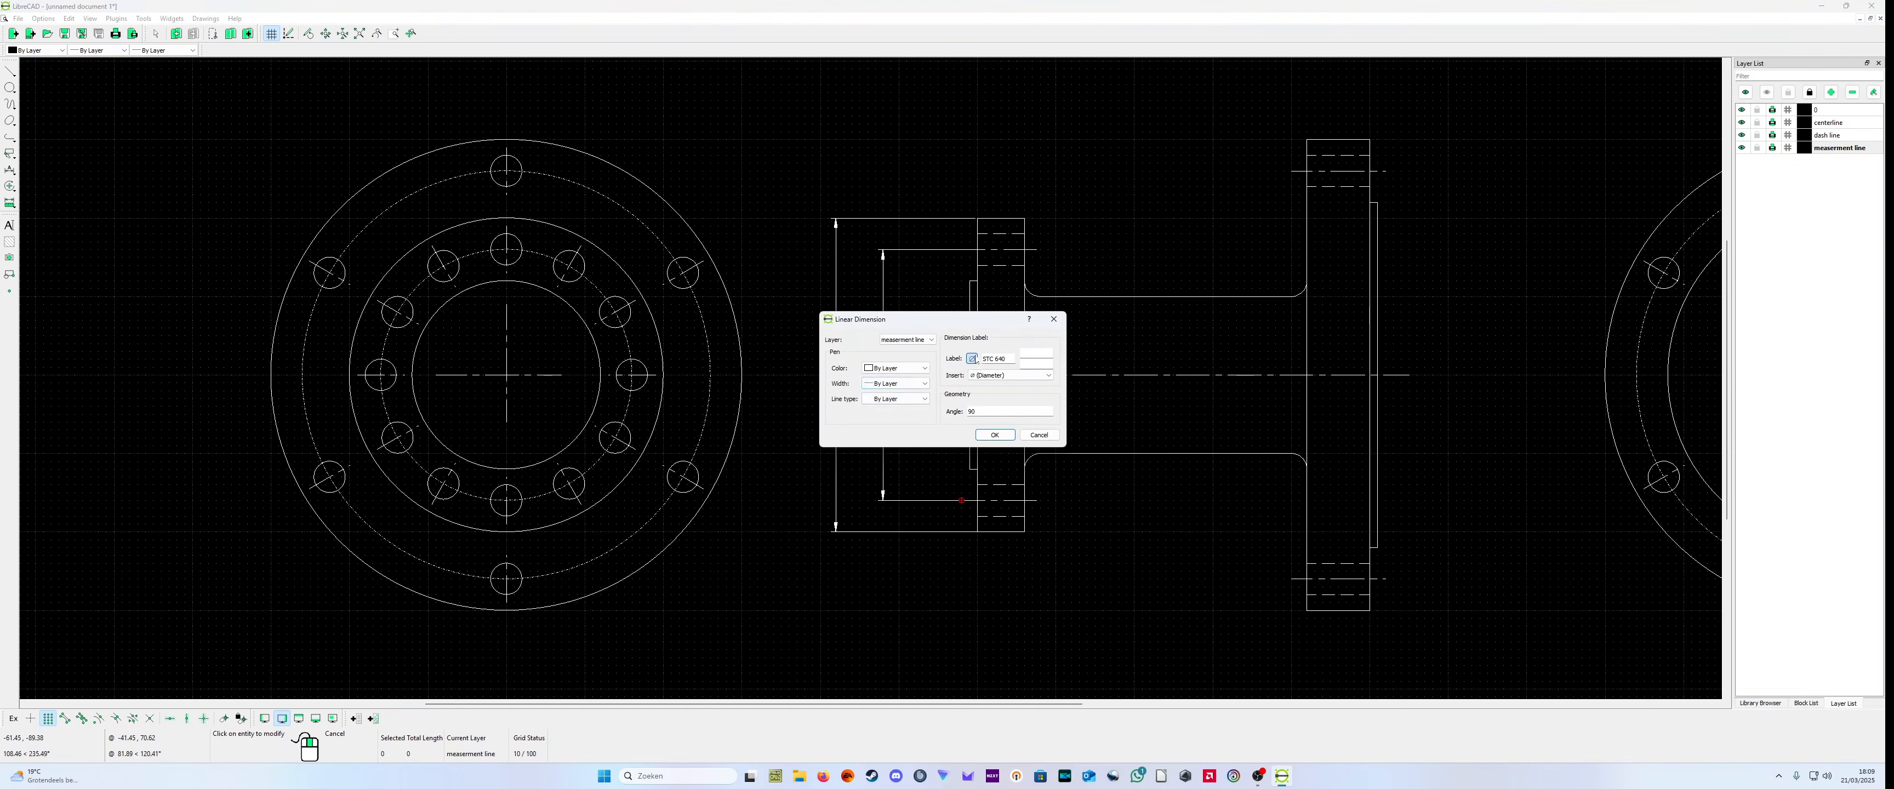
left_click(994, 435)
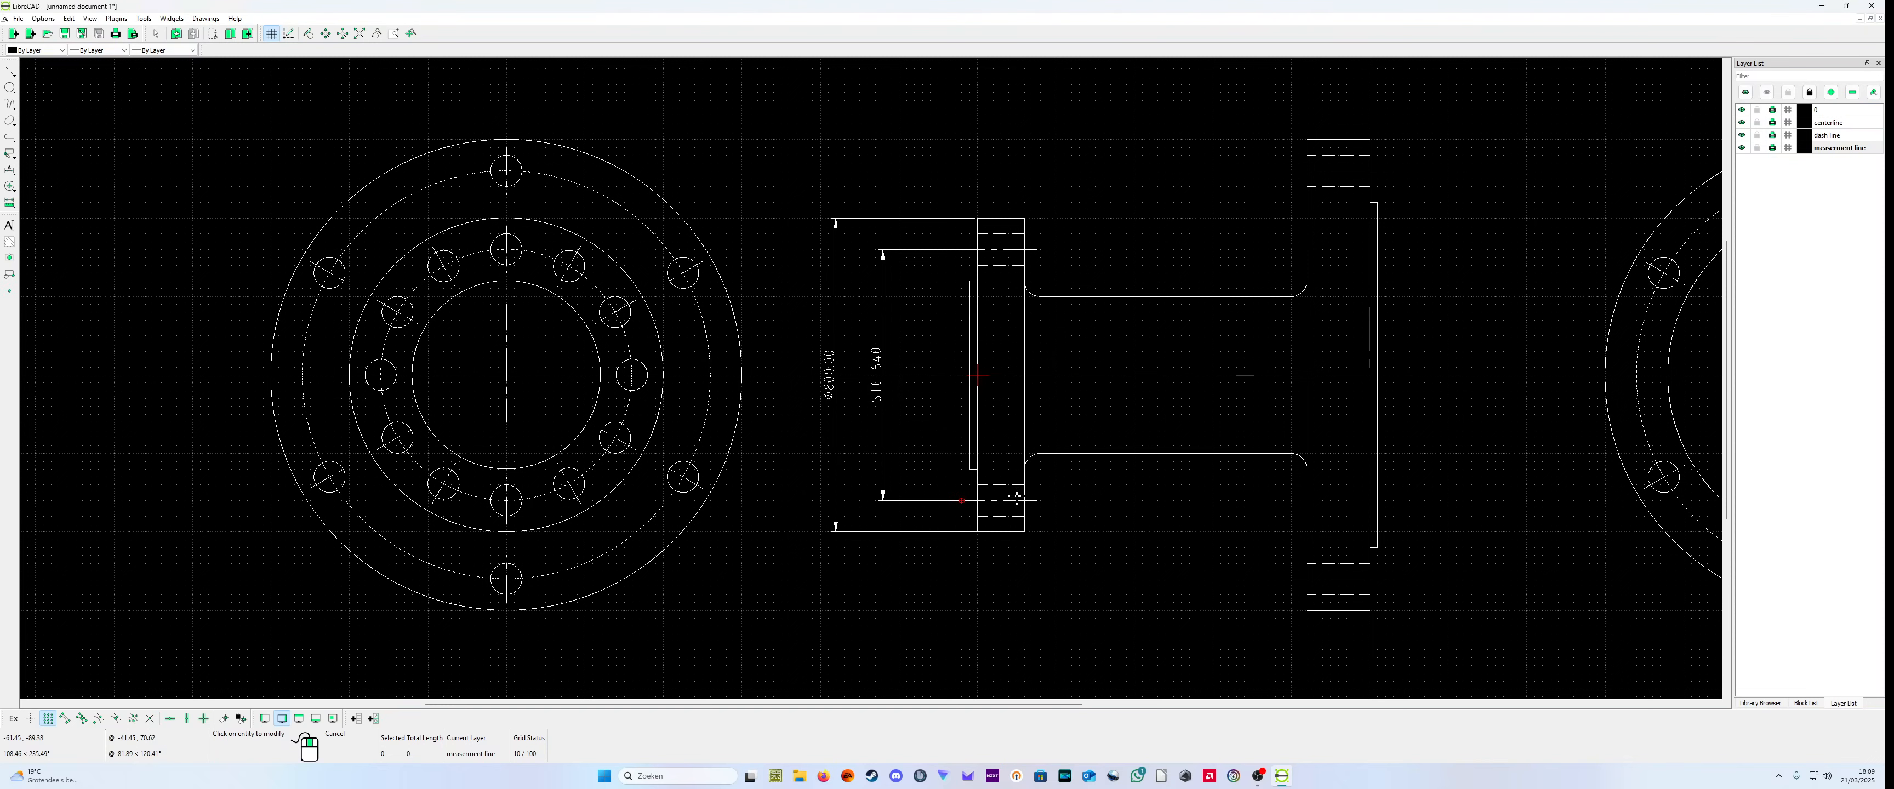
left_click(880, 395)
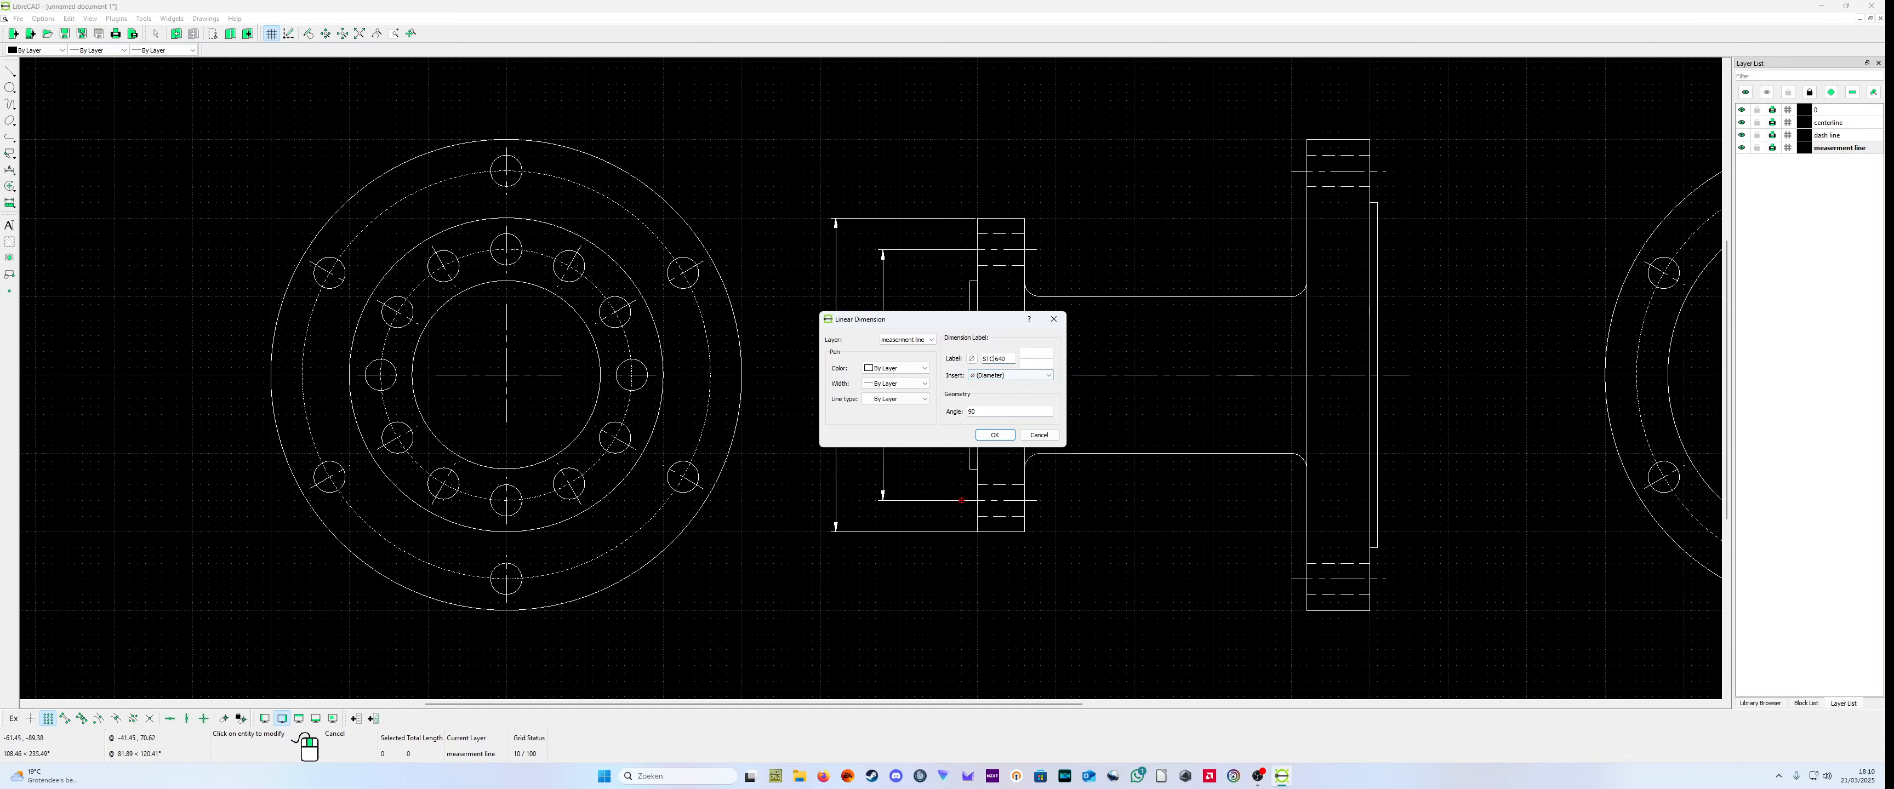
key("BackSpace")
left_click(995, 435)
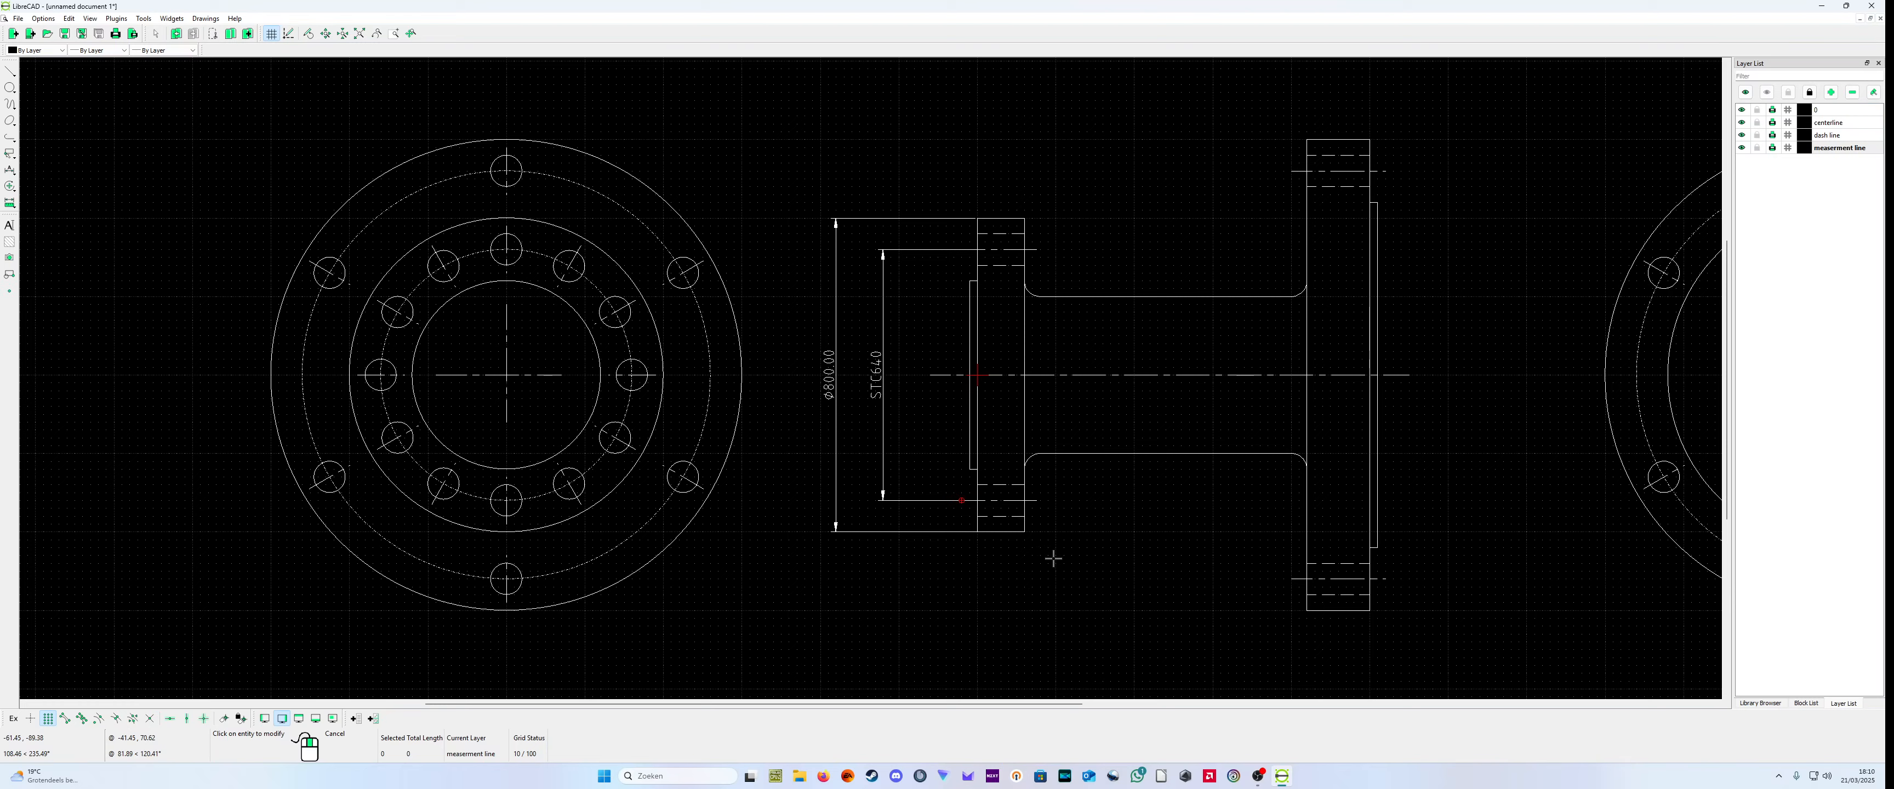
Step: Add a vertical dimension to the raised face of the small flange, between the flange face and the STC640 dimension
scroll(1009, 535, "up", 2)
scroll(867, 547, "down", 2)
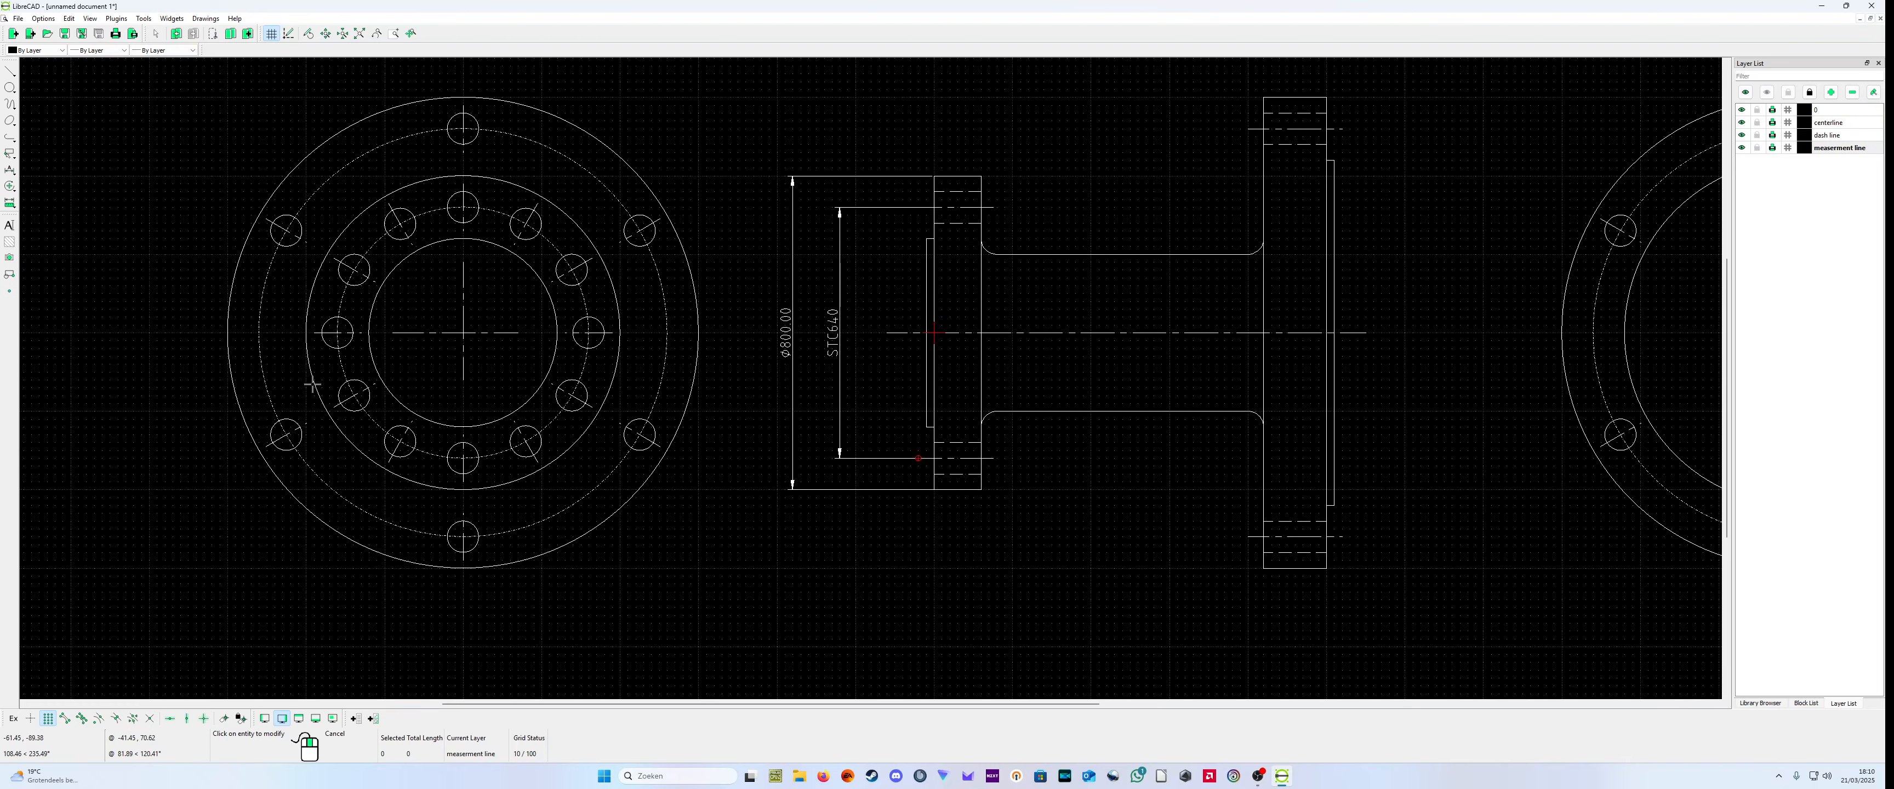
left_click(9, 169)
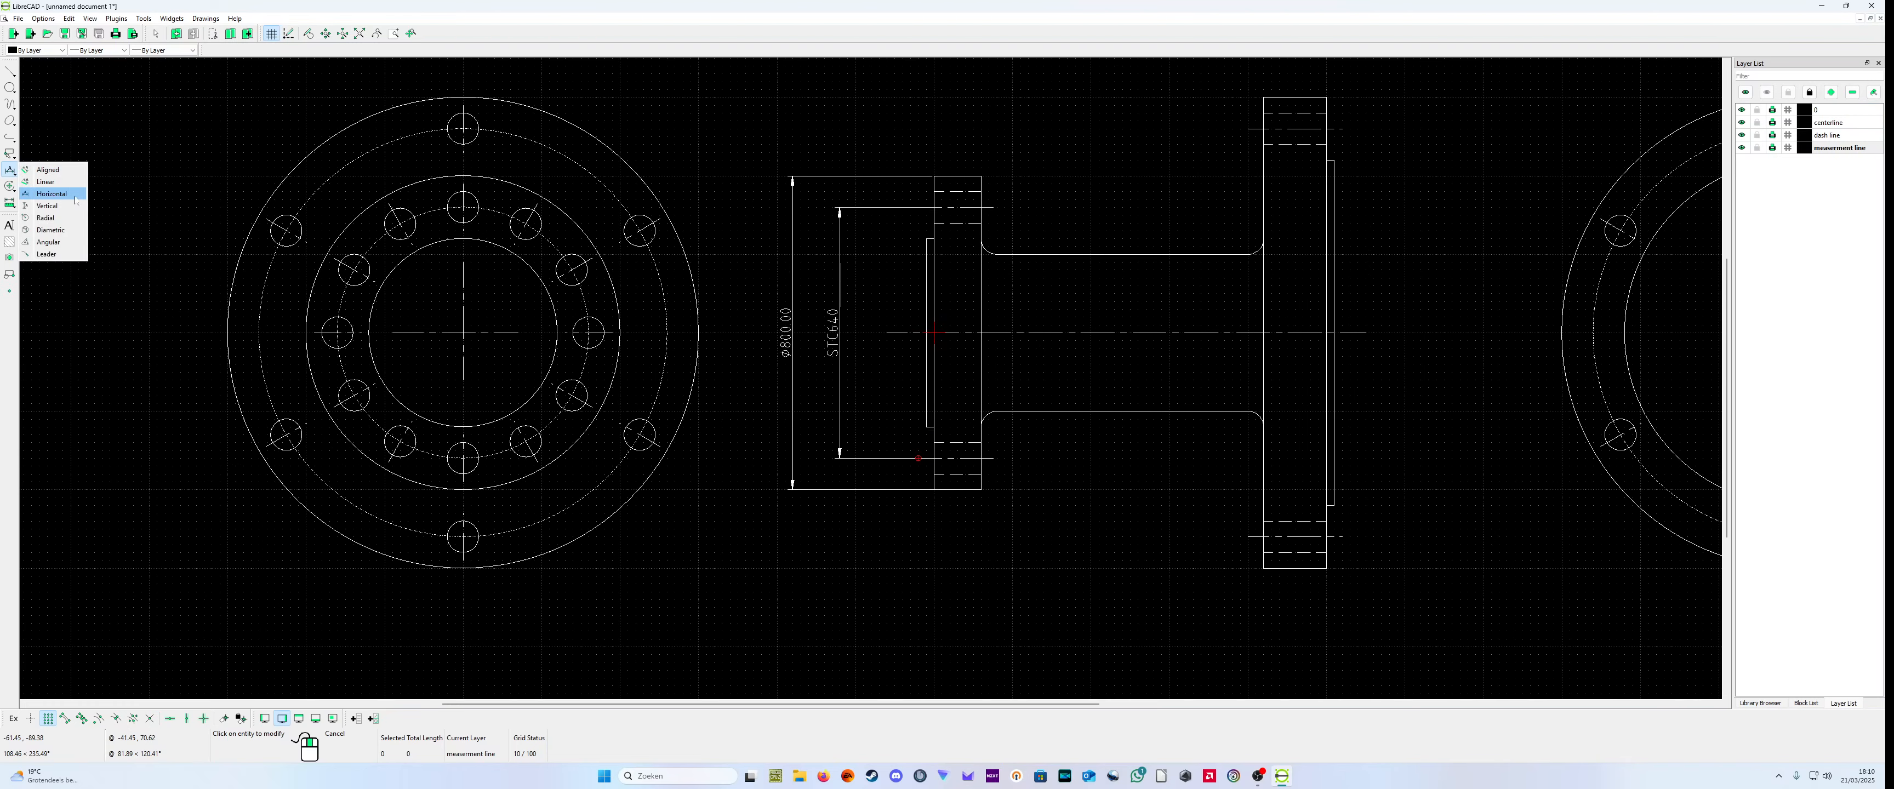
left_click(44, 208)
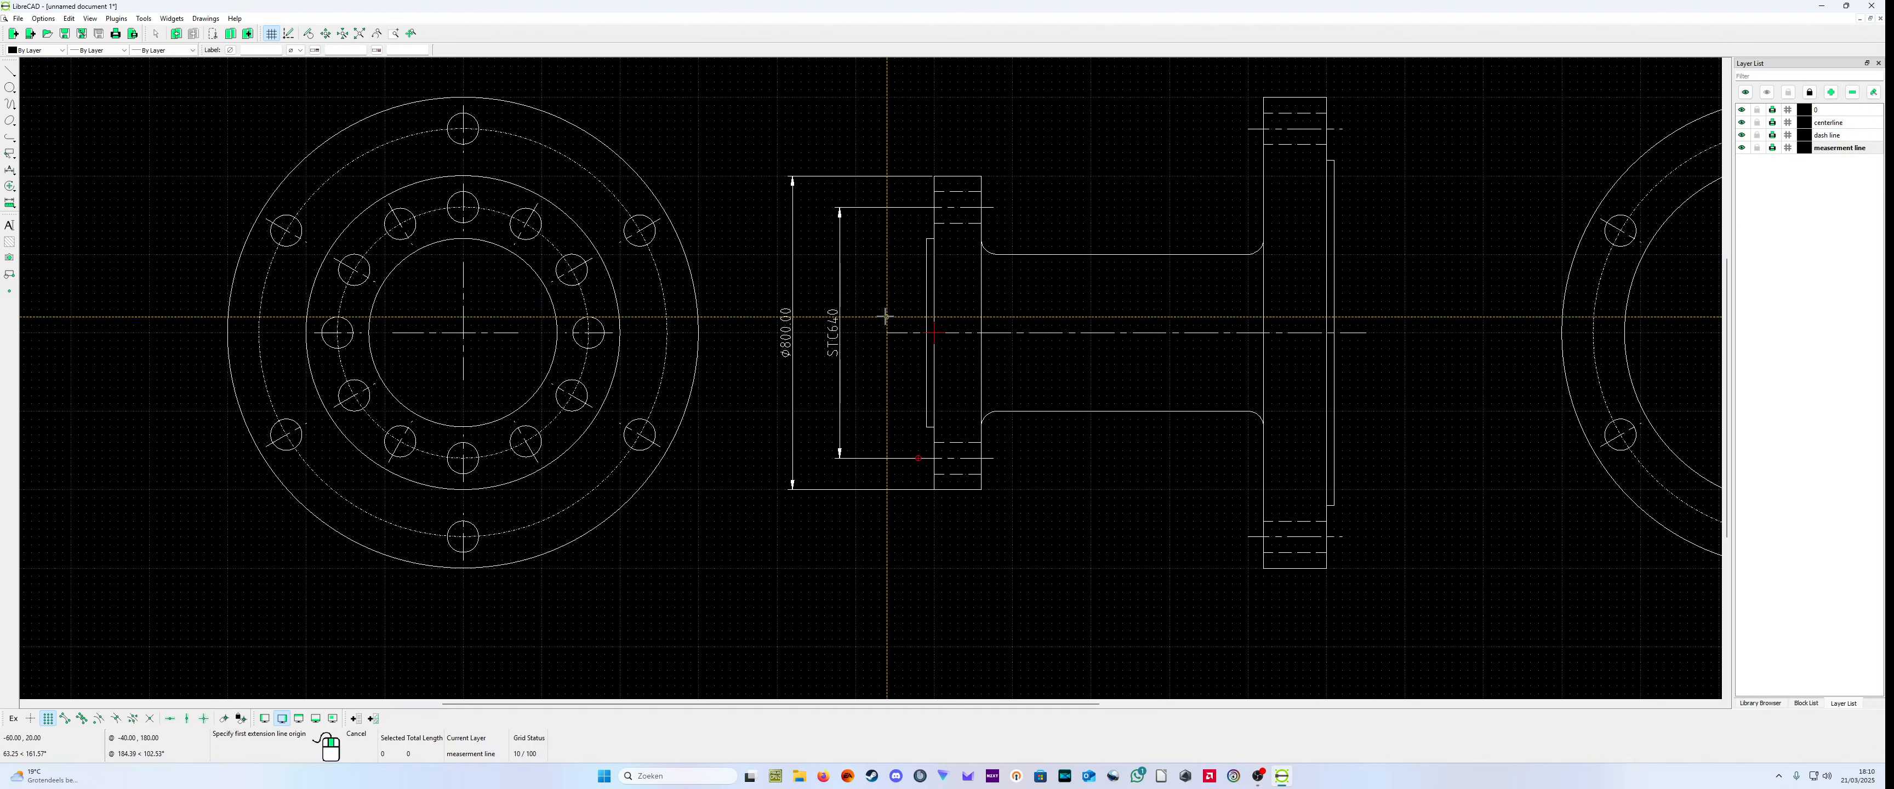
left_click(924, 237)
left_click(919, 427)
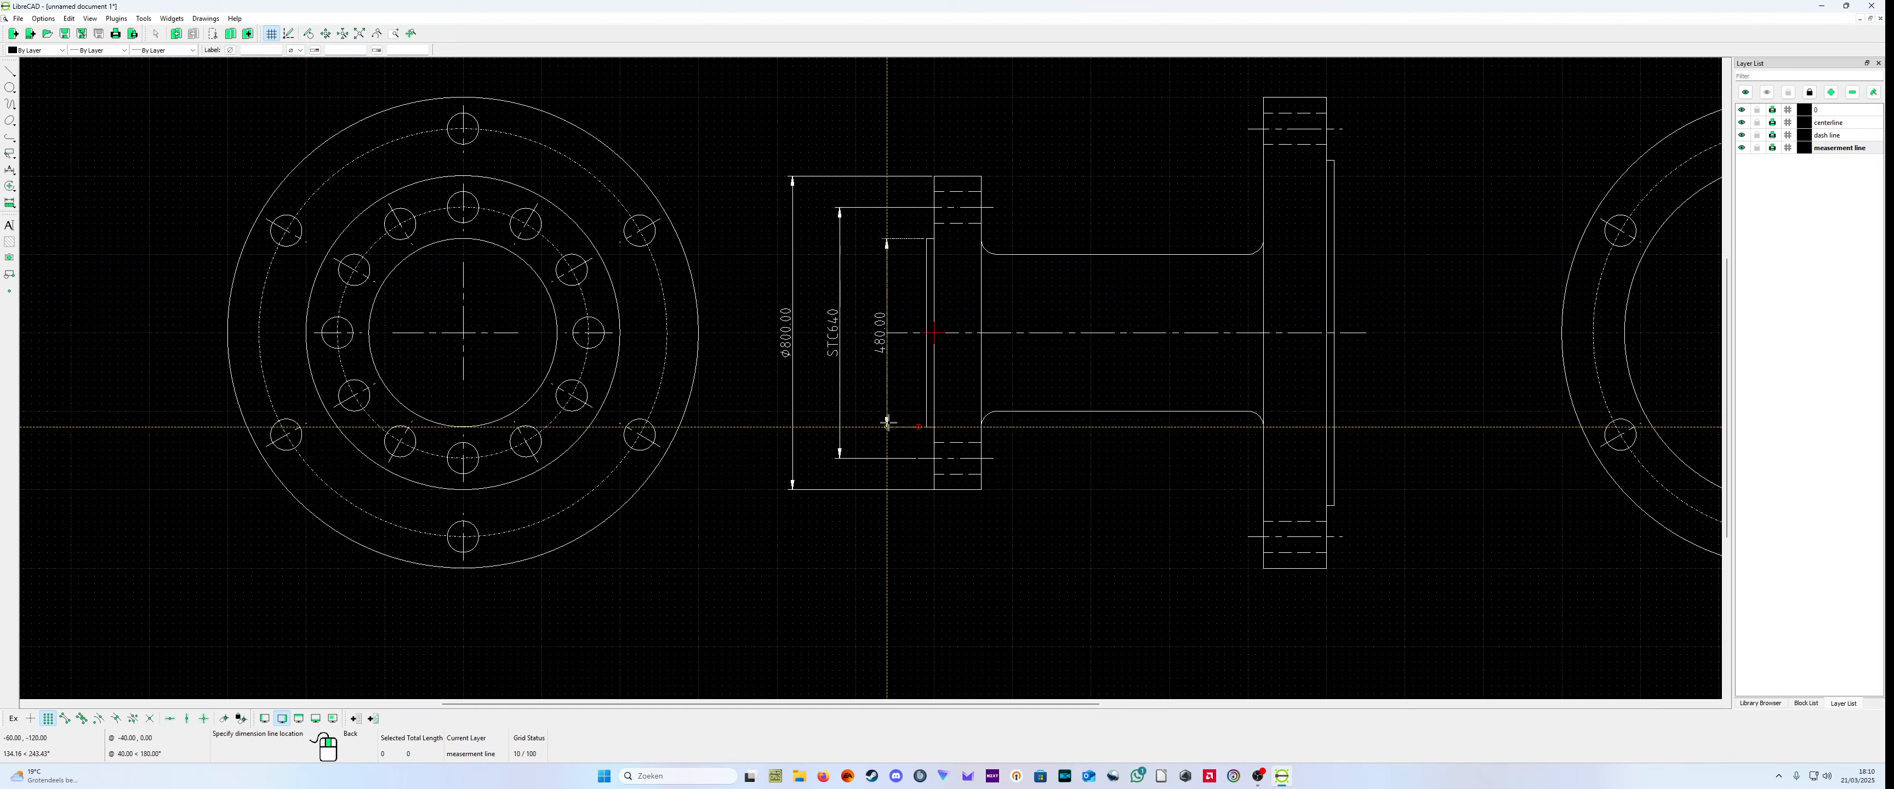
left_click(879, 425)
right_click(880, 425)
Step: Add the diameter symbol to the label of the raised face's vertical dimension
right_click(906, 376)
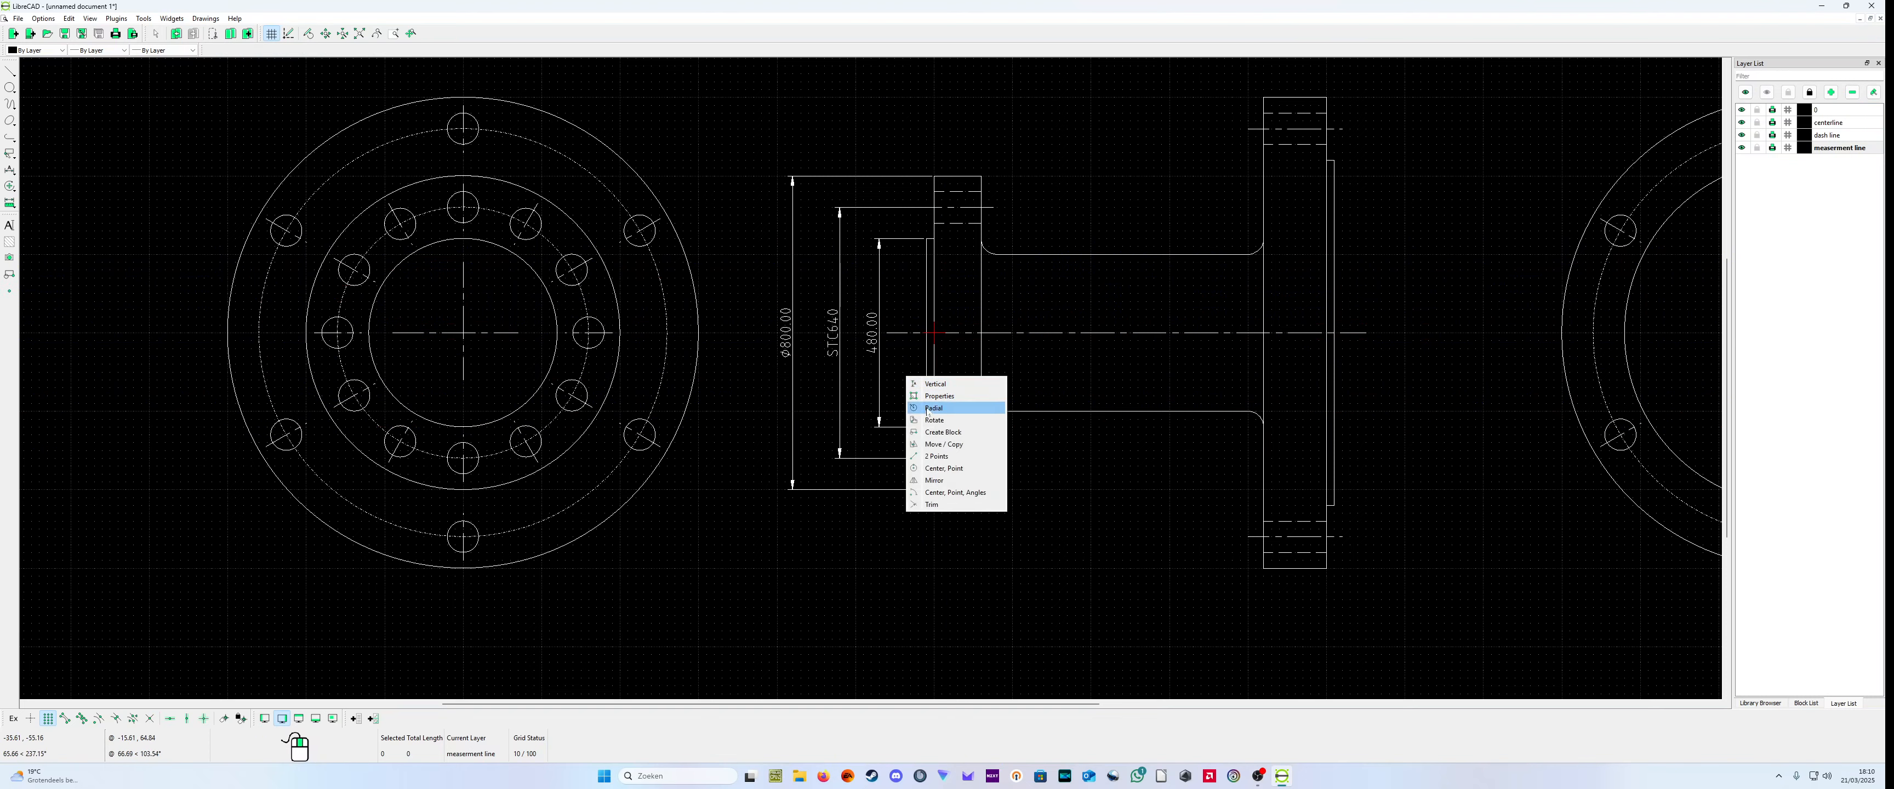
left_click(940, 396)
left_click(886, 359)
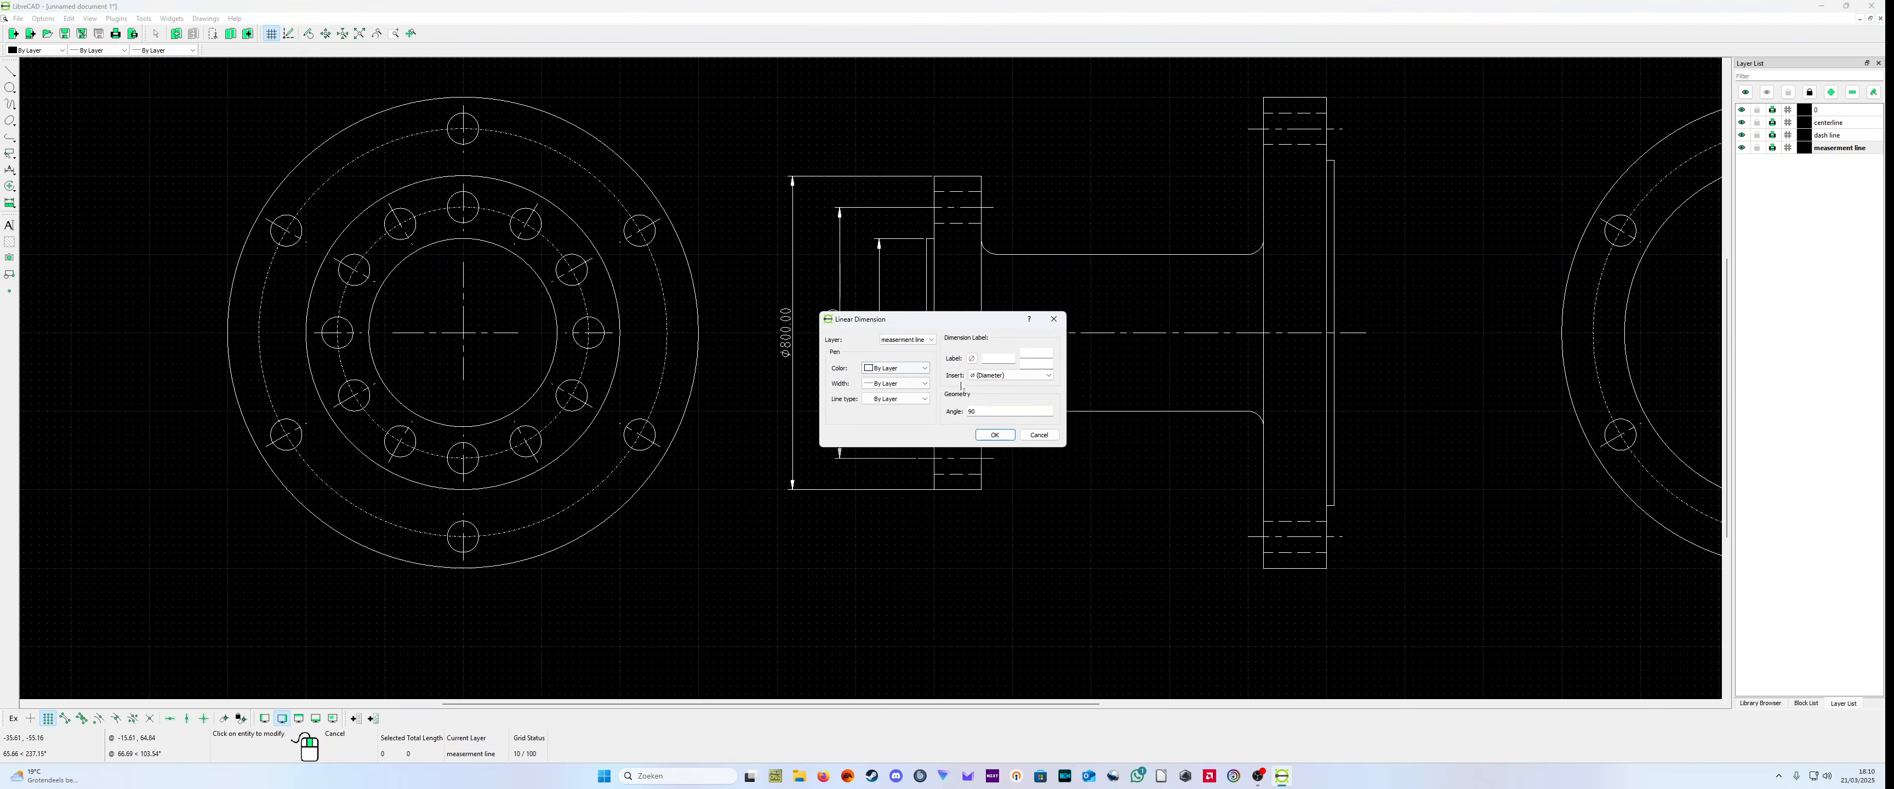
left_click(994, 434)
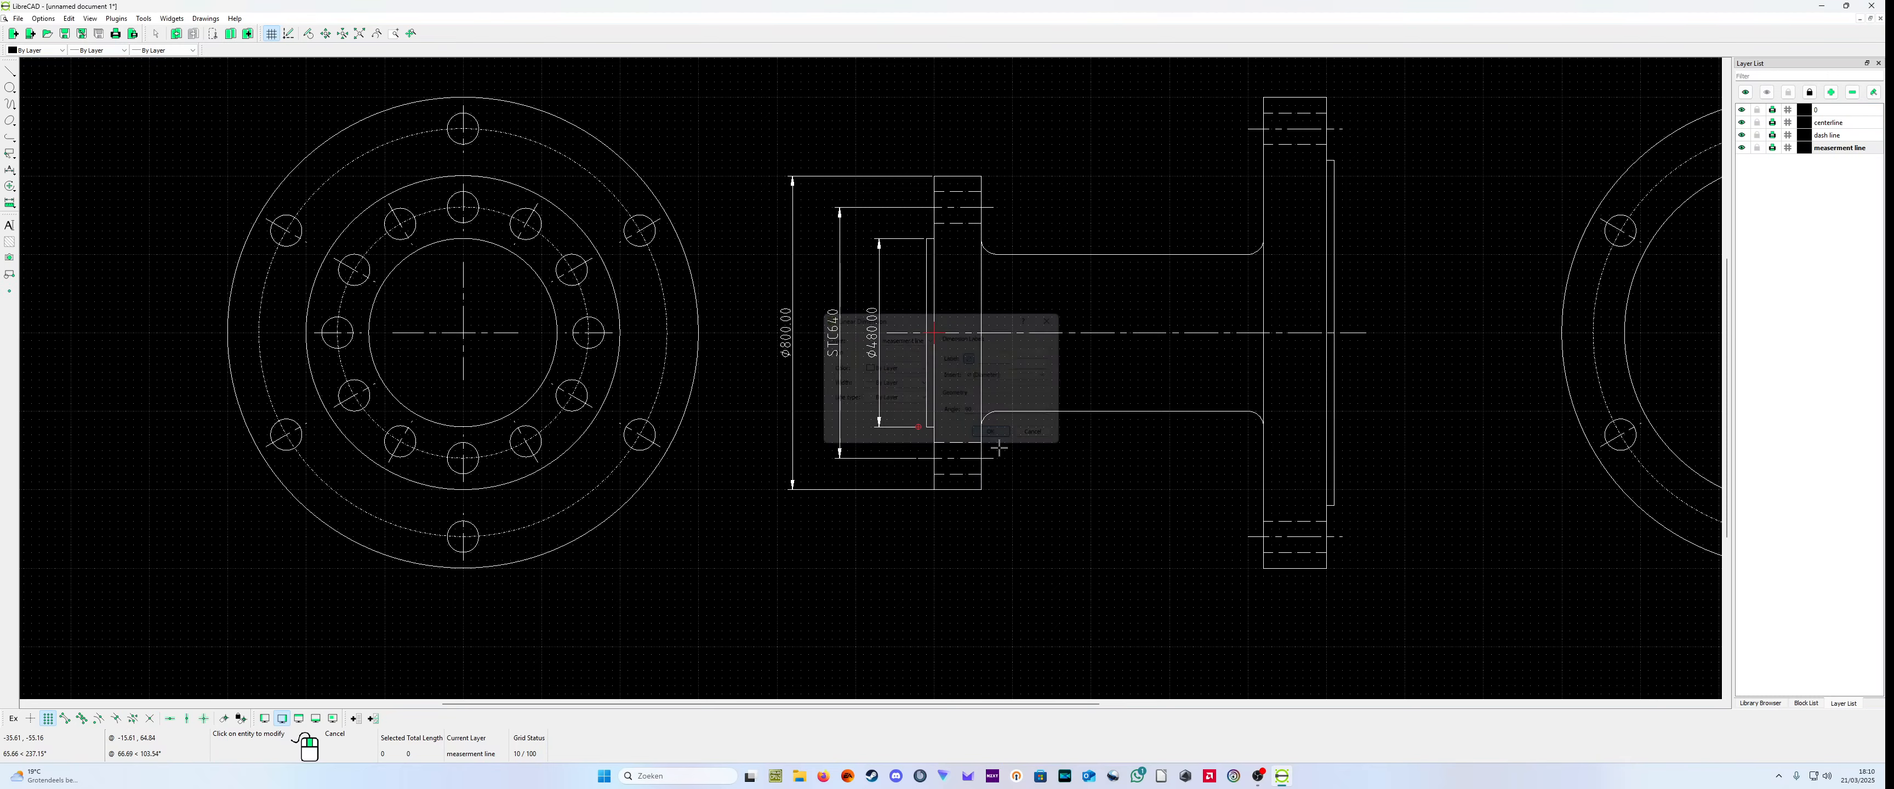
Step: Add an aligned dimension across the small flange's upper bolt hole in the side view, placed beside the flange over the pipe
scroll(1061, 553, "down", 1)
scroll(1060, 552, "up", 1)
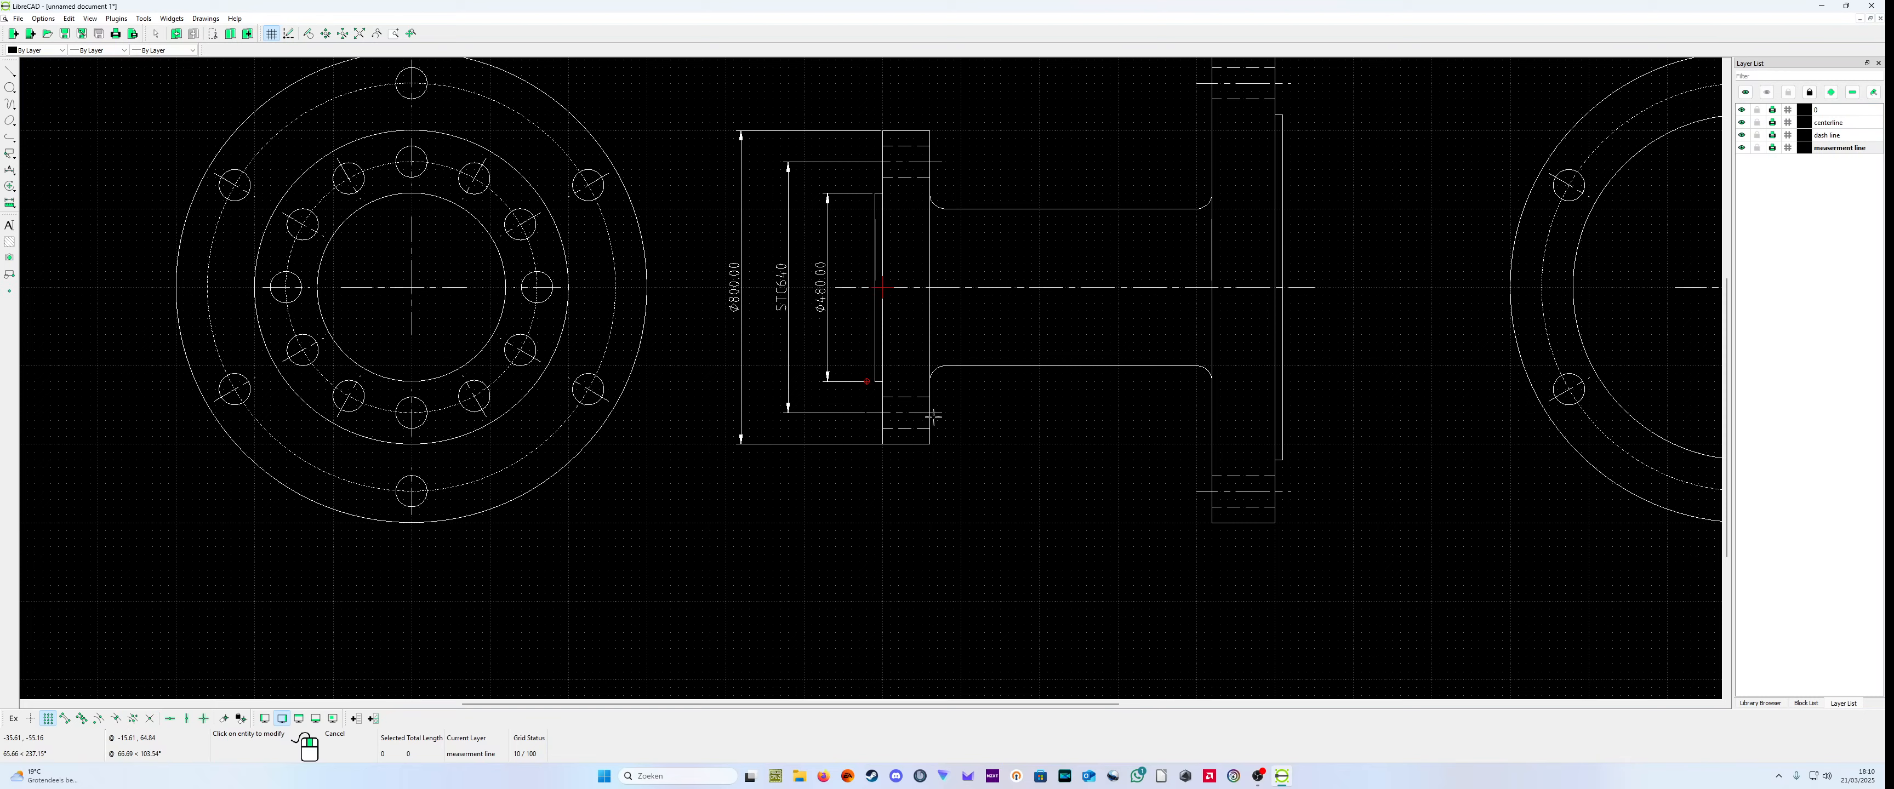
scroll(925, 409, "down", 1)
scroll(1007, 470, "up", 1)
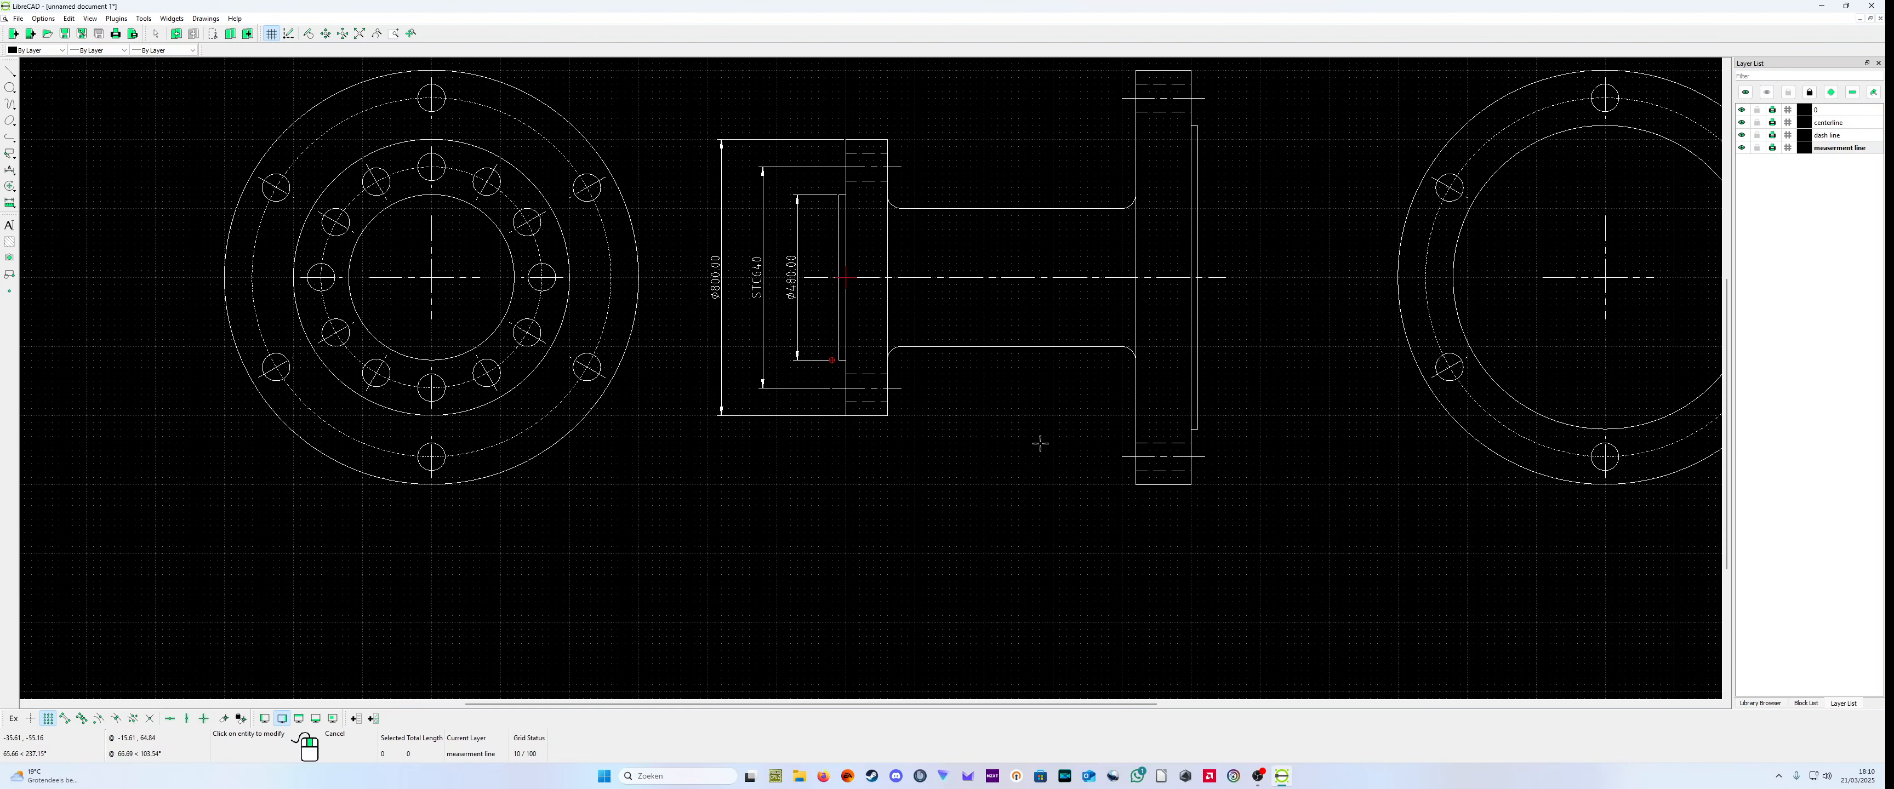
scroll(930, 224, "up", 3)
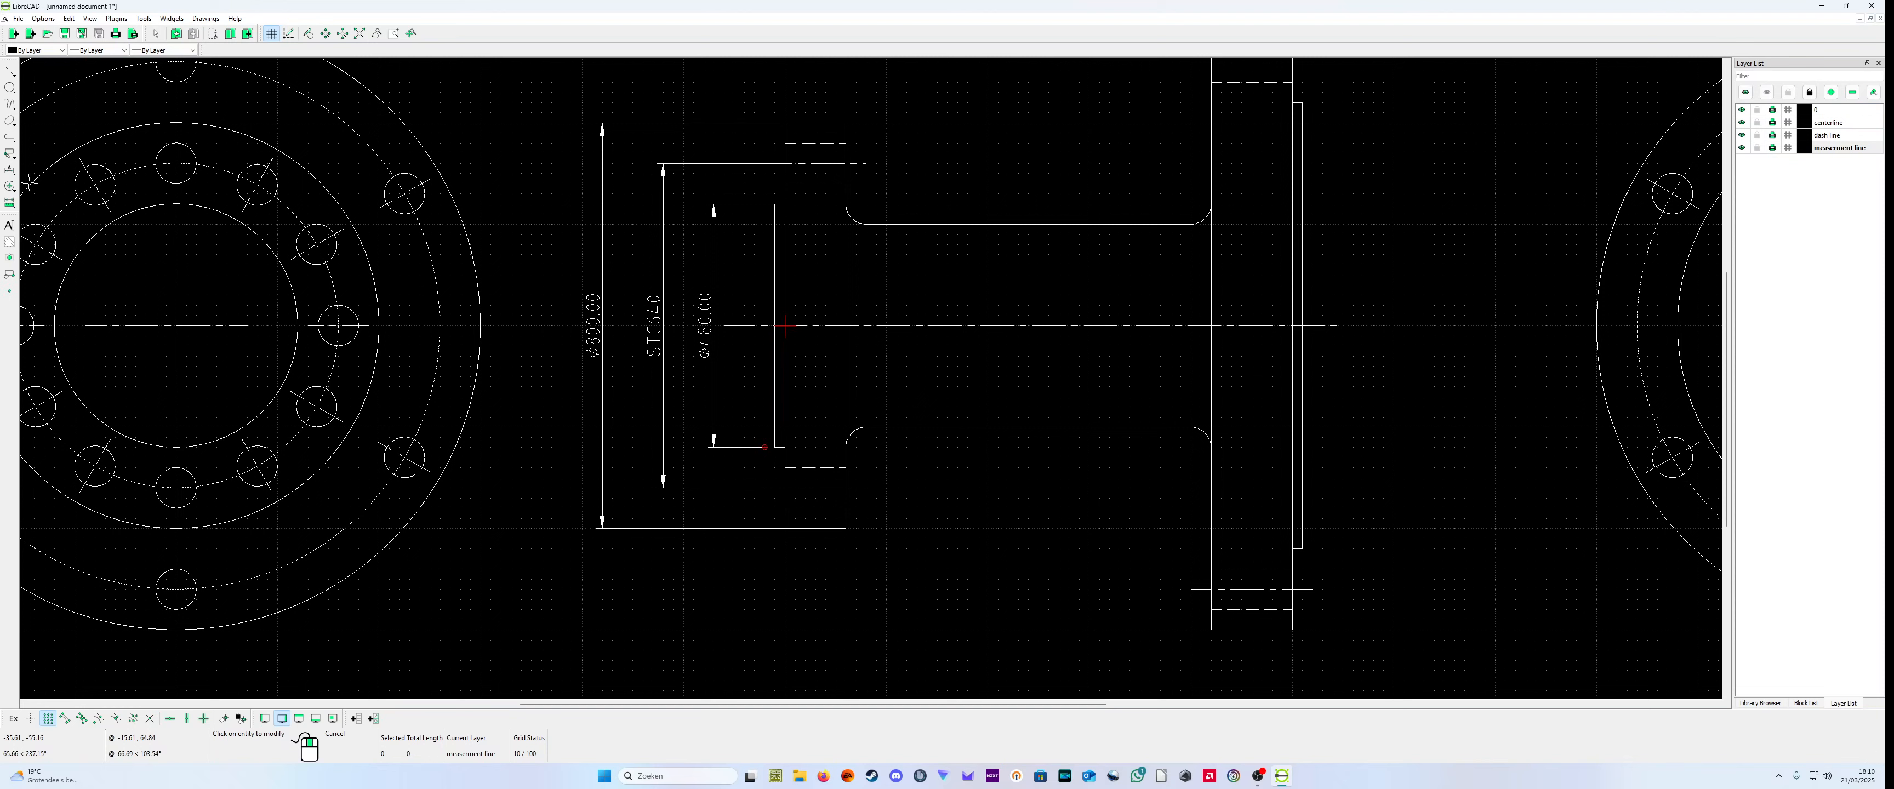
left_click(9, 170)
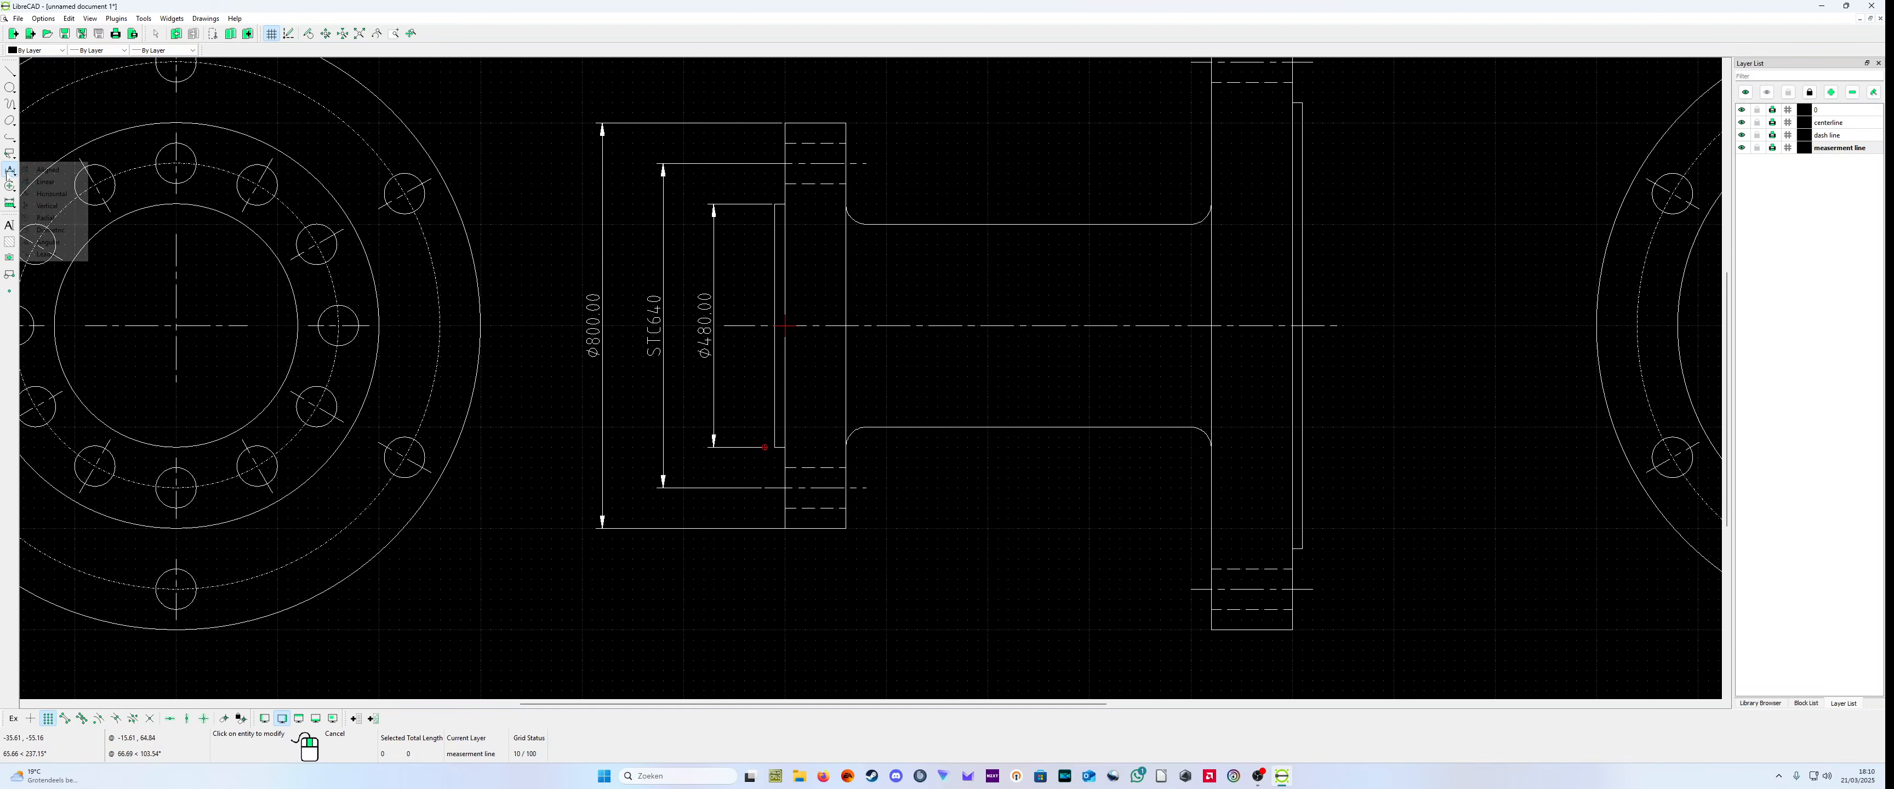
left_click(60, 173)
scroll(845, 129, "up", 3)
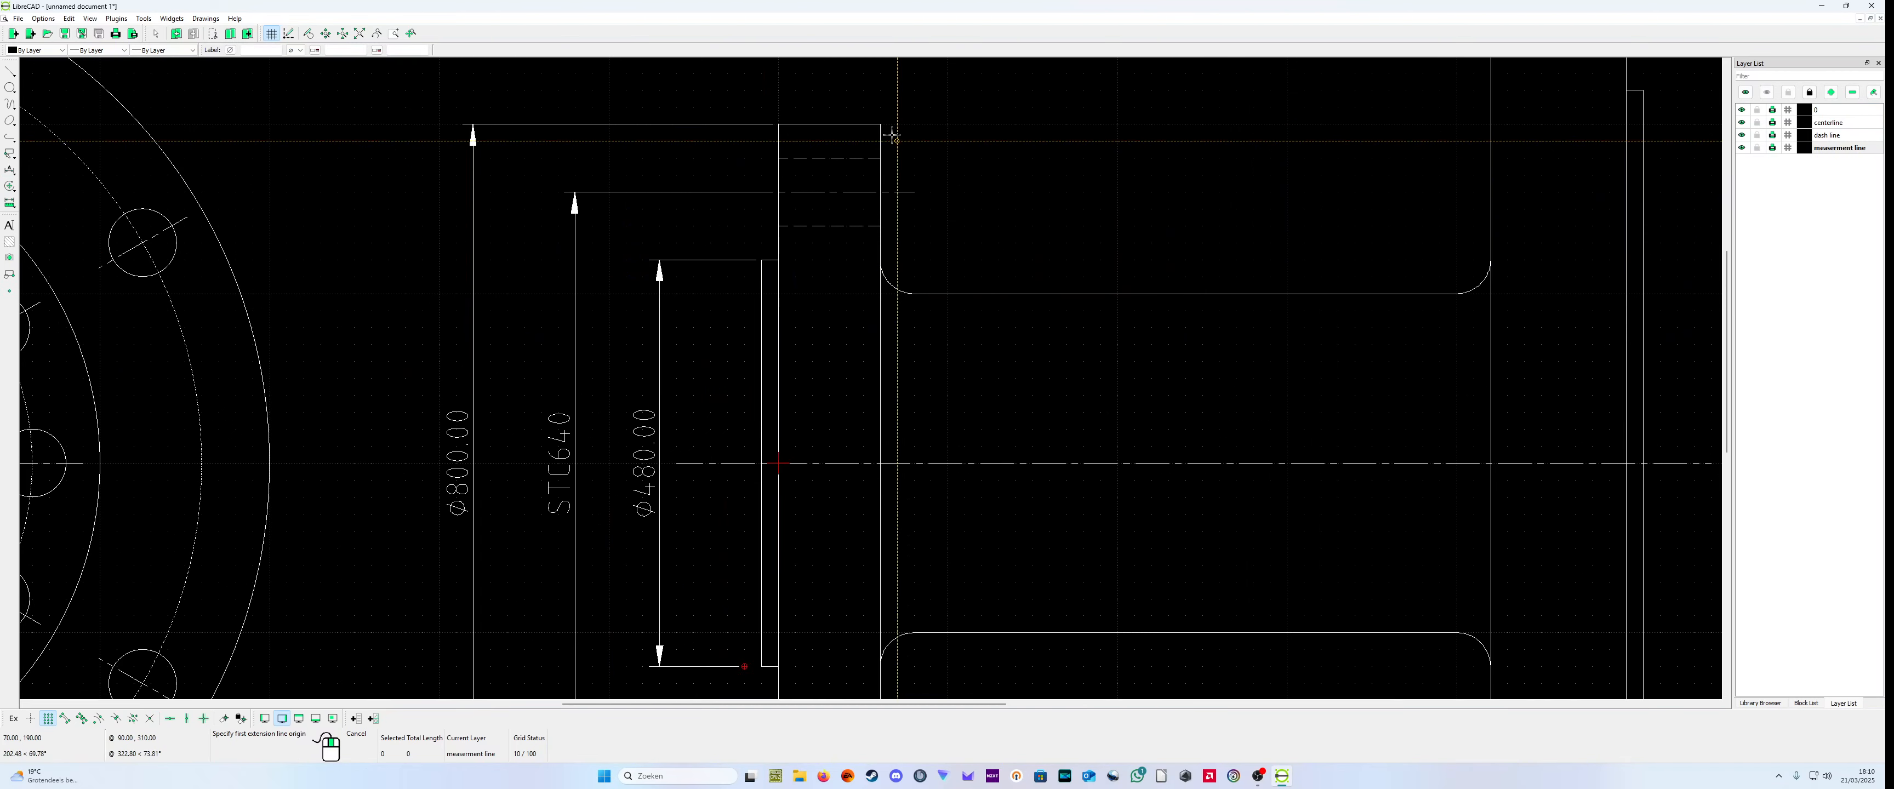
left_click(880, 159)
left_click(882, 225)
left_click(998, 220)
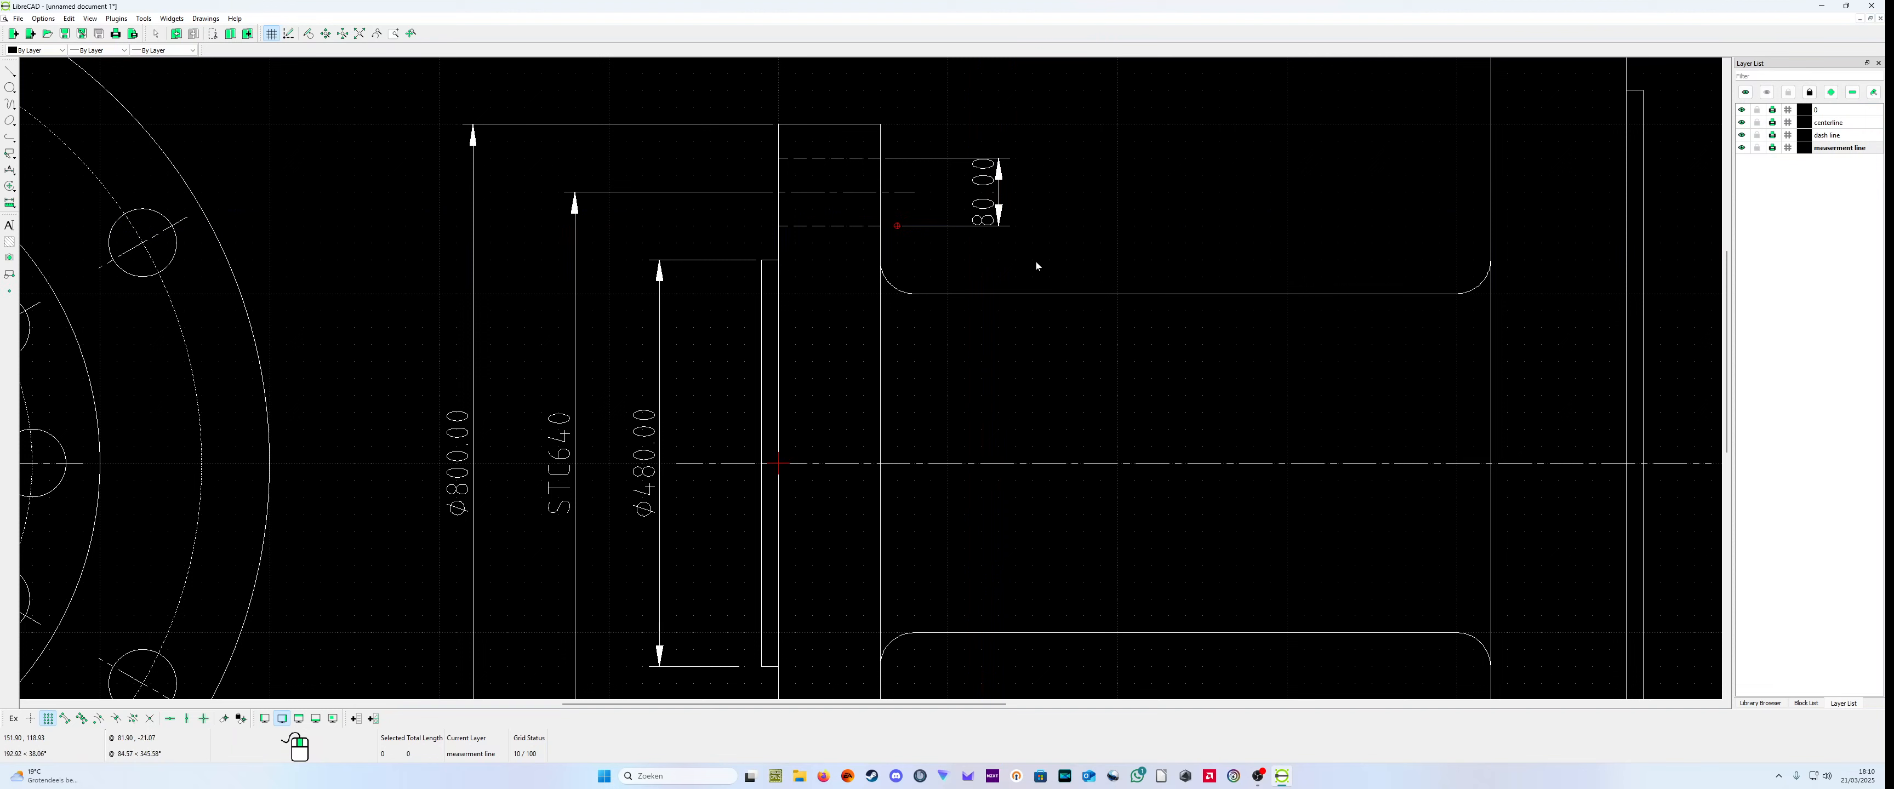
Step: Set the label of the small flange's bolt hole dimension to "80H7"
right_click(1035, 265)
left_click(1084, 275)
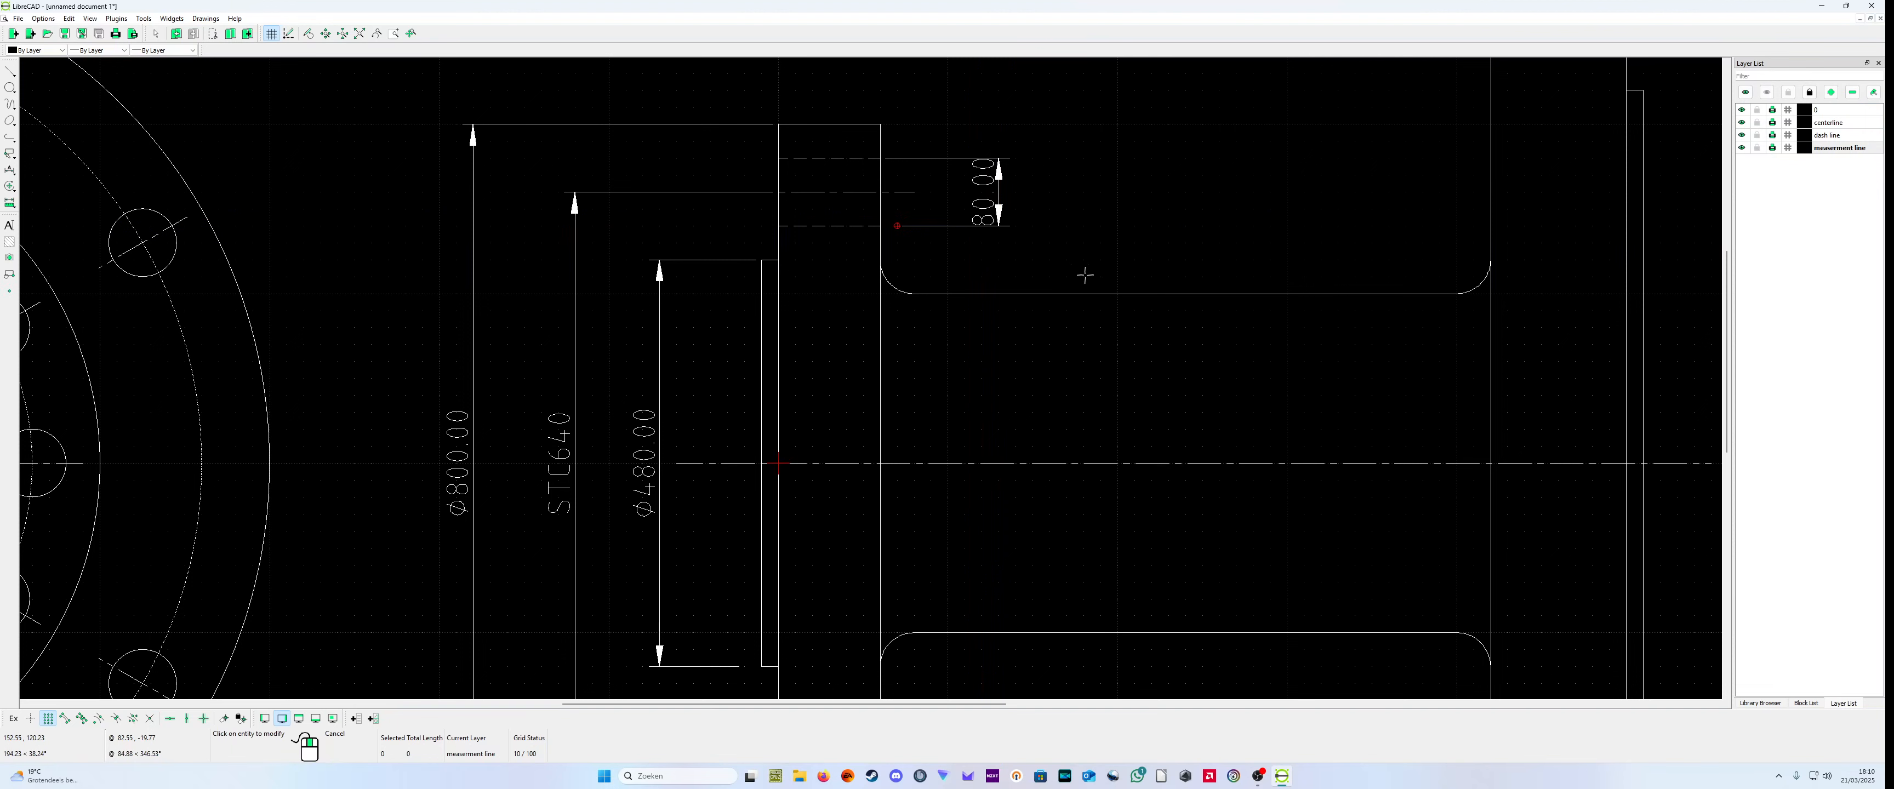
left_click(988, 216)
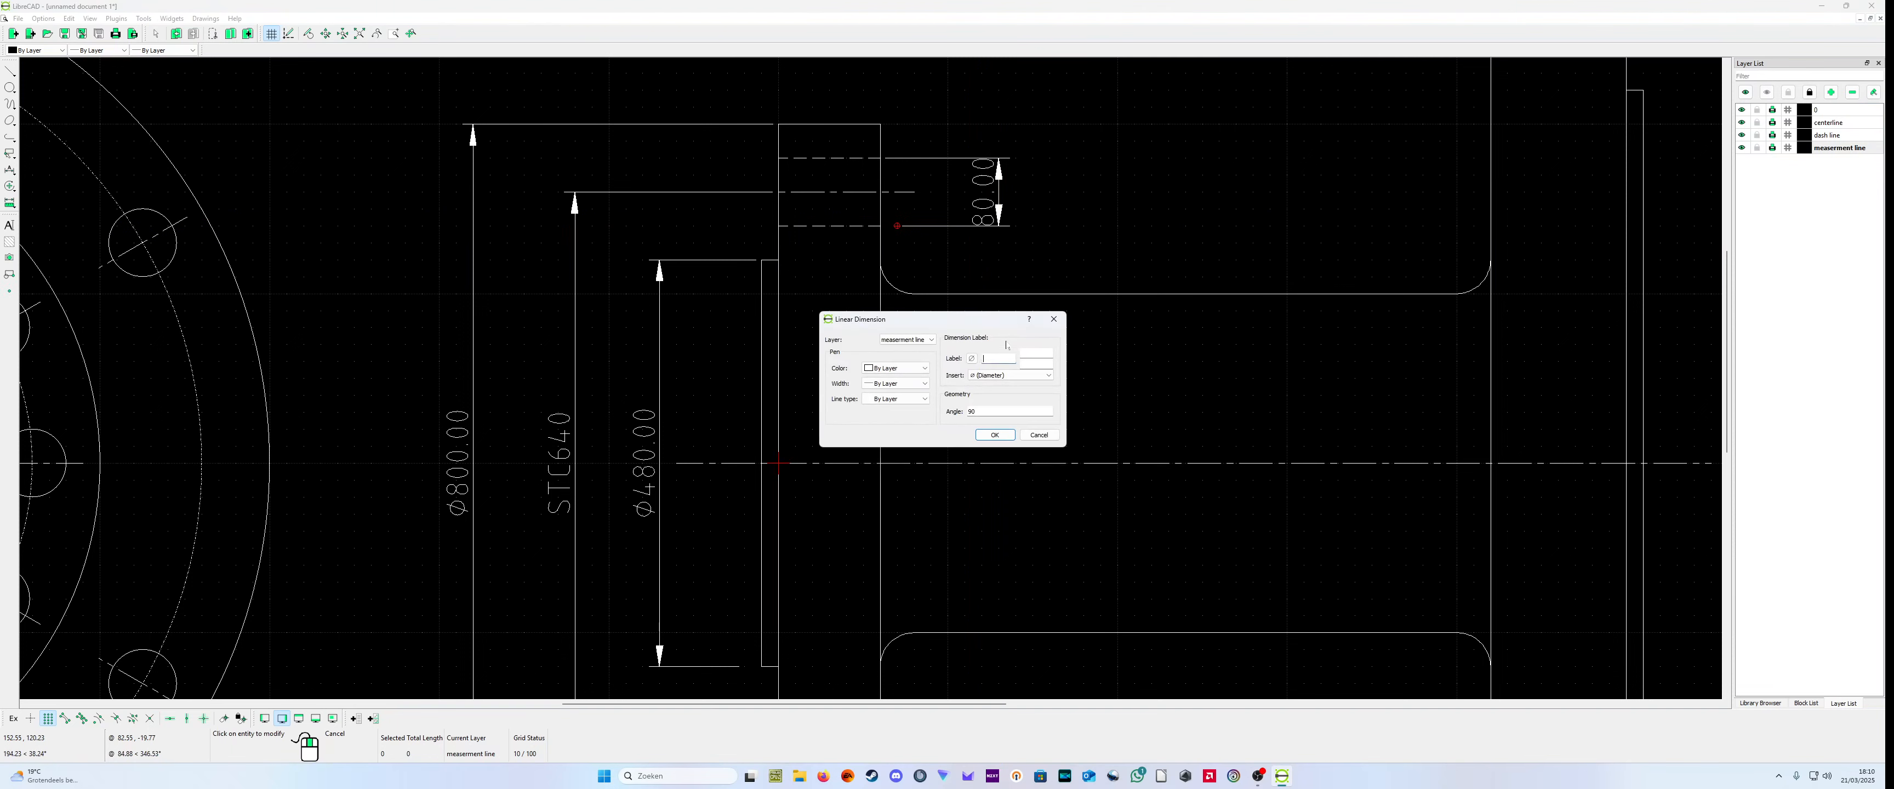
type("80H7")
left_click(1009, 433)
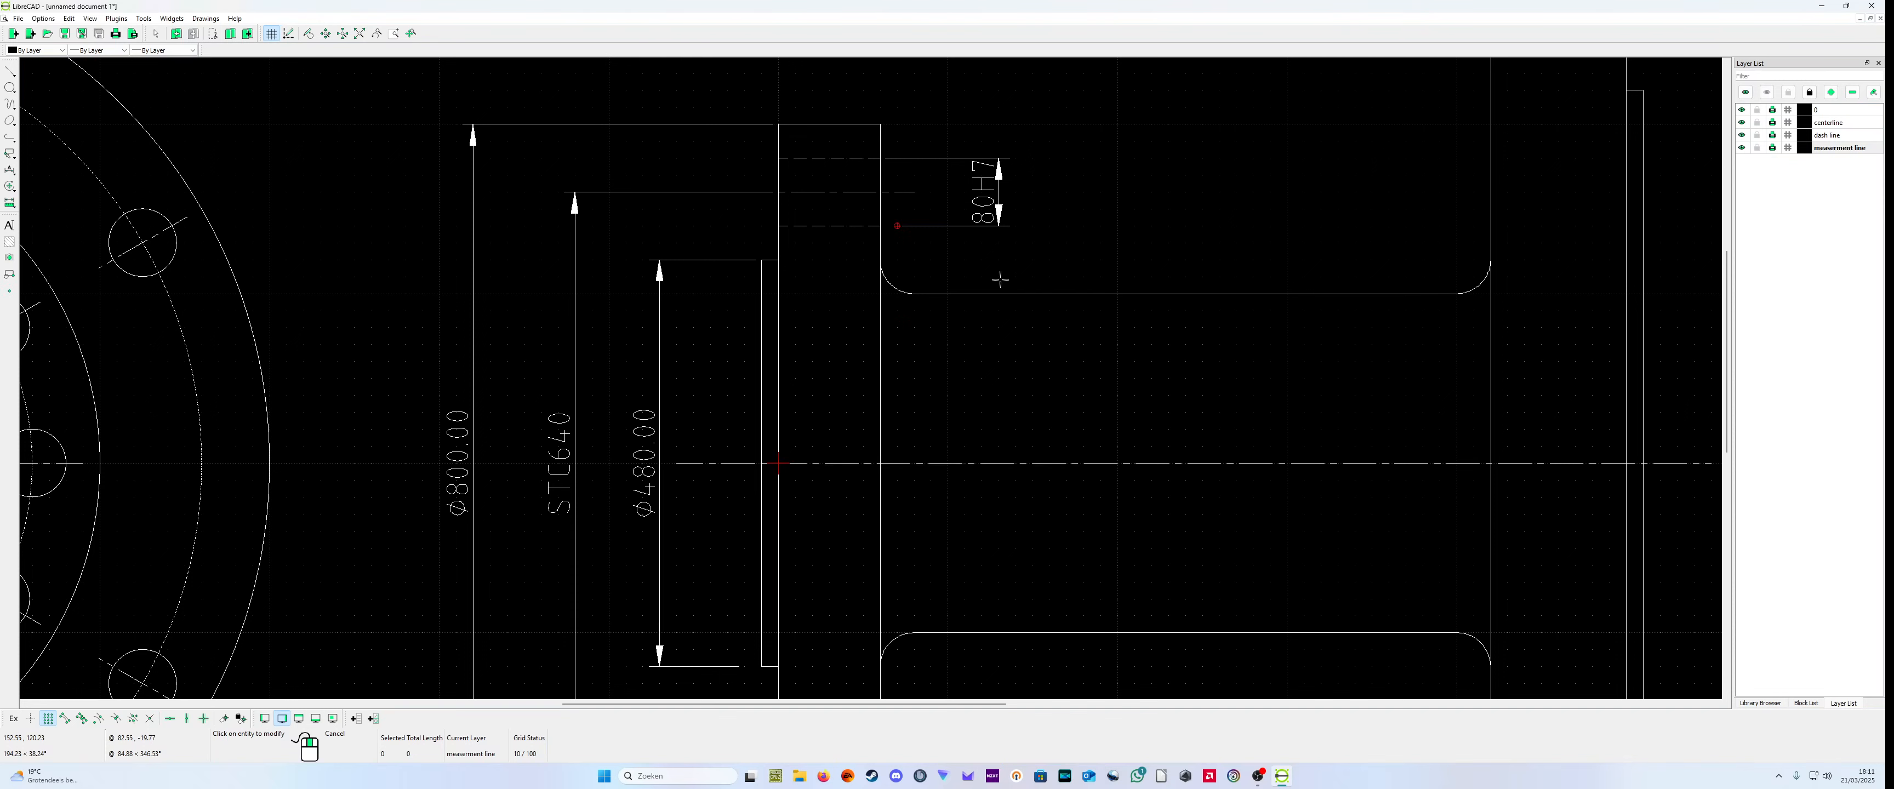
Step: Move the 80H7 label up clear of the dimension arrows, above the upper extension line
scroll(1063, 199, "up", 1)
key("Escape")
left_click(867, 305)
left_click(854, 279)
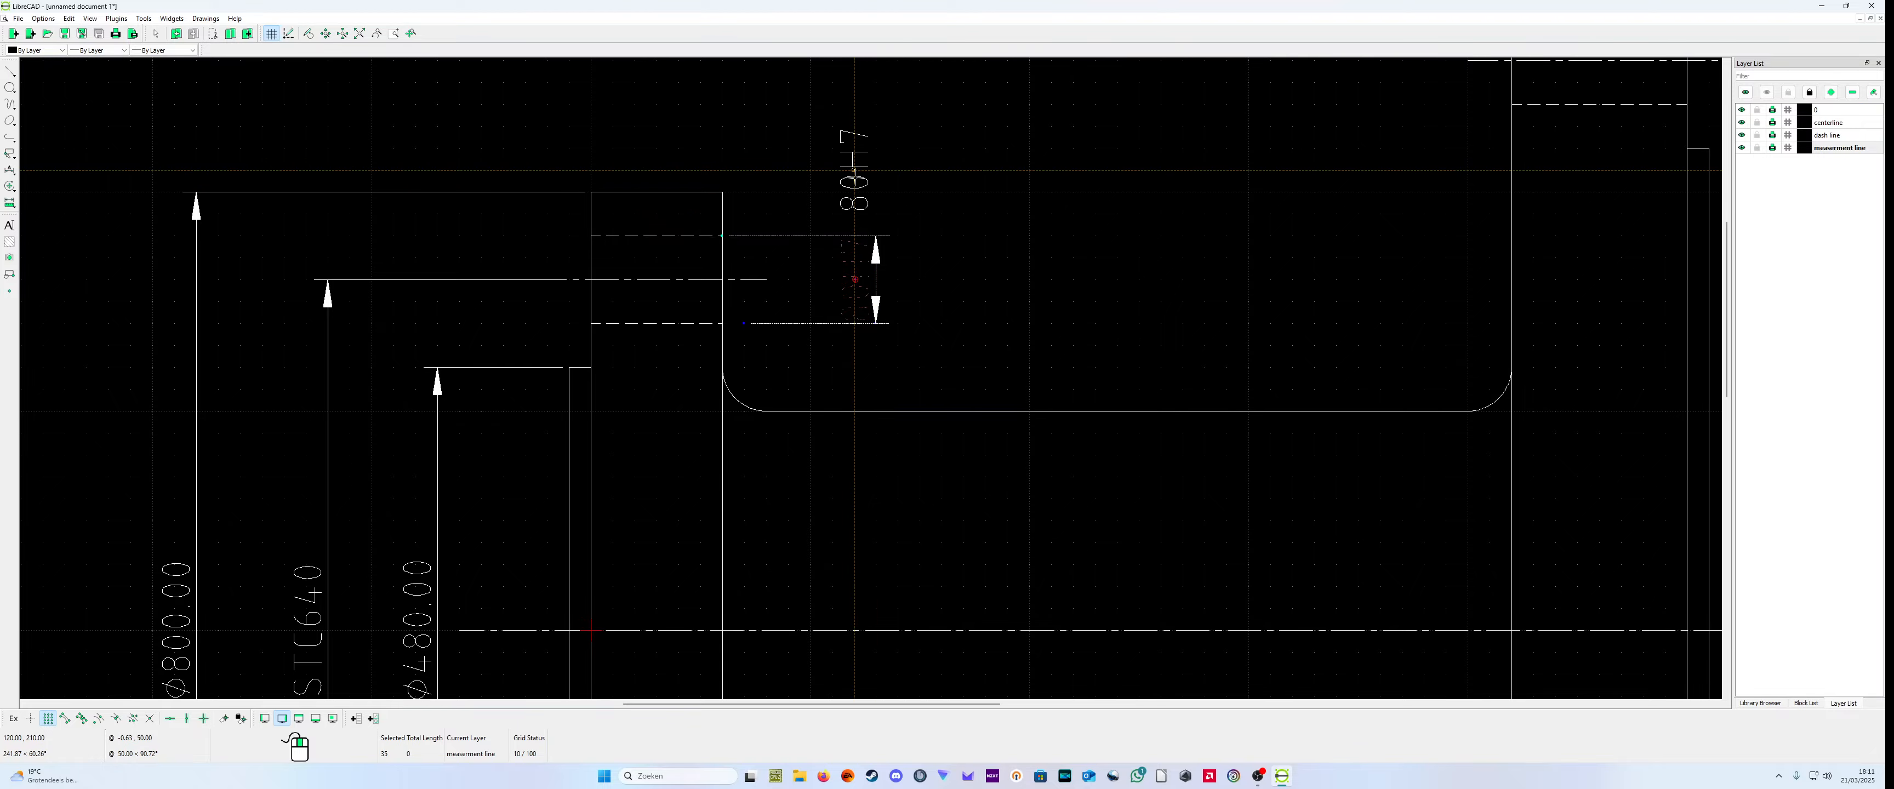
left_click(854, 171)
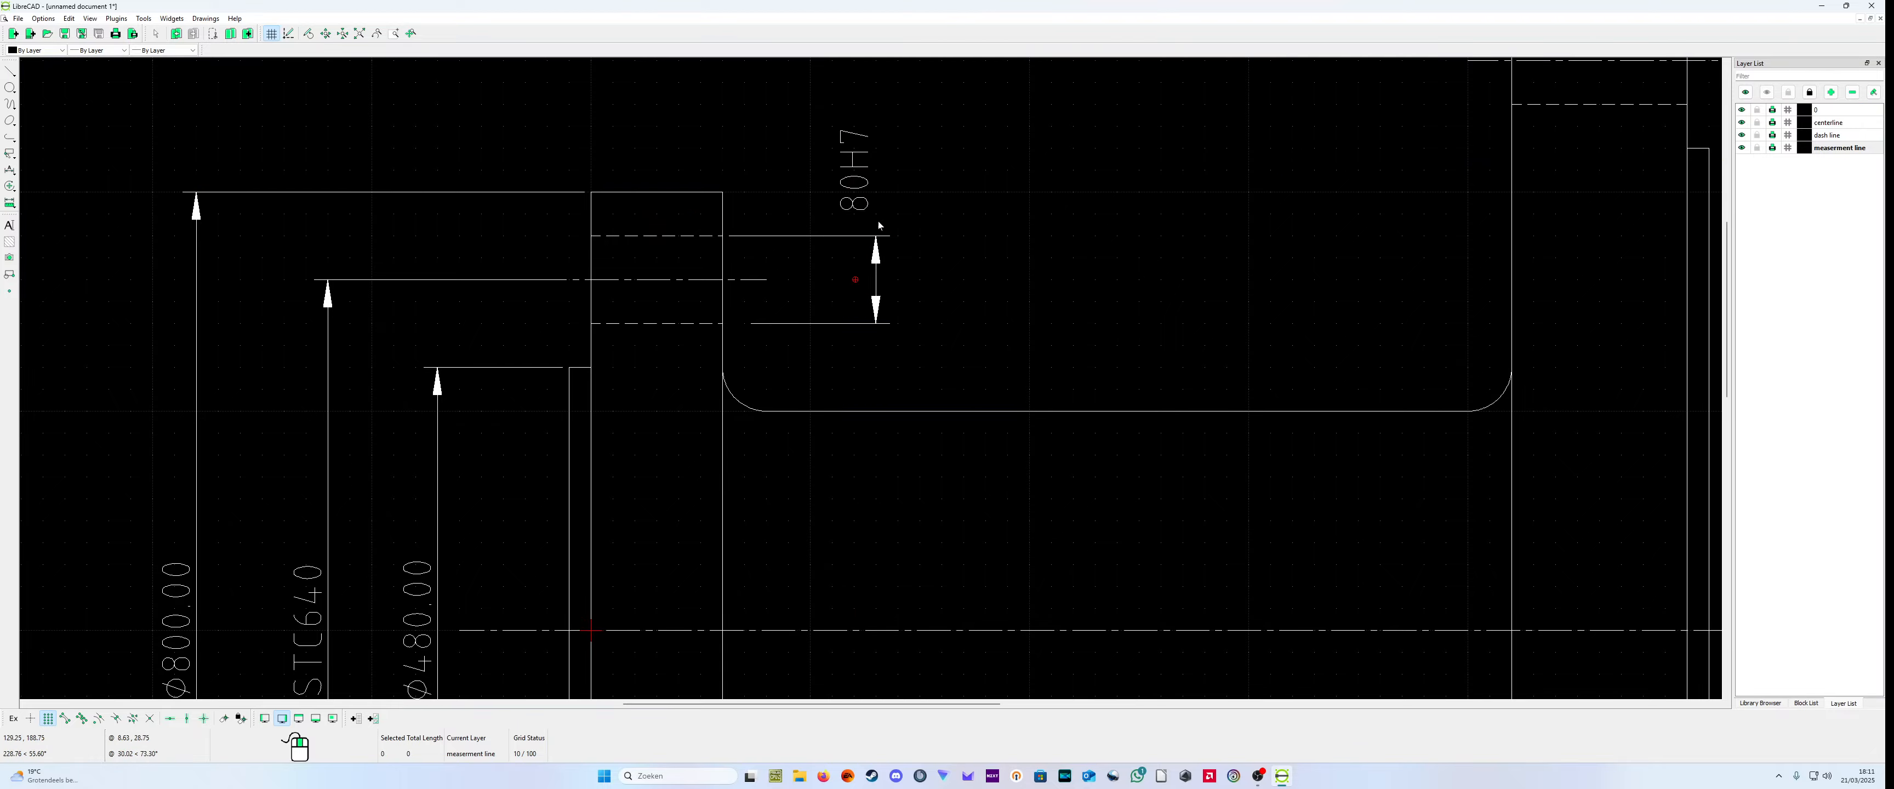
scroll(904, 309, "down", 6)
scroll(878, 584, "up", 2)
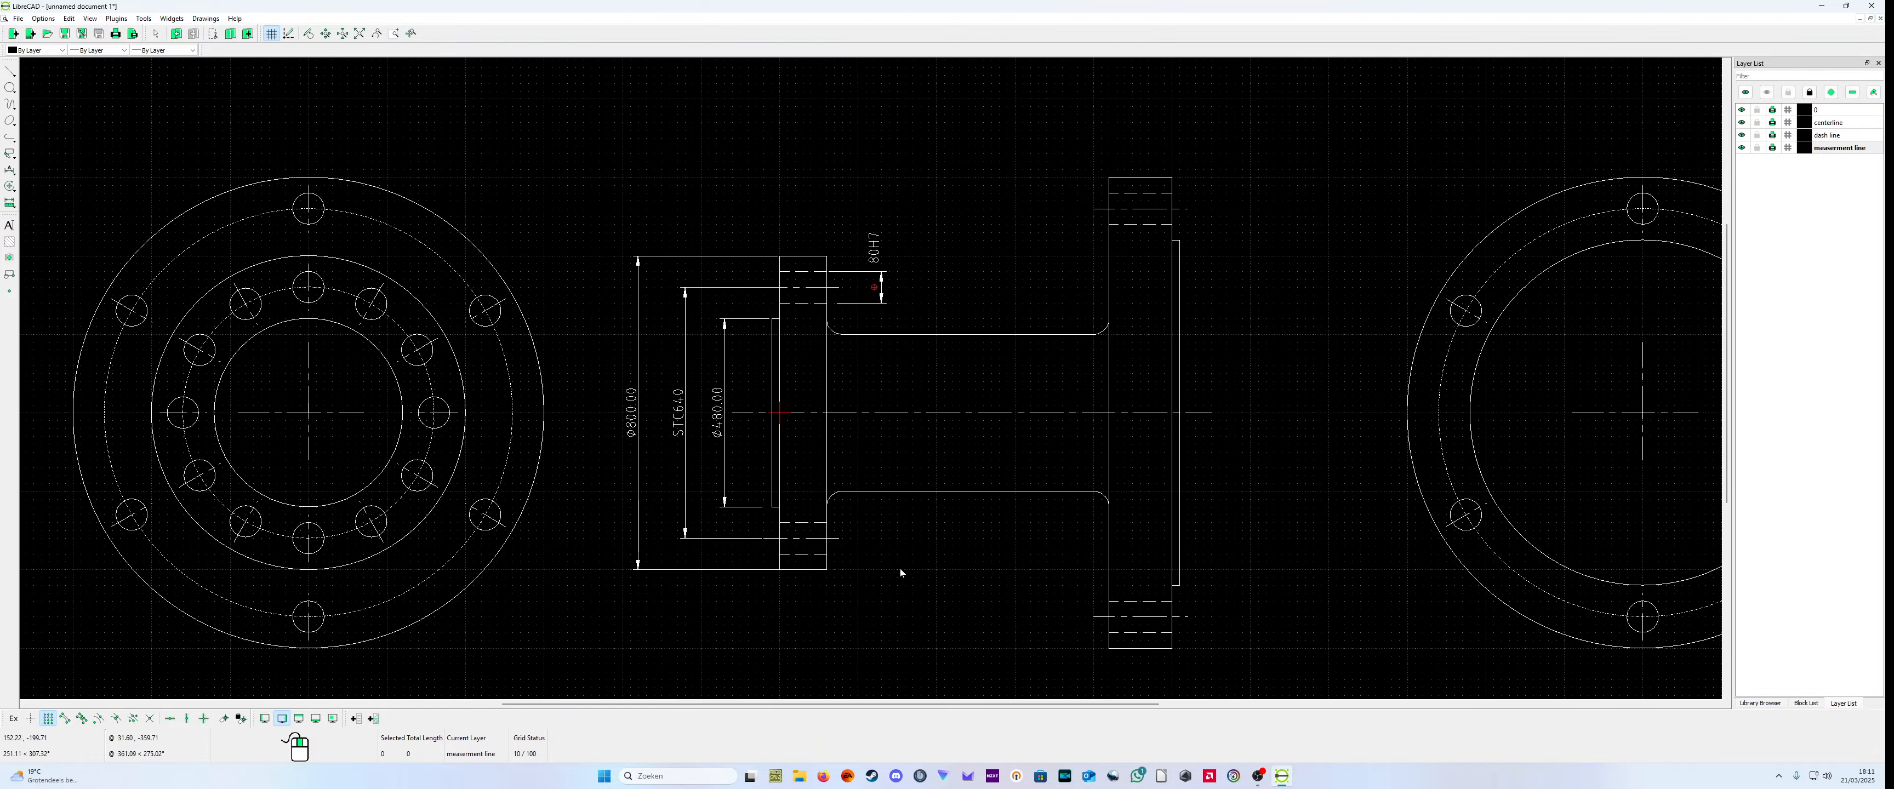
scroll(900, 573, "up", 1)
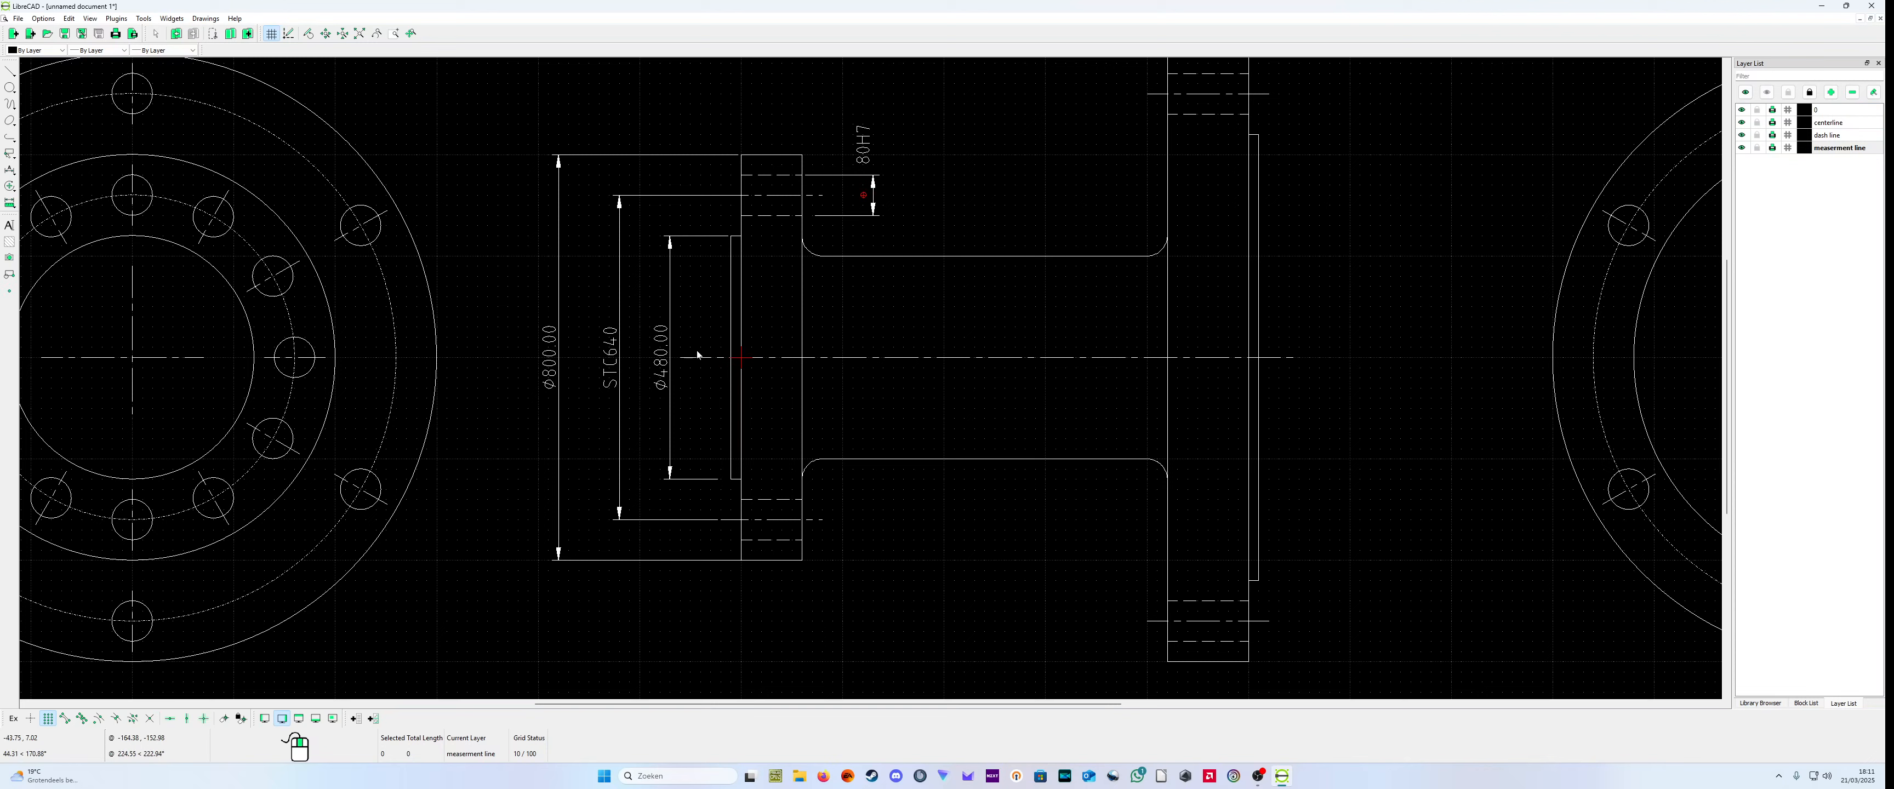
scroll(697, 355, "down", 2)
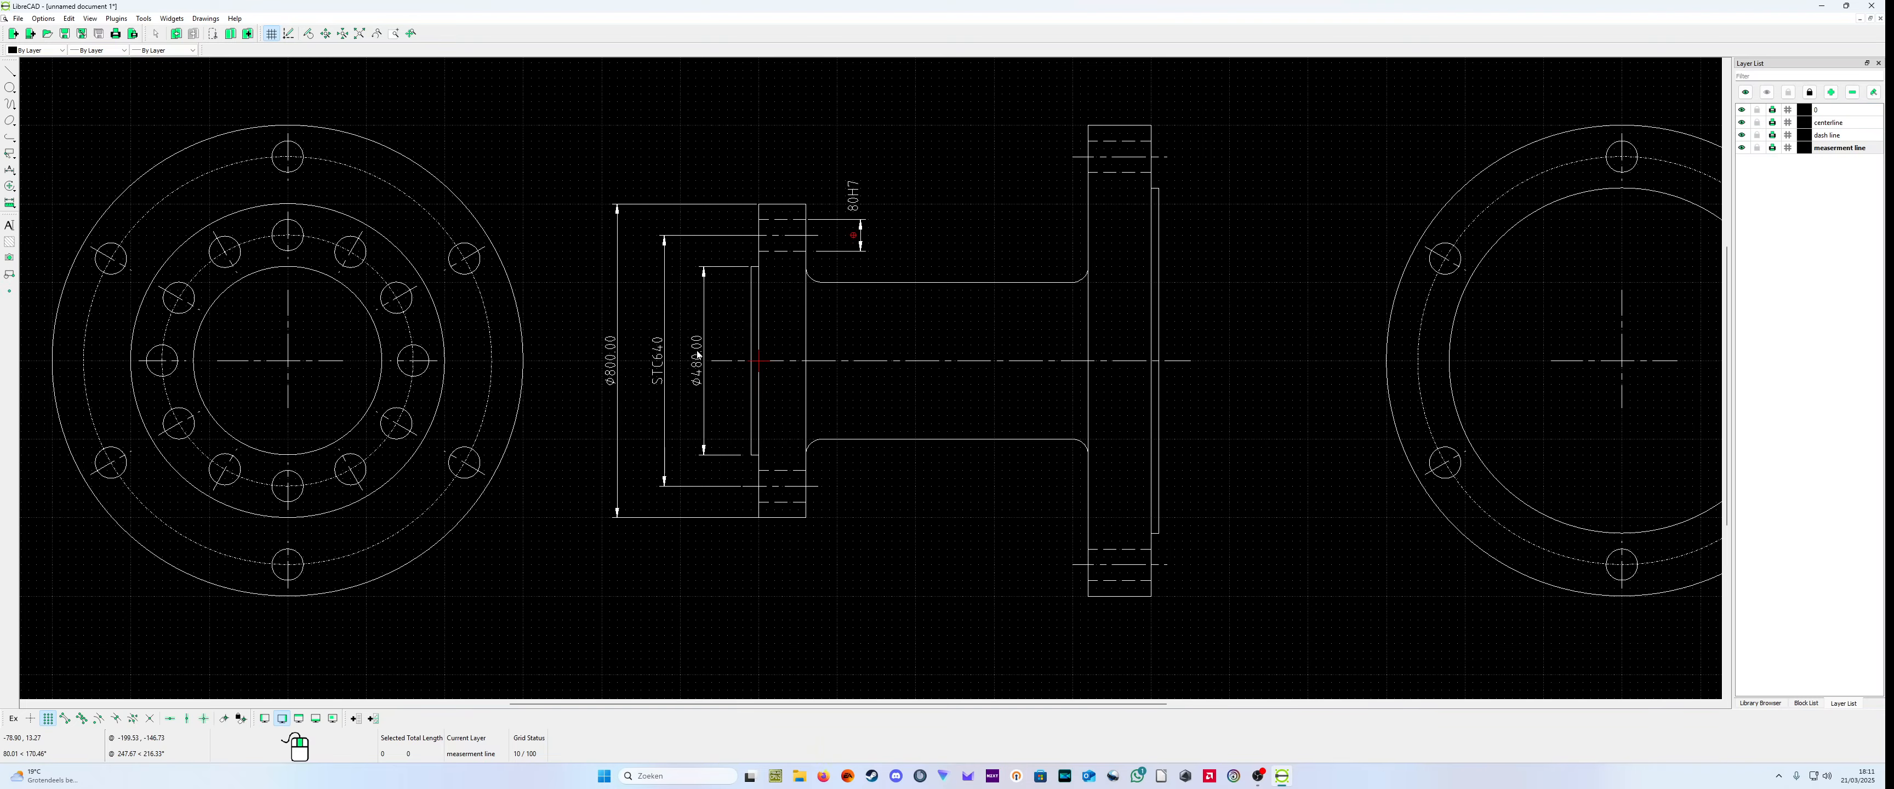
right_click(658, 353)
left_click(903, 502)
scroll(874, 516, "down", 2)
scroll(874, 515, "up", 3)
scroll(886, 509, "down", 1)
left_click(883, 509)
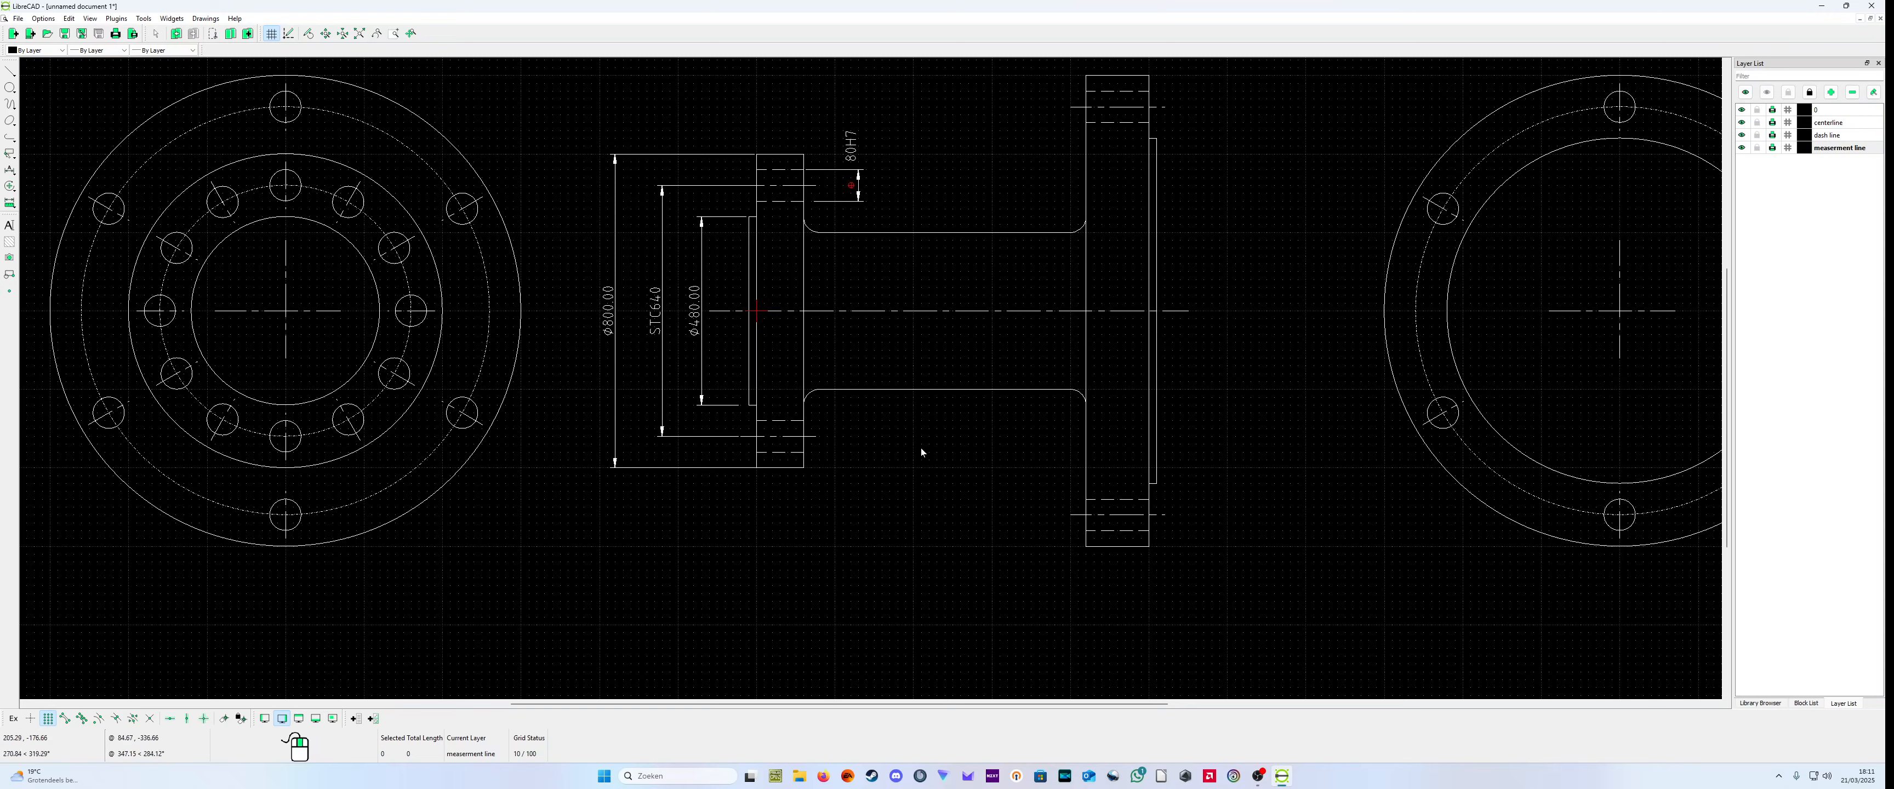
scroll(938, 391, "down", 3)
scroll(1191, 342, "up", 3)
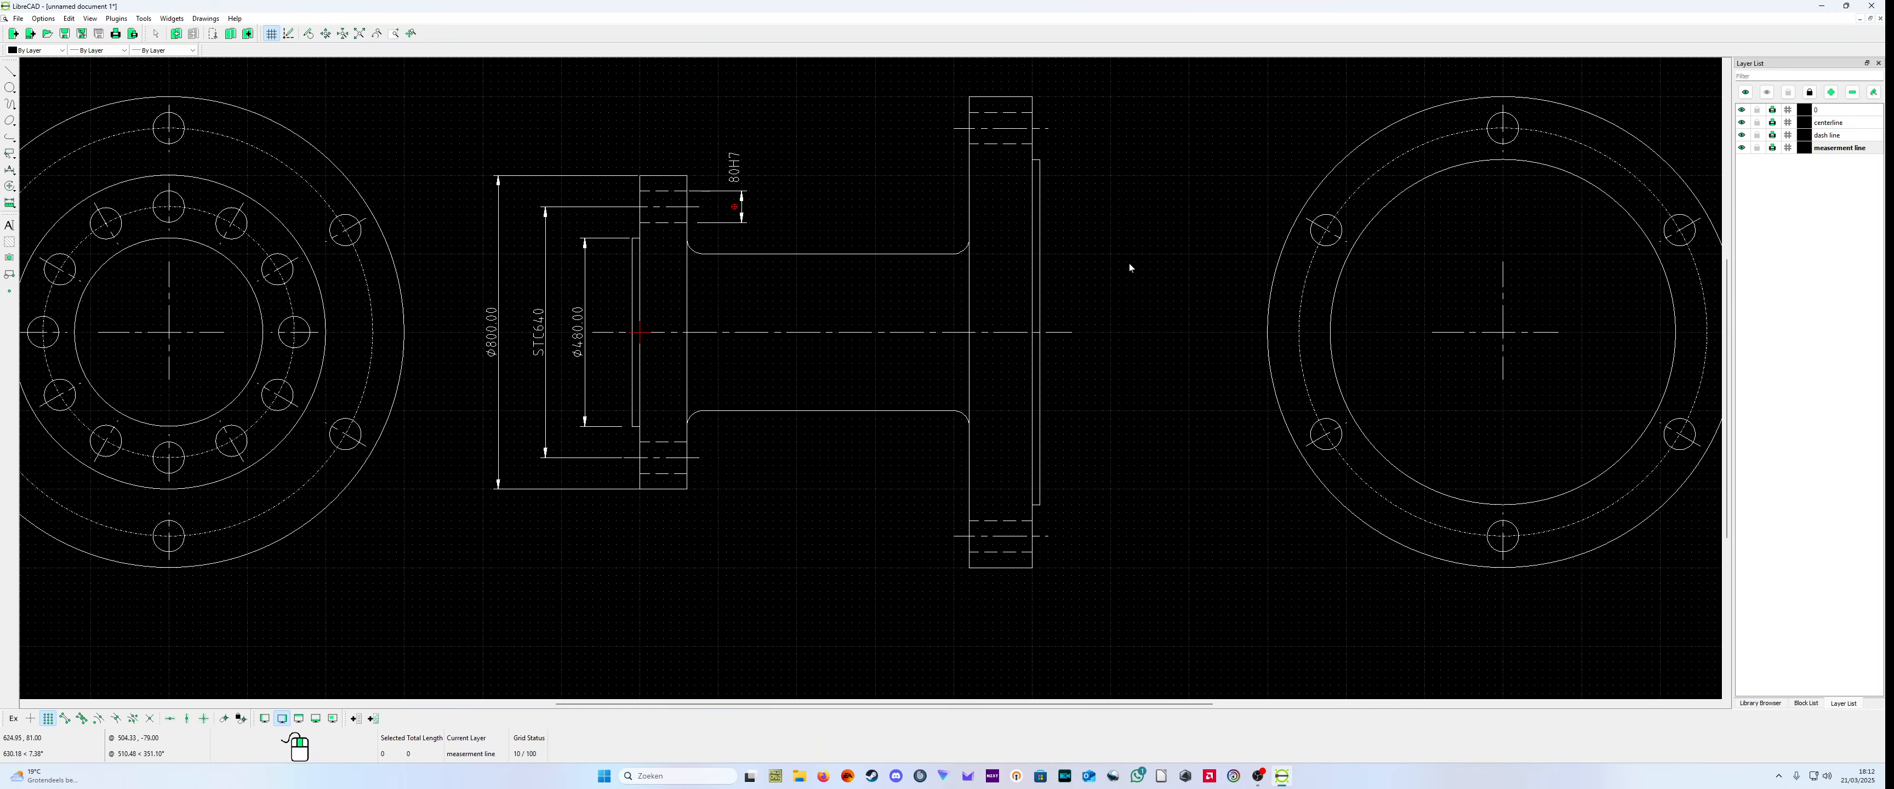
Step: Add a radial dimension to the lower fillet between the small flange and the pipe, with its dimension line over the flange
scroll(826, 436, "up", 2)
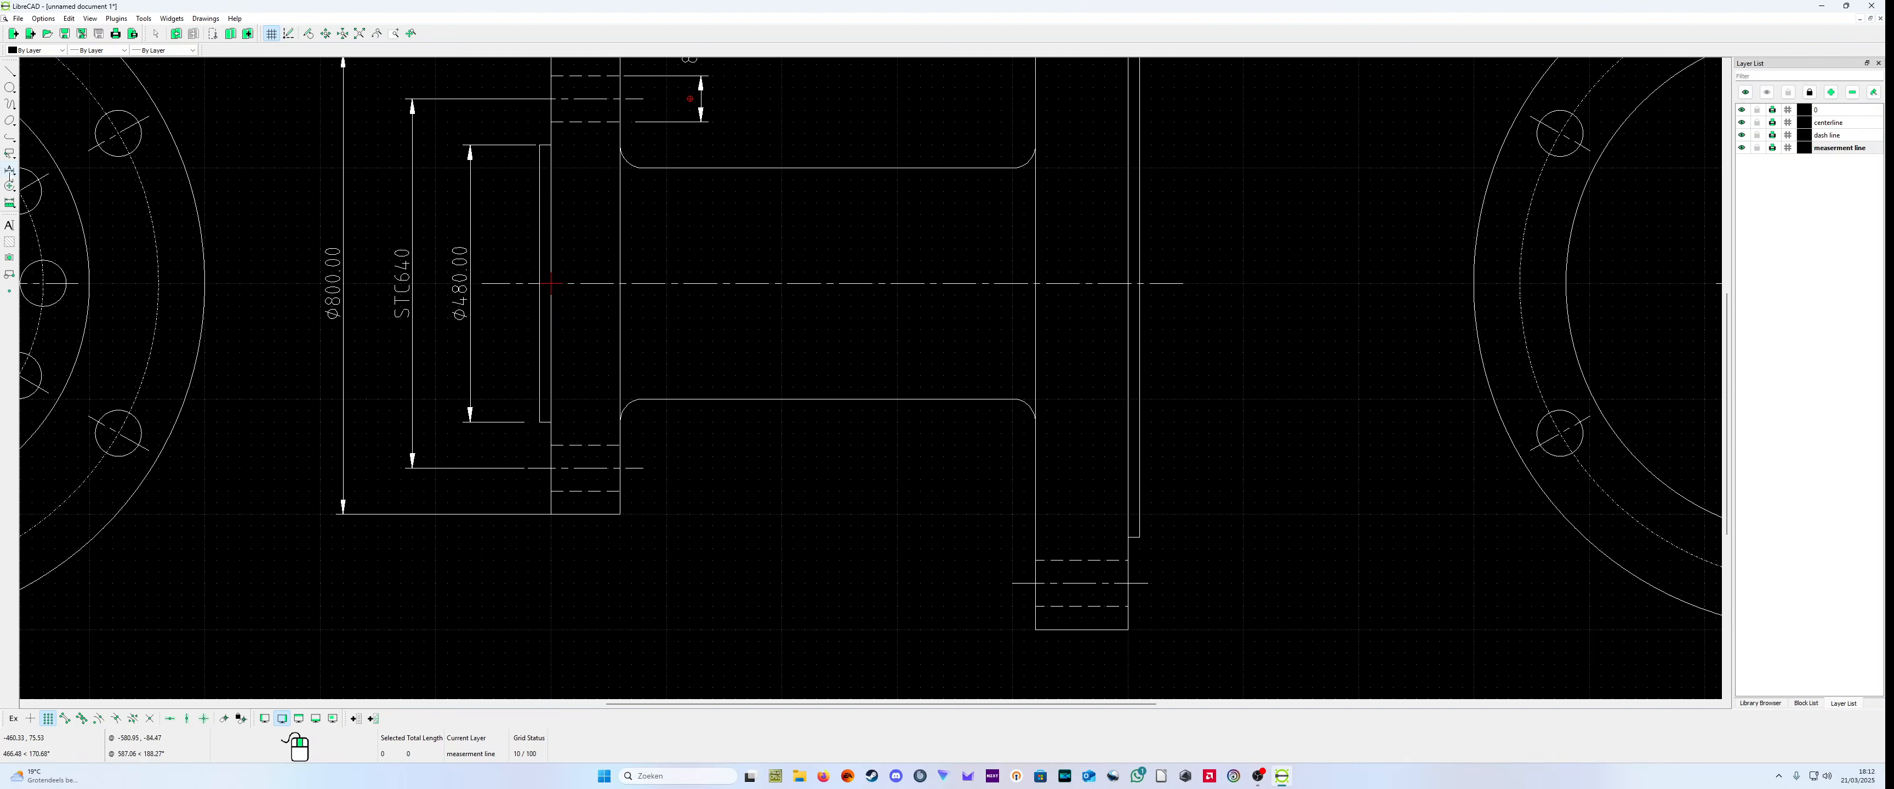
left_click(11, 173)
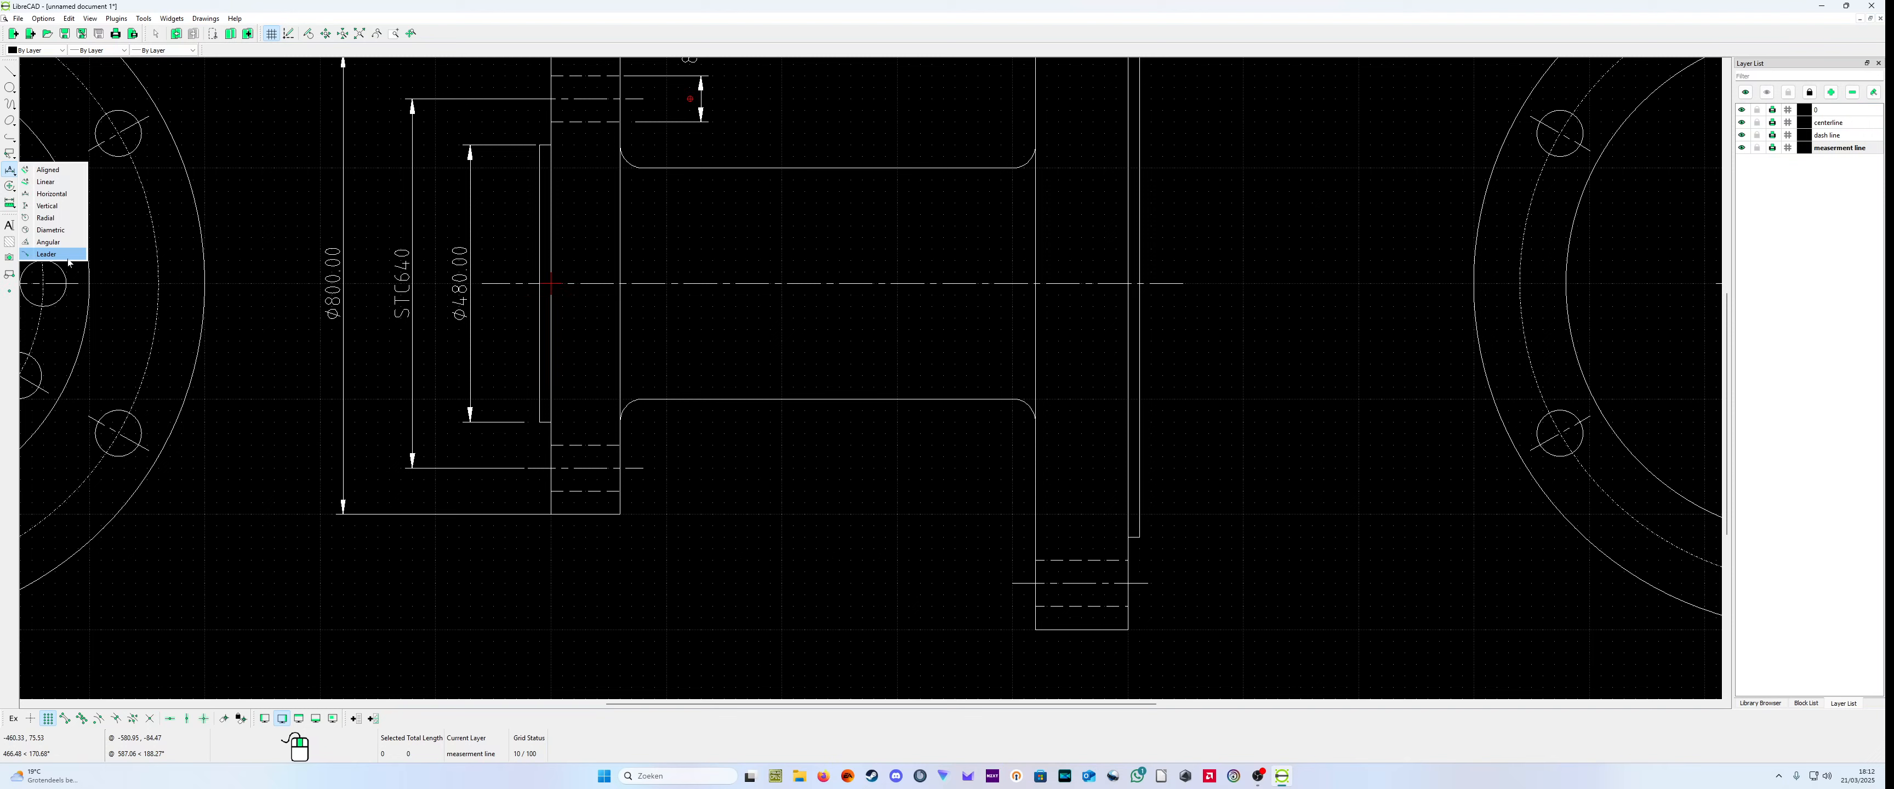
left_click(9, 173)
left_click(10, 173)
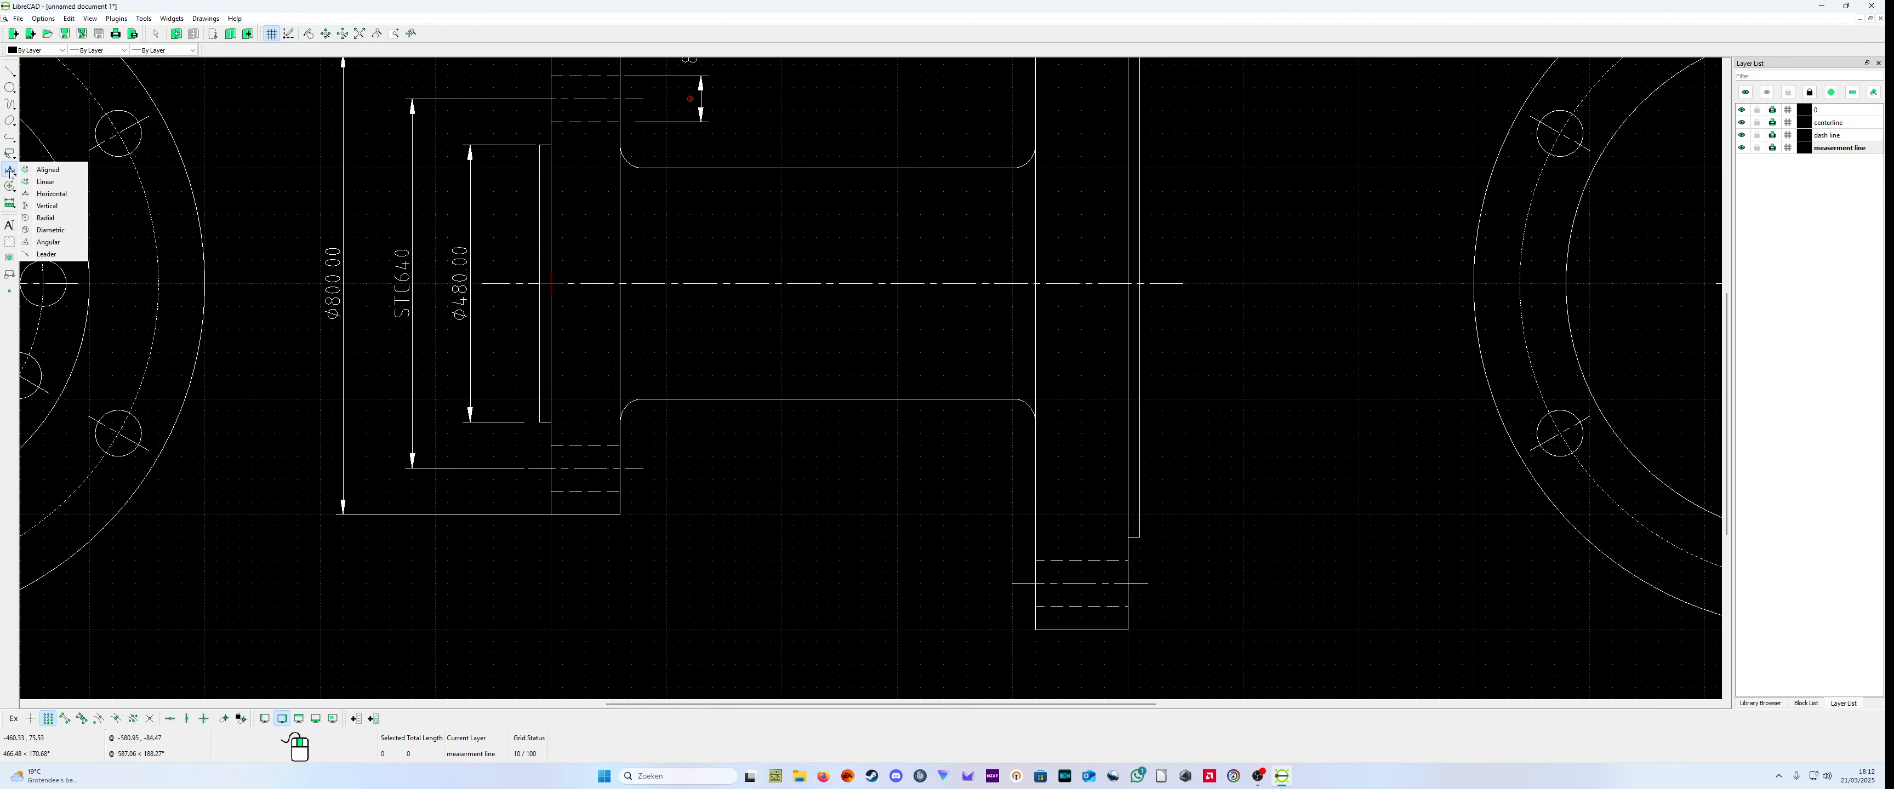
left_click(58, 219)
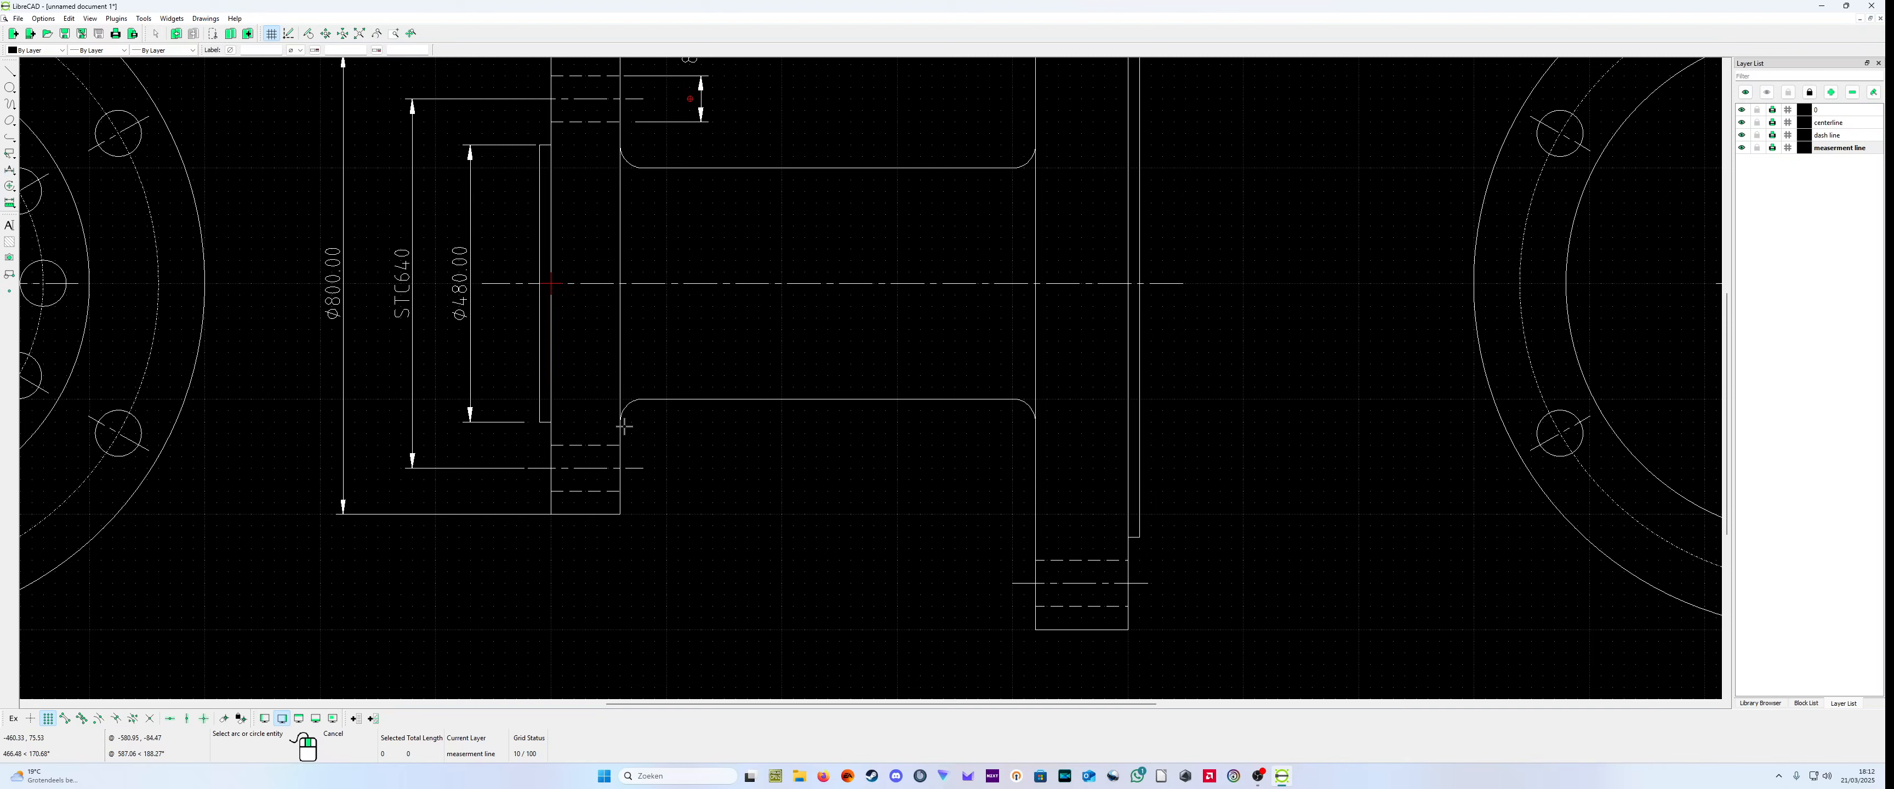
left_click(624, 405)
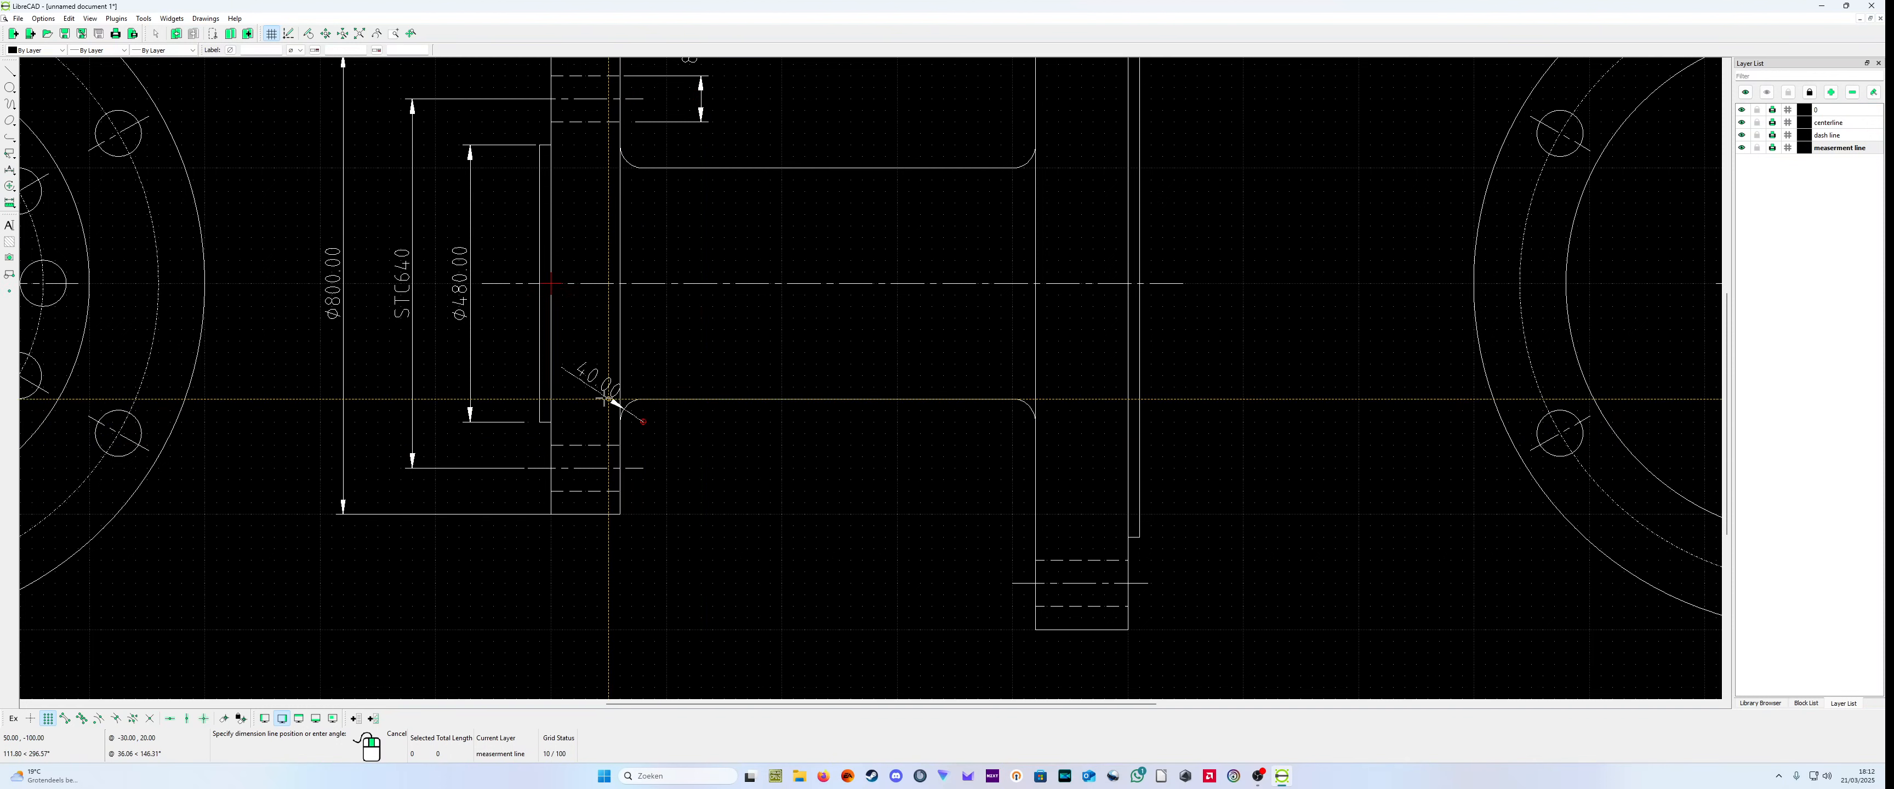
left_click(601, 401)
right_click(605, 410)
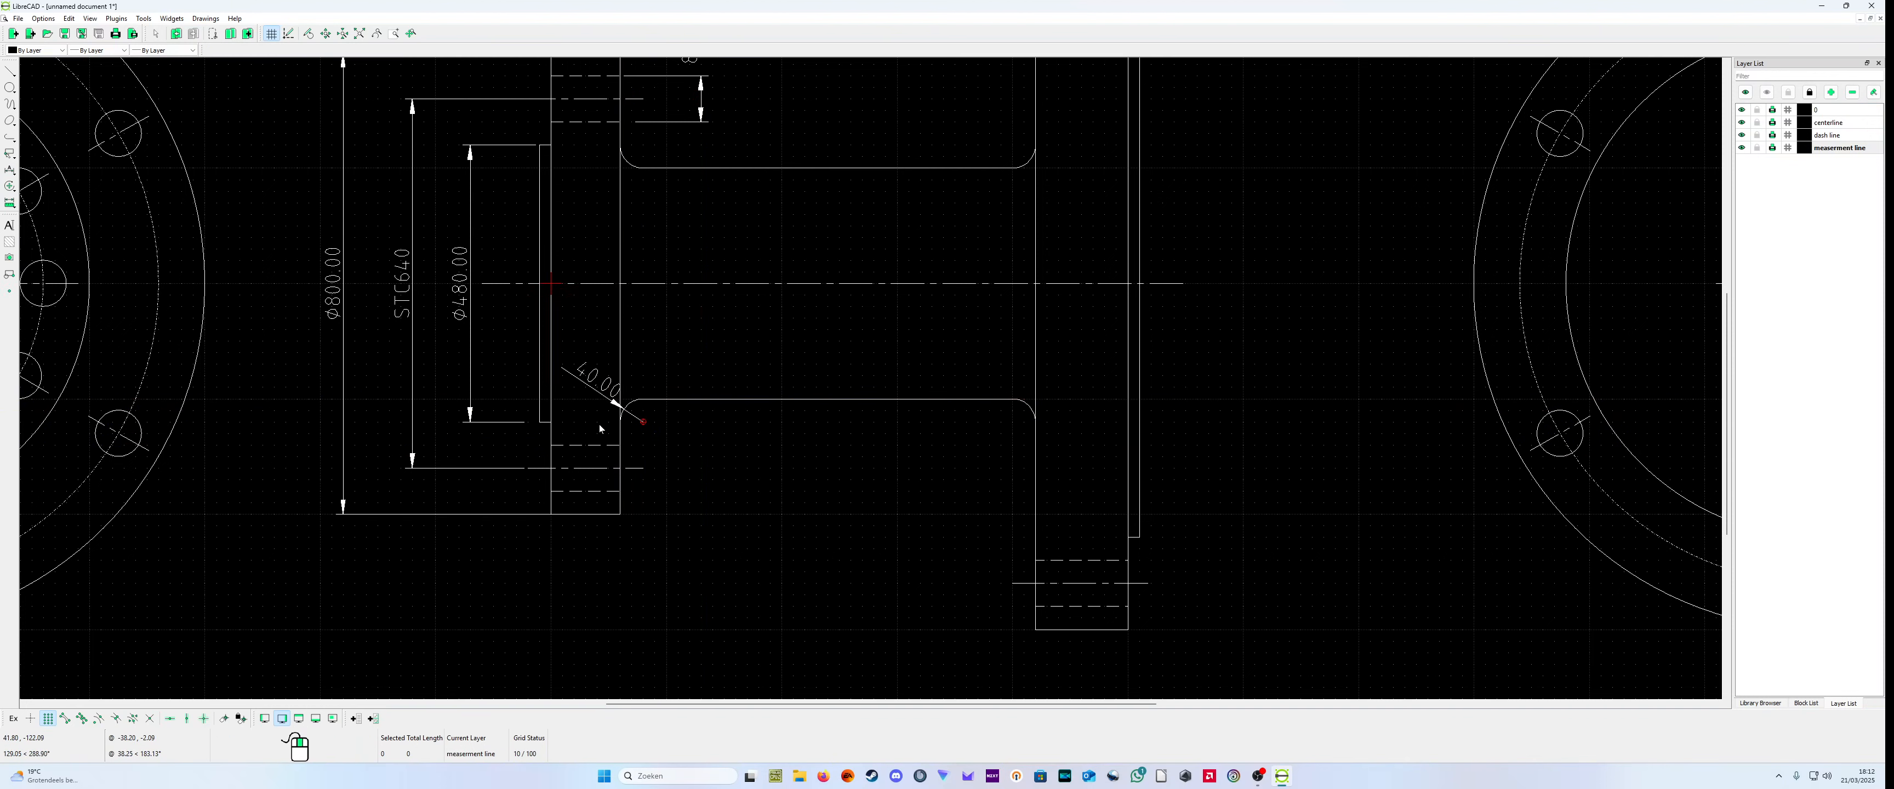
Step: Move the fillet radius label off the small flange to just below the pipe's lower edge
left_click(596, 383)
left_click_drag(598, 379, 673, 432)
left_click(676, 425)
key("Escape")
Step: Set the label of the fillet's radial dimension to "R40"
right_click(690, 505)
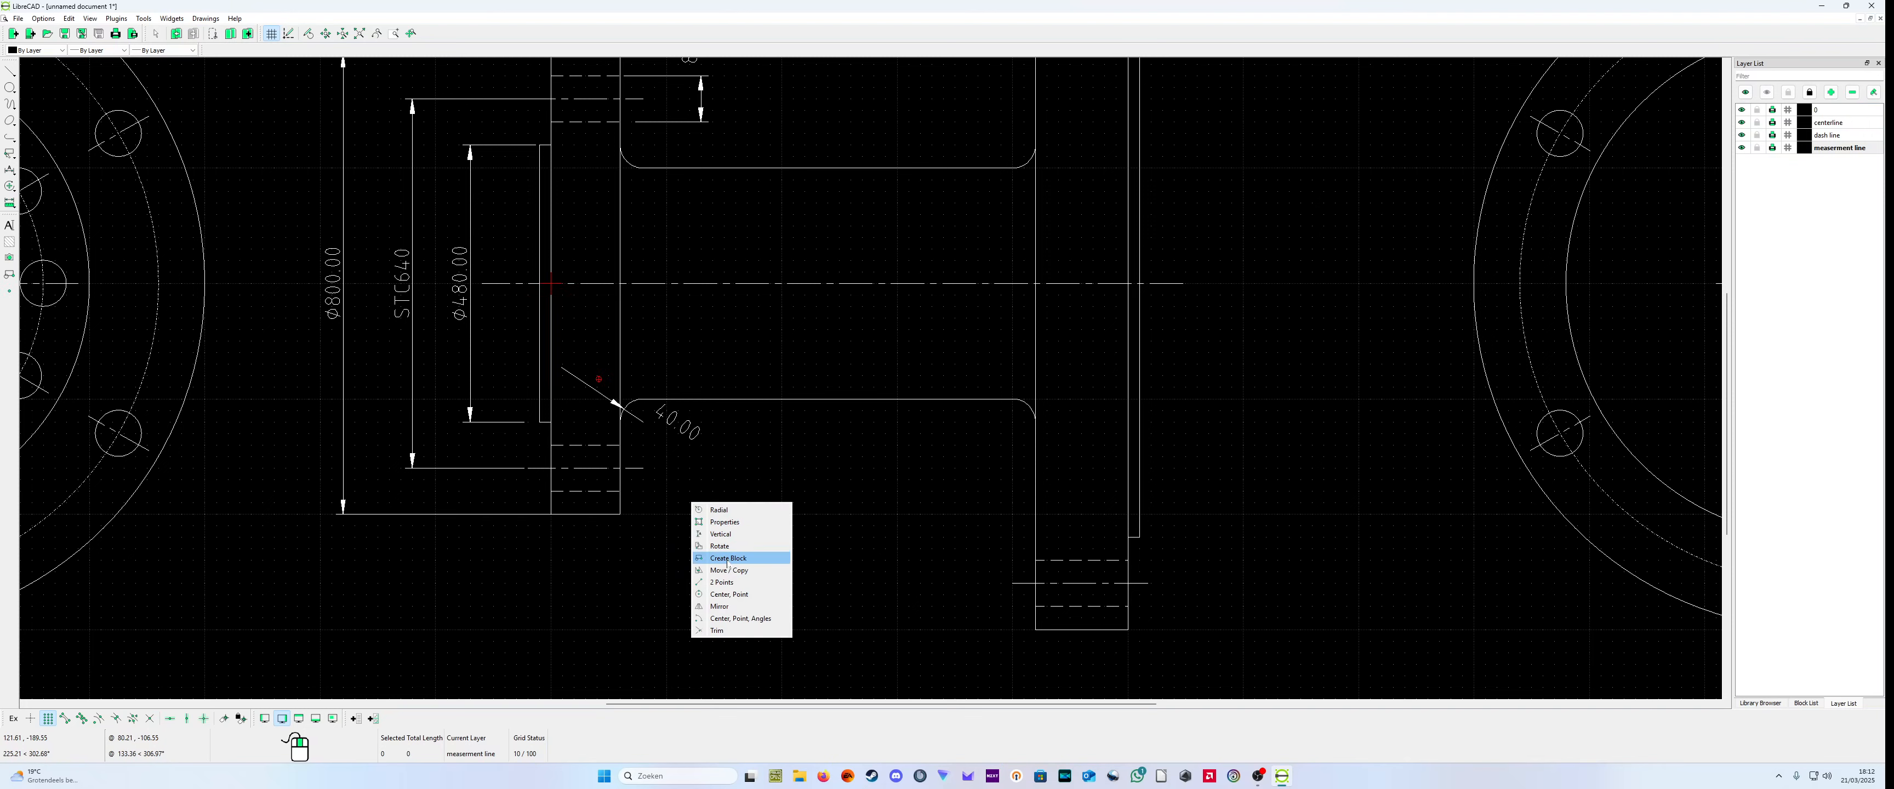
left_click(740, 522)
left_click(687, 437)
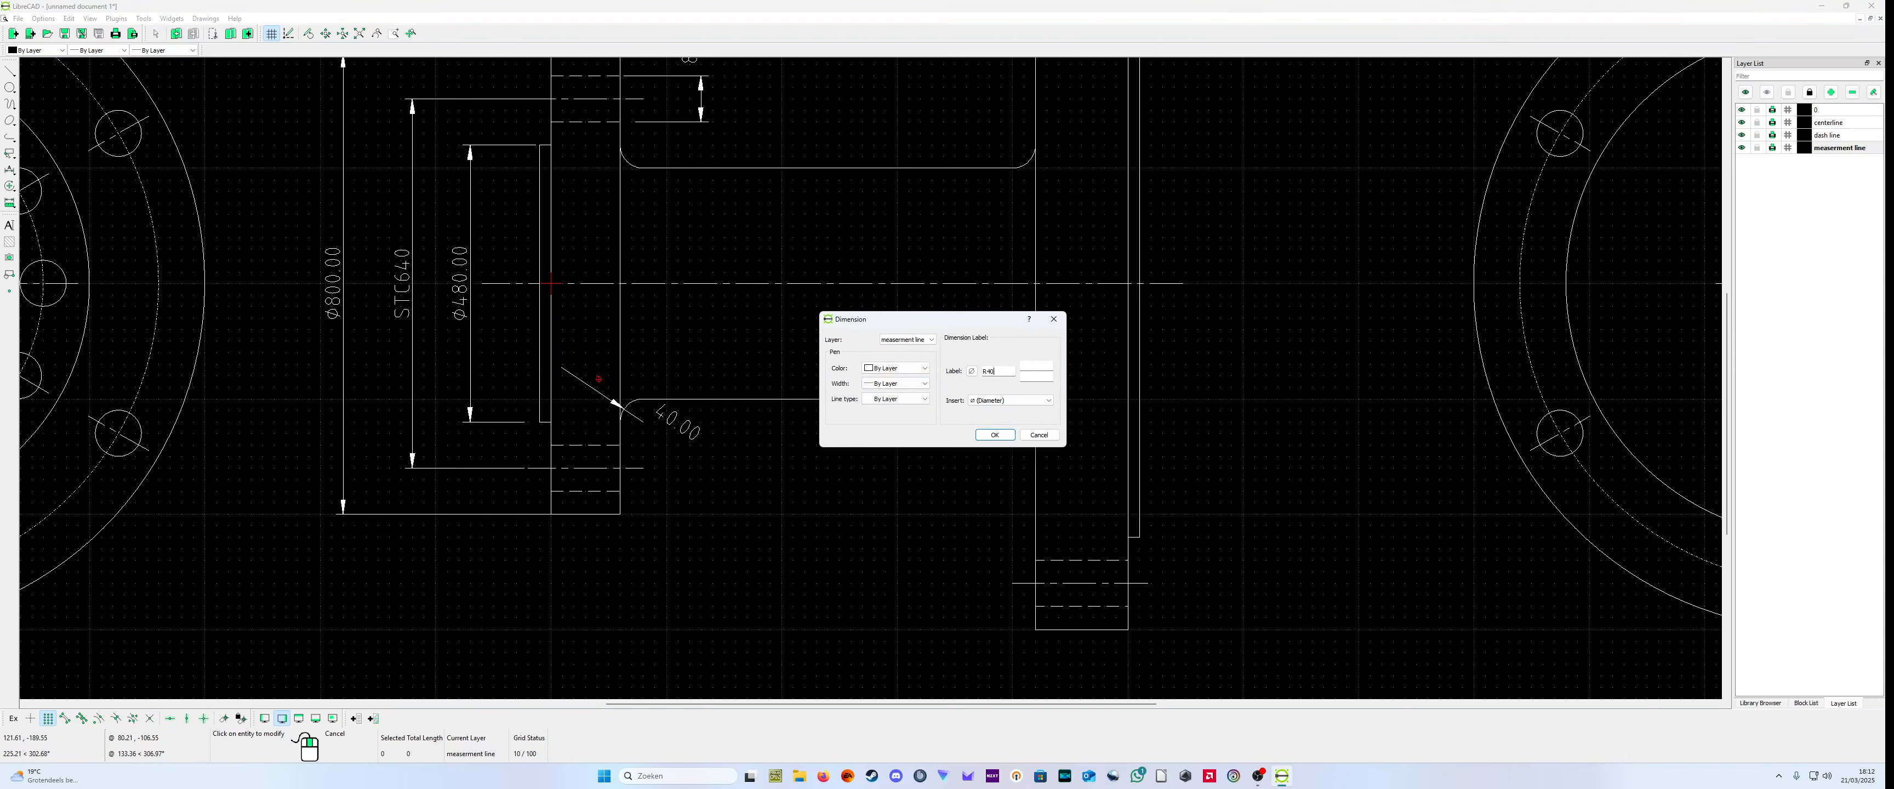
left_click(994, 434)
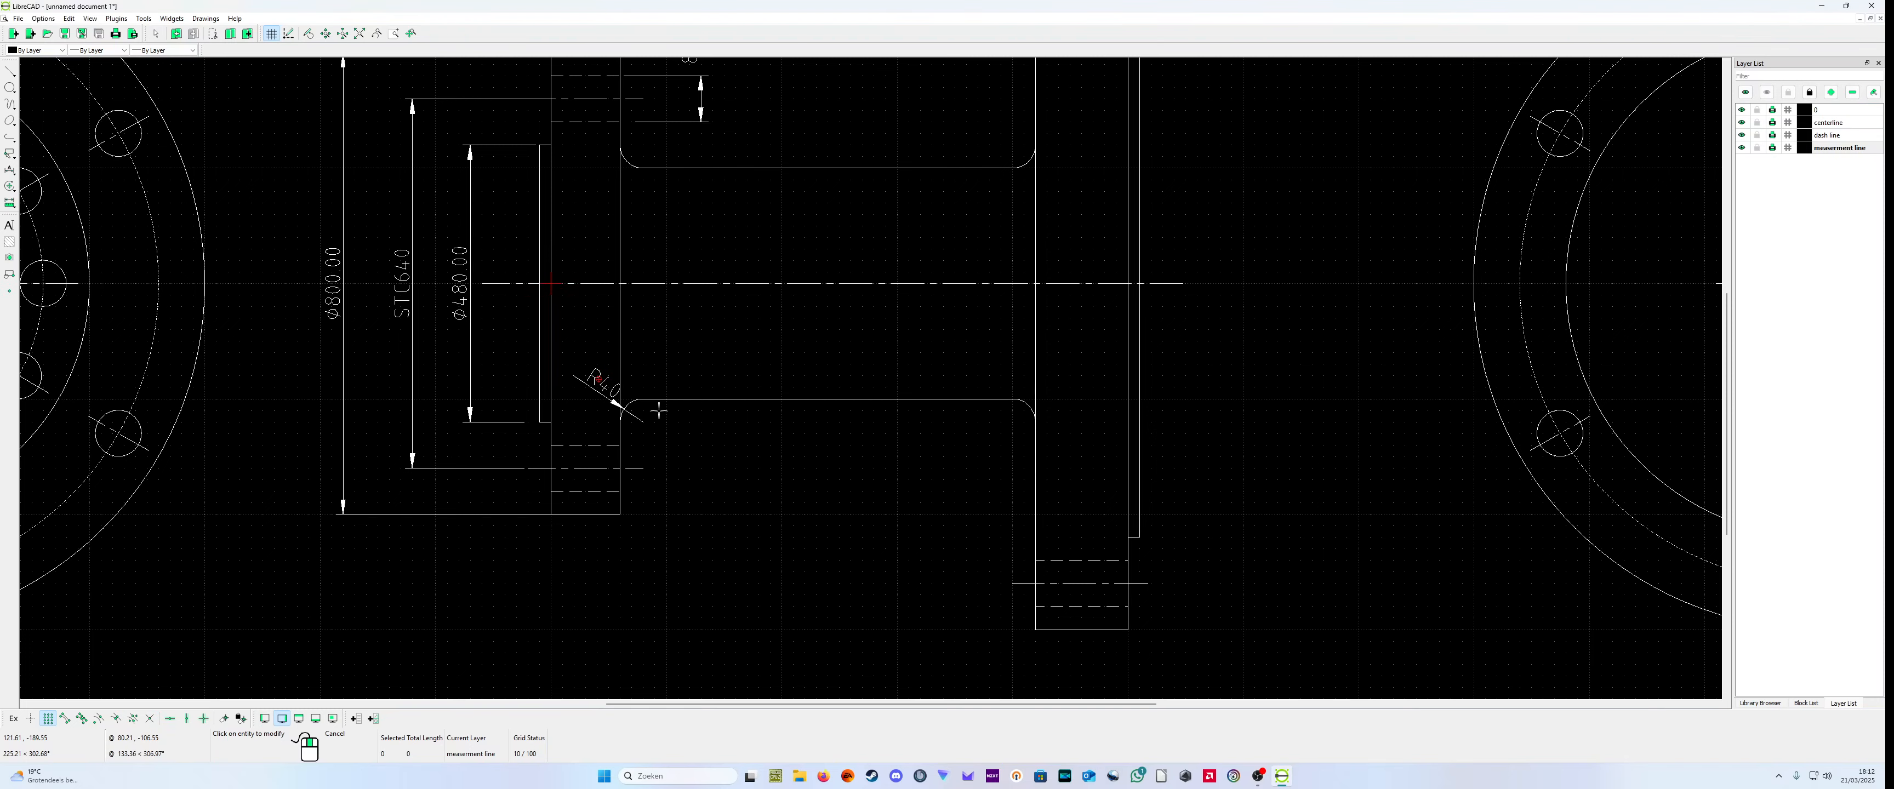
scroll(684, 367, "up", 3)
scroll(661, 390, "down", 2)
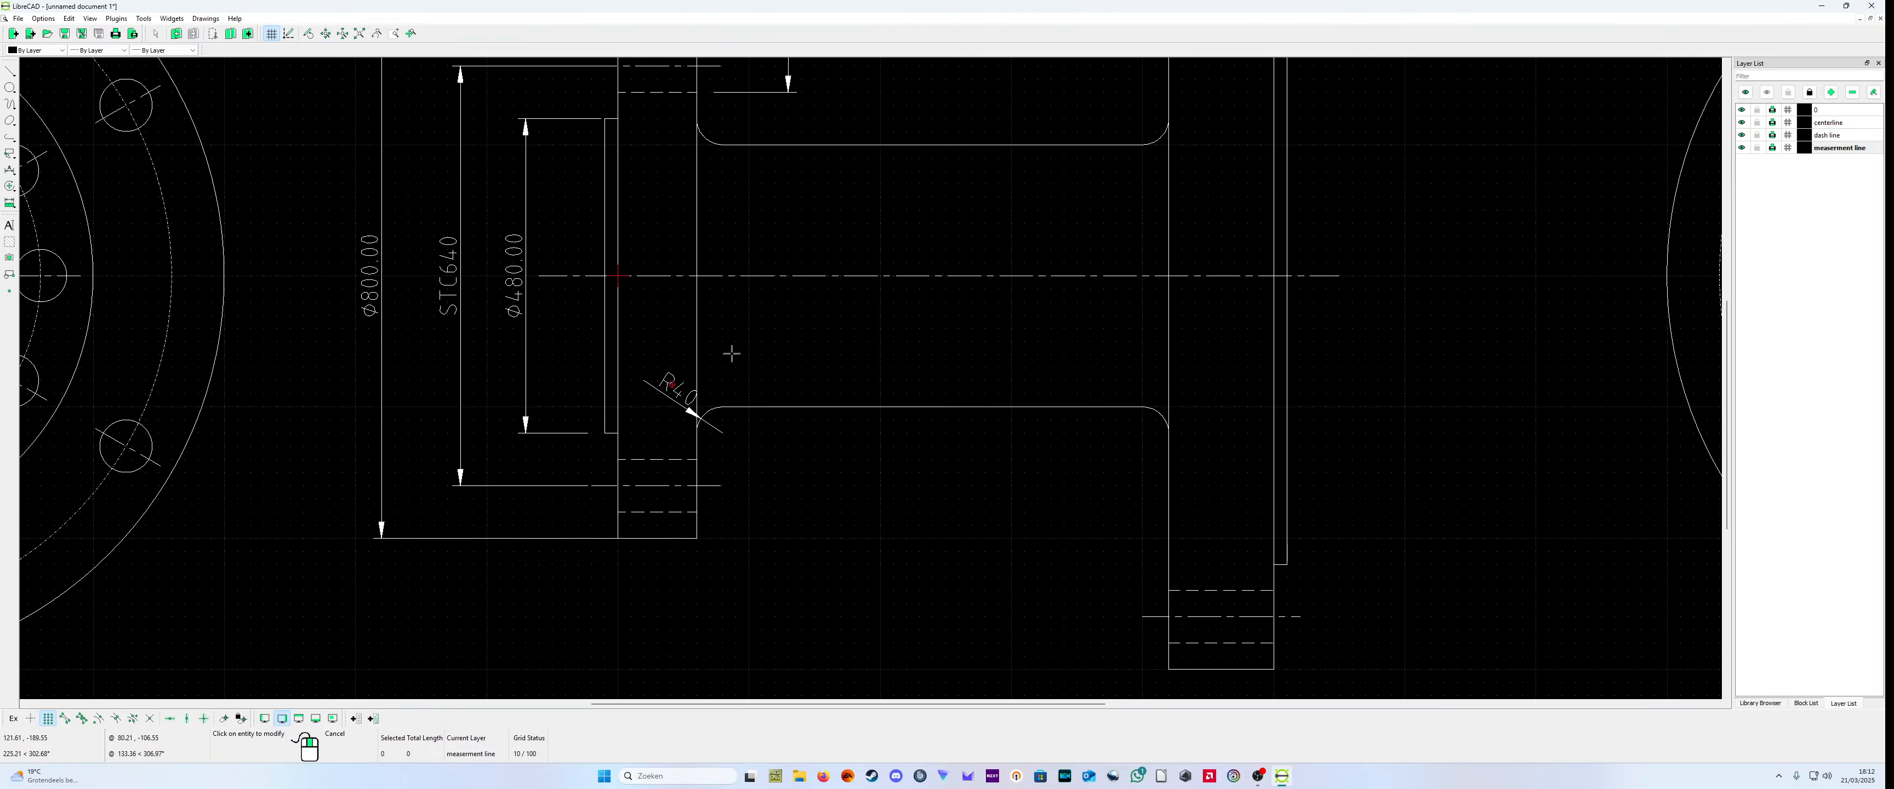
scroll(829, 449, "down", 6)
scroll(831, 441, "up", 5)
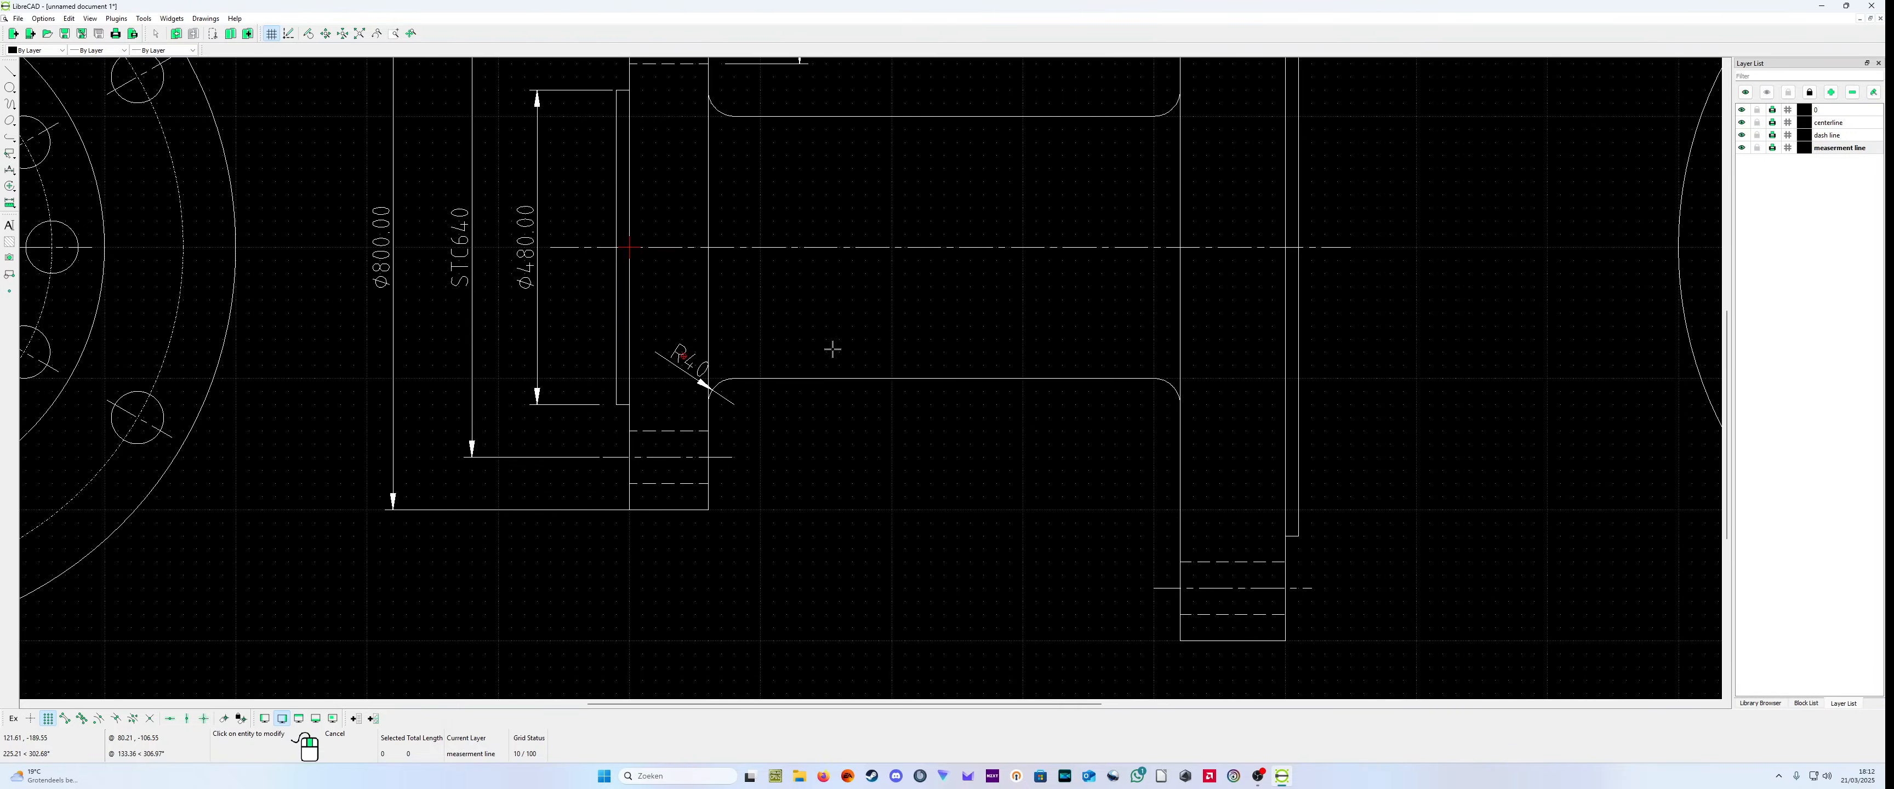
scroll(848, 470, "down", 2)
scroll(848, 470, "down", 2)
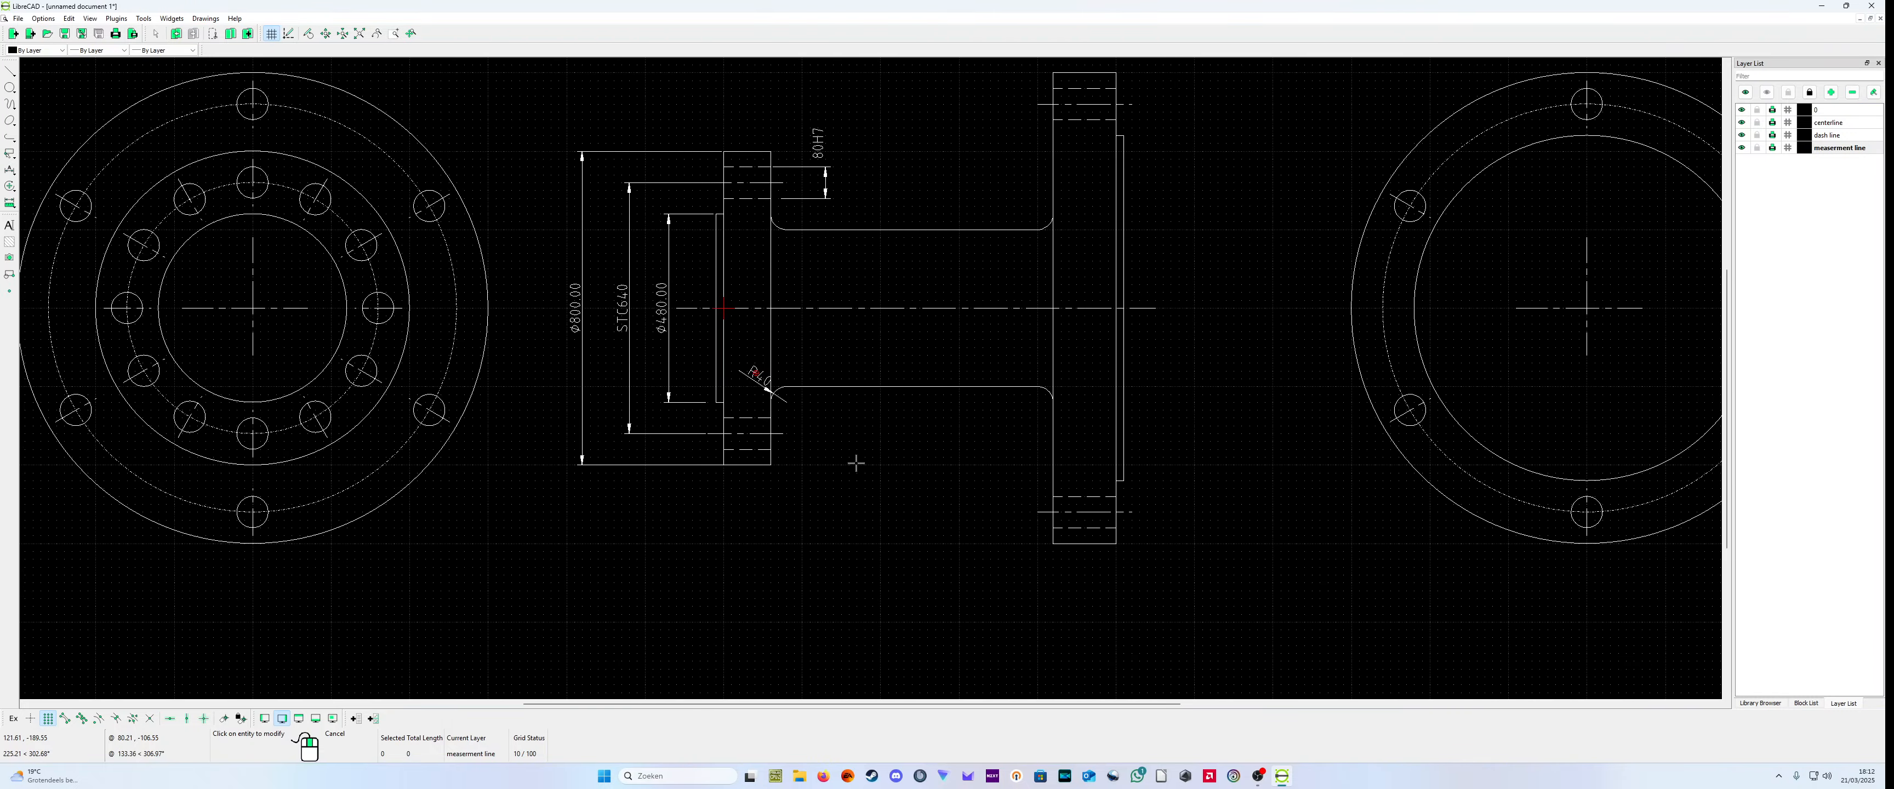
scroll(759, 369, "up", 4)
left_click(763, 409)
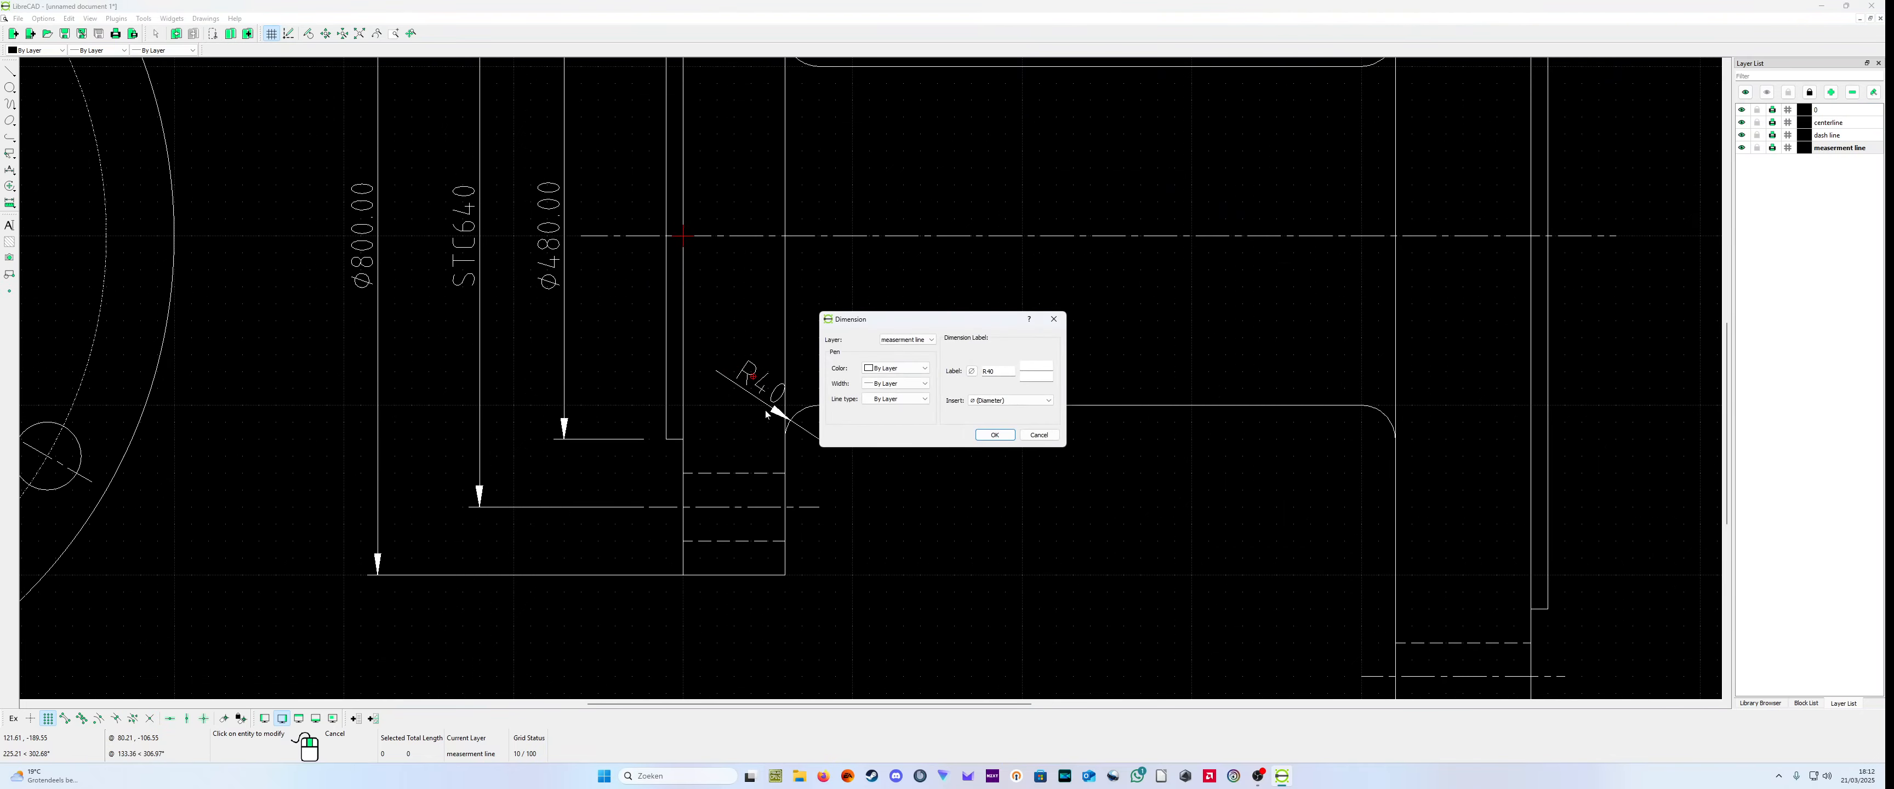
left_click(1053, 437)
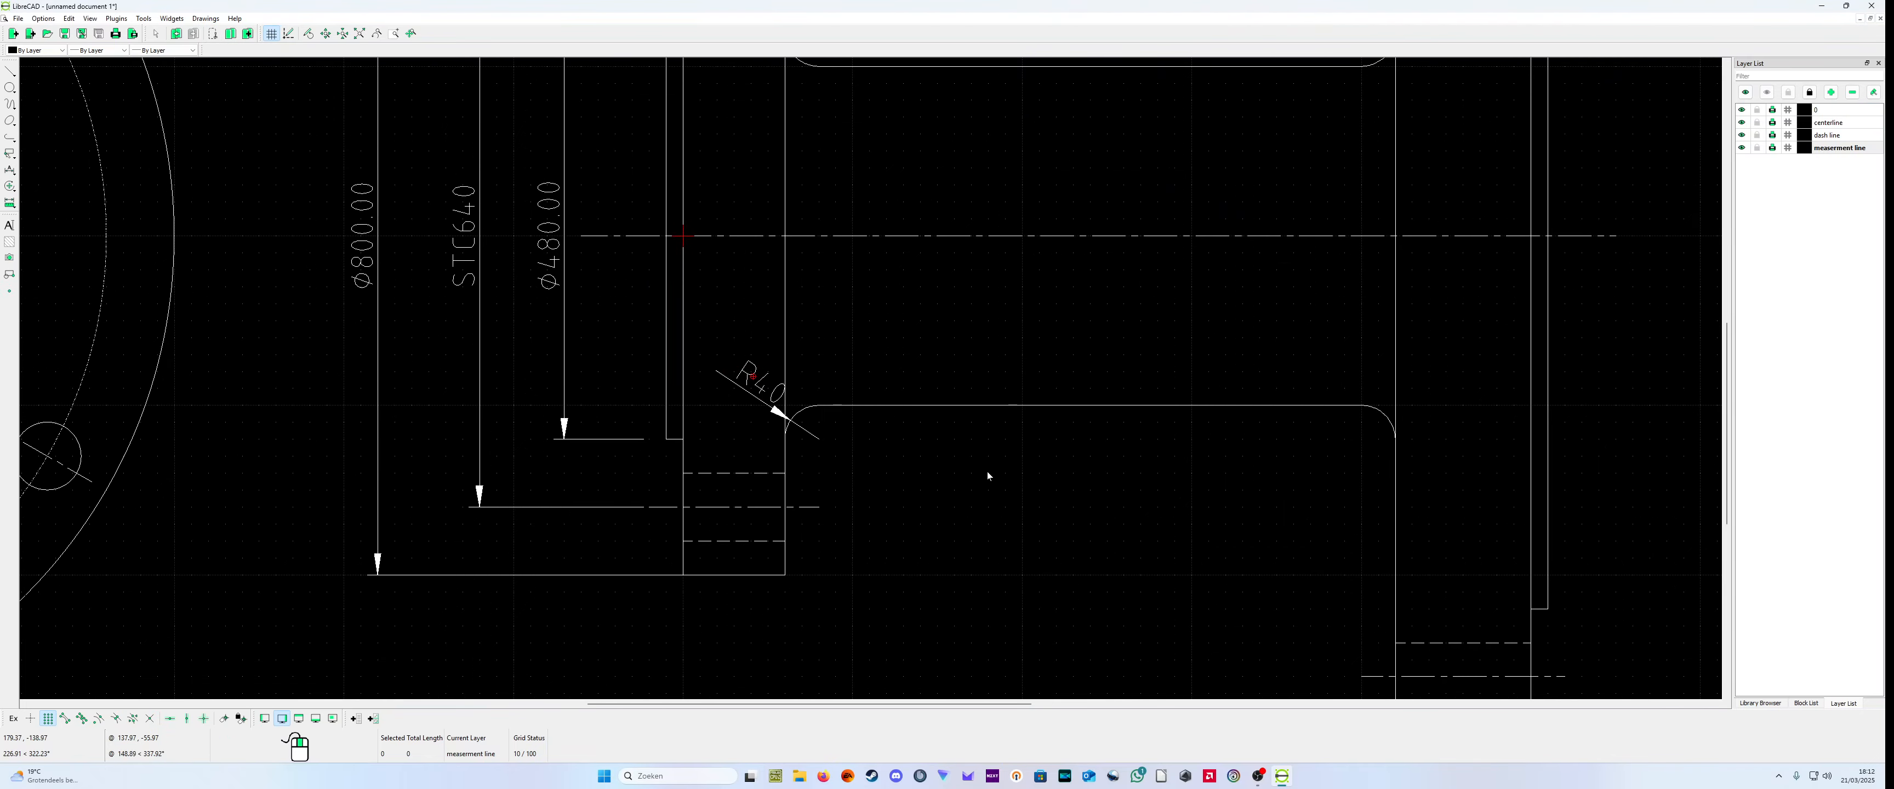
Step: Move the R40 label up and away from its dimension line so it stands clear of the arrow on the small flange
left_click(774, 388)
scroll(760, 384, "up", 5)
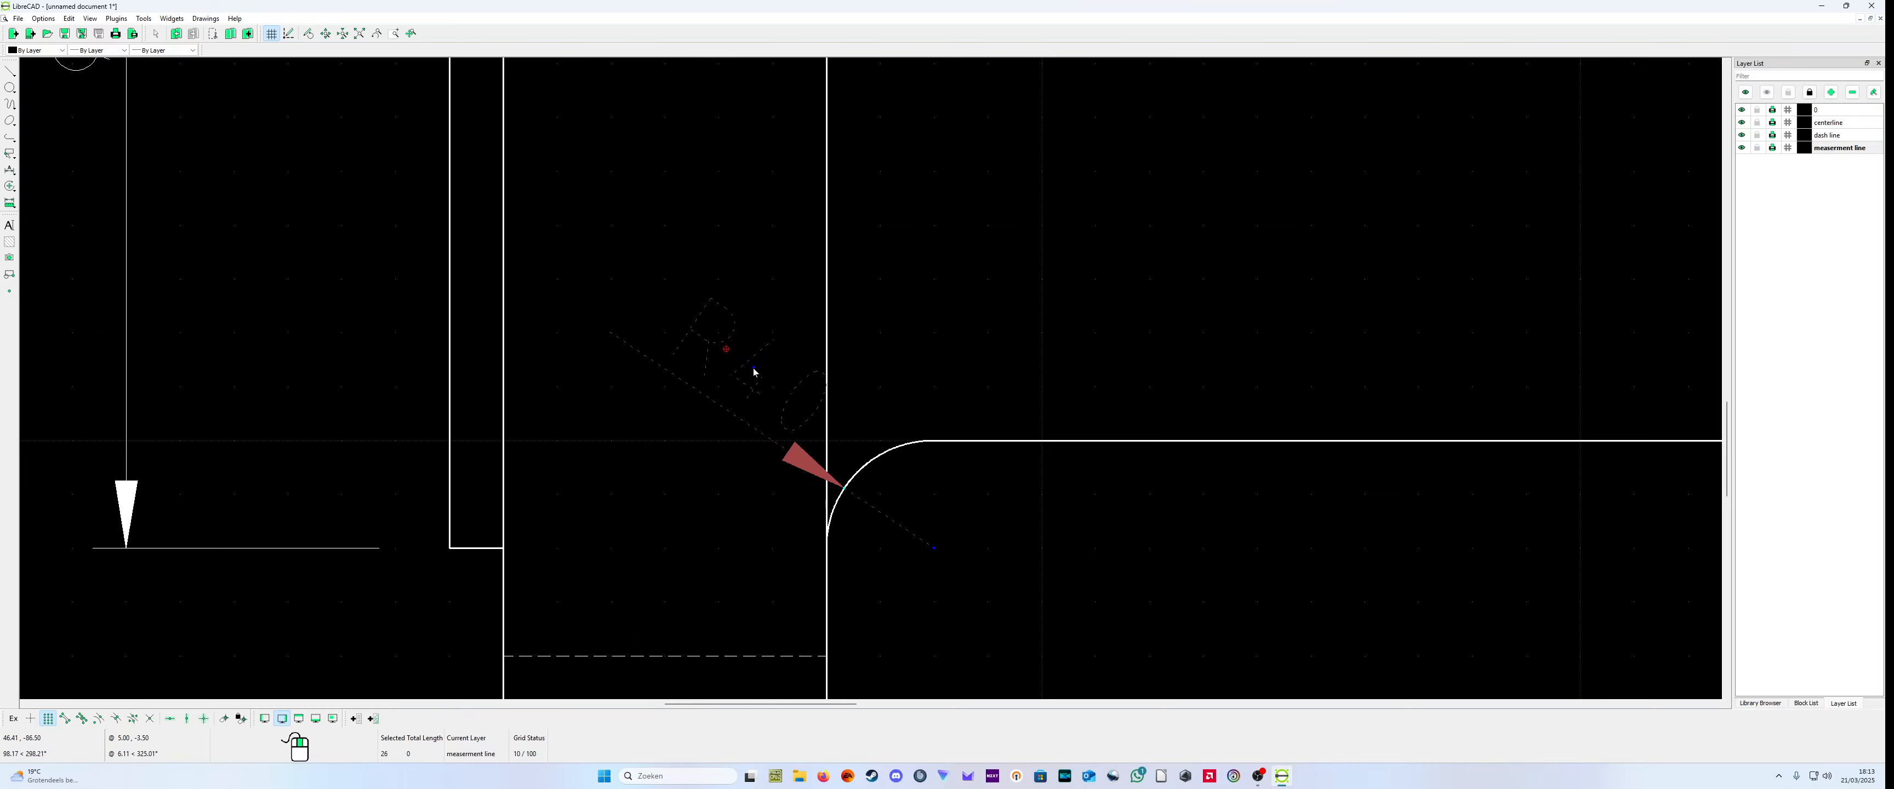
left_click_drag(753, 372, 675, 296)
scroll(813, 428, "down", 2)
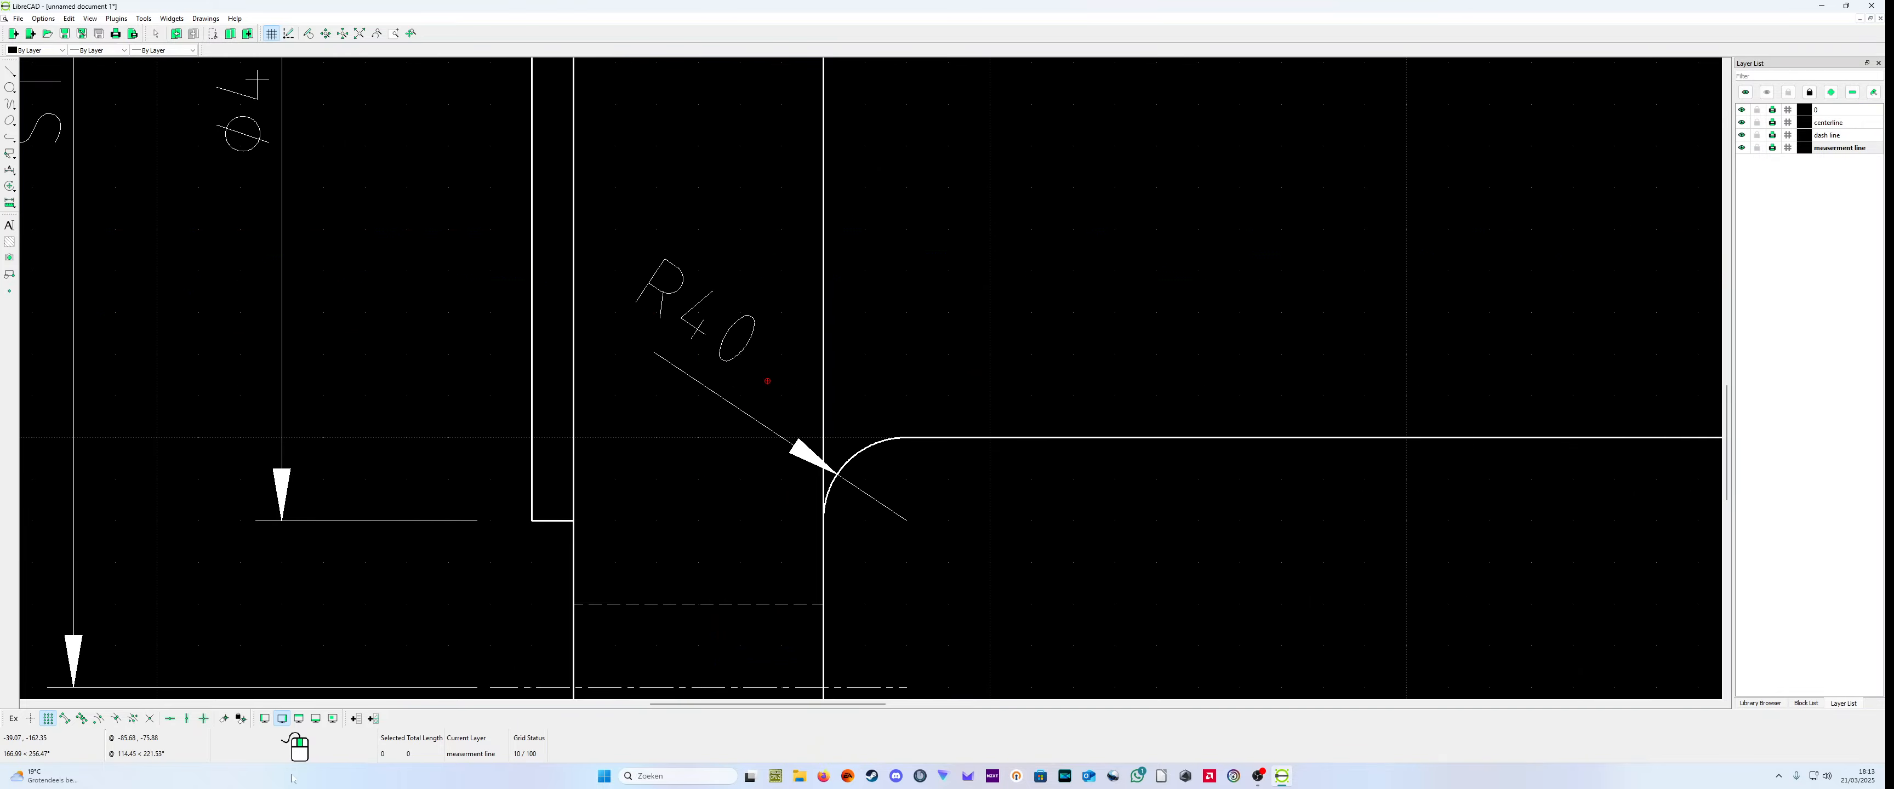
scroll(809, 463, "down", 4)
scroll(919, 470, "down", 2)
scroll(955, 448, "down", 3)
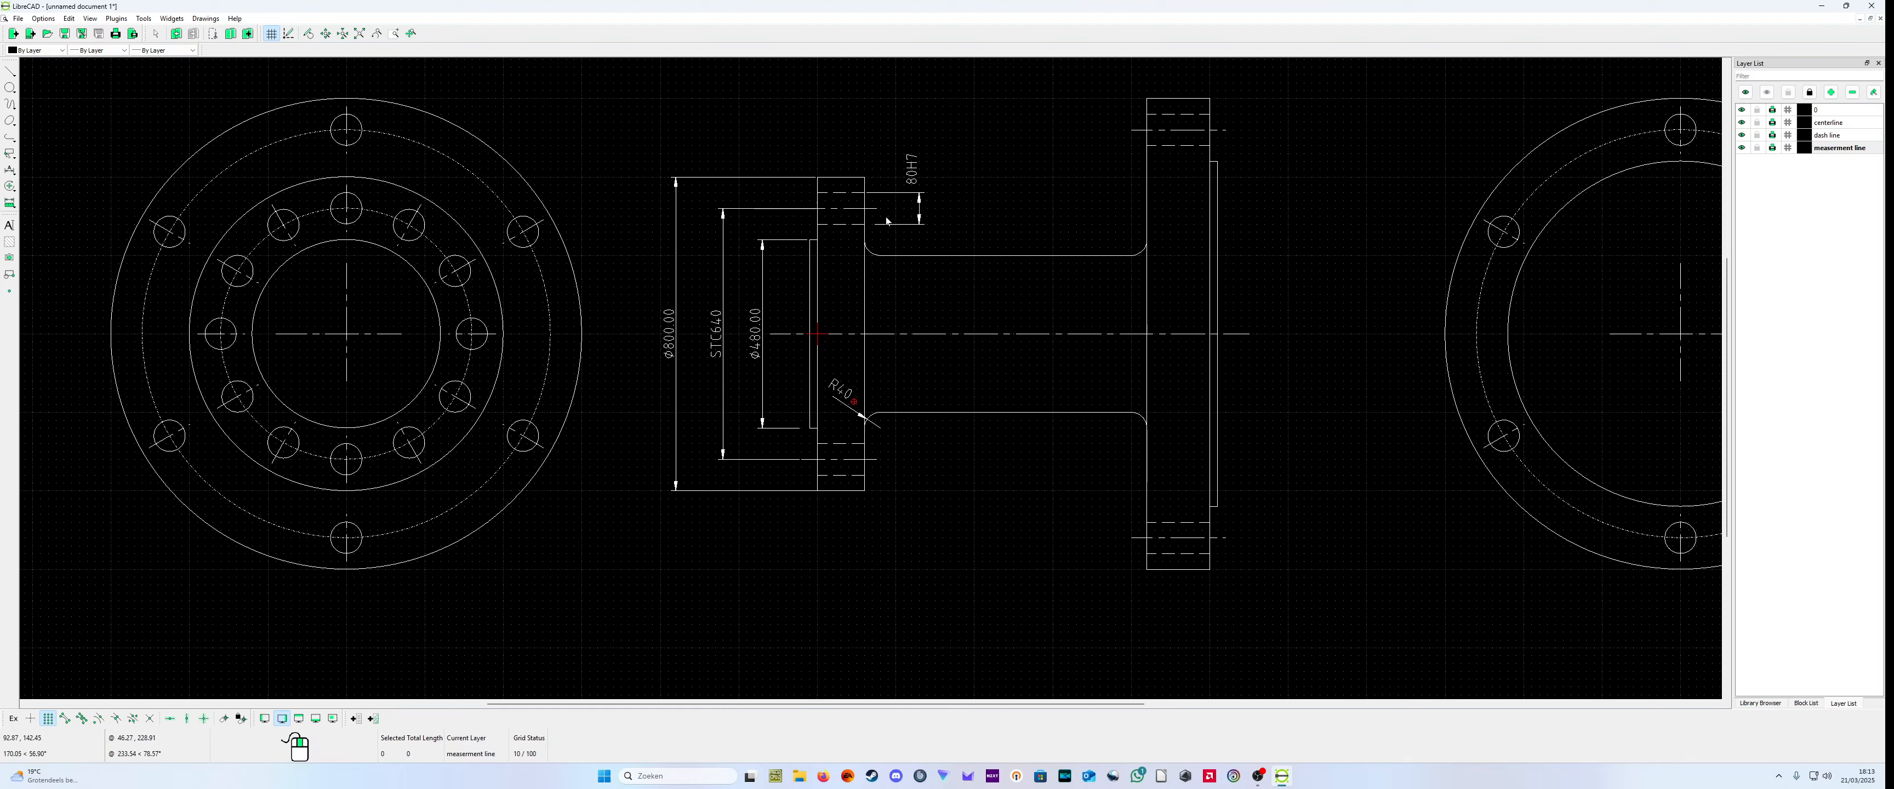
Step: Add a horizontal dimension for the thickness of the small flange's raised face, with its dimension line above the flange
scroll(858, 479, "up", 1)
scroll(246, 503, "down", 1)
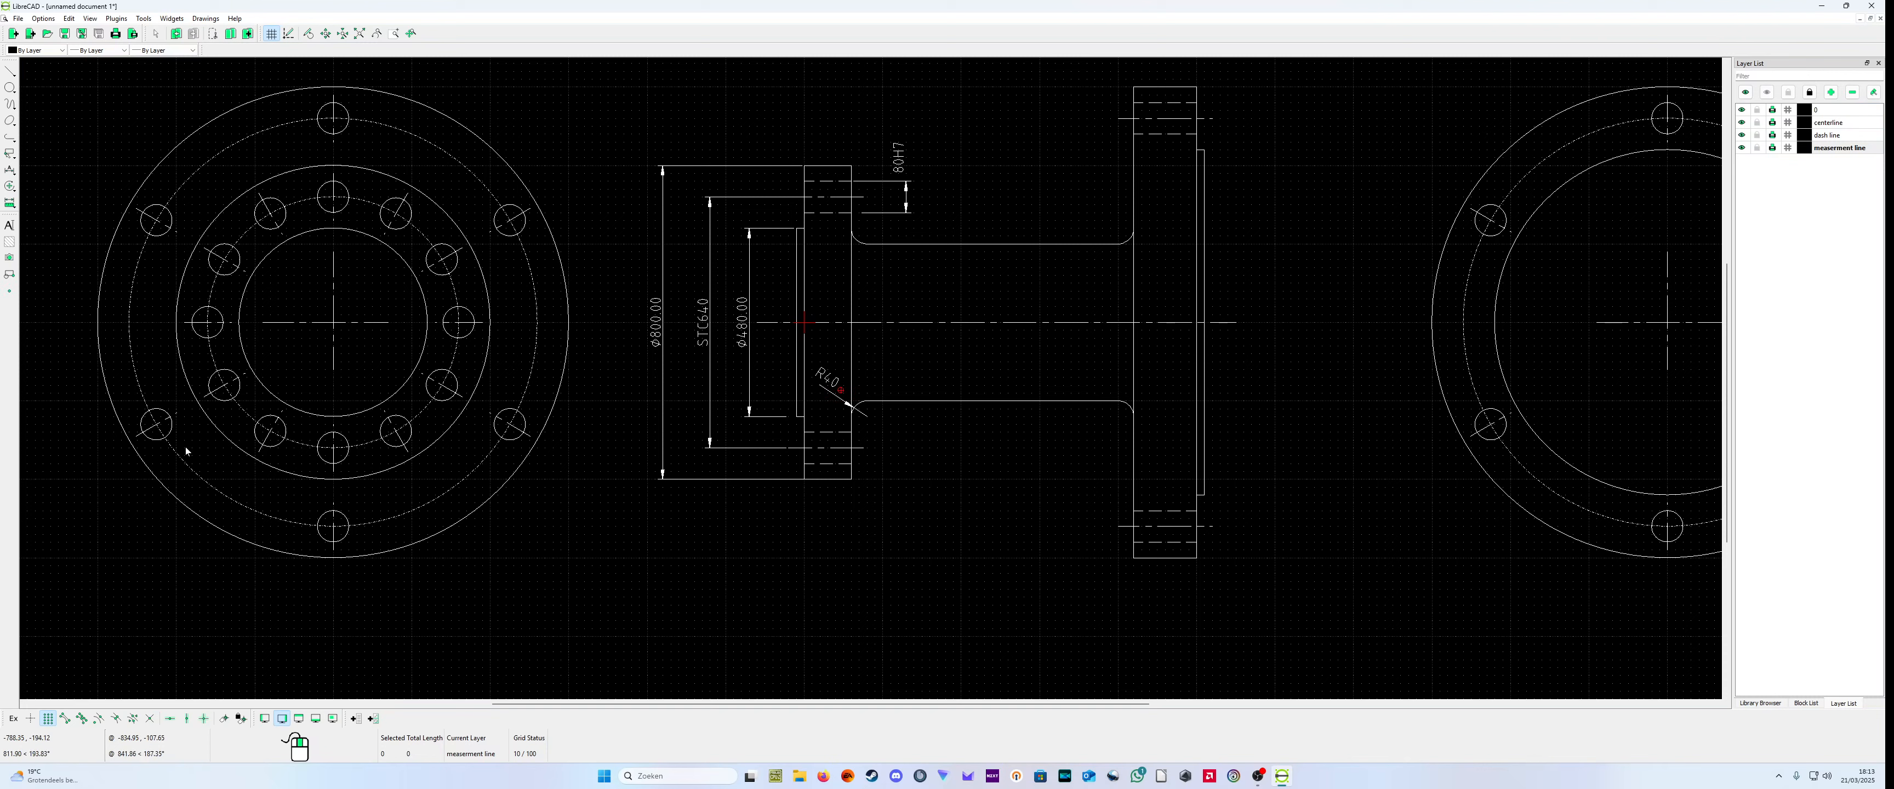
left_click(11, 155)
left_click(11, 170)
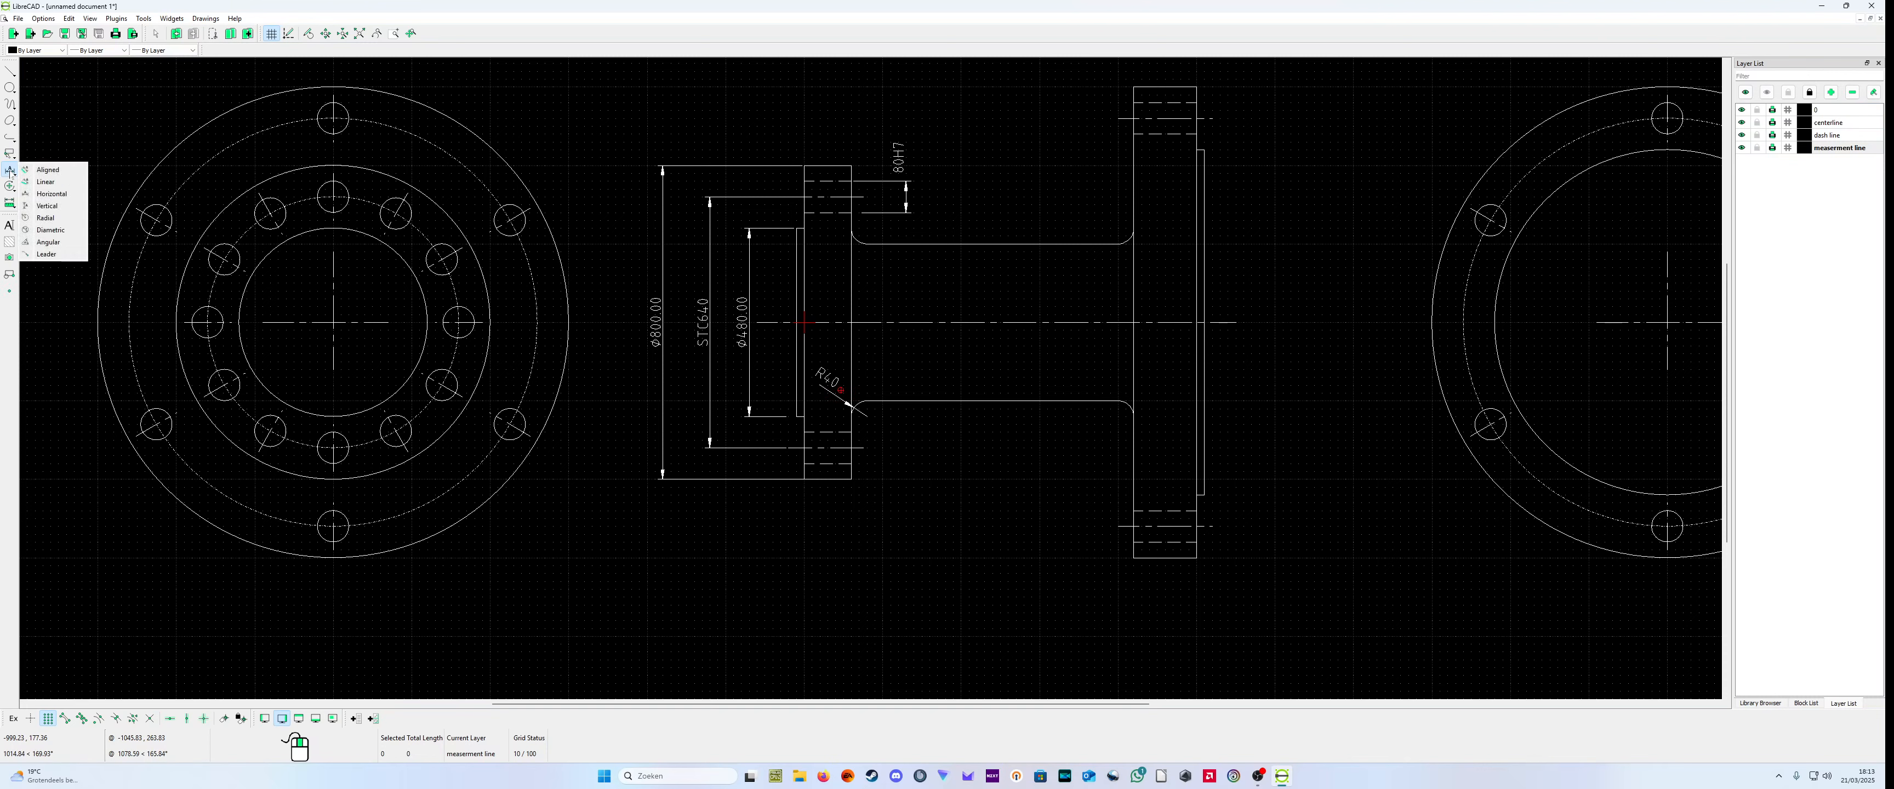
left_click(52, 193)
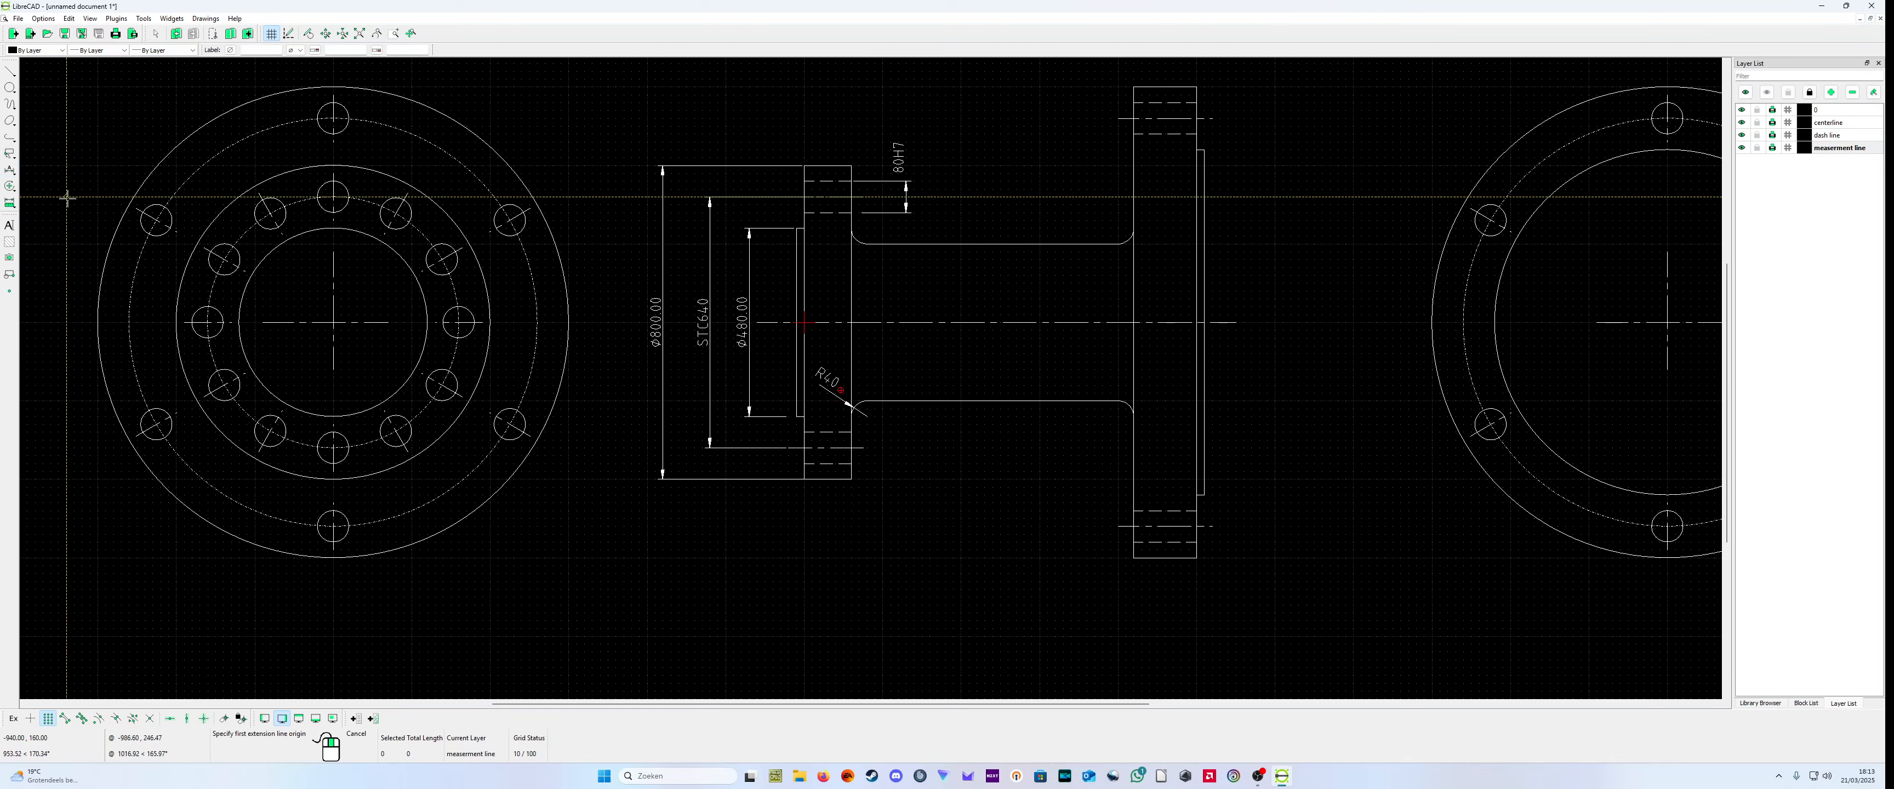
scroll(829, 179, "up", 4)
left_click(747, 304)
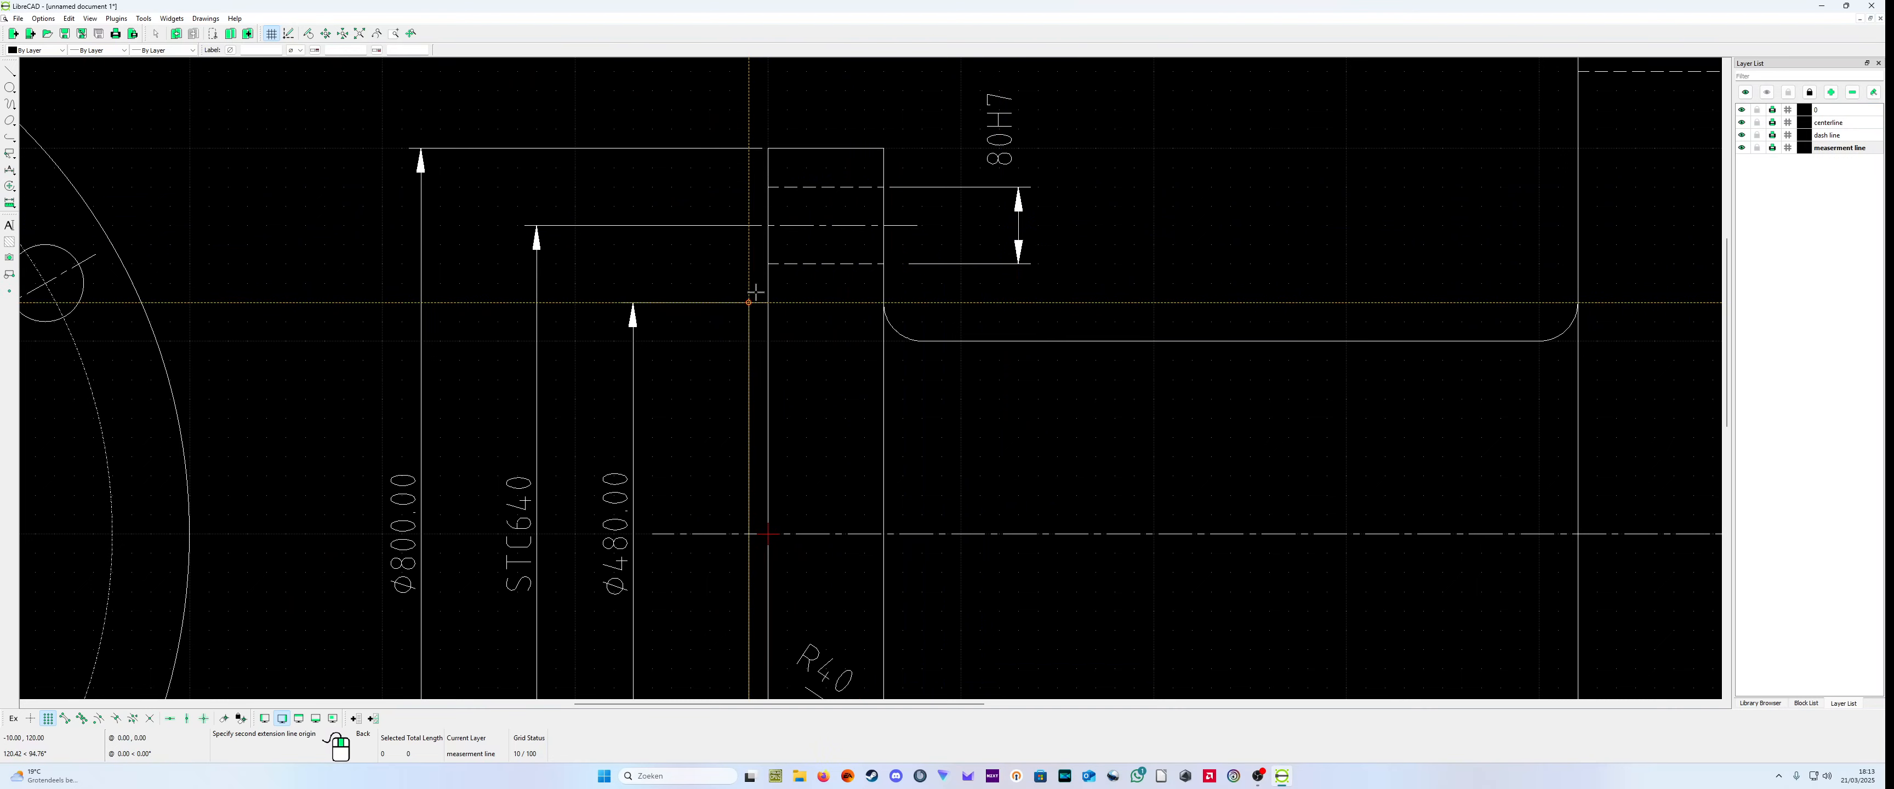
left_click(768, 147)
scroll(761, 120, "down", 1)
scroll(761, 122, "down", 2)
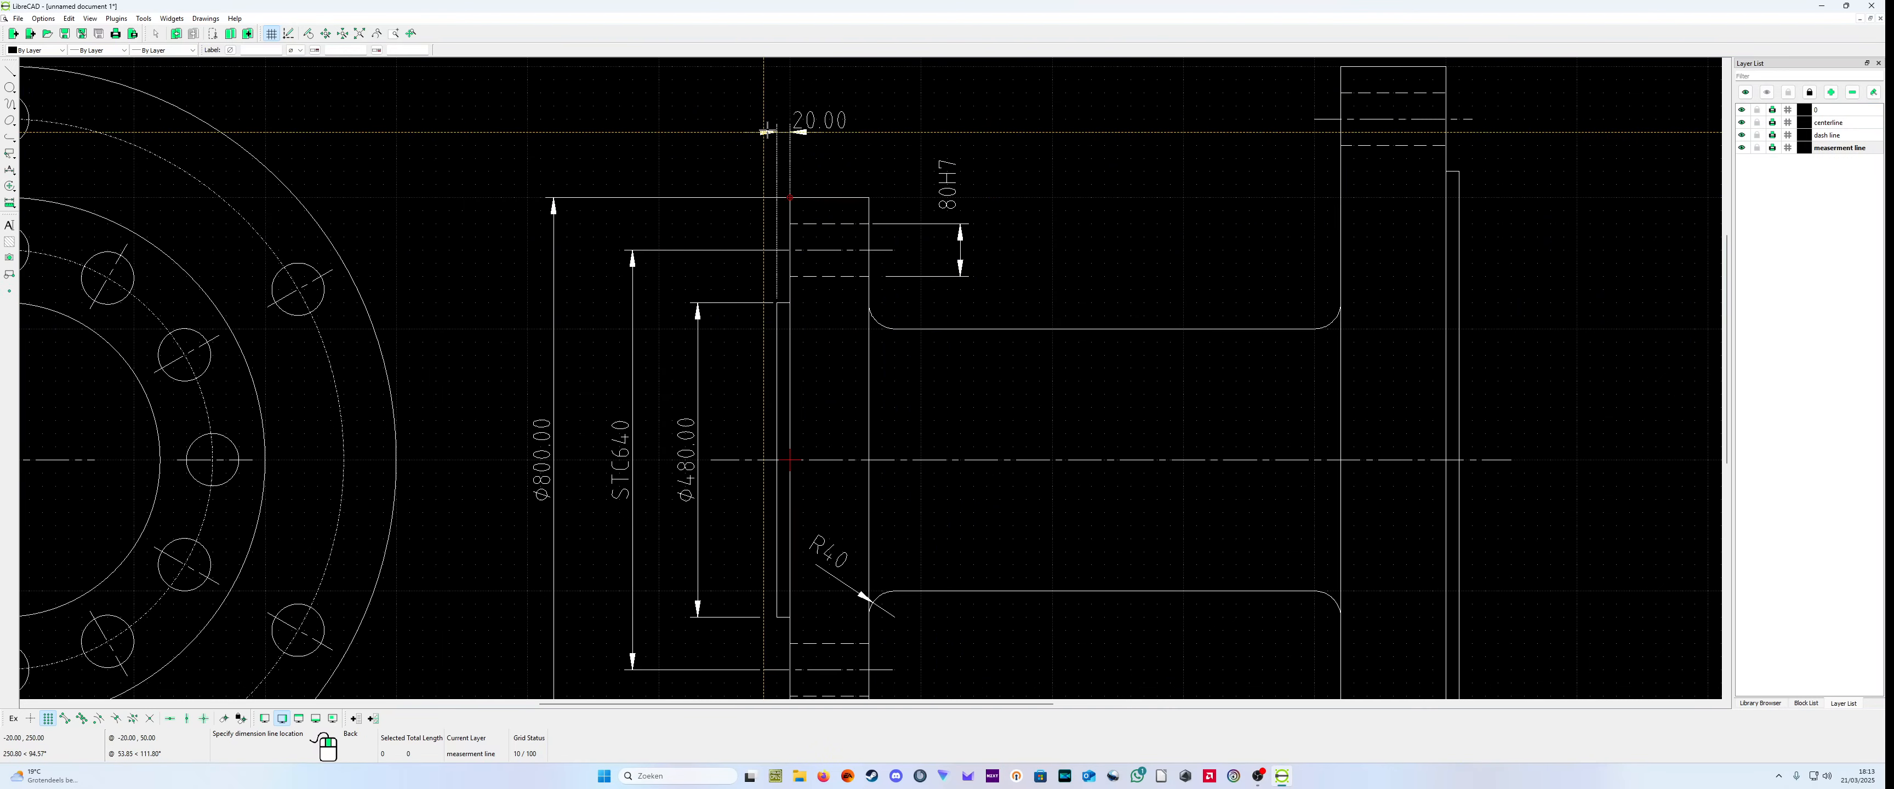
left_click(772, 133)
right_click(775, 136)
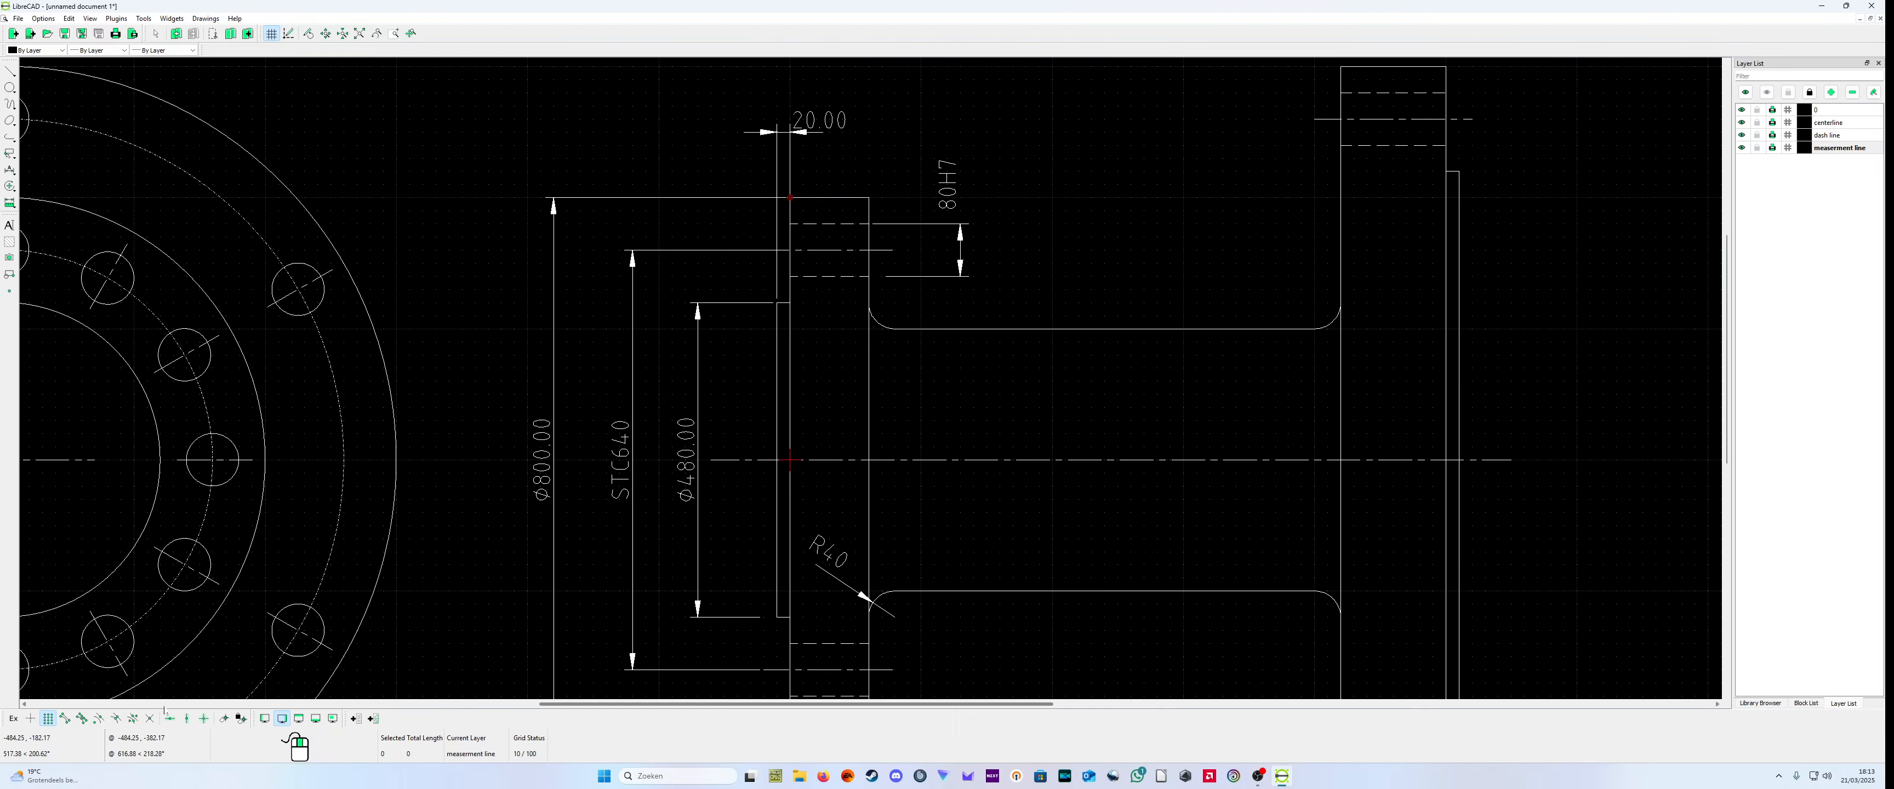
Step: Add a horizontal dimension from the raised face to the back of the small flange, placed above the raised face's thickness dimension
left_click(11, 175)
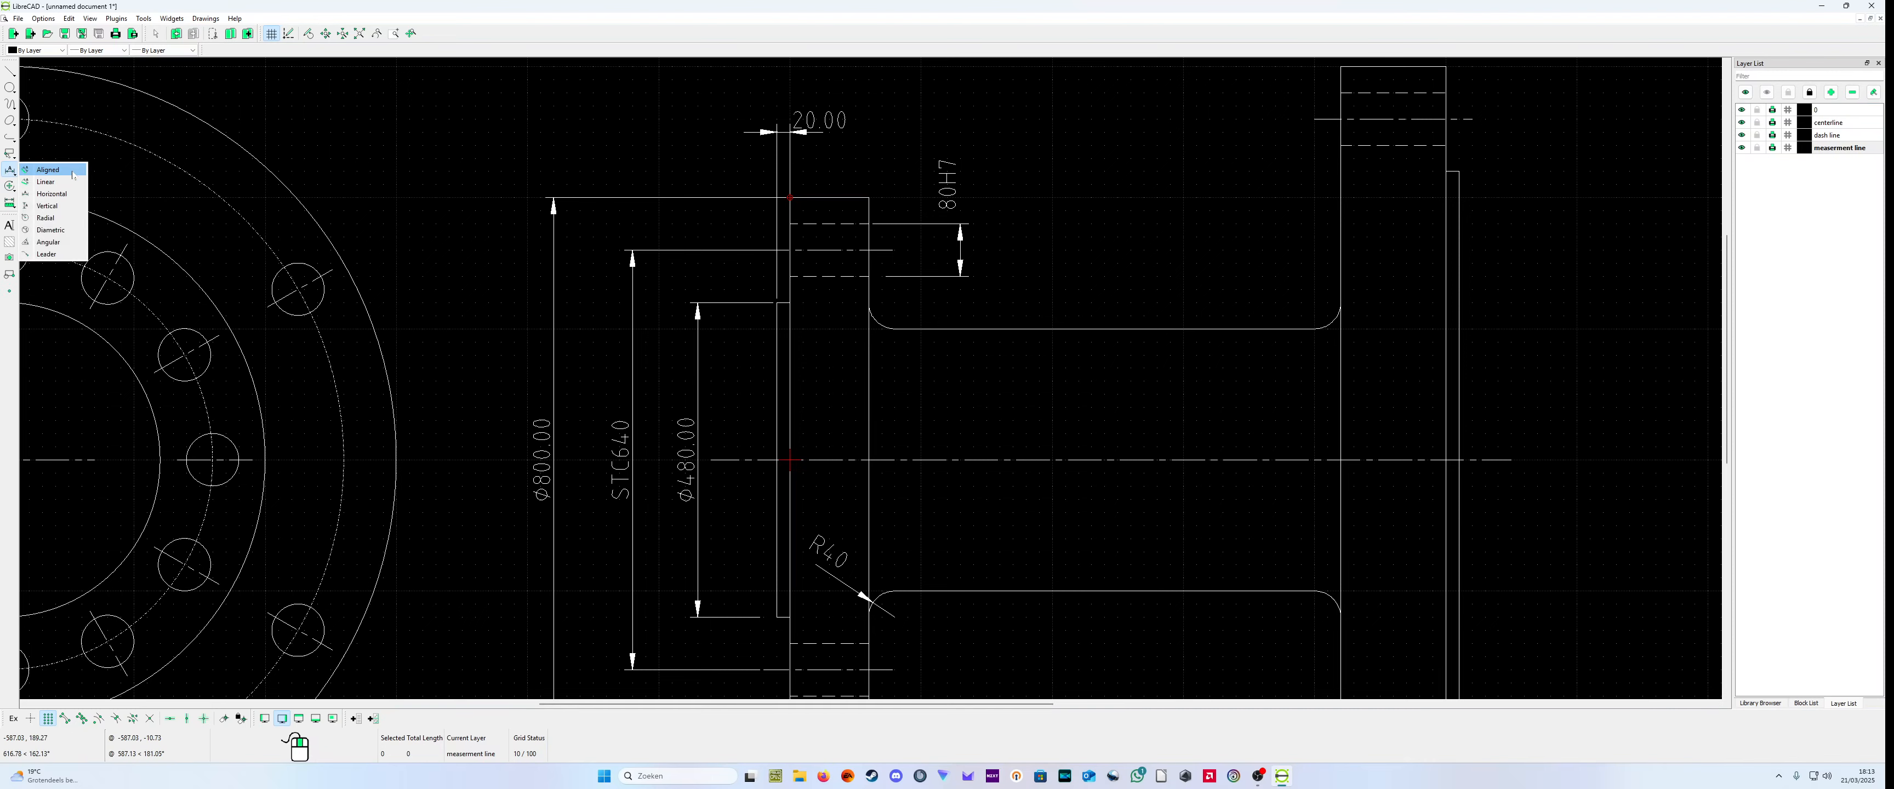
left_click(44, 193)
left_click(777, 302)
left_click(869, 198)
scroll(880, 105, "down", 5)
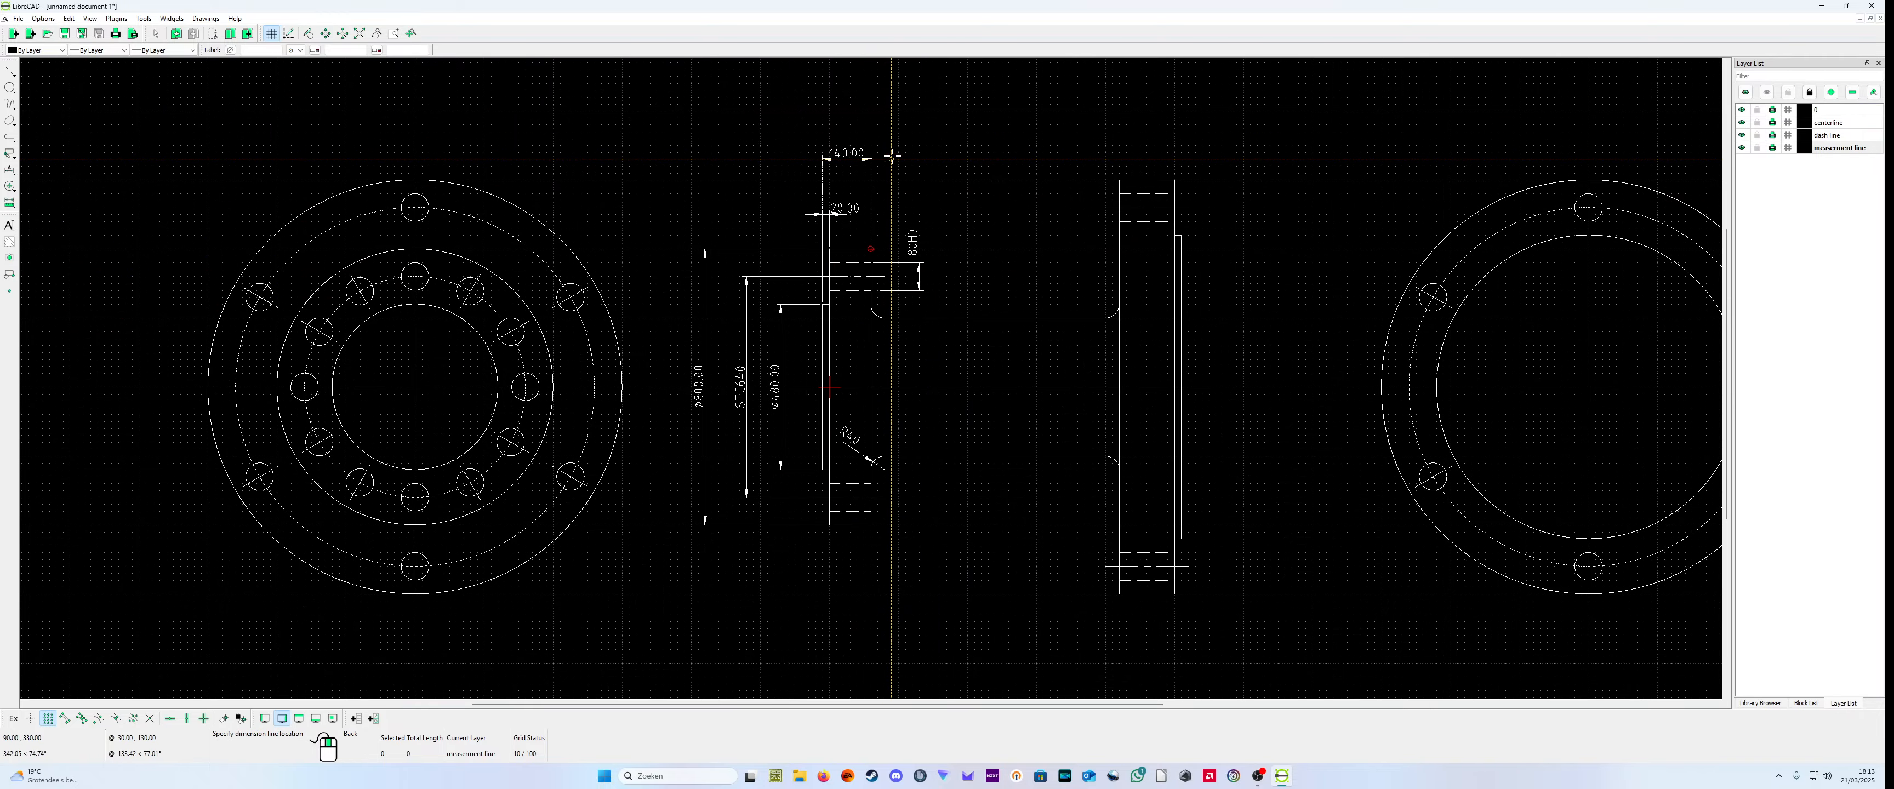
left_click(884, 158)
right_click(884, 157)
scroll(991, 389, "down", 1)
scroll(991, 385, "up", 3)
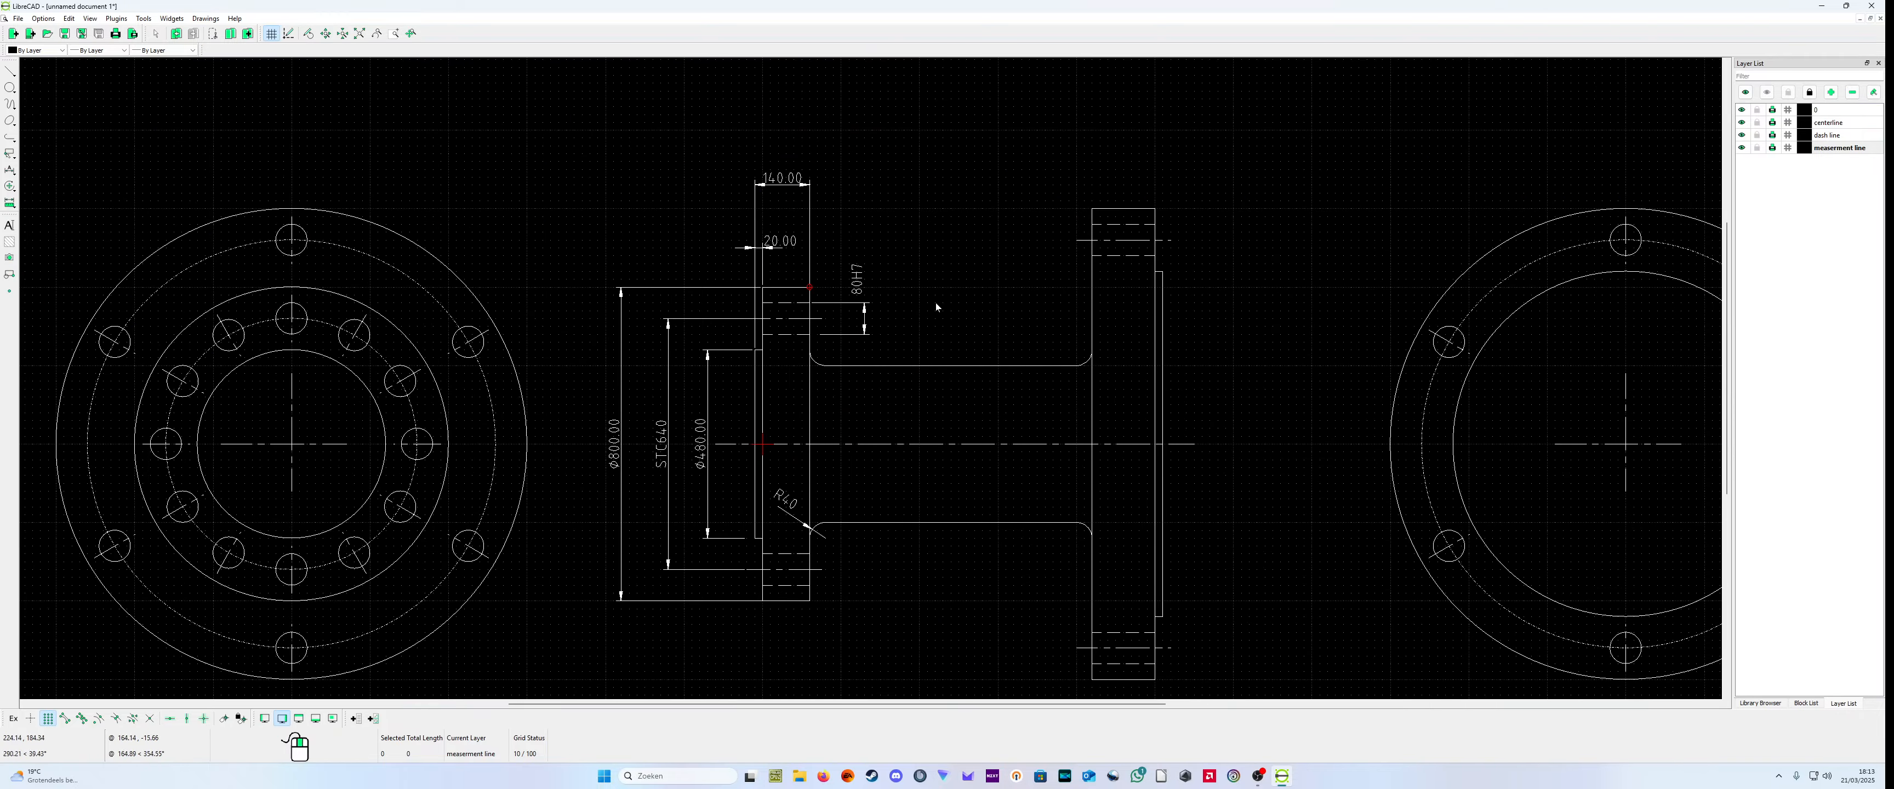
scroll(923, 316, "down", 1)
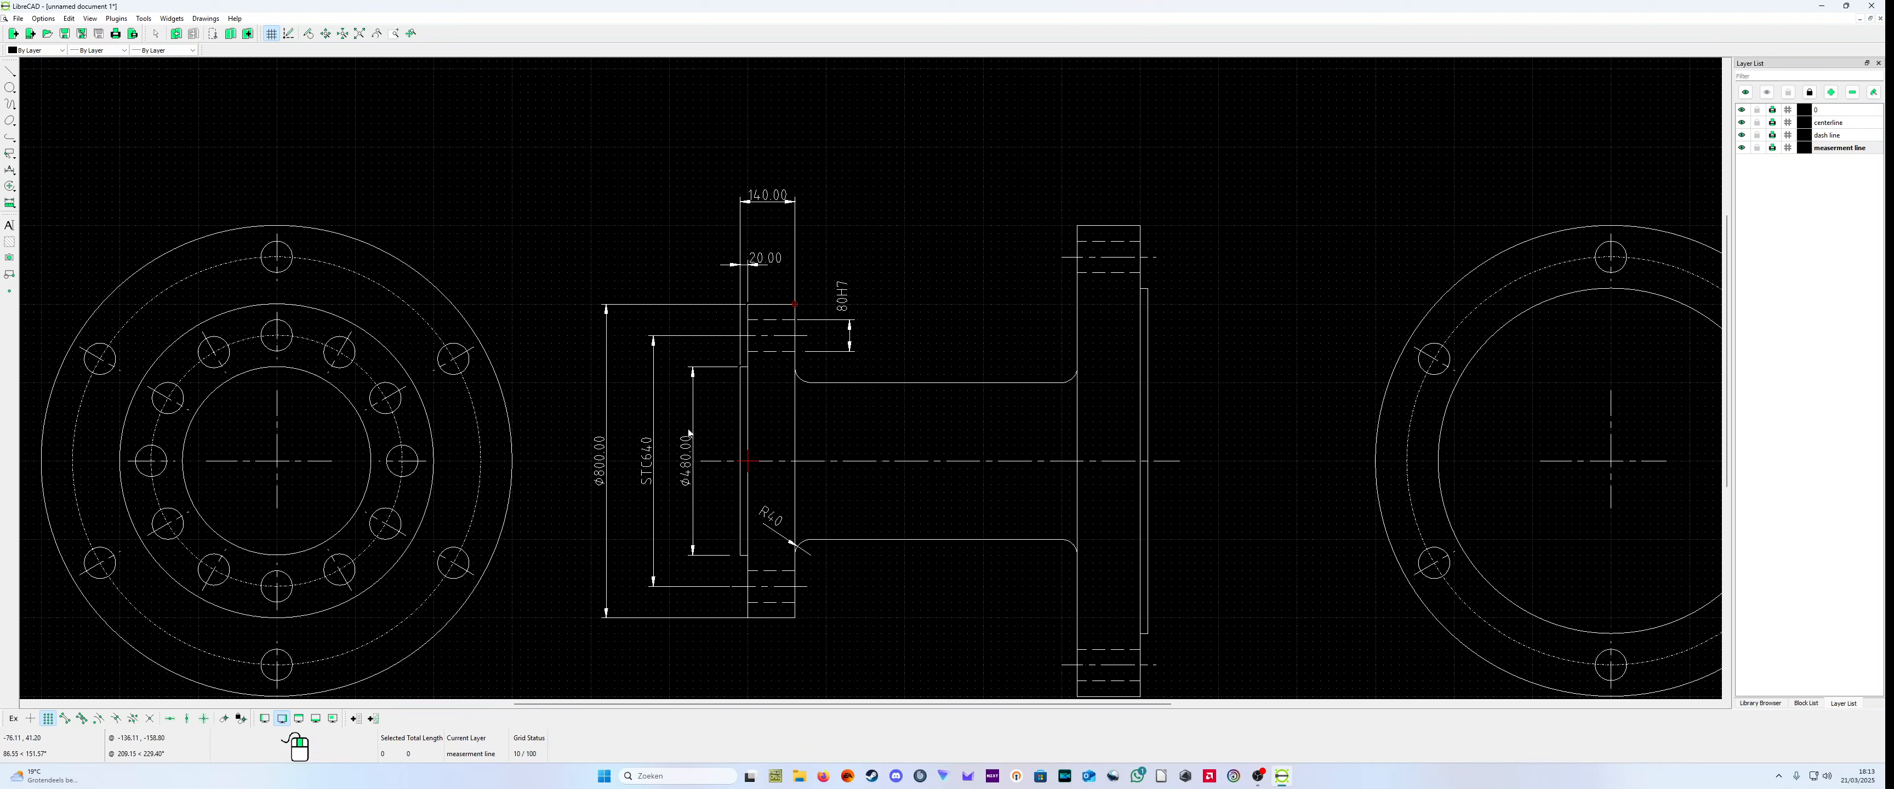
Step: Set the label of the raised face's diameter dimension to Ø480 with stacked upper and lower tolerances
right_click(714, 492)
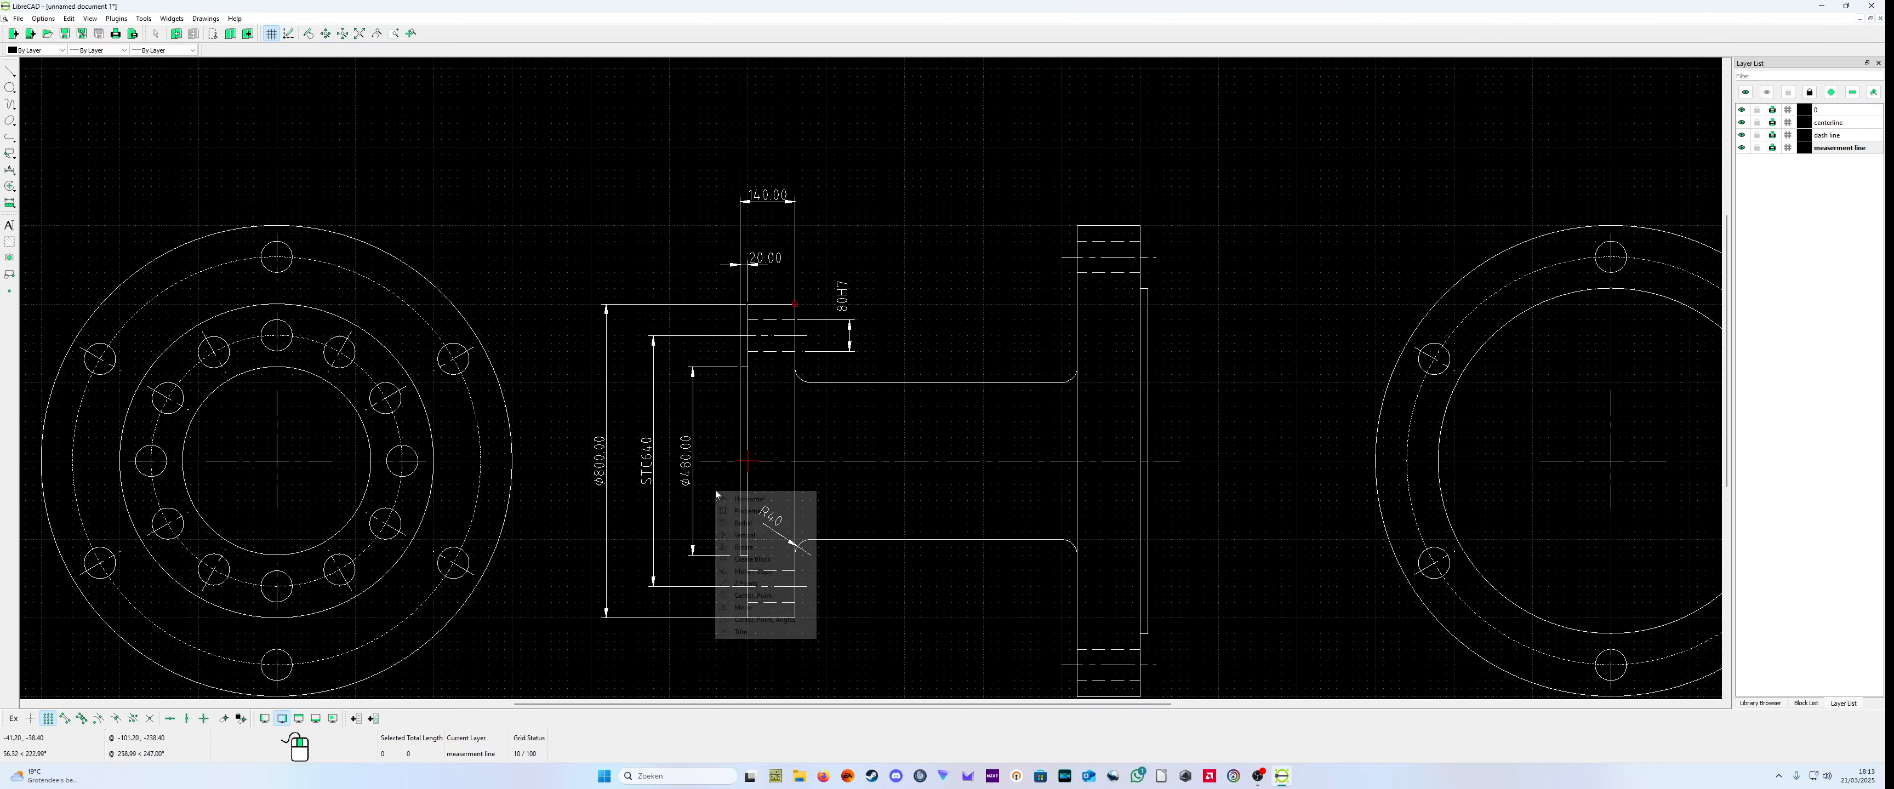
left_click(746, 513)
left_click(691, 477)
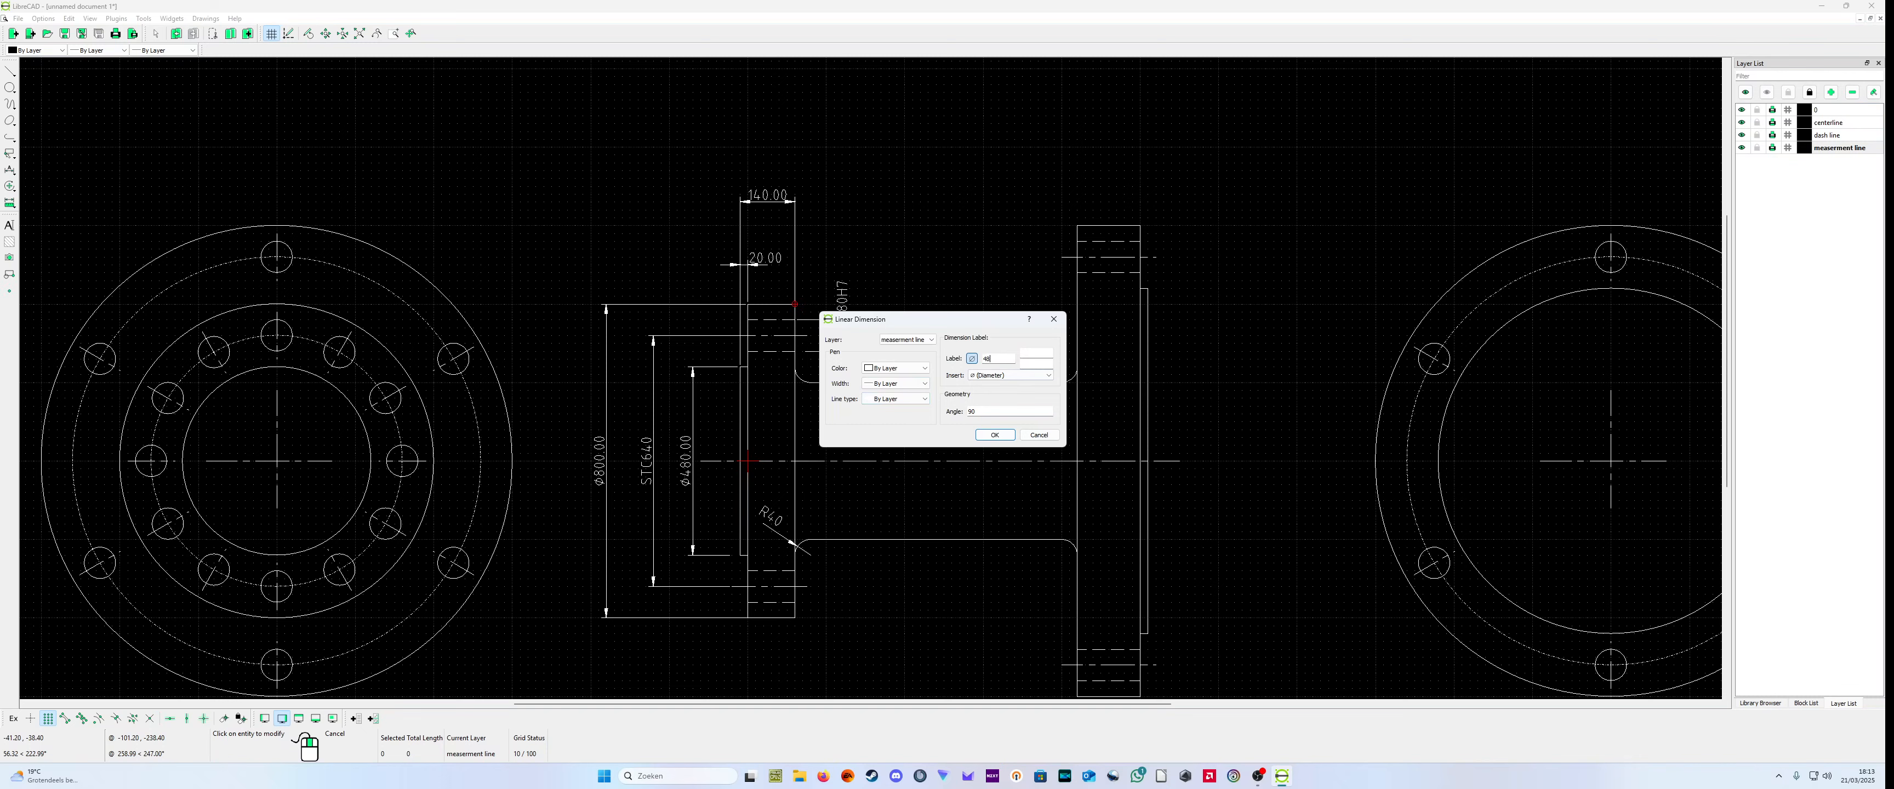
left_click(1022, 363)
left_click(995, 434)
scroll(704, 467, "up", 5)
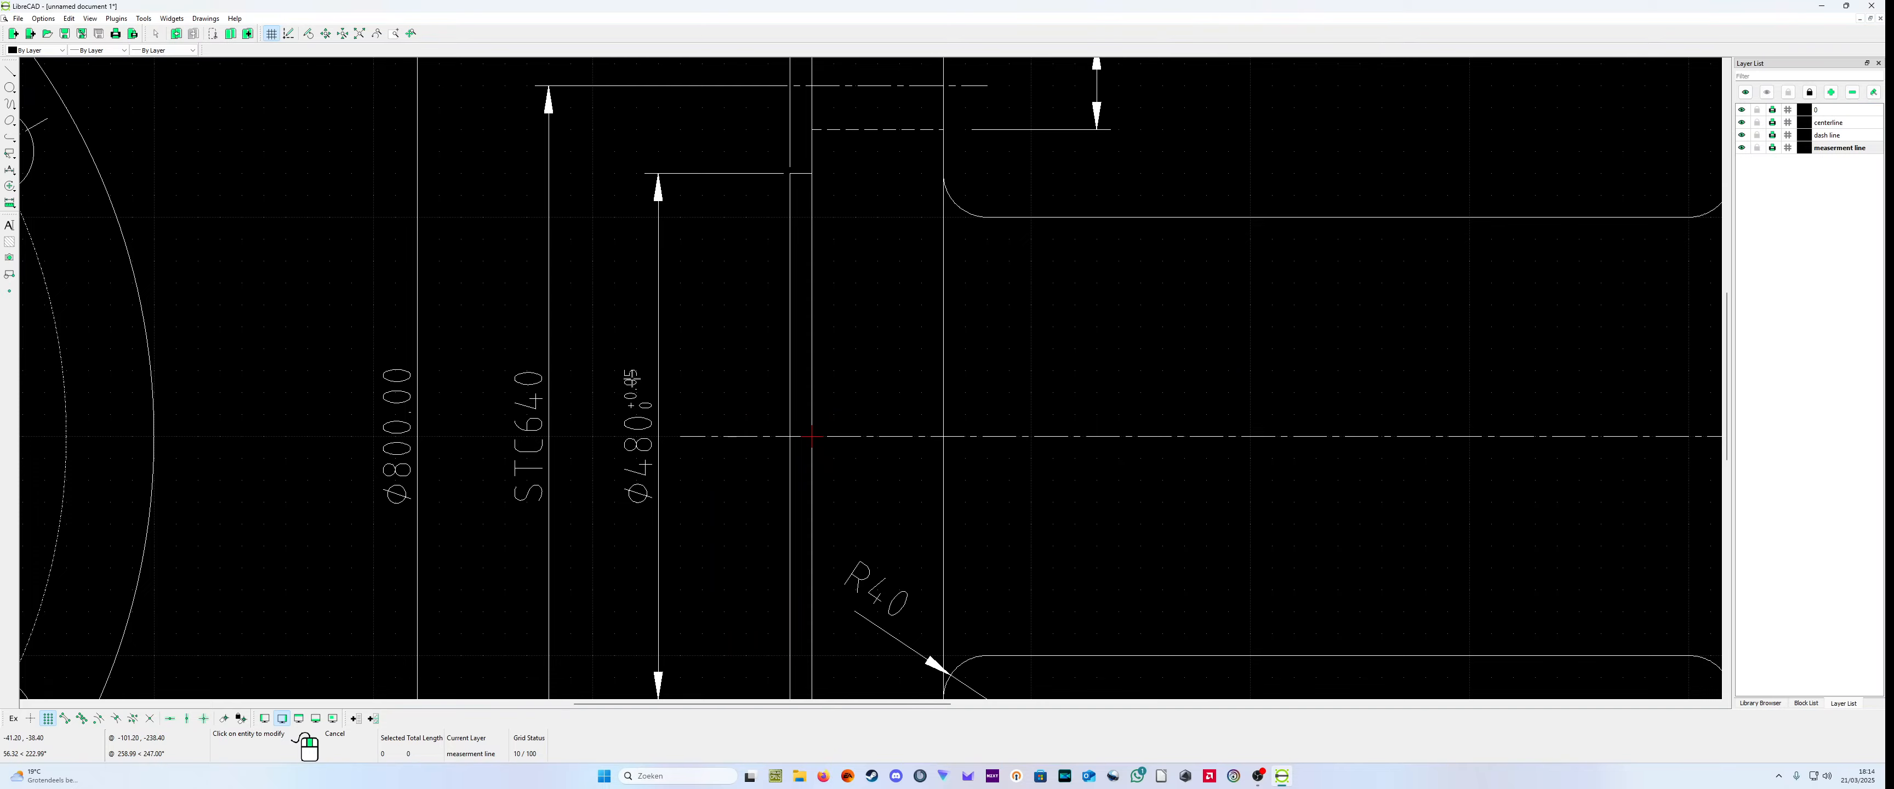
Step: Examine the dimensioned side view and both end views to check the dimensions placed so far
scroll(672, 478, "down", 3)
scroll(673, 478, "down", 2)
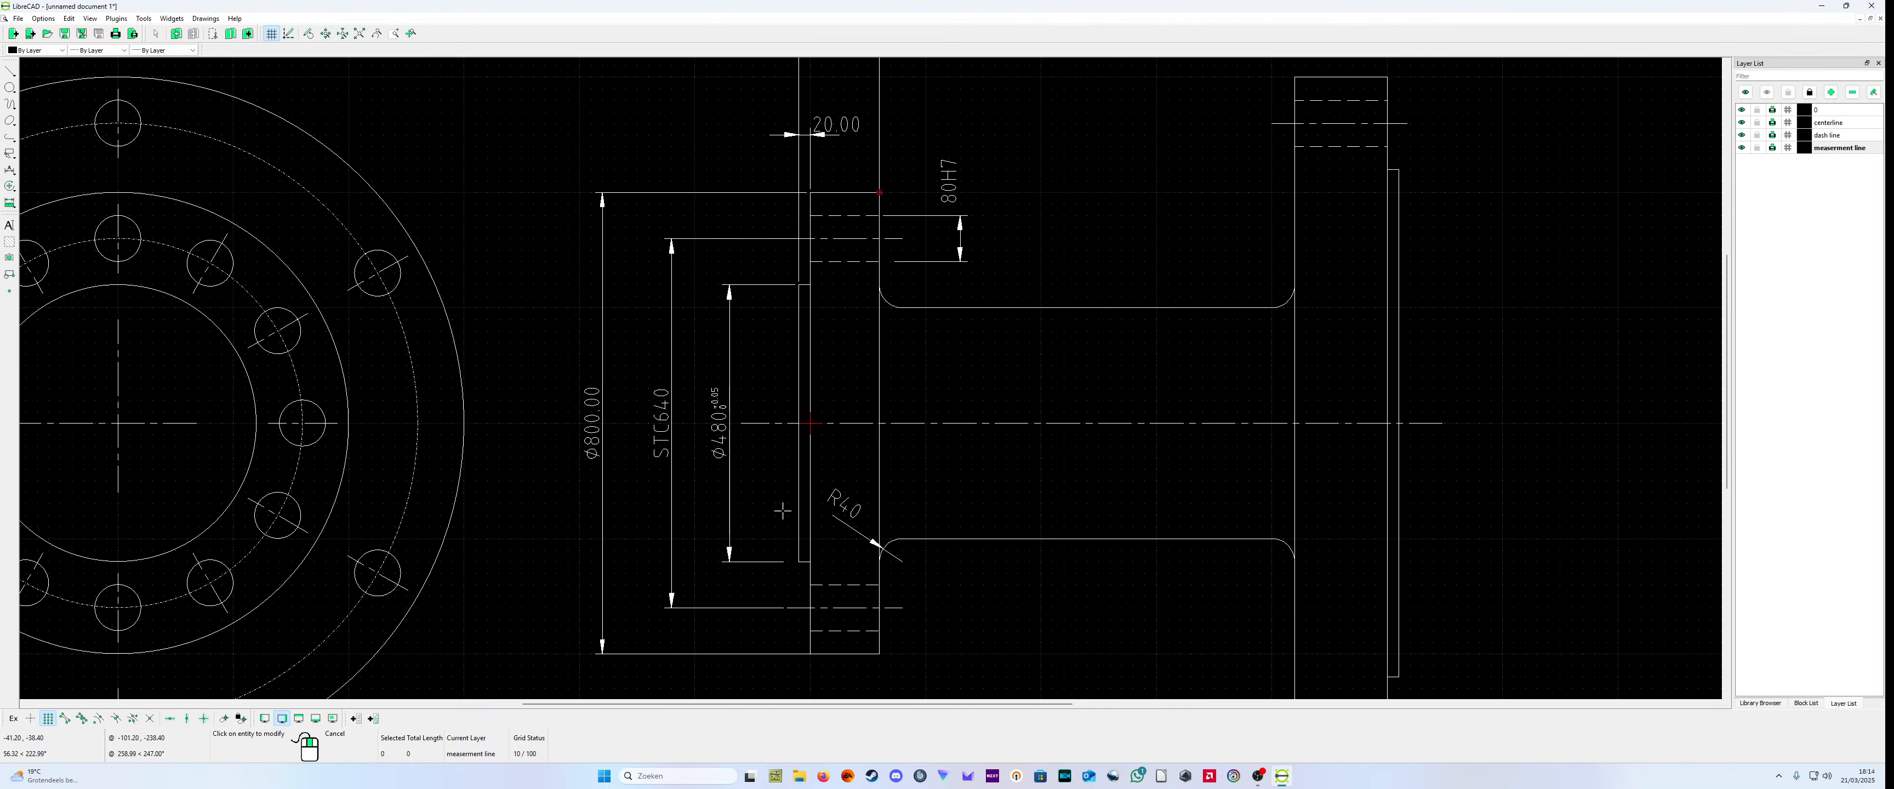
scroll(790, 507, "down", 1)
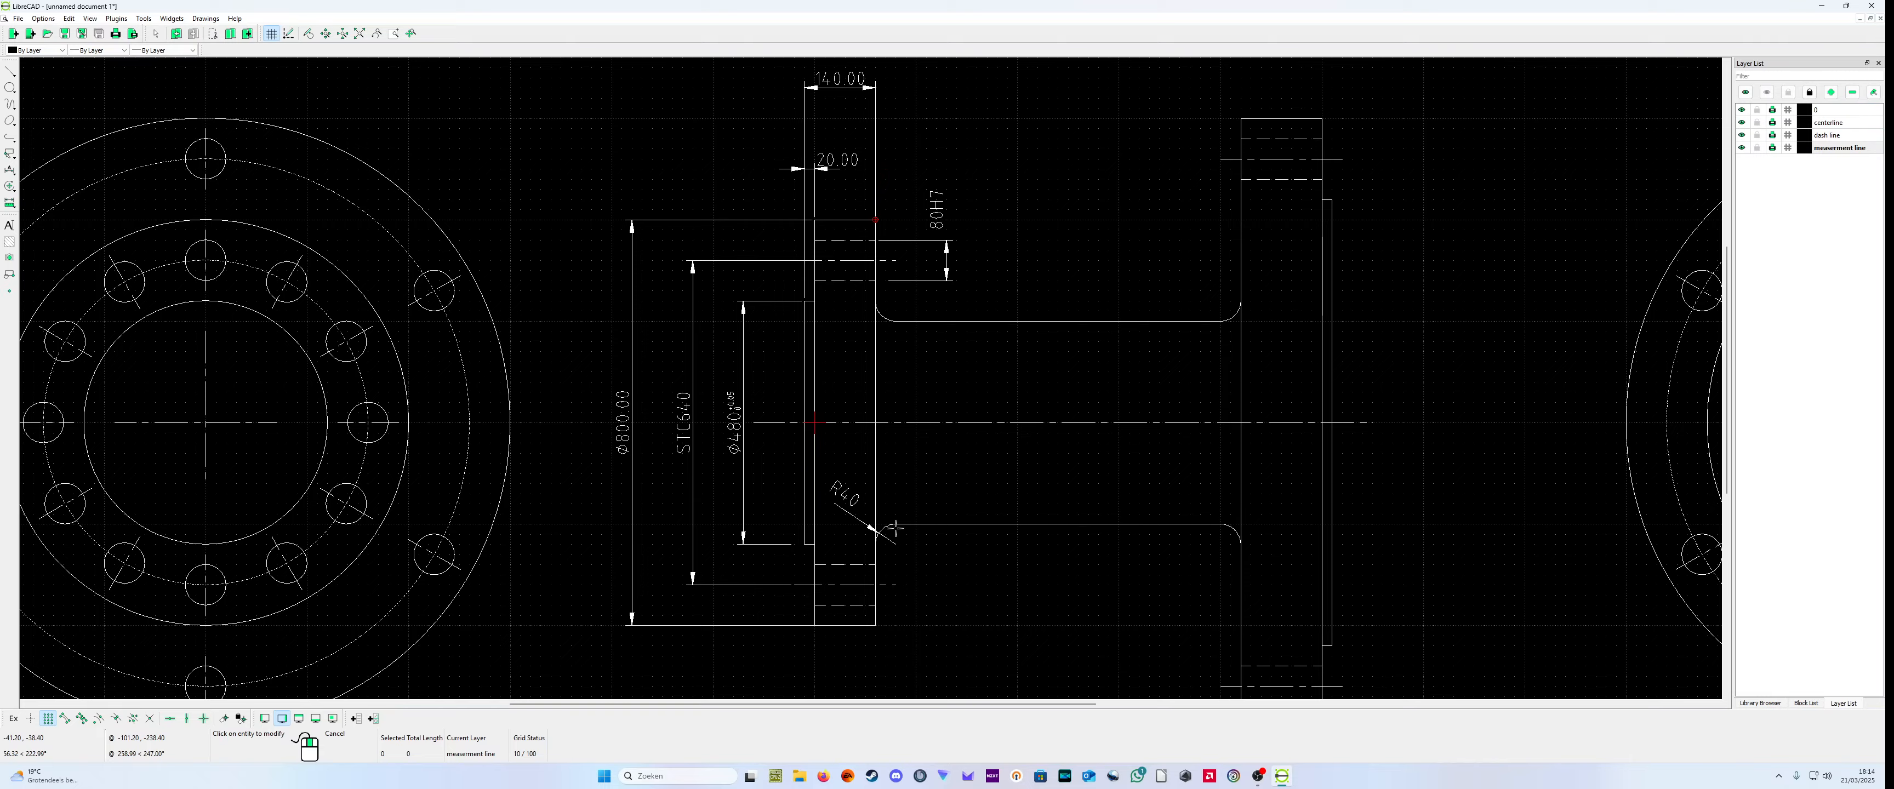
scroll(757, 488, "up", 2)
scroll(848, 406, "down", 2)
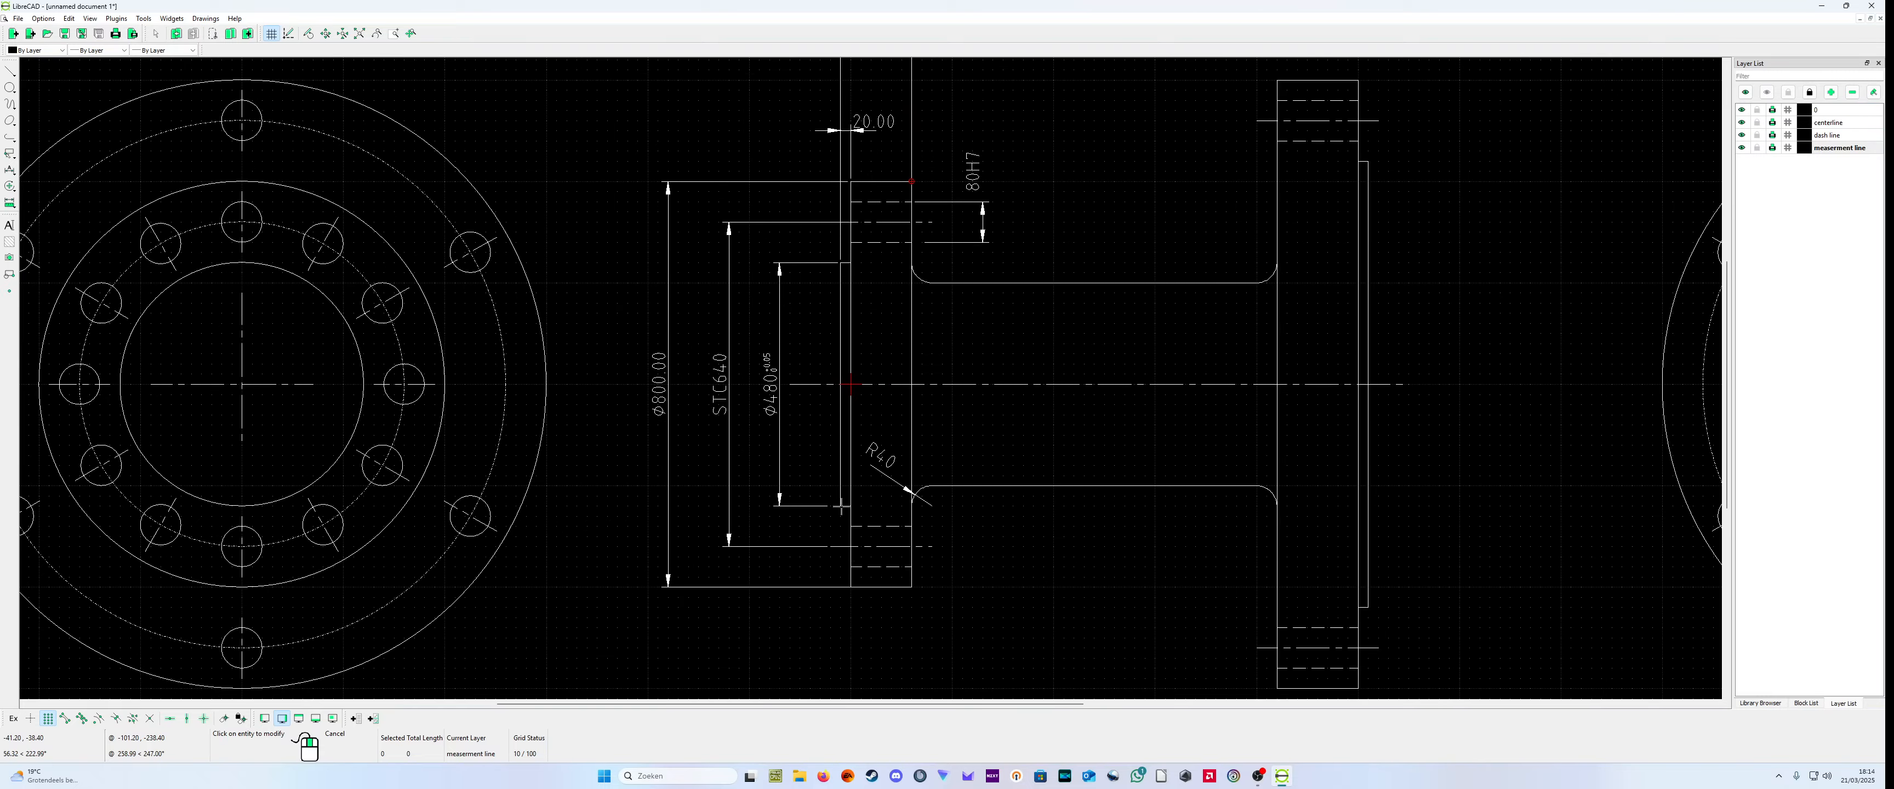
scroll(1044, 438, "down", 2)
scroll(1242, 429, "up", 1)
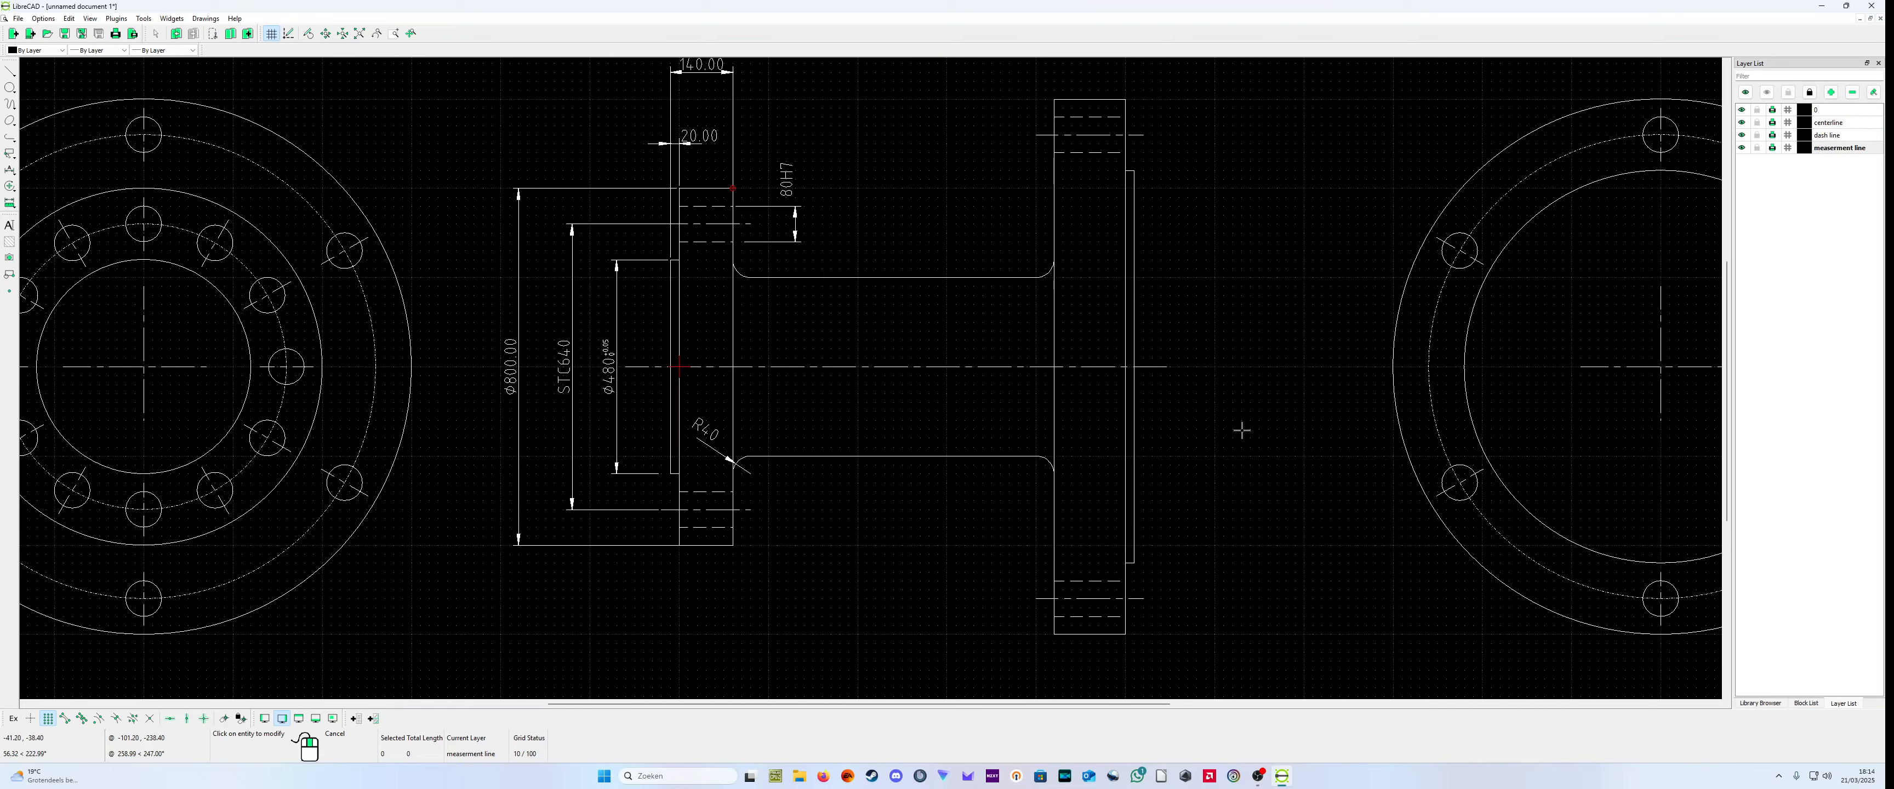
scroll(1241, 430, "down", 1)
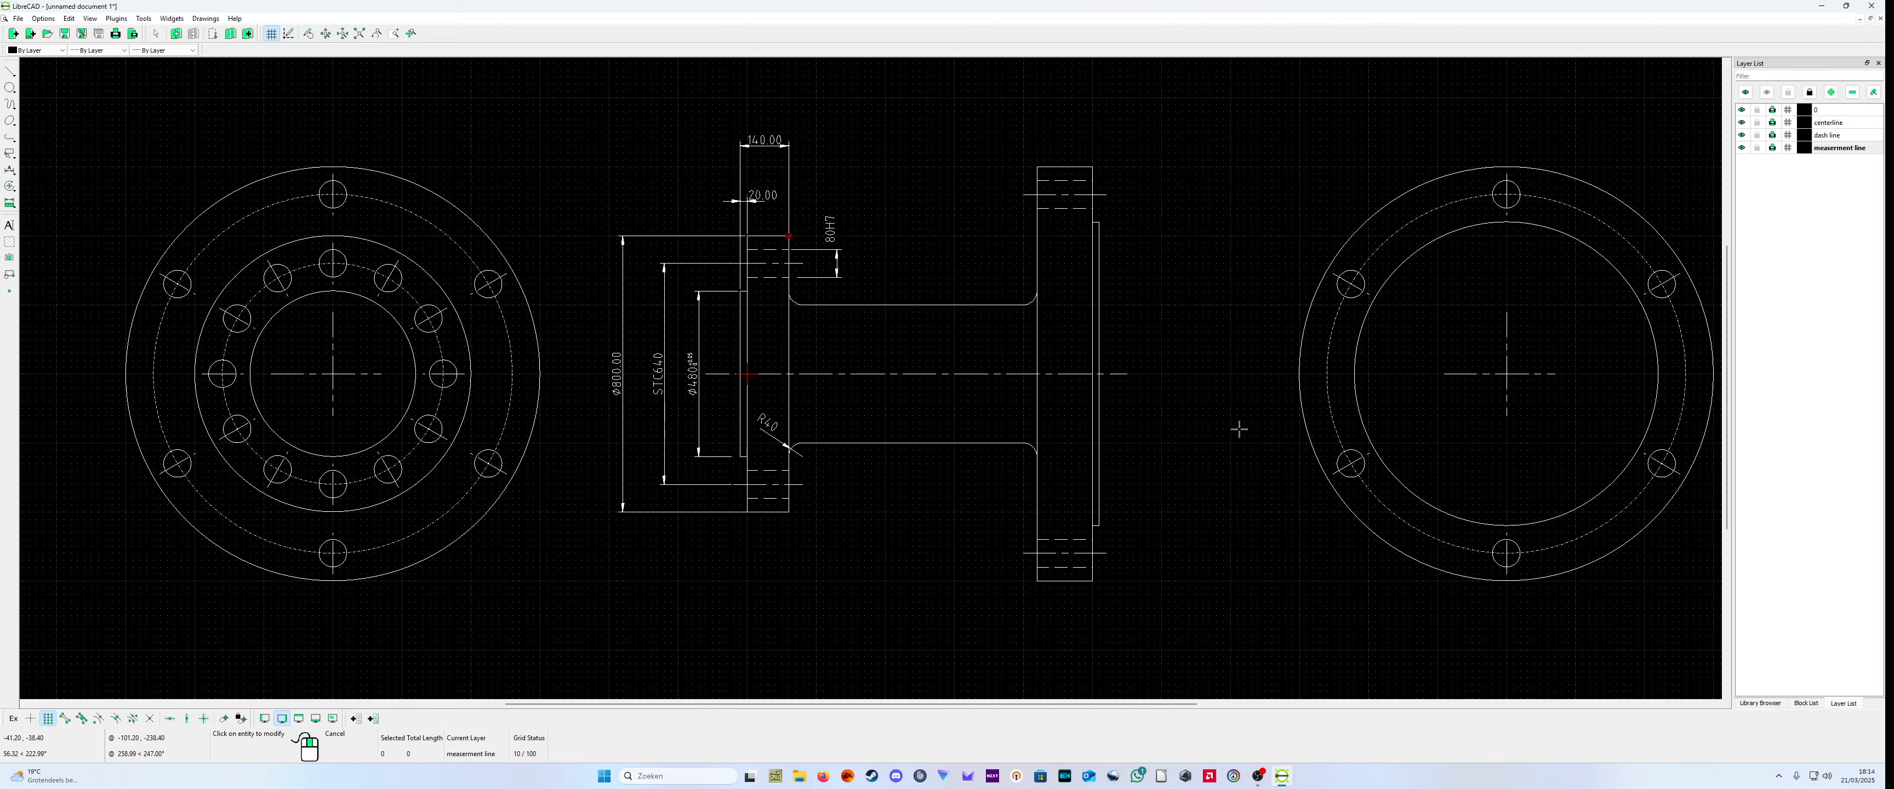
scroll(985, 387, "up", 1)
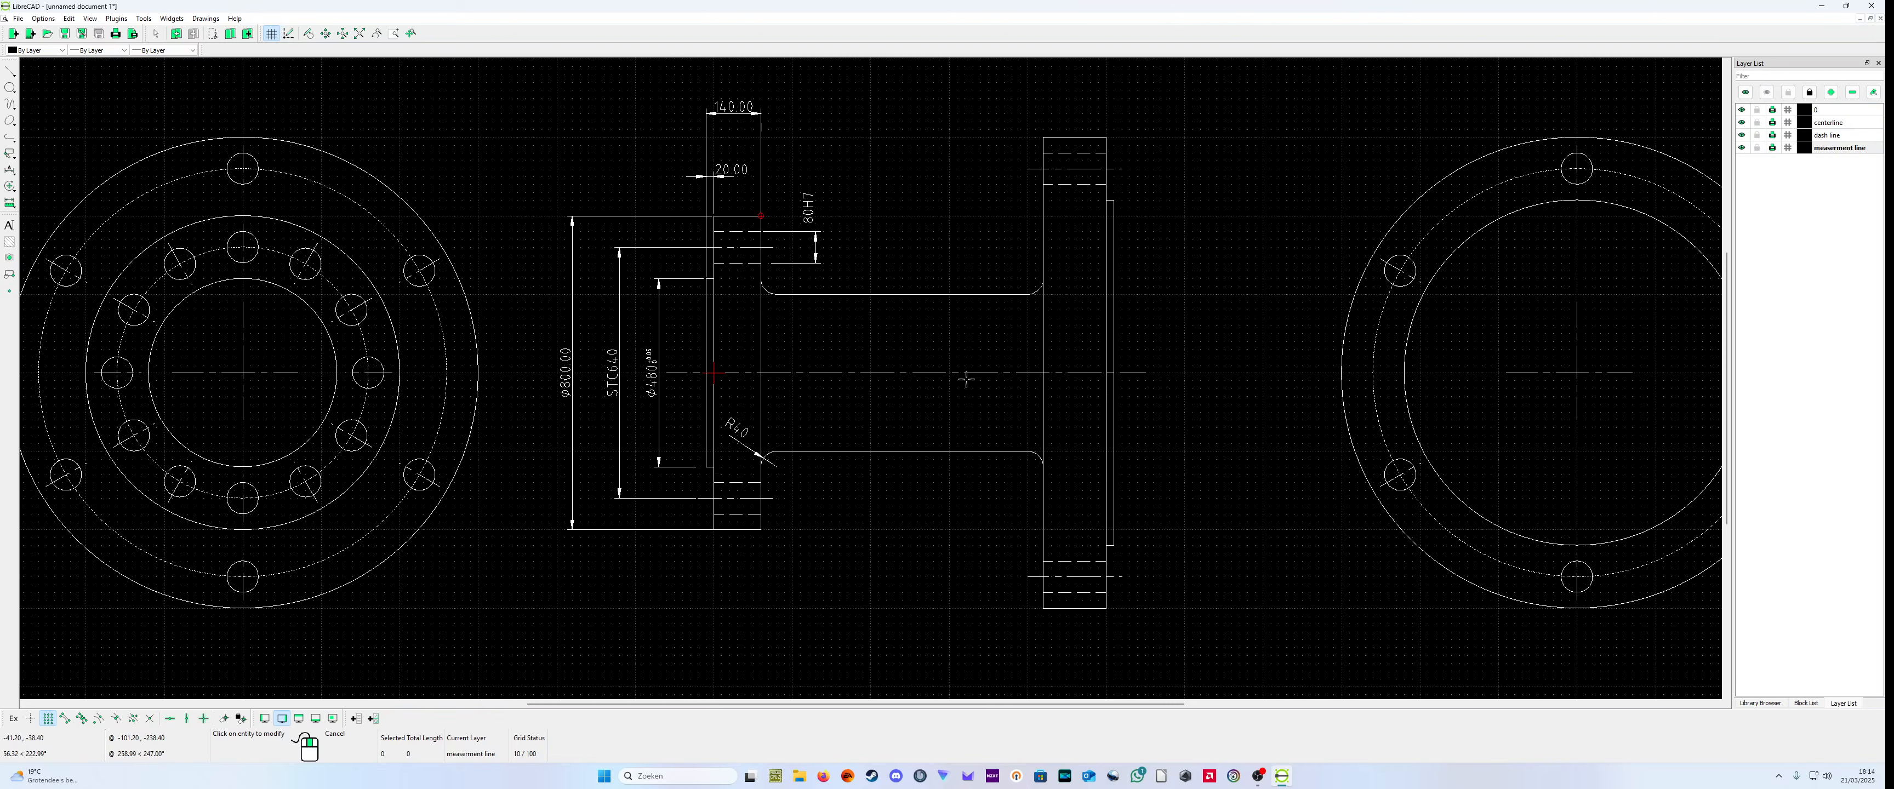
scroll(966, 387, "down", 1)
scroll(931, 387, "up", 1)
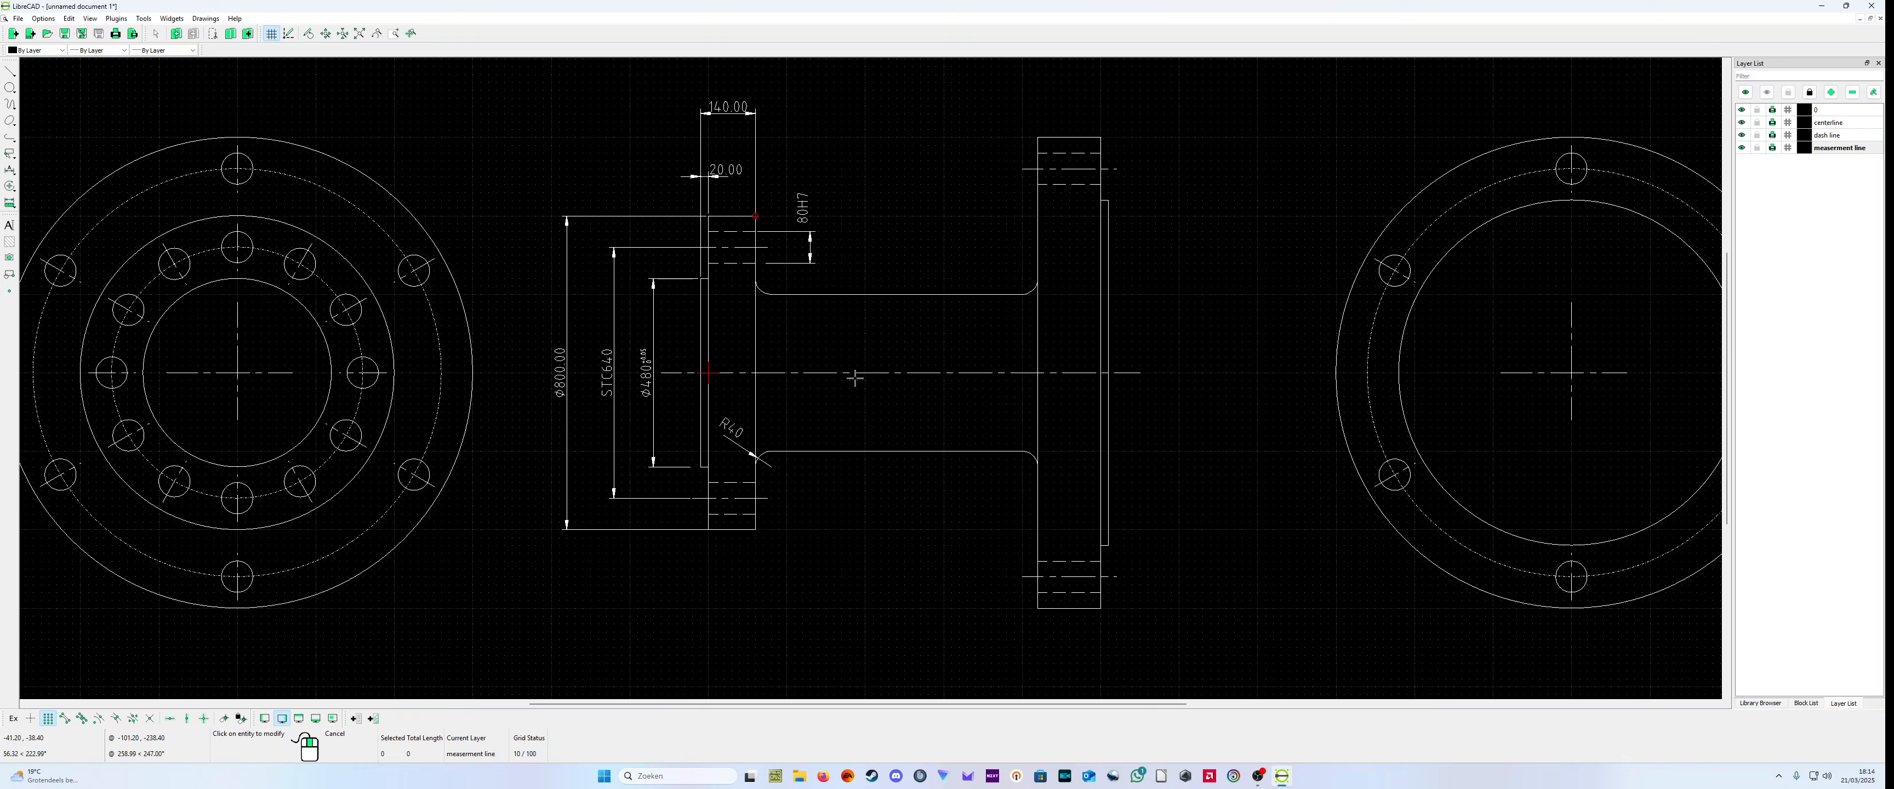
scroll(441, 302, "down", 2)
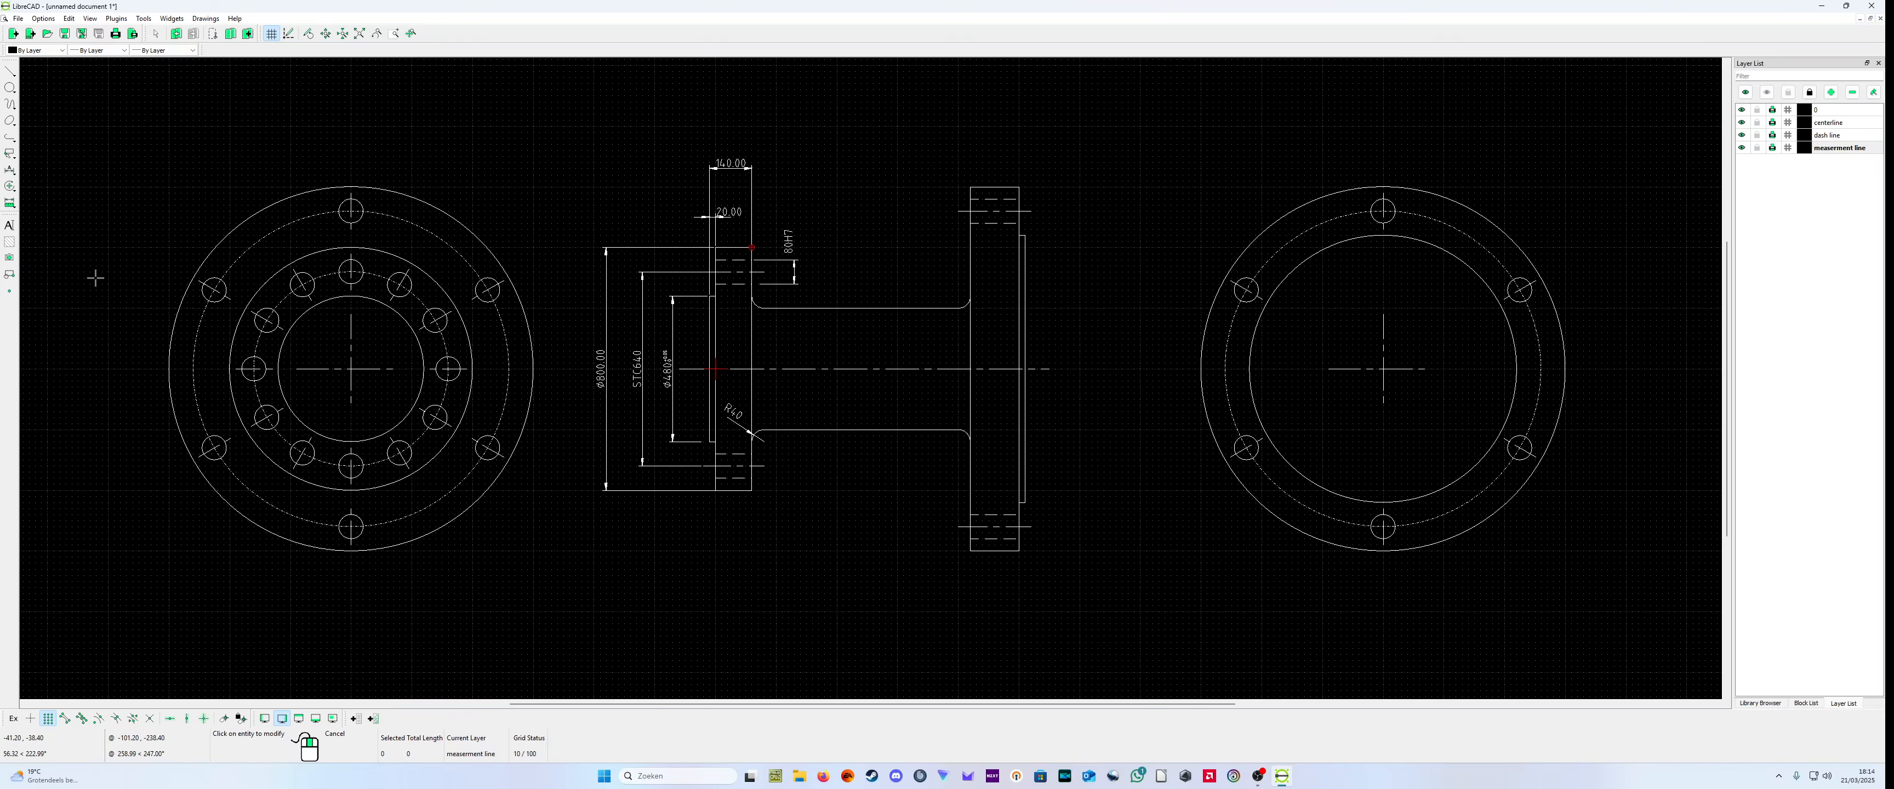
Step: Add a horizontal dimension between the inner faces of the two flanges, in line with the small flange's overall thickness dimension
left_click(13, 174)
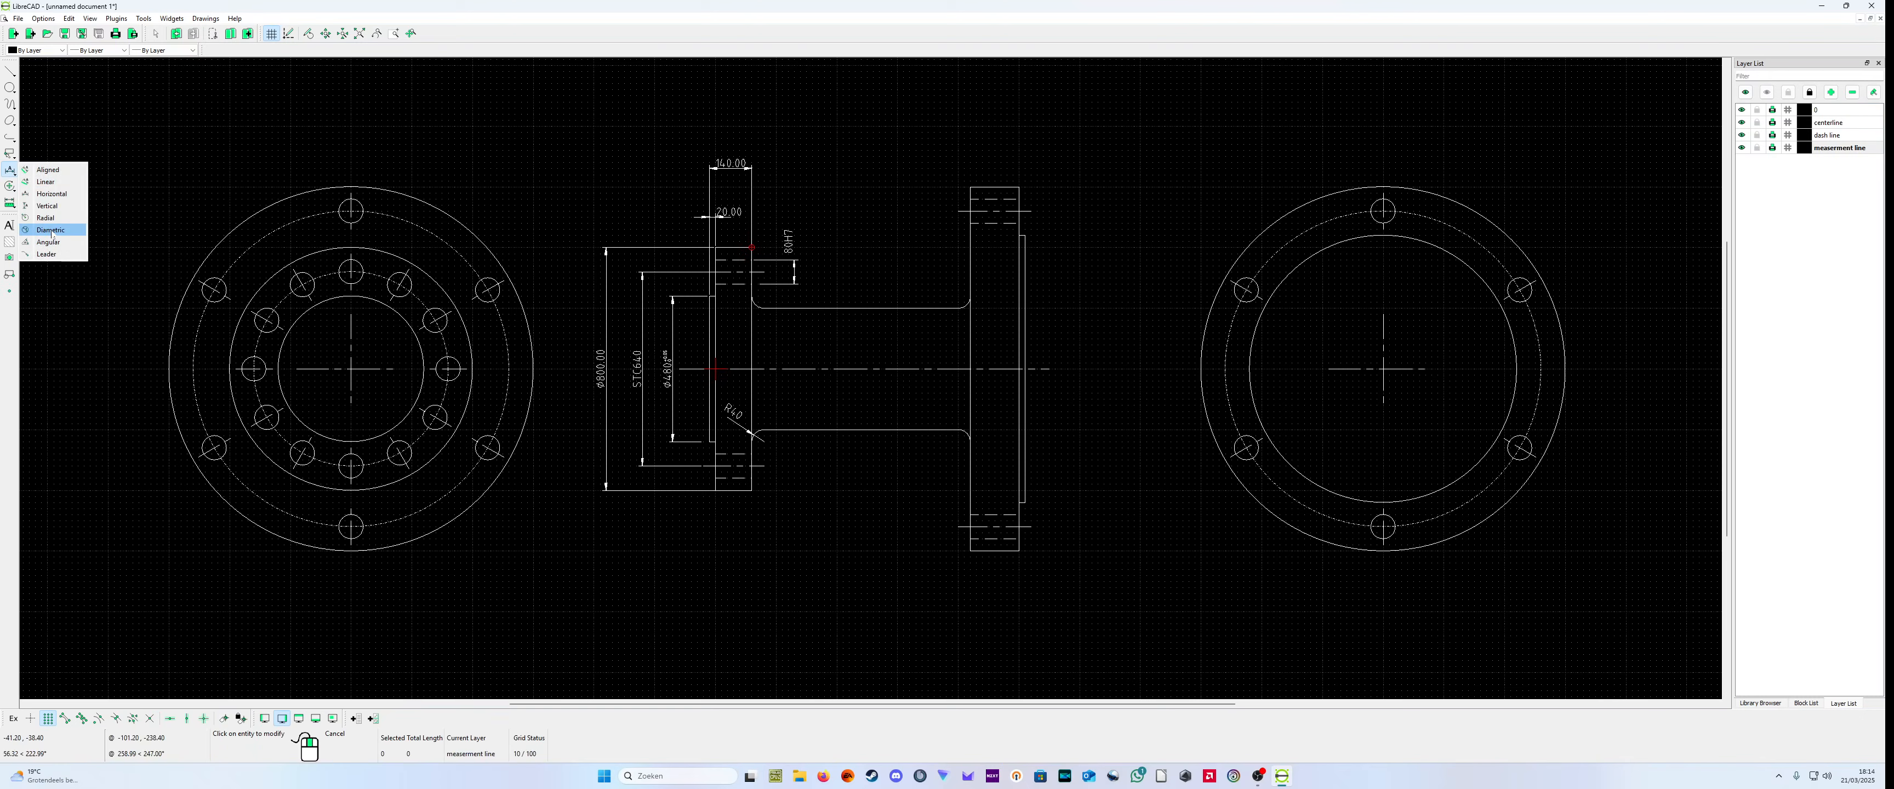
left_click(51, 194)
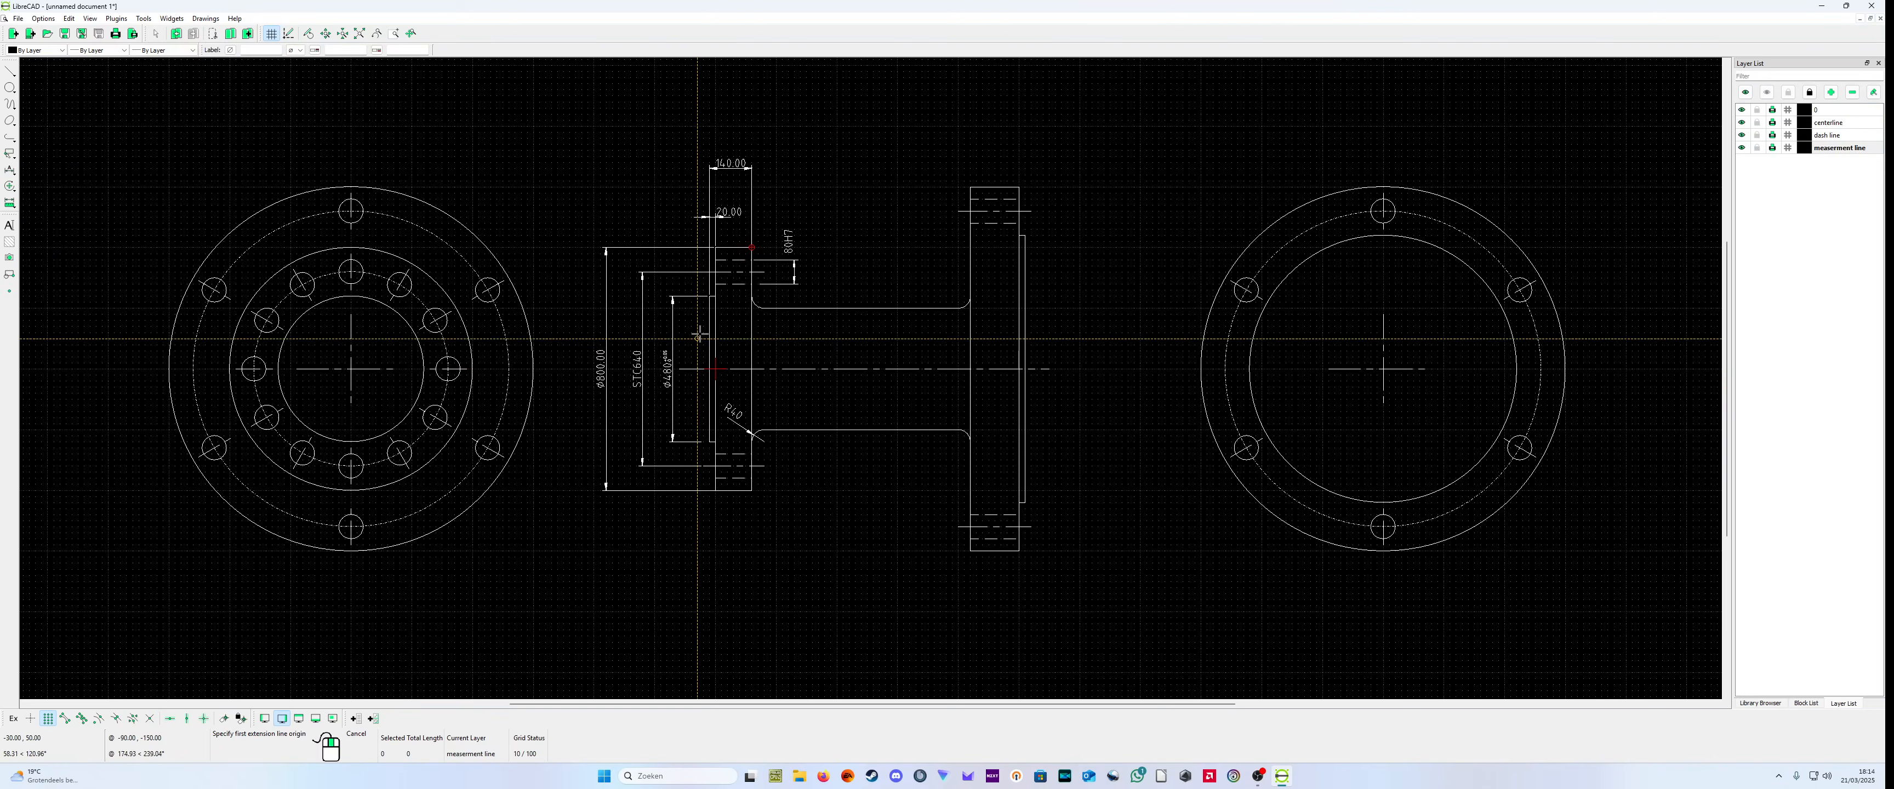
scroll(682, 315, "up", 2)
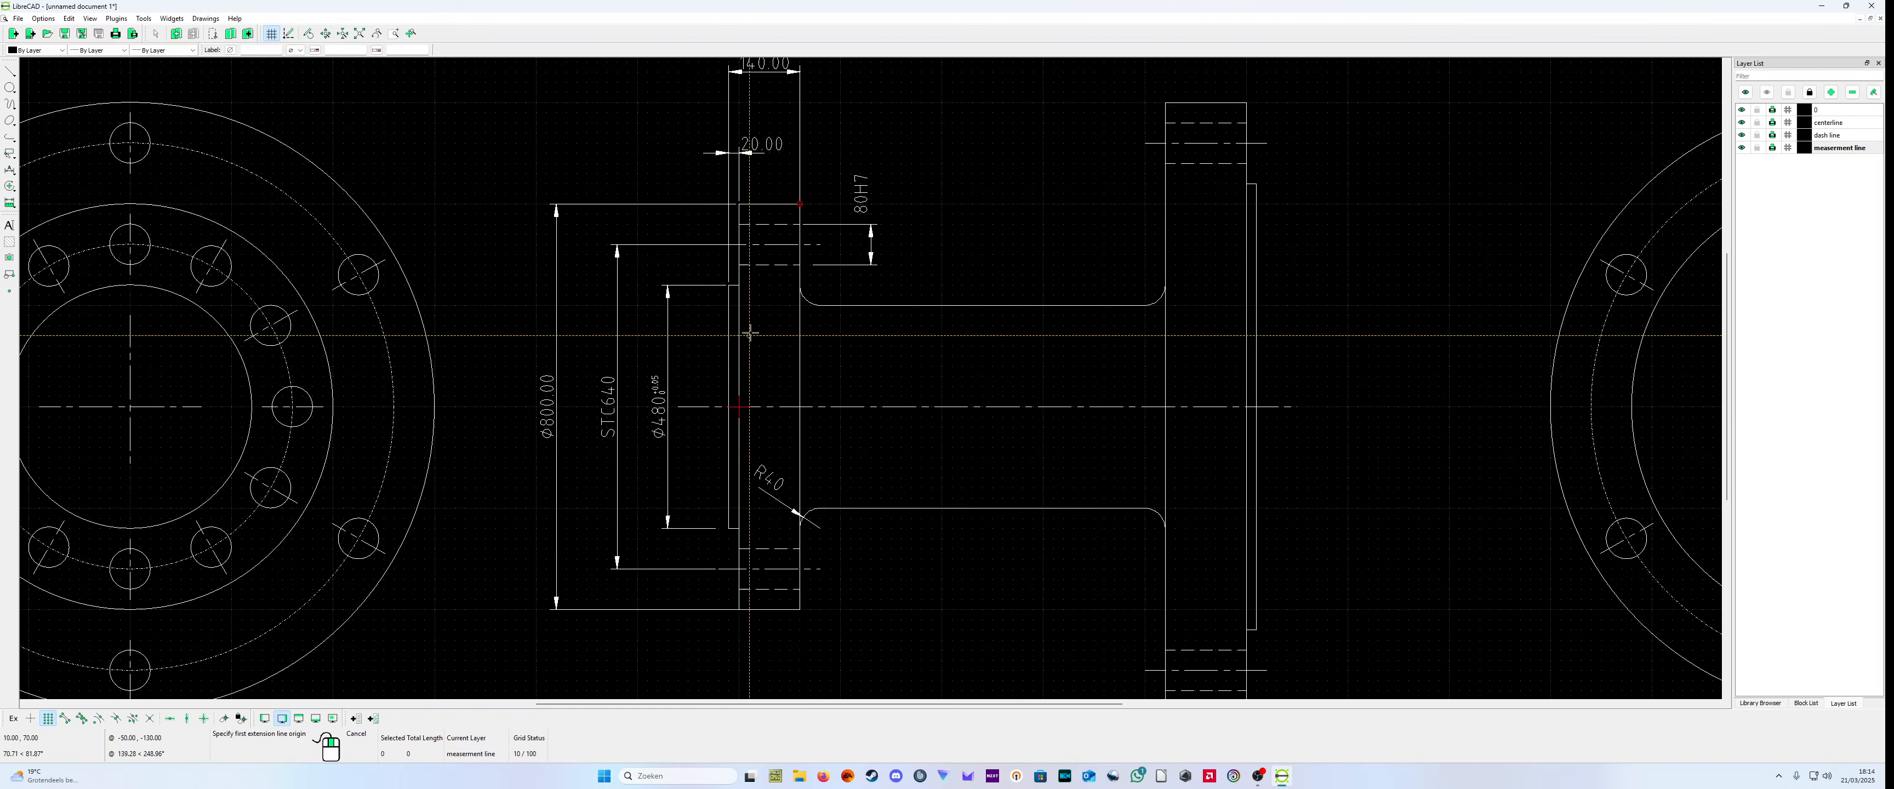
left_click(729, 286)
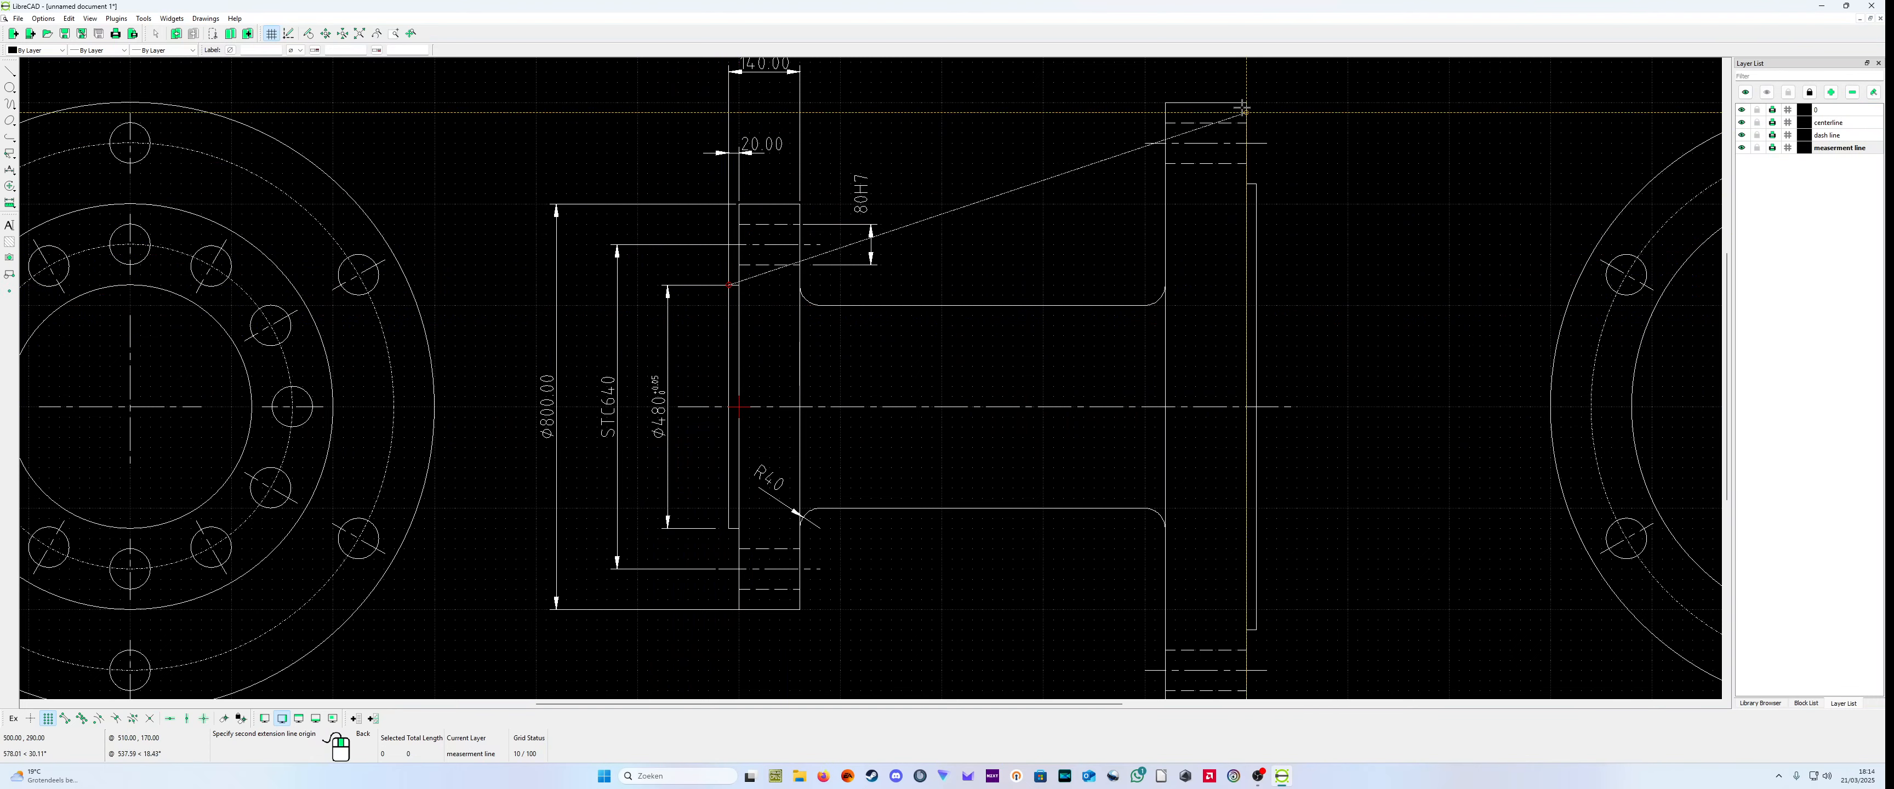
right_click(1084, 186)
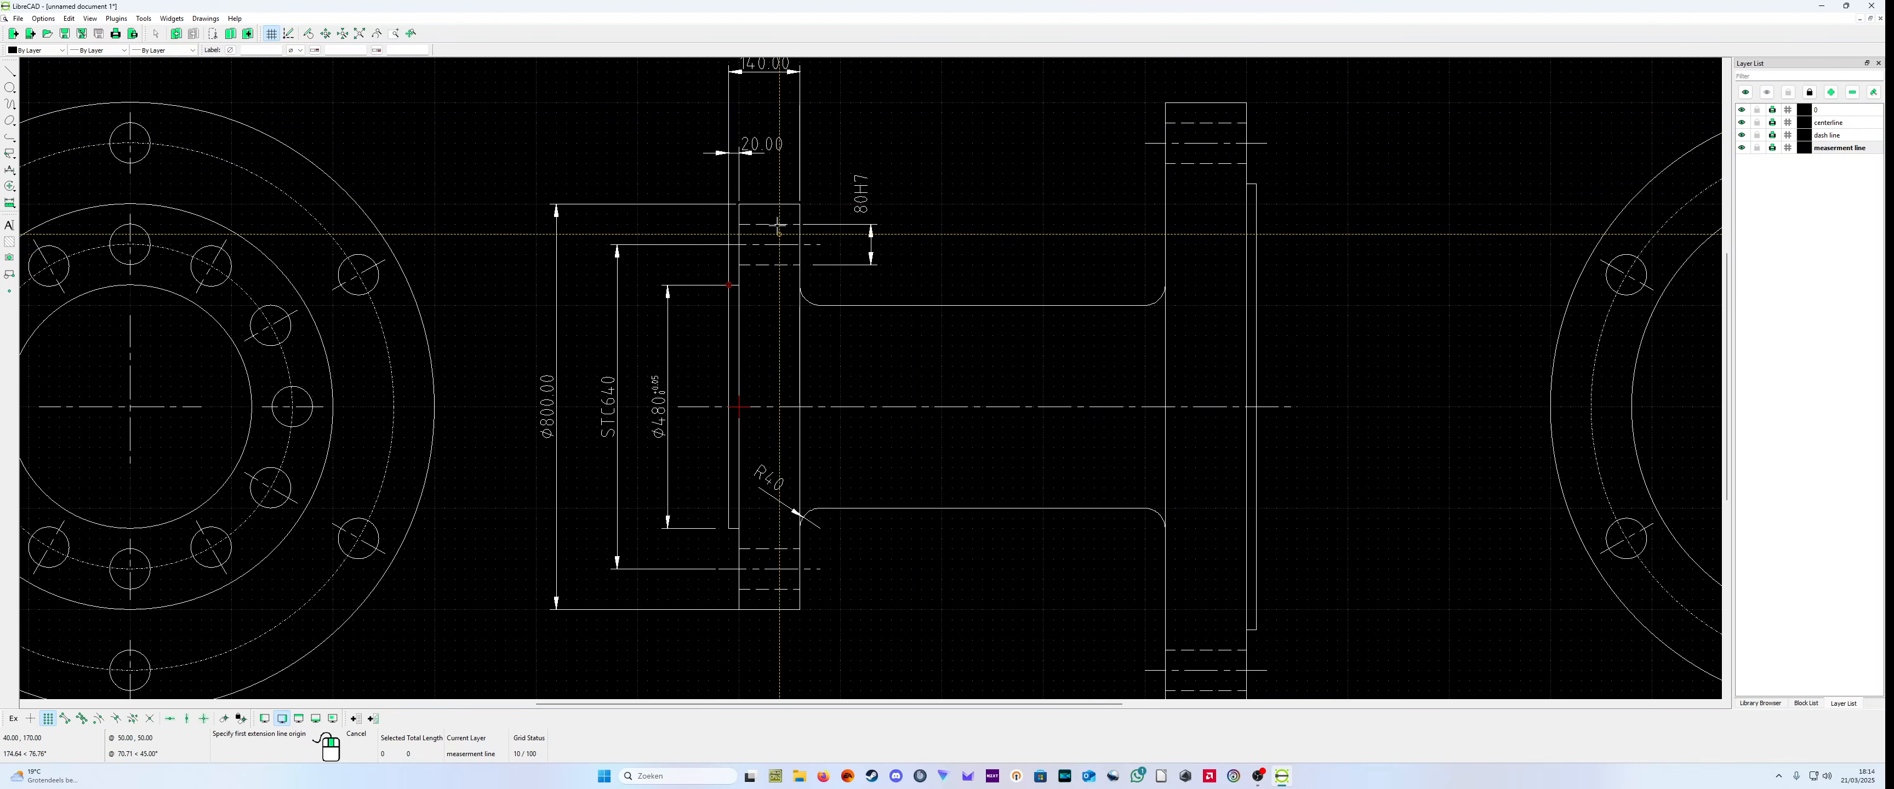
left_click(800, 204)
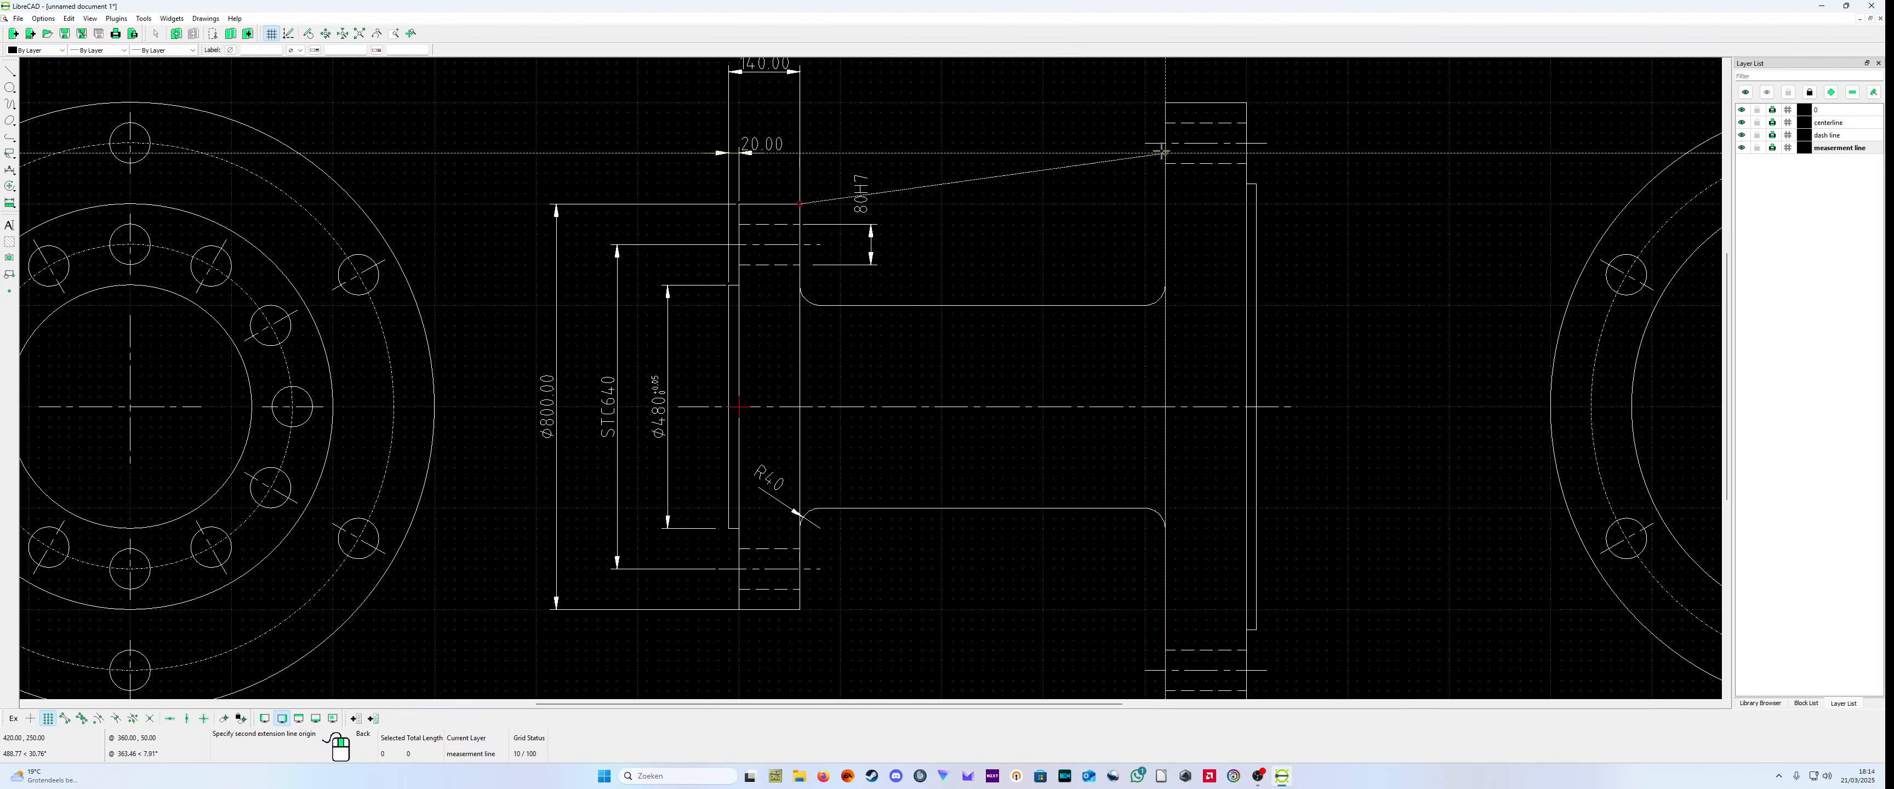
left_click(1164, 104)
scroll(1156, 112, "down", 2)
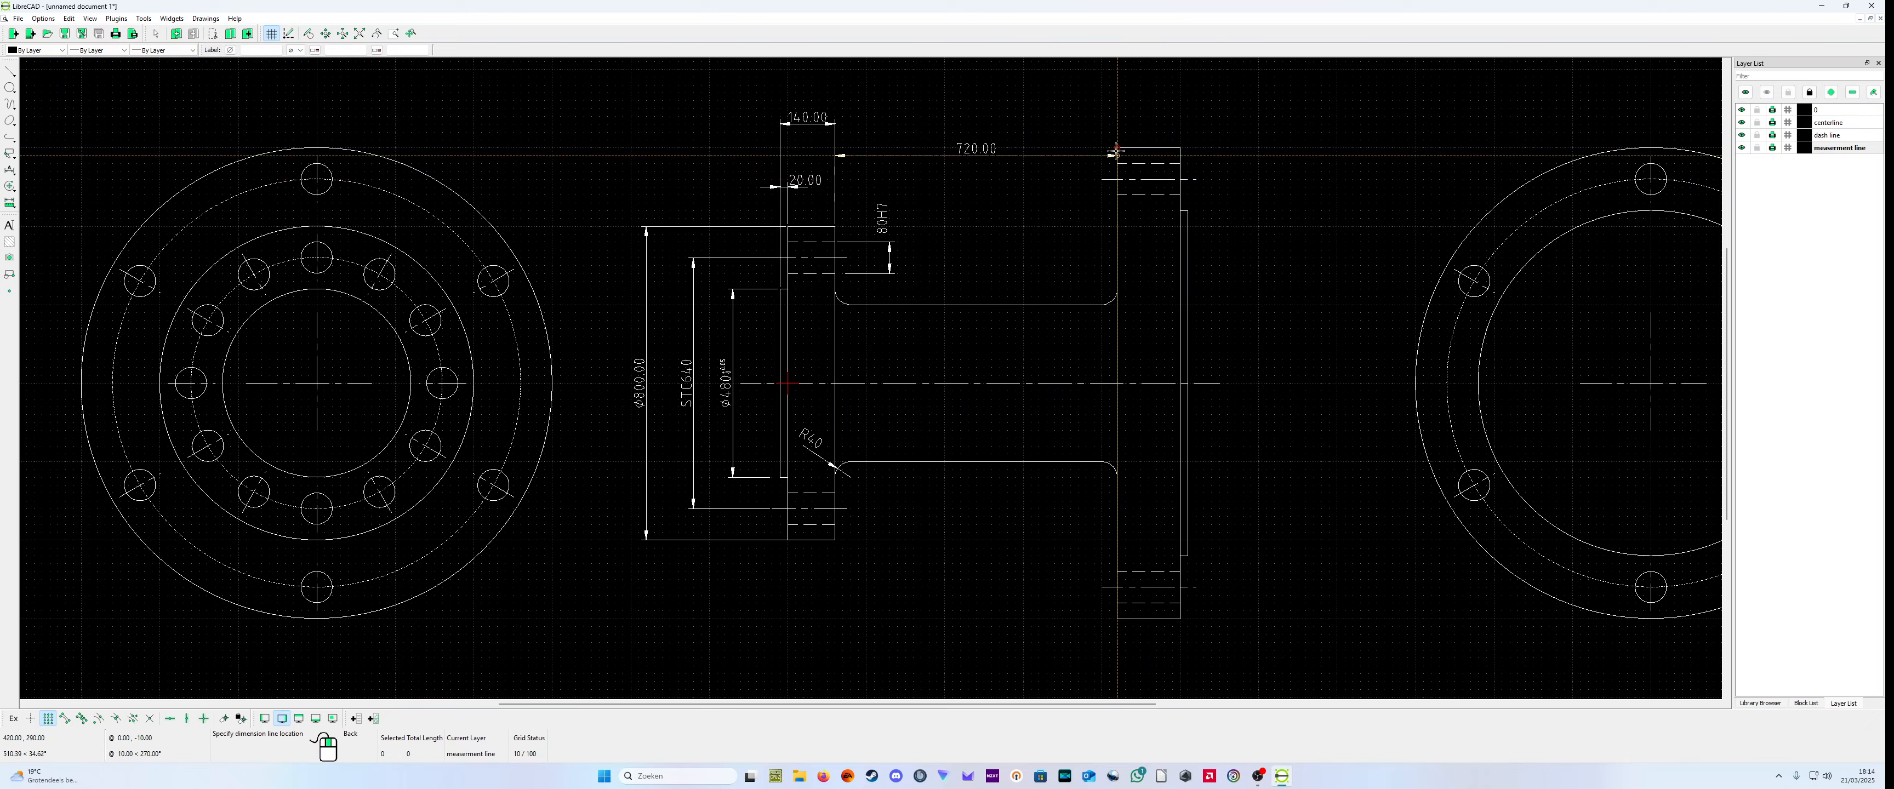
left_click(1123, 123)
right_click(1123, 123)
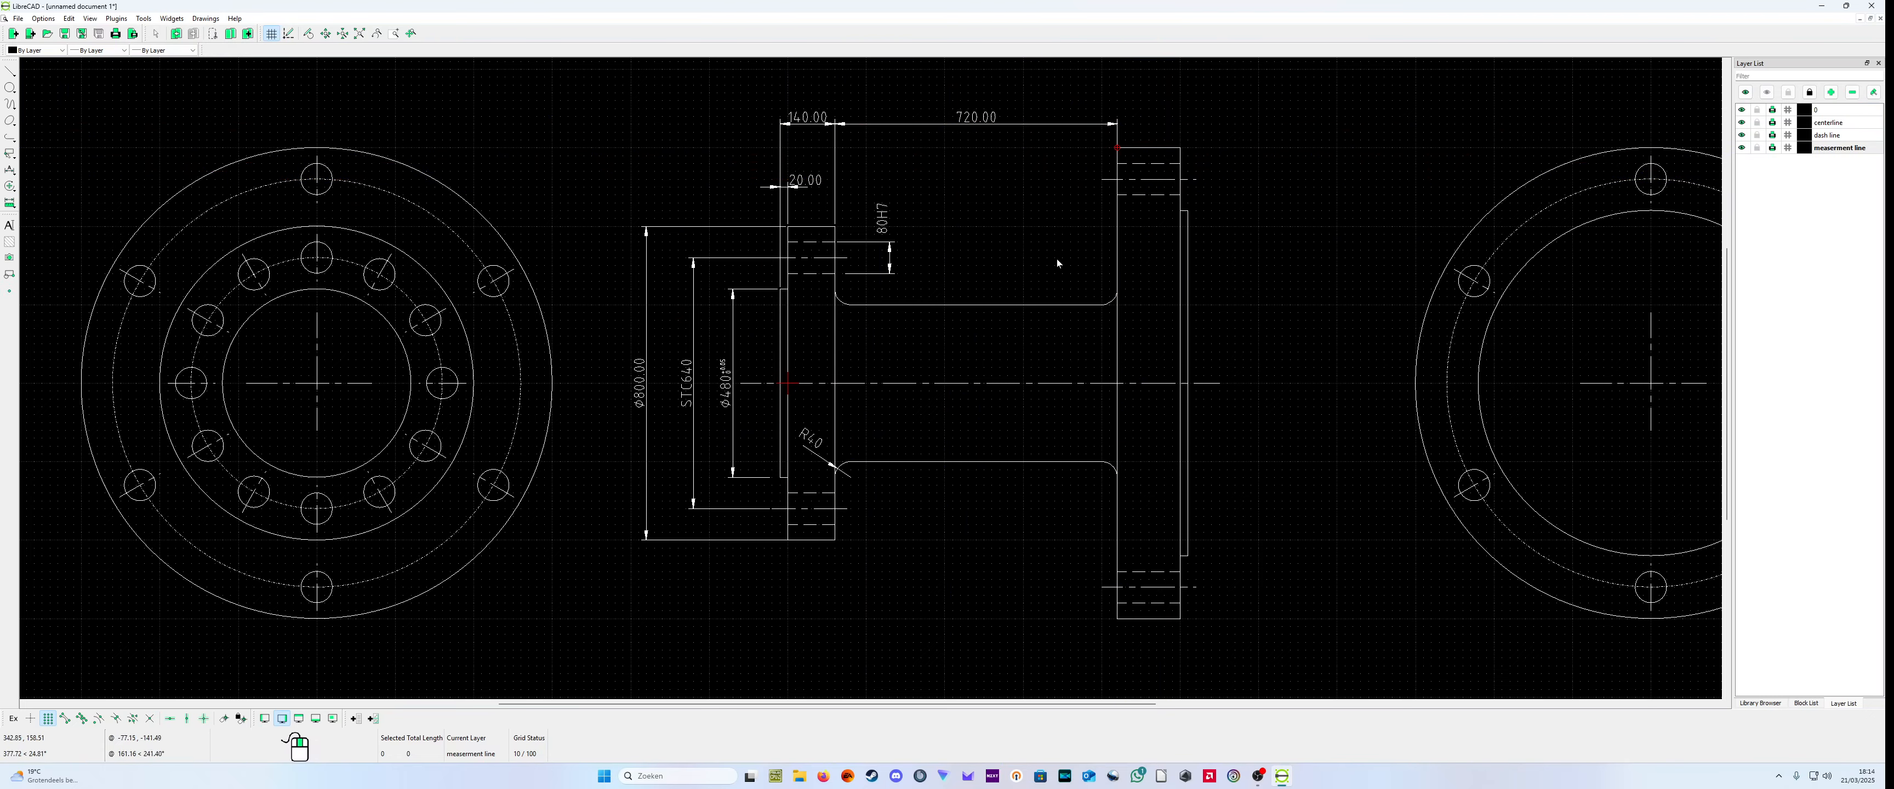
Step: Set the label of the small flange's overall thickness dimension to 140 with a +0.1 upper and 0 lower tolerance
scroll(926, 241, "up", 3)
scroll(809, 287, "down", 2)
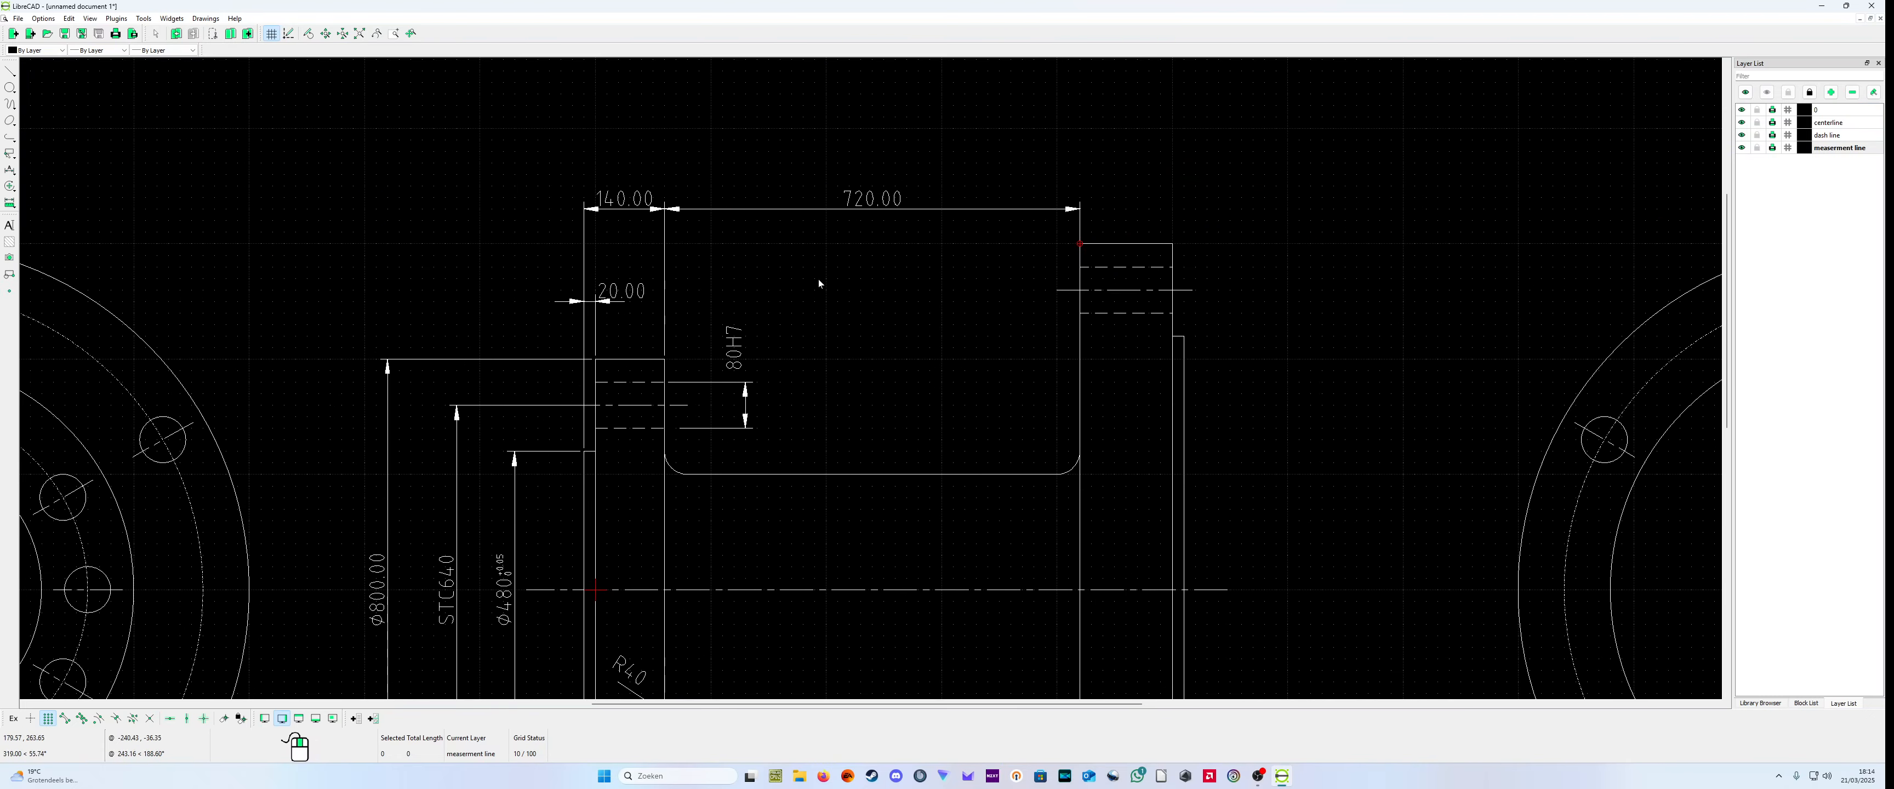
scroll(859, 282, "up", 1)
right_click(828, 286)
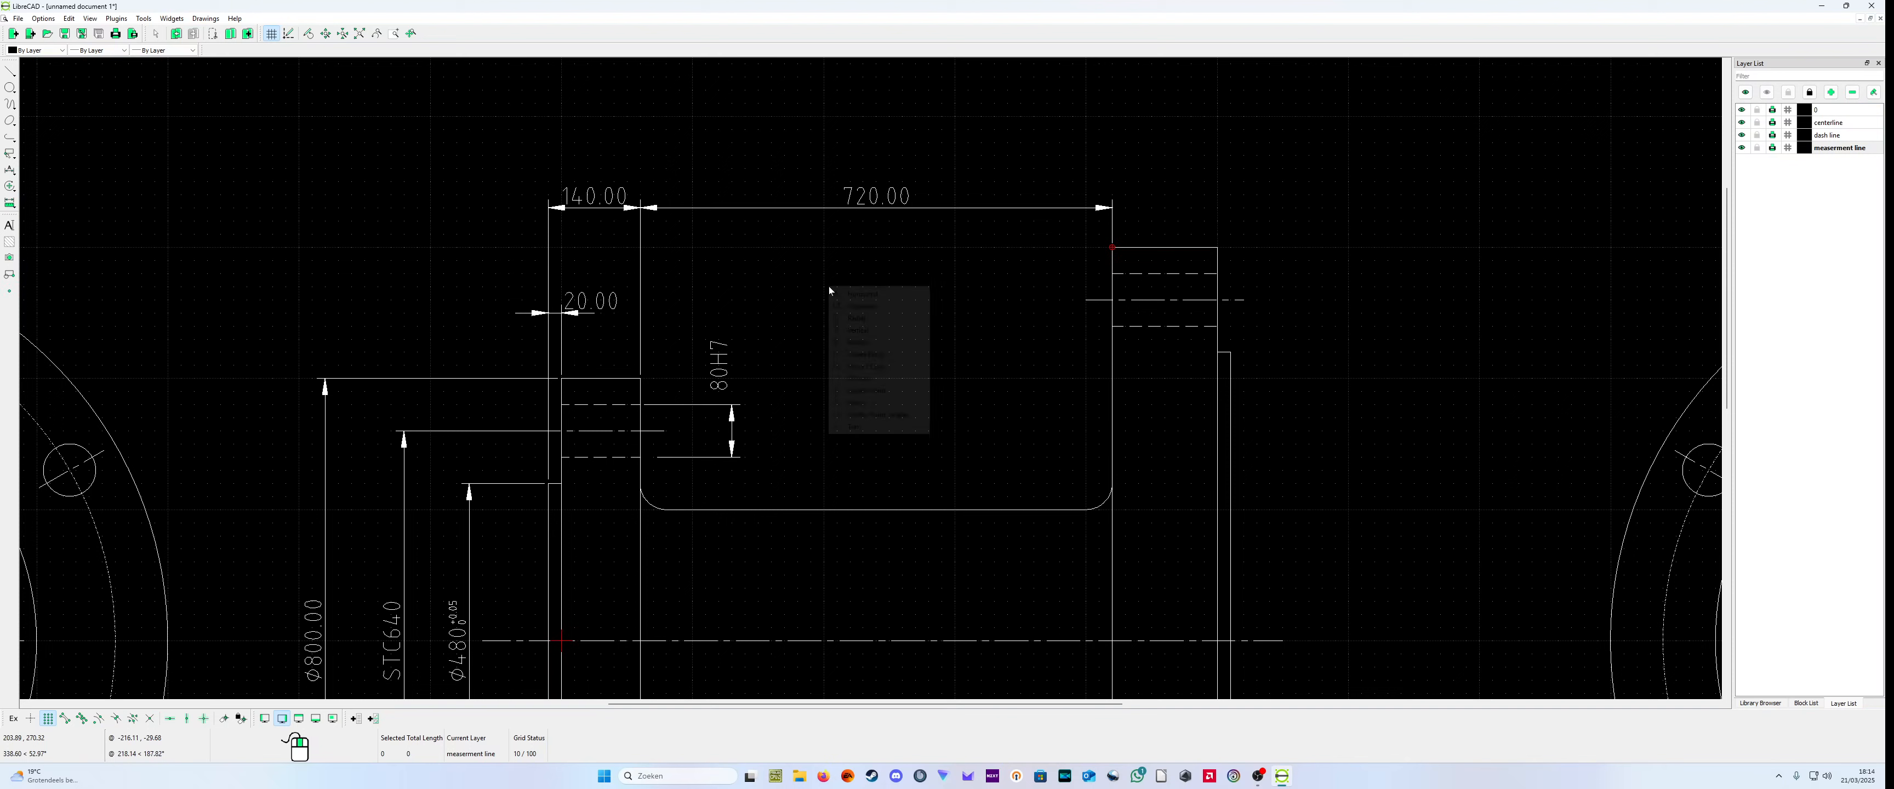
left_click(862, 306)
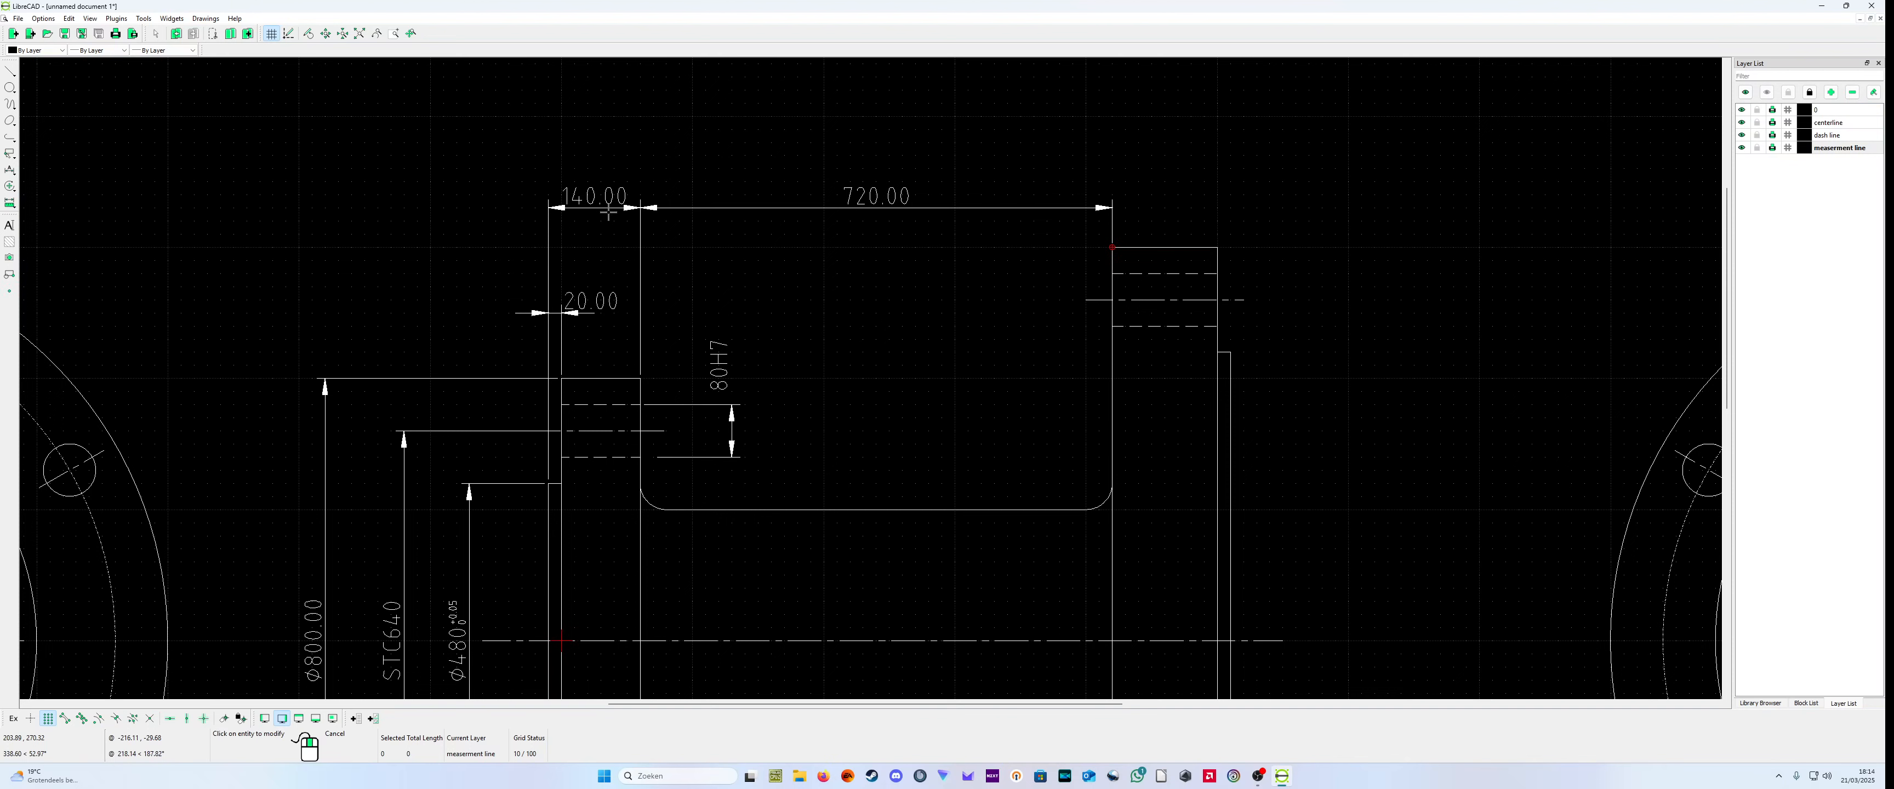
left_click(607, 221)
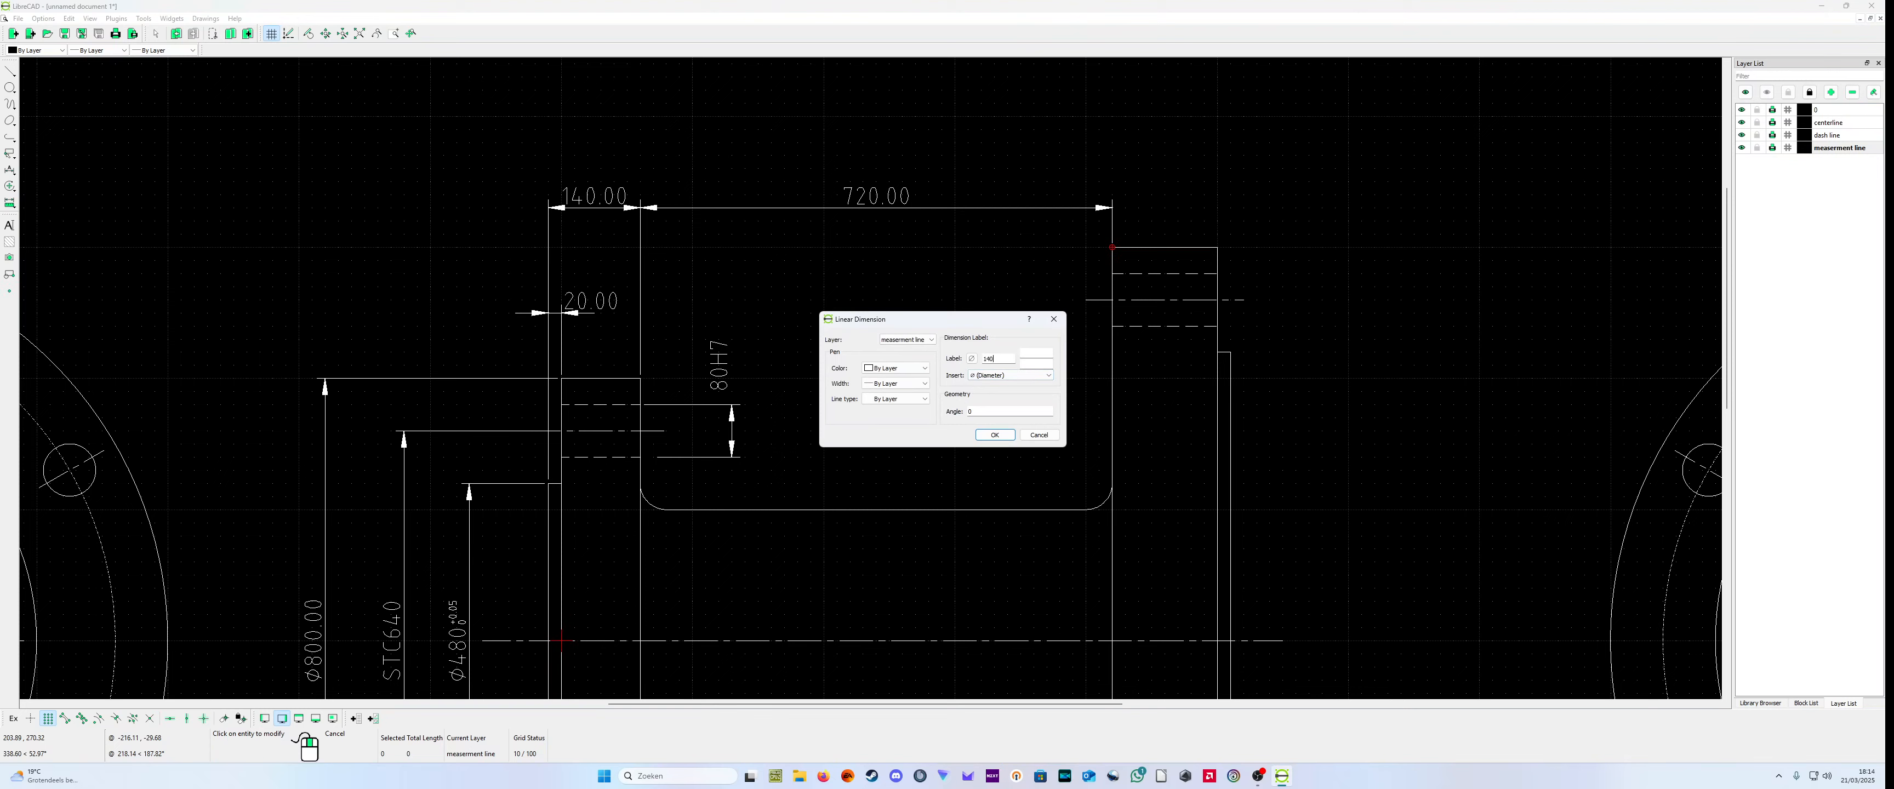
left_click(1034, 364)
type("+0.1")
left_click(994, 434)
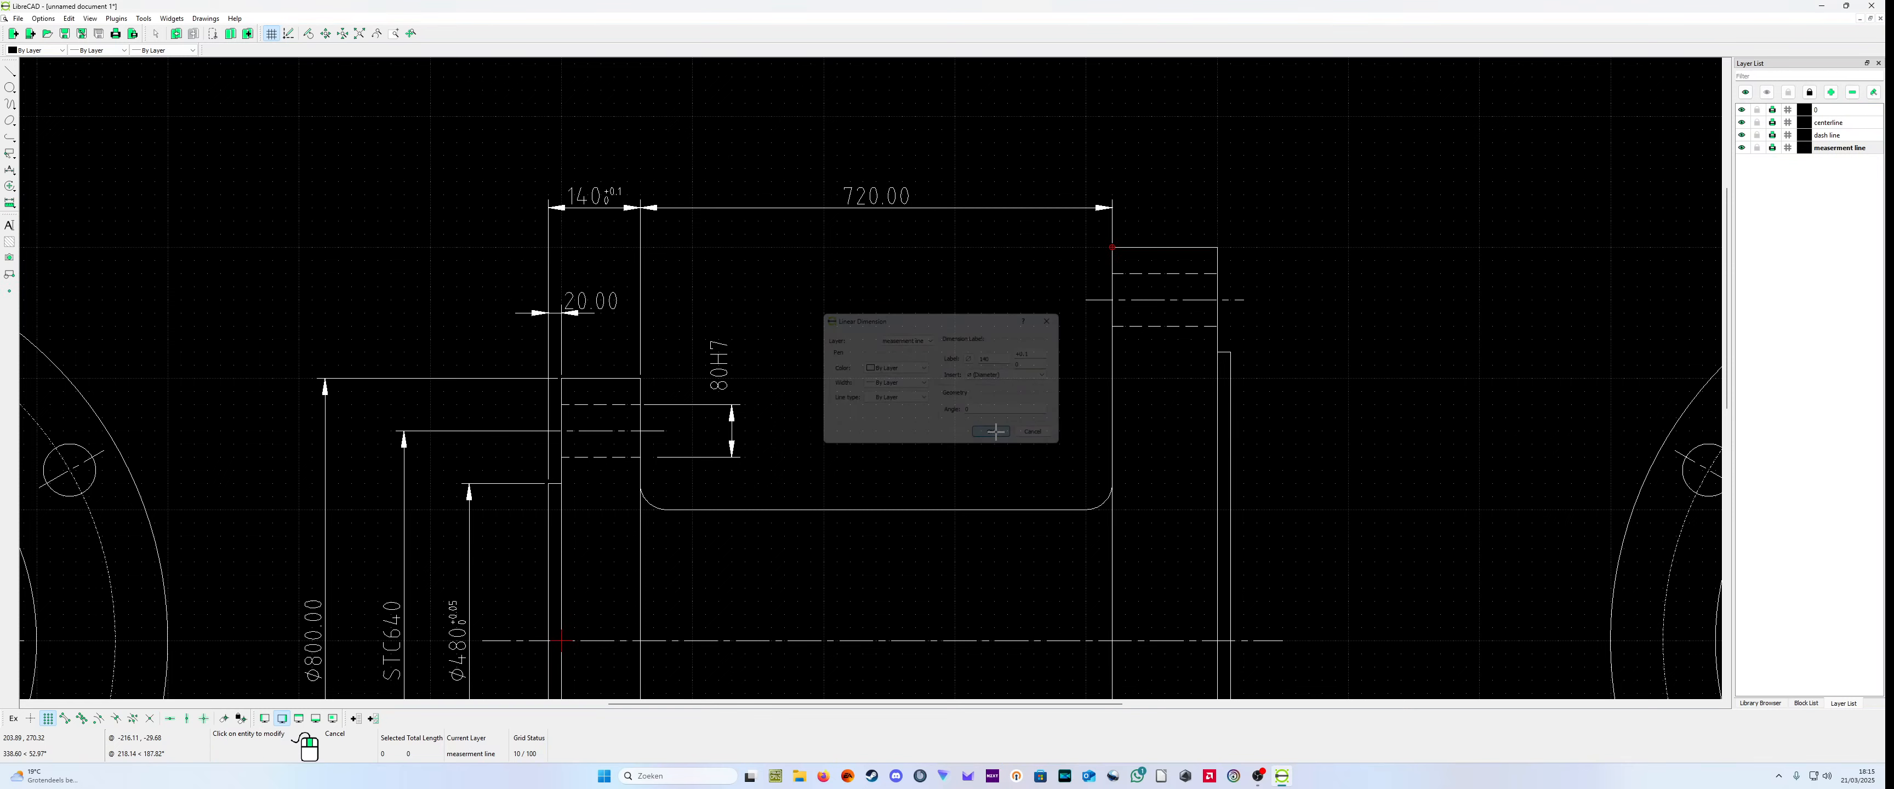
Step: Set the label of the dimension between the two flanges to 720 with a +0.1 upper and 0 lower tolerance
left_click(875, 207)
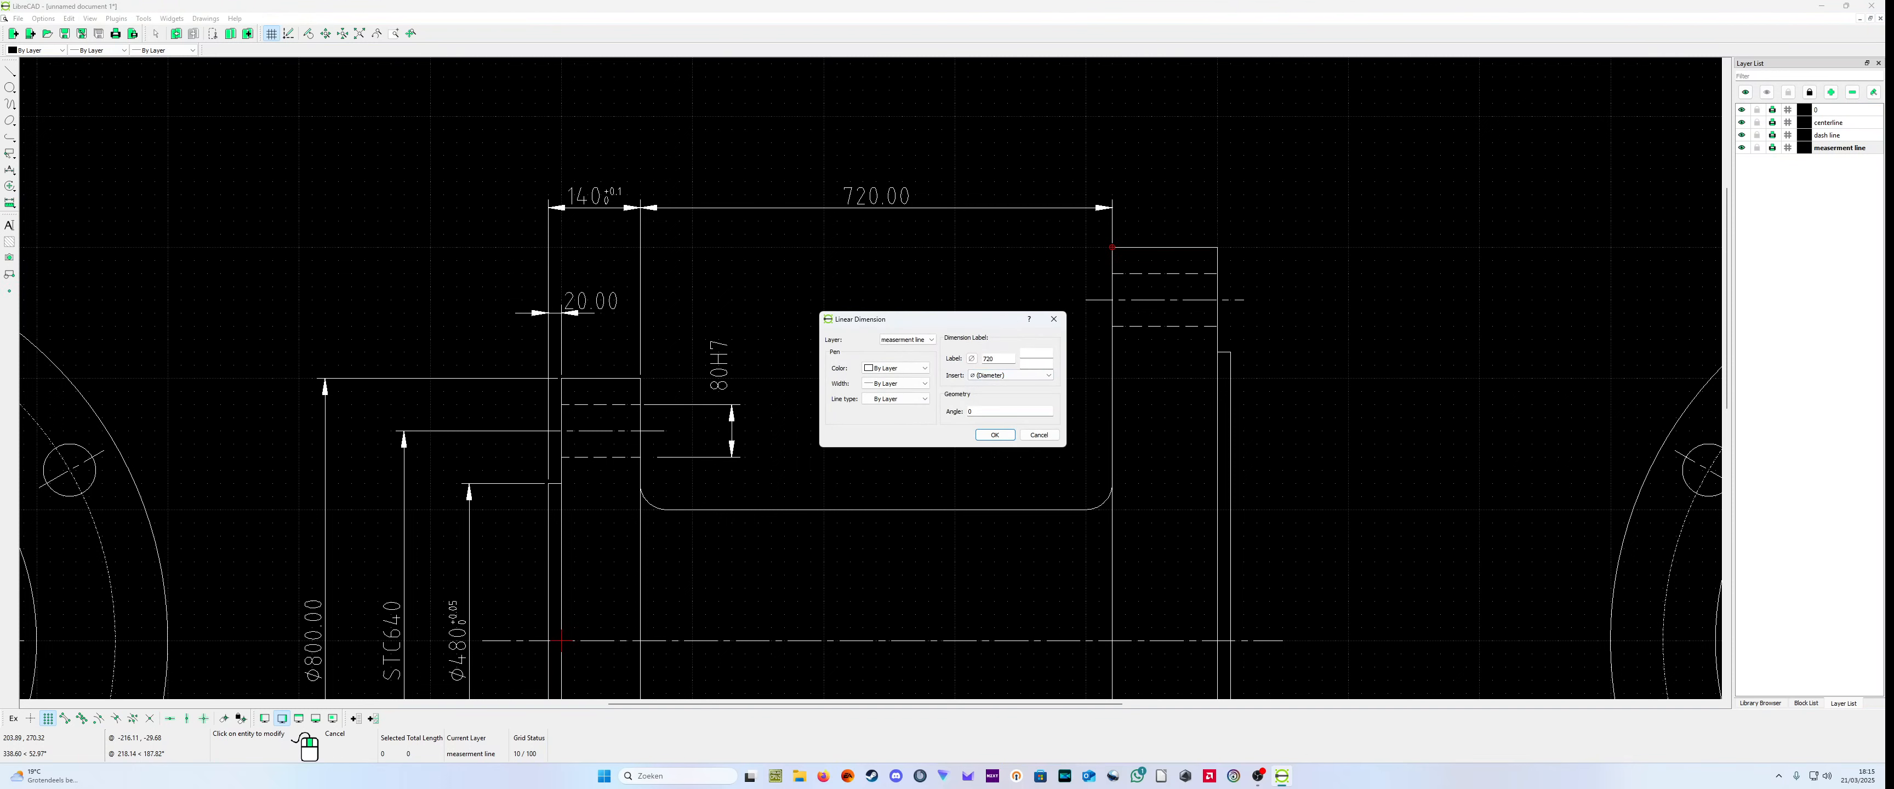
left_click(1022, 363)
left_click(994, 434)
scroll(885, 311, "up", 2)
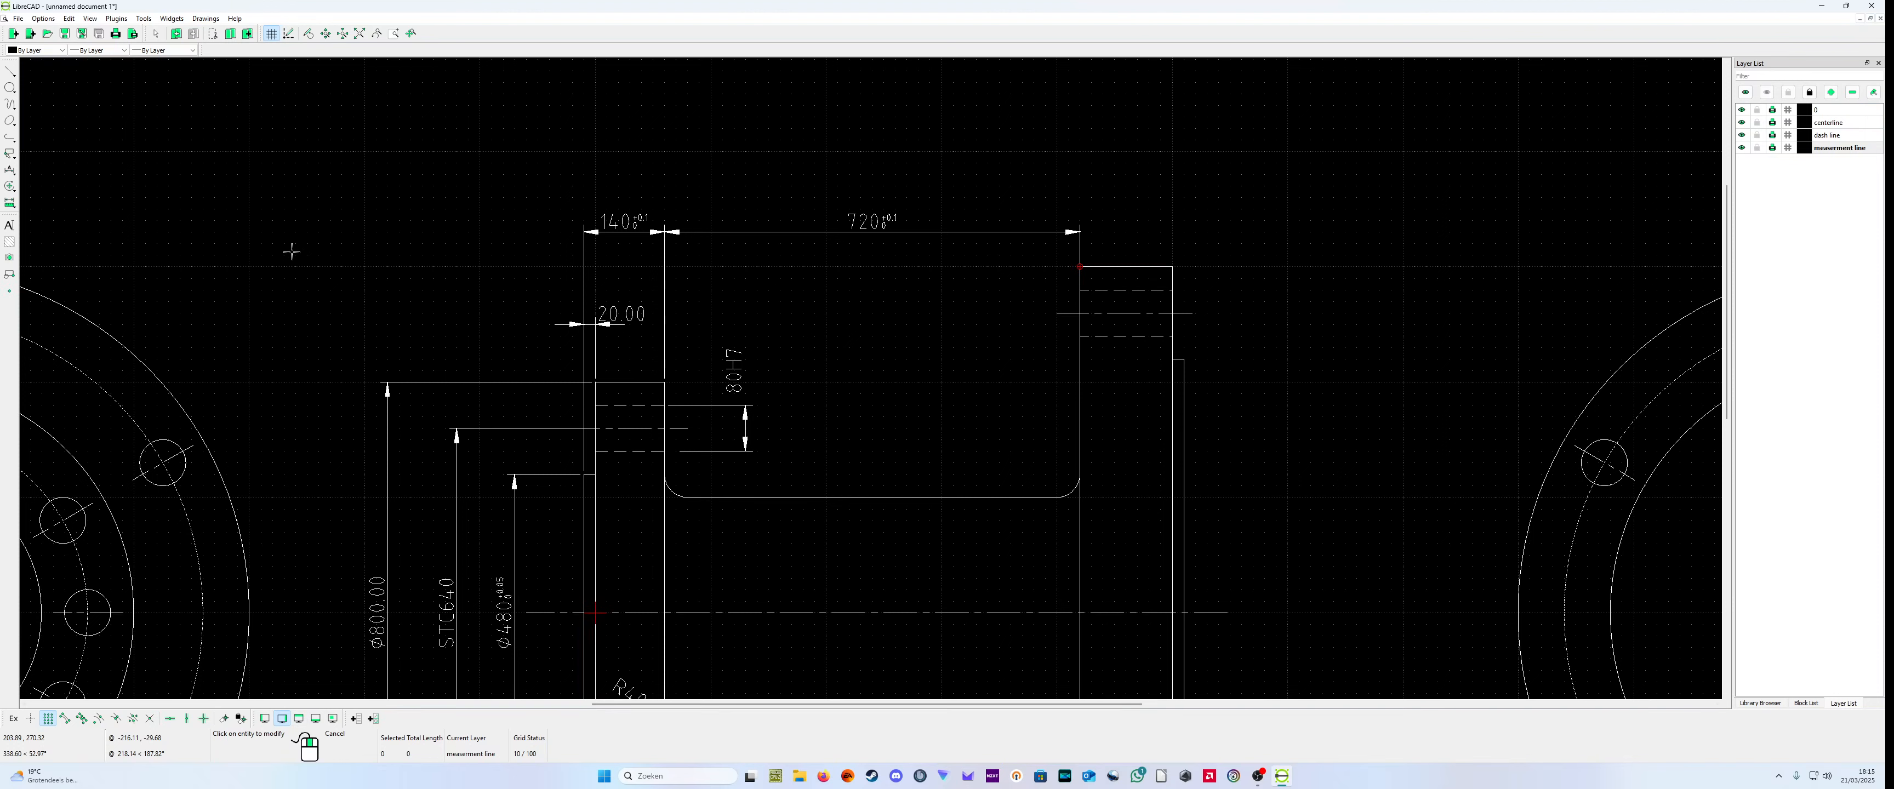
Step: Add a horizontal dimension from the small flange's raised face to the large flange's outer face, placed above the other length dimensions
left_click(10, 171)
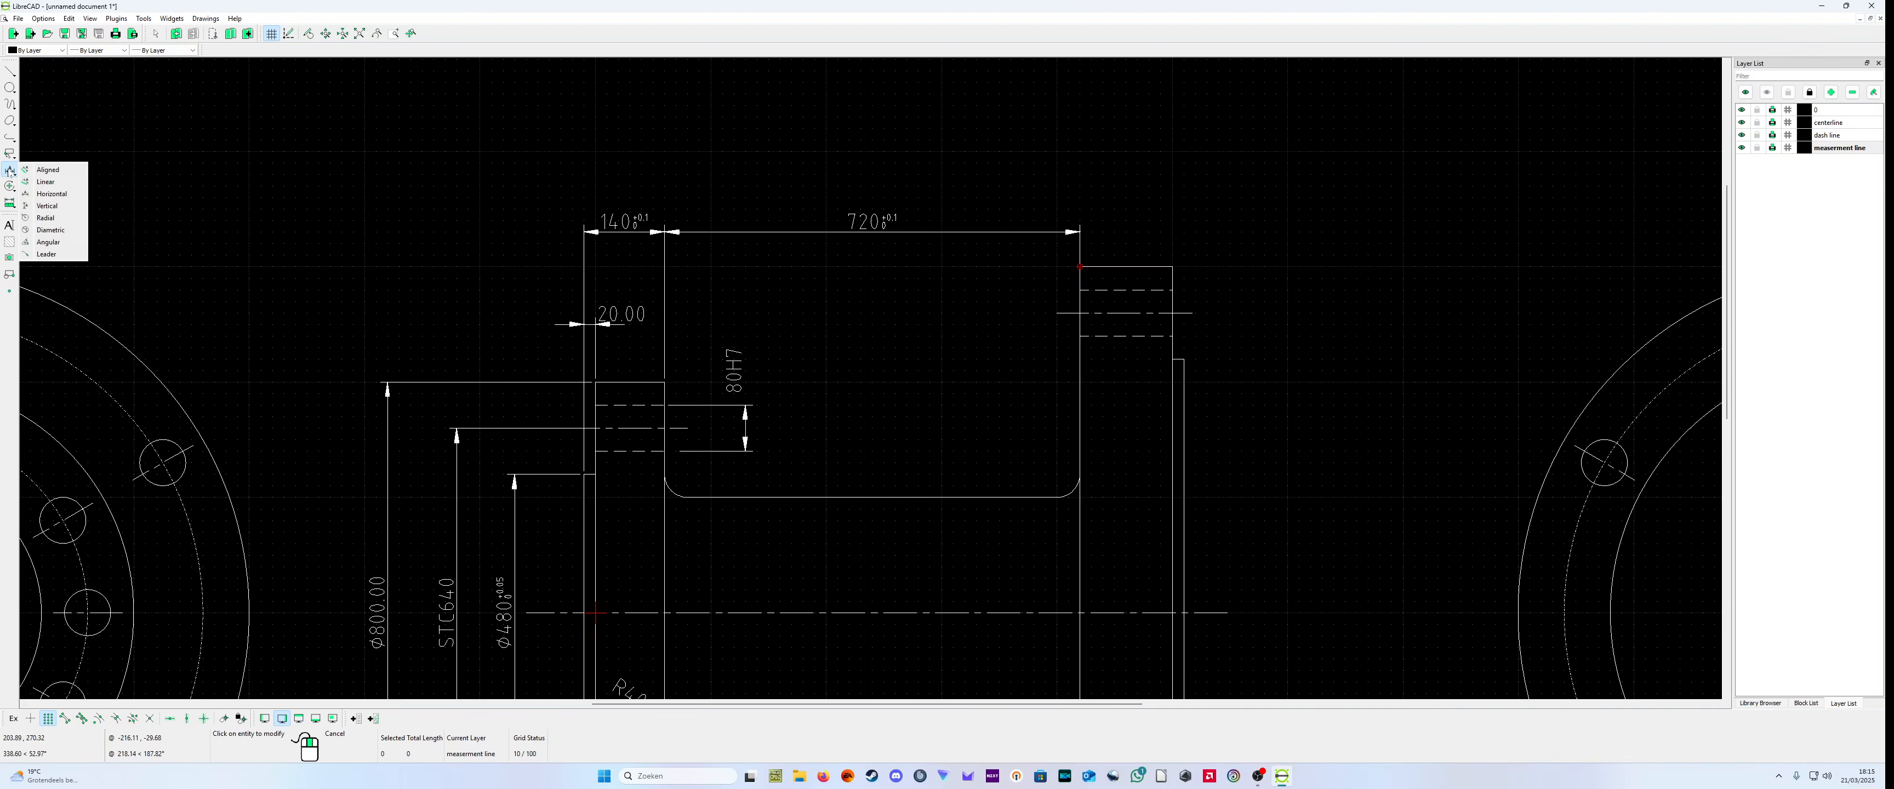
left_click(70, 206)
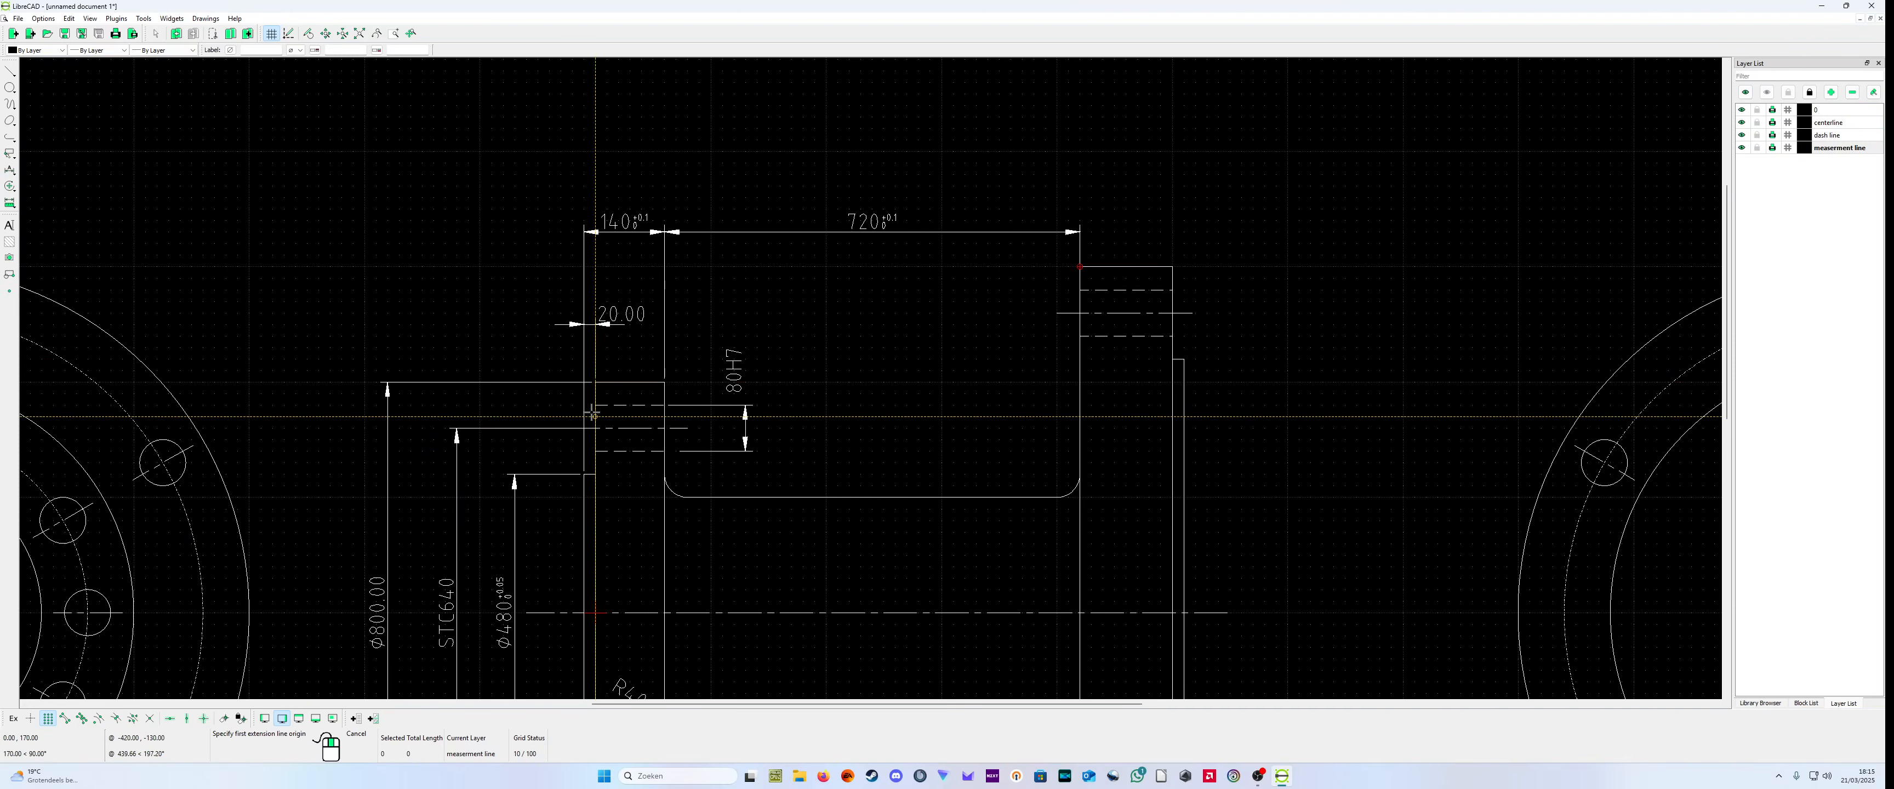
left_click(581, 382)
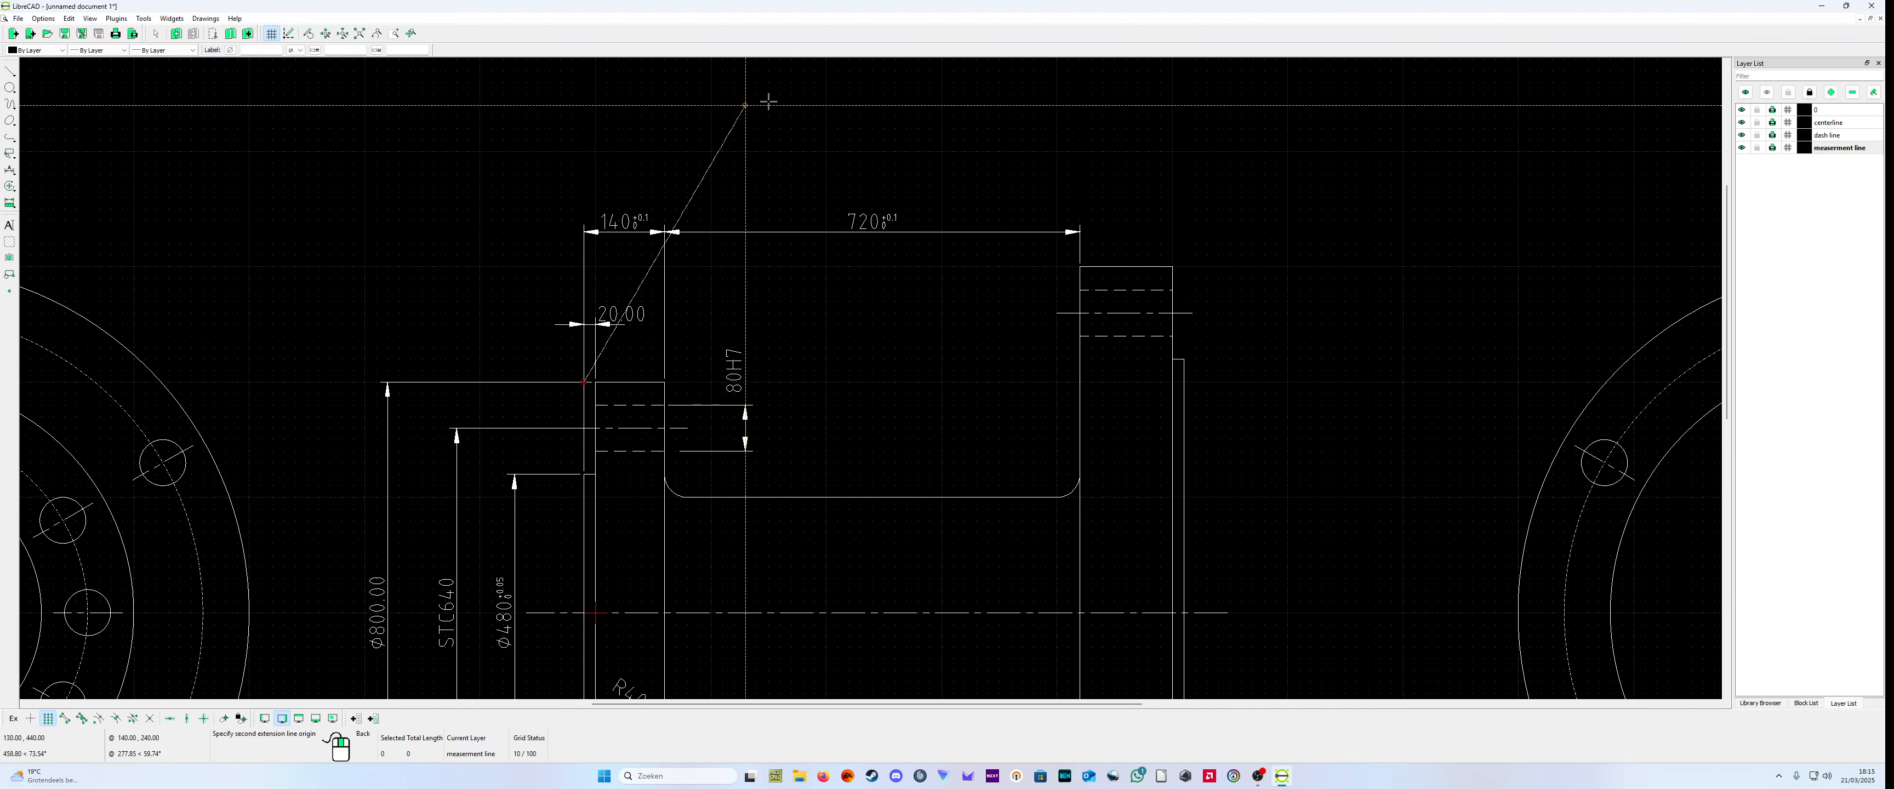
left_click(1173, 259)
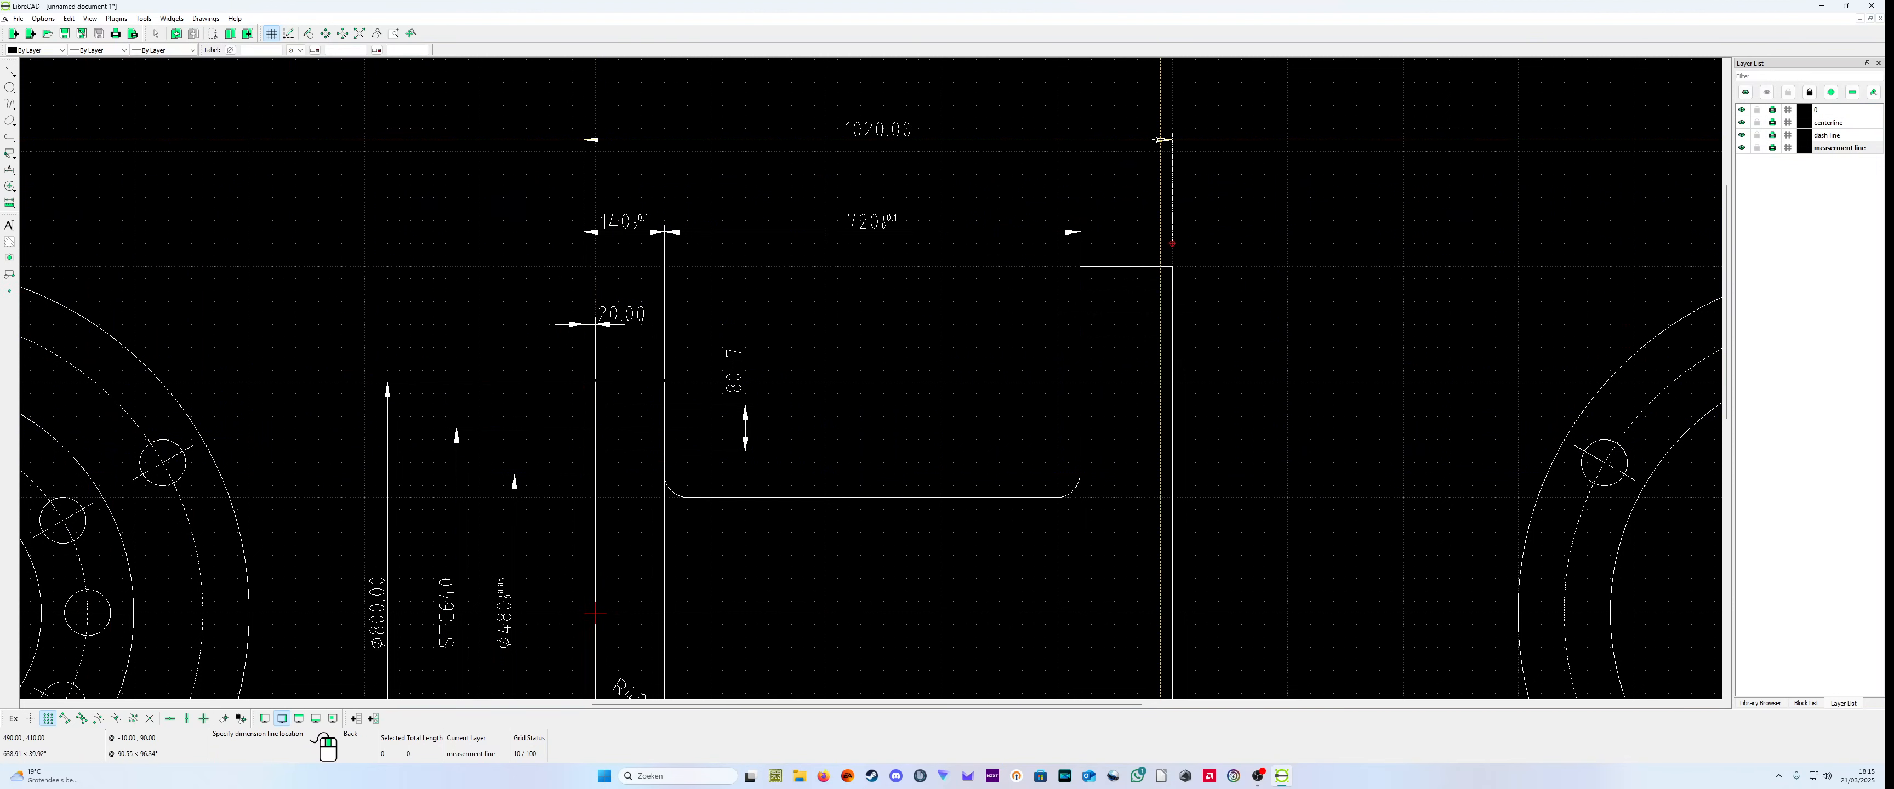
left_click(1158, 139)
right_click(1056, 183)
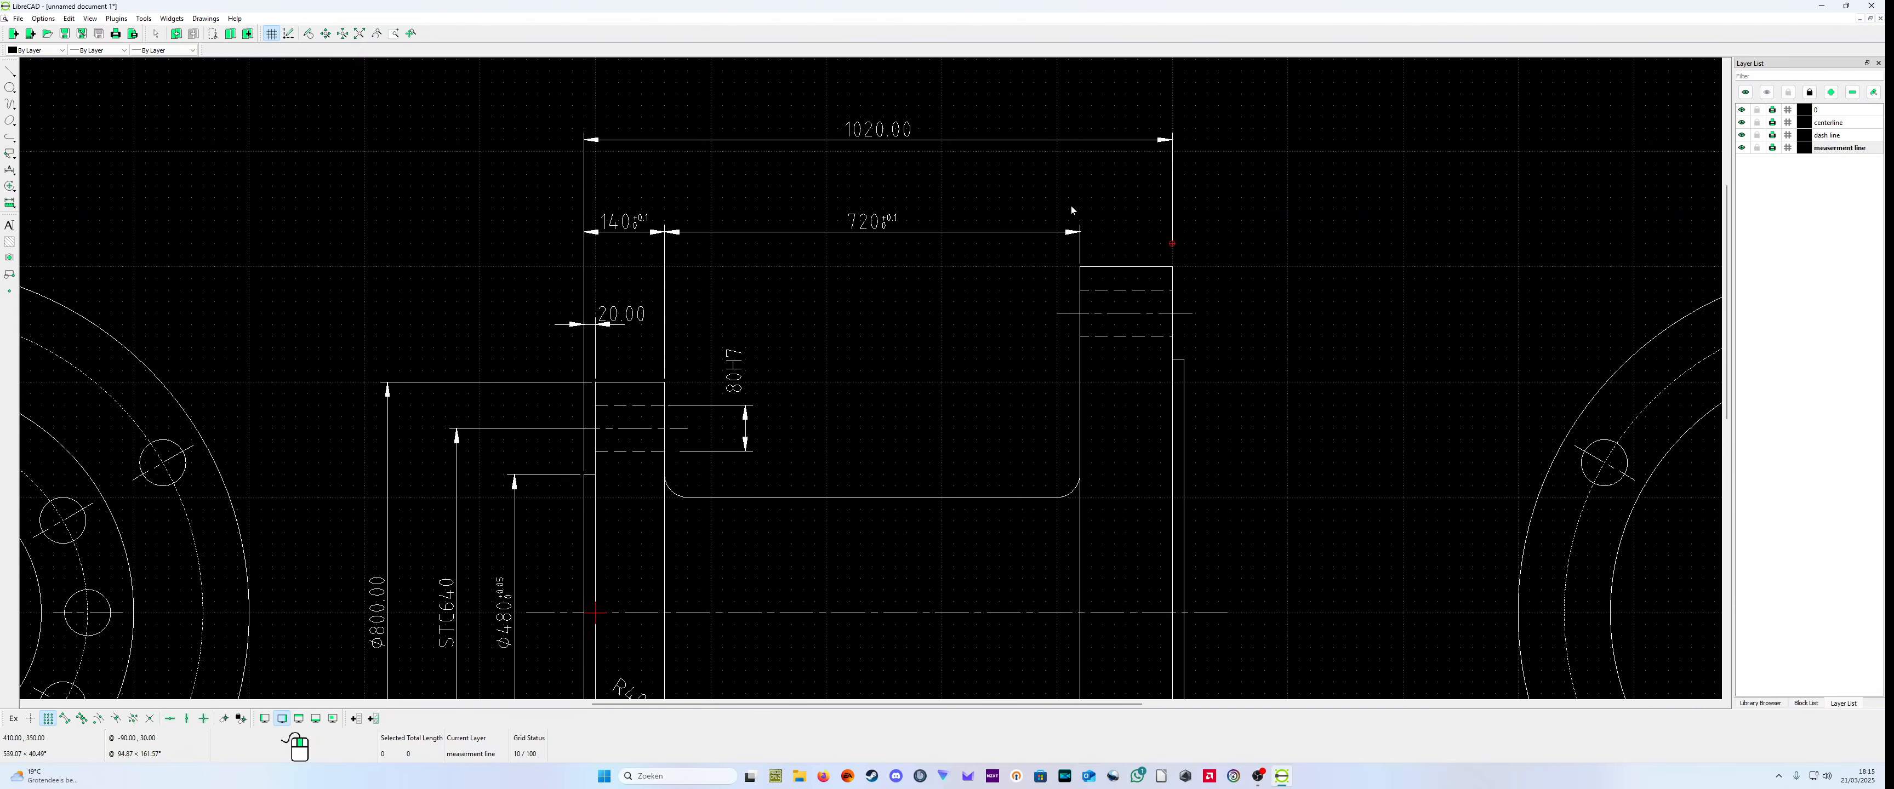
Step: Set the label of the topmost length dimension to 1020 with a +0.2 upper and 0 lower tolerance
right_click(1055, 182)
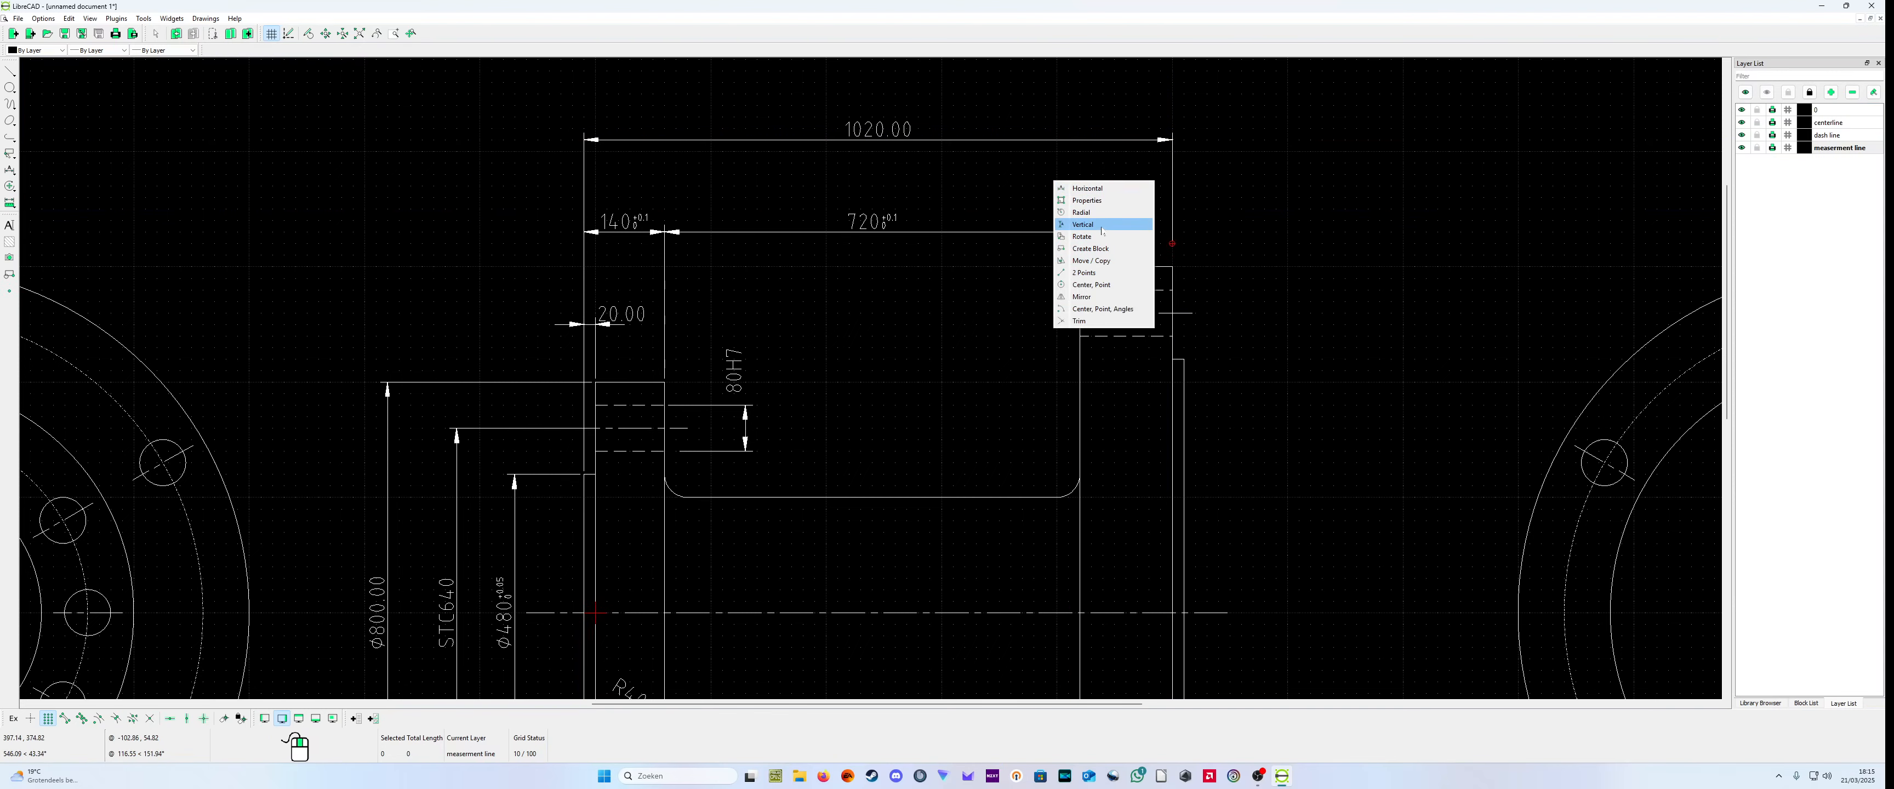
left_click(1092, 200)
left_click(886, 135)
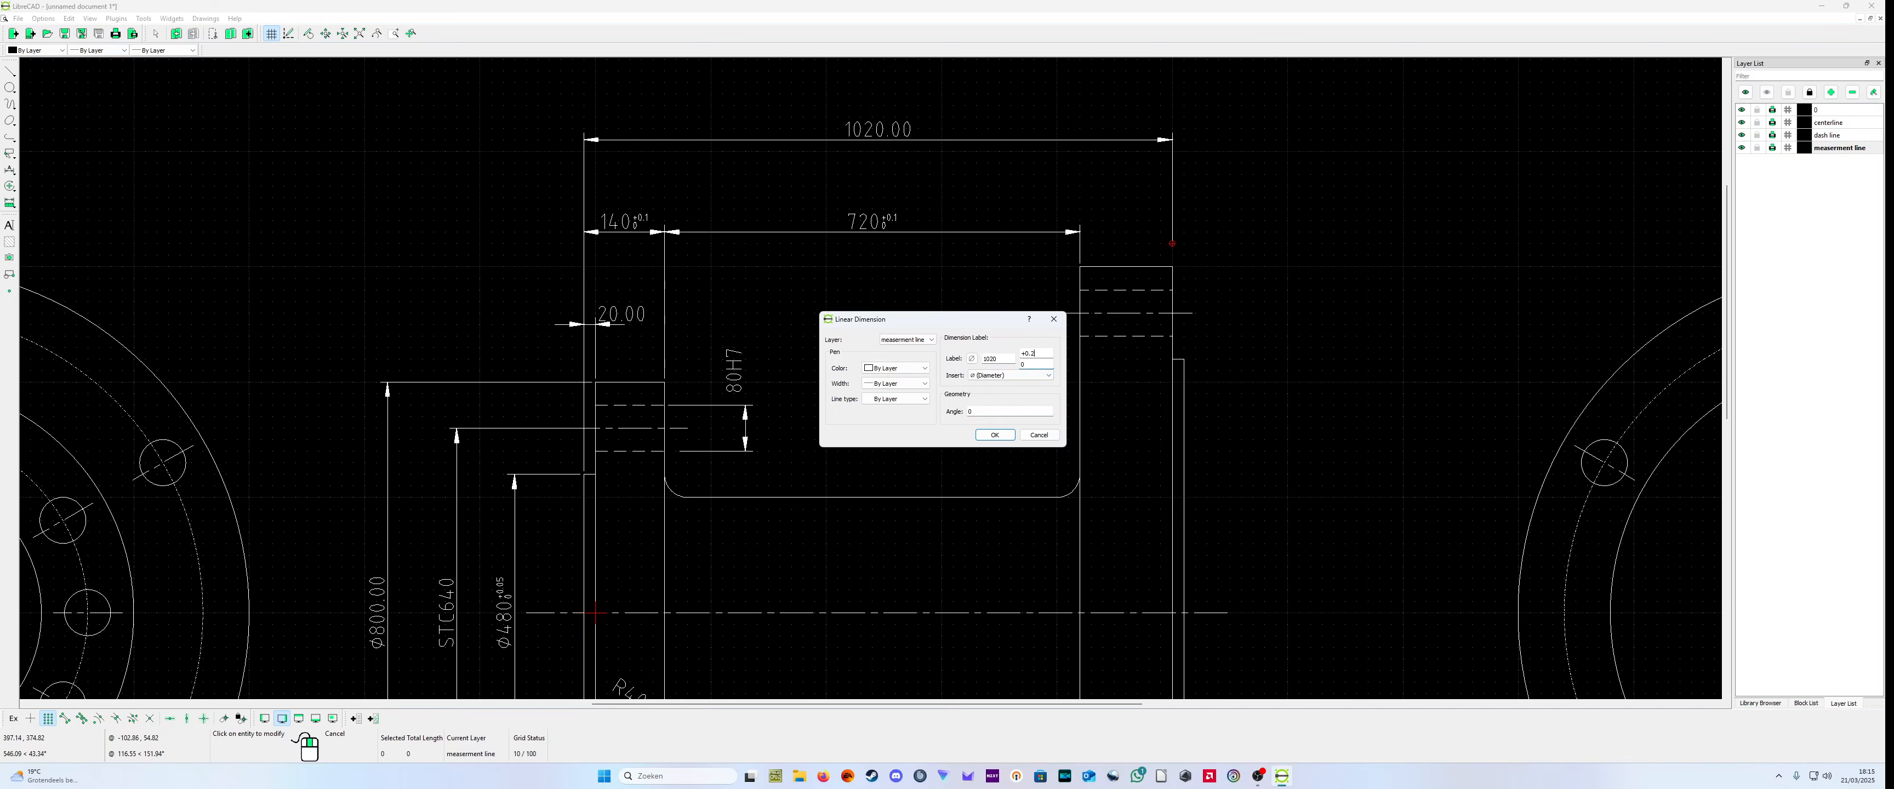
left_click(977, 436)
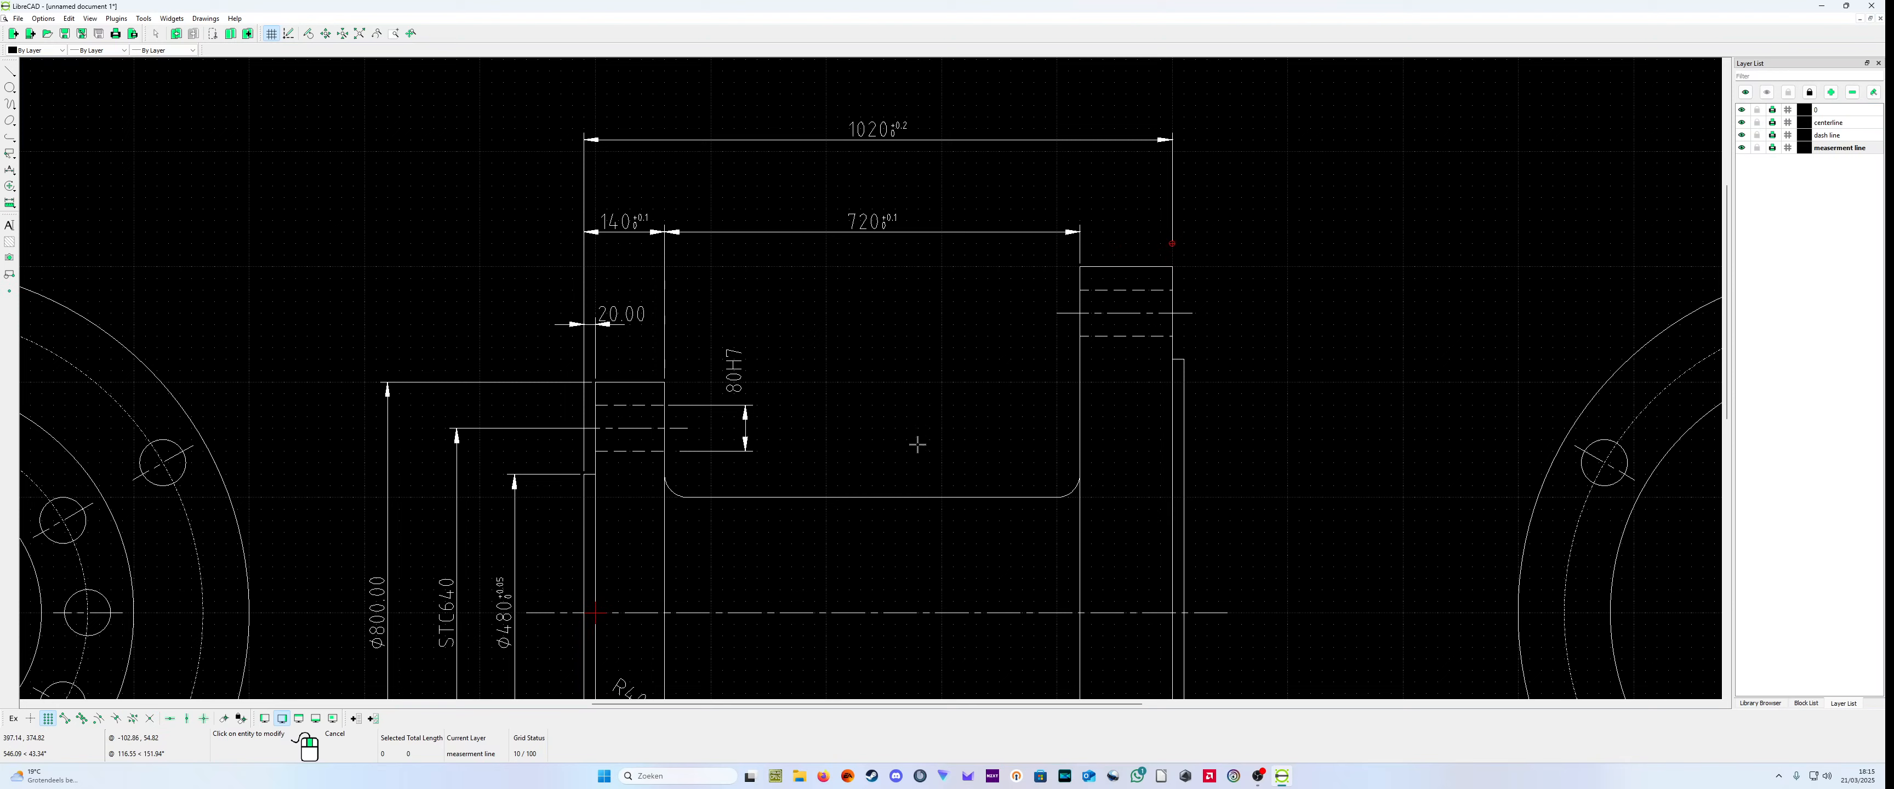
Step: Add a horizontal dimension for the thickness of the large flange's raised face, in line with the topmost length dimension
scroll(596, 355, "down", 1)
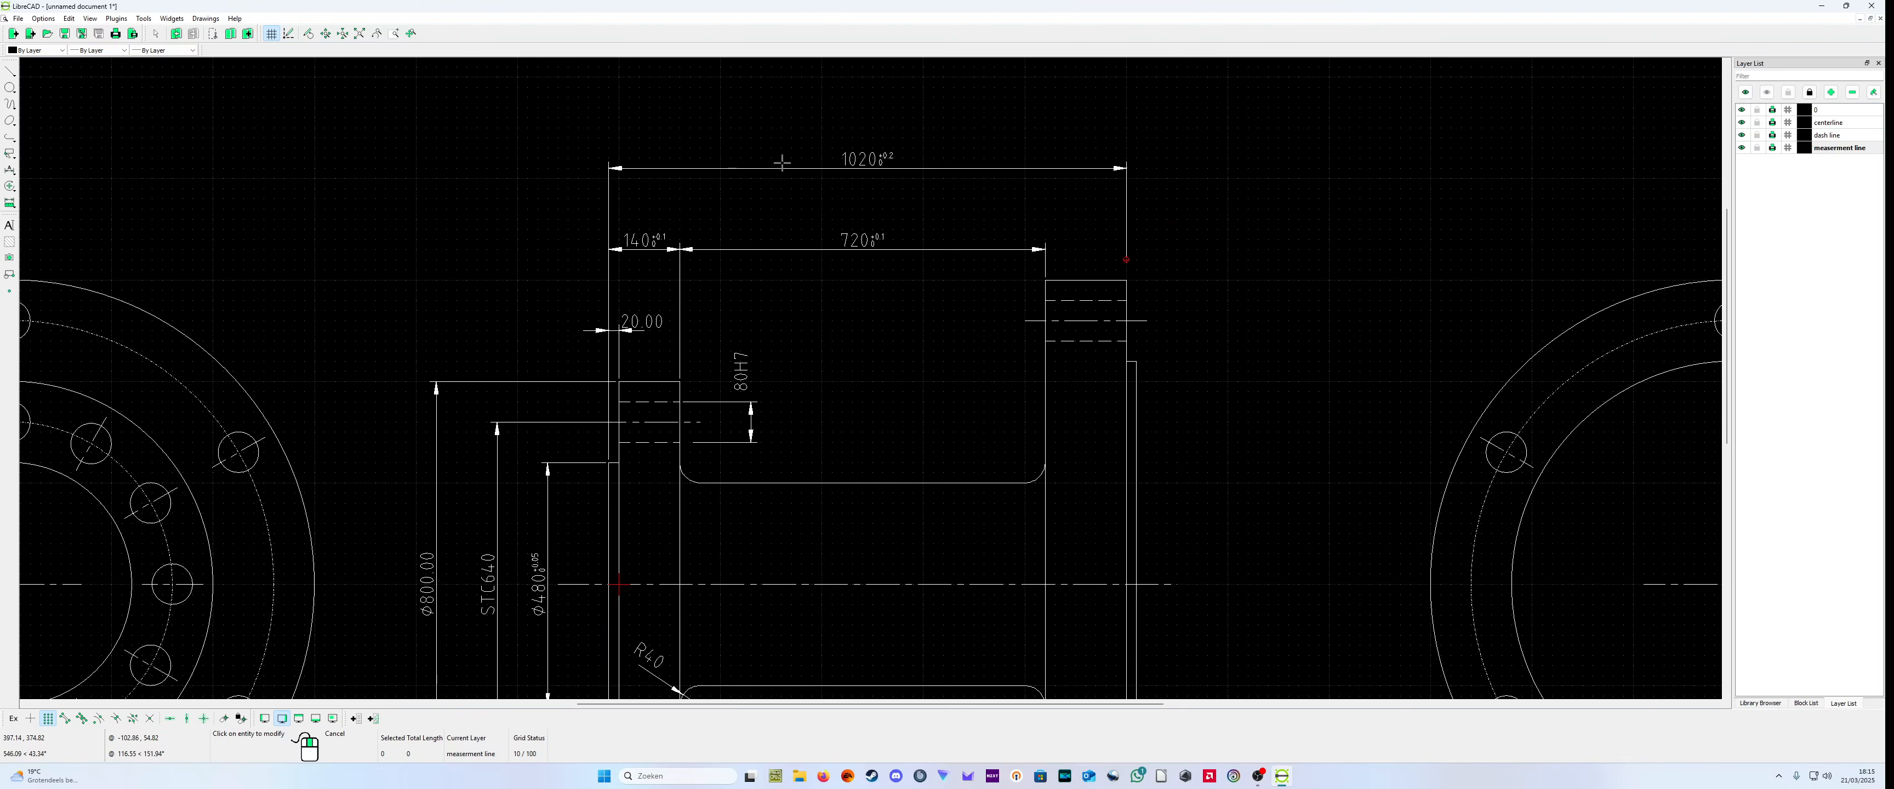
scroll(1074, 363, "down", 2)
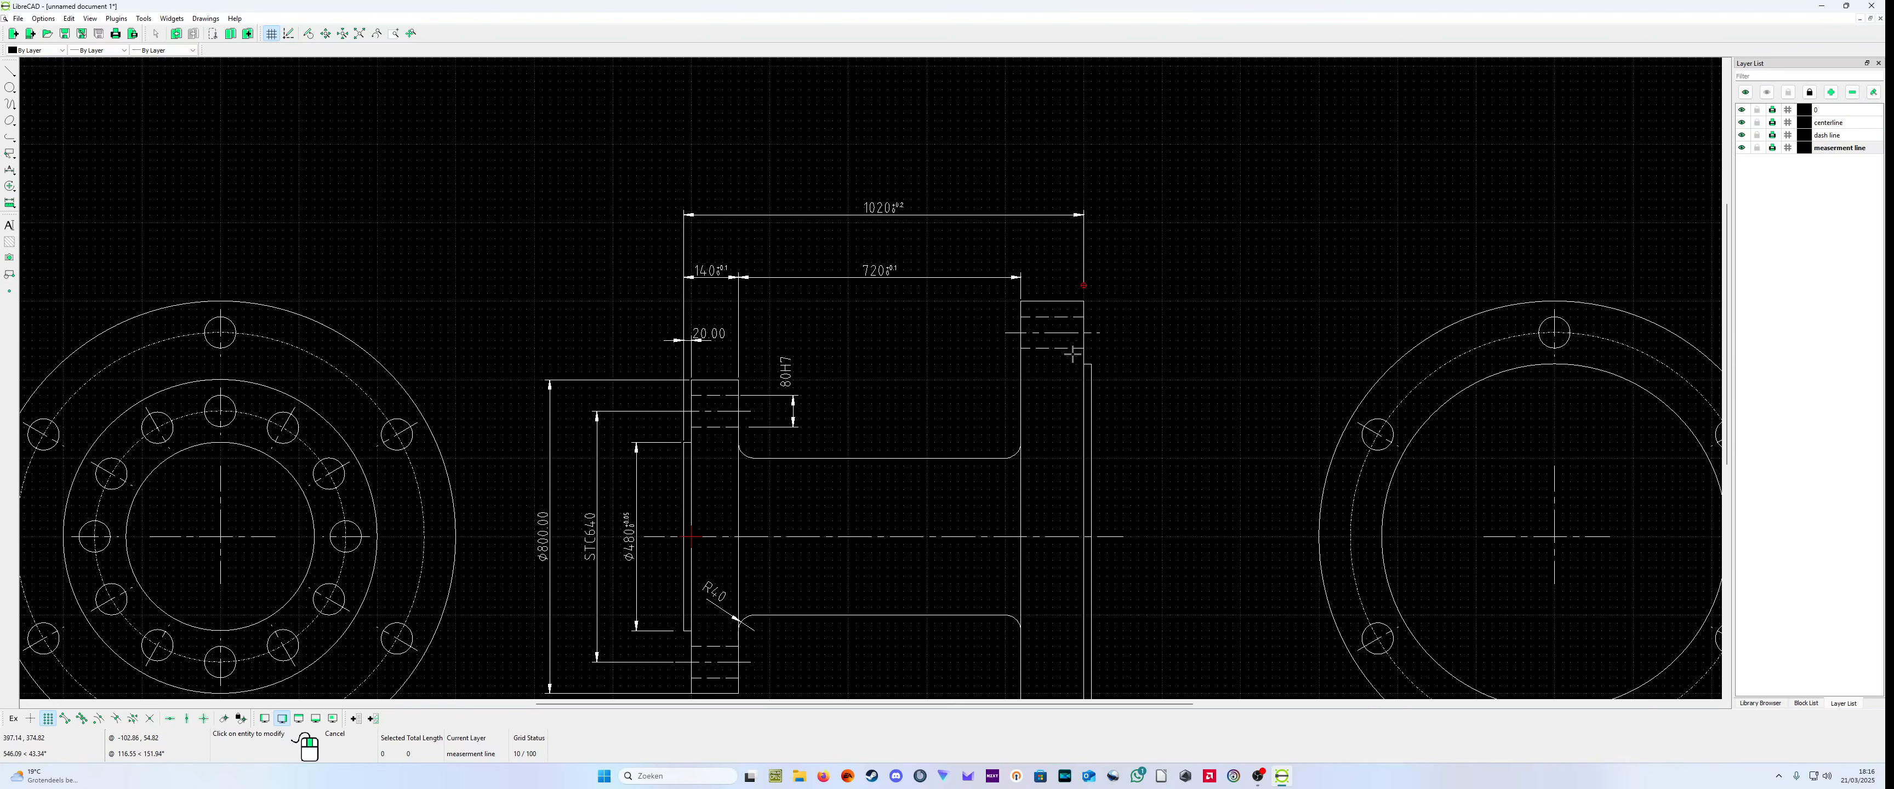
scroll(1047, 349, "up", 2)
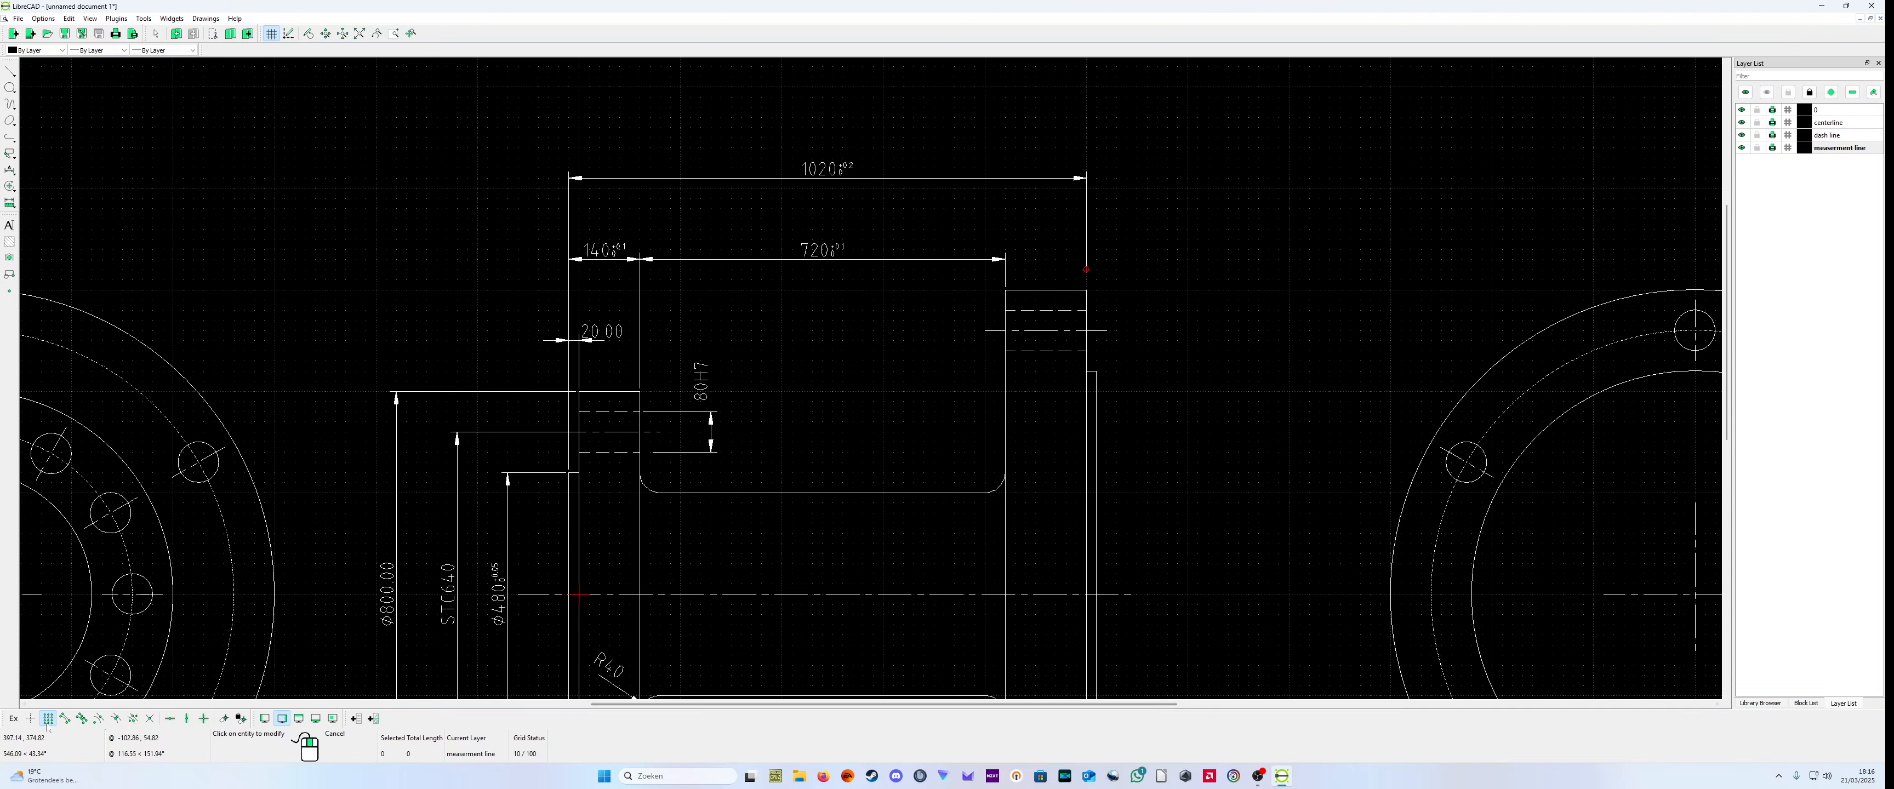
left_click(10, 170)
left_click(44, 196)
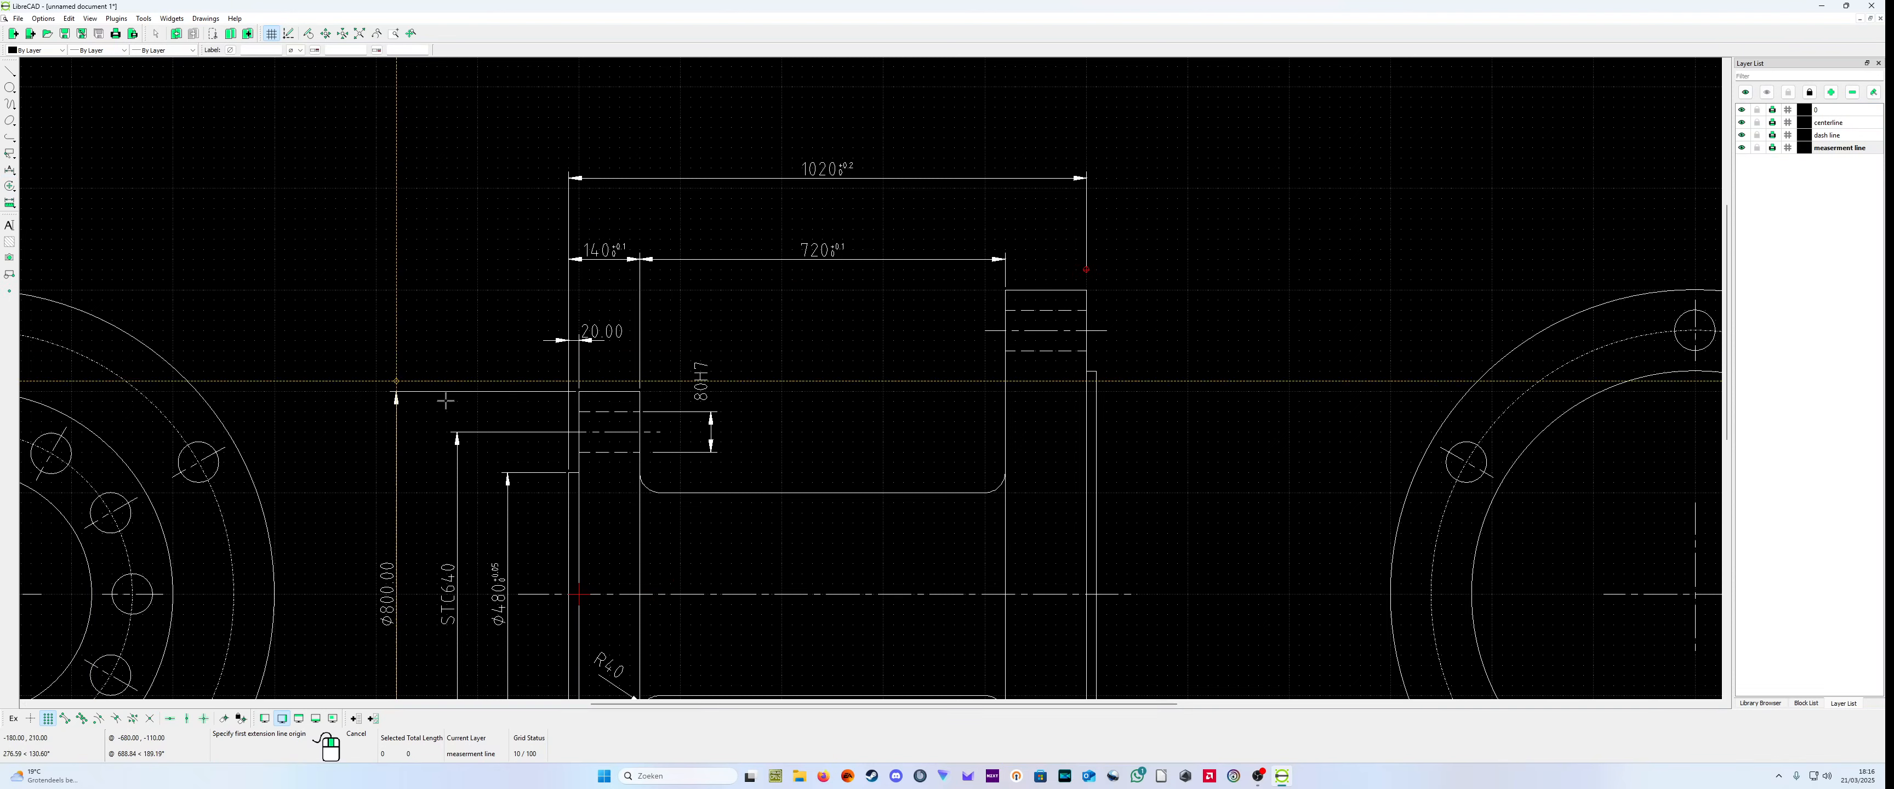
left_click(566, 393)
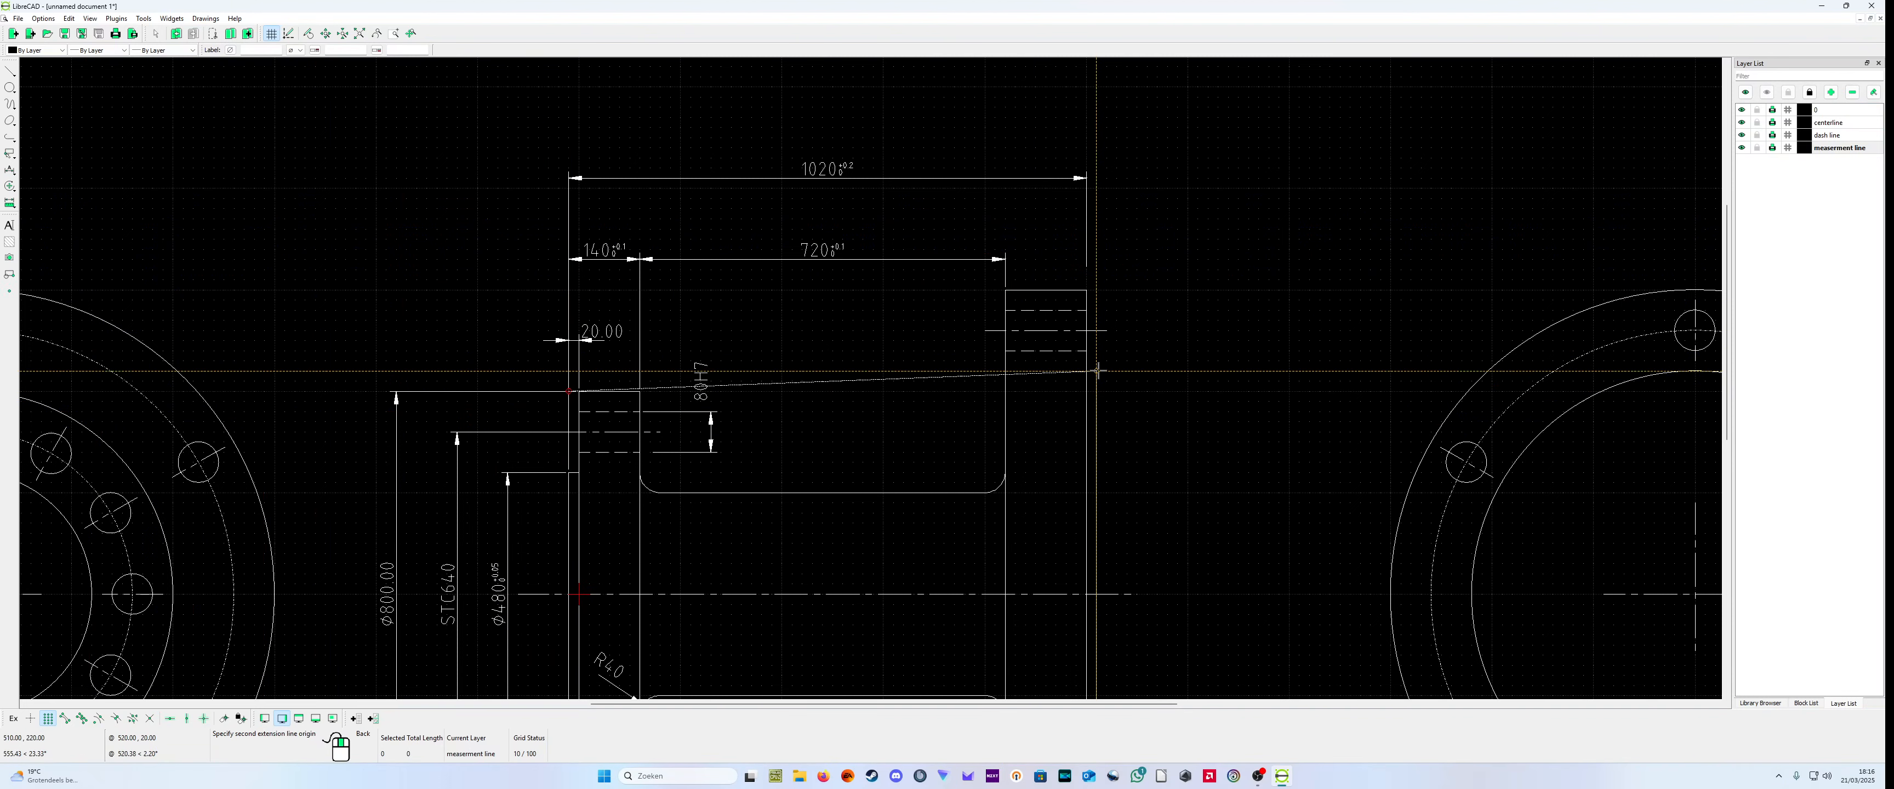
right_click(1096, 371)
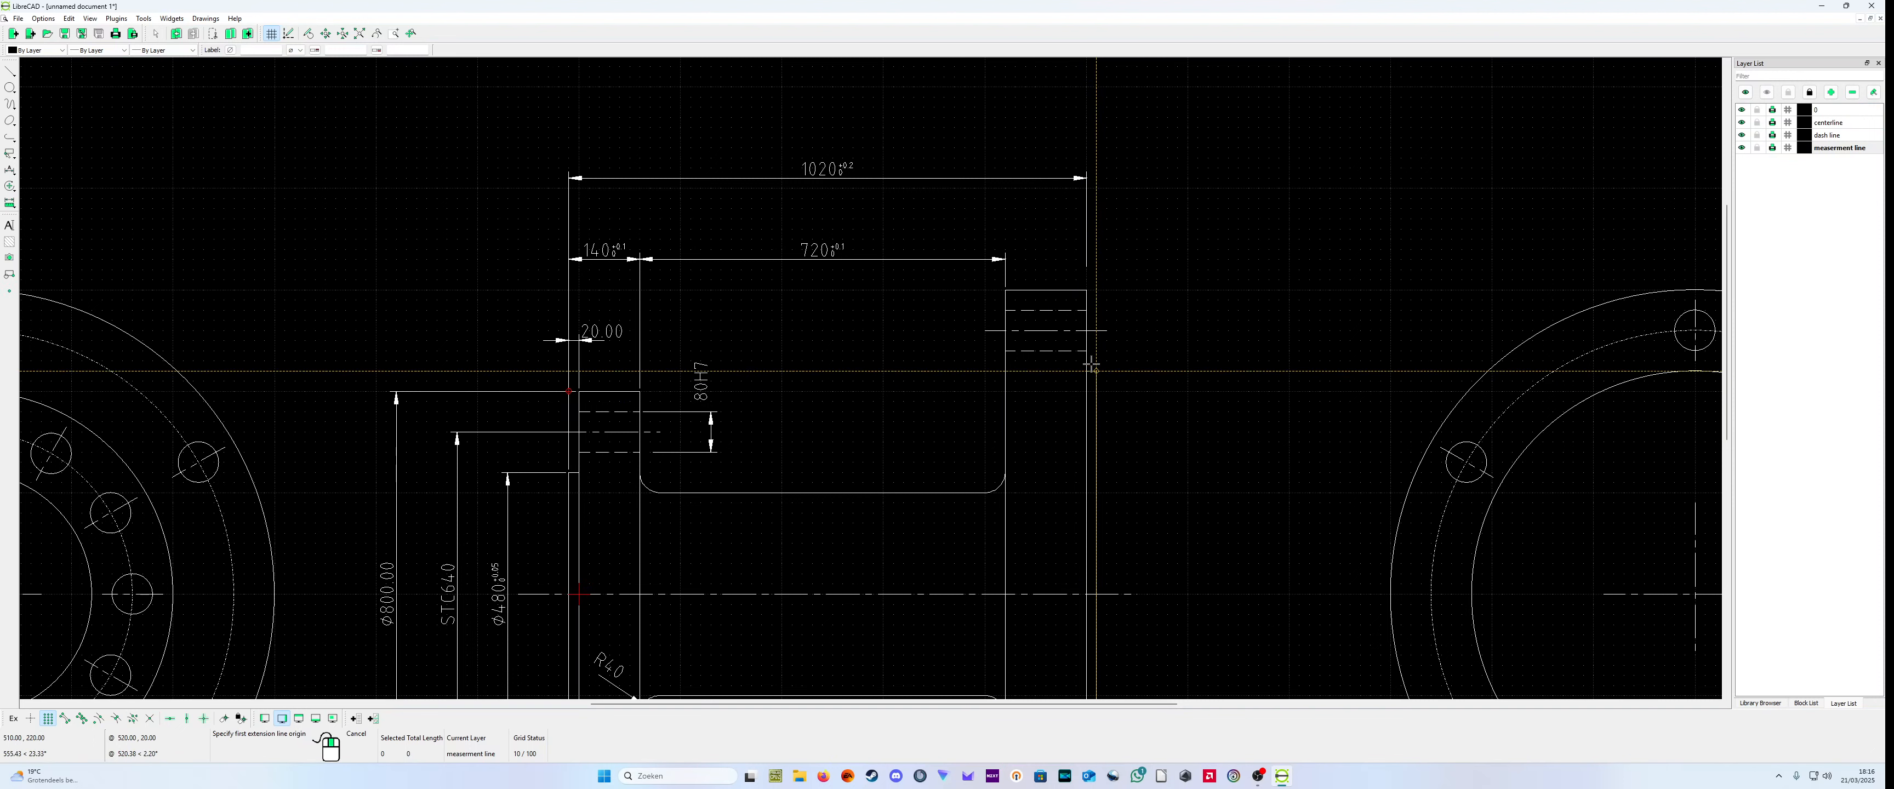
left_click(1080, 290)
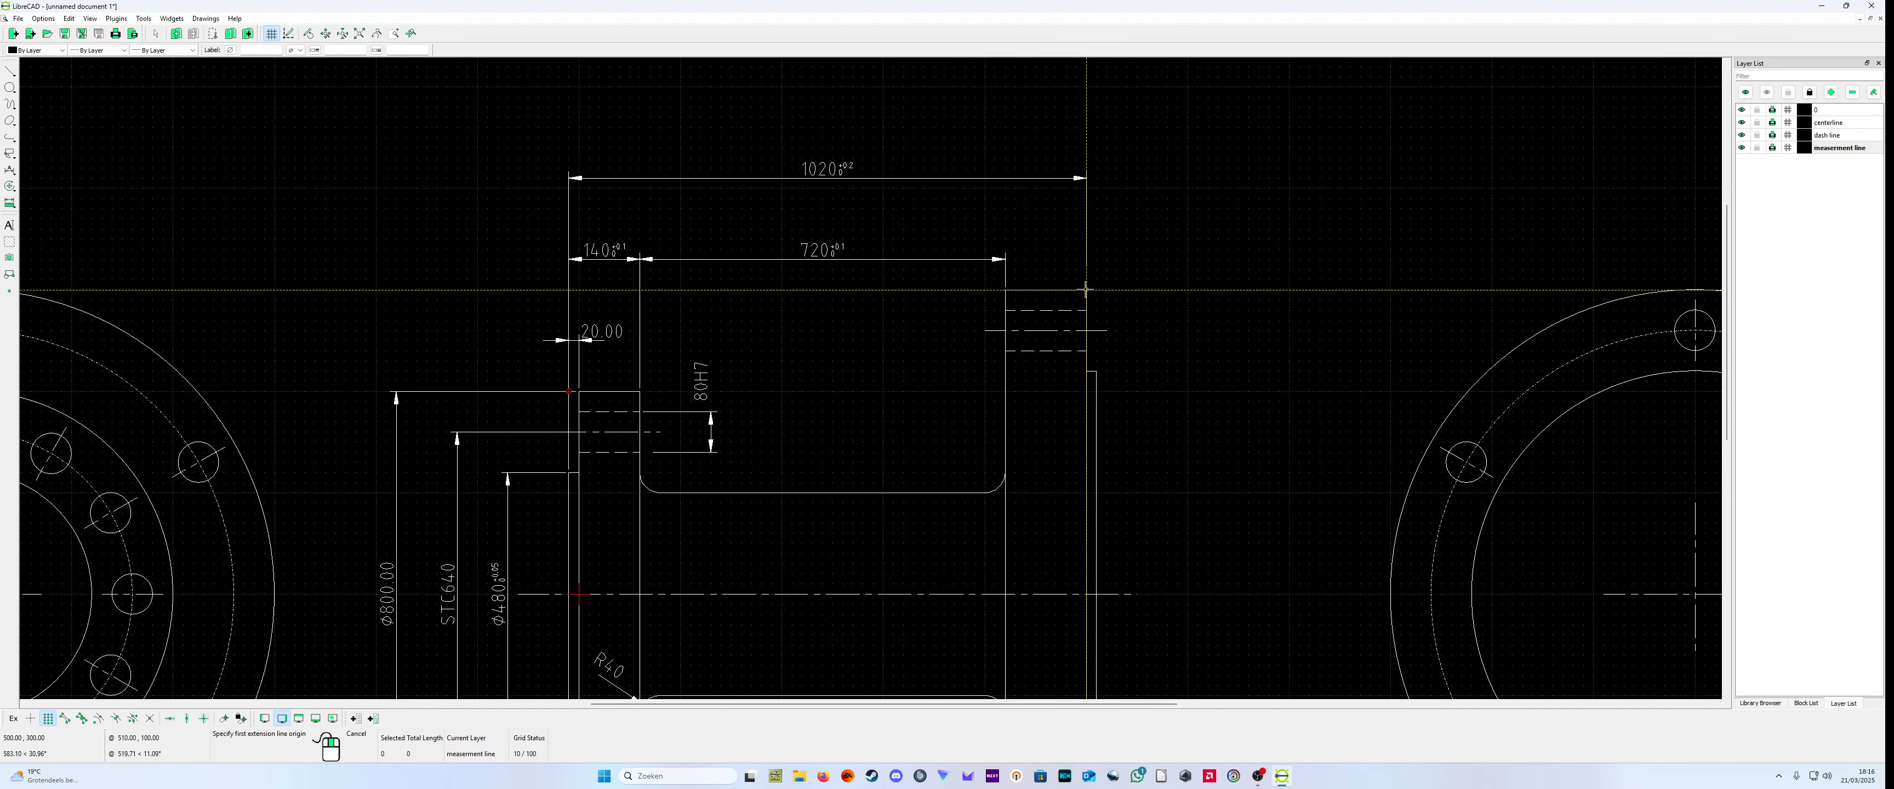
left_click(1096, 371)
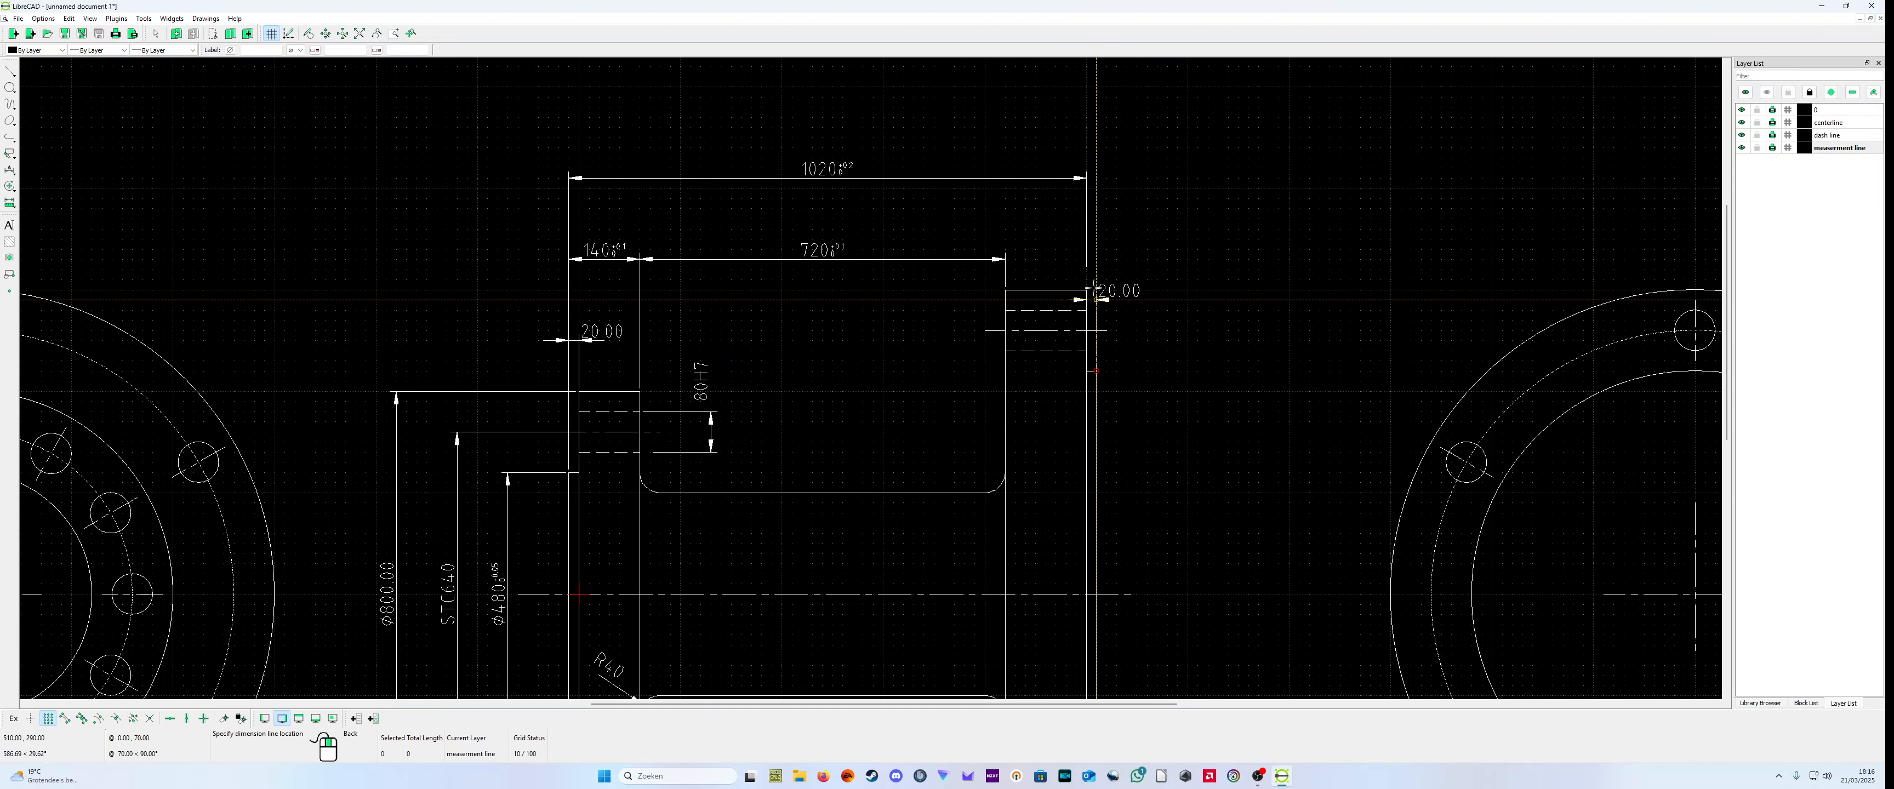
left_click(1099, 178)
Step: Set the label of the large flange's raised face thickness dimension to 20 with a +0.2 upper and 0 lower tolerance
right_click(1137, 231)
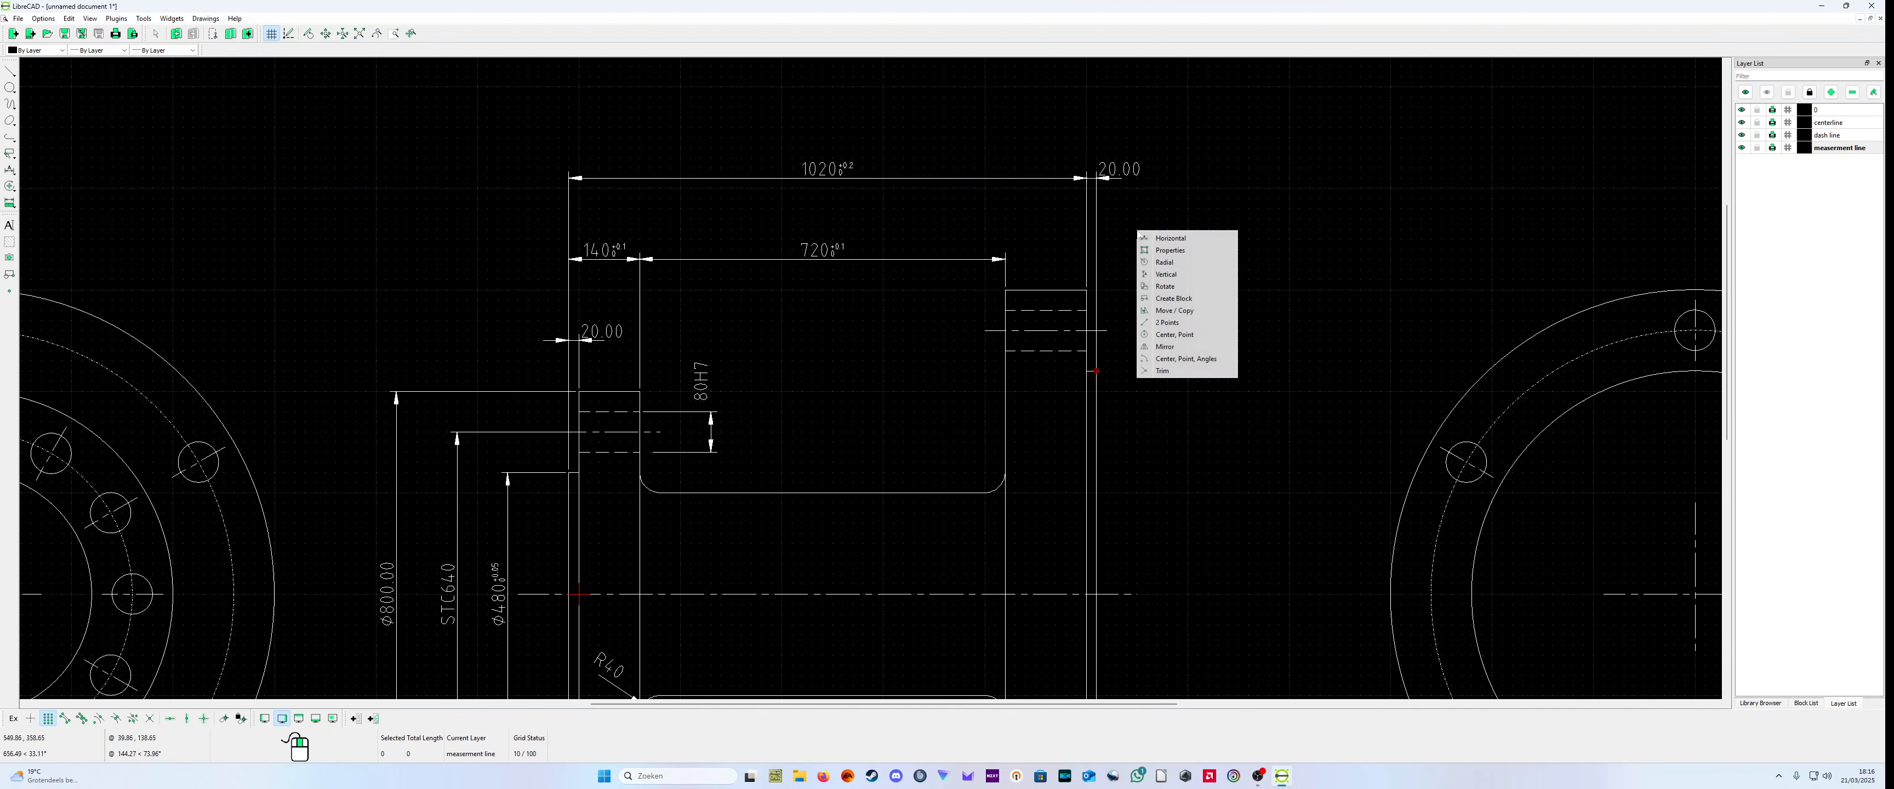
left_click(1167, 254)
left_click(1123, 172)
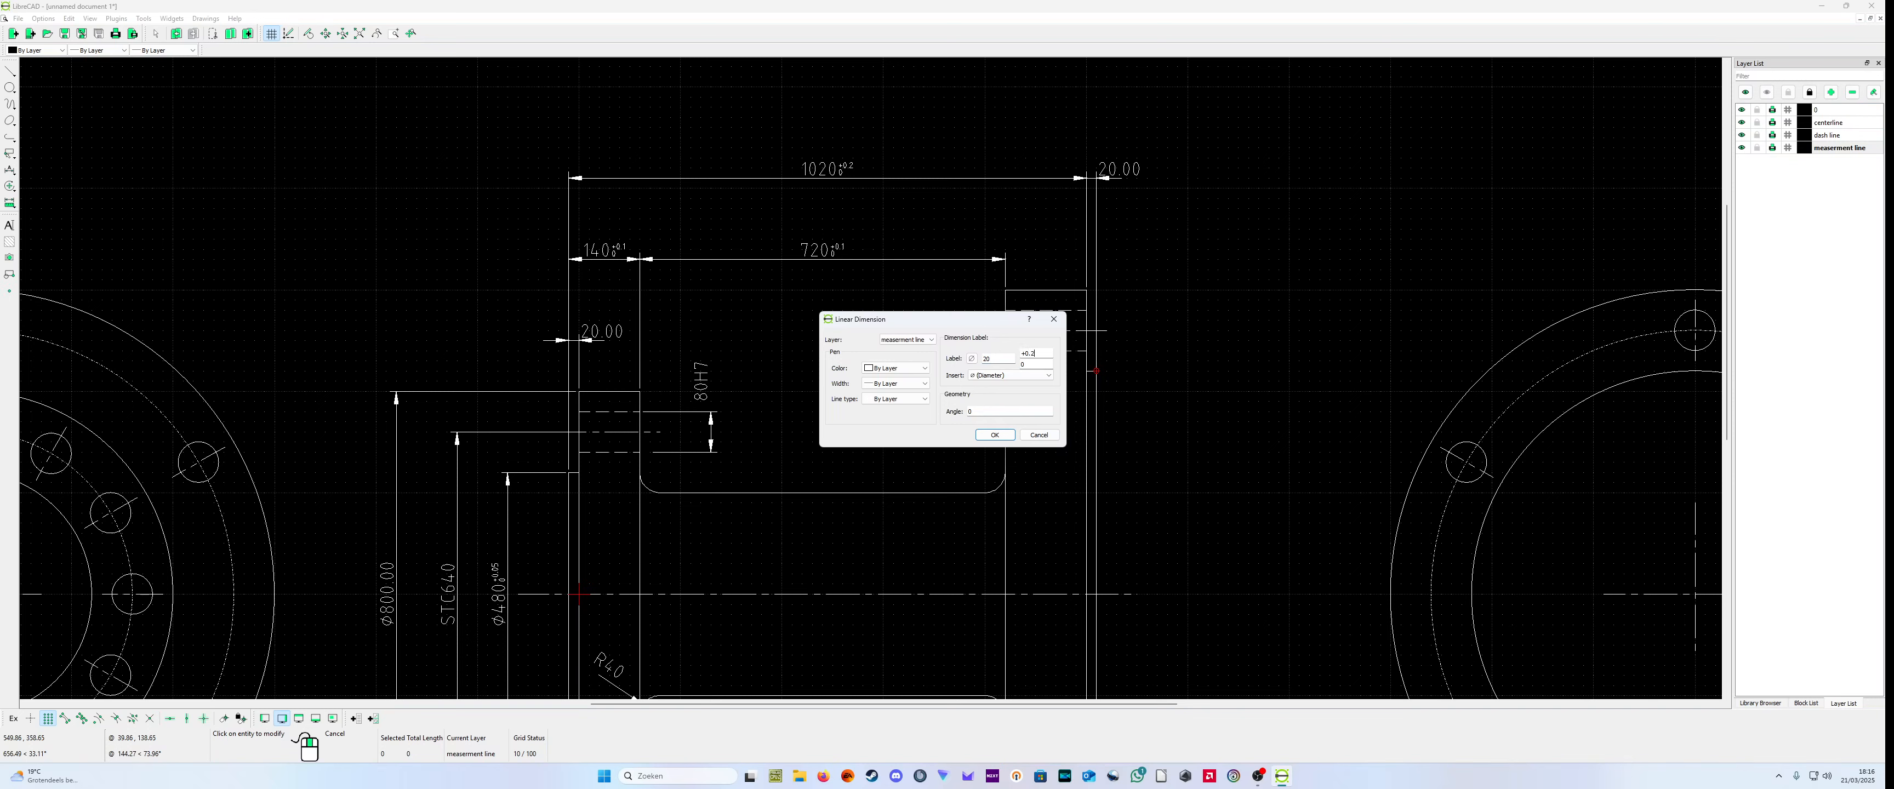
left_click(998, 434)
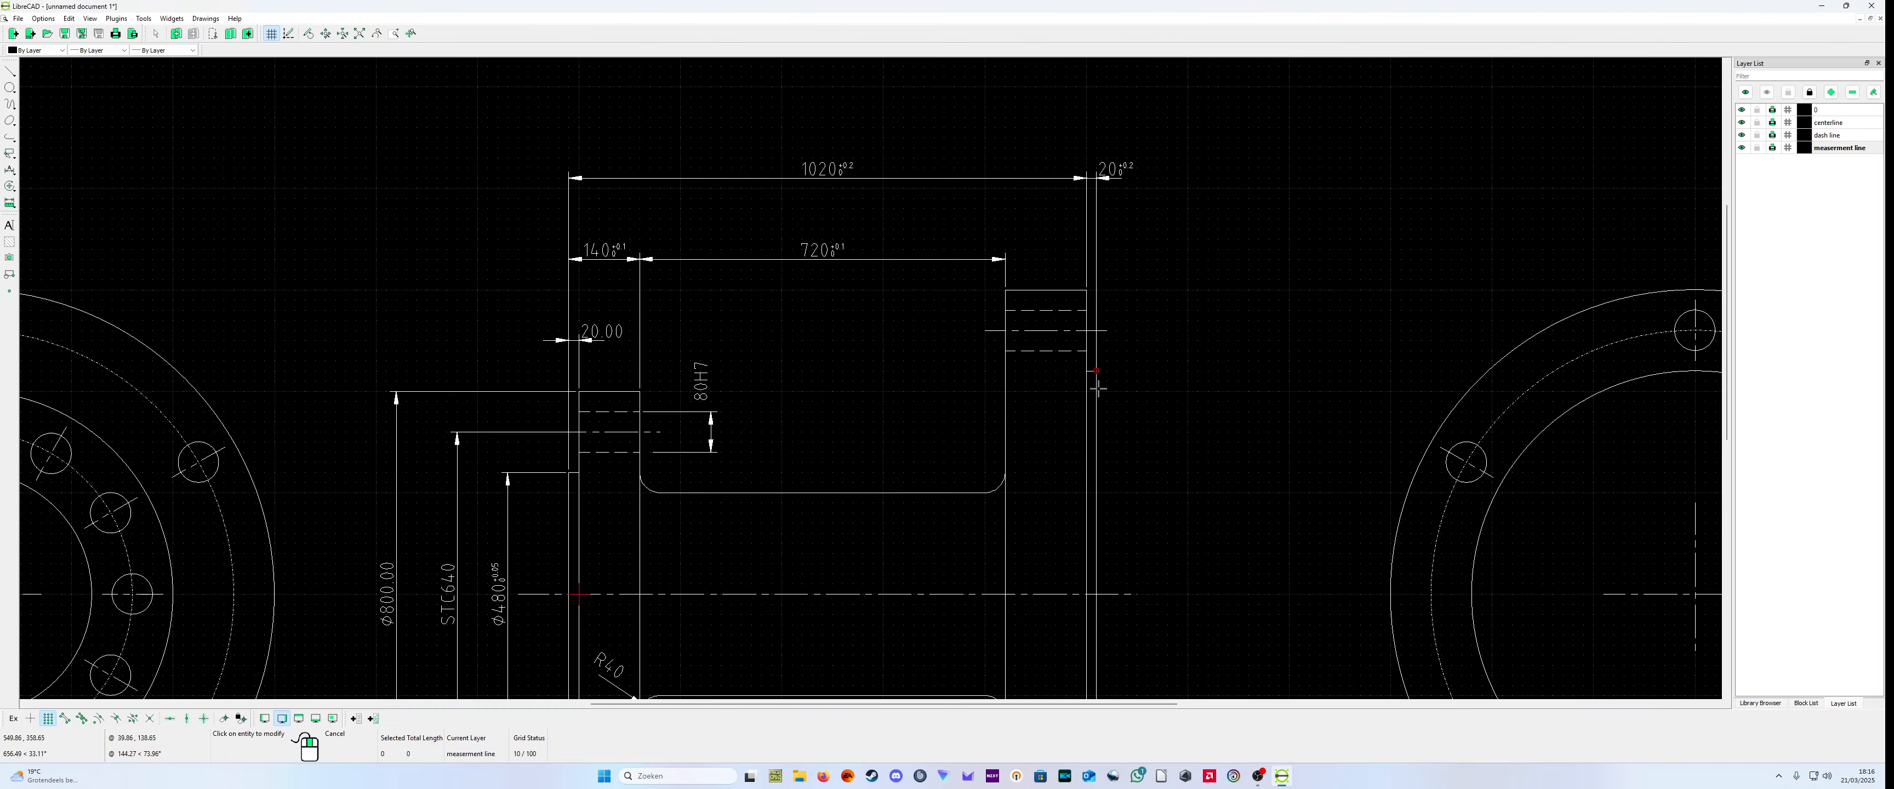
scroll(1174, 401, "down", 2)
scroll(1175, 401, "up", 2)
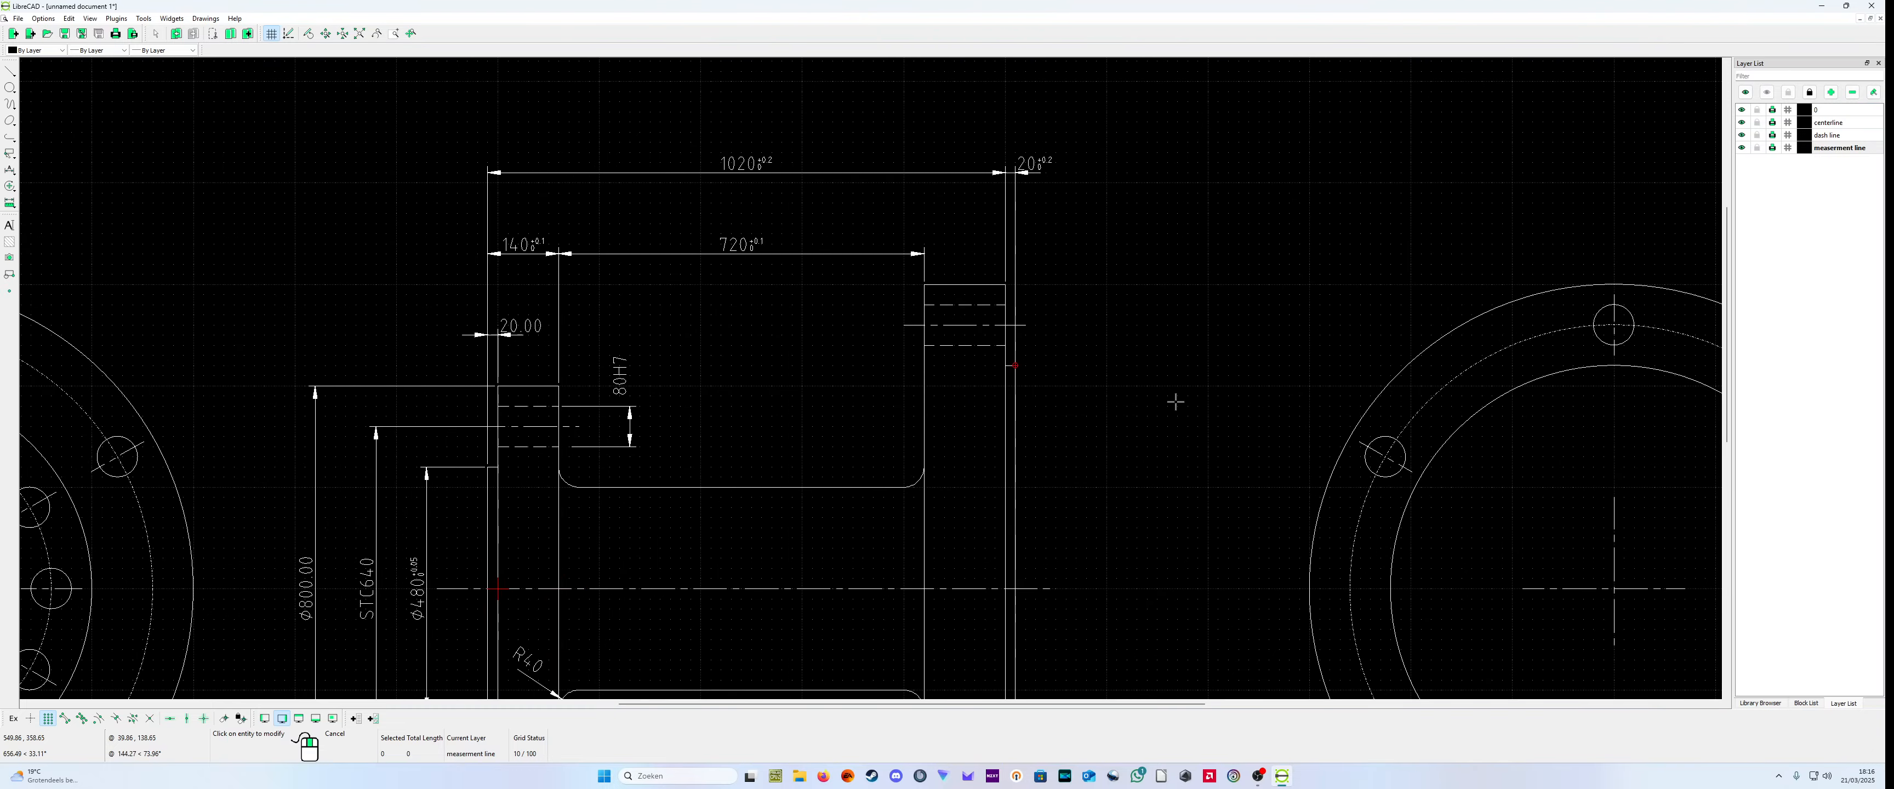
Step: Set the label of the small flange's outer diameter dimension to Ø800 with a 0.2 upper and 0 lower tolerance
scroll(1157, 415, "down", 2)
scroll(897, 449, "up", 1)
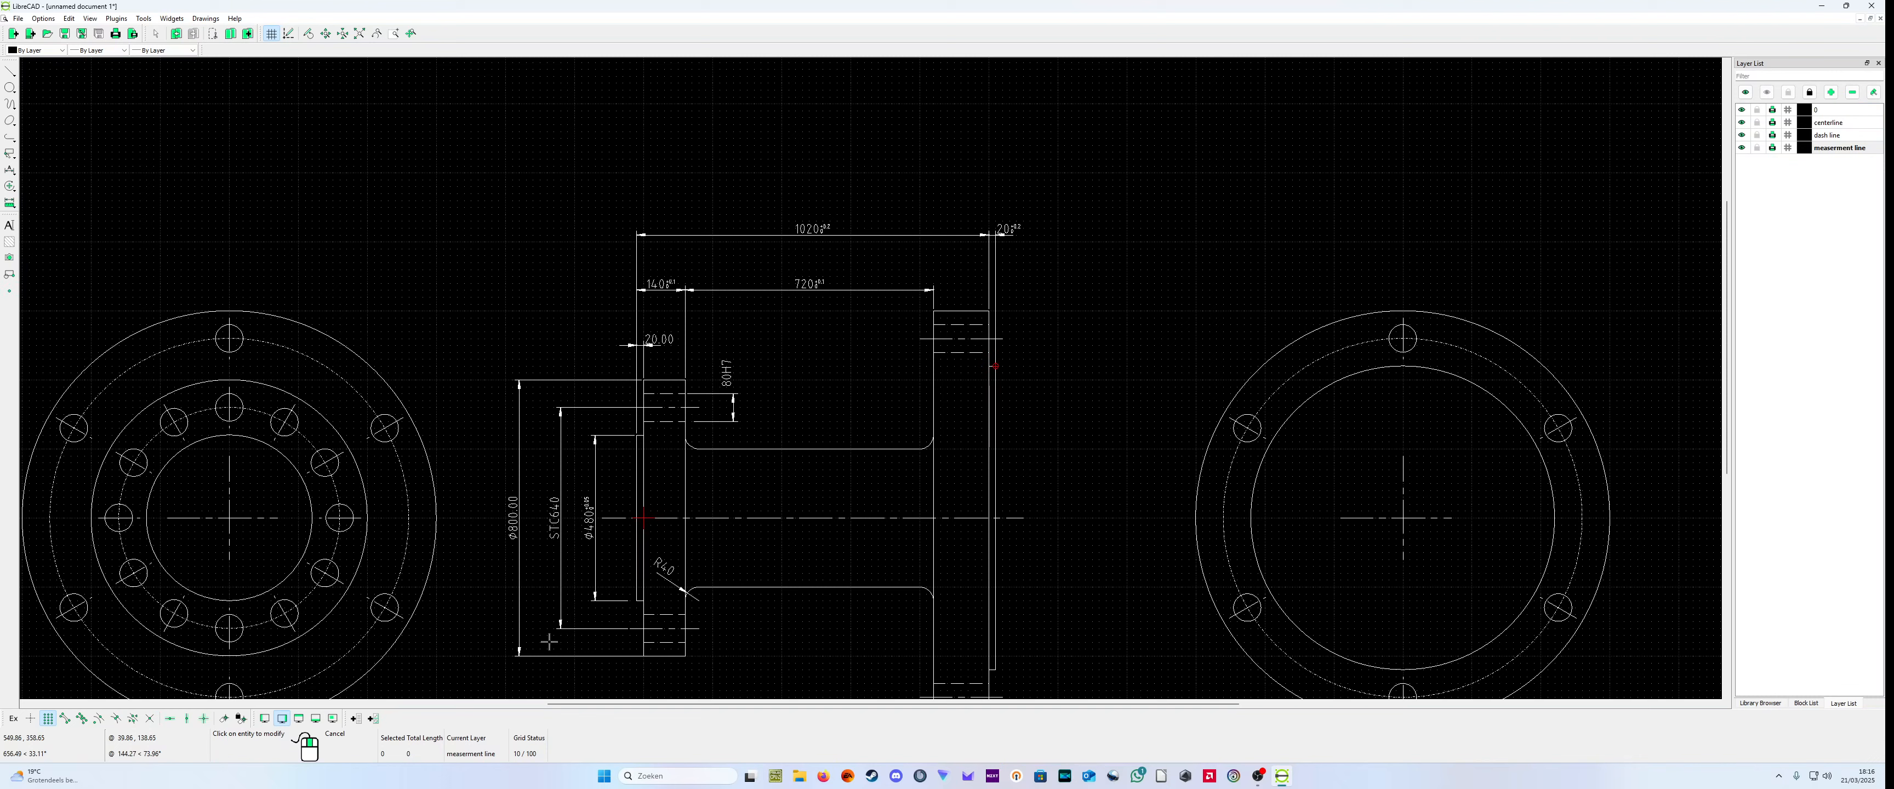
right_click(497, 588)
right_click(501, 589)
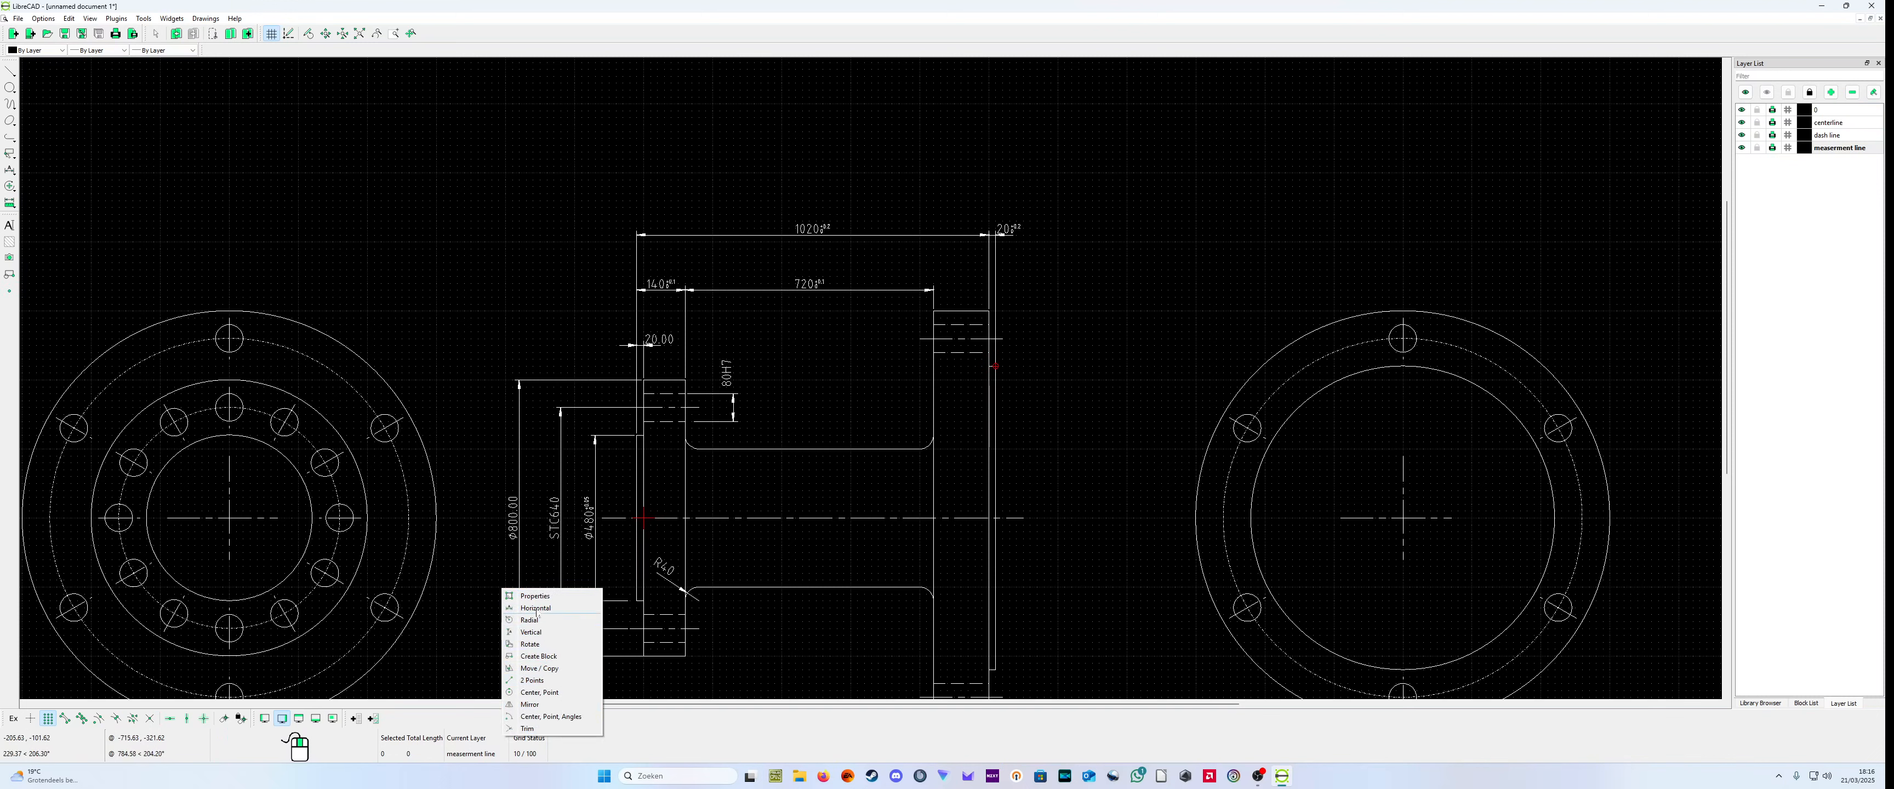
left_click(468, 600)
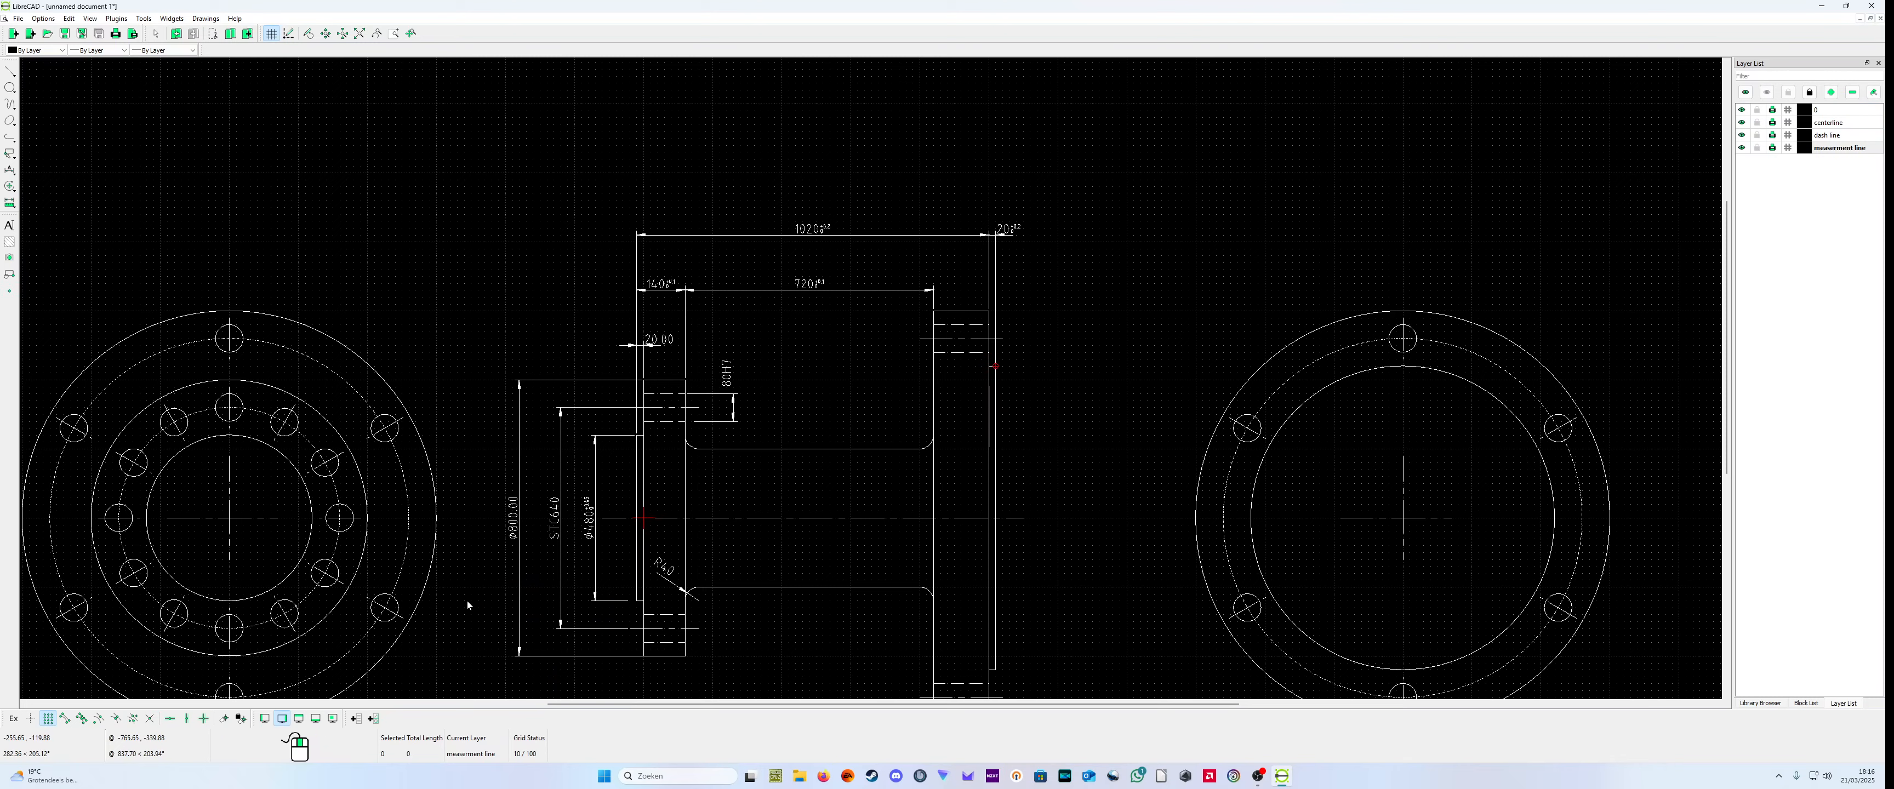
scroll(492, 582, "down", 1)
scroll(533, 595, "up", 3)
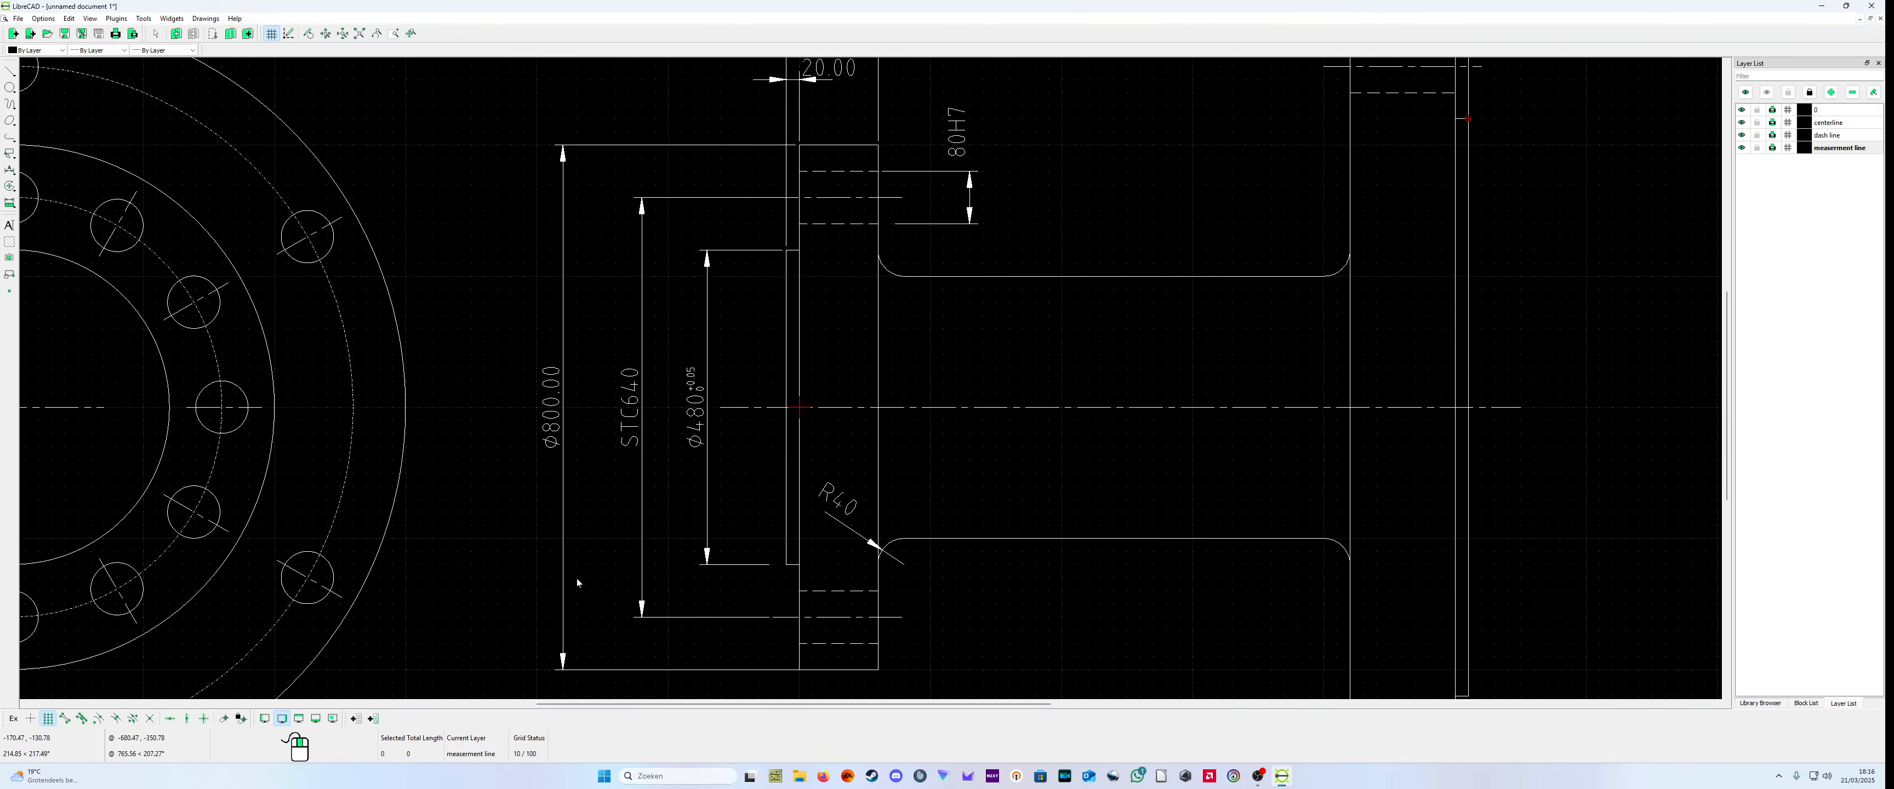
right_click(596, 552)
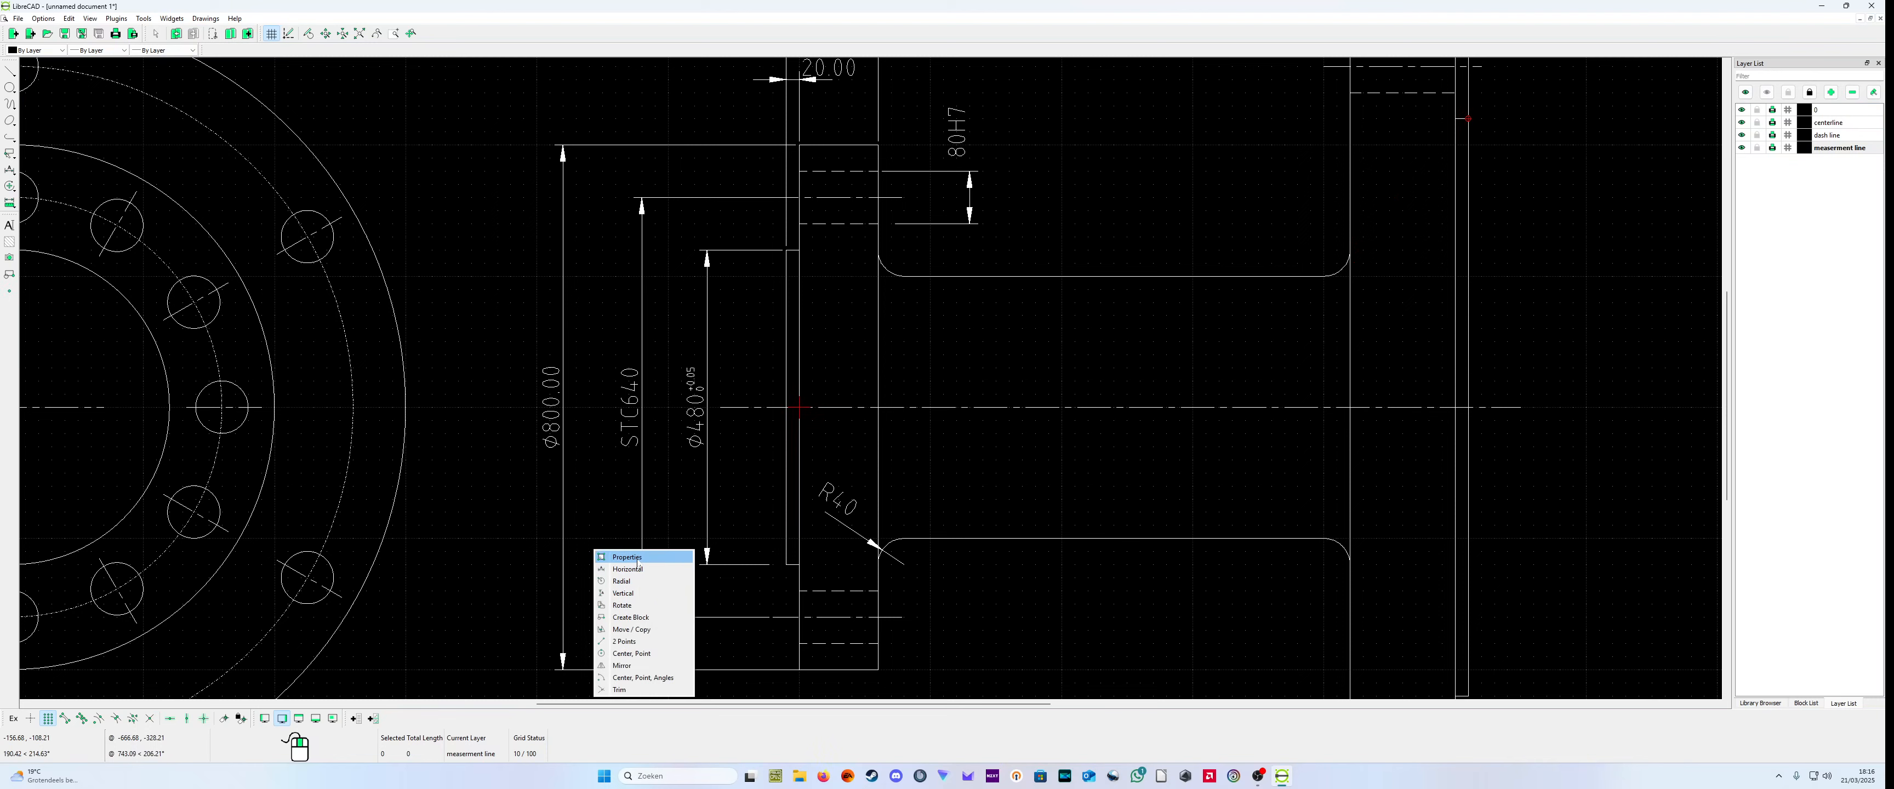
left_click(618, 557)
left_click(553, 424)
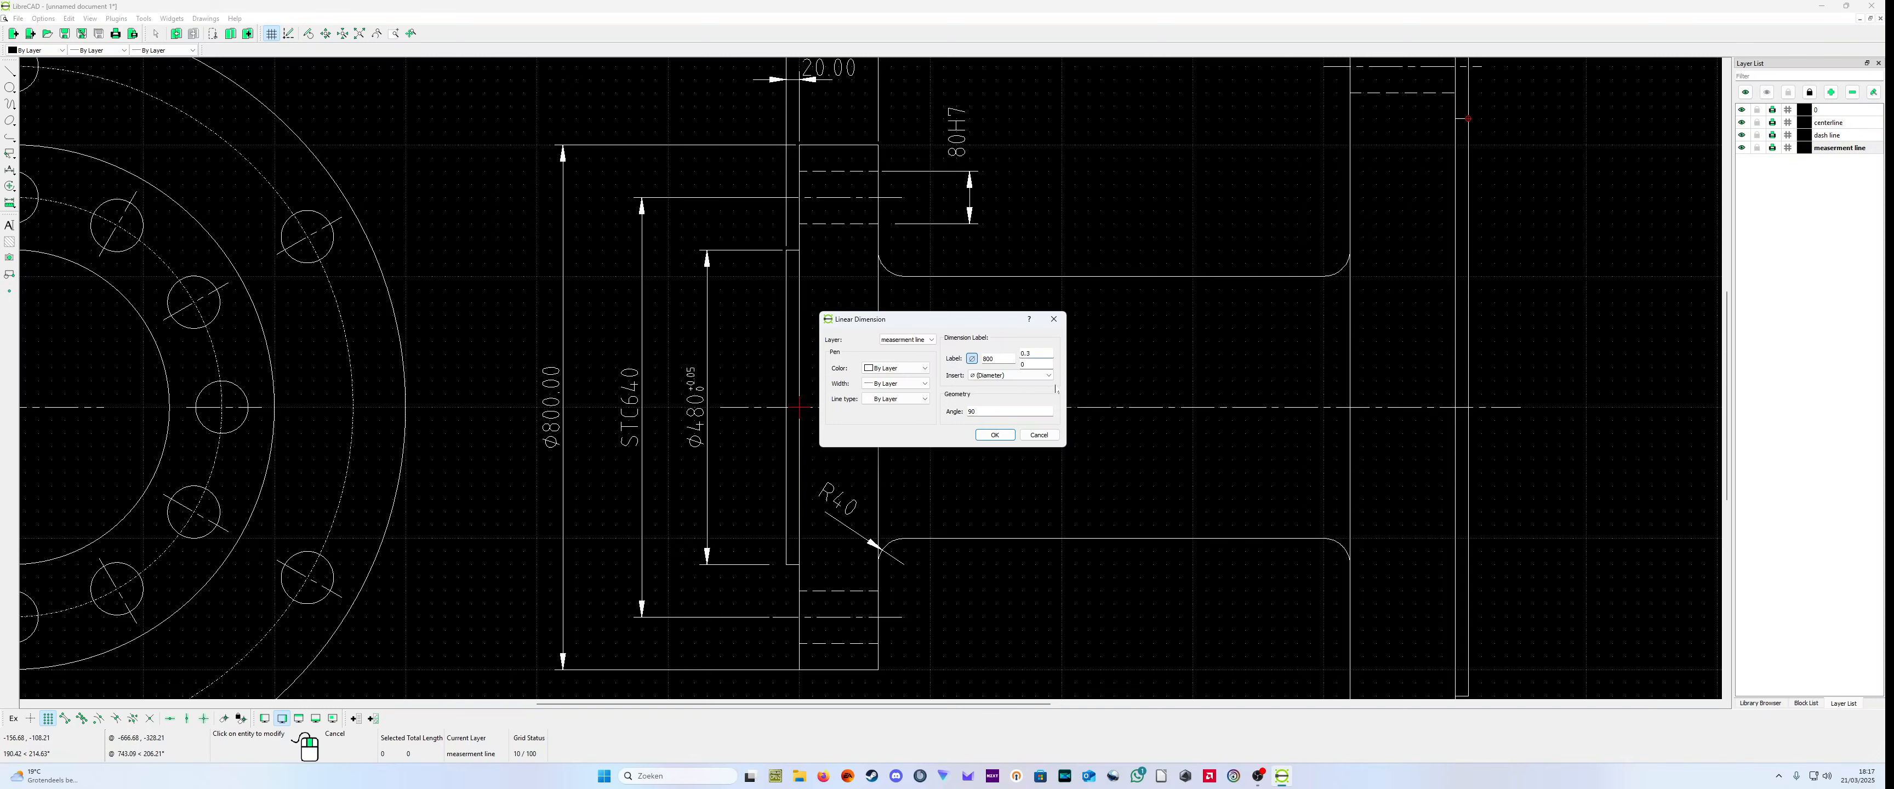
key("BackSpace")
left_click(995, 435)
scroll(650, 478, "up", 3)
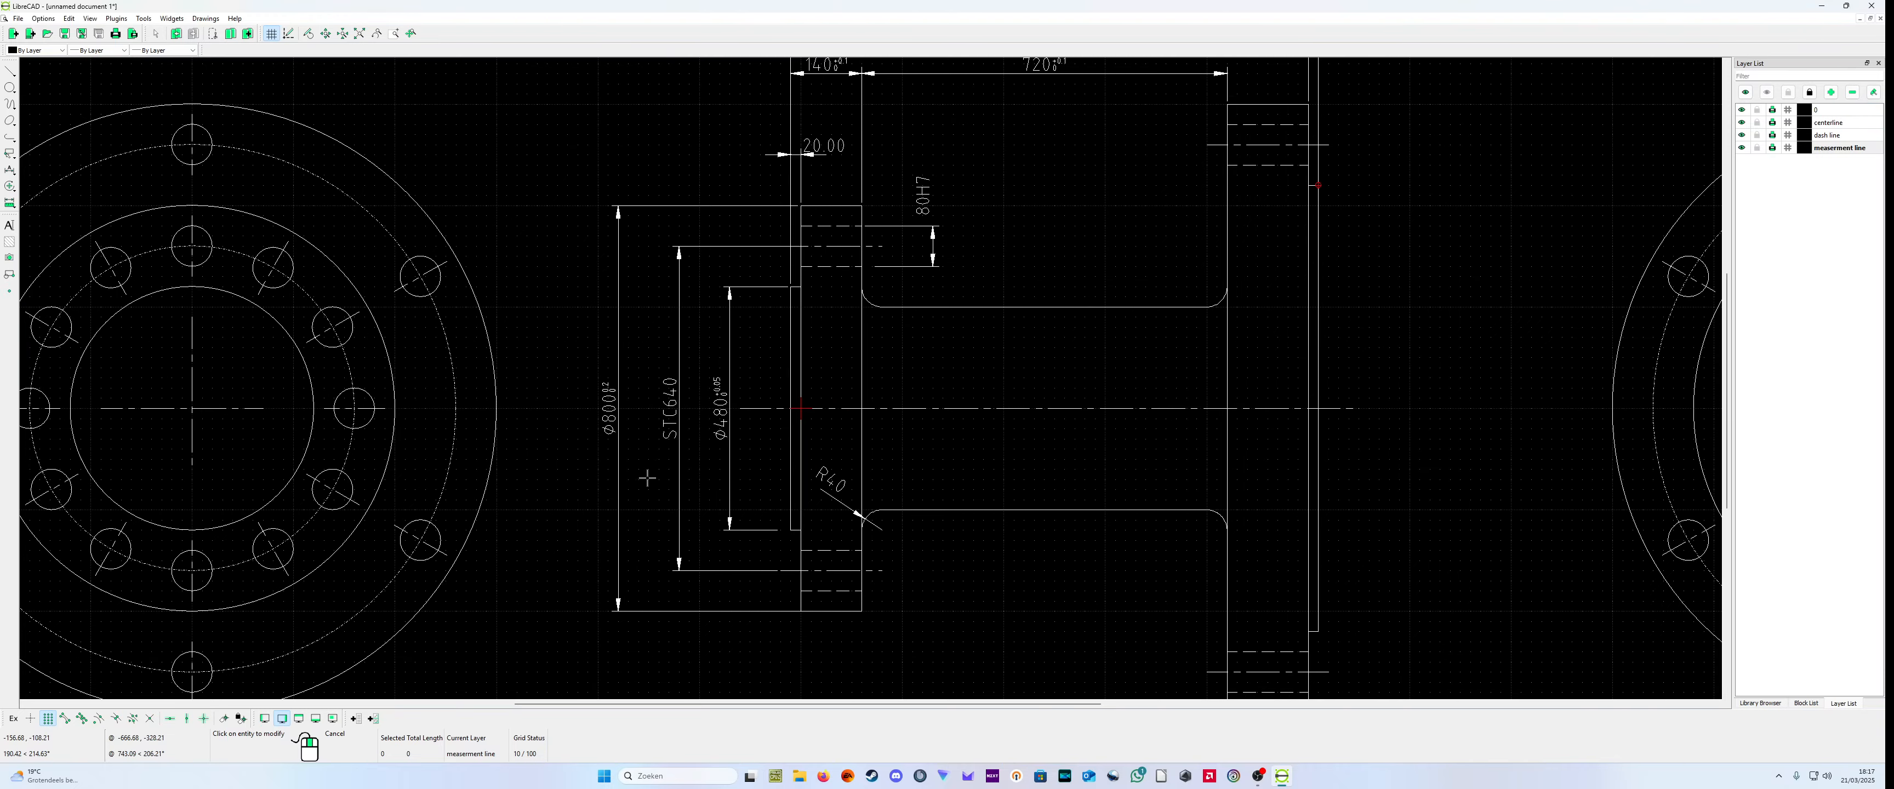
Step: Write the upper tolerance of the small flange's outer diameter dimension with two decimals, as 0.20
scroll(642, 309, "up", 2)
scroll(693, 326, "down", 3)
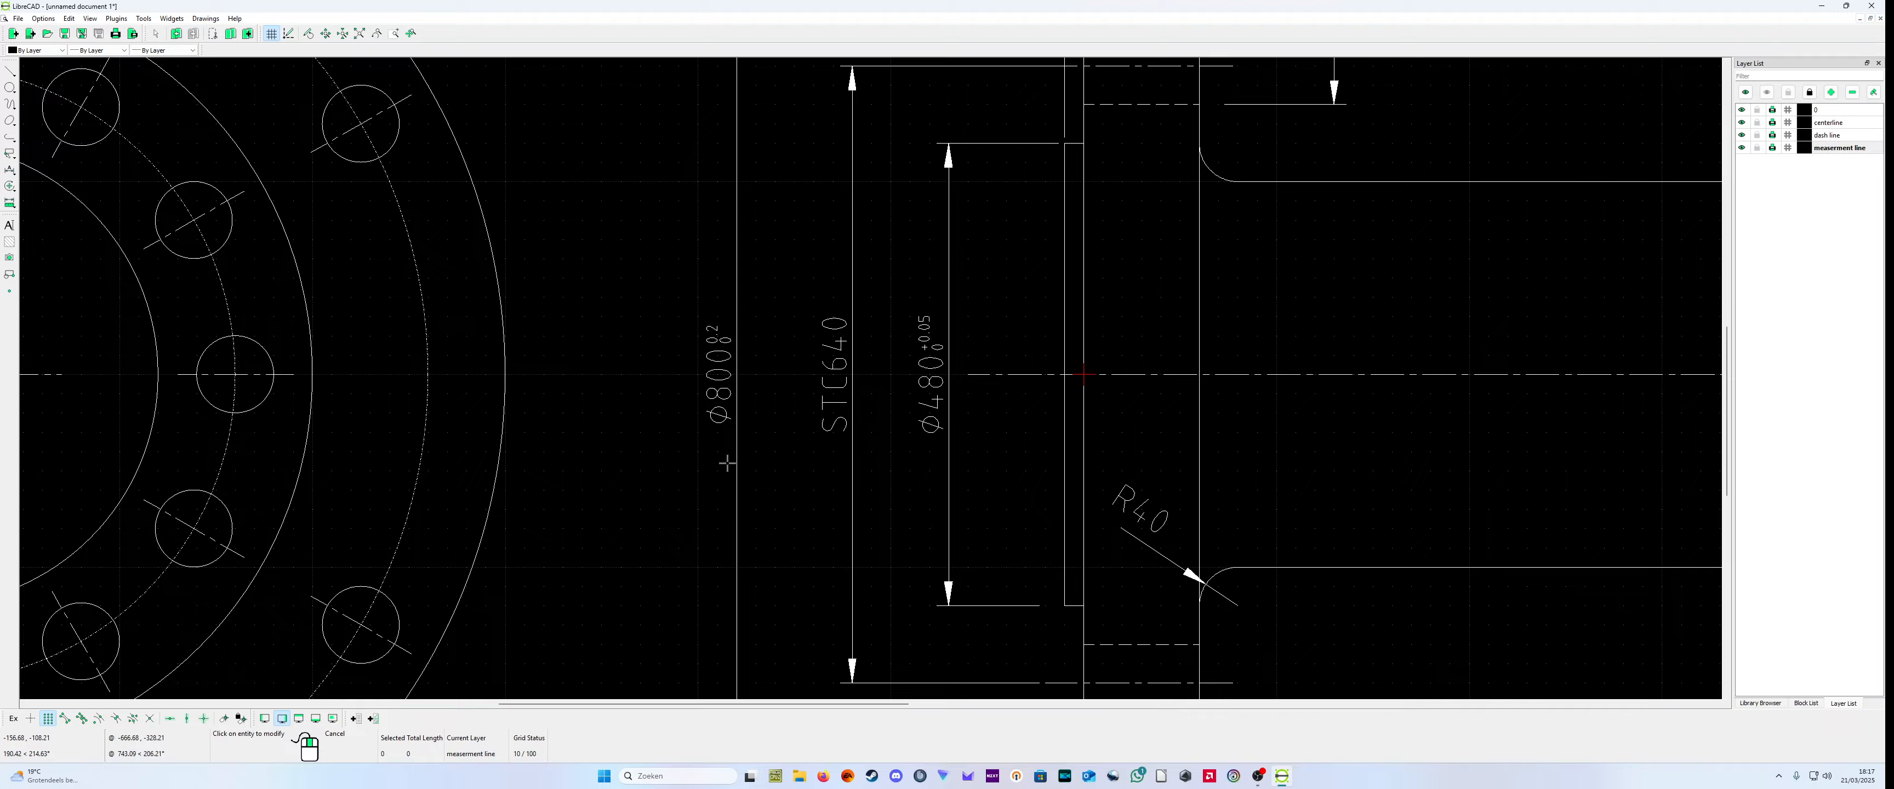
left_click(728, 404)
left_click(1035, 354)
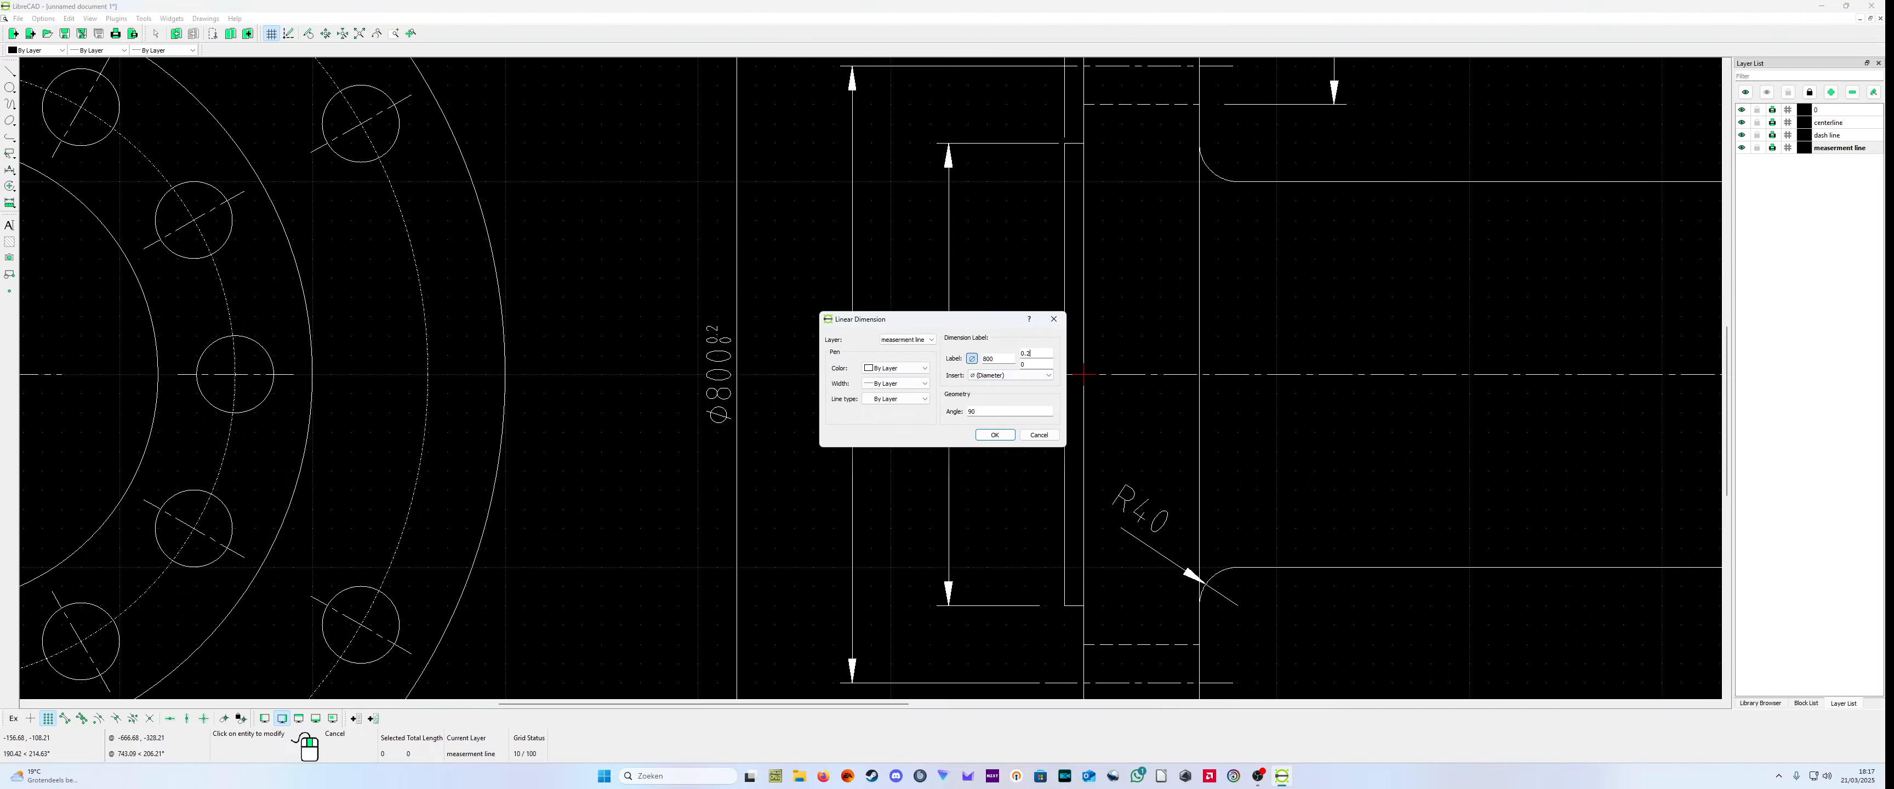
left_click(994, 434)
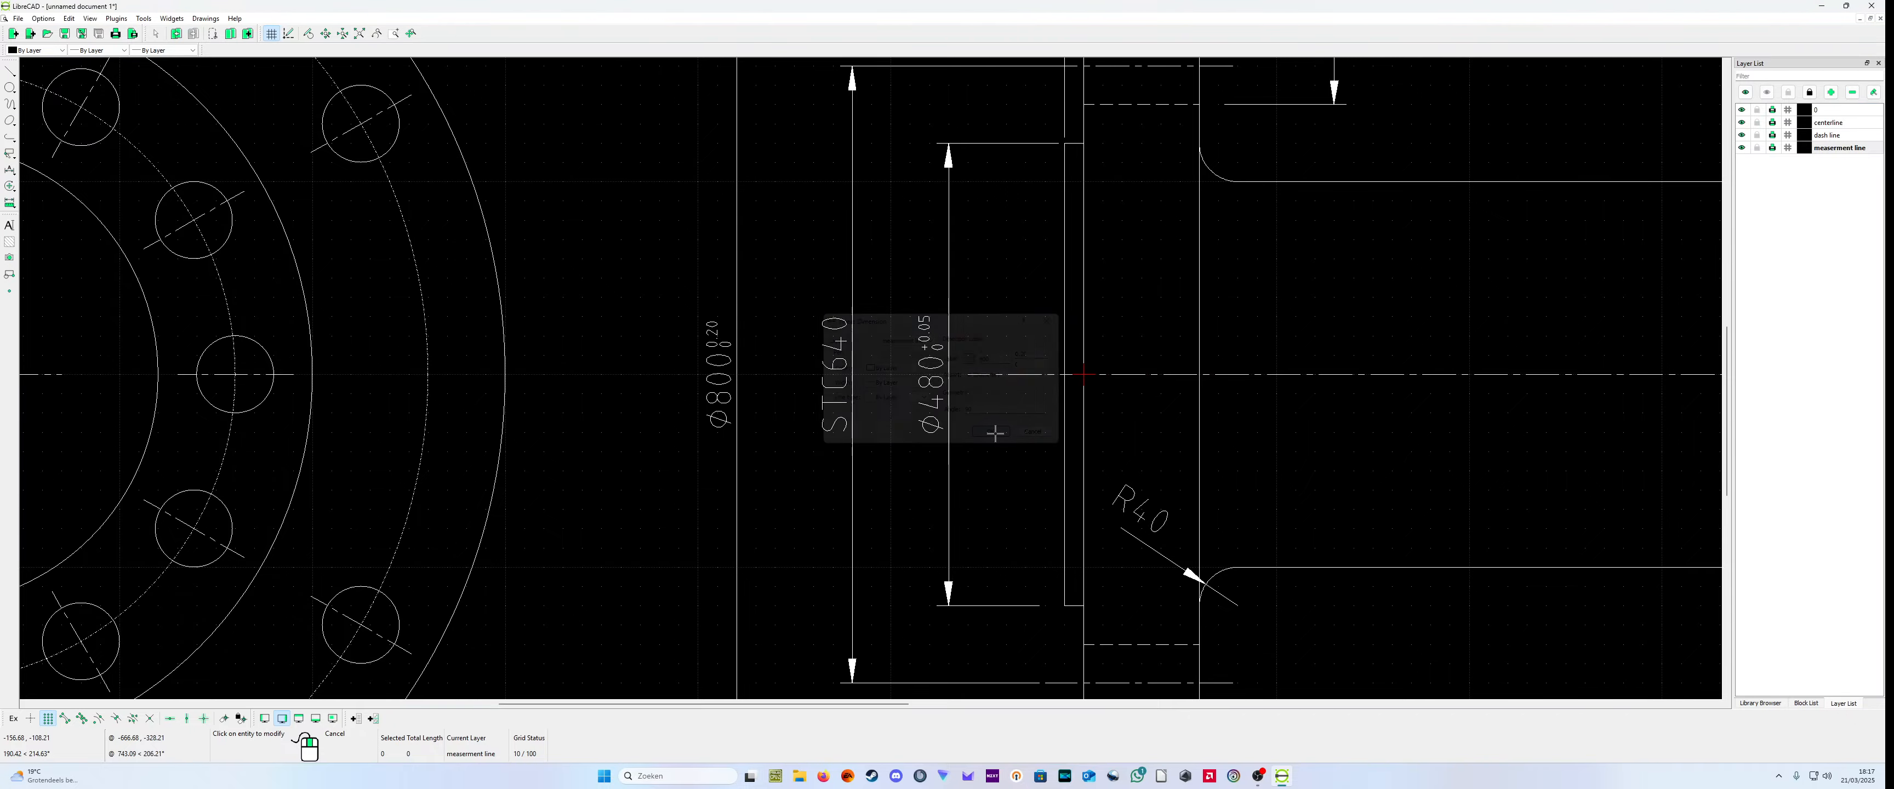
Step: Set the upper tolerance of the 140 length dimension above the small flange to +0.10
scroll(935, 349, "down", 3)
scroll(935, 348, "up", 1)
scroll(944, 336, "up", 3)
scroll(932, 309, "down", 5)
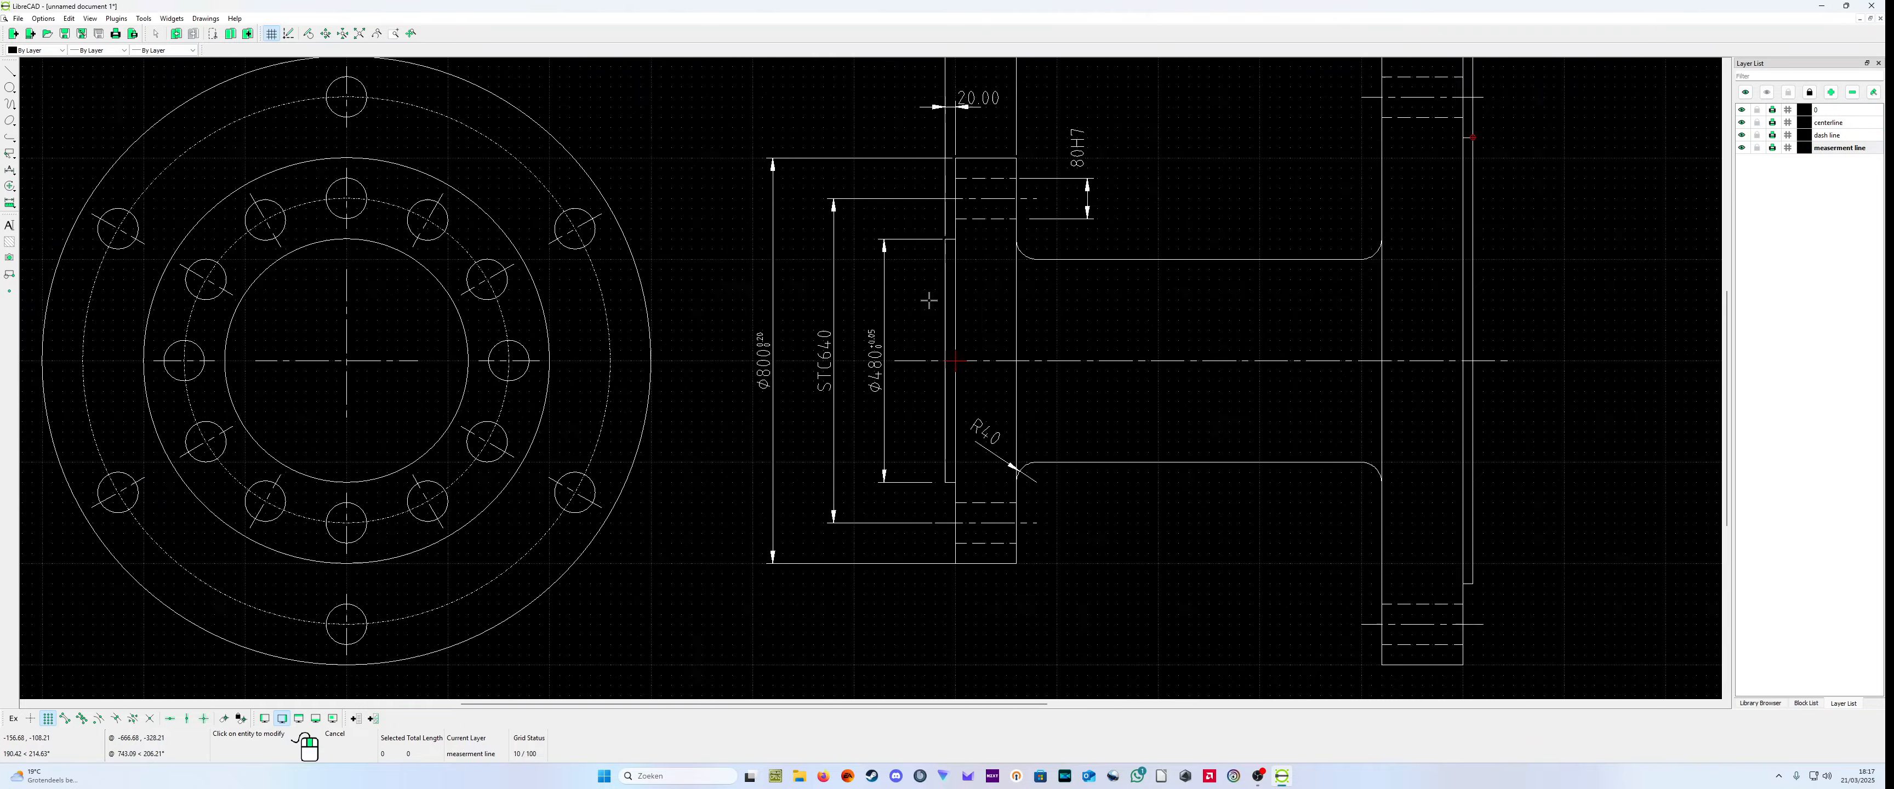
scroll(975, 173, "up", 7)
scroll(976, 173, "down", 4)
scroll(976, 173, "up", 2)
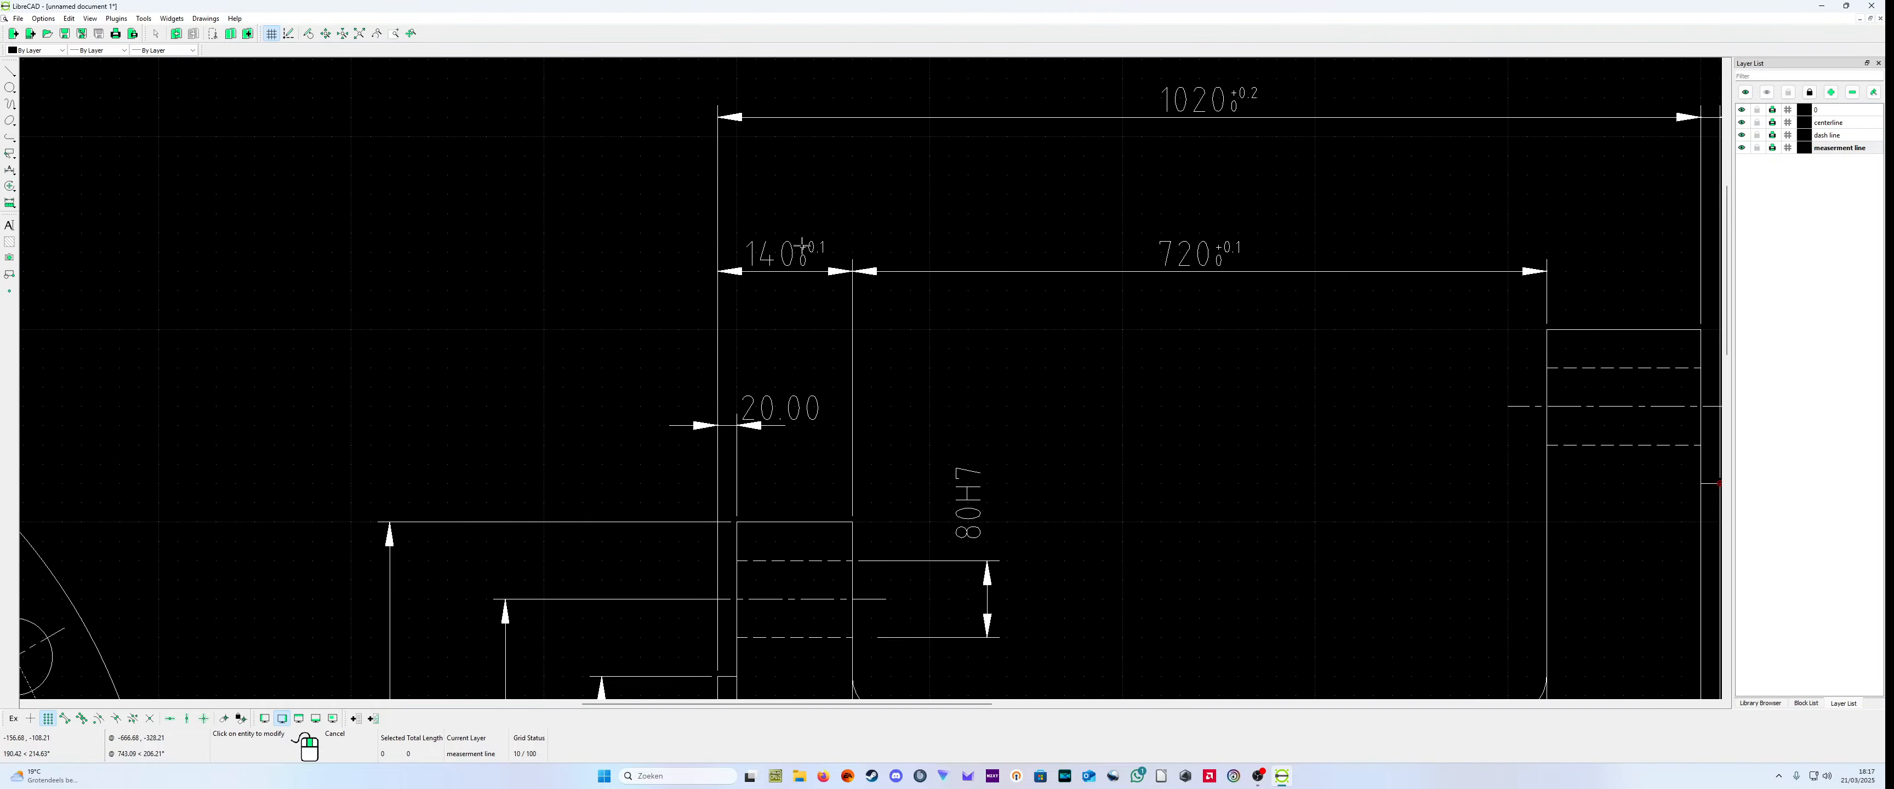
left_click(873, 263)
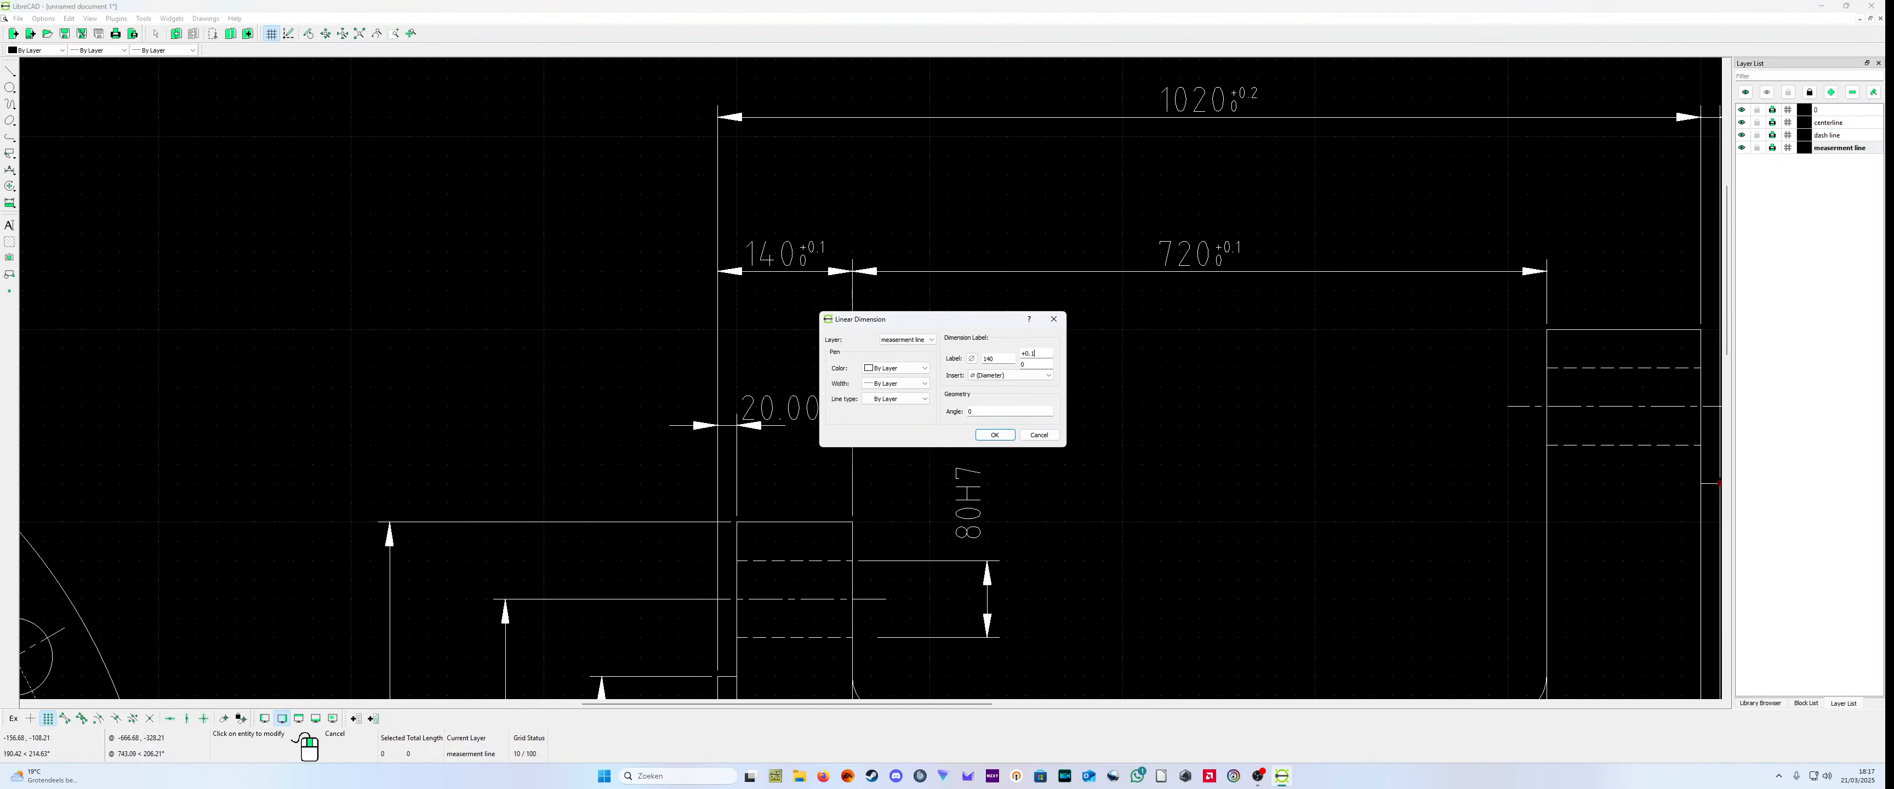
left_click(994, 434)
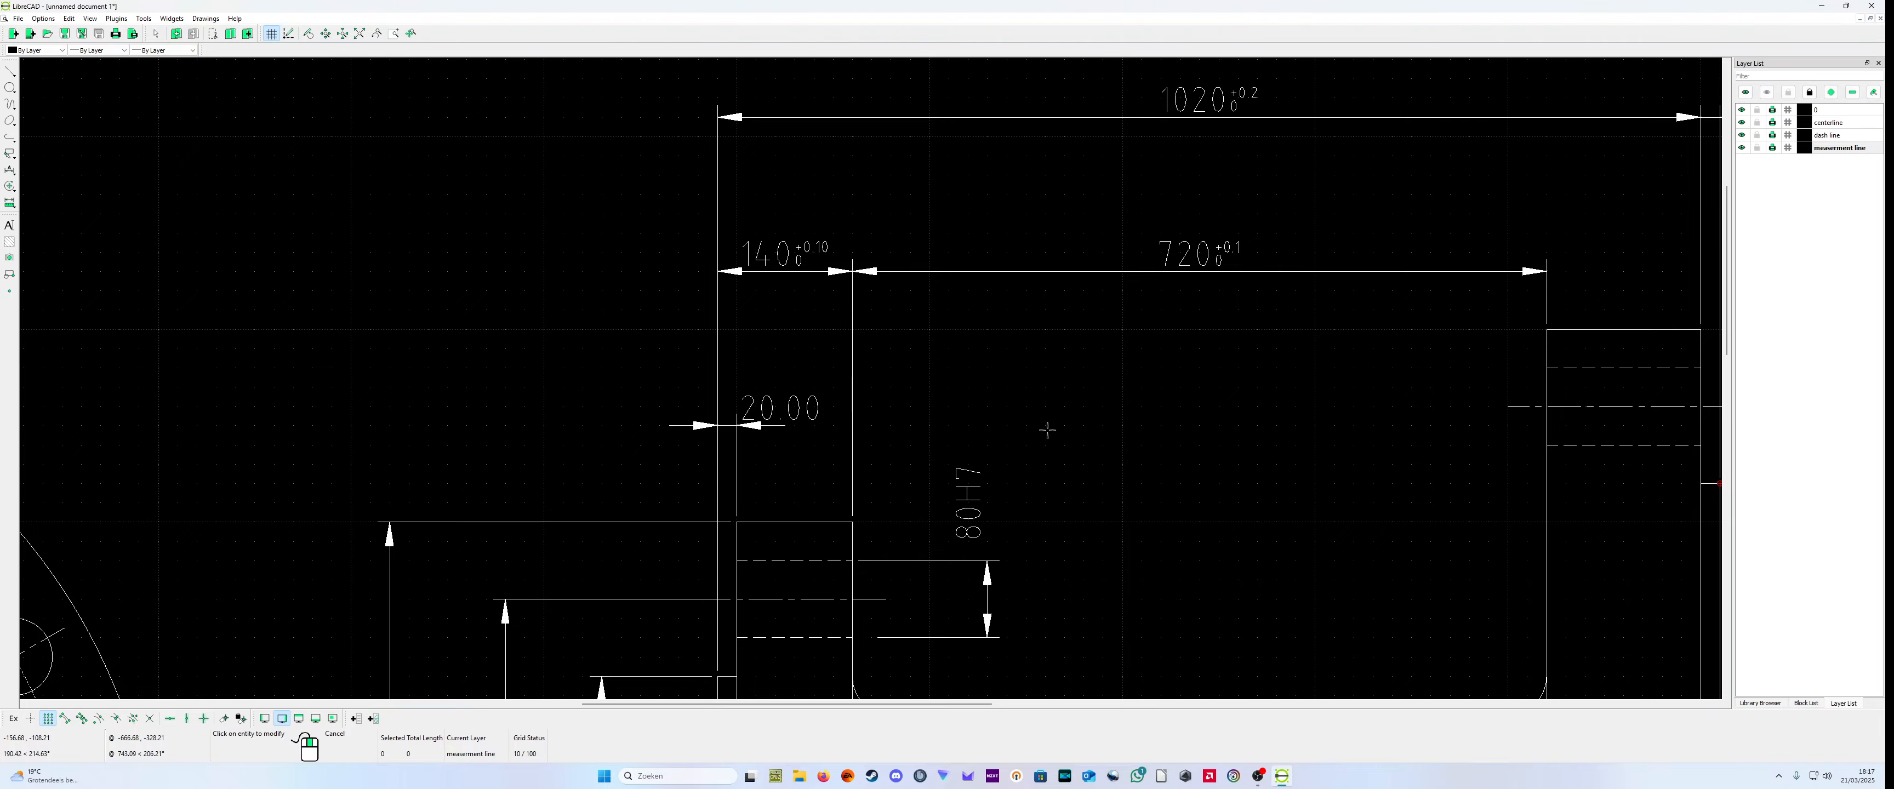
Step: Set the upper tolerance of the large flange's raised face thickness dimension to +0.20
scroll(1031, 427, "down", 3)
scroll(1401, 297, "up", 1)
left_click(1395, 188)
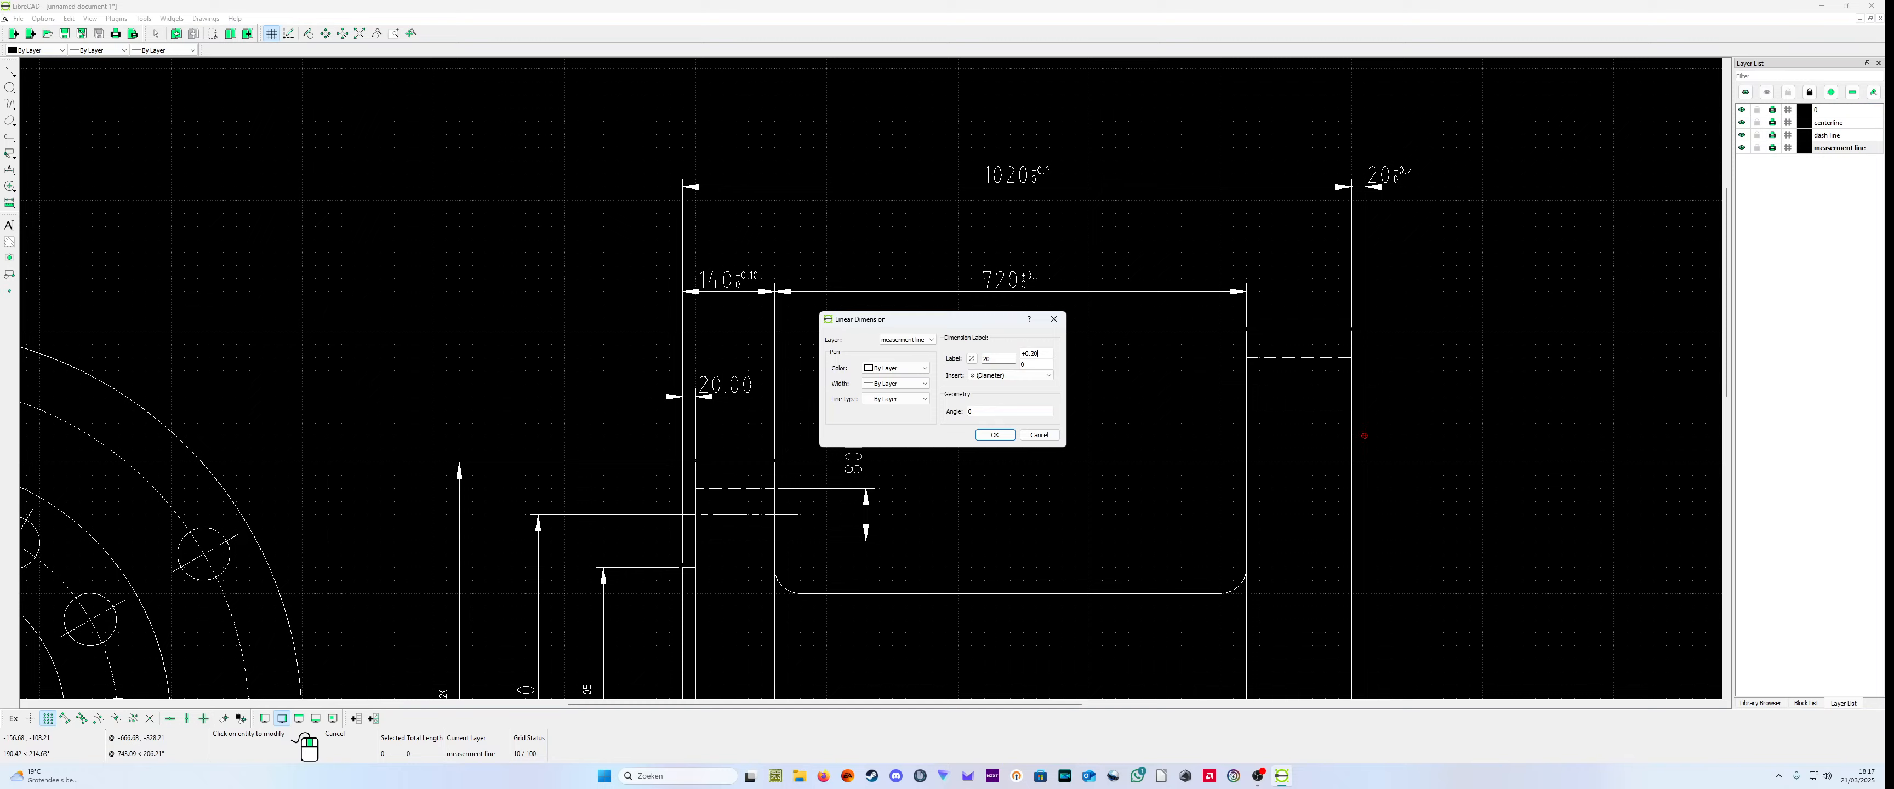
left_click(994, 434)
Step: Set the upper tolerance of the 720 length dimension to +0.10 and that of the 1020 length dimension to +0.20
scroll(1105, 391, "down", 2)
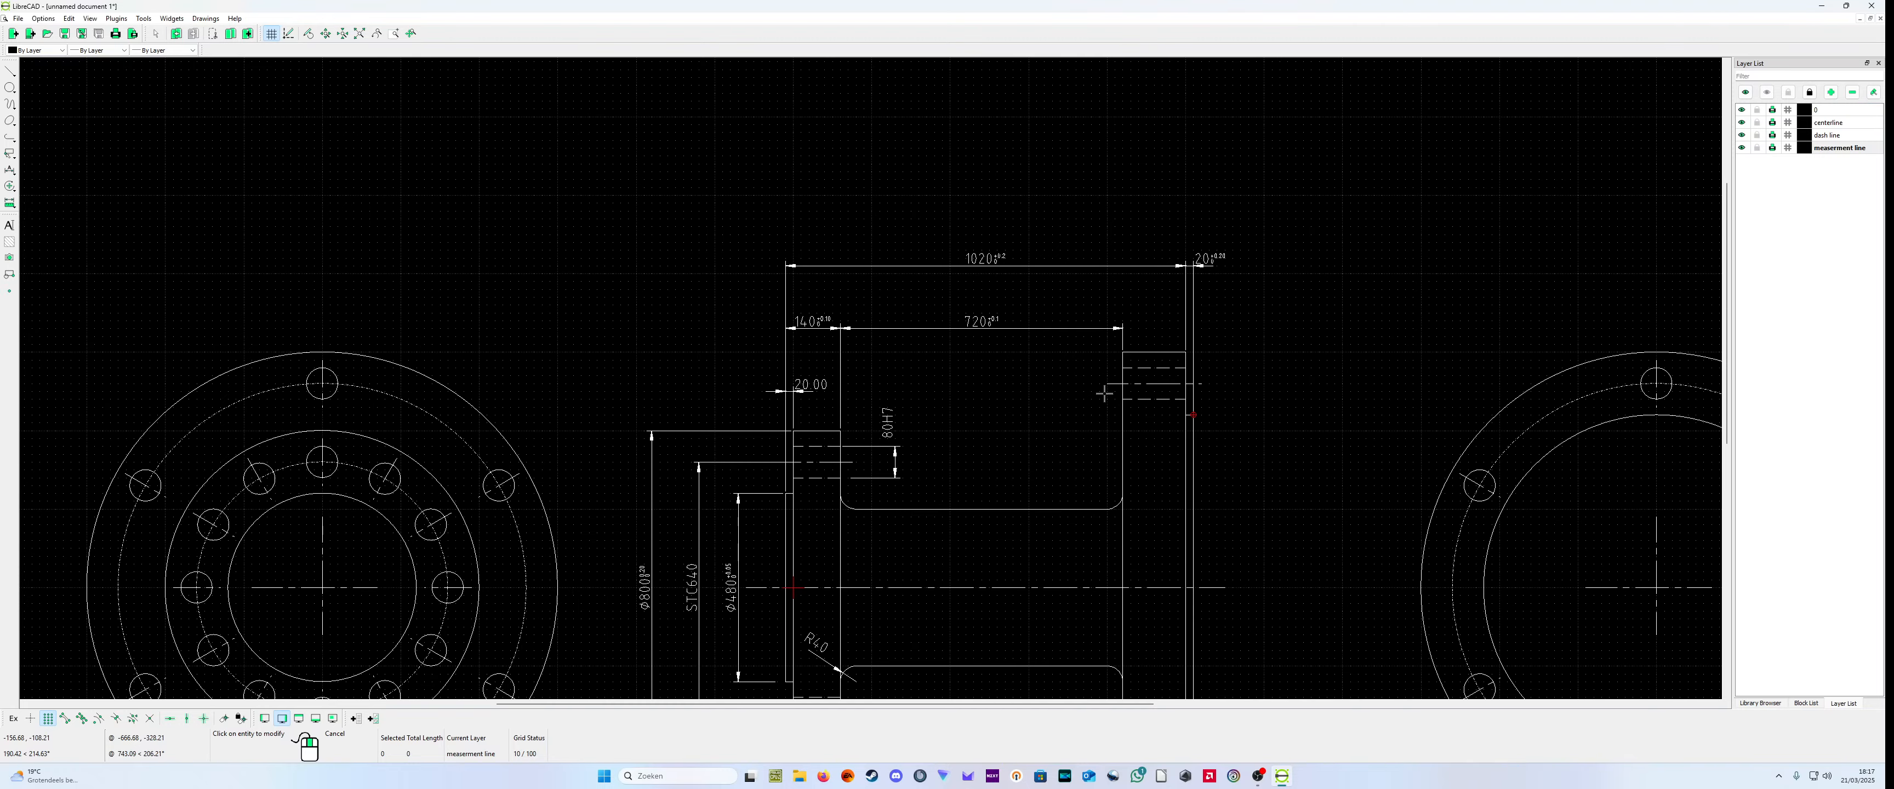
scroll(1104, 393, "up", 2)
left_click(888, 291)
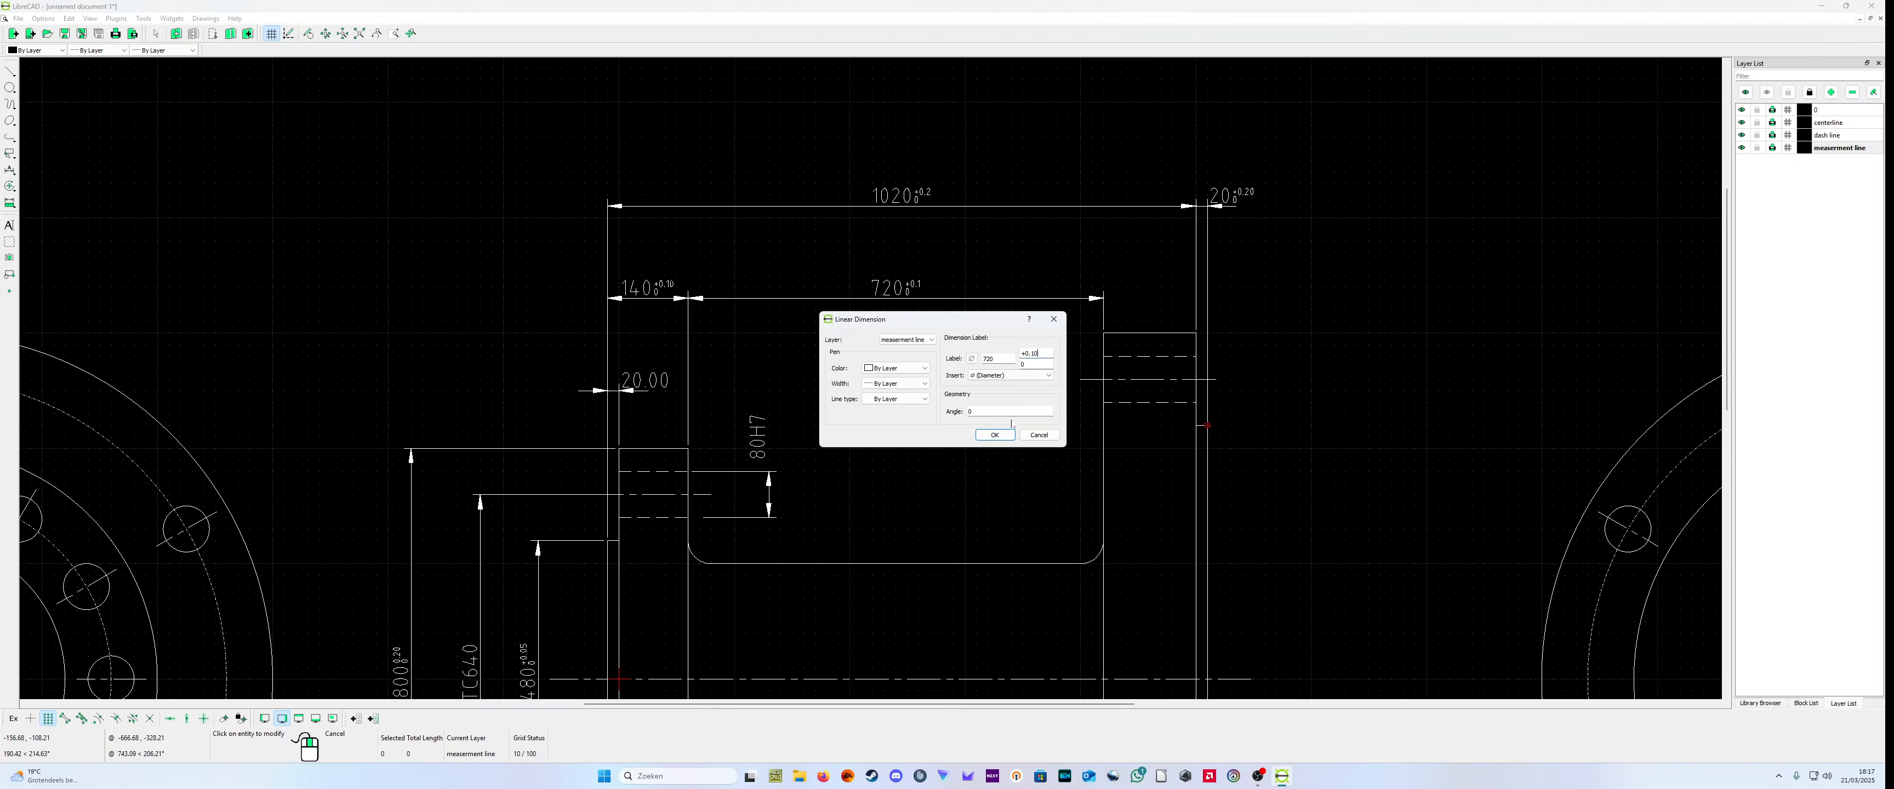
type("0")
left_click(994, 434)
left_click(906, 201)
left_click(994, 434)
scroll(979, 444, "down", 1)
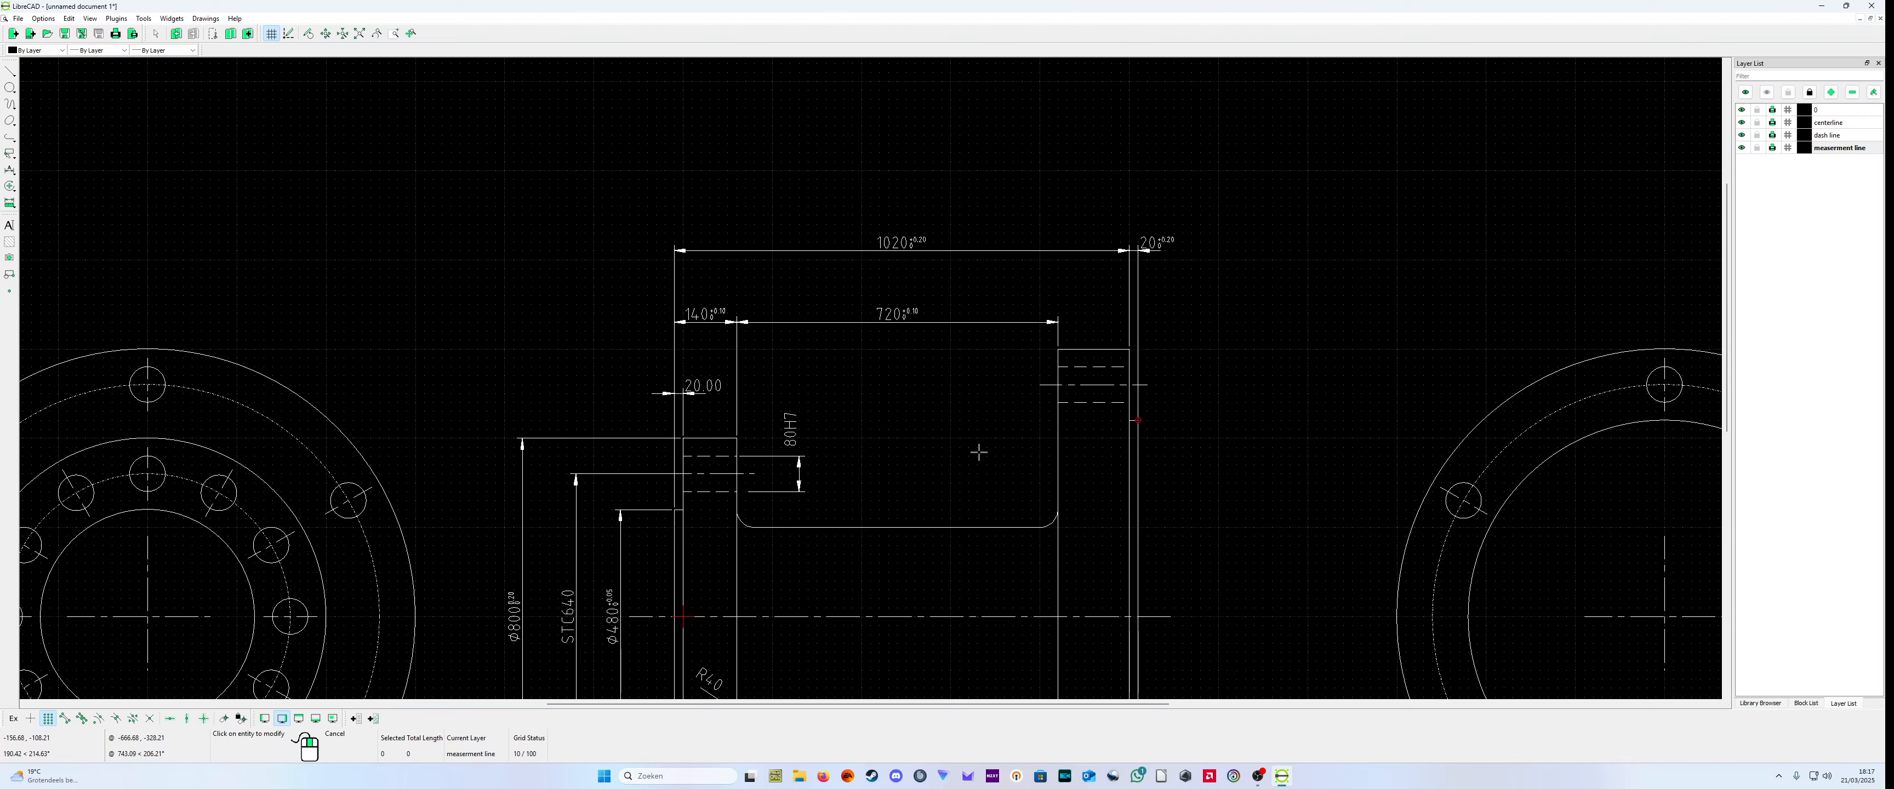
Step: Examine the dimensions and tolerances on the side view and compare them across the whole drawing
scroll(992, 312, "up", 2)
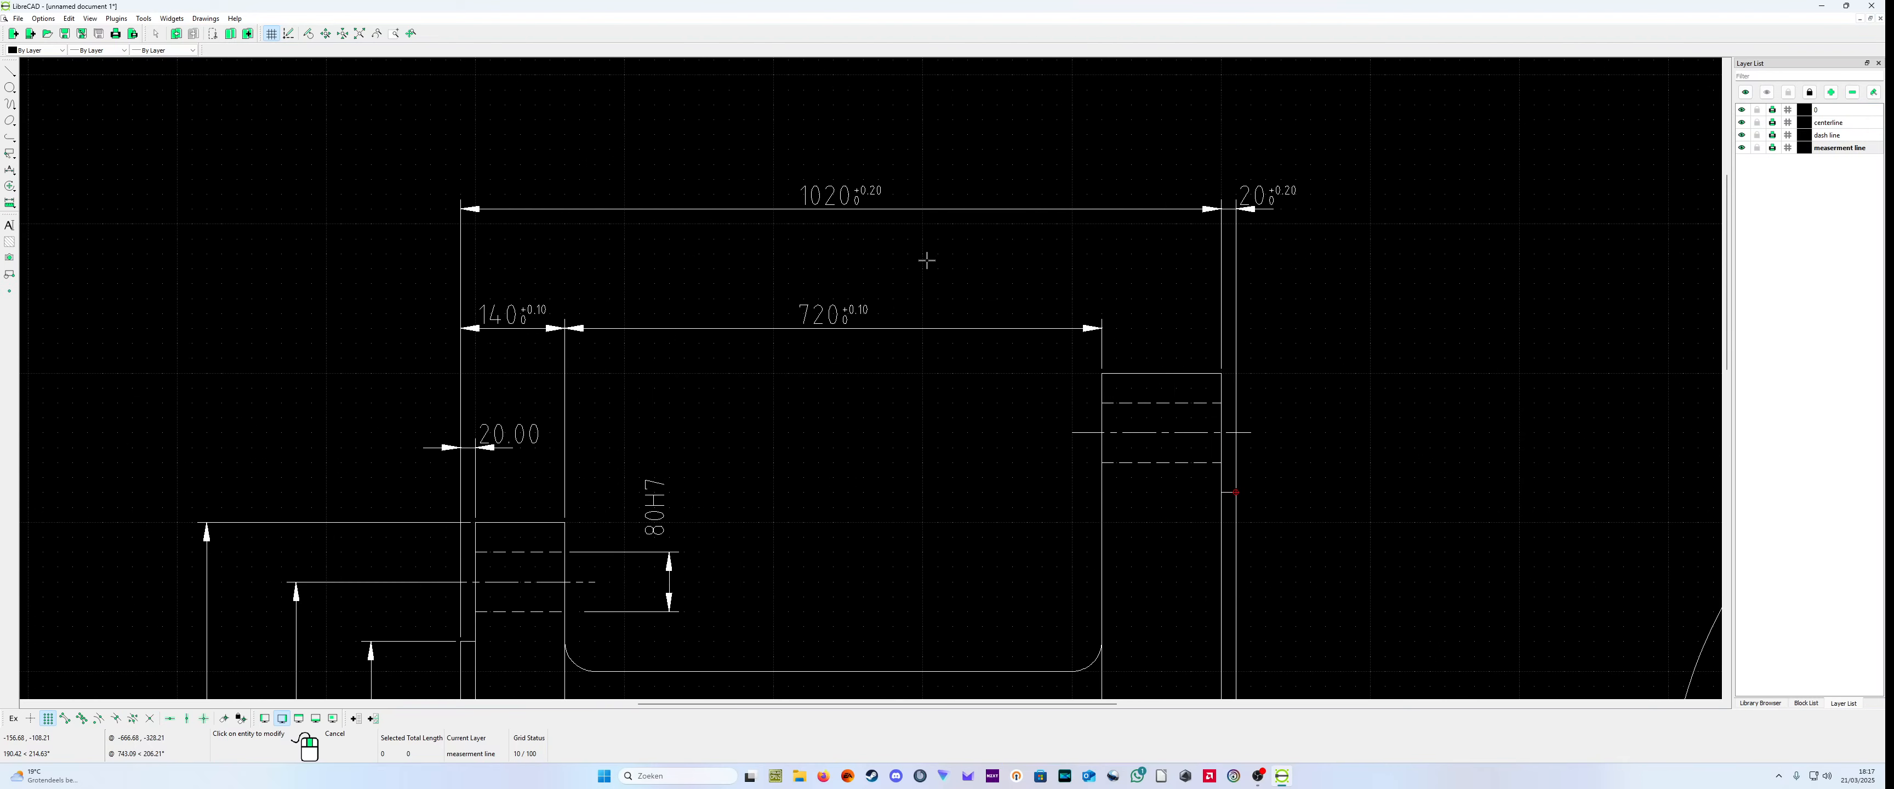
scroll(925, 254, "up", 1)
scroll(909, 233, "down", 4)
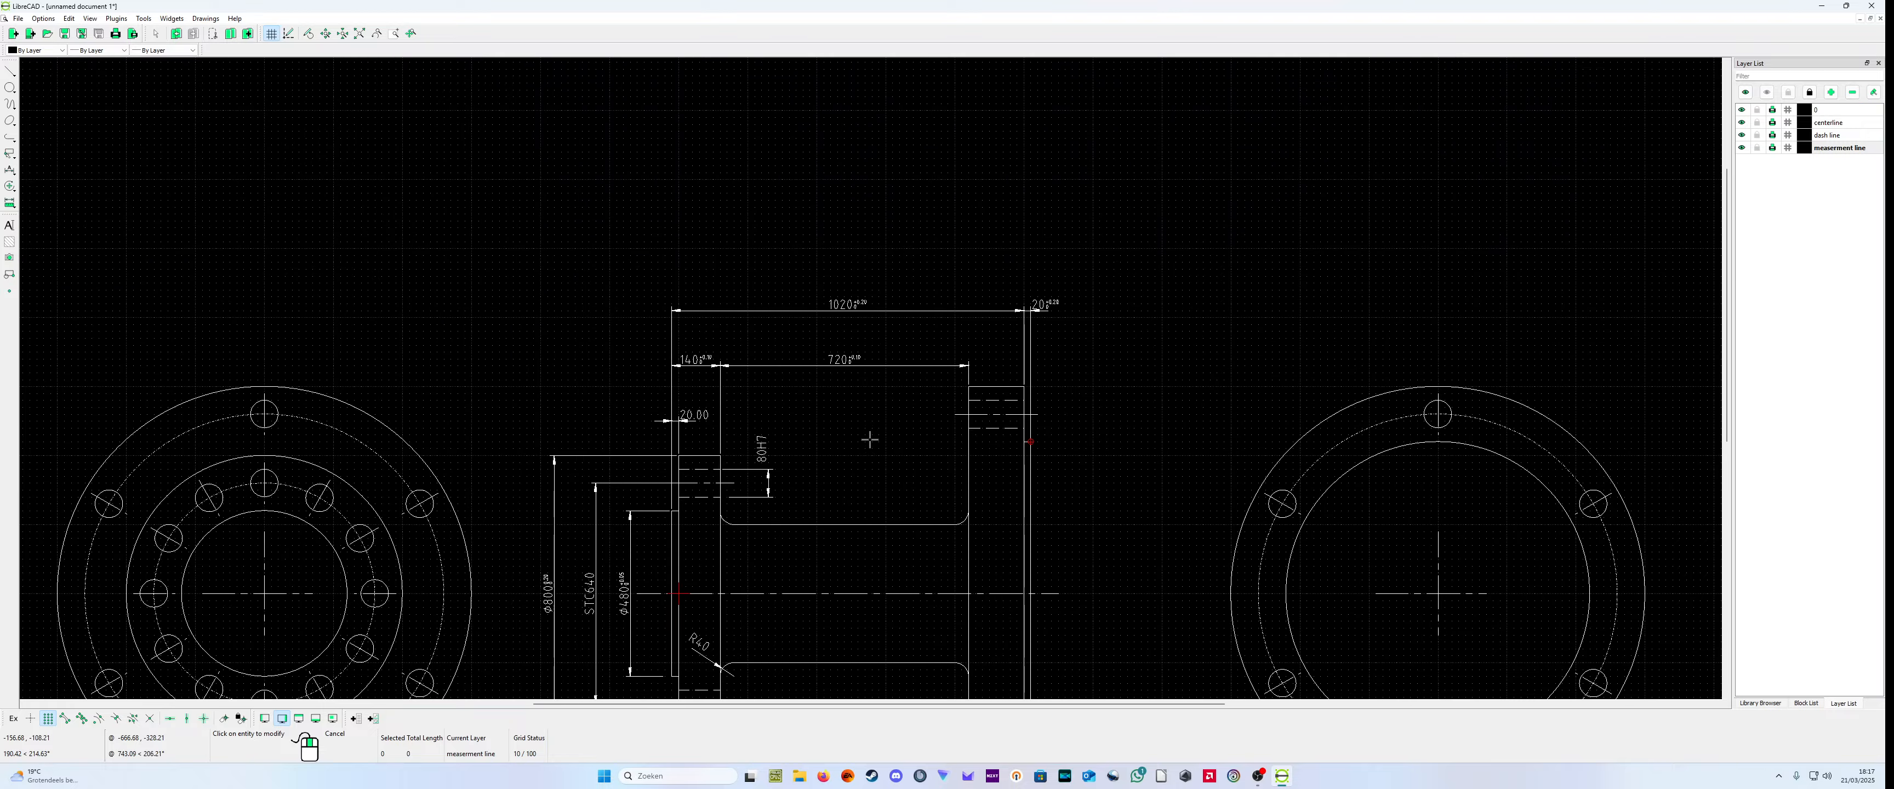
scroll(993, 442, "up", 1)
scroll(993, 442, "down", 3)
scroll(831, 463, "up", 2)
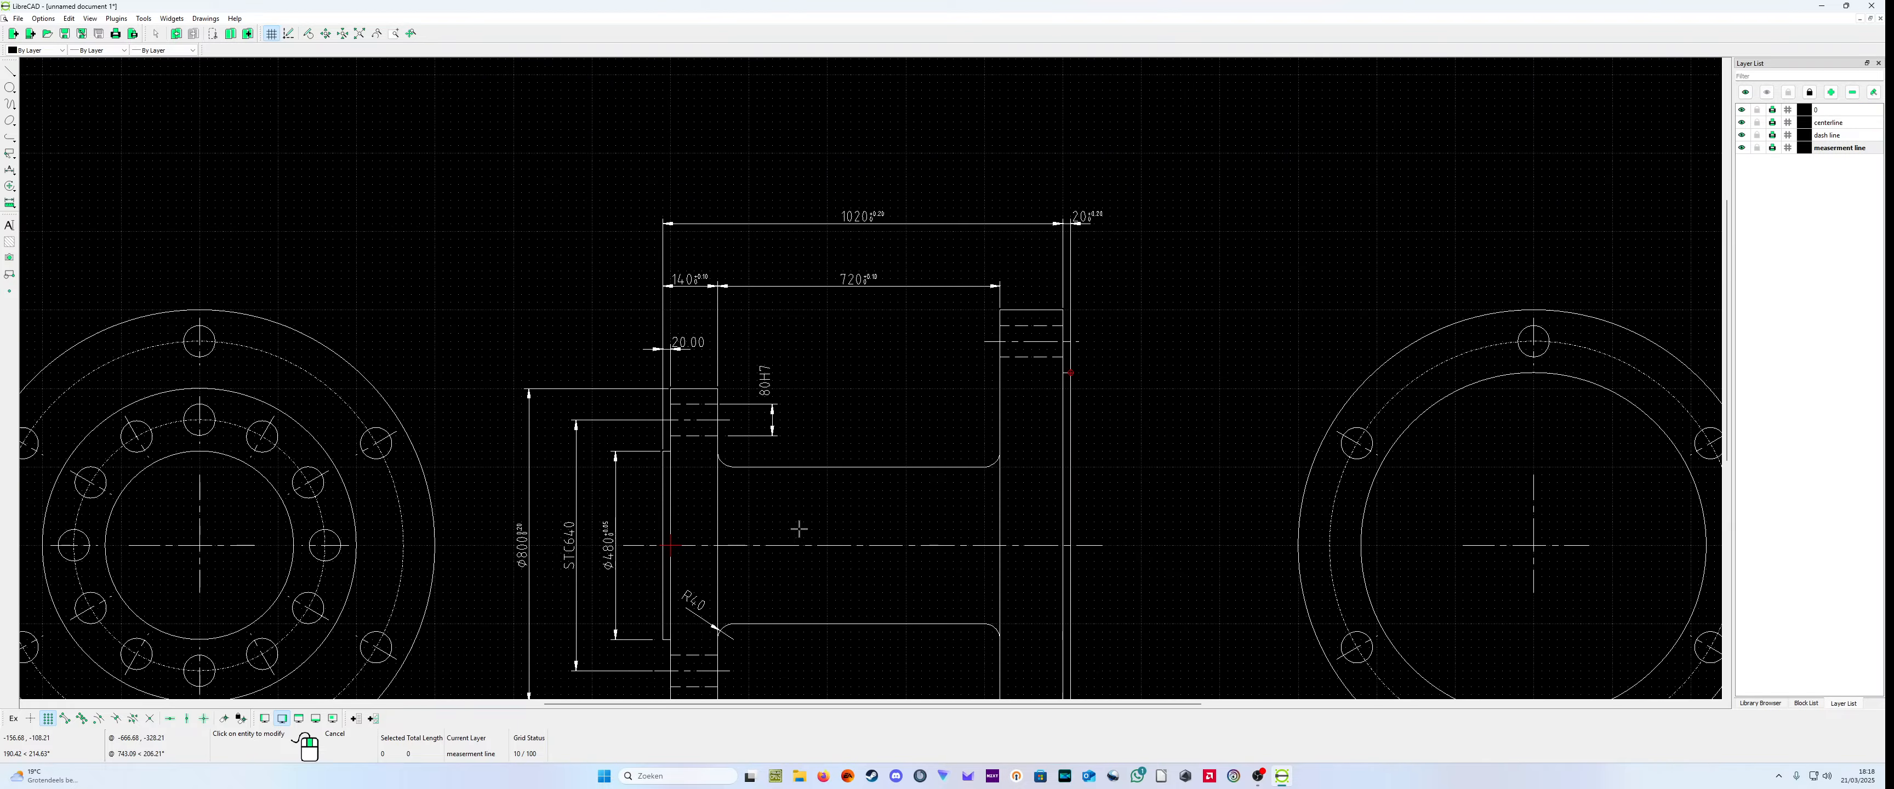
scroll(699, 651, "up", 1)
scroll(695, 650, "up", 2)
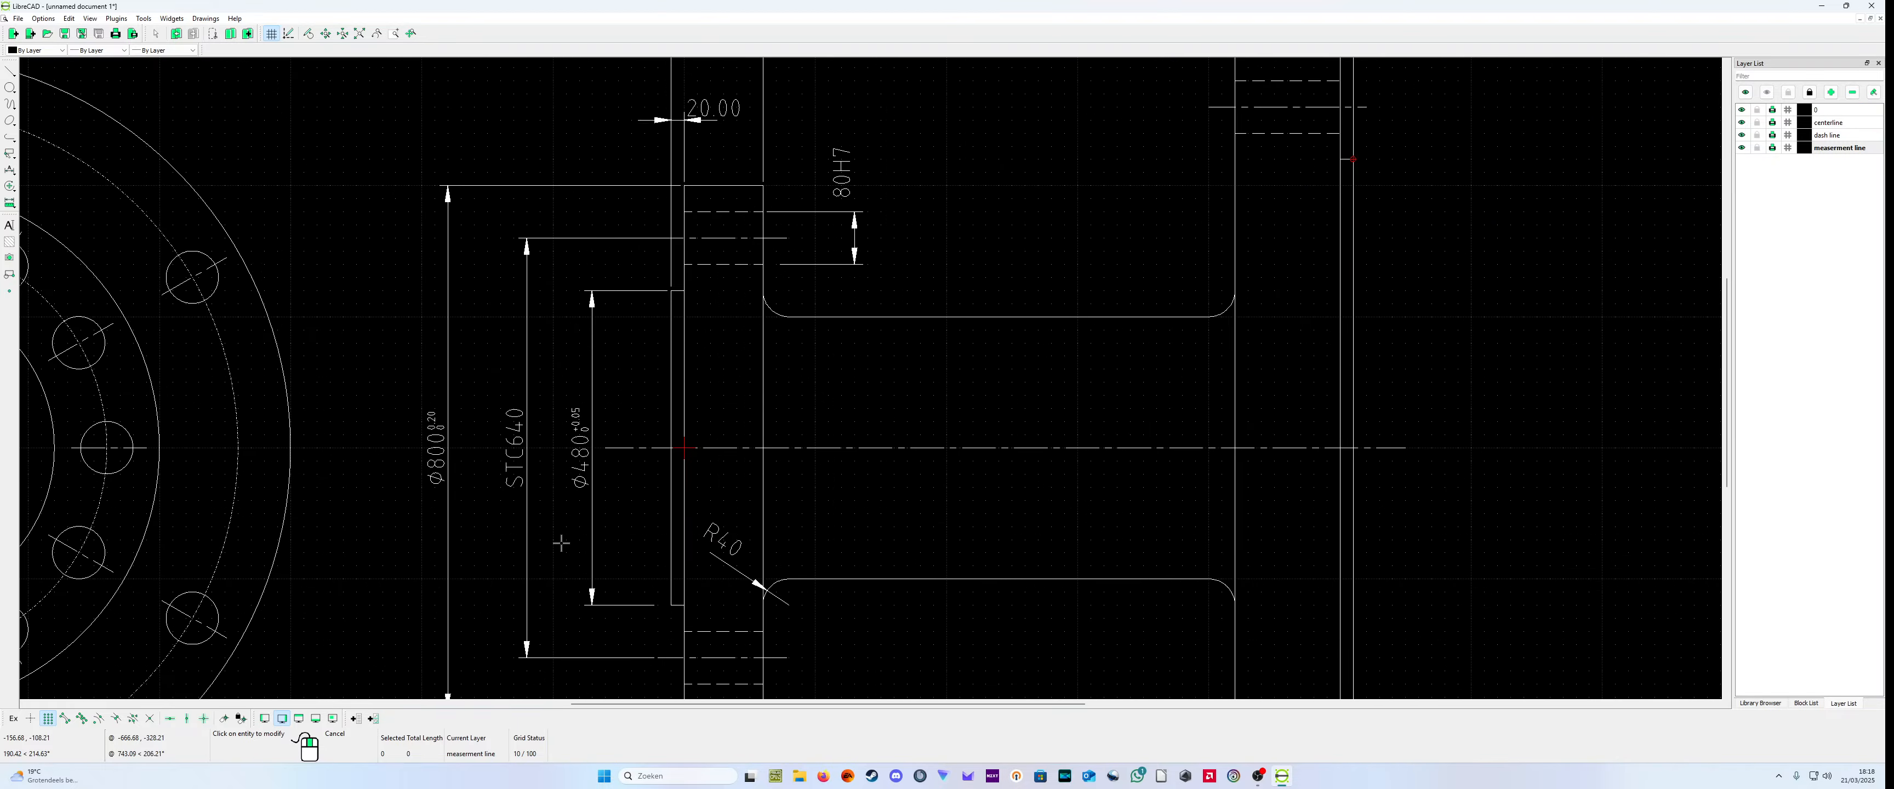
scroll(691, 524, "down", 1)
scroll(820, 426, "down", 1)
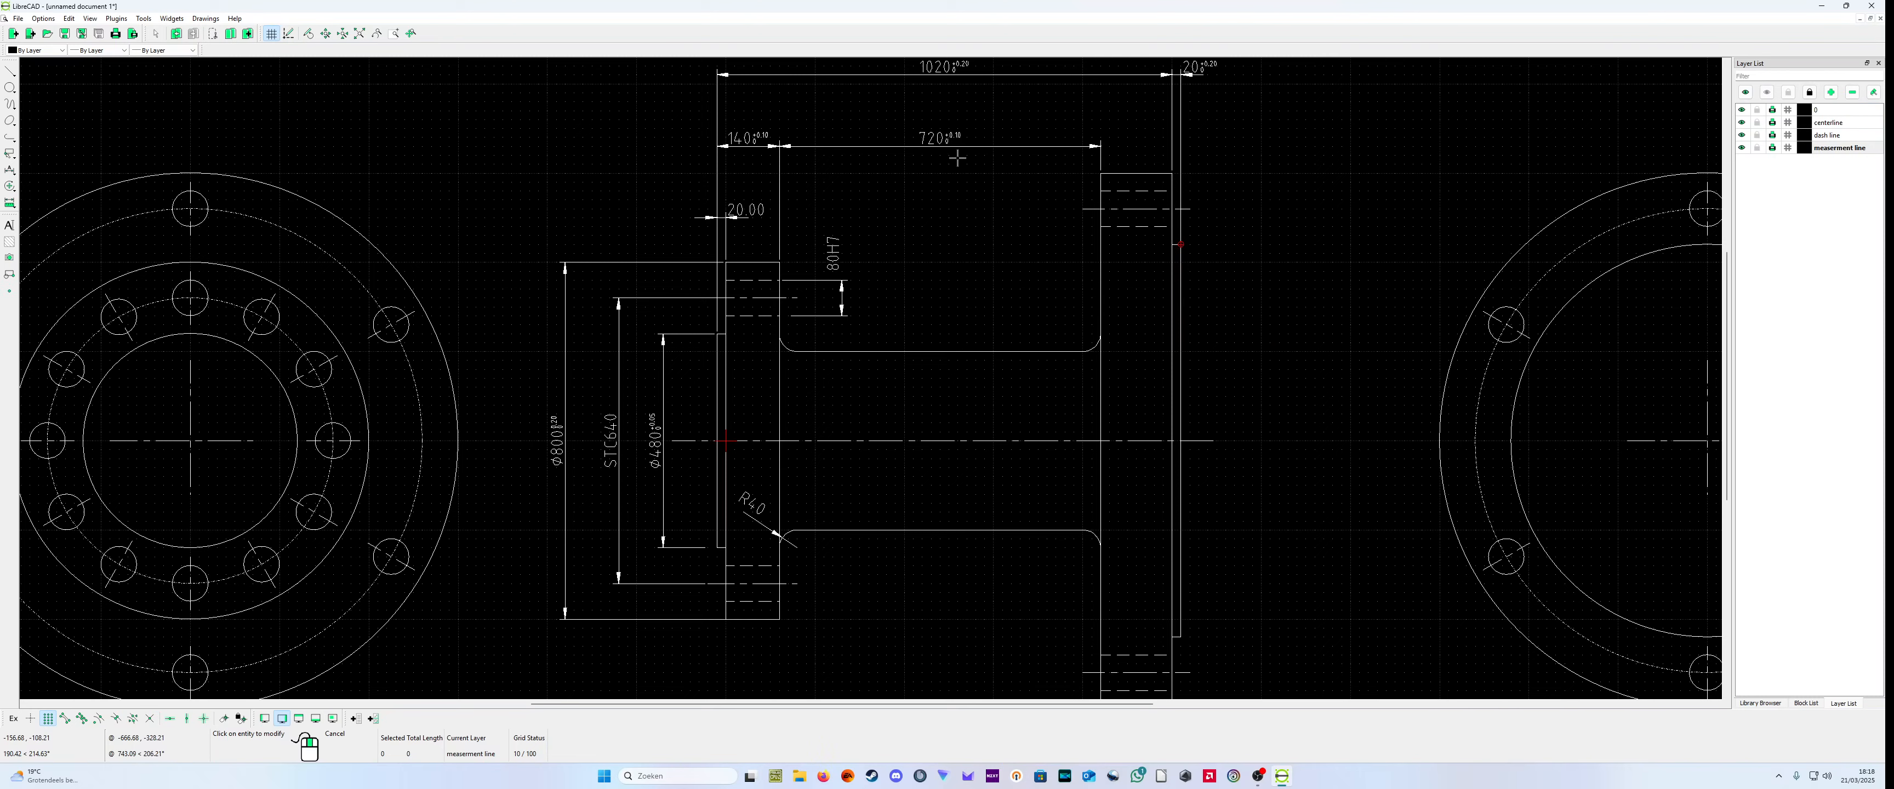
scroll(1128, 387, "down", 4)
scroll(1176, 456, "up", 2)
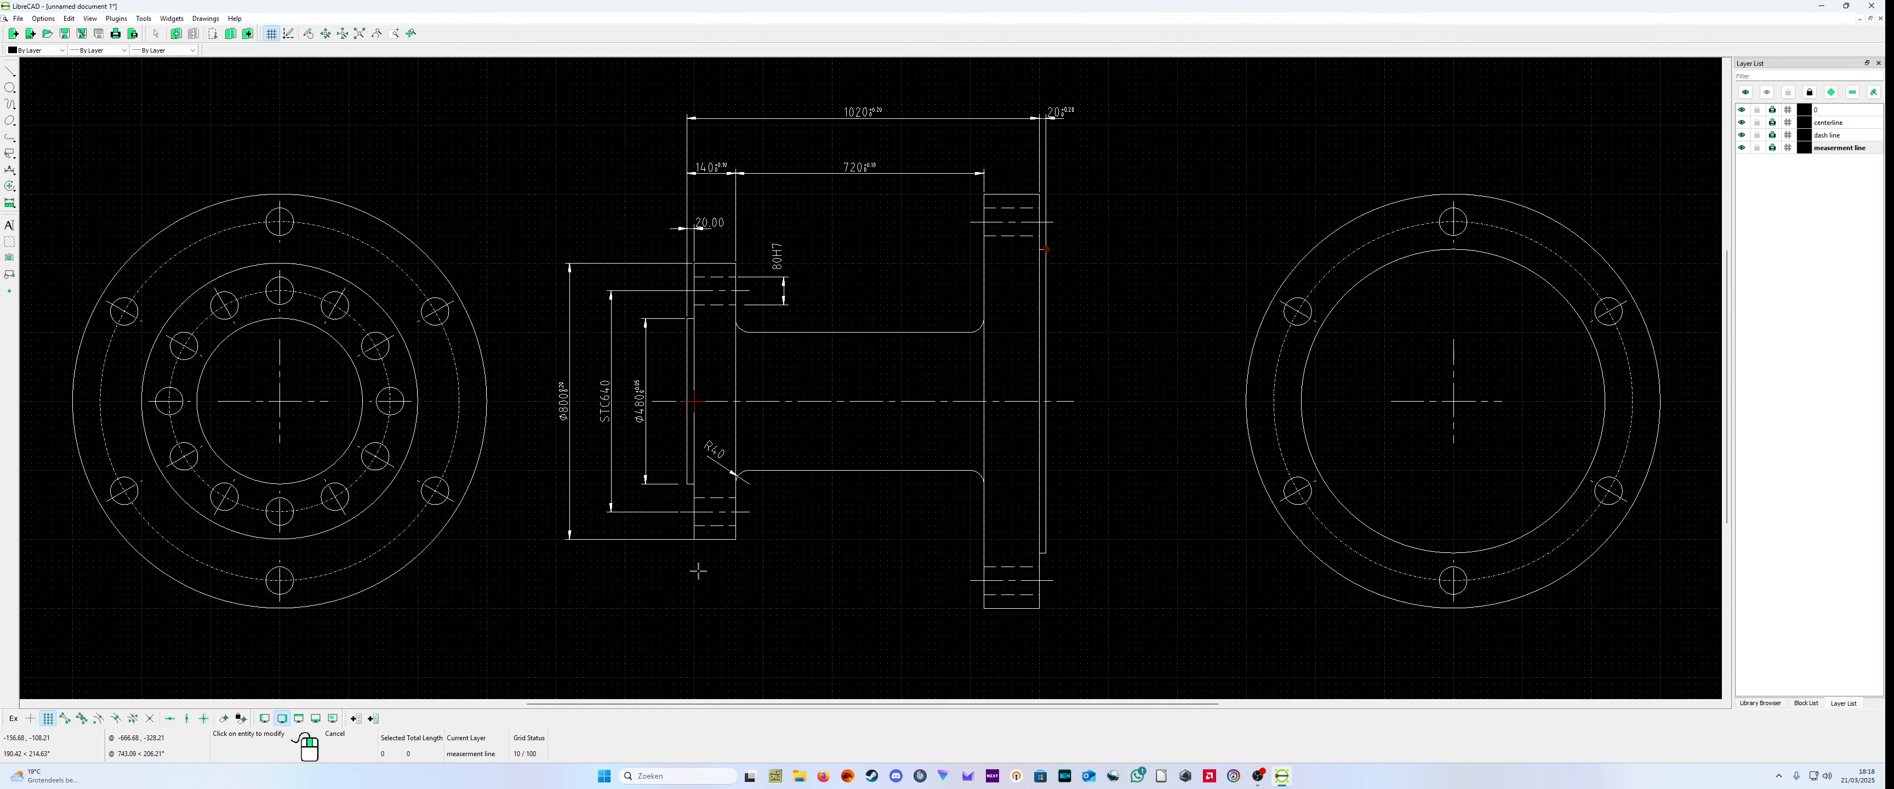
scroll(1095, 528, "down", 2)
scroll(1149, 528, "up", 2)
scroll(1091, 512, "down", 1)
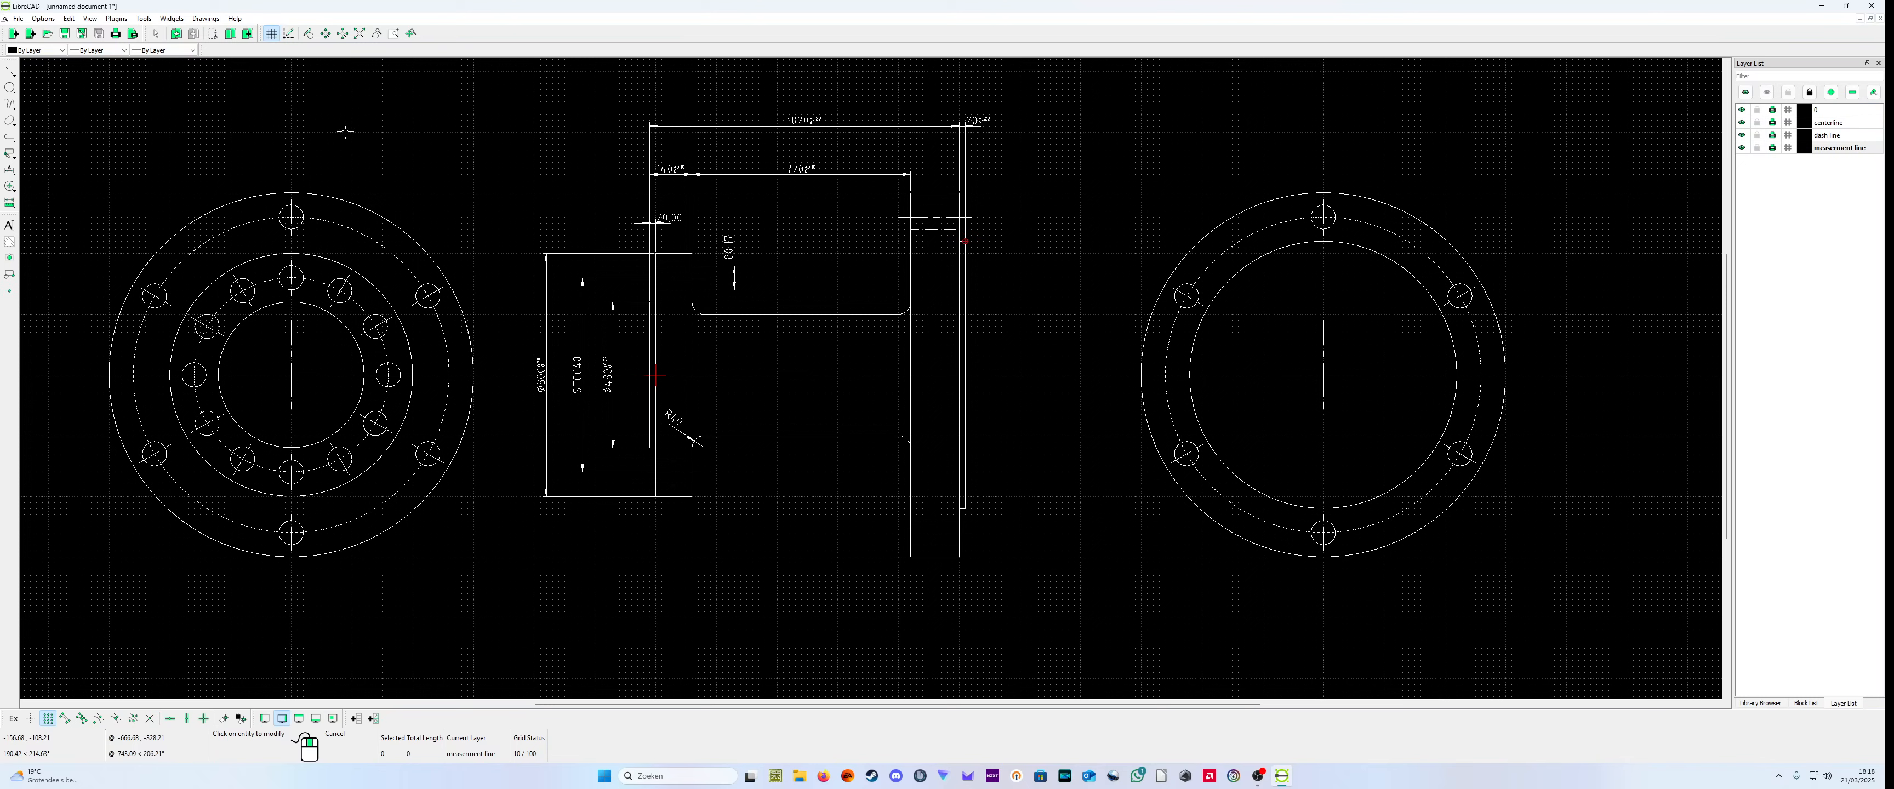
Step: Add a horizontal dimension across the inner circle of the large flange's end view, placed above the view
left_click(10, 170)
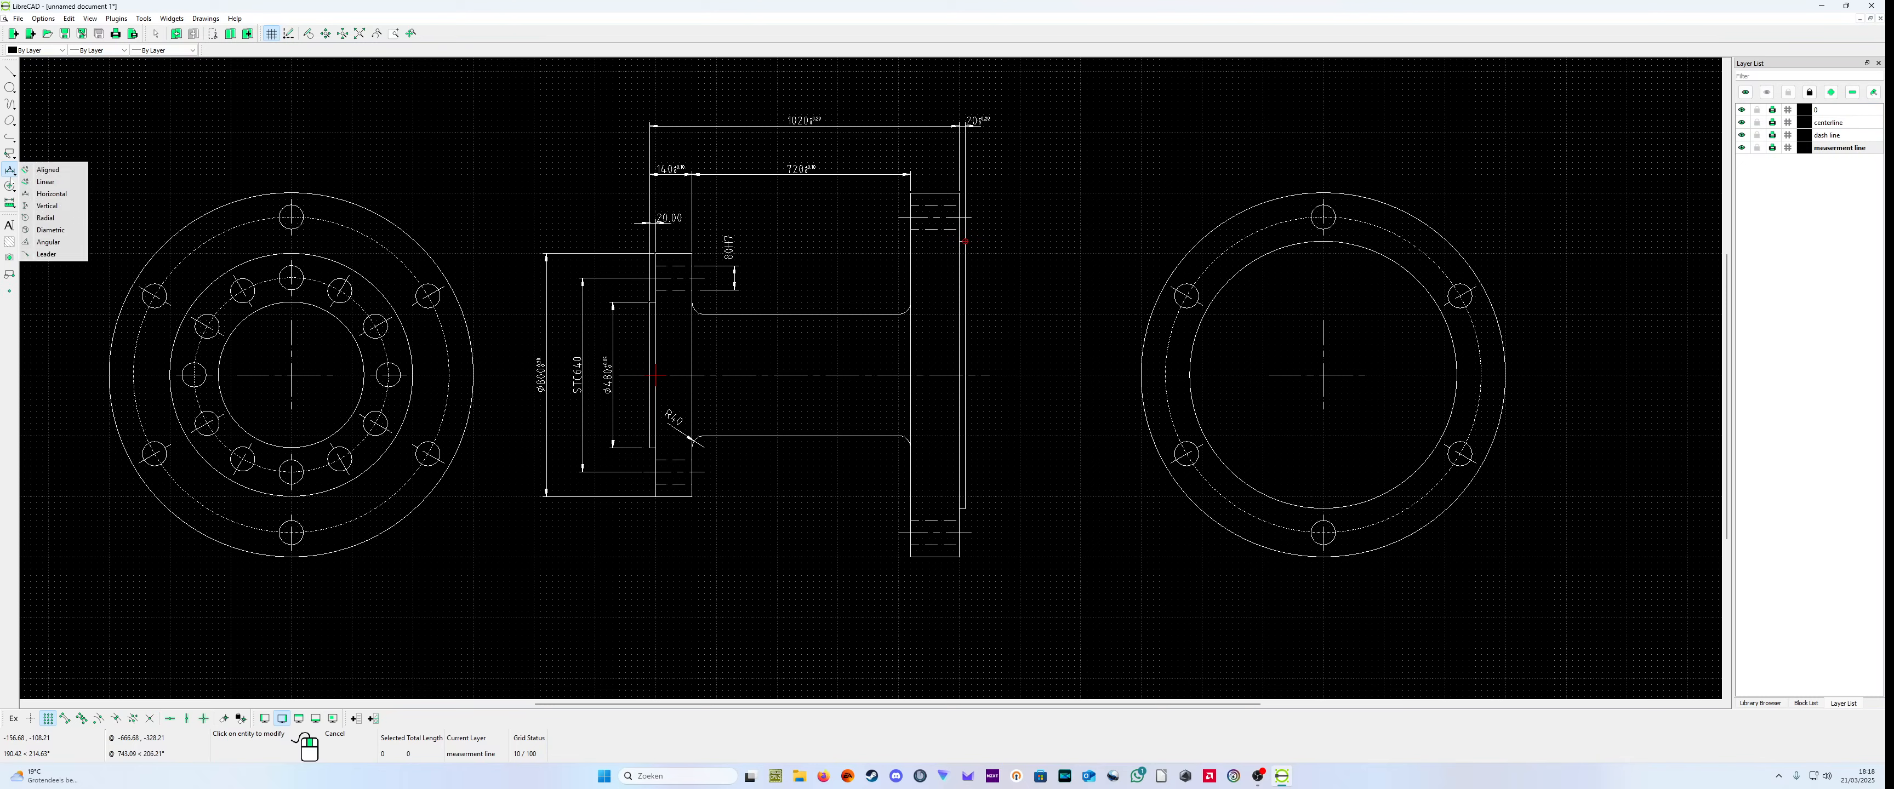
left_click(67, 208)
scroll(1434, 391, "up", 1)
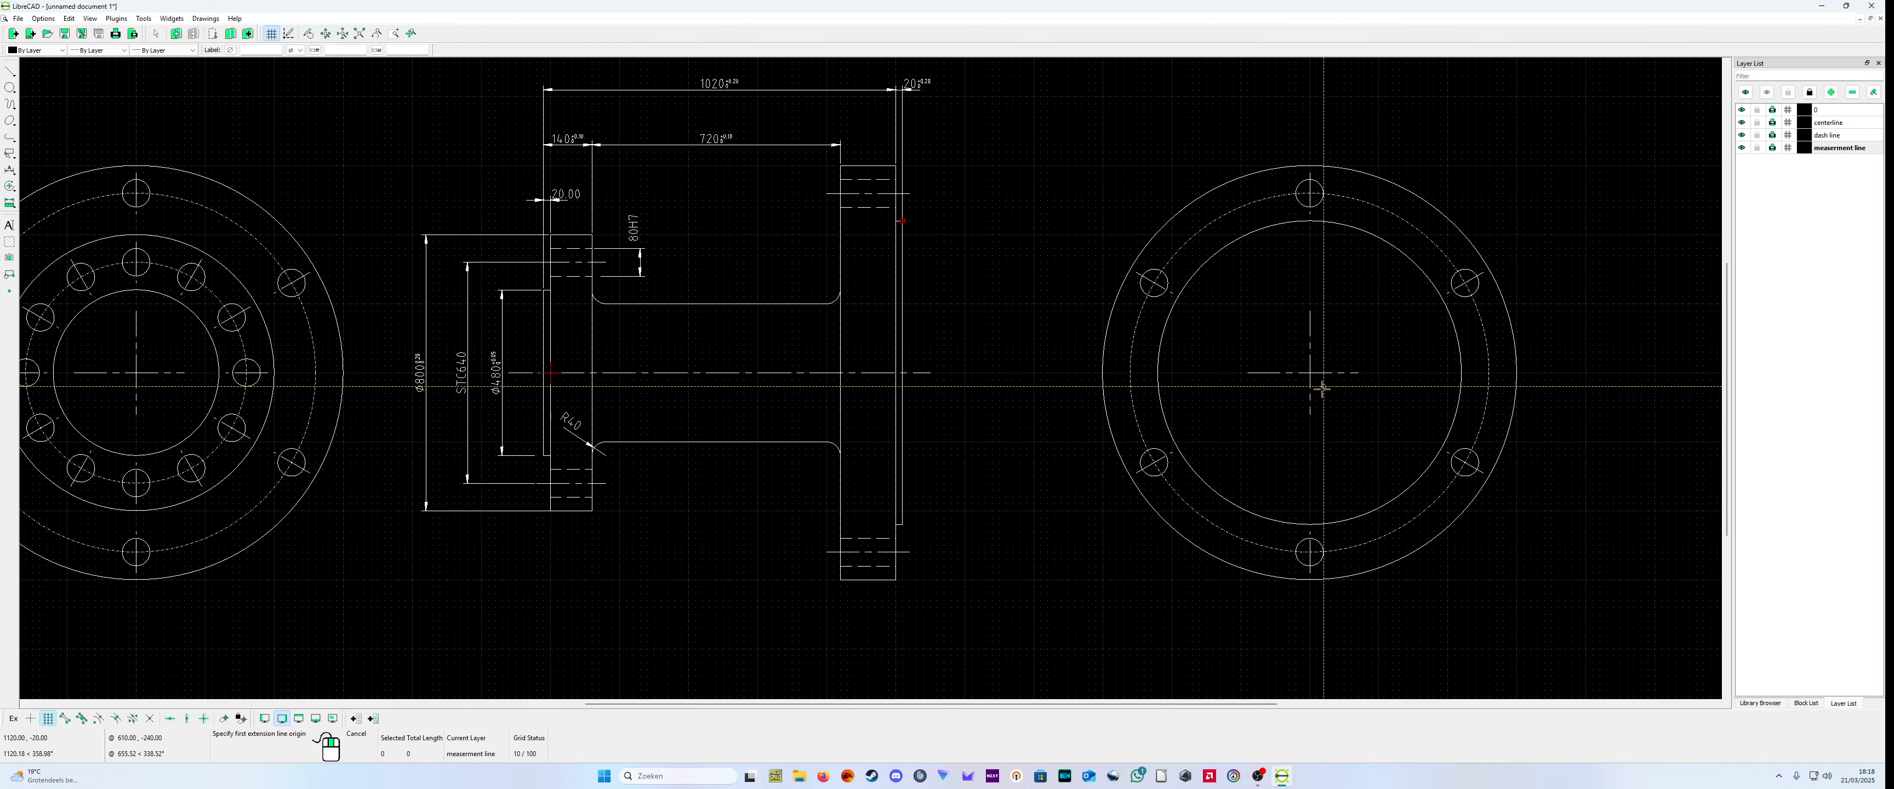
left_click(1159, 373)
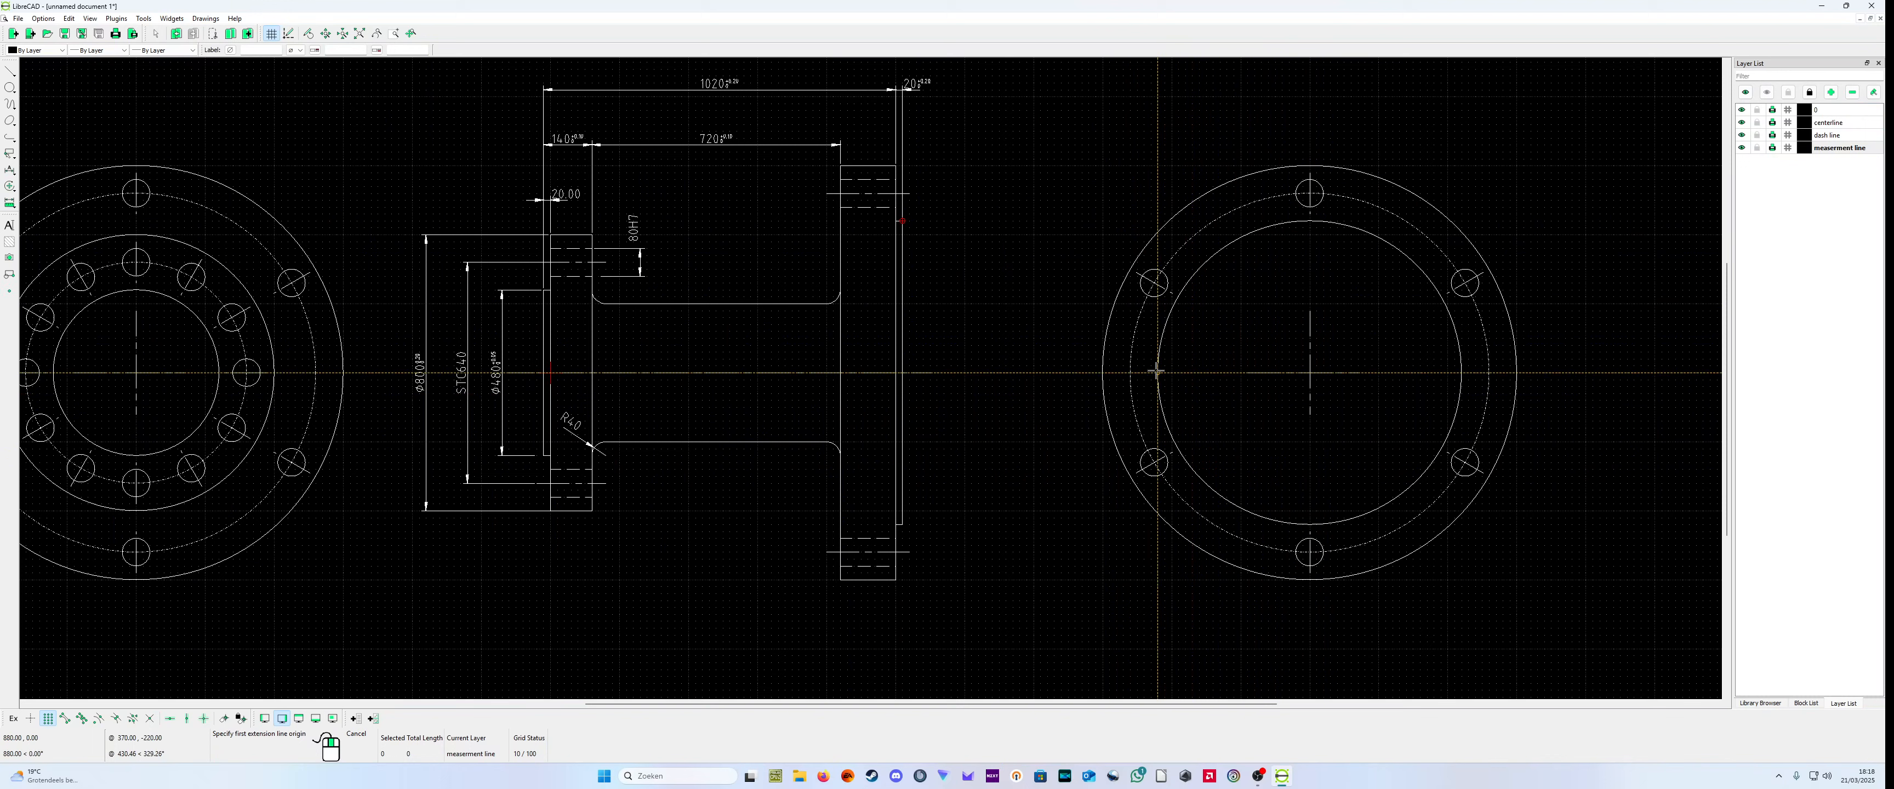
left_click(1459, 359)
left_click(1460, 96)
key("Escape")
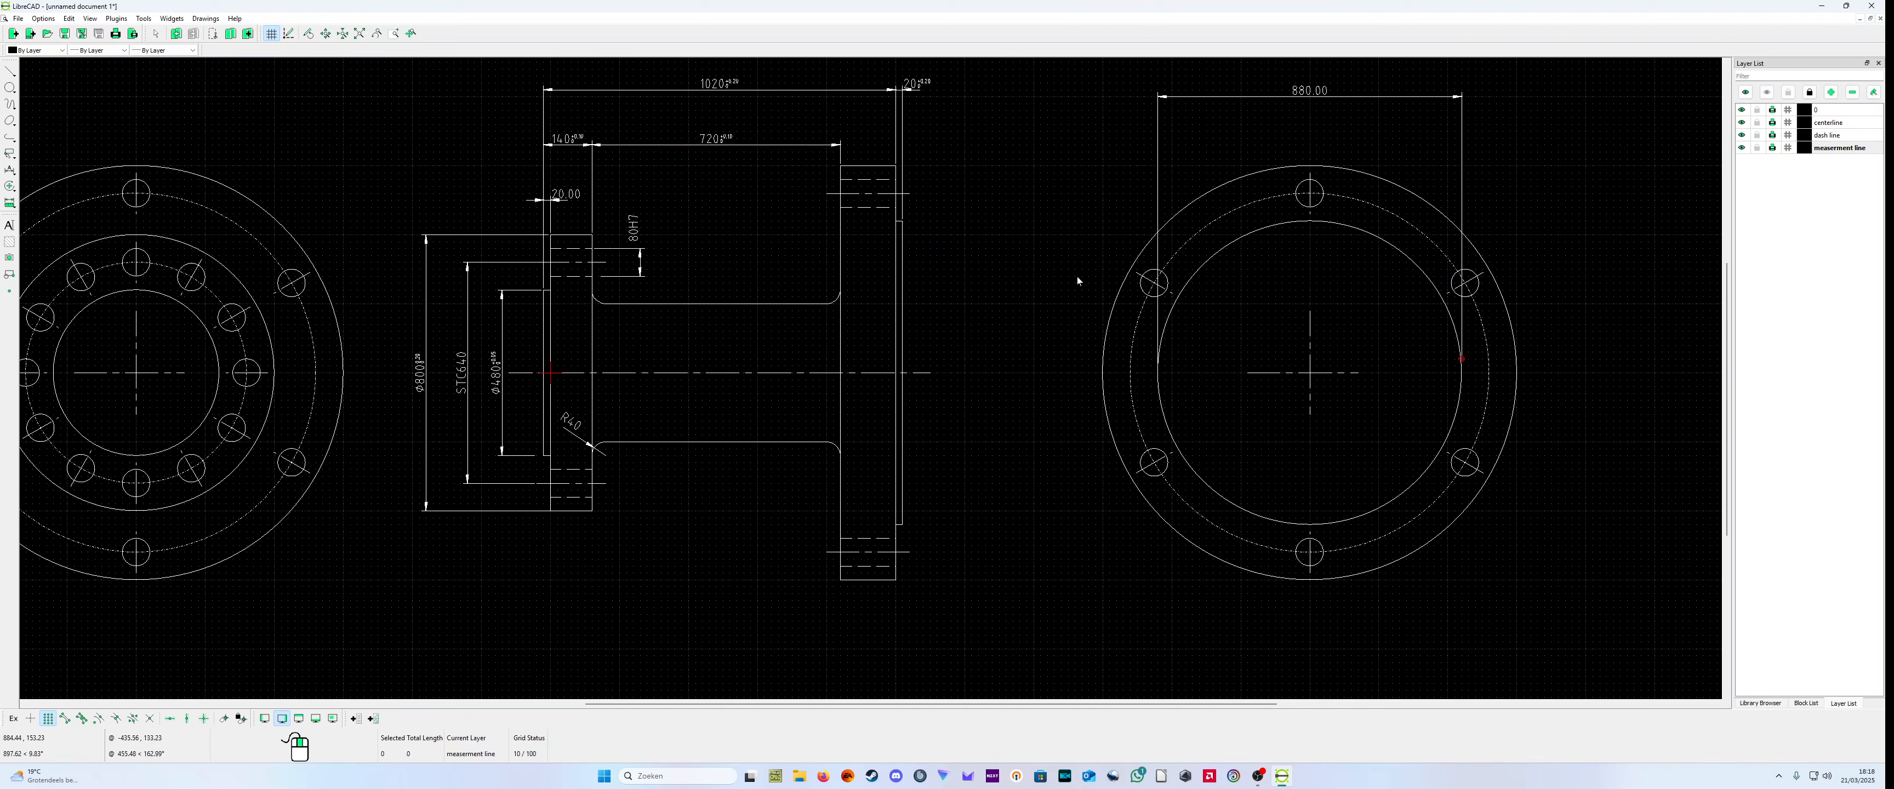
Step: Add a horizontal dimension across the dashed bolt circle of the large flange's end view, above the inner circle's dimension
left_click(17, 174)
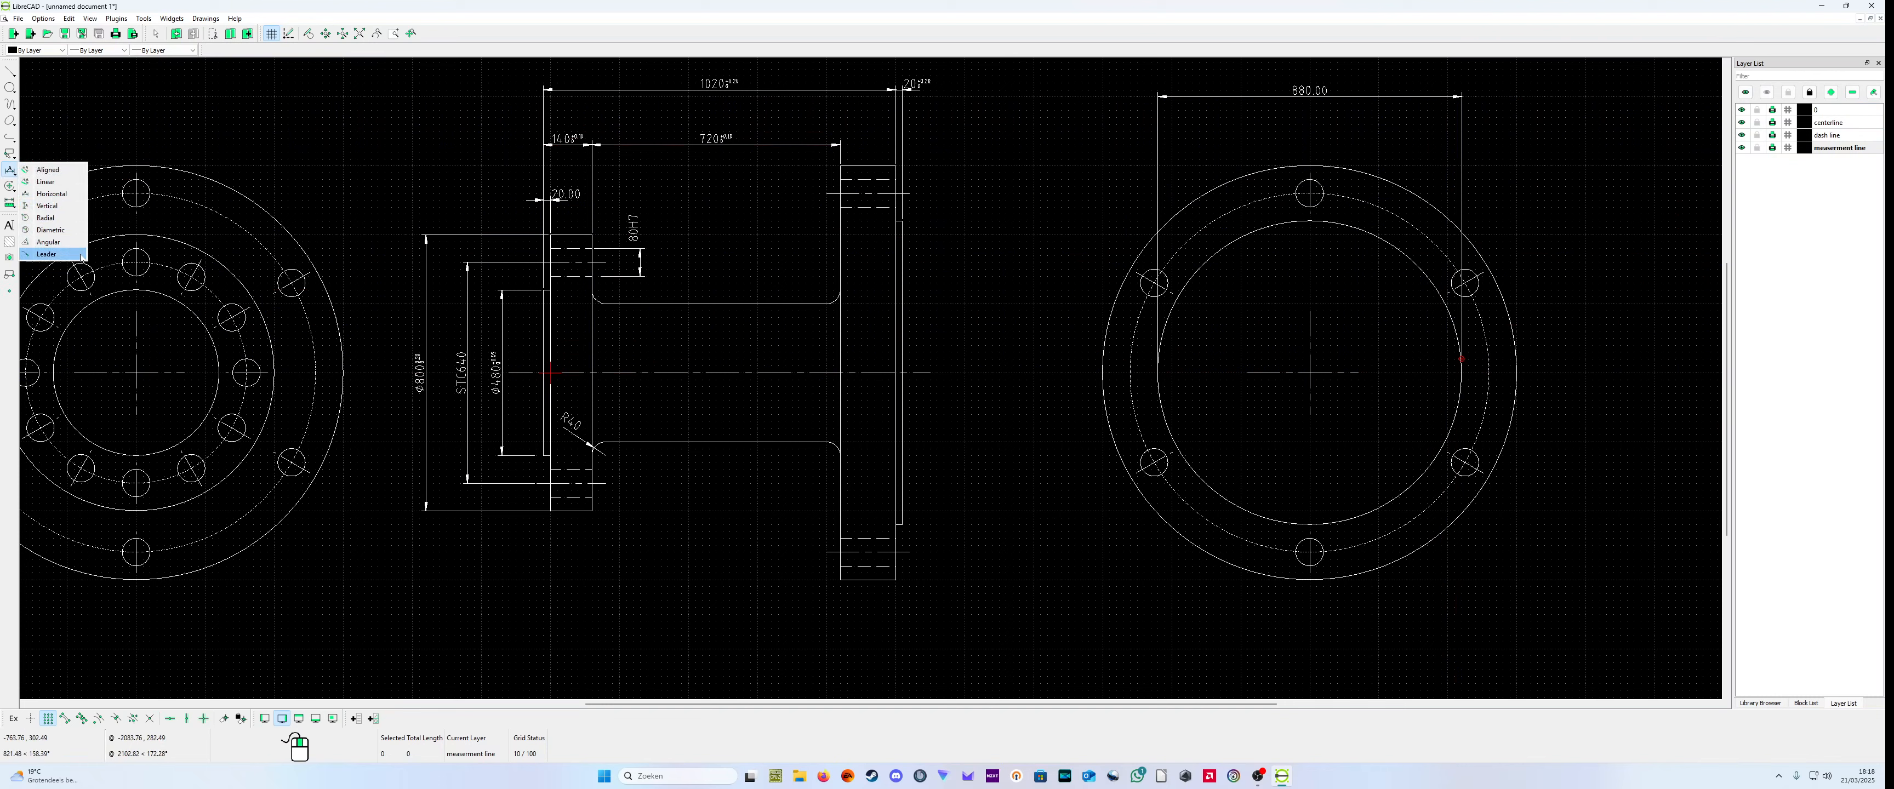
left_click(63, 206)
left_click(1132, 375)
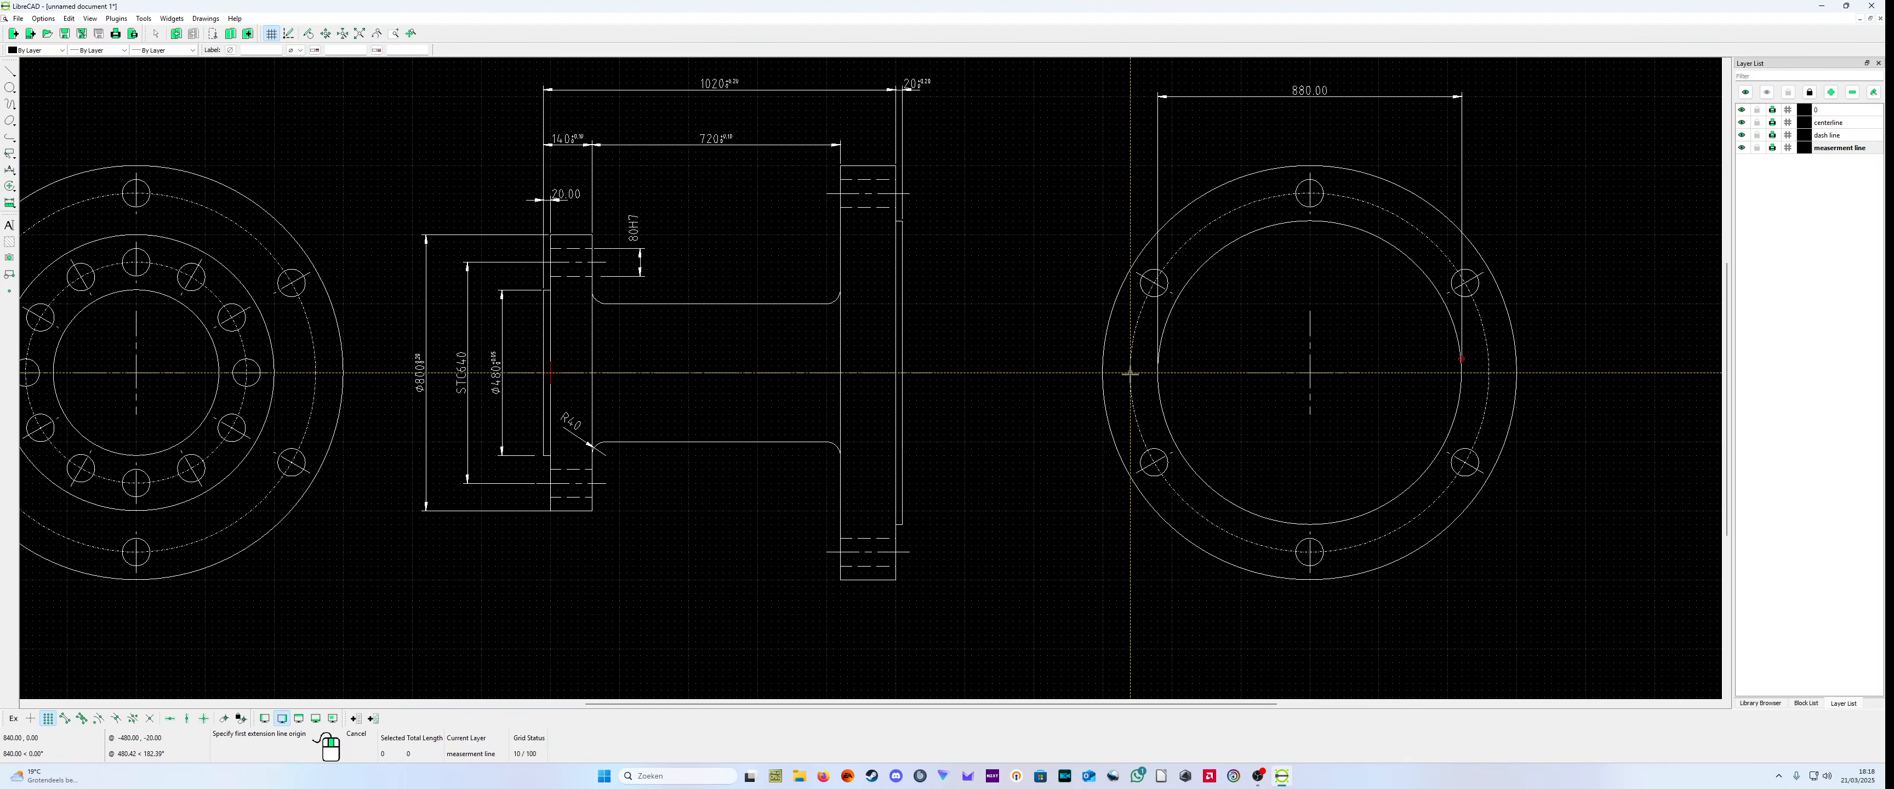
left_click(1489, 371)
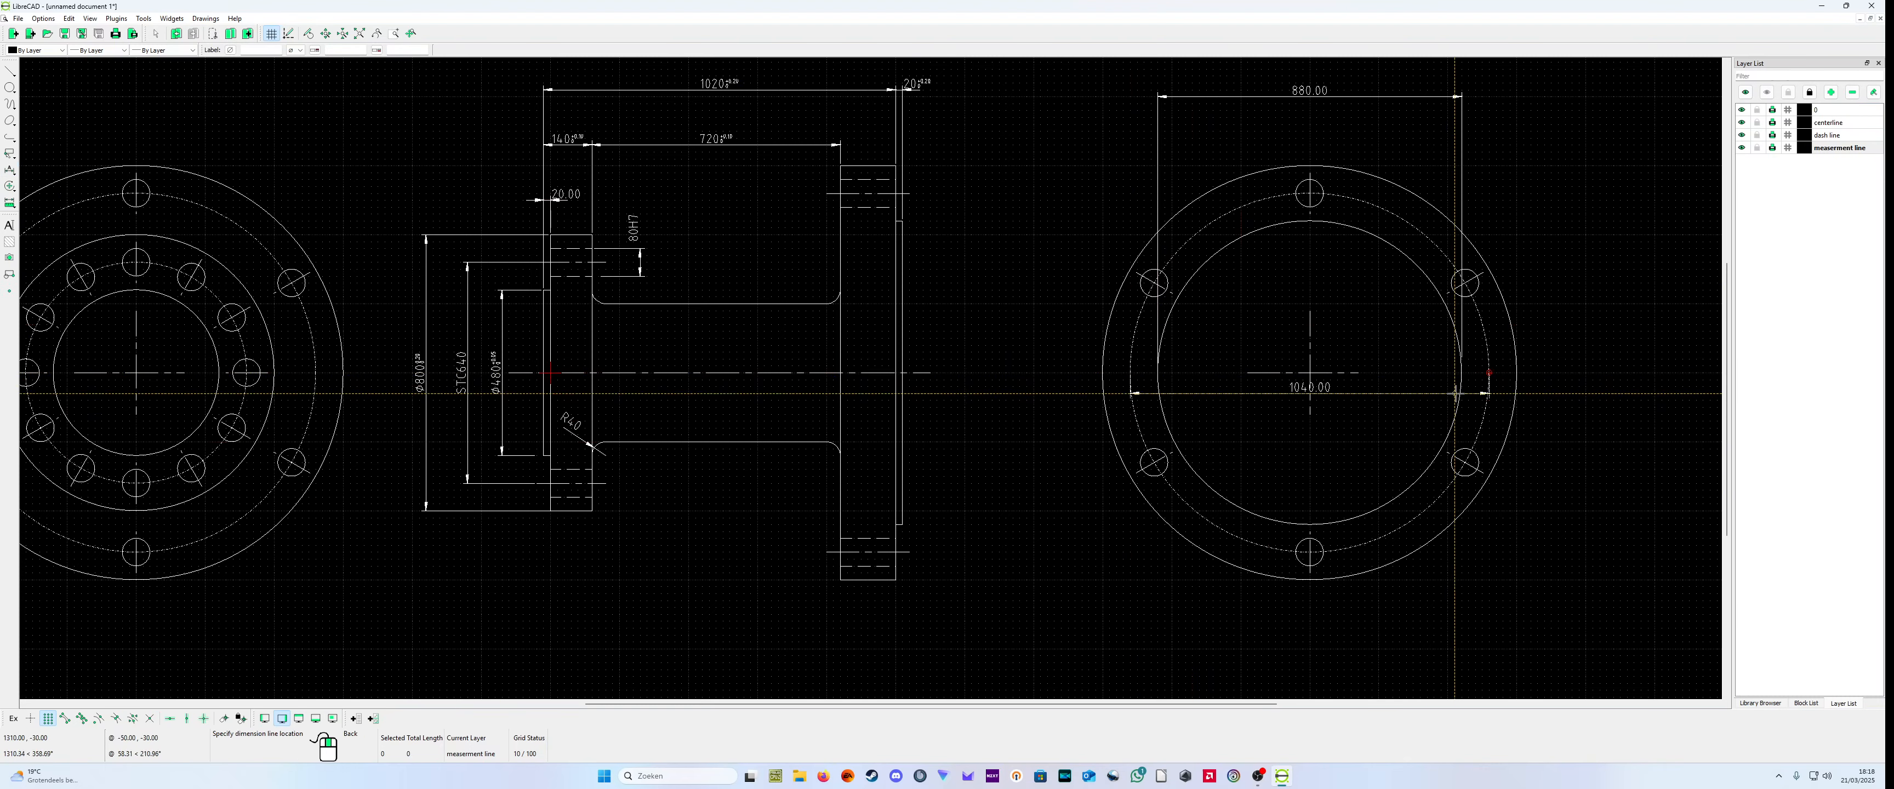
scroll(1474, 167, "down", 1)
scroll(1469, 168, "up", 2)
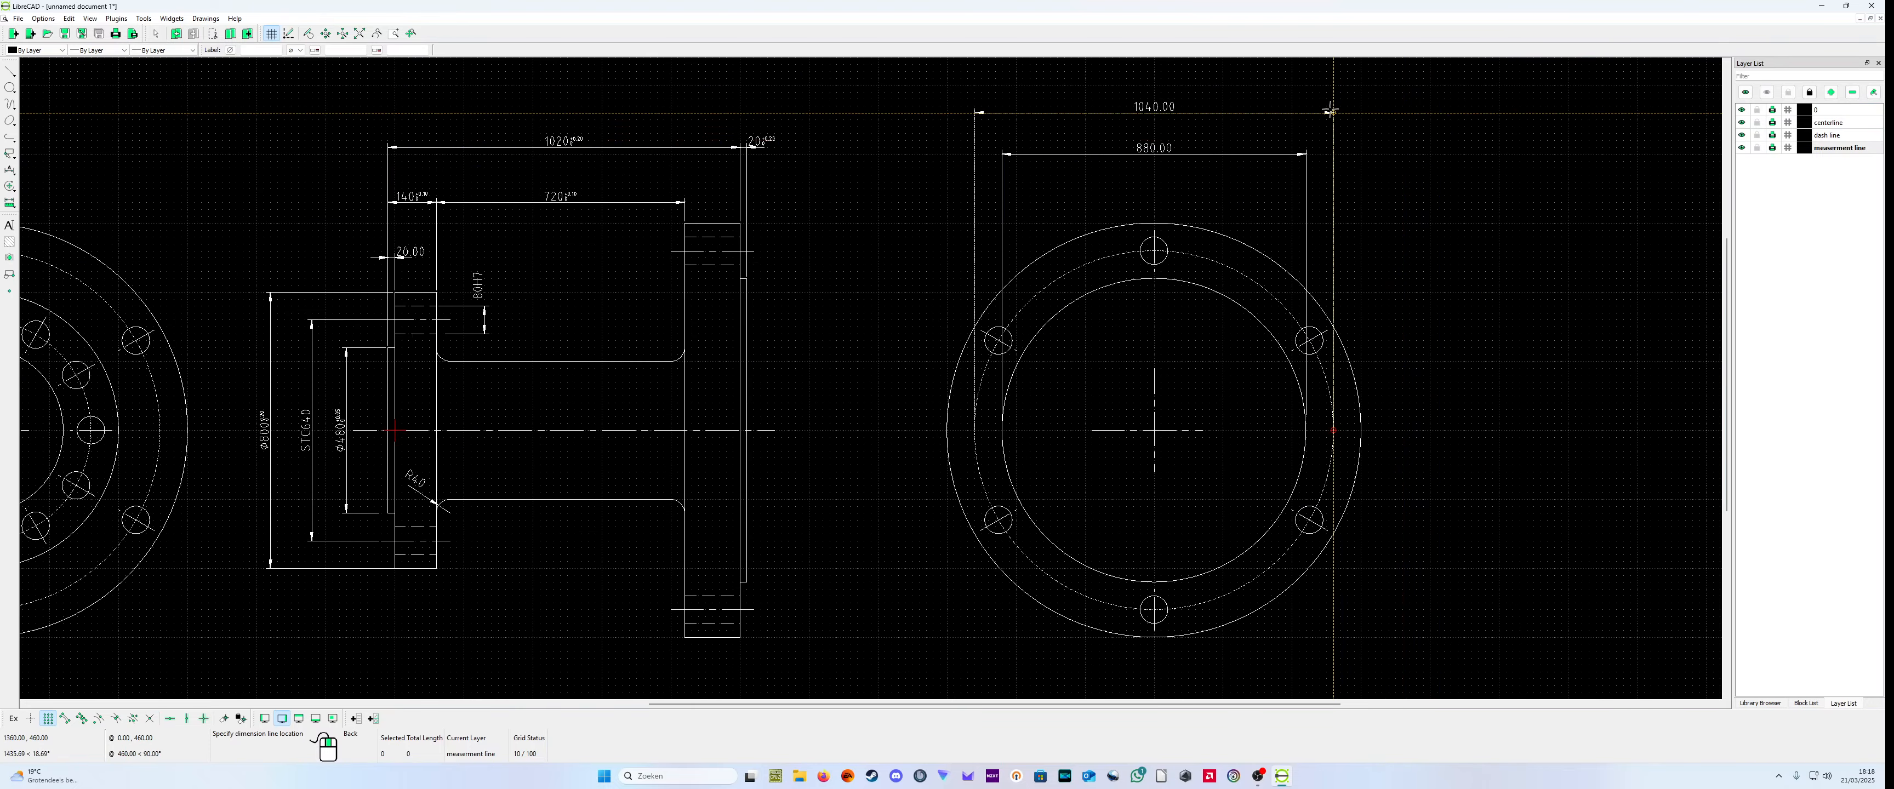
left_click(1329, 107)
right_click(1332, 117)
scroll(904, 482, "down", 2)
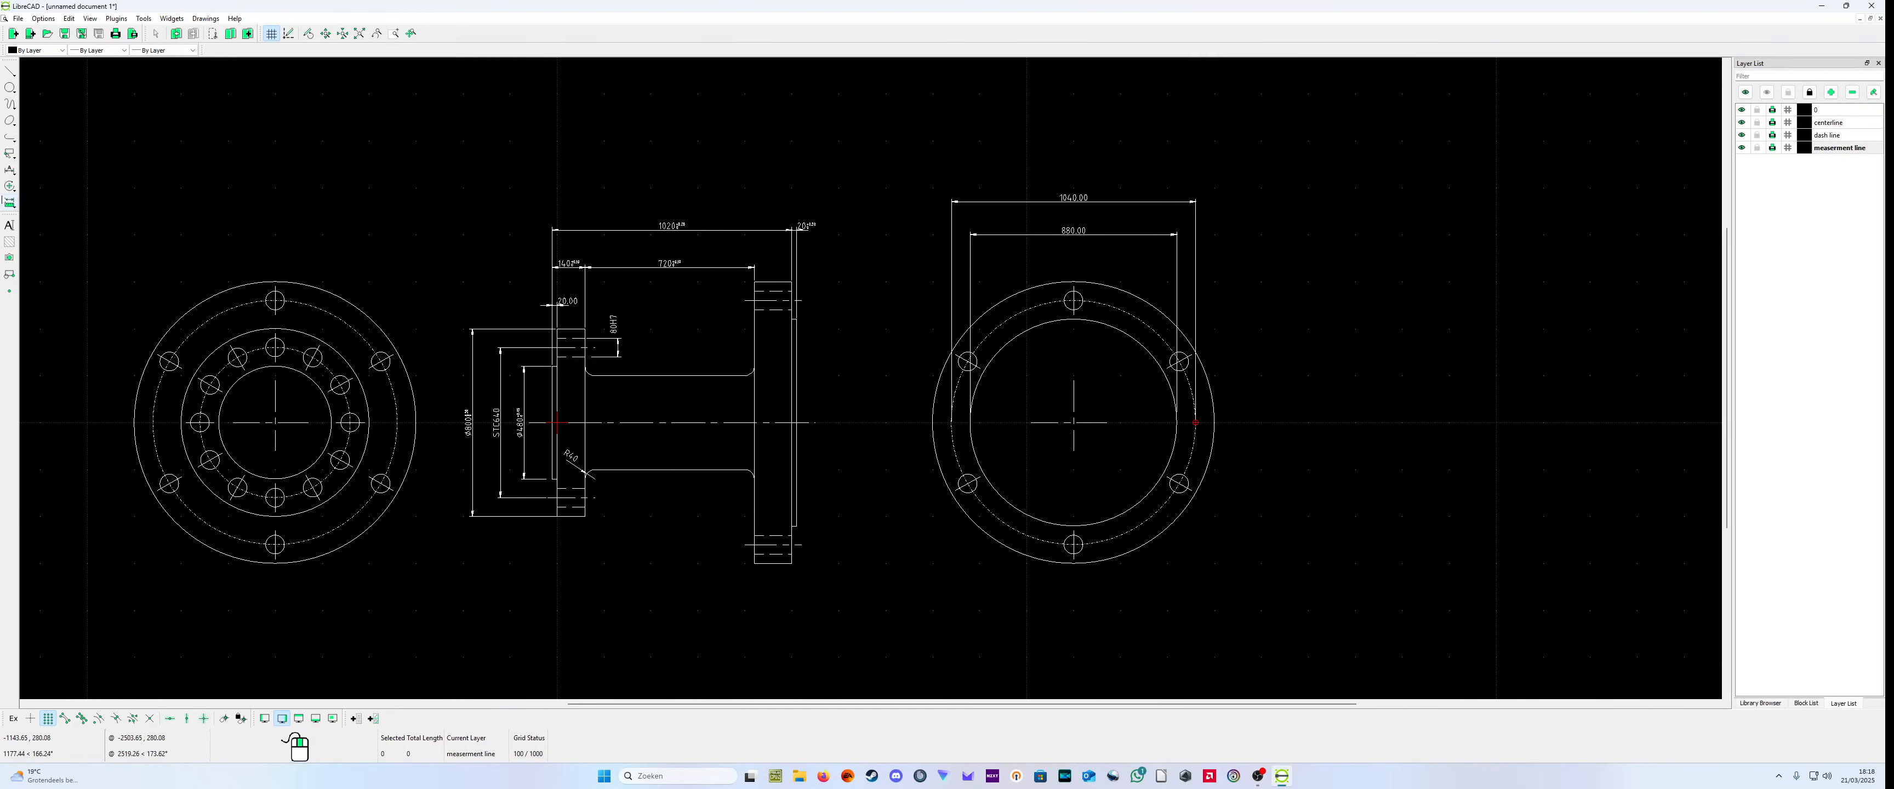
Step: Add a horizontal dimension across the outer circle of the large flange's end view, above the bolt circle's dimension
left_click(13, 174)
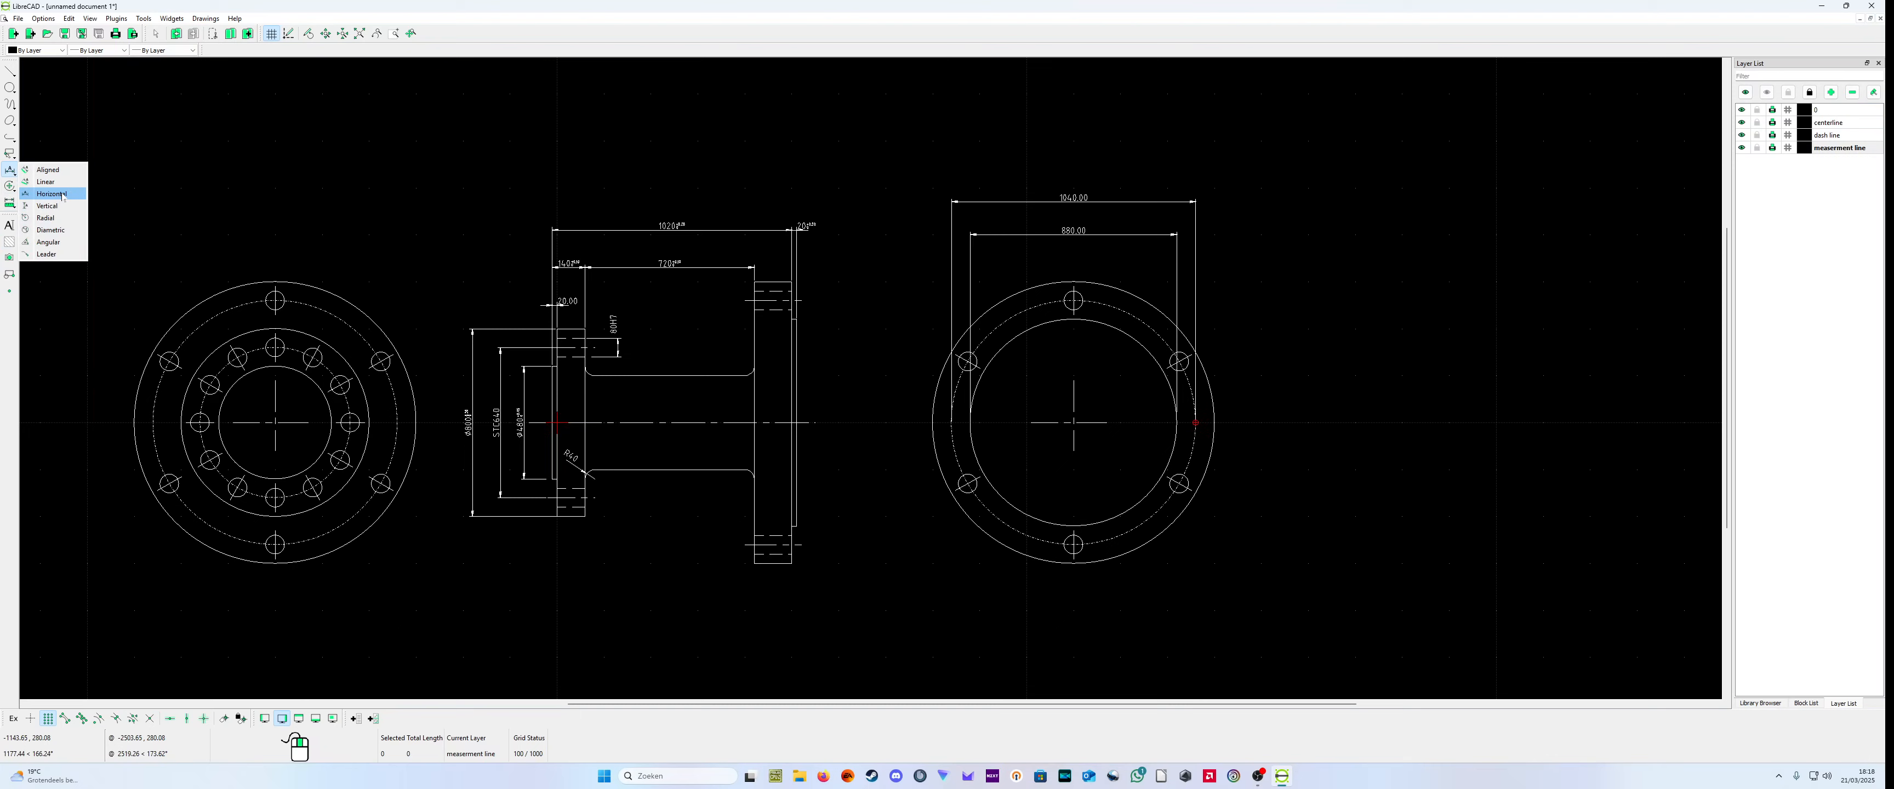
left_click(60, 194)
left_click(932, 422)
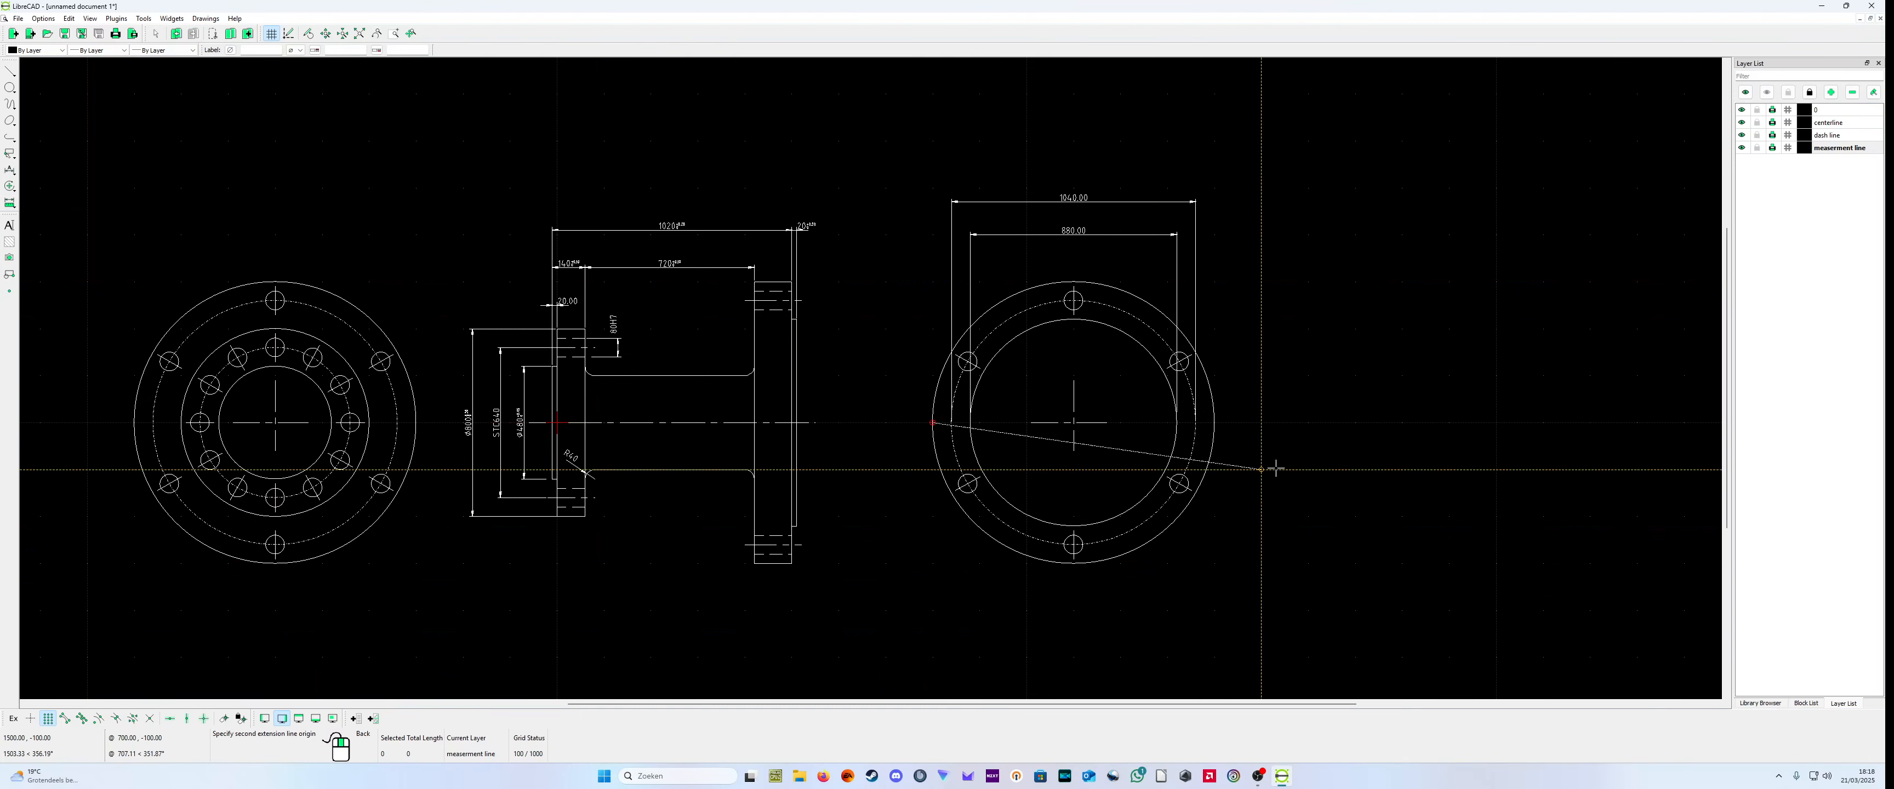
left_click(1219, 426)
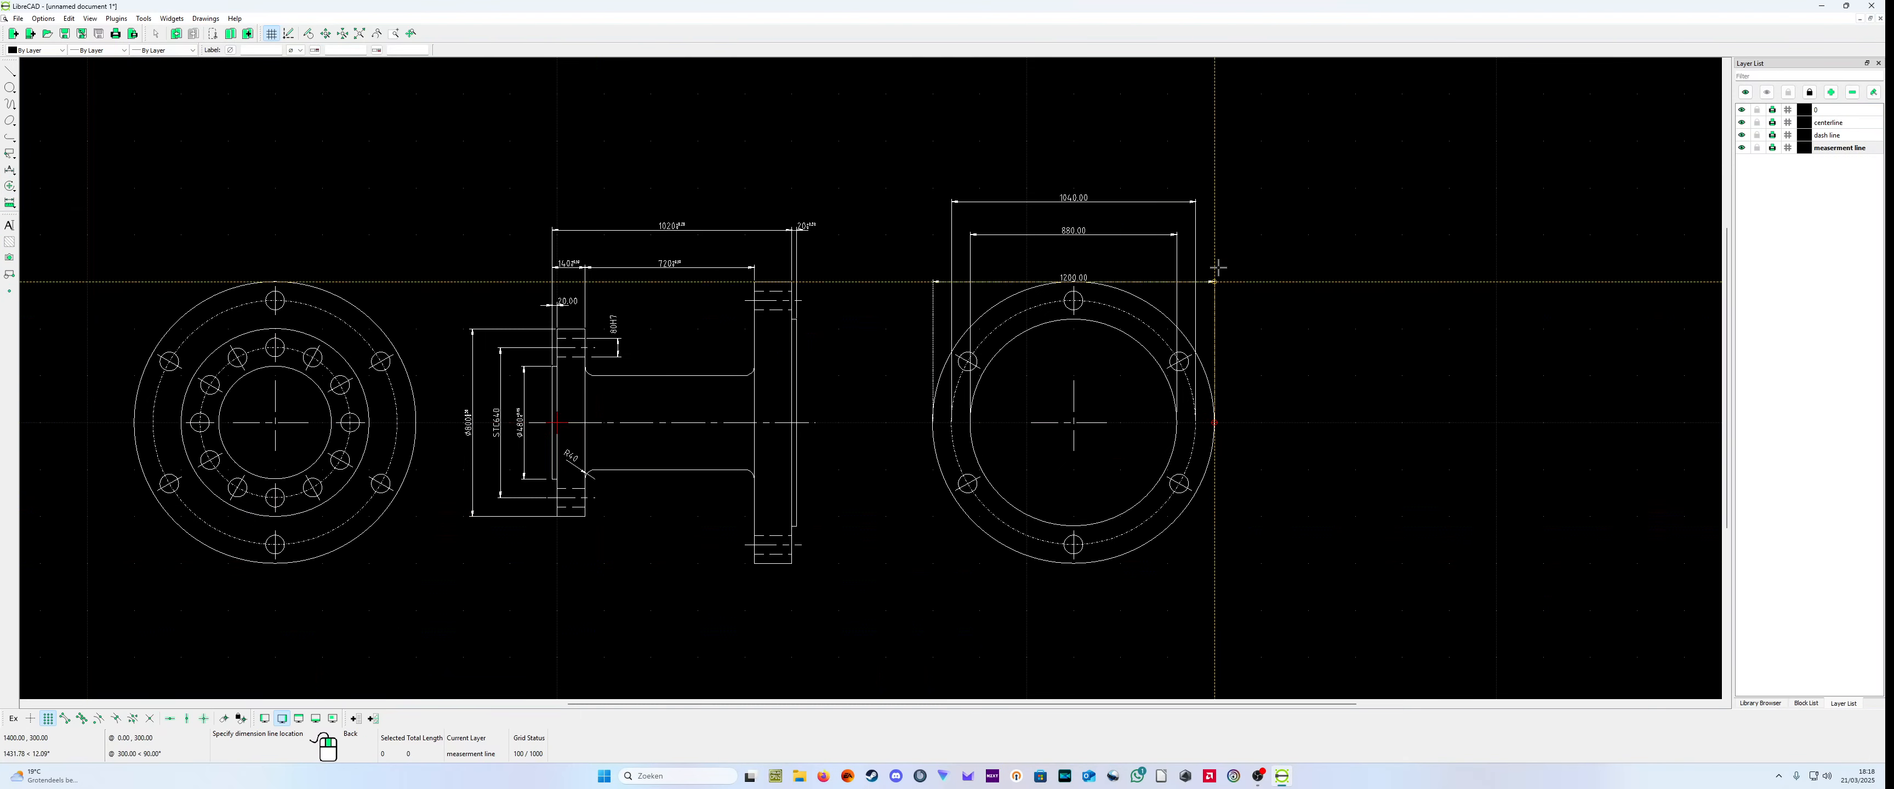
scroll(1206, 182, "up", 2)
left_click(1206, 170)
right_click(1265, 326)
middle_click_drag(1326, 349, 1192, 357)
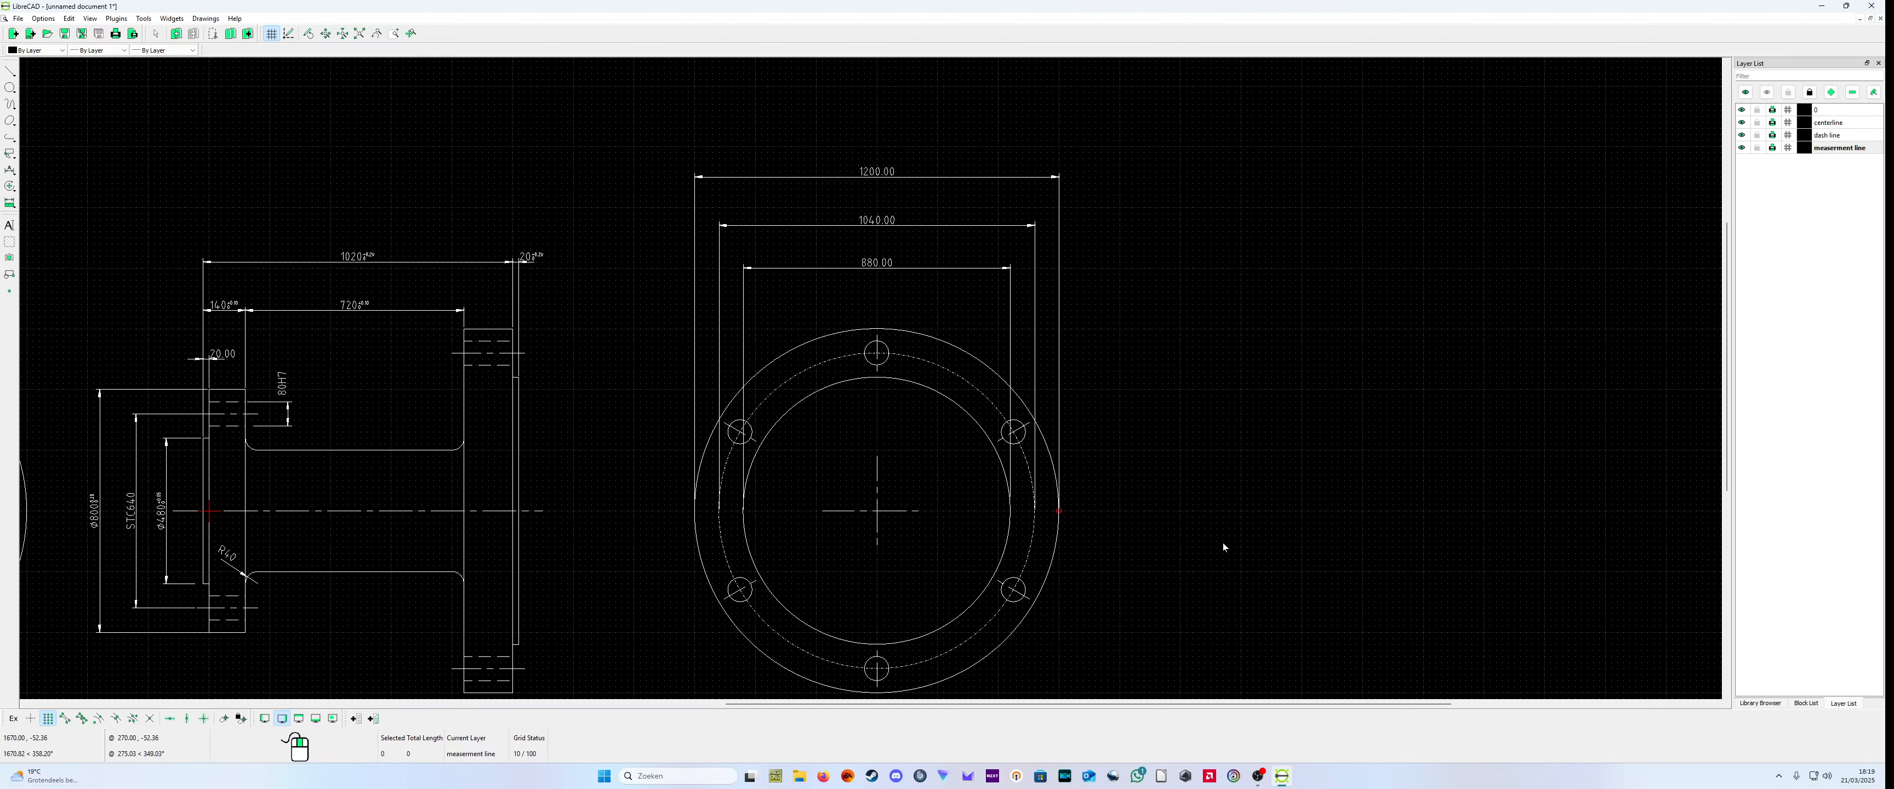
Step: Examine the large flange's end view and its bolt holes for features that still lack dimensions
scroll(926, 300, "up", 1)
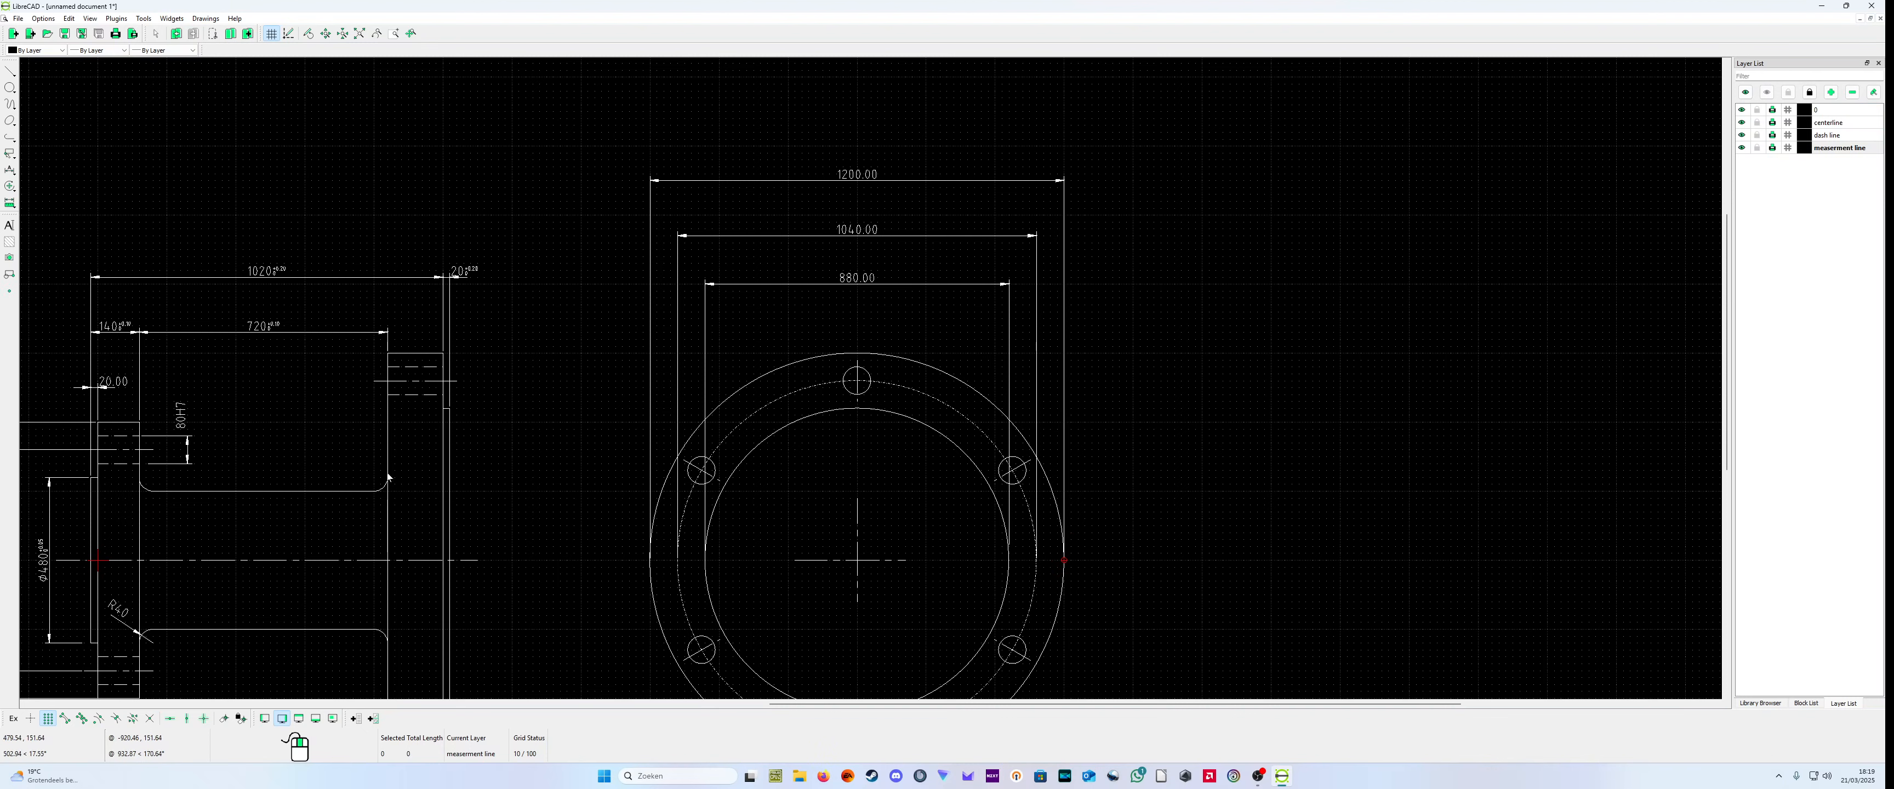
scroll(913, 414, "down", 2)
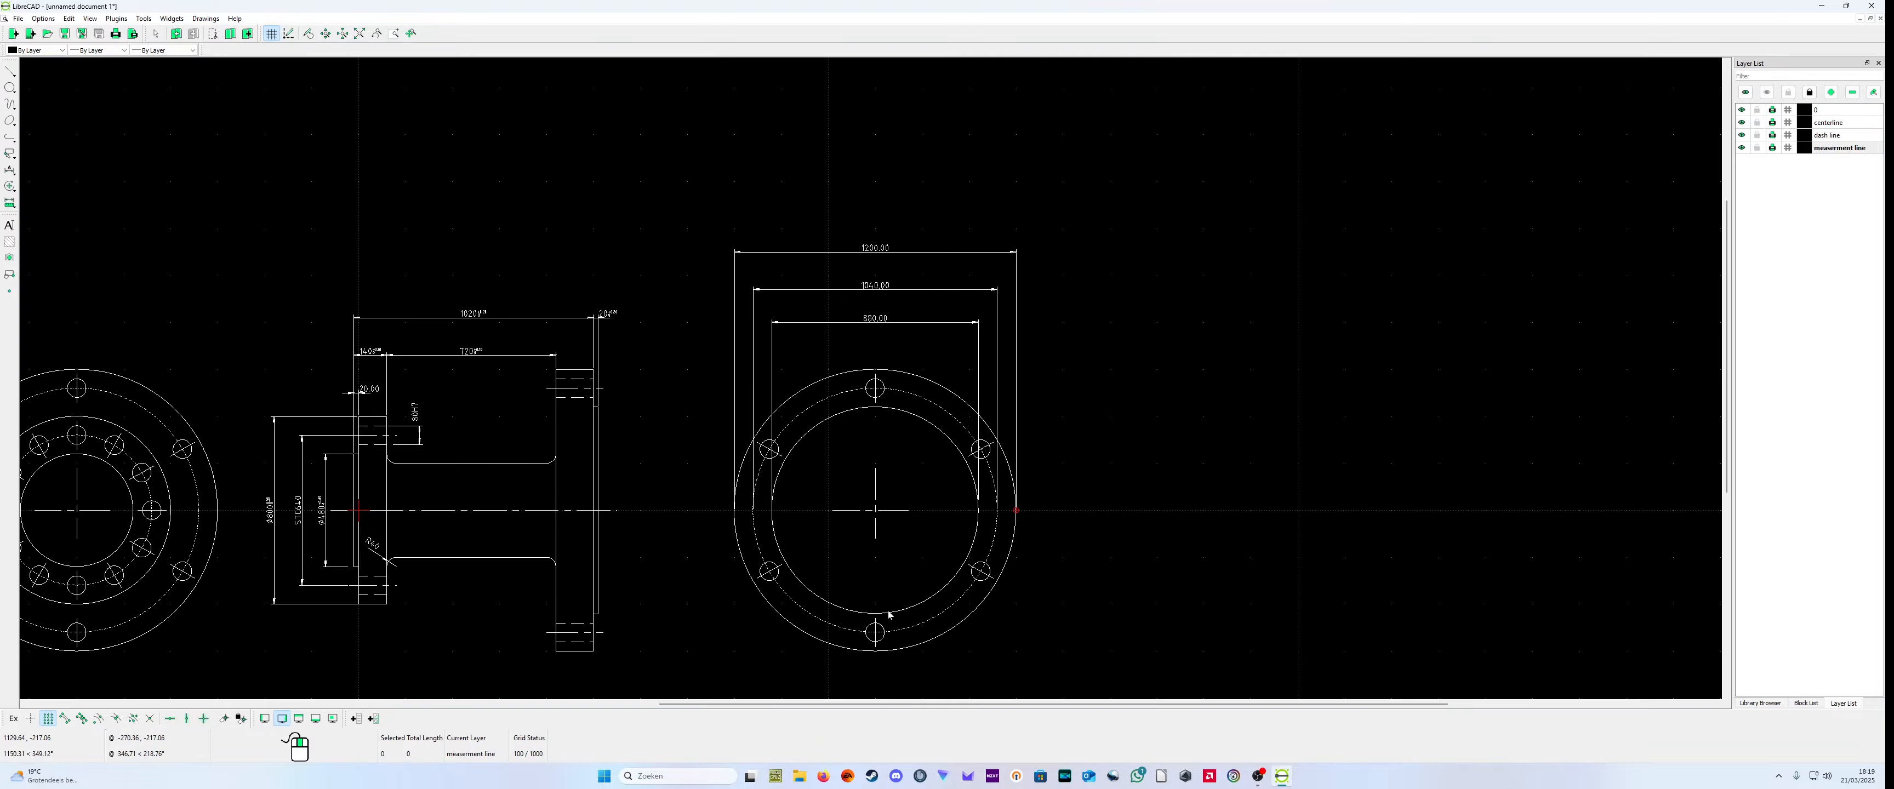
scroll(882, 601, "up", 1)
scroll(973, 495, "up", 1)
scroll(1119, 553, "down", 1)
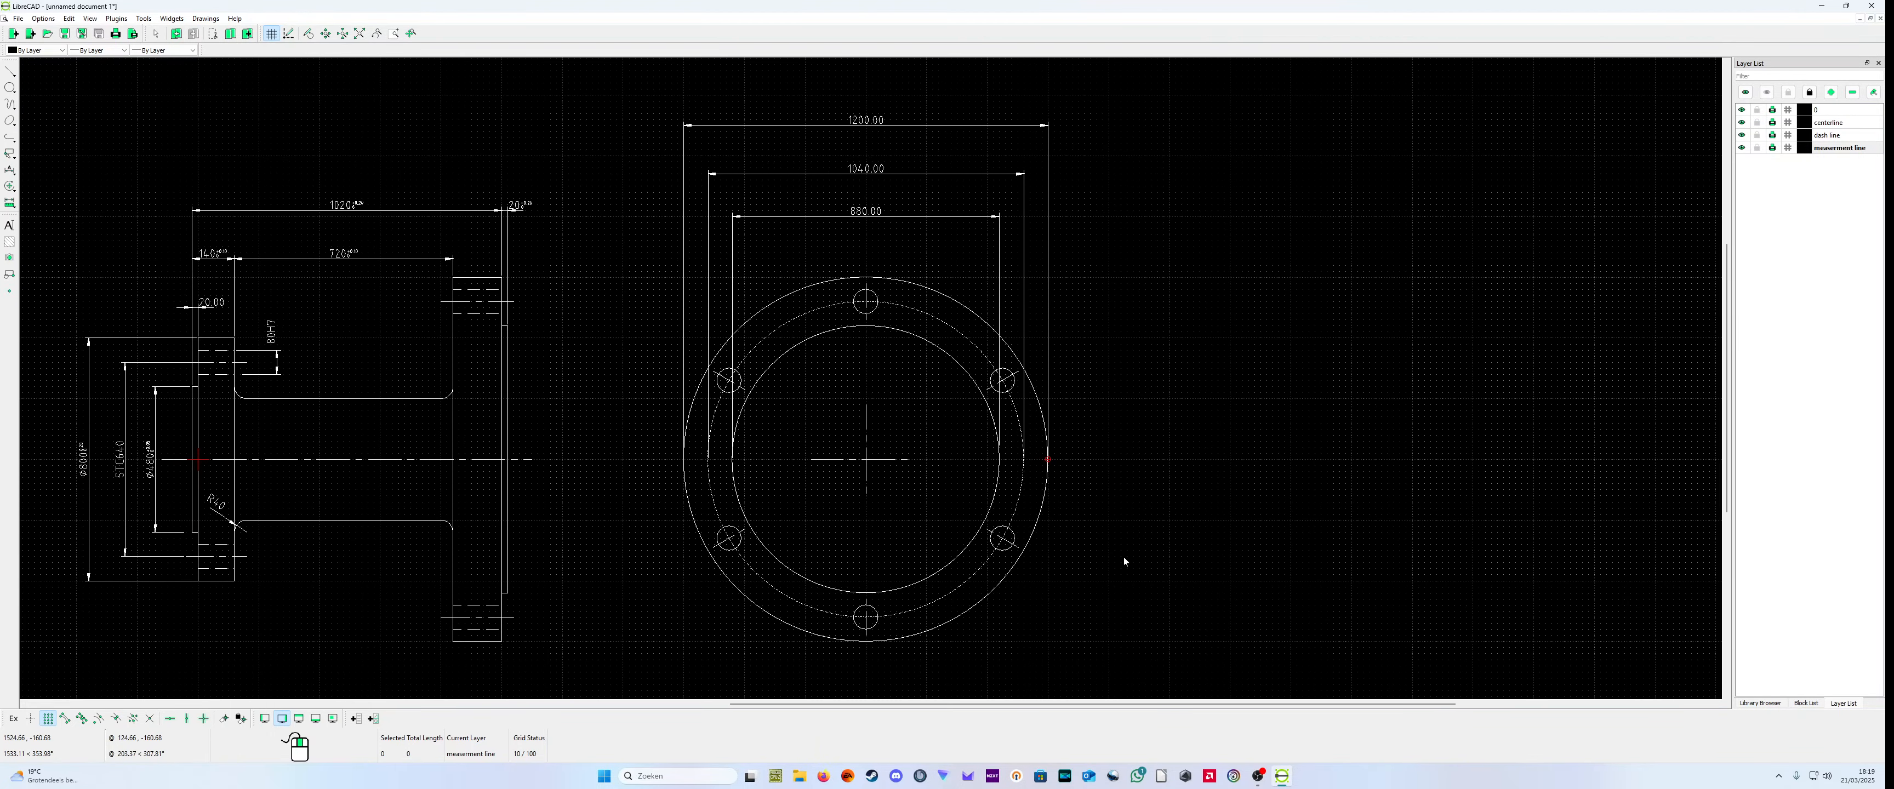
scroll(1110, 556, "up", 1)
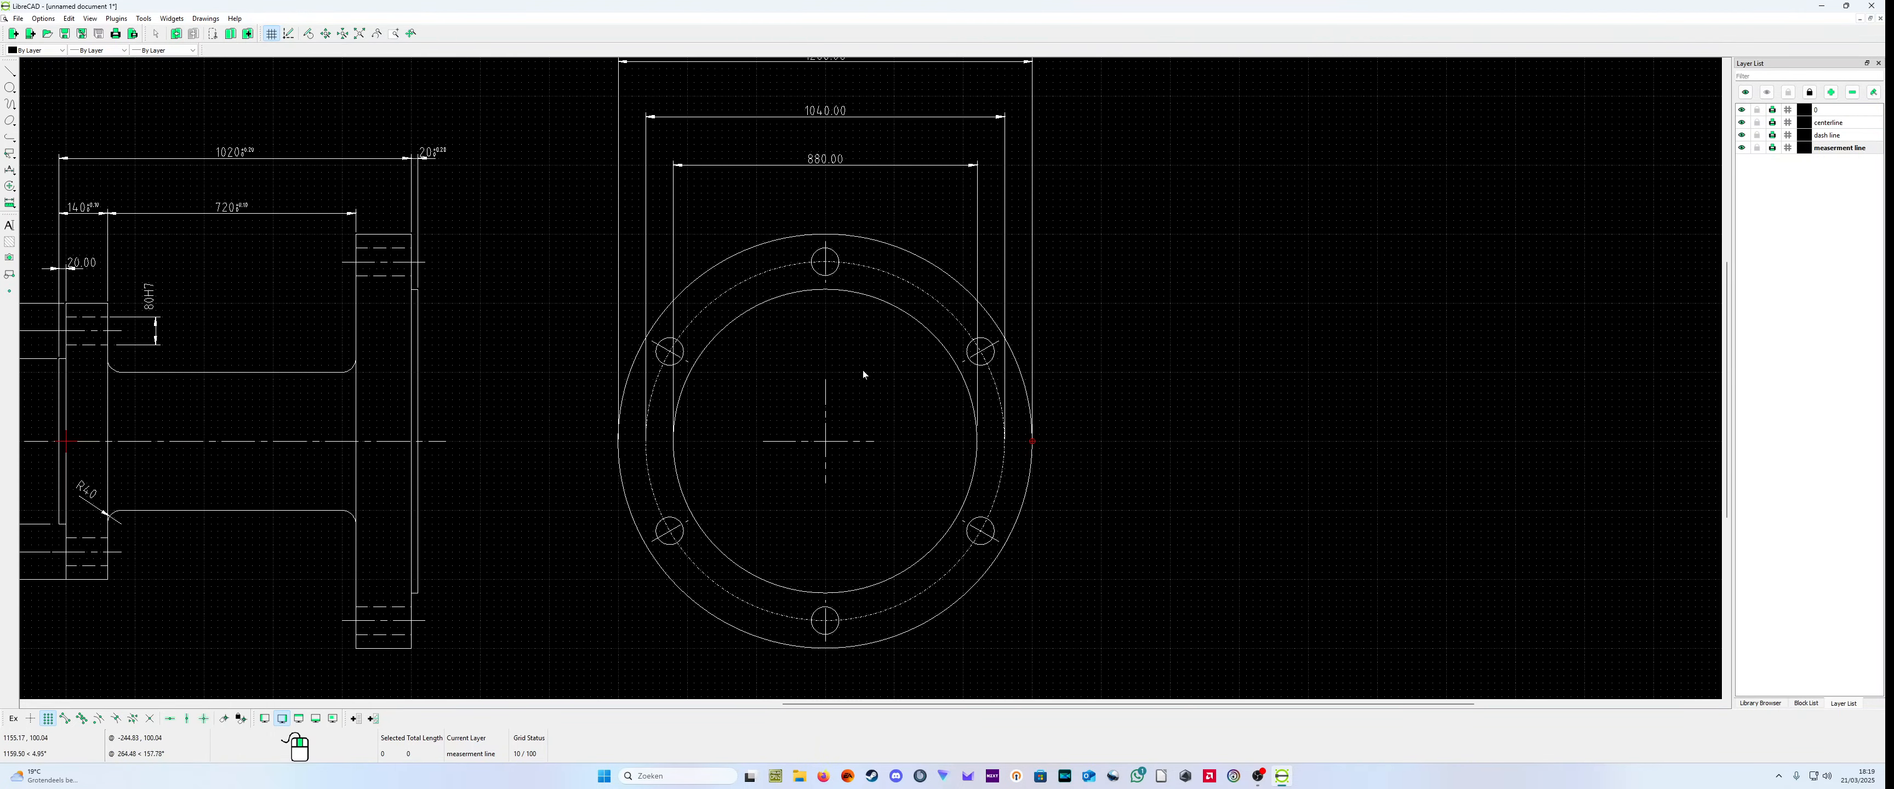
scroll(875, 376, "down", 1)
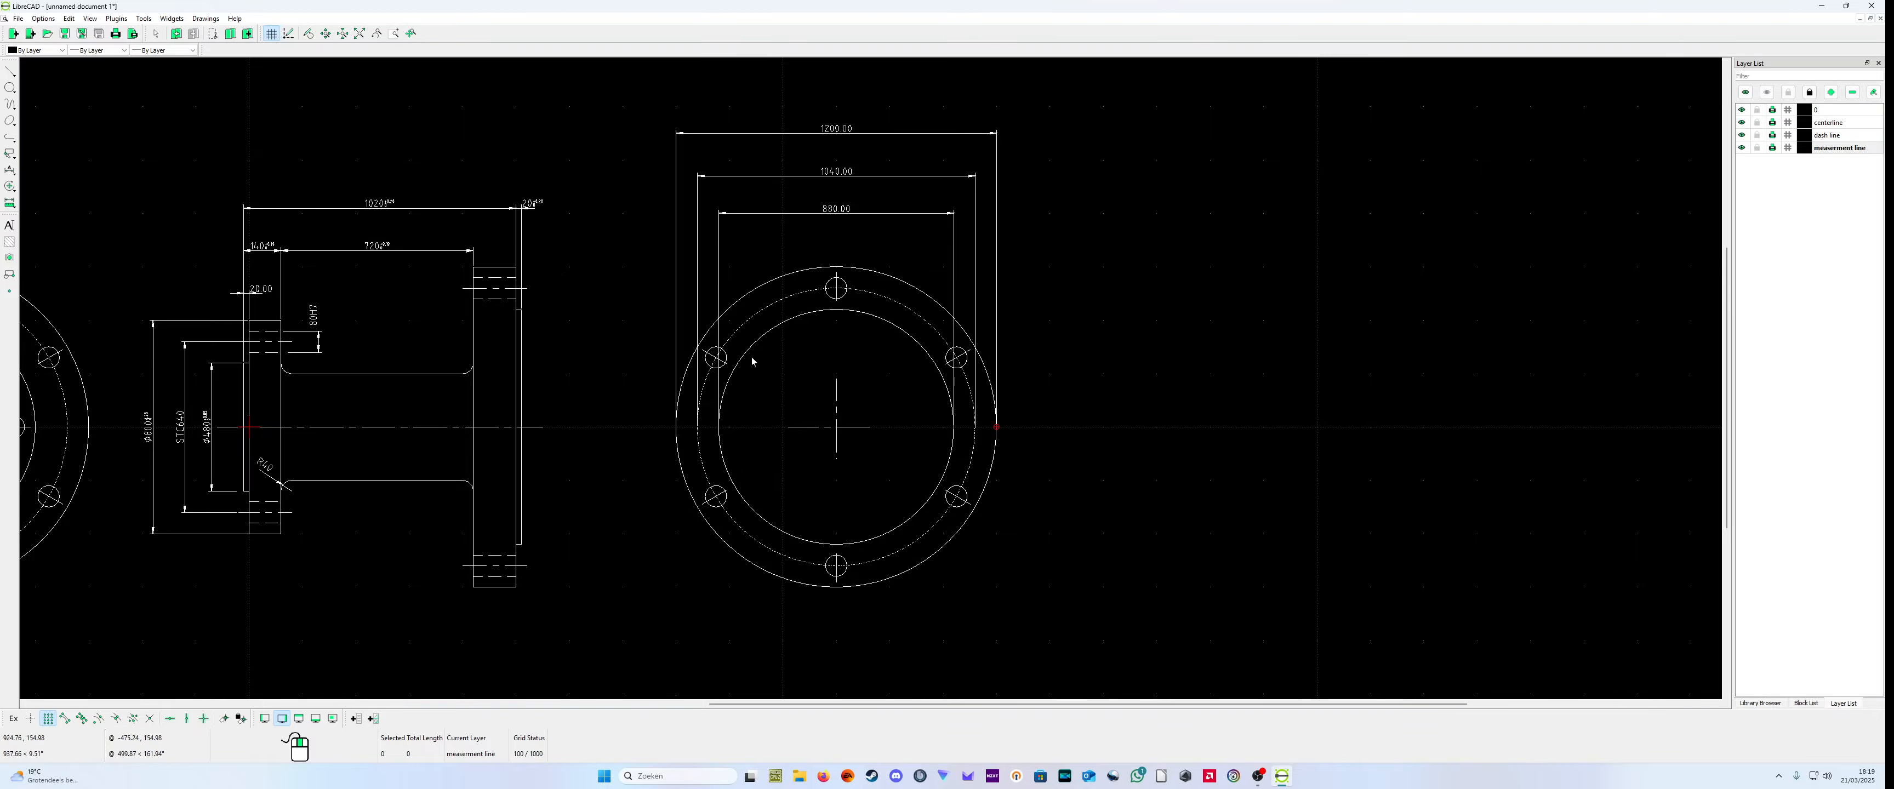
scroll(868, 482, "up", 6)
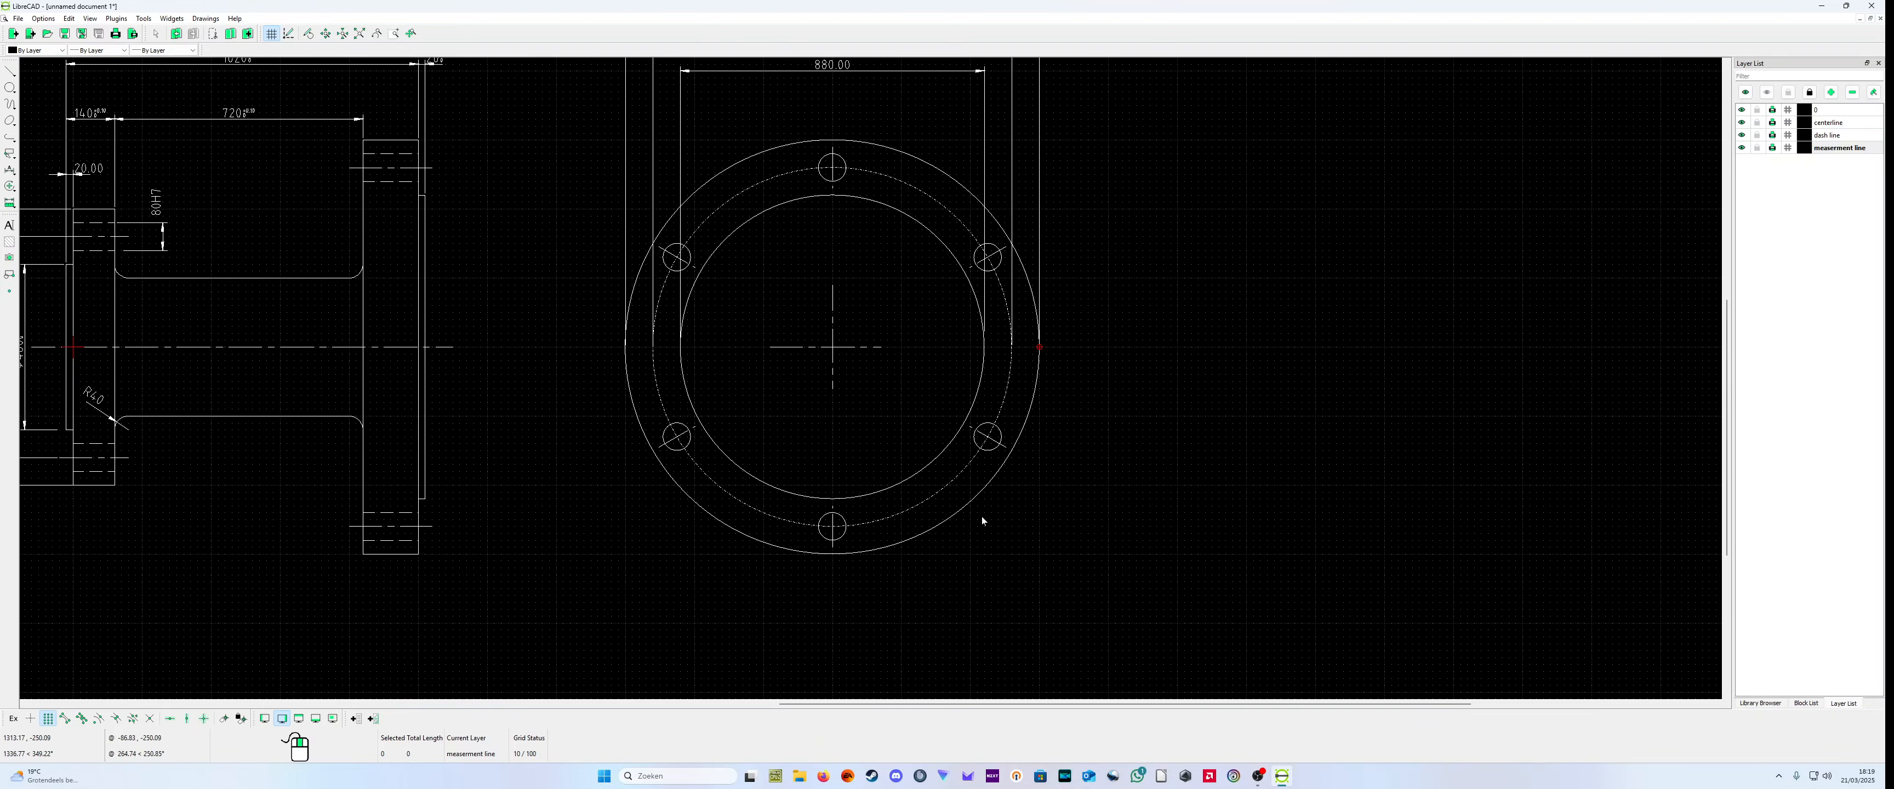
scroll(940, 345, "up", 6)
scroll(949, 442, "down", 1)
scroll(868, 485, "down", 2)
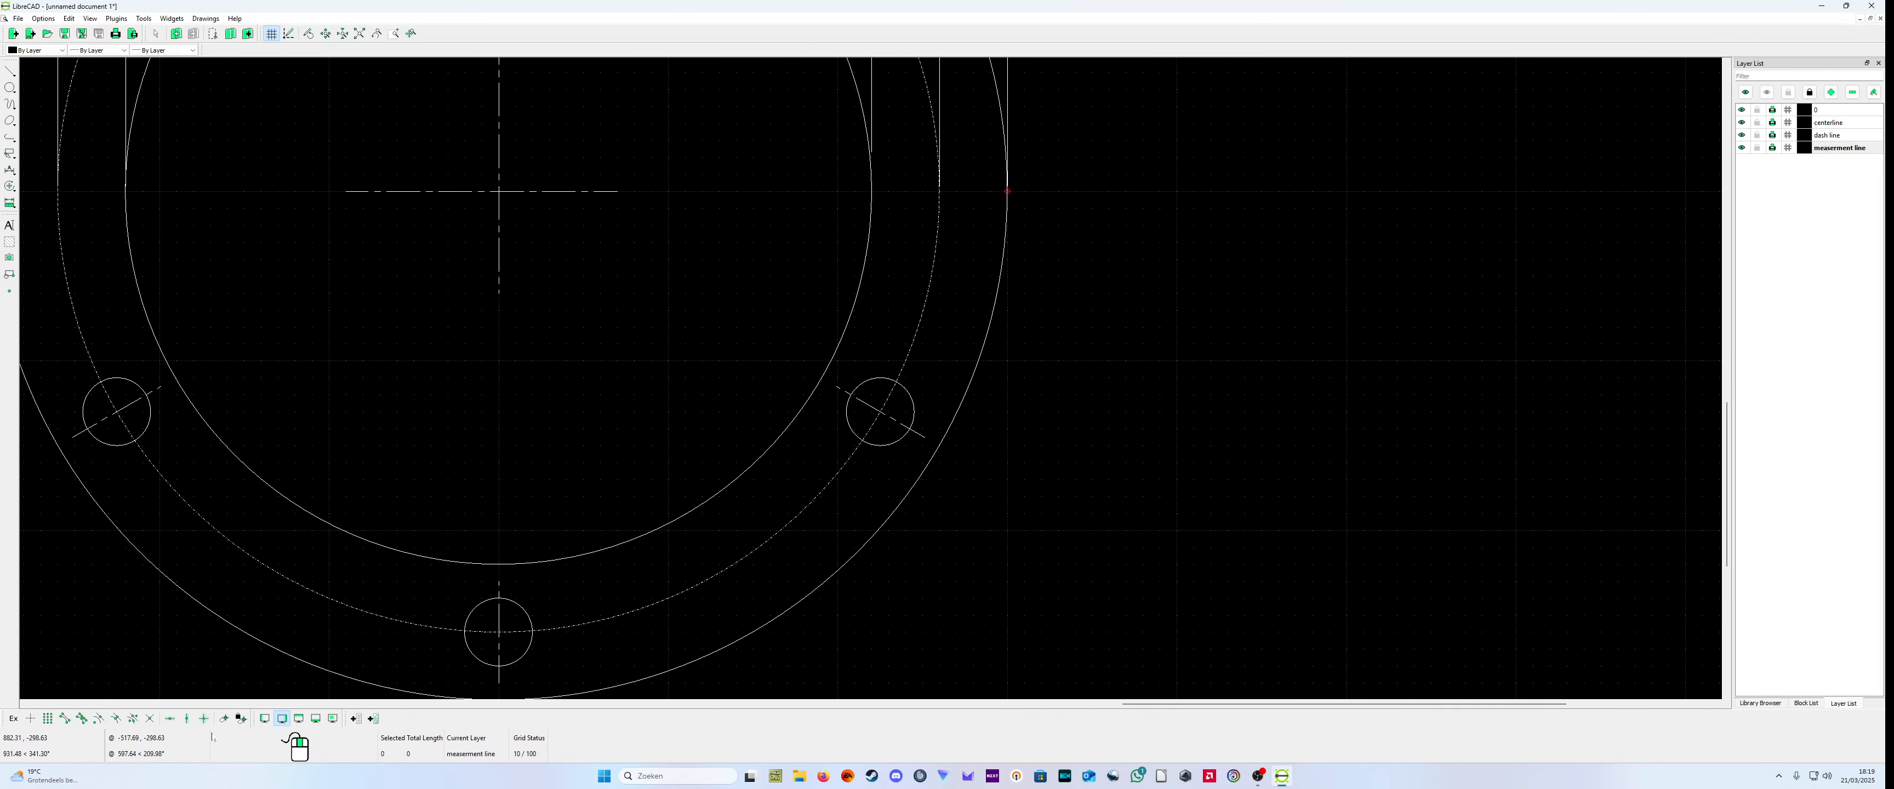
Step: Switch snapping from grid points to intersections
left_click(205, 720)
left_click(205, 724)
left_click(205, 724)
left_click(205, 724)
Step: Try a linear dimension between the bolt circle's intersections with the lower-right bolt hole of the large flange's end view, and delete it
left_click(16, 173)
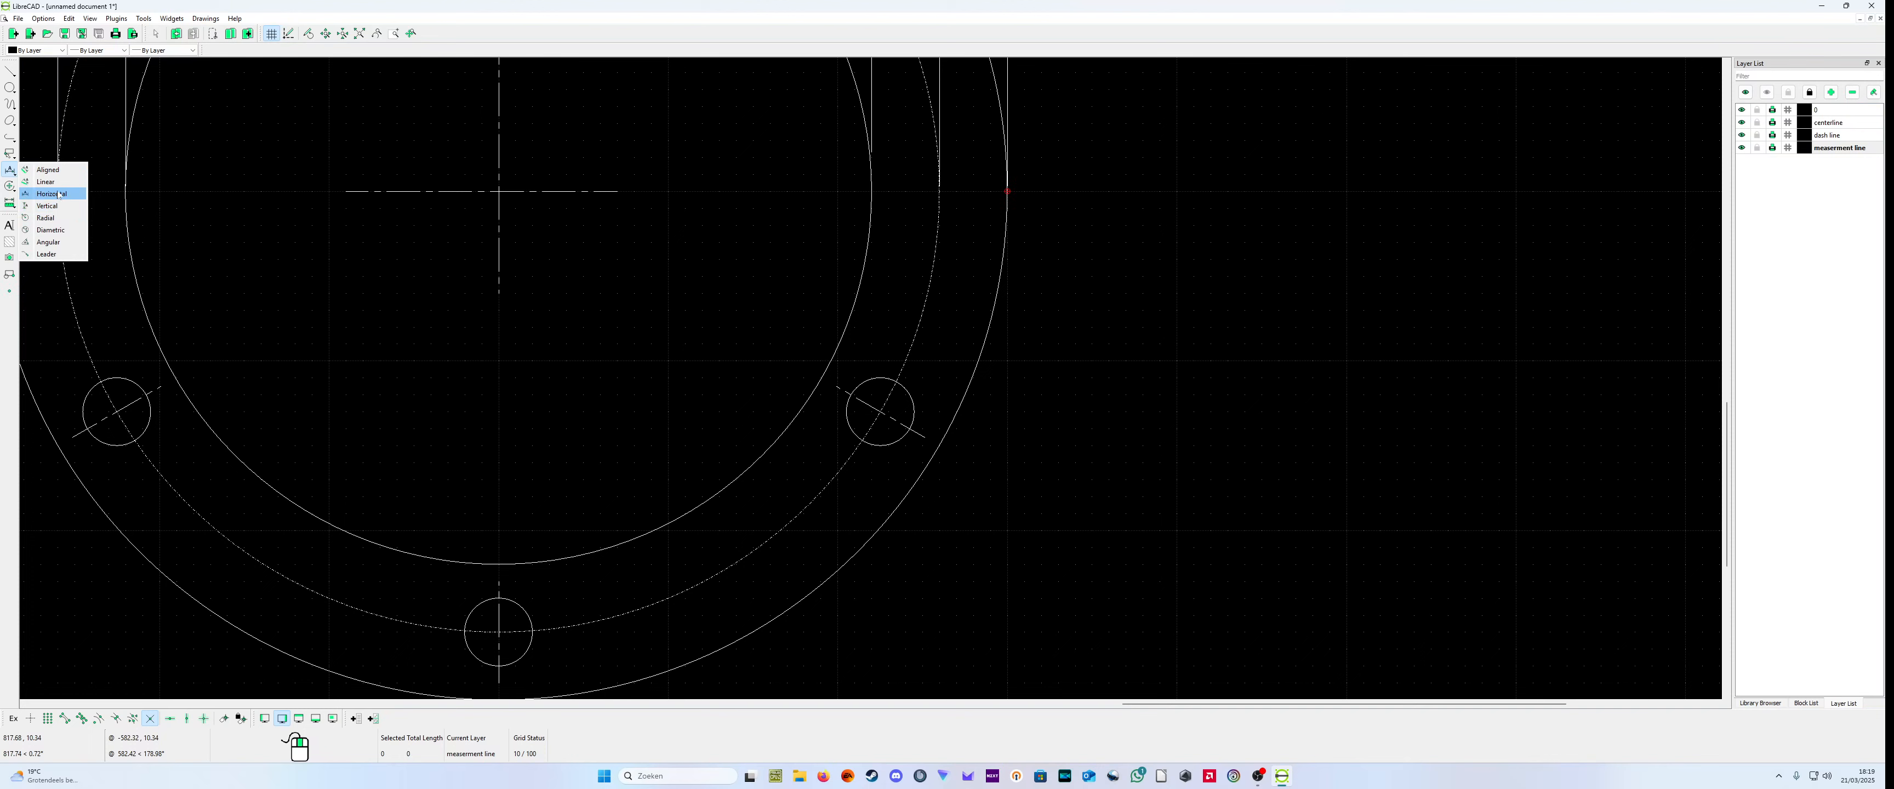
left_click(56, 183)
scroll(896, 486, "up", 3)
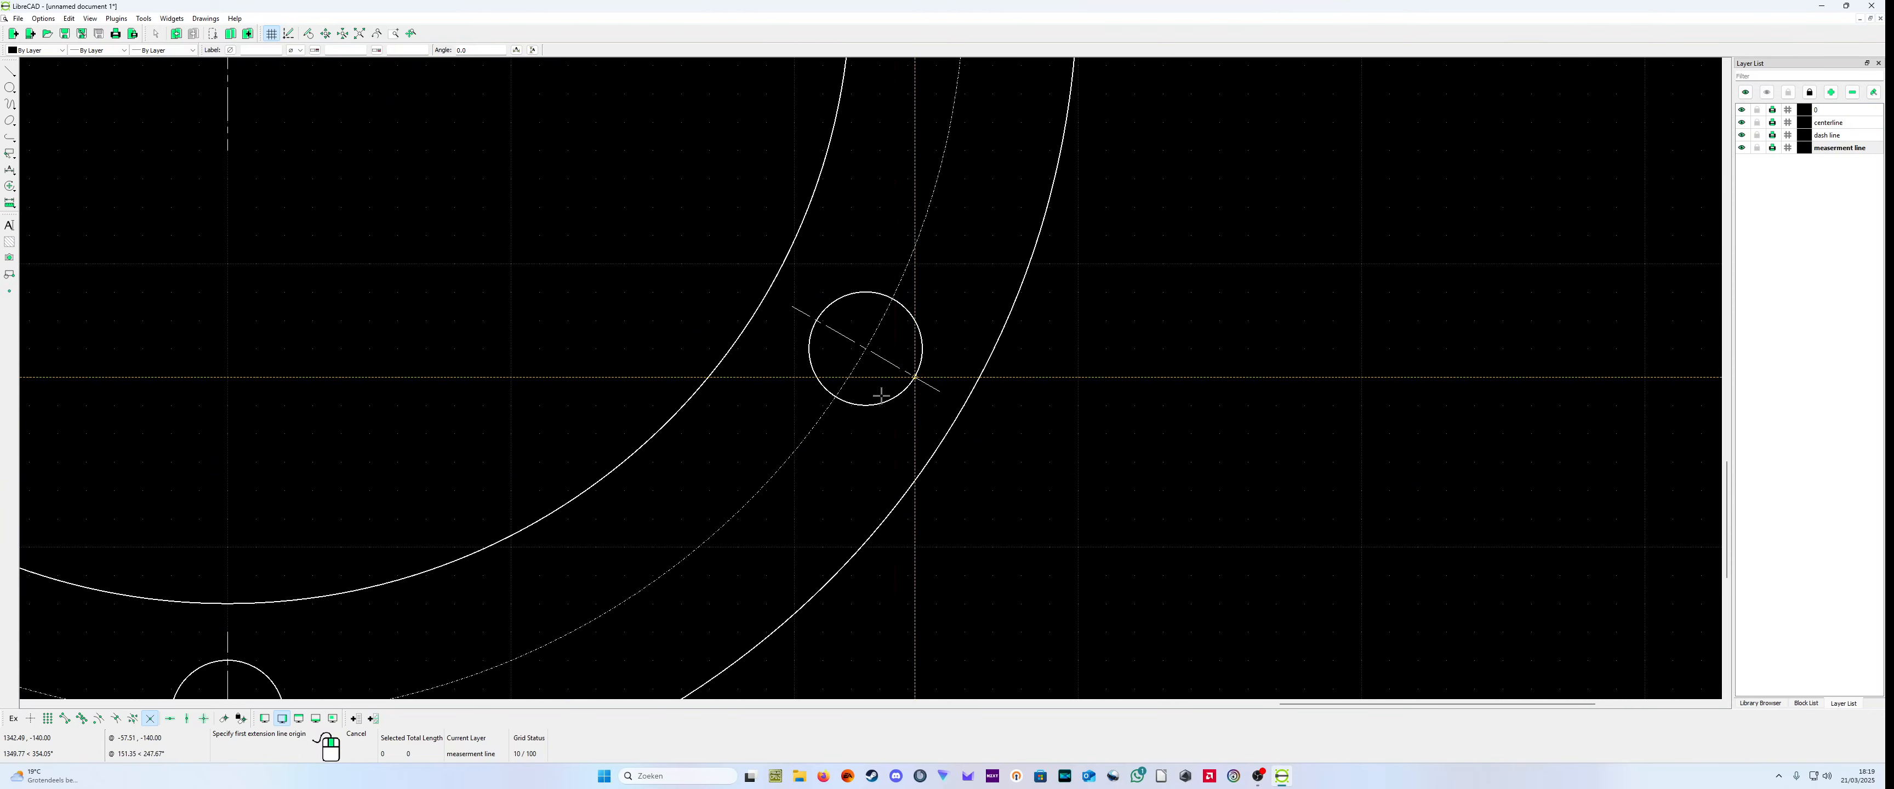
left_click(889, 314)
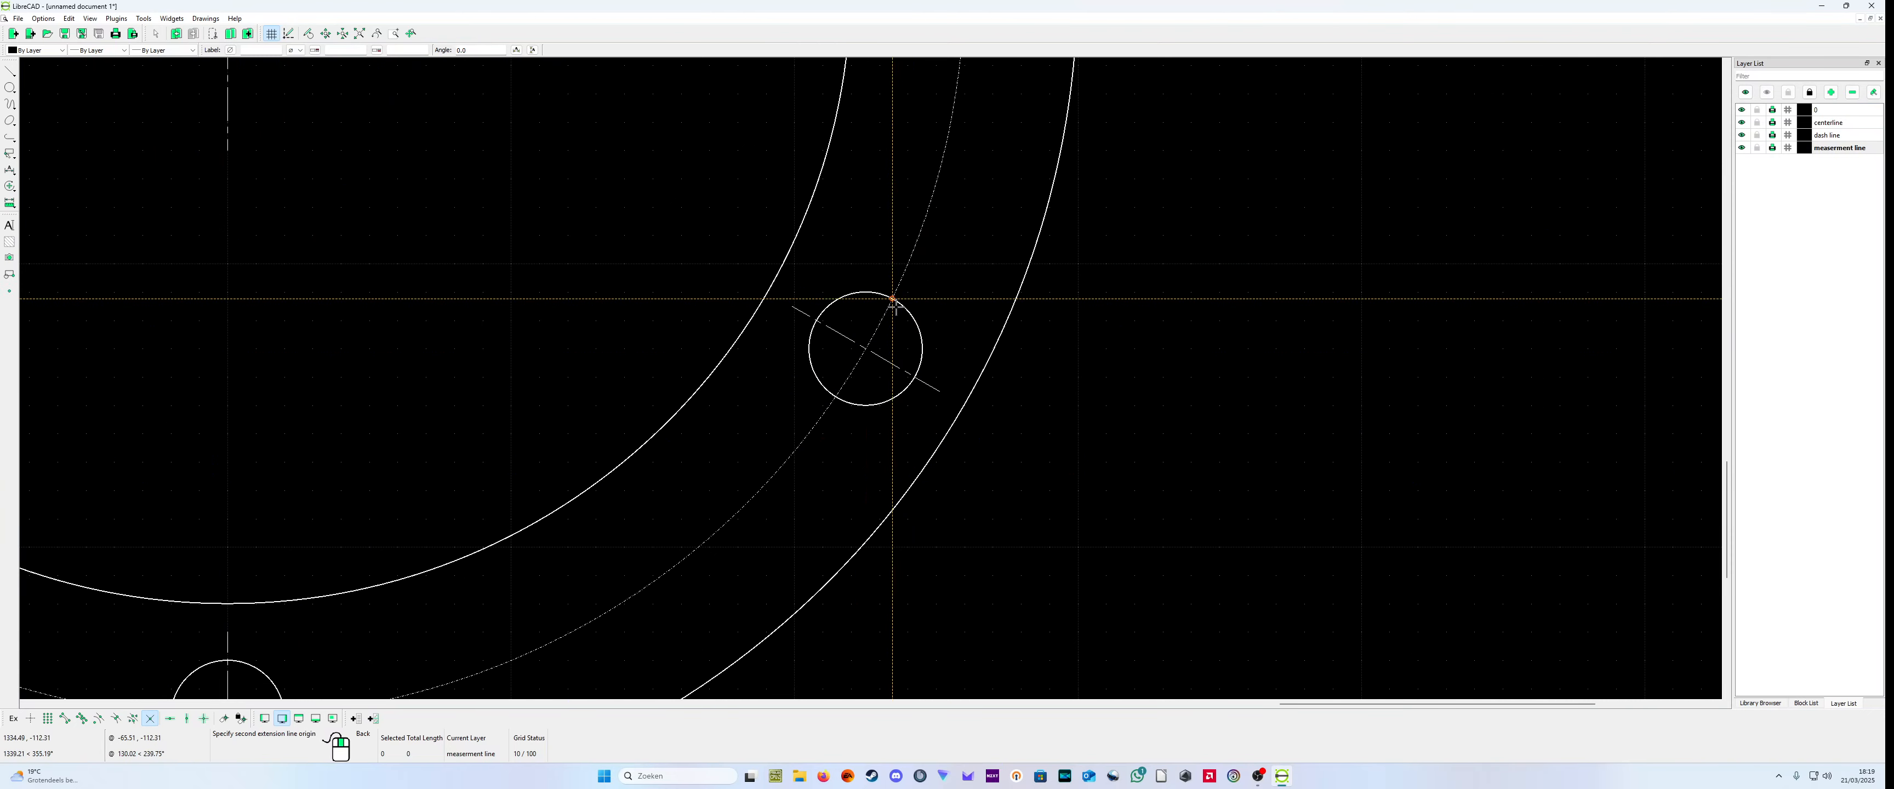
left_click(835, 386)
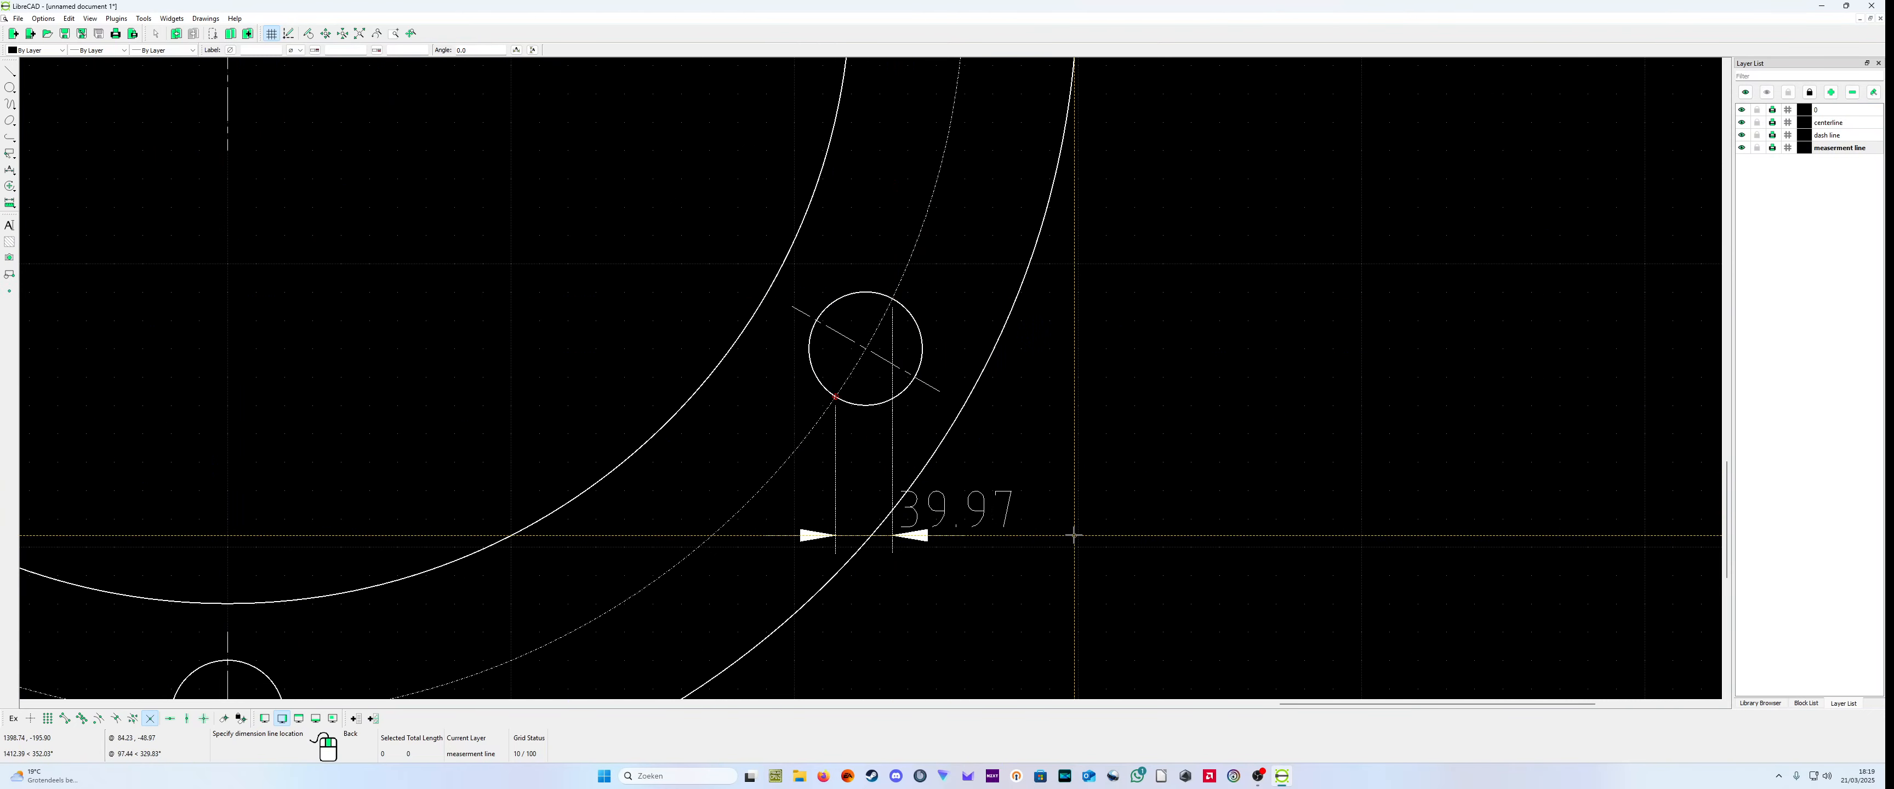
right_click(1030, 511)
left_click(836, 397)
left_click(963, 468)
right_click(963, 468)
right_click(964, 468)
left_click(960, 474)
key("Delete")
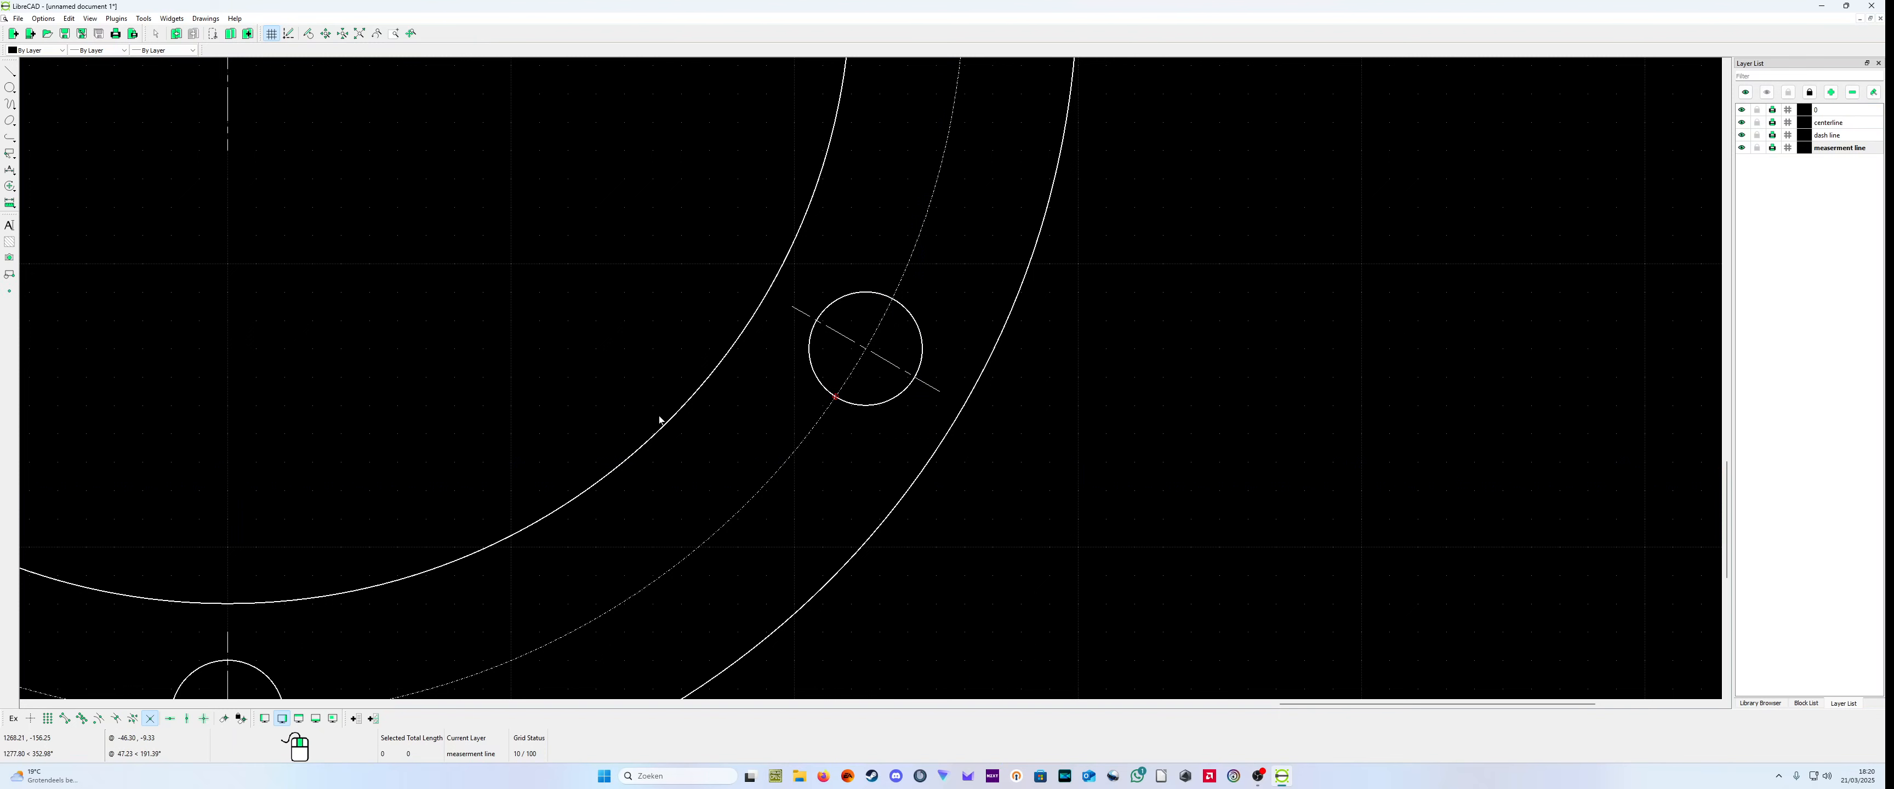
left_click(10, 170)
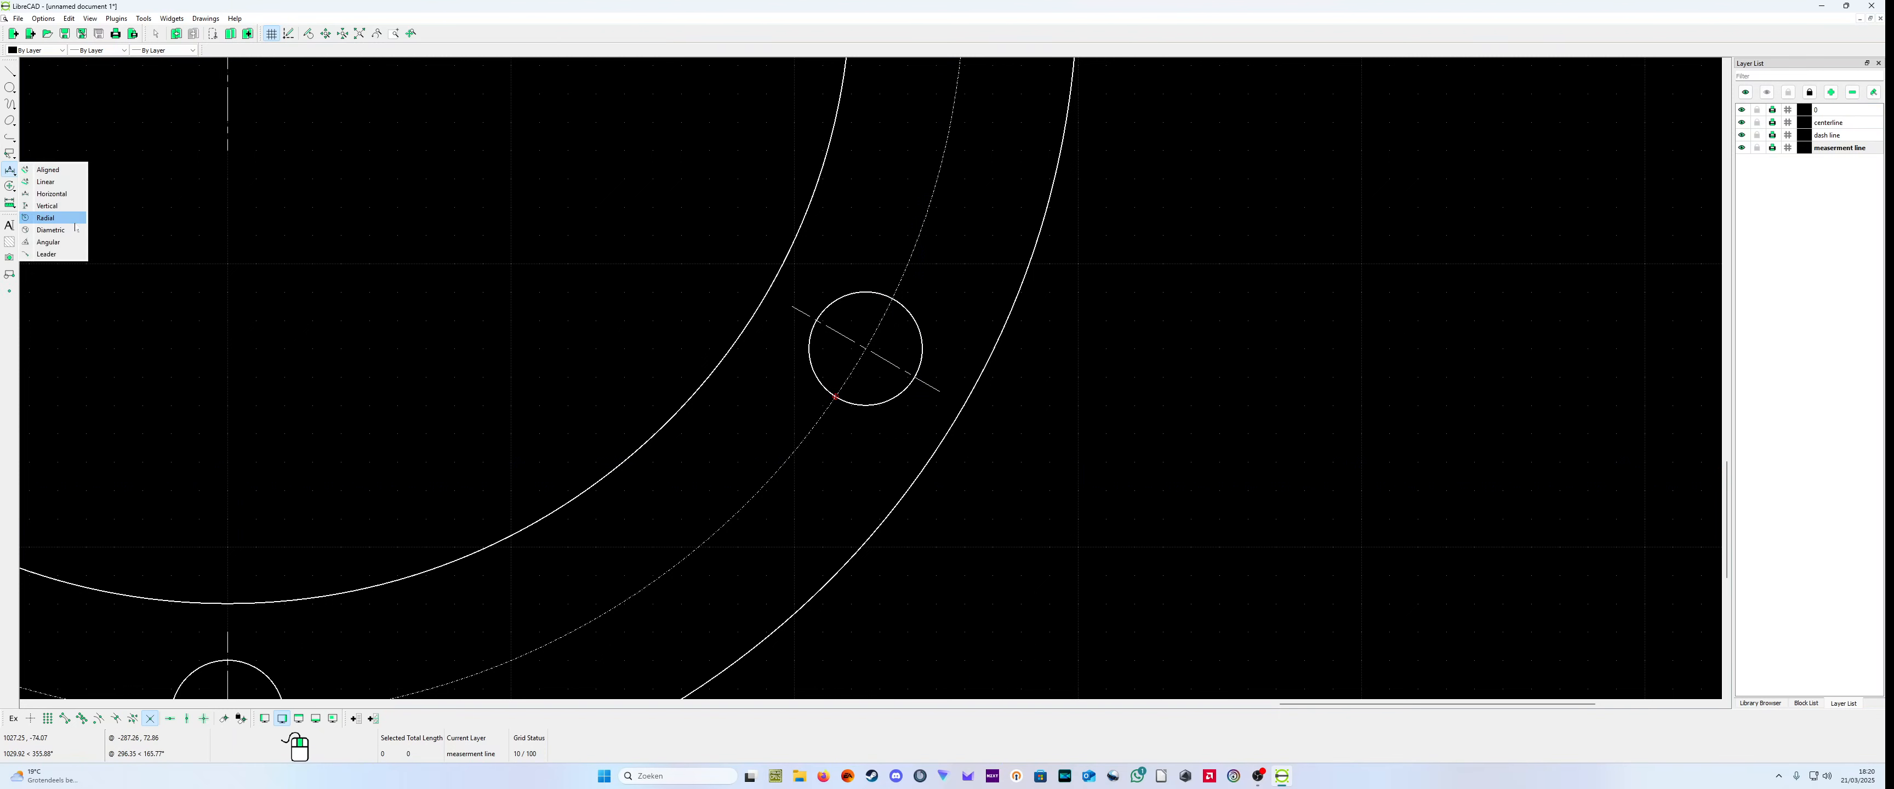
left_click(46, 170)
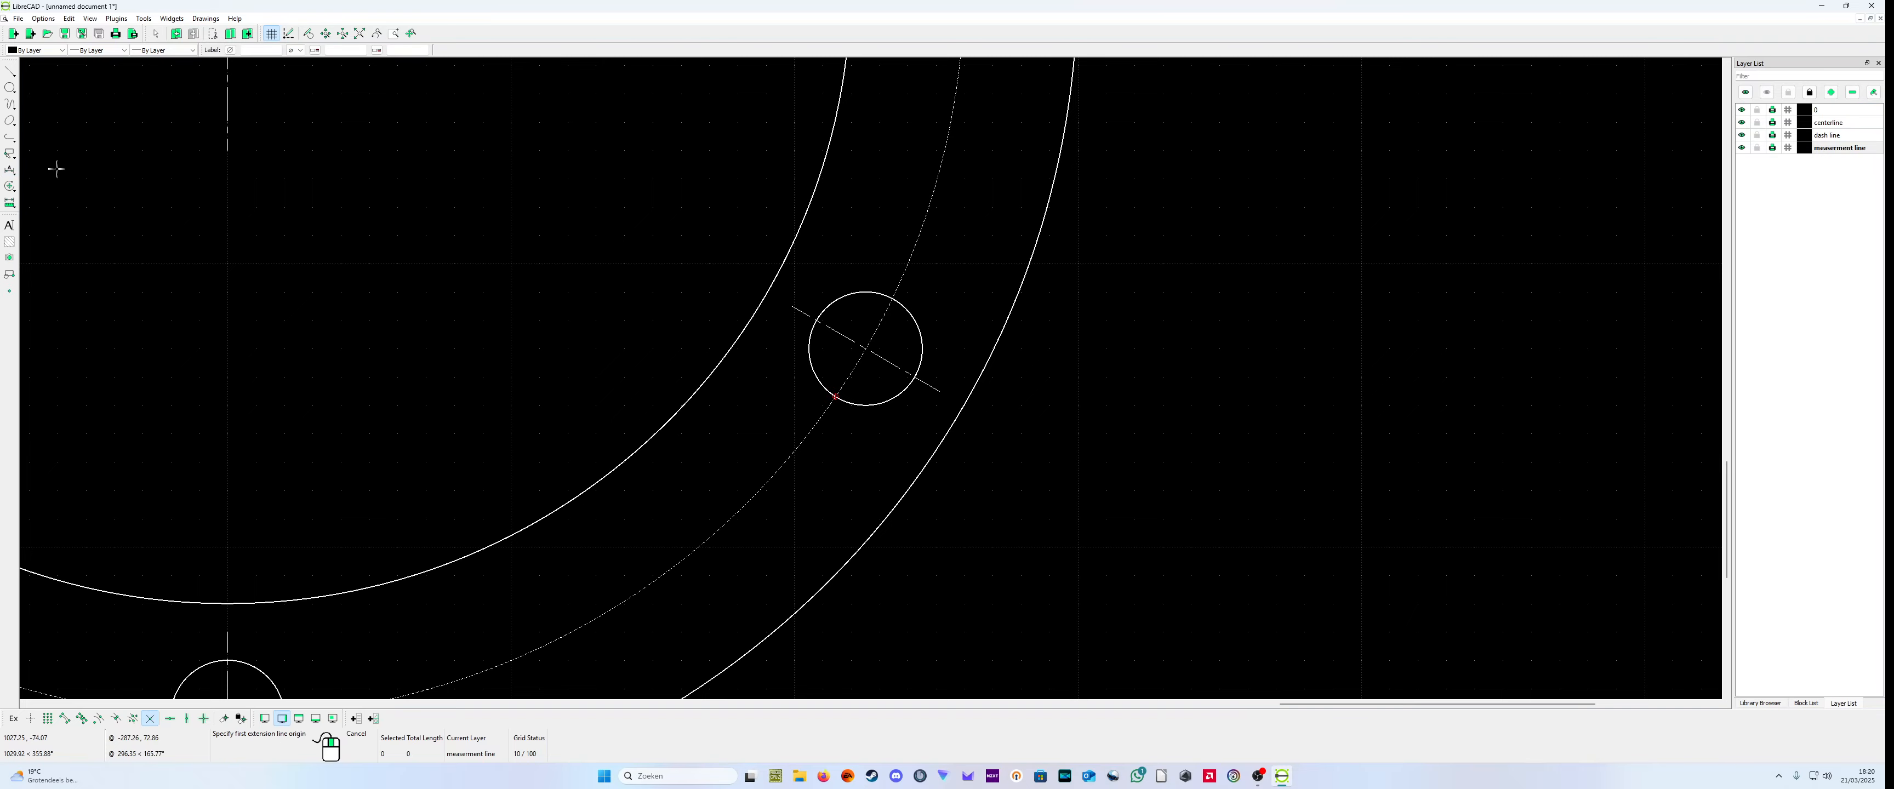
left_click(893, 298)
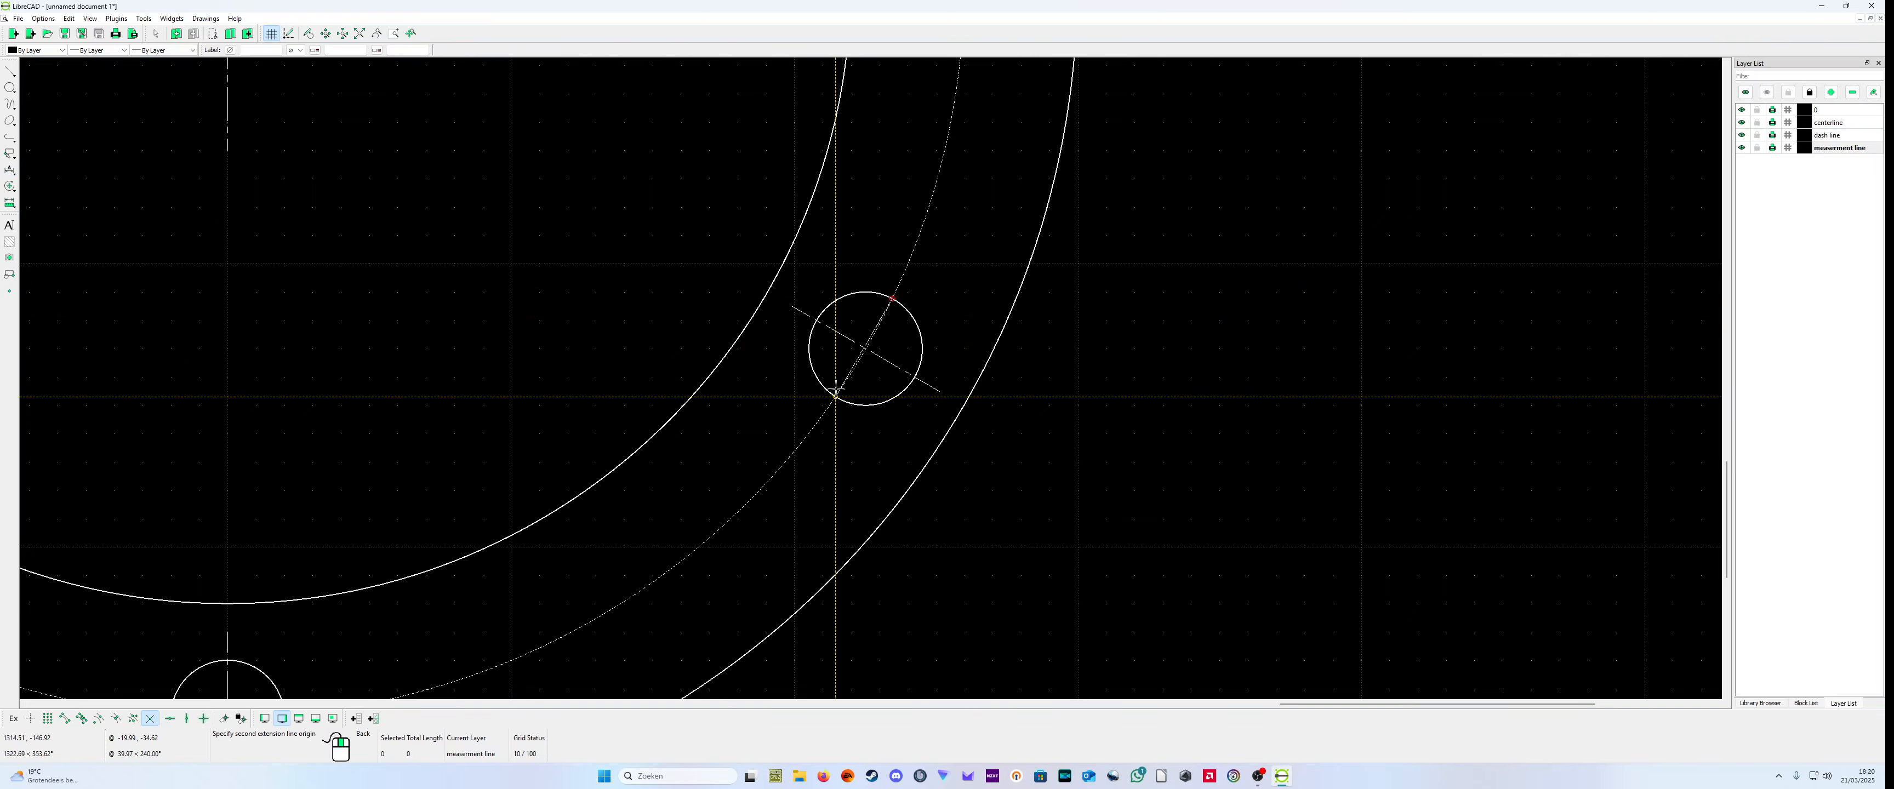
right_click(900, 332)
right_click(797, 521)
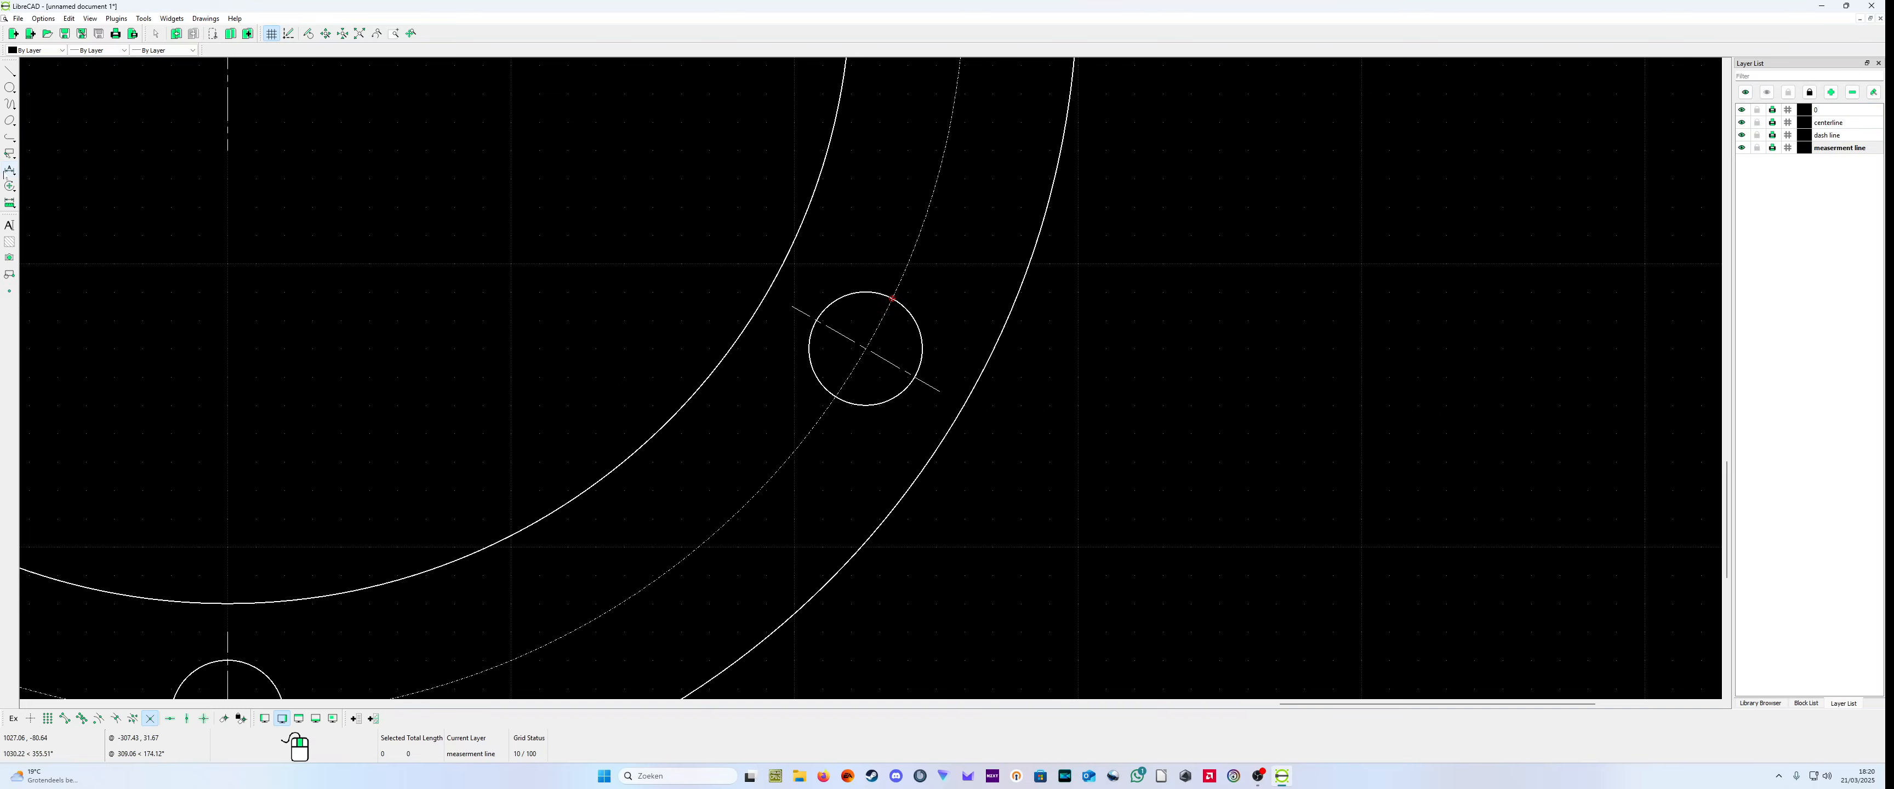
Step: Add an aligned dimension between the bolt circle's intersections with the lower-right bolt hole of the large flange's end view
left_click(9, 170)
left_click(44, 172)
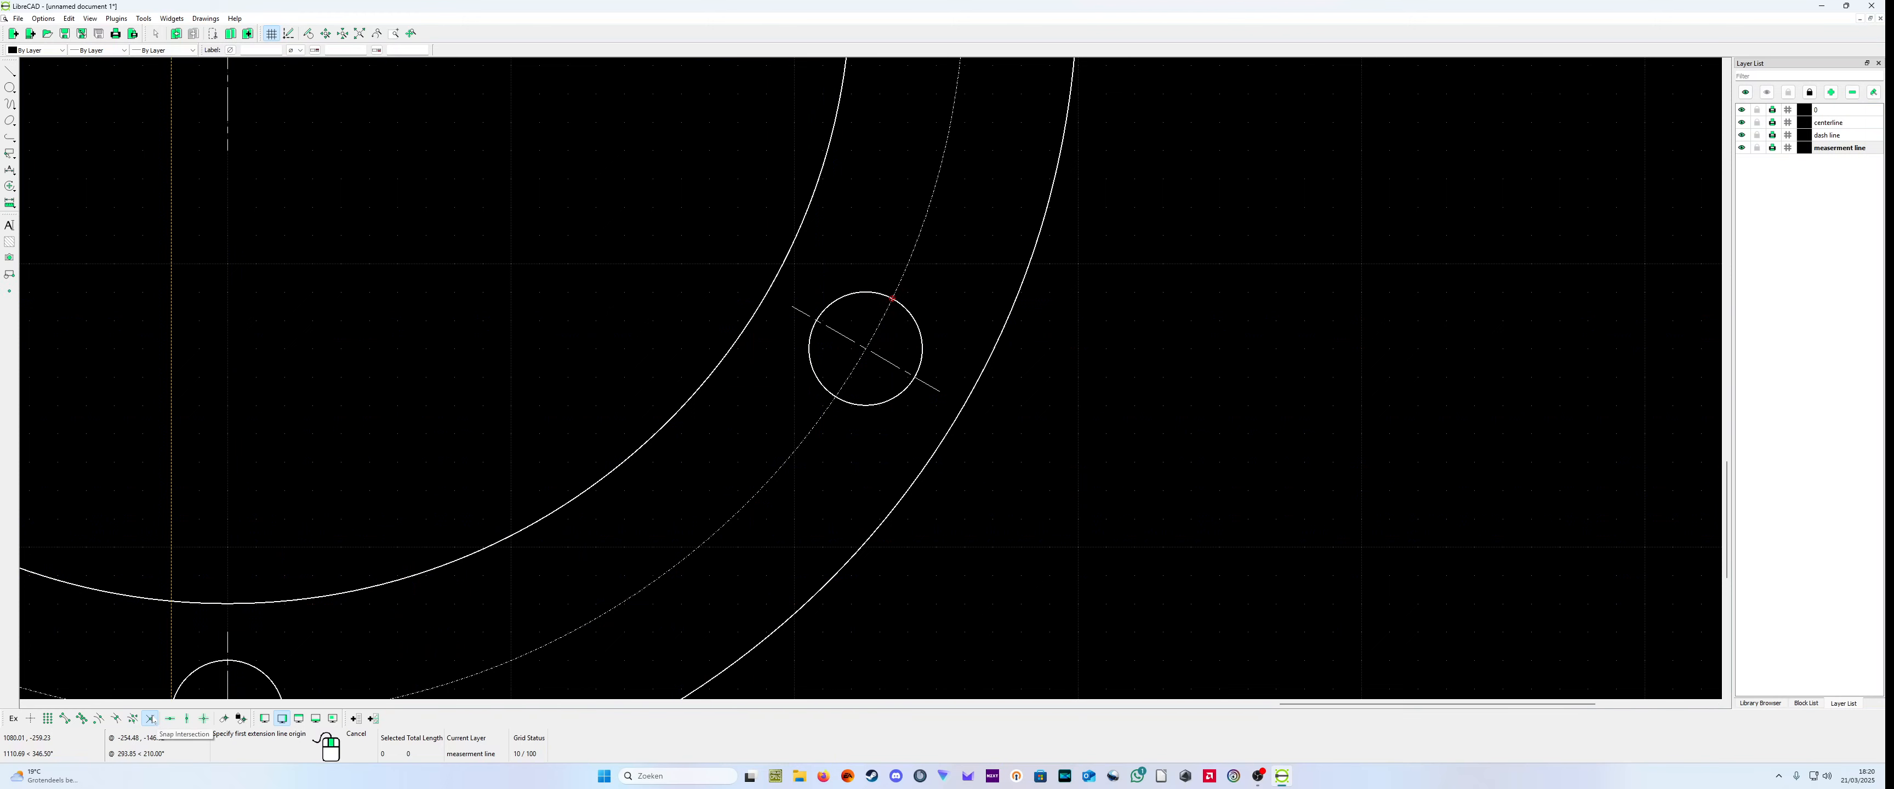
left_click(889, 324)
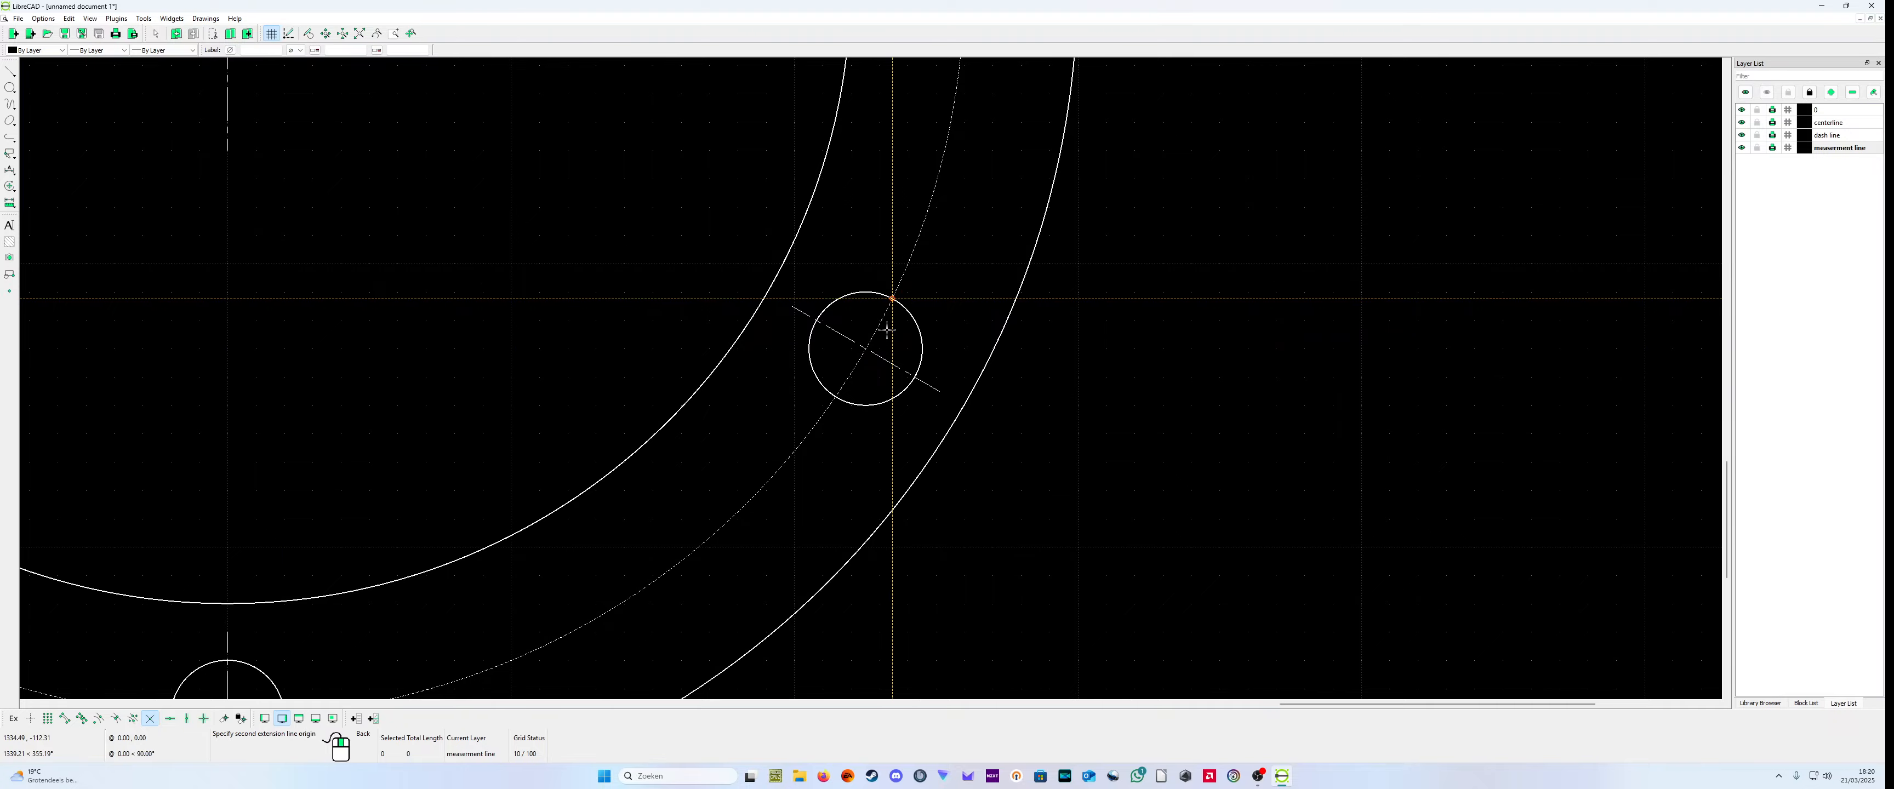
left_click(835, 396)
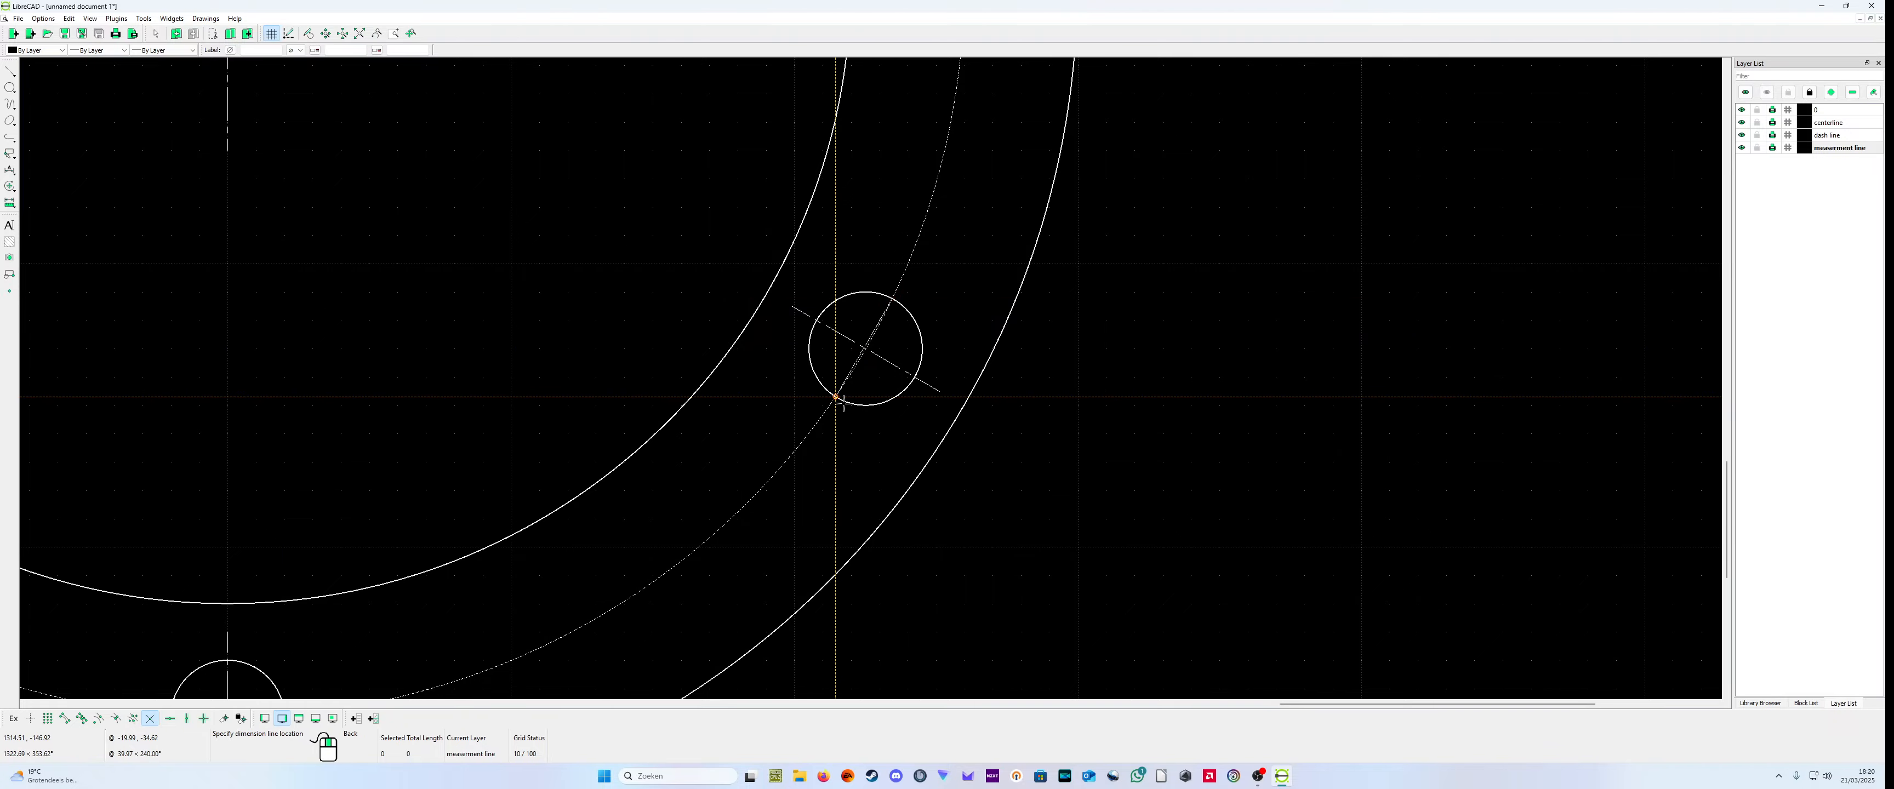
left_click(1100, 566)
right_click(1177, 619)
scroll(1177, 620, "down", 4)
scroll(1120, 561, "down", 1)
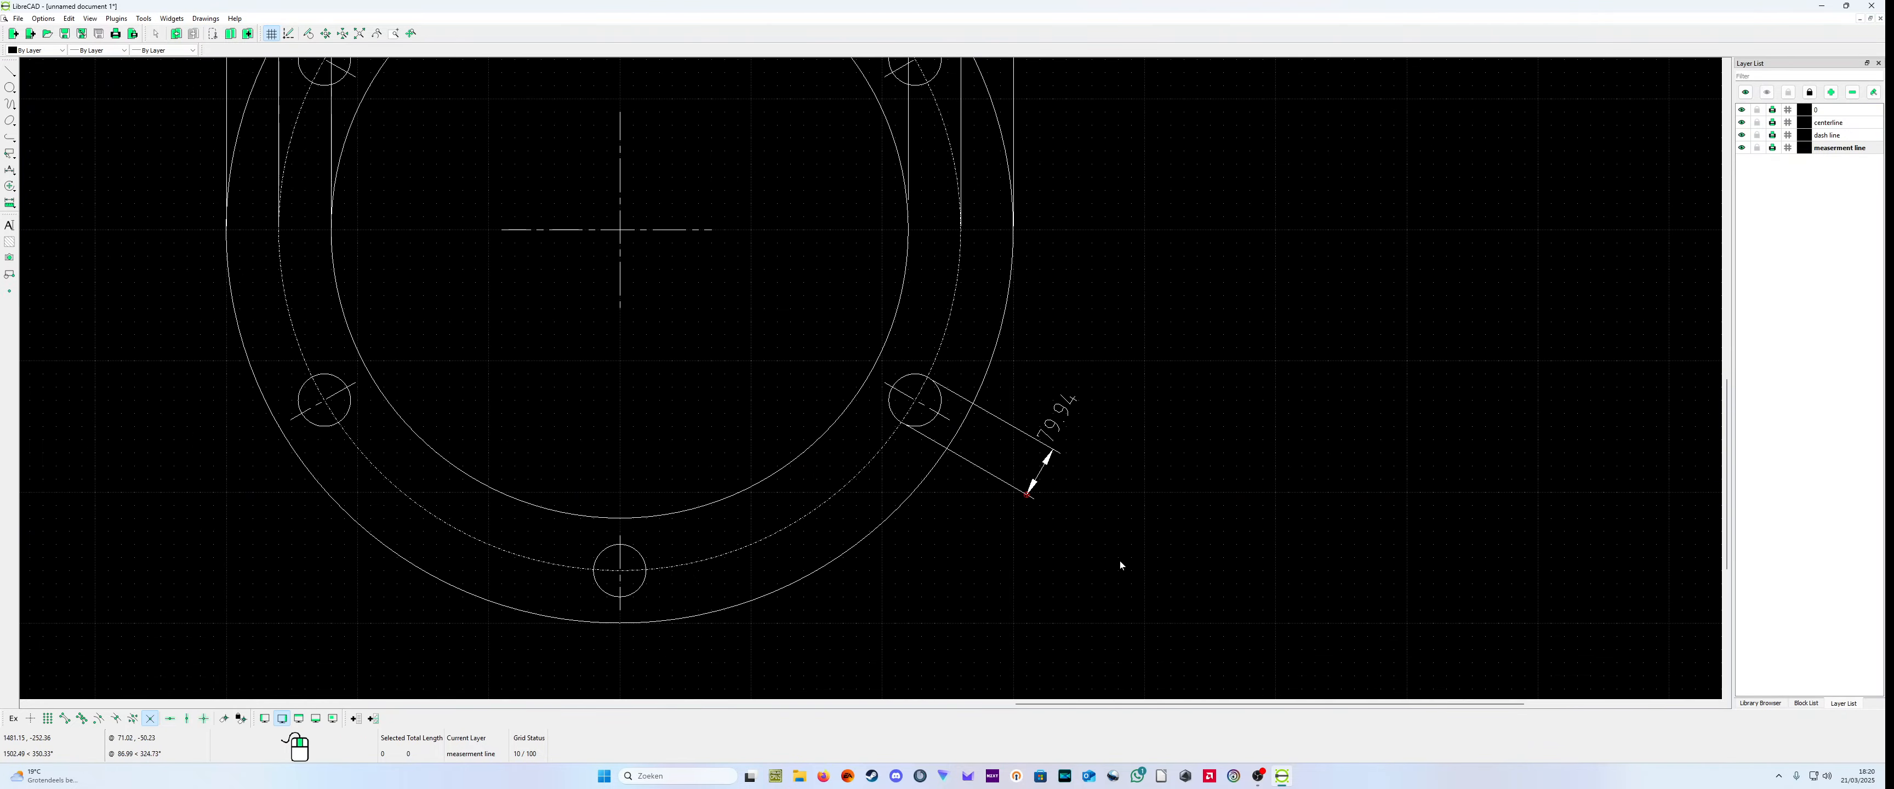
Step: Check the extension lines of the lower-right bolt hole's aligned dimension against the hole, and delete that dimension
scroll(917, 368, "up", 5)
scroll(824, 390, "up", 3)
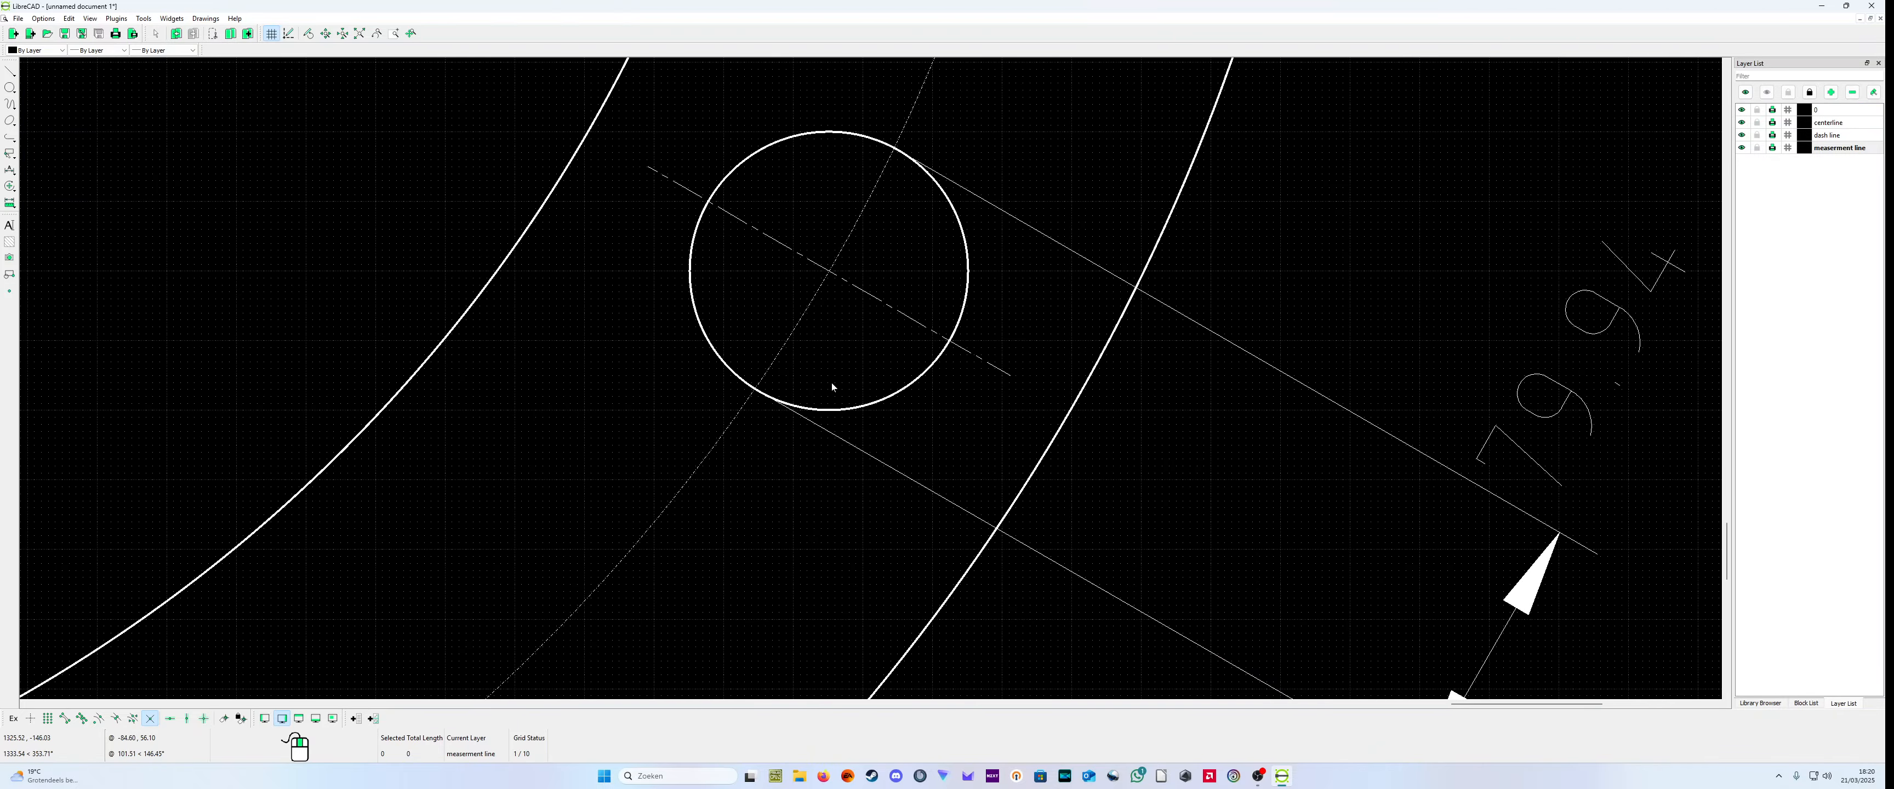
scroll(1010, 438, "down", 6)
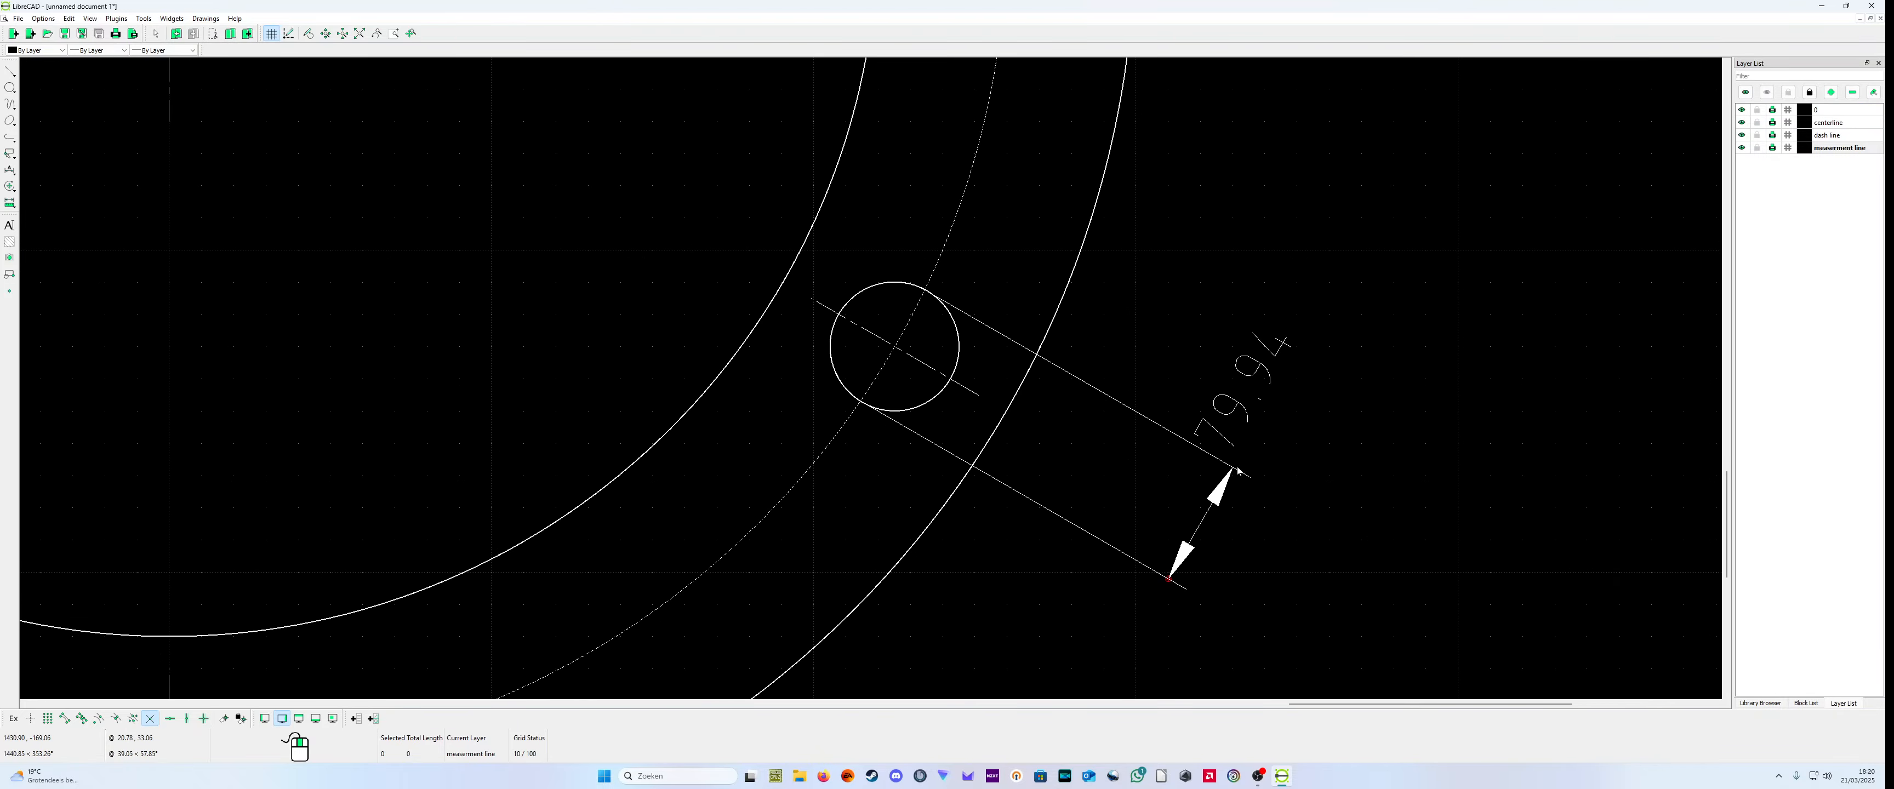
scroll(1247, 452, "up", 2)
scroll(1225, 502, "down", 2)
scroll(799, 221, "up", 8)
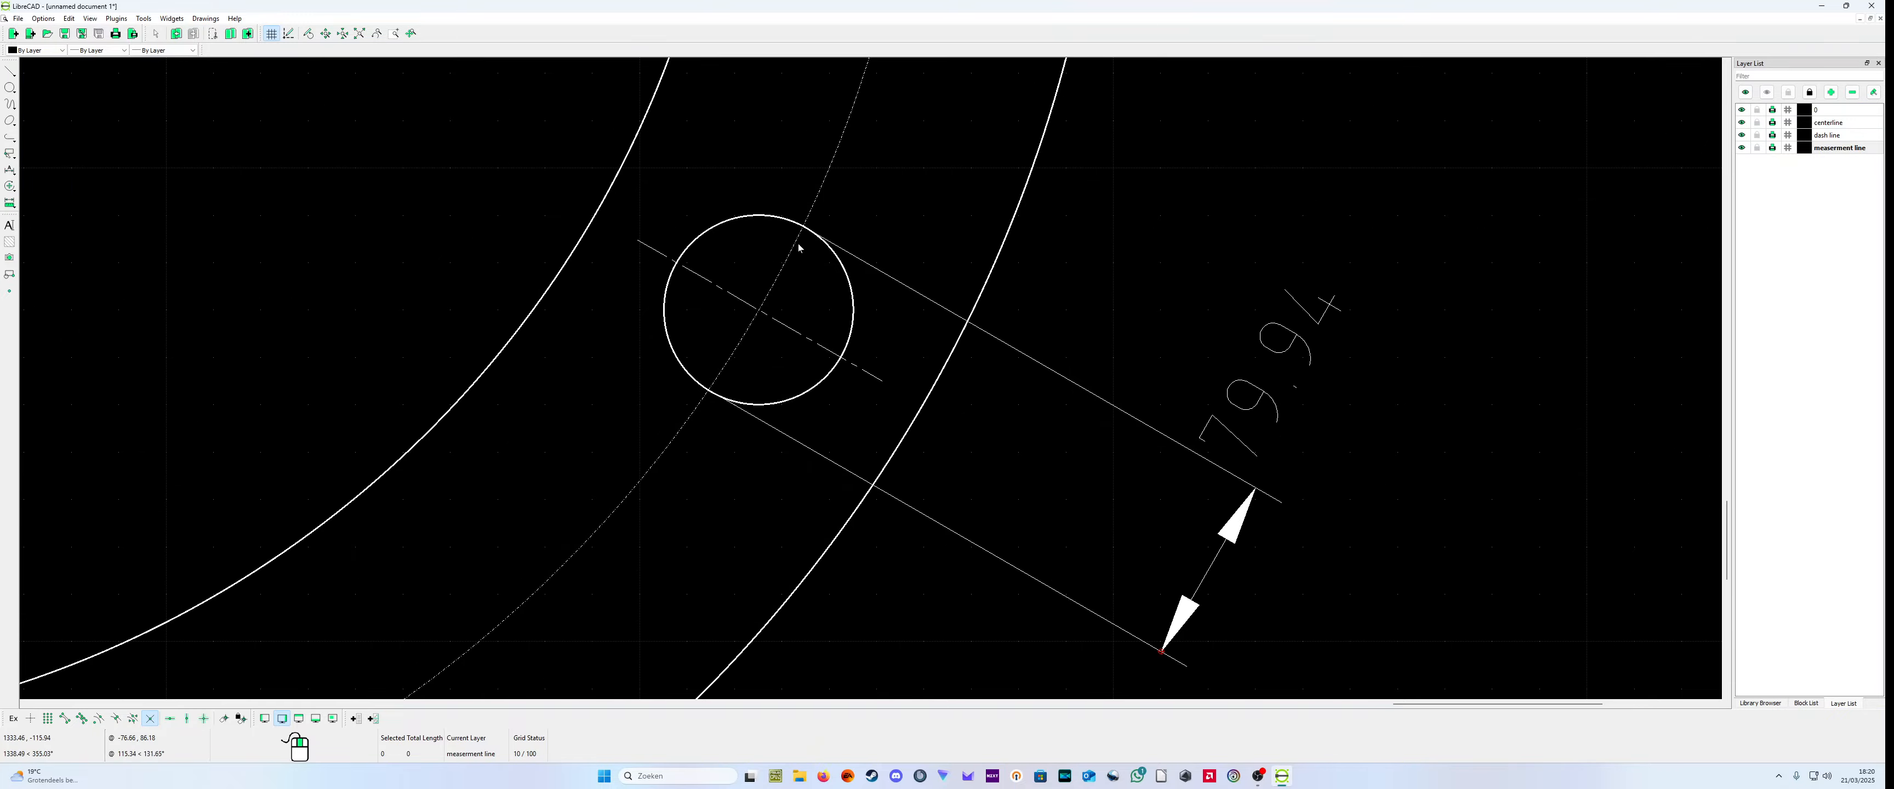
left_click(1135, 459)
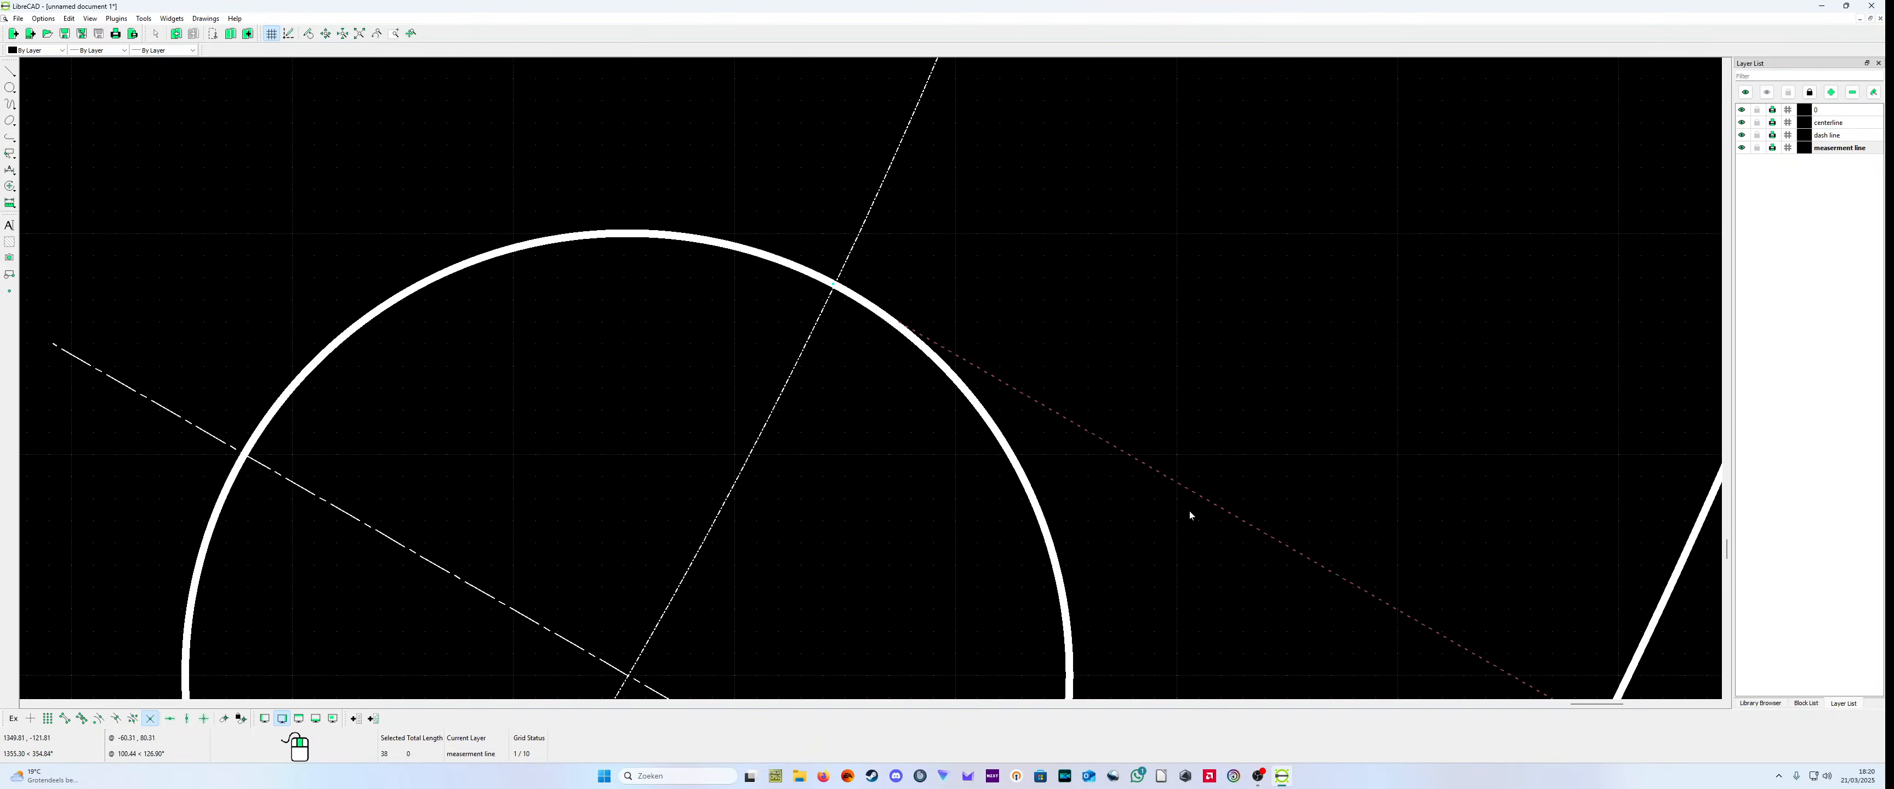
key("Delete")
scroll(1037, 597, "down", 8)
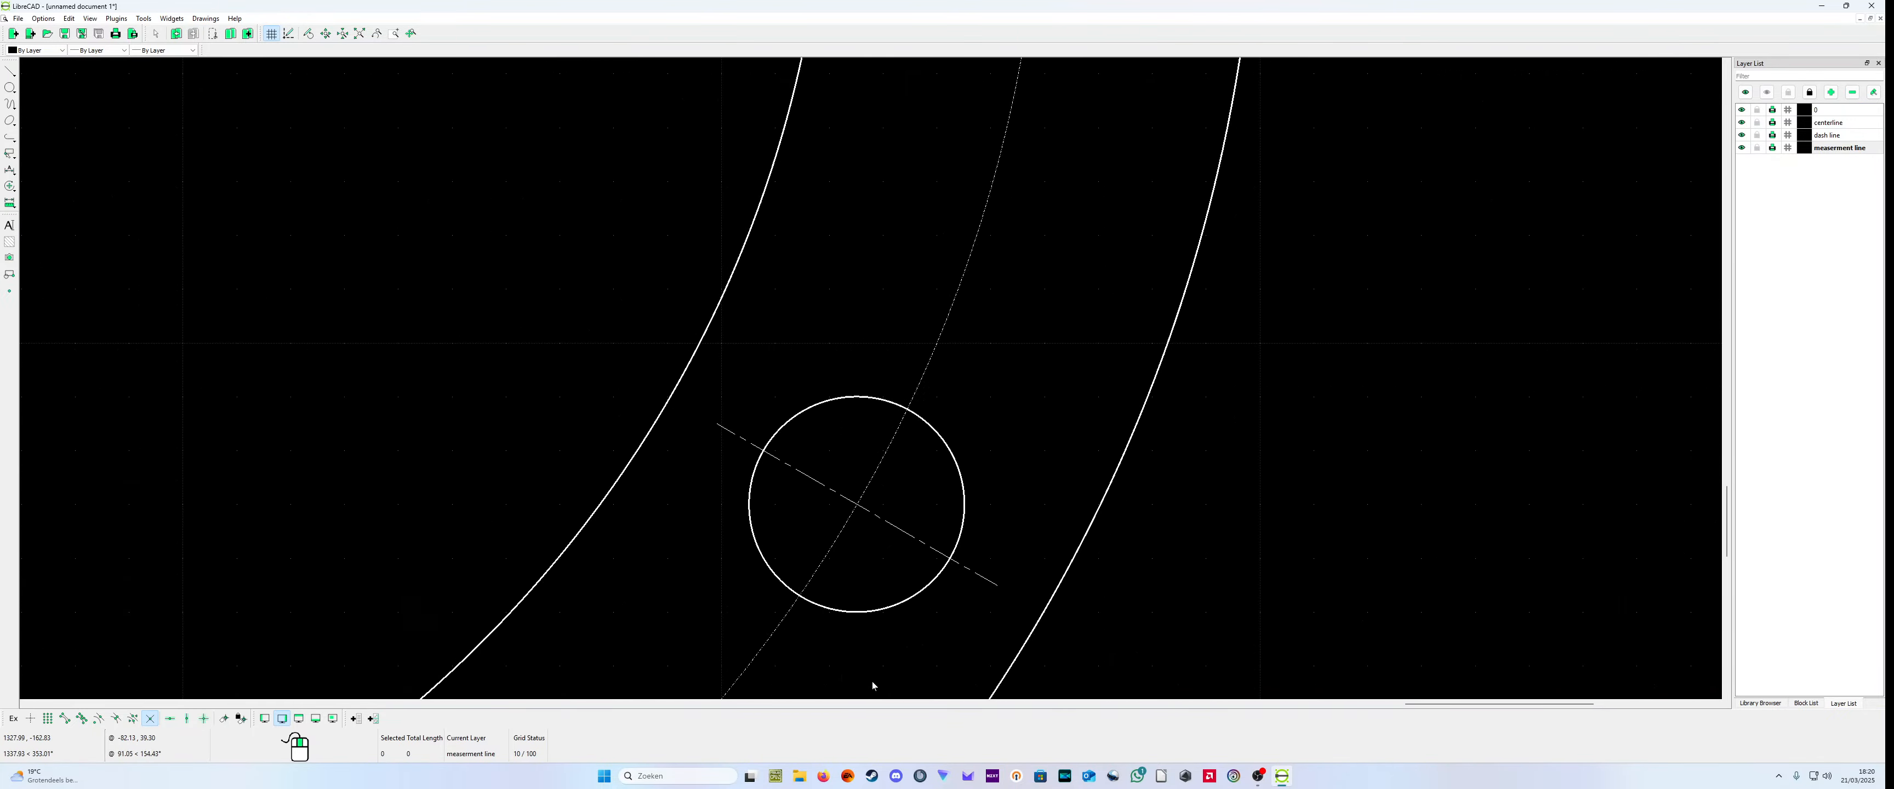
scroll(854, 645, "down", 4)
scroll(573, 132, "down", 7)
scroll(560, 99, "up", 6)
scroll(617, 89, "down", 7)
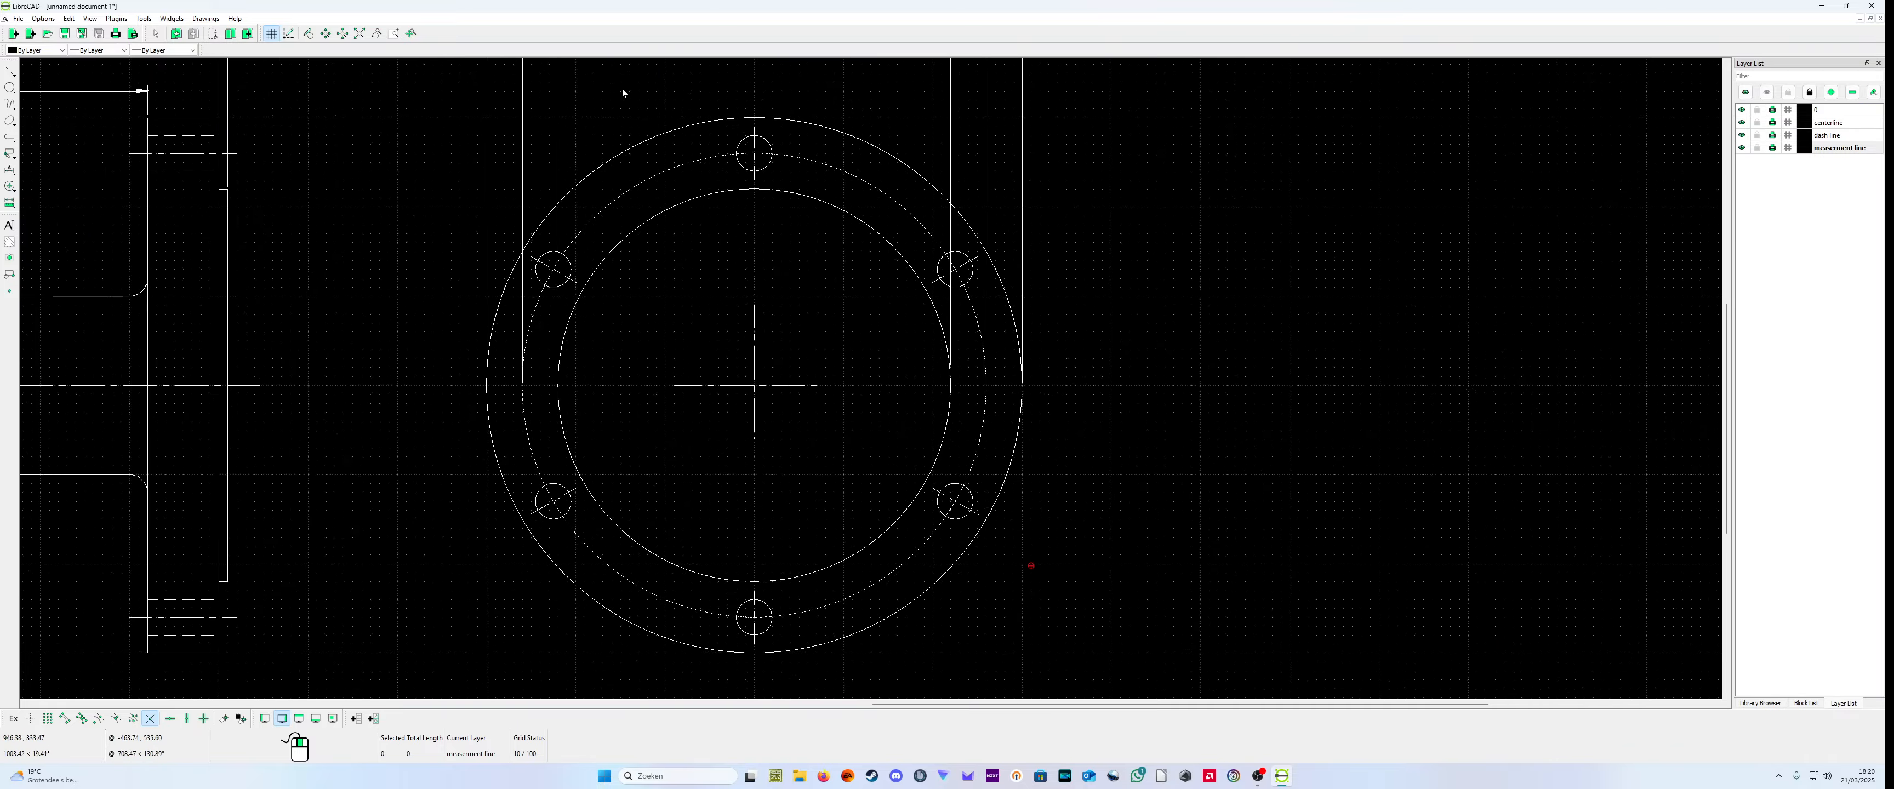
scroll(691, 110, "up", 6)
scroll(867, 266, "up", 8)
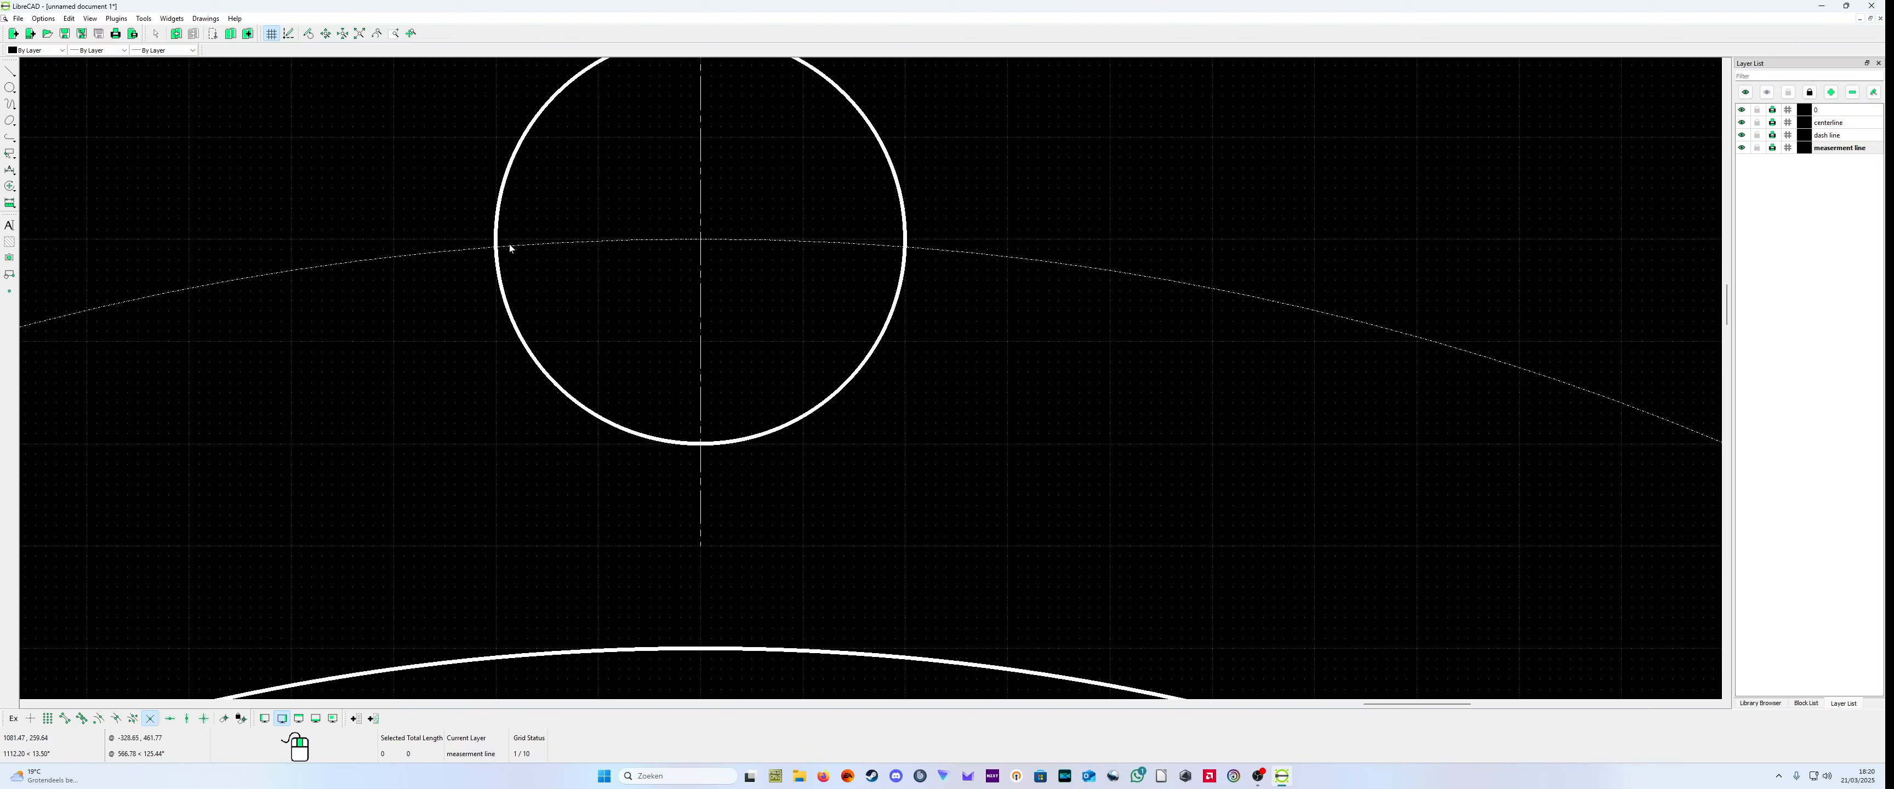
scroll(169, 309, "down", 5)
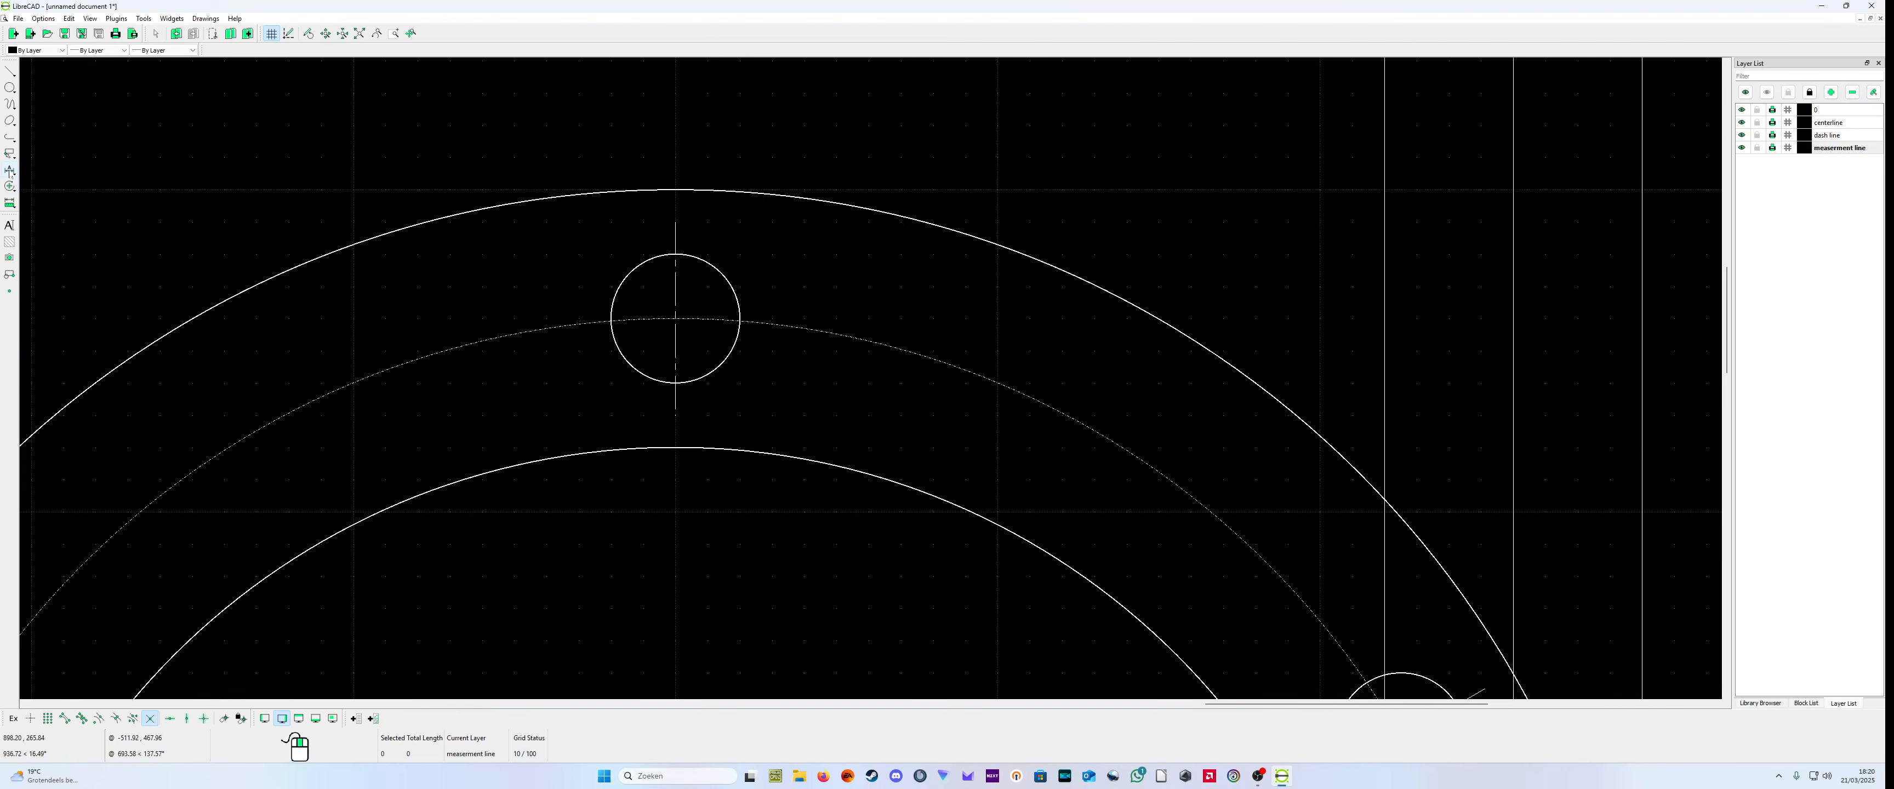
left_click(10, 170)
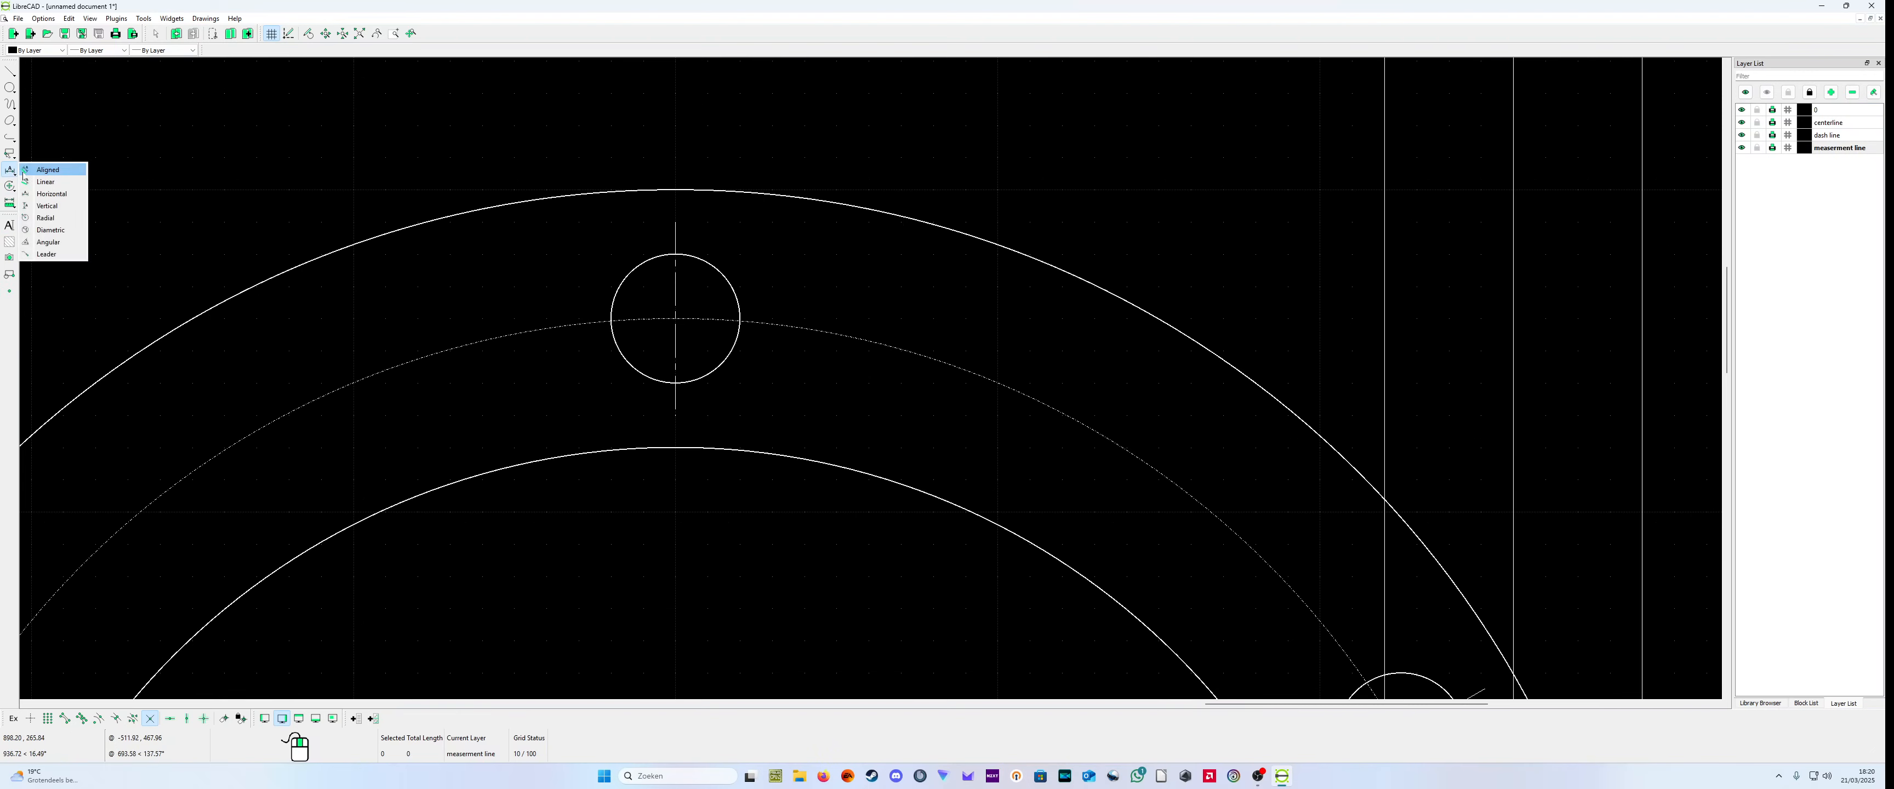
left_click(59, 212)
left_click(599, 322)
left_click(760, 328)
right_click(764, 273)
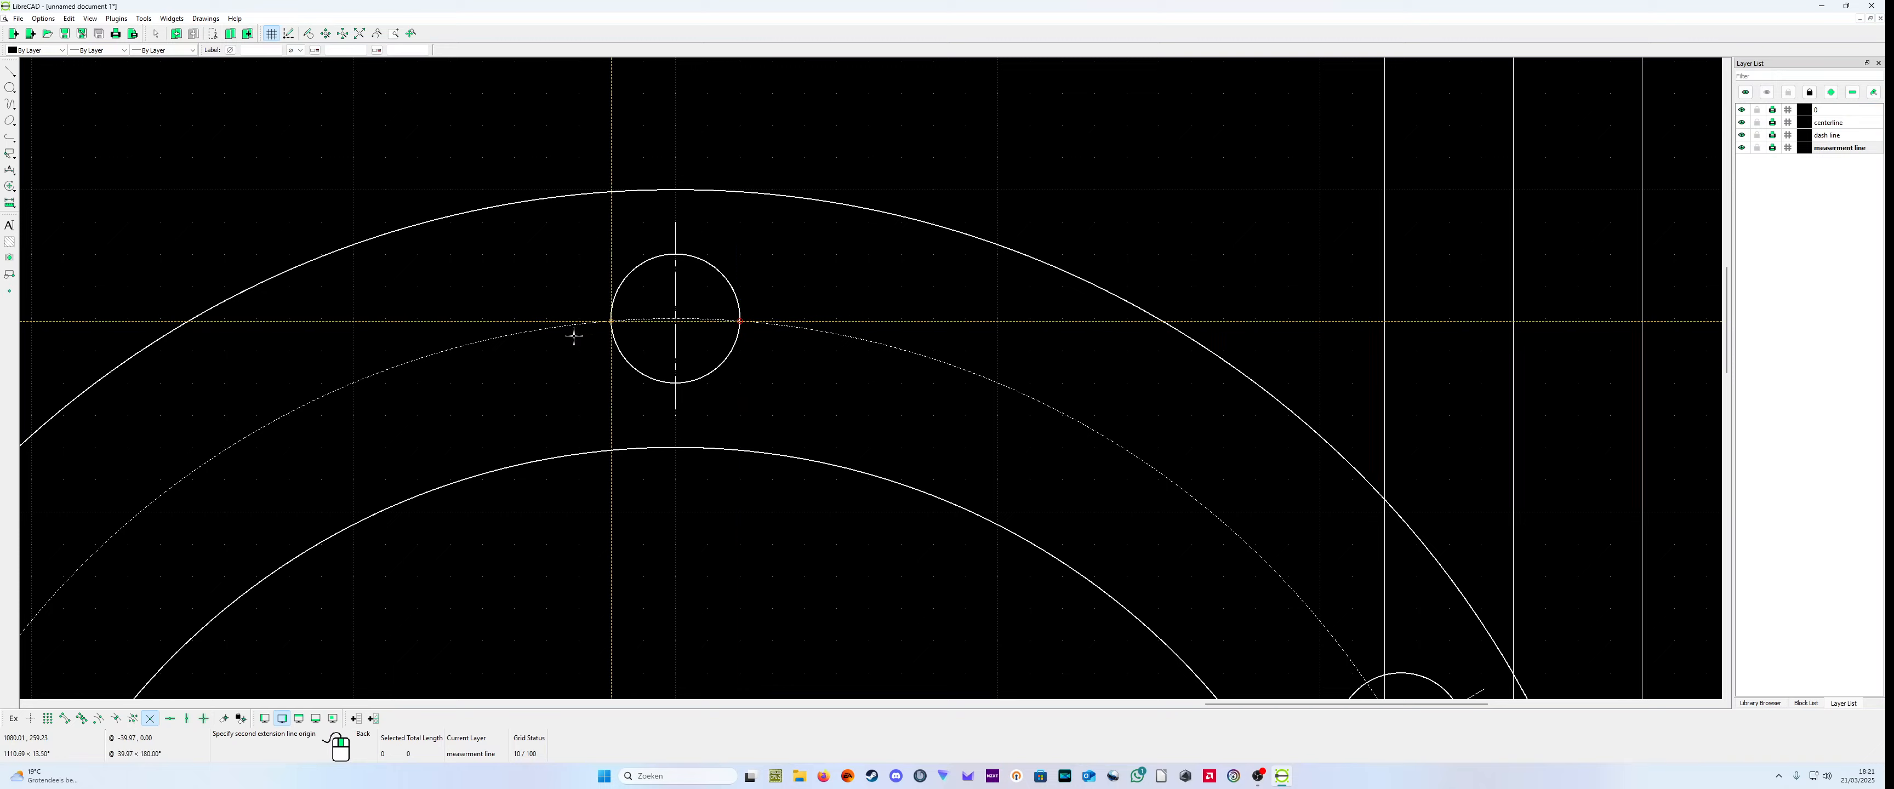
right_click(574, 336)
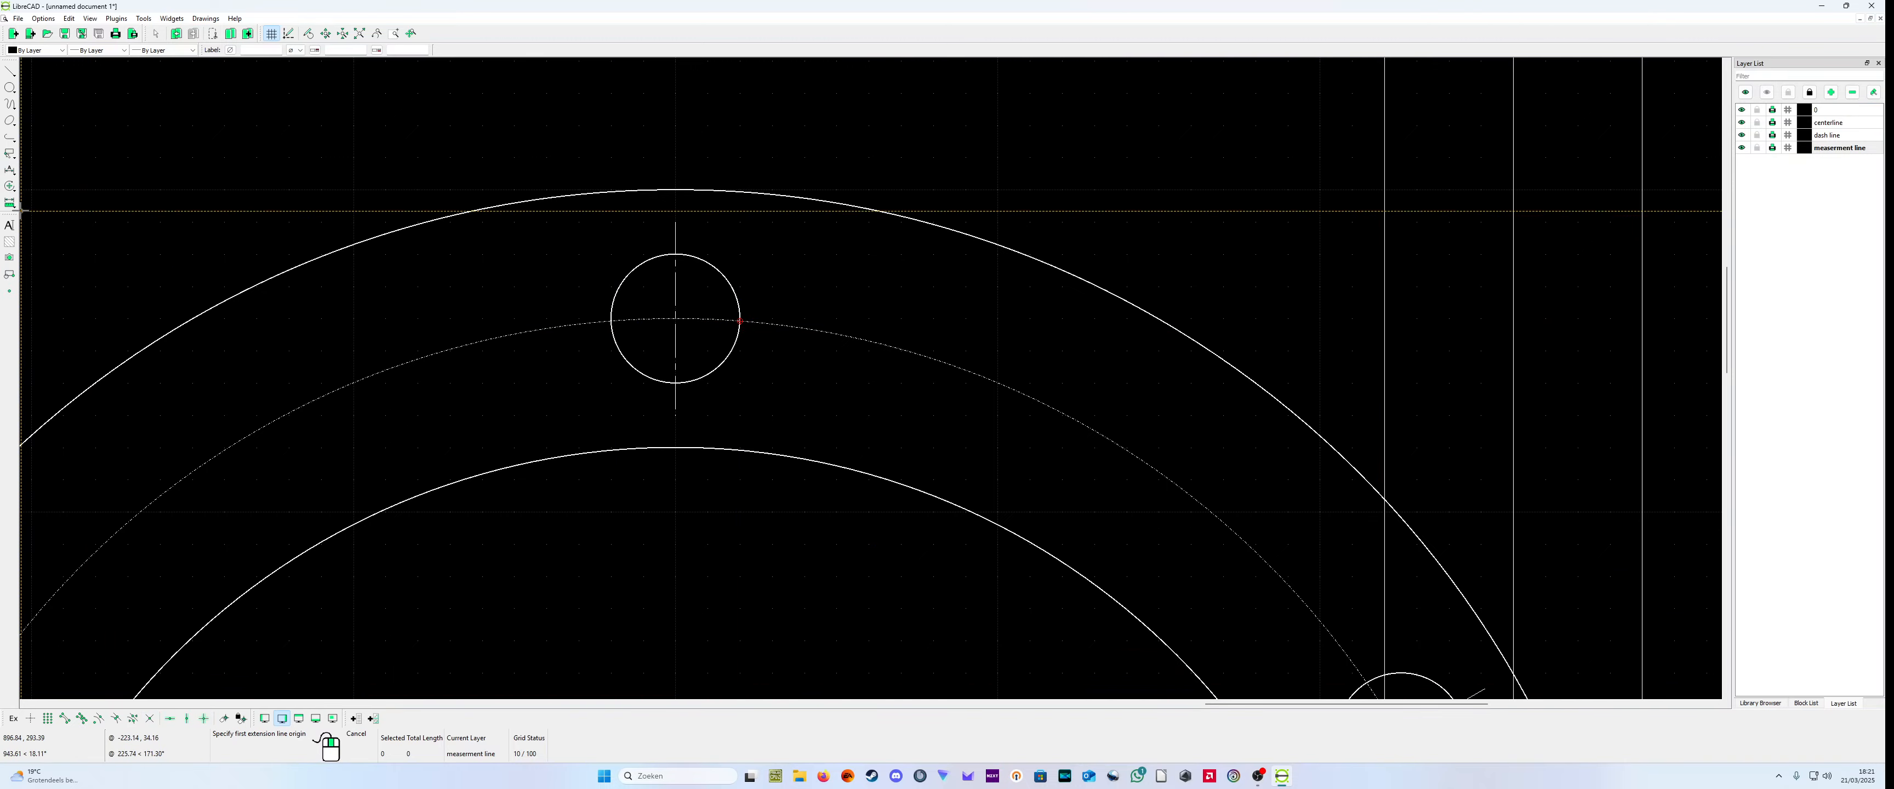
left_click(9, 170)
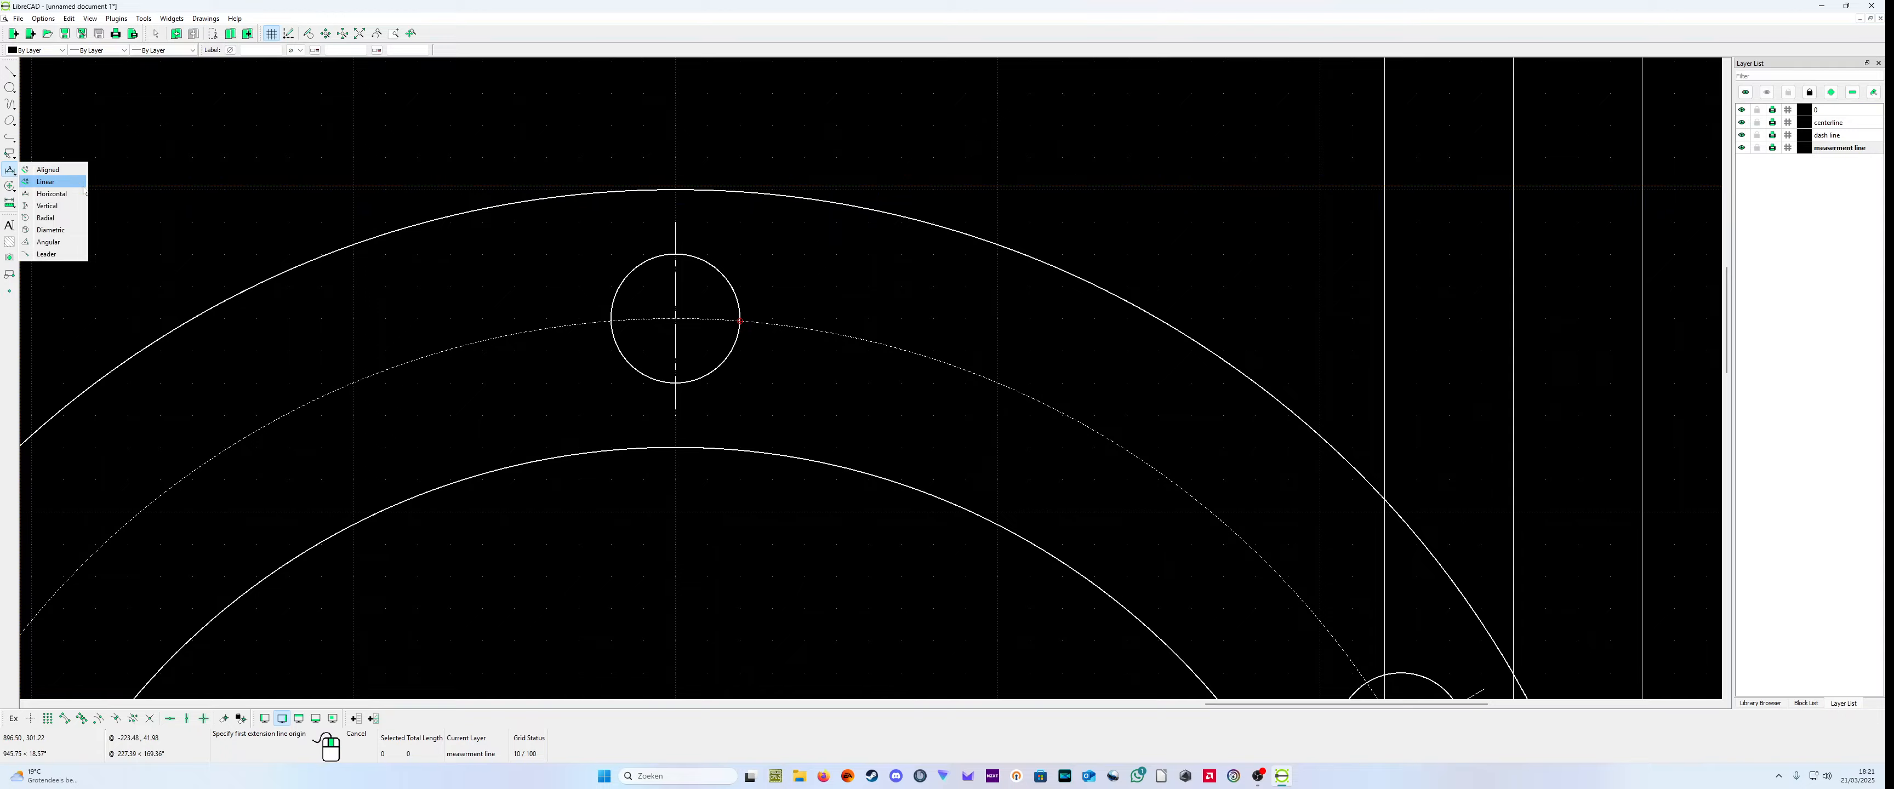
left_click(53, 194)
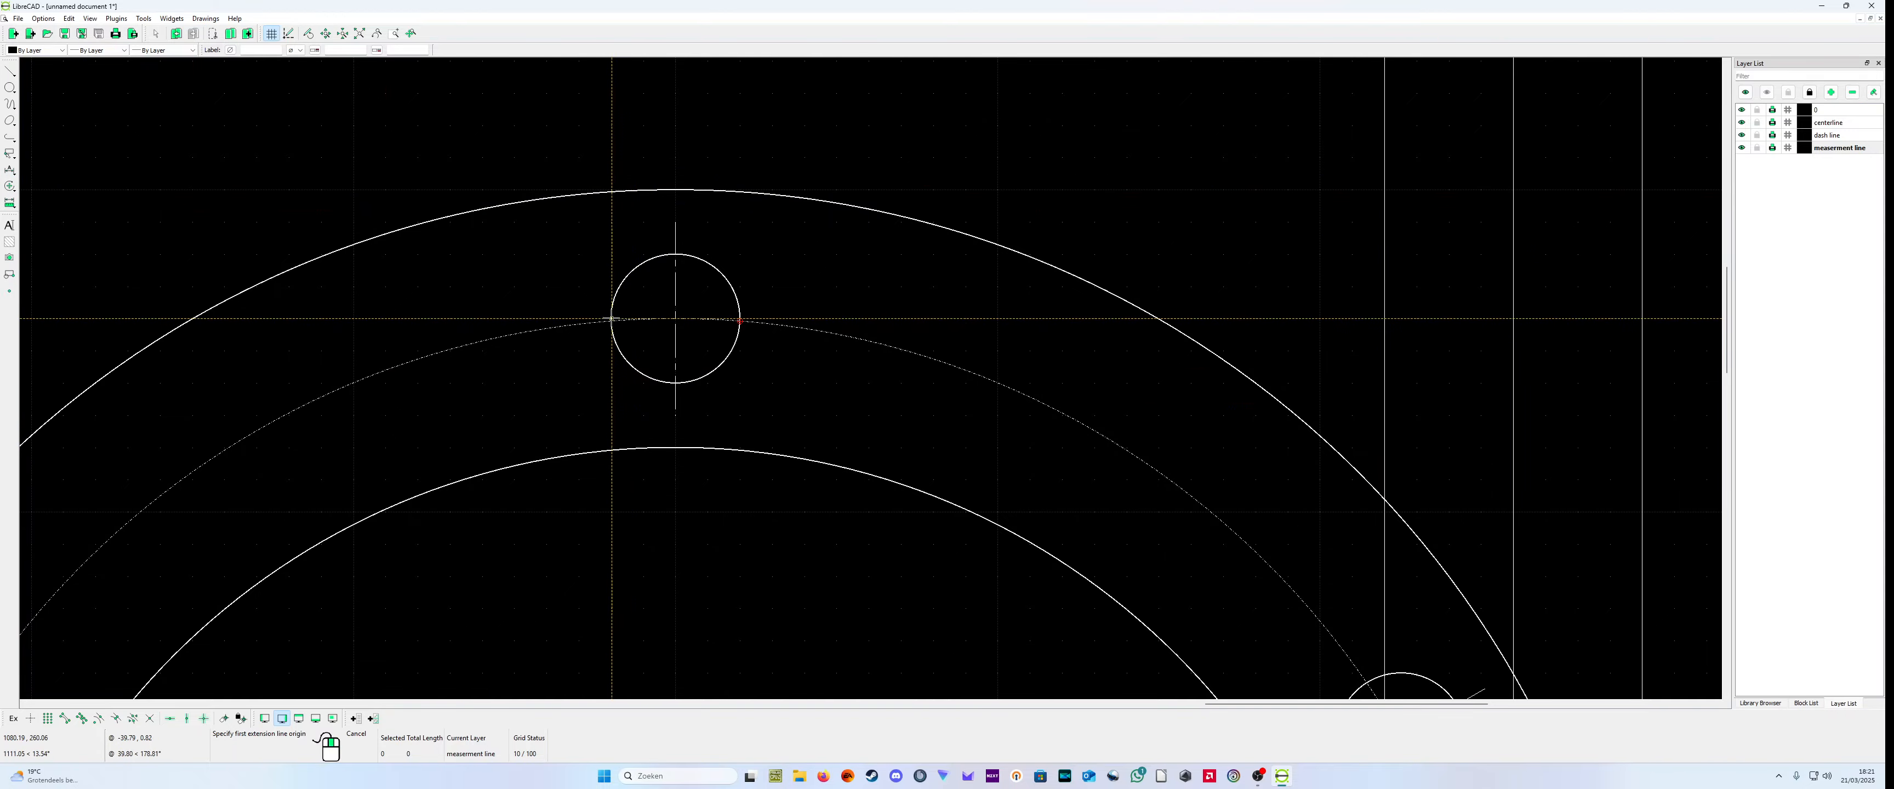
scroll(611, 351, "up", 5)
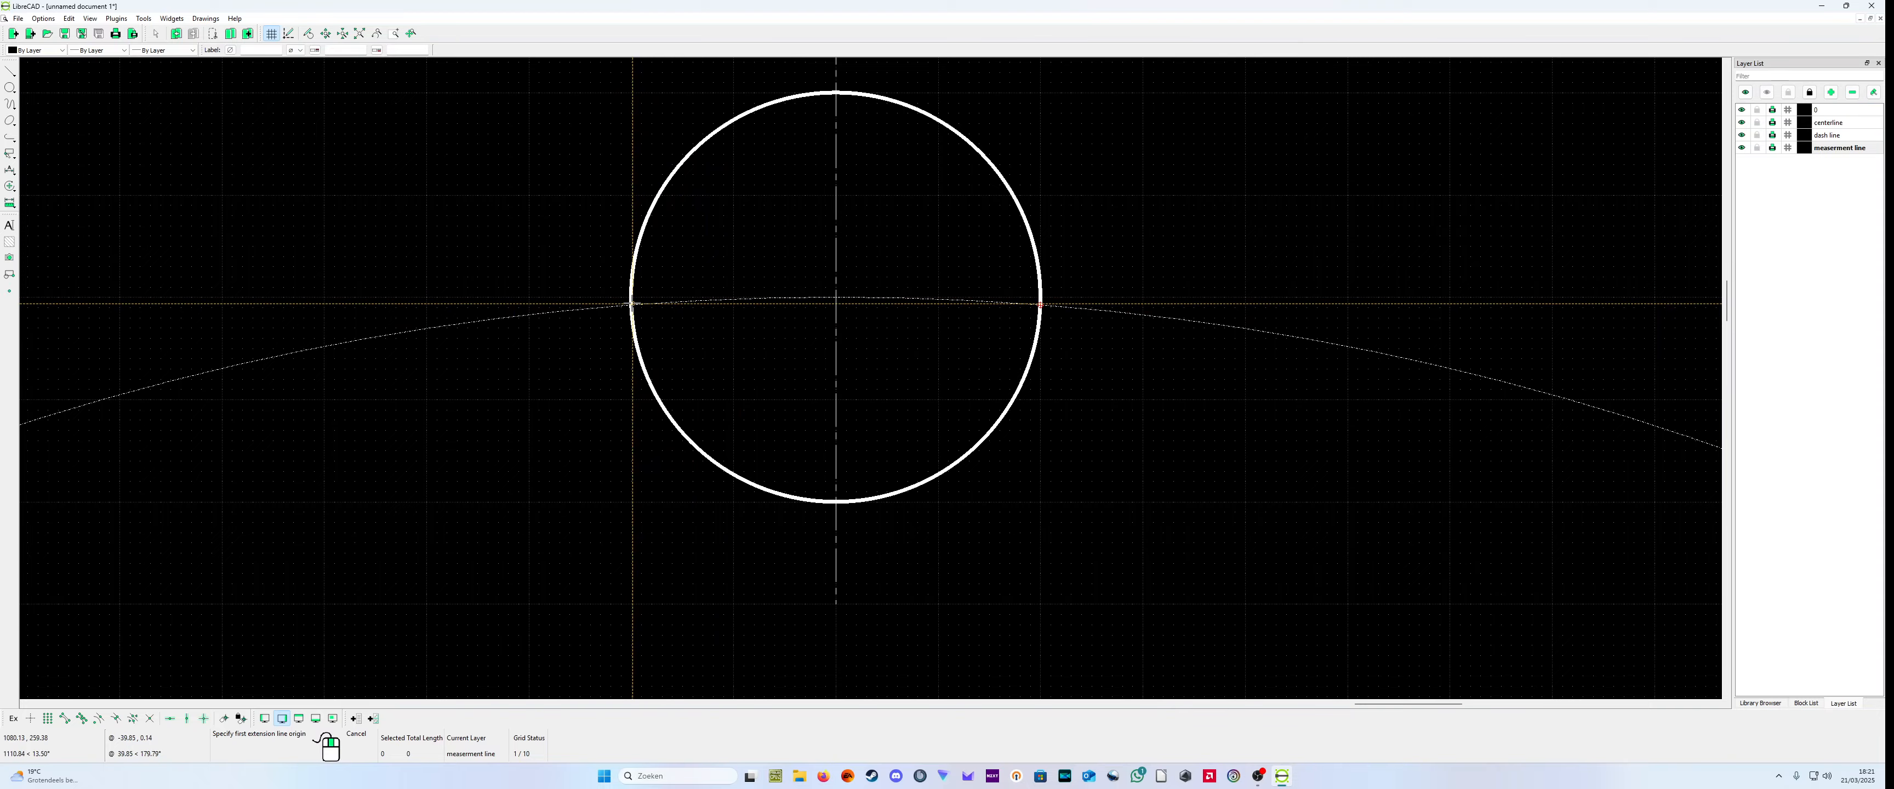
scroll(698, 307, "up", 3)
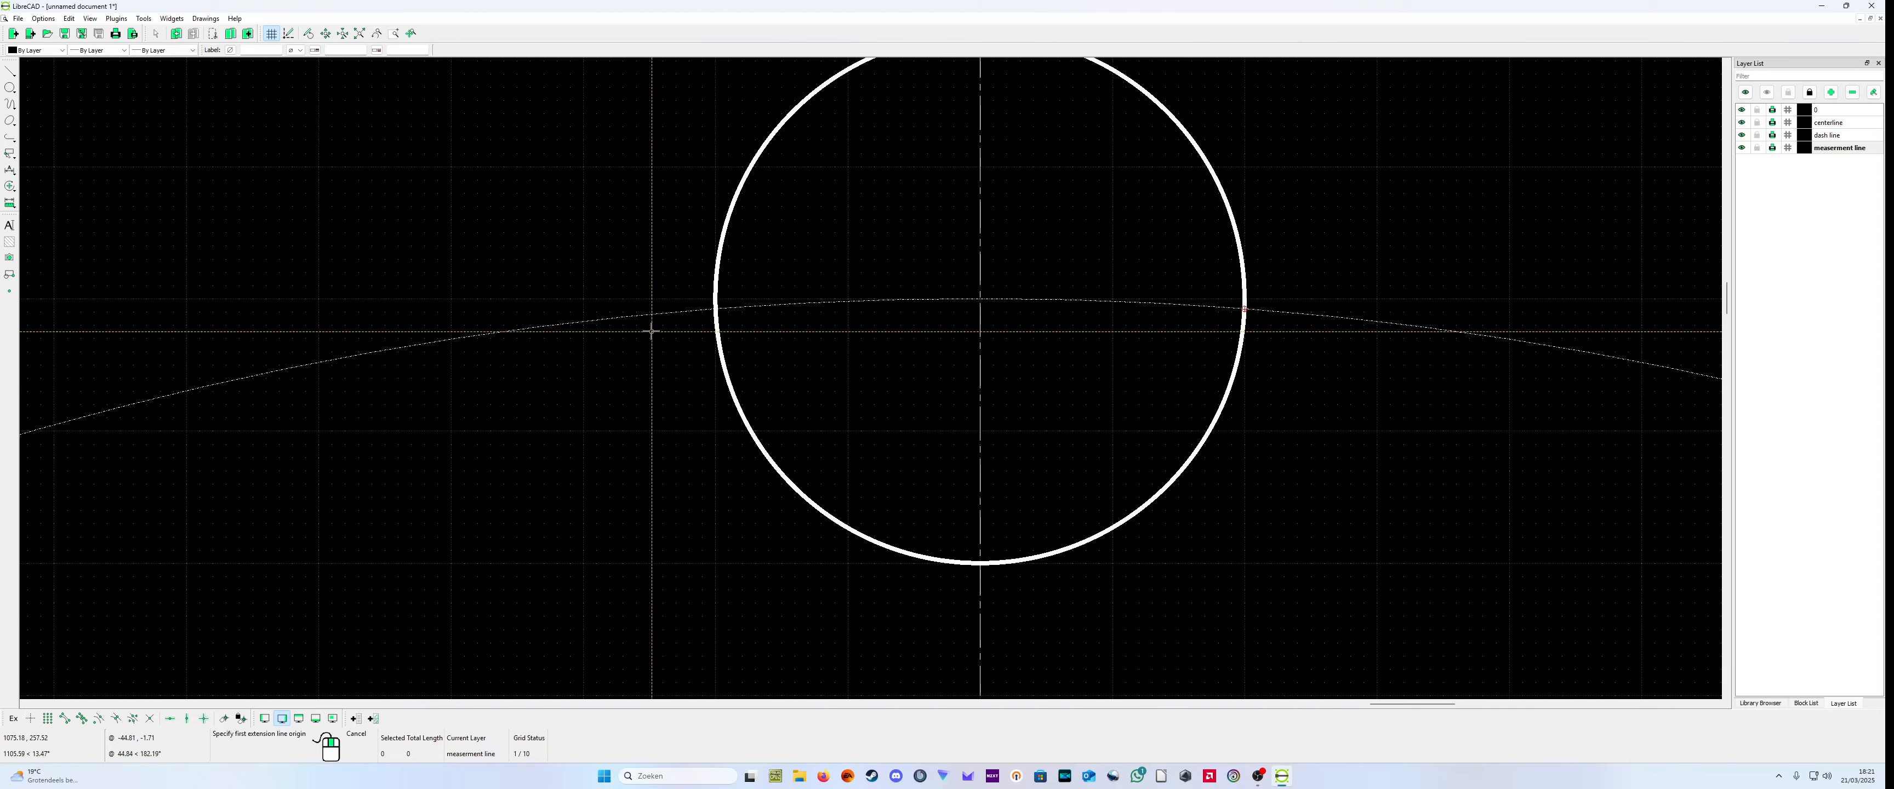
scroll(666, 283, "up", 2)
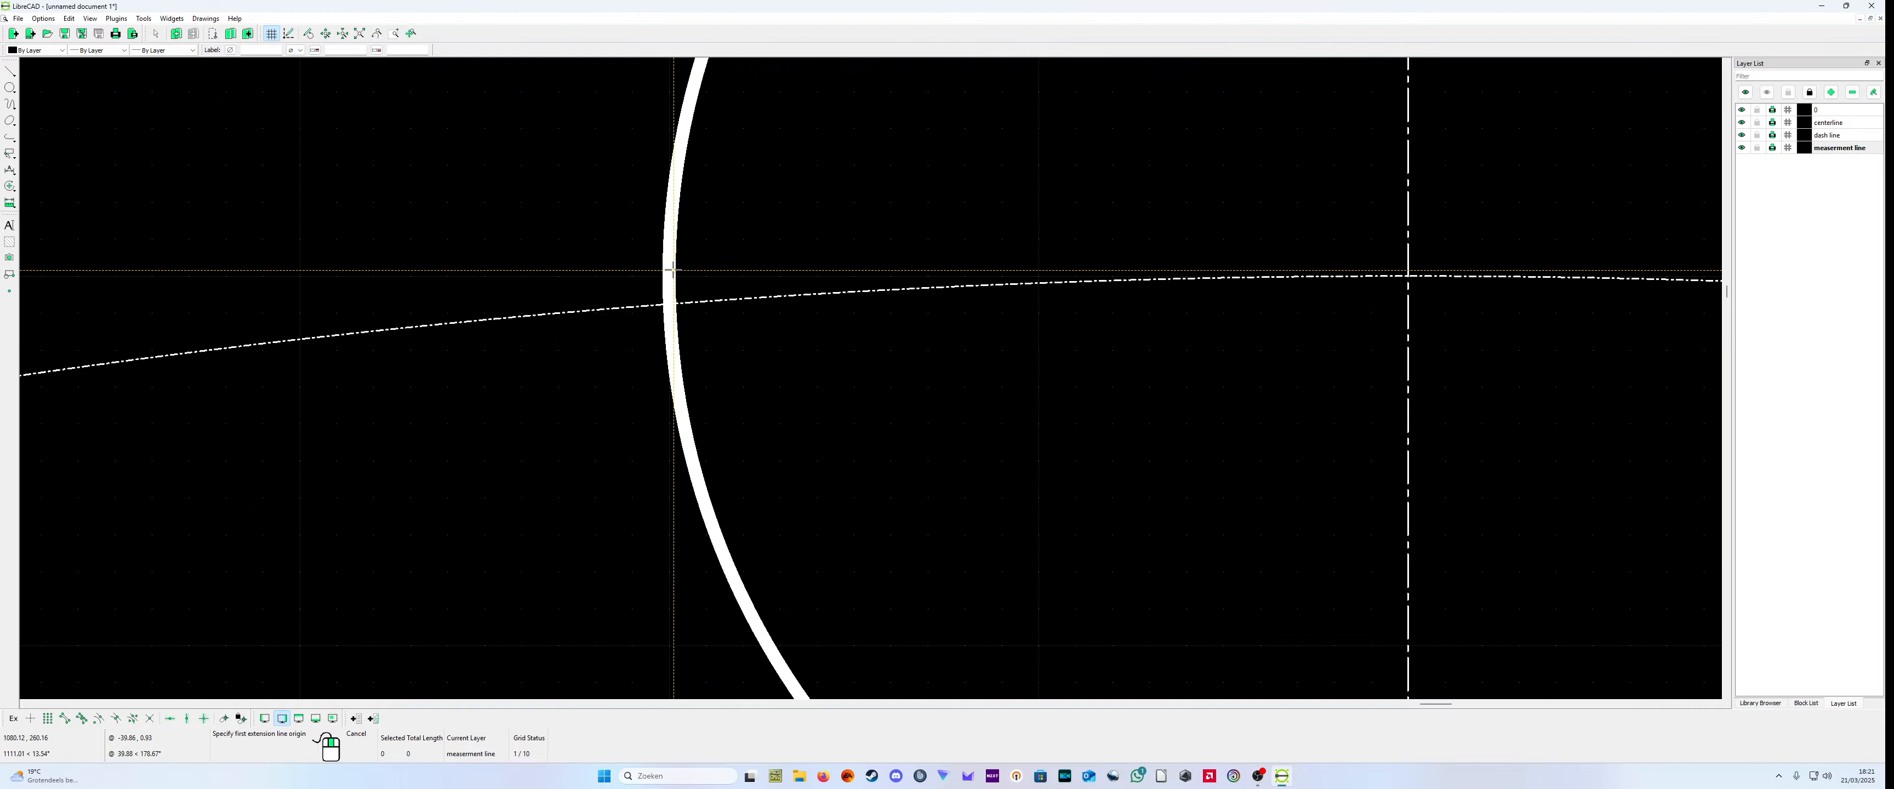
scroll(669, 276, "up", 3)
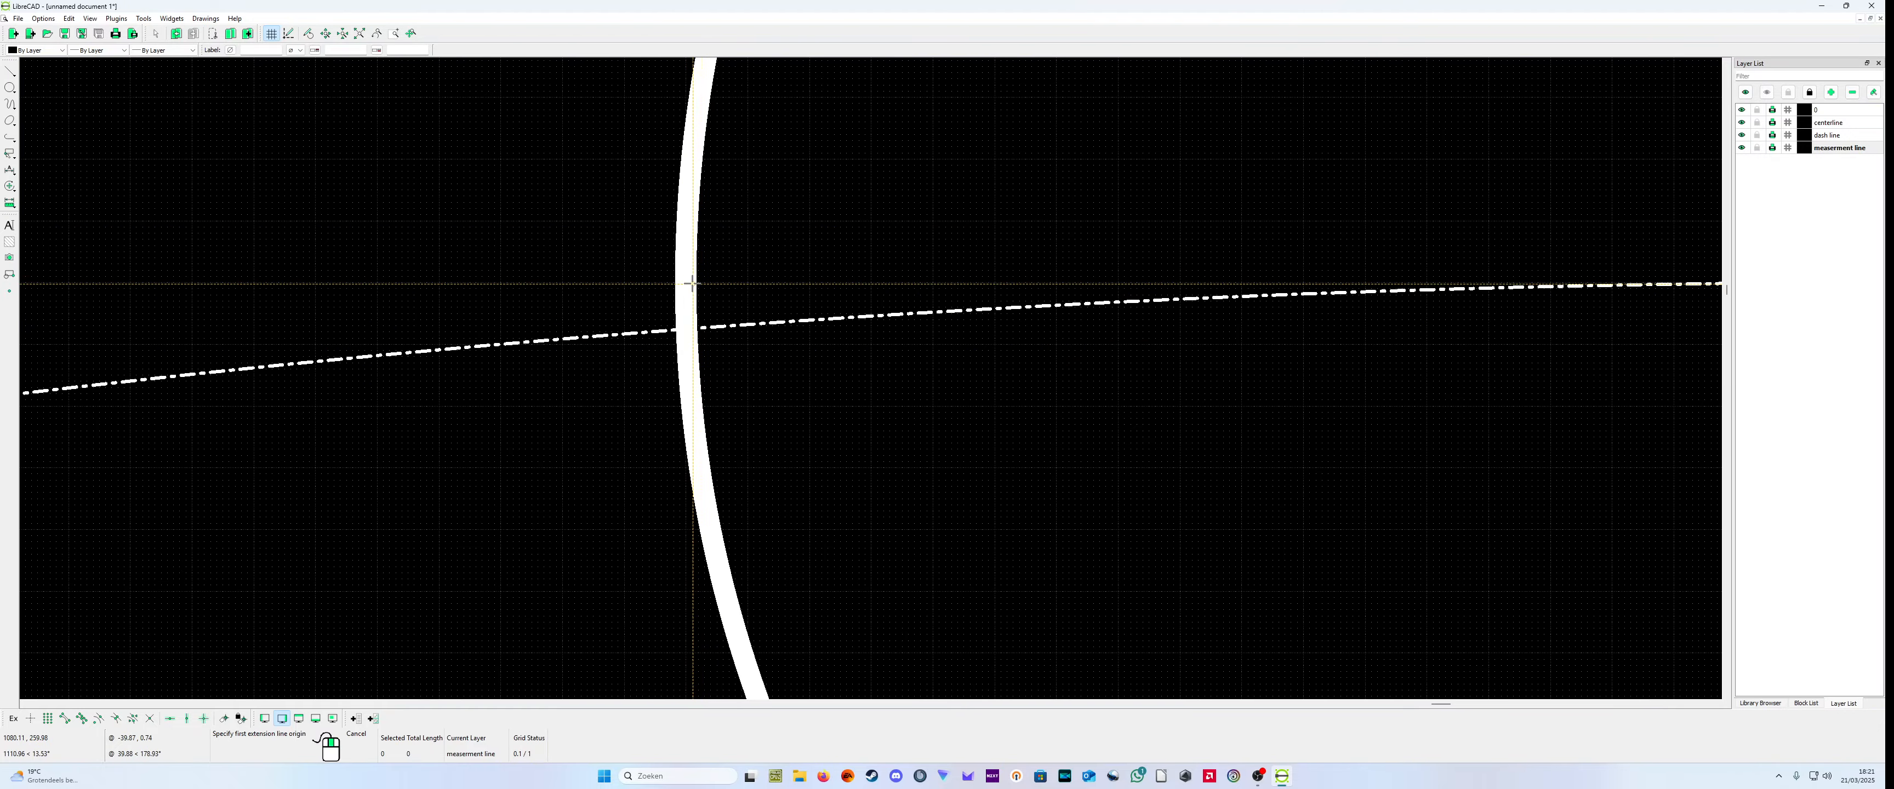
scroll(702, 318, "down", 5)
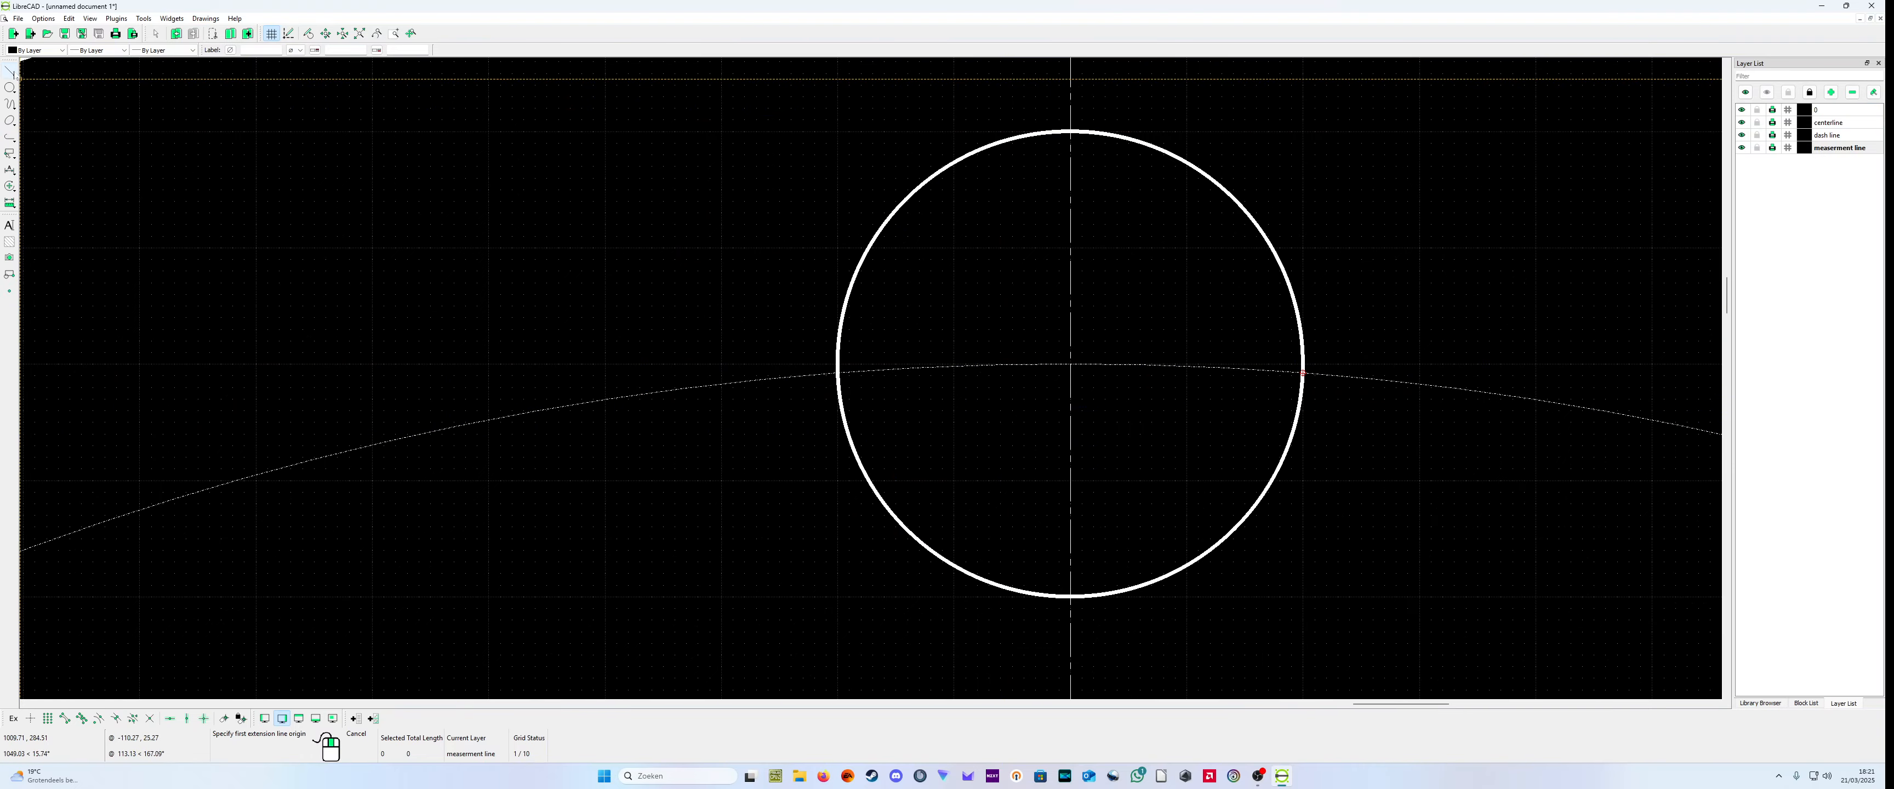
Step: Draw a grid-snapped horizontal centerline about 55 units long through the top bolt hole's center, on the centerline layer
left_click(10, 70)
left_click(40, 71)
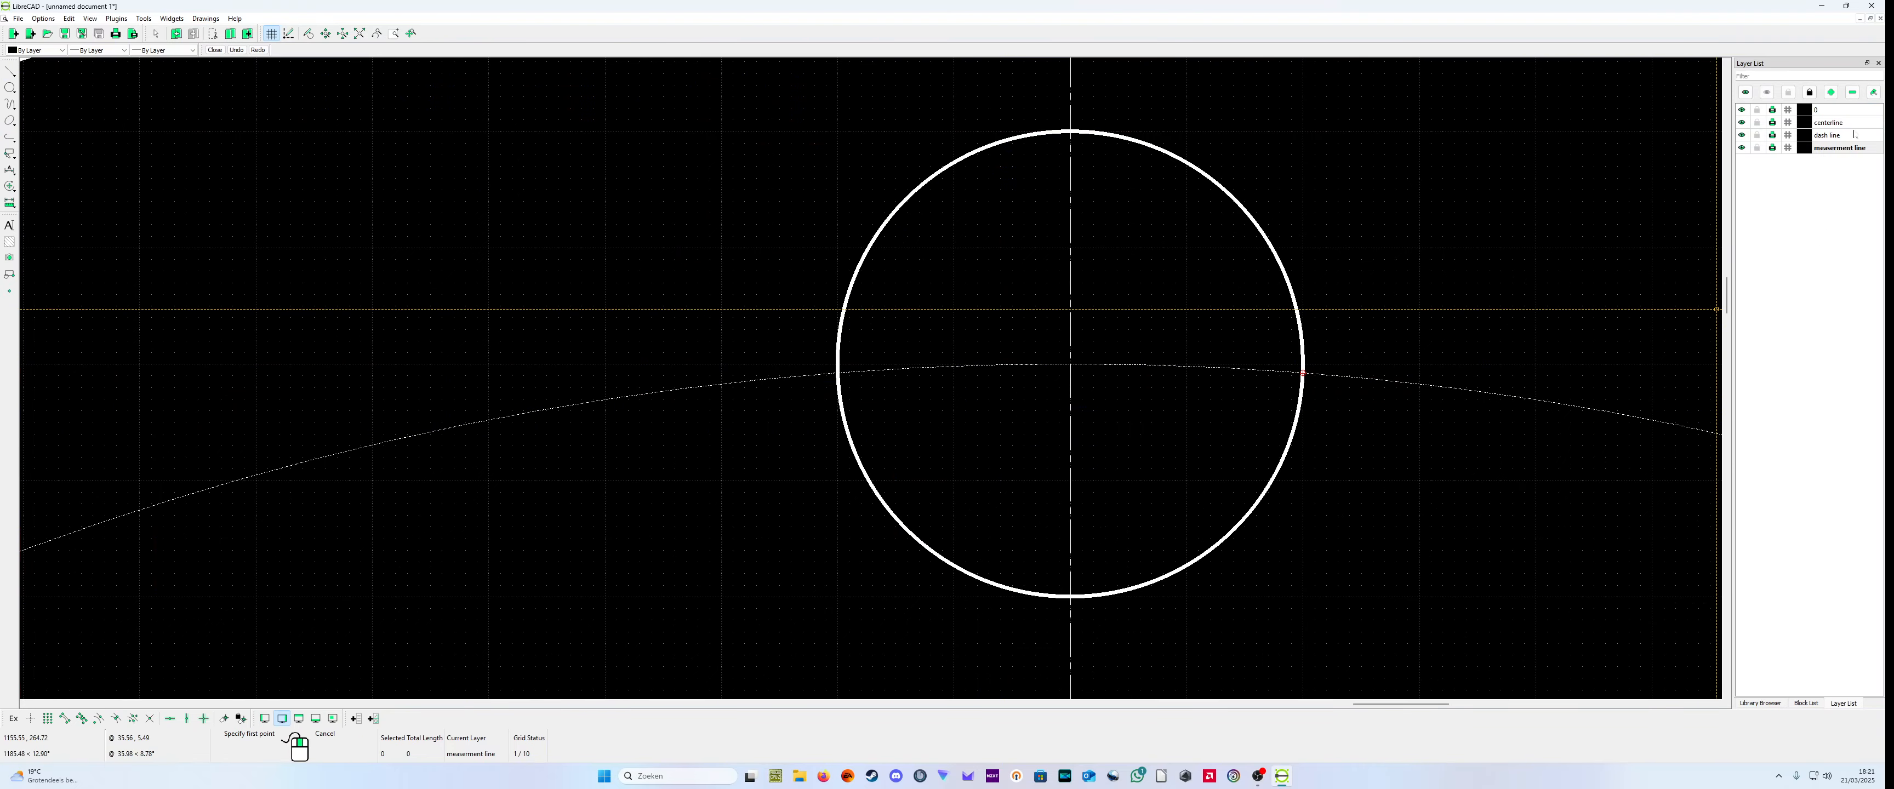
left_click(1838, 122)
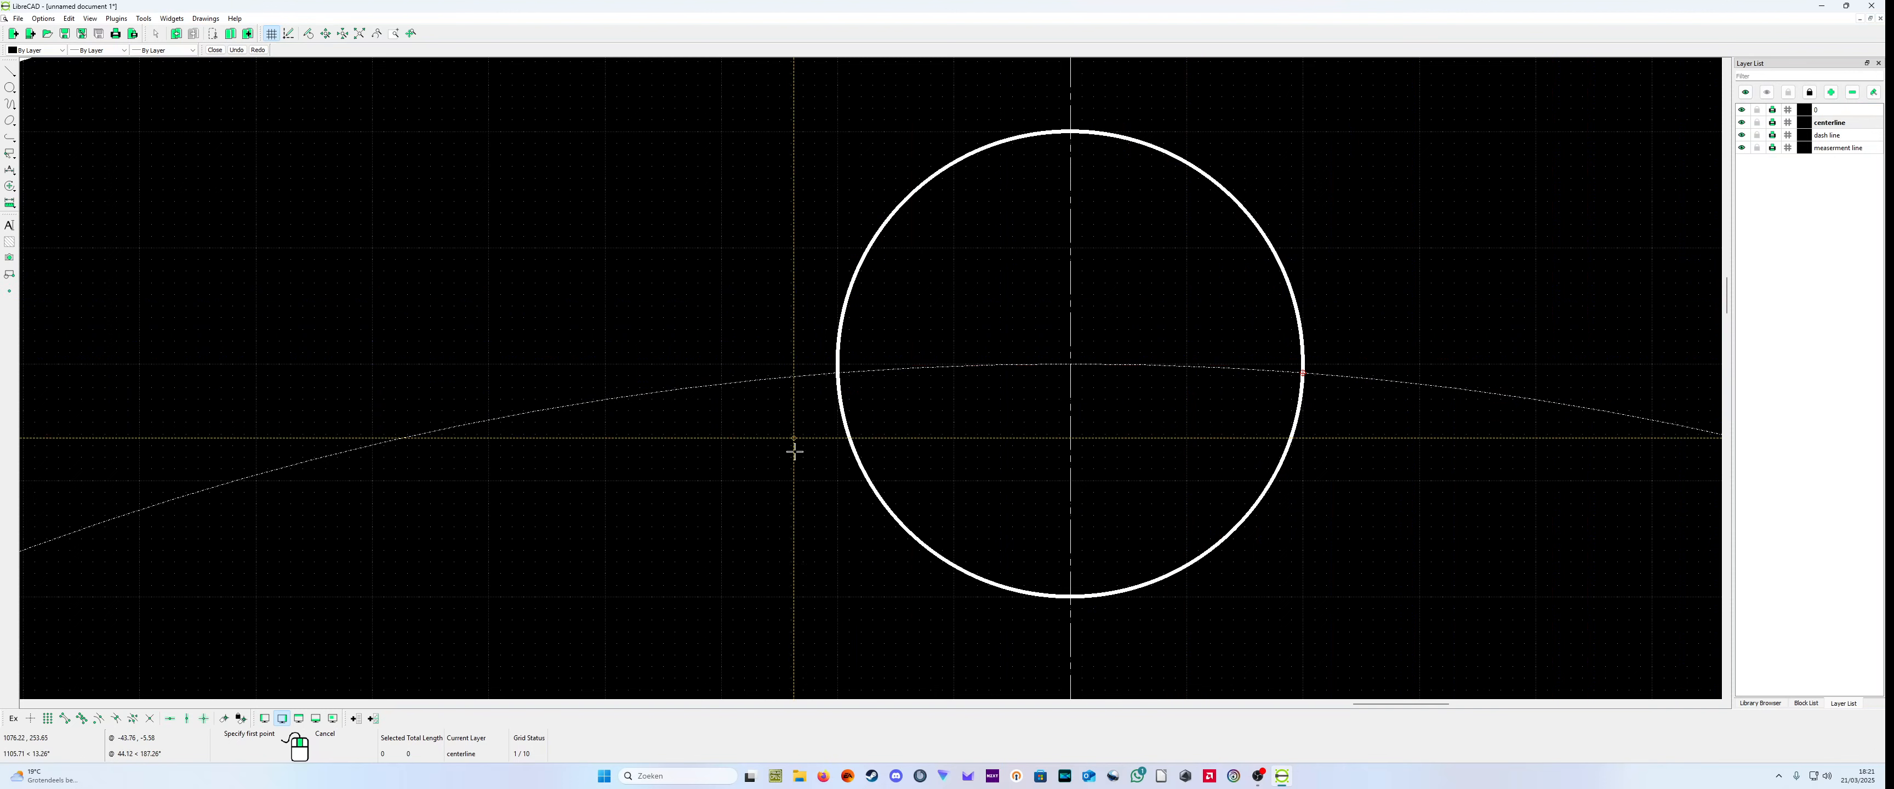
left_click(48, 717)
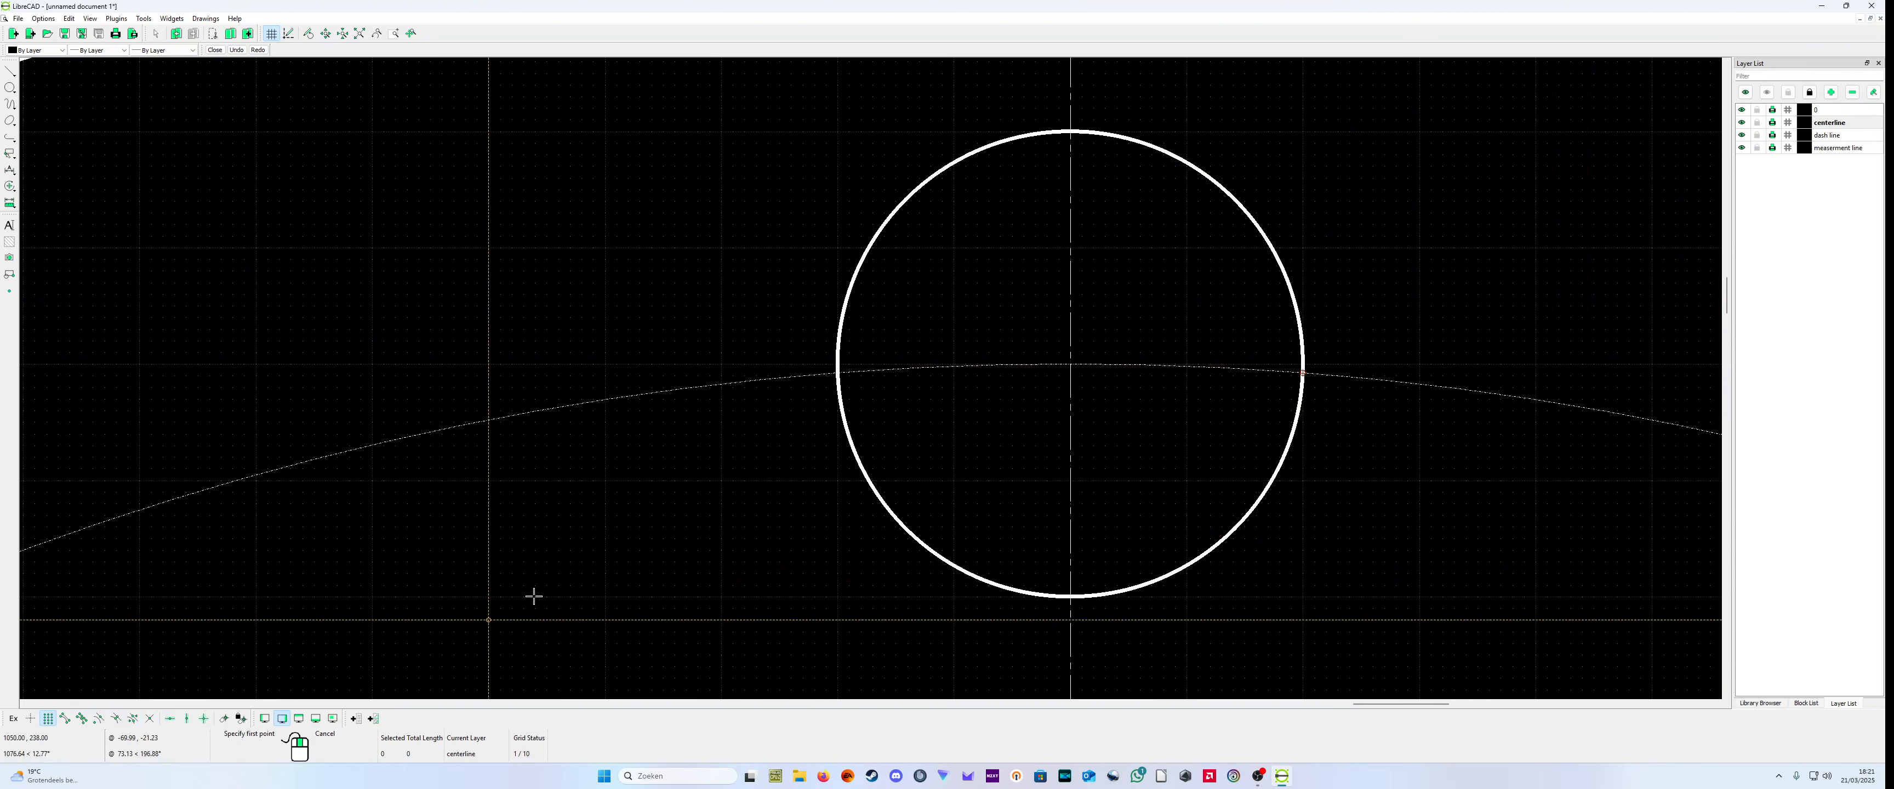
left_click(766, 362)
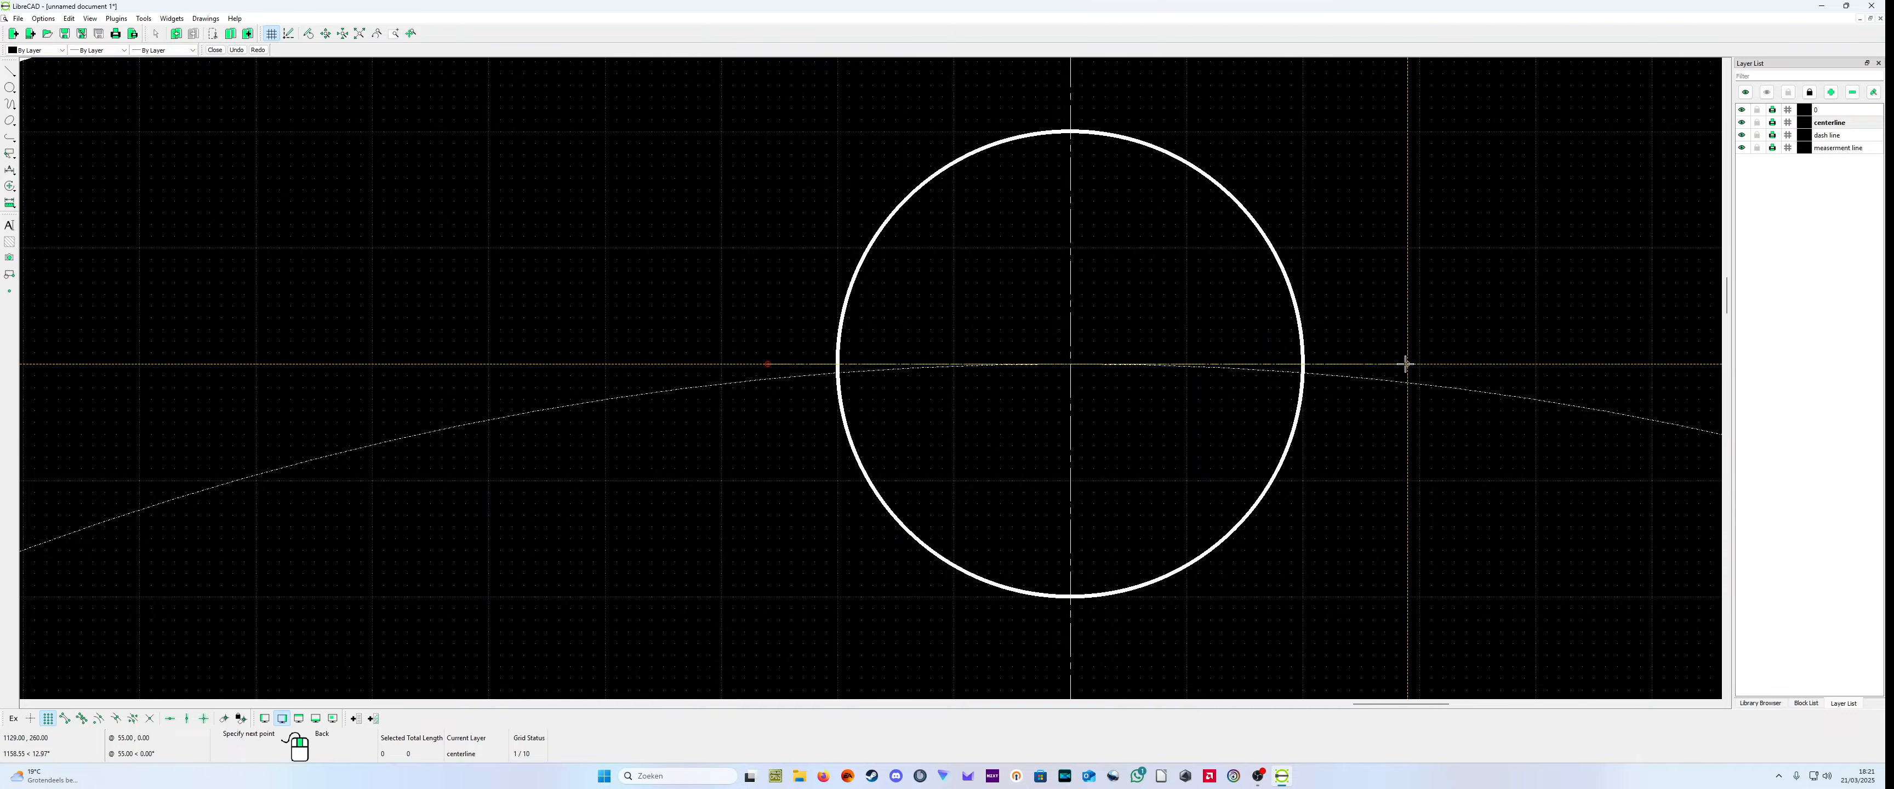
left_click(1406, 364)
right_click(1405, 363)
middle_click_drag(1357, 517, 1126, 453)
scroll(525, 345, "up", 3)
scroll(519, 360, "down", 1)
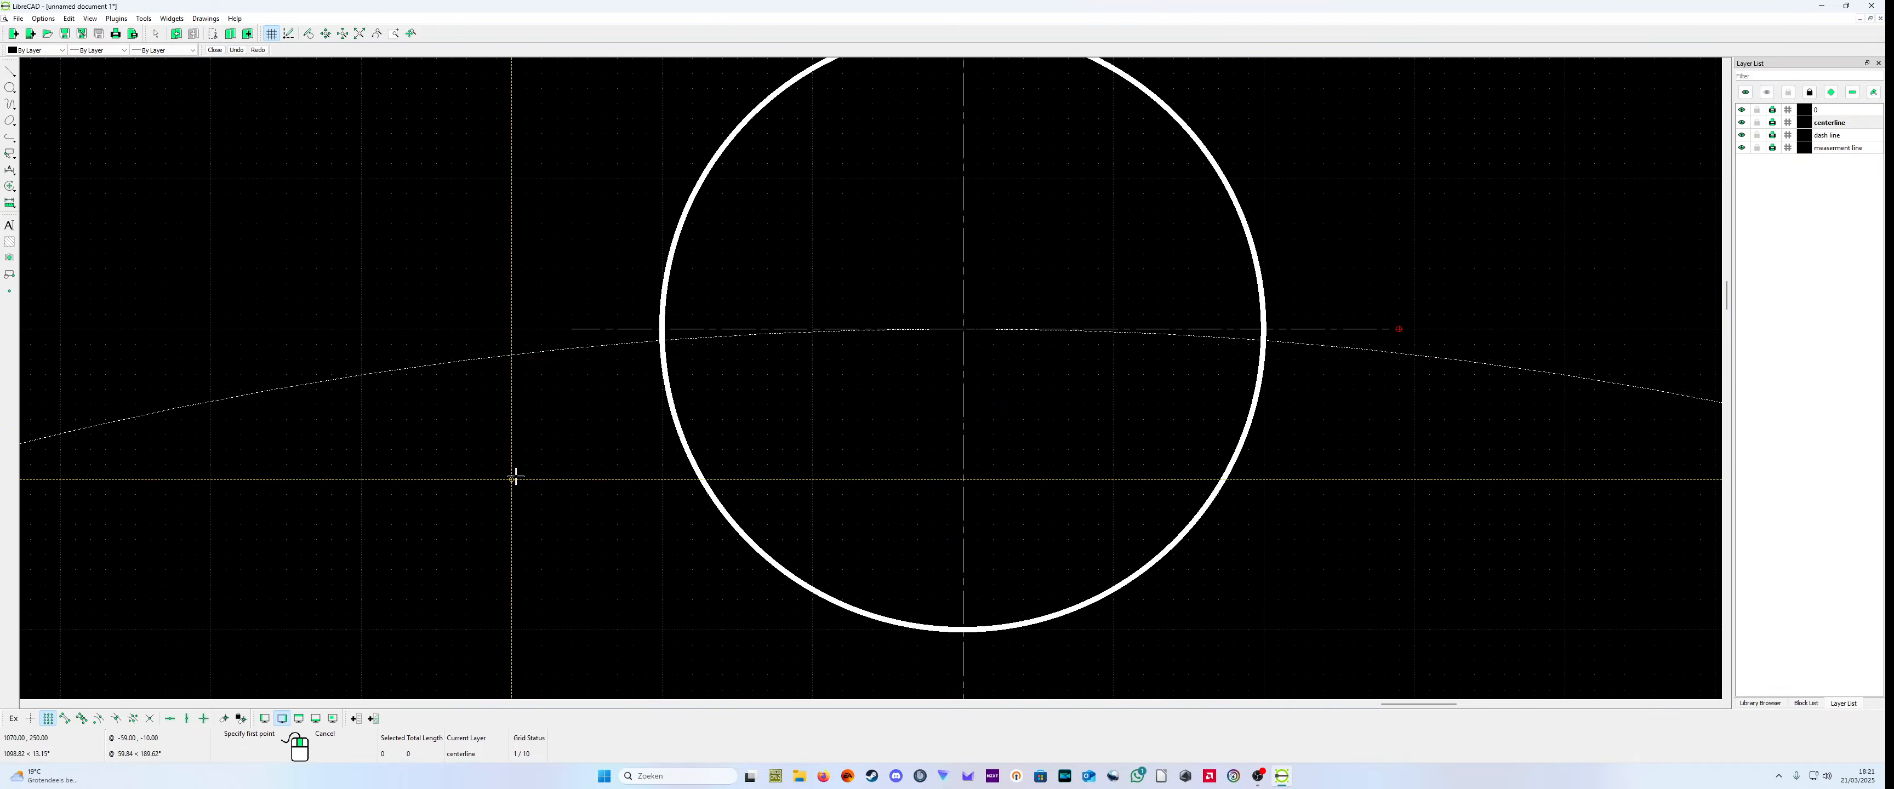
scroll(562, 367, "down", 3)
scroll(913, 345, "up", 2)
scroll(1082, 345, "down", 5)
right_click(1253, 433)
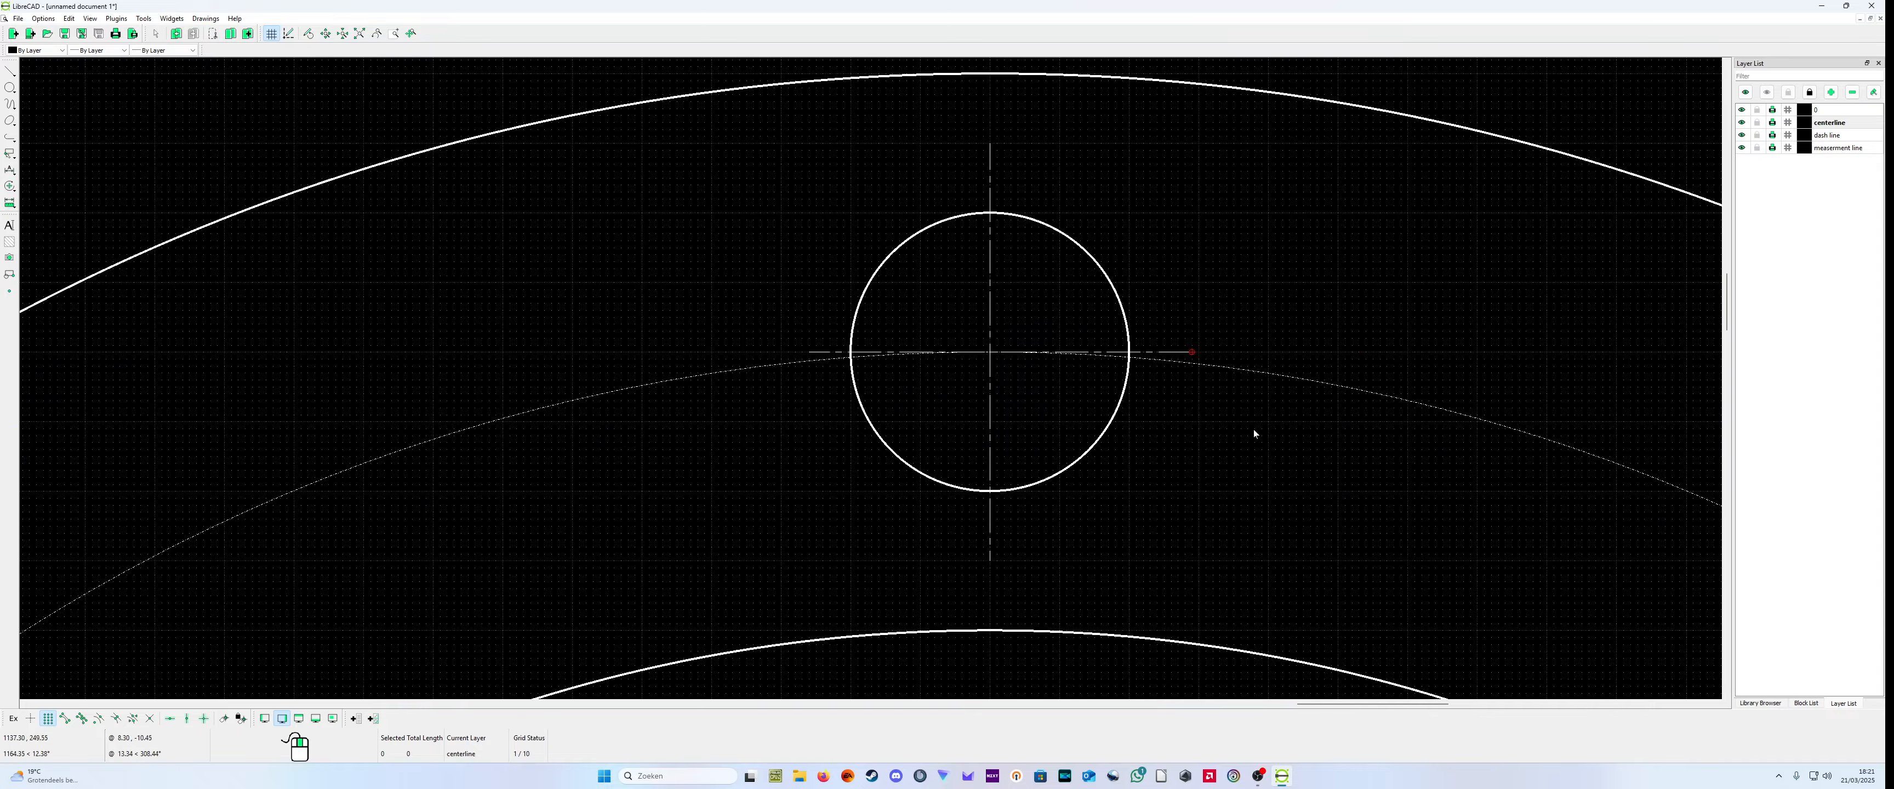
Step: Add a grid-snapped horizontal dimension between the left and right edges of the top bolt hole, placing its line above the large flange
scroll(1254, 432, "down", 2)
scroll(966, 290, "up", 3)
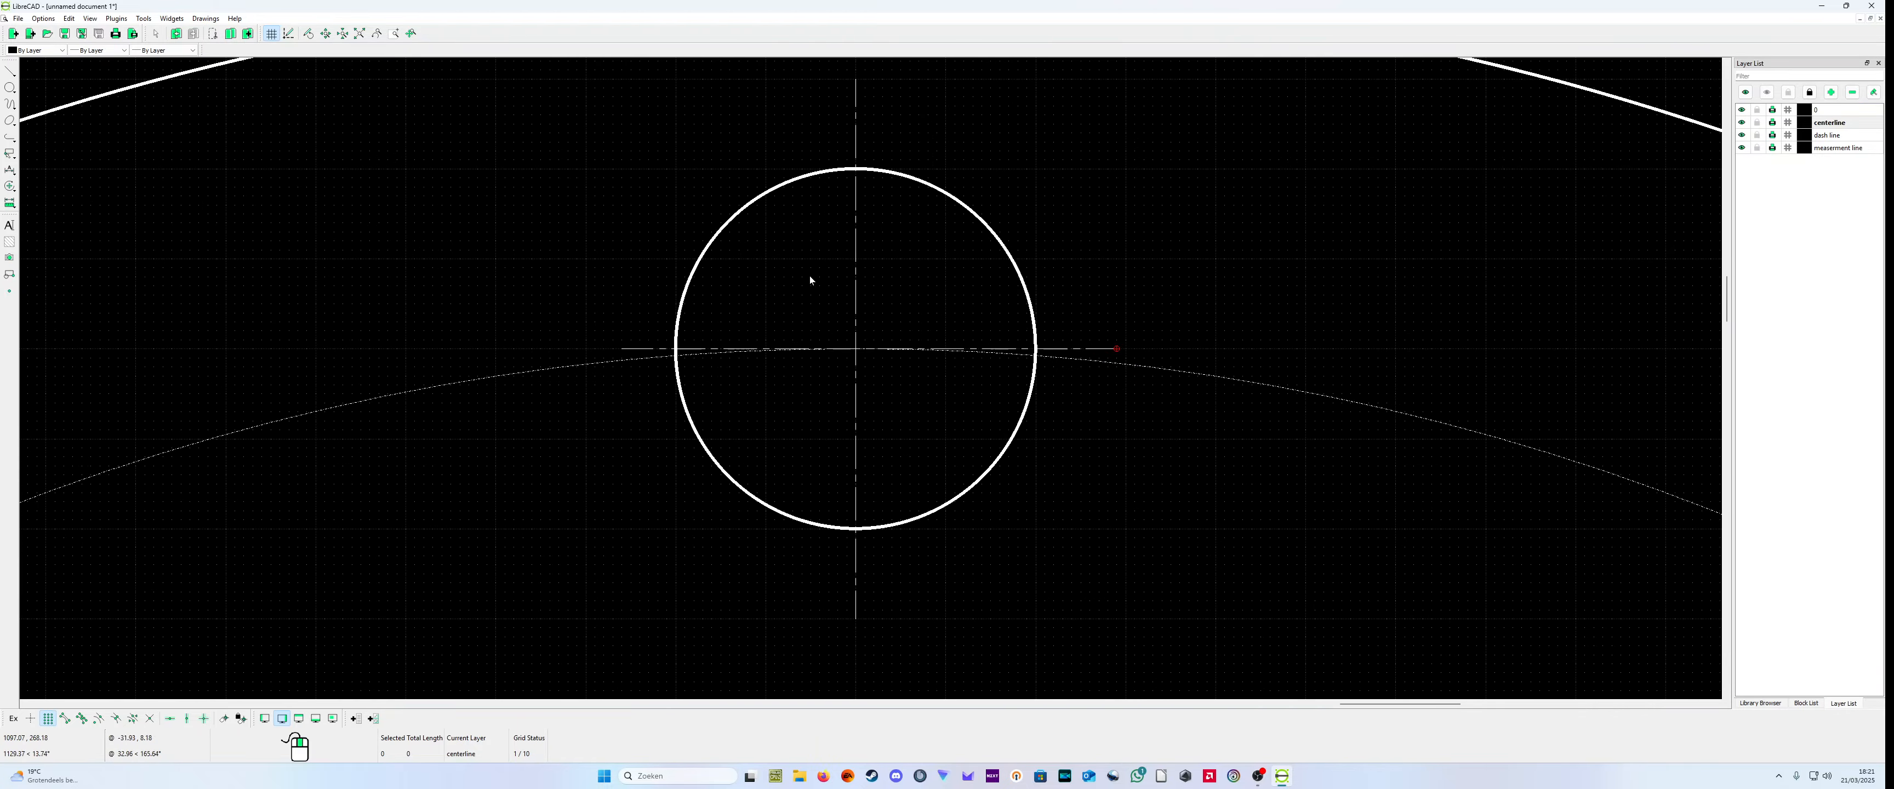
scroll(935, 380, "down", 3)
scroll(788, 364, "up", 2)
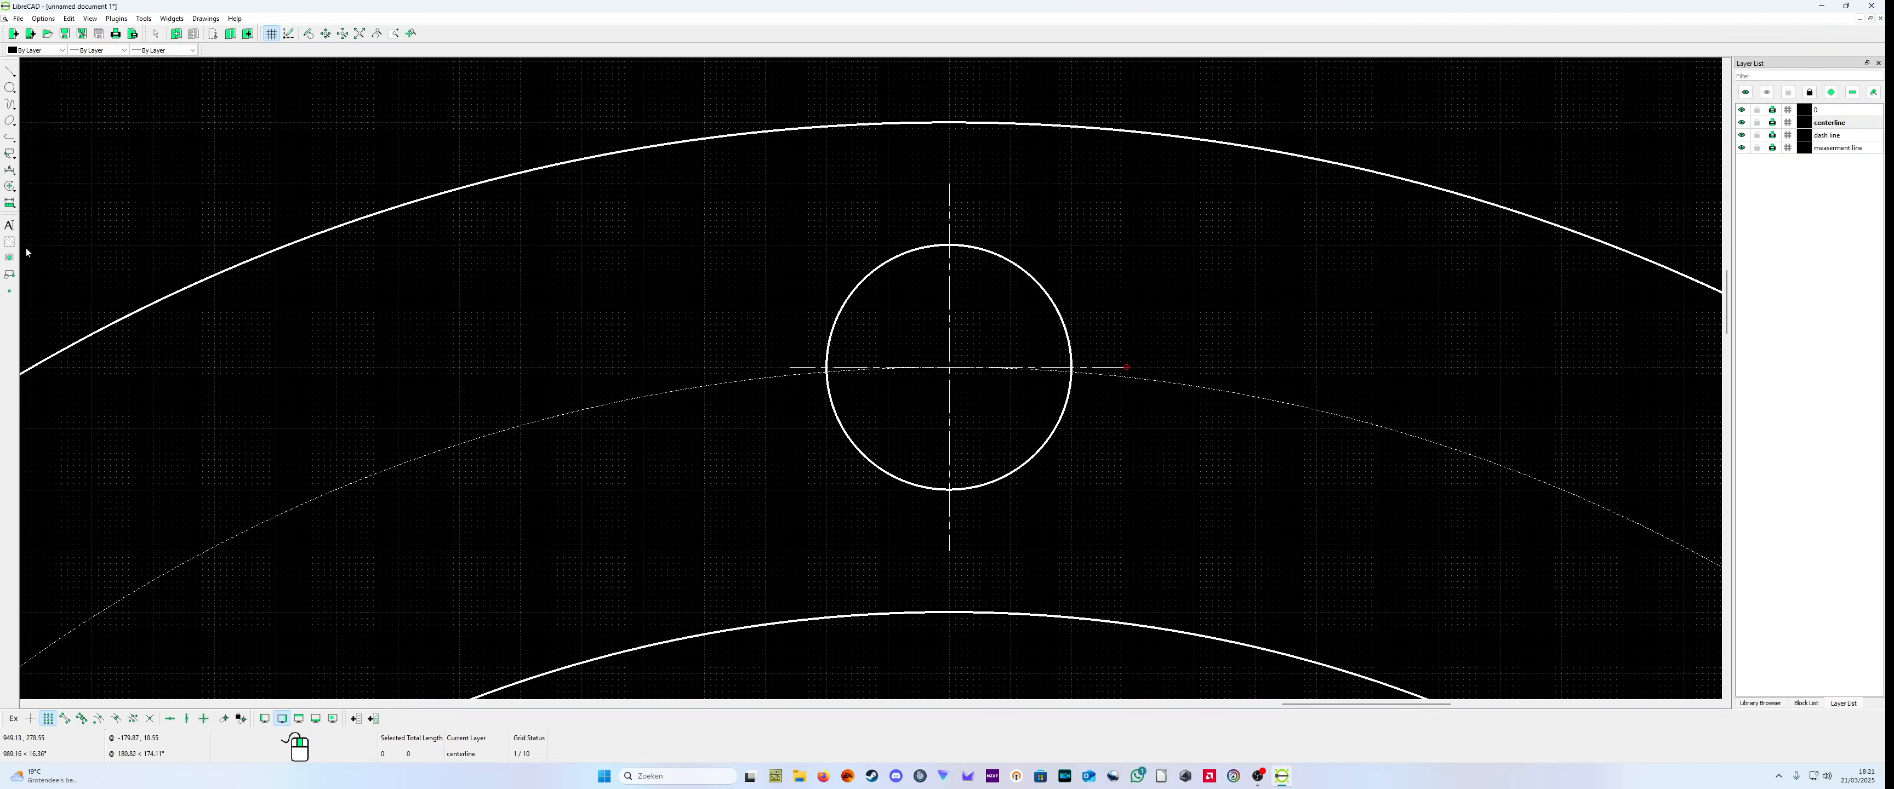
left_click(9, 174)
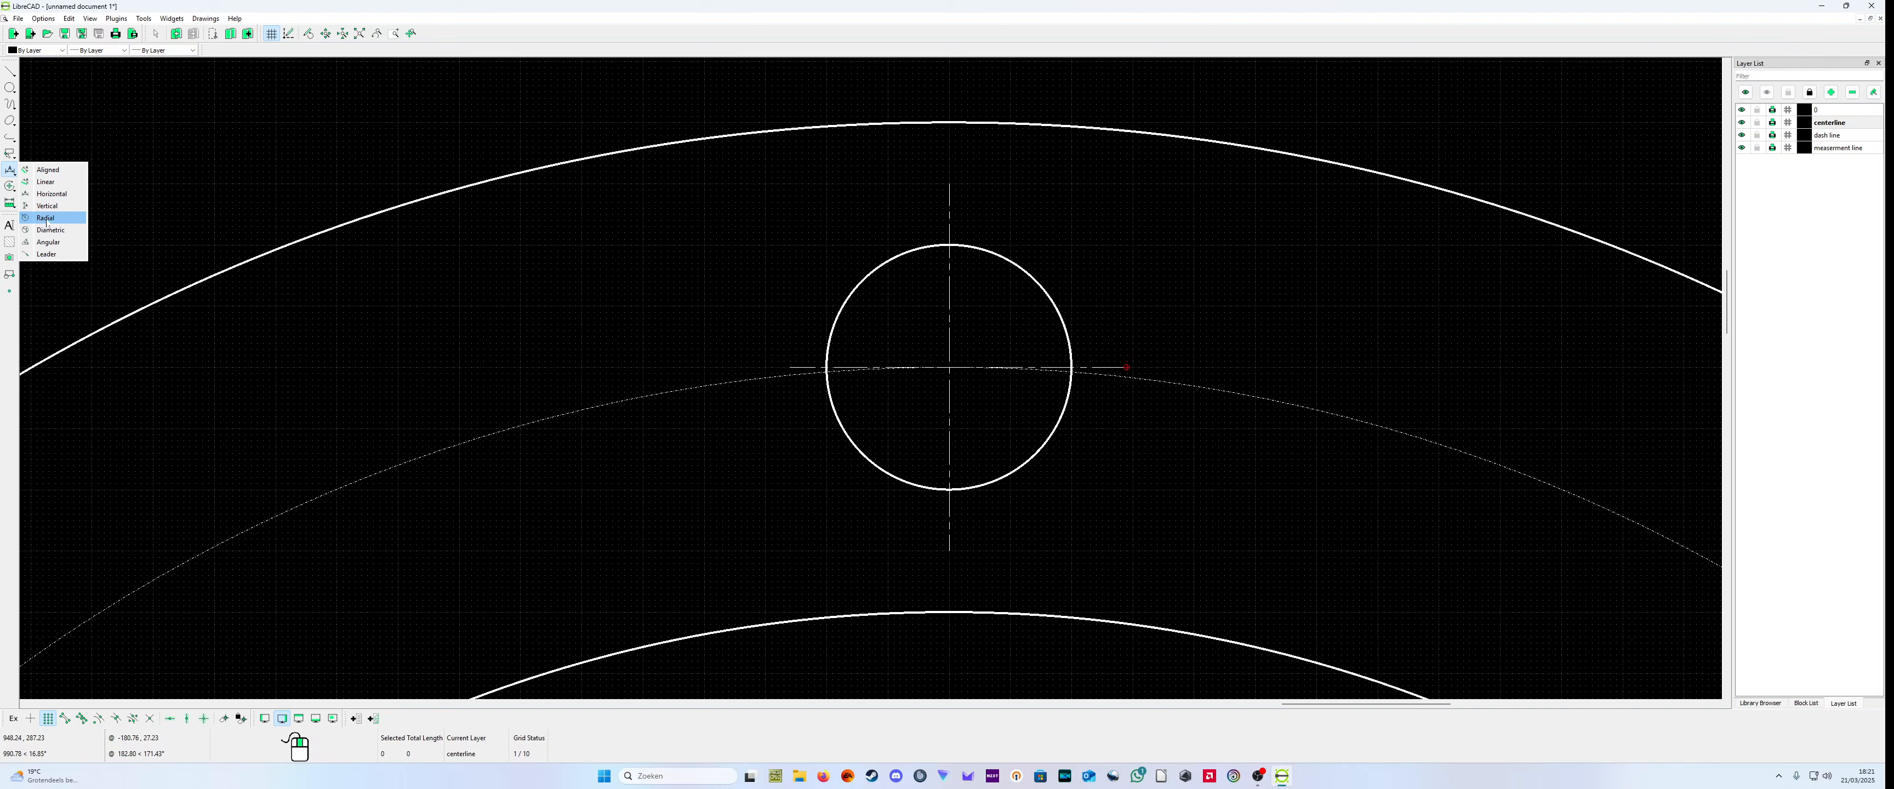
left_click(44, 194)
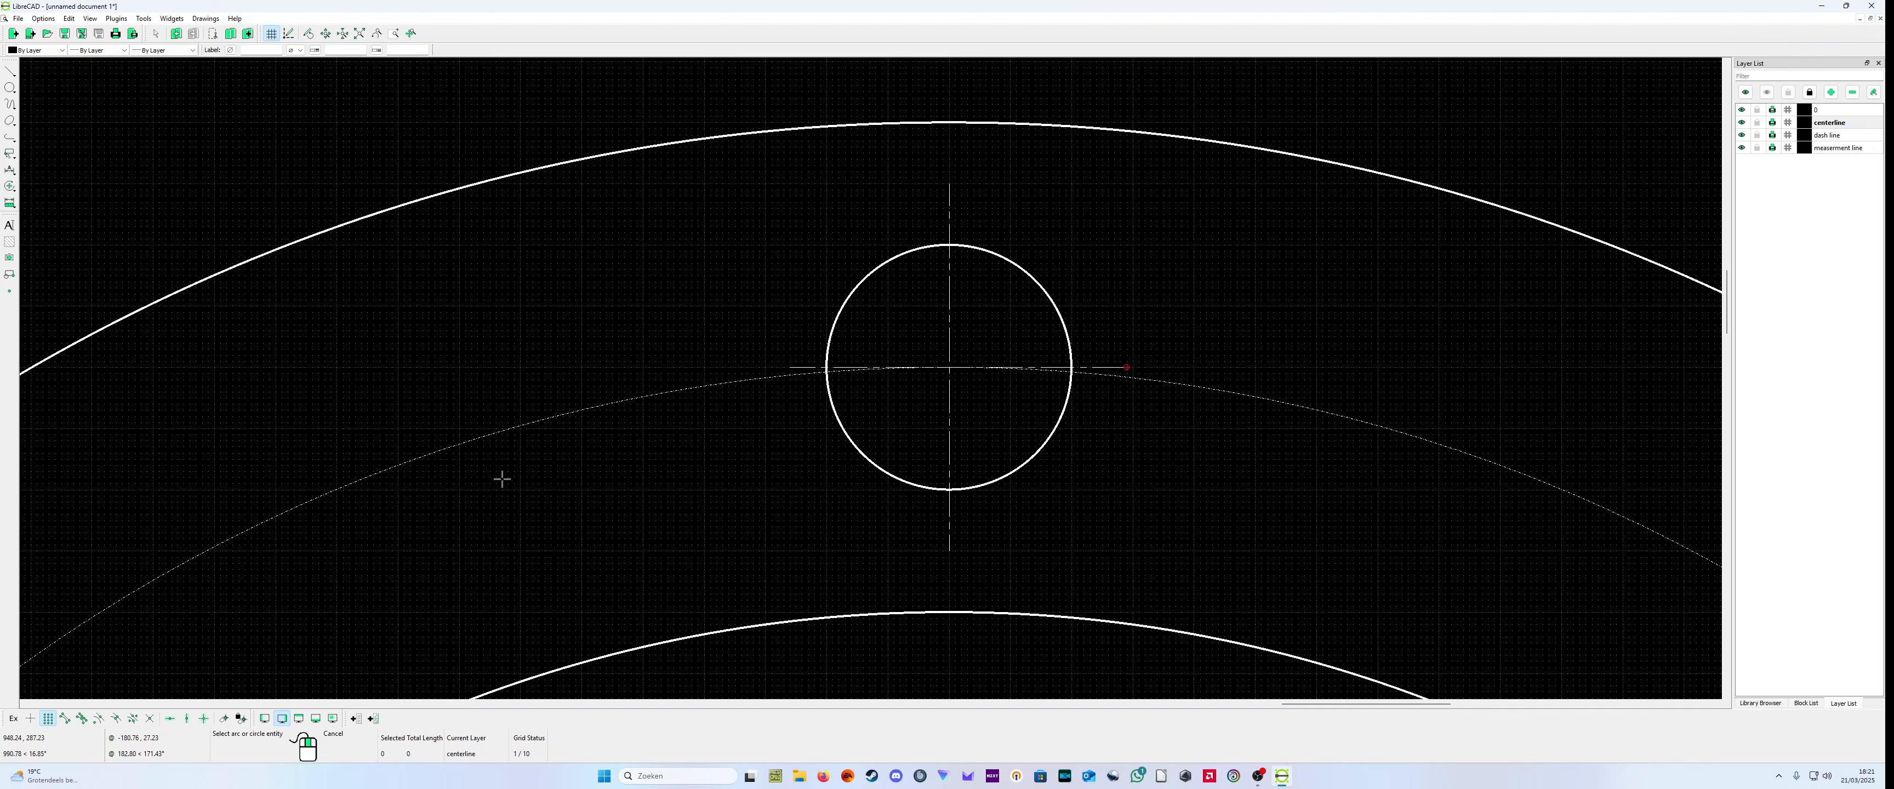
left_click(10, 171)
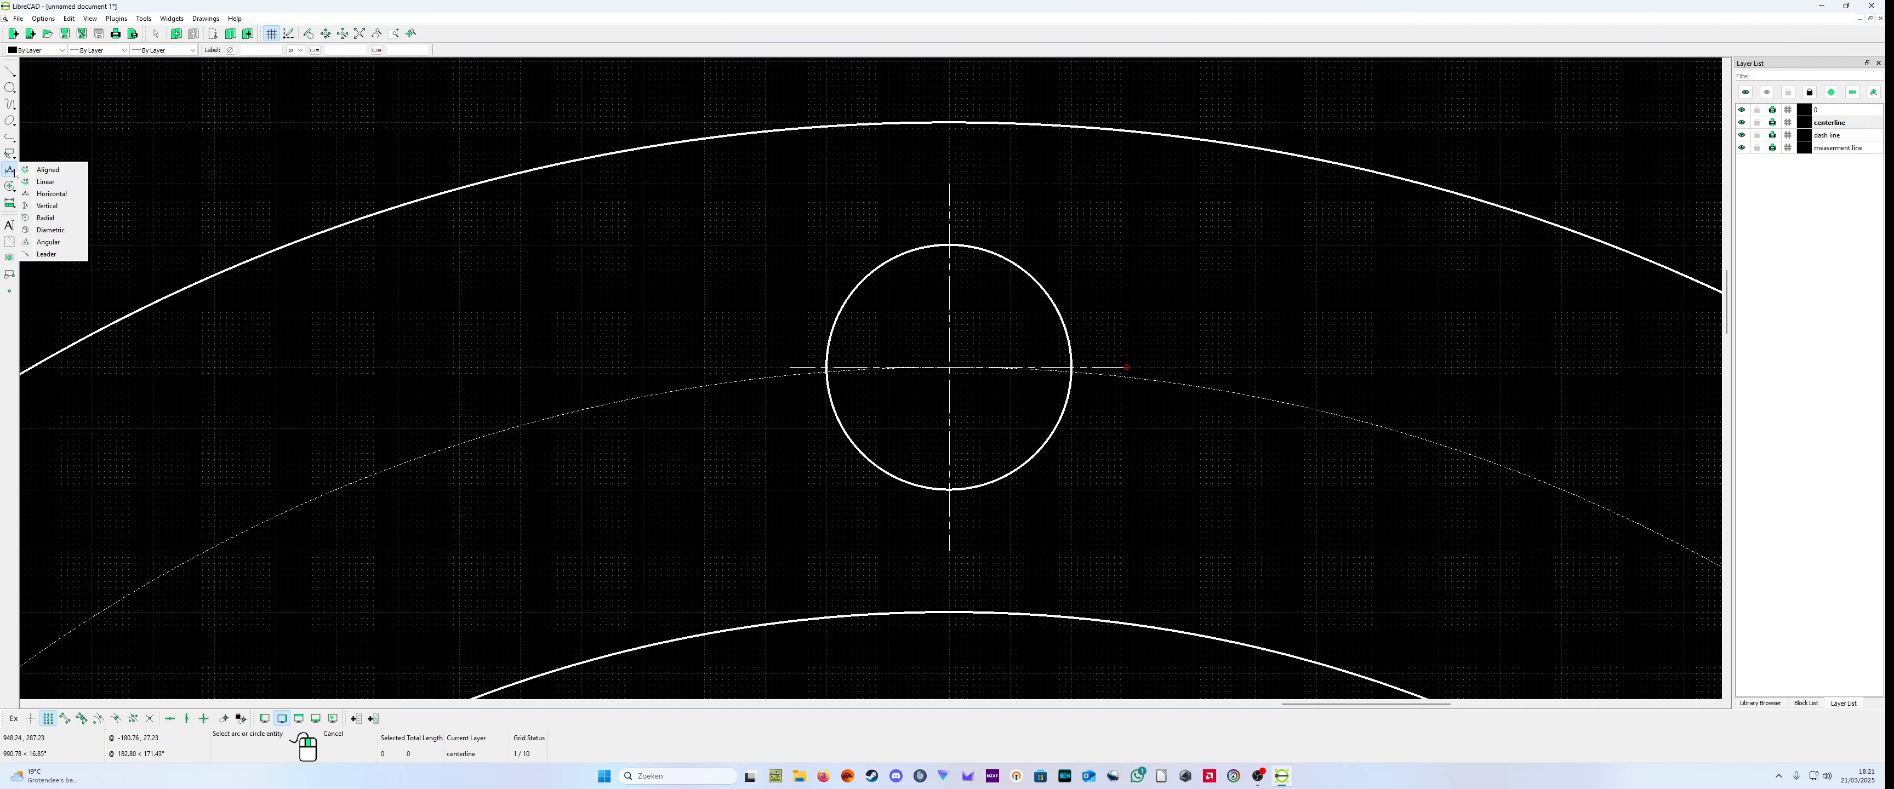
left_click(48, 169)
left_click(9, 174)
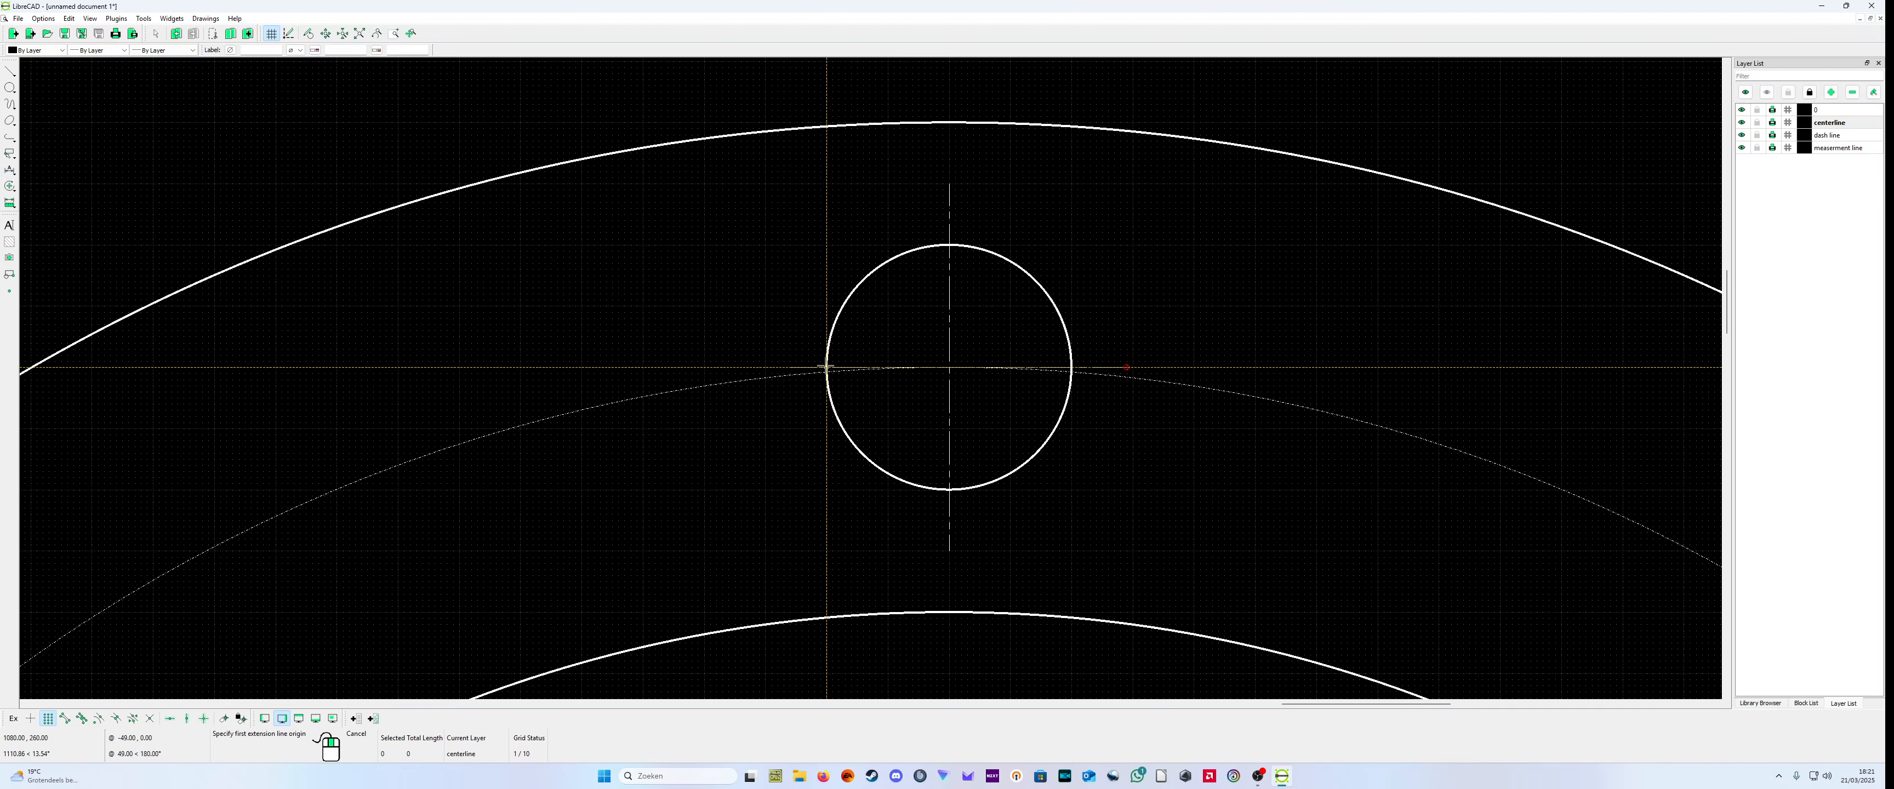
scroll(838, 371, "up", 4)
scroll(842, 371, "up", 1)
left_click(807, 301)
left_click(1475, 336)
scroll(1476, 336, "down", 3)
scroll(1087, 173, "down", 3)
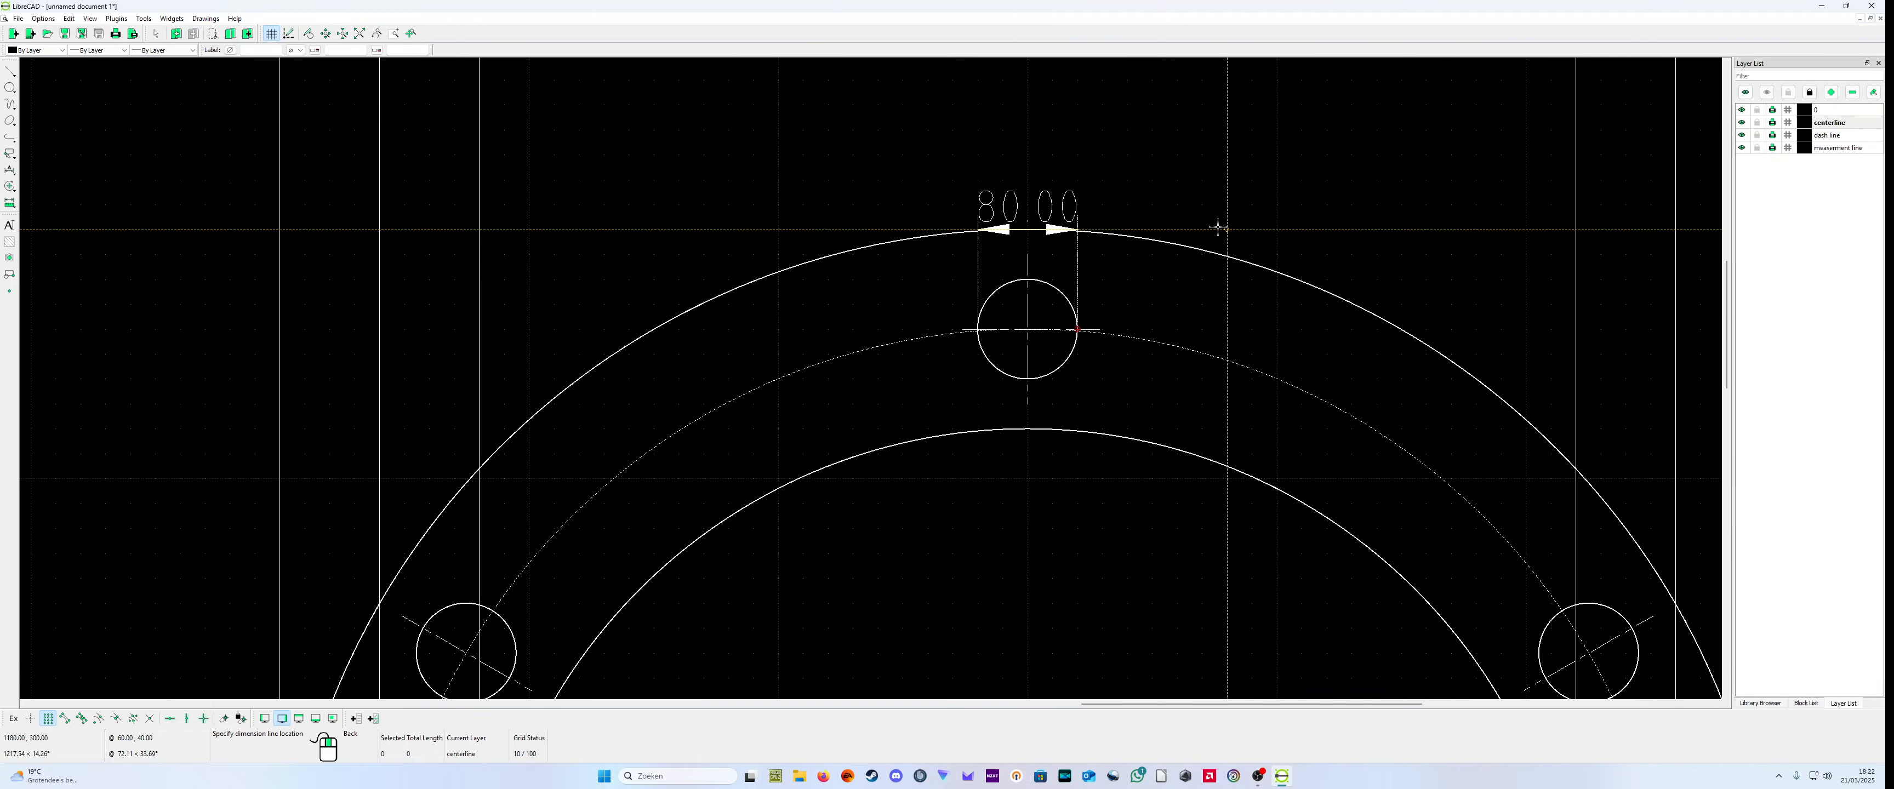
left_click(1087, 160)
right_click(1087, 160)
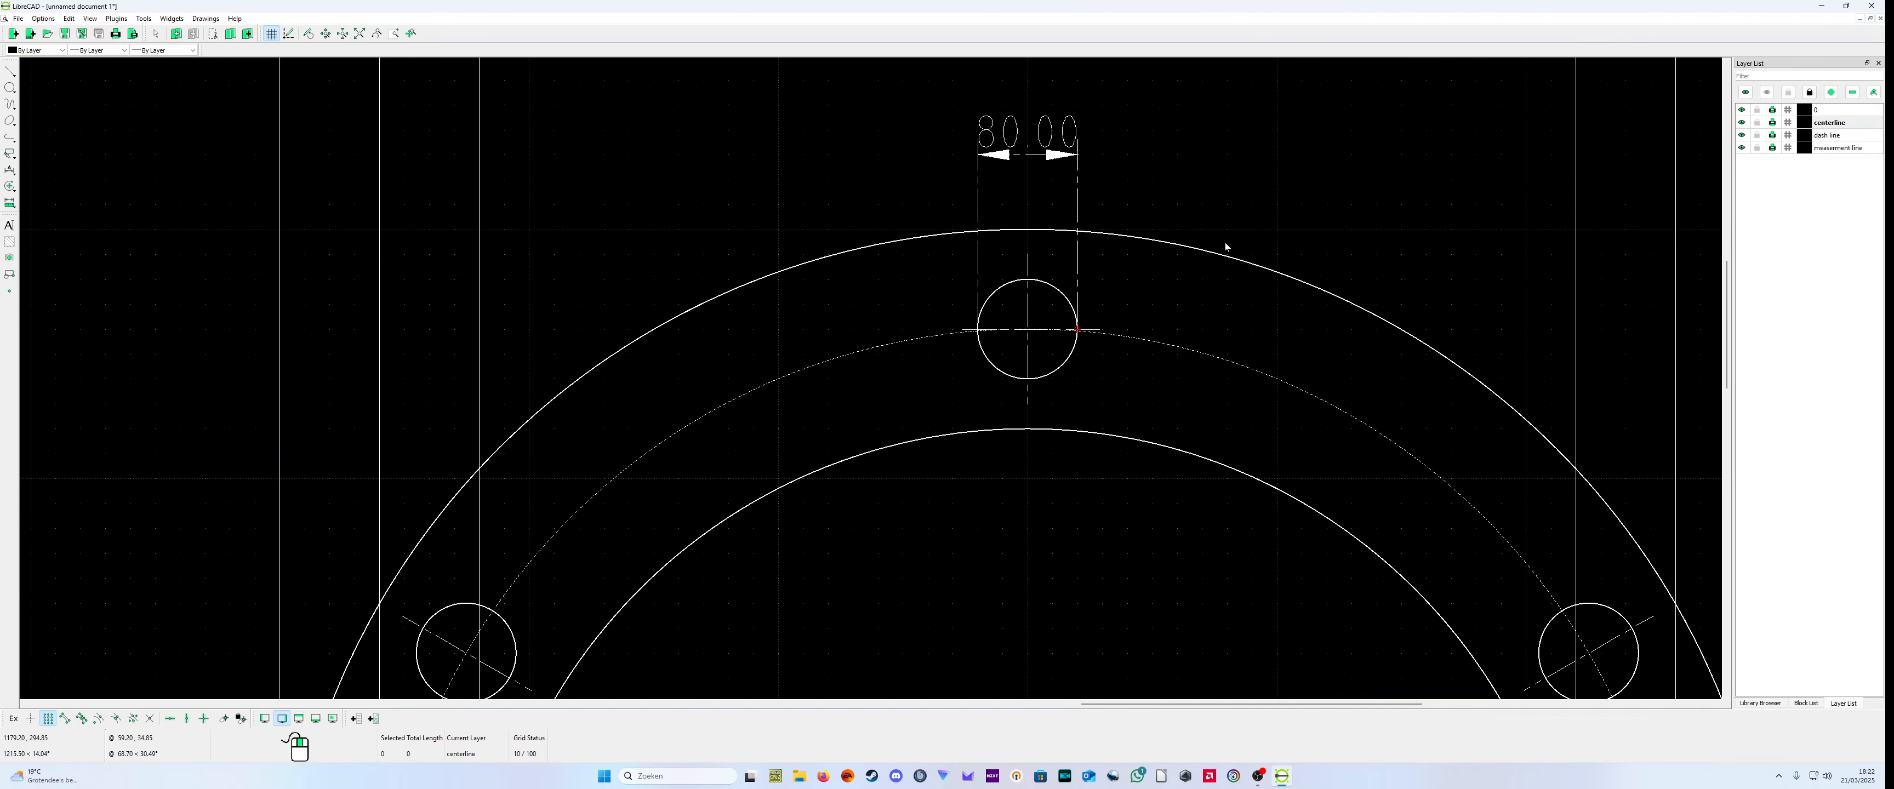
Step: Make the measurement line layer current and assign the top bolt hole's width dimension to it
left_click(1848, 147)
right_click(1302, 182)
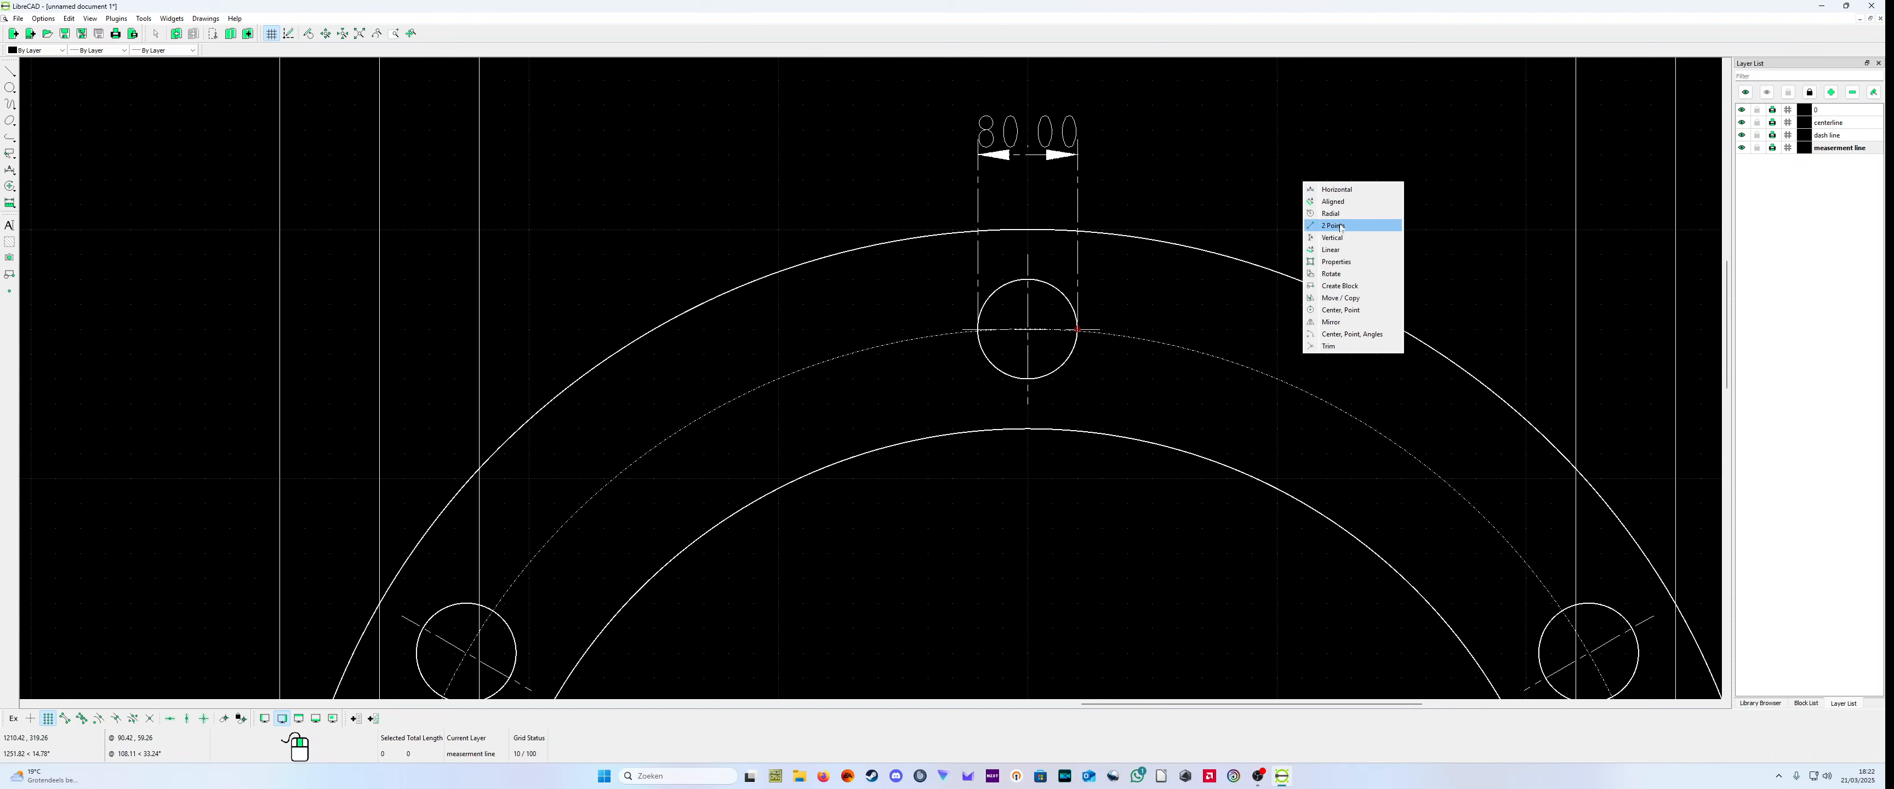
left_click(1343, 264)
left_click(1055, 154)
left_click(910, 340)
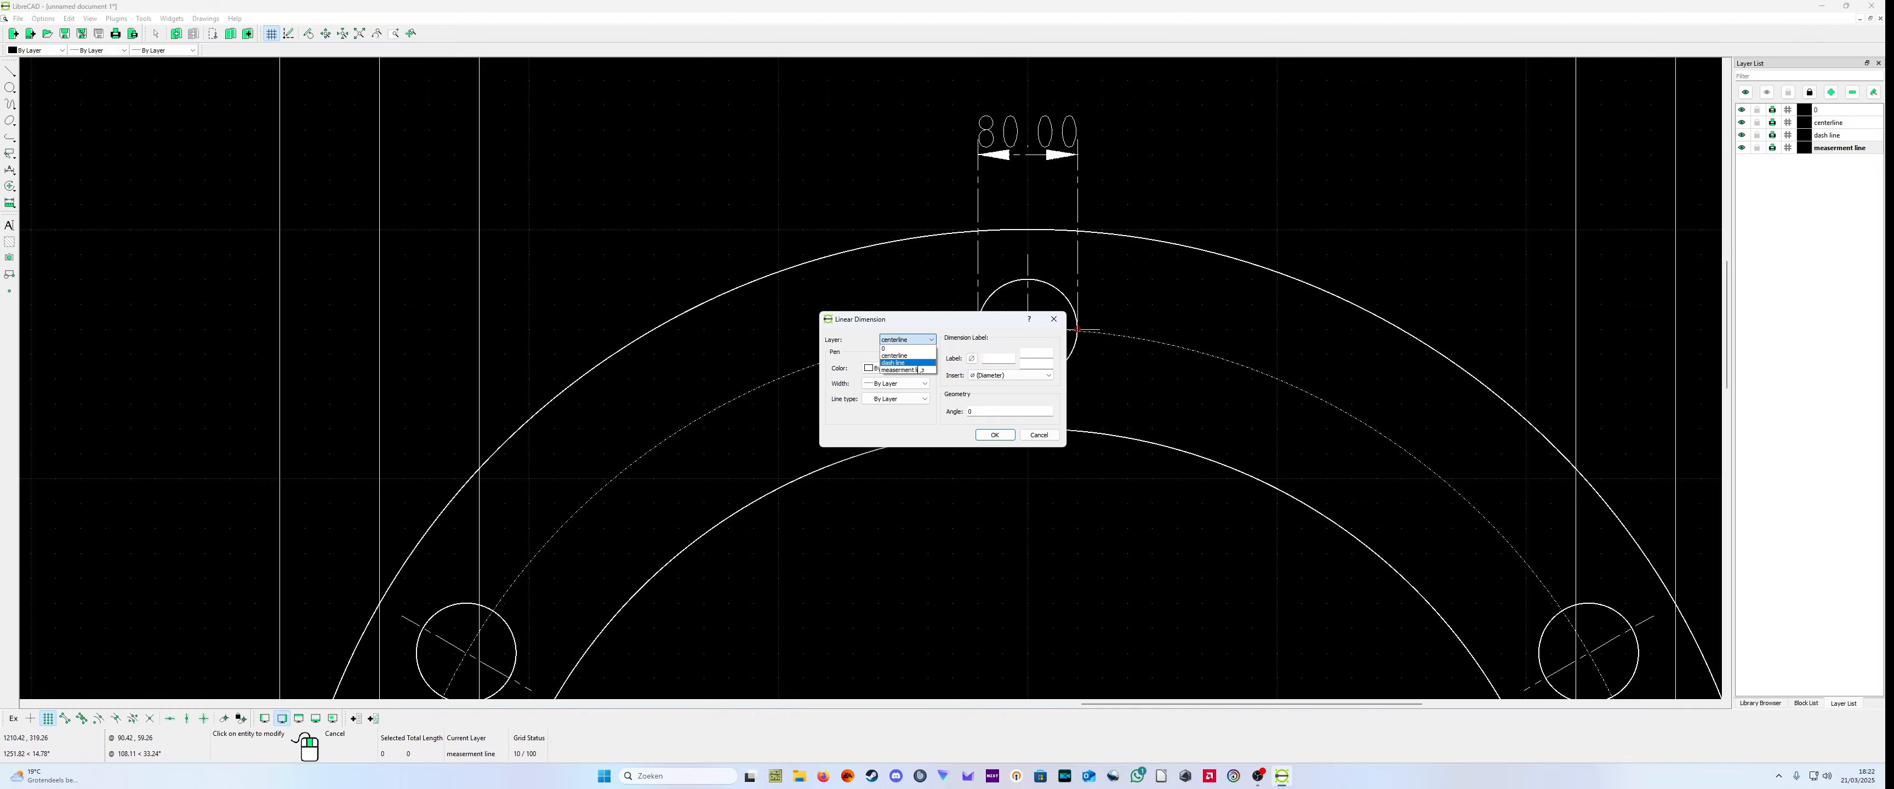
left_click(919, 369)
left_click(994, 435)
Step: Examine the top bolt hole's dimension and the other bolt holes and dimensions of the large flange's end view
scroll(972, 351, "up", 1)
scroll(977, 345, "down", 3)
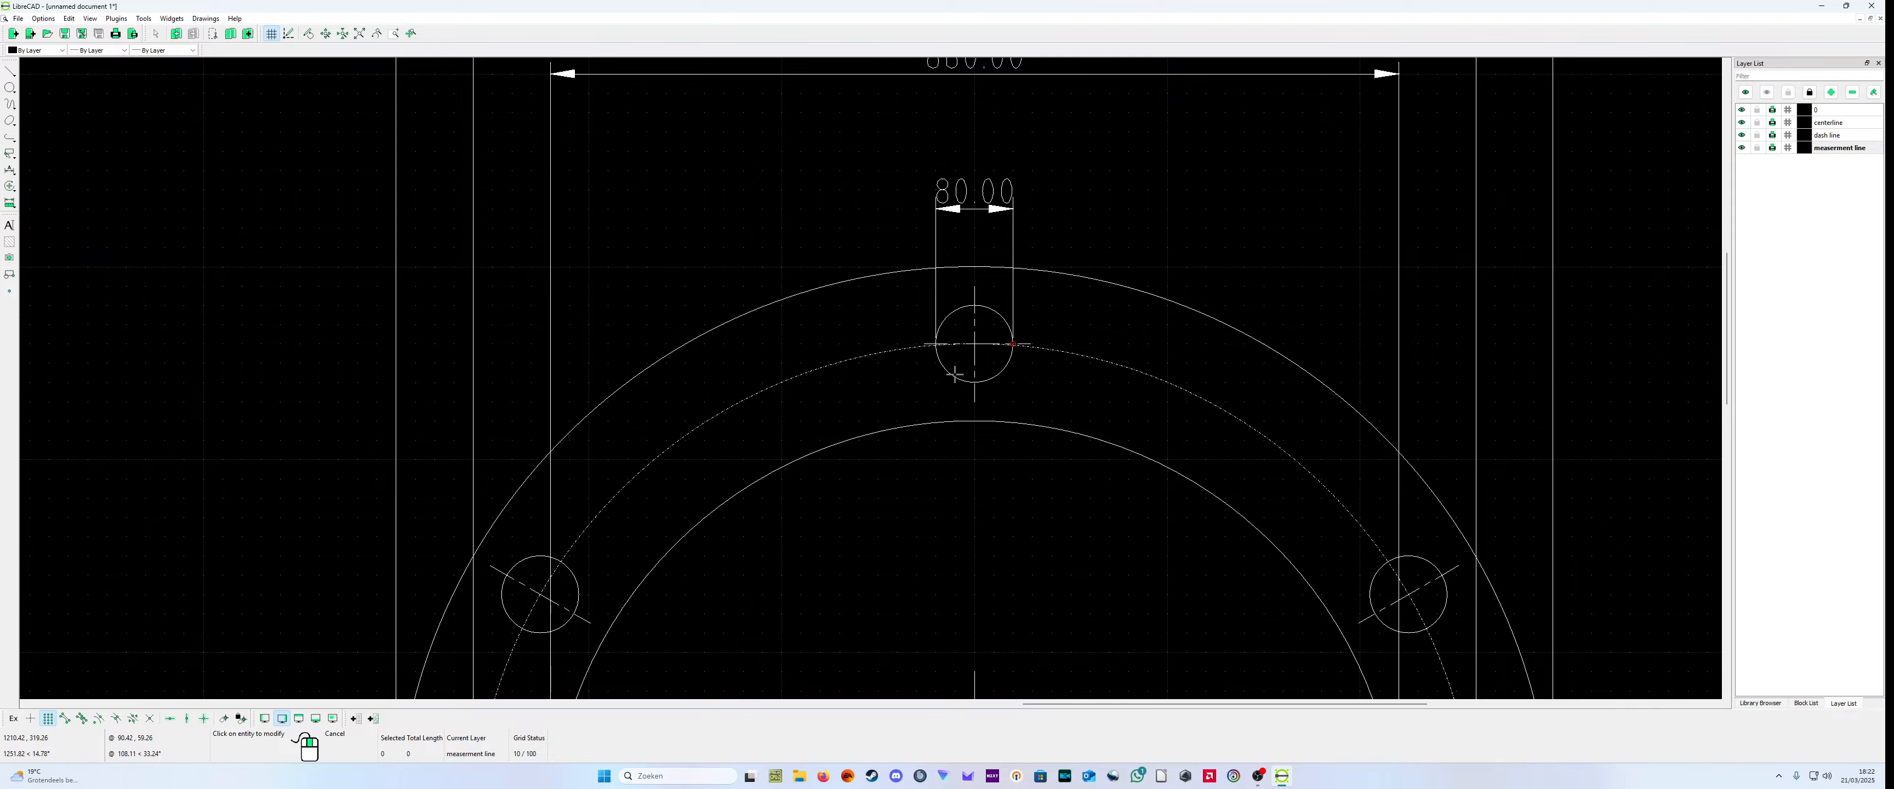
scroll(949, 376, "up", 3)
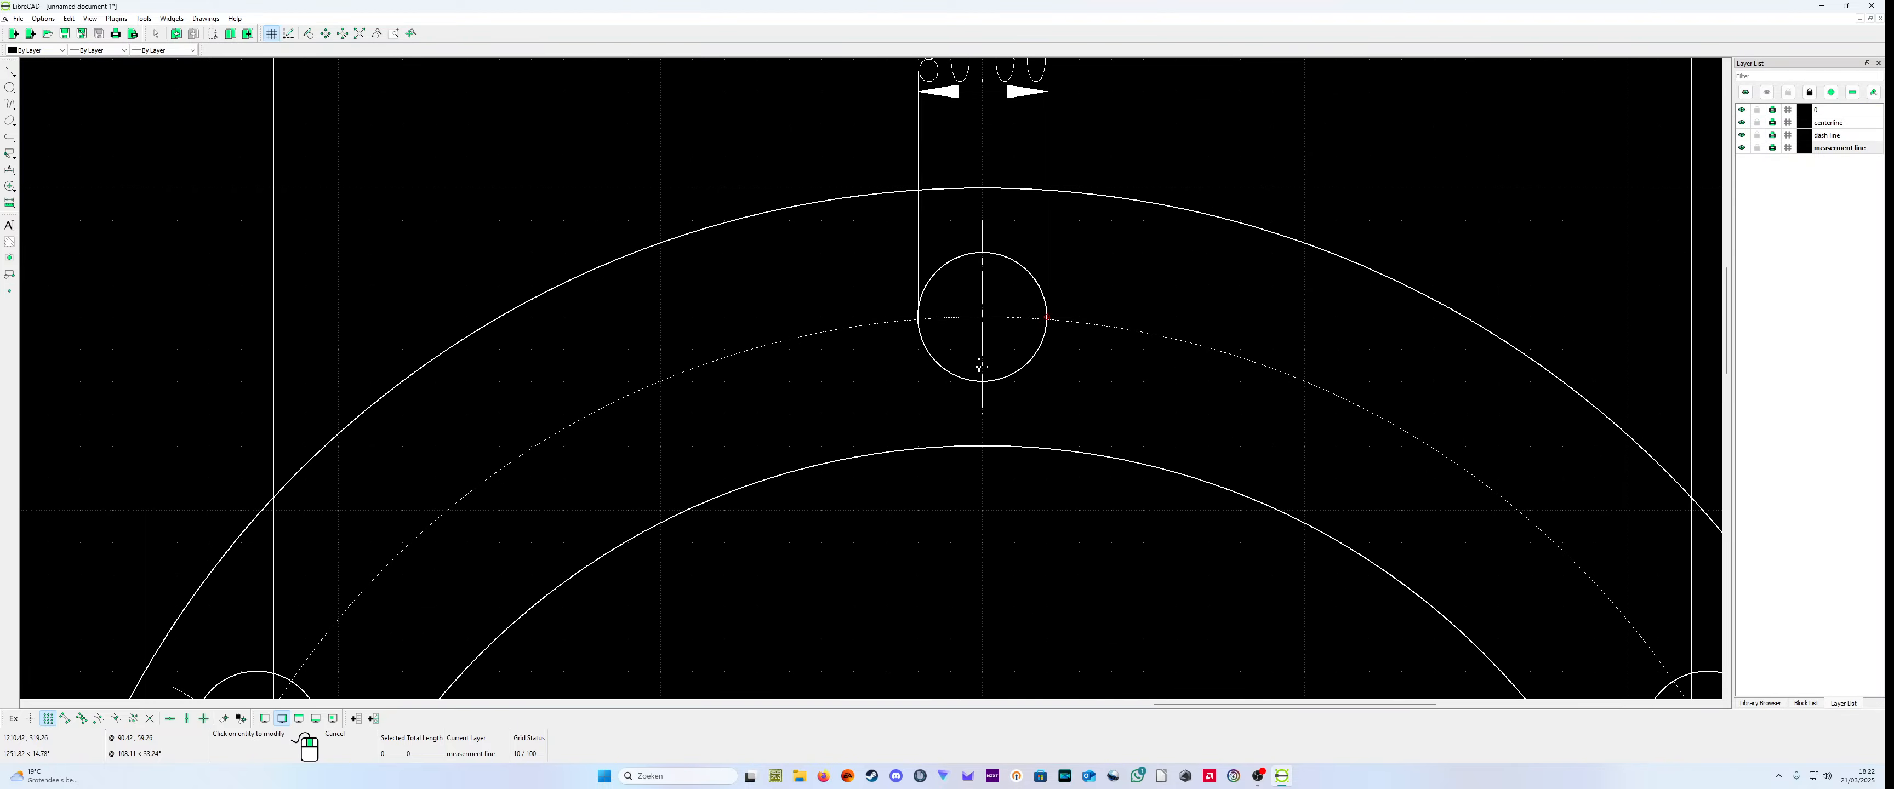
scroll(698, 359, "down", 6)
scroll(1115, 644, "up", 2)
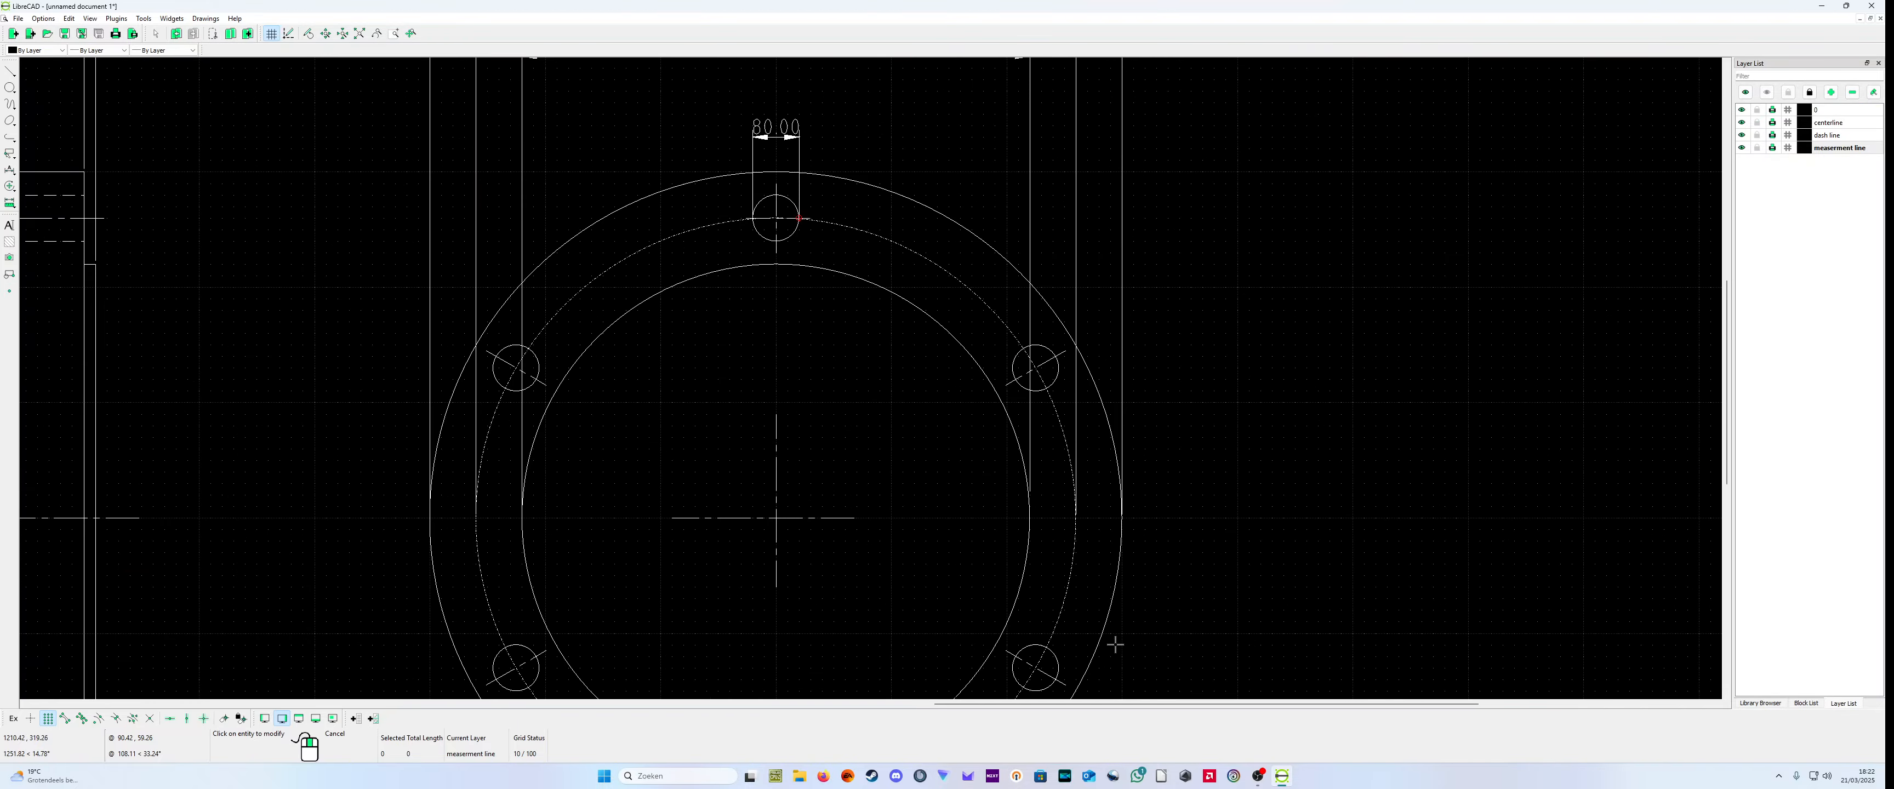
scroll(1006, 691, "down", 3)
scroll(994, 559, "up", 3)
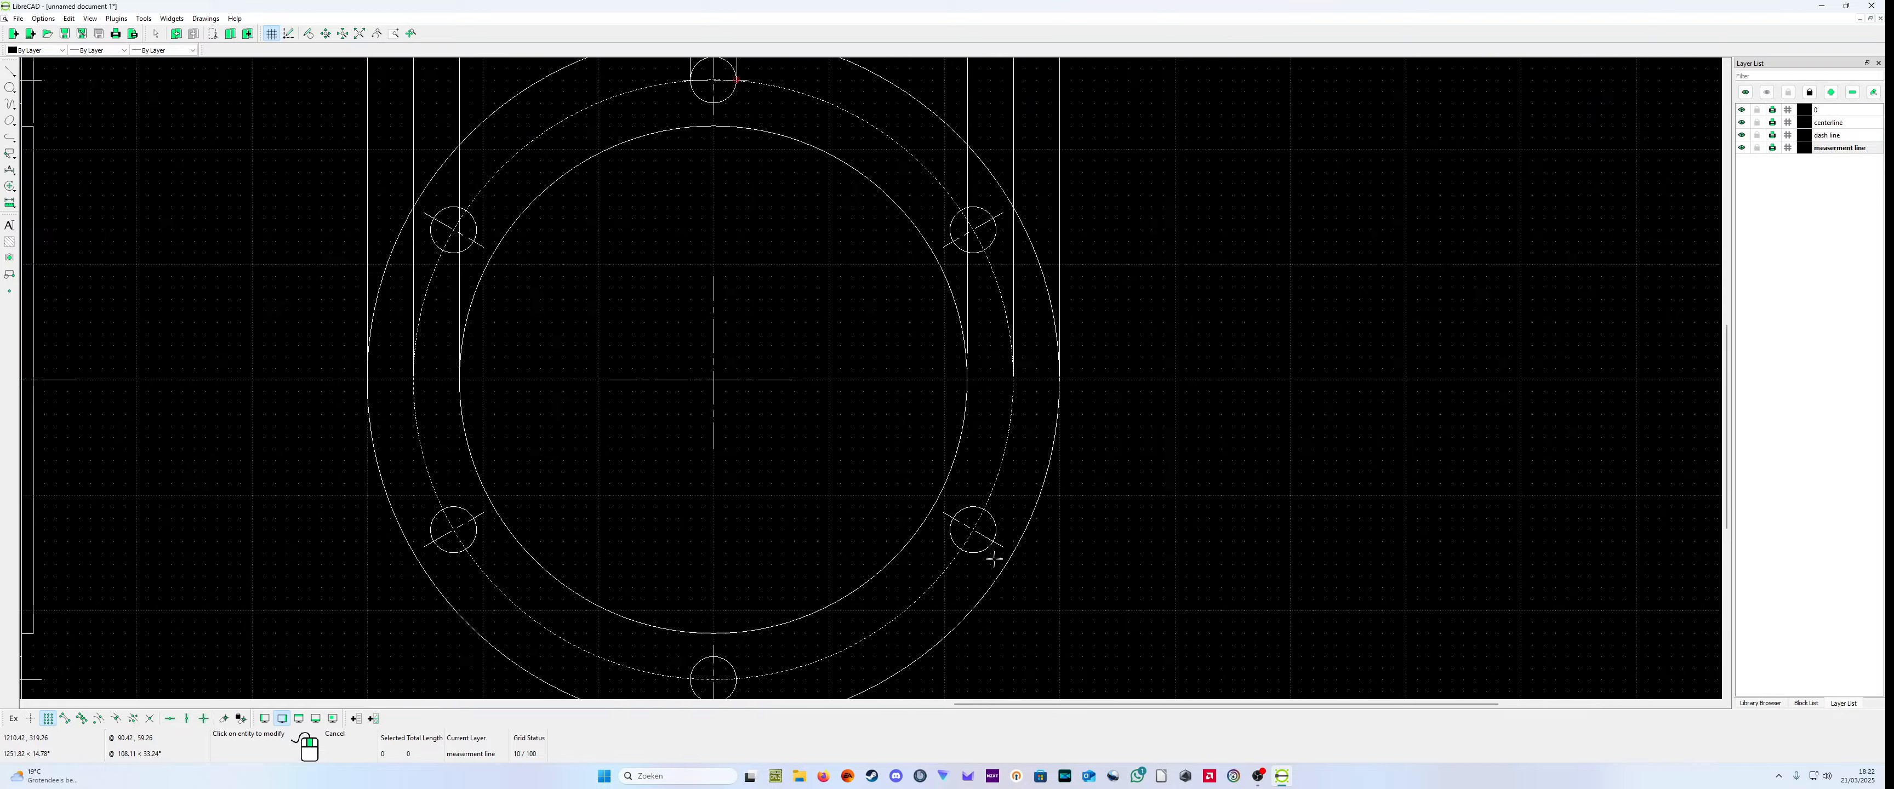
scroll(994, 559, "up", 2)
scroll(846, 514, "down", 6)
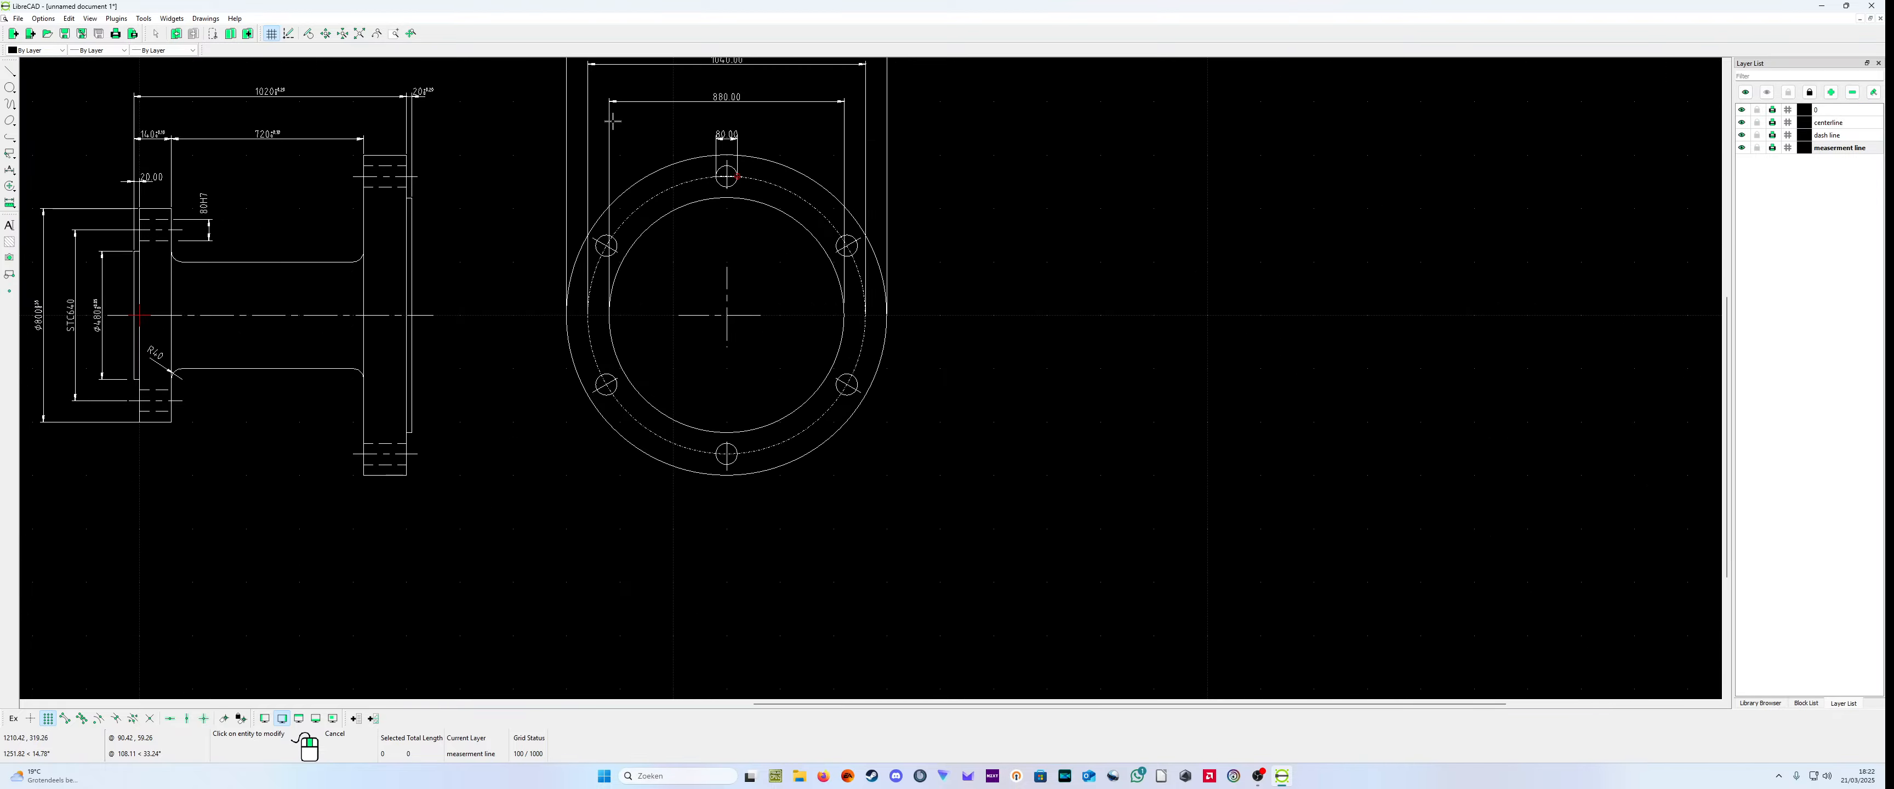
scroll(661, 124, "up", 5)
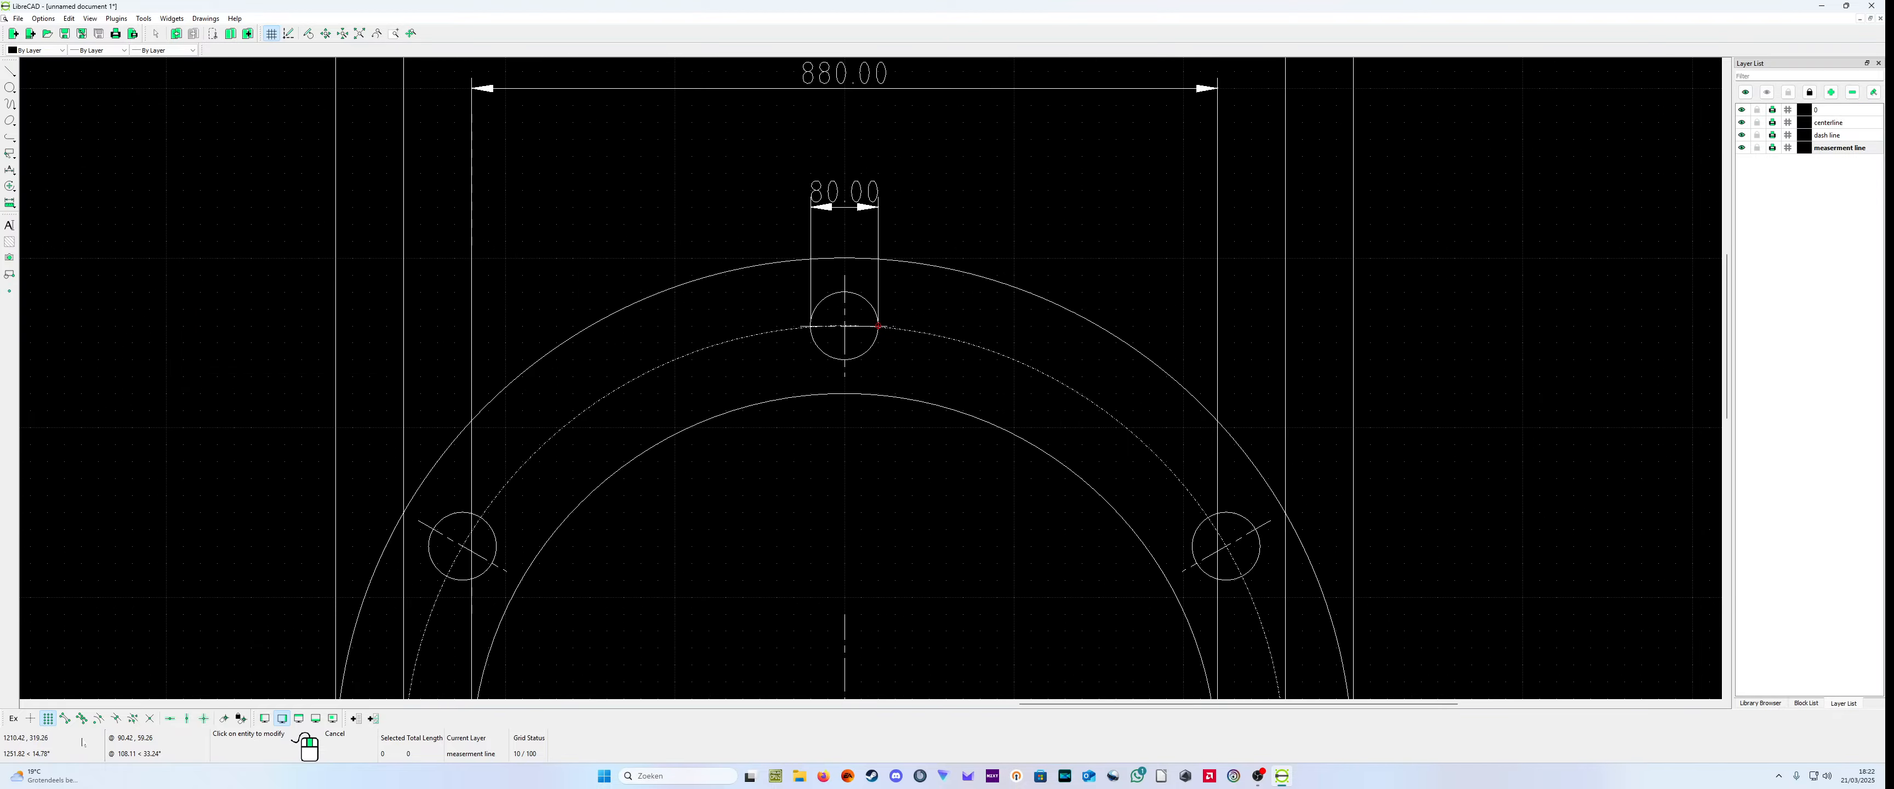
Step: Try an intersection-snapped horizontal dimension between the bolt circle's crossings with the top bolt hole, placed inside the flange's inner circle
left_click(48, 719)
left_click(9, 170)
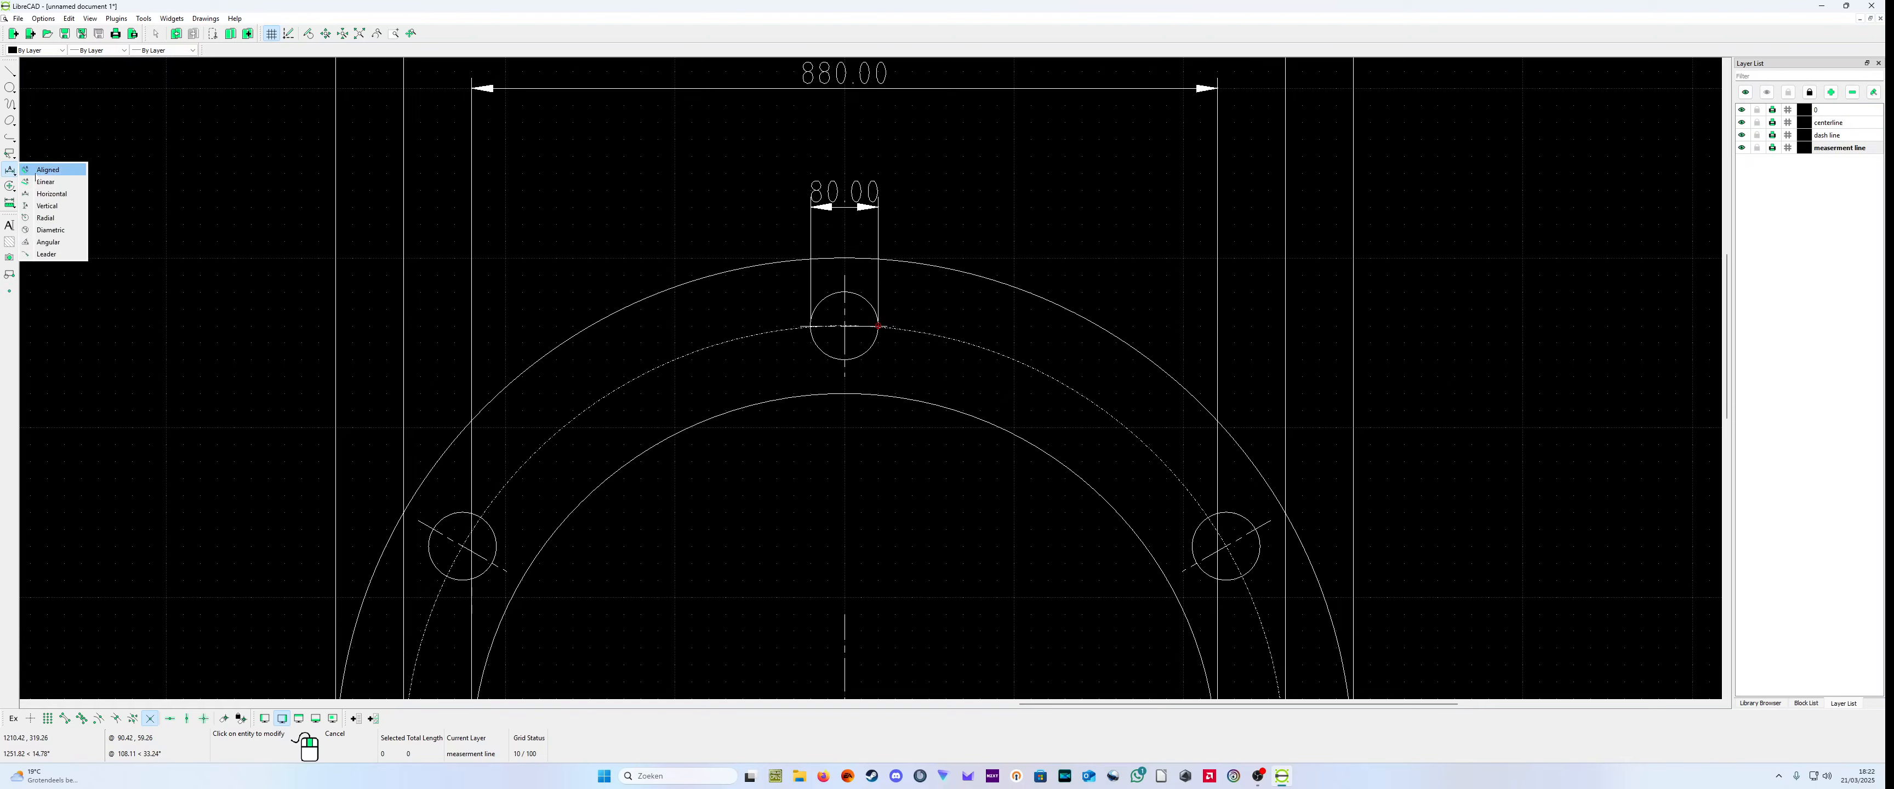
left_click(47, 206)
scroll(853, 287, "up", 5)
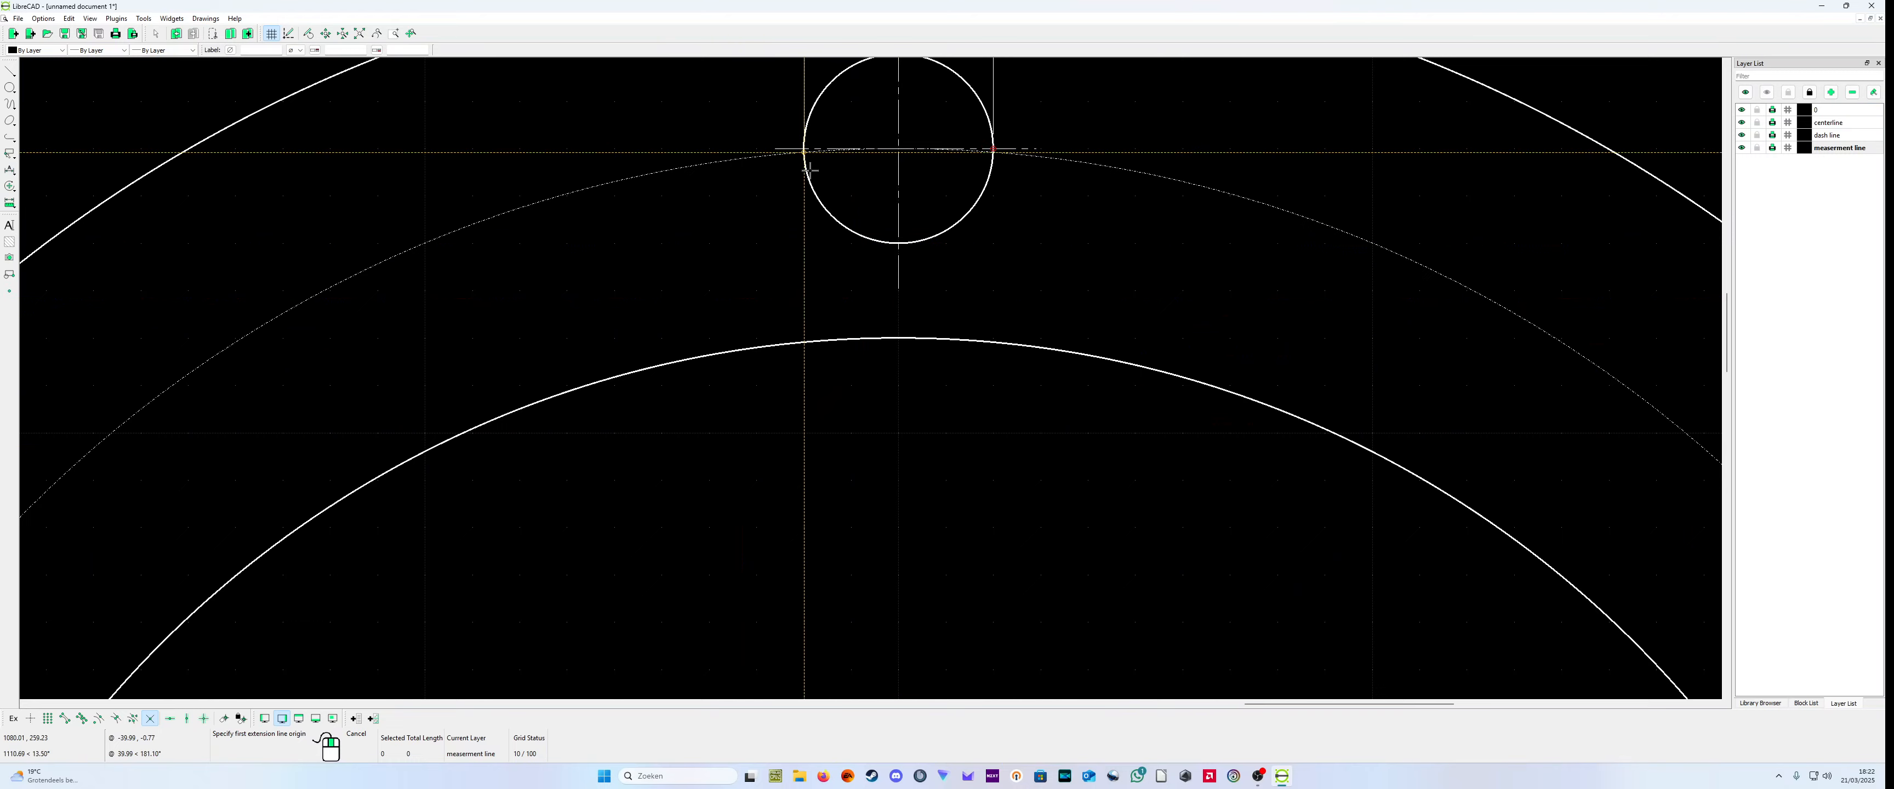
left_click(807, 168)
left_click(994, 175)
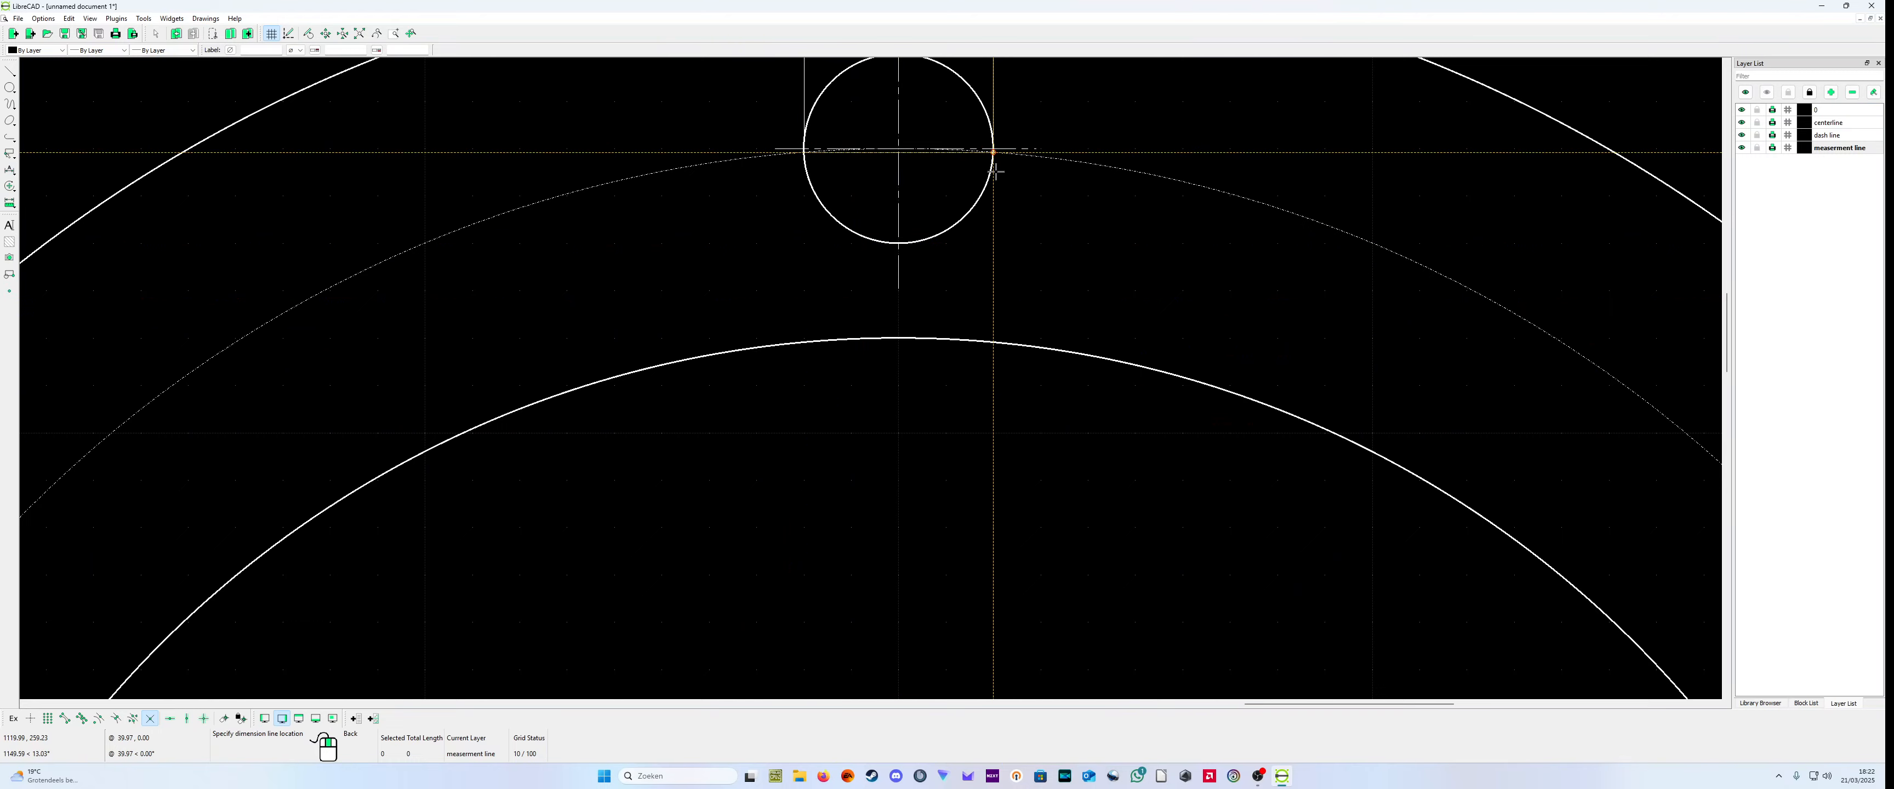
left_click(966, 591)
scroll(1103, 603, "down", 2)
scroll(1101, 626, "down", 3)
right_click(1070, 601)
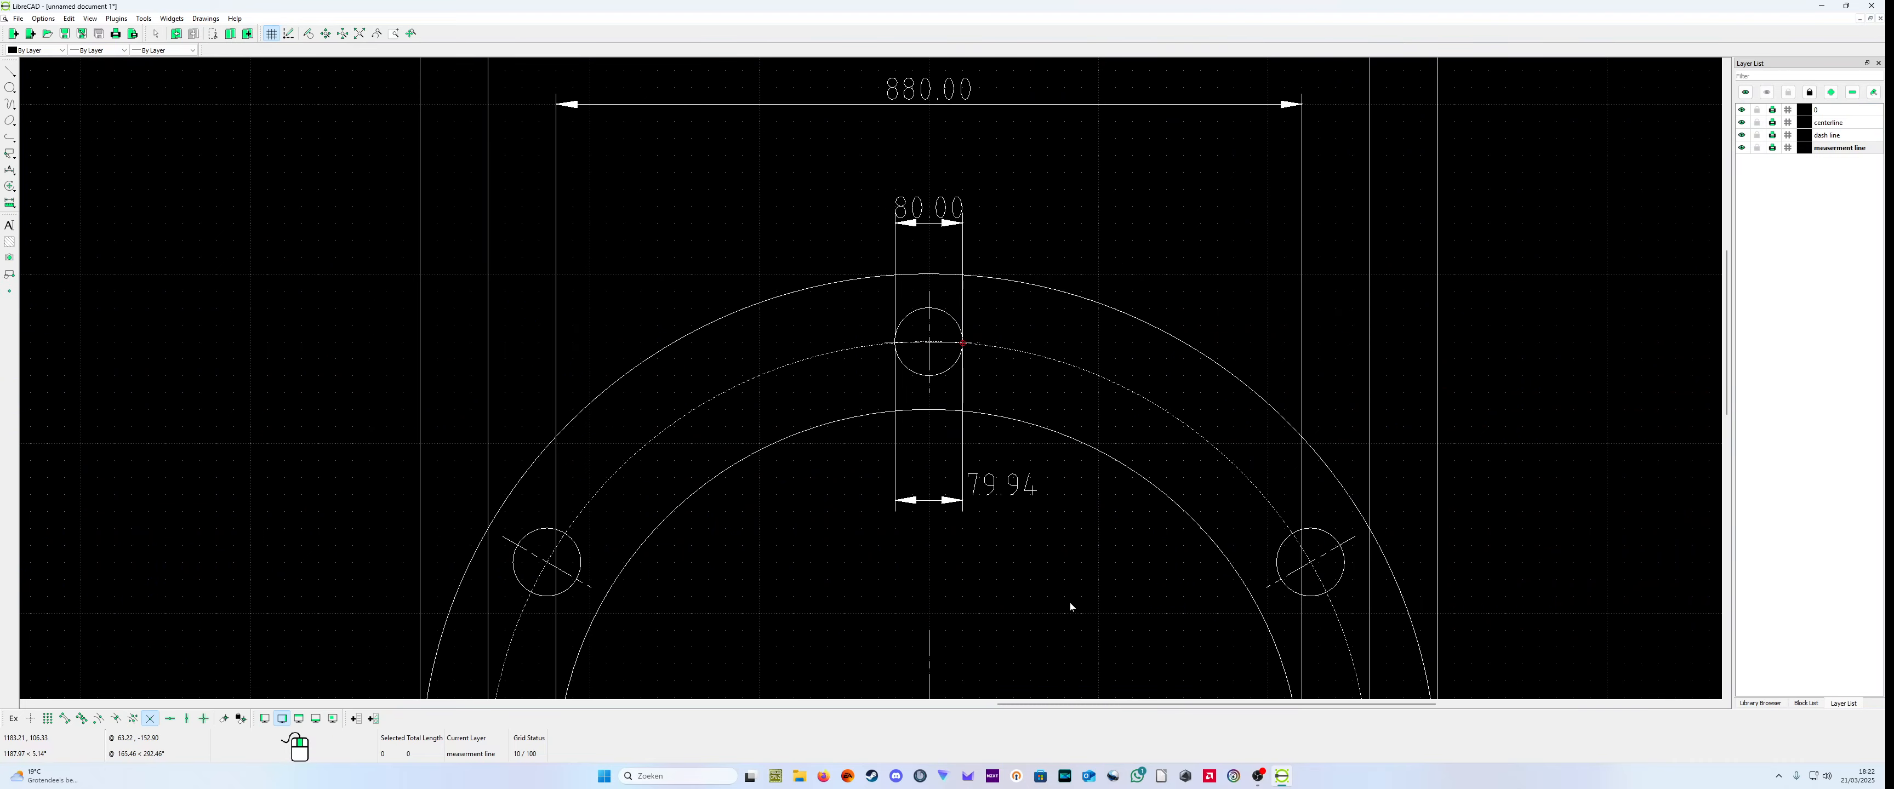
Step: Compare the top bolt hole's two dimensions at the hole edge, and delete the one inside the flange's inner circle
scroll(1063, 580, "up", 3)
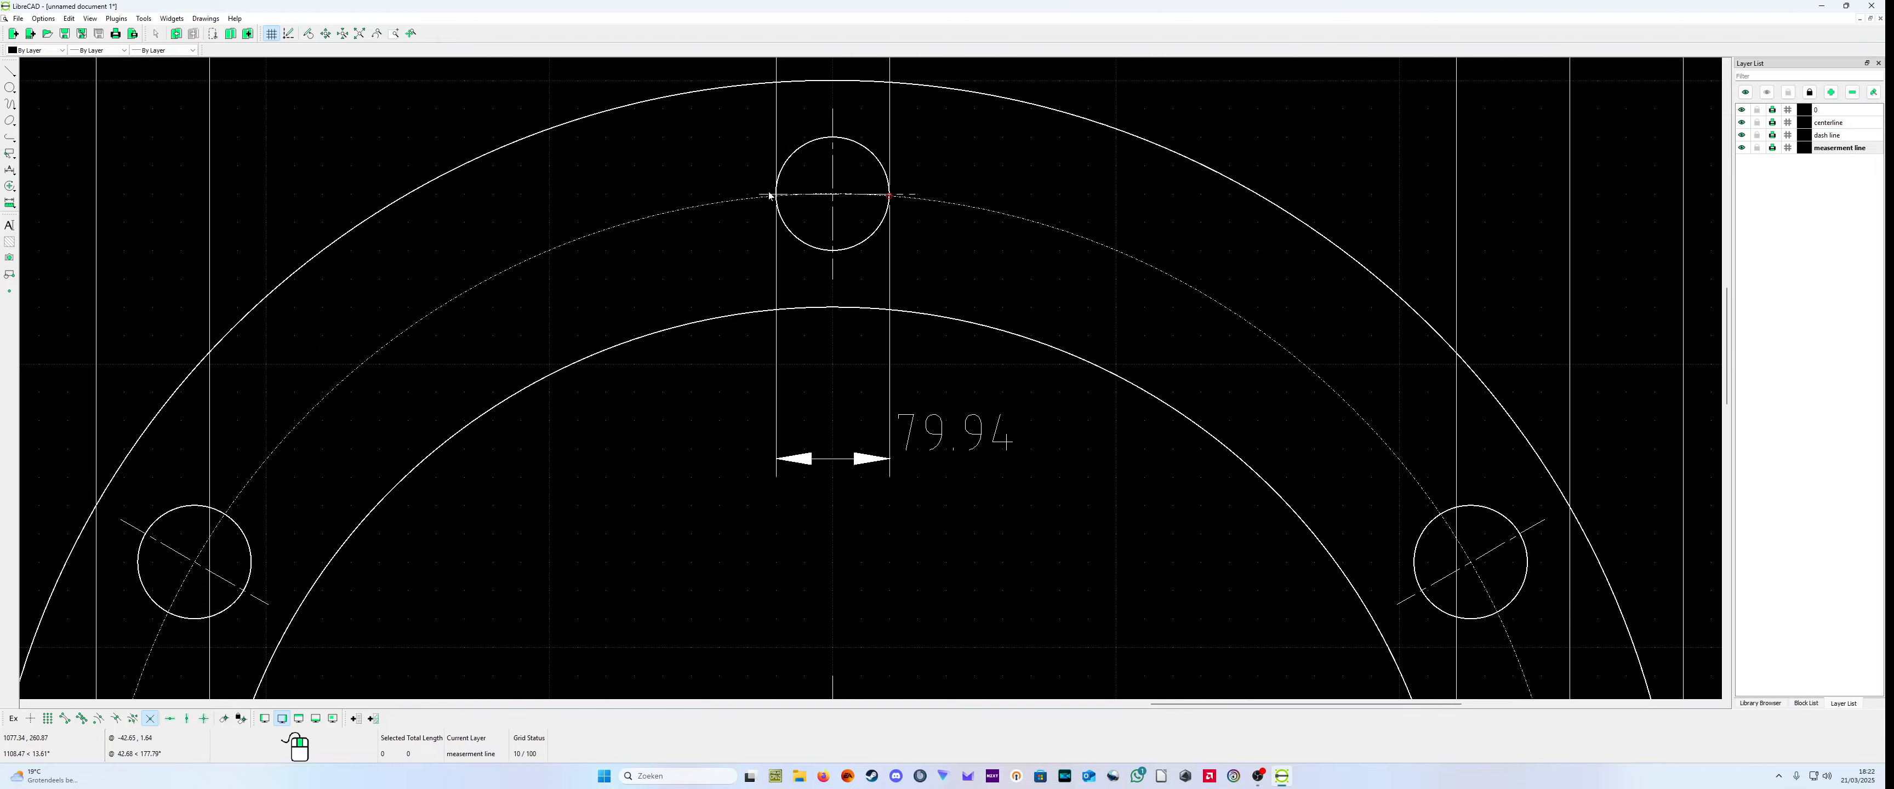
scroll(770, 195, "up", 6)
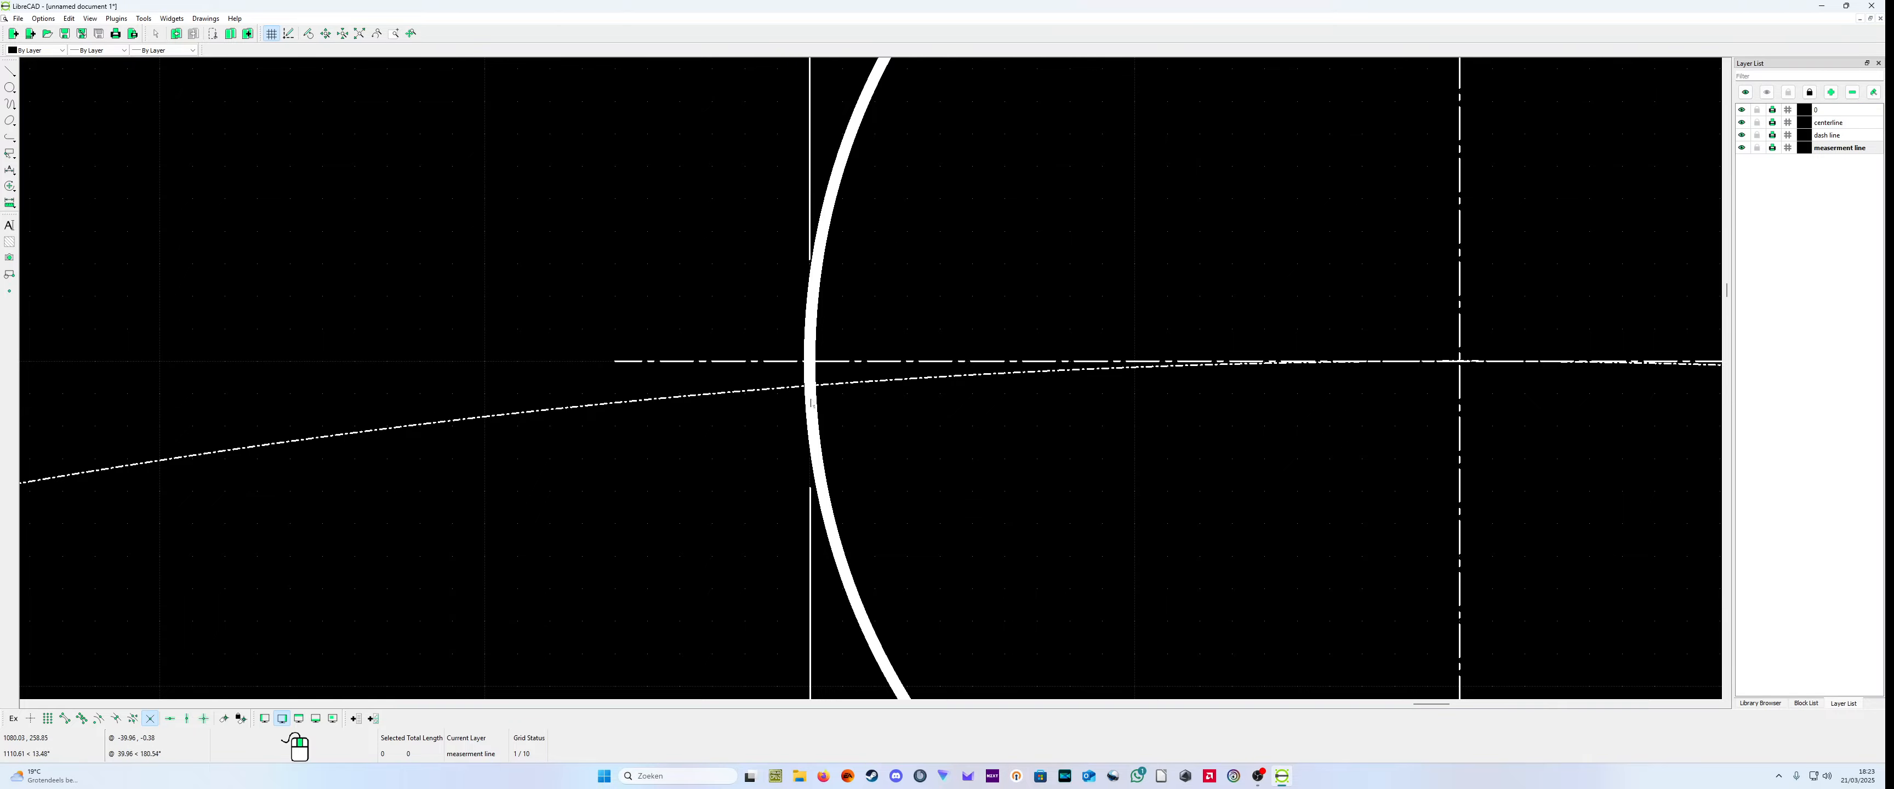
scroll(811, 403, "down", 6)
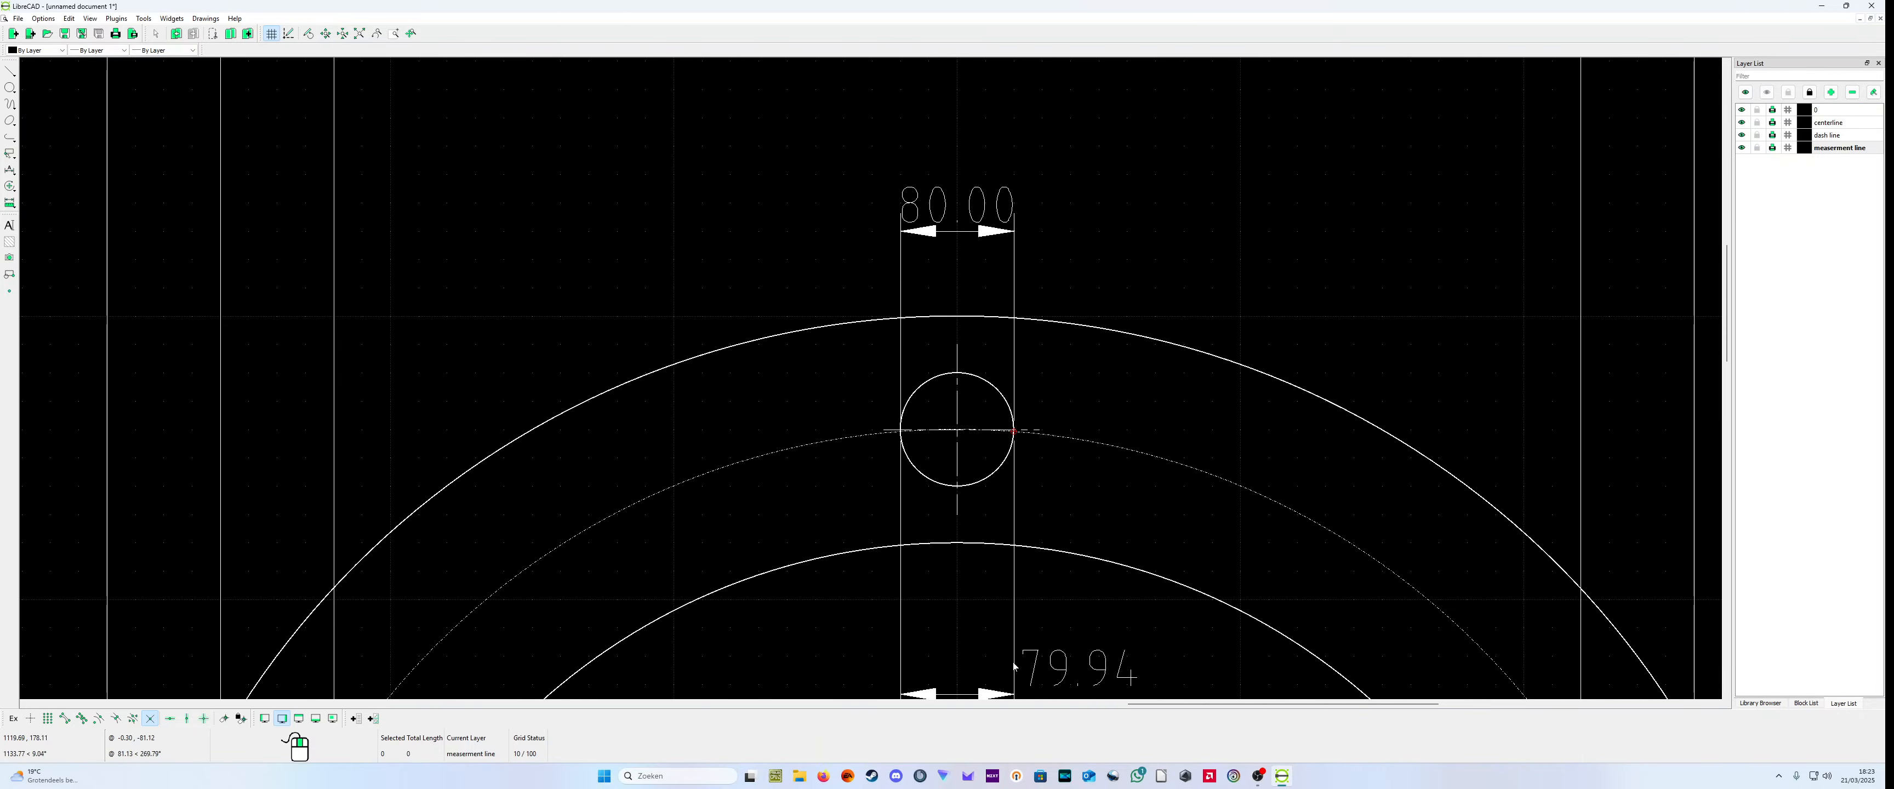
scroll(1013, 667, "down", 5)
scroll(1019, 658, "up", 5)
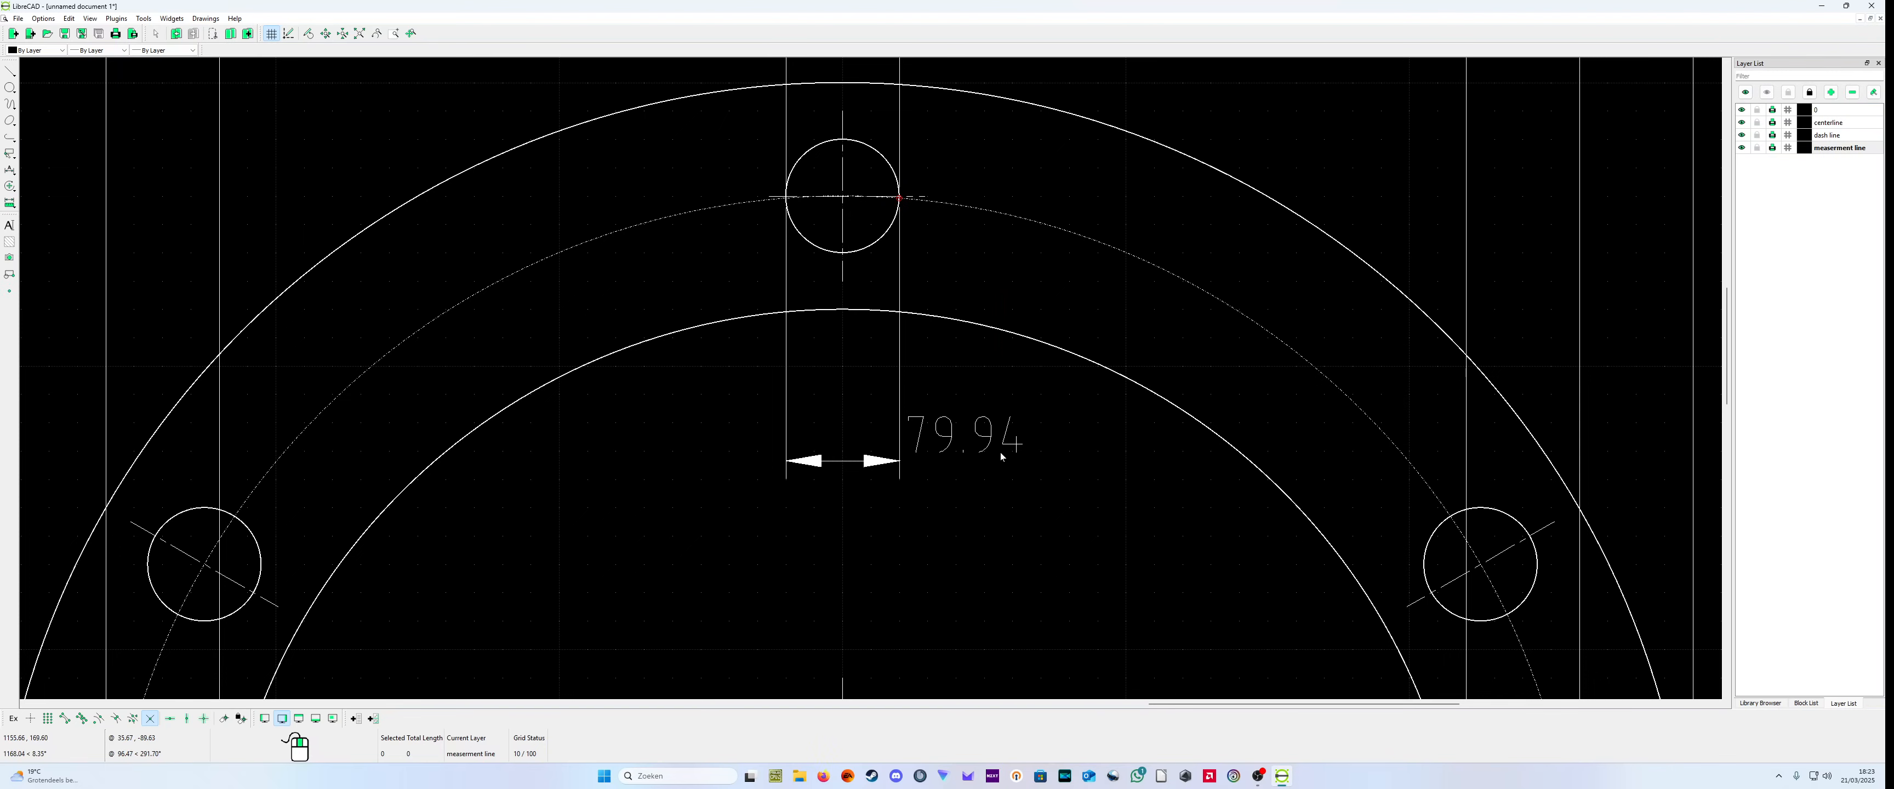
scroll(1000, 452, "down", 2)
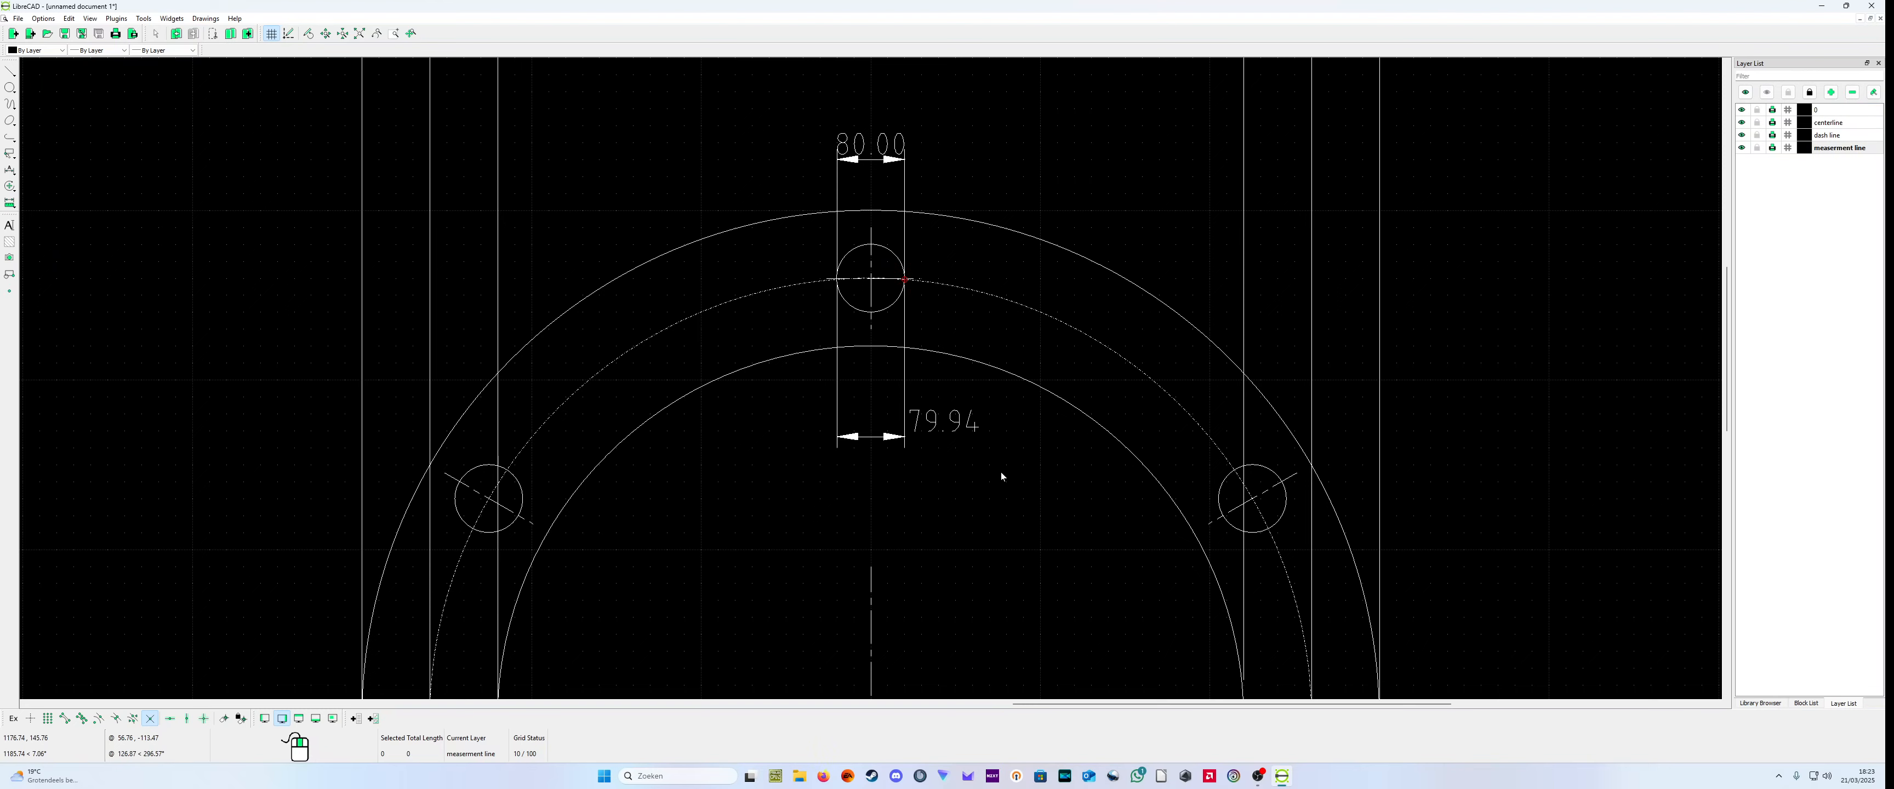
left_click(904, 441)
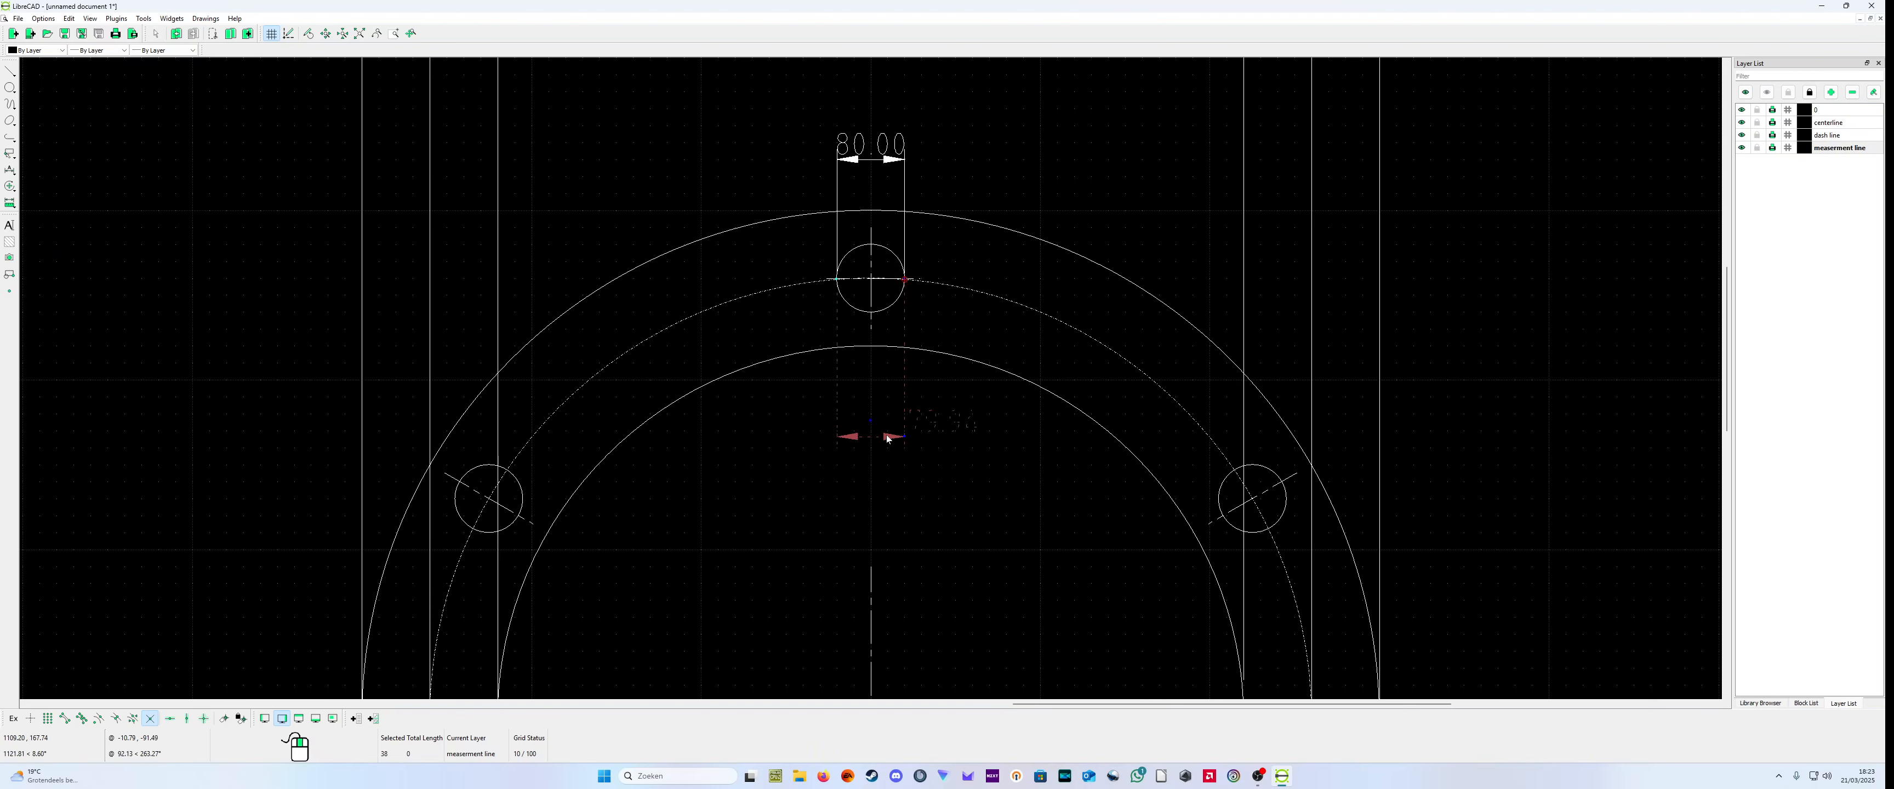
key("Delete")
Step: Delete the horizontal centerline through the top bolt hole of the large flange's end view
scroll(885, 374, "up", 2)
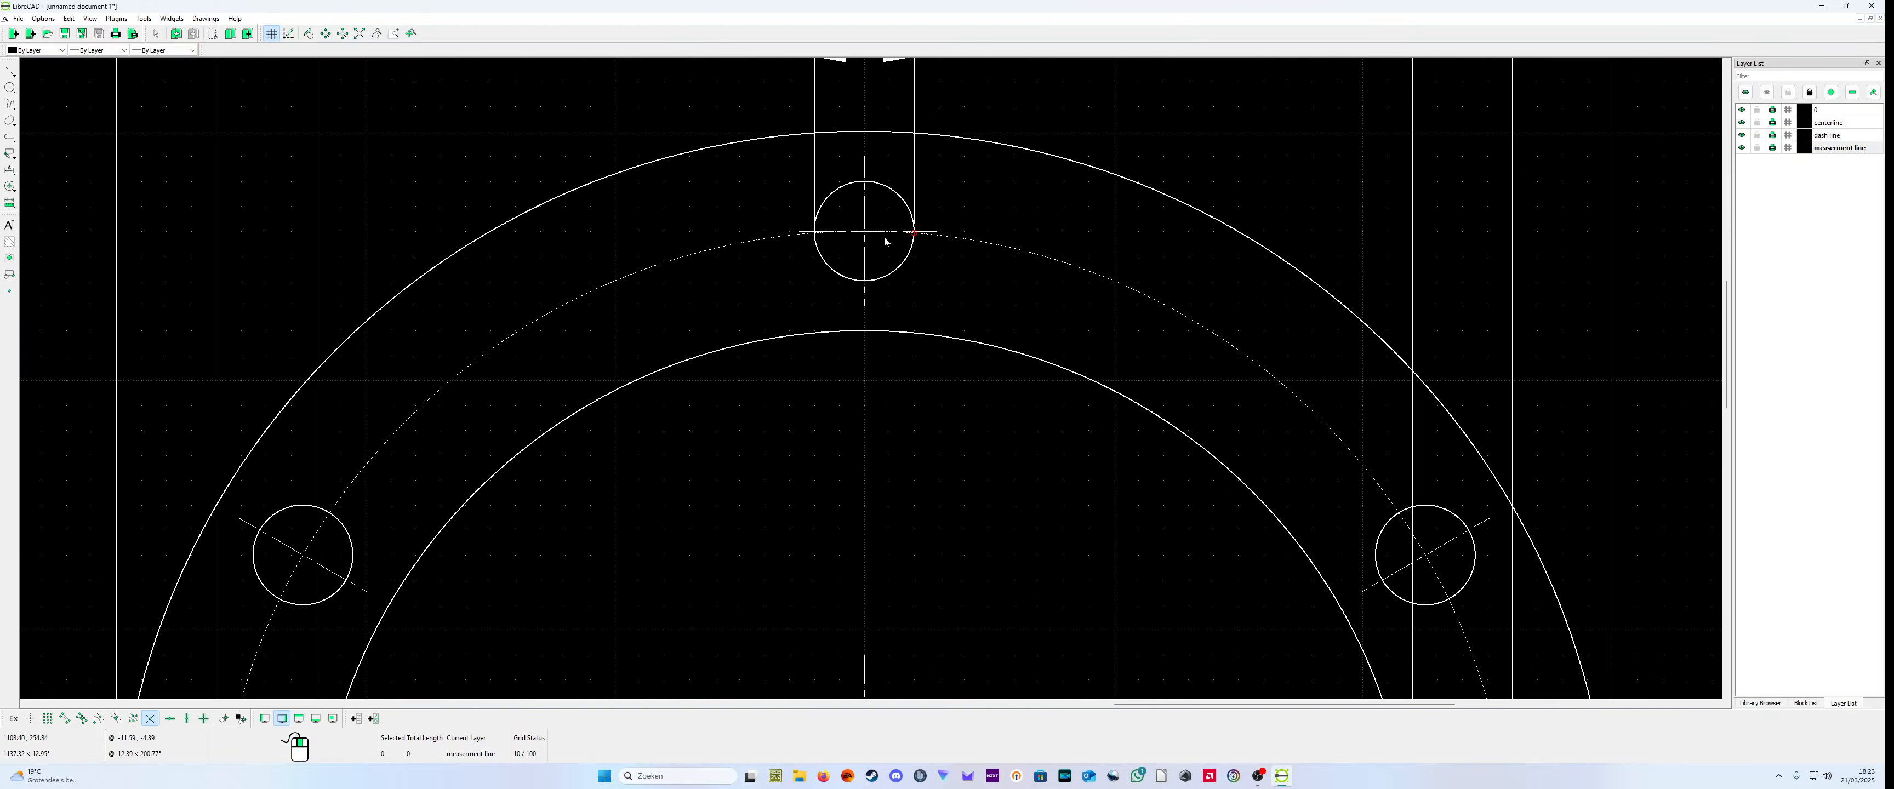
scroll(886, 242, "up", 4)
left_click(740, 269)
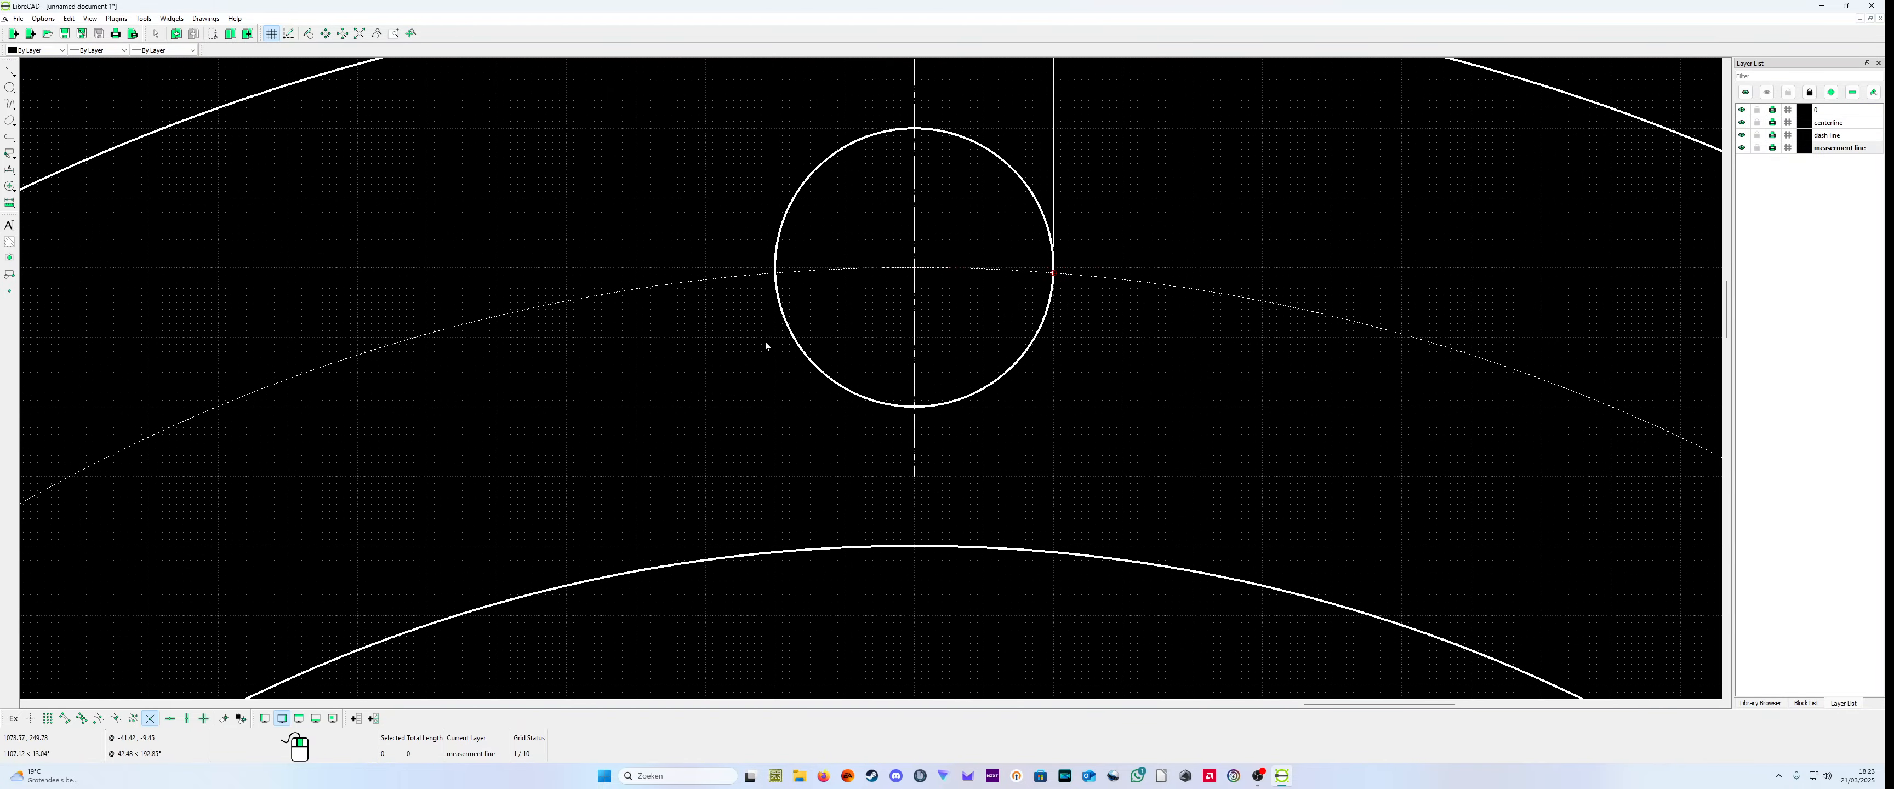
Step: Set the label of the top bolt hole's width dimension to 80H7
scroll(765, 345, "down", 7)
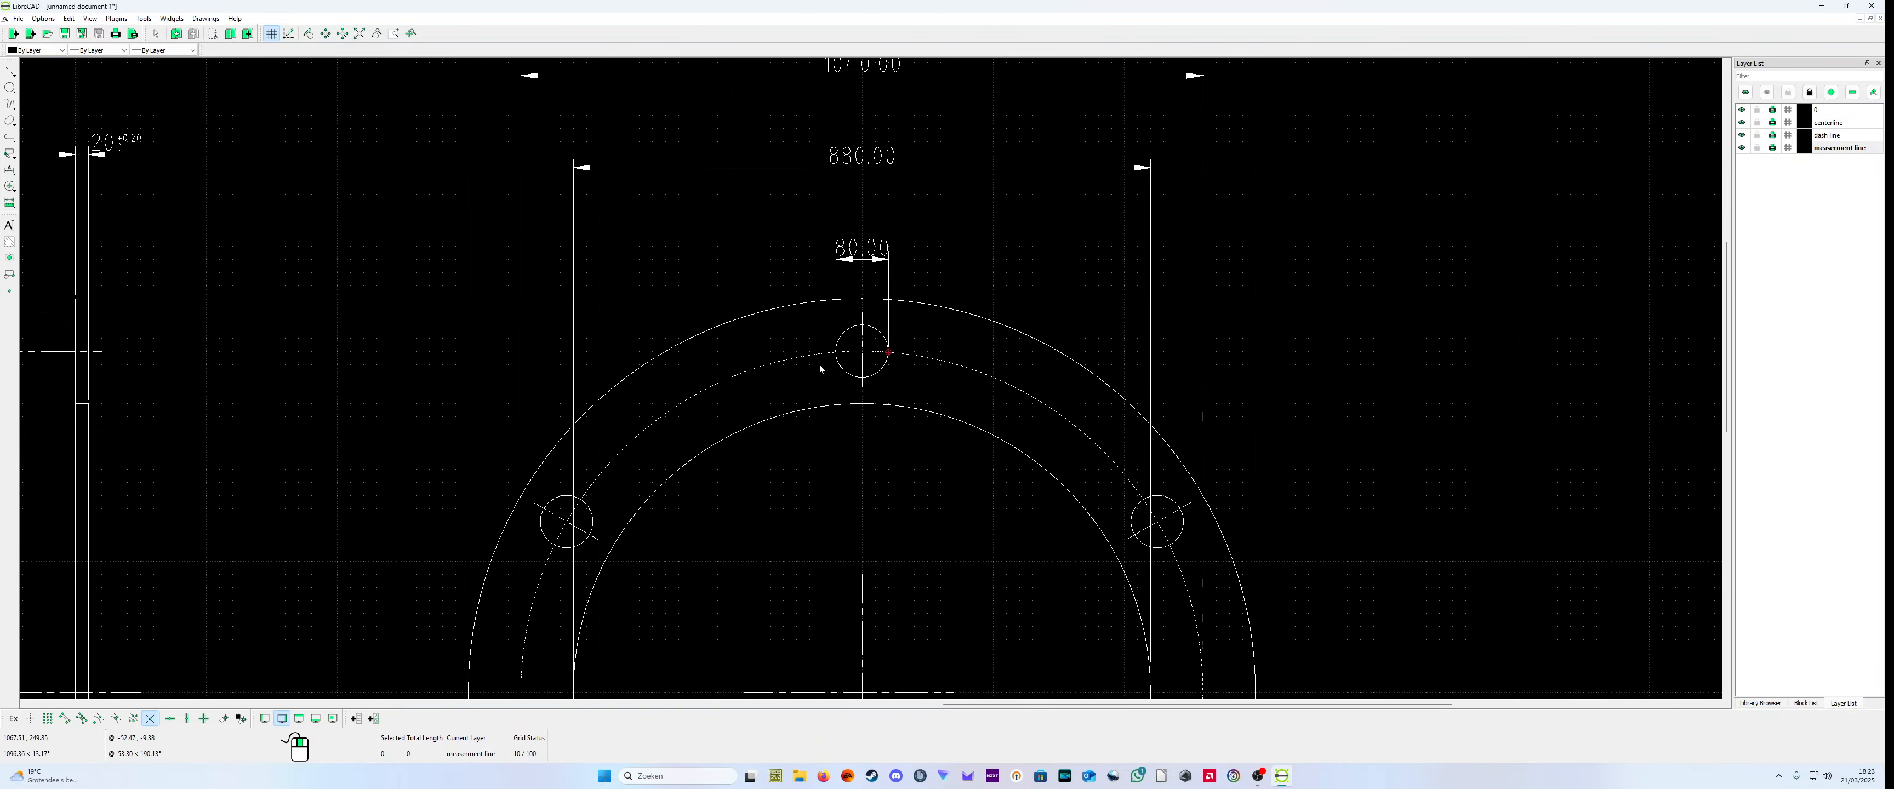
right_click(874, 254)
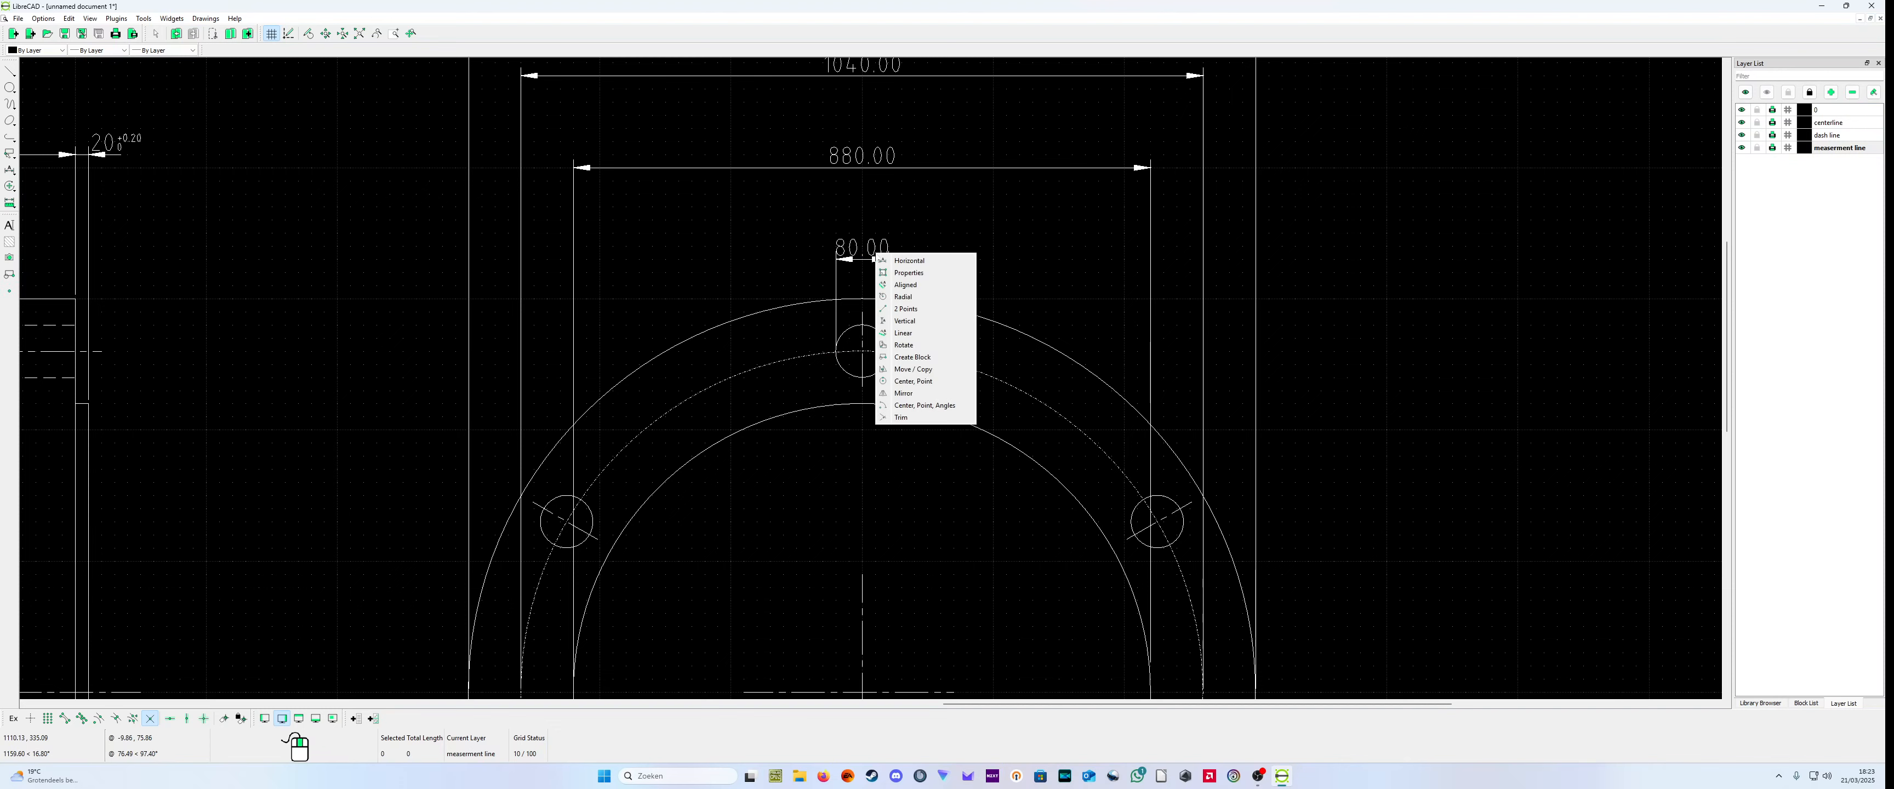
left_click(890, 273)
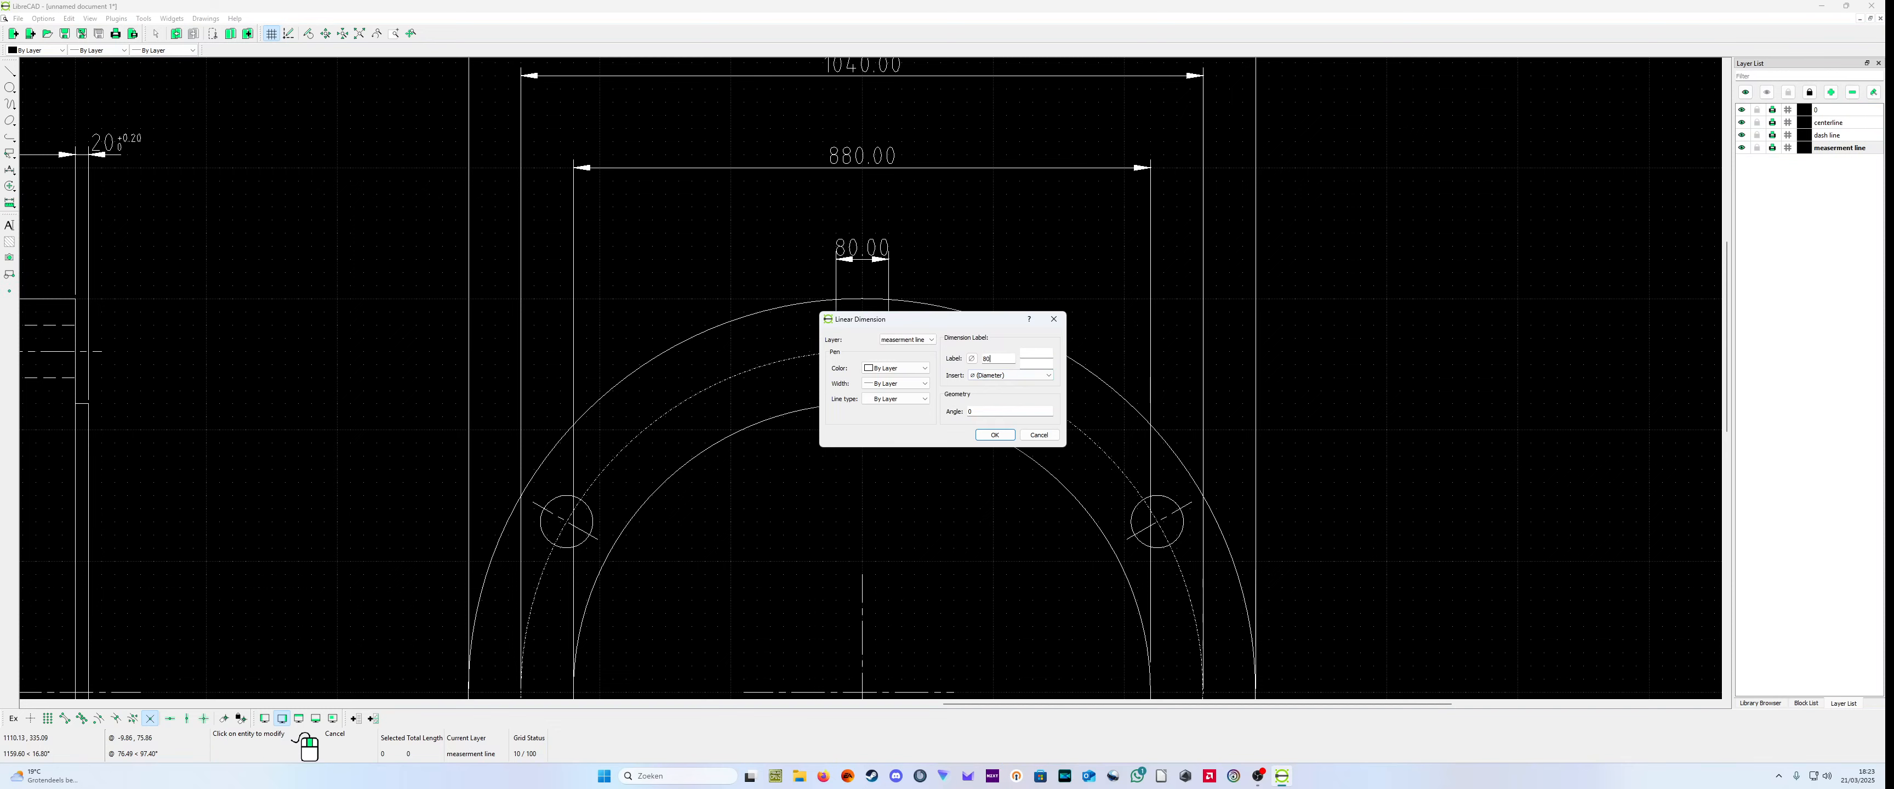
type("H7")
left_click(993, 435)
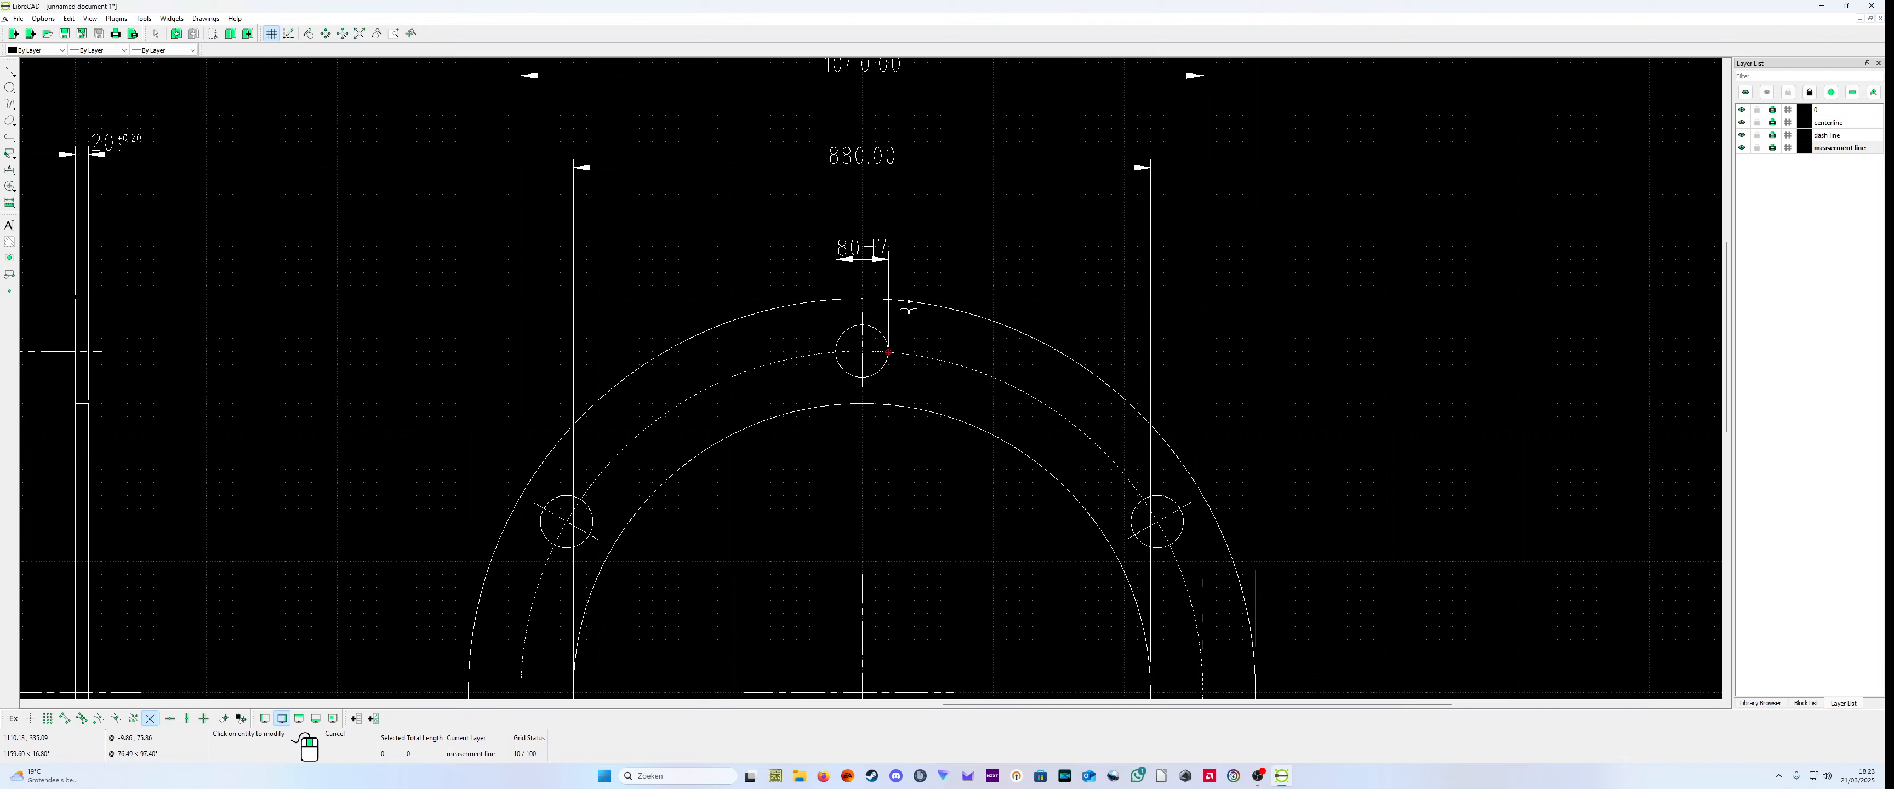
scroll(912, 235, "up", 4)
key("Escape")
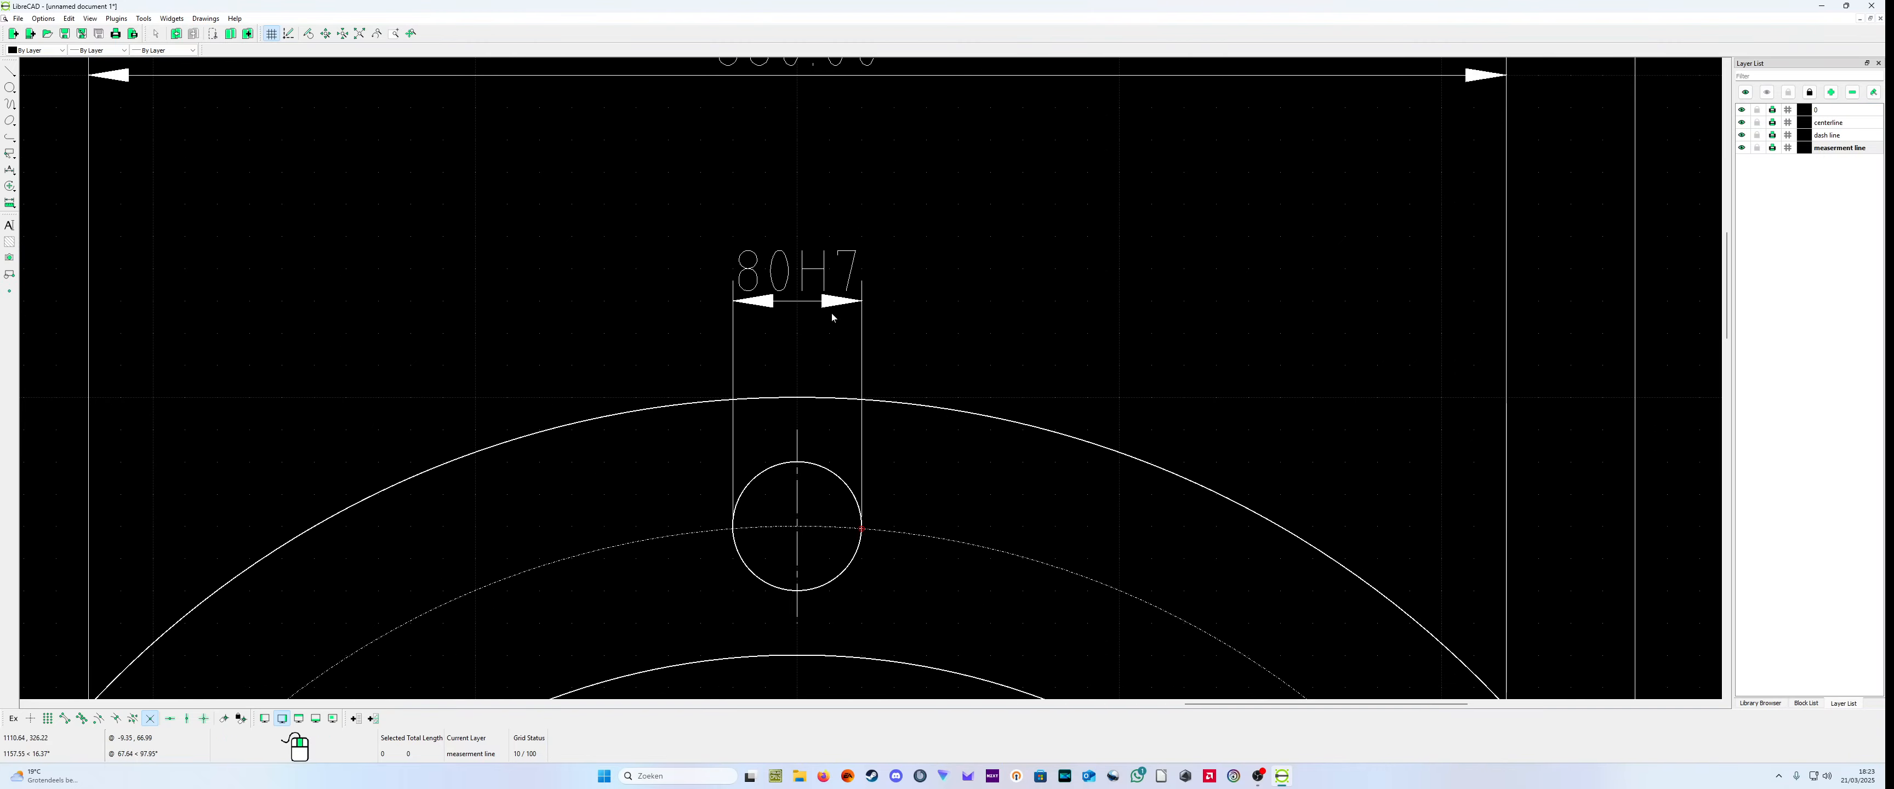
Step: Move the dimension line of the top bolt hole's 80H7 dimension higher above the flange's outer circle
left_click(845, 321)
left_click_drag(862, 301, 837, 219)
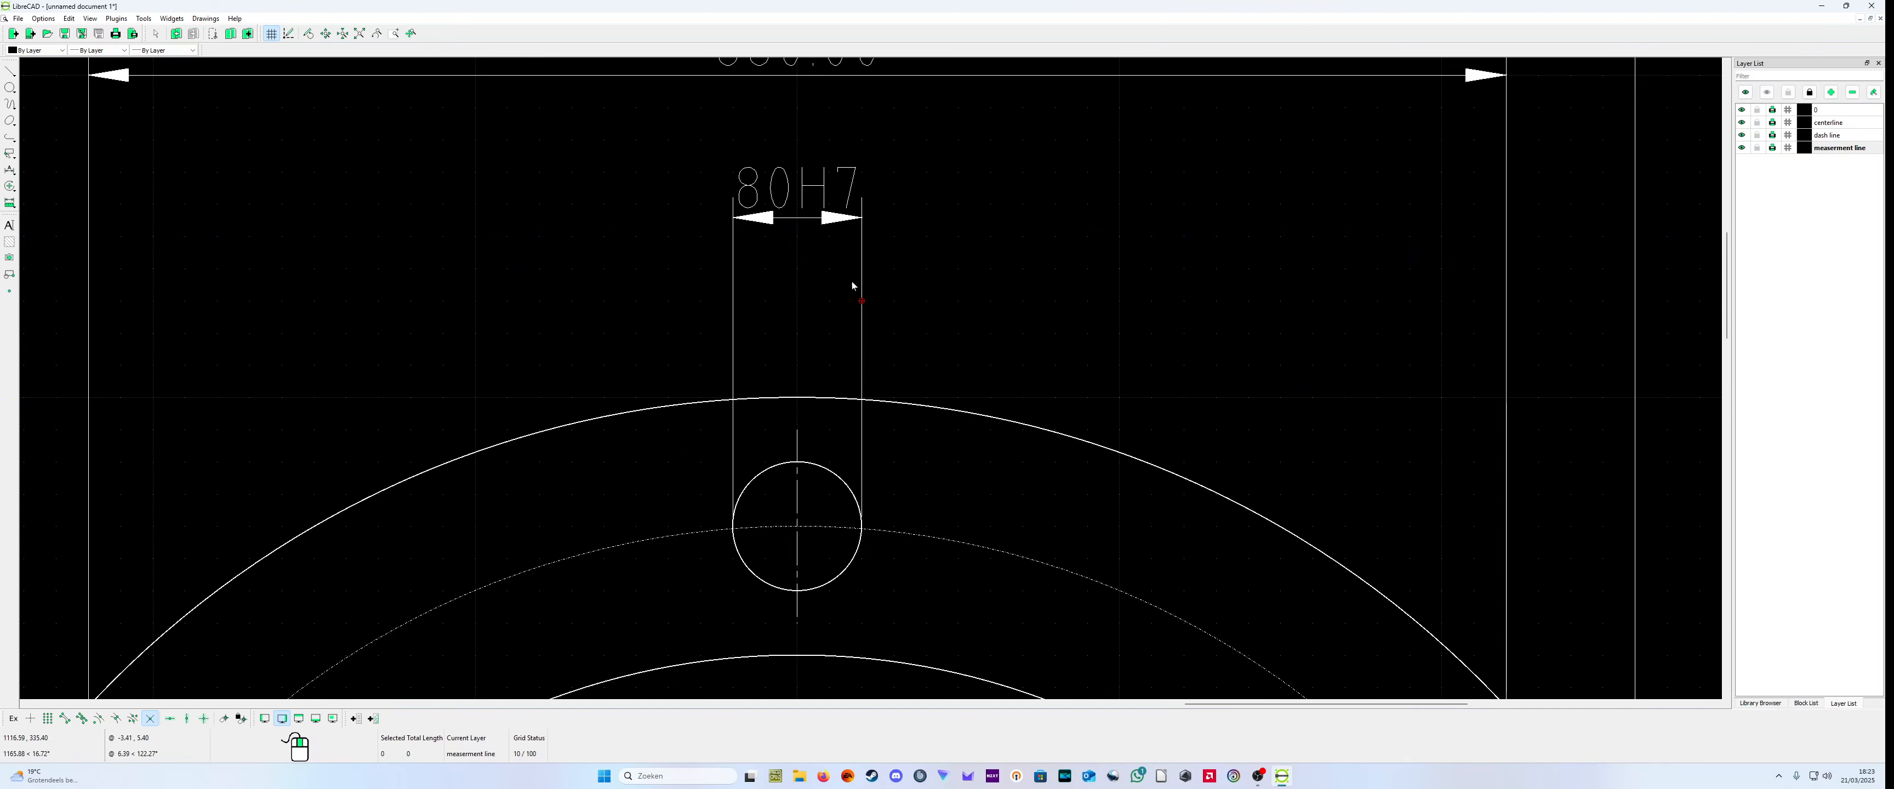
left_click(848, 224)
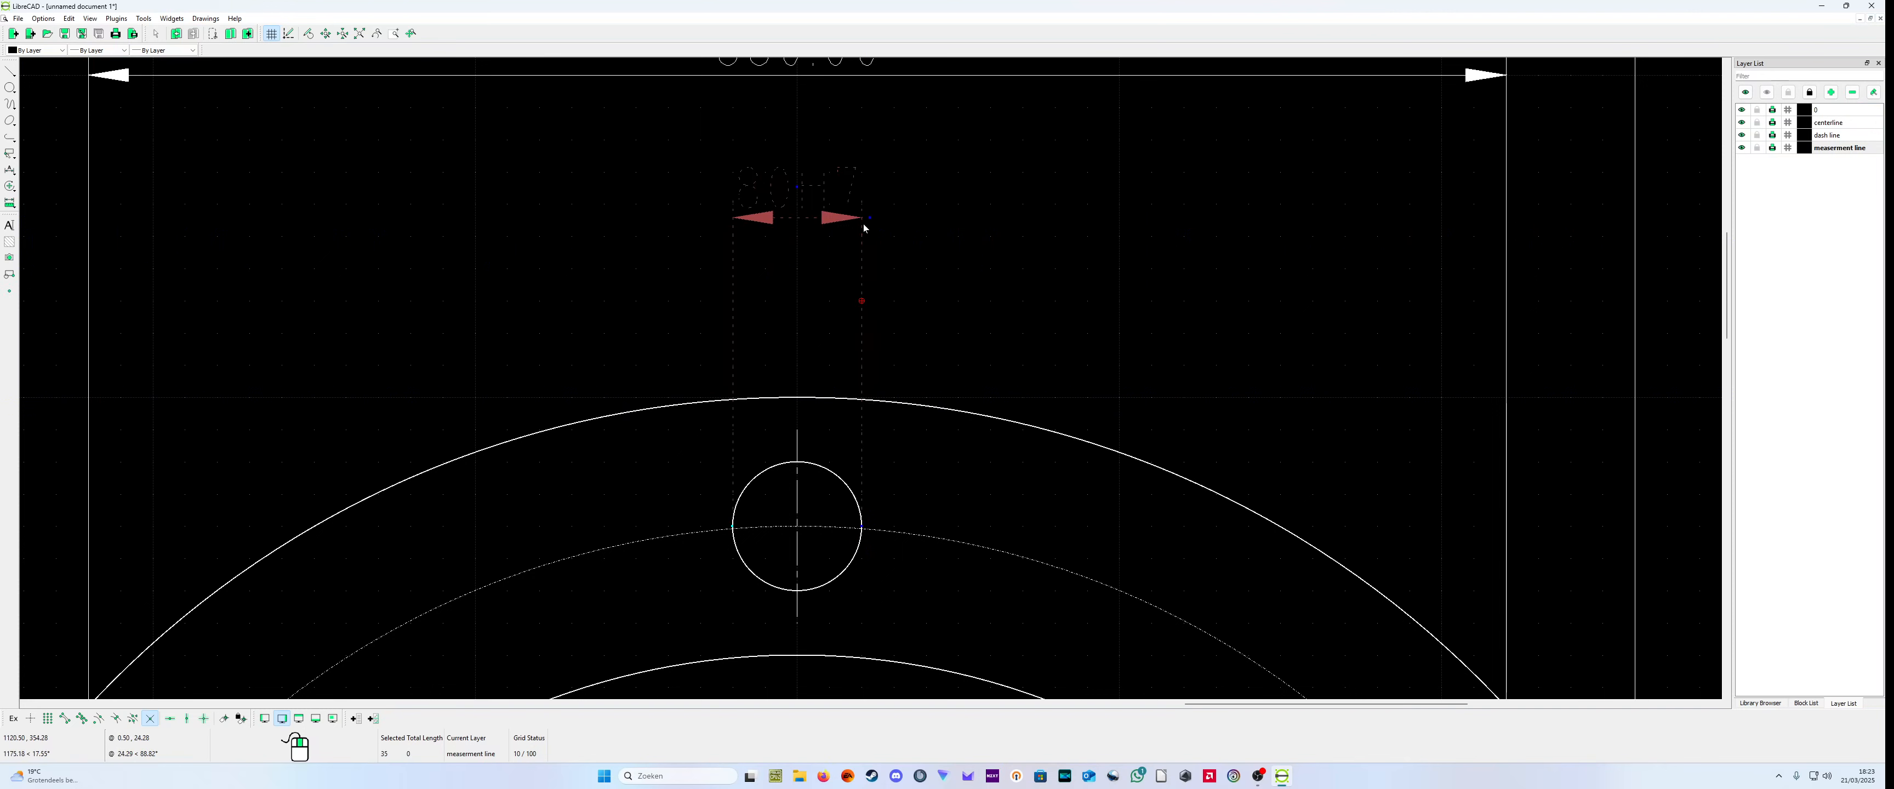
left_click_drag(863, 224, 860, 362)
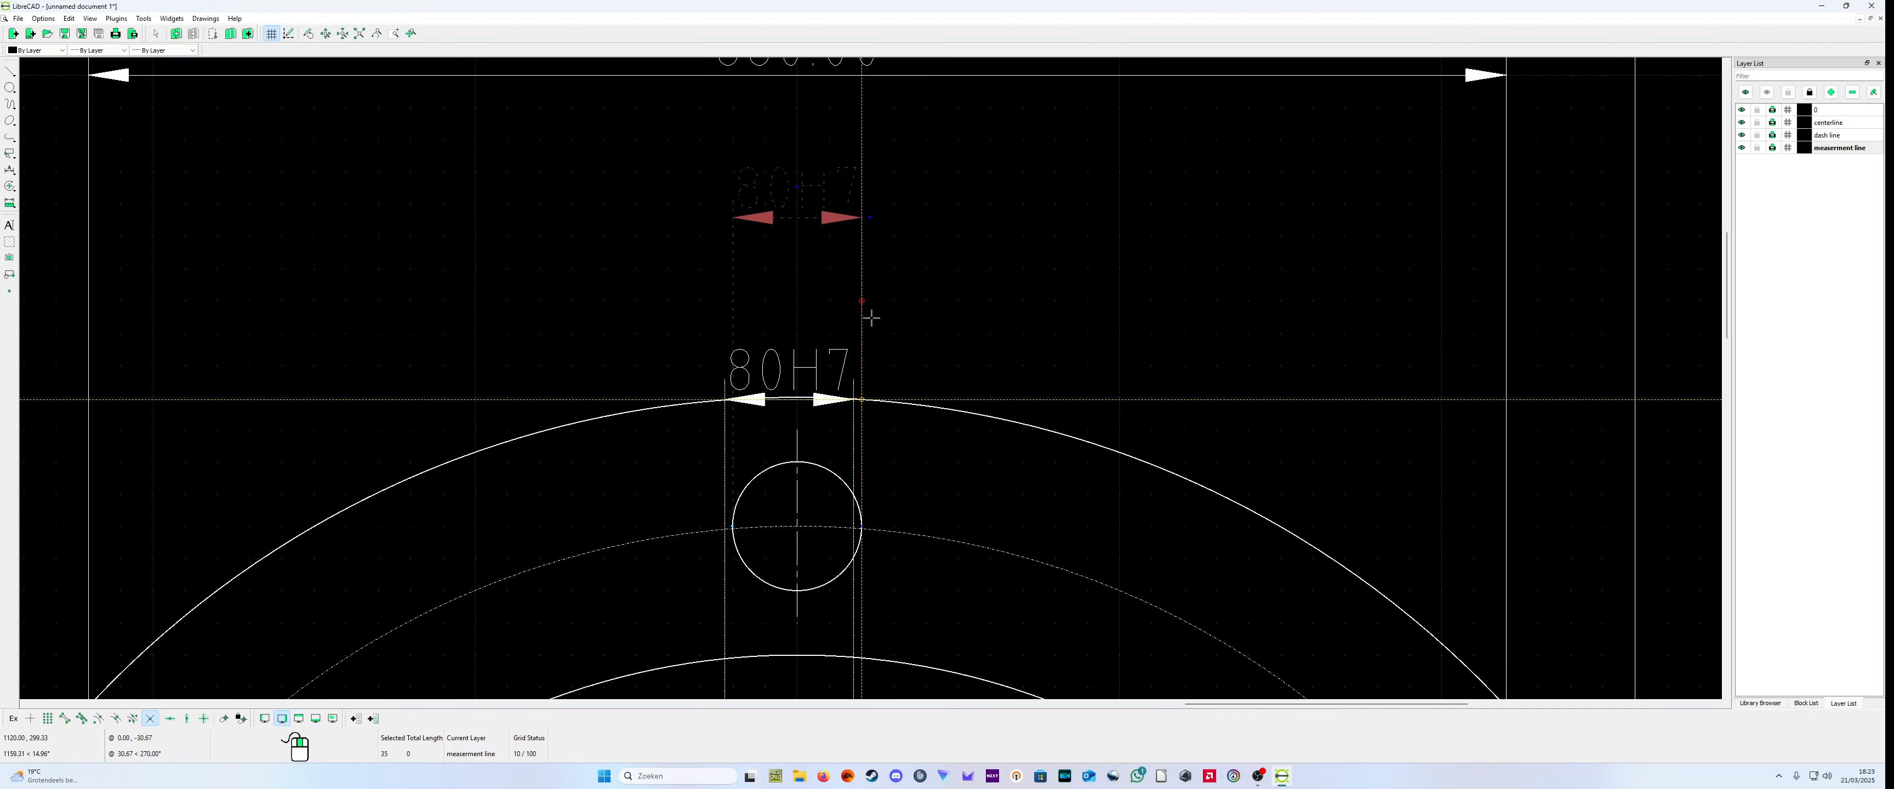
scroll(875, 305, "down", 3)
right_click(878, 378)
left_click(957, 300)
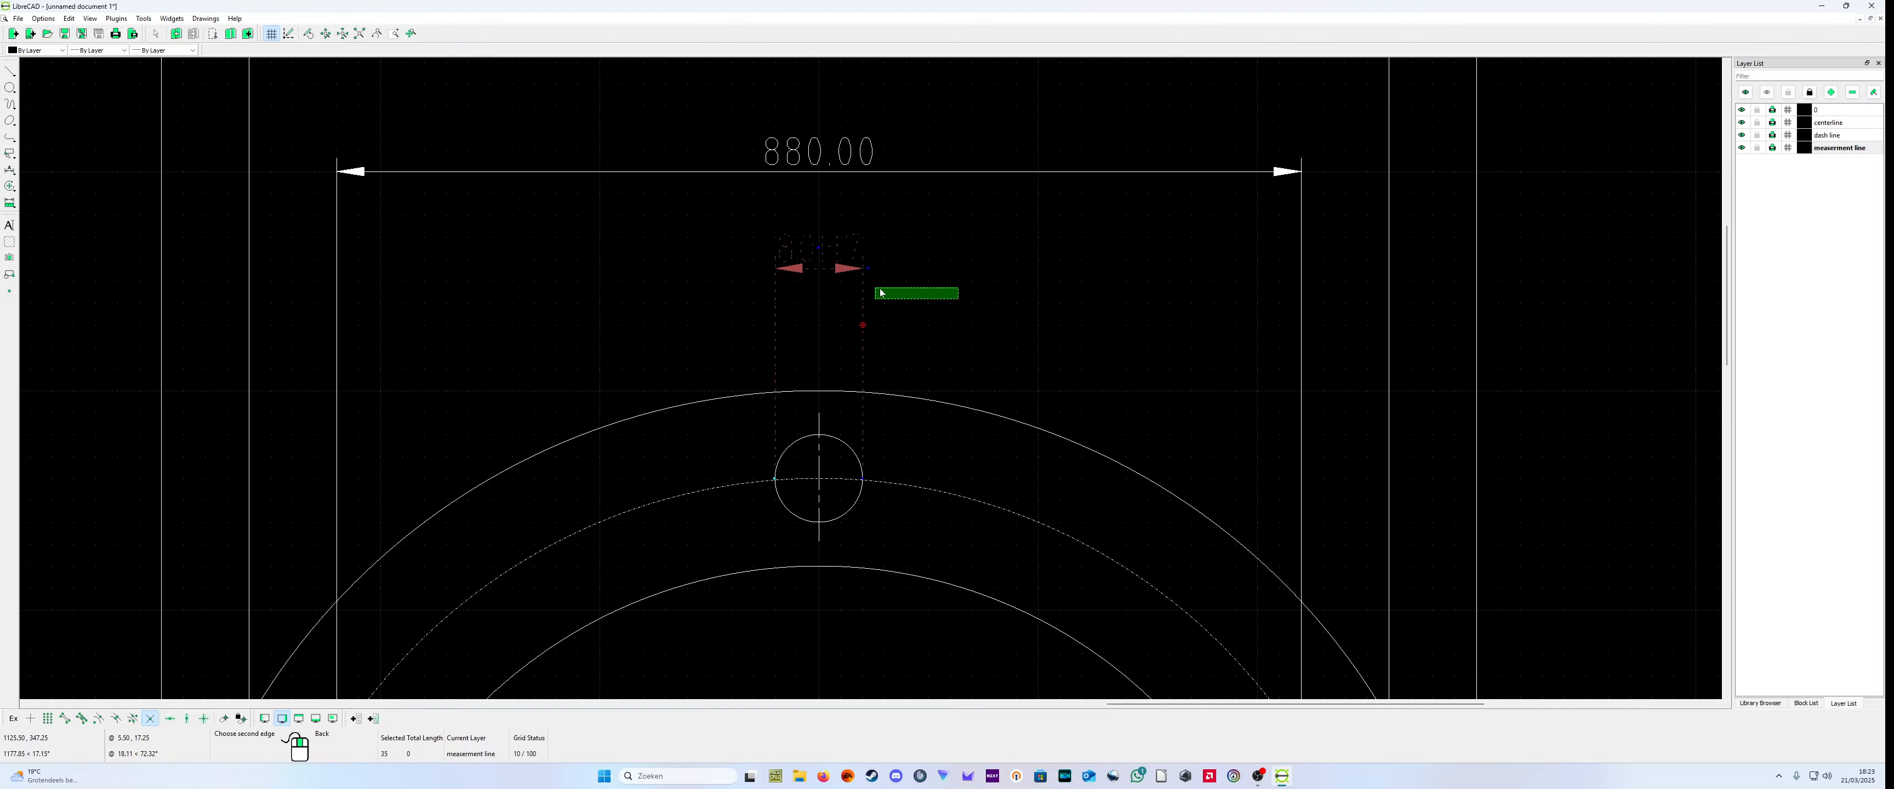
left_click(875, 288)
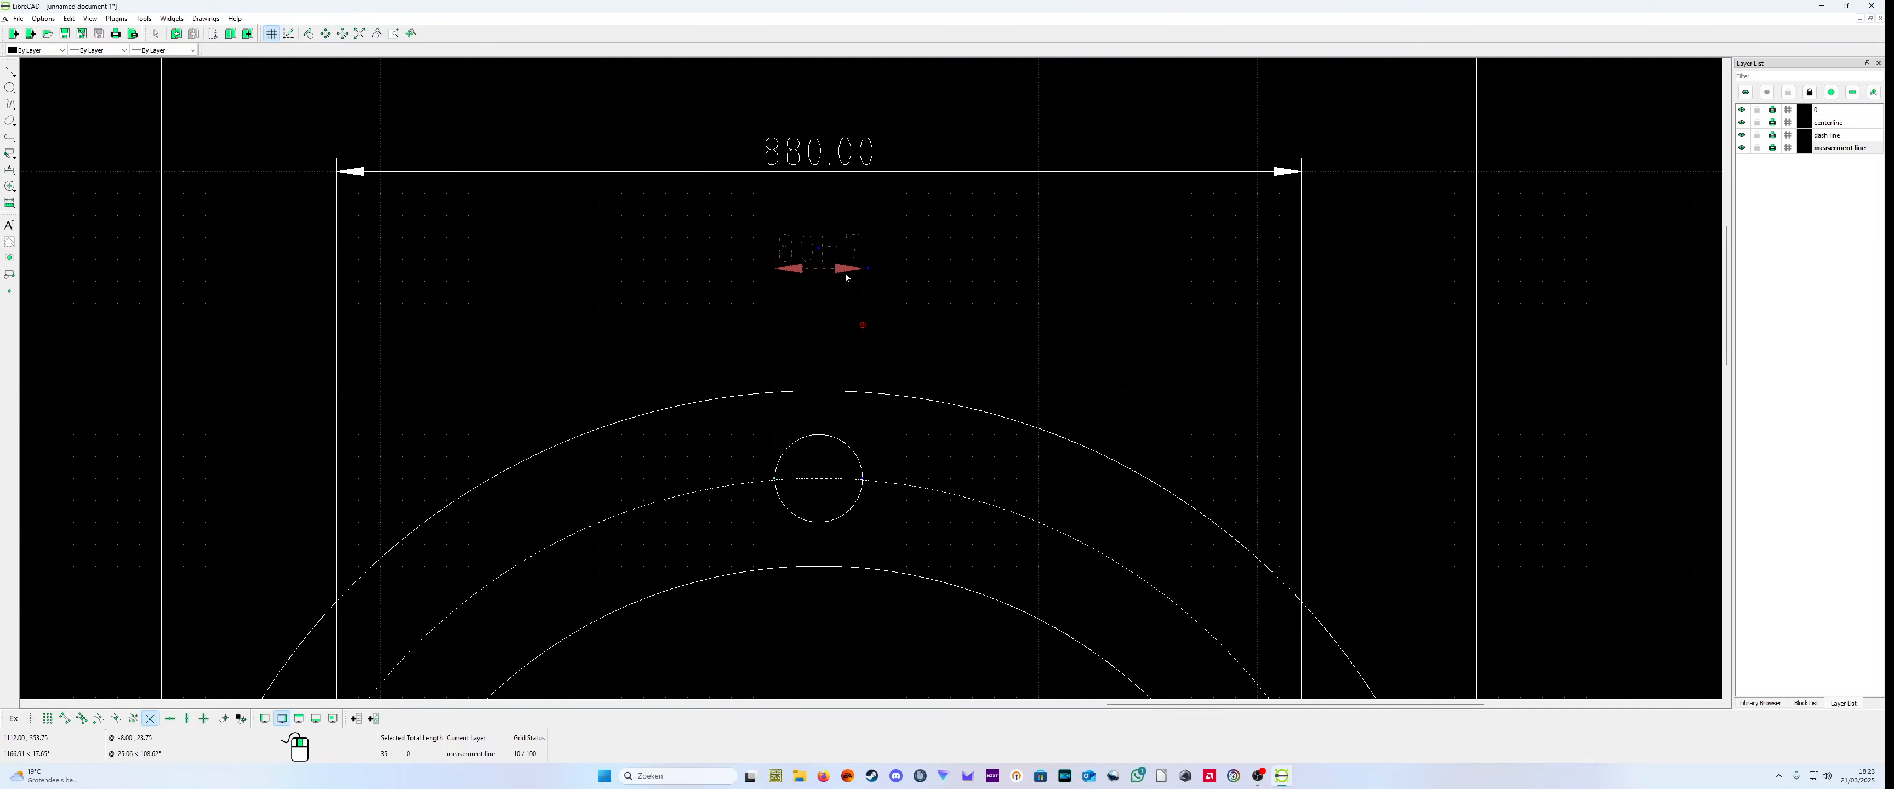
Step: Change the label of the top bolt hole's width dimension in the large flange's end view to 6 X 80H7
scroll(986, 336, "down", 5)
scroll(794, 598, "down", 2)
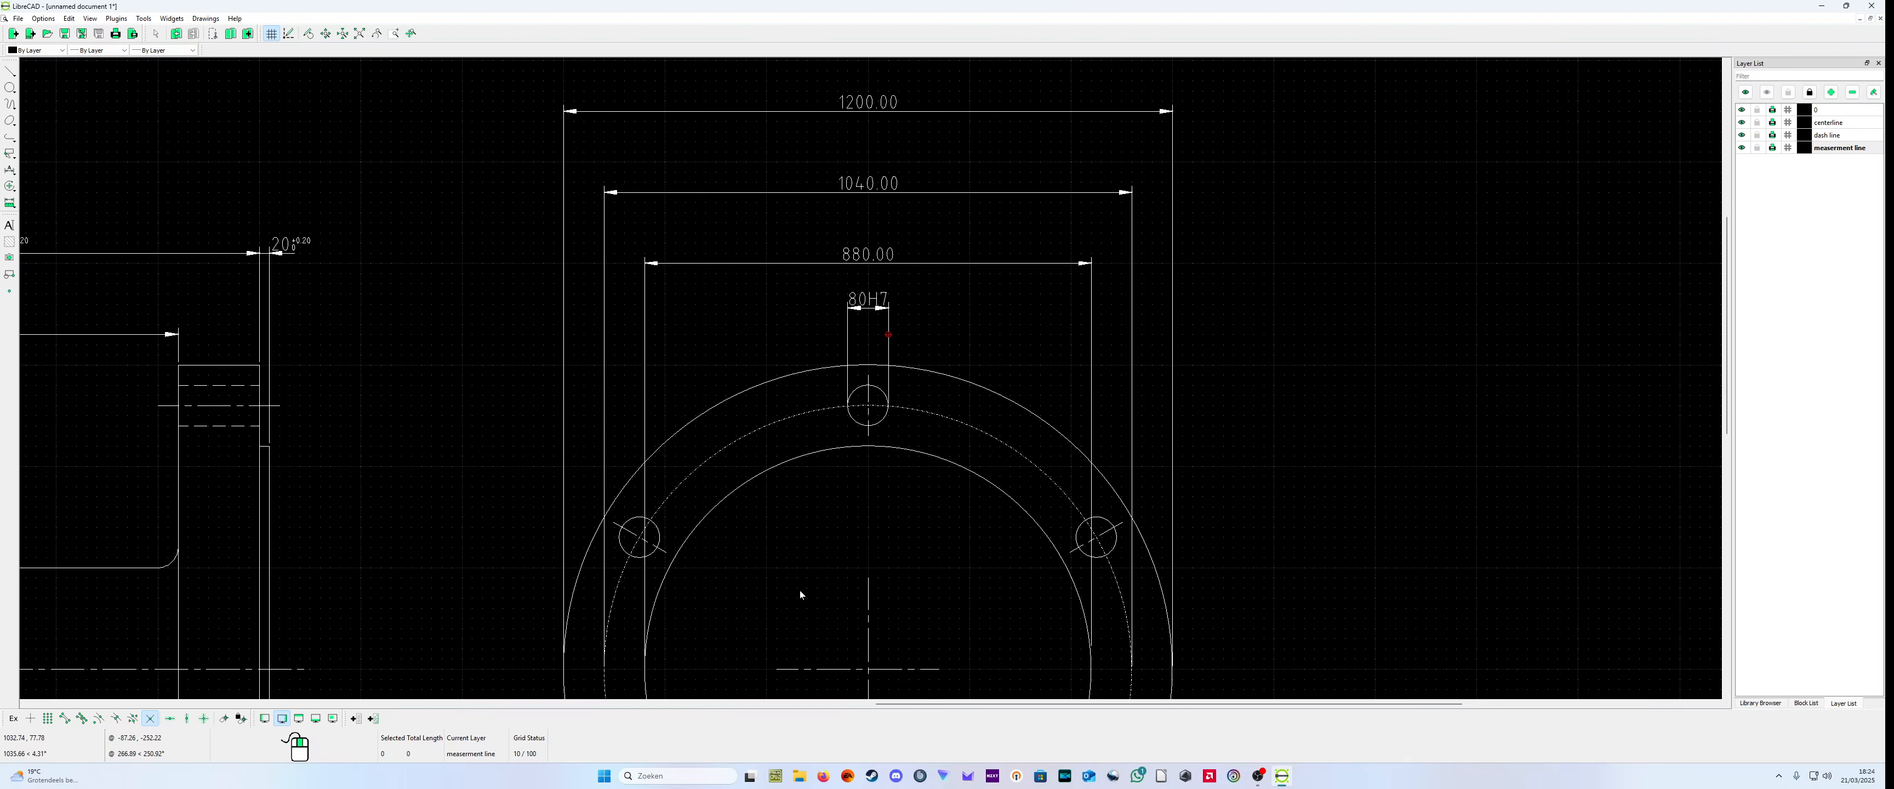
scroll(949, 519, "down", 2)
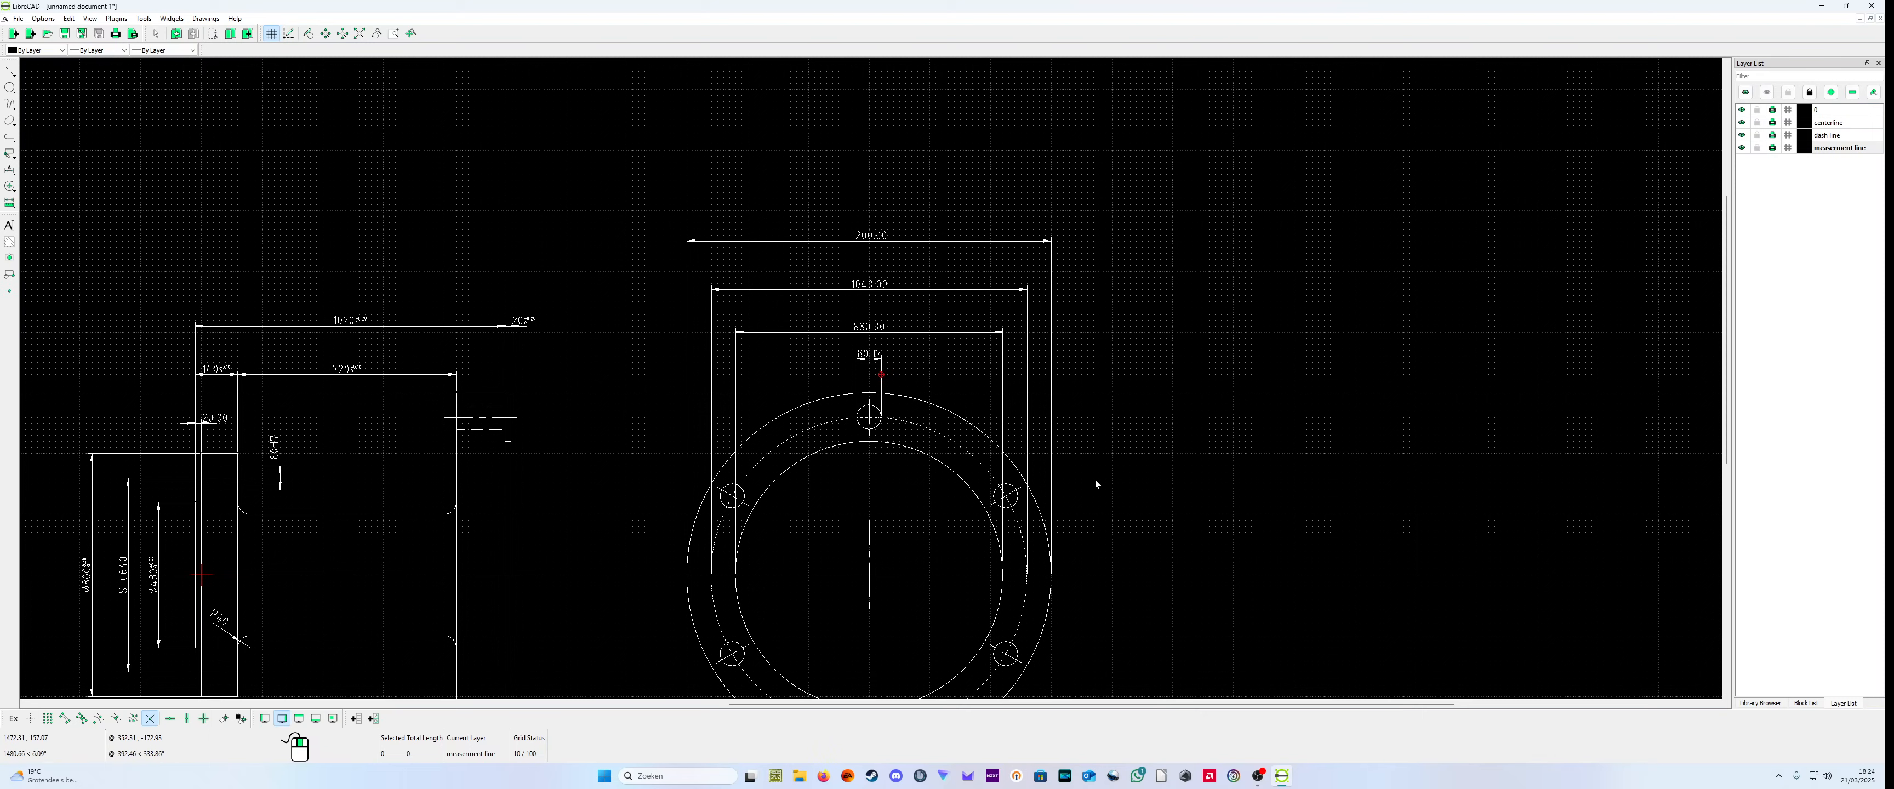
scroll(1096, 481, "down", 3)
scroll(1100, 485, "up", 2)
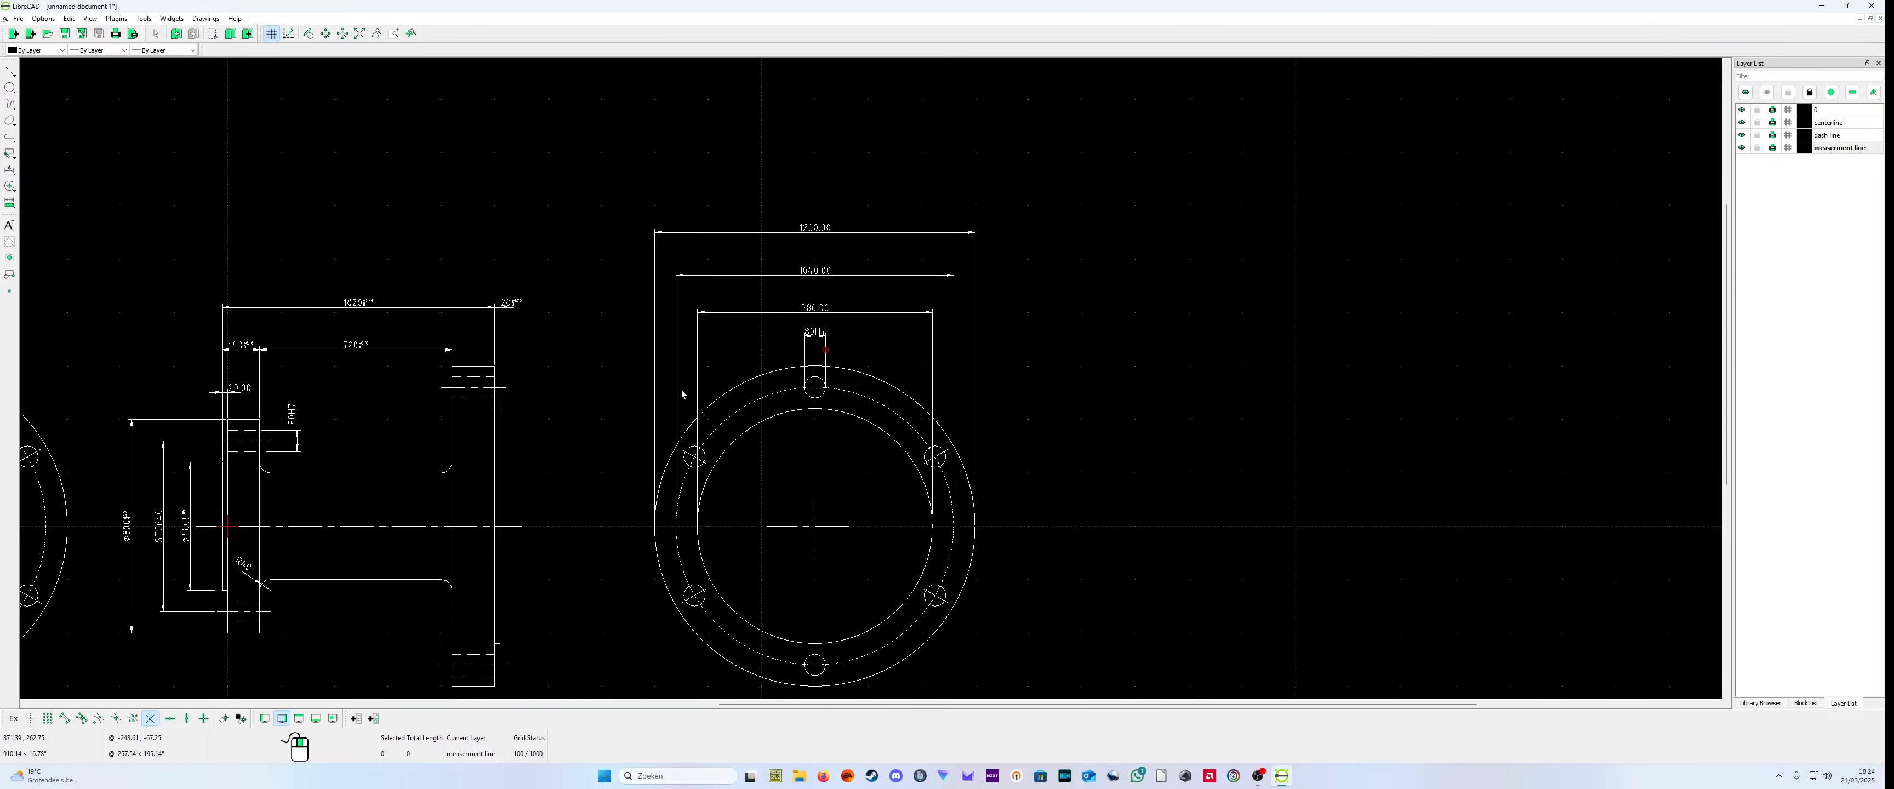
scroll(801, 386, "up", 5)
right_click(929, 244)
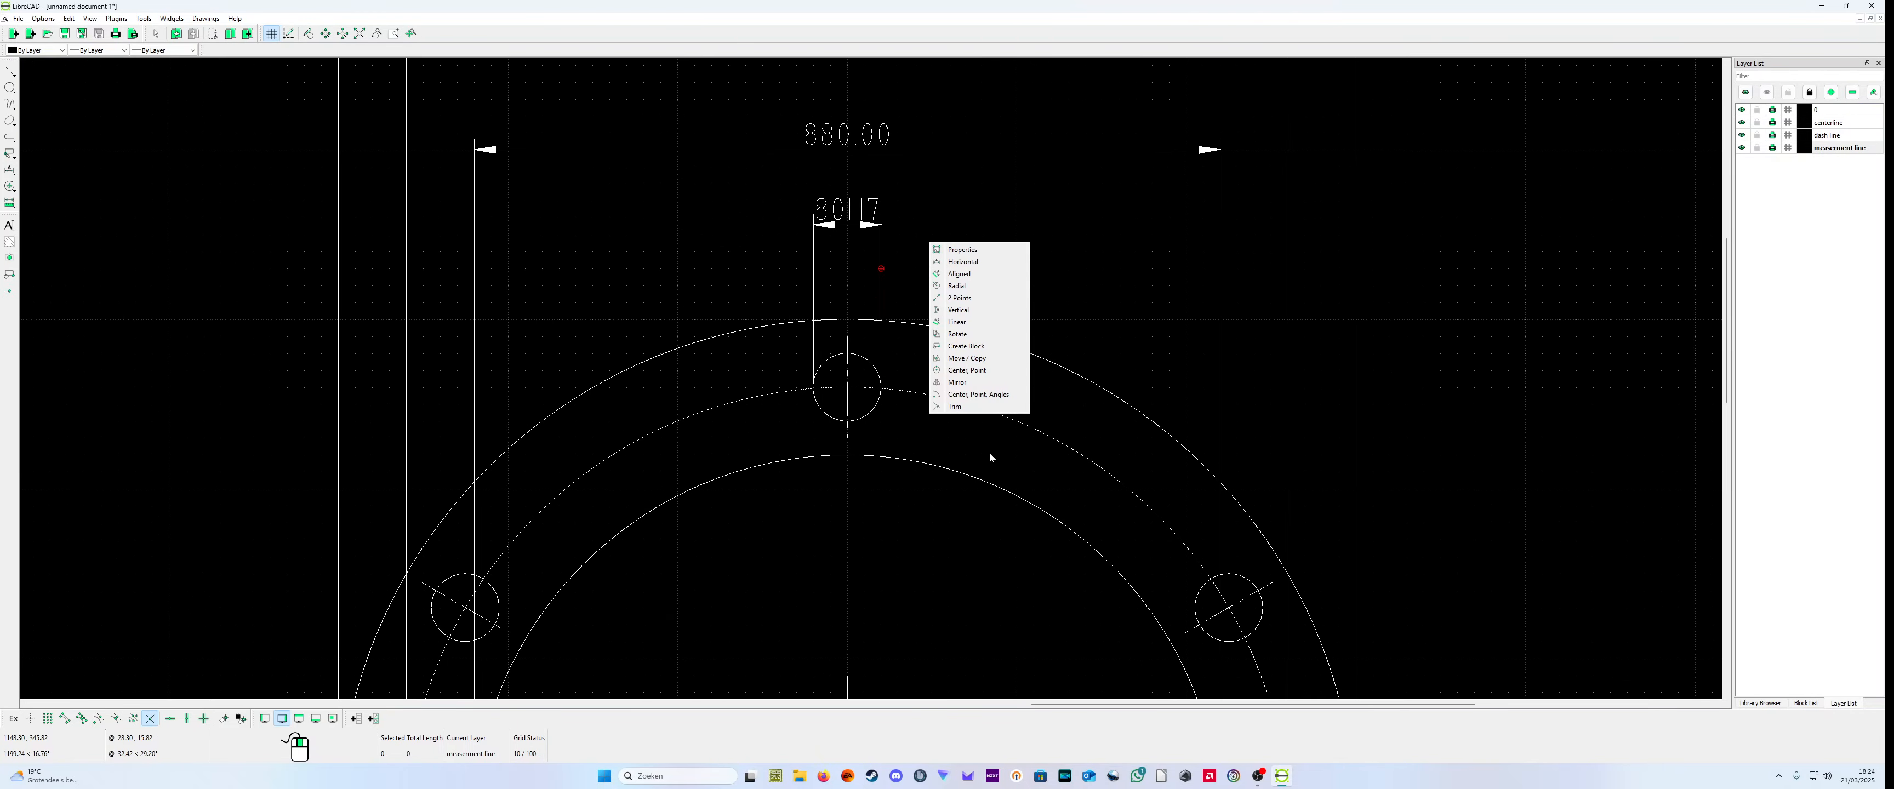
left_click(959, 250)
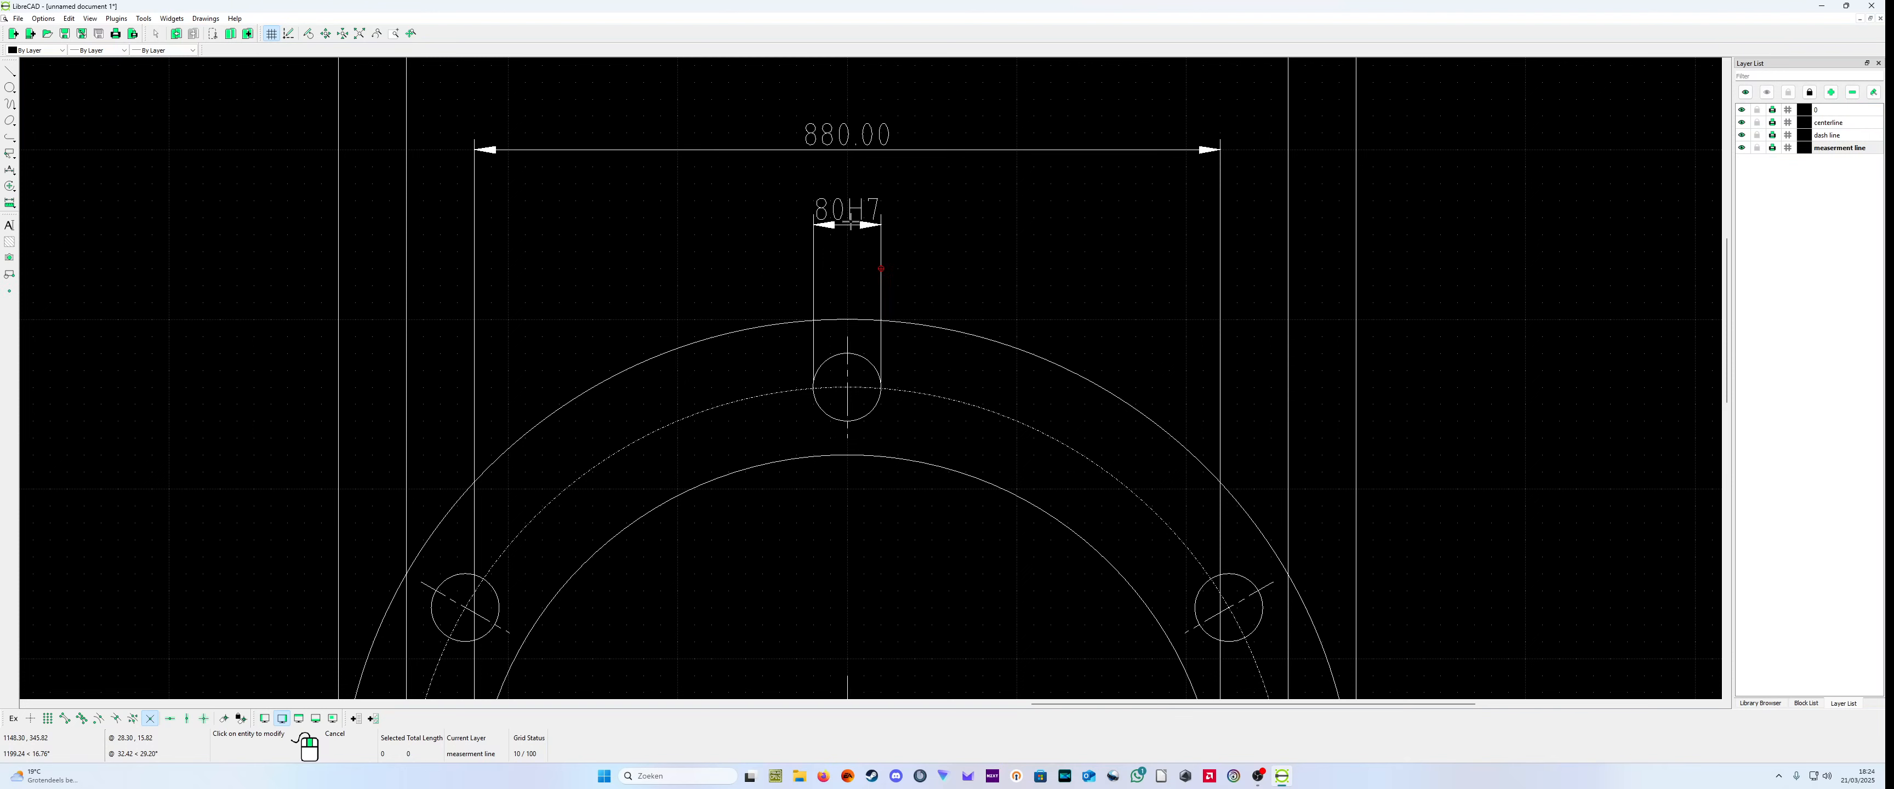
left_click(850, 224)
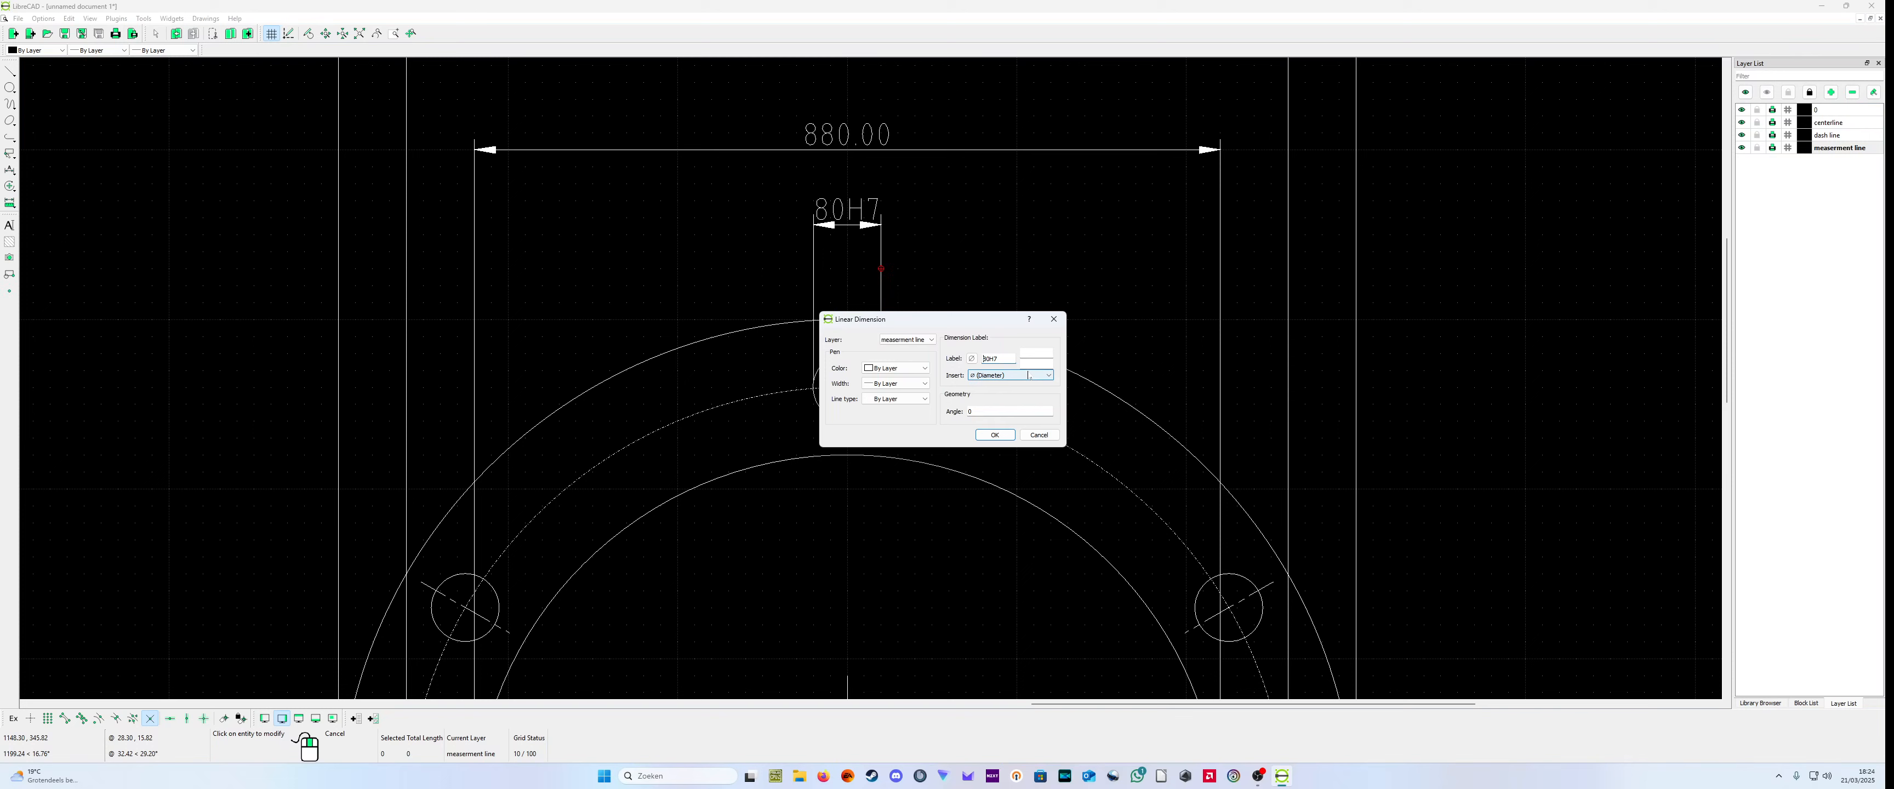
type("6 X")
left_click(995, 435)
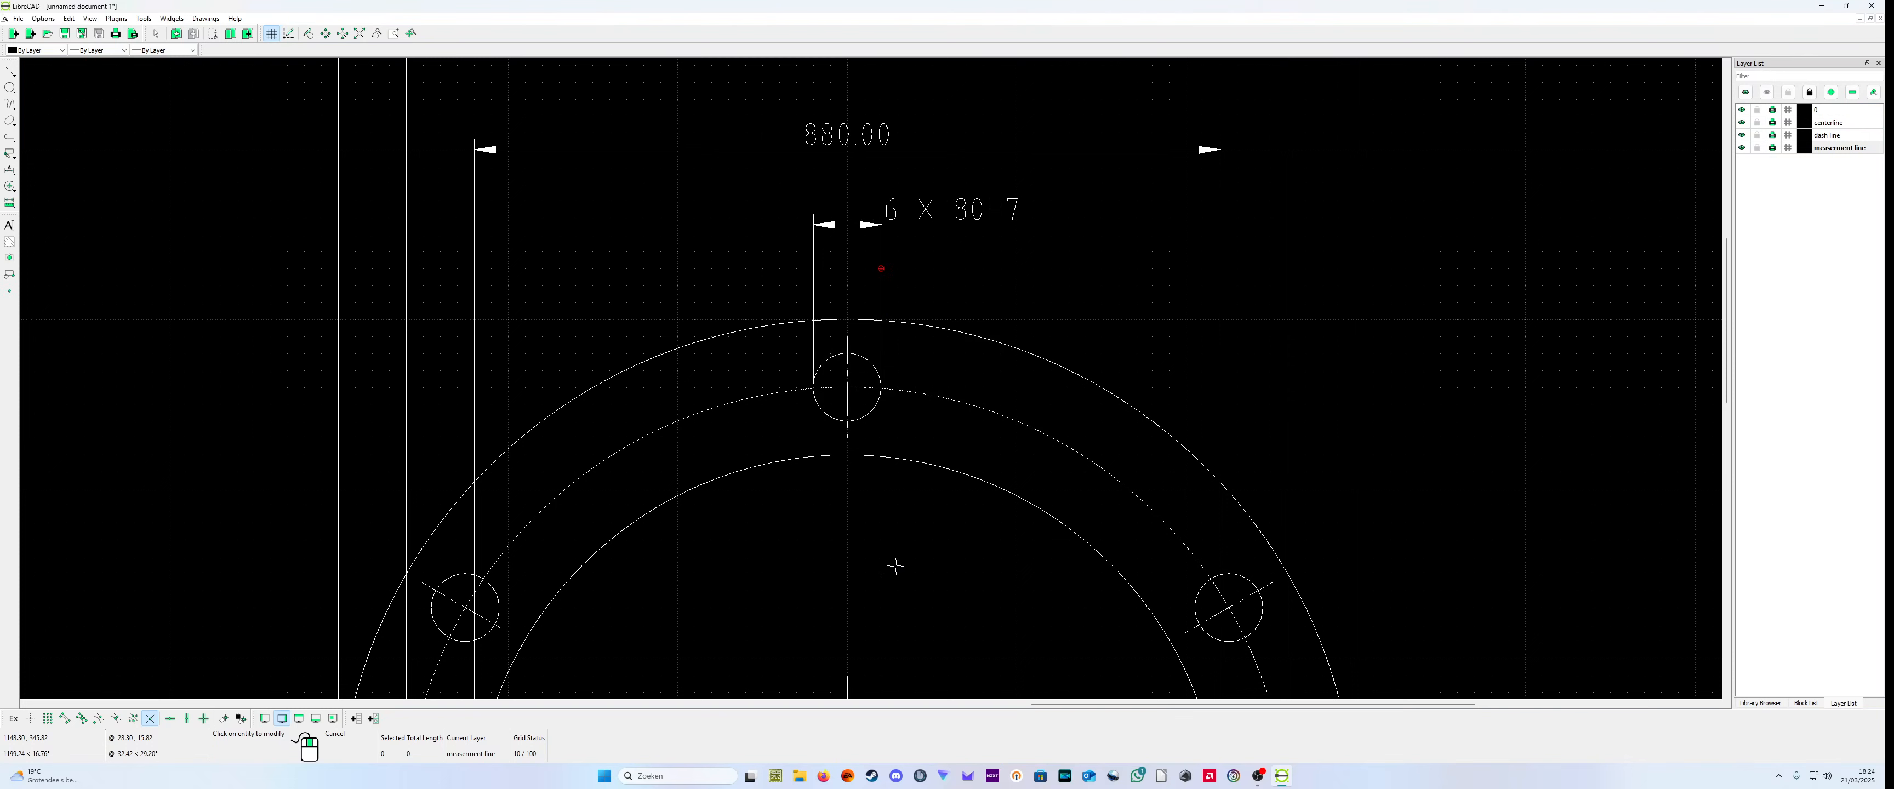
Step: Review the side view and both end views to check which dimensions are in place
scroll(916, 552, "down", 8)
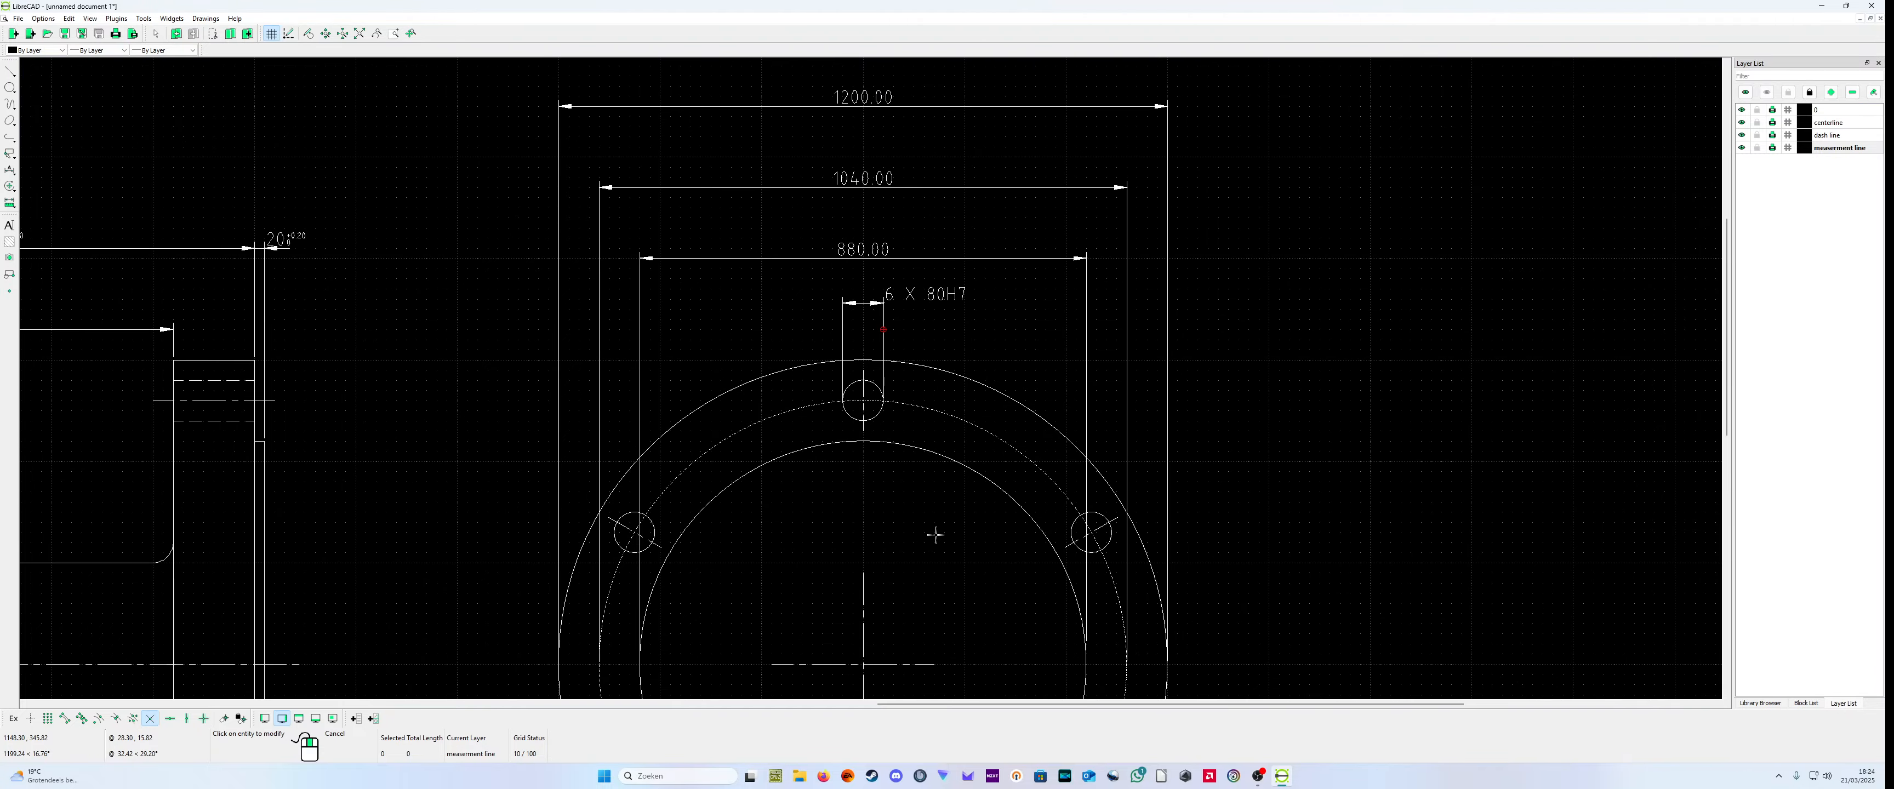
scroll(1259, 574, "down", 2)
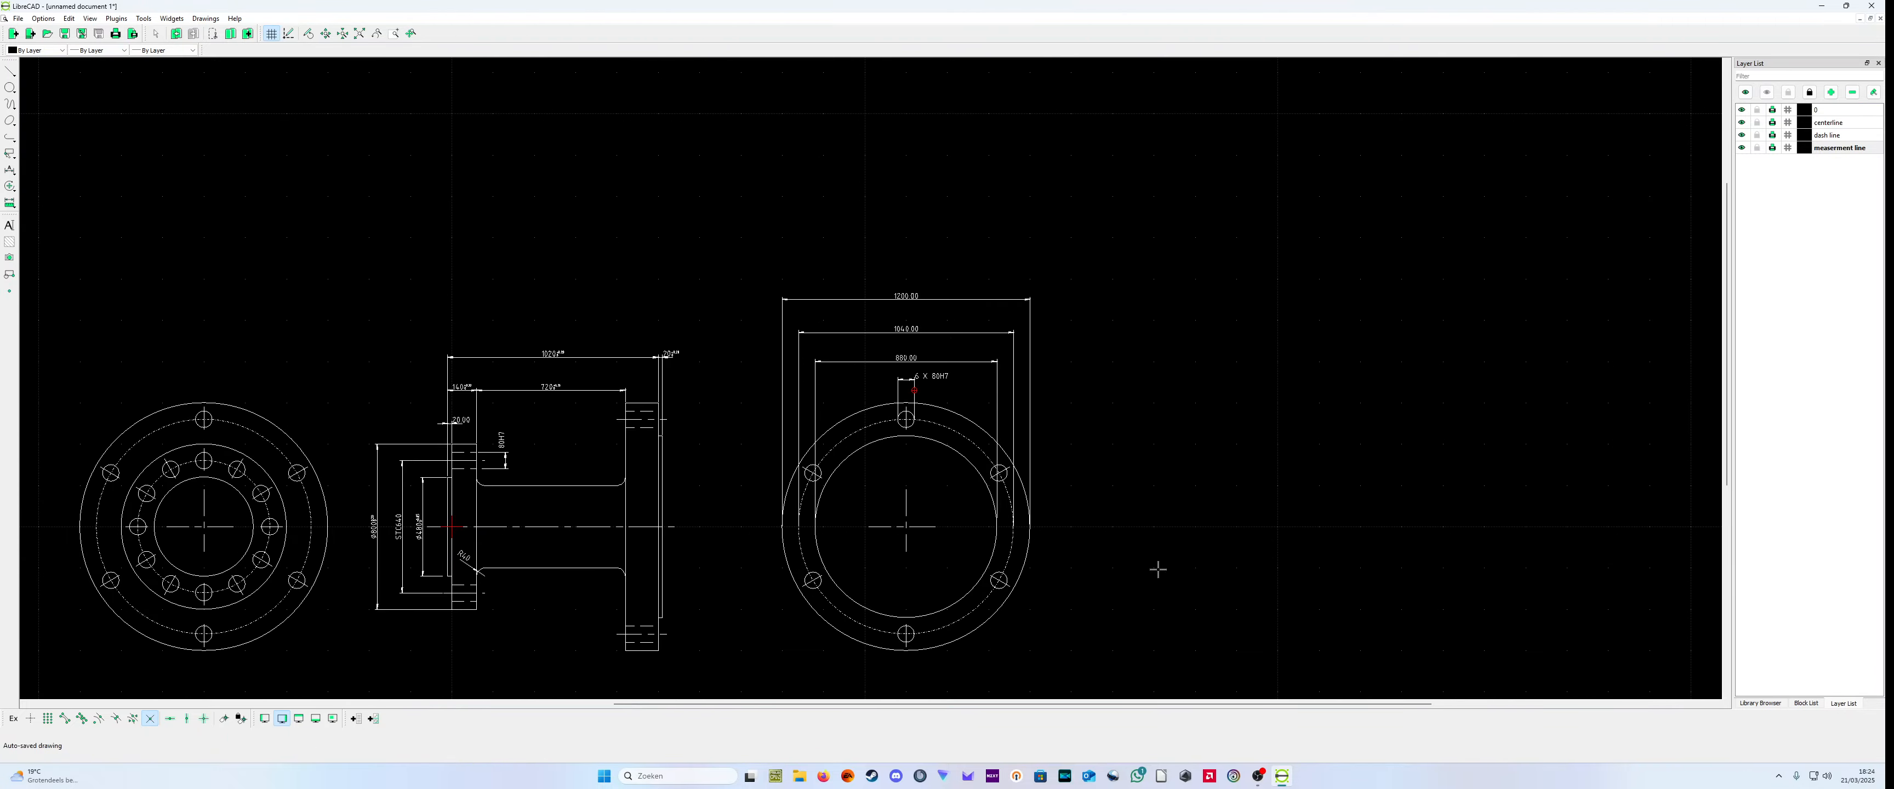
scroll(1157, 561, "up", 1)
scroll(758, 573, "up", 1)
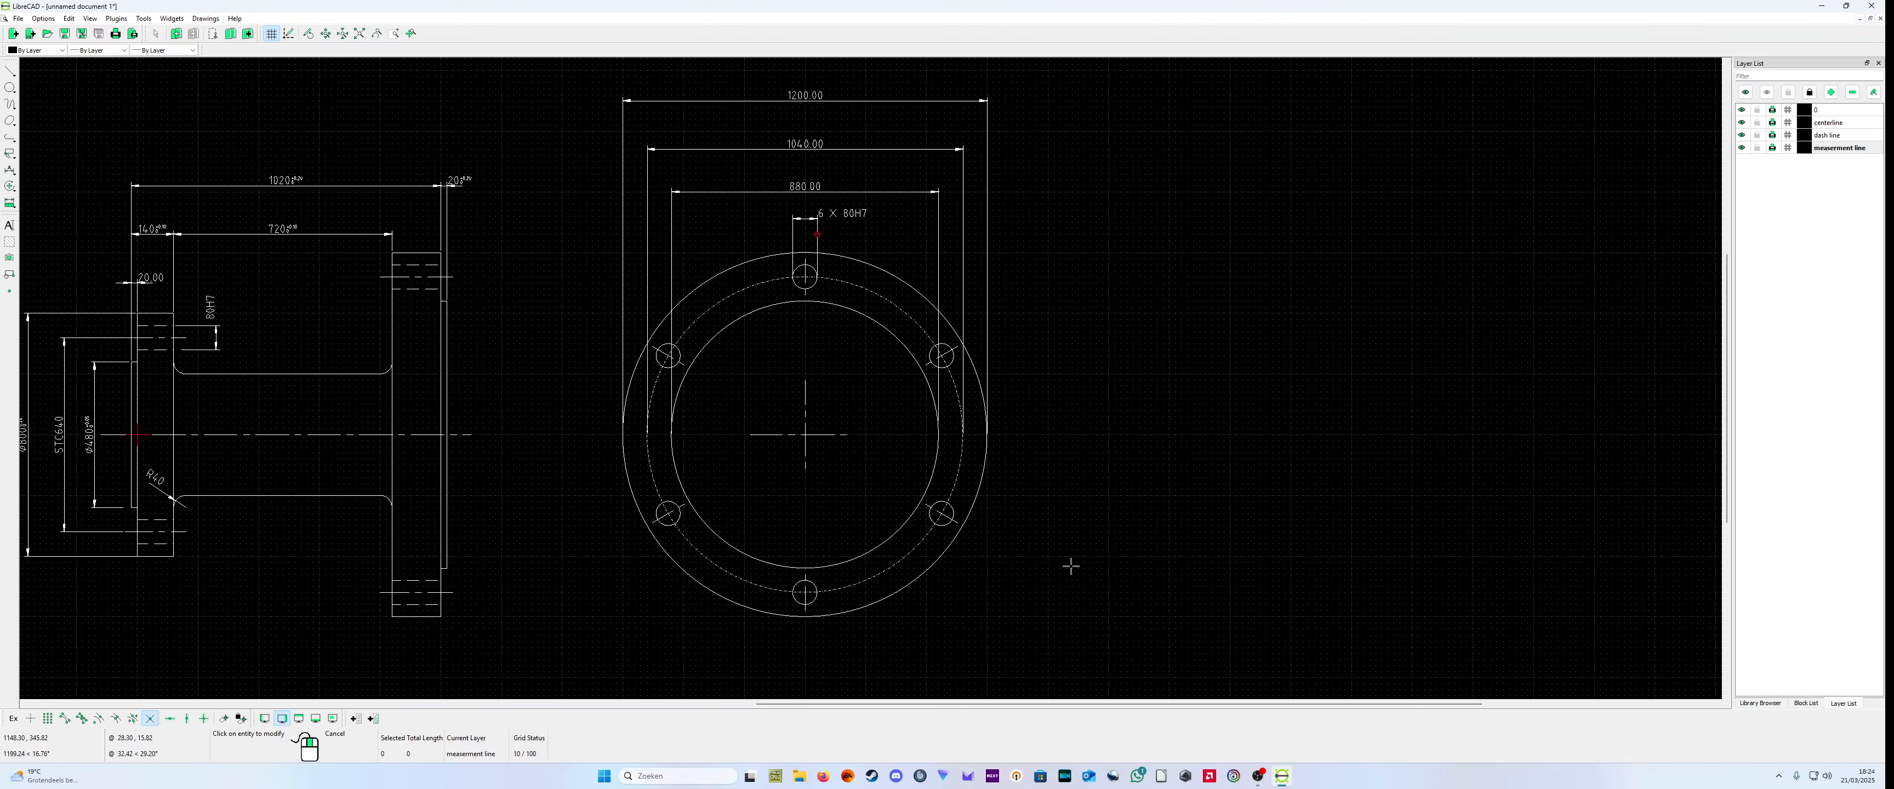
scroll(473, 559, "down", 2)
scroll(473, 559, "up", 3)
scroll(548, 559, "down", 2)
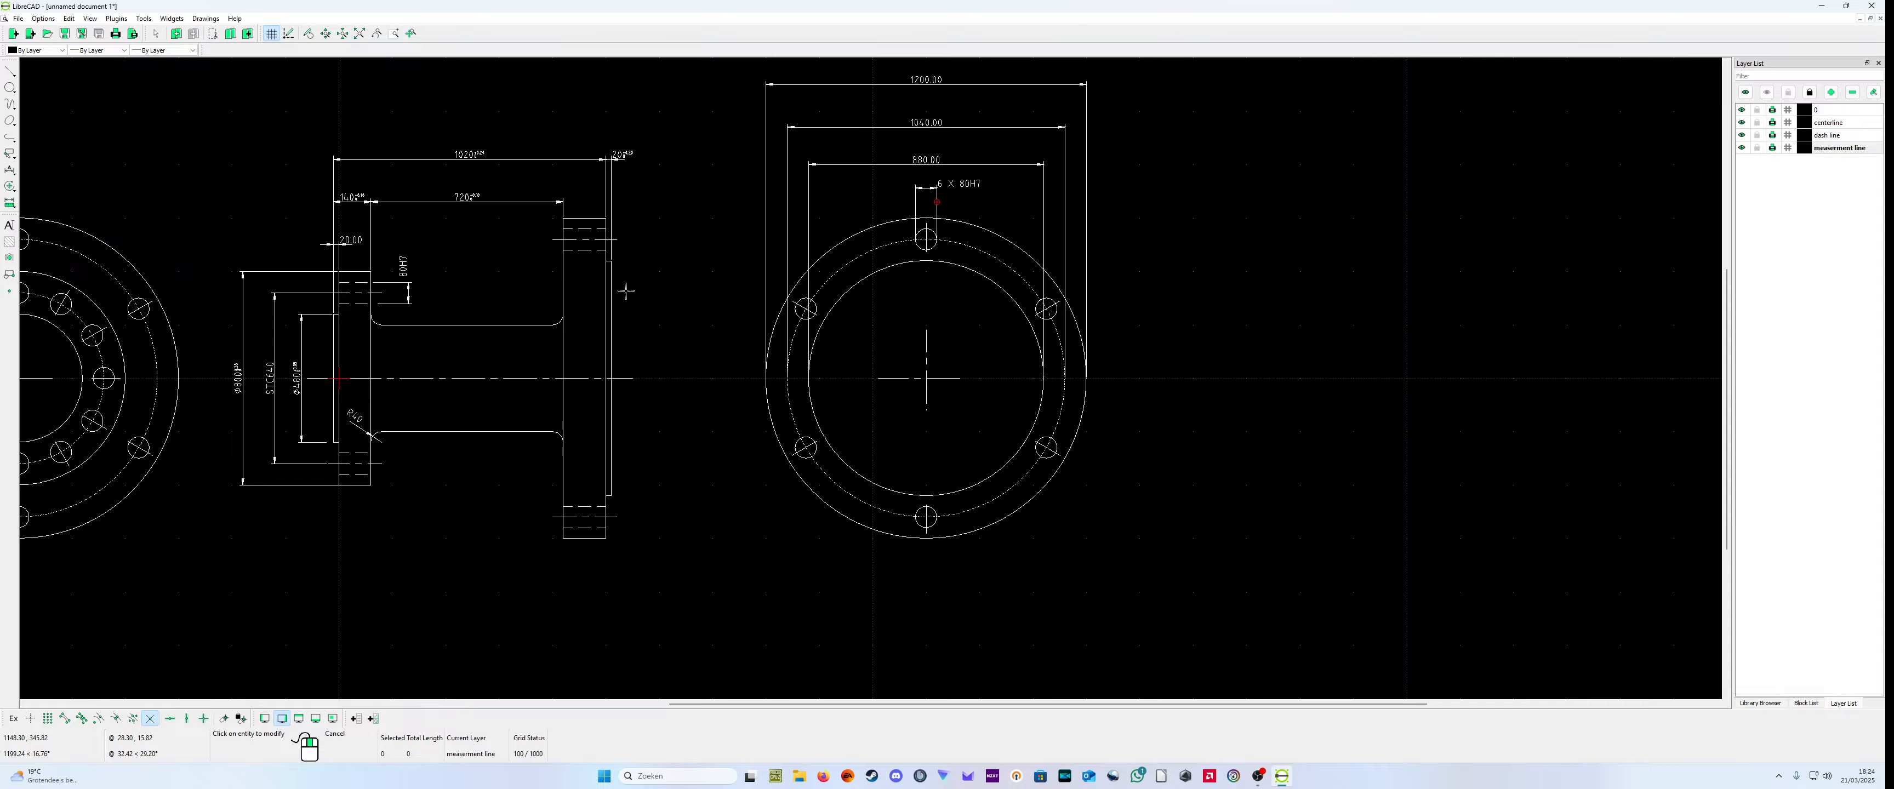
scroll(610, 338, "down", 1)
scroll(589, 386, "up", 1)
scroll(295, 437, "up", 2)
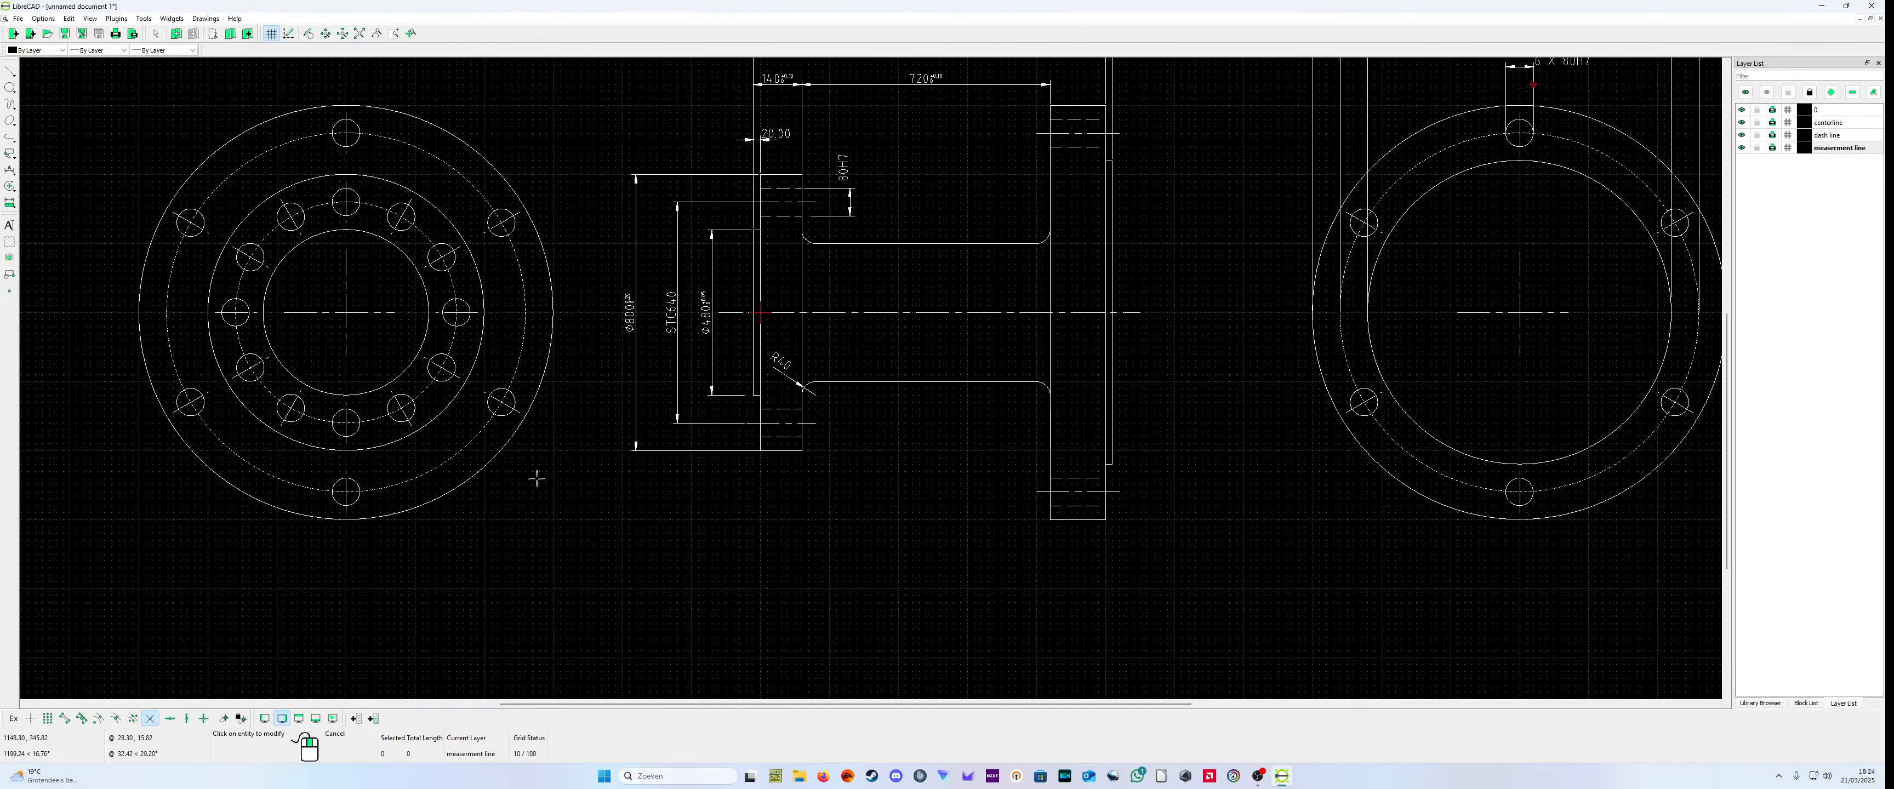
scroll(751, 476, "down", 2)
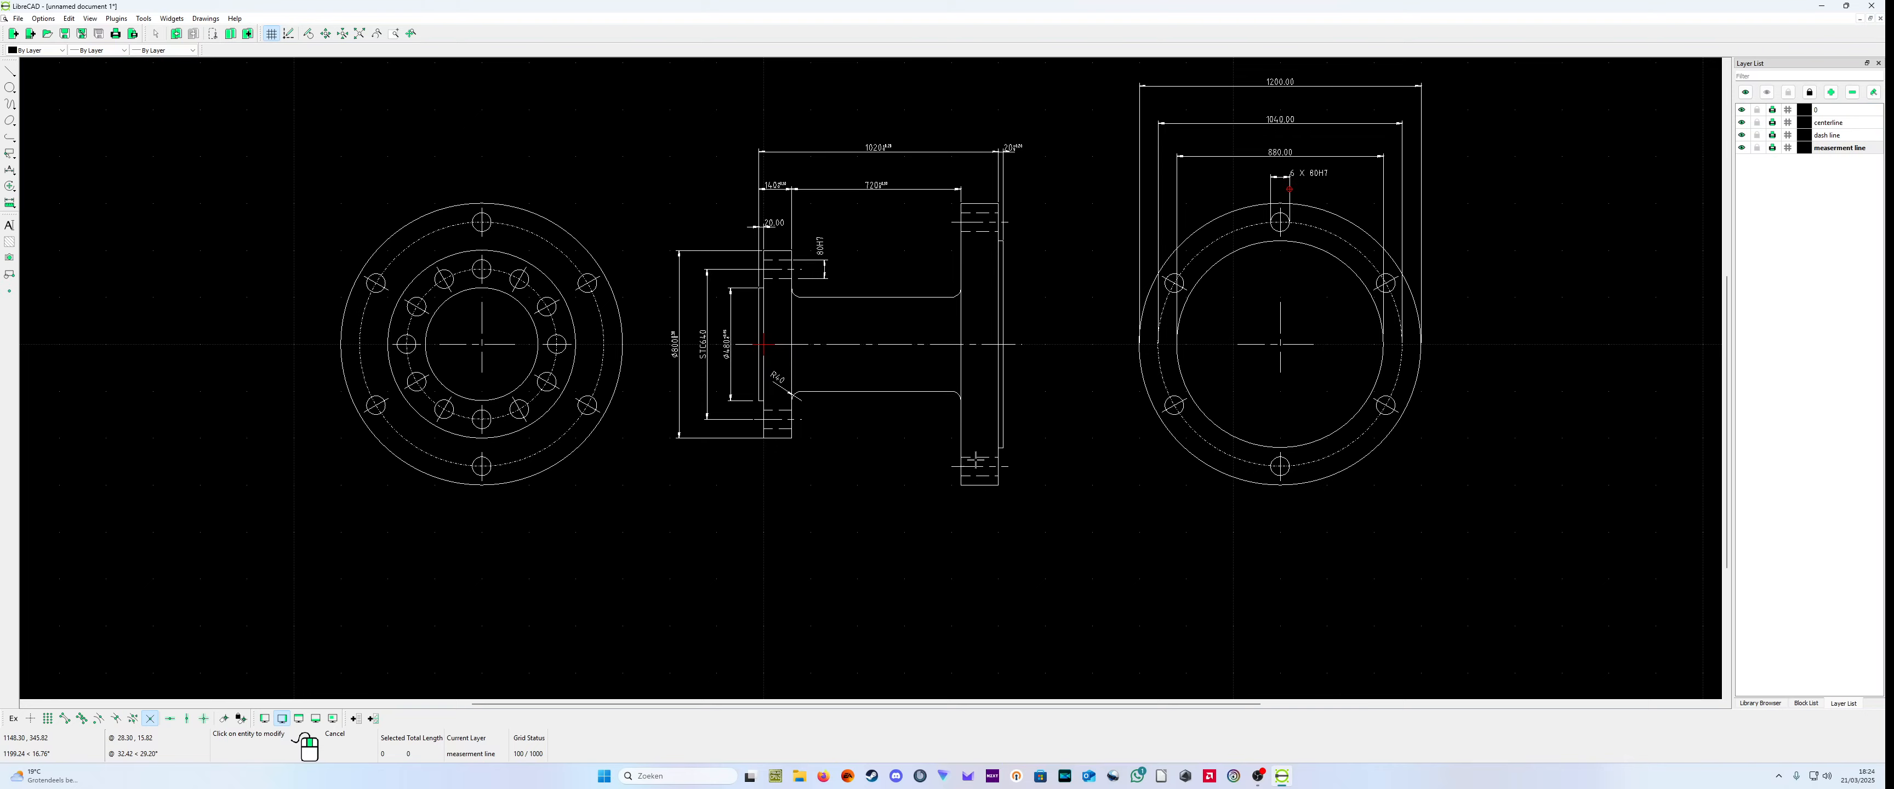
scroll(1396, 390, "up", 1)
scroll(1330, 387, "down", 2)
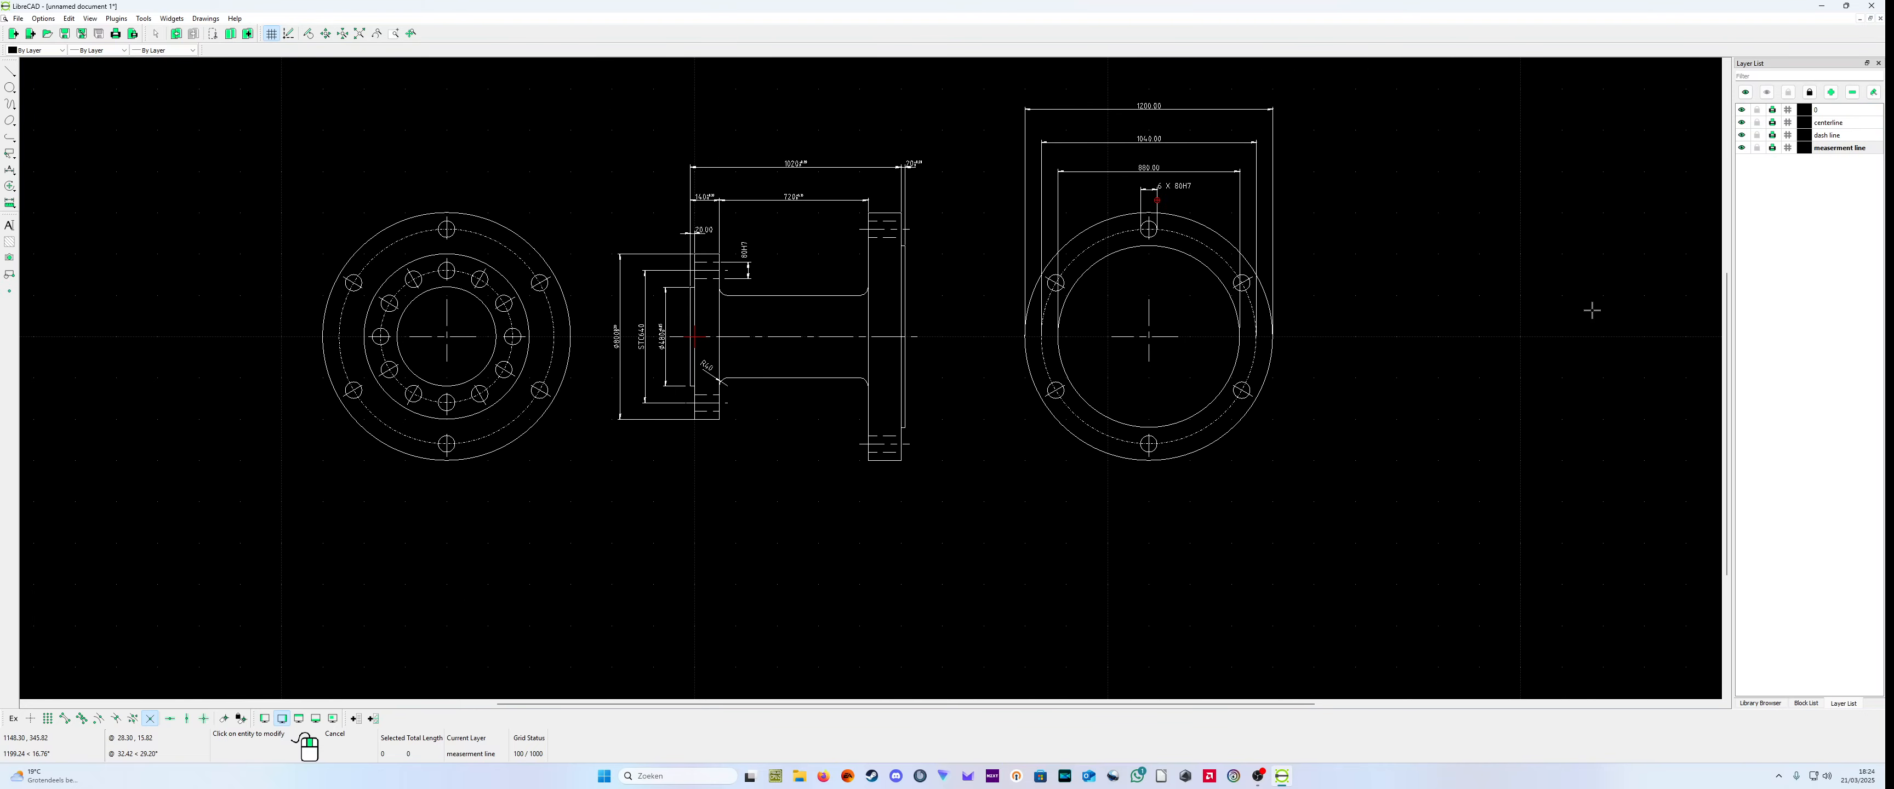
Step: Insert the a3 drawing frame from the misc library at point -1200, -600, snapping to the grid instead of intersections
left_click(1807, 703)
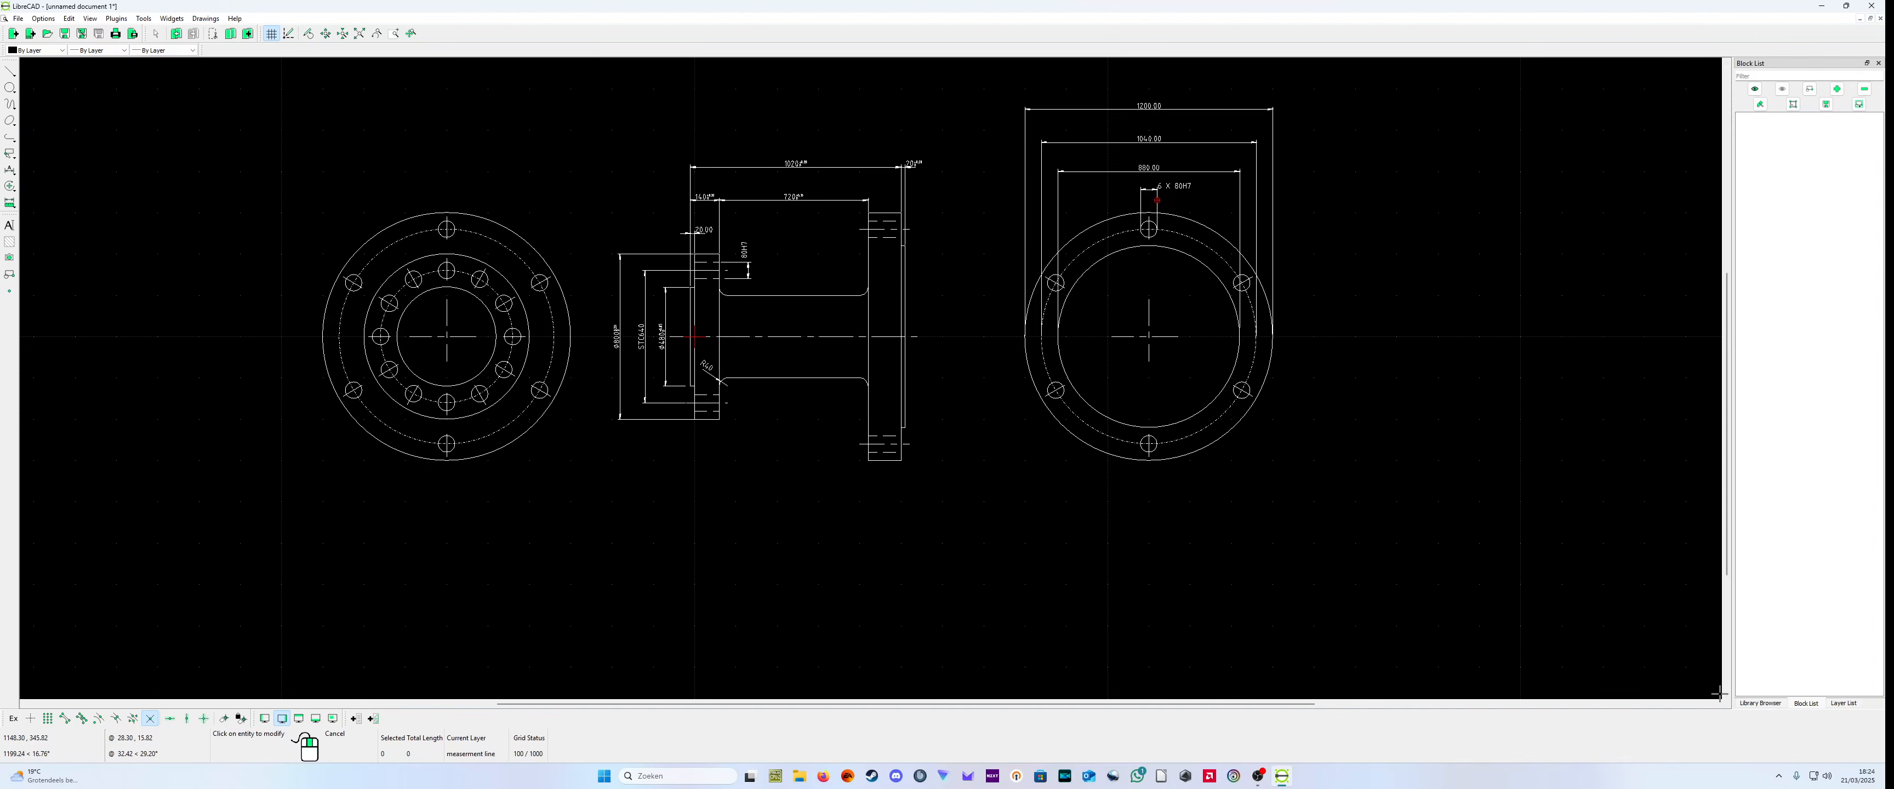
left_click(1768, 703)
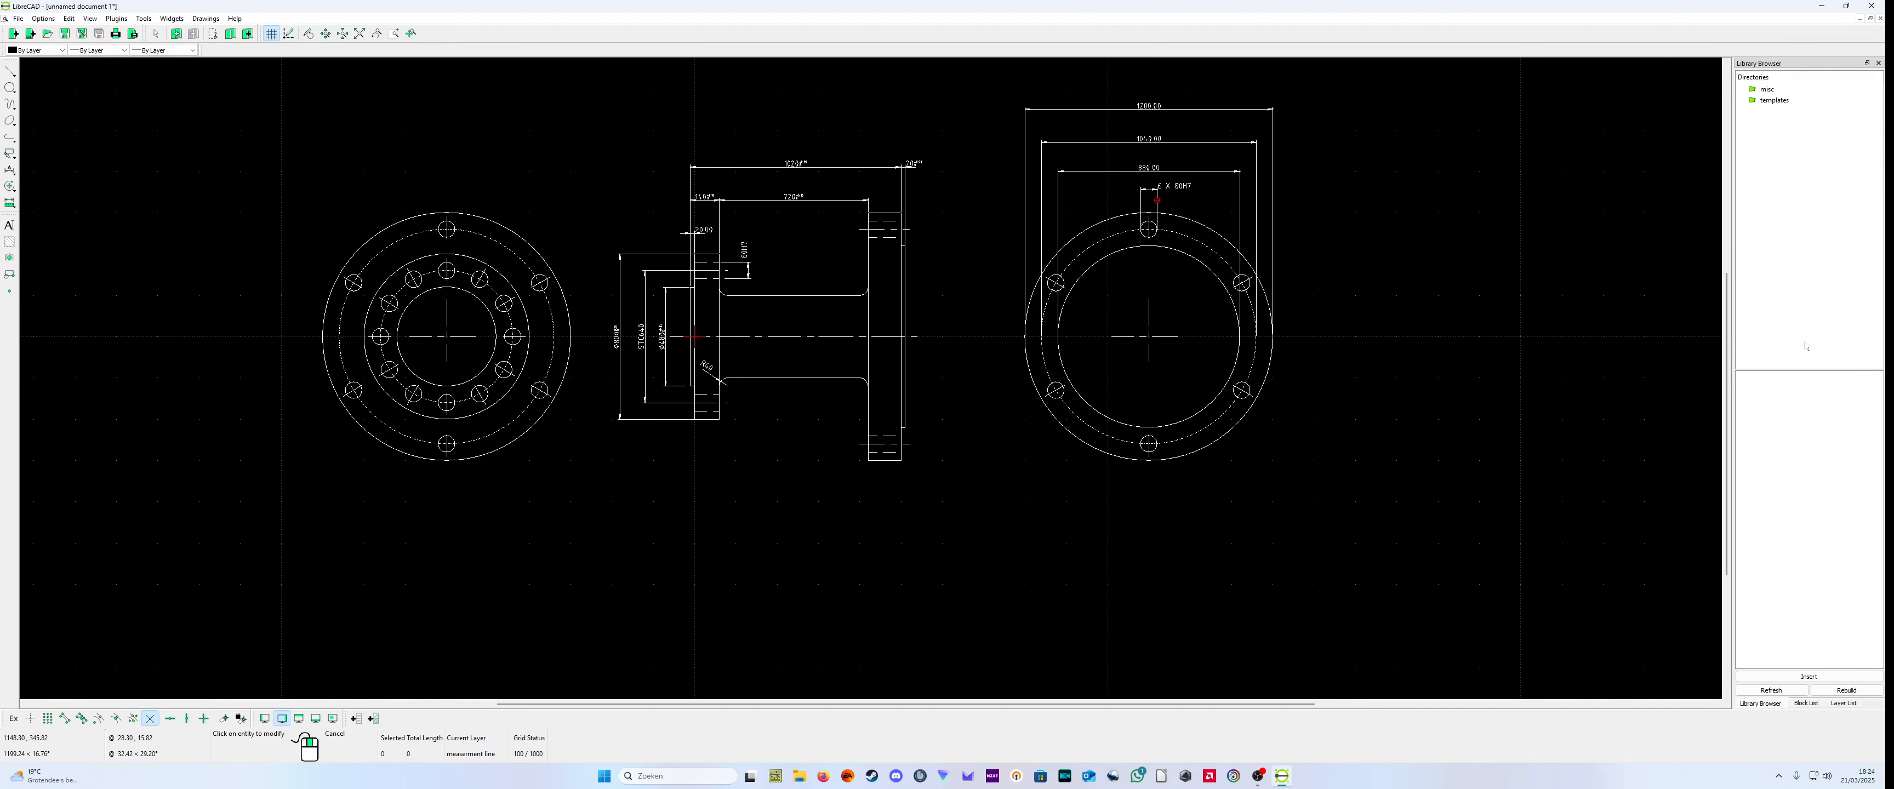
left_click(1774, 90)
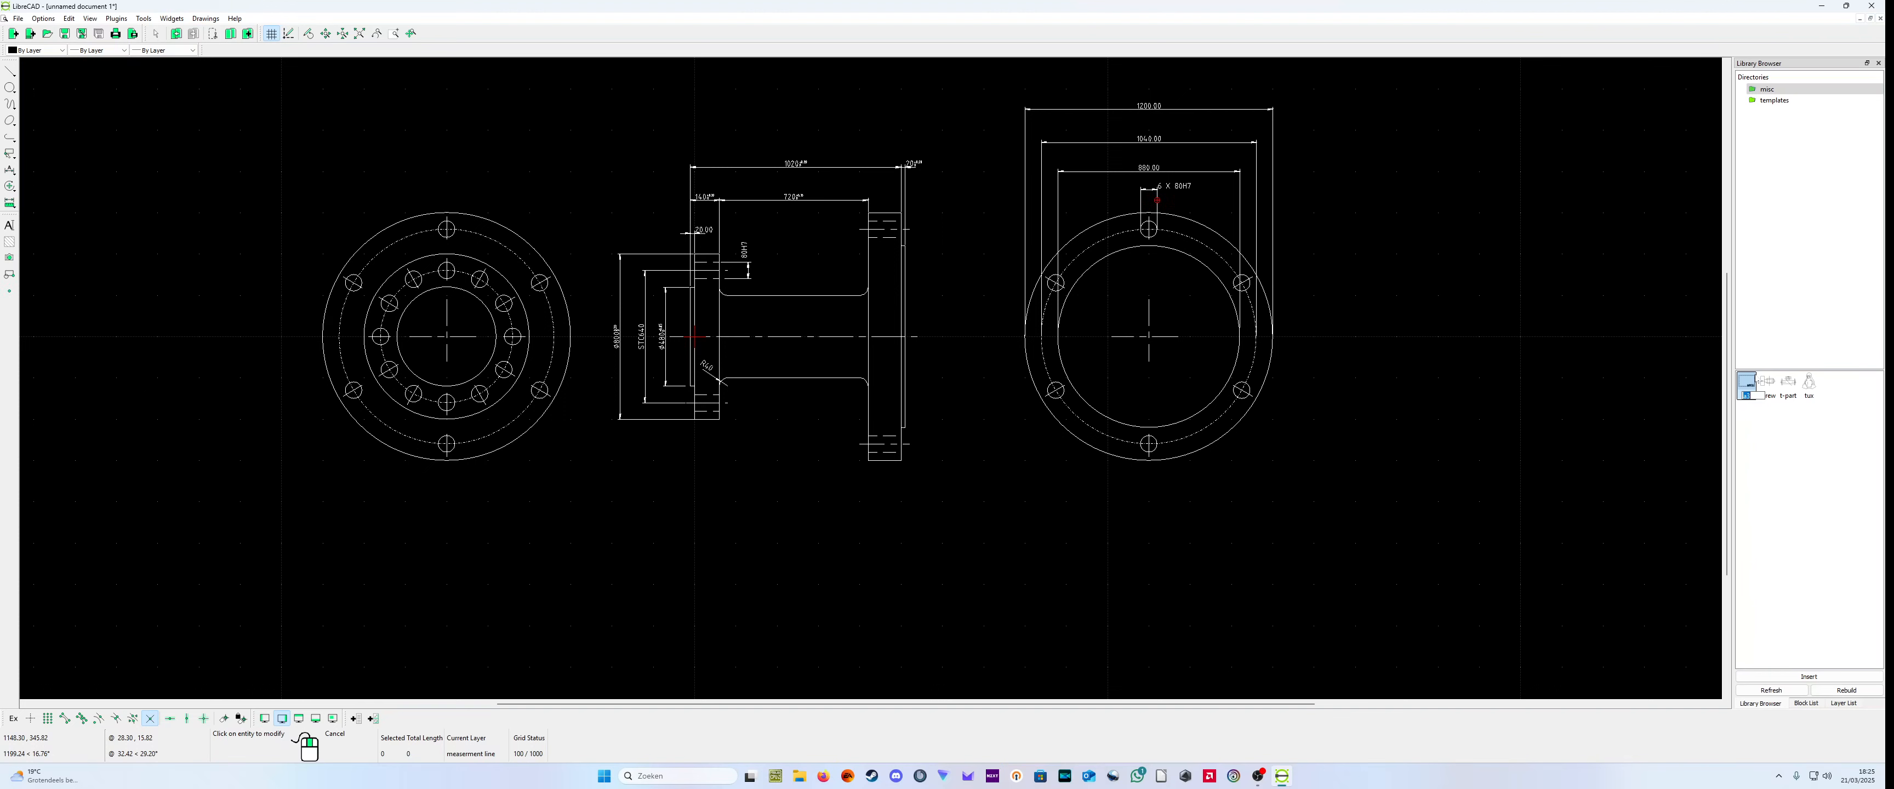
left_click(1747, 385)
left_click(1814, 679)
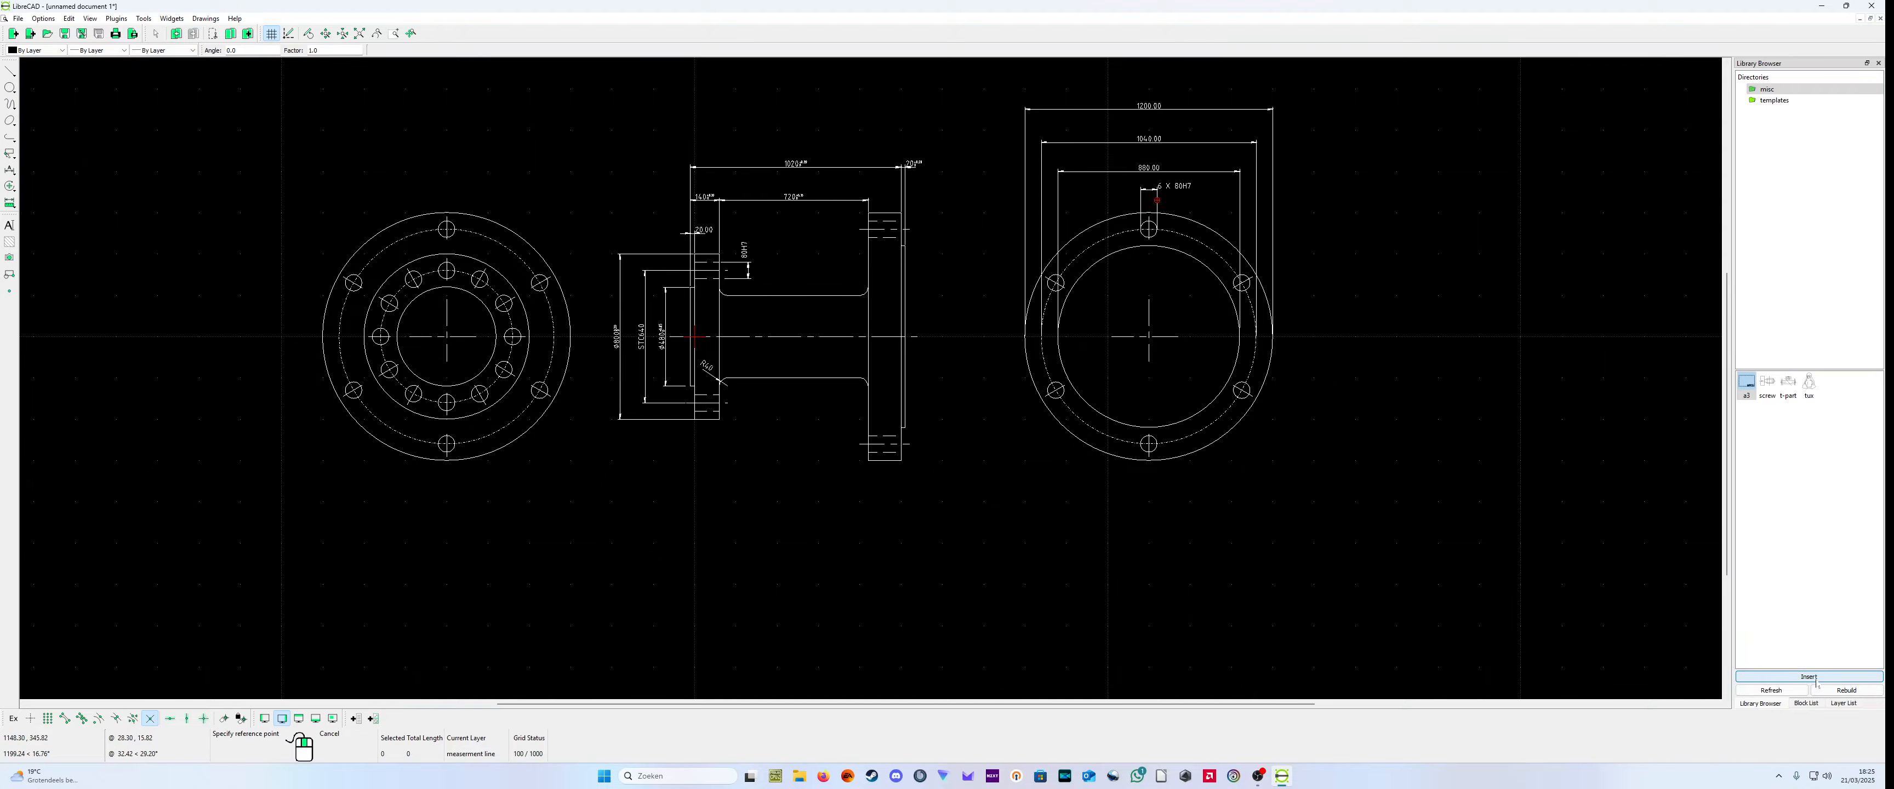
scroll(919, 598, "down", 3)
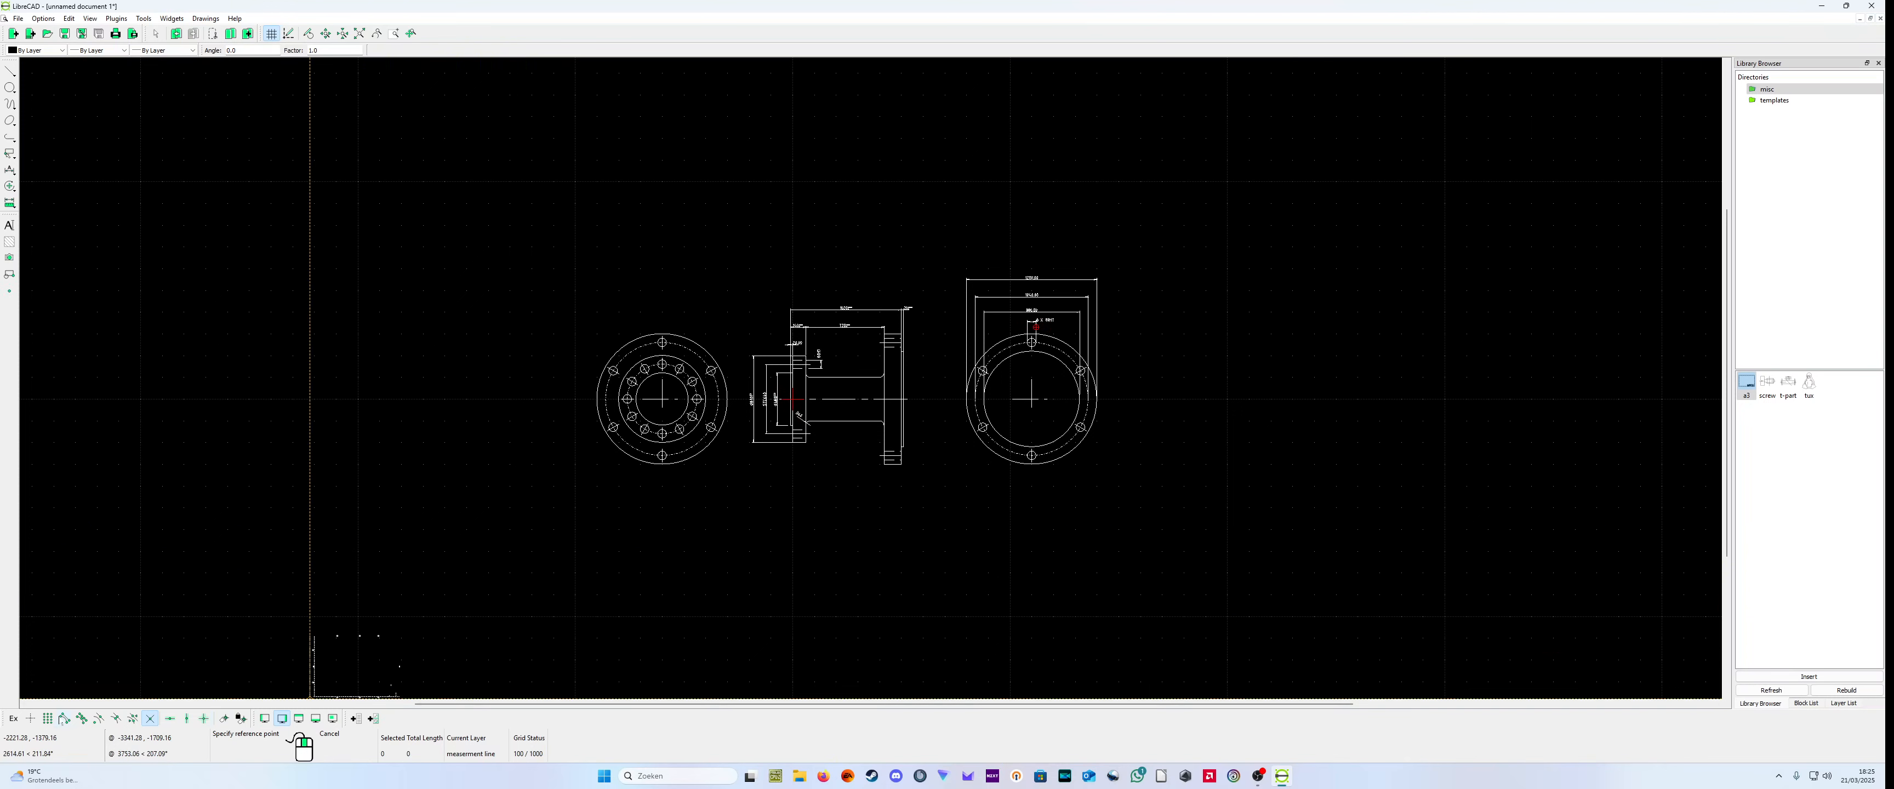
left_click(48, 718)
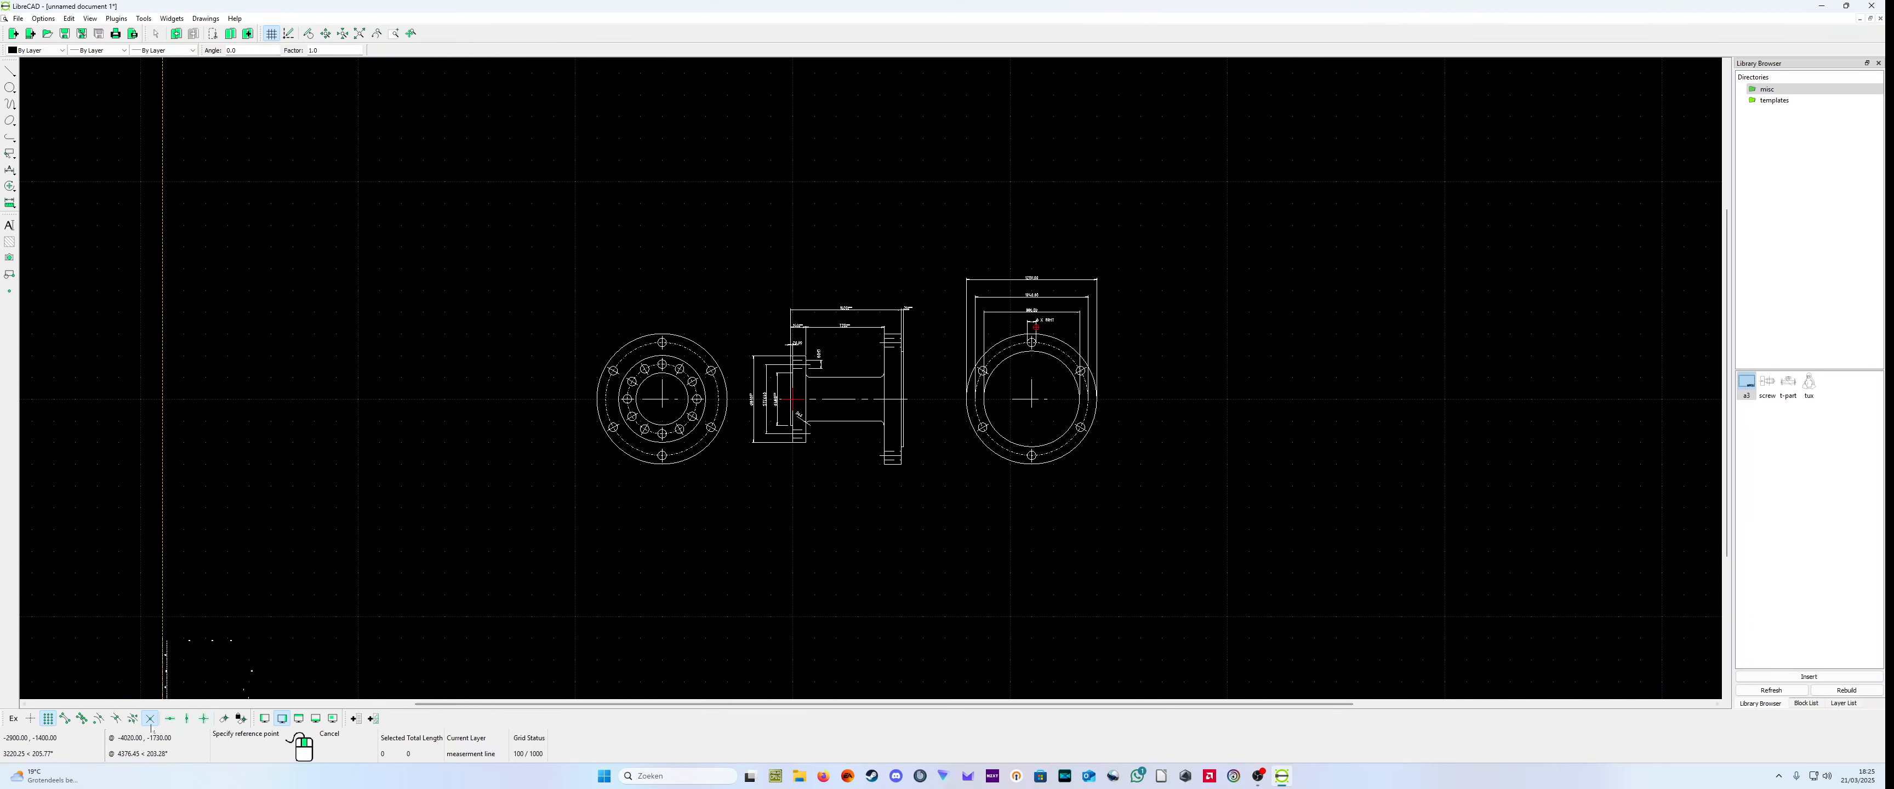
left_click(150, 718)
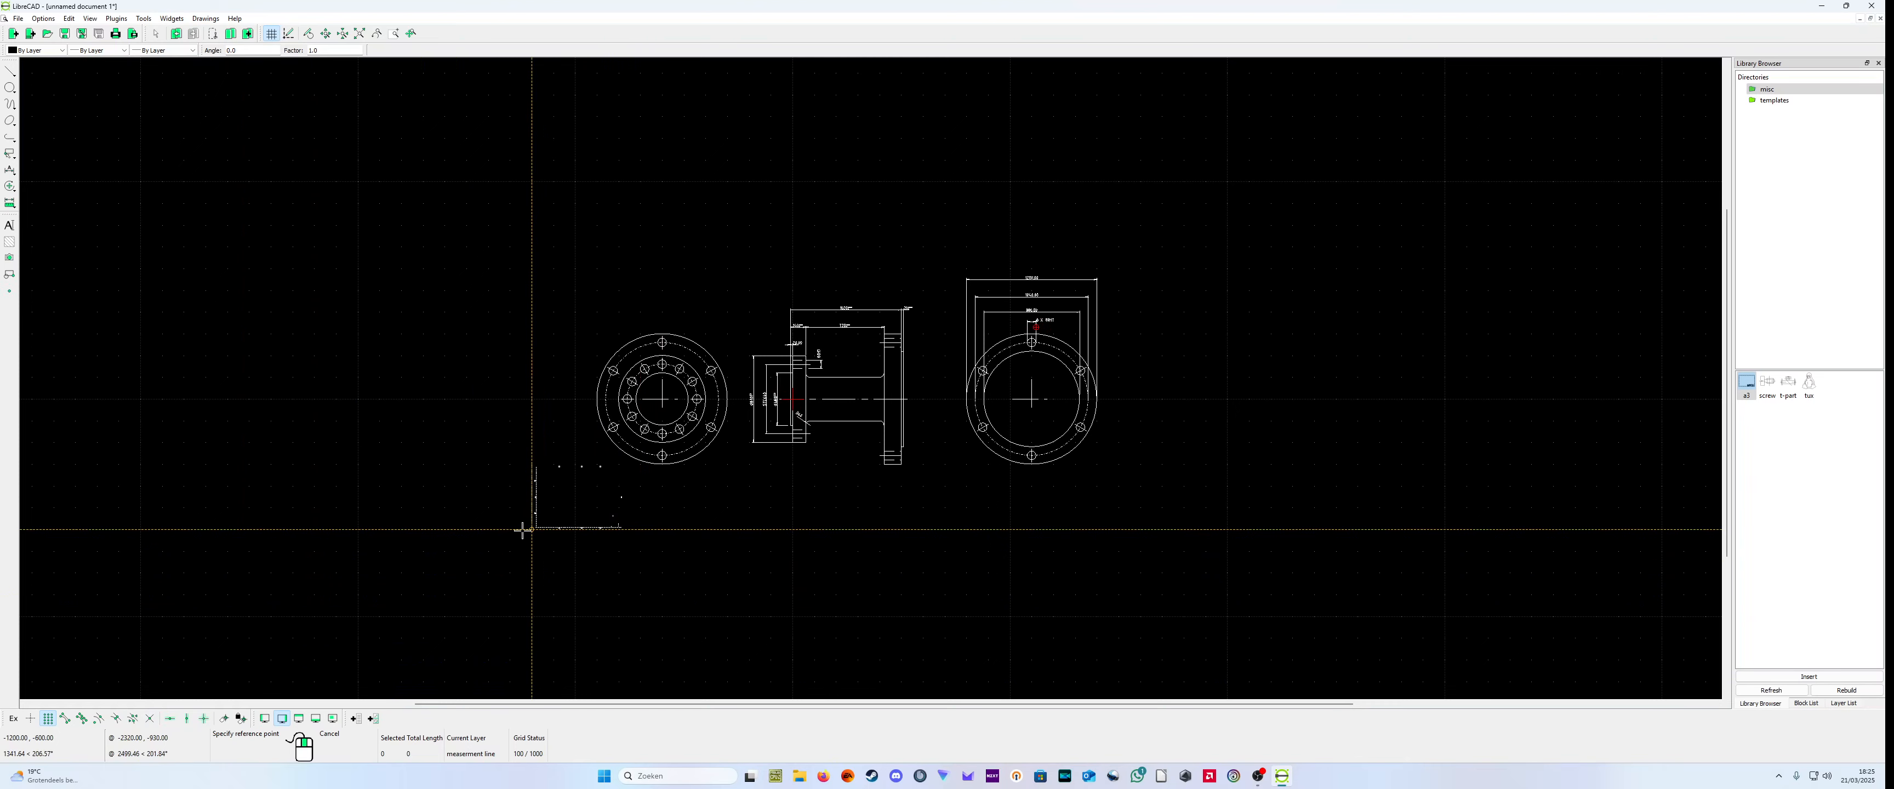
left_click(527, 533)
right_click(527, 533)
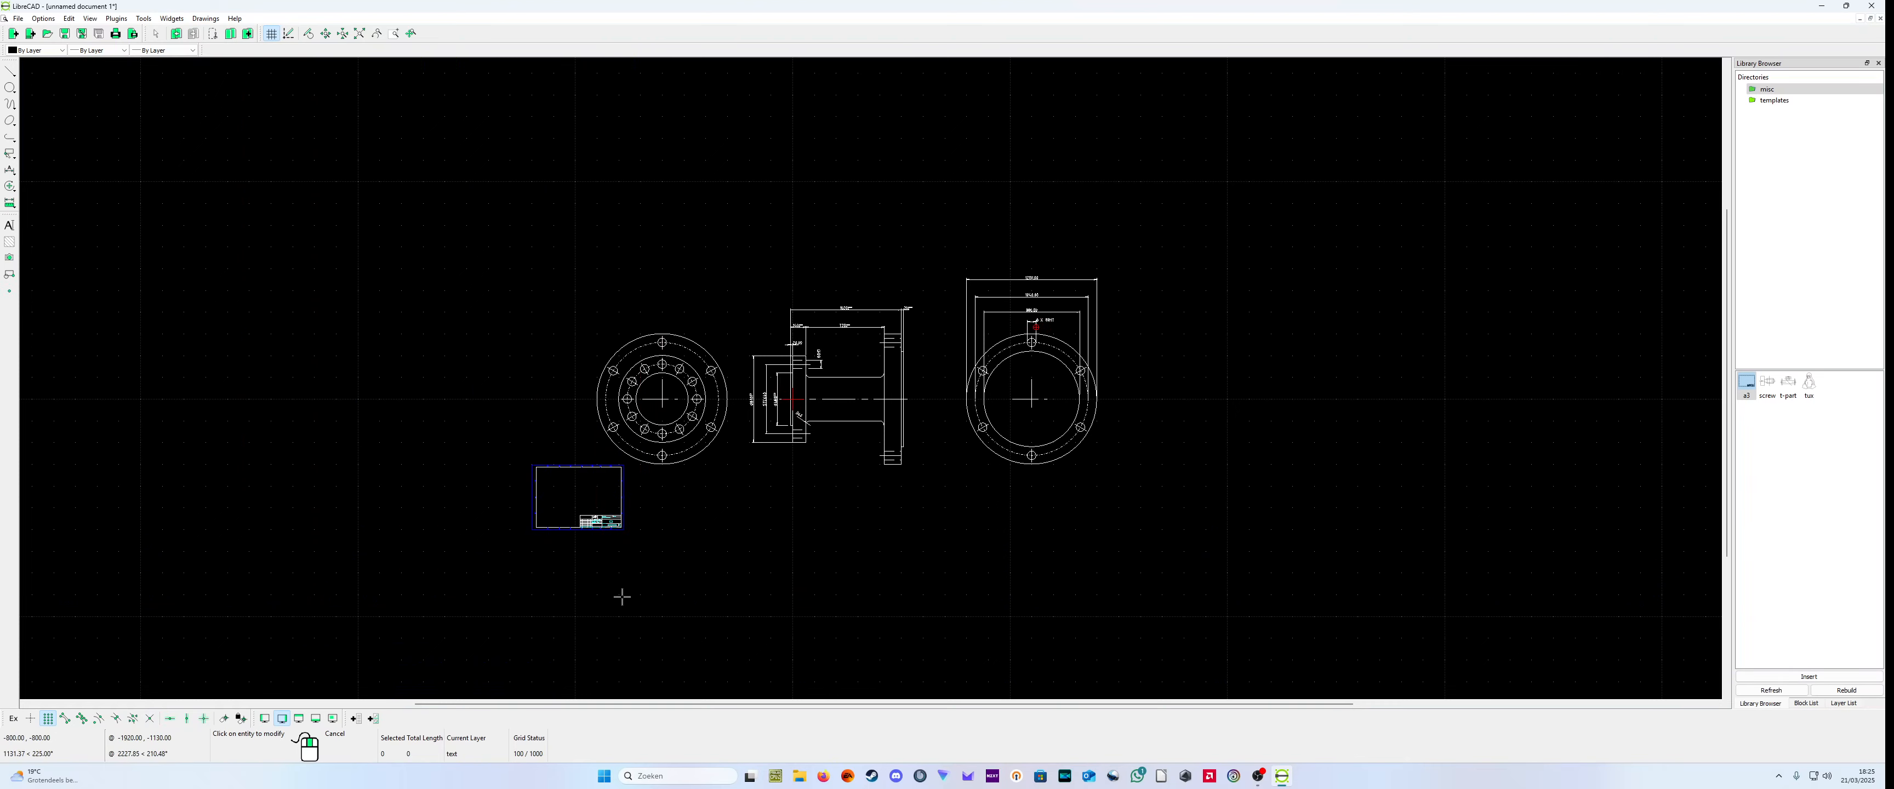
Step: Examine the inserted a3 frame's properties, including its insertion point and scale
scroll(622, 596, "up", 3)
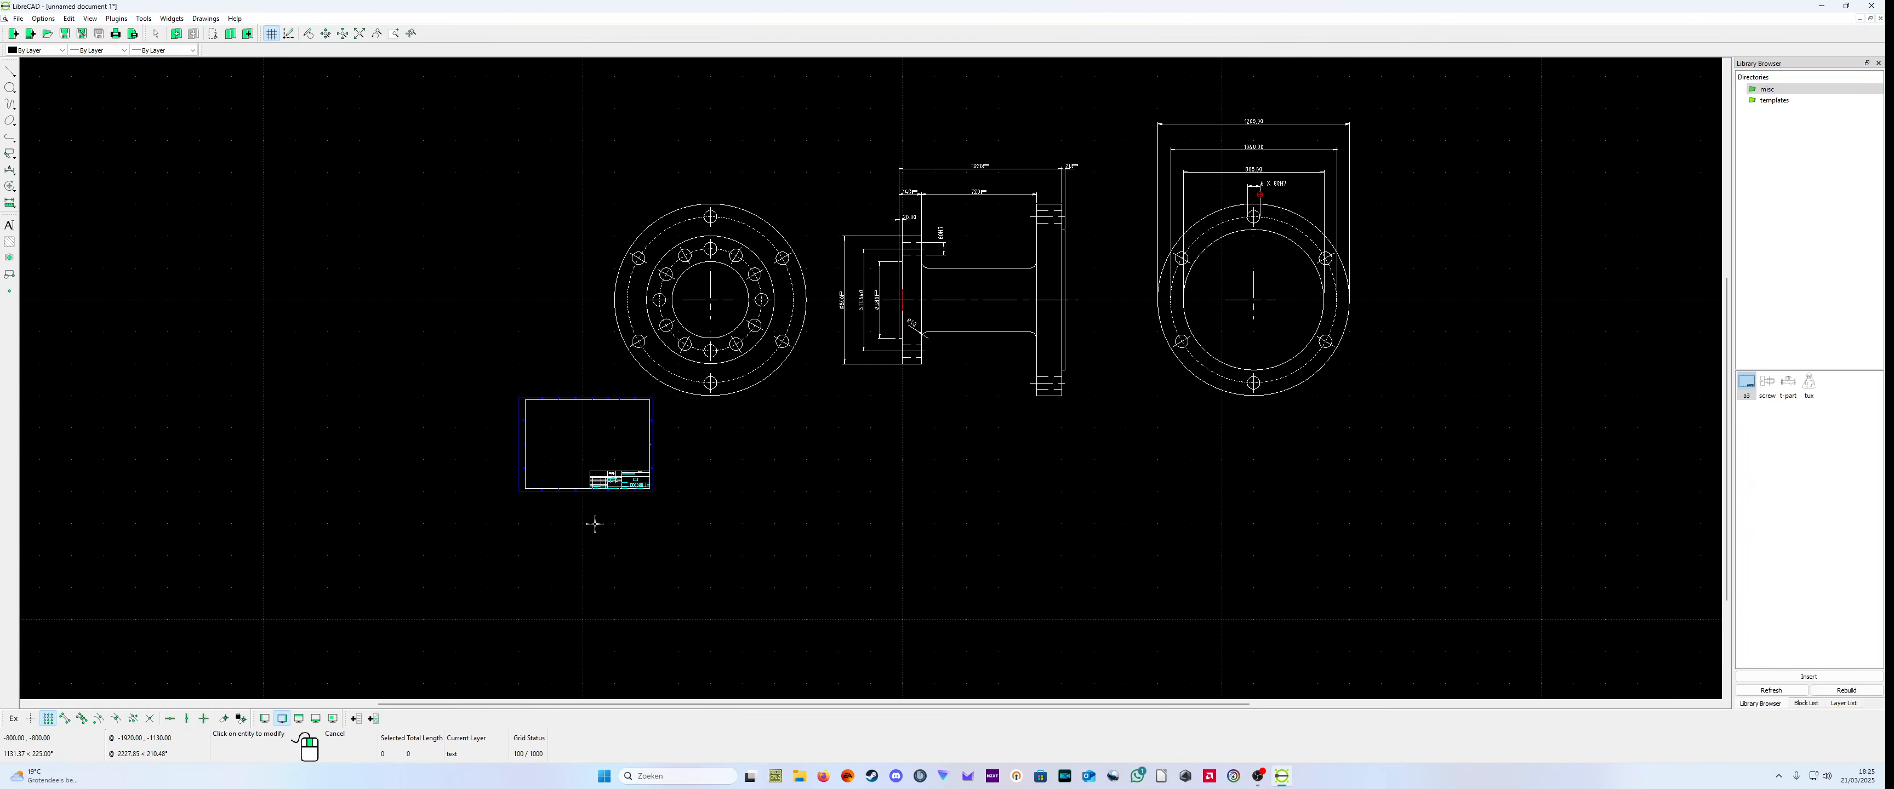
scroll(593, 524, "down", 2)
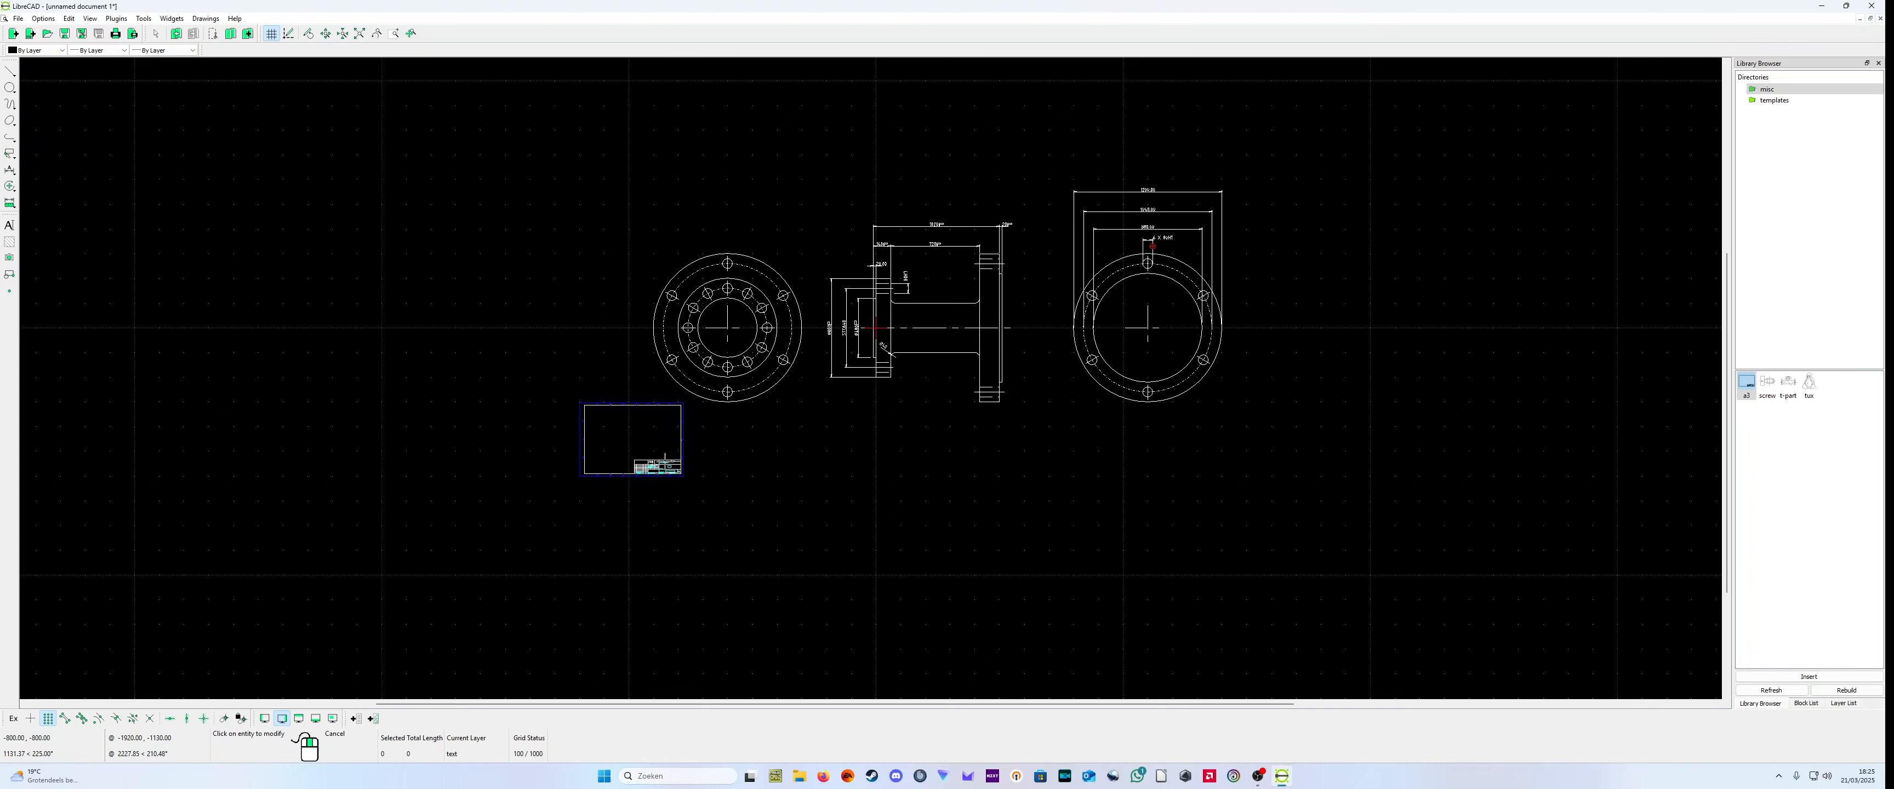
left_click(585, 428)
left_click(1040, 460)
left_click(597, 421)
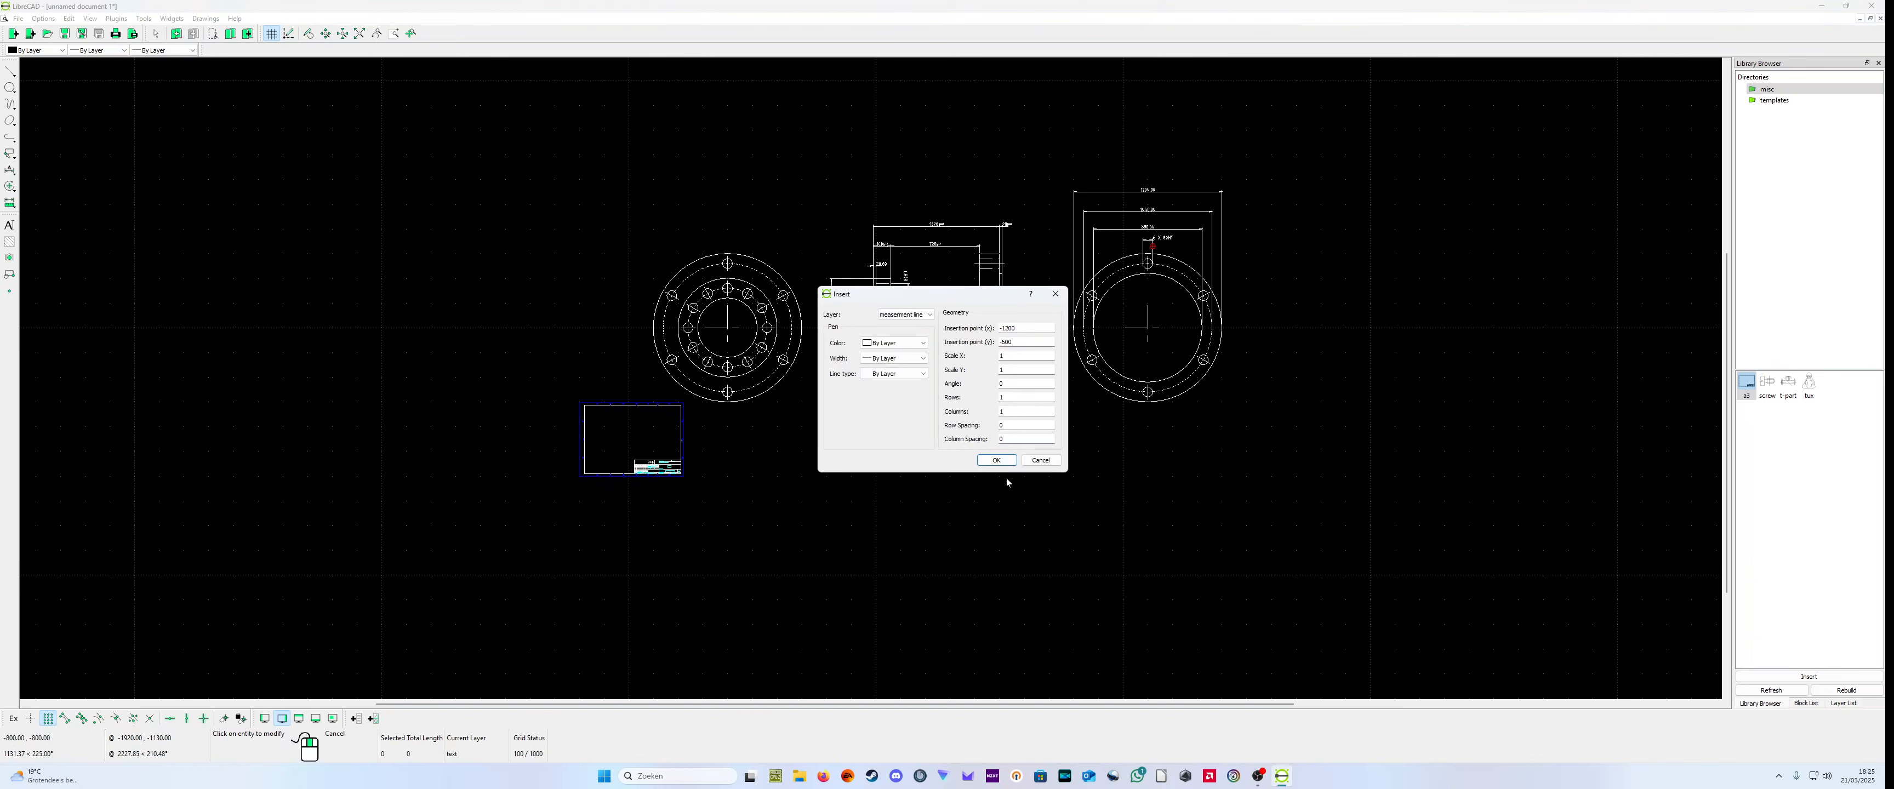
left_click(996, 460)
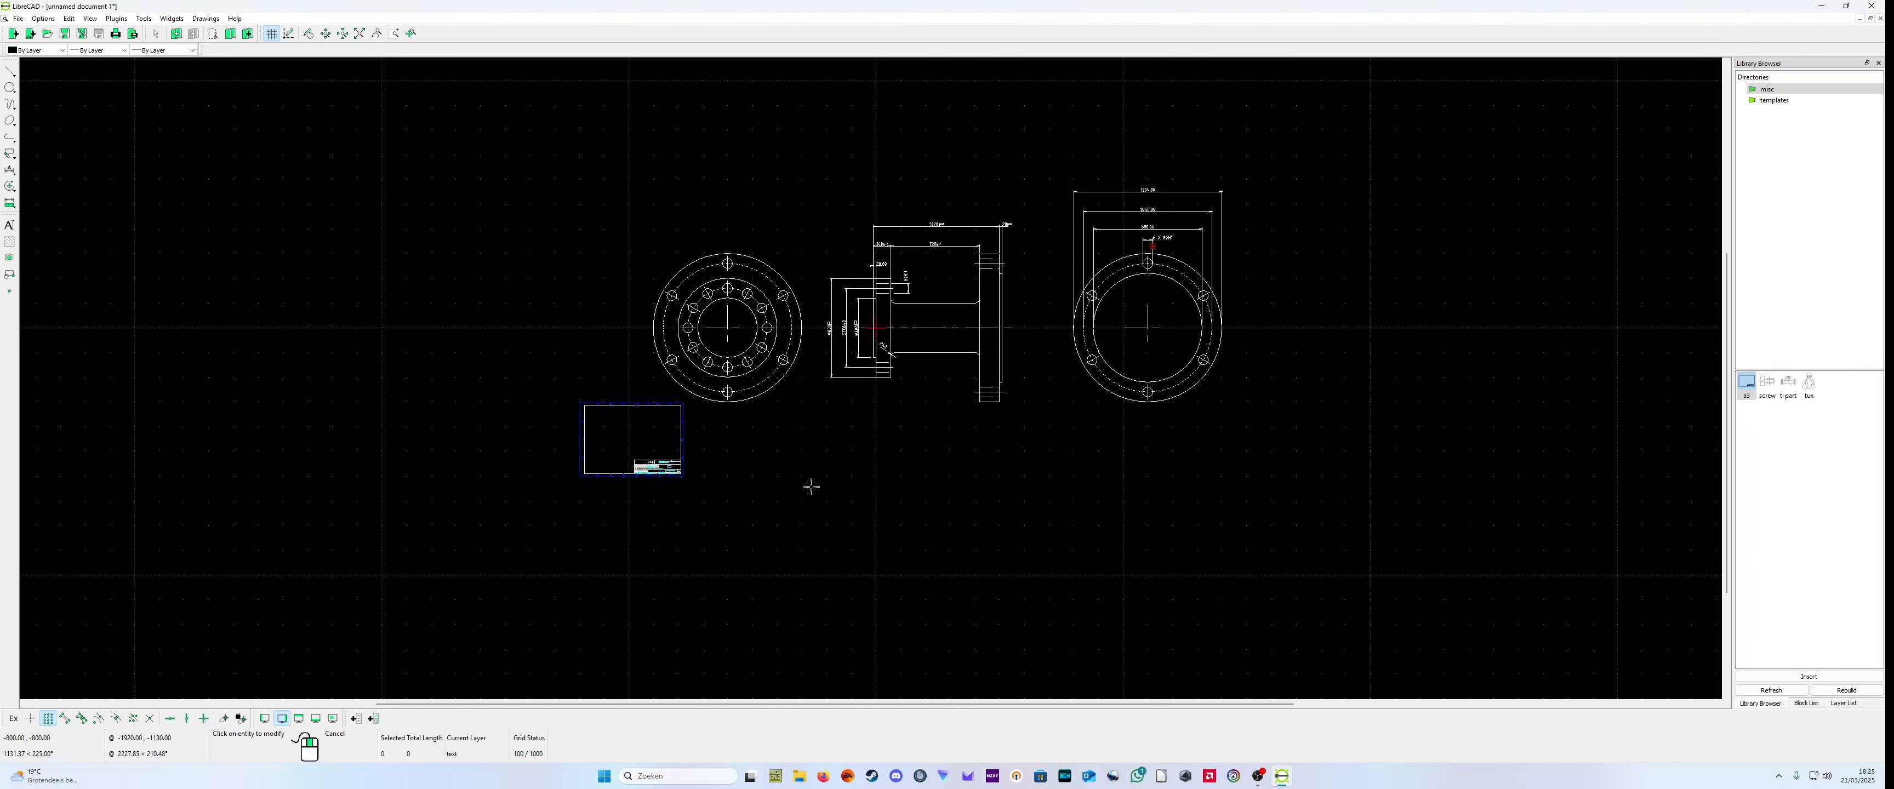
left_click(59, 51)
left_click(324, 345)
left_click(646, 475)
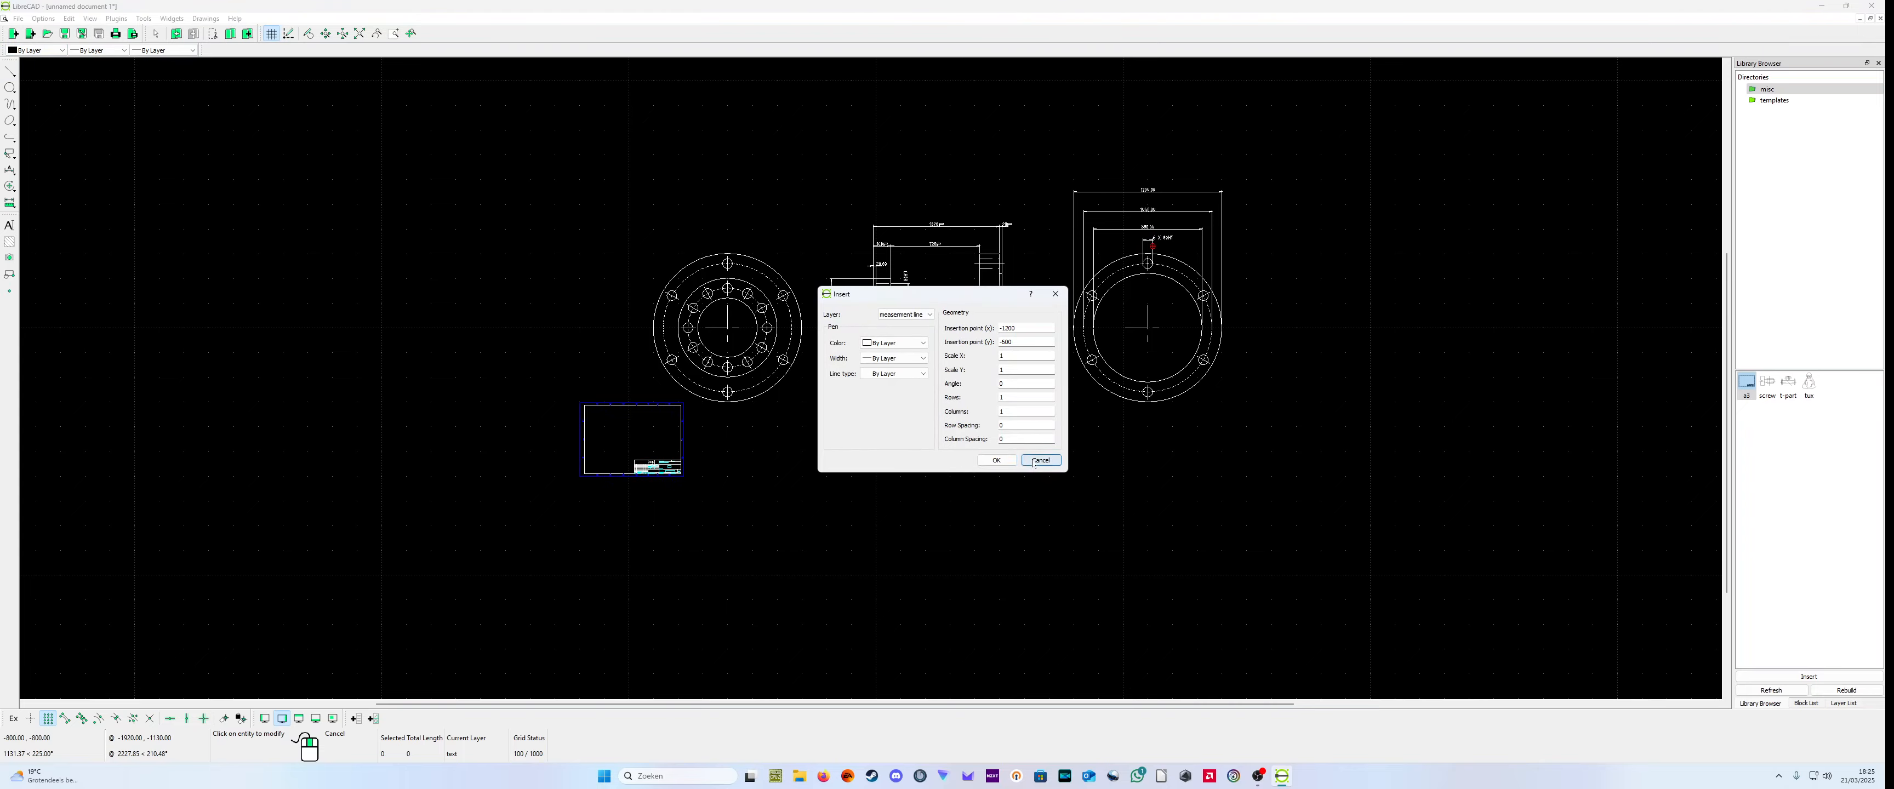
left_click(1006, 461)
Step: Scale the a3 frame by a factor of 4 about its lower-left corner, replacing the original
scroll(695, 479, "up", 5)
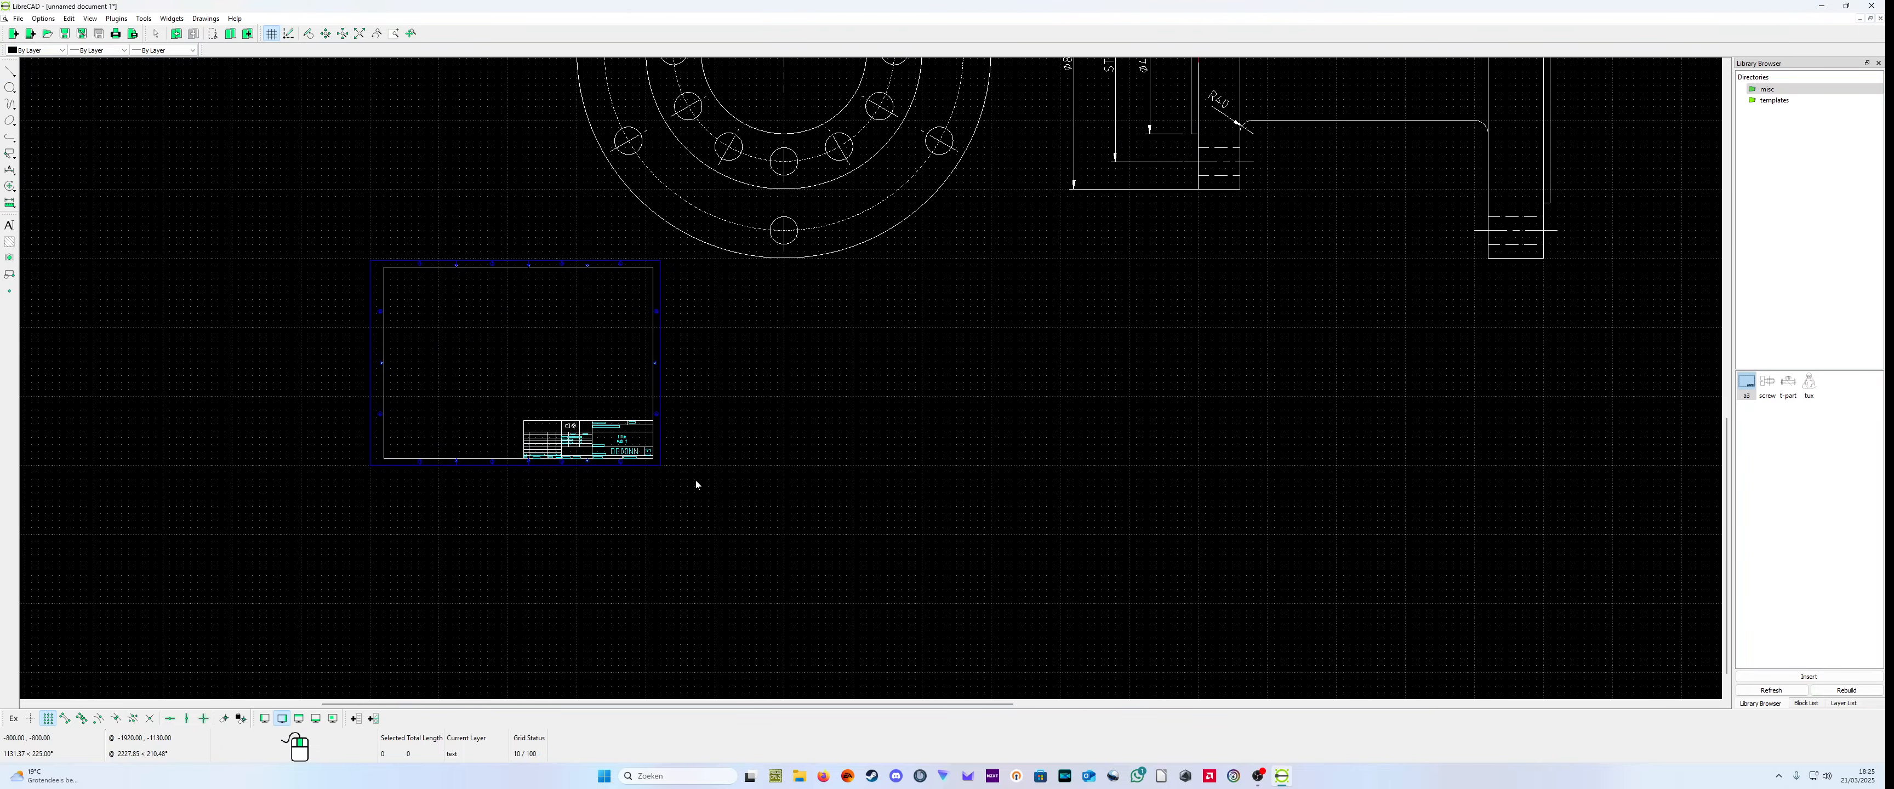
left_click_drag(718, 485, 330, 248)
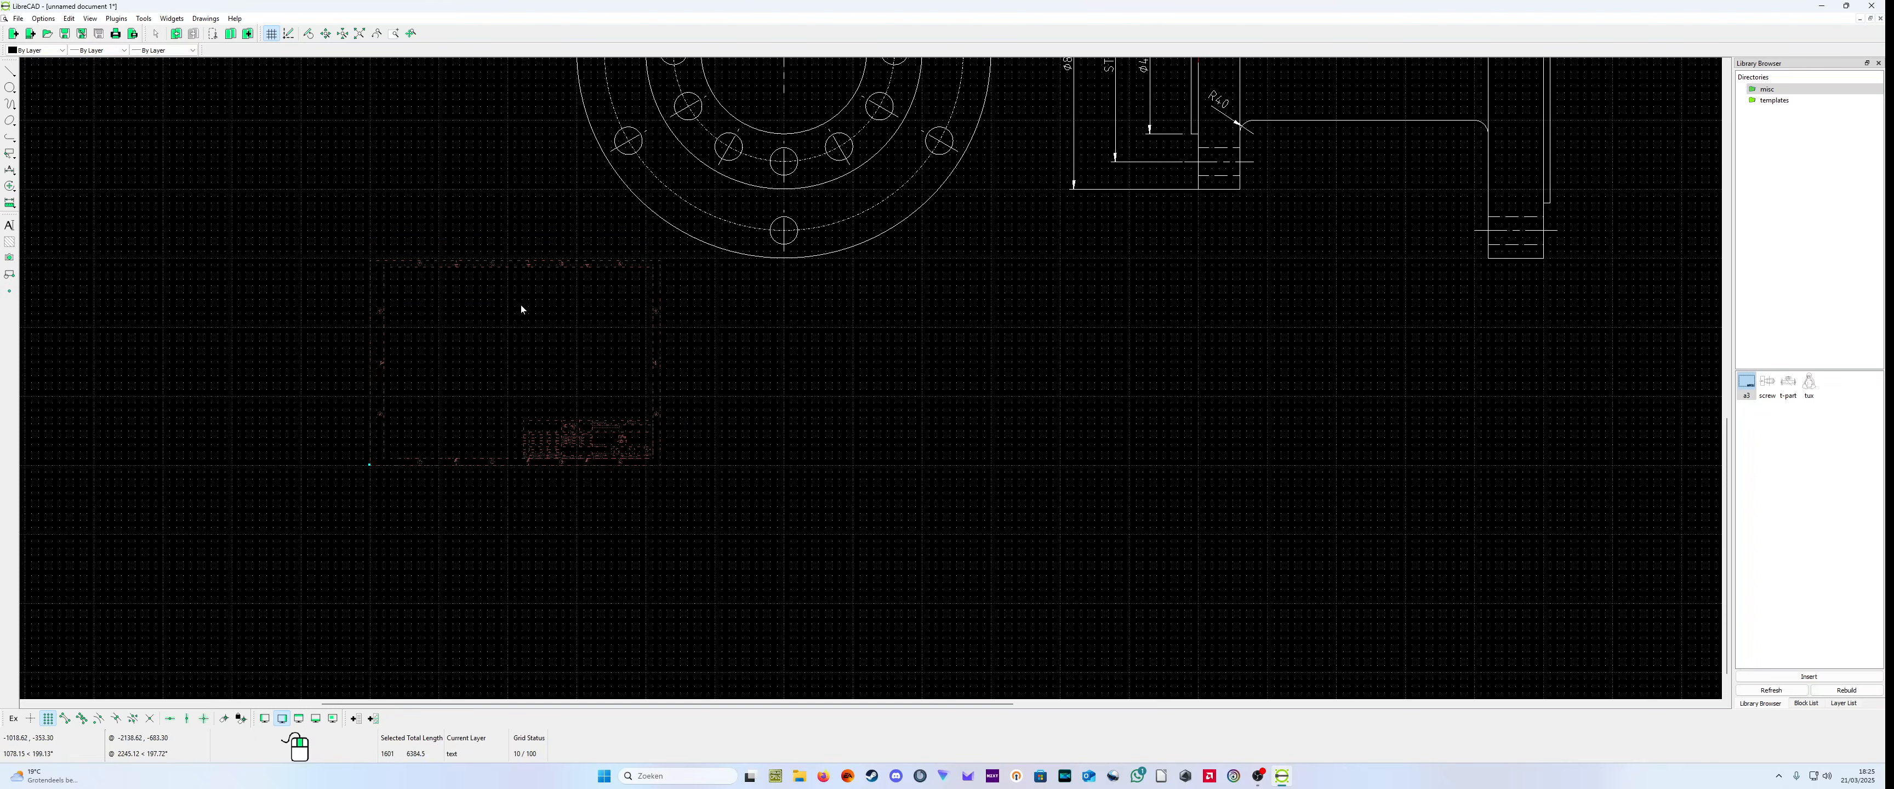
scroll(500, 293, "down", 3)
left_click(143, 18)
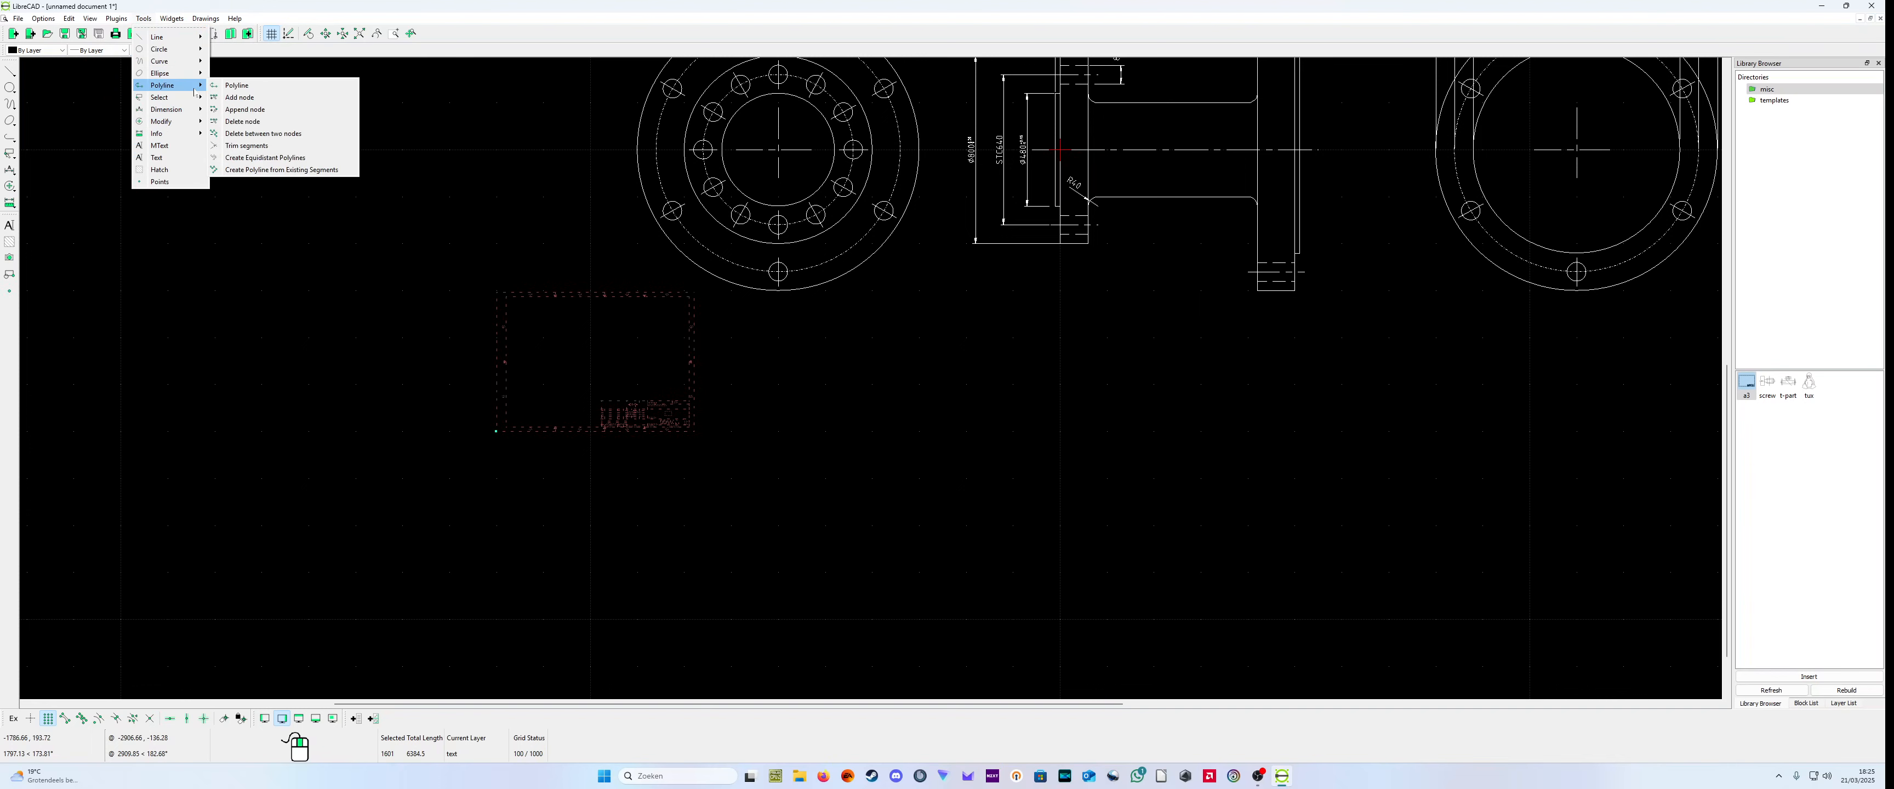
mouse_move(186, 125)
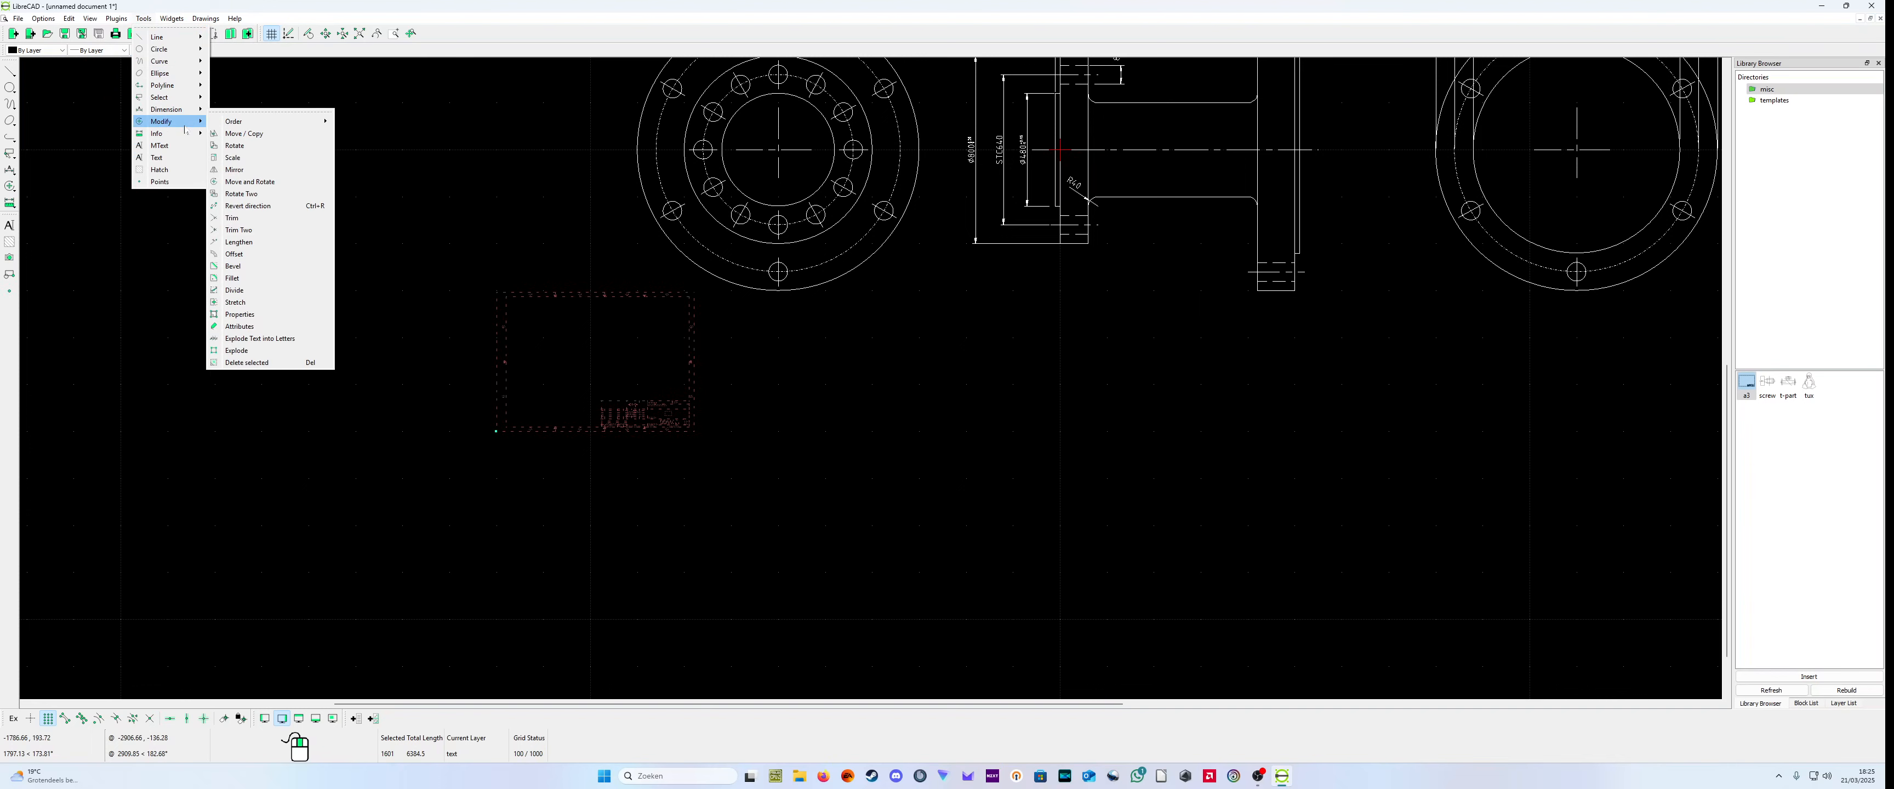
left_click(281, 164)
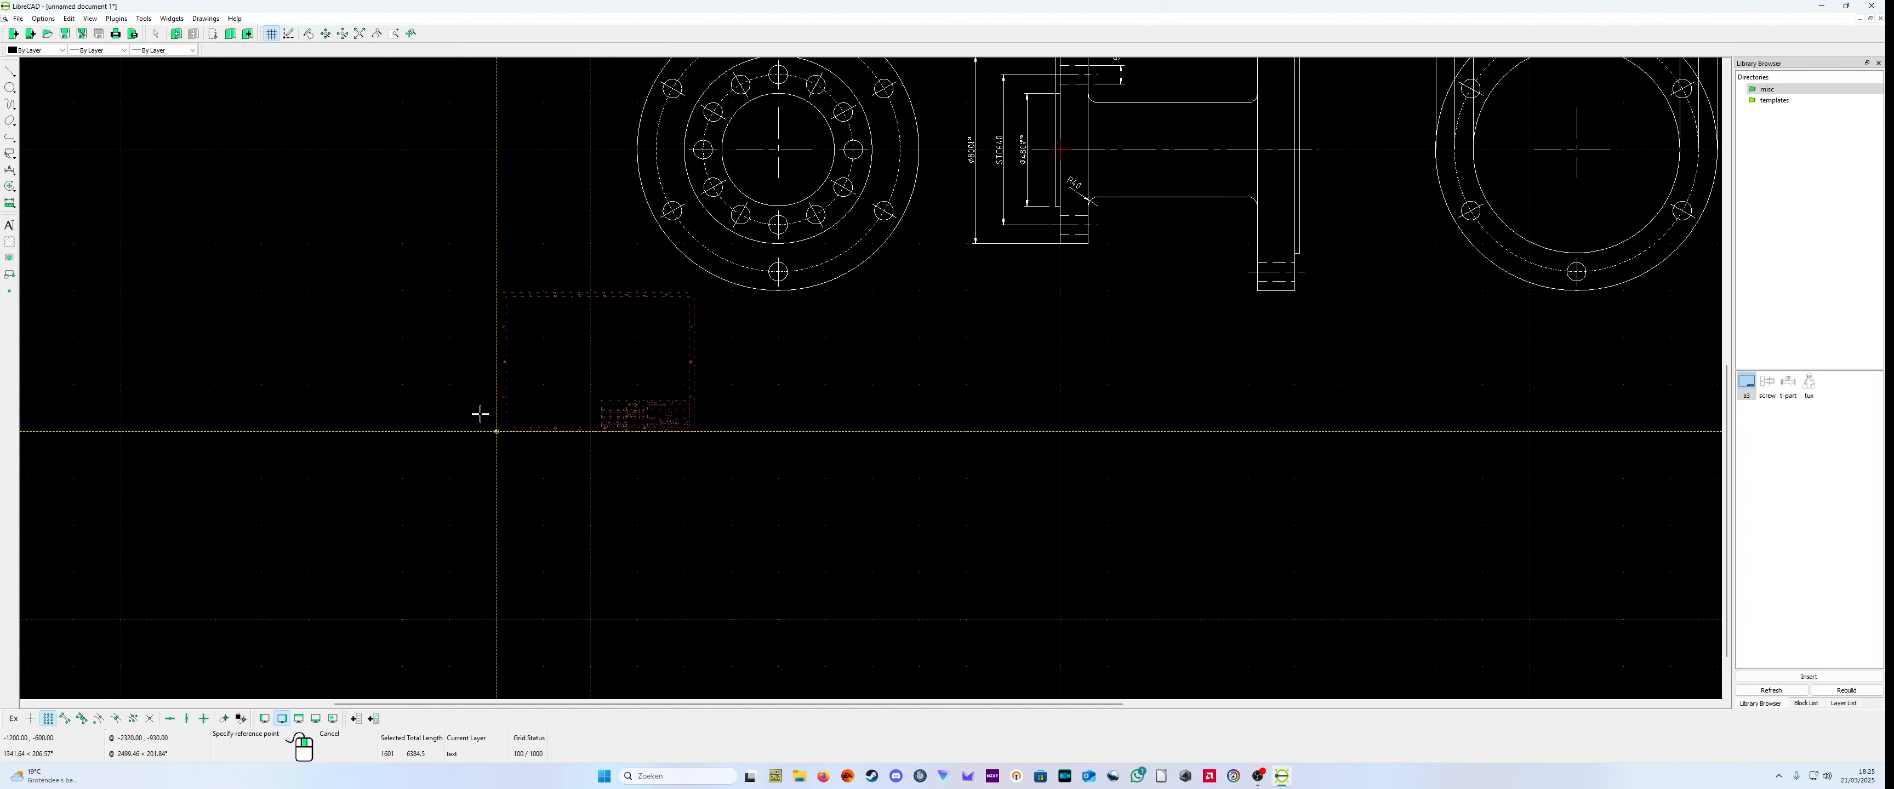
left_click(484, 430)
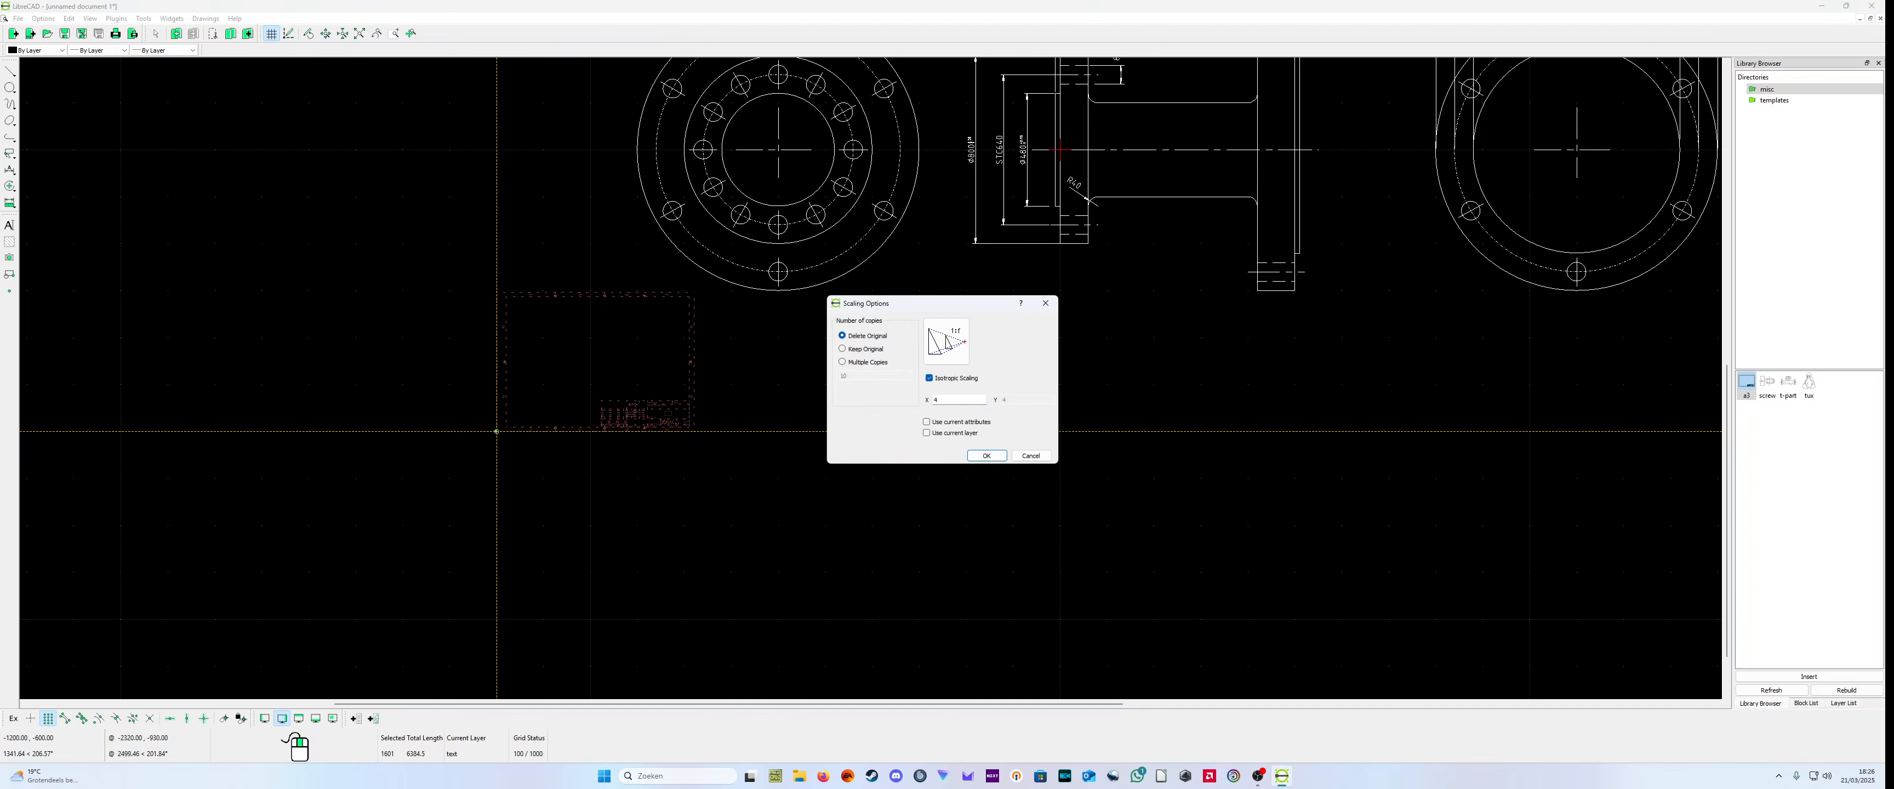
left_click(985, 455)
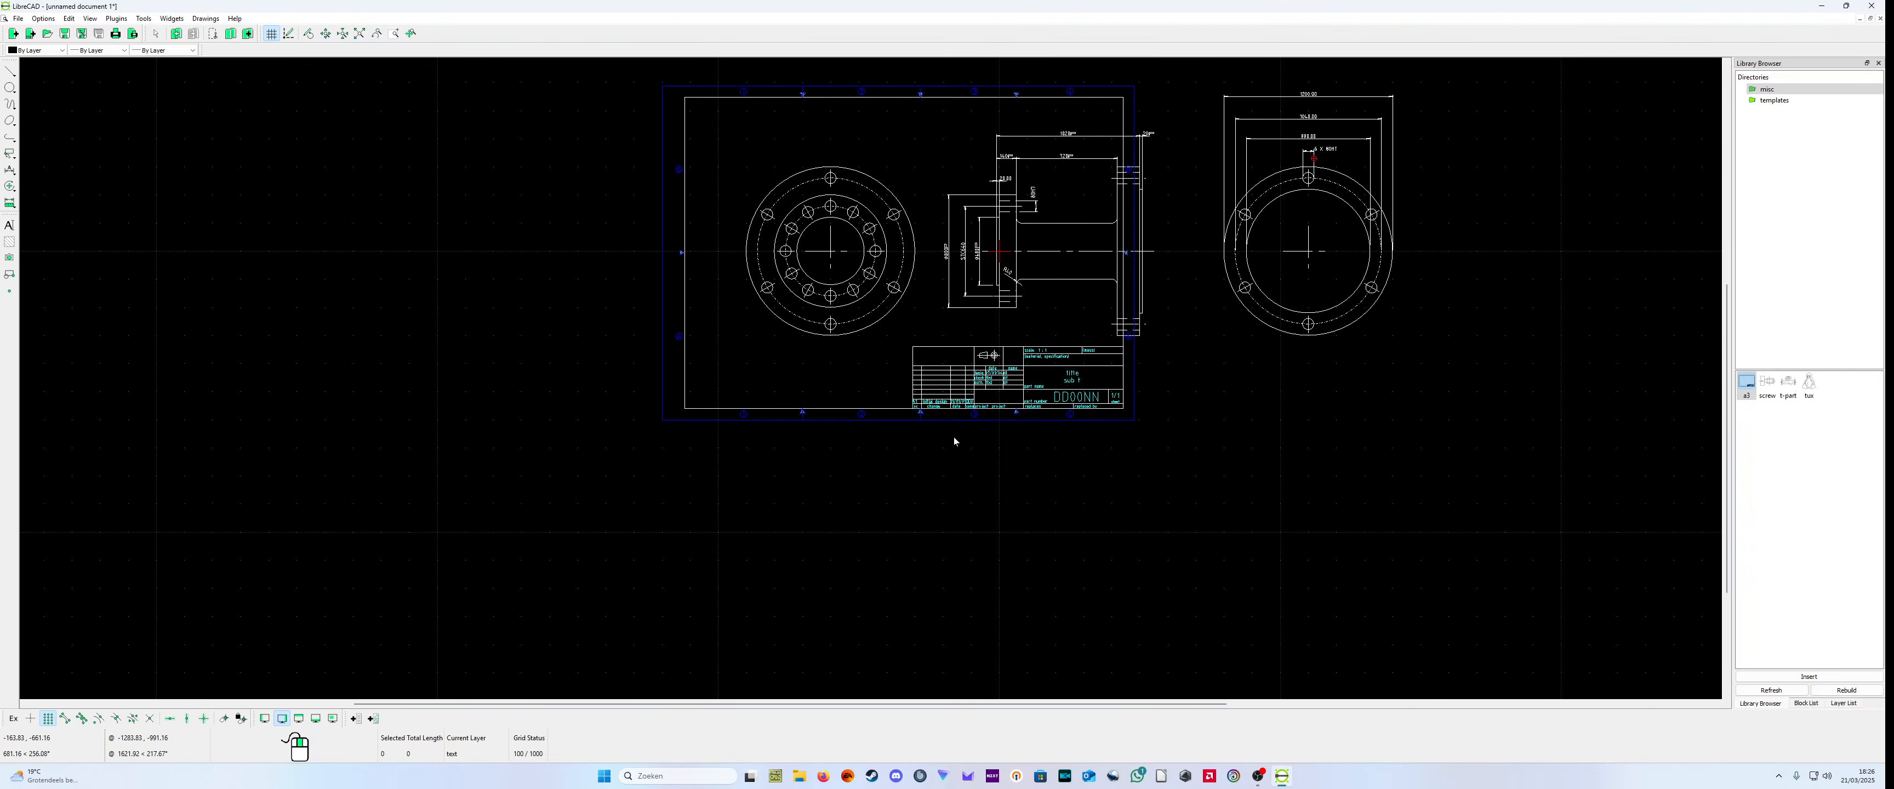
Step: Scale the a3 frame up again about its lower-left corner to an overall scale of 8
left_click(961, 418)
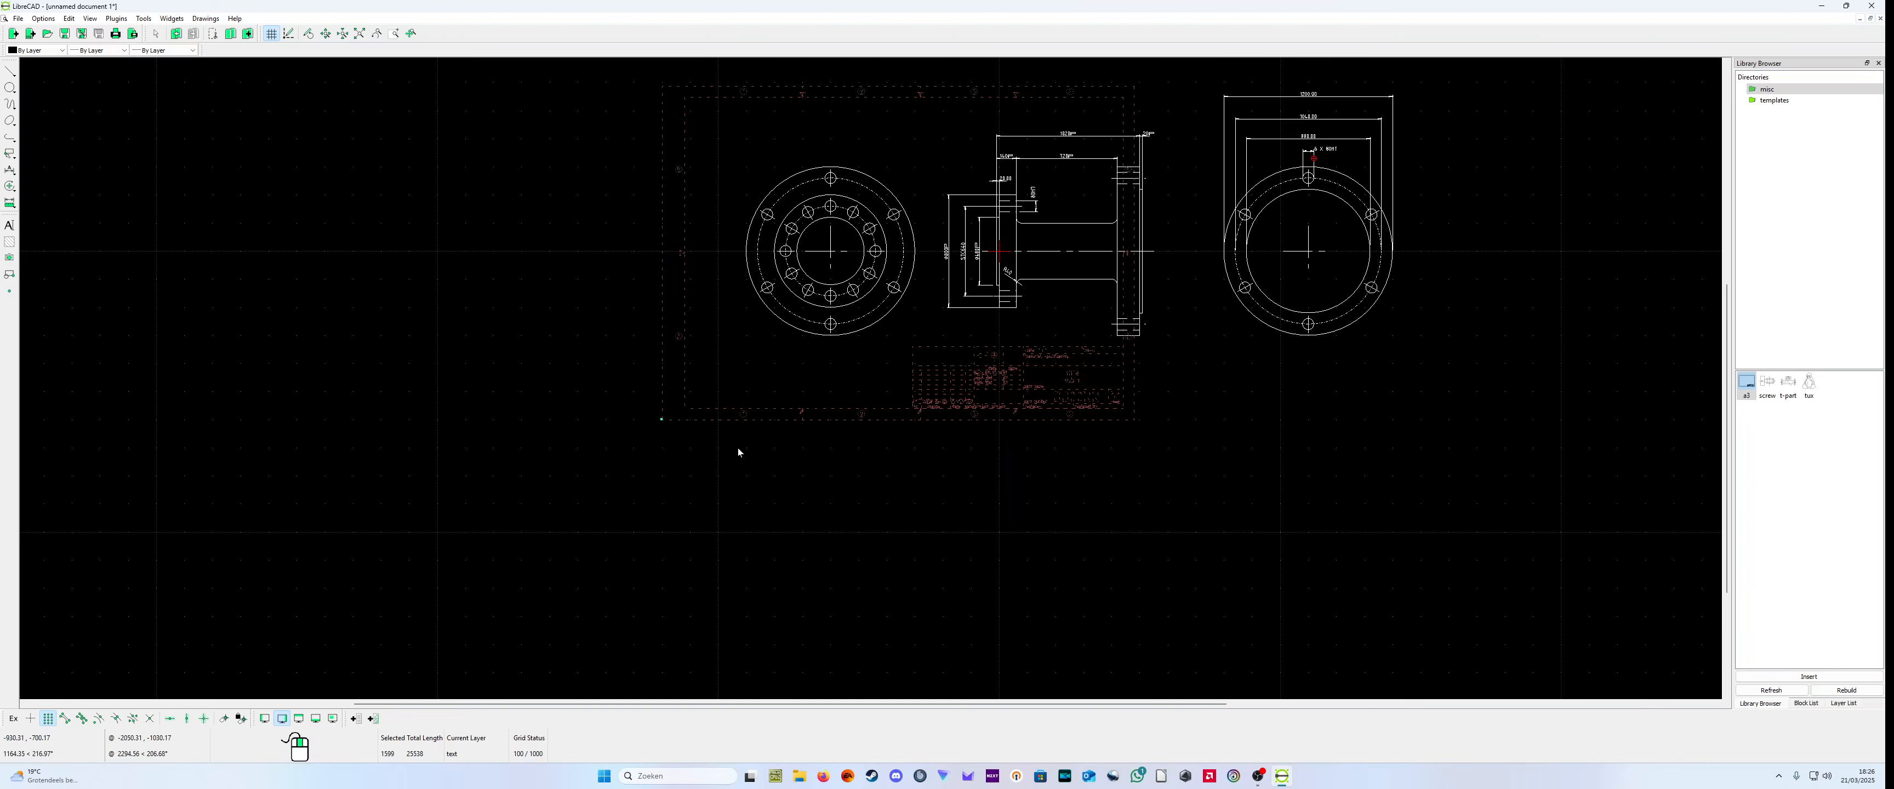
scroll(738, 448, "down", 3)
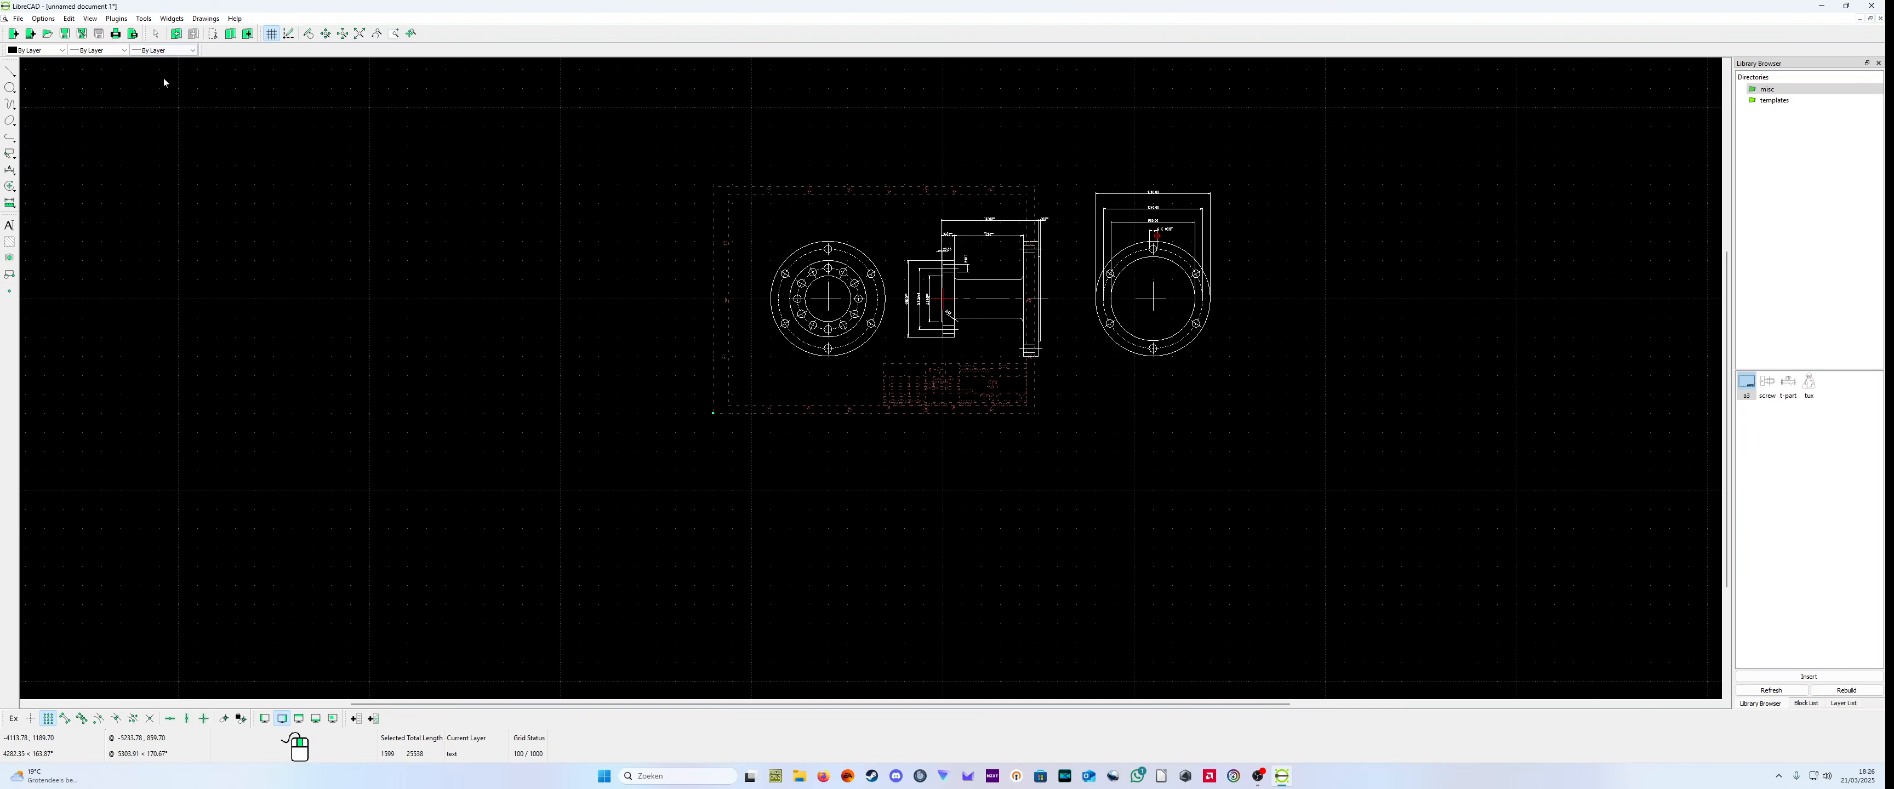
right_click(727, 410)
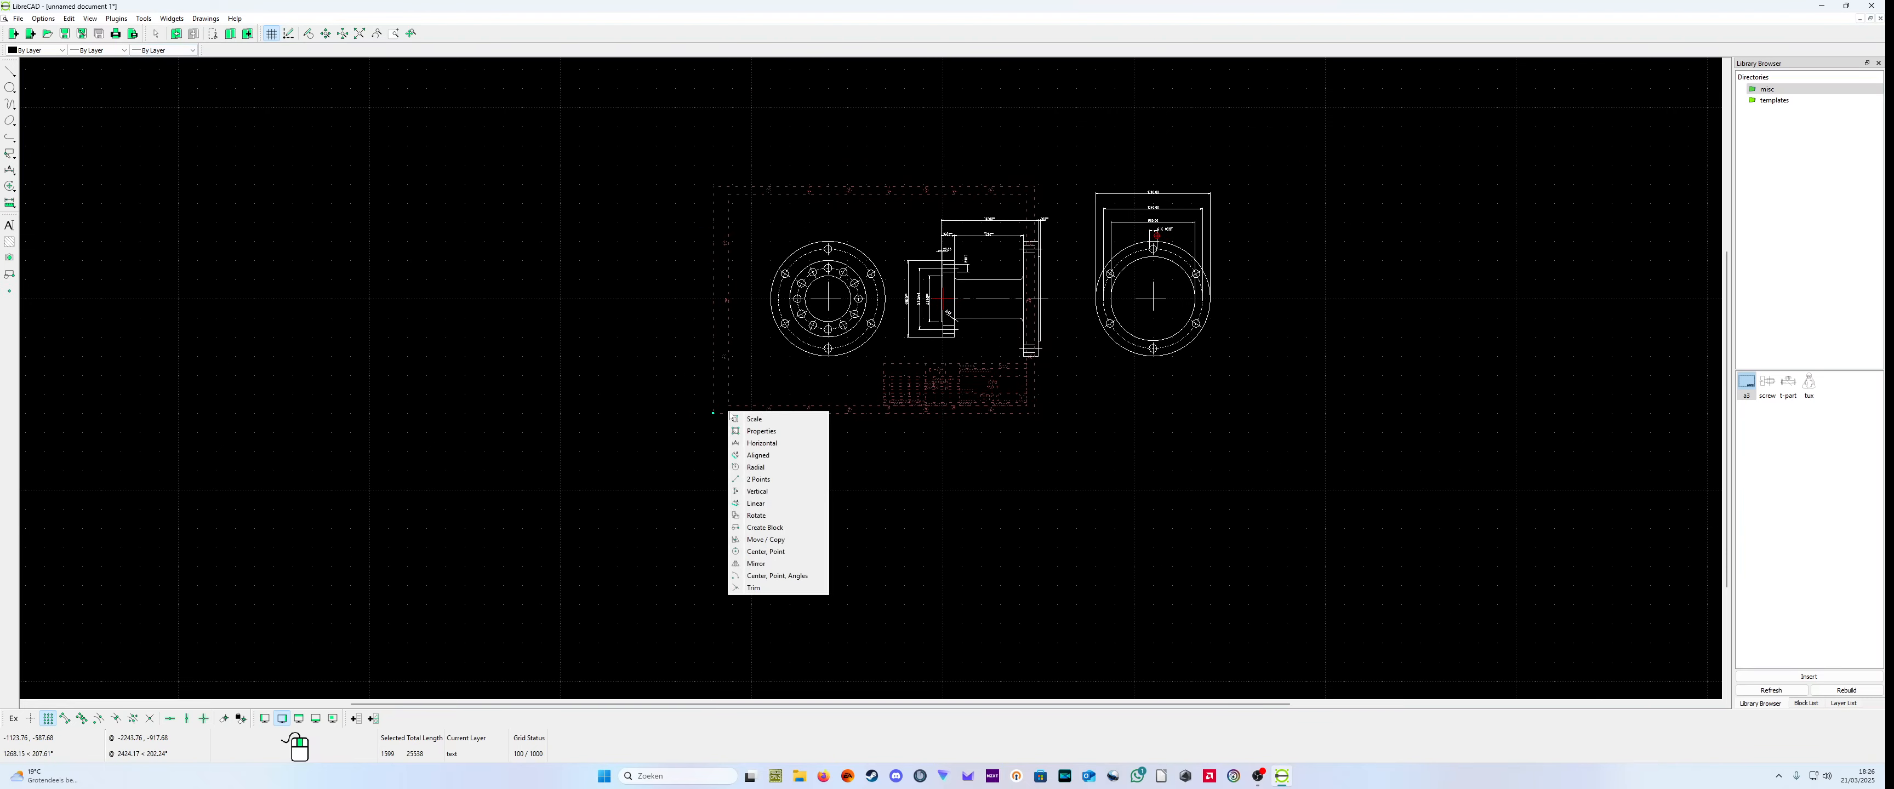
left_click(770, 421)
left_click(713, 414)
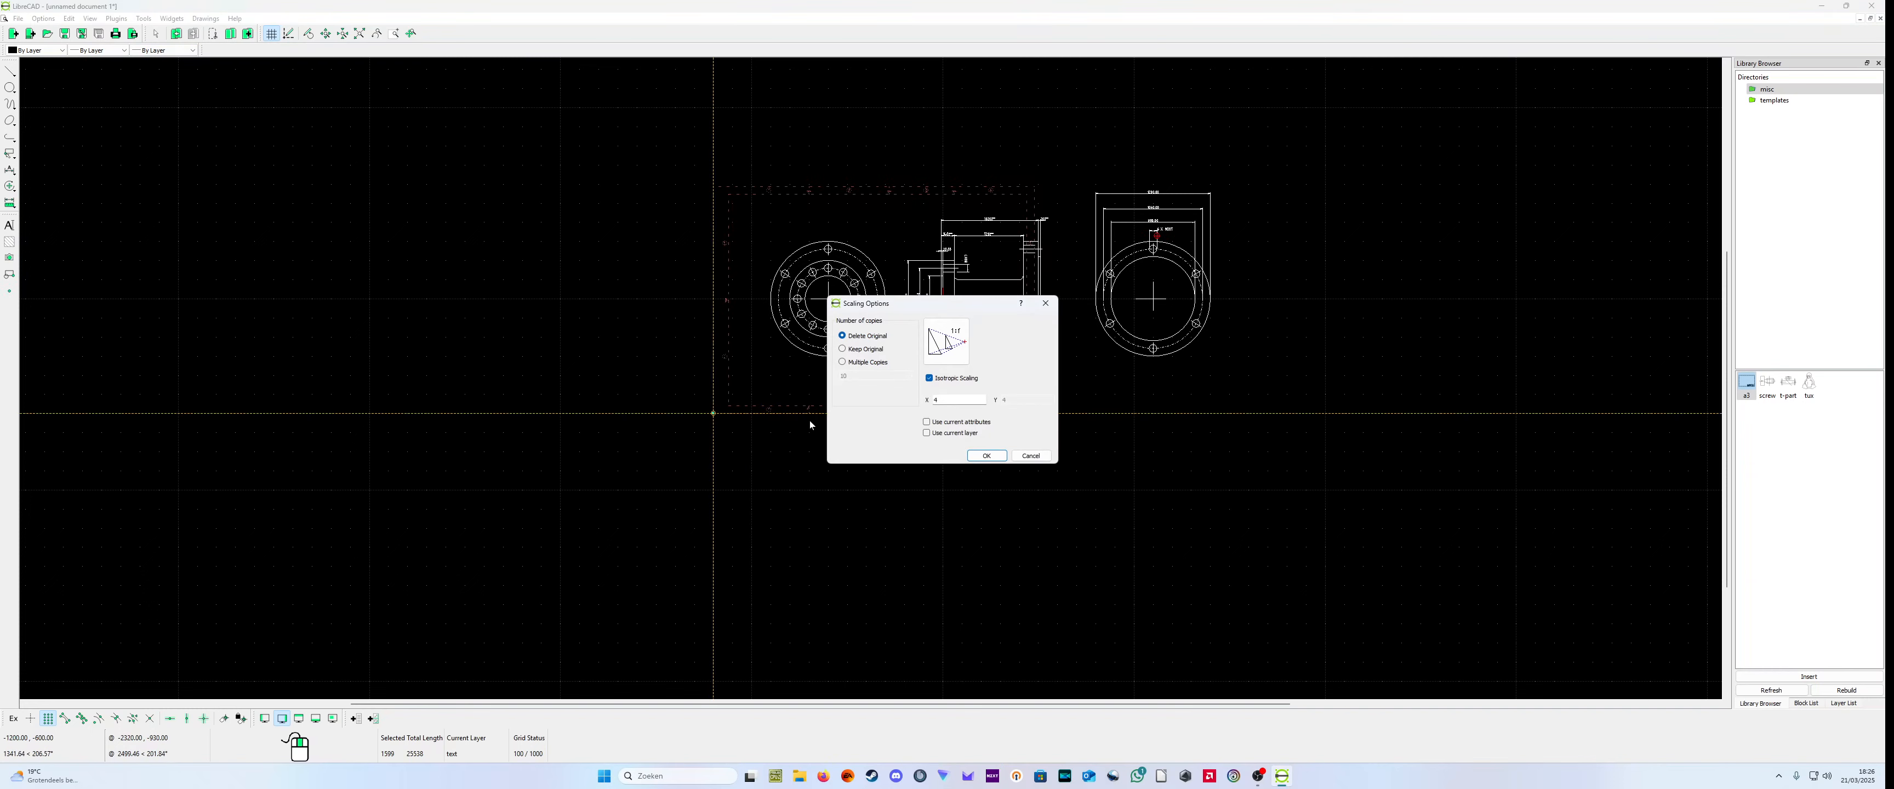
left_click(957, 396)
key("BackSpace")
left_click(990, 455)
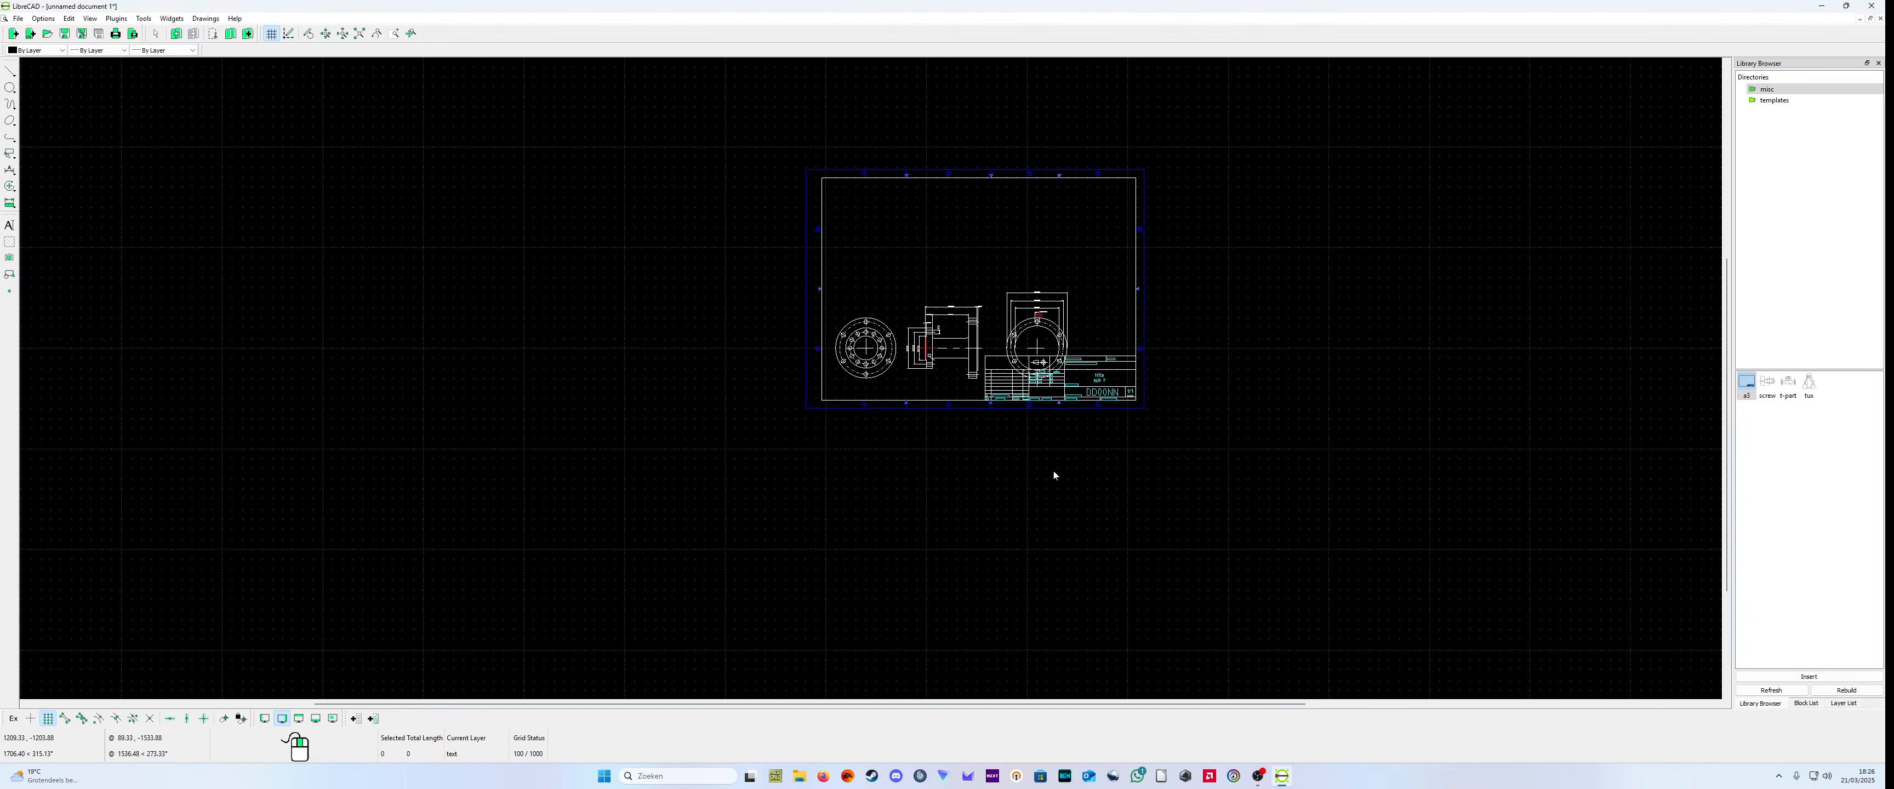
Step: Move the enlarged a3 frame down and to the left so it encloses the side view and both end views
scroll(936, 274, "up", 3)
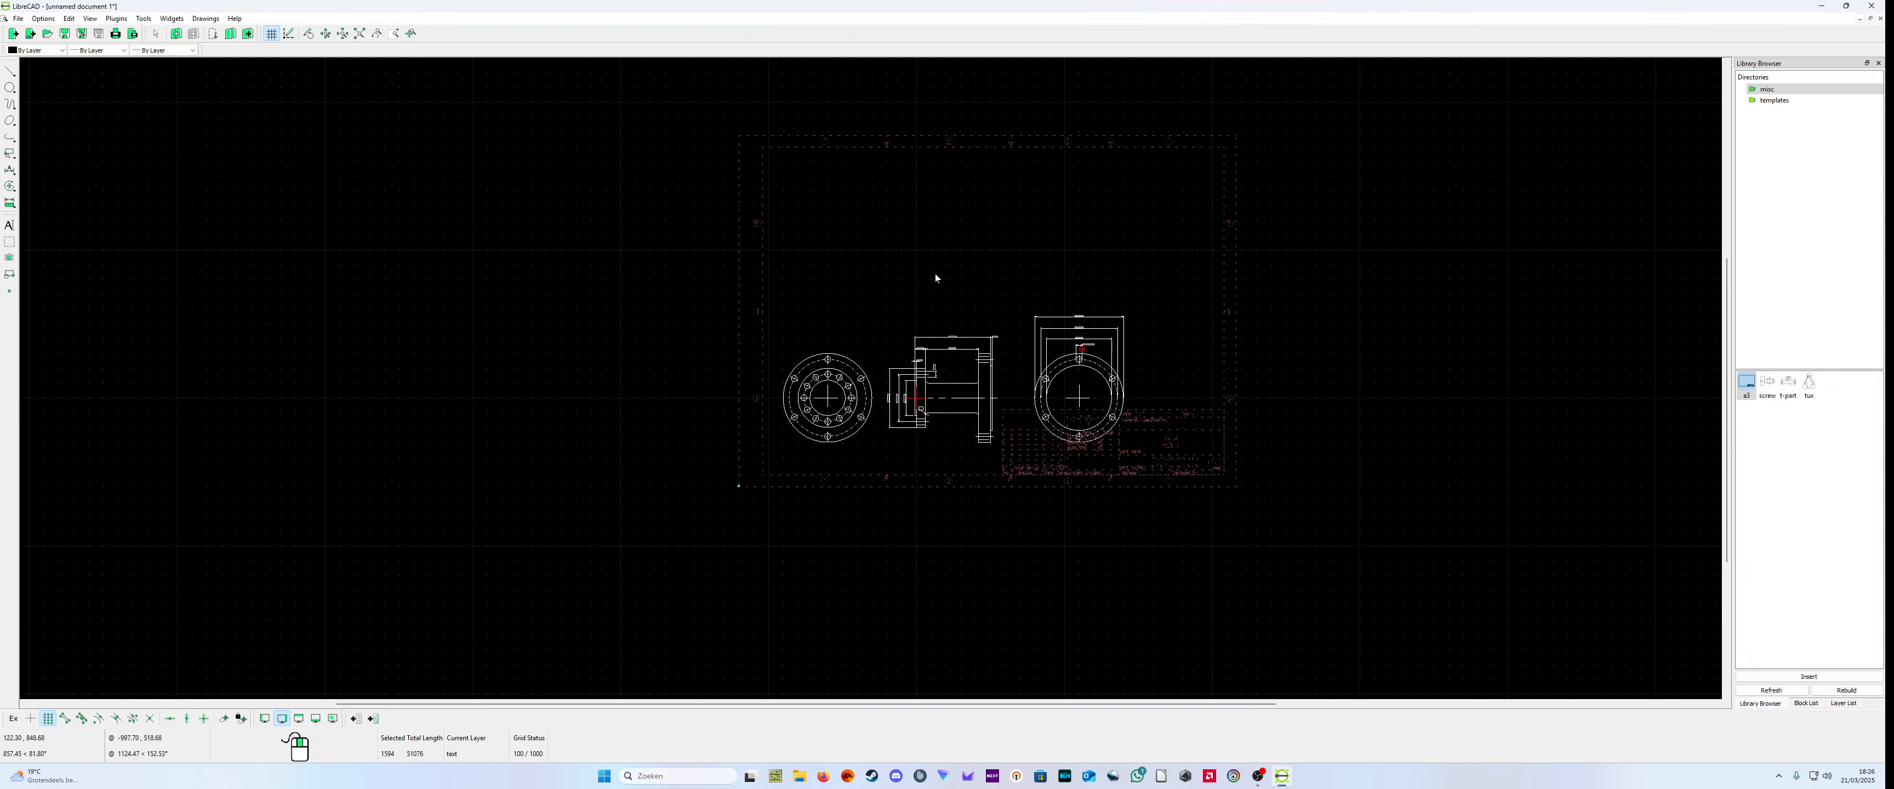
mouse_move(774, 145)
left_mouse_down()
mouse_move(790, 182)
mouse_move(766, 190)
mouse_move(739, 456)
mouse_move(753, 515)
mouse_move(846, 505)
mouse_move(856, 531)
mouse_move(739, 549)
mouse_move(753, 580)
left_mouse_up()
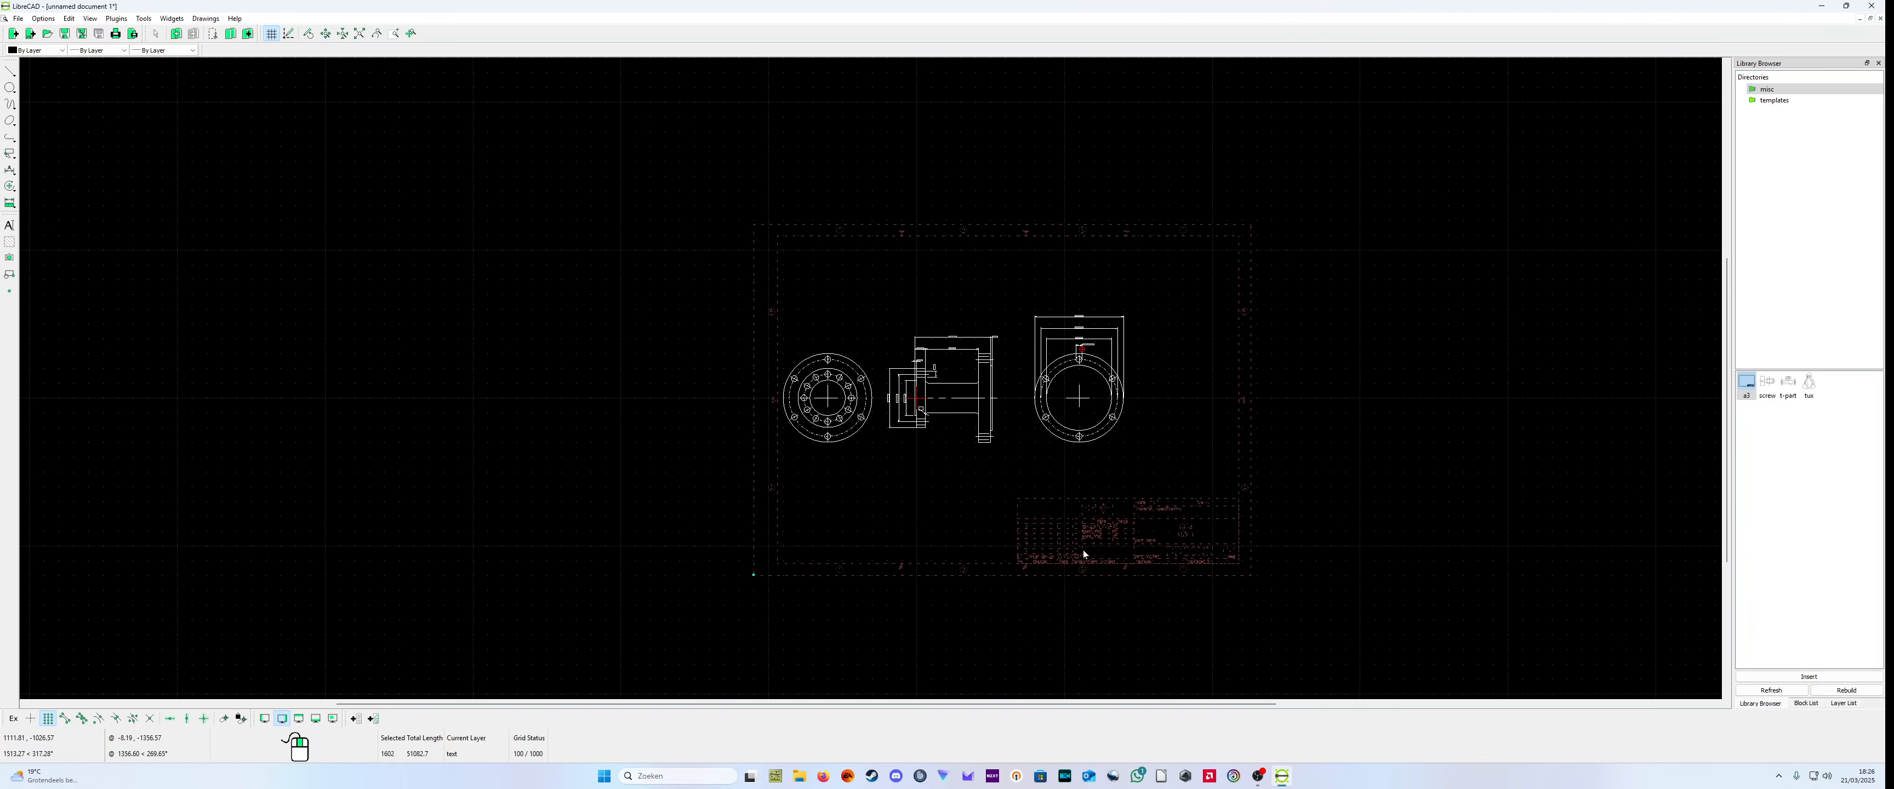
left_click_drag(1072, 553, 709, 561)
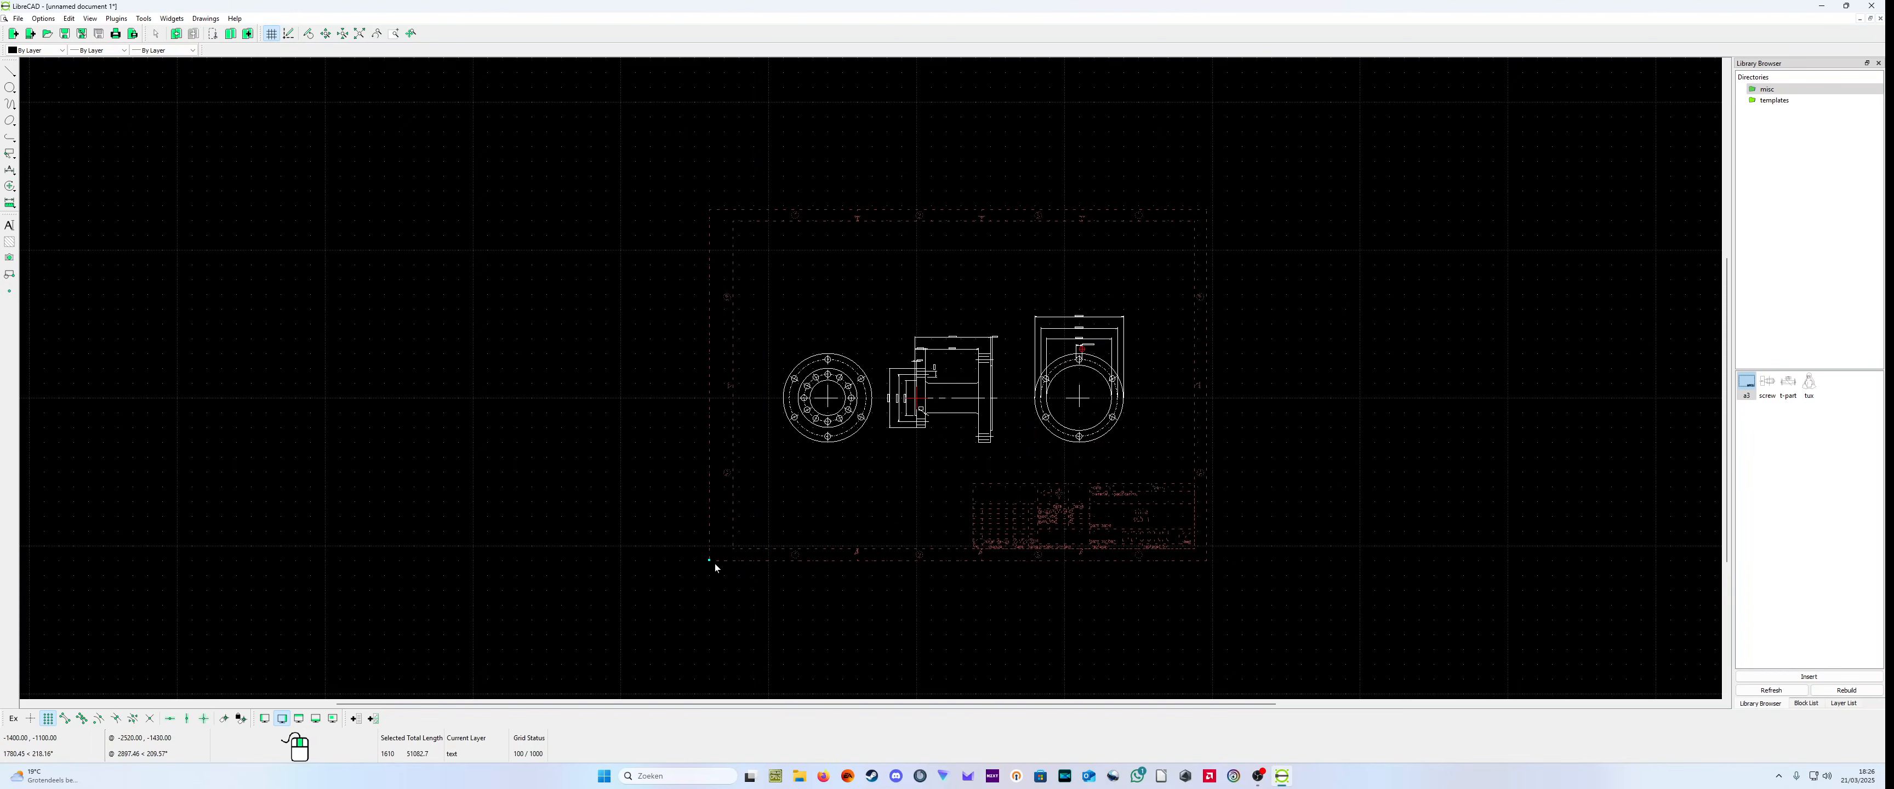
key("Escape")
scroll(1128, 464, "up", 8)
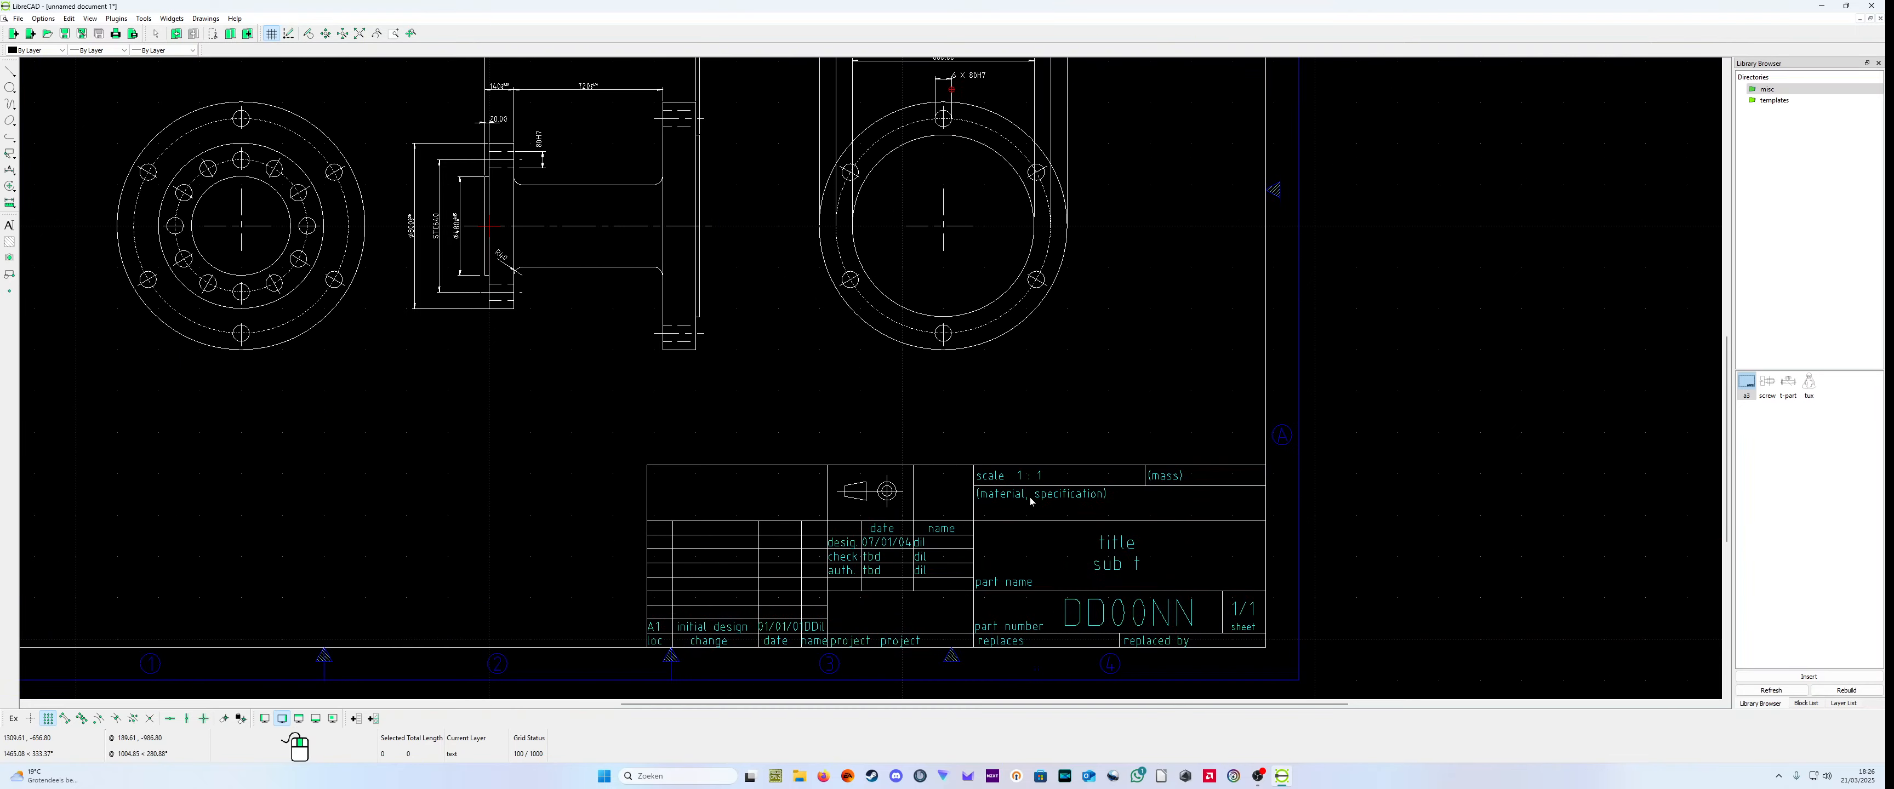
scroll(1027, 504, "down", 7)
left_click(1000, 515)
left_click_drag(909, 503, 513, 572)
key("Escape")
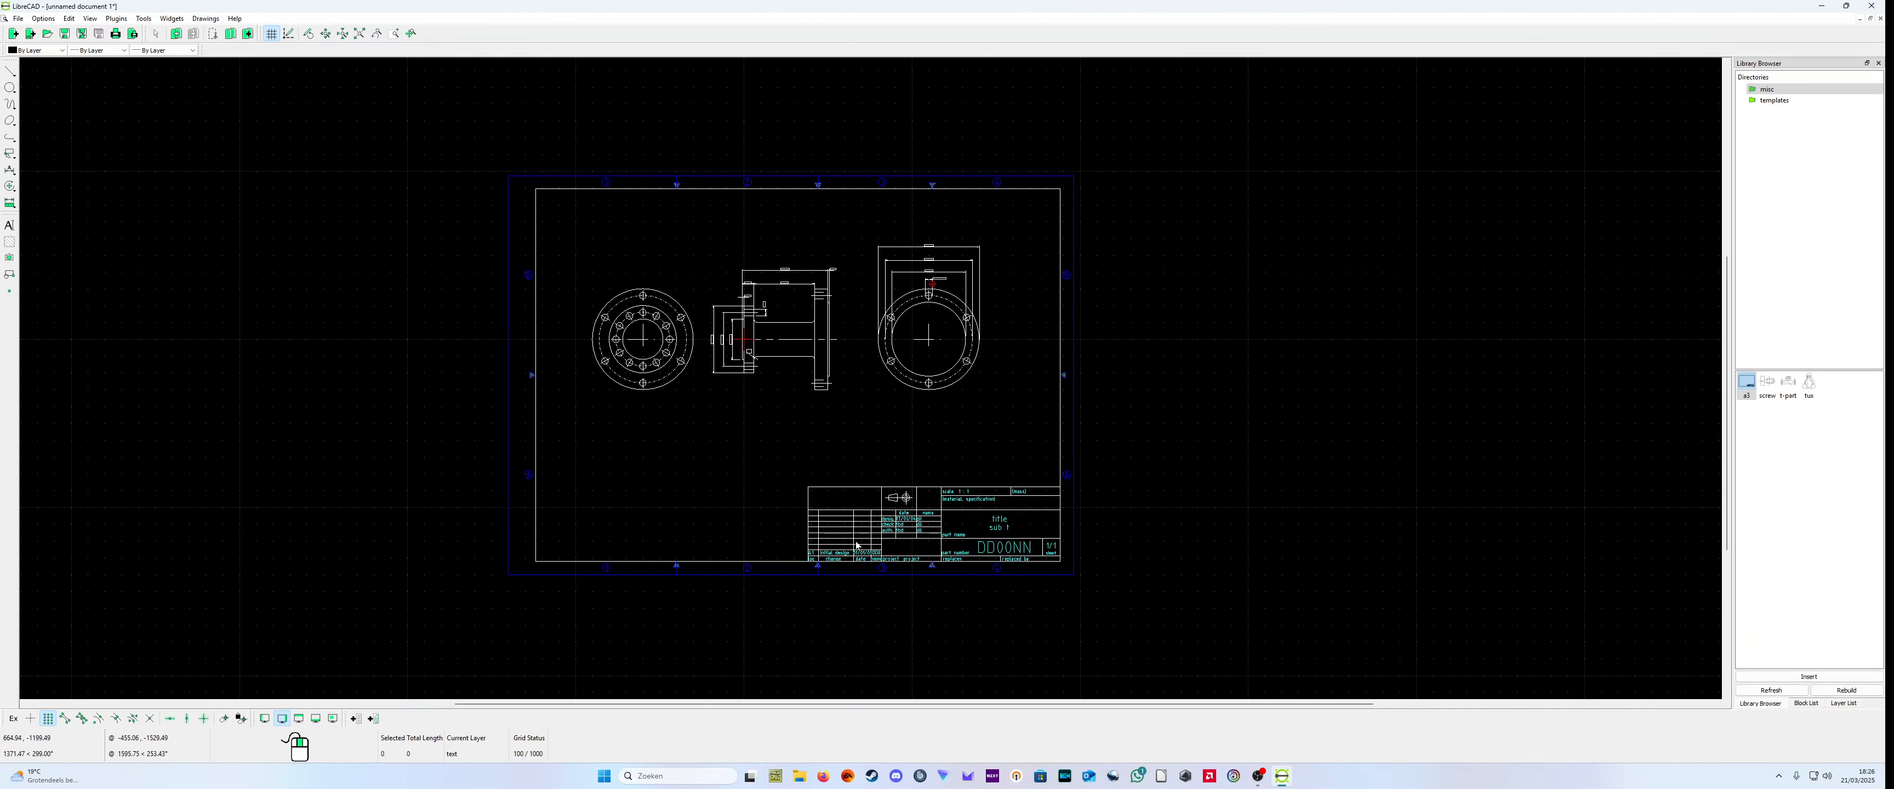
Step: Shift the a3 frame upward so its lower-left corner sits at -1400, -1200
left_click(856, 545)
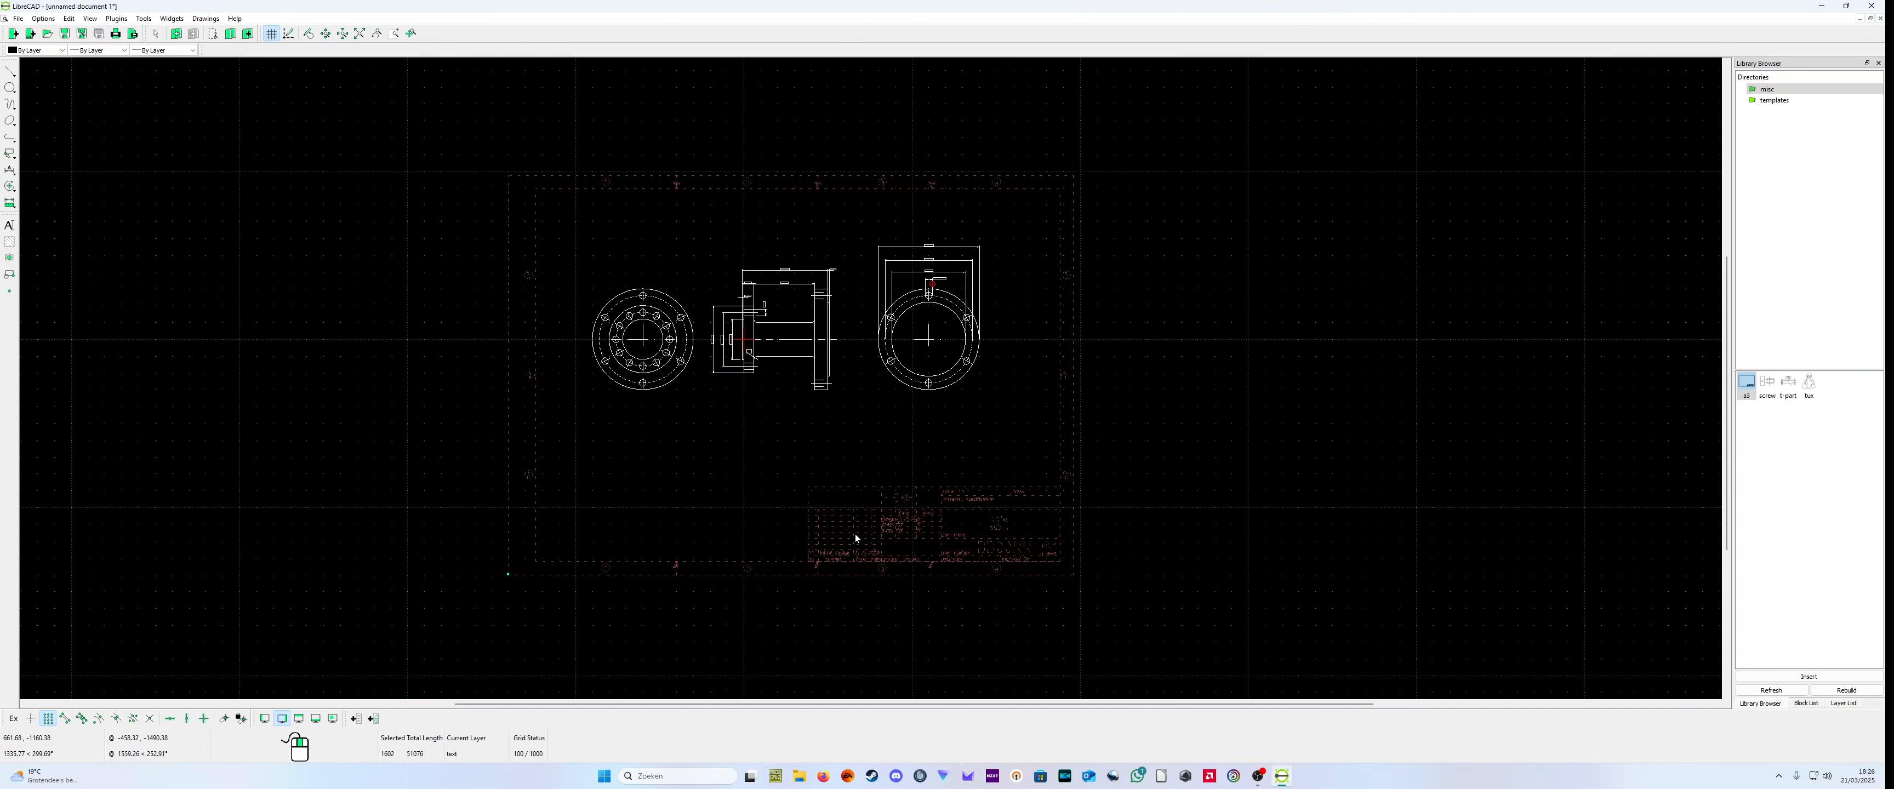
left_click(845, 543)
left_click(826, 561)
mouse_move(827, 561)
left_mouse_down()
mouse_move(842, 528)
mouse_move(486, 552)
mouse_move(891, 540)
mouse_move(476, 539)
mouse_move(506, 540)
left_mouse_up()
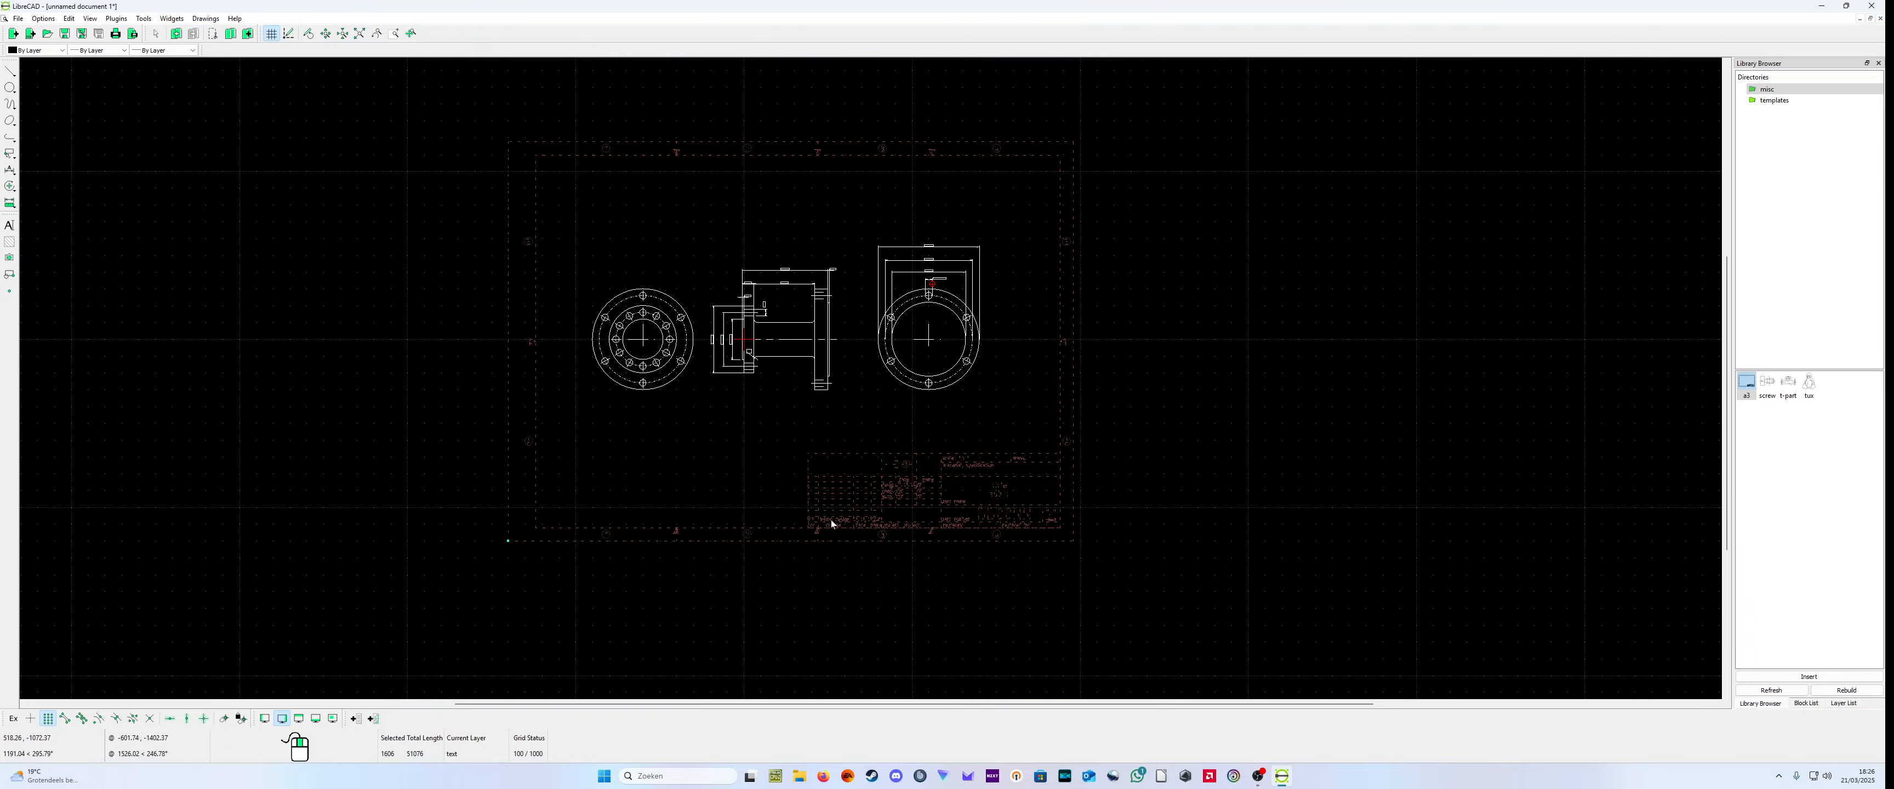
key("Escape")
Step: Inspect the title block and how the three views sit inside the frame
scroll(1145, 509, "down", 3)
scroll(985, 446, "up", 6)
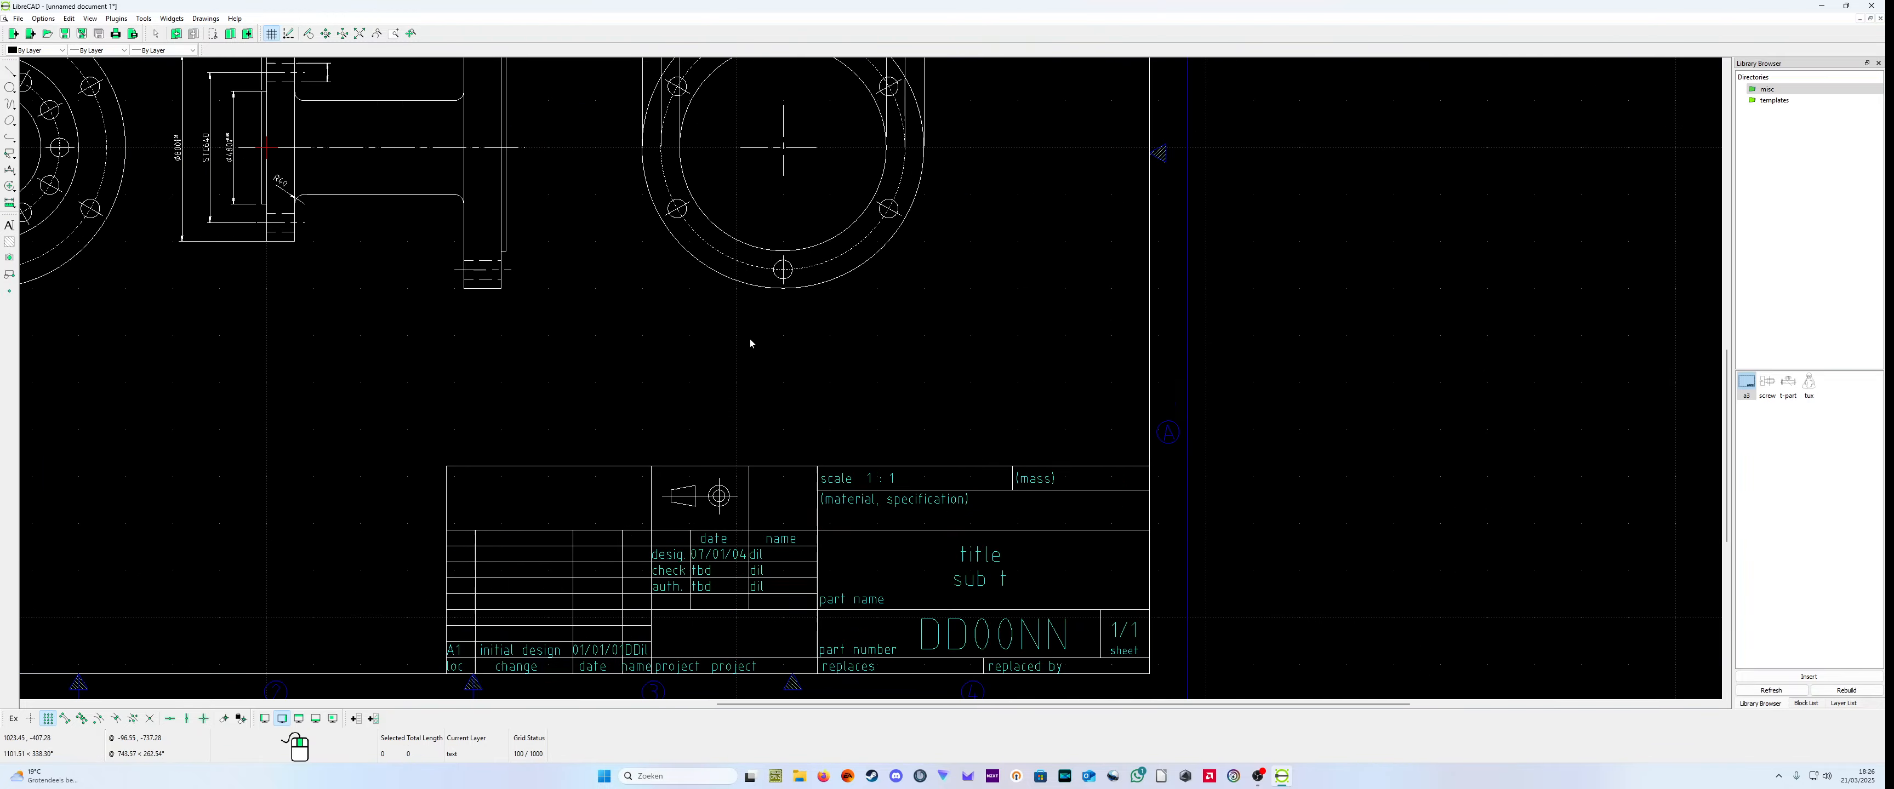
scroll(823, 411, "down", 3)
scroll(887, 483, "down", 1)
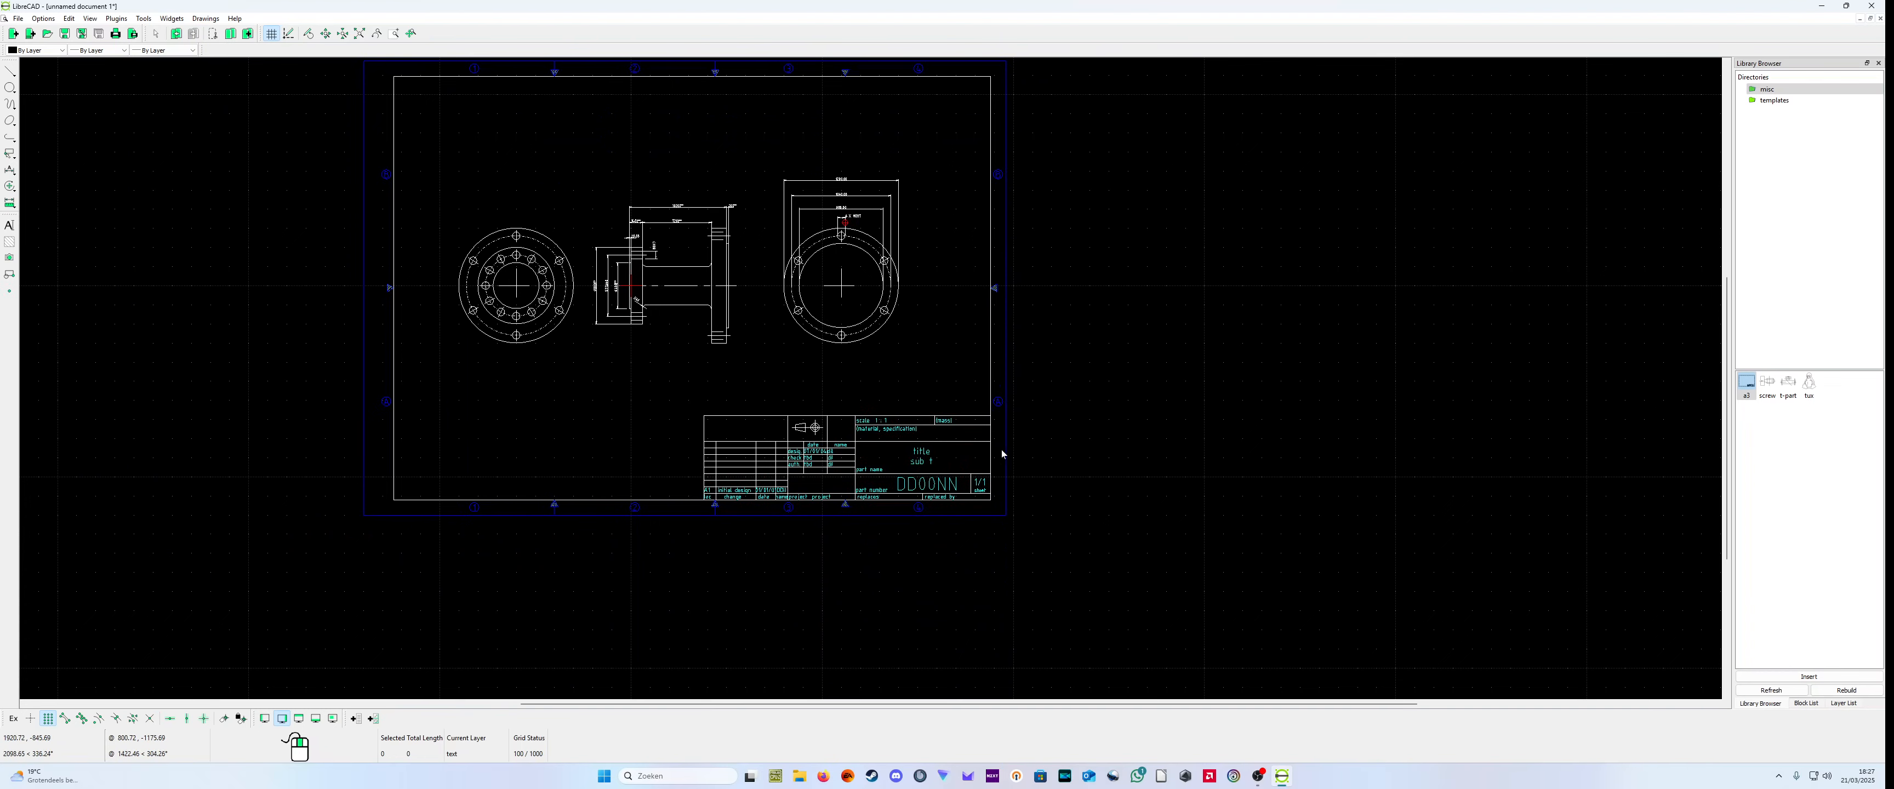
scroll(1022, 433, "down", 1)
scroll(1008, 375, "up", 1)
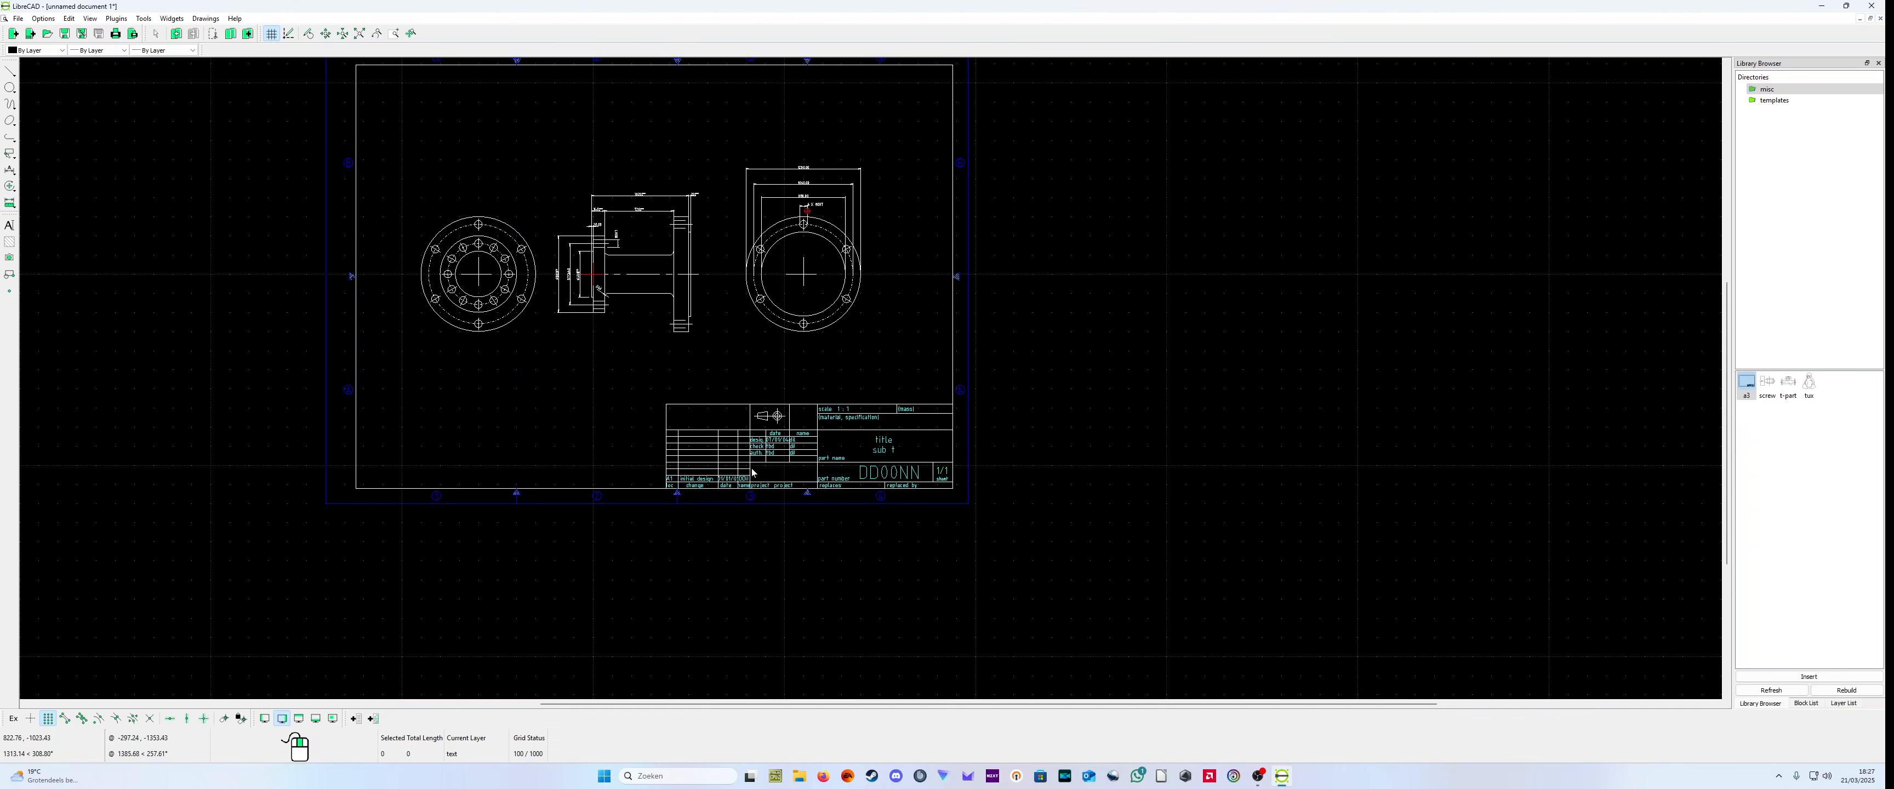
Step: Check the moved a3 frame's properties for its layer, insertion point and scale, leaving the values as they are
right_click(787, 438)
left_click(736, 451)
right_click(736, 450)
left_click(723, 451)
right_click(708, 451)
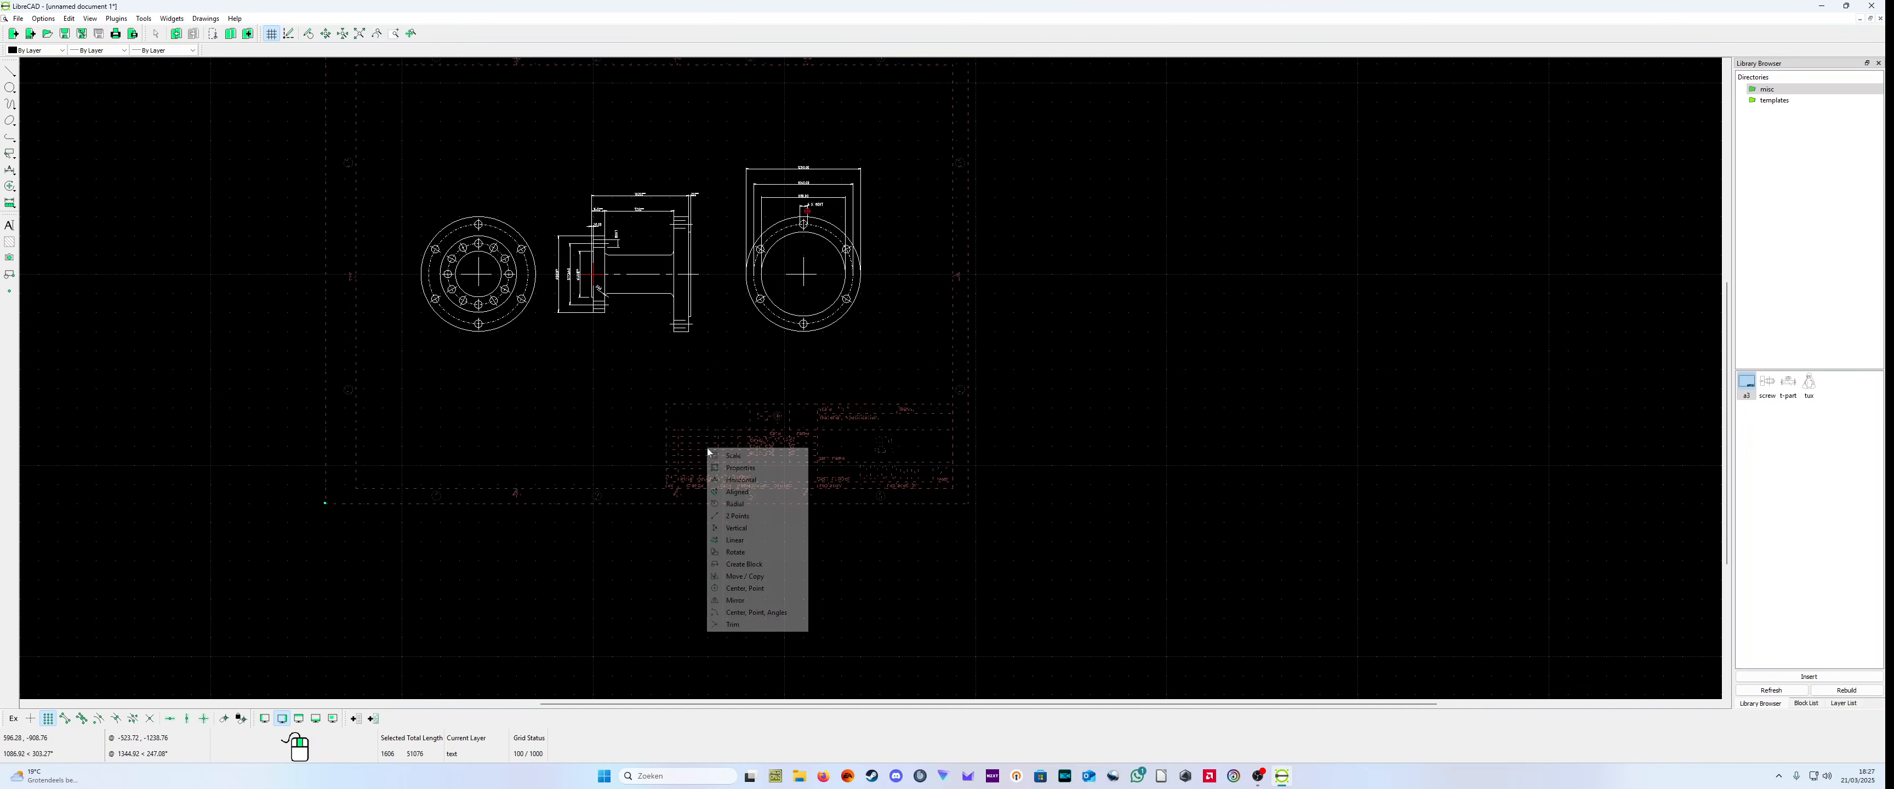
left_click(753, 468)
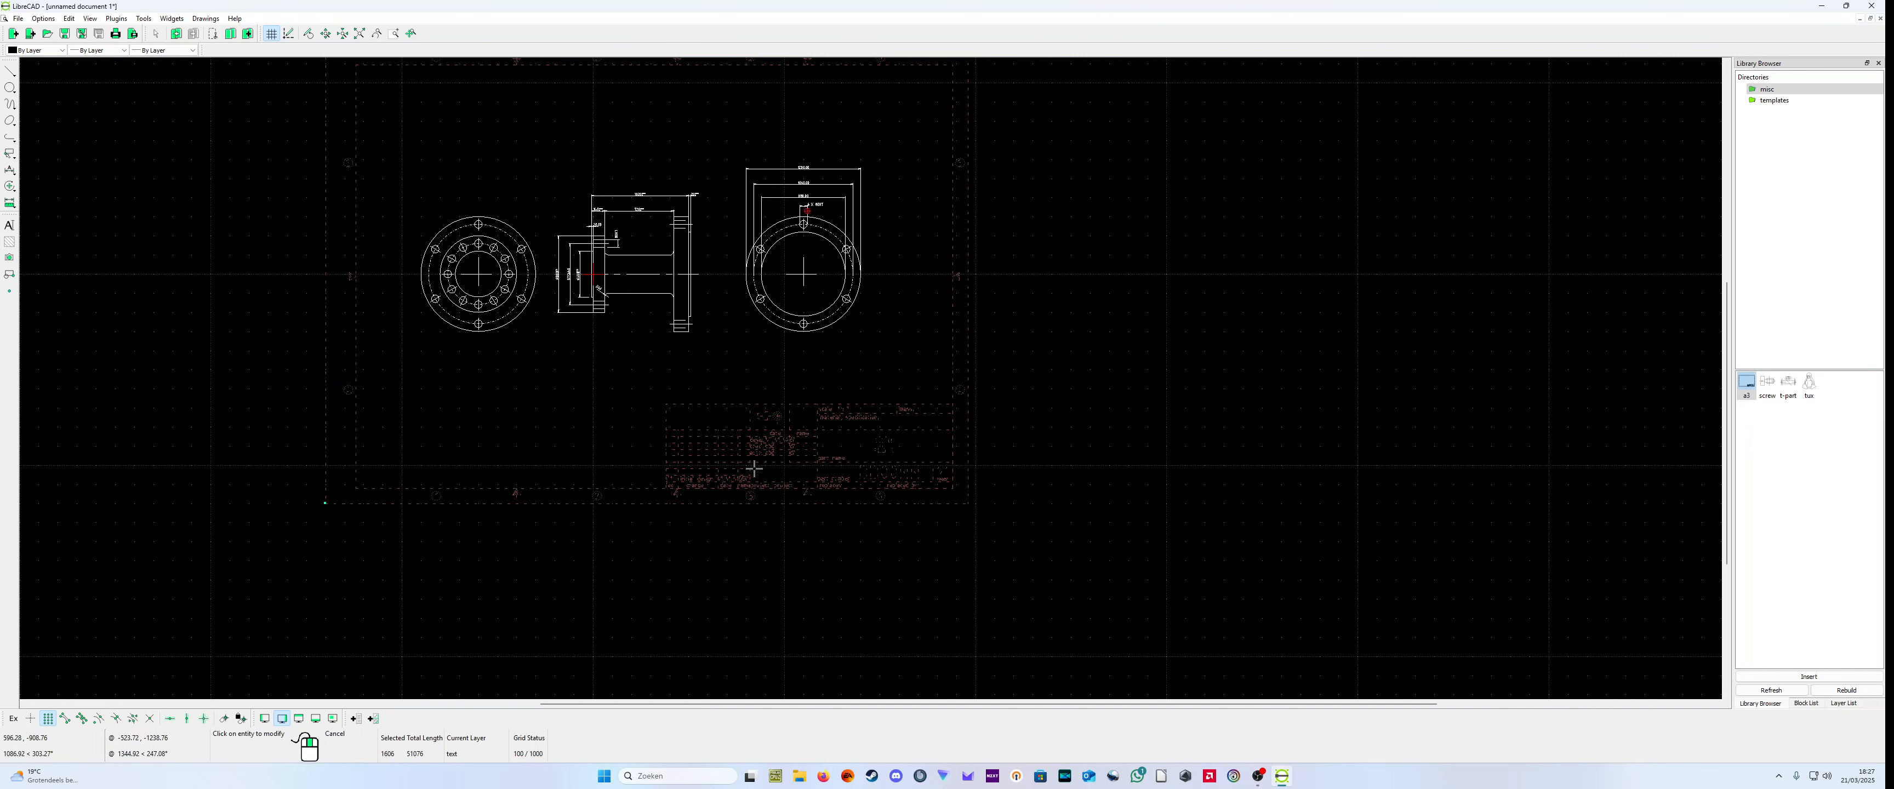
left_click(744, 466)
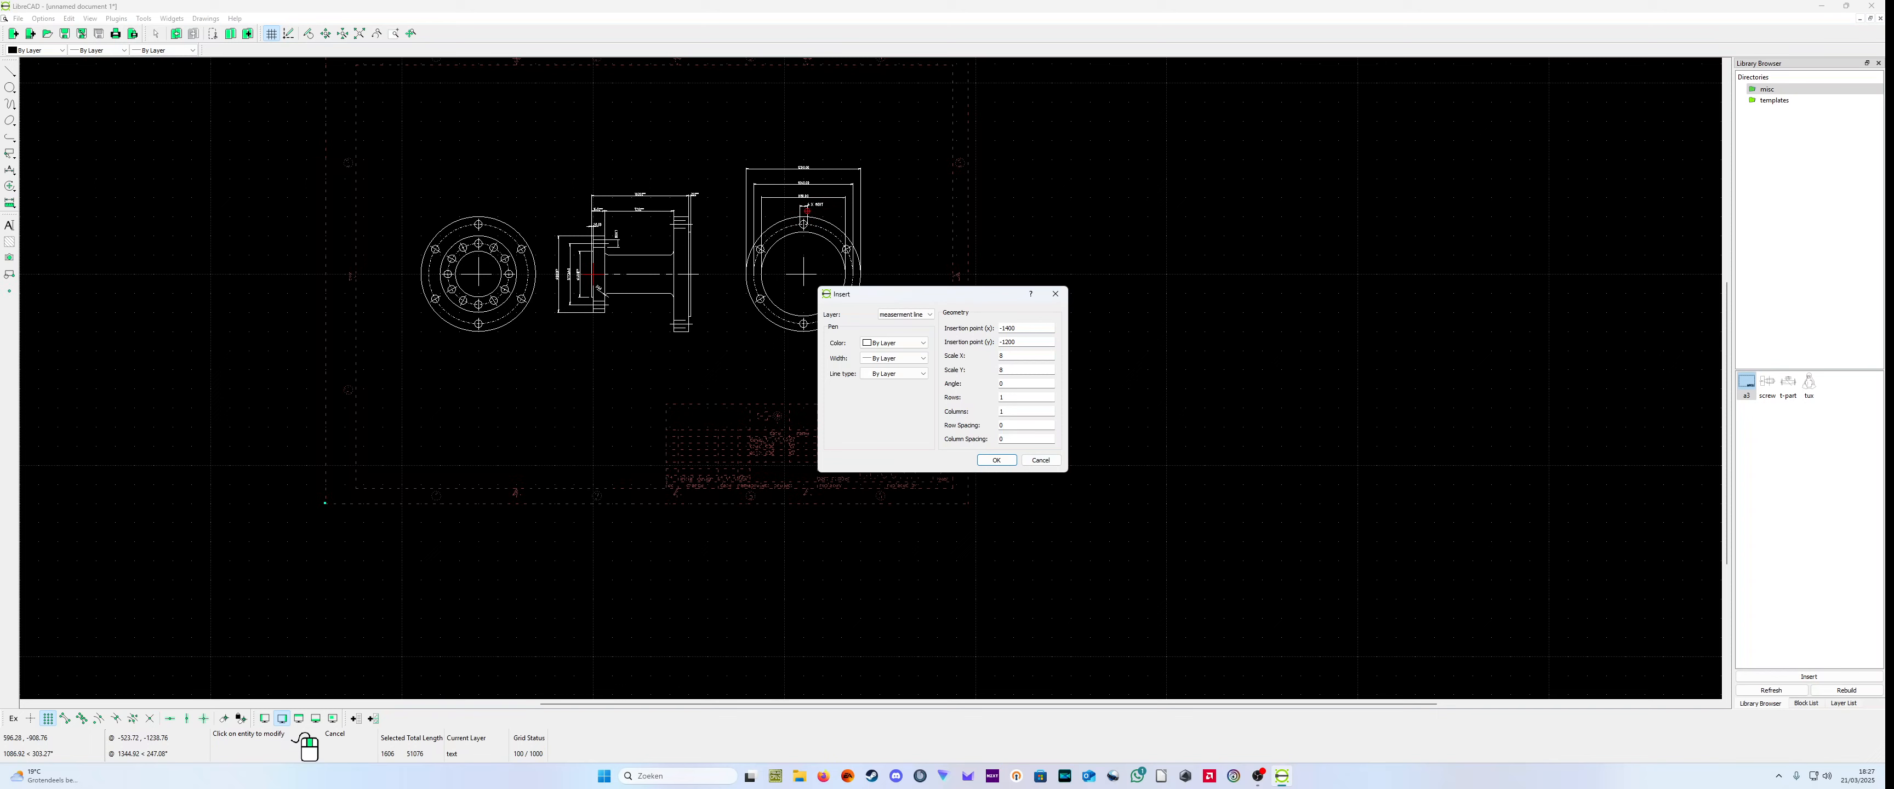
left_click(1039, 461)
left_click(929, 481)
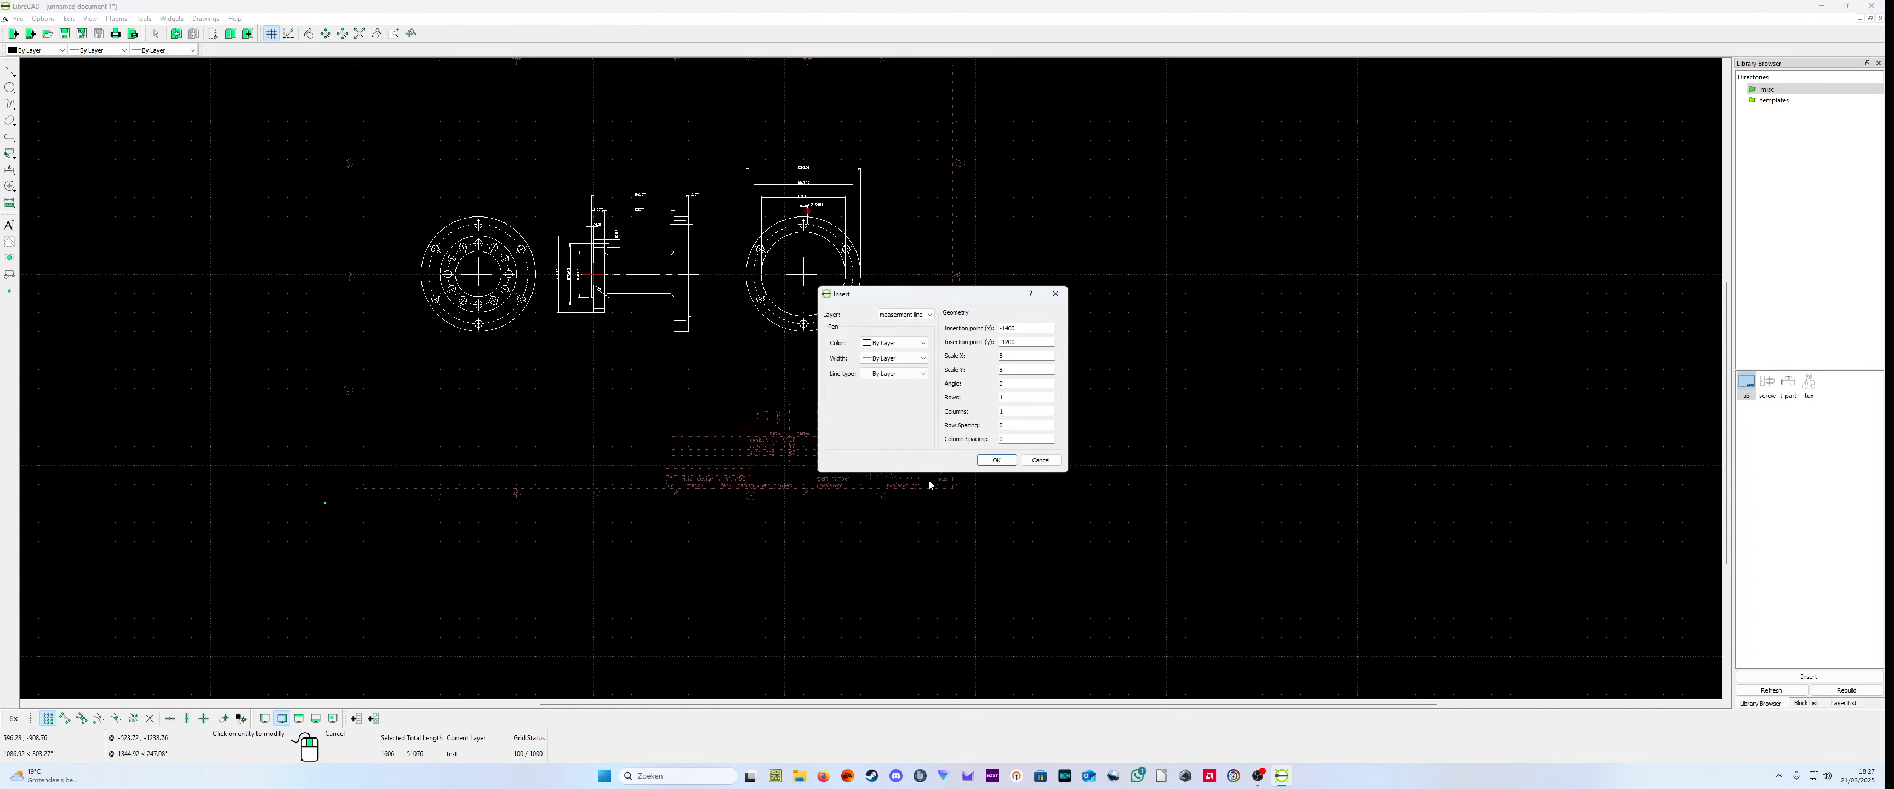
left_click(997, 460)
left_click(891, 485)
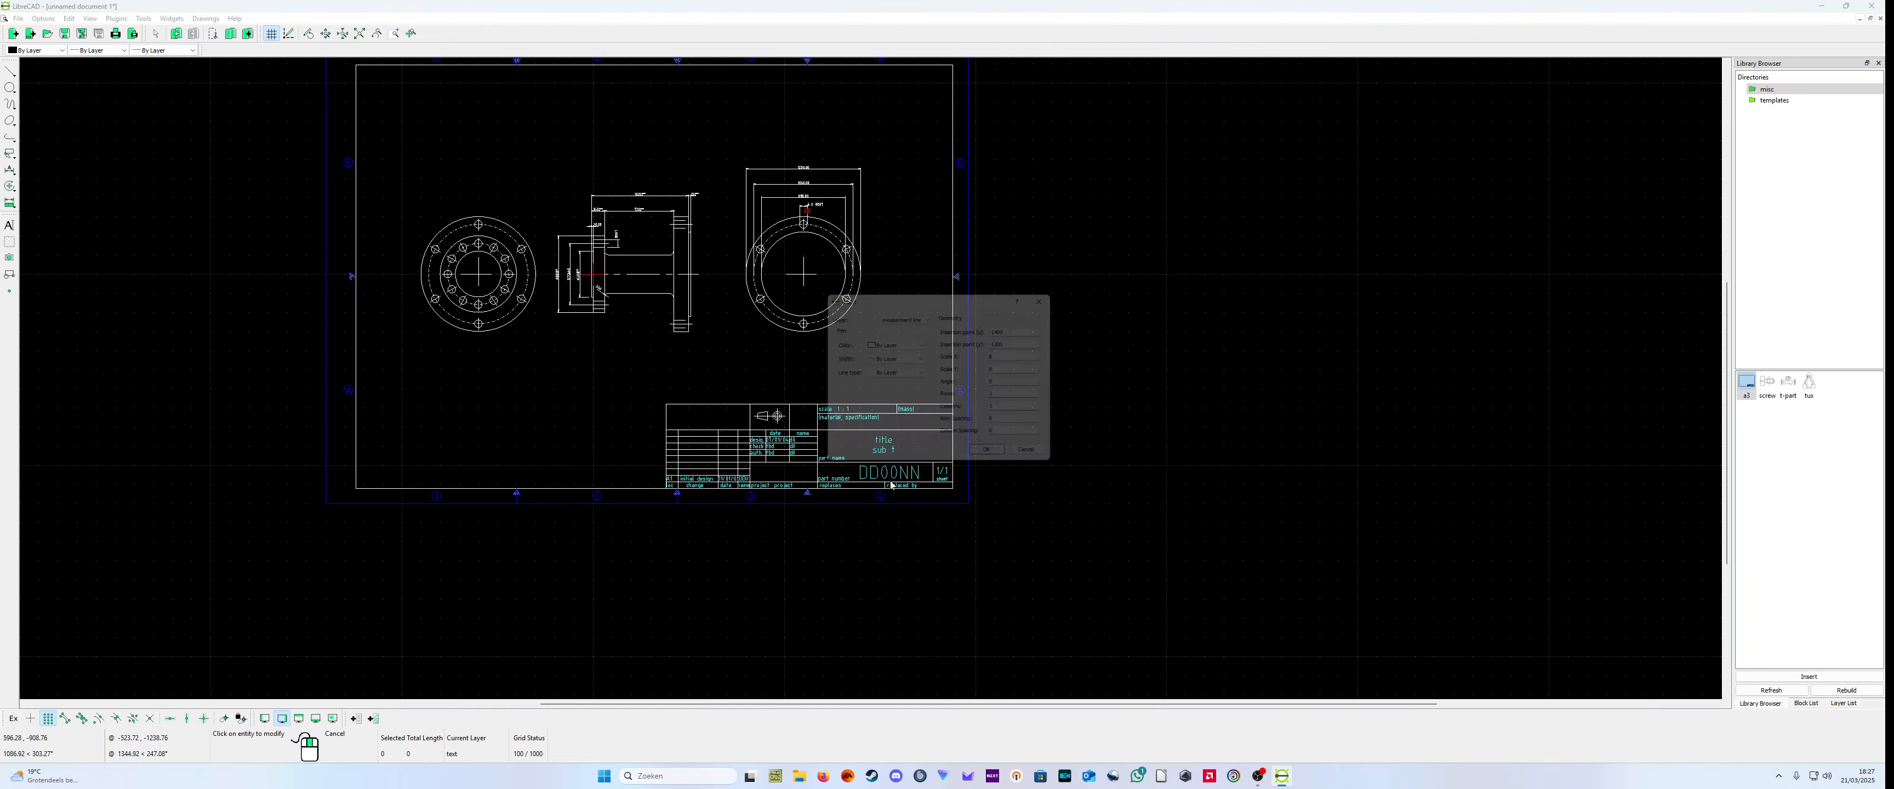
left_click(987, 461)
middle_click_drag(324, 278, 426, 314)
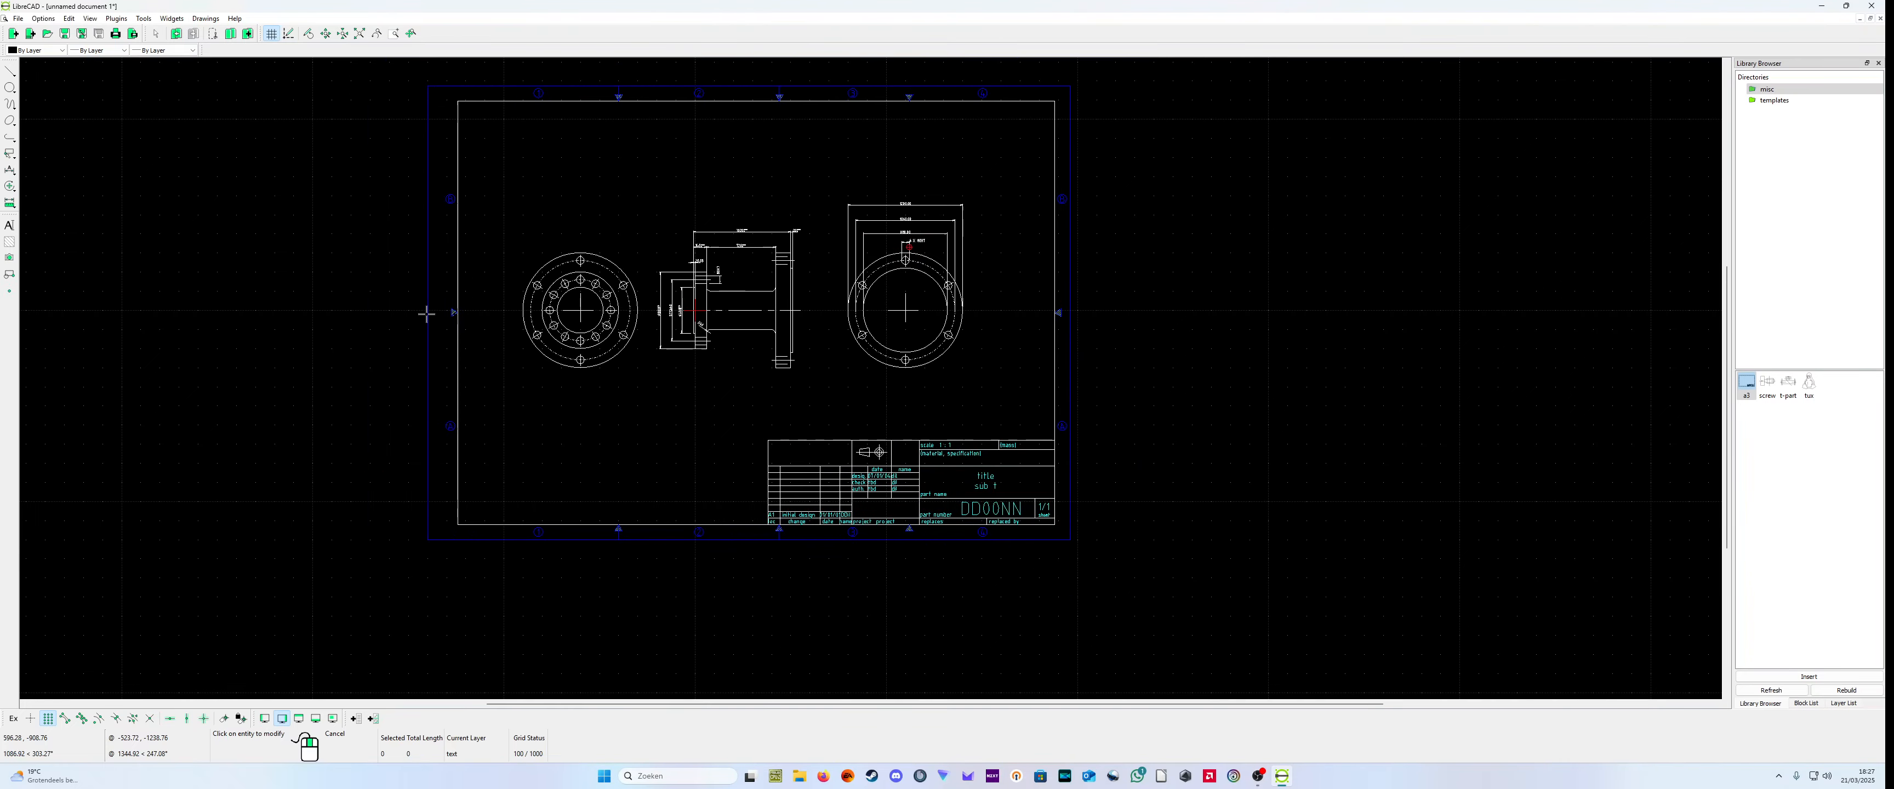
scroll(430, 298, "up", 2)
scroll(480, 252, "down", 2)
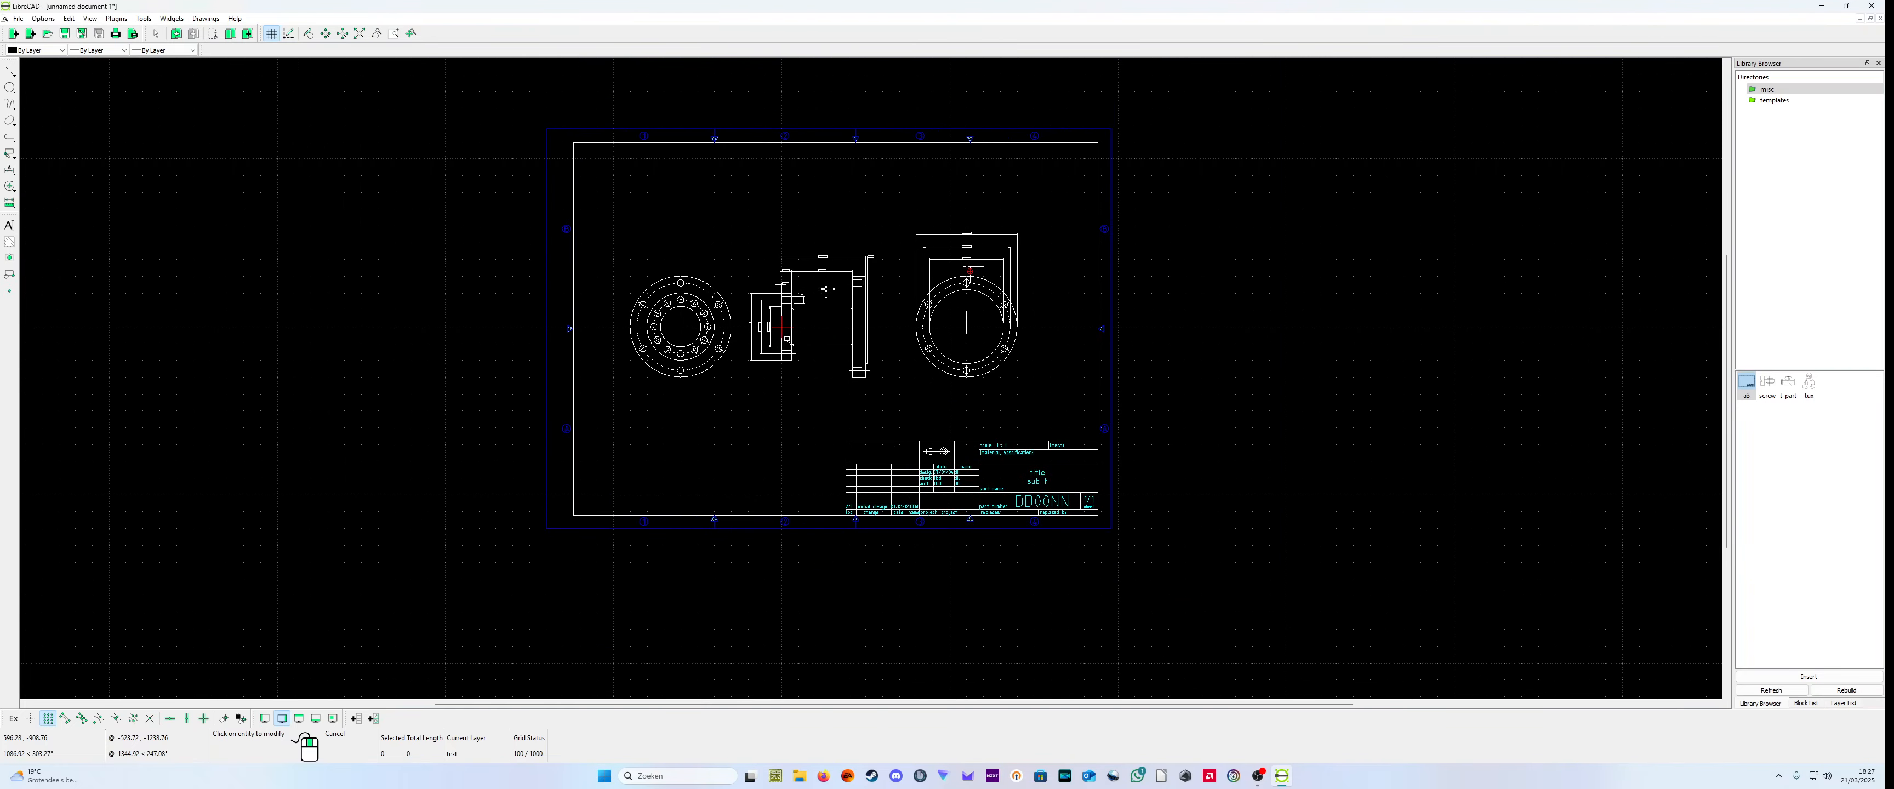
right_click(1050, 446)
right_click(1050, 446)
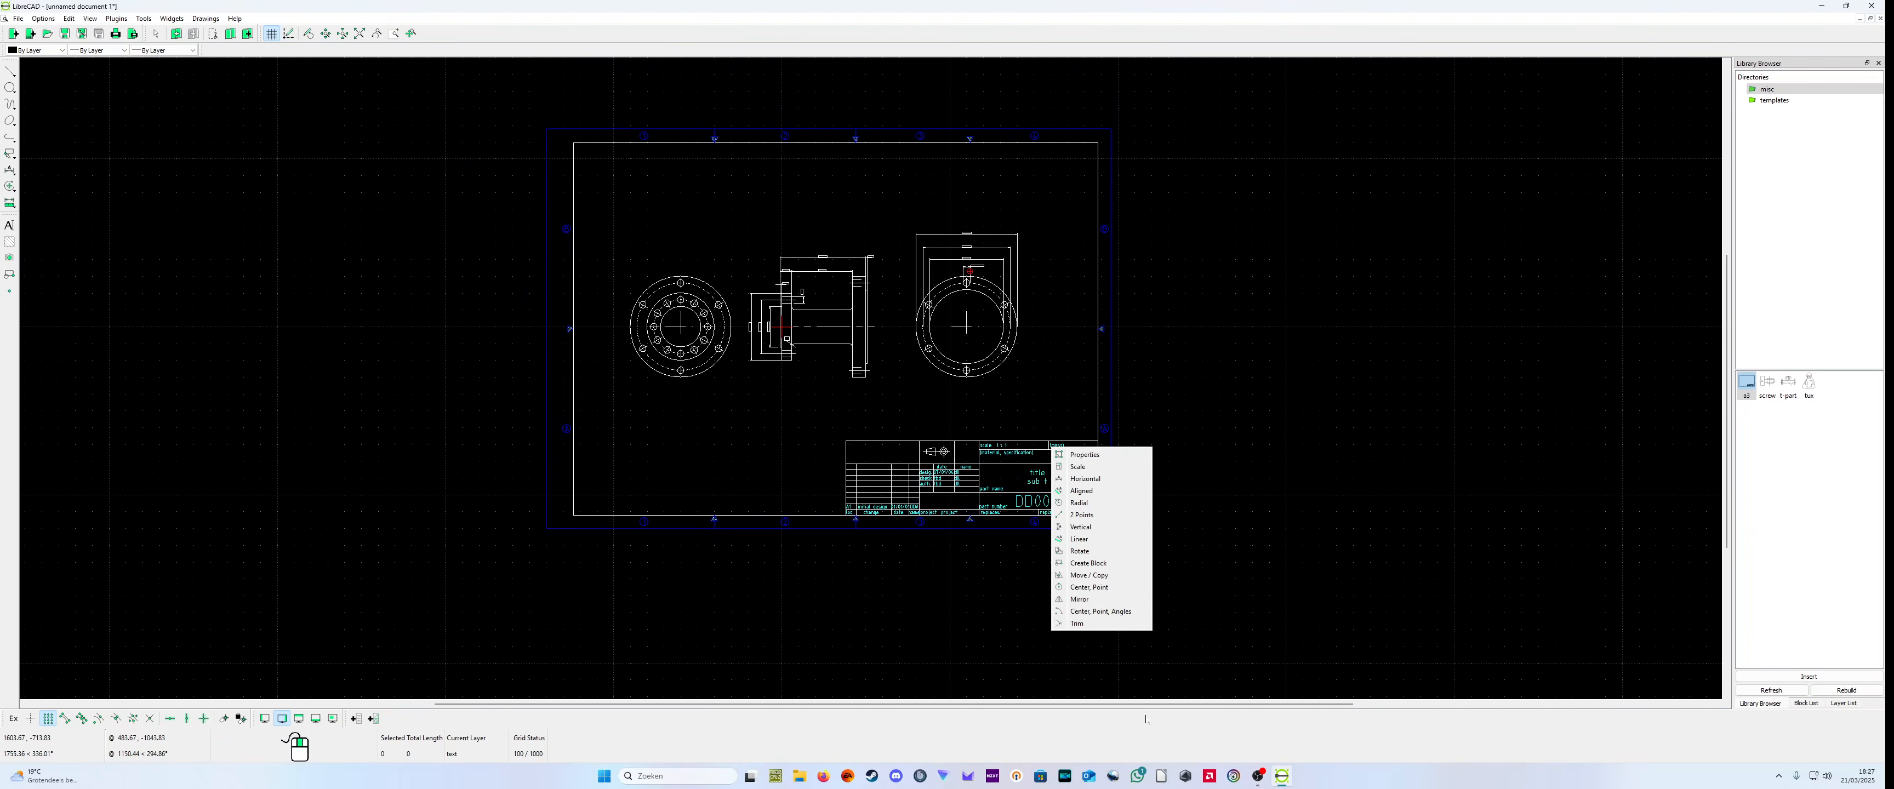
left_click(967, 496)
left_click(968, 496)
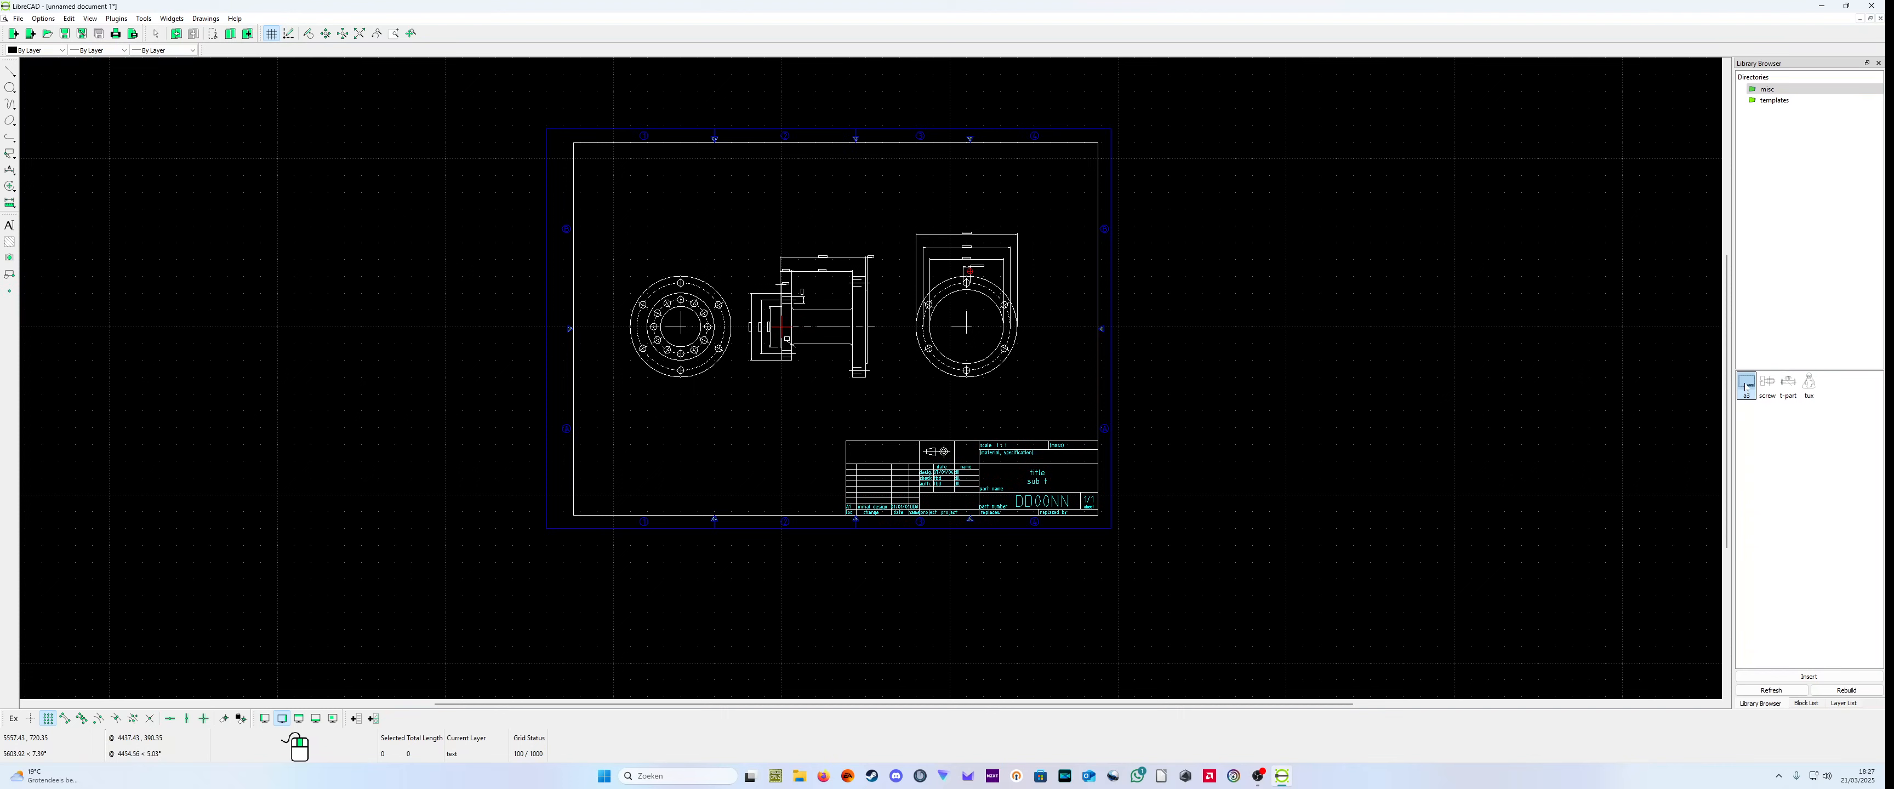
Step: Select two circles in the large flange's end view and make the text layer active
left_click_drag(1265, 328, 1680, 190)
left_click(932, 369)
left_click(962, 363)
left_click(1844, 705)
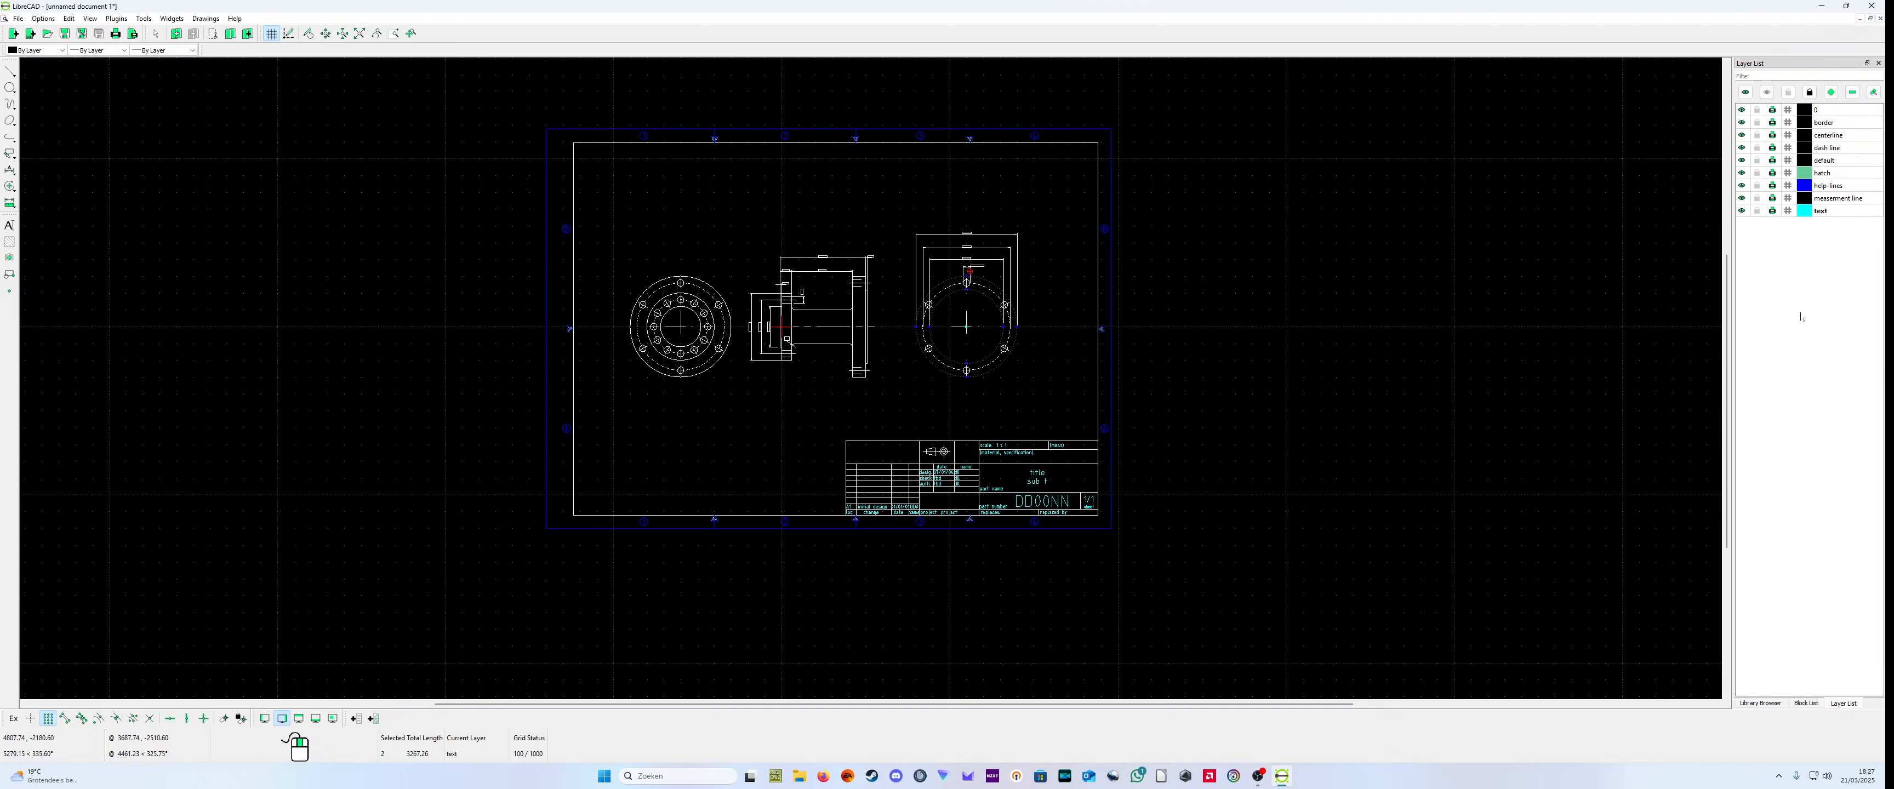
left_click(1837, 215)
Step: Examine the a3 entry among the drawing's blocks and compare it with the available library parts and layers
left_click(1803, 703)
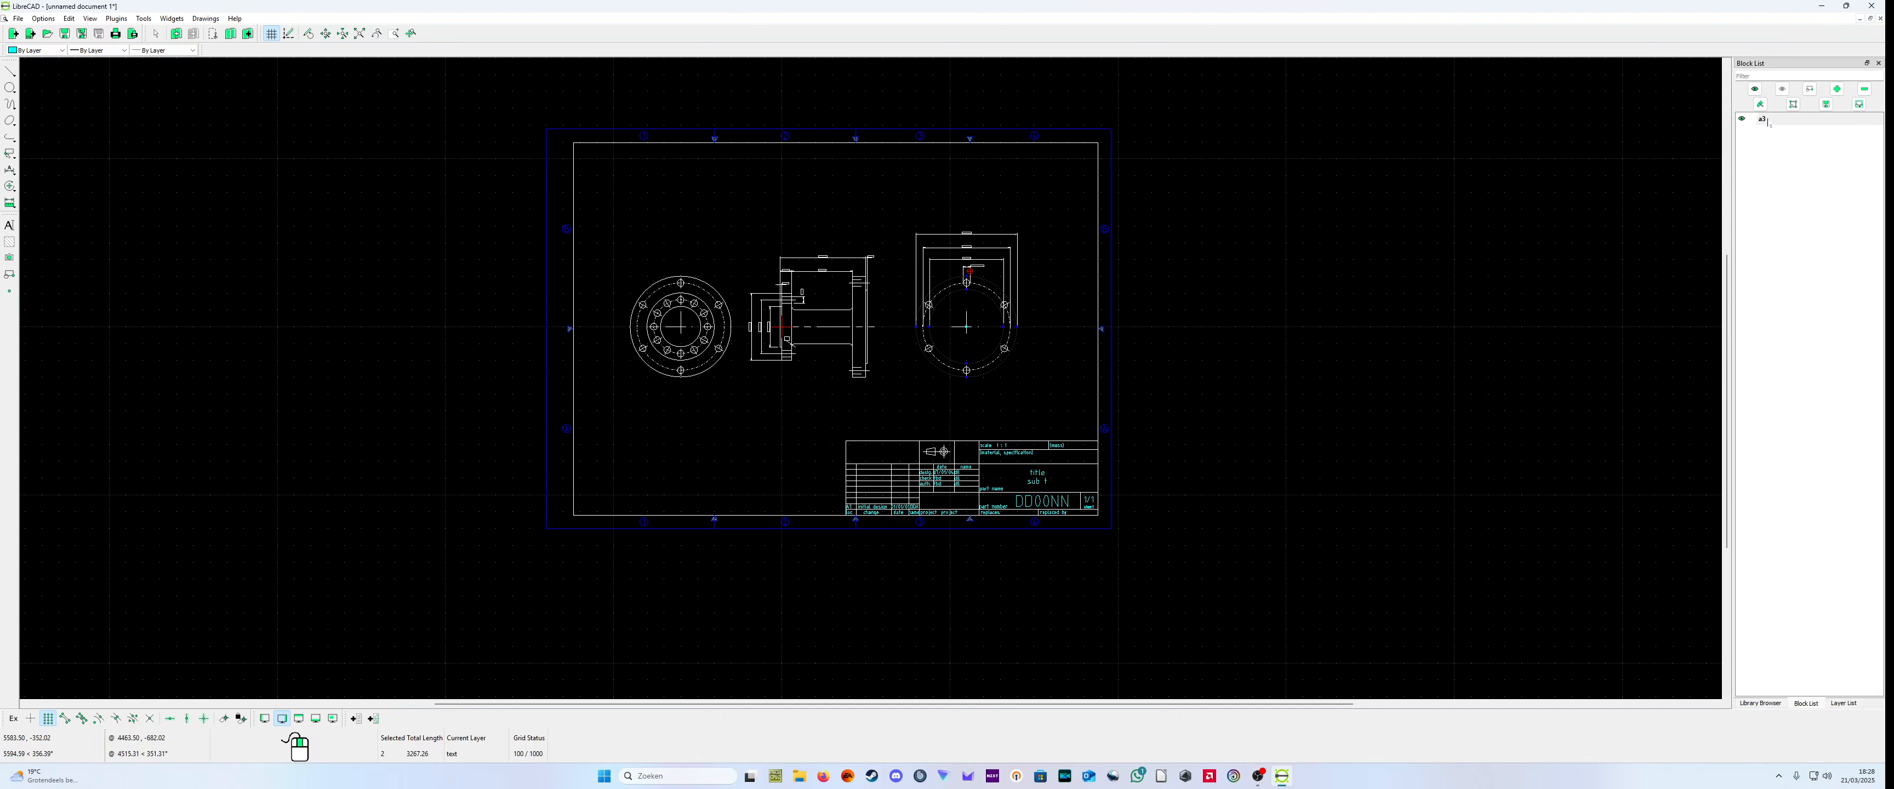
right_click(1767, 123)
left_click(1766, 121)
left_click(1747, 703)
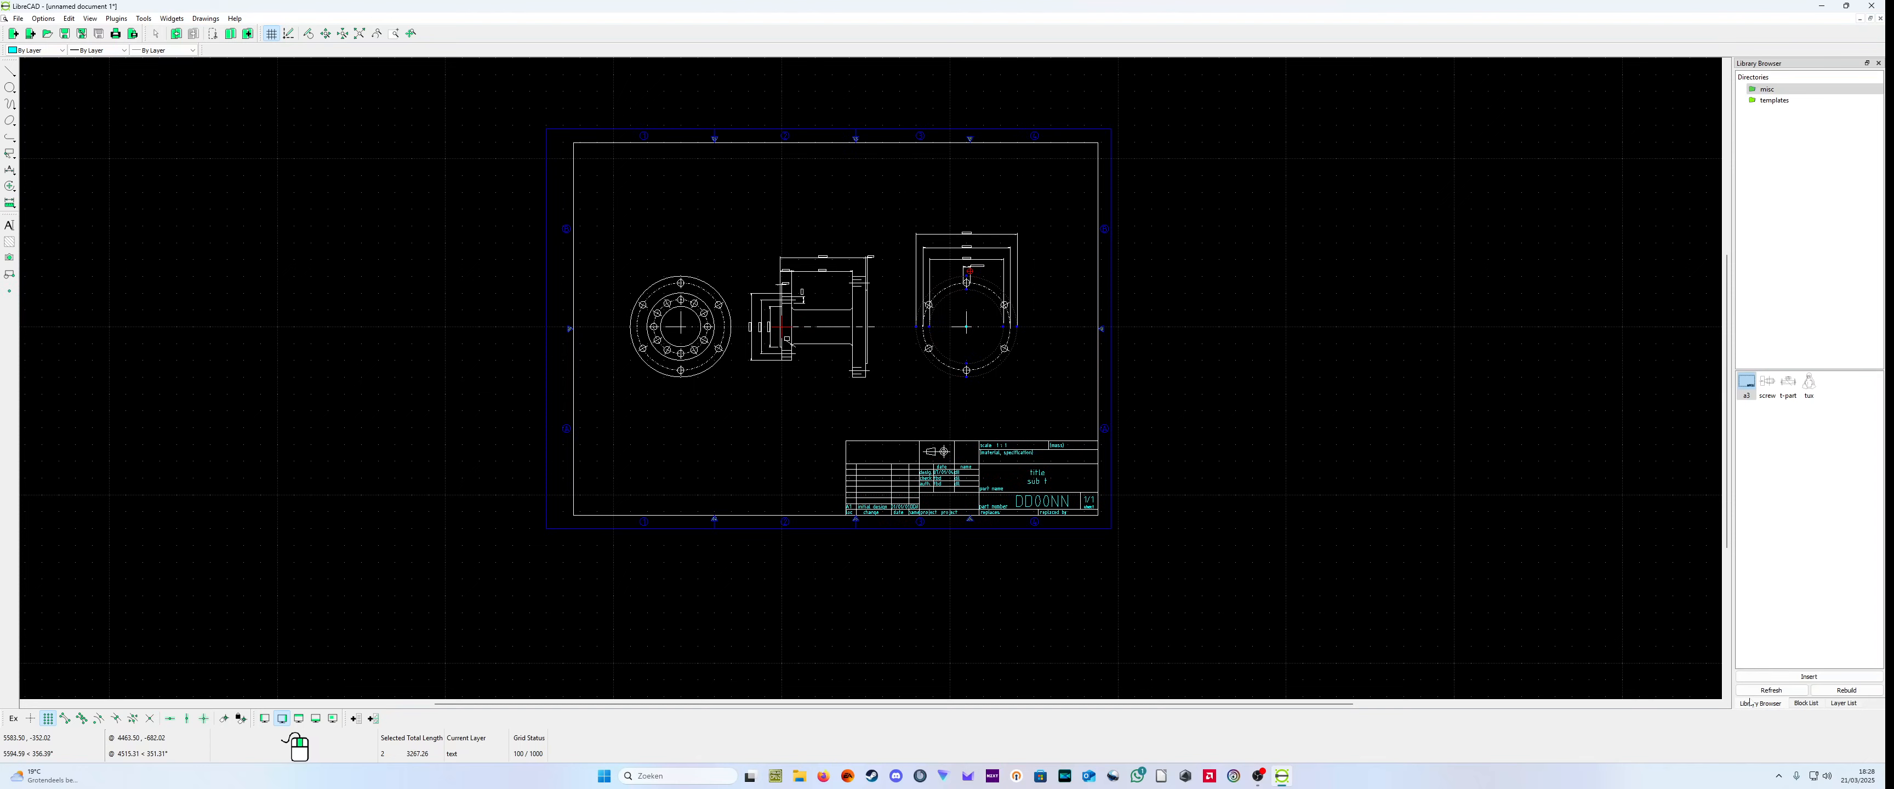
left_click(1840, 703)
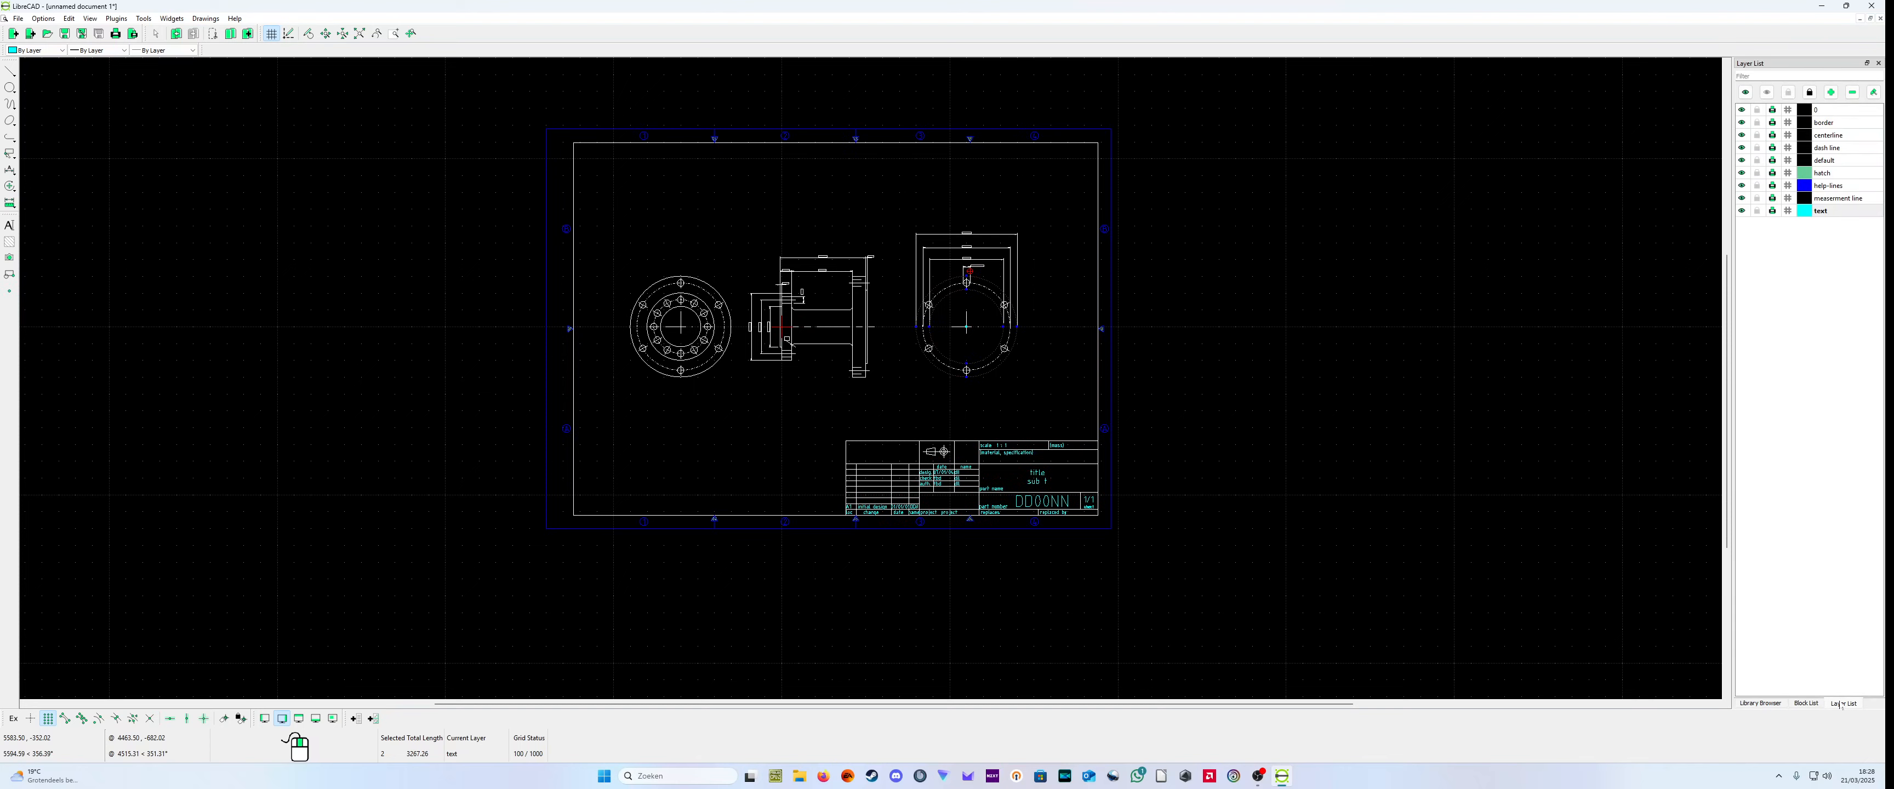
left_click(1807, 703)
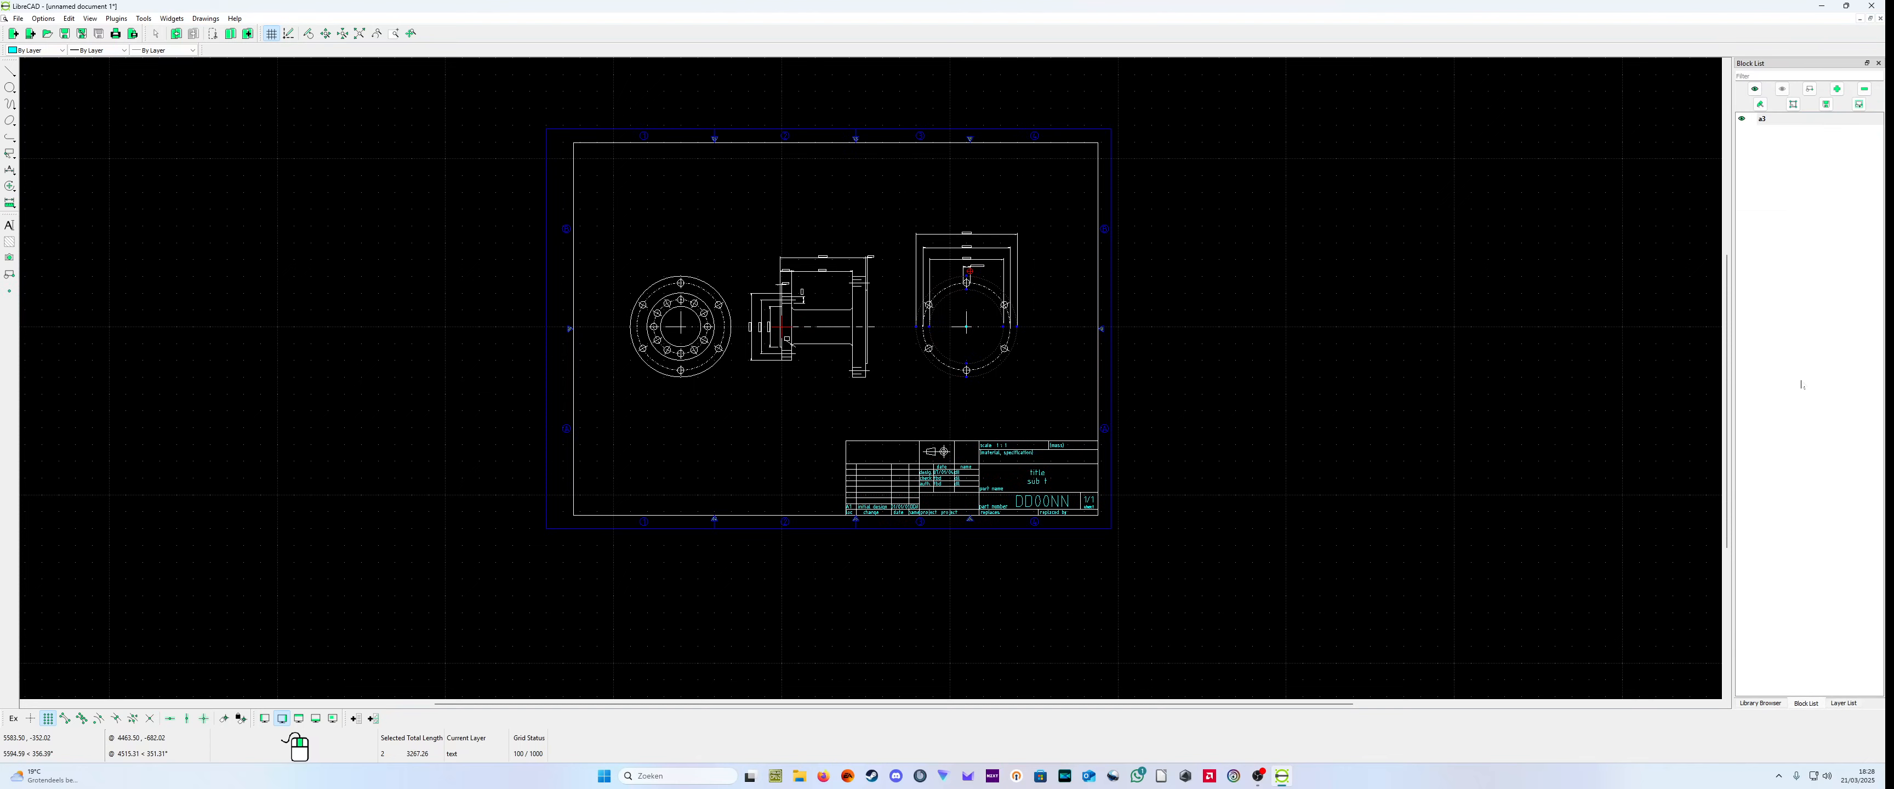
Step: Open the a3 block for editing and bring its title block into view
right_click(1776, 123)
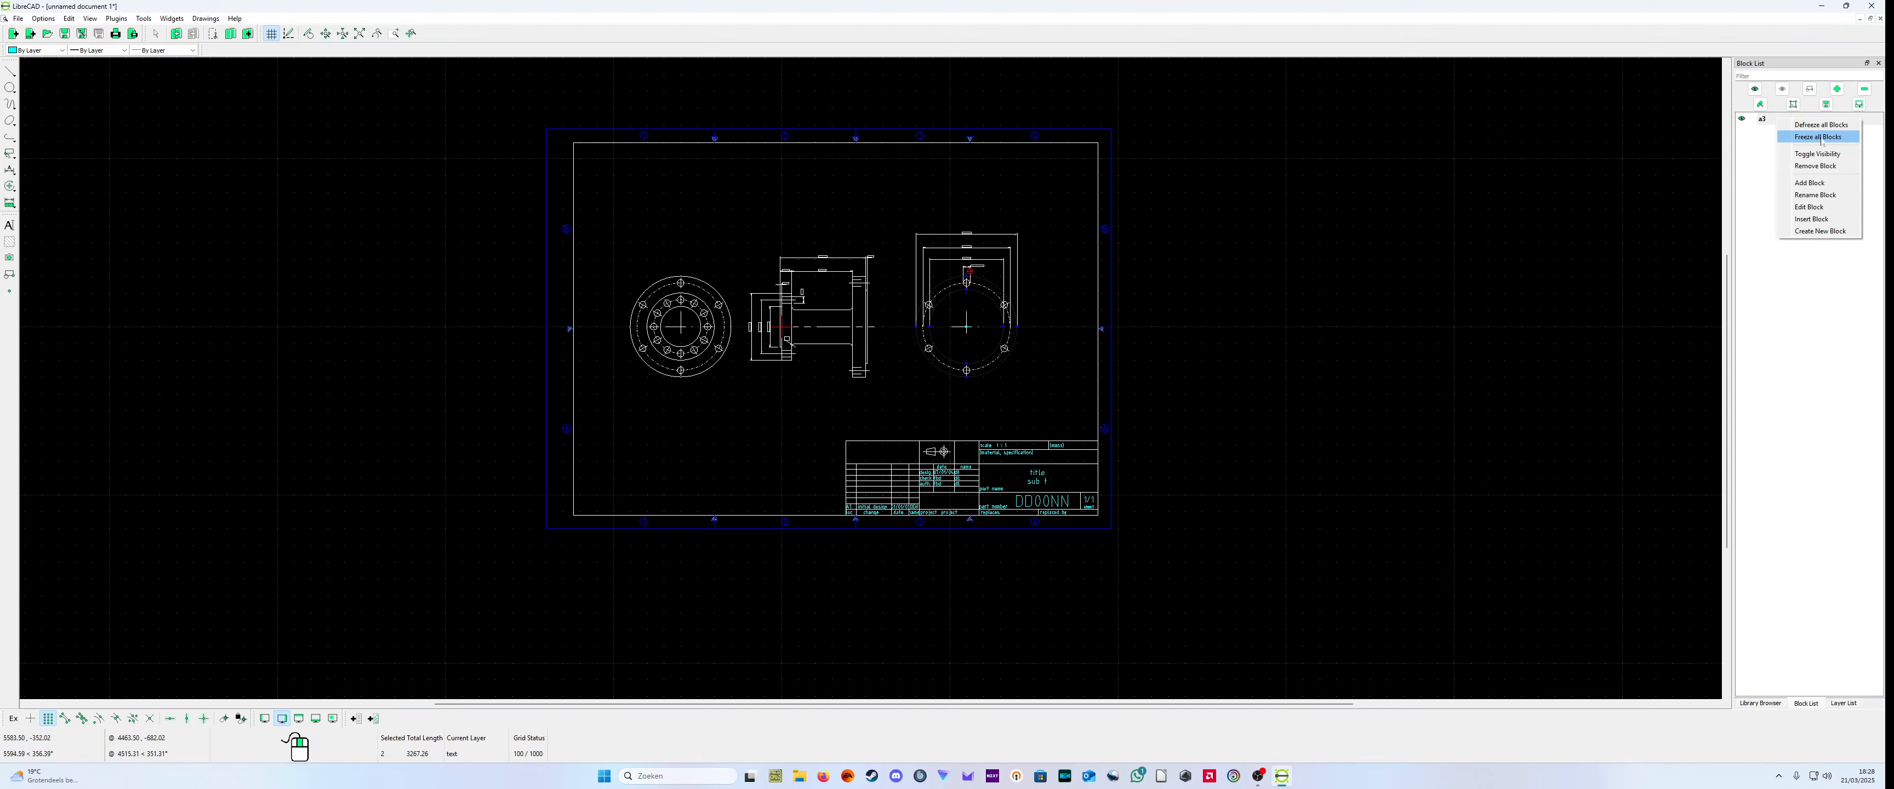
left_click(1816, 207)
scroll(1223, 616, "down", 2)
left_click(1187, 571)
left_click(1107, 537)
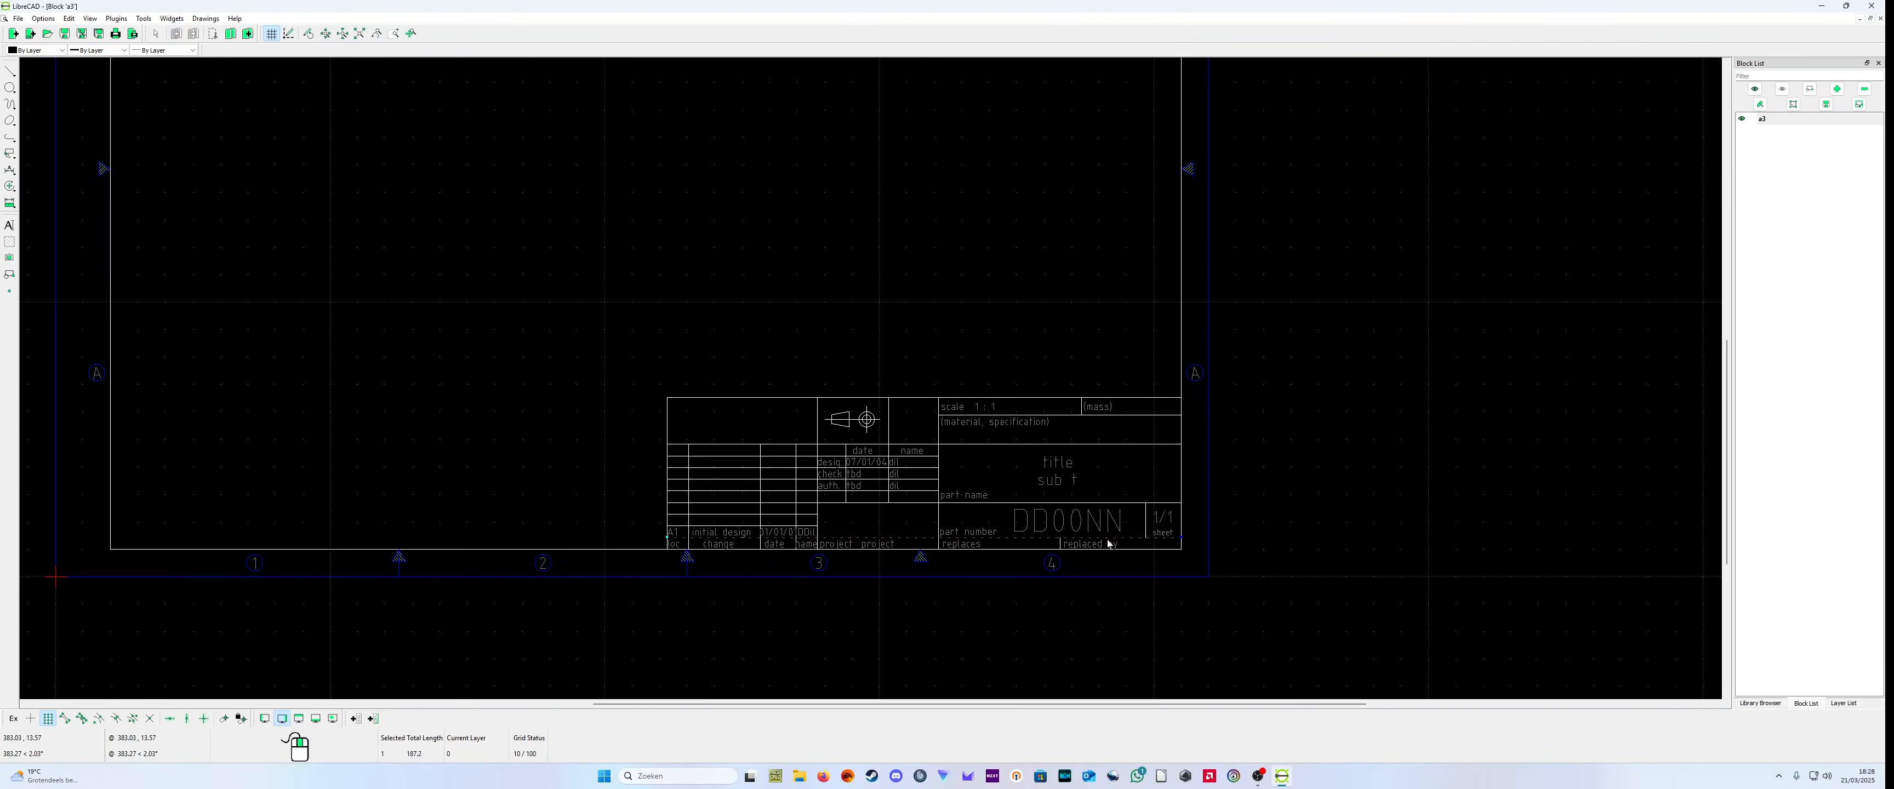
Step: Delete the DD00NN part number text from the title block and undo the deletion
left_click(1127, 524)
left_click(1024, 537)
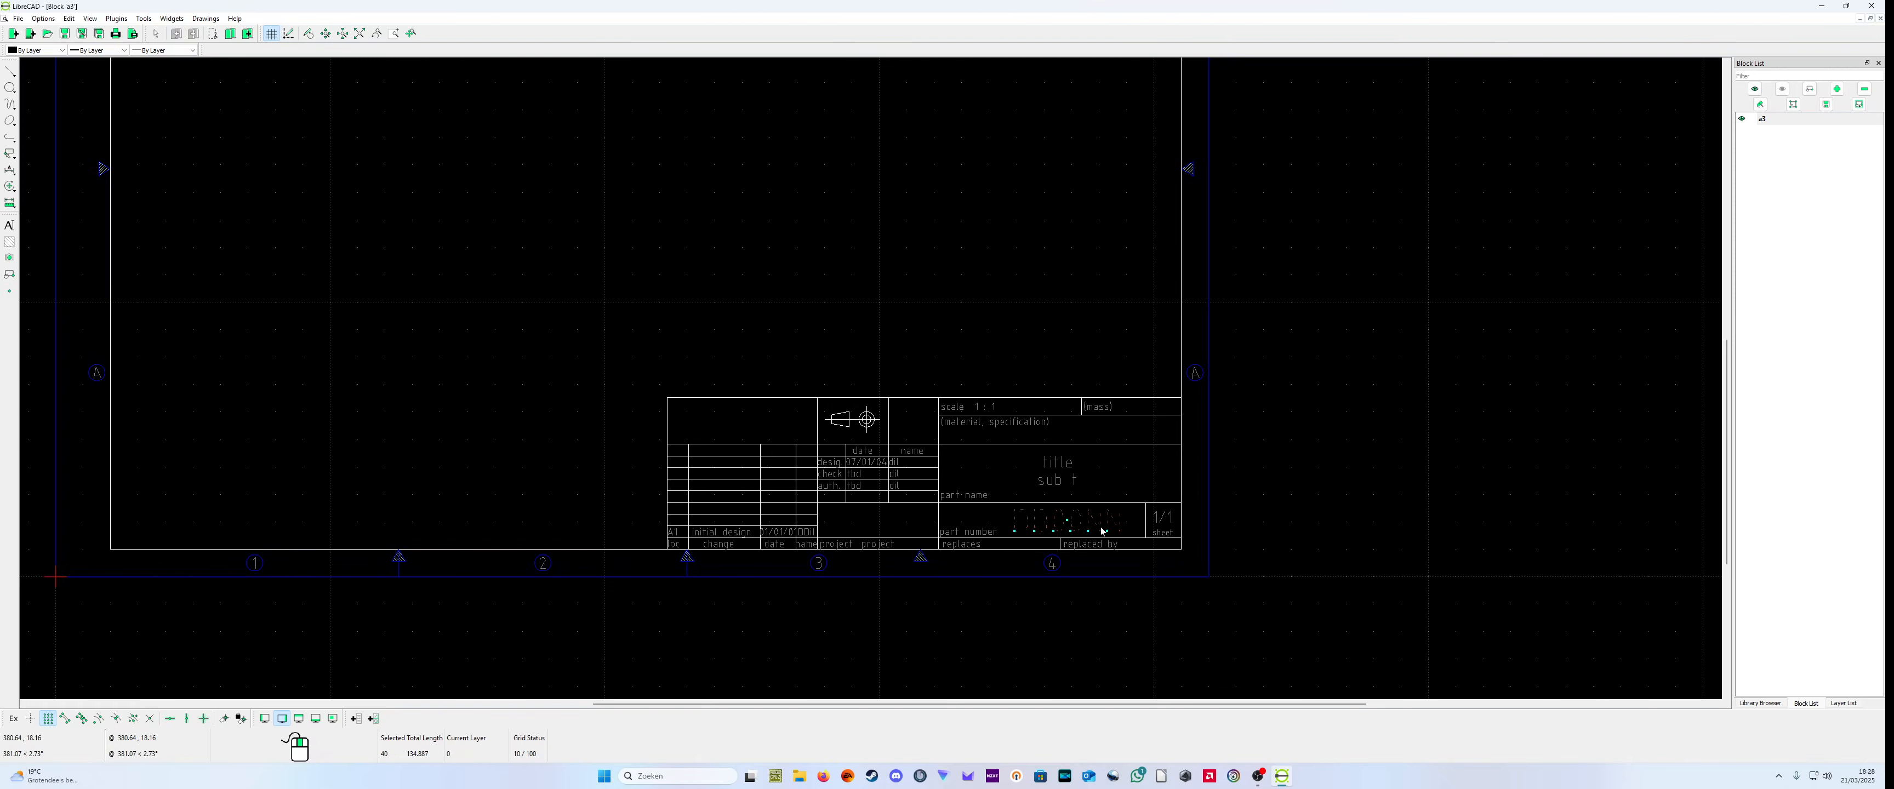
key("Delete")
left_click(1065, 518)
left_click(1061, 533)
left_click(1054, 506)
left_click(1050, 530)
left_click(72, 20)
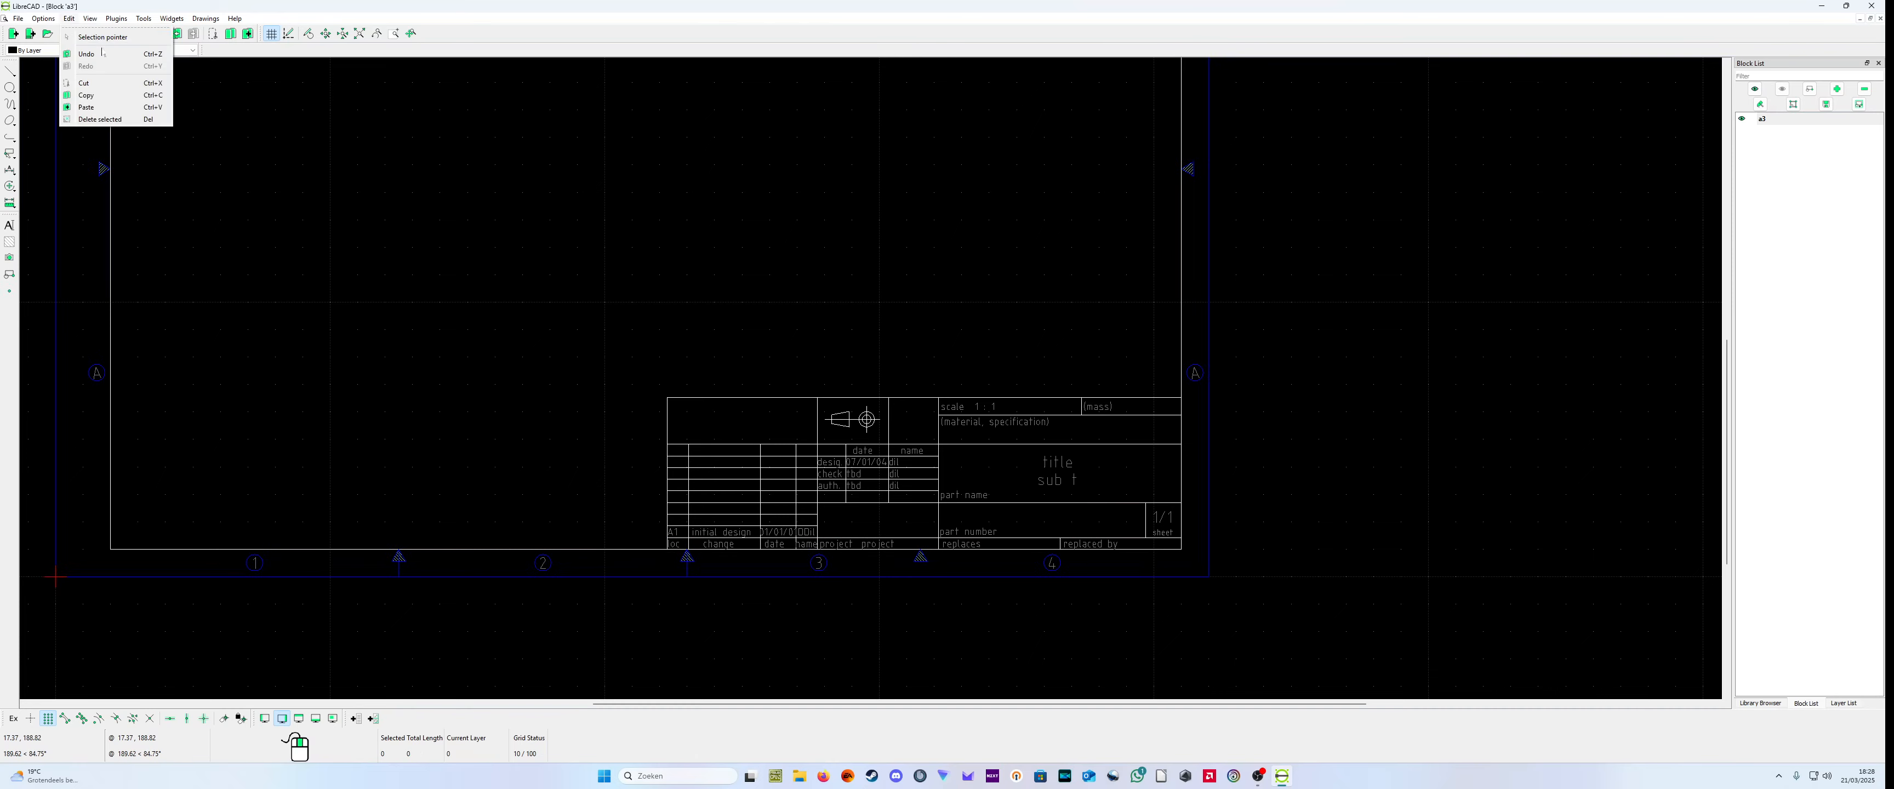
left_click(101, 54)
left_click(1080, 520)
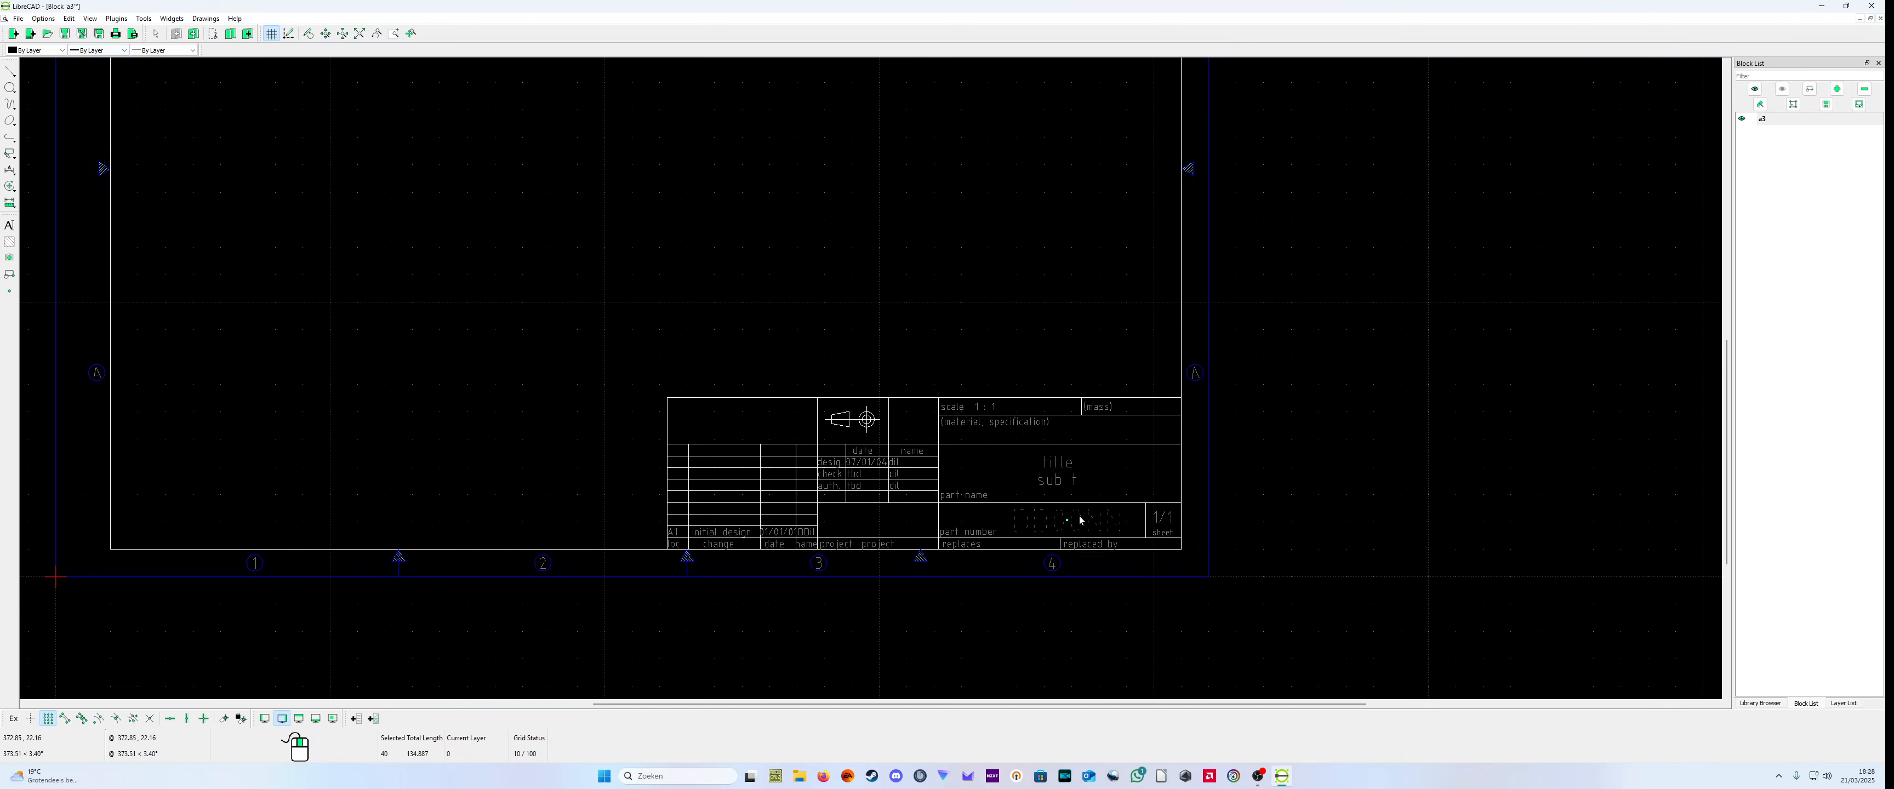
left_click(1093, 524)
left_click(1082, 524)
left_click(1080, 524)
Step: Open the properties of the DD00NN part number text in the title block to edit its content
left_click(71, 21)
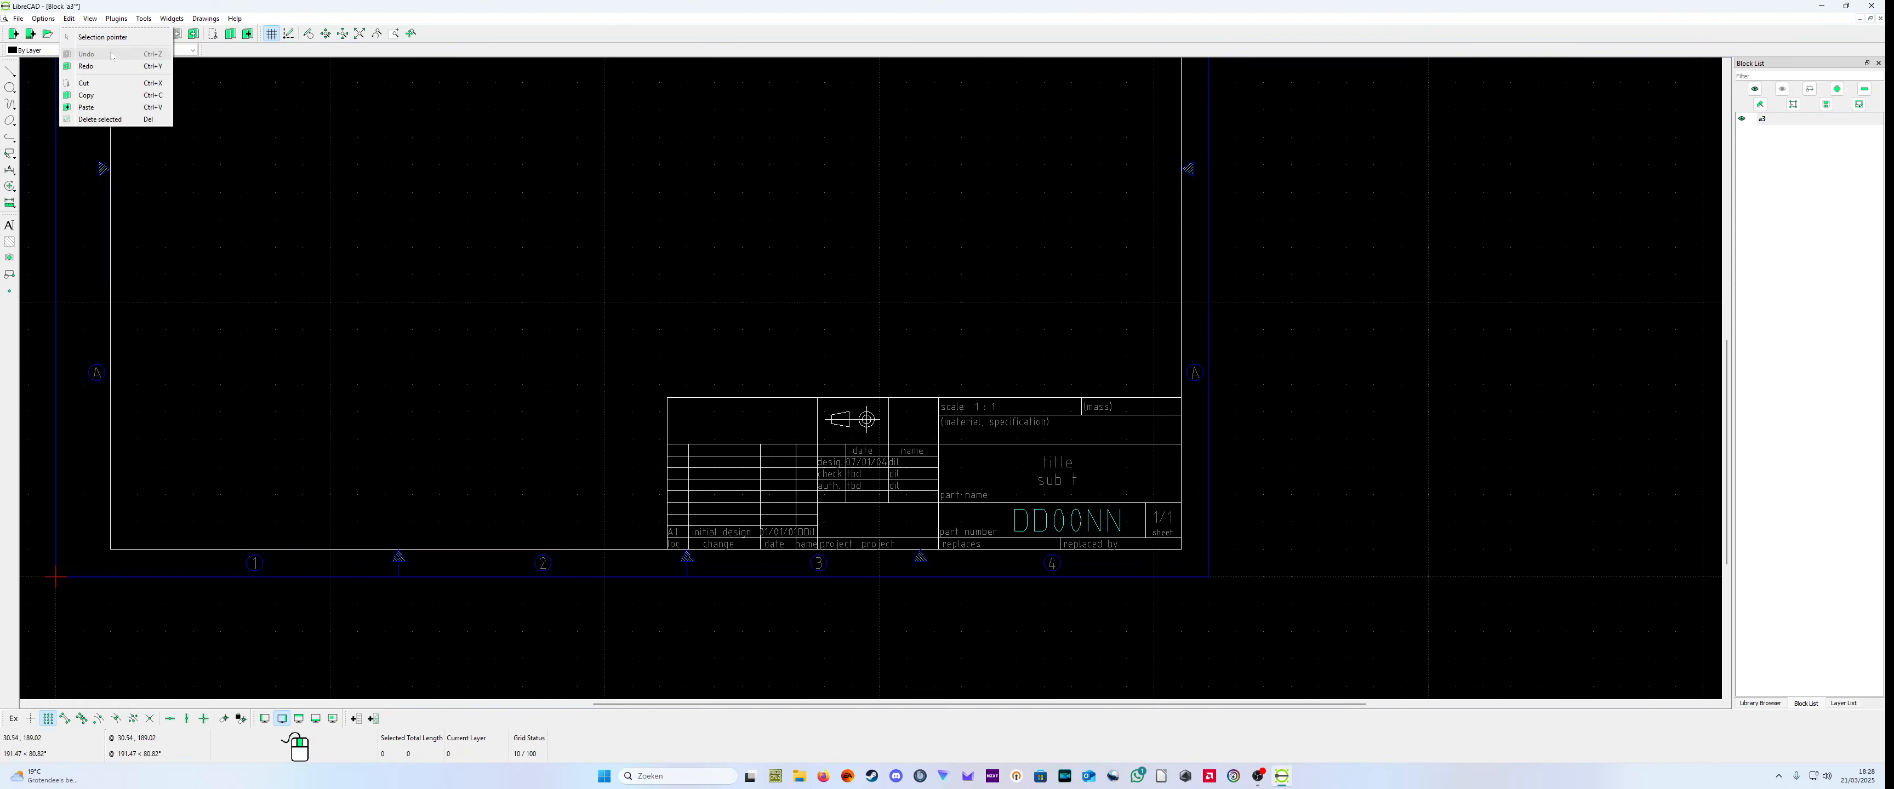
mouse_move(147, 23)
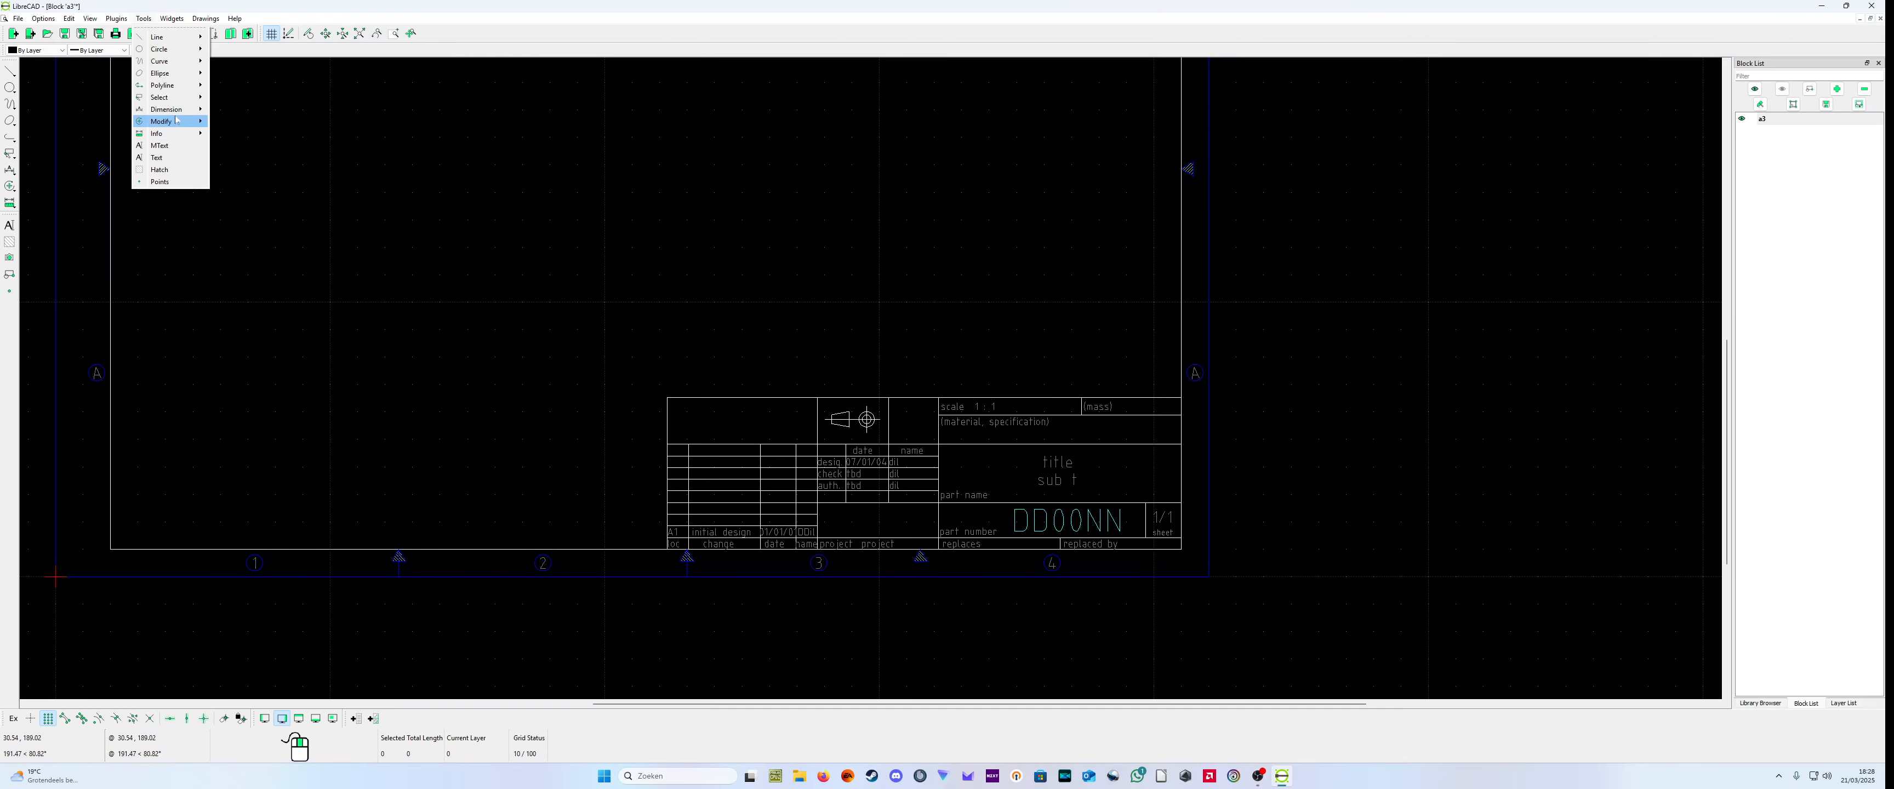
mouse_move(162, 122)
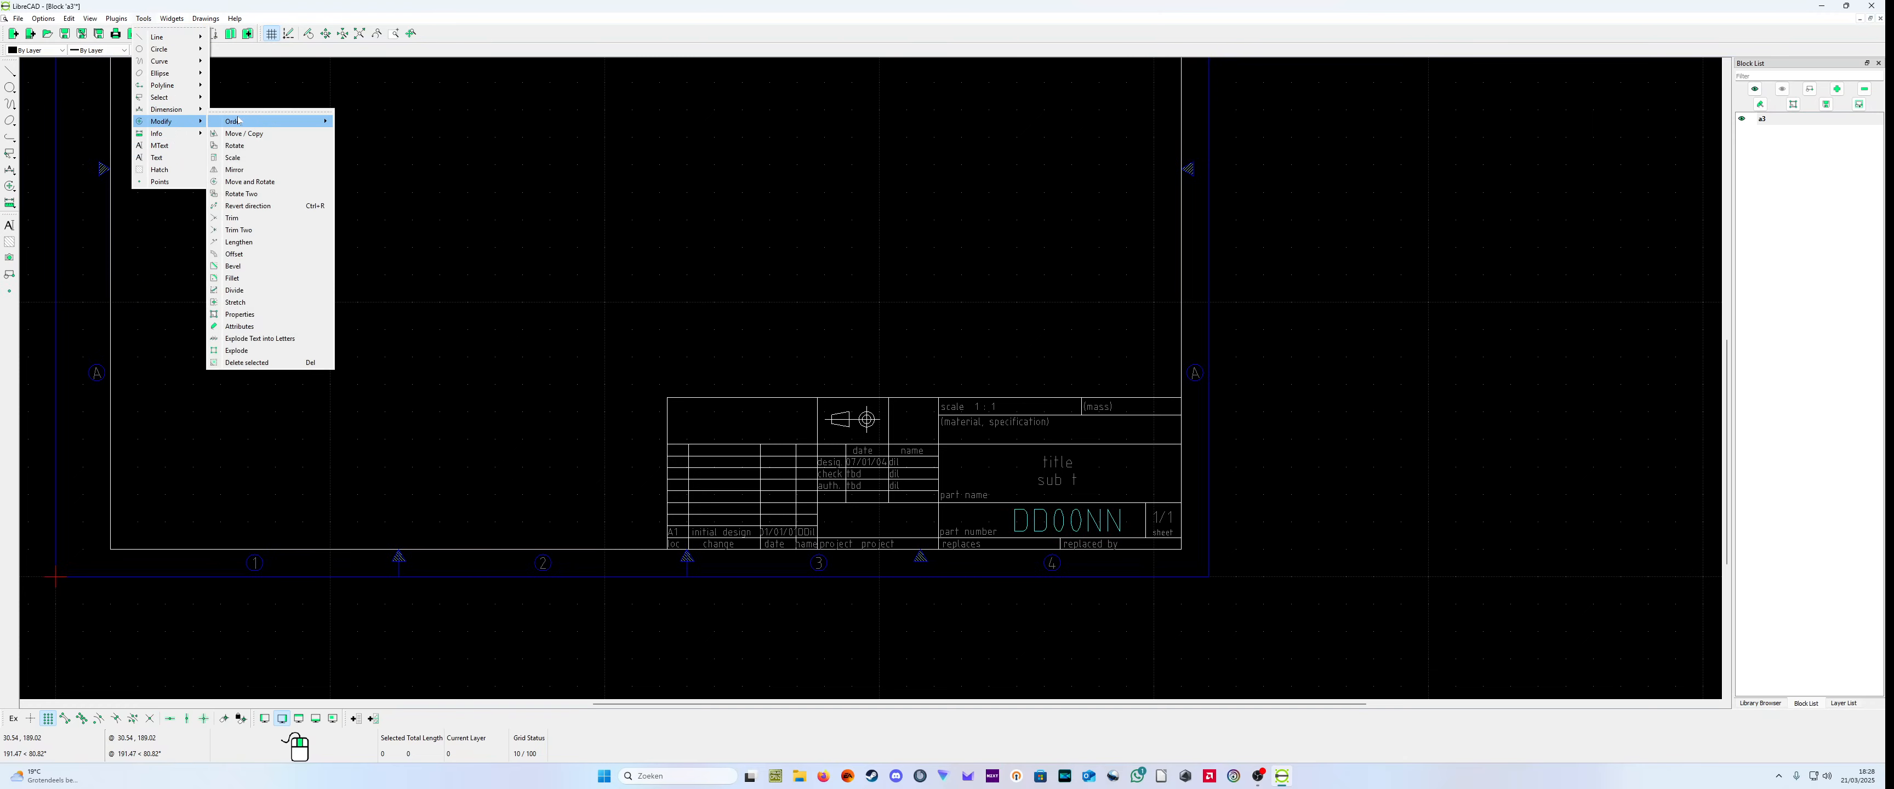
left_click(274, 315)
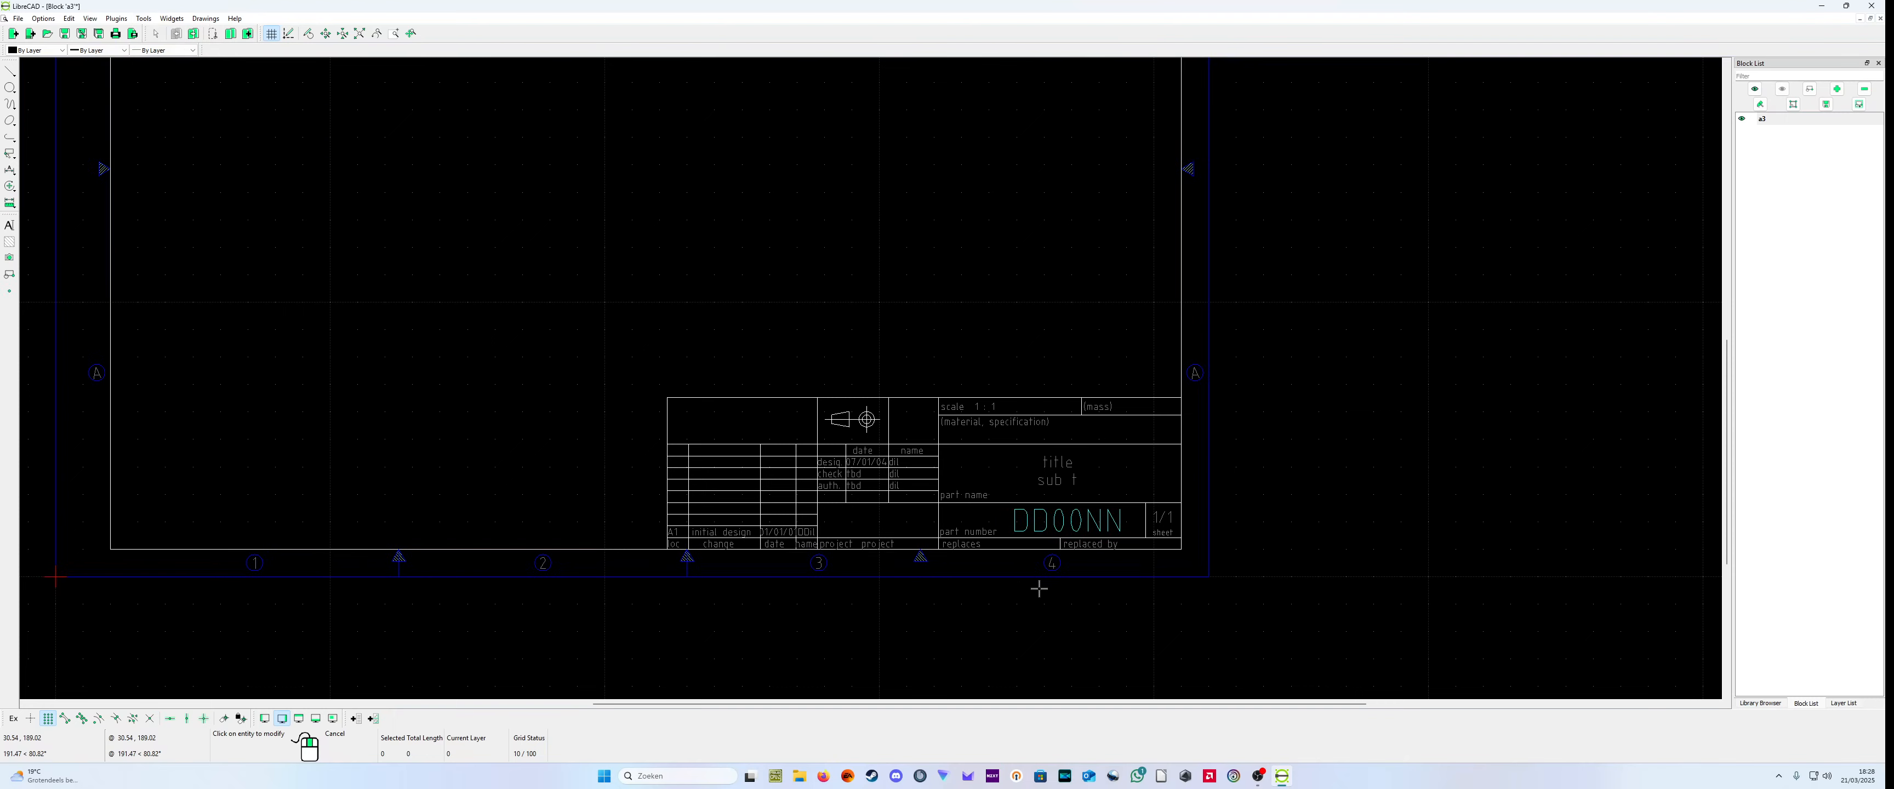
left_click(1064, 523)
left_click(1011, 291)
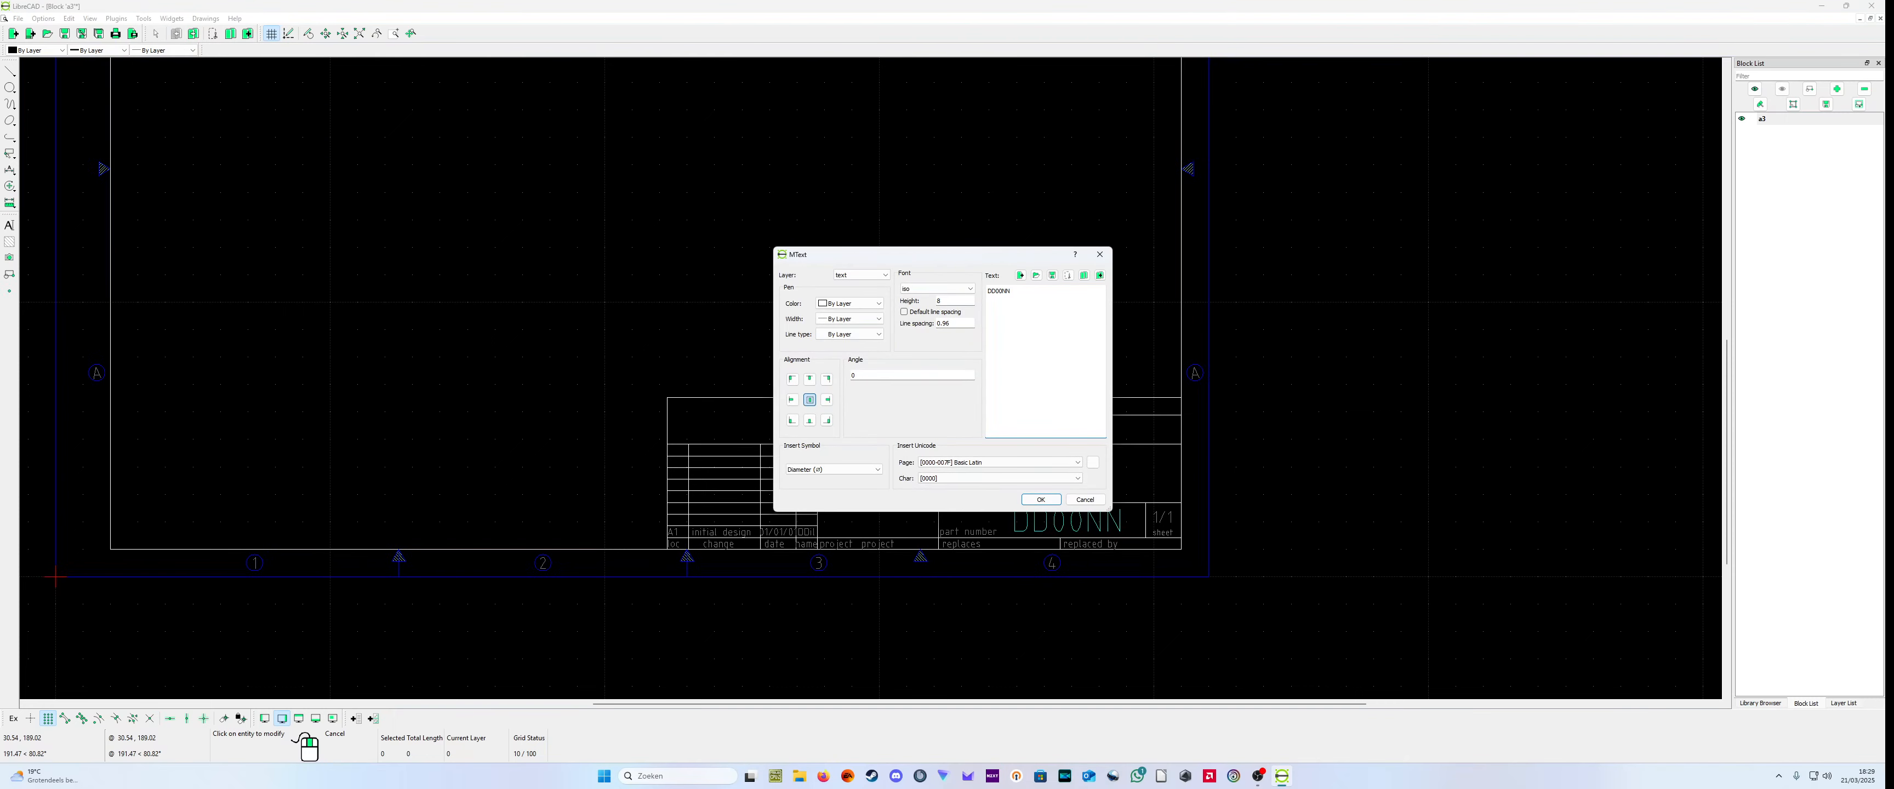
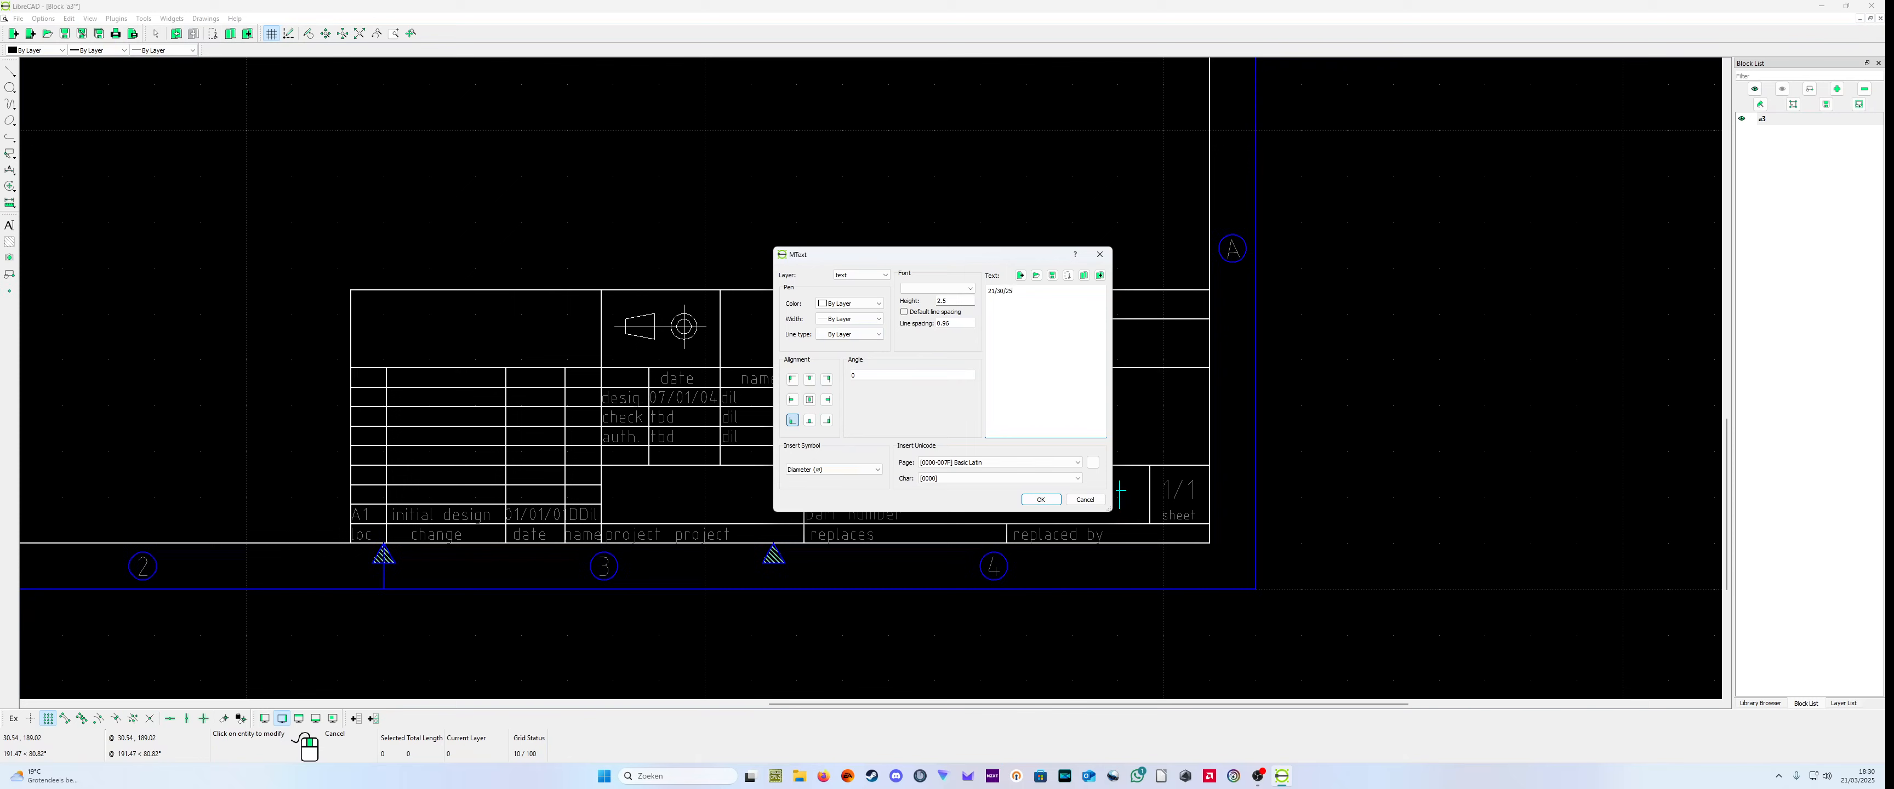
Step: Set the design date in the title block to 21/30/25 and close the projection symbol circle's properties without changes
left_click(1040, 499)
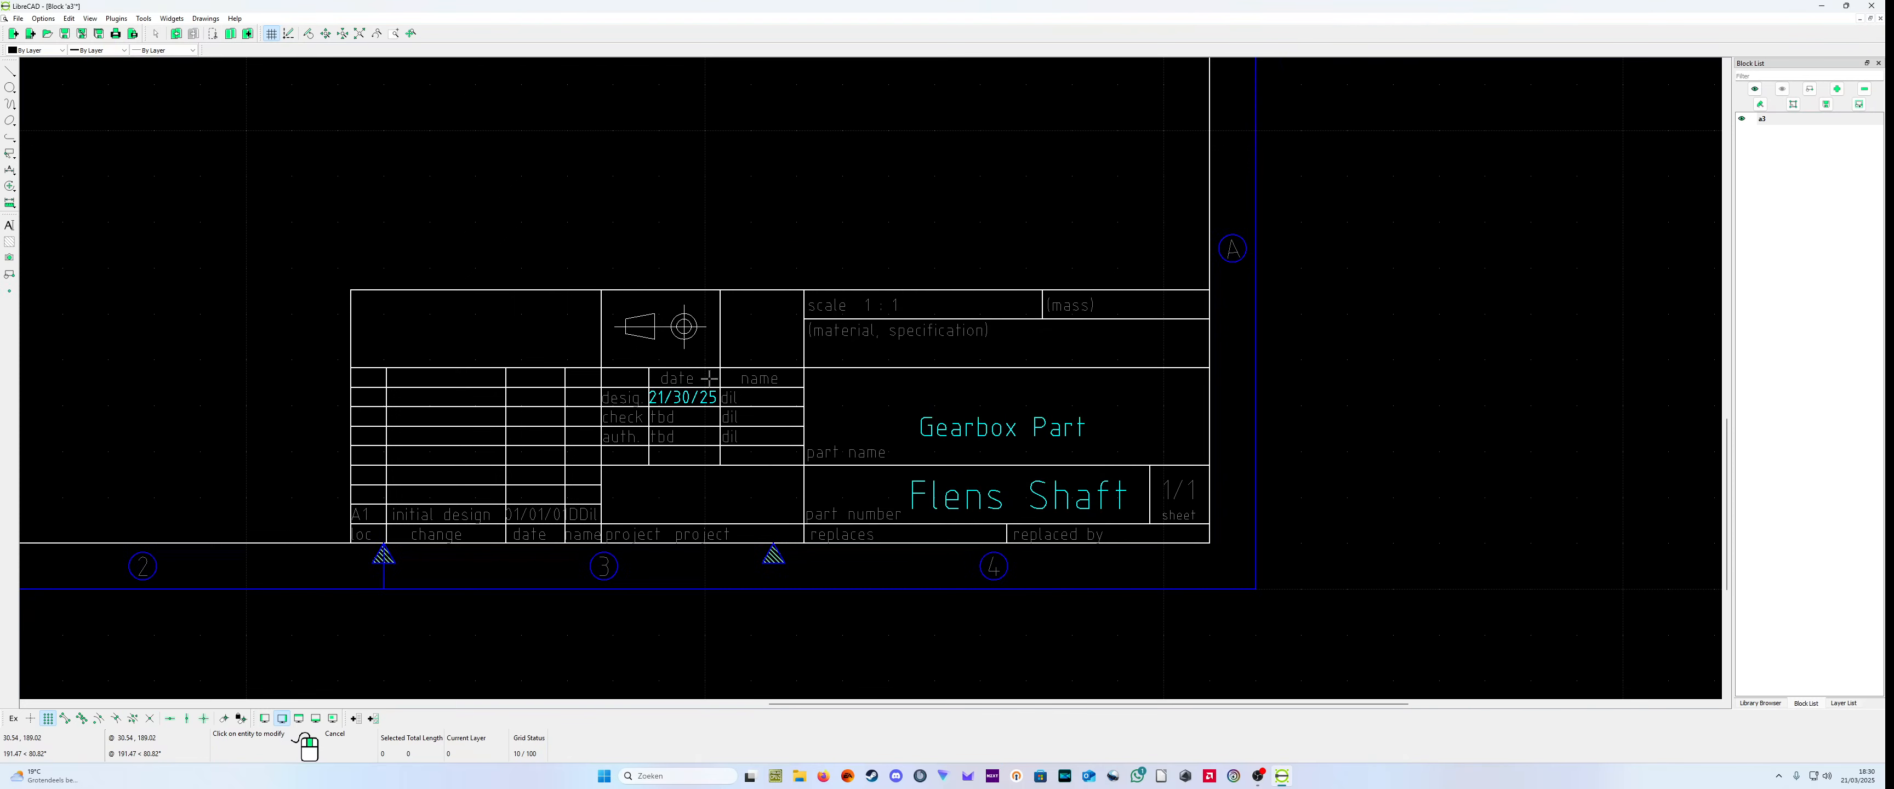
left_click(695, 334)
left_click(1014, 426)
left_click(689, 339)
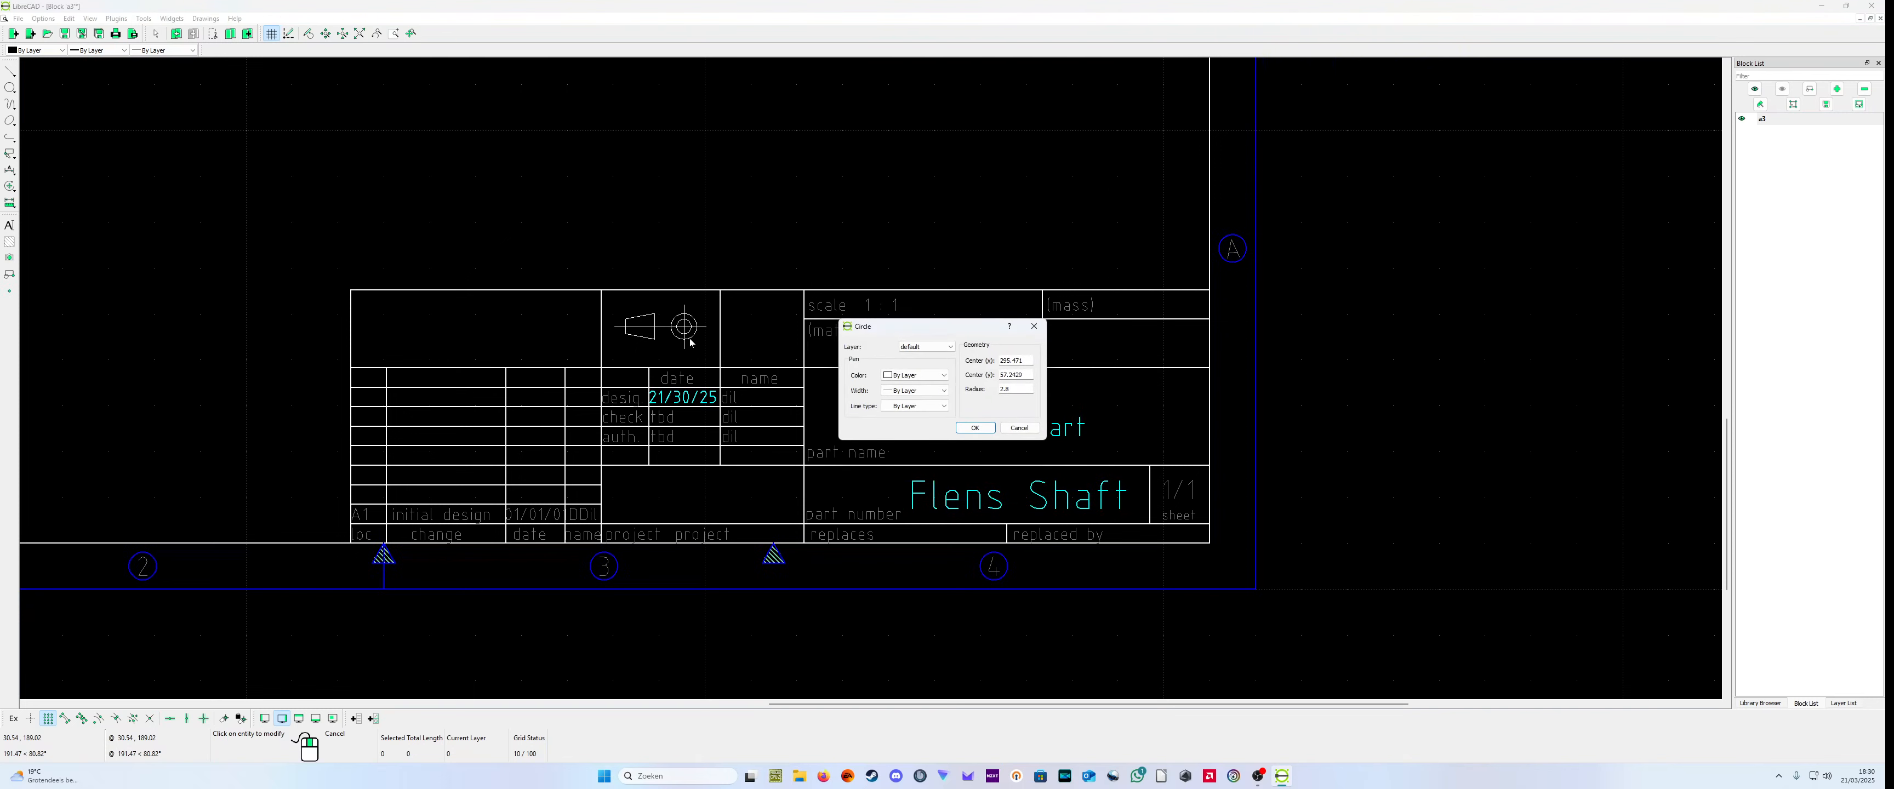
left_click(975, 427)
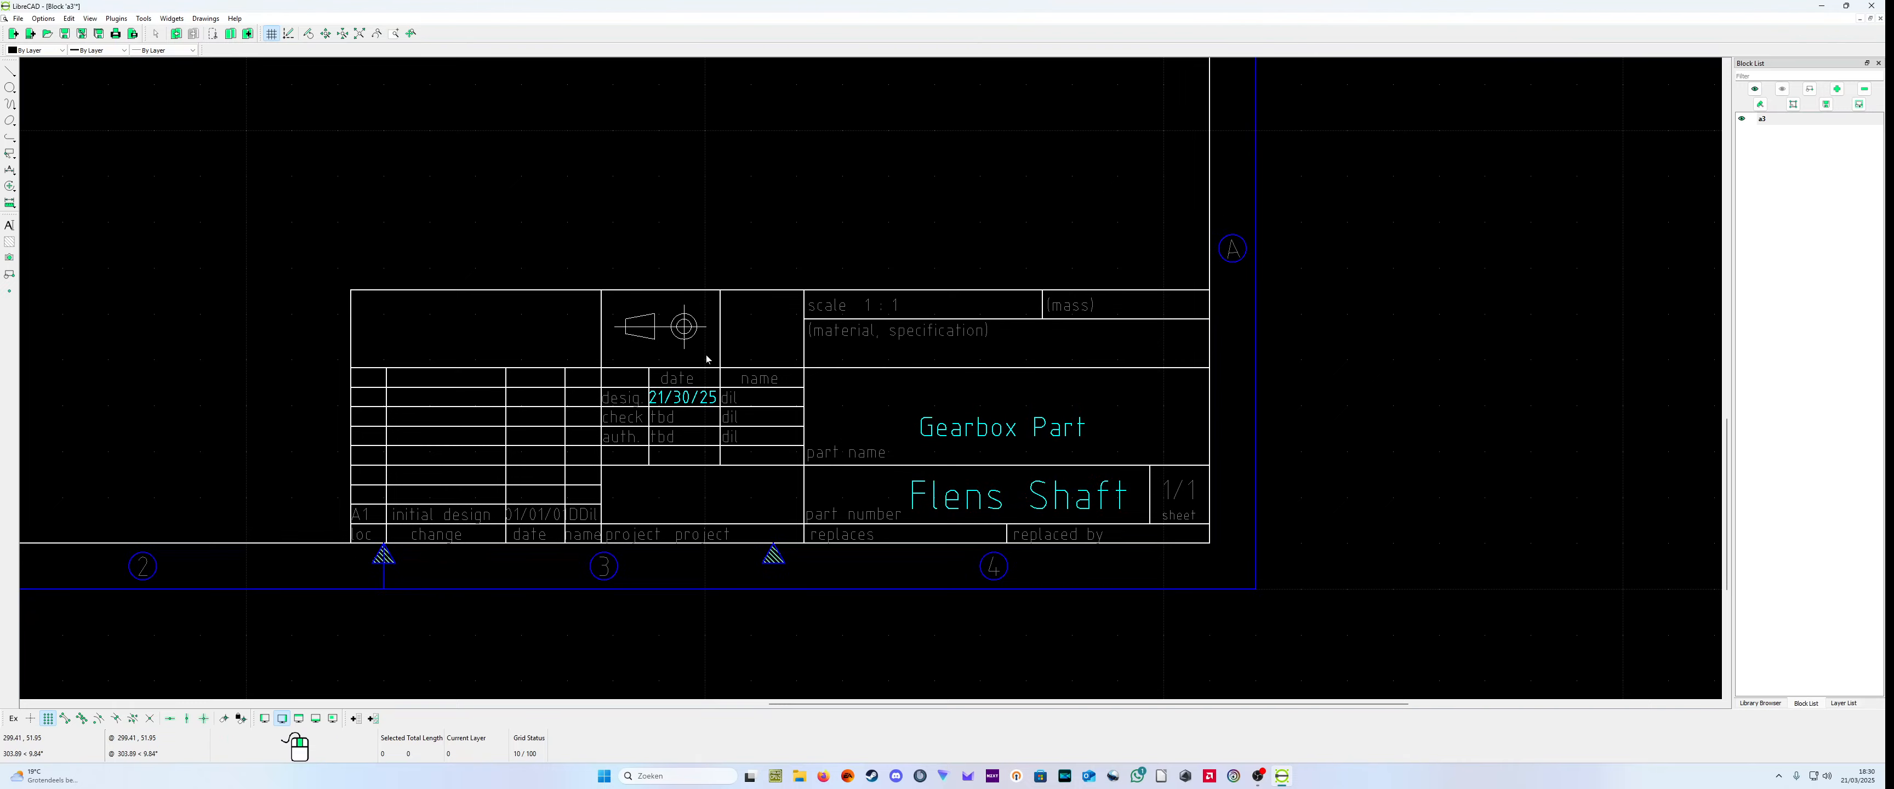
Step: Replace the material specification text in the title block with Steel
scroll(871, 528, "up", 1)
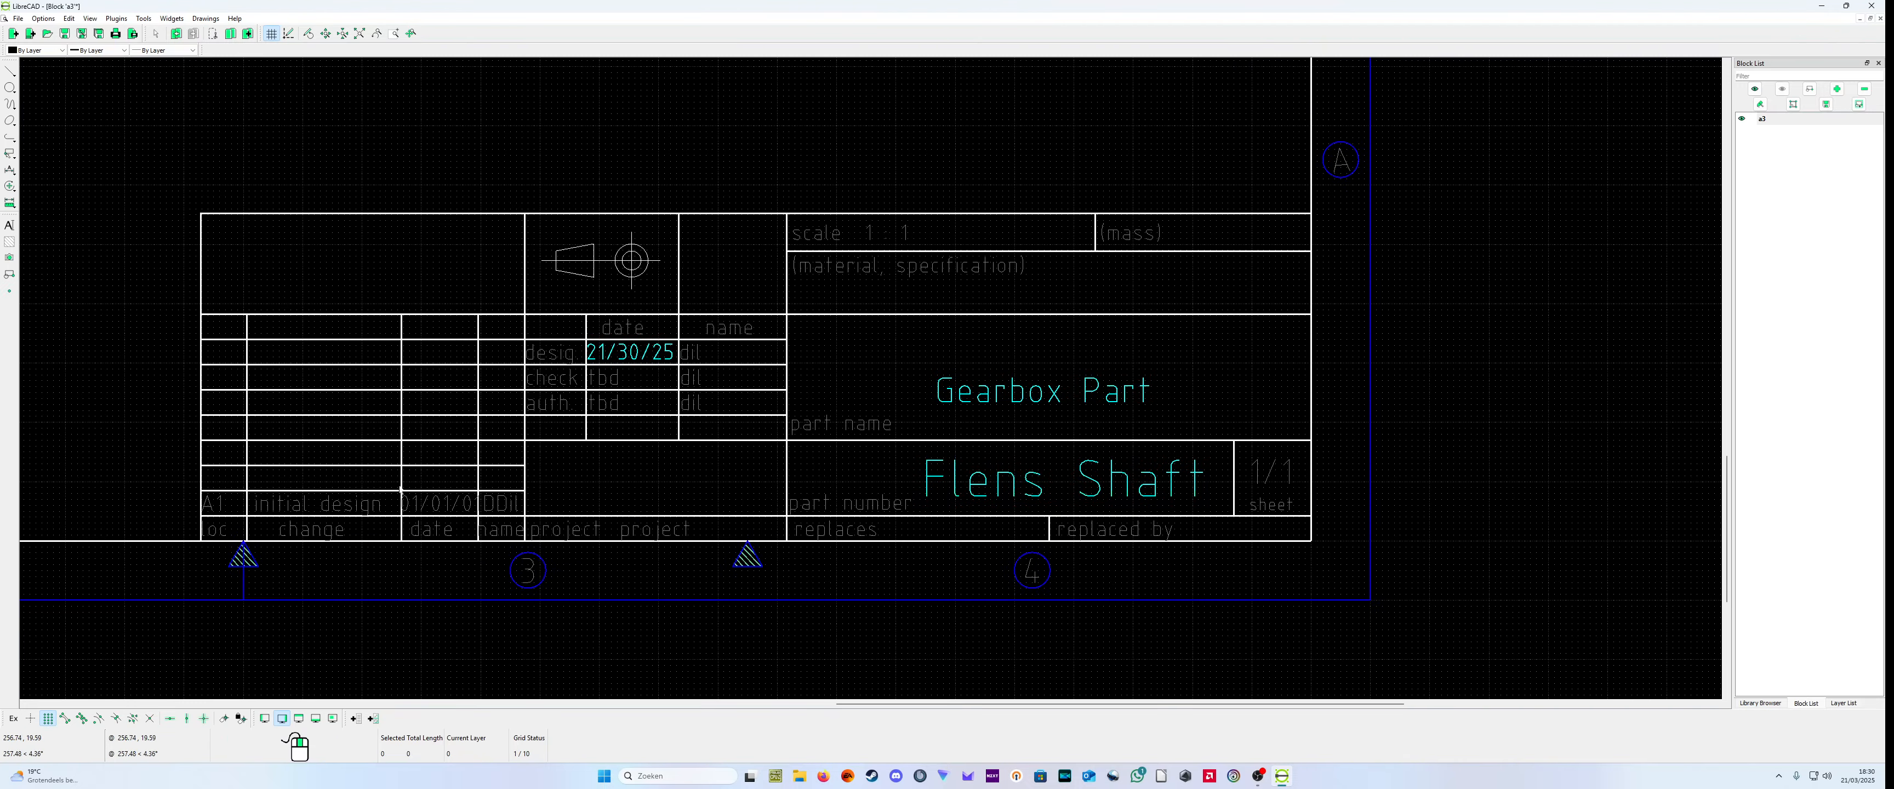
scroll(941, 301, "down", 1)
left_click(963, 290)
key("Escape")
right_click(1022, 288)
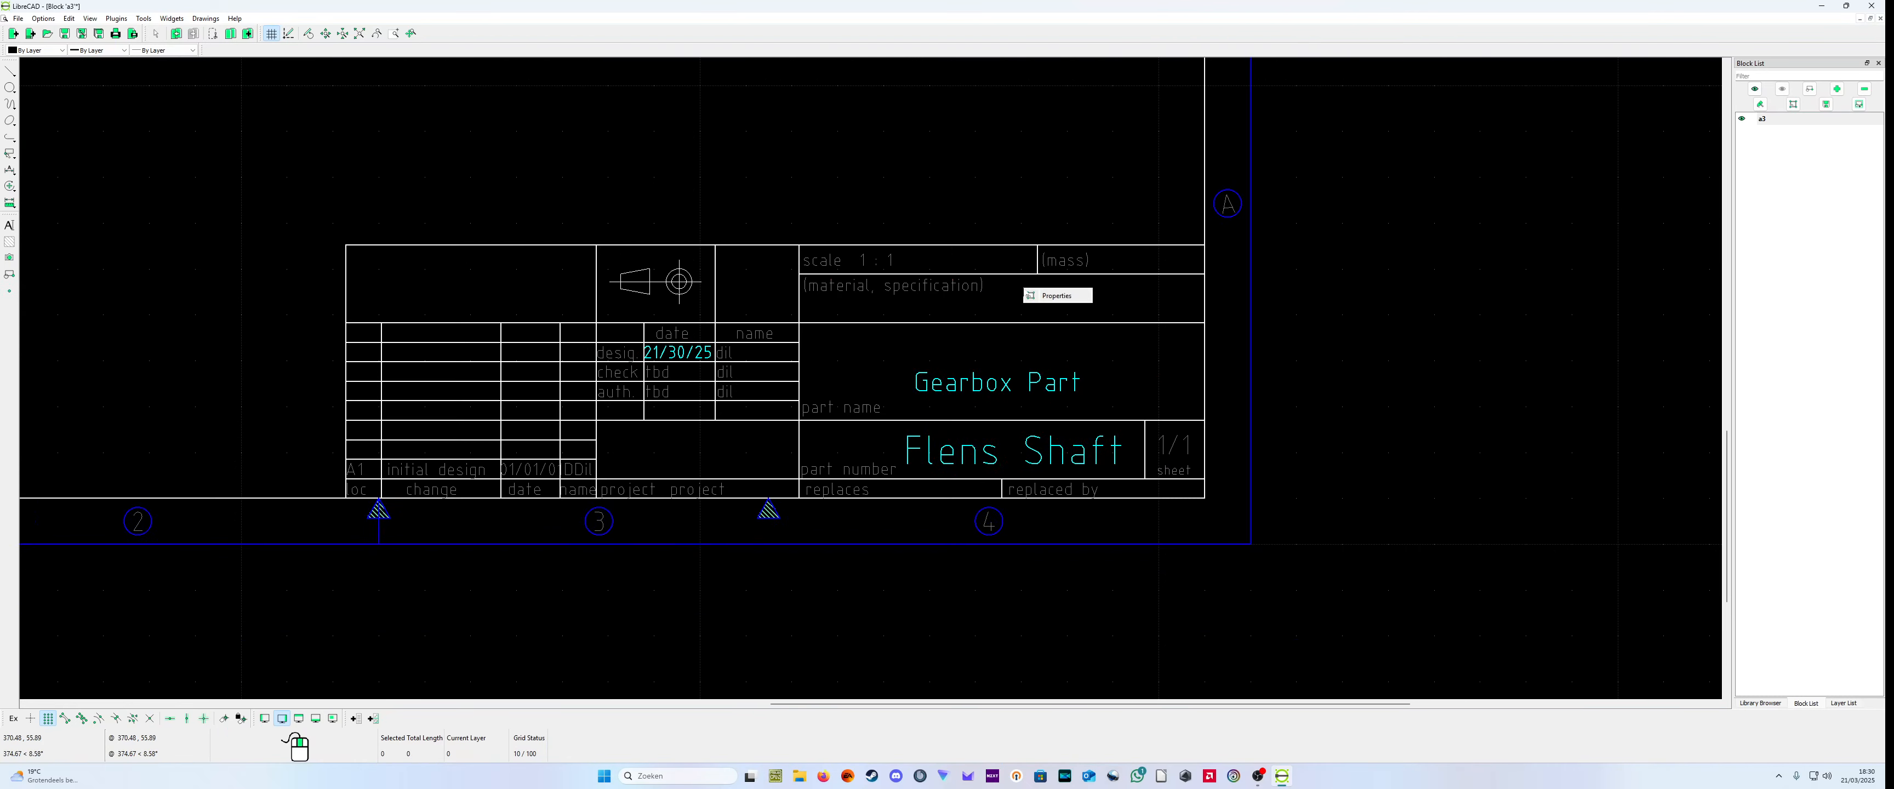
left_click(1042, 297)
left_click(951, 290)
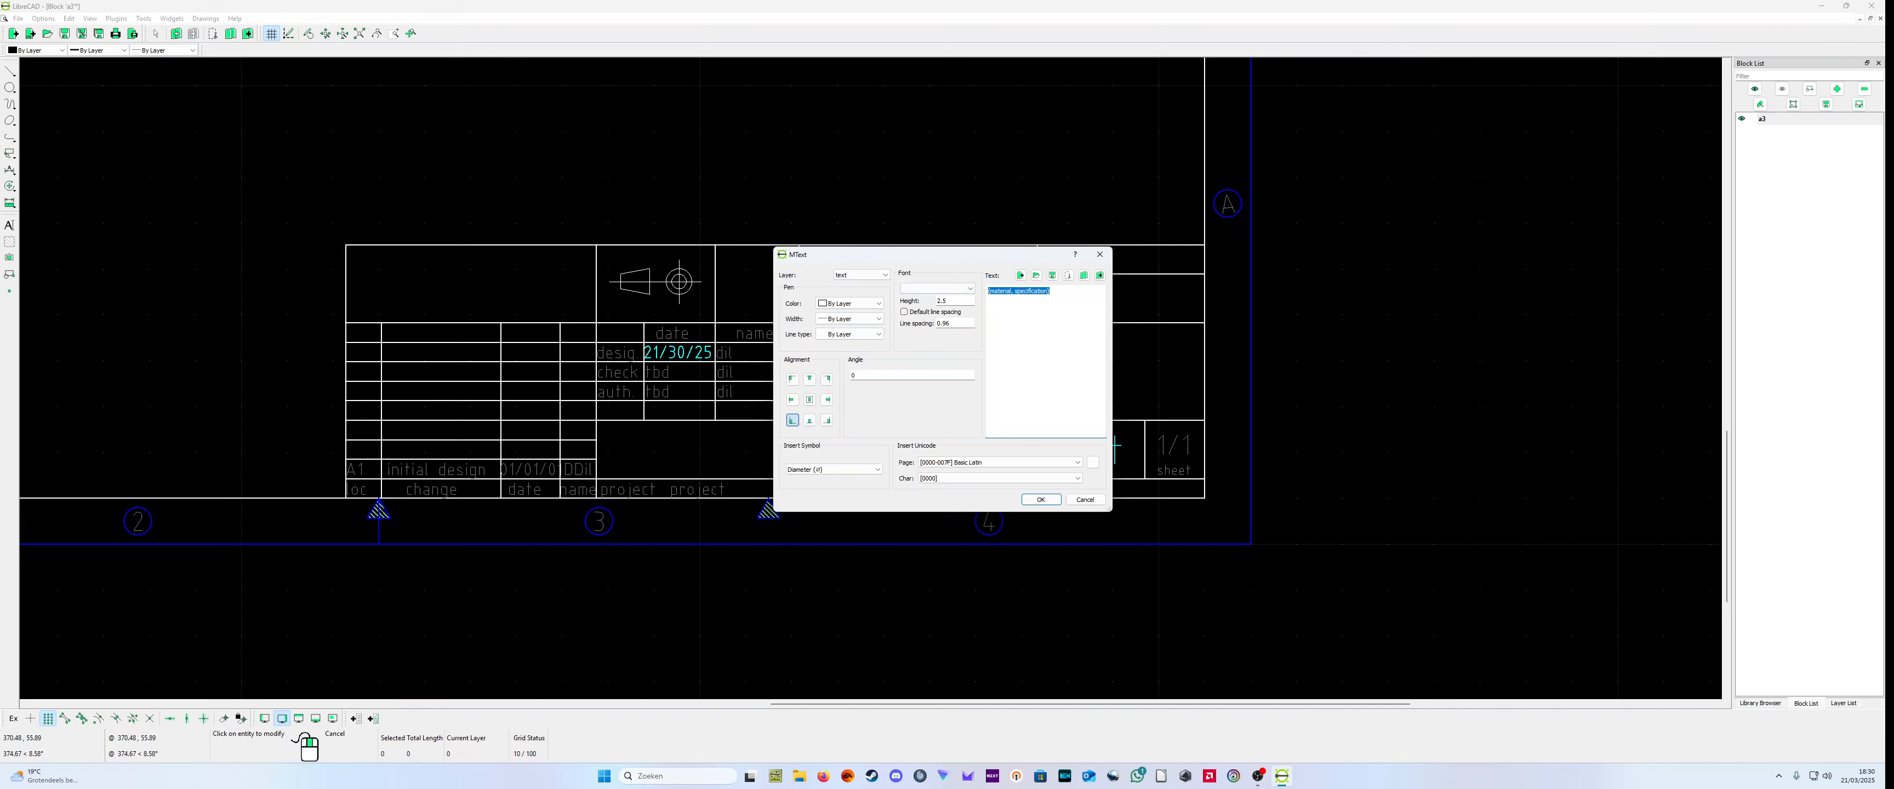
left_click(1052, 291)
left_click_drag(1051, 291, 1013, 291)
key("BackSpace")
left_click_drag(1012, 291, 988, 291)
key("BackSpace")
left_click(1039, 500)
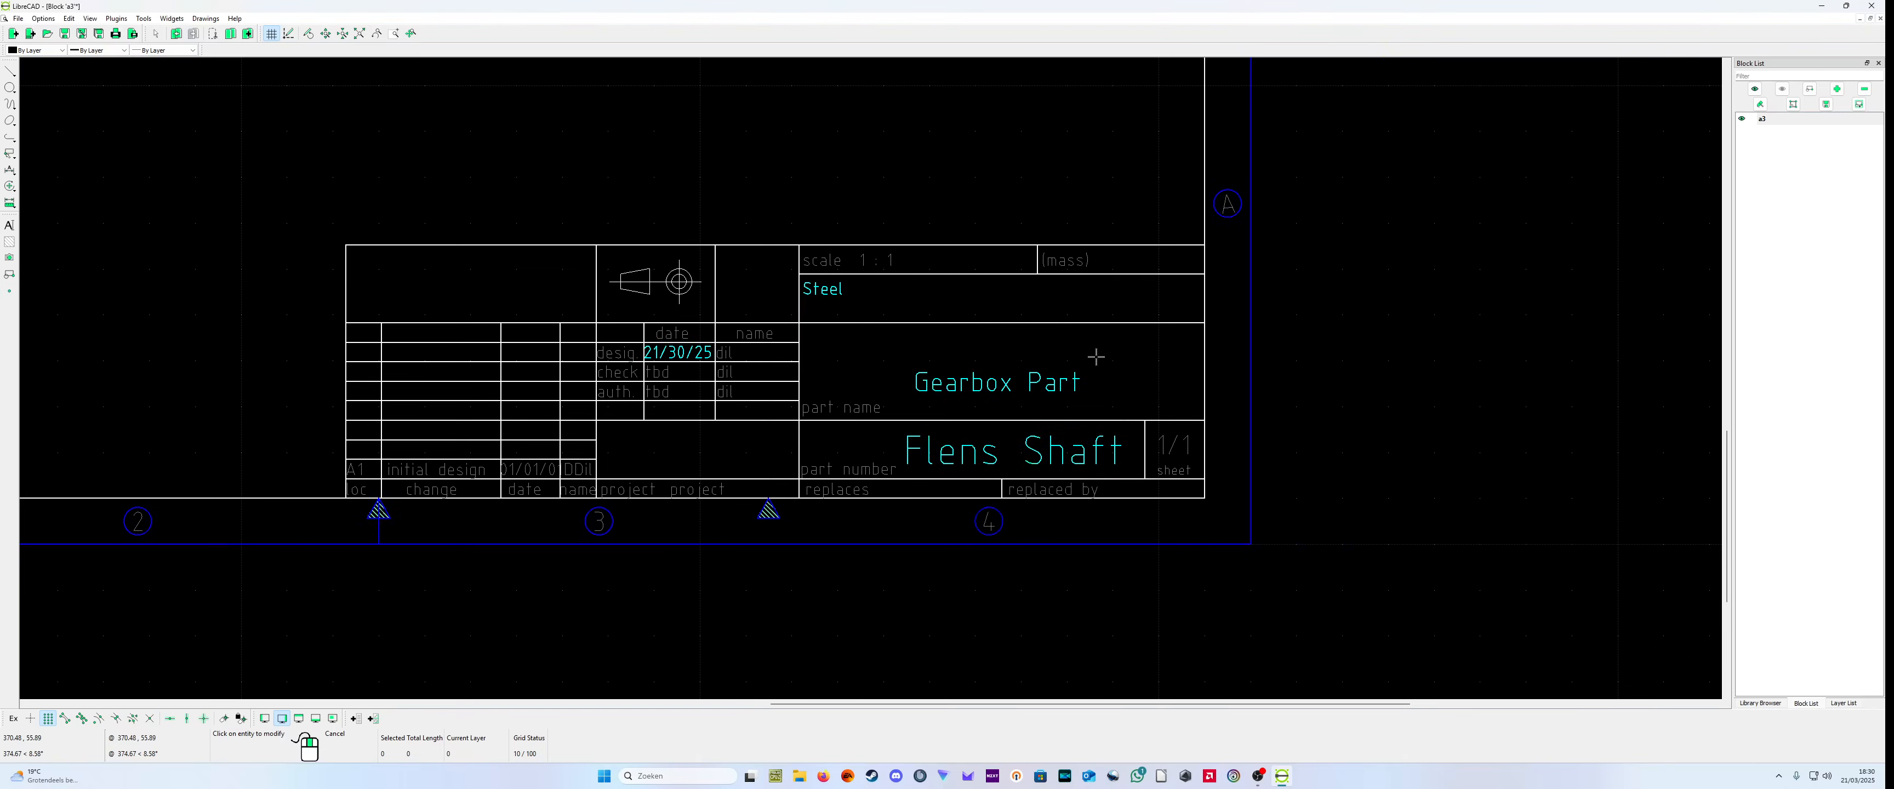
Step: Change the scale text in the title block to 1 : 5
left_click(917, 271)
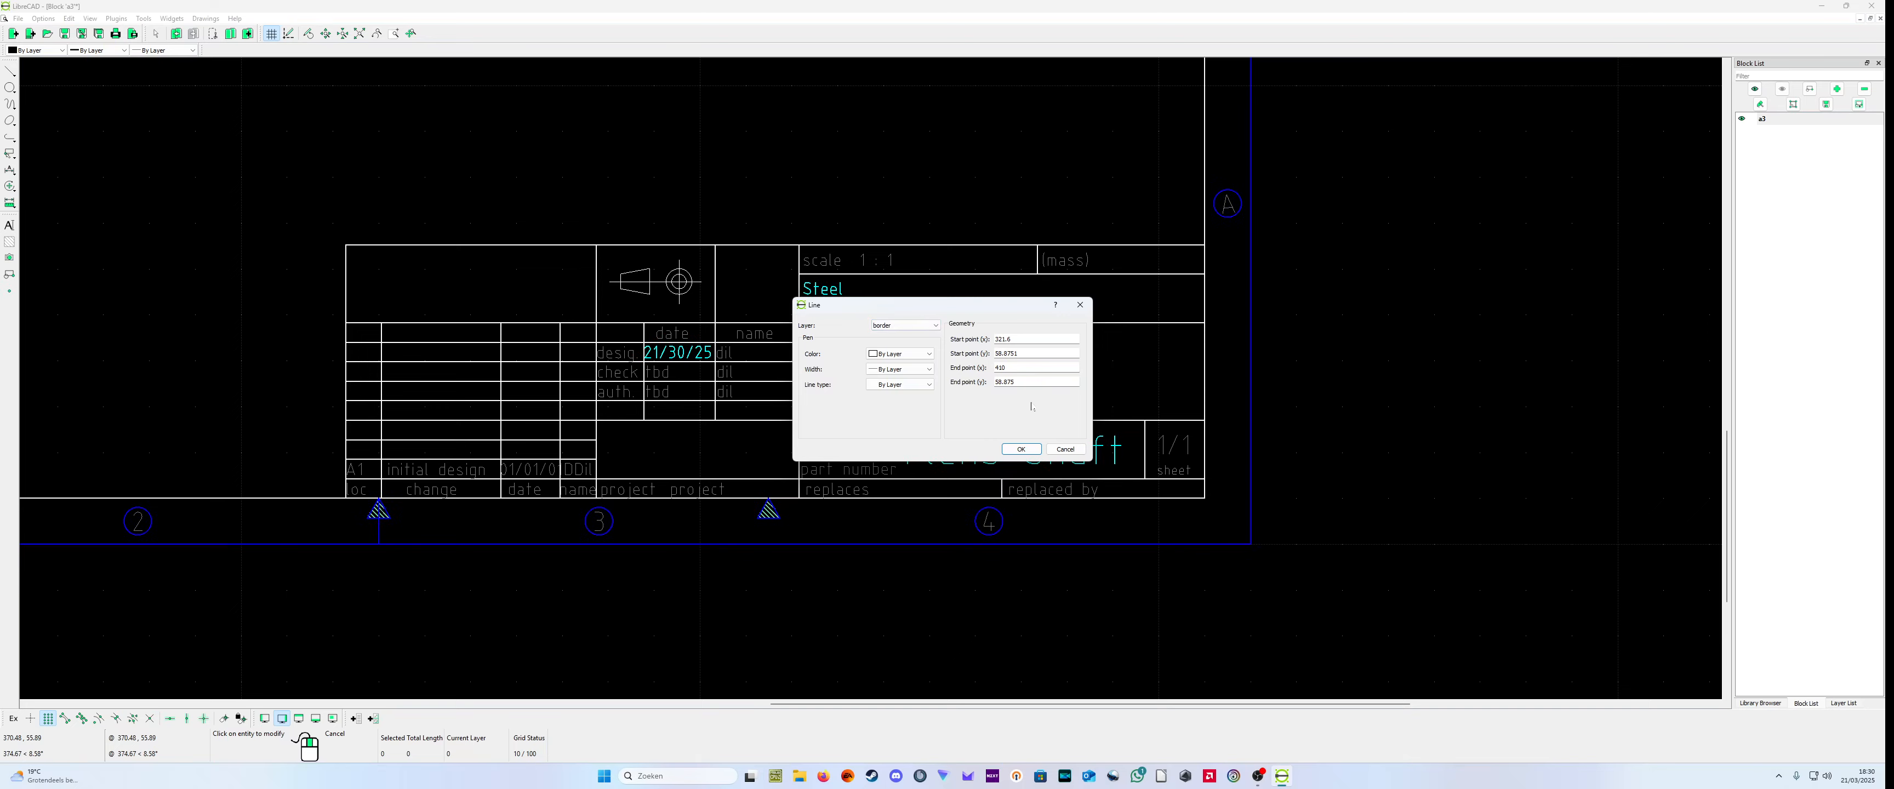
left_click(1065, 449)
right_click(870, 268)
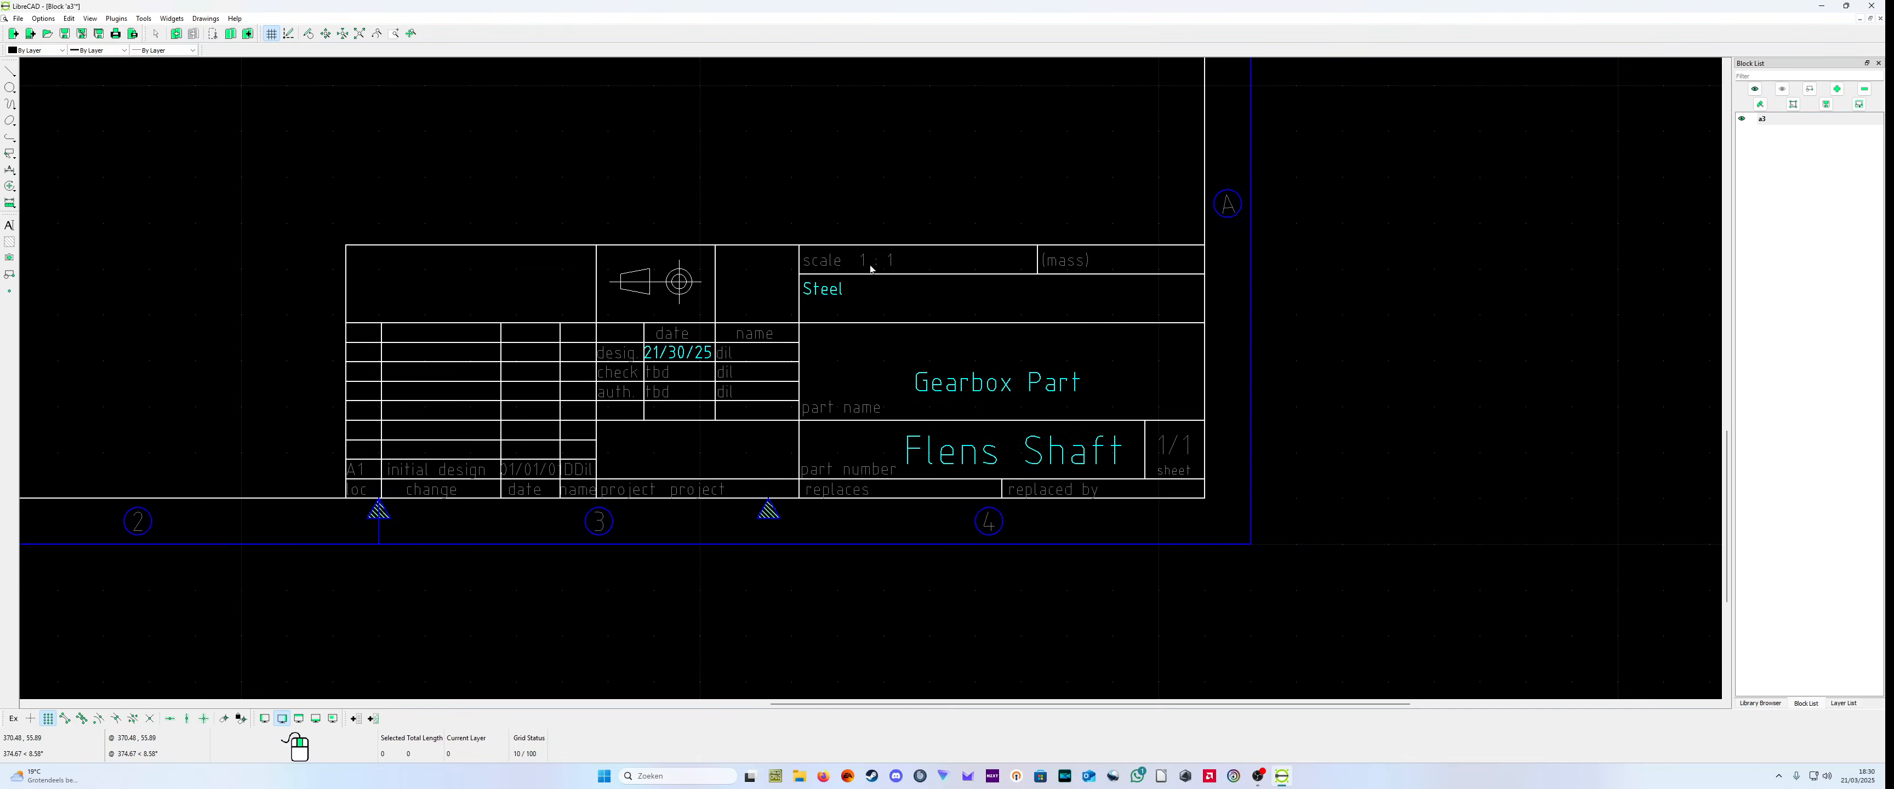
double_click(877, 269)
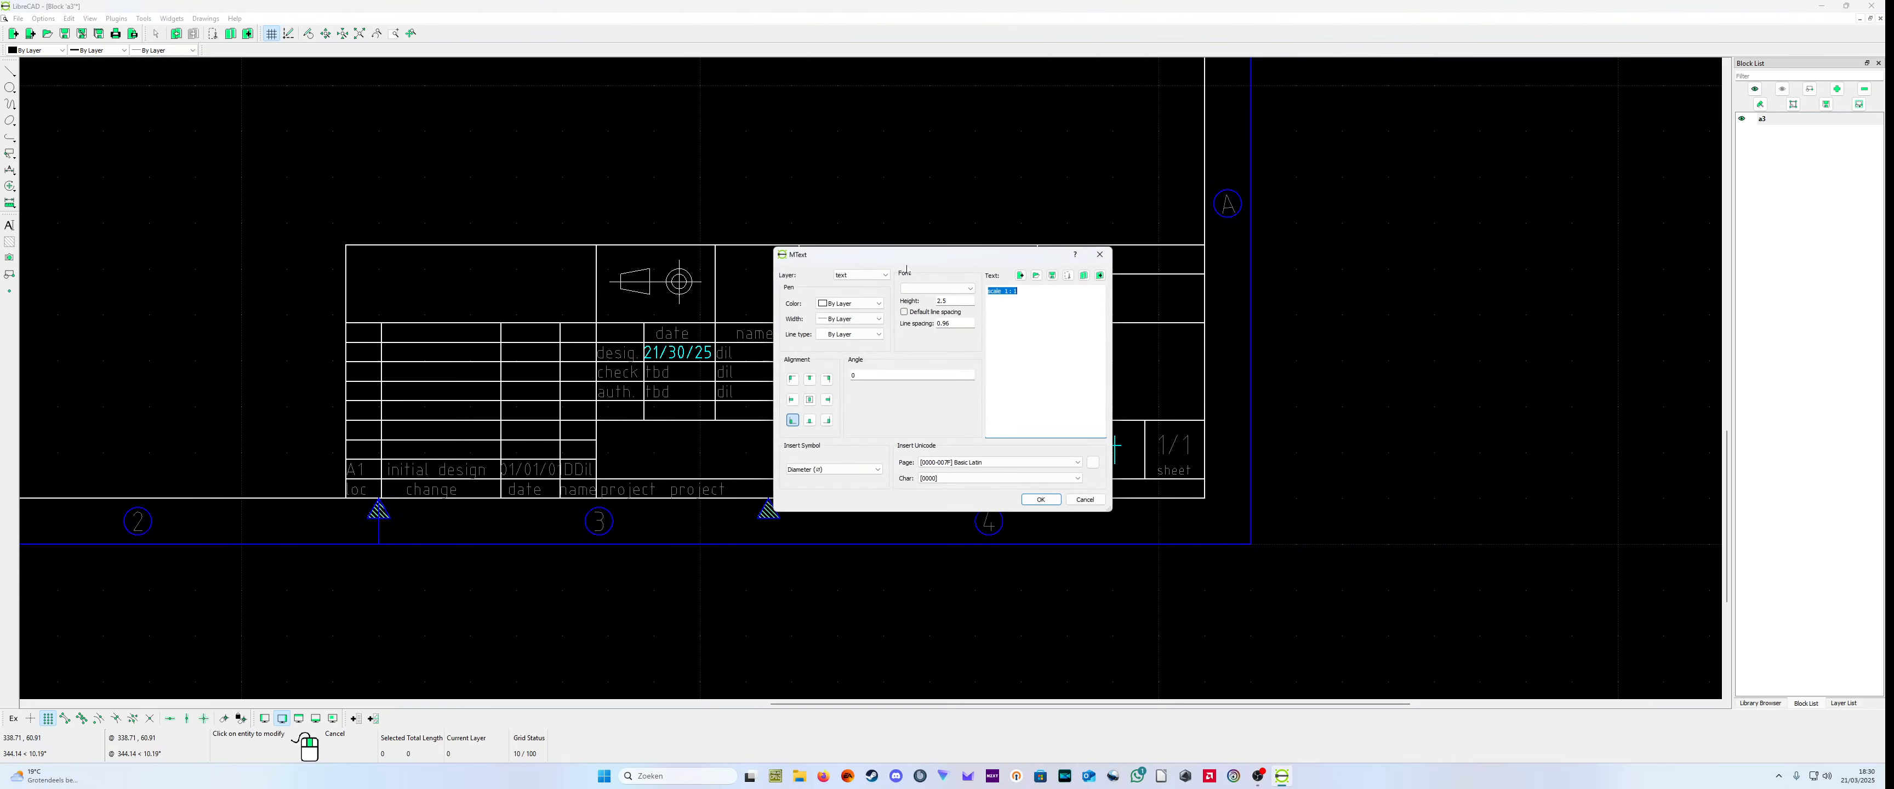
left_click(1017, 290)
left_click(1040, 500)
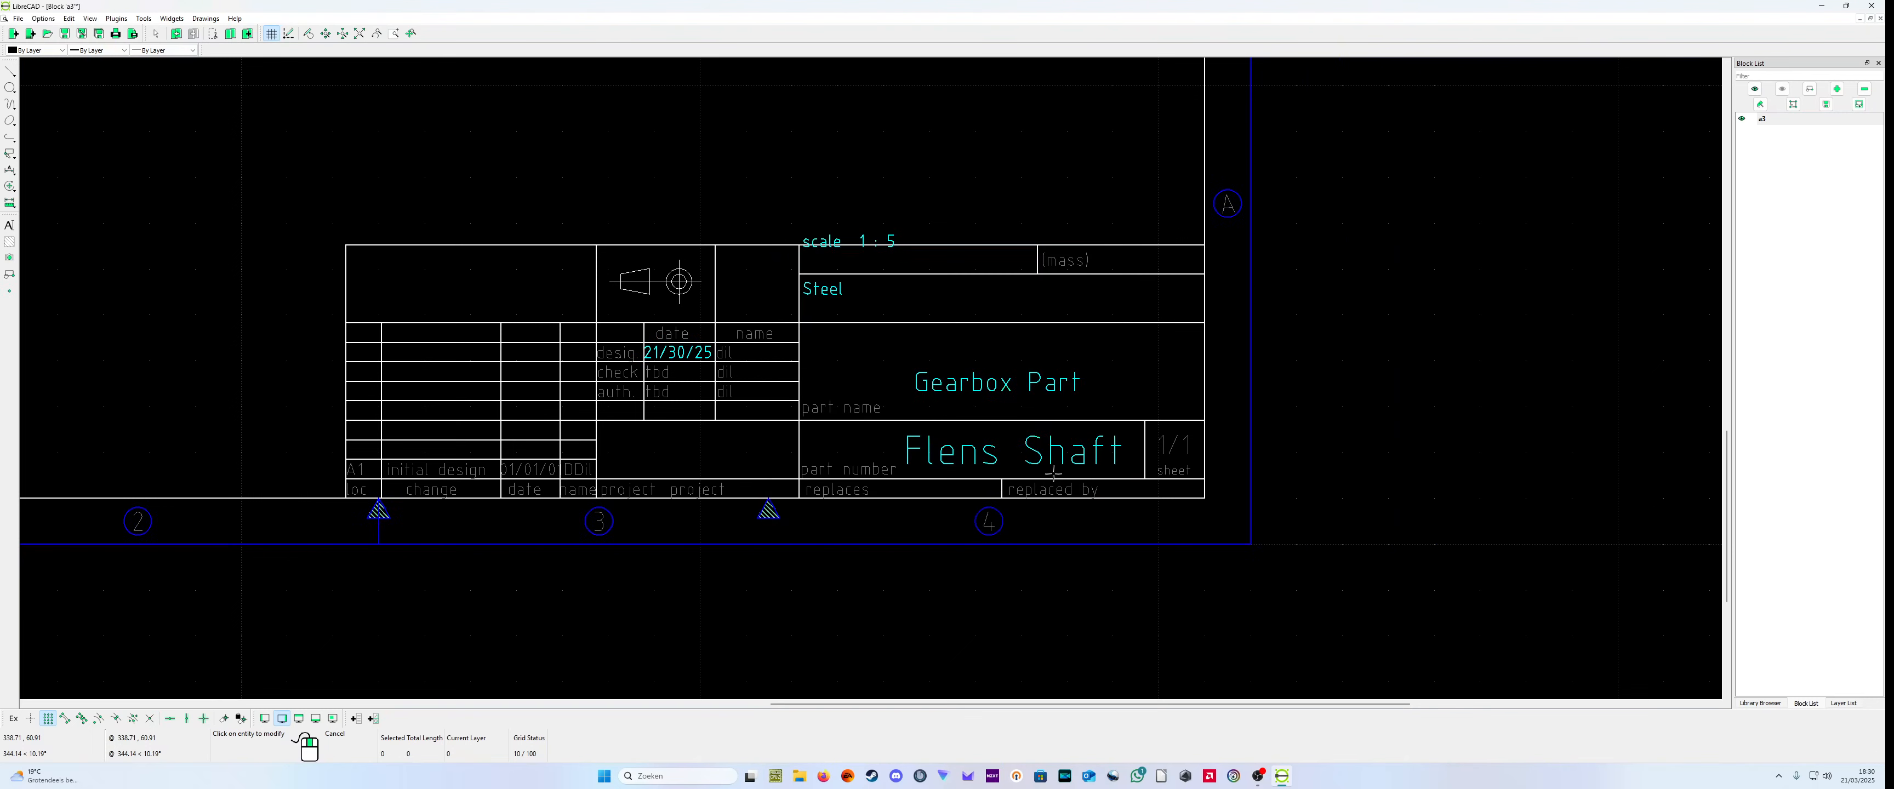
double_click(889, 254)
key("BackSpace")
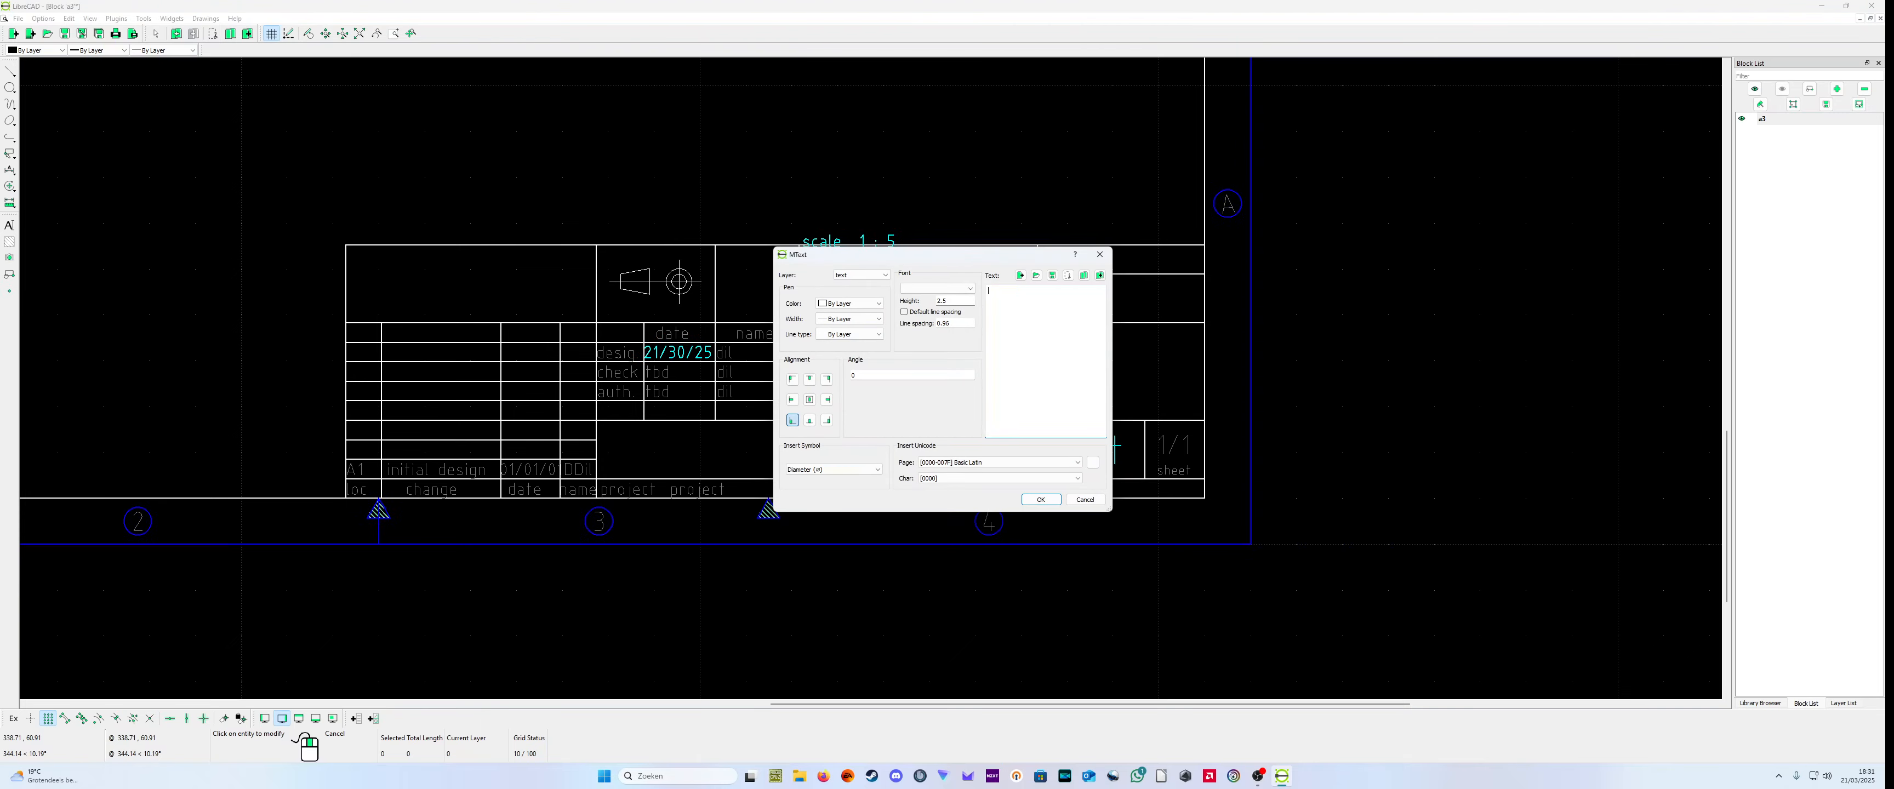
left_click(1084, 500)
Step: Correct the scale text's content so that it sits inside its title block cell
double_click(873, 241)
left_click(1019, 292)
left_click(1041, 500)
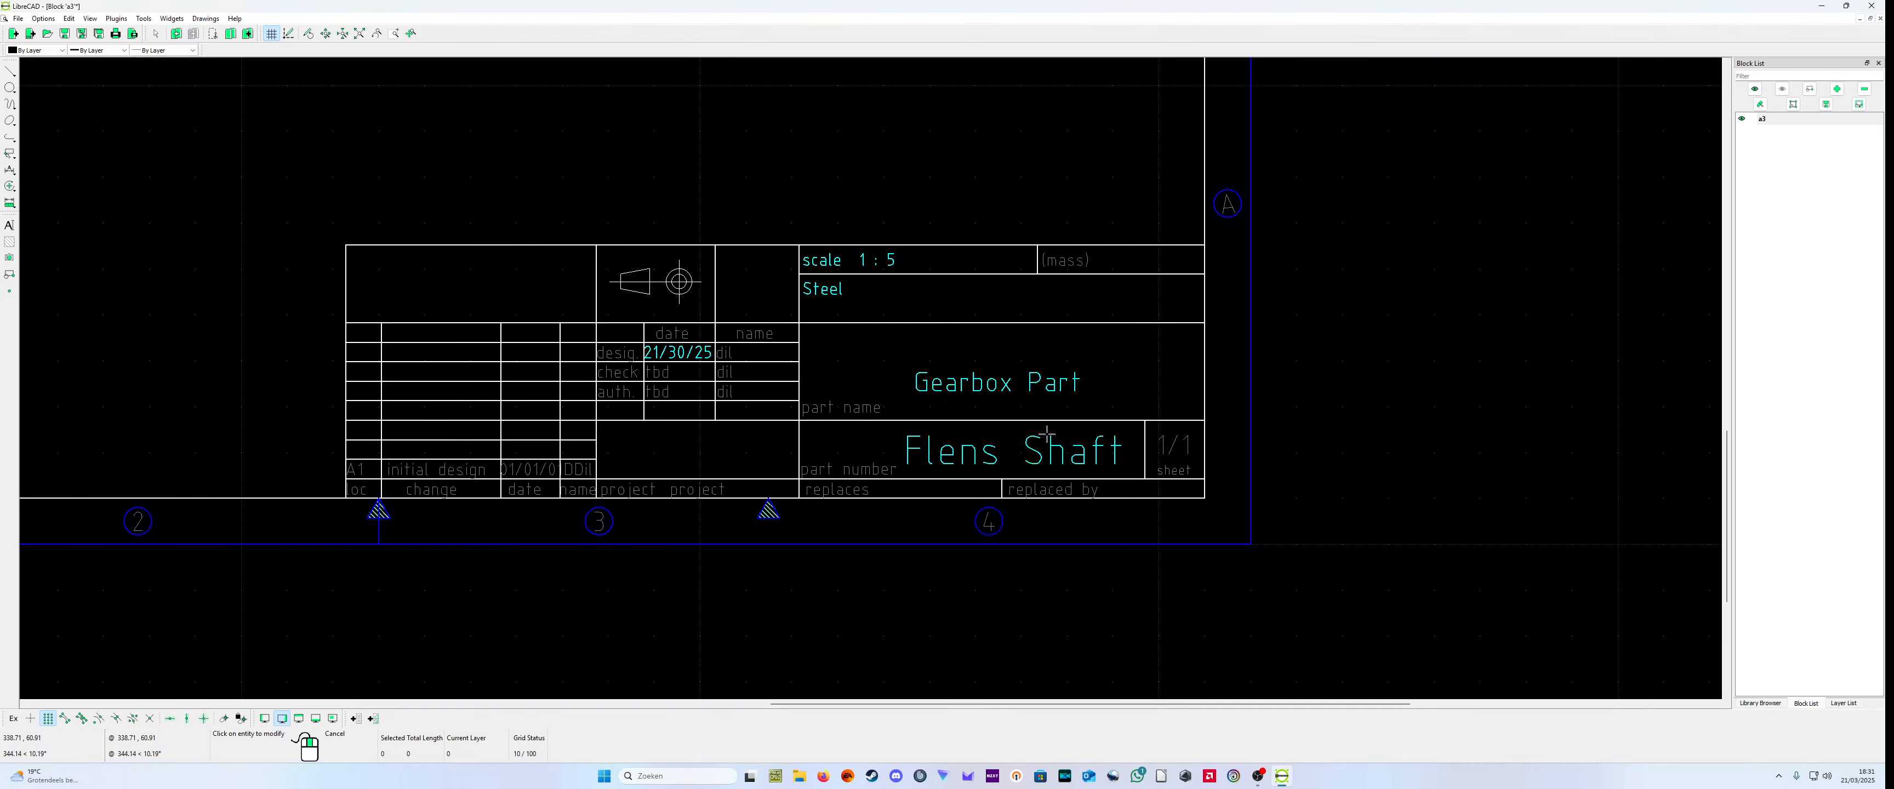
Step: Add 200kg to the mass text in the title block
double_click(1077, 263)
left_click(1017, 291)
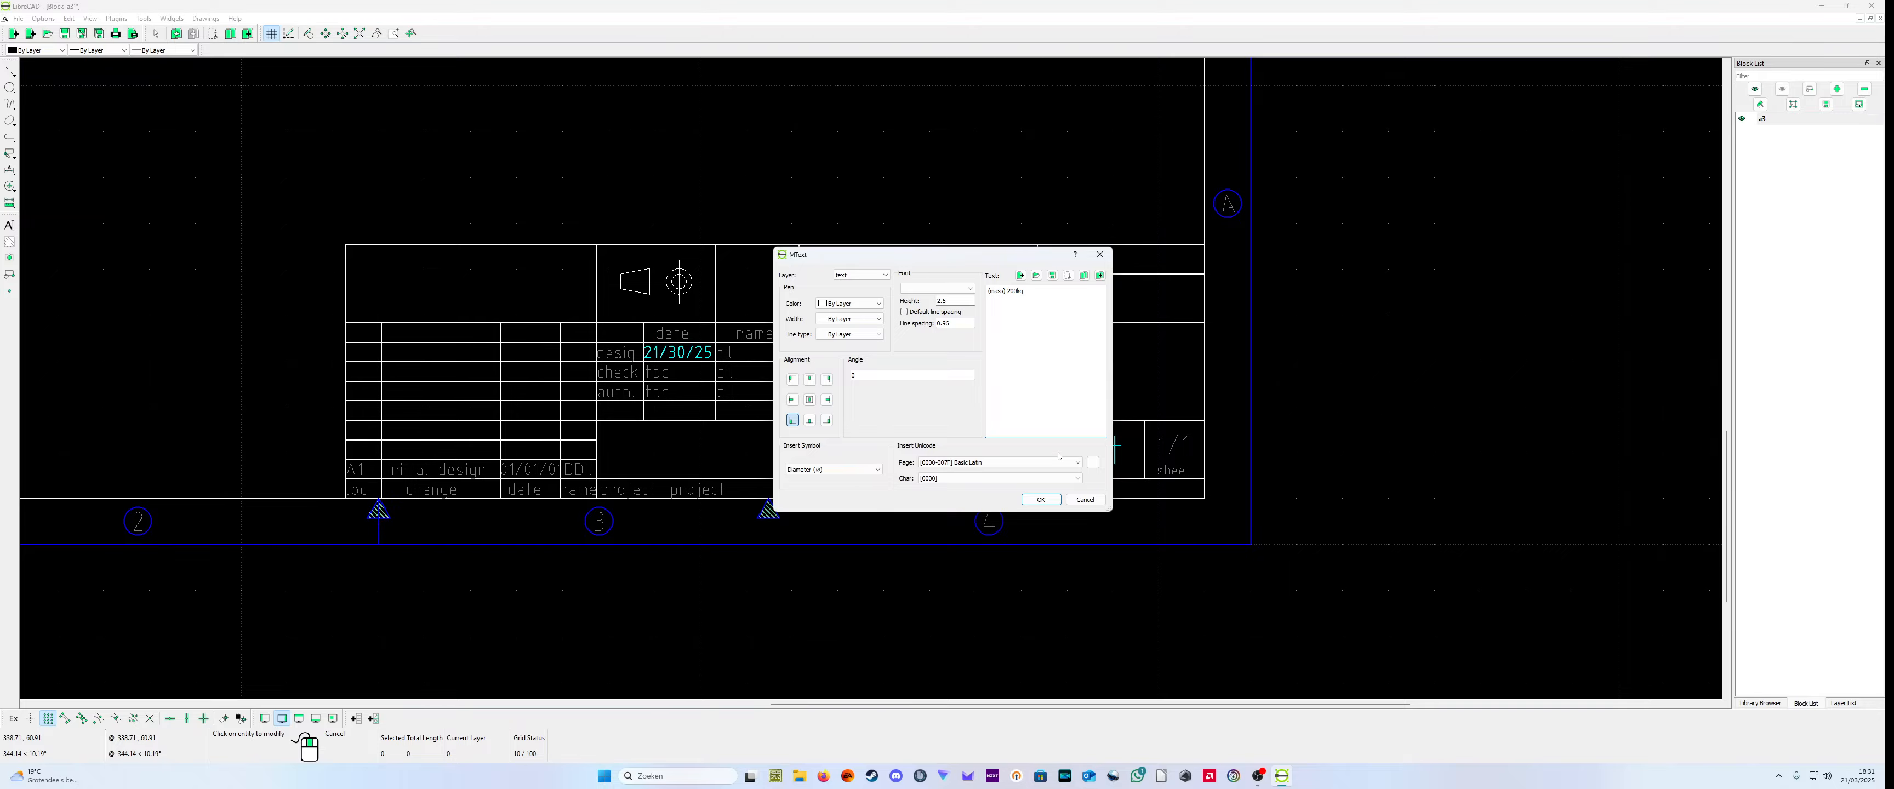
left_click(1040, 500)
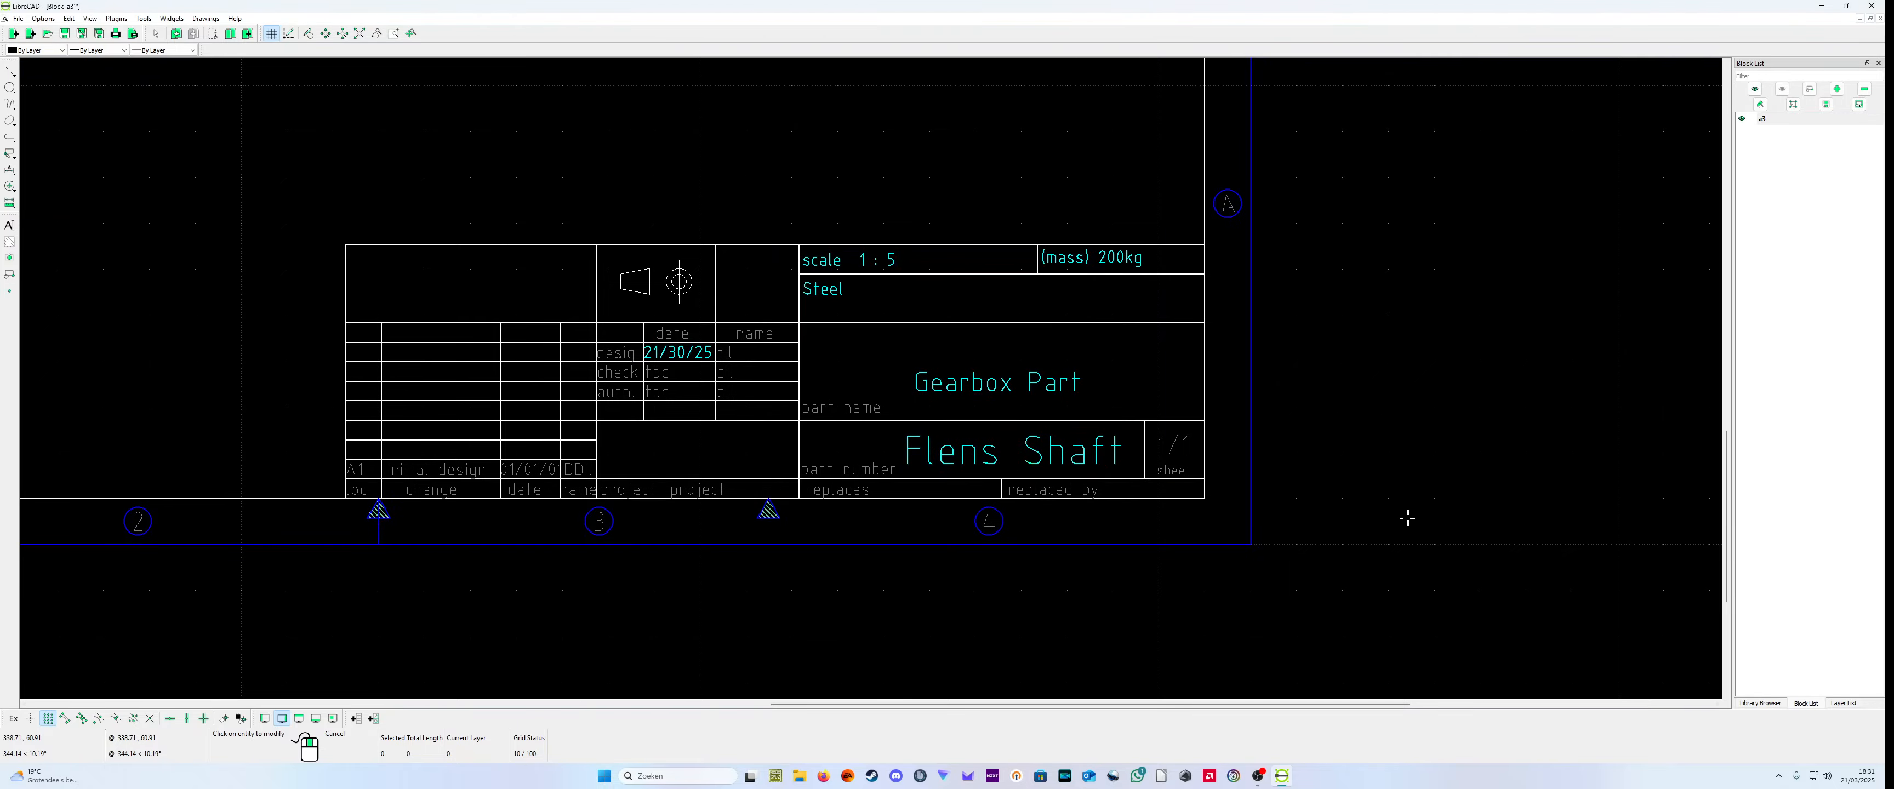
Step: Close the a3 block editing window and bring the main drawing back to full size
scroll(1409, 519, "down", 10)
scroll(1154, 304, "up", 1)
left_click(1760, 703)
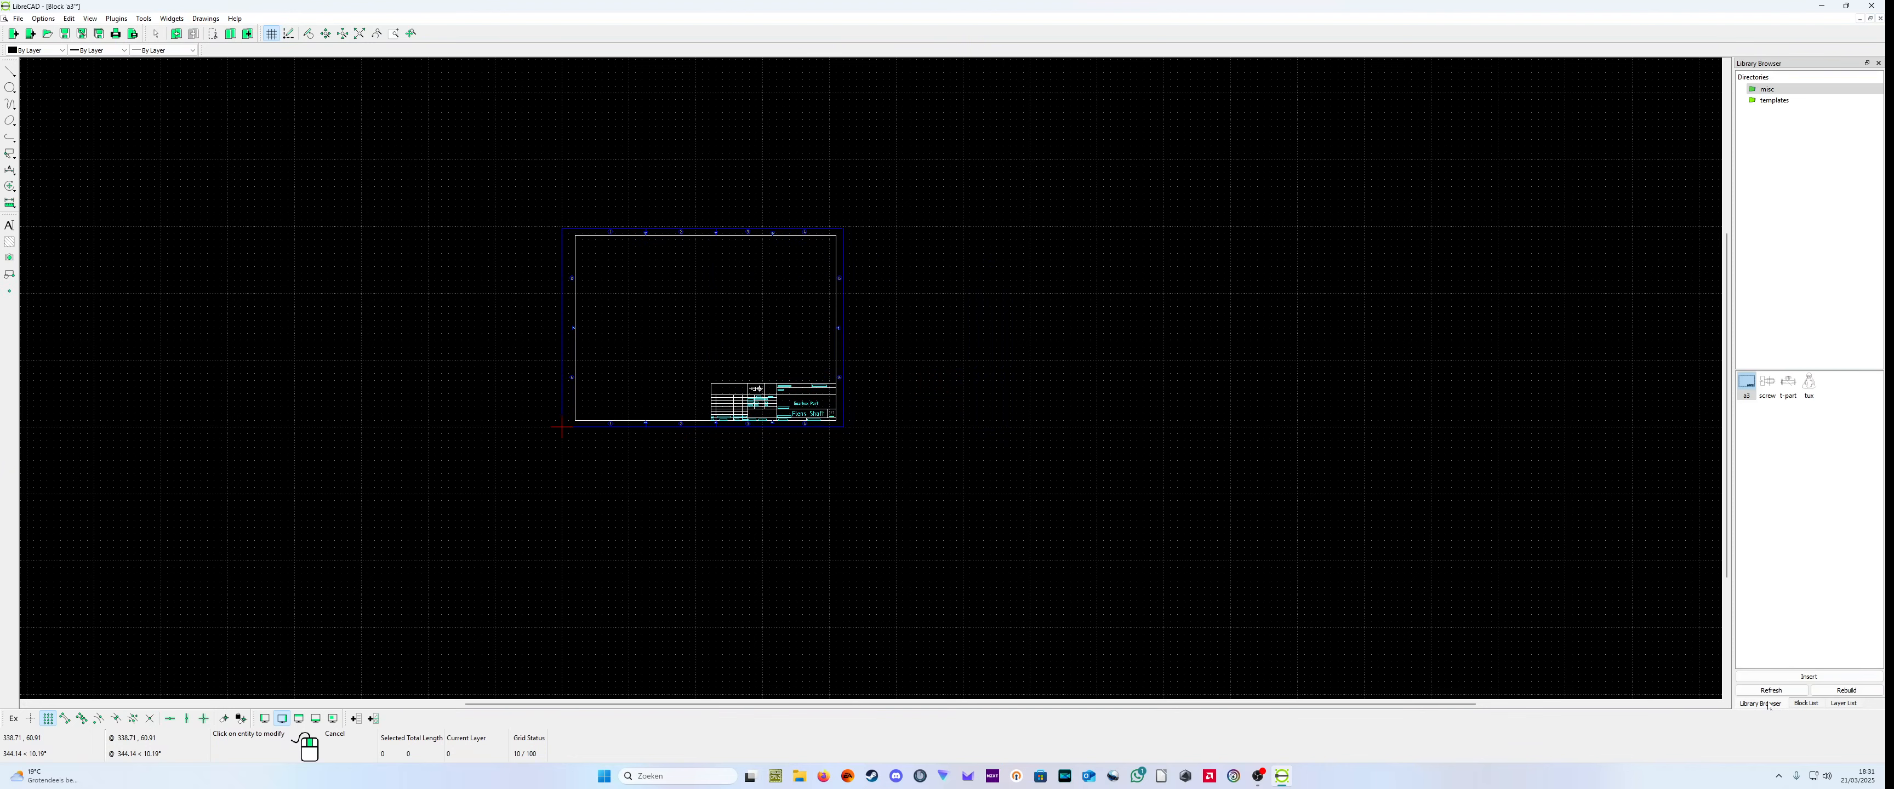
left_click(1806, 703)
left_click(1844, 703)
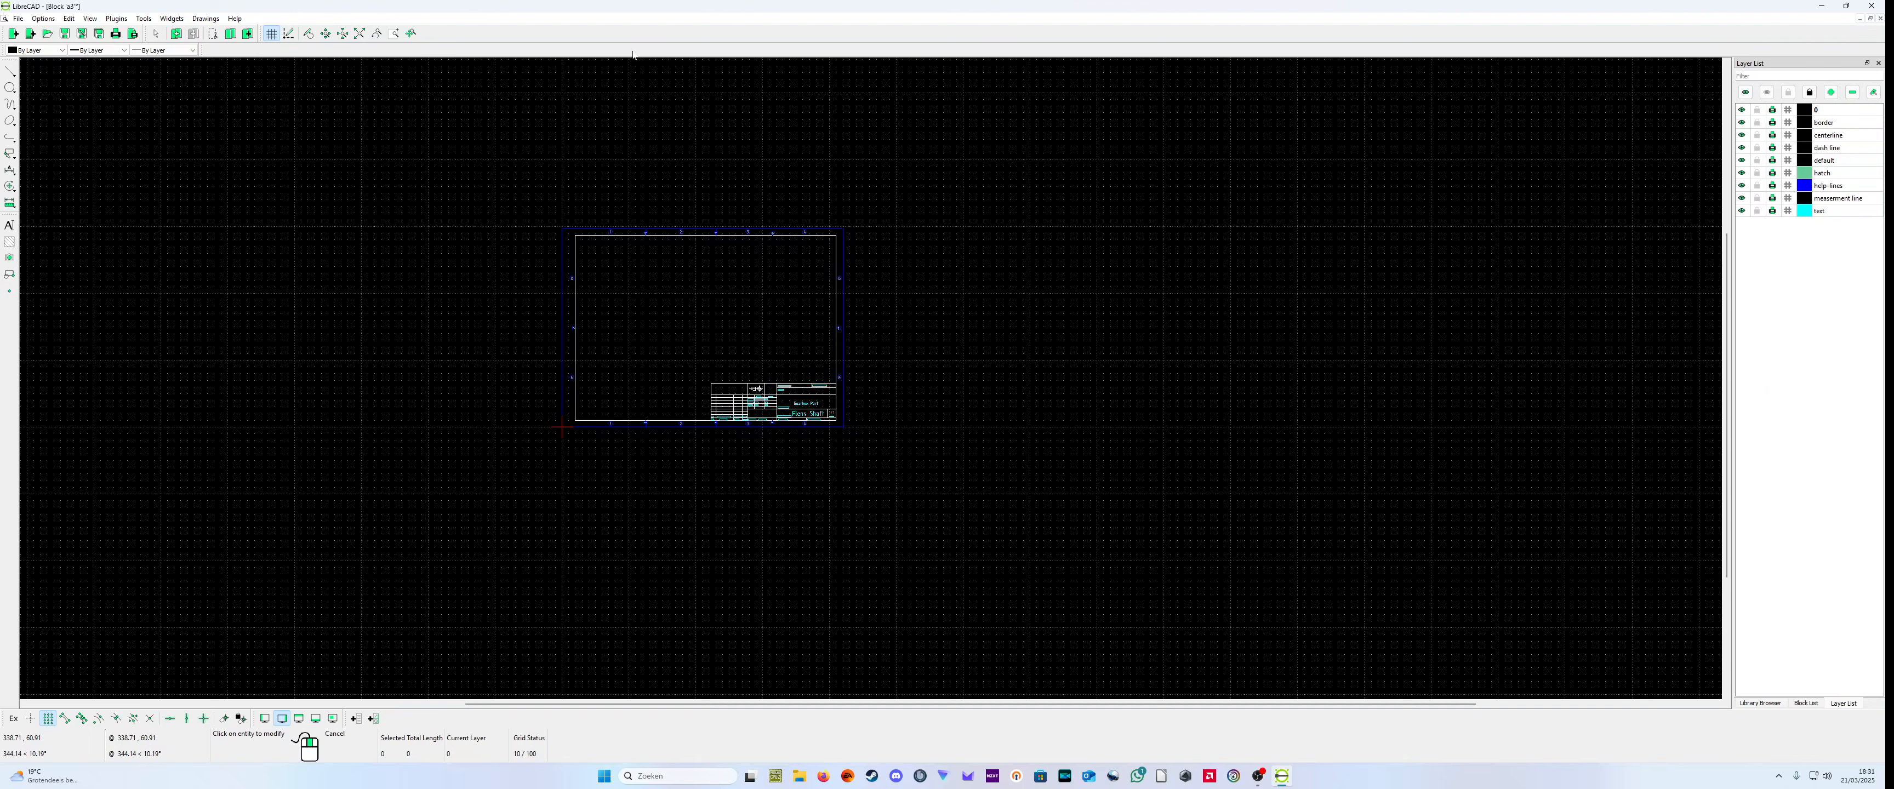
left_click(1868, 19)
double_click(57, 90)
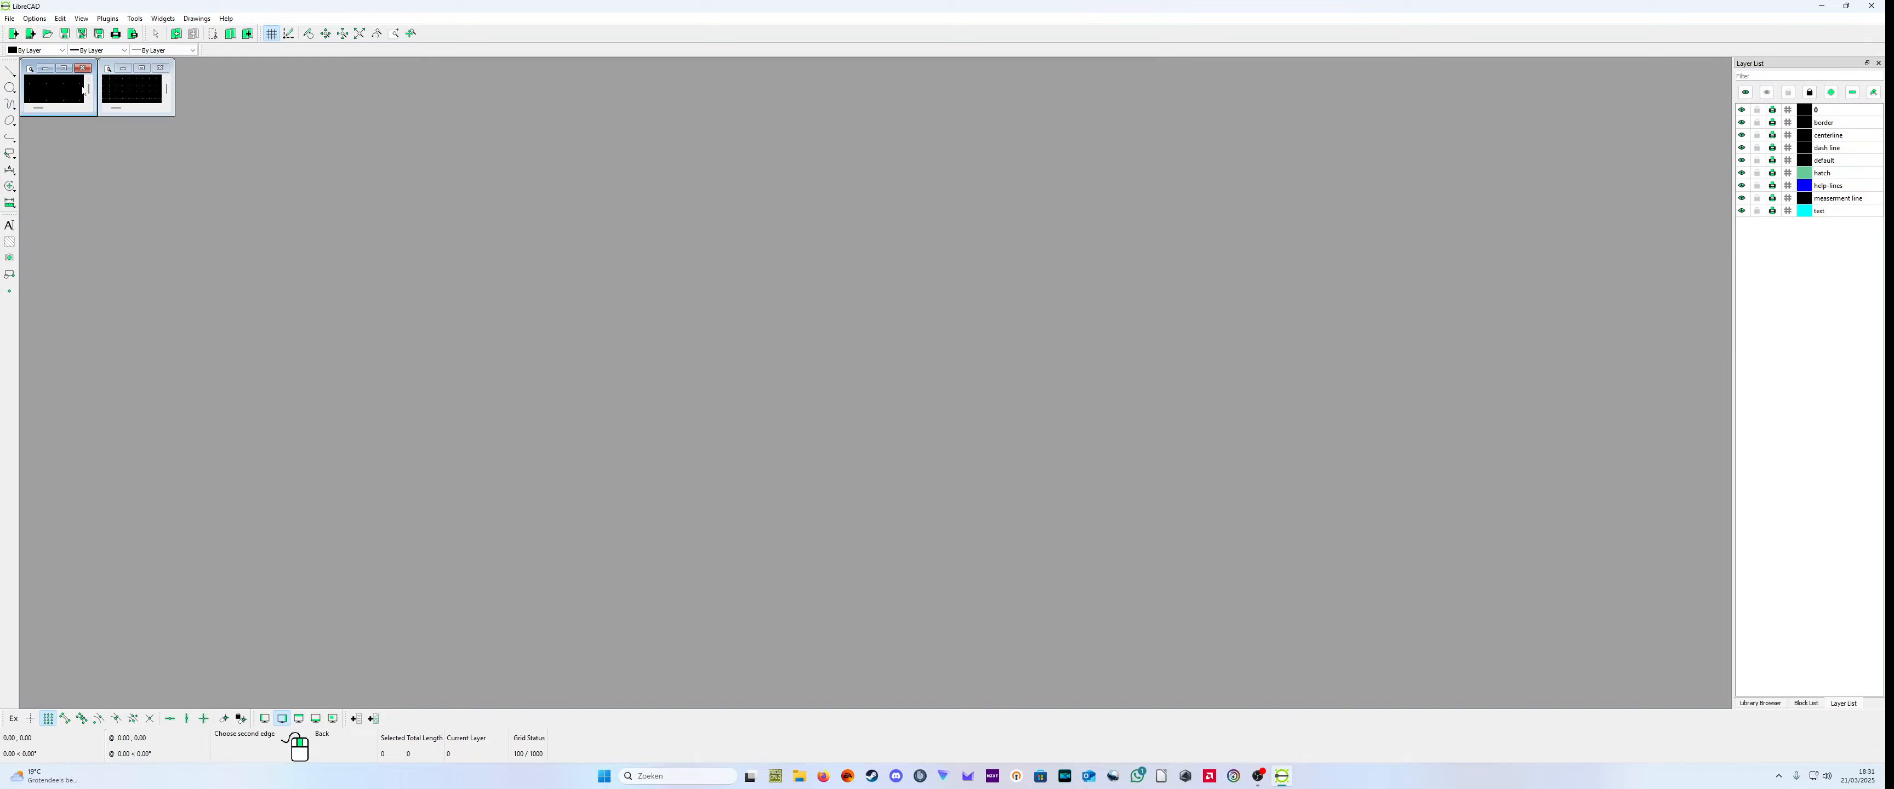
left_click(67, 71)
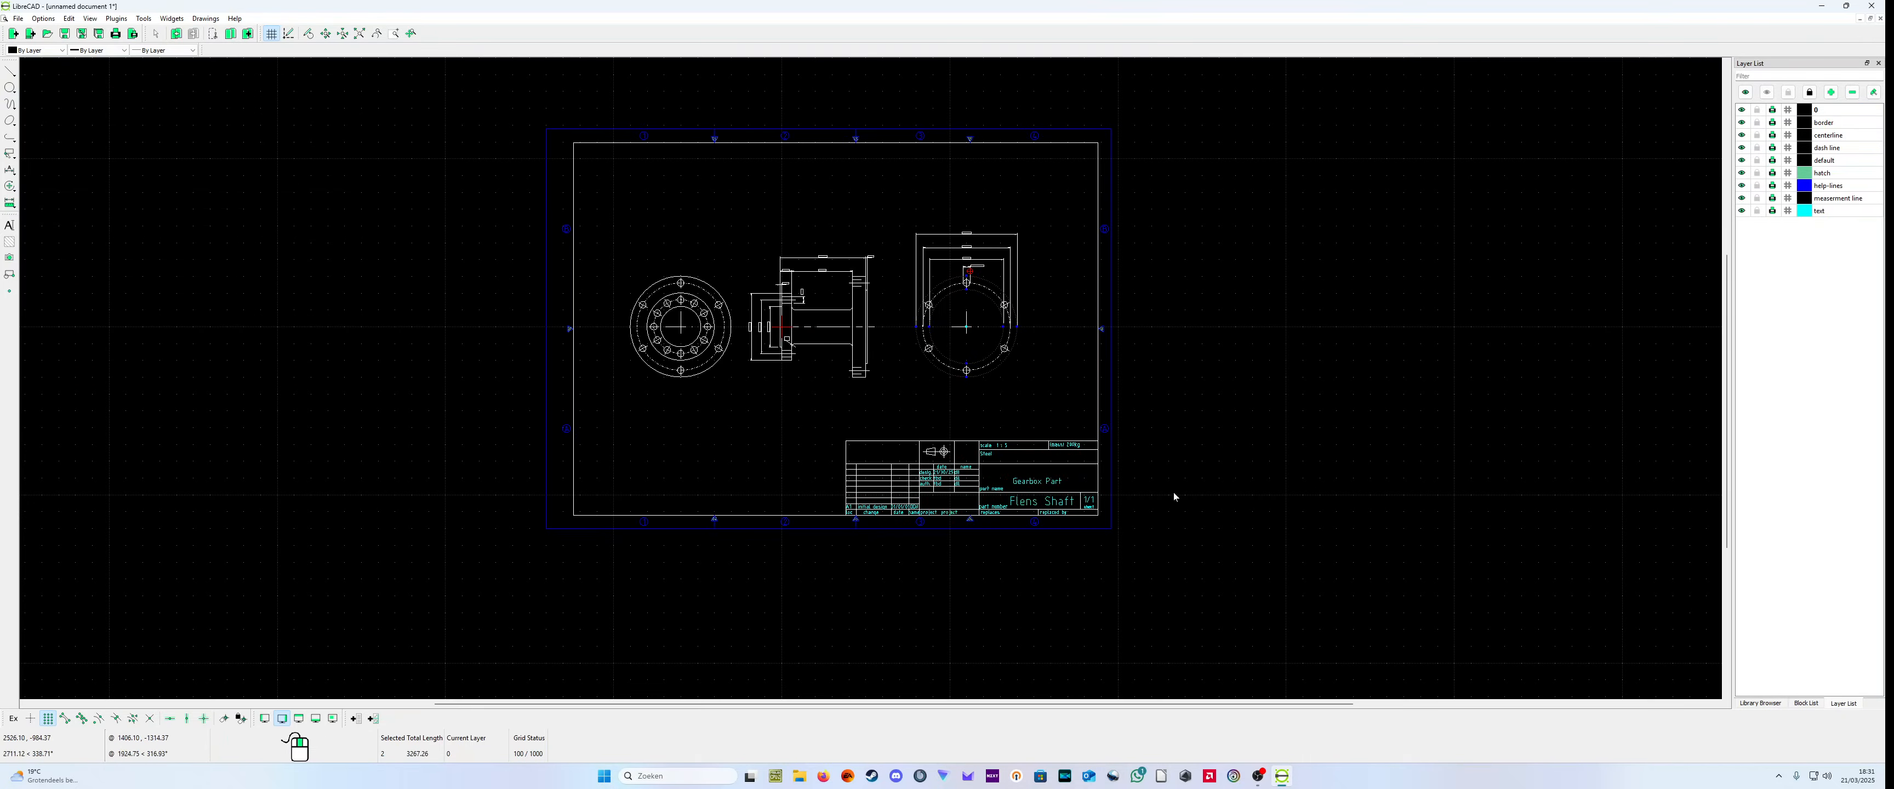
Step: Deselect the outer and inner circles of the flange view with the 6 X 80H7 holes
scroll(1103, 515, "up", 3)
scroll(607, 275, "down", 4)
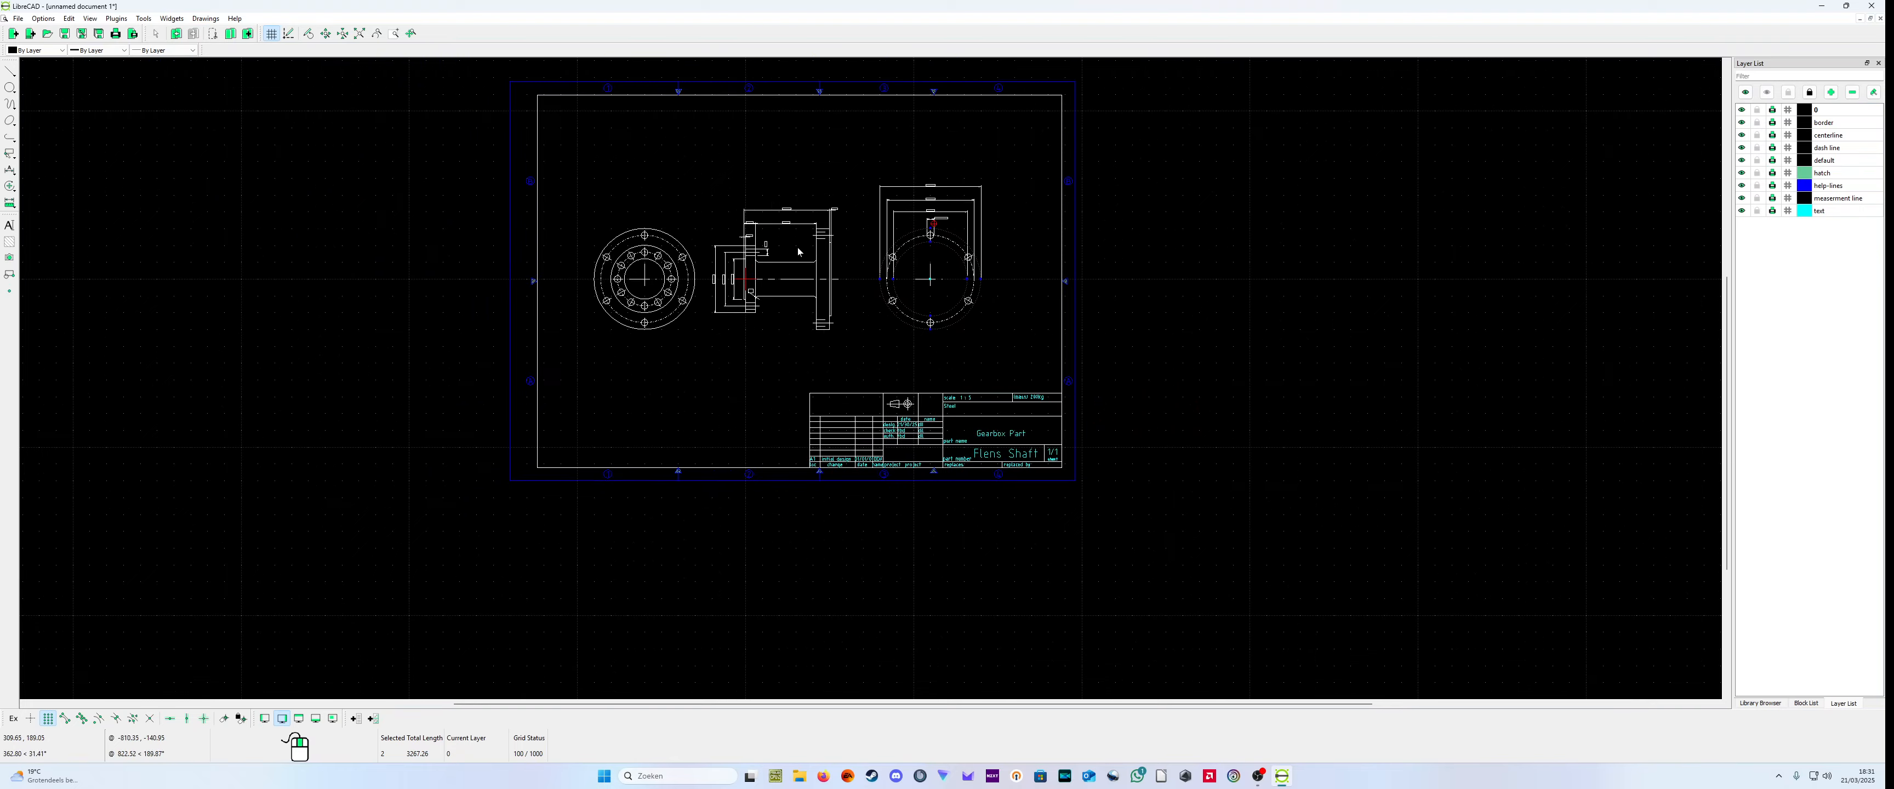
scroll(728, 177, "up", 3)
scroll(786, 279, "up", 3)
scroll(717, 518, "up", 1)
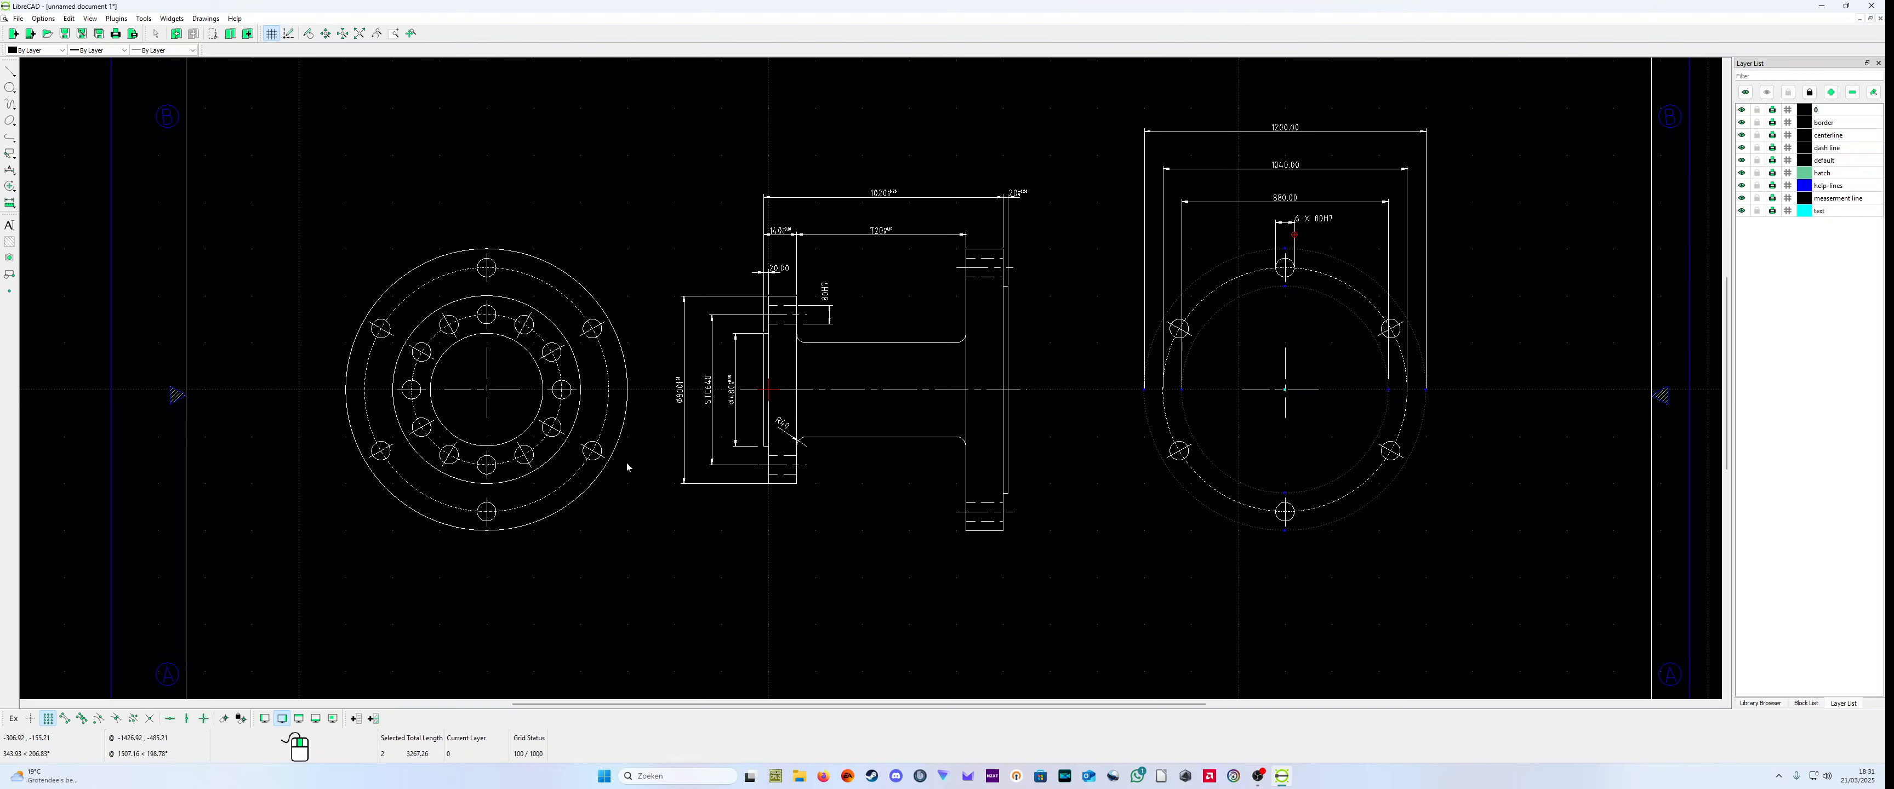
scroll(816, 420, "down", 1)
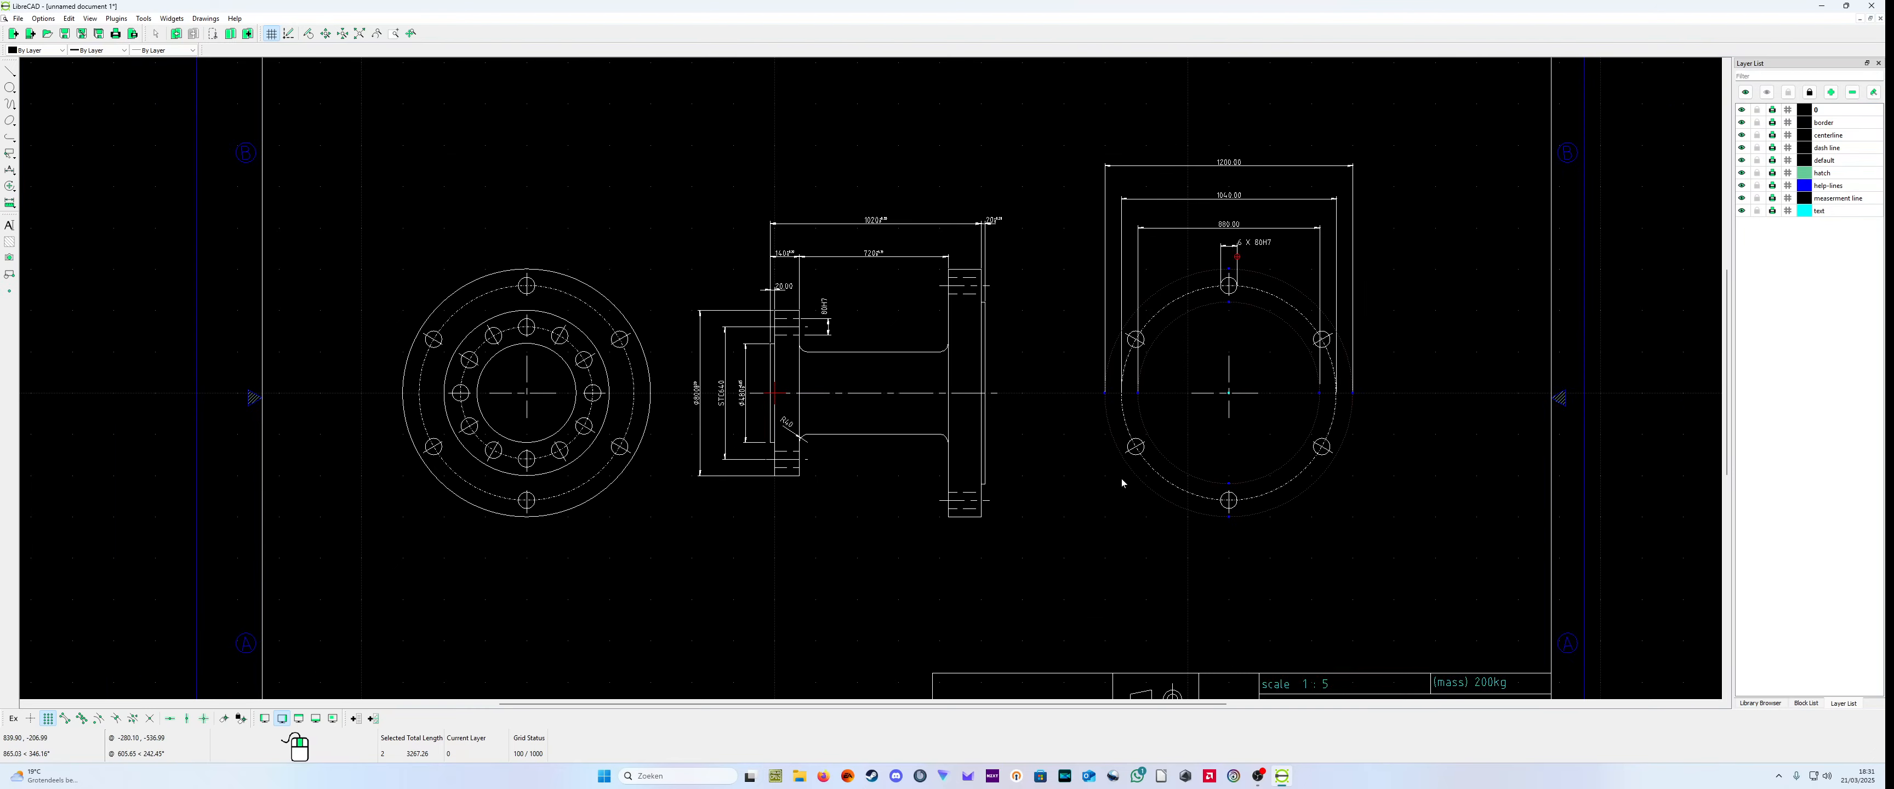
left_click(1184, 502)
left_click(1205, 484)
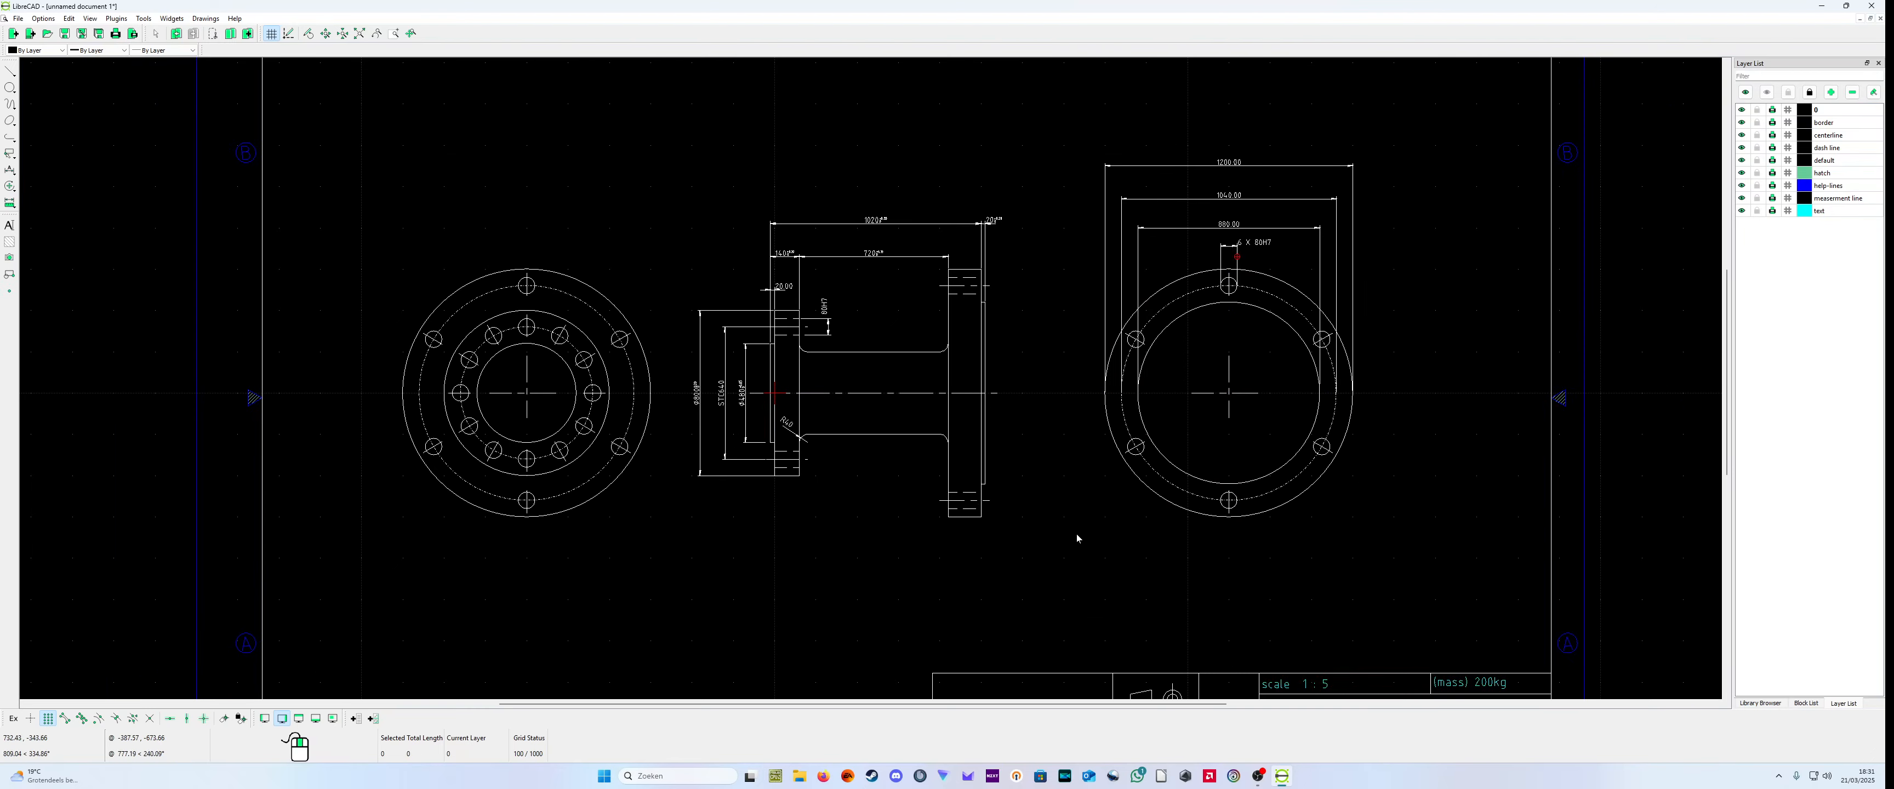
Step: Check the whole framed drawing and open its print preview
scroll(1077, 538, "down", 2)
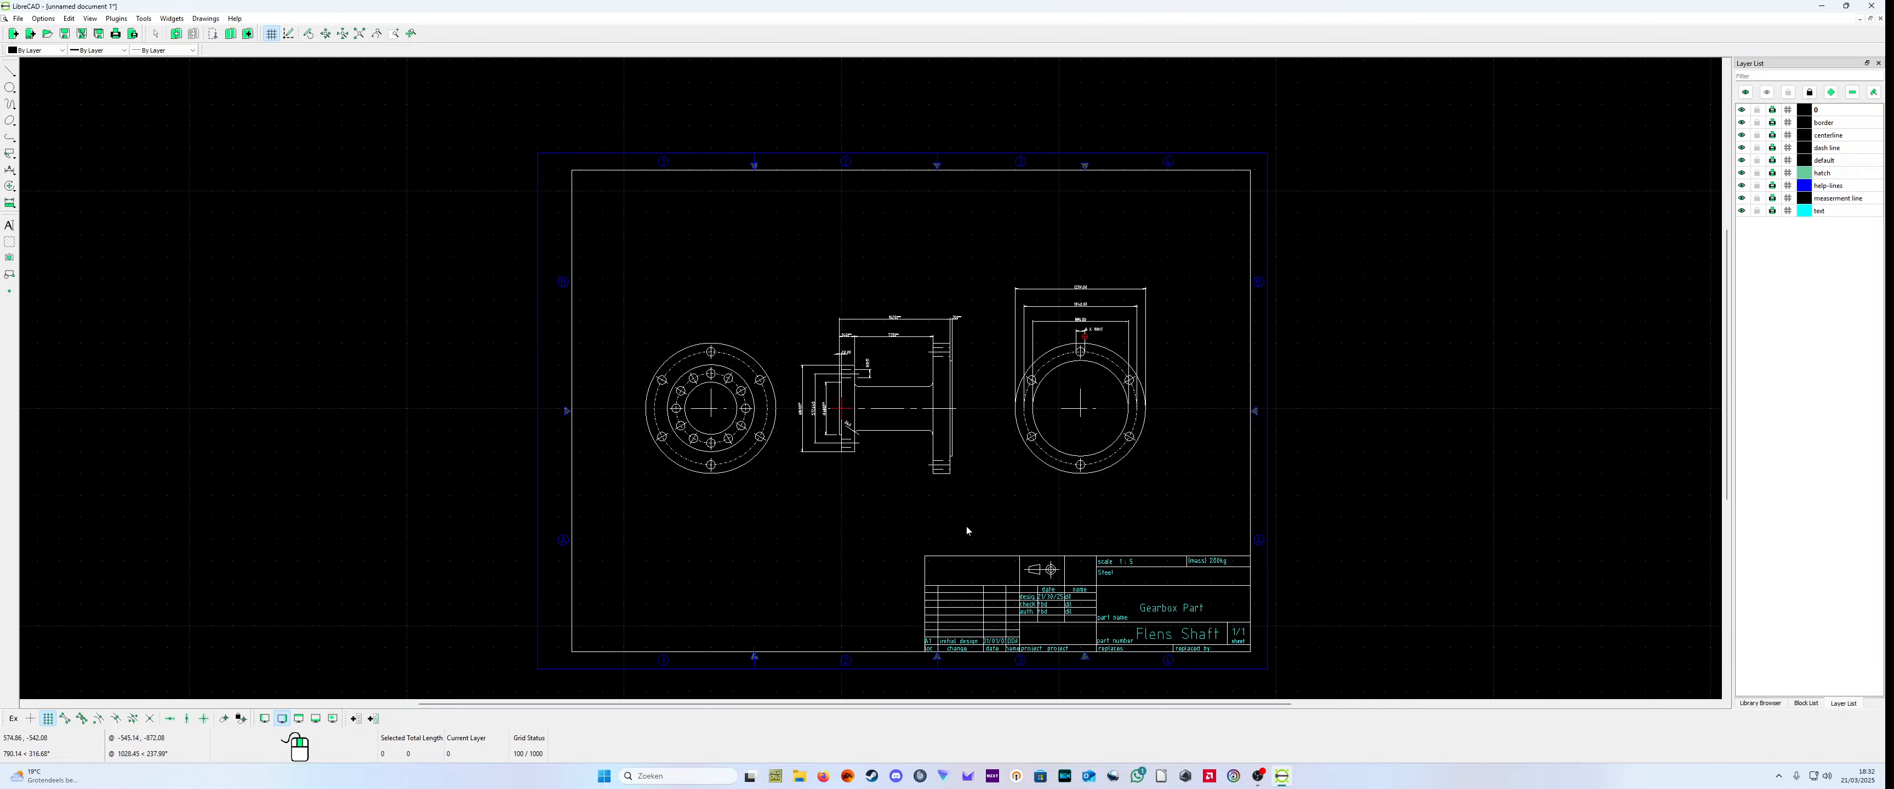
scroll(940, 499, "up", 2)
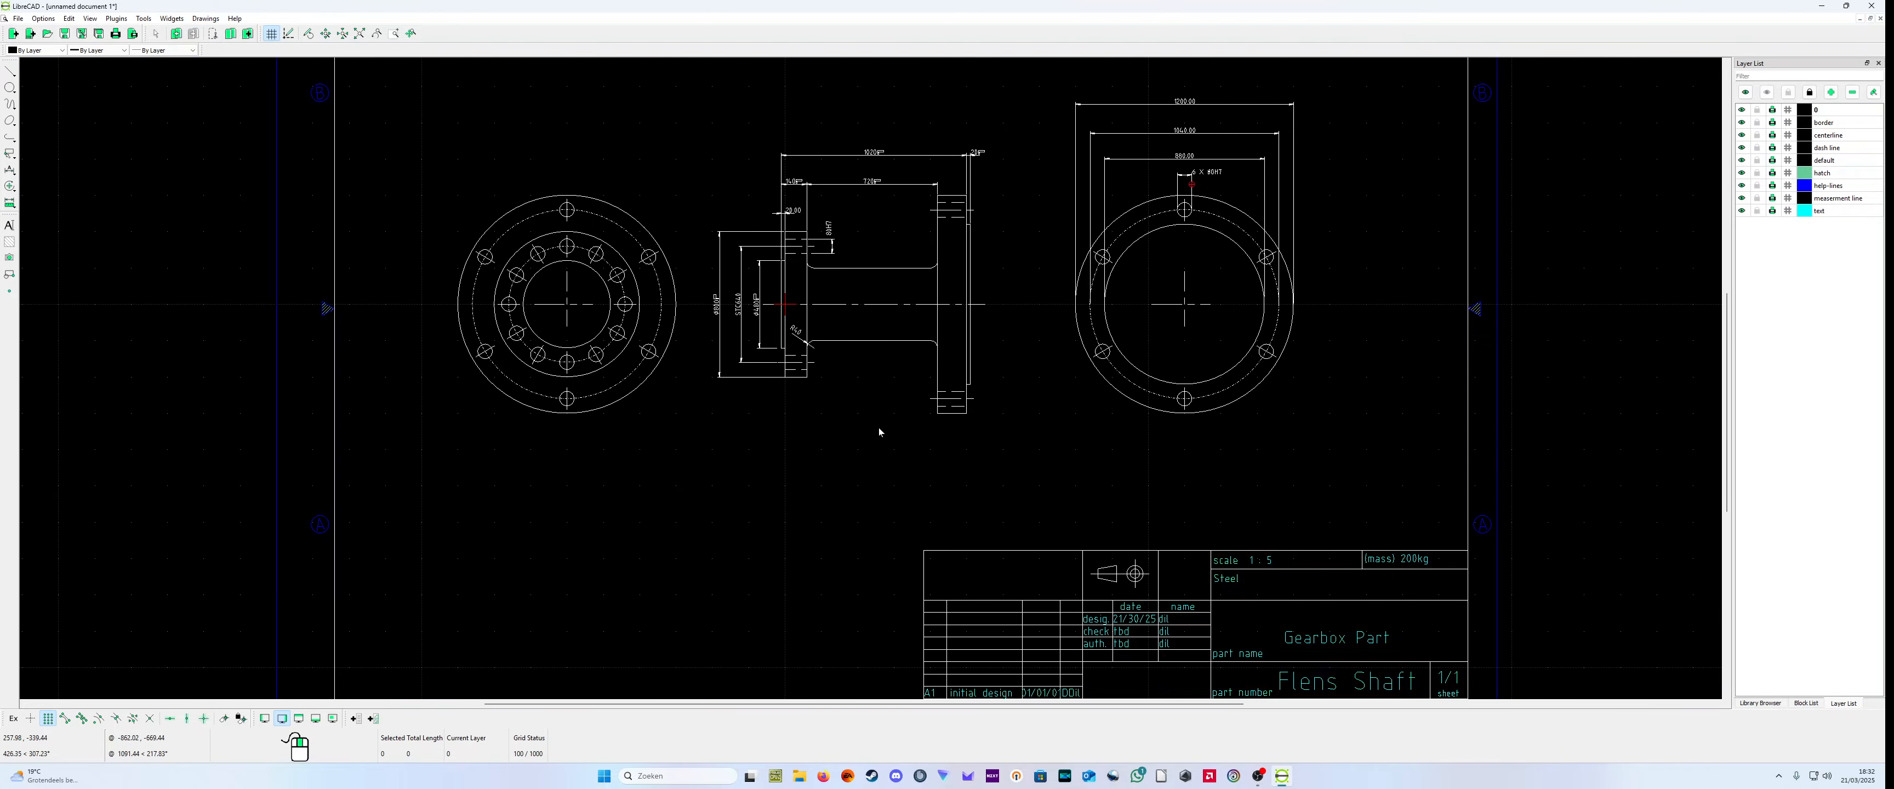
scroll(826, 501, "down", 1)
scroll(826, 500, "up", 1)
scroll(826, 499, "down", 1)
scroll(826, 500, "down", 3)
scroll(1080, 440, "up", 1)
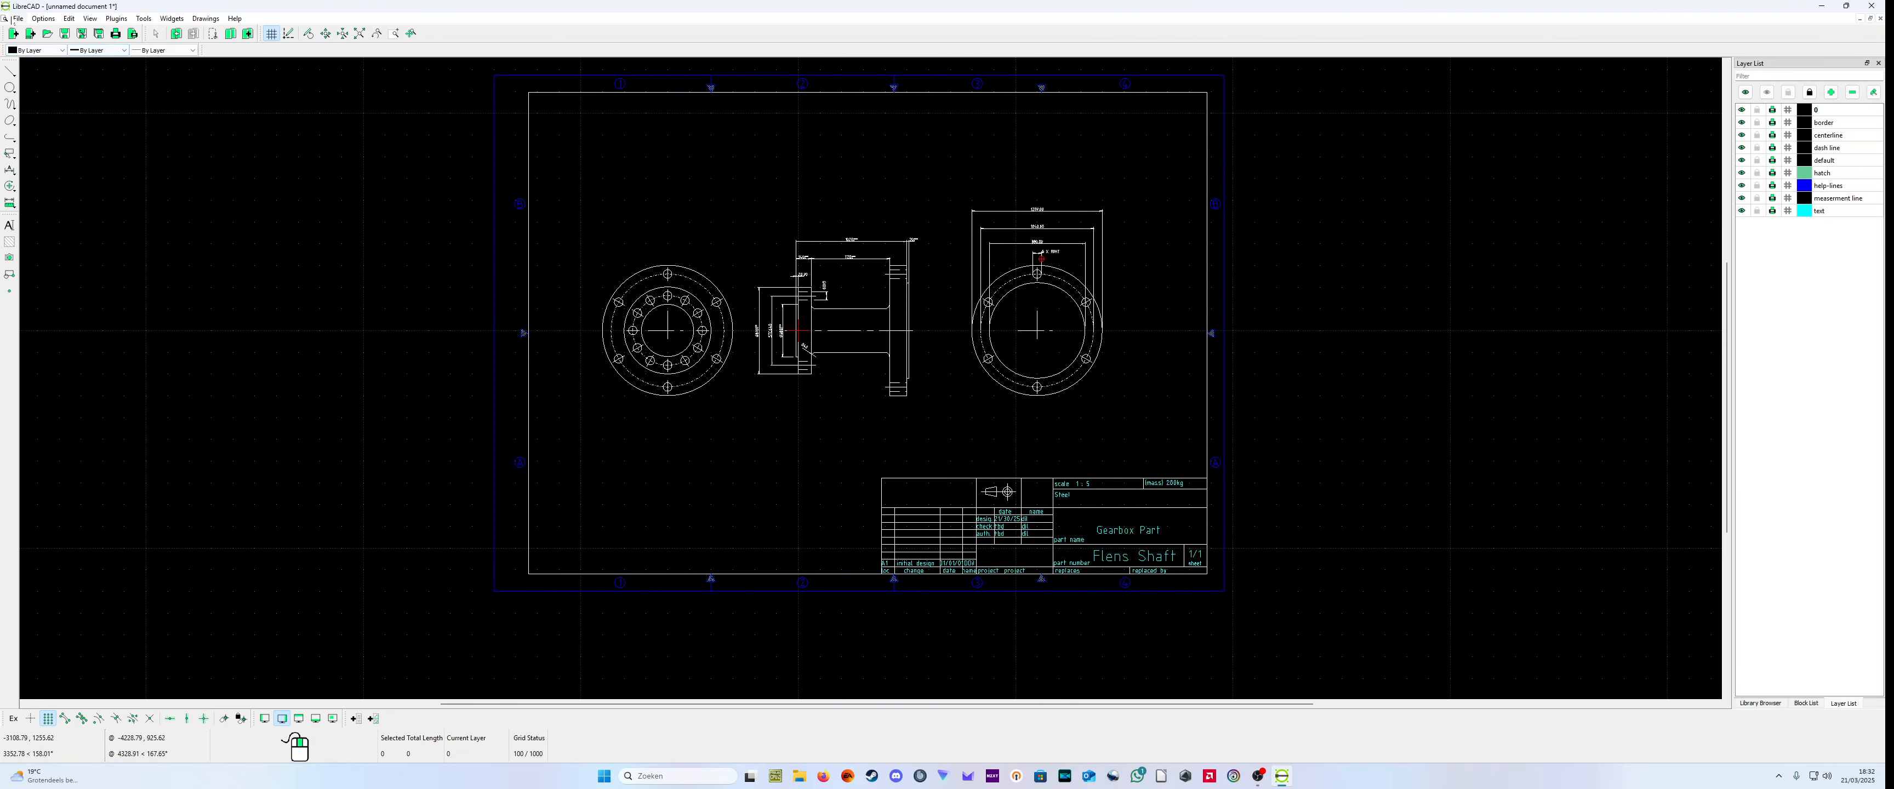
left_click(14, 19)
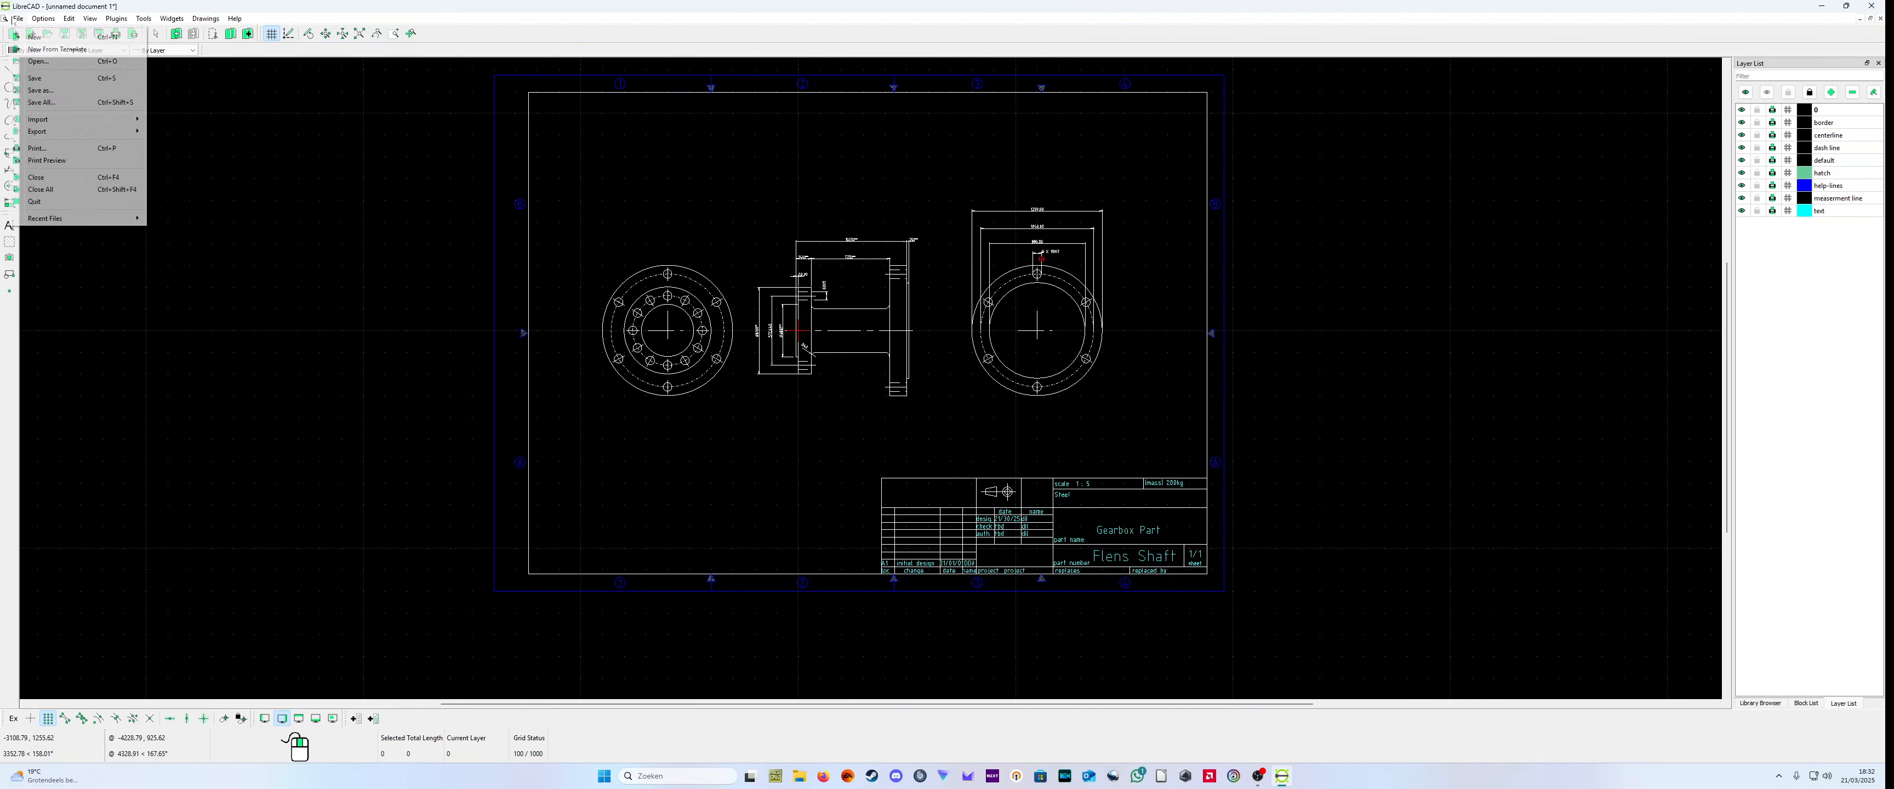
left_click(66, 160)
Step: Examine the title block, the three part views and their dimensions in the print preview
scroll(826, 480, "up", 1)
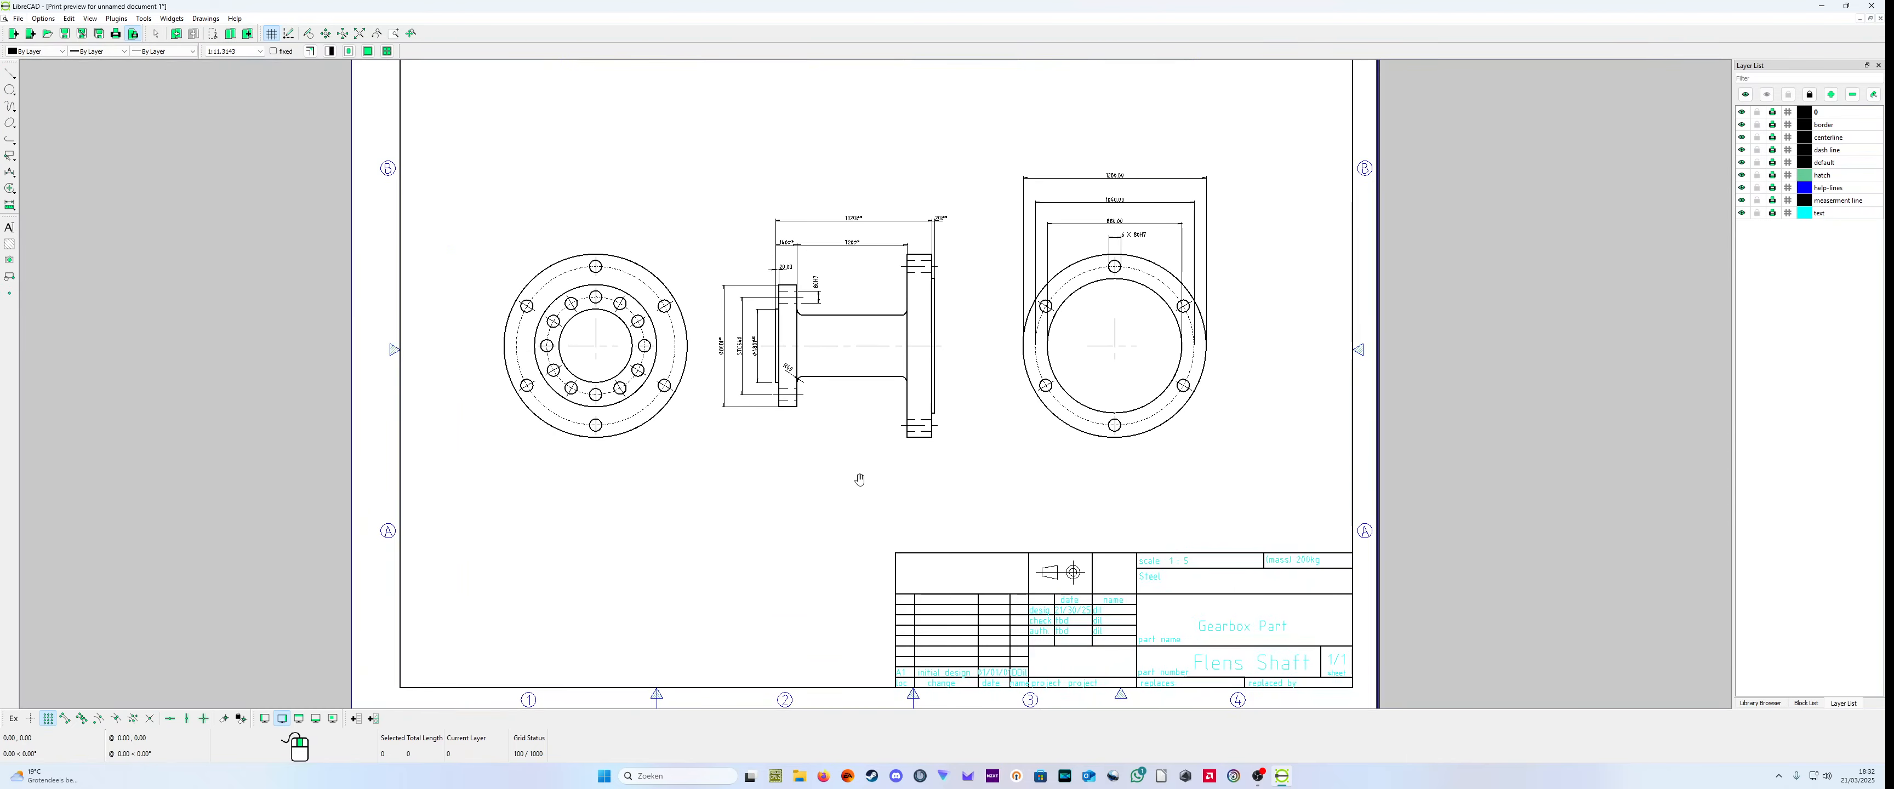
scroll(826, 480, "down", 2)
scroll(1084, 573, "up", 4)
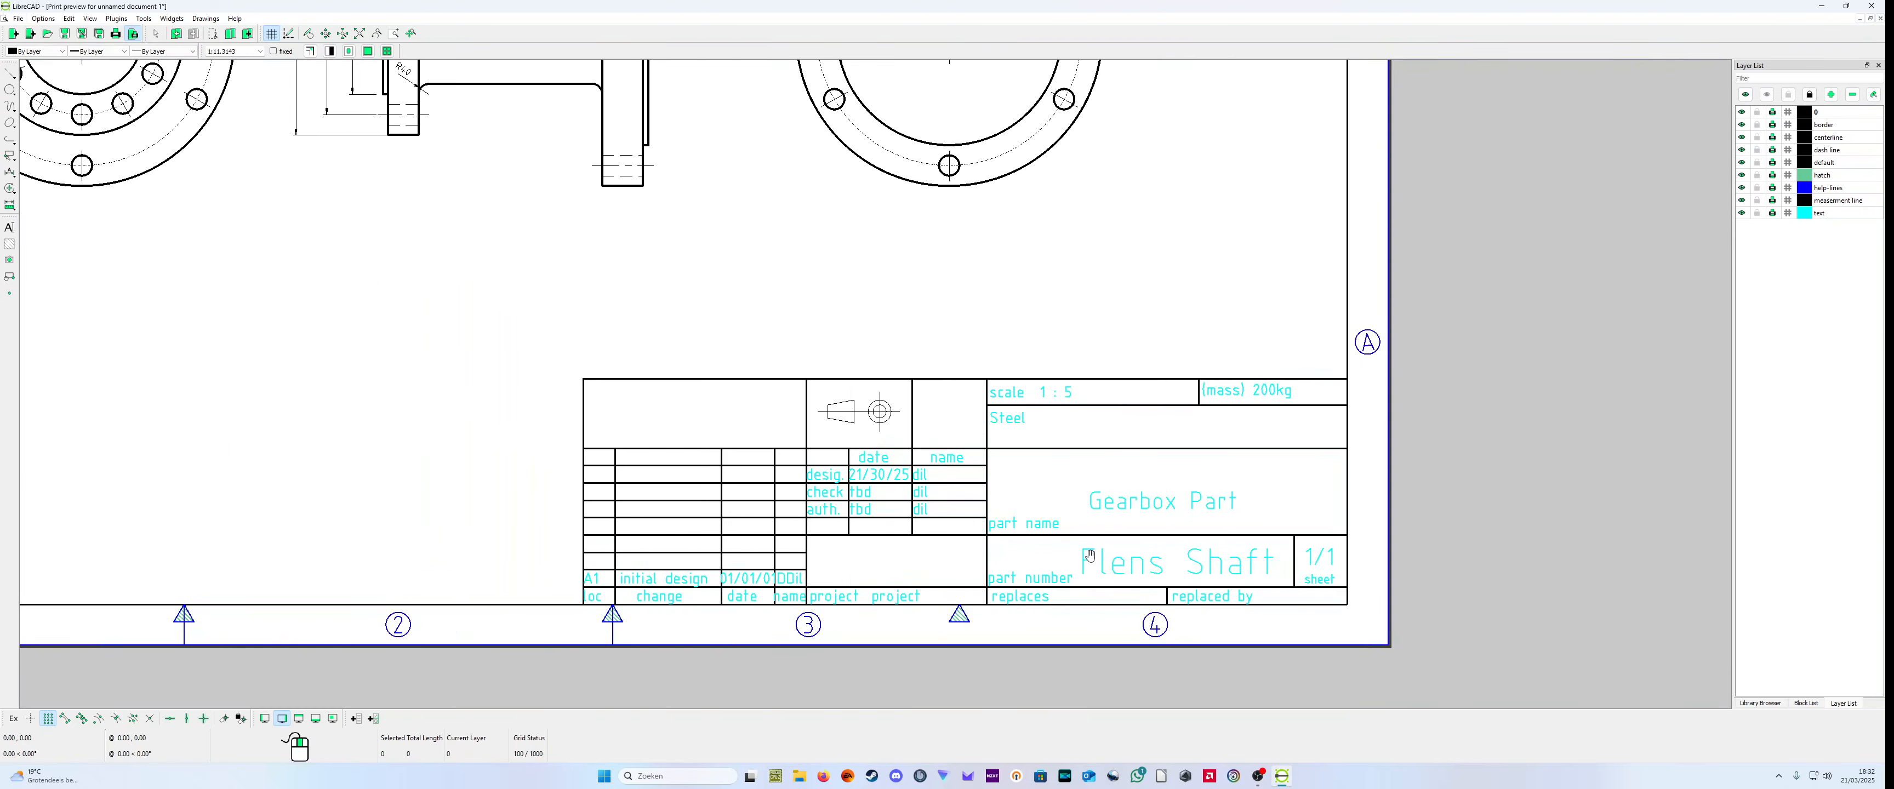
scroll(860, 515, "down", 3)
scroll(701, 207, "up", 3)
scroll(701, 207, "down", 3)
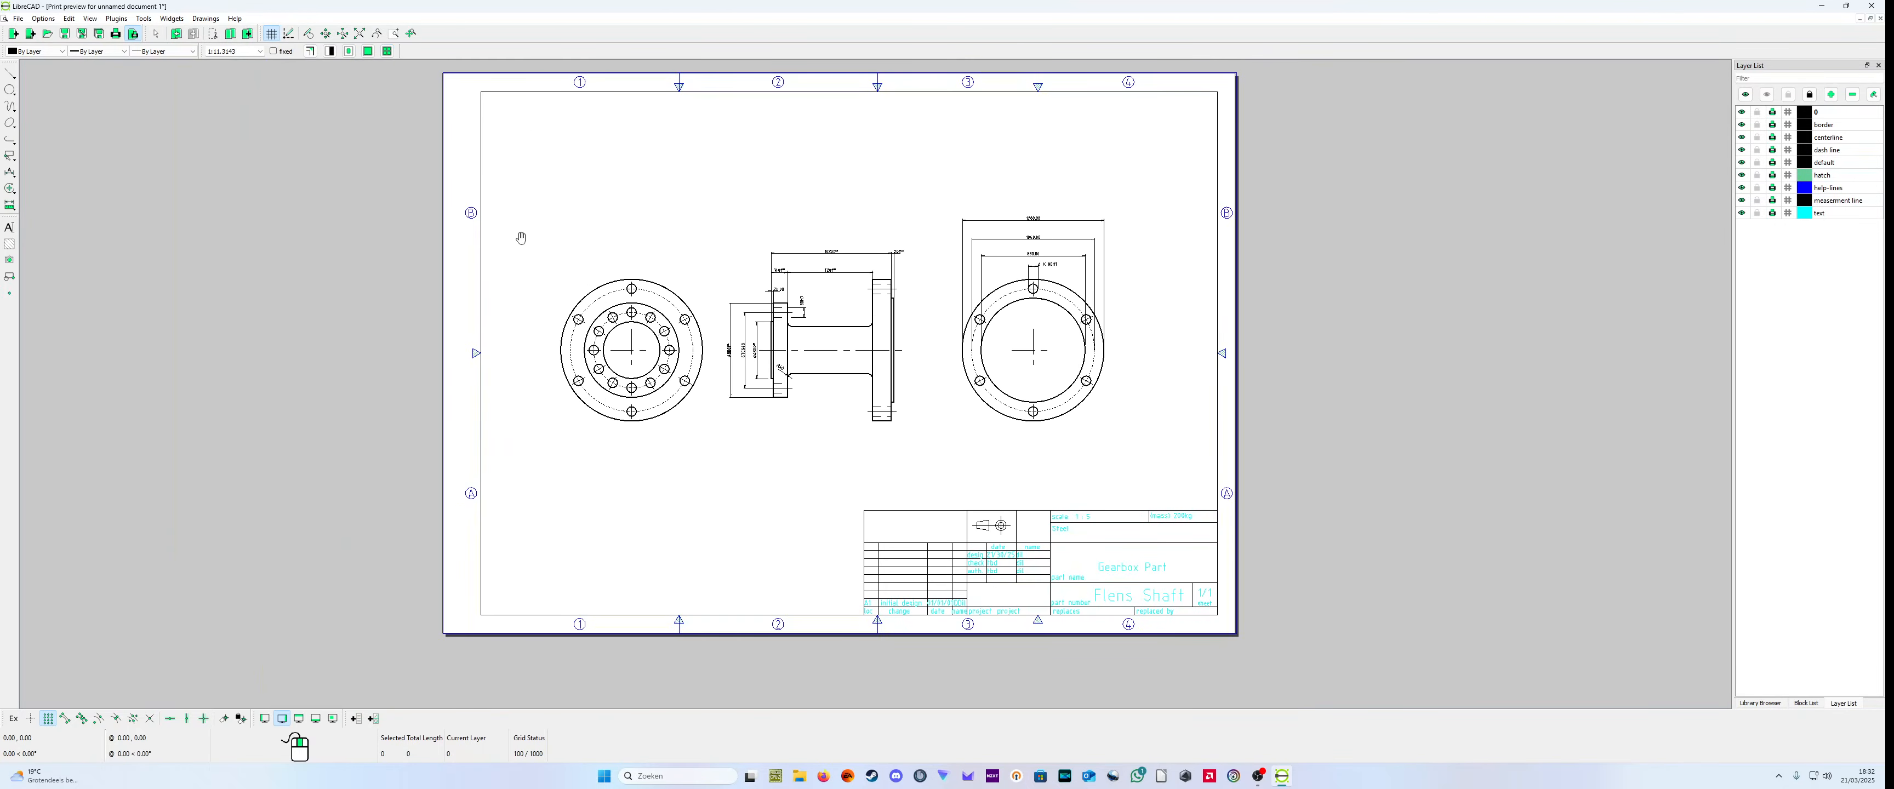
scroll(801, 293, "up", 5)
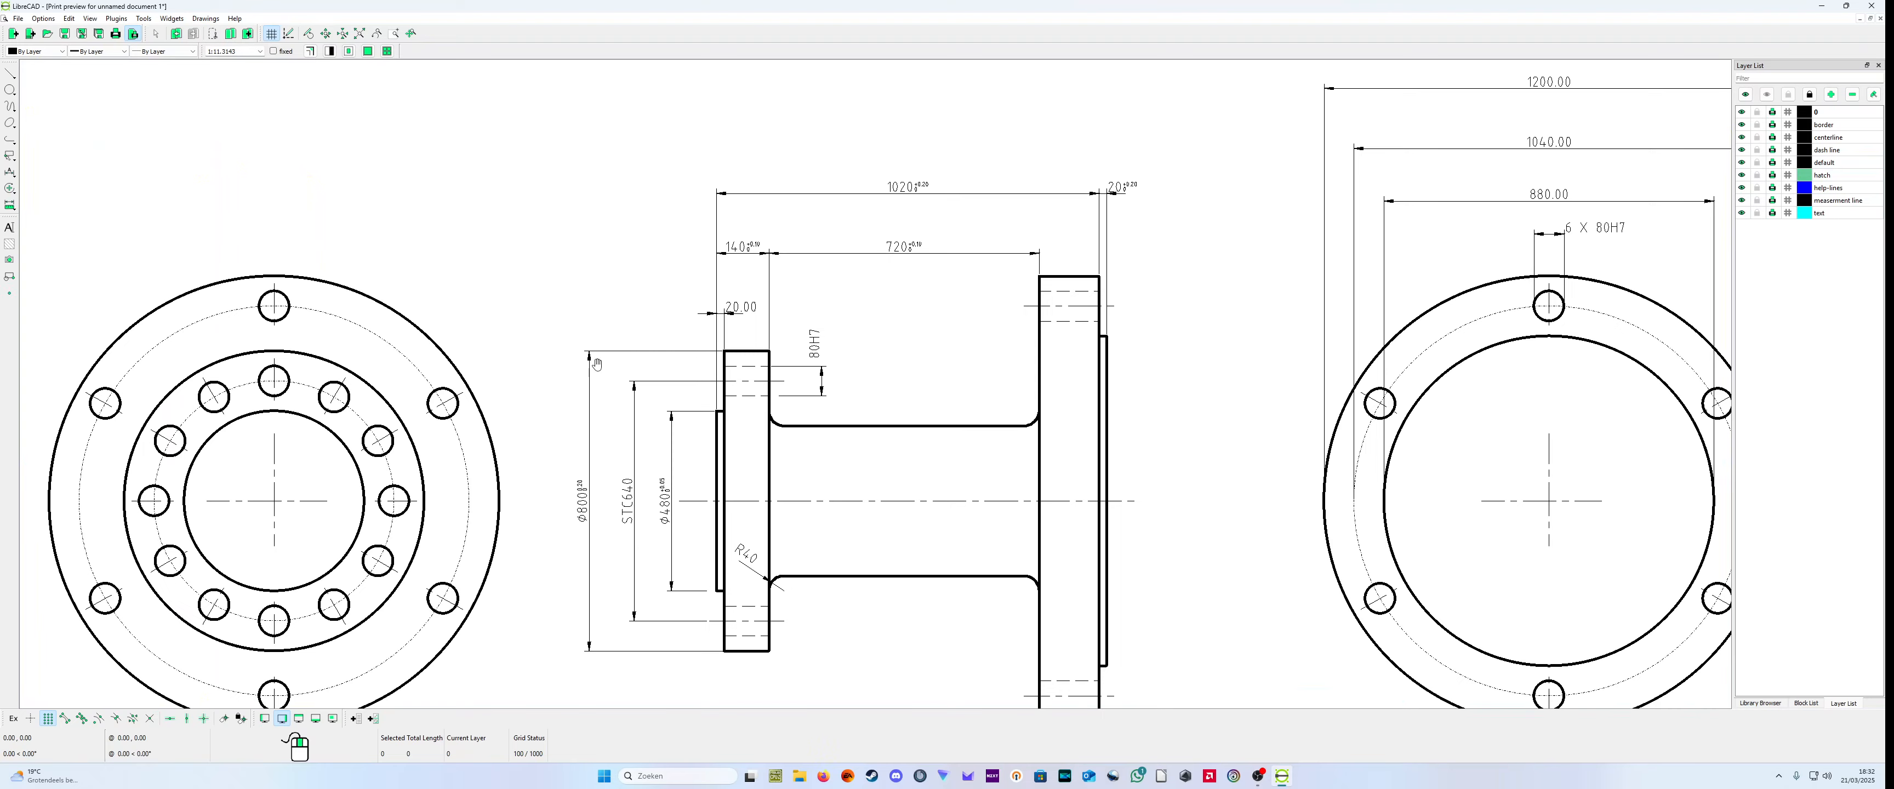
scroll(775, 391, "down", 1)
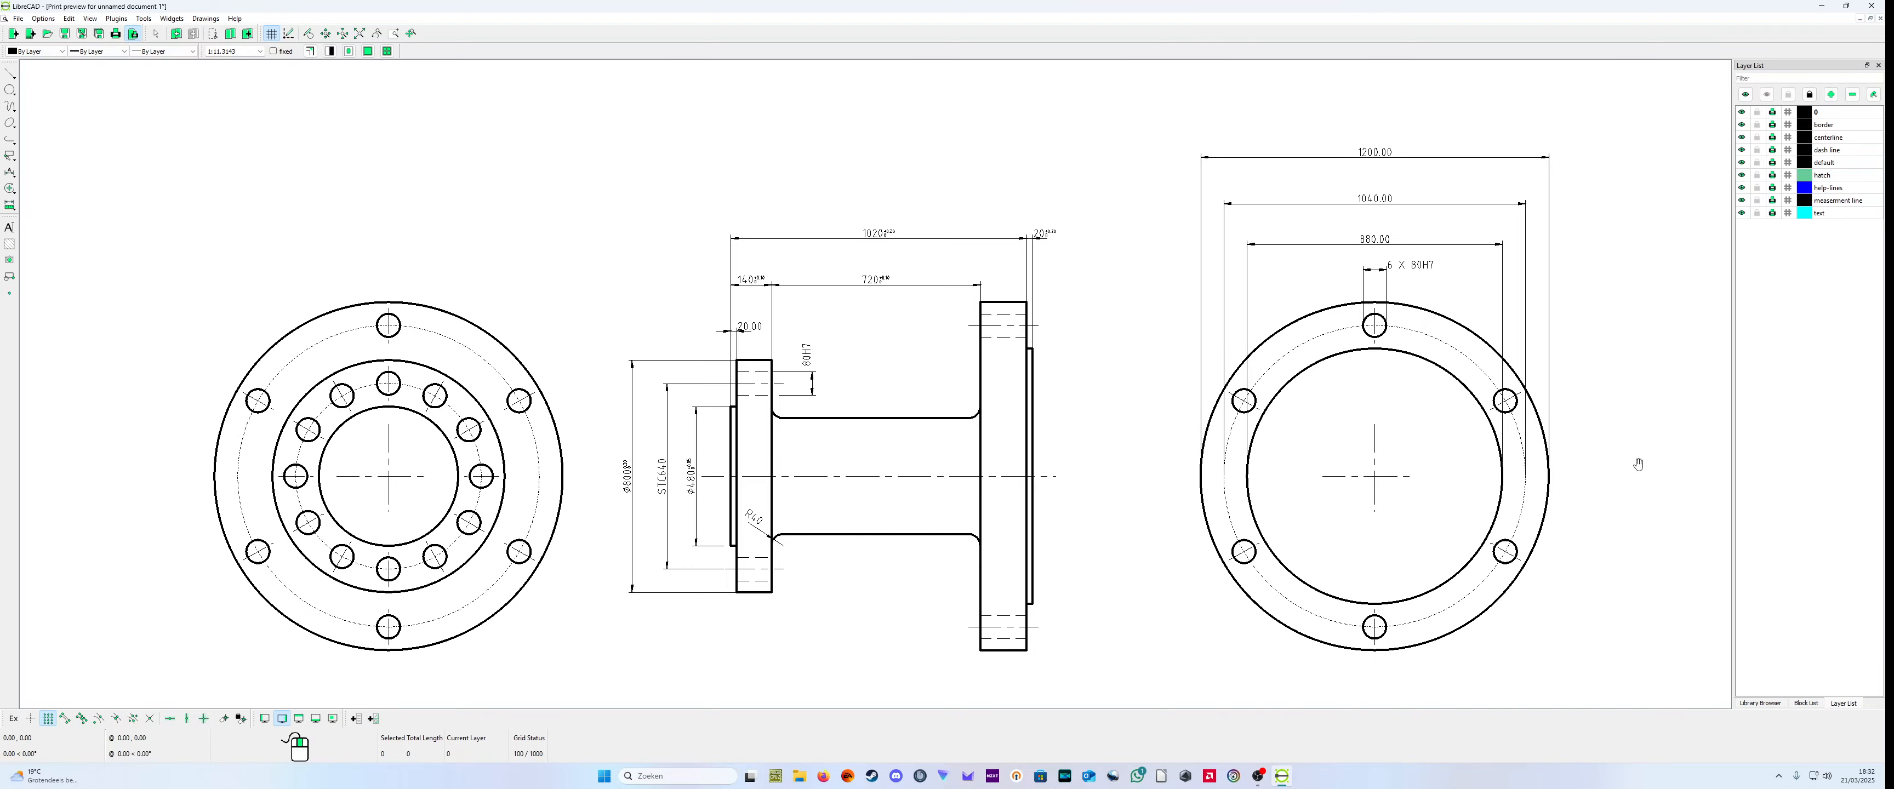
scroll(1514, 492, "down", 3)
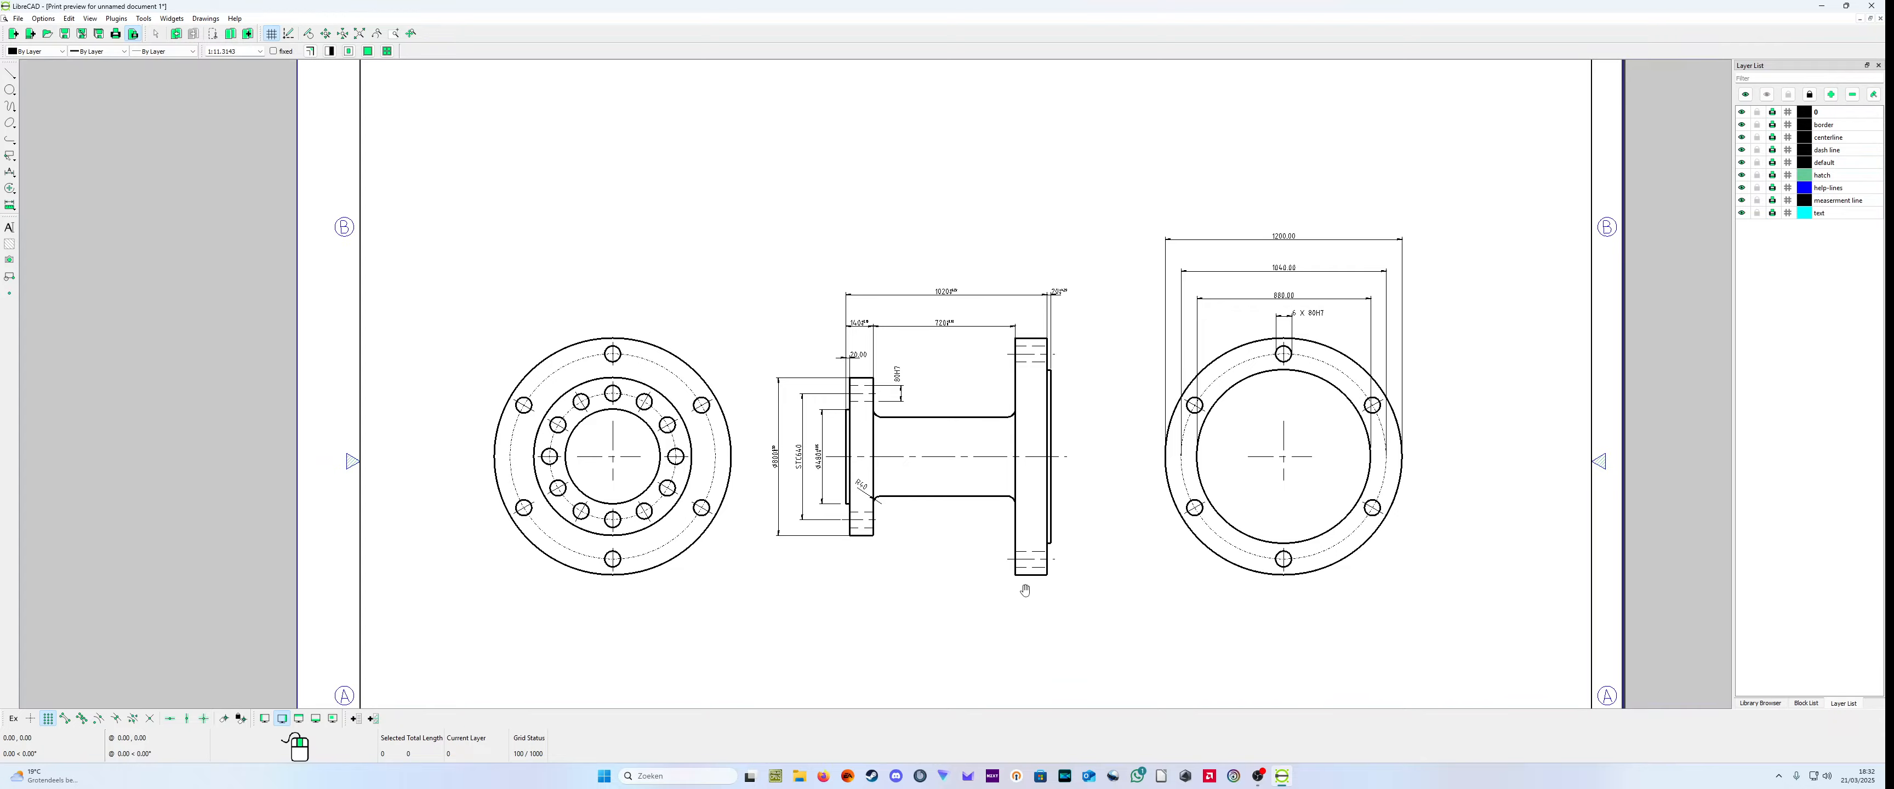
scroll(1000, 595, "down", 1)
scroll(966, 599, "up", 2)
scroll(945, 605, "down", 3)
scroll(944, 622, "up", 4)
scroll(1000, 635, "down", 5)
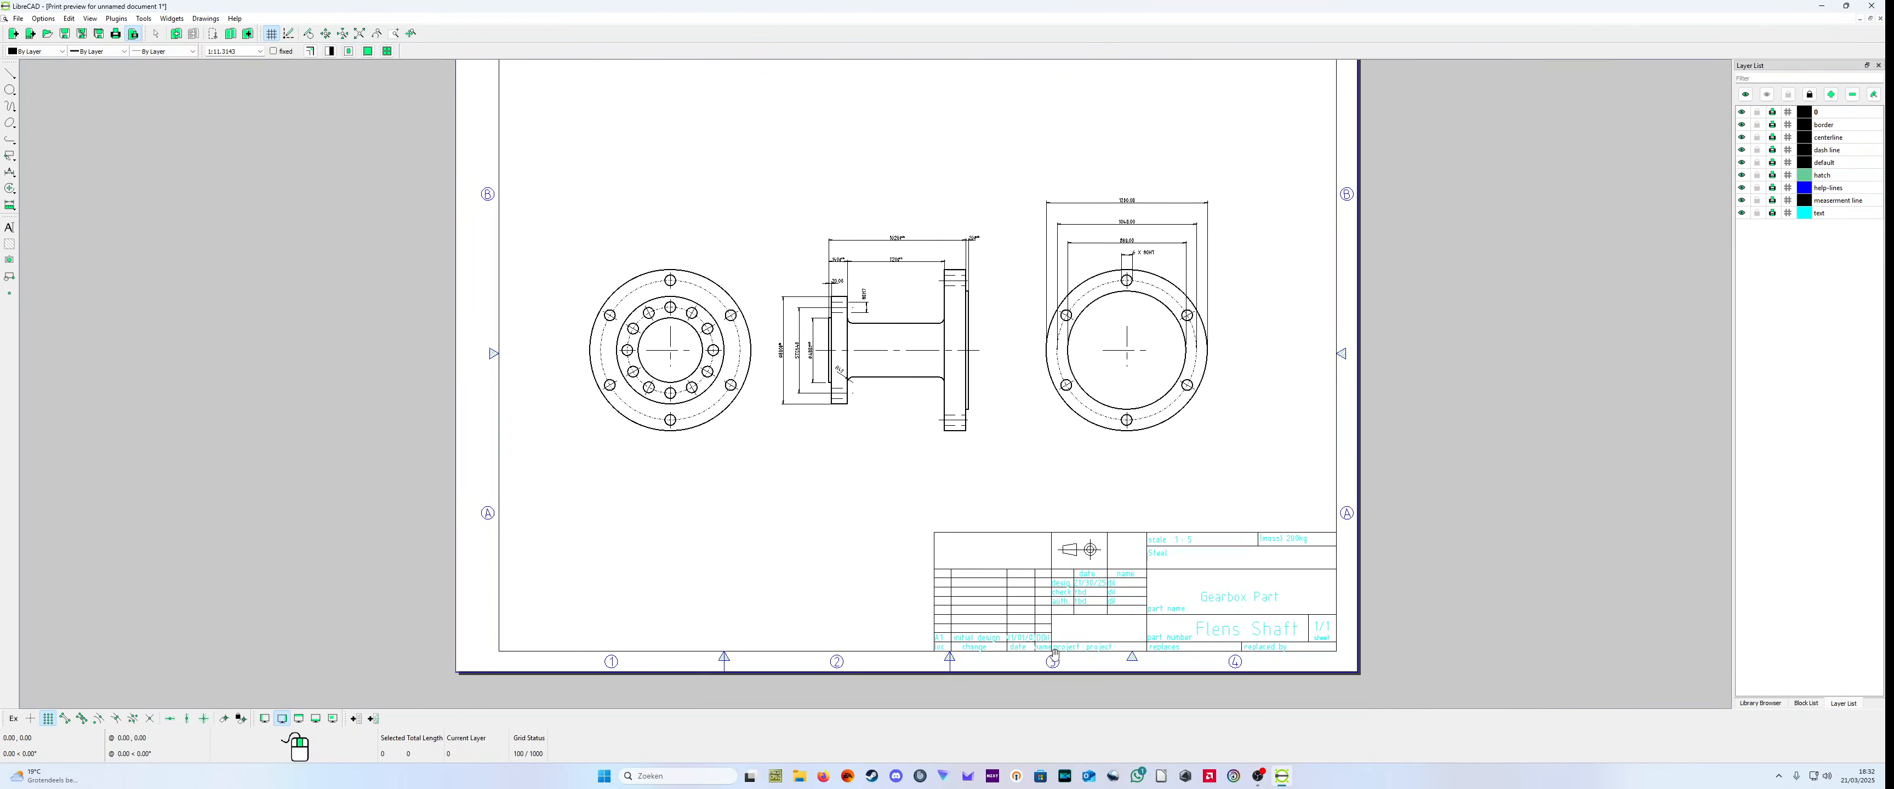
Step: Inspect the title block's scale, material, mass, date and part name entries up close in the print preview
scroll(1102, 633, "up", 10)
scroll(1463, 382, "down", 1)
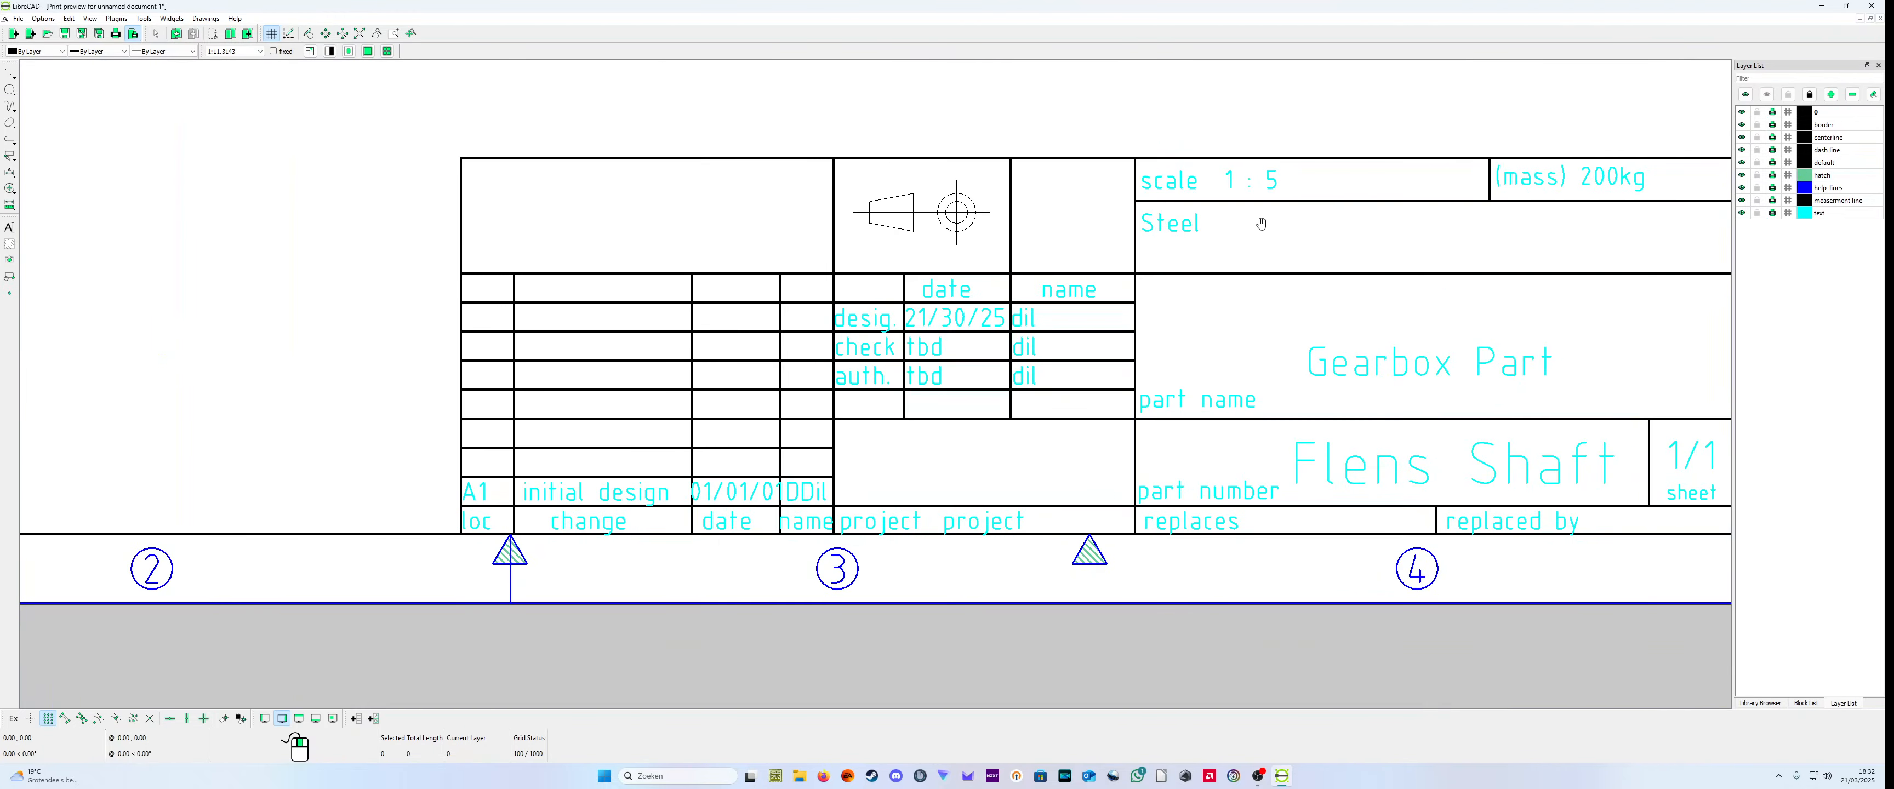
scroll(1404, 257, "down", 1)
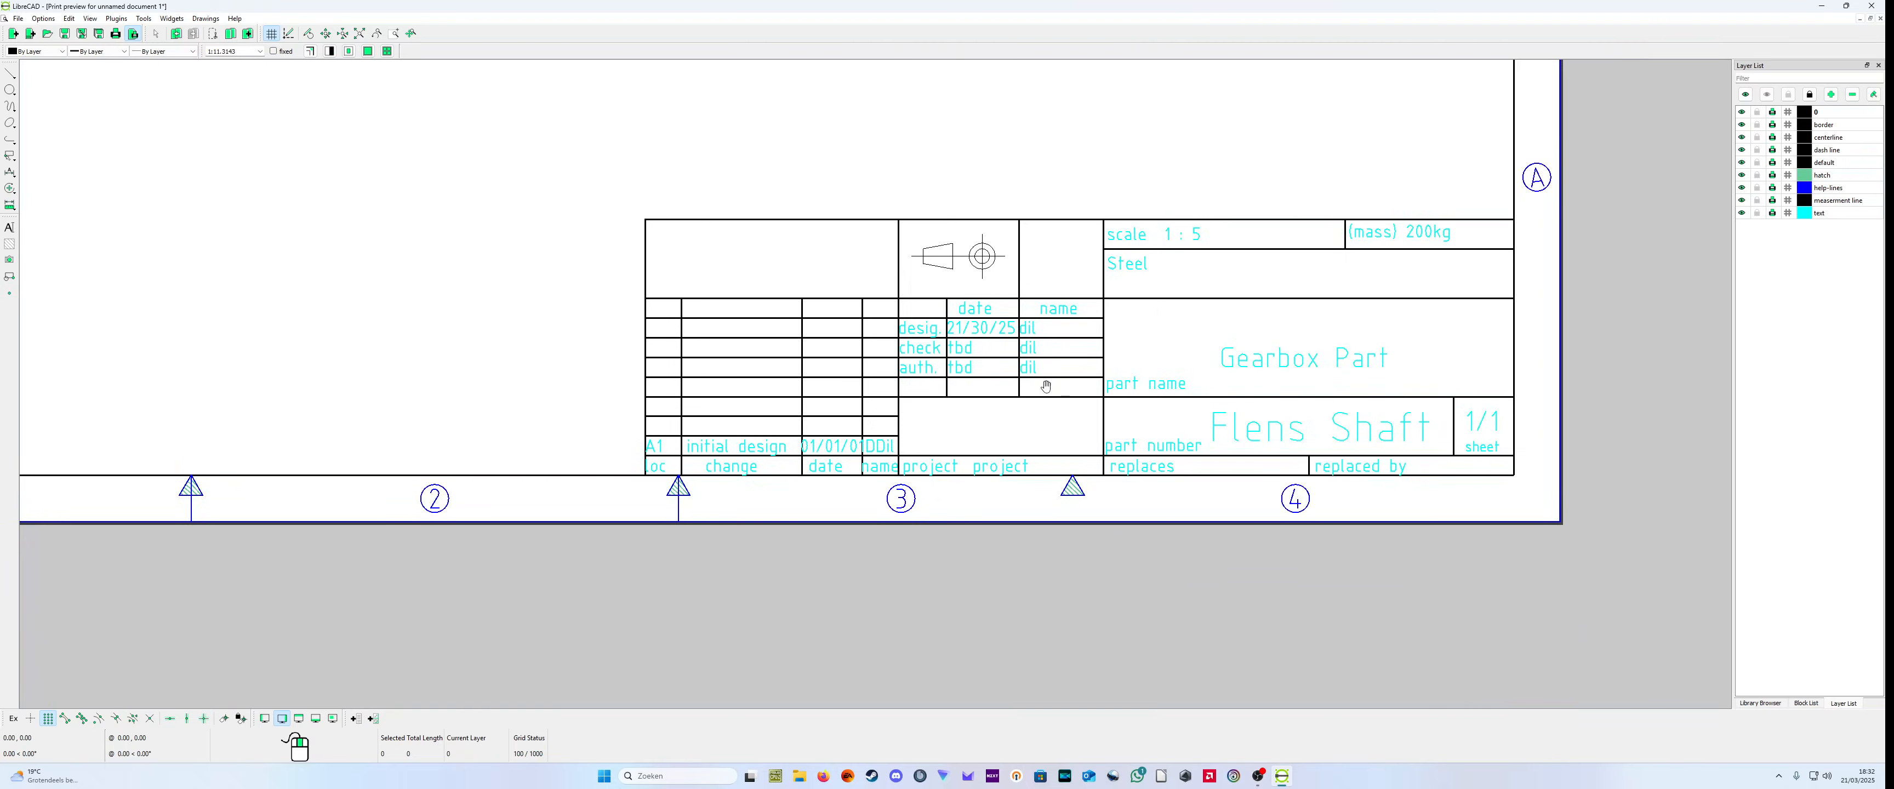
scroll(852, 396, "down", 2)
scroll(934, 353, "up", 3)
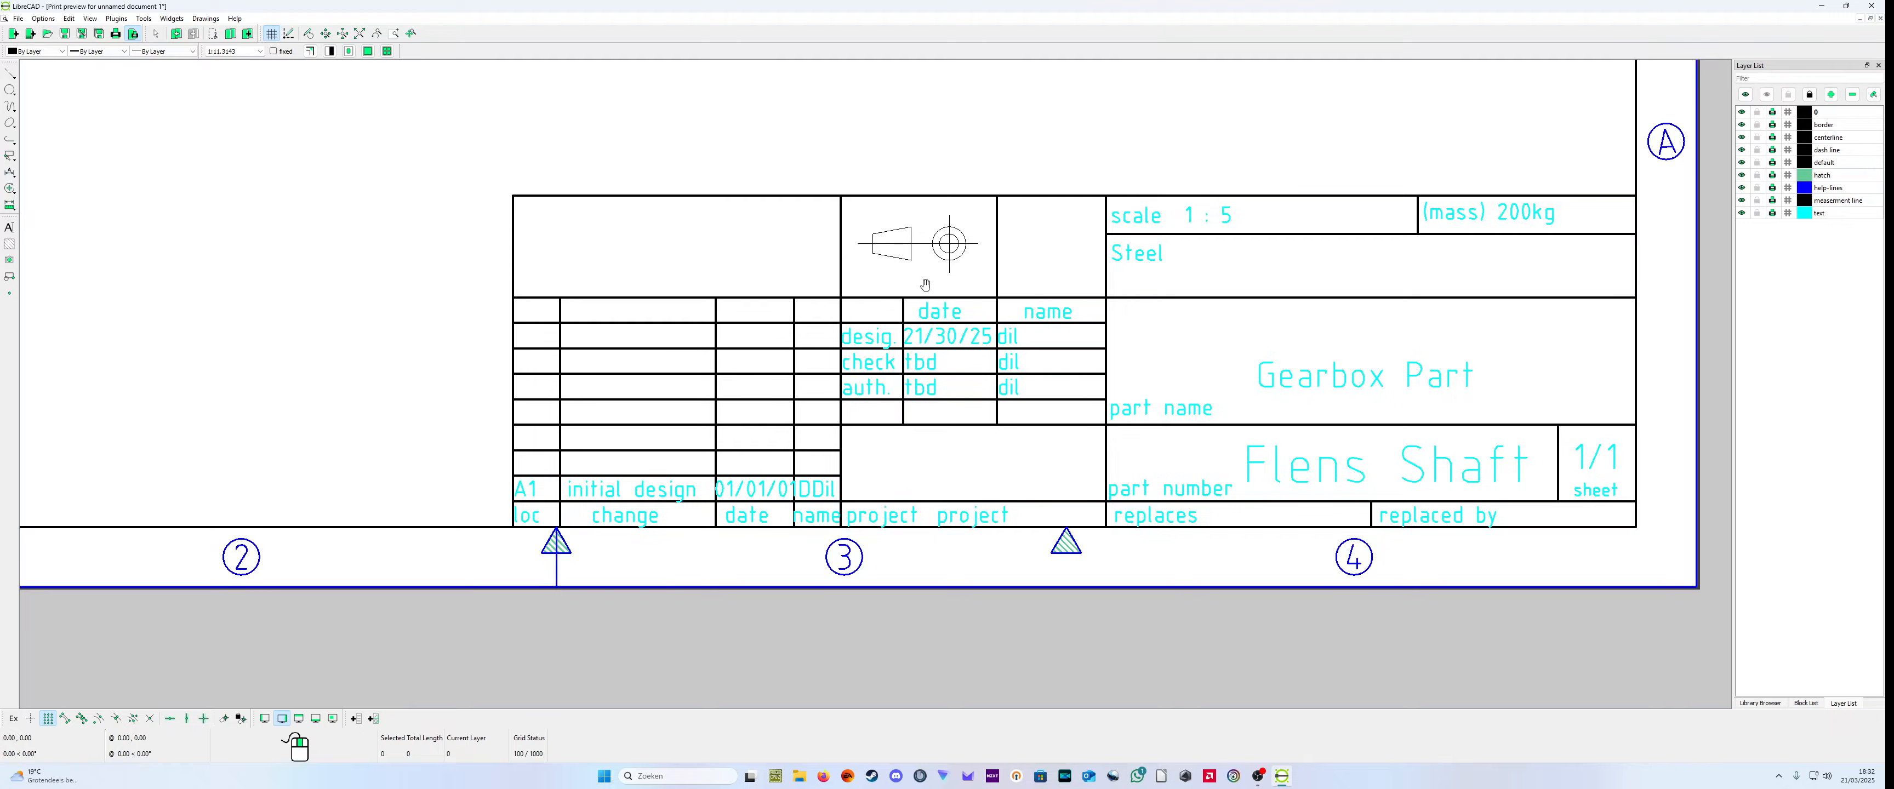
scroll(816, 426, "down", 6)
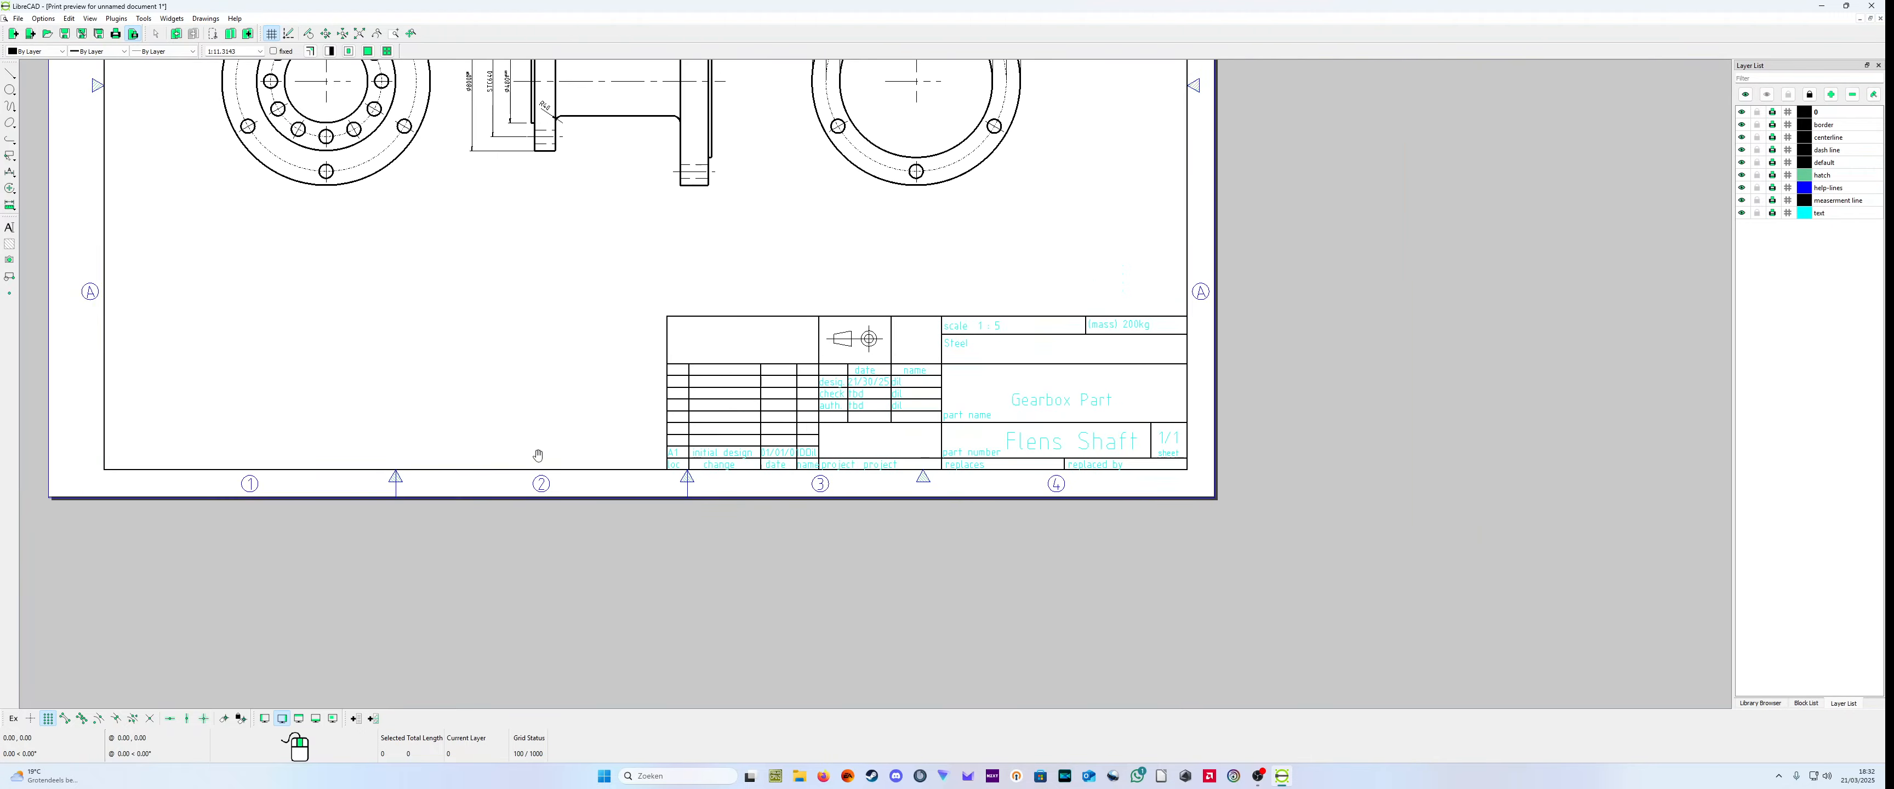
Step: Inspect the bolt-hole flange view and the dimensioned side view up close, and check the whole A3 sheet layout
scroll(570, 246, "up", 1)
middle_click_drag(580, 249, 675, 291)
scroll(816, 360, "down", 4)
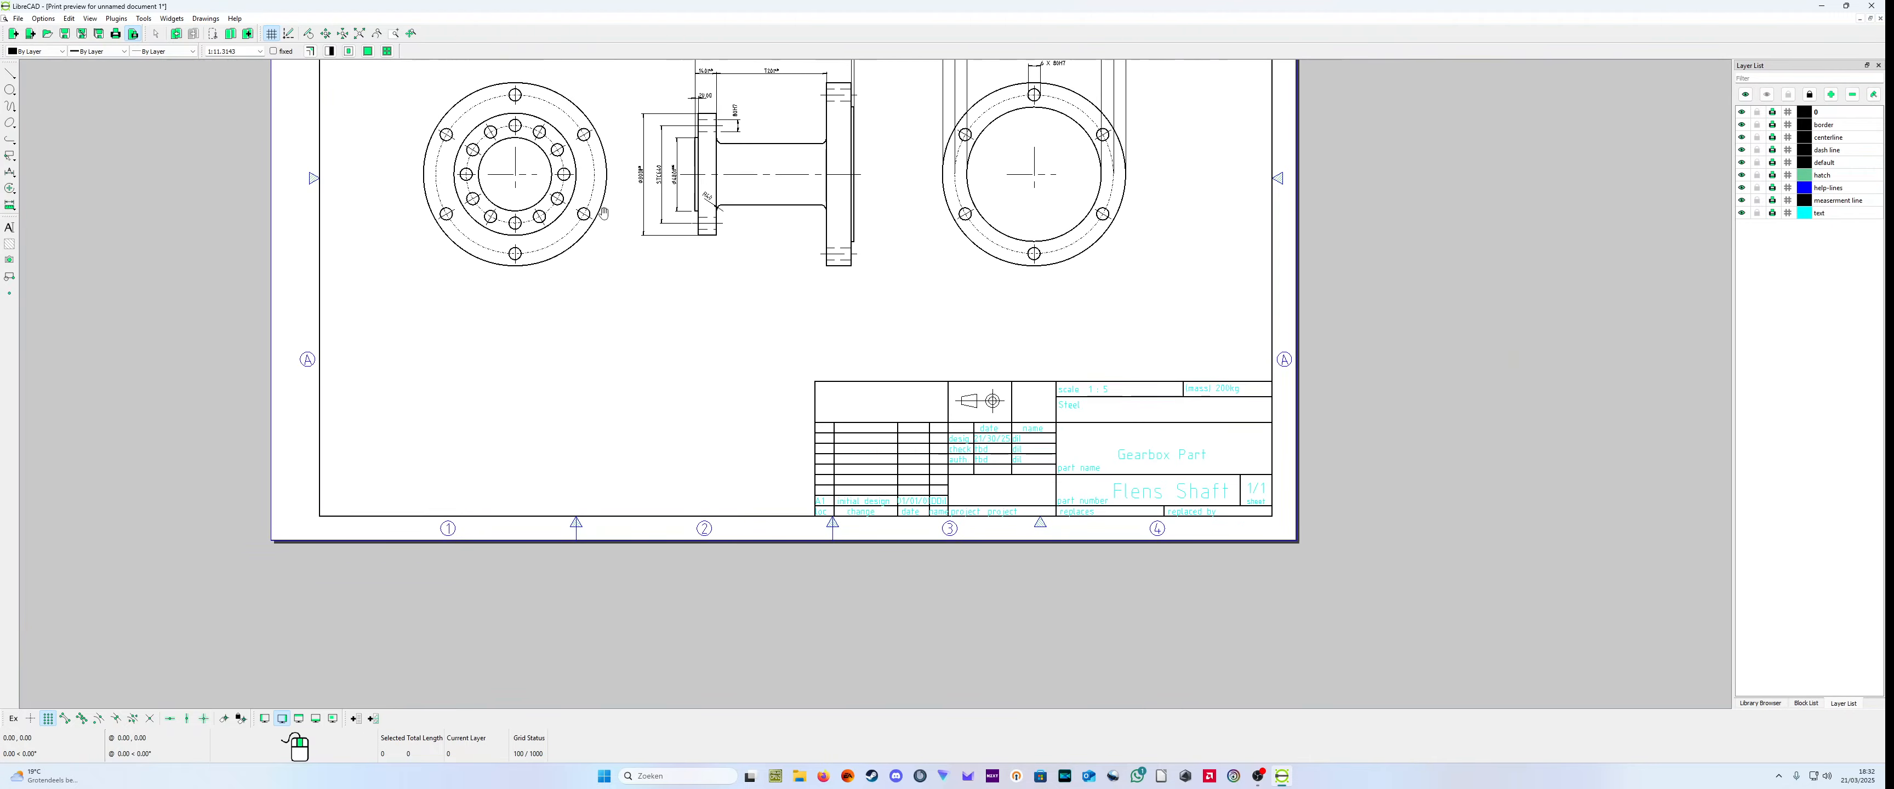
scroll(553, 188, "up", 5)
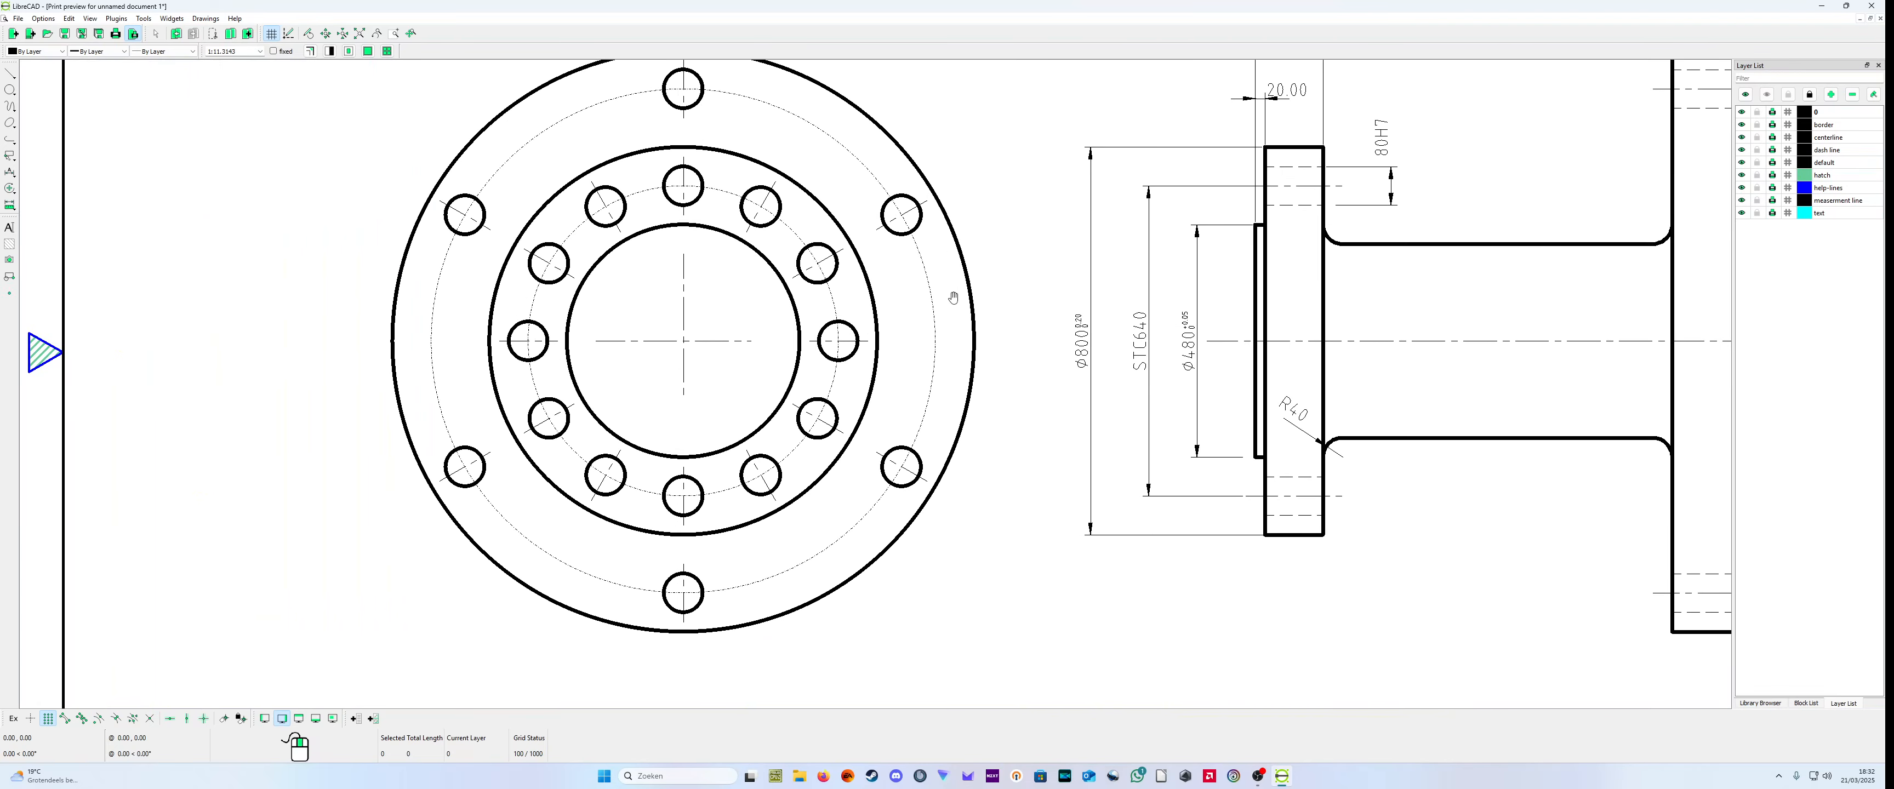
scroll(960, 302, "down", 3)
scroll(926, 307, "up", 4)
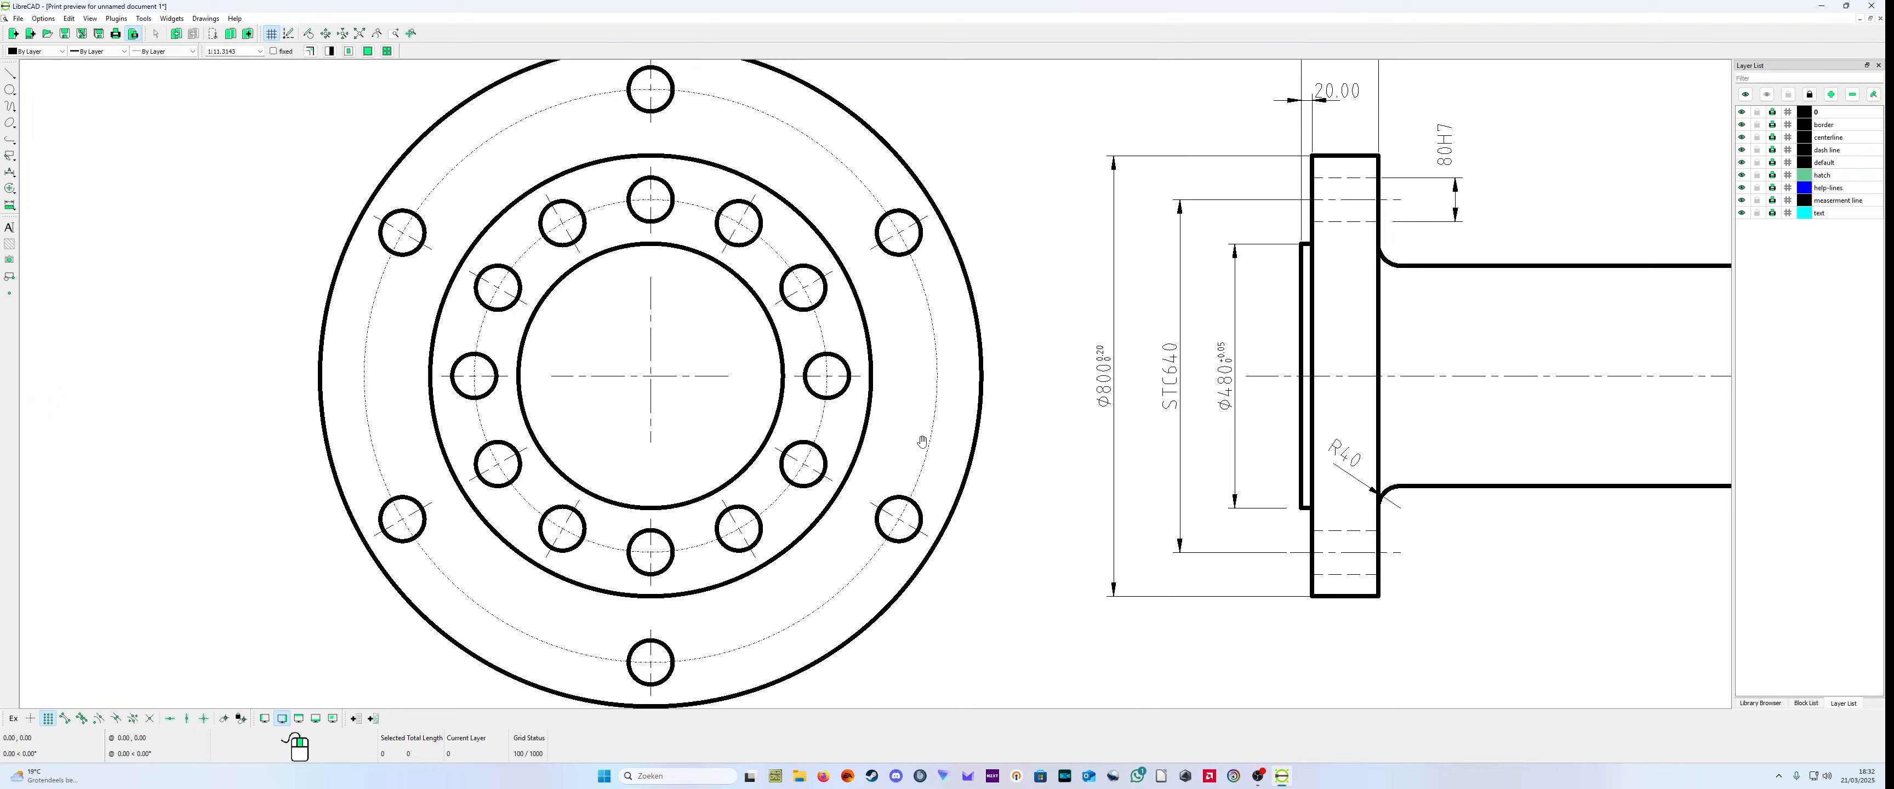
scroll(1043, 517, "down", 2)
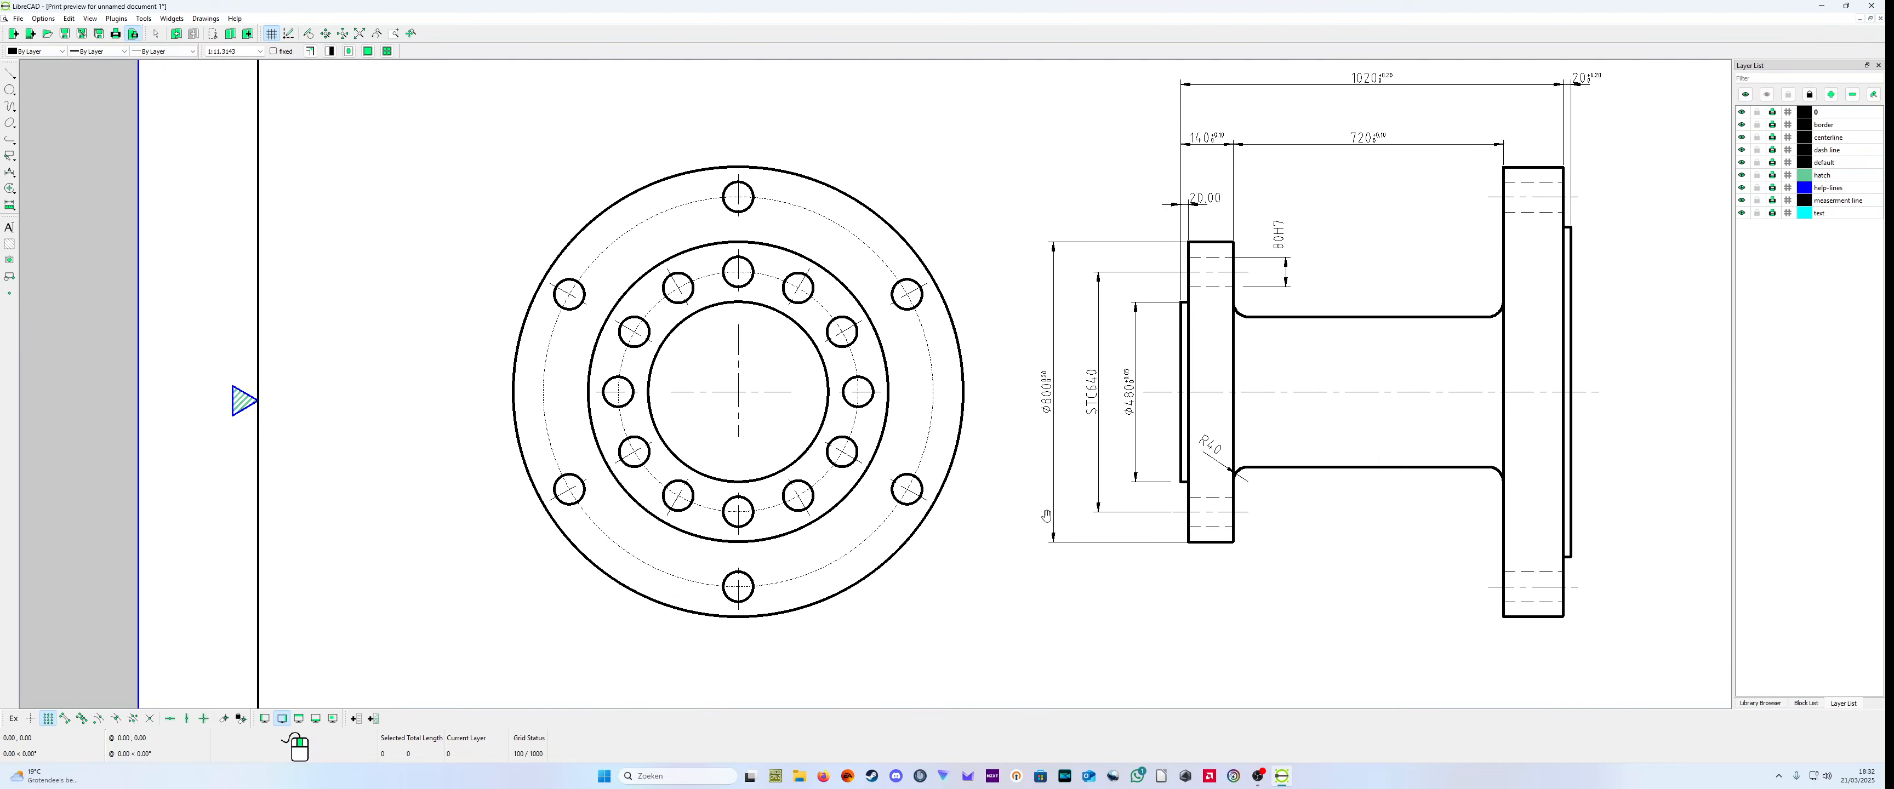
scroll(1046, 517, "down", 4)
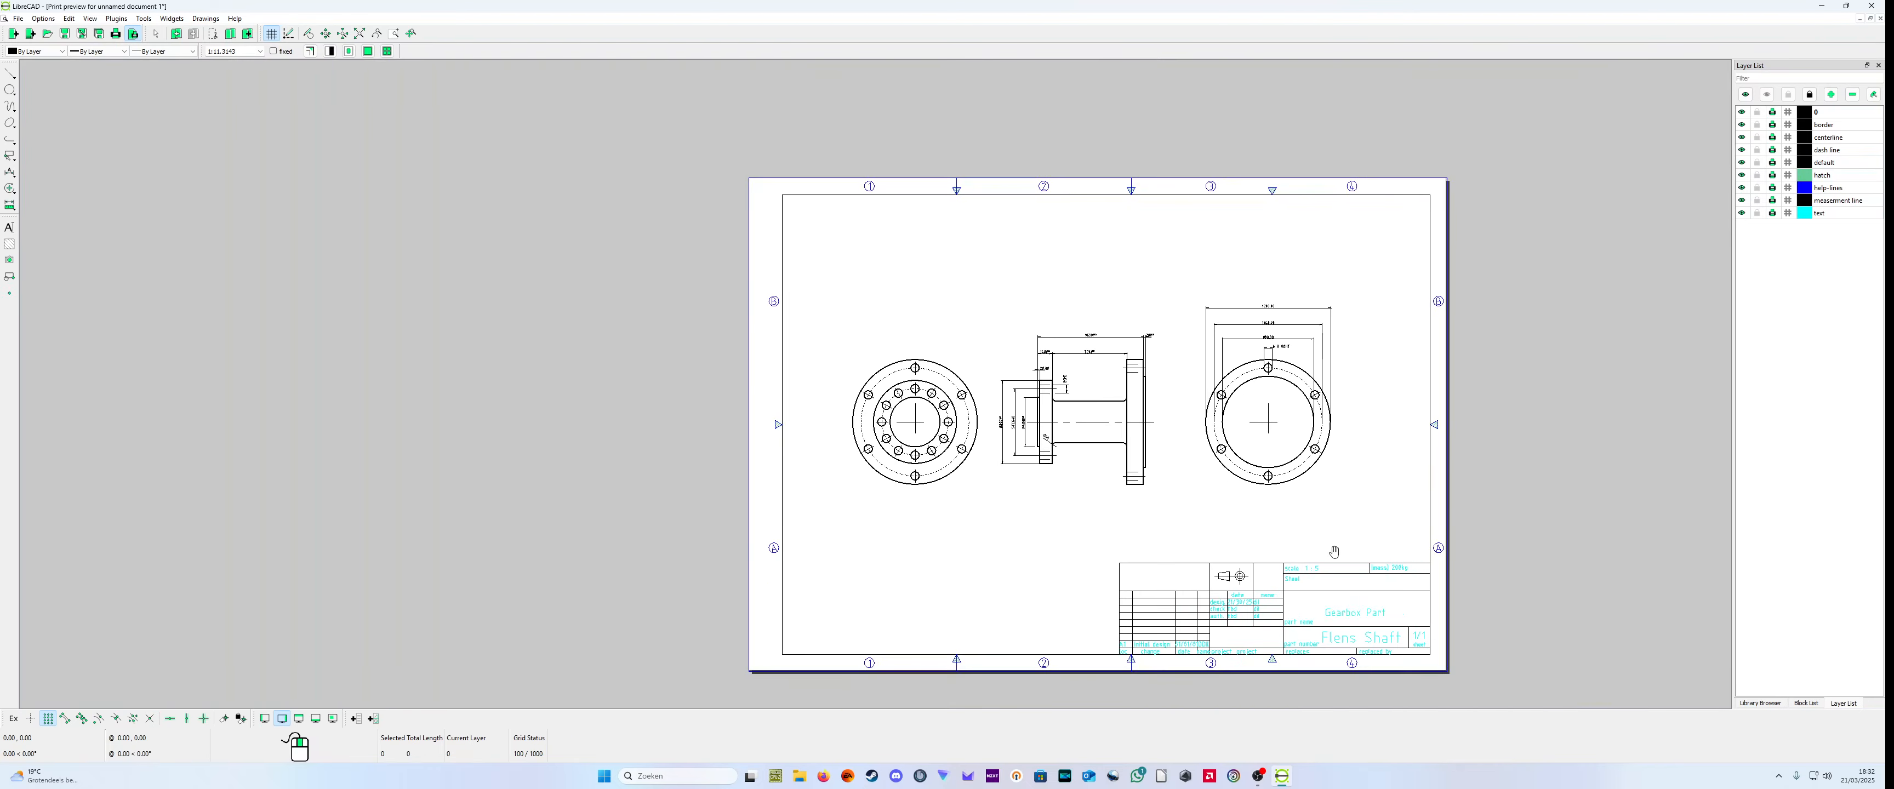
scroll(1316, 580, "up", 2)
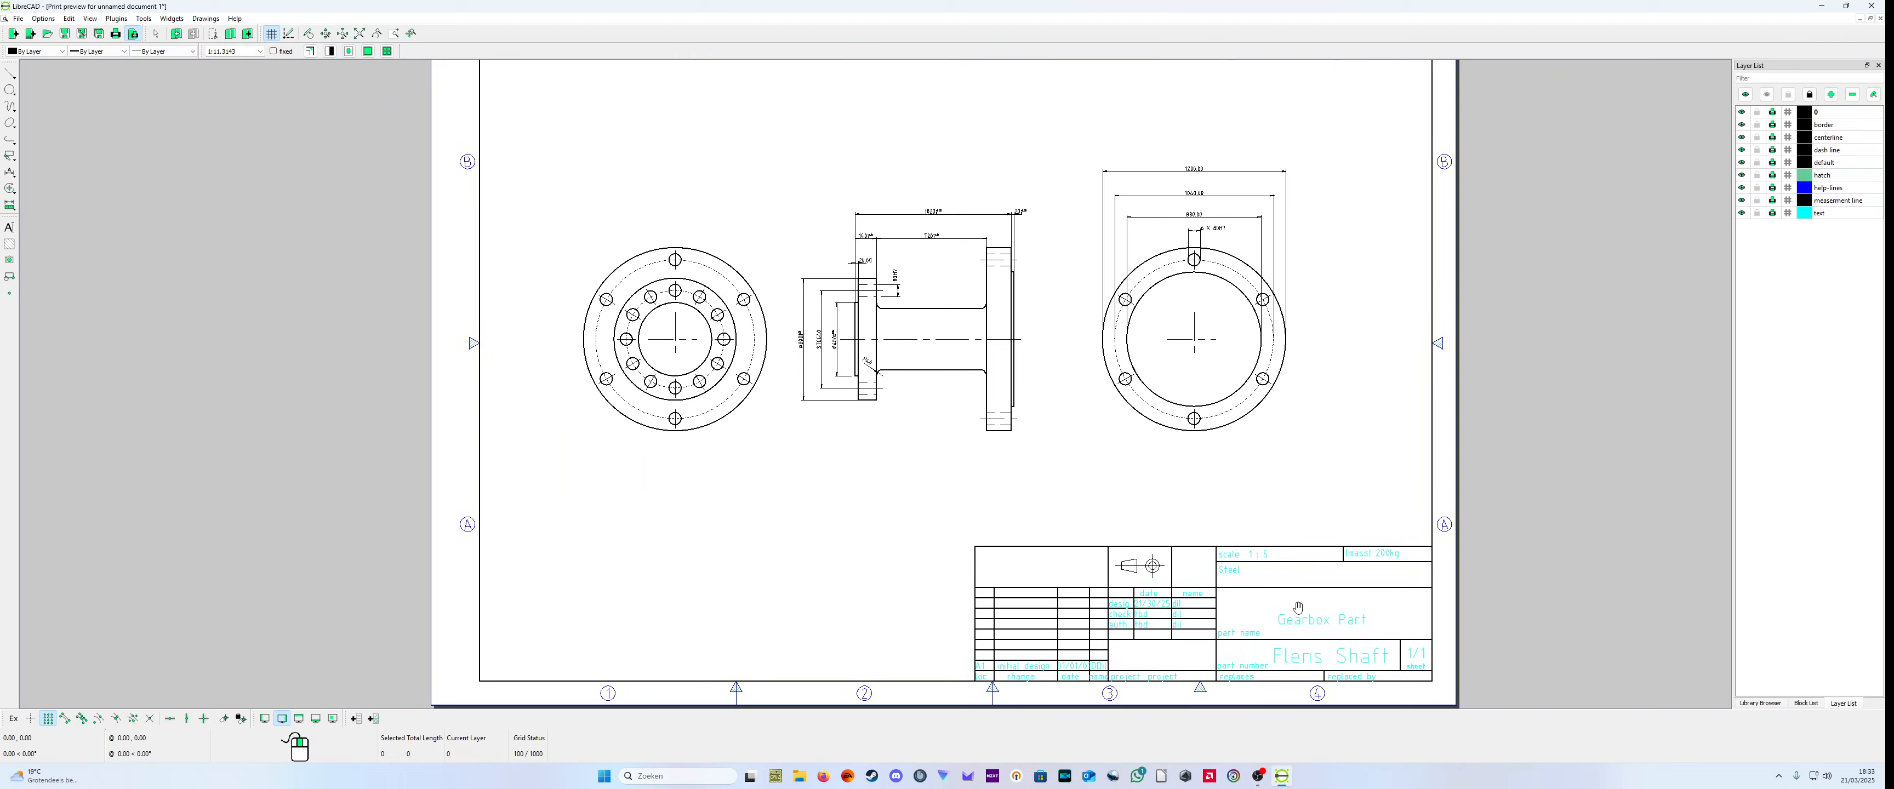